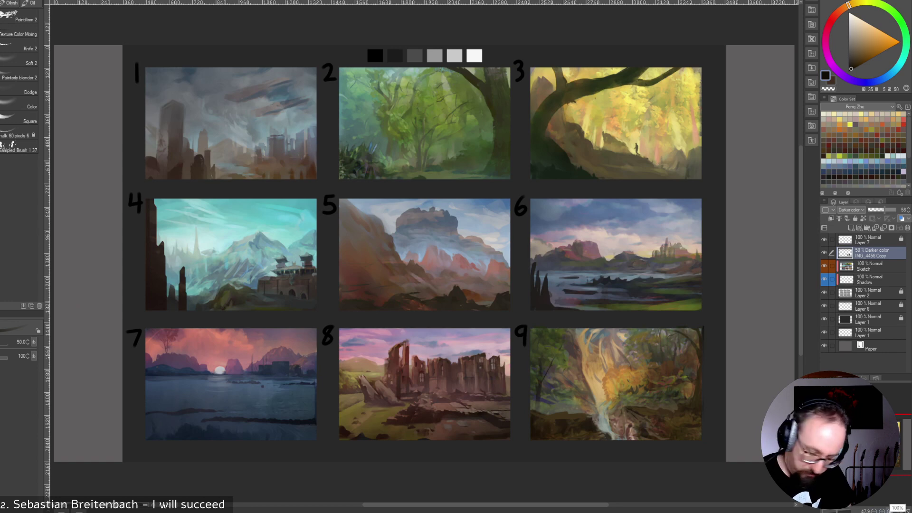
Examine the nine finished landscape thumbnails one after another at 100% zoom, checking colours, shapes and composition in each frame.
{"action": "left_click", "coordinate": [896, 511]}
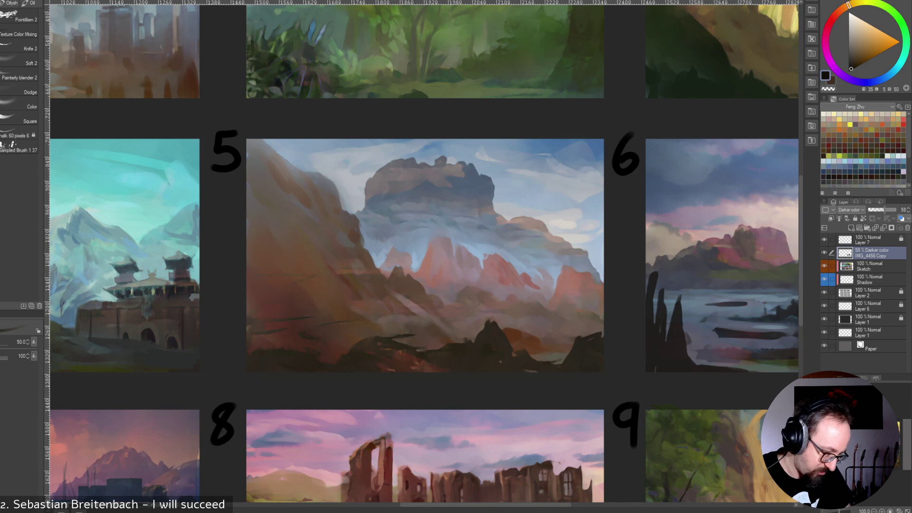
{"action": "mouse_move", "coordinate": [342, 189]}
{"action": "left_mouse_down"}
{"action": "mouse_move", "coordinate": [589, 403]}
{"action": "mouse_move", "coordinate": [568, 388]}
{"action": "mouse_move", "coordinate": [574, 382]}
{"action": "left_mouse_up"}
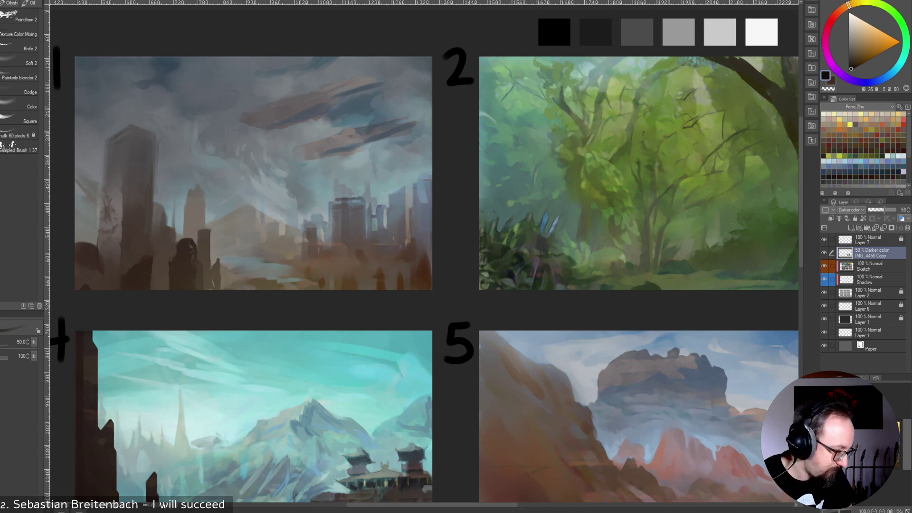
{"action": "mouse_move", "coordinate": [475, 237]}
{"action": "left_mouse_down"}
{"action": "mouse_move", "coordinate": [397, 271]}
{"action": "mouse_move", "coordinate": [243, 271]}
{"action": "mouse_move", "coordinate": [283, 264]}
{"action": "left_mouse_up"}
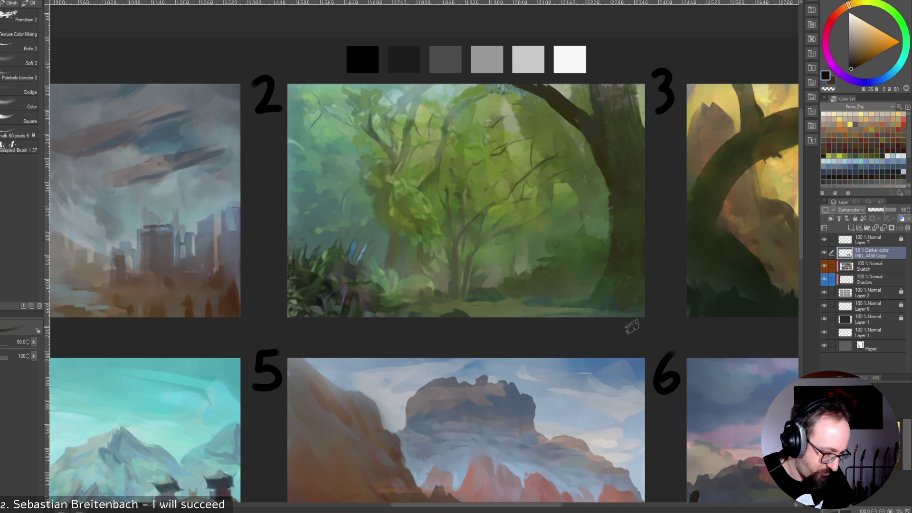
{"action": "mouse_move", "coordinate": [569, 247]}
{"action": "left_mouse_down"}
{"action": "mouse_move", "coordinate": [406, 288]}
{"action": "mouse_move", "coordinate": [316, 282]}
{"action": "mouse_move", "coordinate": [344, 281]}
{"action": "left_mouse_up"}
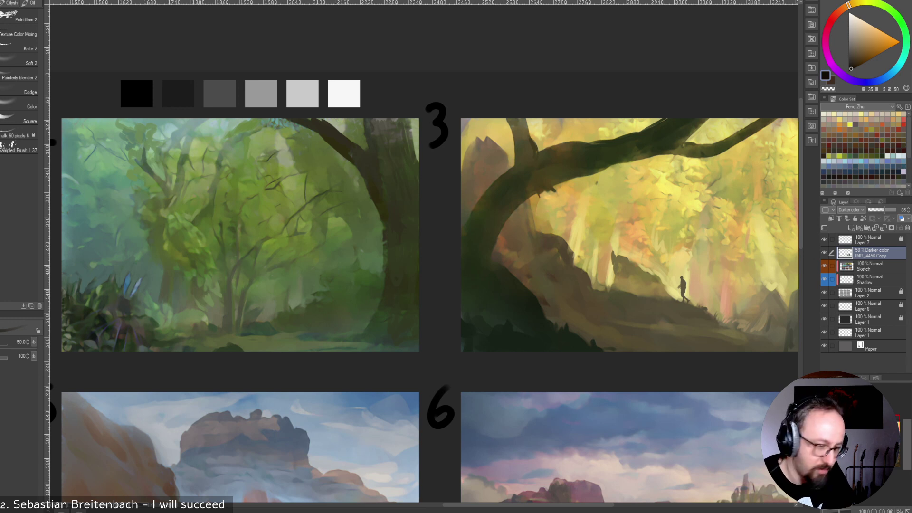
{"action": "mouse_move", "coordinate": [617, 371]}
{"action": "left_mouse_down"}
{"action": "mouse_move", "coordinate": [611, 254]}
{"action": "mouse_move", "coordinate": [570, 186]}
{"action": "mouse_move", "coordinate": [583, 212]}
{"action": "left_mouse_up"}
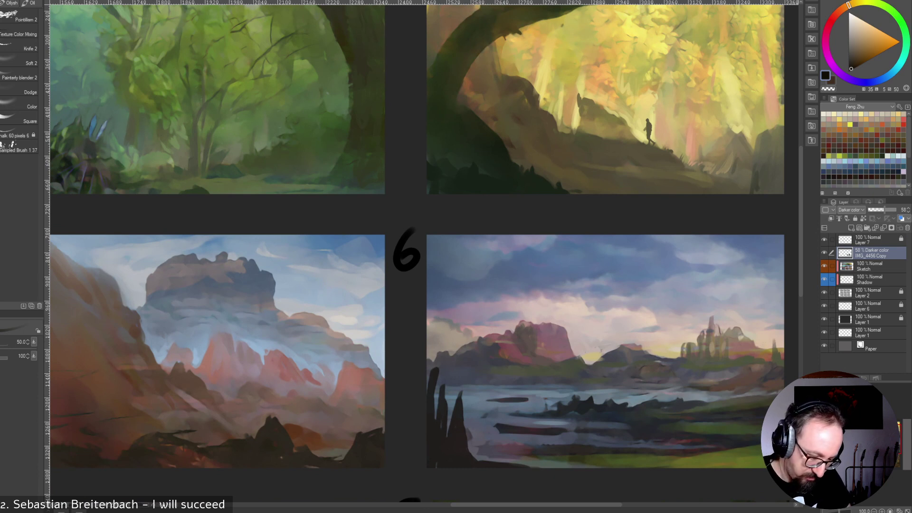
{"action": "mouse_move", "coordinate": [213, 294]}
{"action": "left_mouse_down"}
{"action": "mouse_move", "coordinate": [262, 302]}
{"action": "mouse_move", "coordinate": [693, 274]}
{"action": "mouse_move", "coordinate": [693, 240]}
{"action": "left_mouse_up"}
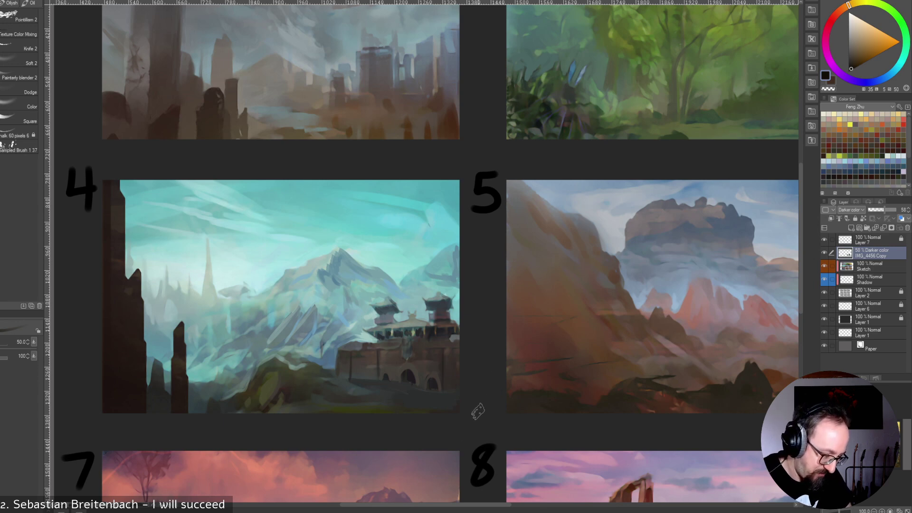
{"action": "mouse_move", "coordinate": [403, 375]}
{"action": "left_mouse_down"}
{"action": "mouse_move", "coordinate": [507, 129]}
{"action": "mouse_move", "coordinate": [492, 143]}
{"action": "left_mouse_up"}
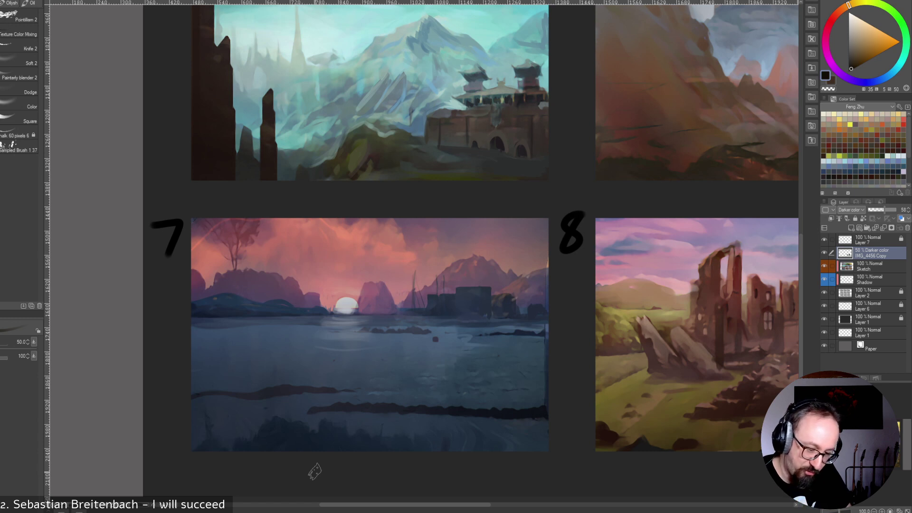
{"action": "left_click_drag", "start_coordinate": [423, 332], "coordinate": [341, 312]}
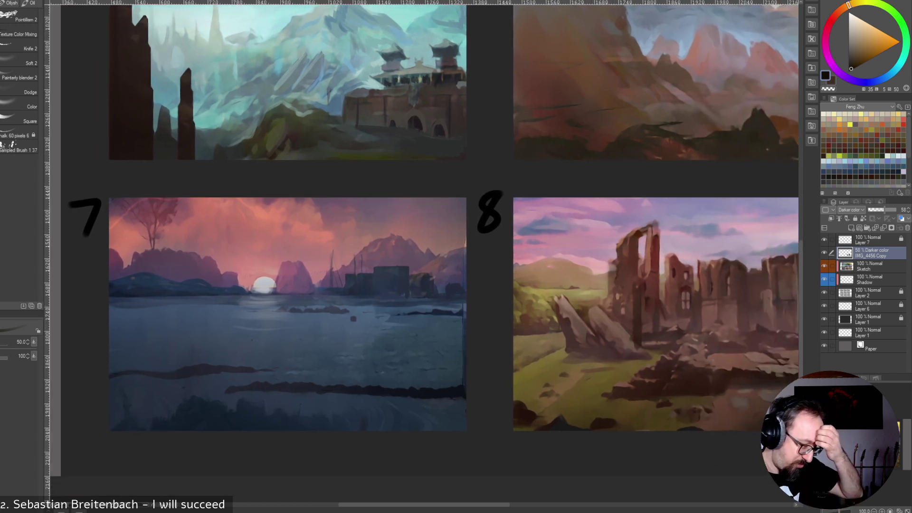
{"action": "mouse_move", "coordinate": [658, 366]}
{"action": "left_mouse_down"}
{"action": "mouse_move", "coordinate": [541, 358]}
{"action": "mouse_move", "coordinate": [454, 380]}
{"action": "mouse_move", "coordinate": [474, 379]}
{"action": "left_mouse_up"}
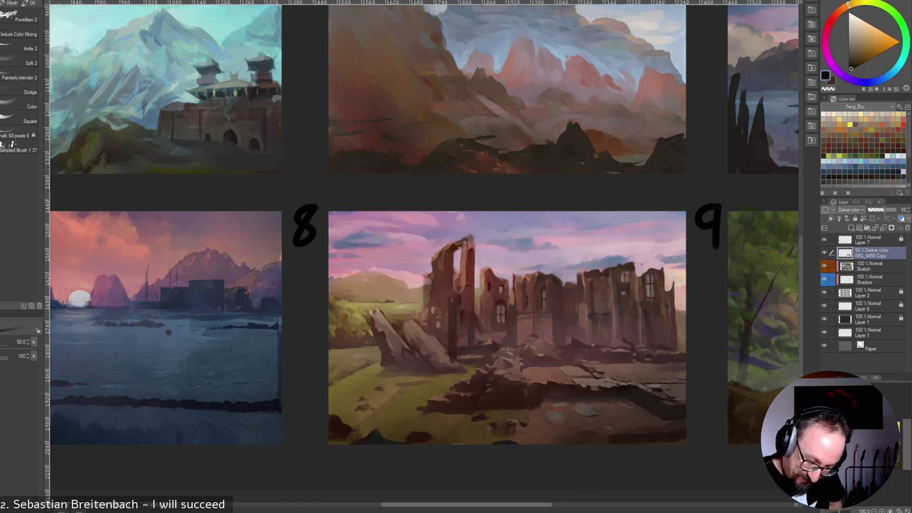
{"action": "left_click_drag", "start_coordinate": [531, 504], "coordinate": [602, 505]}
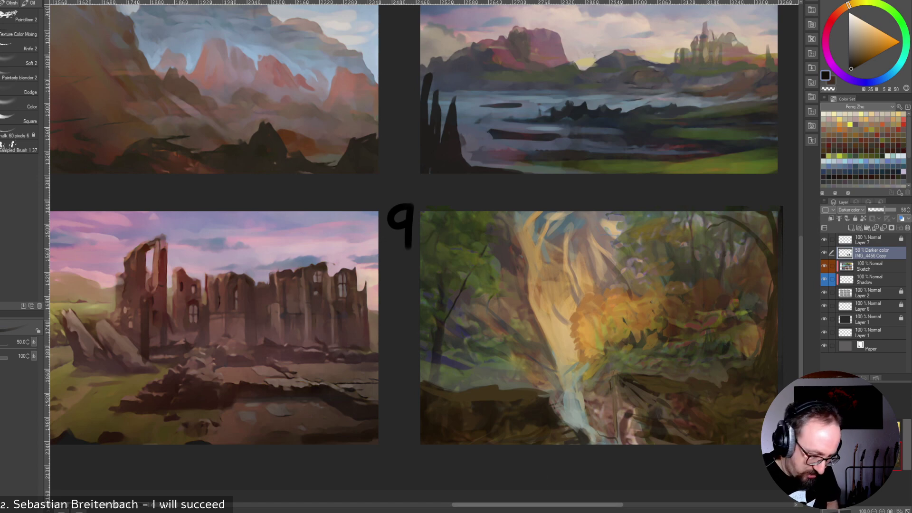
{"action": "left_click_drag", "start_coordinate": [520, 504], "coordinate": [471, 505]}
{"action": "mouse_move", "coordinate": [487, 81]}
{"action": "left_mouse_down"}
{"action": "mouse_move", "coordinate": [420, 163]}
{"action": "mouse_move", "coordinate": [495, 314]}
{"action": "left_mouse_up"}
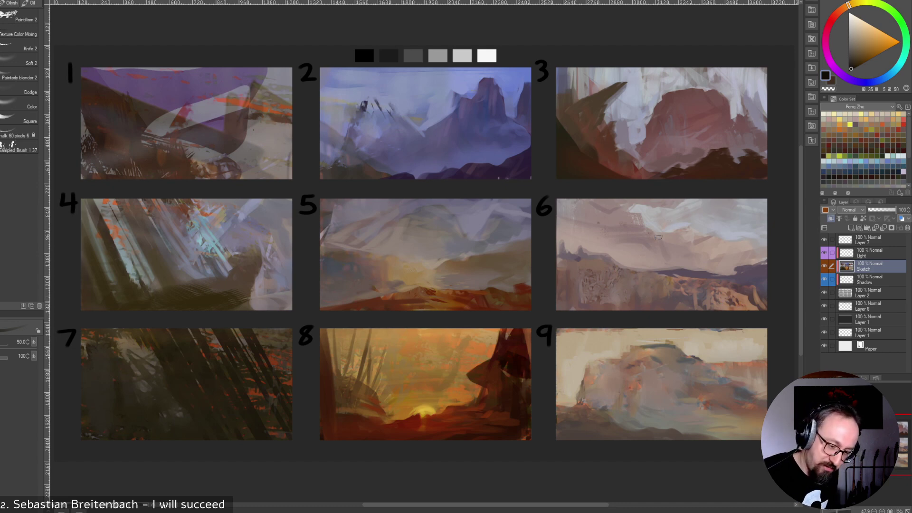
On the blank nine-frame sheet, paint broad, translucent reddish-brown diagonal strokes across frames 4, 5 and 7, starting with a brush size of 400.
{"action": "left_click", "coordinate": [73, 1]}
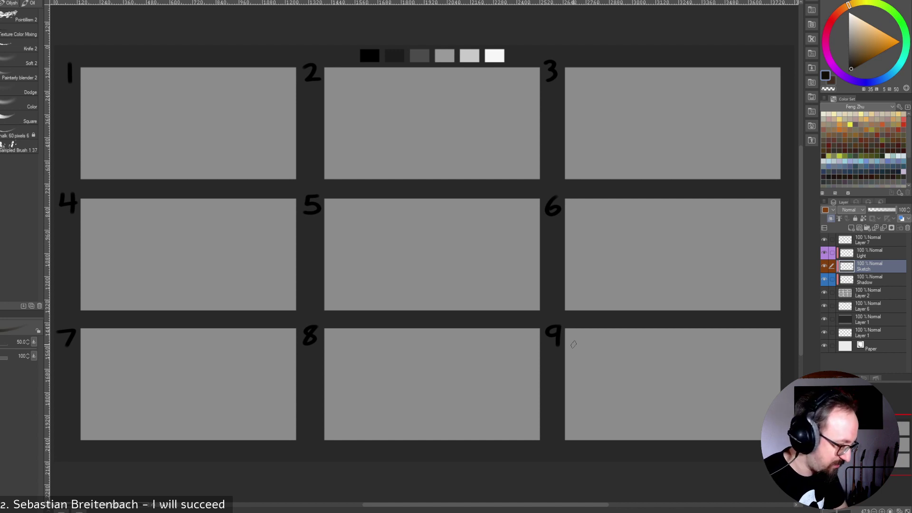
{"action": "left_click", "coordinate": [845, 145]}
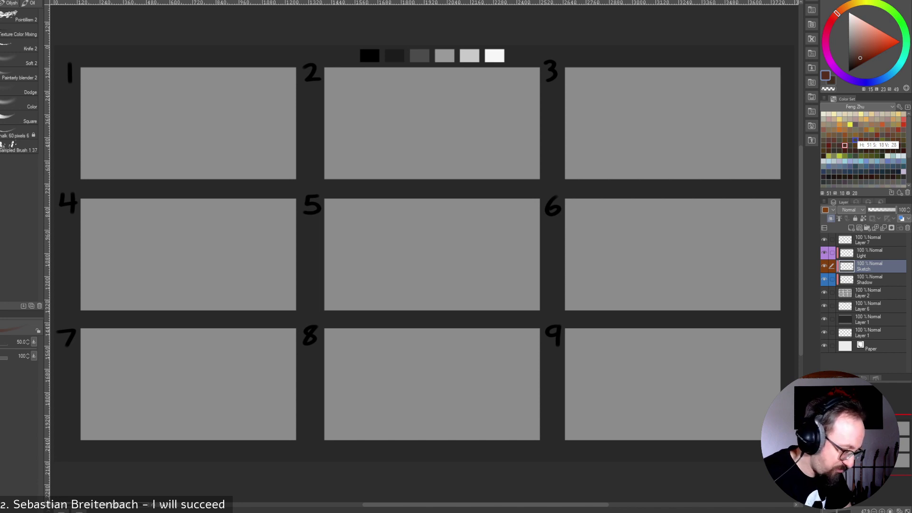
{"action": "key", "text": "bracketright"}
{"action": "key", "text": "bracketright"}
{"action": "key", "text": "bracketright"}
{"action": "key", "text": "bracketright"}
{"action": "key", "text": "bracketright"}
{"action": "key", "text": "bracketright"}
{"action": "key", "text": "bracketright"}
{"action": "key", "text": "bracketright"}
{"action": "key", "text": "bracketright"}
{"action": "key", "text": "bracketright"}
{"action": "key", "text": "bracketright"}
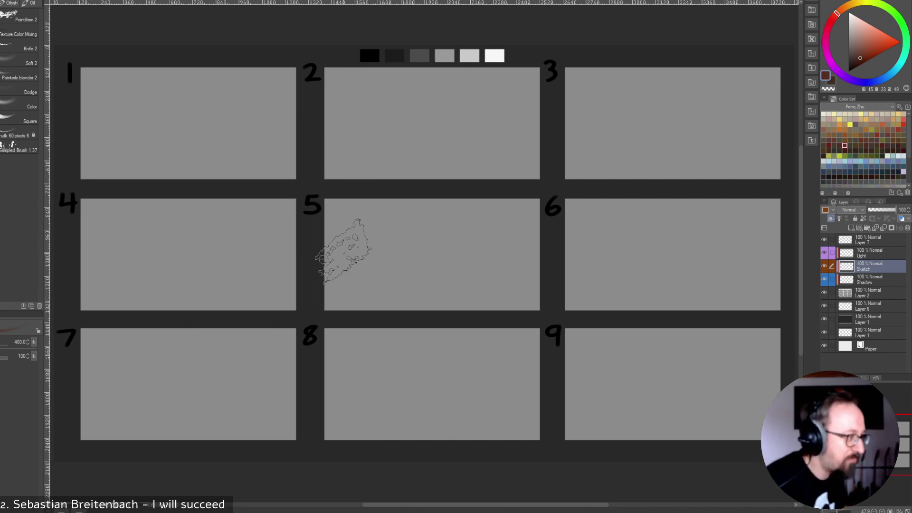
{"action": "left_click_drag", "start_coordinate": [289, 202], "coordinate": [174, 341]}
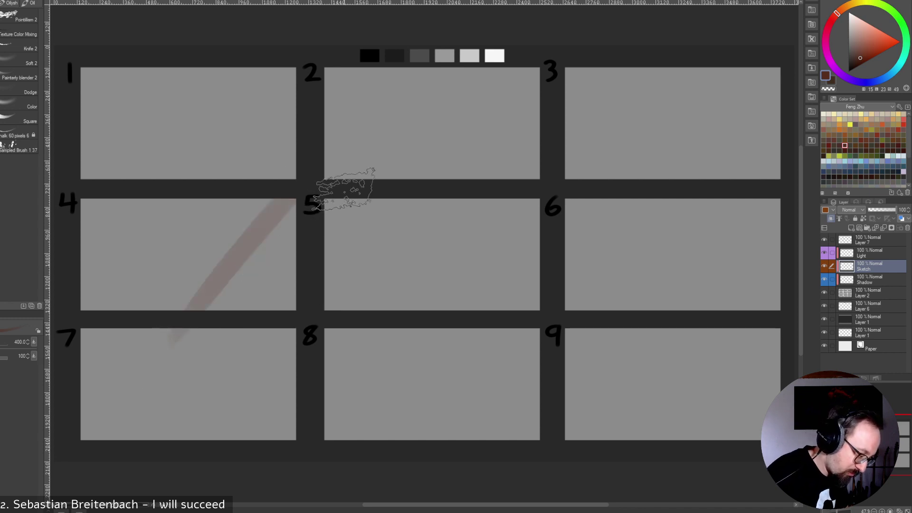
{"action": "left_click_drag", "start_coordinate": [349, 187], "coordinate": [168, 394]}
{"action": "left_click_drag", "start_coordinate": [391, 163], "coordinate": [166, 351]}
{"action": "key", "text": "bracketright"}
{"action": "key", "text": "bracketright"}
{"action": "mouse_move", "coordinate": [573, 209]}
{"action": "left_mouse_down"}
{"action": "mouse_move", "coordinate": [381, 272]}
{"action": "mouse_move", "coordinate": [152, 400]}
{"action": "left_mouse_up"}
{"action": "left_click_drag", "start_coordinate": [230, 349], "coordinate": [475, 270]}
Paint narrower reddish-brown diagonal strokes through frames 6, 8 and 9 with the brush size reduced to 250.
{"action": "key", "text": "bracketleft"}
{"action": "key", "text": "bracketleft"}
{"action": "key", "text": "bracketleft"}
{"action": "key", "text": "bracketleft"}
{"action": "mouse_move", "coordinate": [663, 262]}
{"action": "left_mouse_down"}
{"action": "mouse_move", "coordinate": [527, 340]}
{"action": "mouse_move", "coordinate": [467, 389]}
{"action": "left_mouse_up"}
{"action": "left_click_drag", "start_coordinate": [611, 292], "coordinate": [347, 397]}
{"action": "left_click_drag", "start_coordinate": [534, 330], "coordinate": [362, 414]}
{"action": "left_click_drag", "start_coordinate": [537, 365], "coordinate": [378, 432]}
{"action": "left_click_drag", "start_coordinate": [377, 431], "coordinate": [565, 418]}
{"action": "left_click_drag", "start_coordinate": [555, 412], "coordinate": [330, 456]}
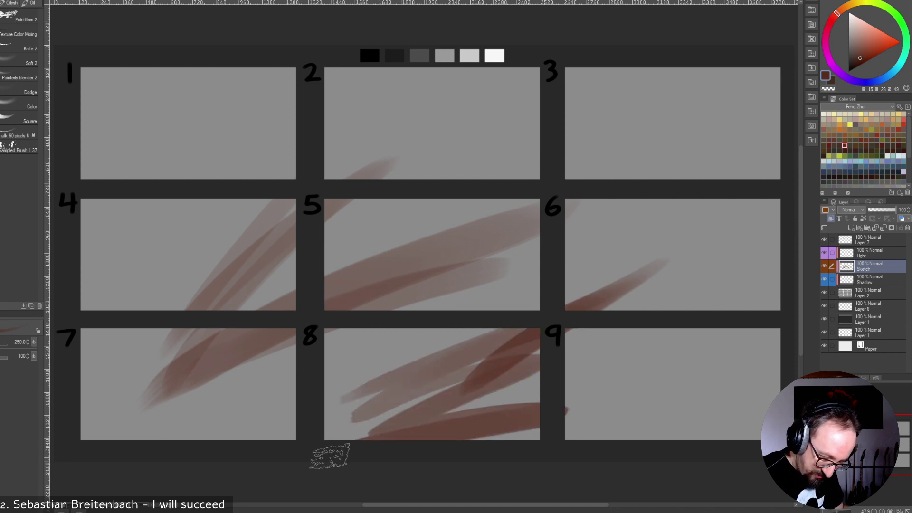
{"action": "left_click_drag", "start_coordinate": [377, 440], "coordinate": [602, 380]}
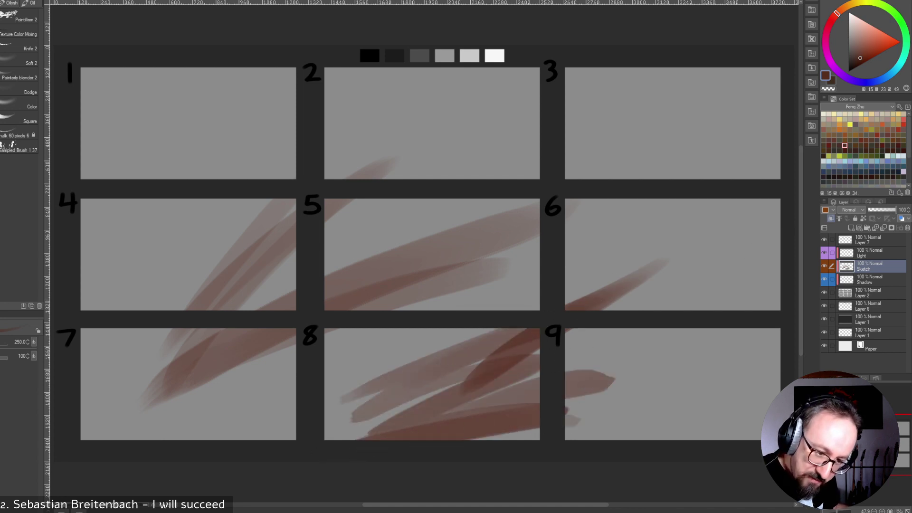
Paint dark olive diagonal strokes through frame 8 and crossing dark olive strokes over frame 5.
{"action": "left_click", "coordinate": [850, 146]}
{"action": "left_click_drag", "start_coordinate": [585, 280], "coordinate": [380, 402]}
{"action": "left_click_drag", "start_coordinate": [489, 333], "coordinate": [288, 399]}
{"action": "left_click_drag", "start_coordinate": [497, 335], "coordinate": [328, 420]}
{"action": "mouse_move", "coordinate": [494, 207]}
{"action": "left_mouse_down"}
{"action": "mouse_move", "coordinate": [497, 275]}
{"action": "mouse_move", "coordinate": [522, 361]}
{"action": "left_mouse_up"}
{"action": "mouse_move", "coordinate": [410, 174]}
{"action": "left_mouse_down"}
{"action": "mouse_move", "coordinate": [448, 240]}
{"action": "mouse_move", "coordinate": [536, 308]}
{"action": "left_mouse_up"}
{"action": "left_click_drag", "start_coordinate": [366, 197], "coordinate": [490, 309]}
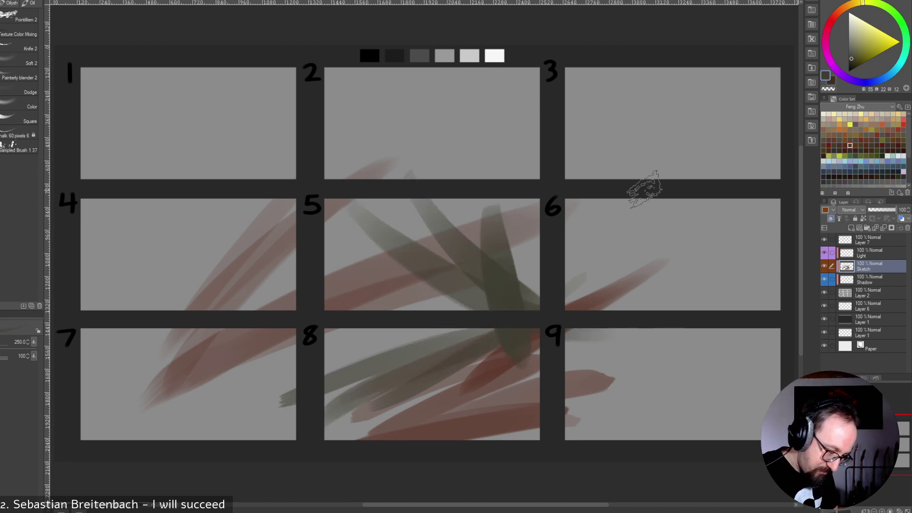
Sweep long, crossing dark olive strokes over frames 3, 6 and 9.
{"action": "left_click_drag", "start_coordinate": [577, 90], "coordinate": [757, 259]}
{"action": "mouse_move", "coordinate": [740, 138]}
{"action": "left_mouse_down"}
{"action": "mouse_move", "coordinate": [650, 259]}
{"action": "mouse_move", "coordinate": [573, 335]}
{"action": "left_mouse_up"}
{"action": "left_click_drag", "start_coordinate": [755, 258], "coordinate": [529, 404]}
{"action": "left_click_drag", "start_coordinate": [762, 334], "coordinate": [523, 425]}
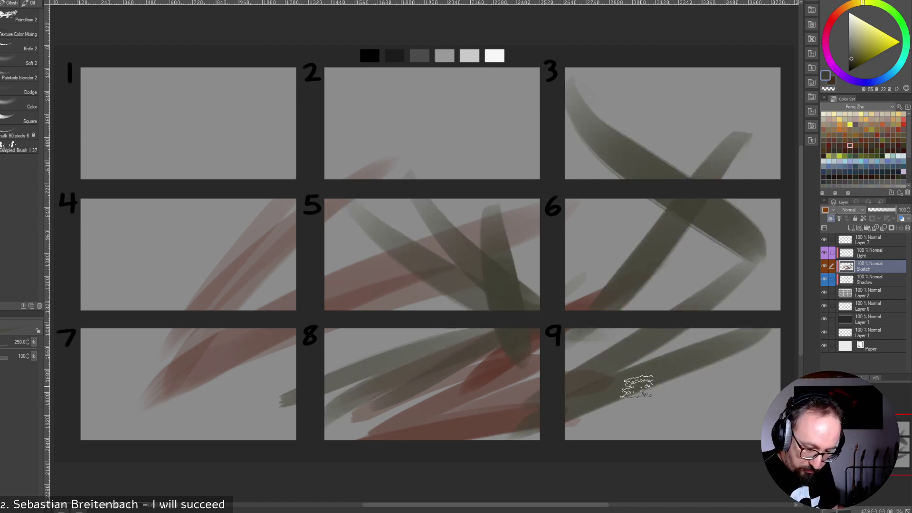
{"action": "left_click_drag", "start_coordinate": [693, 390], "coordinate": [517, 436]}
Using the Oilysh_13 brush, add bristly olive streaks in frame 9 and red strokes spanning the border of frames 8 and 9.
{"action": "left_click", "coordinate": [10, 3]}
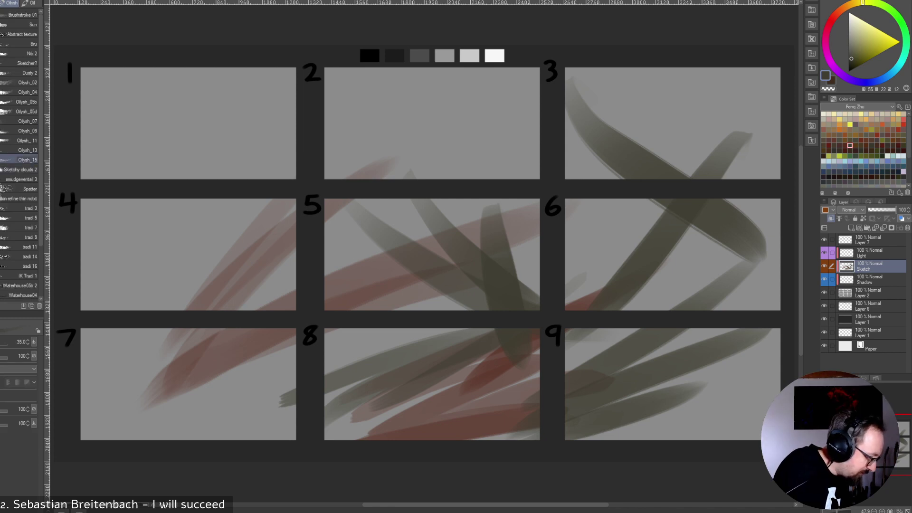
{"action": "left_click", "coordinate": [24, 150]}
{"action": "key", "text": "]"}
{"action": "key", "text": "]"}
{"action": "key", "text": "]"}
{"action": "key", "text": "]"}
{"action": "key", "text": "]"}
{"action": "left_click_drag", "start_coordinate": [731, 374], "coordinate": [607, 465]}
{"action": "left_click_drag", "start_coordinate": [701, 393], "coordinate": [600, 453]}
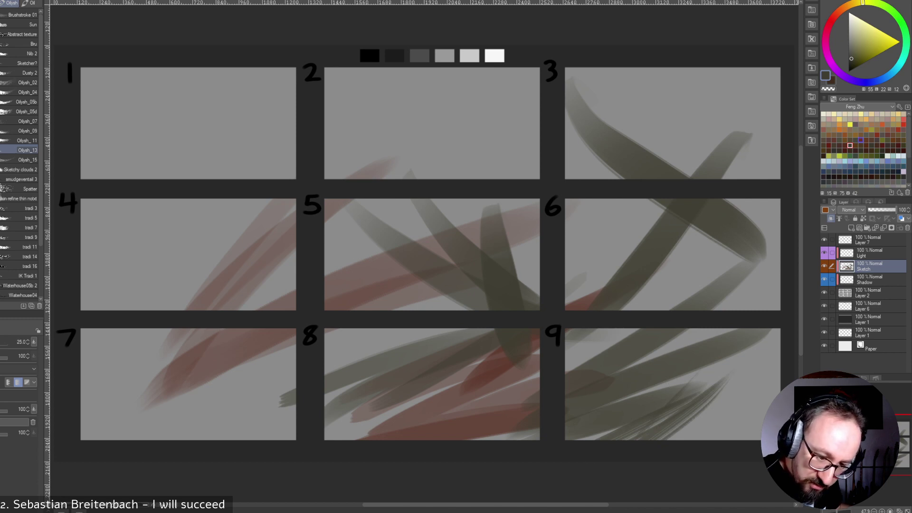
{"action": "left_click", "coordinate": [861, 140]}
{"action": "mouse_move", "coordinate": [566, 371]}
{"action": "left_mouse_down"}
{"action": "mouse_move", "coordinate": [630, 329]}
{"action": "mouse_move", "coordinate": [564, 364]}
{"action": "mouse_move", "coordinate": [524, 368]}
{"action": "left_mouse_up"}
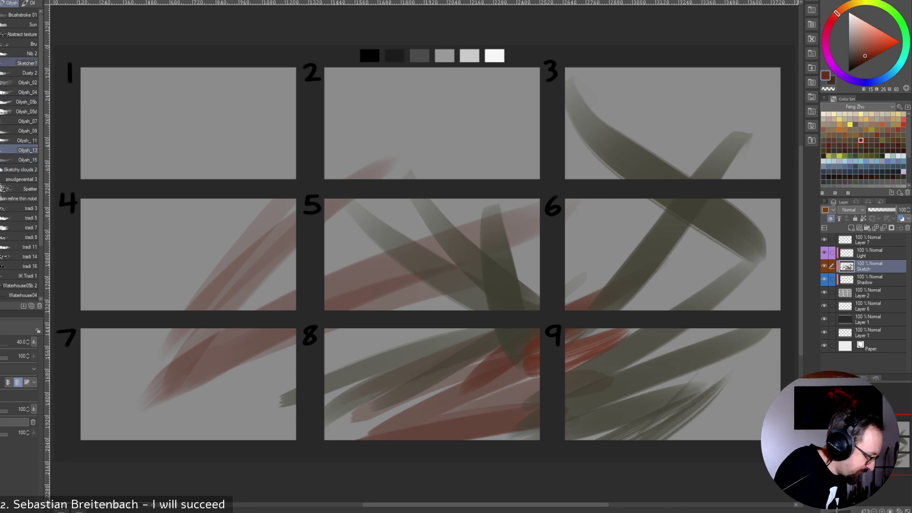
Paint grainy dark brown diagonal strokes over frames 5, 7 and 8 using the Dusty 2 brush at size 200.
{"action": "left_click", "coordinate": [27, 73]}
{"action": "key", "text": "bracketleft"}
{"action": "key", "text": "bracketleft"}
{"action": "key", "text": "bracketleft"}
{"action": "key", "text": "bracketleft"}
{"action": "mouse_move", "coordinate": [449, 260]}
{"action": "left_mouse_down"}
{"action": "mouse_move", "coordinate": [436, 278]}
{"action": "mouse_move", "coordinate": [451, 276]}
{"action": "mouse_move", "coordinate": [374, 341]}
{"action": "left_mouse_up"}
{"action": "key", "text": "ctrl+z"}
{"action": "left_click", "coordinate": [876, 140]}
{"action": "left_click_drag", "start_coordinate": [451, 302], "coordinate": [331, 355]}
{"action": "left_click_drag", "start_coordinate": [454, 328], "coordinate": [334, 373]}
{"action": "left_click_drag", "start_coordinate": [422, 286], "coordinate": [194, 420]}
{"action": "left_click_drag", "start_coordinate": [362, 322], "coordinate": [187, 388]}
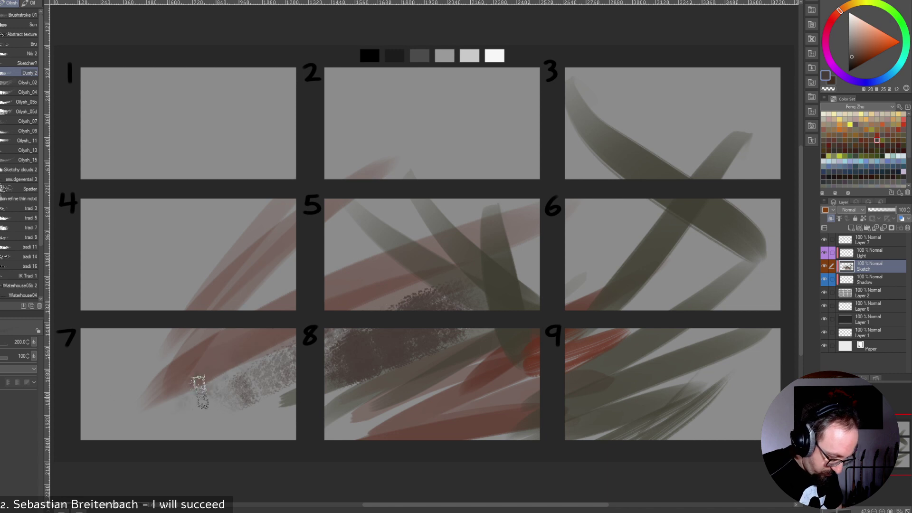
{"action": "left_click_drag", "start_coordinate": [309, 400], "coordinate": [138, 474]}
{"action": "left_click_drag", "start_coordinate": [357, 387], "coordinate": [223, 427]}
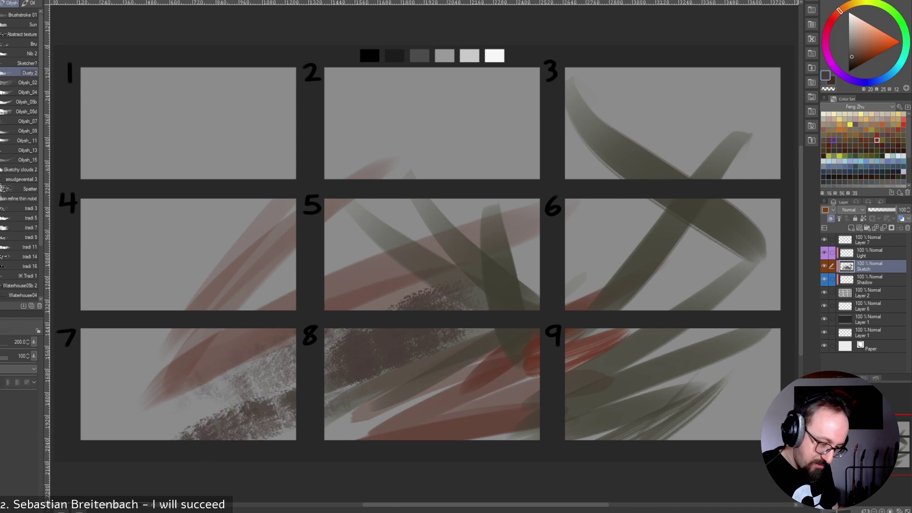
Paint grainy light brown patches over frames 3, 5, 6 and 8, and consult the finished thumbnail sheet.
{"action": "mouse_move", "coordinate": [522, 283]}
{"action": "left_mouse_down"}
{"action": "mouse_move", "coordinate": [447, 326]}
{"action": "mouse_move", "coordinate": [466, 309]}
{"action": "left_mouse_up"}
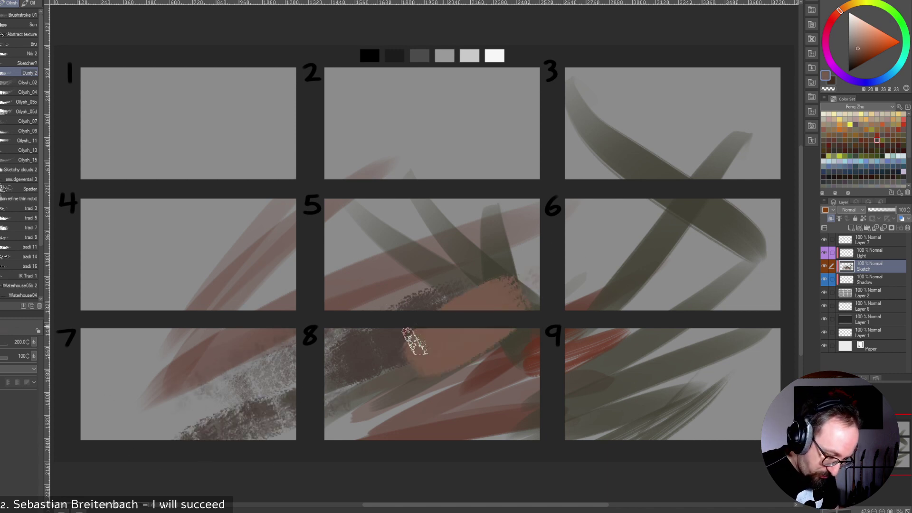
{"action": "mouse_move", "coordinate": [631, 224]}
{"action": "left_mouse_down"}
{"action": "mouse_move", "coordinate": [628, 243]}
{"action": "mouse_move", "coordinate": [623, 214]}
{"action": "mouse_move", "coordinate": [734, 238]}
{"action": "left_mouse_up"}
{"action": "left_click_drag", "start_coordinate": [608, 138], "coordinate": [712, 152]}
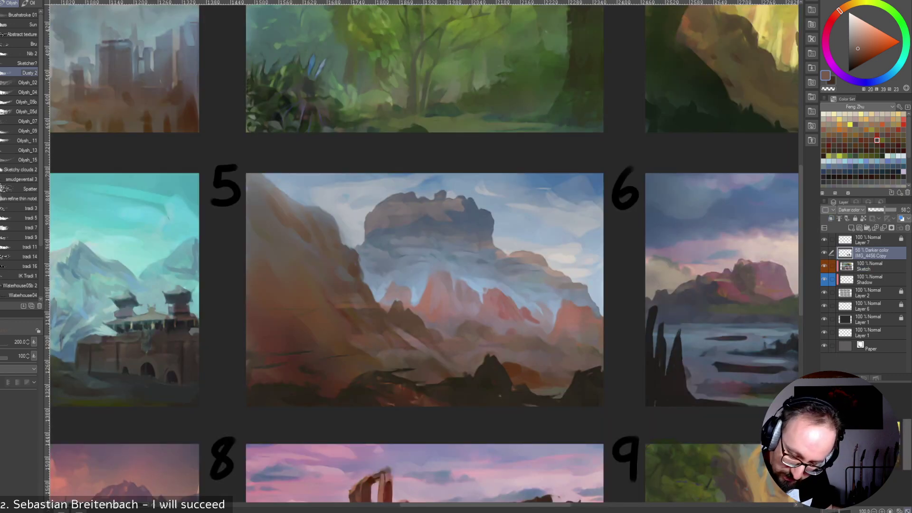
{"action": "left_click", "coordinate": [908, 511]}
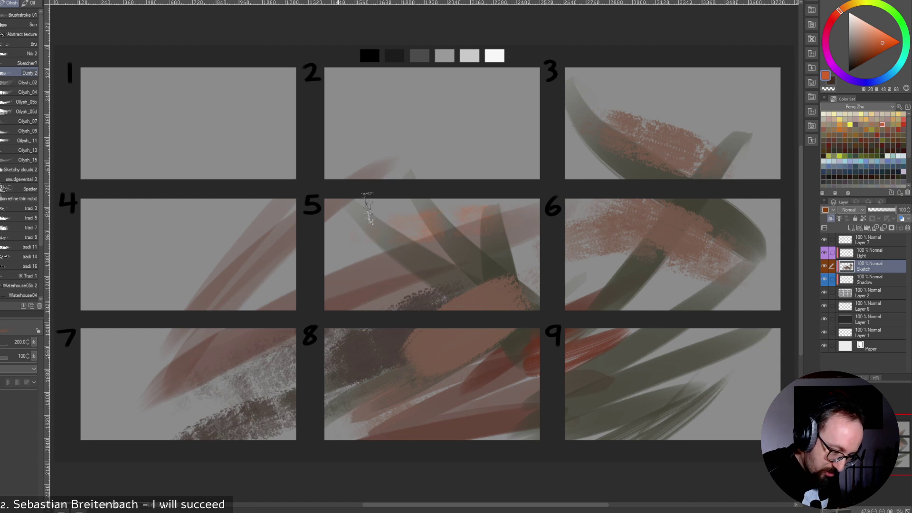
Brush orange along the upper part of frame 5, and with Oilysh_09 add orange streaks across frames 4 and 2.
{"action": "left_click_drag", "start_coordinate": [337, 213], "coordinate": [648, 217]}
{"action": "left_click", "coordinate": [26, 131]}
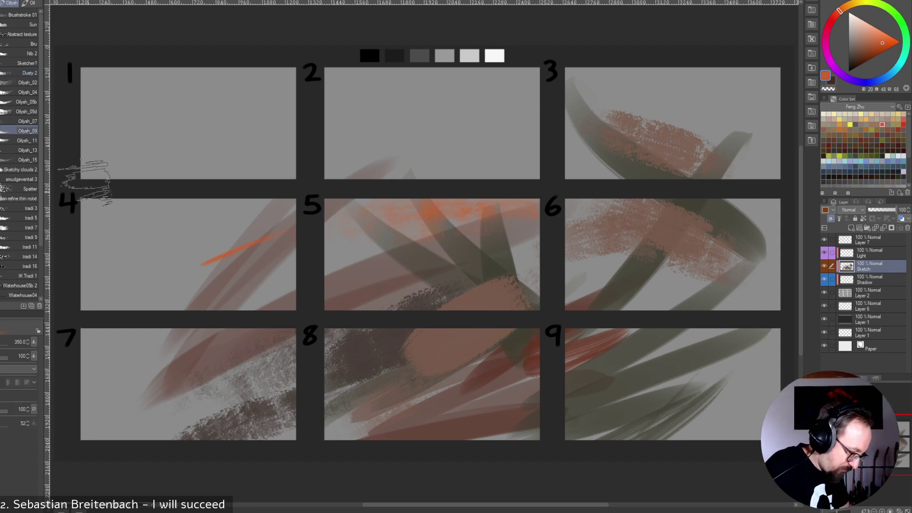
{"action": "left_click_drag", "start_coordinate": [86, 209], "coordinate": [294, 228]}
{"action": "left_click_drag", "start_coordinate": [536, 72], "coordinate": [397, 114]}
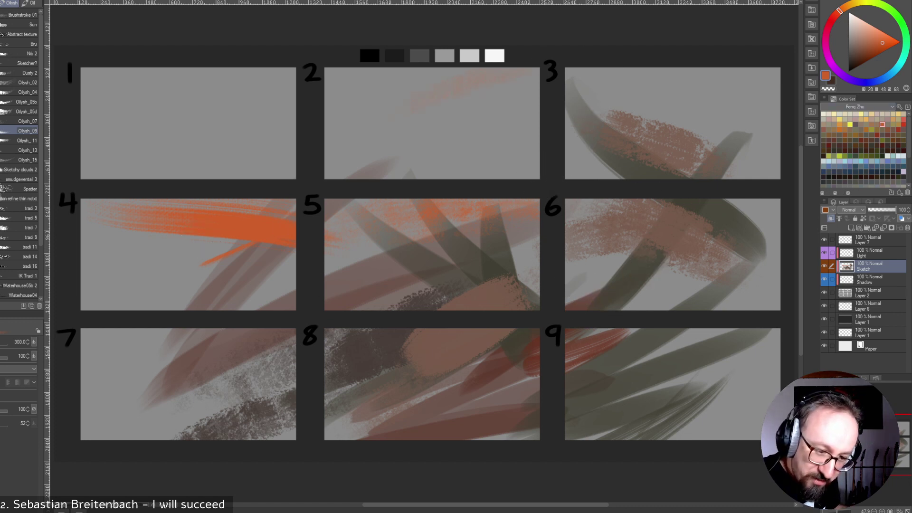
Add mustard-yellow bristly strokes across frame 3 and the middle and lower parts of frame 2.
{"action": "left_click", "coordinate": [866, 53]}
{"action": "left_click", "coordinate": [871, 129]}
{"action": "left_click_drag", "start_coordinate": [658, 109], "coordinate": [573, 173]}
{"action": "left_click_drag", "start_coordinate": [650, 84], "coordinate": [578, 123]}
{"action": "left_click_drag", "start_coordinate": [684, 151], "coordinate": [404, 176]}
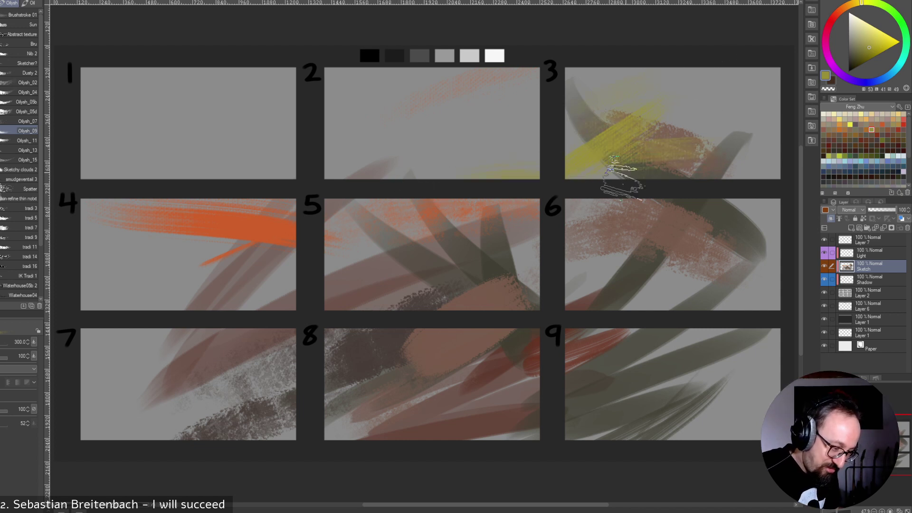
{"action": "left_click_drag", "start_coordinate": [499, 130], "coordinate": [376, 146]}
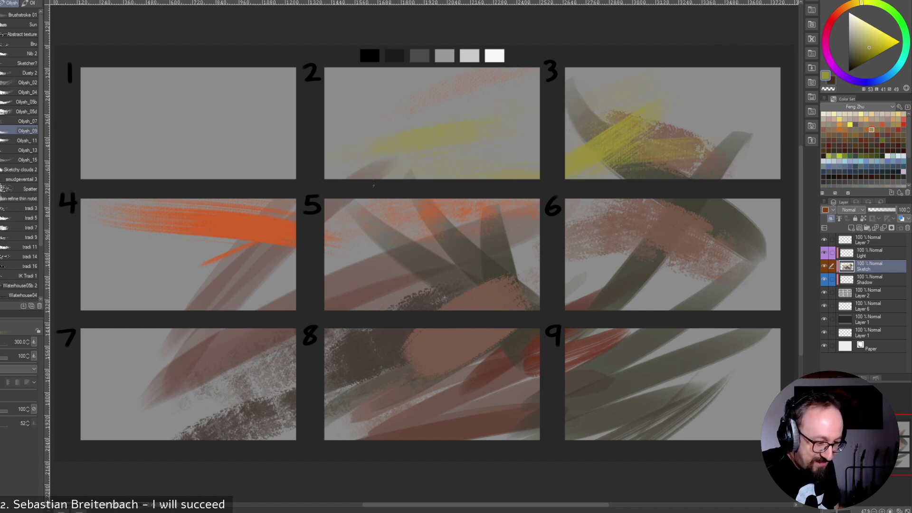
Paint light cyan streaks over the upper parts of frames 2 and 3, plus a narrower cyan stroke down frame 5.
{"action": "left_click", "coordinate": [861, 161]}
{"action": "mouse_move", "coordinate": [456, 128]}
{"action": "left_mouse_down"}
{"action": "mouse_move", "coordinate": [537, 95]}
{"action": "mouse_move", "coordinate": [366, 114]}
{"action": "left_mouse_up"}
{"action": "mouse_move", "coordinate": [727, 75]}
{"action": "left_mouse_down"}
{"action": "mouse_move", "coordinate": [589, 90]}
{"action": "mouse_move", "coordinate": [757, 123]}
{"action": "left_mouse_up"}
{"action": "key", "text": "bracketleft"}
{"action": "key", "text": "bracketleft"}
{"action": "key", "text": "bracketleft"}
{"action": "left_click_drag", "start_coordinate": [523, 192], "coordinate": [528, 271]}
Enlarge the brush and paint broad pale grey-blue streaks diagonally down the right half of frame 5.
{"action": "key", "text": "bracketright"}
{"action": "key", "text": "bracketright"}
{"action": "key", "text": "bracketright"}
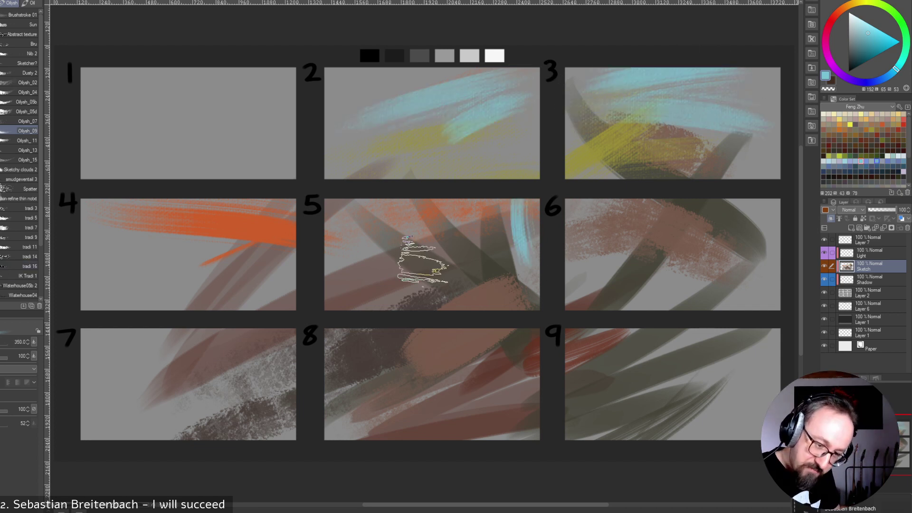
{"action": "left_click", "coordinate": [871, 161]}
{"action": "key", "text": "bracketright"}
{"action": "key", "text": "bracketright"}
{"action": "left_click_drag", "start_coordinate": [468, 221], "coordinate": [533, 275]}
Paint pale grey-blue strokes over the left half of frame 6 at brush size 300, and reduce the brush to 175.
{"action": "key", "text": "bracketleft"}
{"action": "key", "text": "bracketleft"}
{"action": "key", "text": "bracketleft"}
{"action": "key", "text": "bracketleft"}
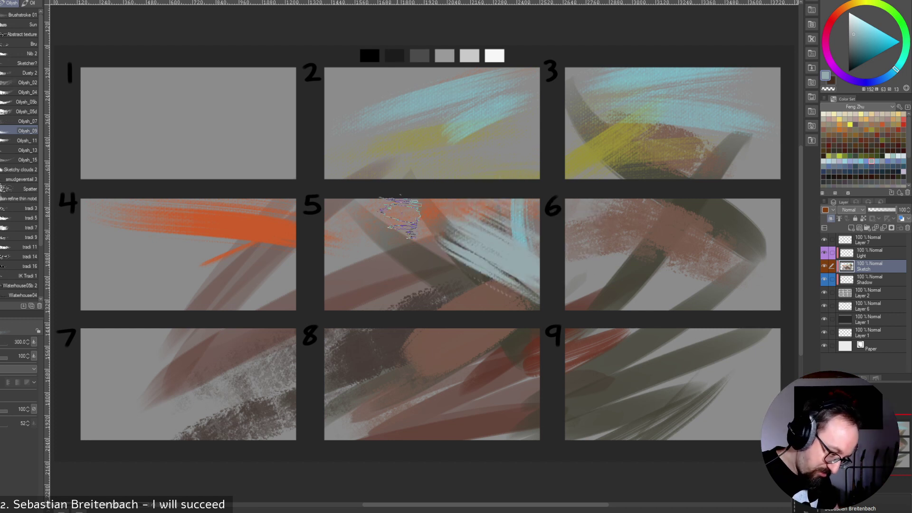
{"action": "left_click_drag", "start_coordinate": [669, 207], "coordinate": [546, 259]}
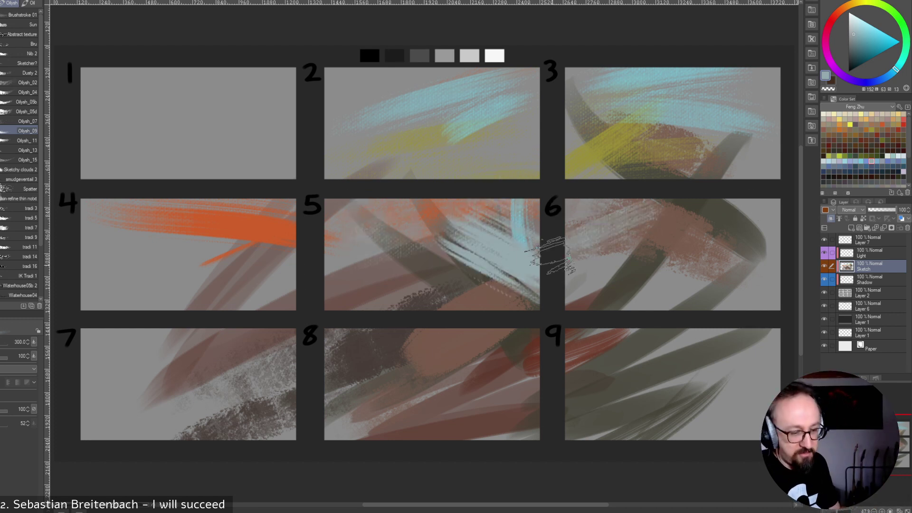
{"action": "left_click_drag", "start_coordinate": [617, 223], "coordinate": [541, 304]}
{"action": "key", "text": "bracketleft"}
{"action": "key", "text": "bracketleft"}
{"action": "key", "text": "bracketleft"}
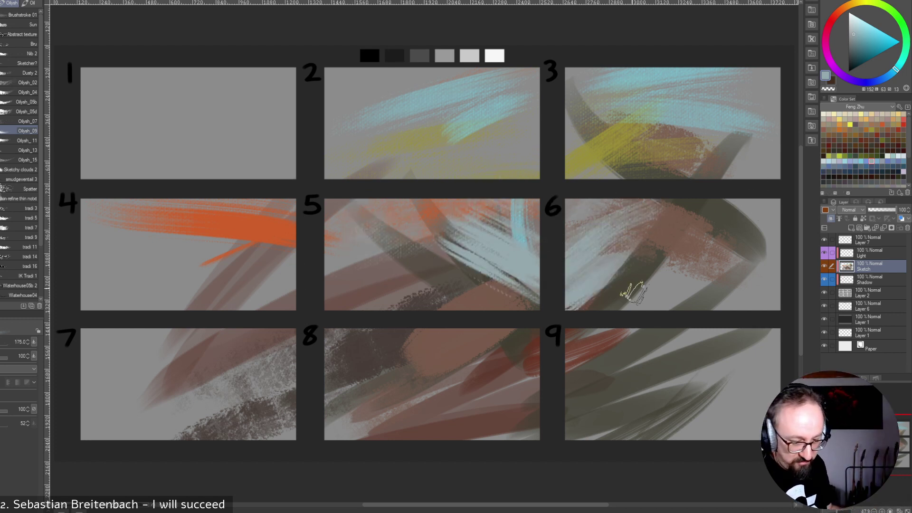
Sample the dark olive-brown in frame 6 and paint a ground band along its bottom, with strokes rising at its right edge.
{"action": "left_click", "coordinate": [628, 279], "text": "alt"}
{"action": "left_click_drag", "start_coordinate": [617, 284], "coordinate": [561, 304]}
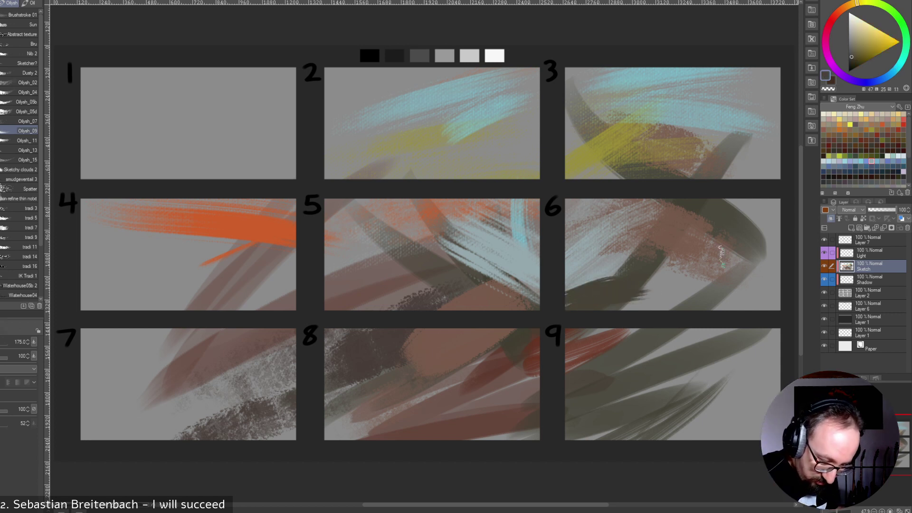
{"action": "key", "text": "bracketright"}
{"action": "mouse_move", "coordinate": [684, 285]}
{"action": "left_mouse_down"}
{"action": "mouse_move", "coordinate": [615, 304]}
{"action": "mouse_move", "coordinate": [786, 294]}
{"action": "left_mouse_up"}
{"action": "mouse_move", "coordinate": [785, 294]}
{"action": "left_mouse_down"}
{"action": "mouse_move", "coordinate": [682, 298]}
{"action": "mouse_move", "coordinate": [783, 282]}
{"action": "mouse_move", "coordinate": [722, 294]}
{"action": "mouse_move", "coordinate": [781, 304]}
{"action": "left_mouse_up"}
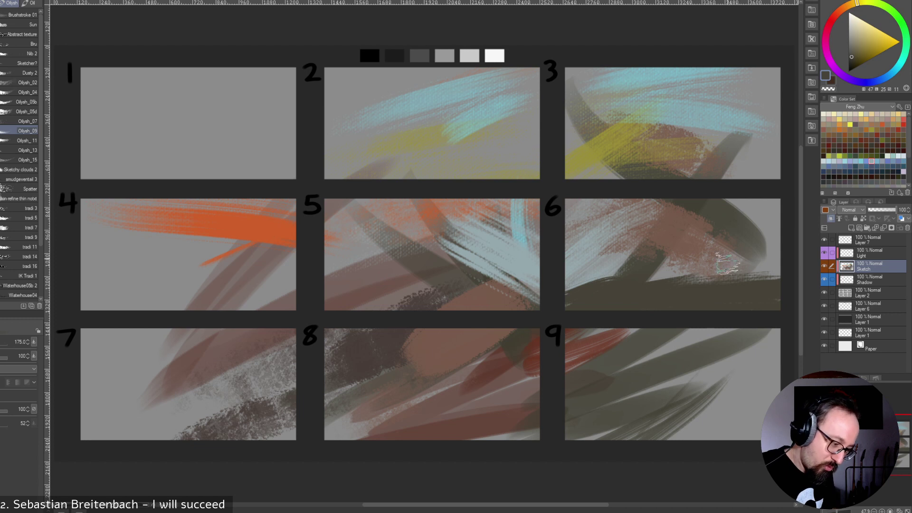
{"action": "left_click_drag", "start_coordinate": [733, 285], "coordinate": [783, 247]}
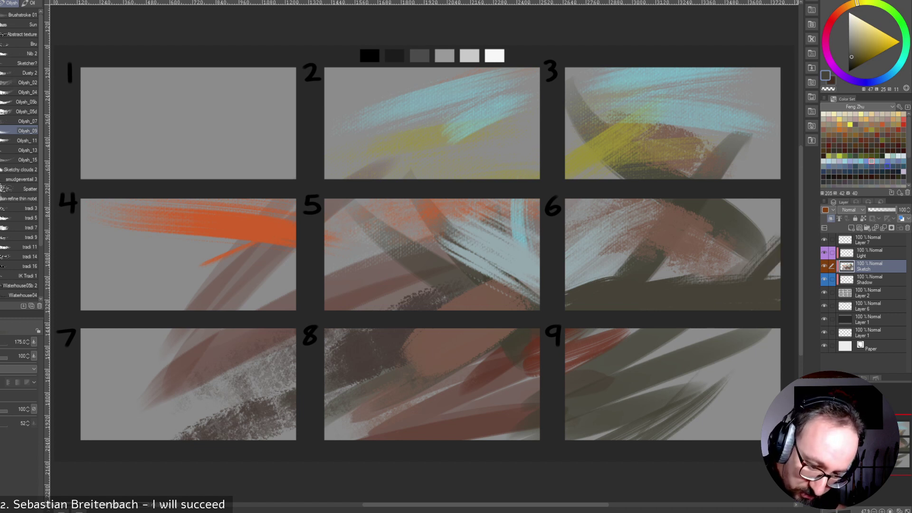
Paint medium-blue strokes in the lower right of frame 6 and across the lower part of frame 3, enlarging the brush to 300.
{"action": "left_click", "coordinate": [892, 165]}
{"action": "mouse_move", "coordinate": [729, 292]}
{"action": "left_mouse_down"}
{"action": "mouse_move", "coordinate": [746, 261]}
{"action": "mouse_move", "coordinate": [688, 298]}
{"action": "left_mouse_up"}
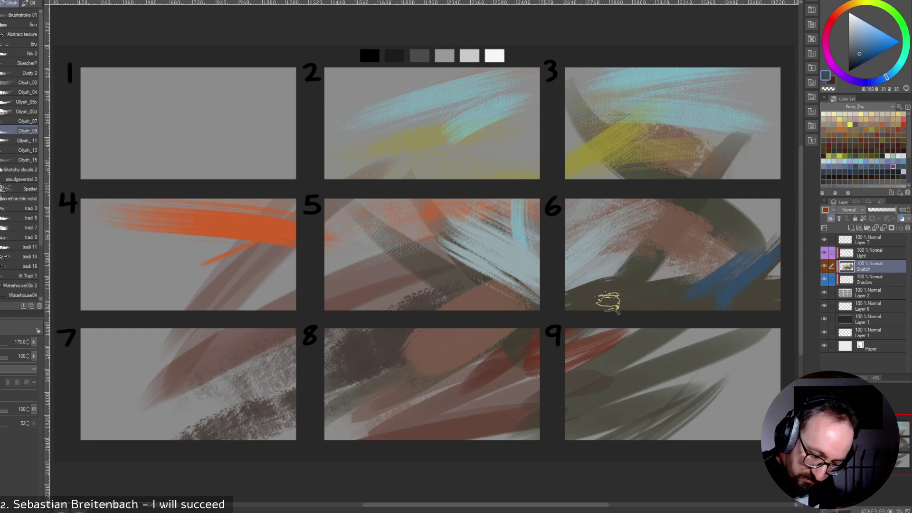
{"action": "left_click_drag", "start_coordinate": [737, 134], "coordinate": [606, 169]}
{"action": "key", "text": "bracketright"}
{"action": "key", "text": "bracketright"}
{"action": "key", "text": "bracketright"}
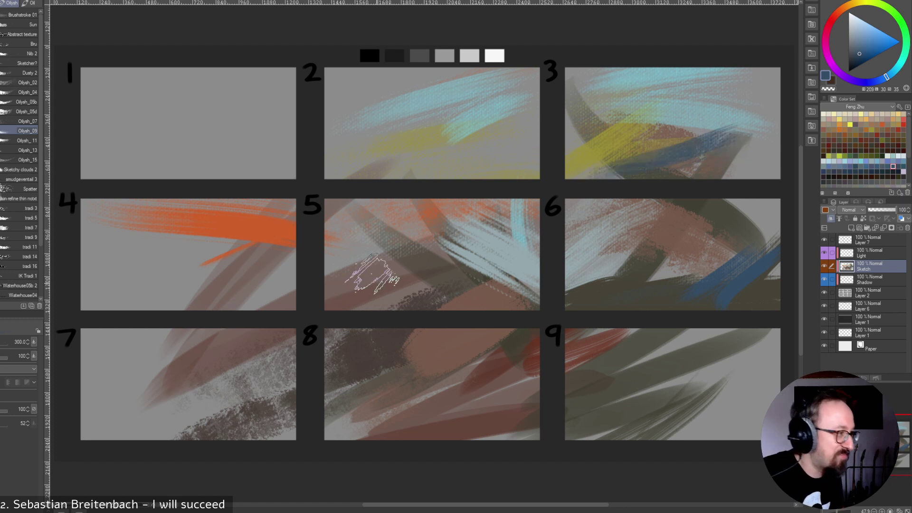
{"action": "left_click_drag", "start_coordinate": [753, 171], "coordinate": [535, 190]}
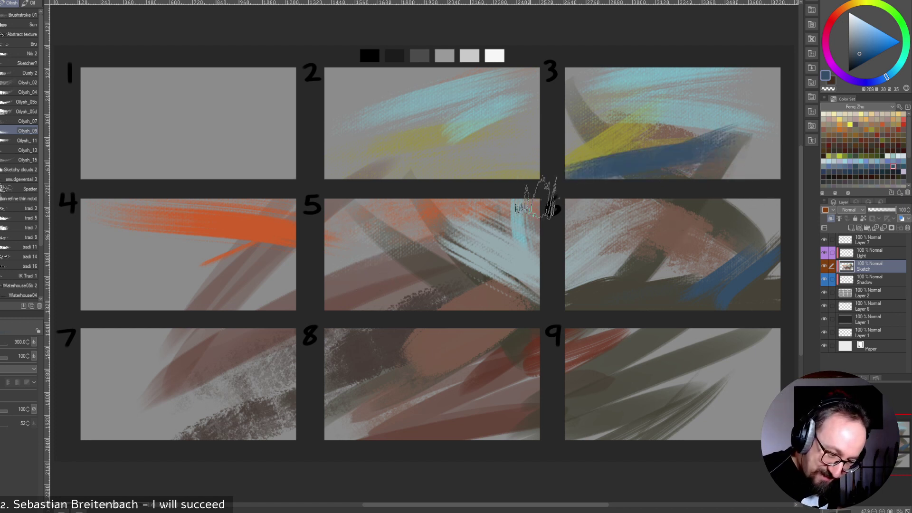
Paint overlapping medium-blue bristly strokes across the lower part of frame 2 at brush size 200.
{"action": "key", "text": "bracketleft"}
{"action": "key", "text": "bracketleft"}
{"action": "left_click_drag", "start_coordinate": [422, 143], "coordinate": [337, 170]}
{"action": "left_click_drag", "start_coordinate": [339, 170], "coordinate": [456, 169]}
{"action": "left_click_drag", "start_coordinate": [352, 151], "coordinate": [443, 159]}
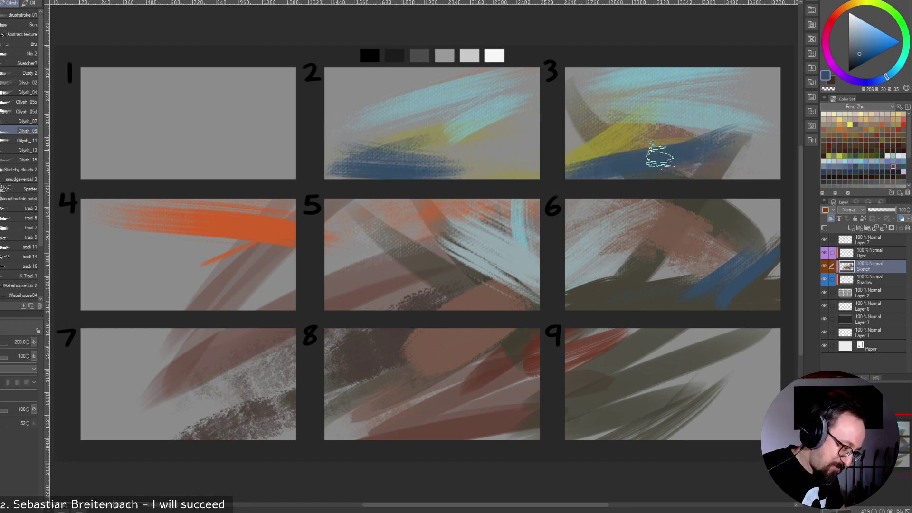
{"action": "left_click_drag", "start_coordinate": [364, 143], "coordinate": [498, 168]}
{"action": "mouse_move", "coordinate": [413, 145]}
{"action": "left_mouse_down"}
{"action": "mouse_move", "coordinate": [527, 167]}
{"action": "mouse_move", "coordinate": [468, 162]}
{"action": "left_mouse_up"}
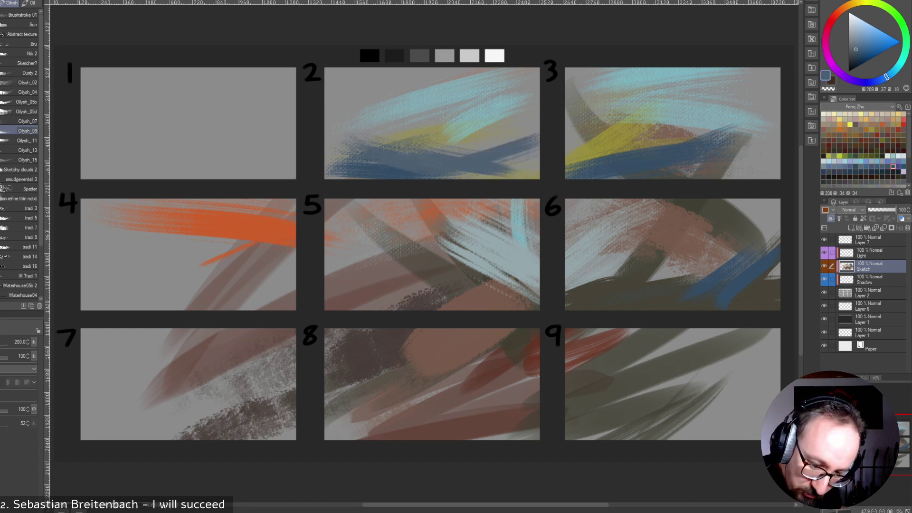
Add a dark navy bristly stroke in the lower right of frame 2 and reduce the brush to 125.
{"action": "left_click", "coordinate": [898, 171]}
{"action": "mouse_move", "coordinate": [528, 143]}
{"action": "left_mouse_down"}
{"action": "mouse_move", "coordinate": [463, 175]}
{"action": "mouse_move", "coordinate": [520, 176]}
{"action": "left_mouse_up"}
{"action": "key", "text": "bracketleft"}
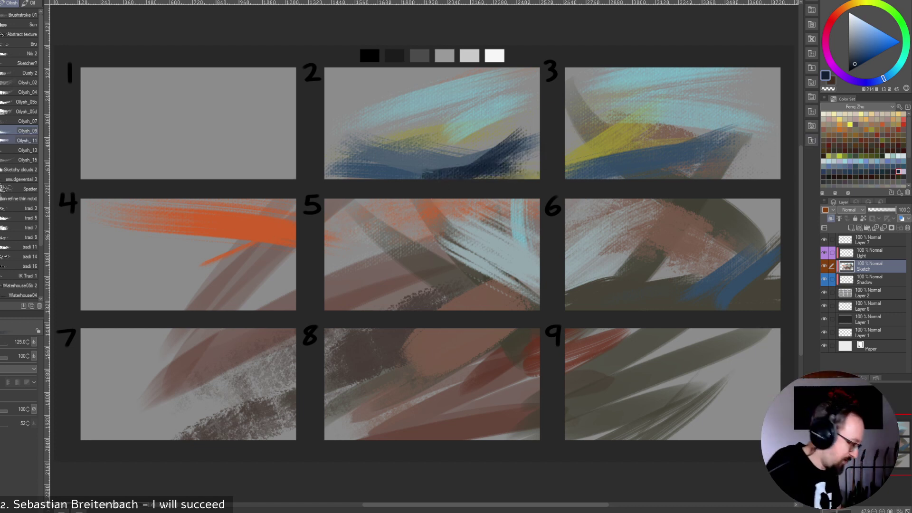
Smudge the lower part and centre of frame 5 with the smudgeventail 3 brush, enlarged to 175 for the centre.
{"action": "left_click", "coordinate": [22, 179]}
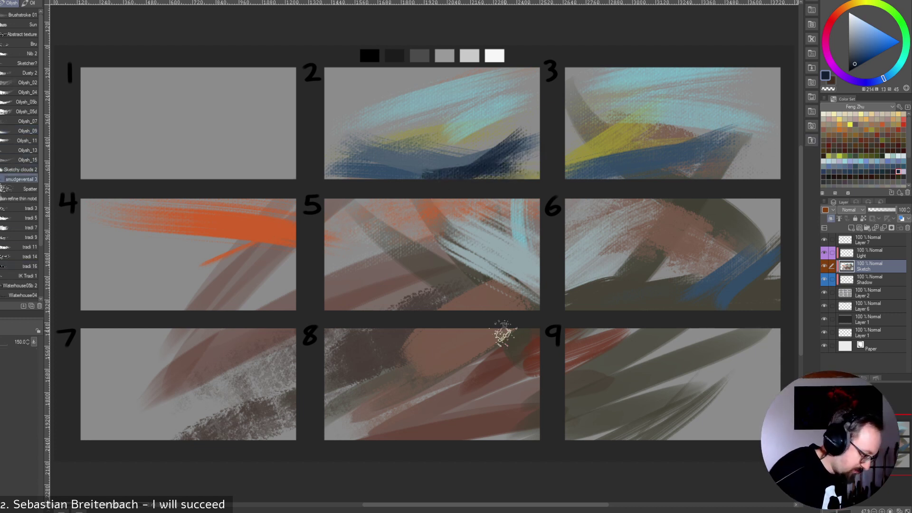
{"action": "key", "text": "ctrl+z"}
{"action": "left_click_drag", "start_coordinate": [456, 286], "coordinate": [324, 325]}
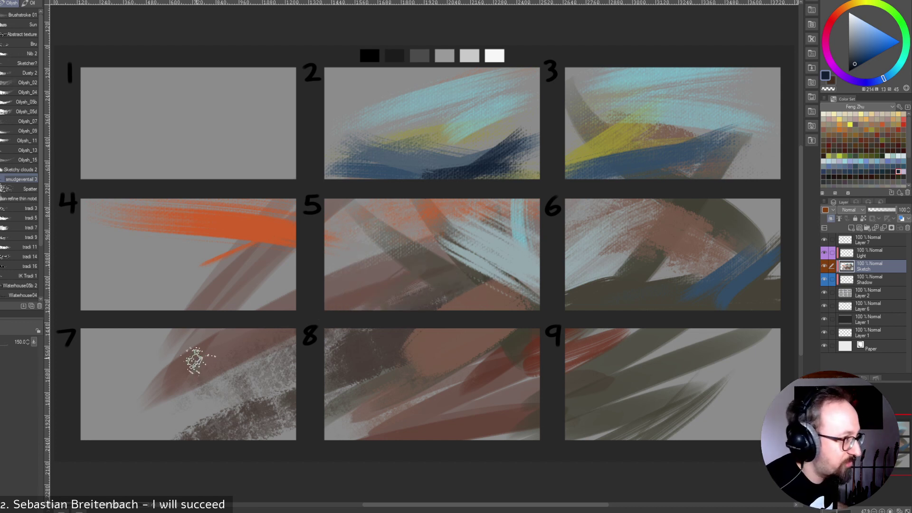
{"action": "left_click", "coordinate": [434, 278], "text": "alt"}
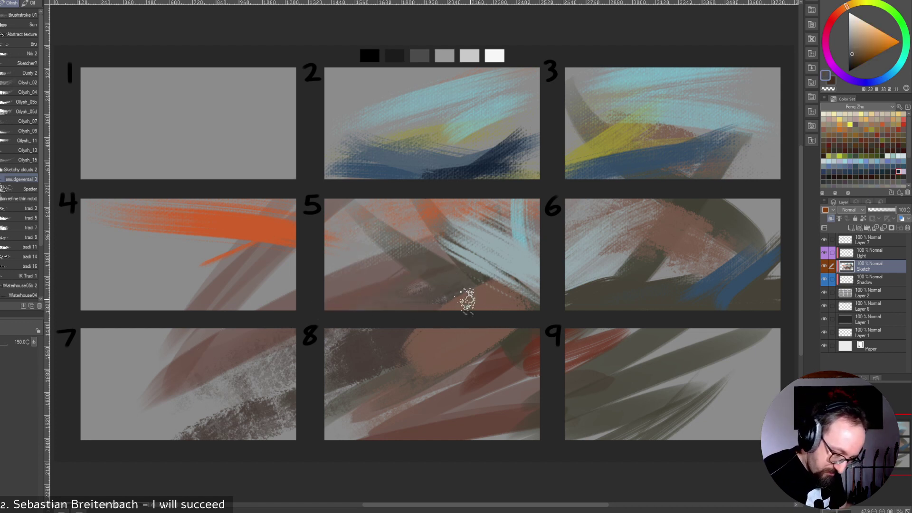
{"action": "left_click", "coordinate": [494, 277], "text": "alt"}
{"action": "key", "text": "bracketright"}
{"action": "left_click_drag", "start_coordinate": [418, 254], "coordinate": [488, 257]}
{"action": "left_click_drag", "start_coordinate": [392, 246], "coordinate": [479, 237]}
{"action": "left_click", "coordinate": [494, 242], "text": "alt"}
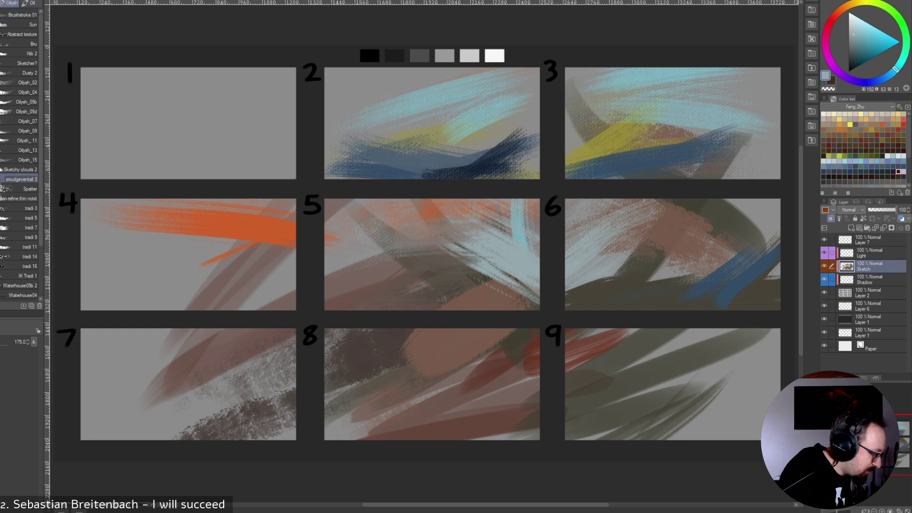
Glaze pale grey-blue softly over the upper part of frame 5 with an enlarged Soft 2 brush.
{"action": "key", "text": "b"}
{"action": "left_click", "coordinate": [20, 60]}
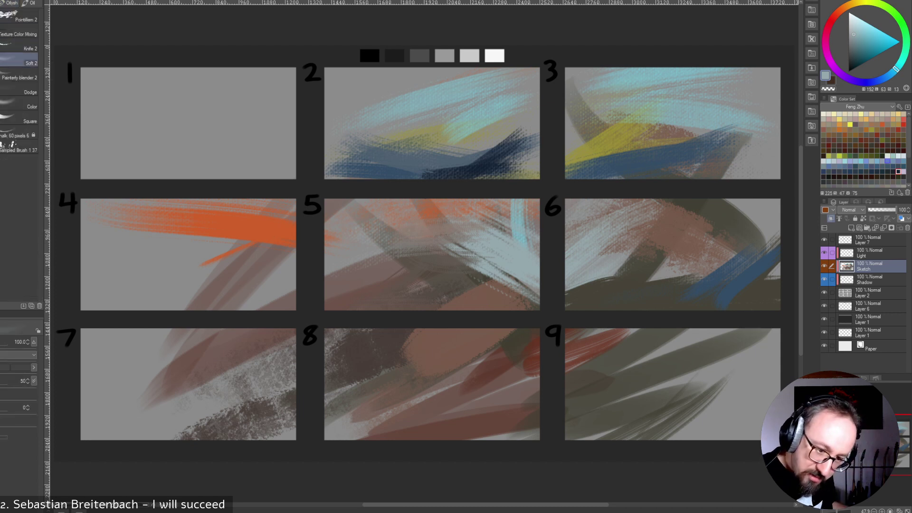
{"action": "key", "text": "]"}
{"action": "key", "text": "]"}
{"action": "key", "text": "]"}
{"action": "key", "text": "]"}
{"action": "key", "text": "]"}
{"action": "key", "text": "]"}
{"action": "key", "text": "]"}
{"action": "mouse_move", "coordinate": [442, 232]}
{"action": "left_mouse_down"}
{"action": "mouse_move", "coordinate": [364, 222]}
{"action": "mouse_move", "coordinate": [442, 216]}
{"action": "left_mouse_up"}
{"action": "key", "text": "["}
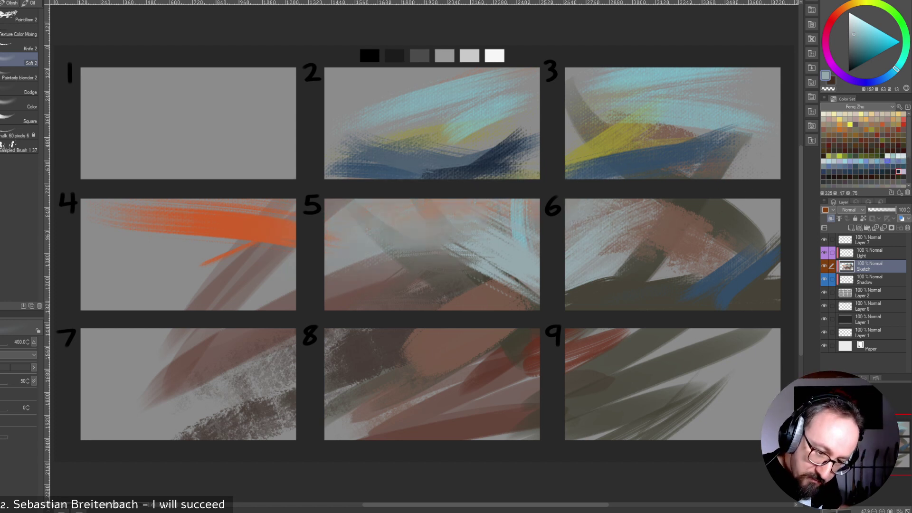
Glaze a soft muted-blue tint over the upper parts of frames 6 and 3, reducing the brush to 350 in between.
{"action": "left_click", "coordinate": [887, 167]}
{"action": "mouse_move", "coordinate": [577, 229]}
{"action": "left_mouse_down"}
{"action": "mouse_move", "coordinate": [742, 224]}
{"action": "mouse_move", "coordinate": [647, 212]}
{"action": "mouse_move", "coordinate": [761, 220]}
{"action": "left_mouse_up"}
{"action": "key", "text": "["}
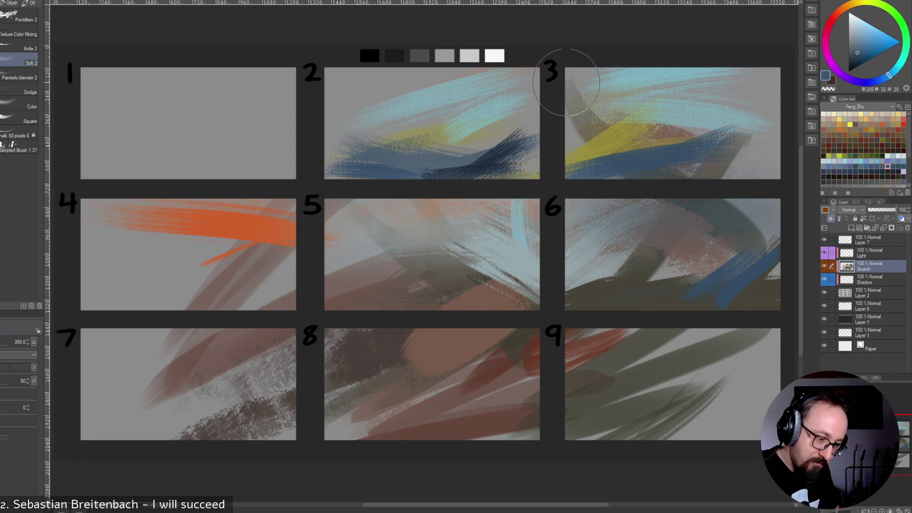
{"action": "left_click_drag", "start_coordinate": [581, 89], "coordinate": [745, 84]}
Switch to the bristle brush, sample the navy in frame 2 and paint a solid dark hill ridge along its bottom.
{"action": "key", "text": "b"}
{"action": "key", "text": "b"}
{"action": "key", "text": "b"}
{"action": "key", "text": "b"}
{"action": "key", "text": "b"}
{"action": "key", "text": "b"}
{"action": "key", "text": "b"}
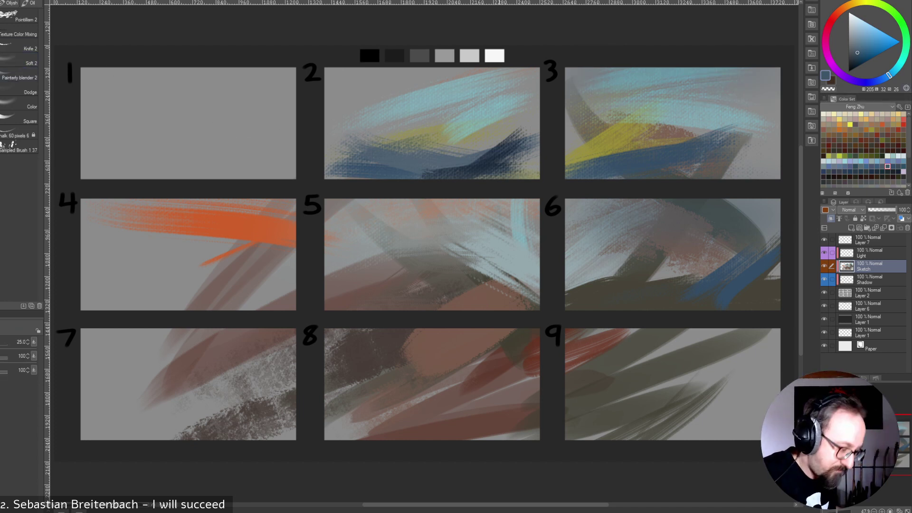
{"action": "left_click", "coordinate": [485, 154], "text": "alt"}
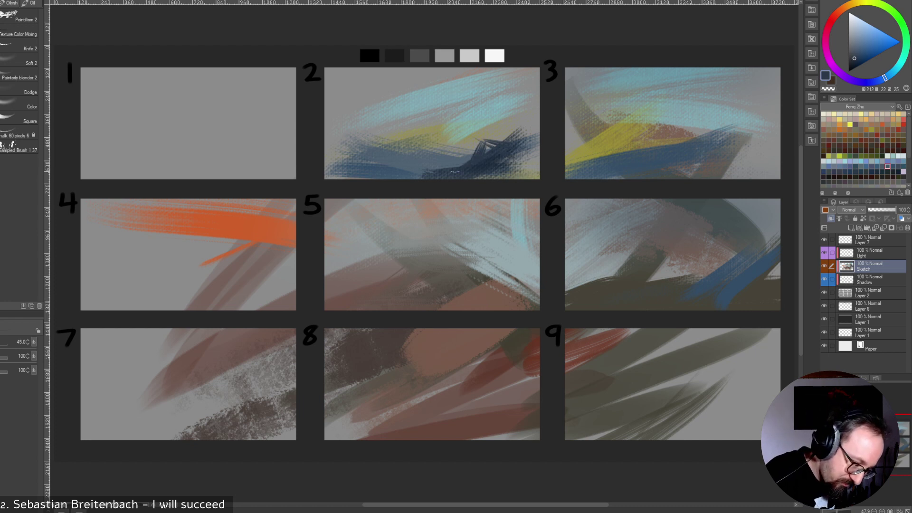
{"action": "left_click_drag", "start_coordinate": [390, 176], "coordinate": [323, 175]}
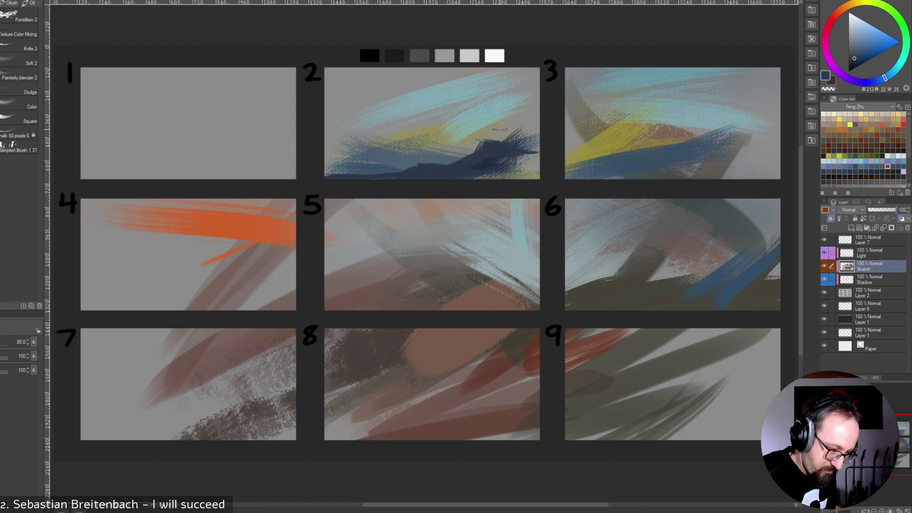
Sample the pale cyan in frame 2 and fill the gaps in the middle and right of its sky.
{"action": "left_click", "coordinate": [504, 127], "text": "alt"}
{"action": "left_click", "coordinate": [484, 119], "text": "alt"}
{"action": "left_click", "coordinate": [475, 116], "text": "alt"}
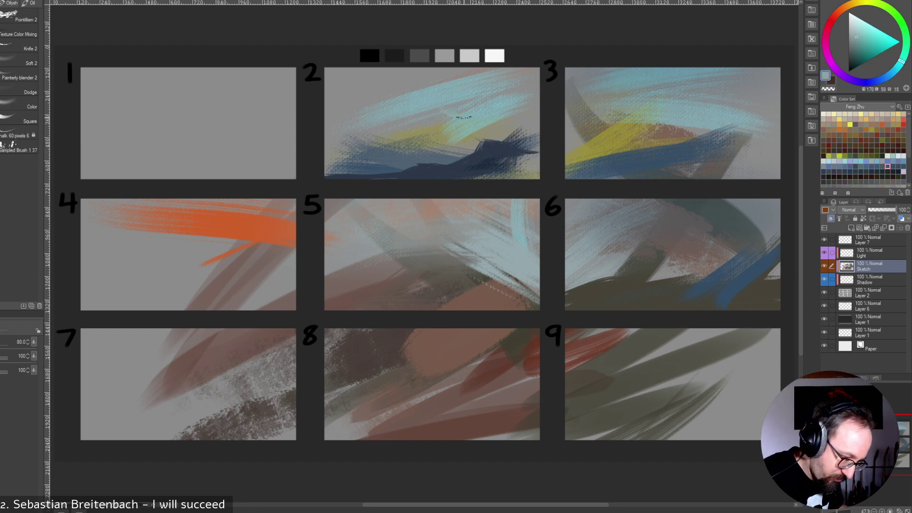
{"action": "left_click_drag", "start_coordinate": [423, 114], "coordinate": [438, 118]}
{"action": "key", "text": "["}
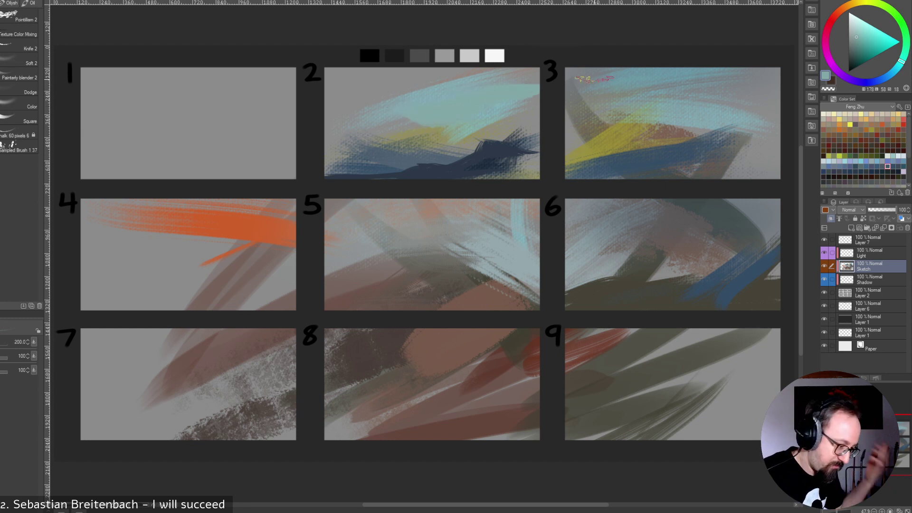
Paint sampled pale grey-blue strokes over the upper right of frame 3 and a patch at the left of frame 5.
{"action": "left_click", "coordinate": [698, 108], "text": "alt"}
{"action": "mouse_move", "coordinate": [696, 99]}
{"action": "left_mouse_down"}
{"action": "mouse_move", "coordinate": [740, 97]}
{"action": "mouse_move", "coordinate": [763, 74]}
{"action": "left_mouse_up"}
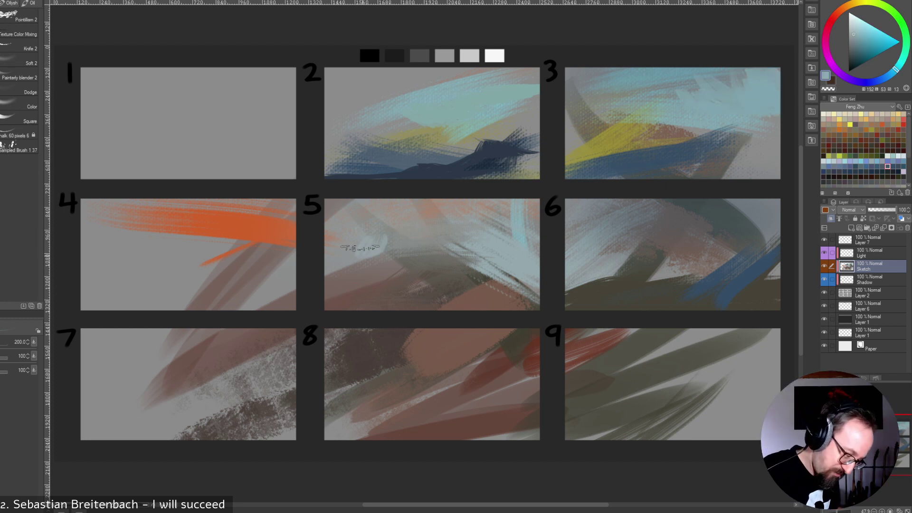
{"action": "left_click_drag", "start_coordinate": [378, 240], "coordinate": [332, 261]}
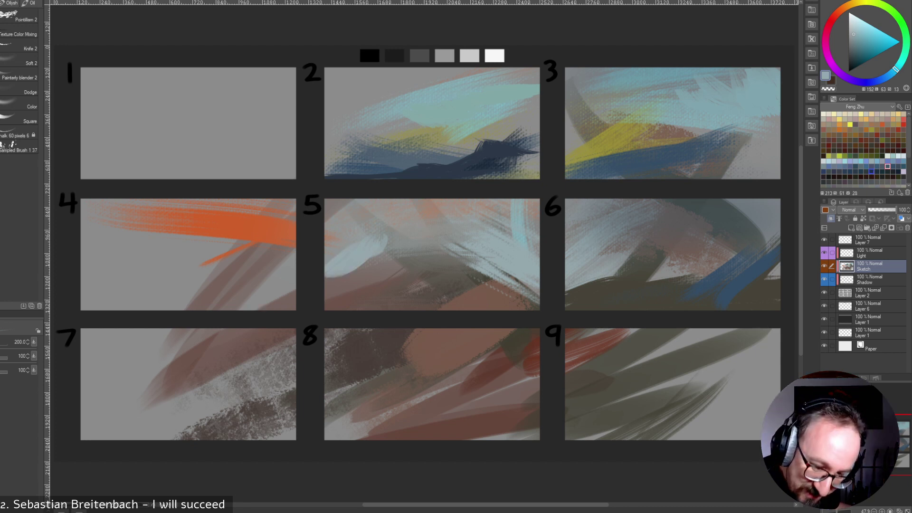
Paint light sky-blue strokes over the upper left, right side and lower-right corner of frame 5, varying the brush size.
{"action": "left_click", "coordinate": [876, 171]}
{"action": "left_click", "coordinate": [877, 161]}
{"action": "mouse_move", "coordinate": [405, 236]}
{"action": "left_mouse_down"}
{"action": "mouse_move", "coordinate": [433, 231]}
{"action": "mouse_move", "coordinate": [363, 271]}
{"action": "mouse_move", "coordinate": [466, 225]}
{"action": "mouse_move", "coordinate": [399, 229]}
{"action": "mouse_move", "coordinate": [435, 206]}
{"action": "mouse_move", "coordinate": [344, 216]}
{"action": "mouse_move", "coordinate": [407, 220]}
{"action": "left_mouse_up"}
{"action": "key", "text": "bracketright"}
{"action": "key", "text": "bracketright"}
{"action": "key", "text": "bracketright"}
{"action": "key", "text": "bracketright"}
{"action": "key", "text": "bracketright"}
{"action": "left_click_drag", "start_coordinate": [494, 246], "coordinate": [512, 249]}
{"action": "key", "text": "bracketleft"}
{"action": "key", "text": "bracketleft"}
{"action": "key", "text": "bracketleft"}
{"action": "left_click_drag", "start_coordinate": [532, 301], "coordinate": [516, 307]}
Paint fine sky-blue streaks across the middle of frame 6 while reducing the brush to 35.
{"action": "key", "text": "bracketleft"}
{"action": "key", "text": "bracketleft"}
{"action": "key", "text": "bracketleft"}
{"action": "key", "text": "bracketleft"}
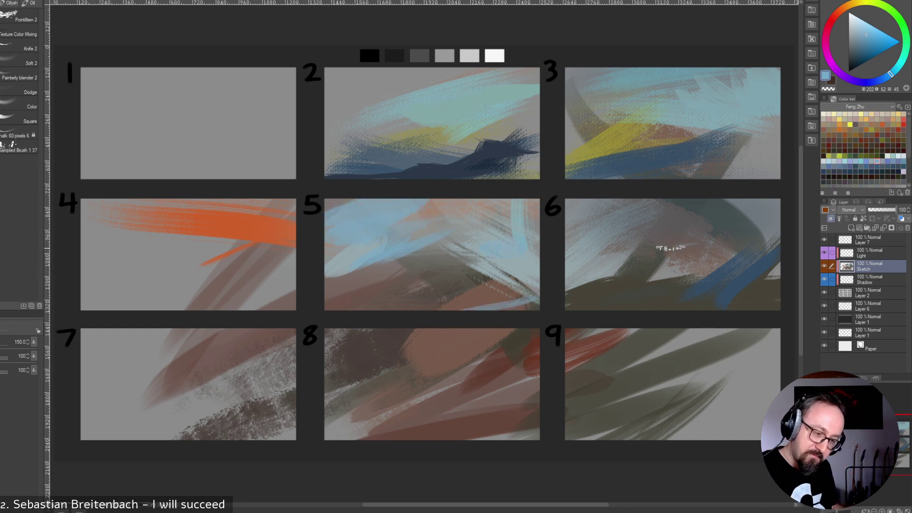
{"action": "key", "text": "bracketleft"}
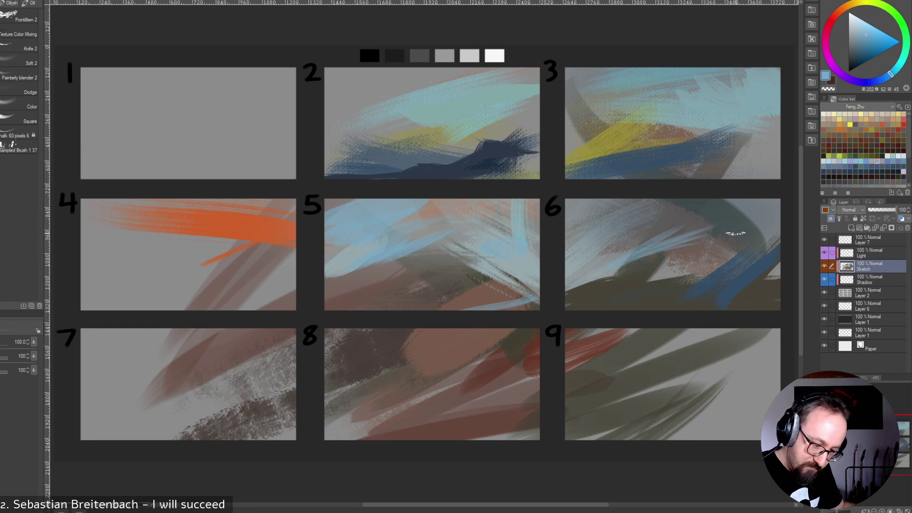
{"action": "key", "text": "bracketleft"}
{"action": "key", "text": "bracketleft"}
{"action": "key", "text": "bracketleft"}
{"action": "key", "text": "bracketleft"}
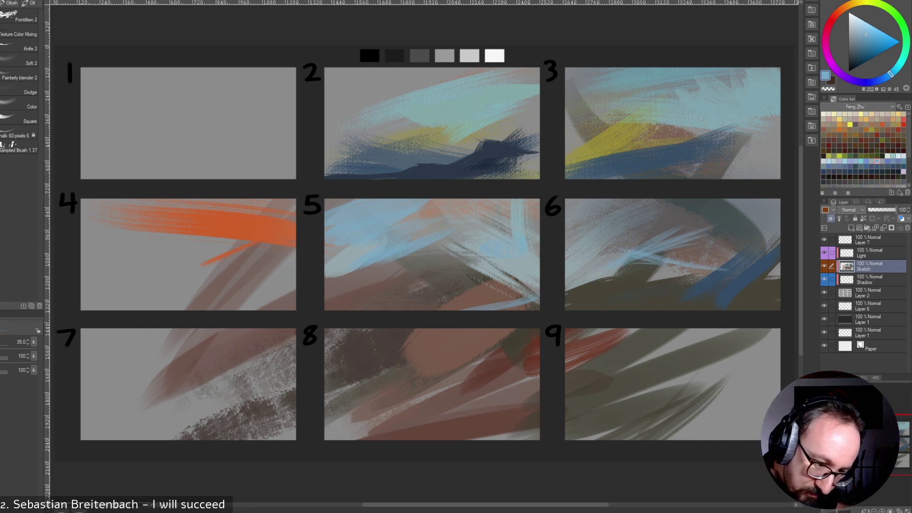
Switch to a magenta-purple hue and paint thin slanted streaks across the upper and middle parts of frame 6.
{"action": "left_click", "coordinate": [826, 49]}
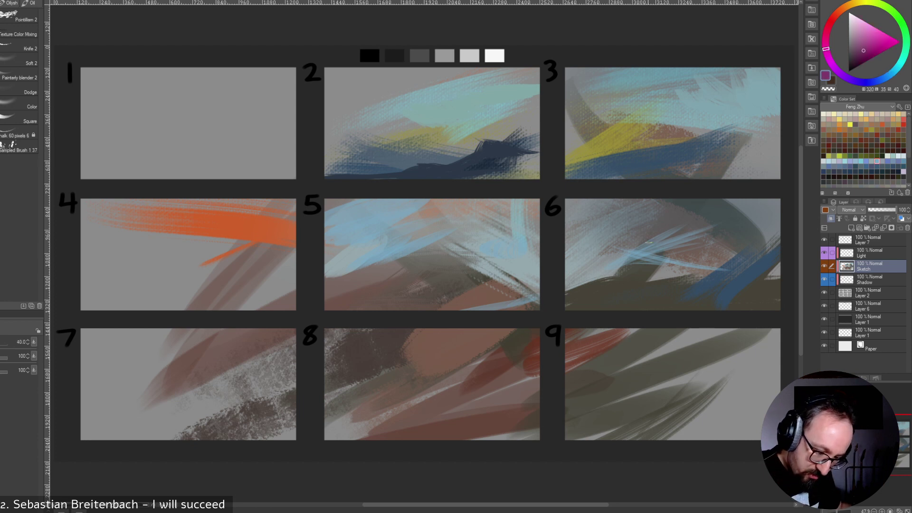
{"action": "left_click_drag", "start_coordinate": [672, 232], "coordinate": [583, 252]}
{"action": "key", "text": "bracketright"}
{"action": "key", "text": "bracketright"}
{"action": "key", "text": "bracketright"}
{"action": "mouse_move", "coordinate": [685, 217]}
{"action": "left_mouse_down"}
{"action": "mouse_move", "coordinate": [593, 235]}
{"action": "mouse_move", "coordinate": [745, 201]}
{"action": "left_mouse_up"}
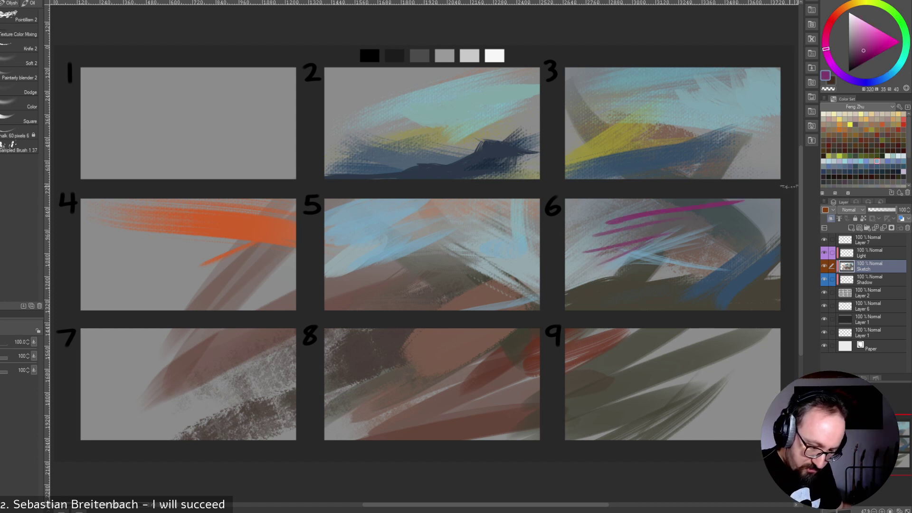
Enlarge the brush and broaden the magenta streaks into a thick band across the top of frame 6.
{"action": "key", "text": "bracketright"}
{"action": "key", "text": "bracketright"}
{"action": "key", "text": "bracketright"}
{"action": "key", "text": "bracketright"}
{"action": "key", "text": "bracketright"}
{"action": "mouse_move", "coordinate": [637, 217]}
{"action": "left_mouse_down"}
{"action": "mouse_move", "coordinate": [606, 206]}
{"action": "mouse_move", "coordinate": [763, 203]}
{"action": "left_mouse_up"}
Reduce the brush, sample the grey-blue in frame 6 and paint it back in below the magenta band.
{"action": "key", "text": "bracketleft"}
{"action": "key", "text": "bracketleft"}
{"action": "key", "text": "bracketleft"}
{"action": "left_click", "coordinate": [634, 232], "text": "alt"}
{"action": "left_click", "coordinate": [602, 234], "text": "alt"}
{"action": "left_click", "coordinate": [626, 235], "text": "alt"}
{"action": "left_click_drag", "start_coordinate": [618, 237], "coordinate": [718, 222]}
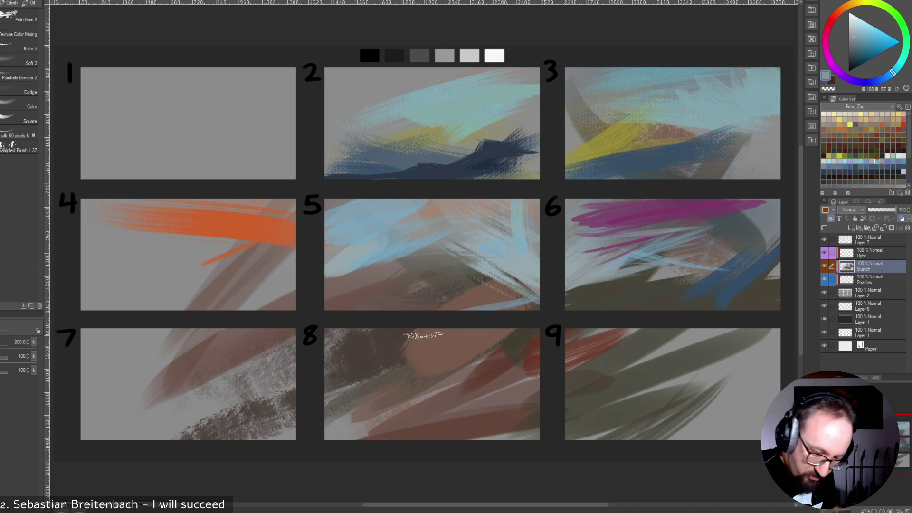
Paint an orange-brown patch at the lower left of frame 6 and a low dark reddish-brown mound along its bottom.
{"action": "left_click", "coordinate": [597, 291], "text": "alt"}
{"action": "mouse_move", "coordinate": [595, 279]}
{"action": "left_mouse_down"}
{"action": "mouse_move", "coordinate": [626, 295]}
{"action": "mouse_move", "coordinate": [586, 291]}
{"action": "mouse_move", "coordinate": [633, 303]}
{"action": "mouse_move", "coordinate": [584, 311]}
{"action": "mouse_move", "coordinate": [665, 295]}
{"action": "mouse_move", "coordinate": [574, 310]}
{"action": "mouse_move", "coordinate": [641, 302]}
{"action": "mouse_move", "coordinate": [606, 298]}
{"action": "mouse_move", "coordinate": [664, 301]}
{"action": "mouse_move", "coordinate": [631, 295]}
{"action": "mouse_move", "coordinate": [616, 303]}
{"action": "mouse_move", "coordinate": [691, 303]}
{"action": "mouse_move", "coordinate": [532, 312]}
{"action": "mouse_move", "coordinate": [677, 303]}
{"action": "mouse_move", "coordinate": [671, 291]}
{"action": "mouse_move", "coordinate": [749, 316]}
{"action": "mouse_move", "coordinate": [646, 305]}
{"action": "left_mouse_up"}
{"action": "left_click", "coordinate": [866, 141]}
{"action": "key", "text": "bracketleft"}
{"action": "key", "text": "bracketleft"}
{"action": "key", "text": "bracketright"}
{"action": "key", "text": "bracketright"}
{"action": "key", "text": "bracketright"}
{"action": "key", "text": "bracketright"}
Paint dark brown sweeping strokes across the lower part of frame 5 as rough ground, varying the brush size.
{"action": "left_click_drag", "start_coordinate": [461, 299], "coordinate": [407, 306]}
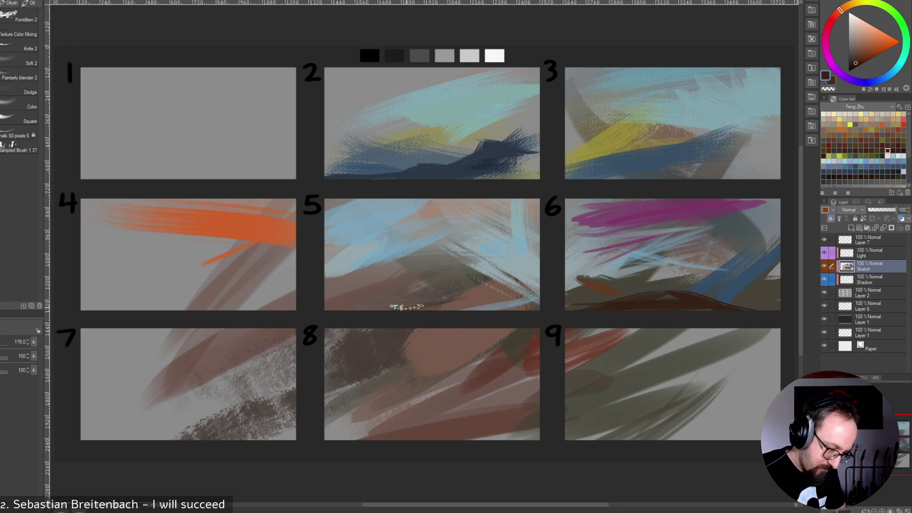
{"action": "left_click", "coordinate": [887, 177]}
{"action": "left_click_drag", "start_coordinate": [440, 270], "coordinate": [326, 314]}
{"action": "left_click_drag", "start_coordinate": [456, 287], "coordinate": [335, 307]}
{"action": "key", "text": "bracketright"}
{"action": "key", "text": "bracketright"}
{"action": "mouse_move", "coordinate": [409, 297]}
{"action": "left_mouse_down"}
{"action": "mouse_move", "coordinate": [337, 314]}
{"action": "mouse_move", "coordinate": [409, 311]}
{"action": "left_mouse_up"}
{"action": "left_click_drag", "start_coordinate": [405, 296], "coordinate": [517, 310]}
{"action": "key", "text": "bracketleft"}
{"action": "key", "text": "bracketleft"}
{"action": "mouse_move", "coordinate": [401, 303]}
{"action": "left_mouse_down"}
{"action": "mouse_move", "coordinate": [322, 279]}
{"action": "mouse_move", "coordinate": [425, 298]}
{"action": "left_mouse_up"}
{"action": "key", "text": "bracketright"}
{"action": "mouse_move", "coordinate": [327, 266]}
{"action": "left_mouse_down"}
{"action": "mouse_move", "coordinate": [432, 279]}
{"action": "mouse_move", "coordinate": [516, 308]}
{"action": "left_mouse_up"}
Sample a dark brown in frame 5 and dab a rough tree crown with short strokes in its upper right.
{"action": "left_click", "coordinate": [494, 279], "text": "alt"}
{"action": "left_click_drag", "start_coordinate": [499, 269], "coordinate": [504, 265]}
{"action": "left_click_drag", "start_coordinate": [522, 233], "coordinate": [522, 239]}
{"action": "mouse_move", "coordinate": [483, 199]}
{"action": "left_mouse_down"}
{"action": "mouse_move", "coordinate": [505, 256]}
{"action": "mouse_move", "coordinate": [468, 222]}
{"action": "mouse_move", "coordinate": [491, 262]}
{"action": "left_mouse_up"}
Fill the right half of frame 5 with a dark brown foliage mass using Sampled Brush 1, reducing the size from 250 to 150.
{"action": "left_click", "coordinate": [19, 146]}
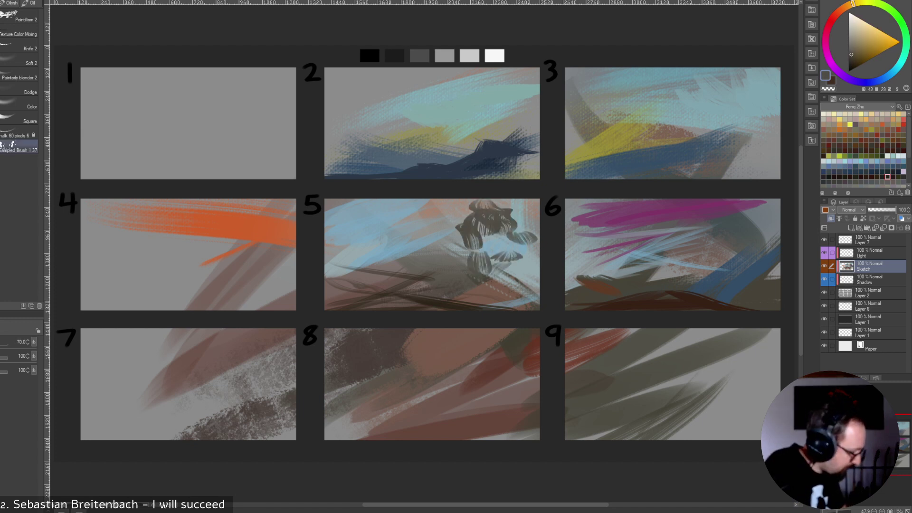
{"action": "mouse_move", "coordinate": [453, 233]}
{"action": "left_mouse_down"}
{"action": "mouse_move", "coordinate": [478, 261]}
{"action": "mouse_move", "coordinate": [486, 244]}
{"action": "mouse_move", "coordinate": [508, 286]}
{"action": "left_mouse_up"}
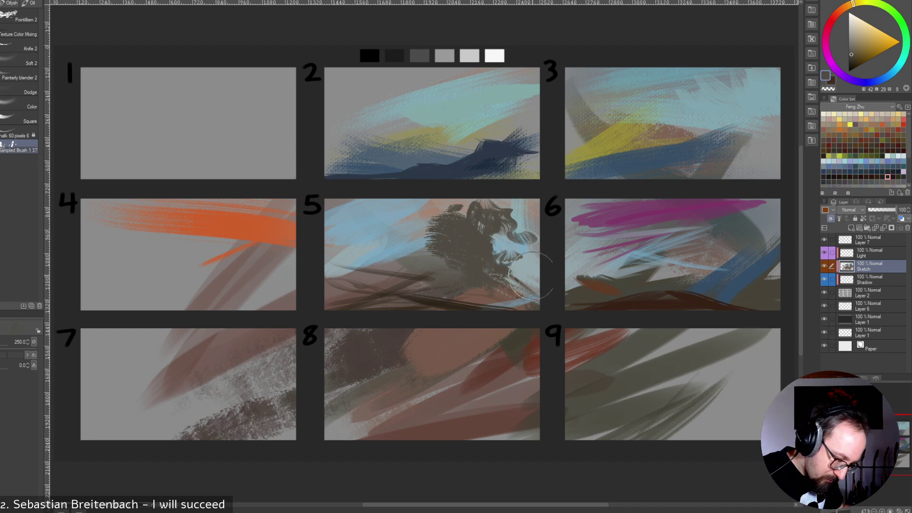
{"action": "key", "text": "bracketleft"}
{"action": "key", "text": "bracketleft"}
{"action": "mouse_move", "coordinate": [453, 266]}
{"action": "left_mouse_down"}
{"action": "mouse_move", "coordinate": [473, 253]}
{"action": "mouse_move", "coordinate": [510, 277]}
{"action": "mouse_move", "coordinate": [504, 200]}
{"action": "mouse_move", "coordinate": [486, 203]}
{"action": "mouse_move", "coordinate": [525, 200]}
{"action": "mouse_move", "coordinate": [541, 214]}
{"action": "mouse_move", "coordinate": [523, 257]}
{"action": "mouse_move", "coordinate": [520, 248]}
{"action": "mouse_move", "coordinate": [535, 221]}
{"action": "mouse_move", "coordinate": [517, 304]}
{"action": "left_mouse_up"}
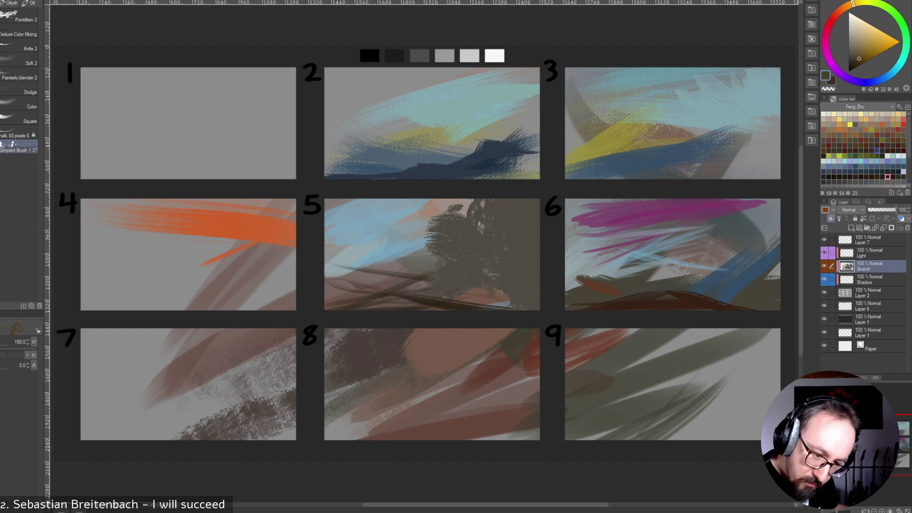
Dab green foliage patches onto the left, middle and lower right of the dark tree mass in frame 5.
{"action": "left_click", "coordinate": [876, 156]}
{"action": "mouse_move", "coordinate": [497, 286]}
{"action": "left_mouse_down"}
{"action": "mouse_move", "coordinate": [509, 248]}
{"action": "mouse_move", "coordinate": [522, 289]}
{"action": "left_mouse_up"}
{"action": "key", "text": "bracketright"}
{"action": "left_click_drag", "start_coordinate": [505, 221], "coordinate": [486, 265]}
{"action": "left_click_drag", "start_coordinate": [452, 241], "coordinate": [452, 275]}
{"action": "left_click_drag", "start_coordinate": [521, 268], "coordinate": [530, 300]}
{"action": "key", "text": "bracketright"}
{"action": "key", "text": "bracketright"}
{"action": "key", "text": "bracketright"}
{"action": "key", "text": "bracketright"}
{"action": "key", "text": "bracketright"}
{"action": "key", "text": "bracketright"}
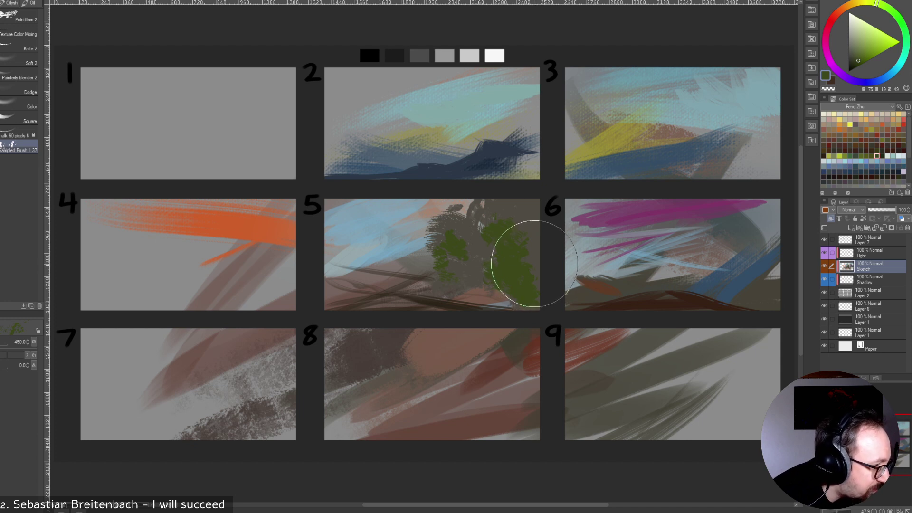
{"action": "left_click", "coordinate": [456, 295], "text": "alt"}
{"action": "mouse_move", "coordinate": [411, 391]}
{"action": "left_mouse_down"}
{"action": "mouse_move", "coordinate": [583, 371]}
{"action": "mouse_move", "coordinate": [507, 407]}
{"action": "mouse_move", "coordinate": [392, 413]}
{"action": "mouse_move", "coordinate": [351, 443]}
{"action": "mouse_move", "coordinate": [469, 420]}
{"action": "mouse_move", "coordinate": [406, 422]}
{"action": "left_mouse_up"}
{"action": "key", "text": "bracketleft"}
{"action": "key", "text": "bracketleft"}
{"action": "key", "text": "bracketleft"}
{"action": "key", "text": "ctrl+z"}
Sample the reddish brown in frame 8 and stamp a foliage clump in its lower middle with the brush reduced to 200.
{"action": "left_click", "coordinate": [490, 381], "text": "alt"}
{"action": "key", "text": "bracketleft"}
{"action": "key", "text": "bracketleft"}
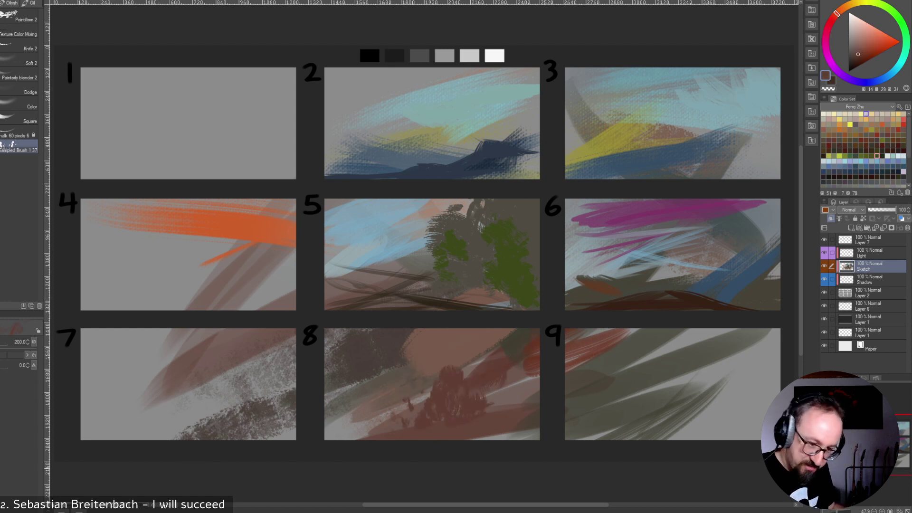
Dab a reddish-brown patch and sampled olive foliage across the lower part of frame 9, reducing the brush size to 50.
{"action": "mouse_move", "coordinate": [730, 405]}
{"action": "left_mouse_down"}
{"action": "mouse_move", "coordinate": [651, 432]}
{"action": "mouse_move", "coordinate": [719, 433]}
{"action": "mouse_move", "coordinate": [738, 390]}
{"action": "left_mouse_up"}
{"action": "left_click", "coordinate": [675, 397], "text": "alt"}
{"action": "left_click_drag", "start_coordinate": [712, 421], "coordinate": [670, 418]}
{"action": "key", "text": "bracketleft"}
{"action": "mouse_move", "coordinate": [723, 379]}
{"action": "left_mouse_down"}
{"action": "mouse_move", "coordinate": [592, 440]}
{"action": "mouse_move", "coordinate": [614, 411]}
{"action": "mouse_move", "coordinate": [679, 385]}
{"action": "left_mouse_up"}
{"action": "key", "text": "bracketright"}
{"action": "key", "text": "bracketleft"}
{"action": "key", "text": "bracketleft"}
{"action": "key", "text": "bracketleft"}
{"action": "key", "text": "bracketleft"}
{"action": "key", "text": "bracketleft"}
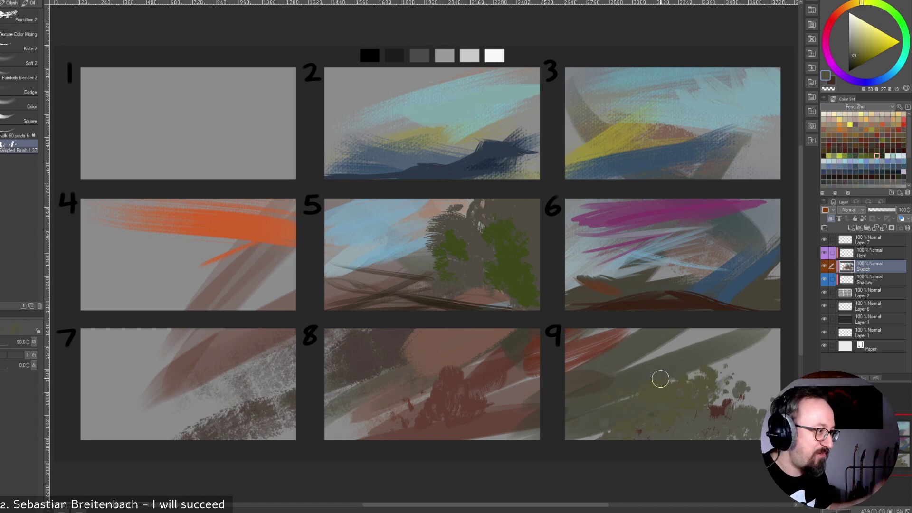
Sample the pale cyan in frame 2 and dab cloud-like patches across its upper sky, enlarging the brush to 175.
{"action": "left_click", "coordinate": [430, 104], "text": "alt"}
{"action": "left_click_drag", "start_coordinate": [401, 88], "coordinate": [460, 81]}
{"action": "key", "text": "bracketright"}
{"action": "key", "text": "bracketright"}
{"action": "key", "text": "bracketright"}
{"action": "key", "text": "bracketright"}
{"action": "left_click_drag", "start_coordinate": [347, 91], "coordinate": [379, 82]}
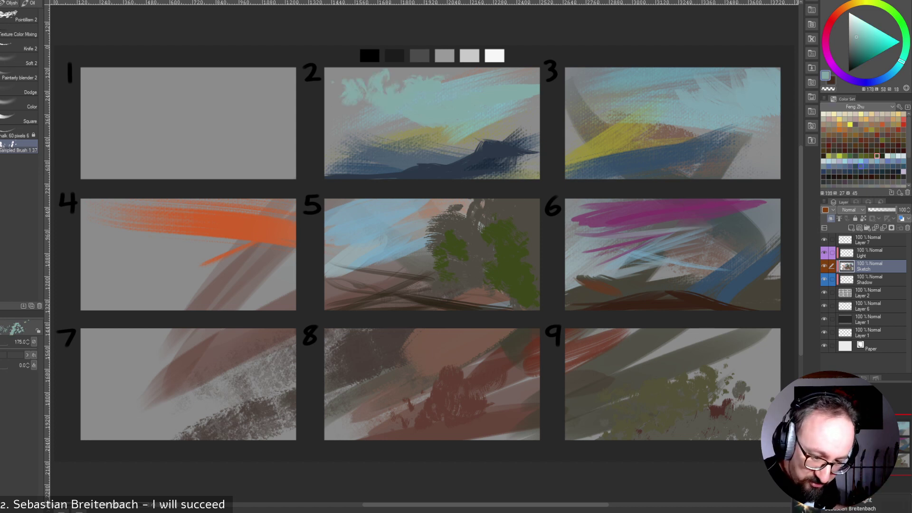
Fill most of frame 1 with a muted violet-blue textured mass using a greatly enlarged Sampled Brush 1.
{"action": "left_click", "coordinate": [871, 166]}
{"action": "key", "text": "bracketright"}
{"action": "key", "text": "bracketright"}
{"action": "key", "text": "bracketright"}
{"action": "key", "text": "bracketright"}
{"action": "key", "text": "bracketright"}
{"action": "key", "text": "bracketright"}
{"action": "key", "text": "bracketright"}
{"action": "key", "text": "bracketright"}
{"action": "key", "text": "bracketright"}
{"action": "key", "text": "bracketright"}
{"action": "mouse_move", "coordinate": [245, 136]}
{"action": "left_mouse_down"}
{"action": "mouse_move", "coordinate": [212, 104]}
{"action": "mouse_move", "coordinate": [134, 112]}
{"action": "mouse_move", "coordinate": [132, 101]}
{"action": "mouse_move", "coordinate": [179, 163]}
{"action": "mouse_move", "coordinate": [190, 156]}
{"action": "left_mouse_up"}
Dab dark teal-blue foliage along the lower right and bottom edge of frame 1, reducing the brush size to 125.
{"action": "key", "text": "bracketleft"}
{"action": "key", "text": "bracketleft"}
{"action": "key", "text": "bracketleft"}
{"action": "key", "text": "bracketleft"}
{"action": "key", "text": "bracketleft"}
{"action": "key", "text": "bracketleft"}
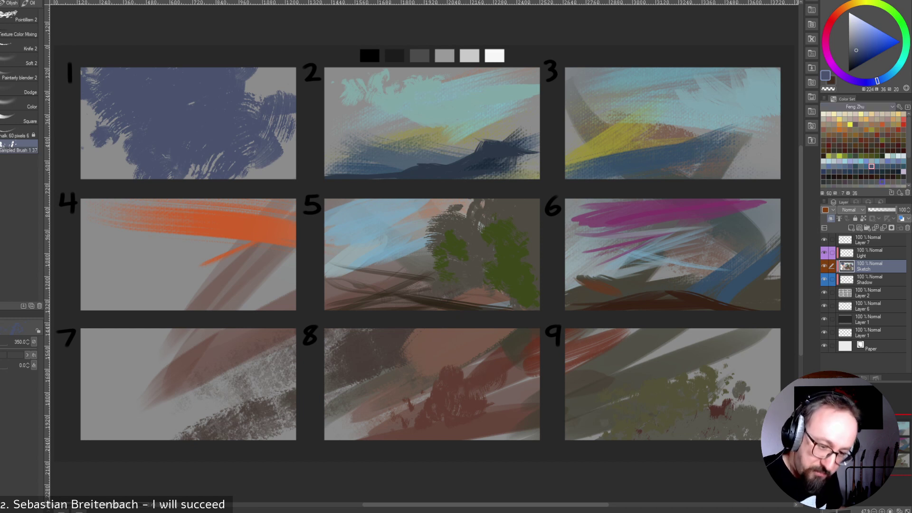
{"action": "left_click", "coordinate": [898, 166]}
{"action": "mouse_move", "coordinate": [278, 166]}
{"action": "left_mouse_down"}
{"action": "mouse_move", "coordinate": [291, 143]}
{"action": "mouse_move", "coordinate": [281, 159]}
{"action": "left_mouse_up"}
{"action": "key", "text": "bracketleft"}
{"action": "key", "text": "bracketleft"}
{"action": "key", "text": "bracketleft"}
{"action": "key", "text": "bracketleft"}
{"action": "mouse_move", "coordinate": [251, 187]}
{"action": "left_mouse_down"}
{"action": "mouse_move", "coordinate": [132, 179]}
{"action": "mouse_move", "coordinate": [249, 174]}
{"action": "left_mouse_up"}
{"action": "key", "text": "bracketleft"}
{"action": "key", "text": "bracketleft"}
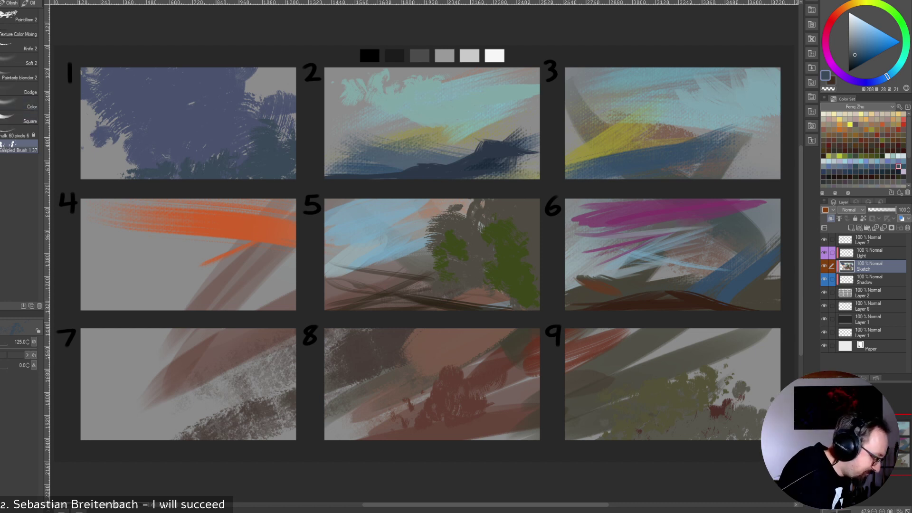
Paint a dark teal-blue hill across the bottom of frame 1 with the chalk brush at size 200.
{"action": "left_click", "coordinate": [14, 135]}
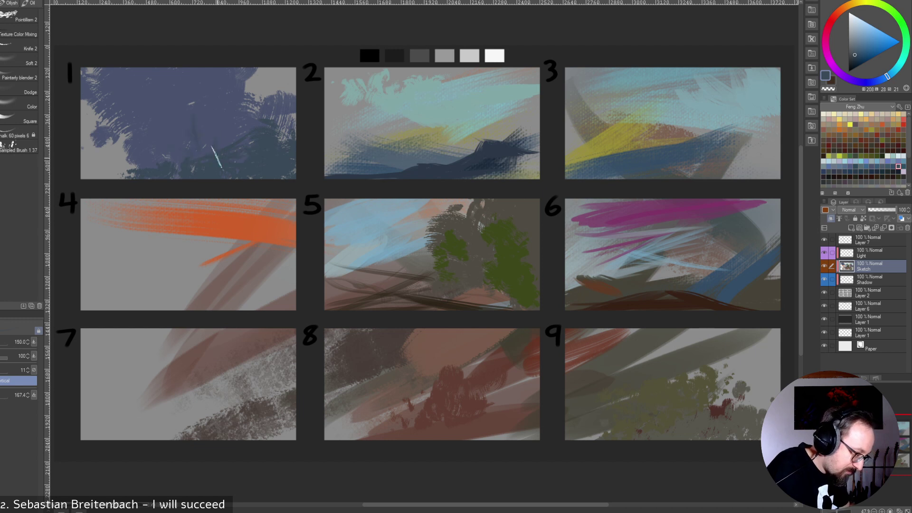
{"action": "key", "text": "bracketright"}
{"action": "key", "text": "bracketright"}
{"action": "key", "text": "bracketright"}
{"action": "mouse_move", "coordinate": [115, 146]}
{"action": "left_mouse_down"}
{"action": "mouse_move", "coordinate": [125, 170]}
{"action": "mouse_move", "coordinate": [228, 160]}
{"action": "mouse_move", "coordinate": [104, 172]}
{"action": "mouse_move", "coordinate": [133, 178]}
{"action": "left_mouse_up"}
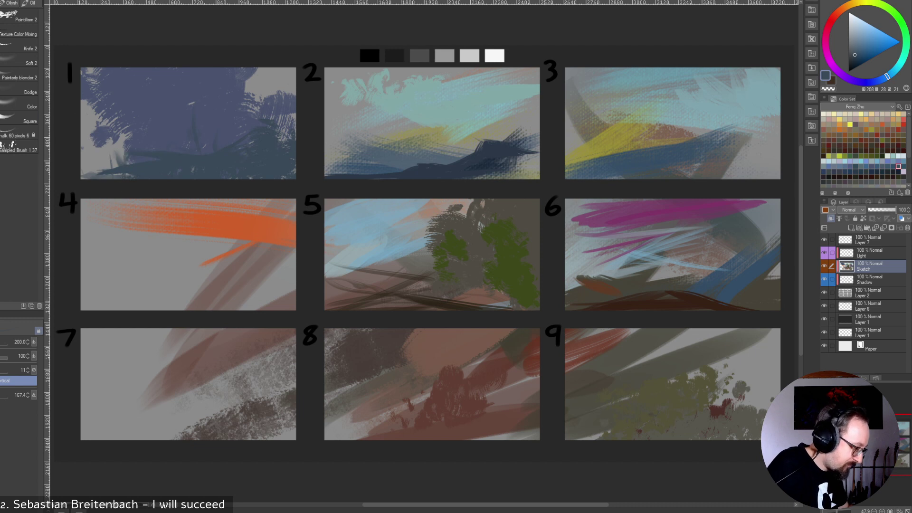
Lighten parts of the violet-blue mass in frame 1 using the Dodge brush reduced to 175.
{"action": "left_click", "coordinate": [19, 106]}
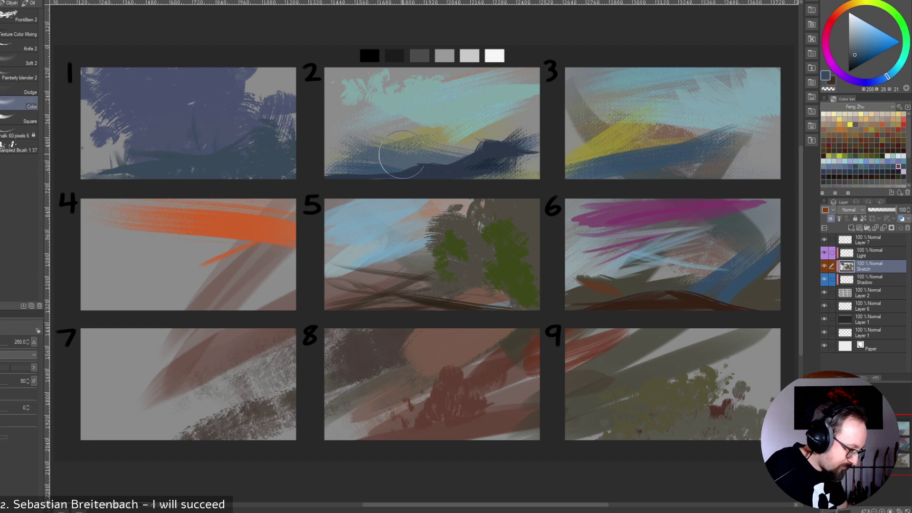
{"action": "left_click", "coordinate": [19, 92]}
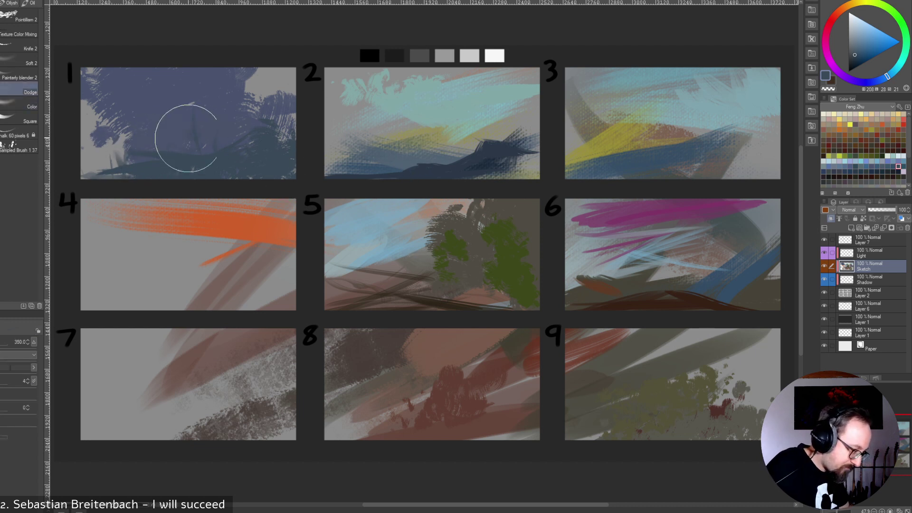
{"action": "key", "text": "bracketleft"}
{"action": "key", "text": "bracketleft"}
{"action": "key", "text": "bracketleft"}
{"action": "key", "text": "bracketleft"}
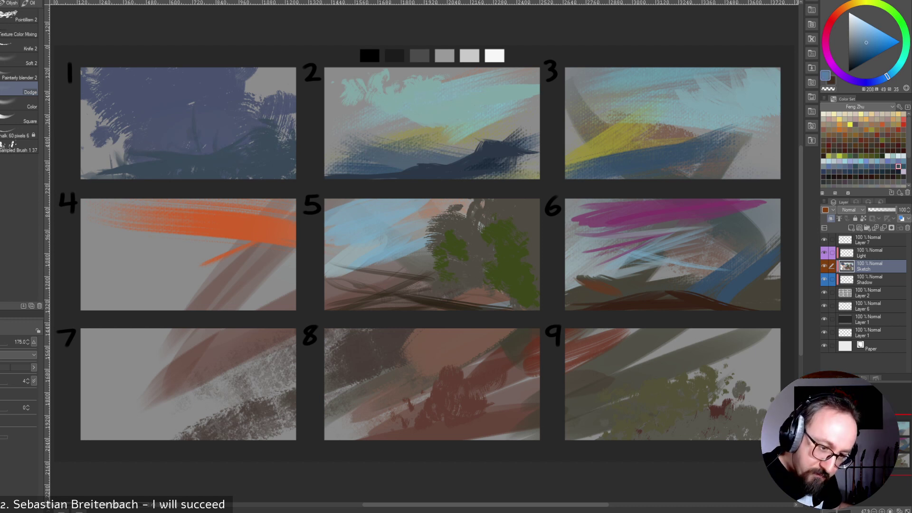
{"action": "key", "text": "bracketleft"}
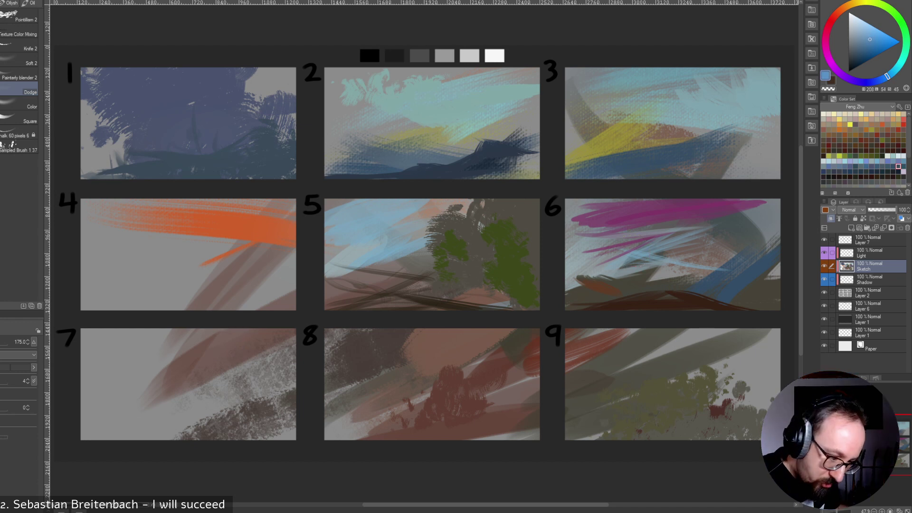
Brighten the yellow and blue hill strokes in frame 3 with the Dodge brush.
{"action": "key", "text": "]"}
{"action": "key", "text": "]"}
{"action": "left_click_drag", "start_coordinate": [676, 141], "coordinate": [598, 155]}
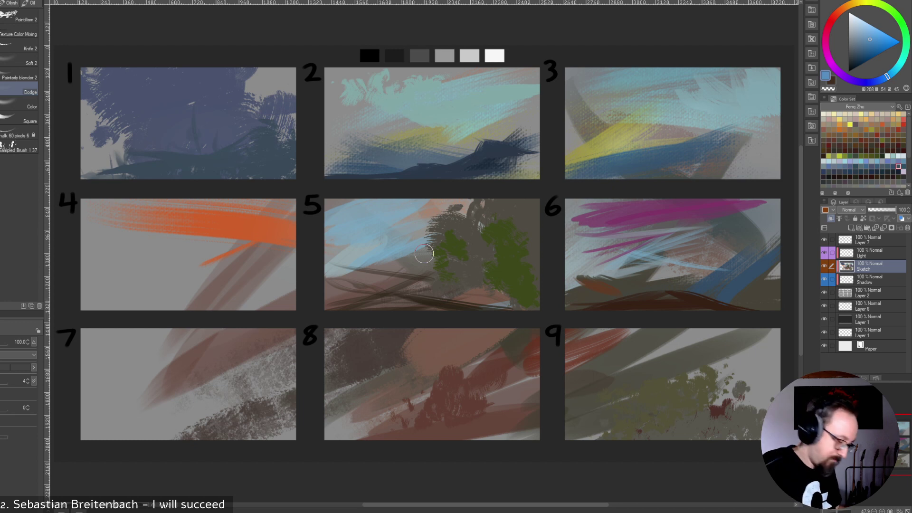
Sample the sky blue in frame 5 and extend the sky up to the tree's left edge with Knife 2.
{"action": "left_click", "coordinate": [1, 45]}
{"action": "left_click", "coordinate": [22, 47]}
{"action": "left_click", "coordinate": [412, 231], "text": "alt"}
{"action": "left_click_drag", "start_coordinate": [439, 236], "coordinate": [414, 229]}
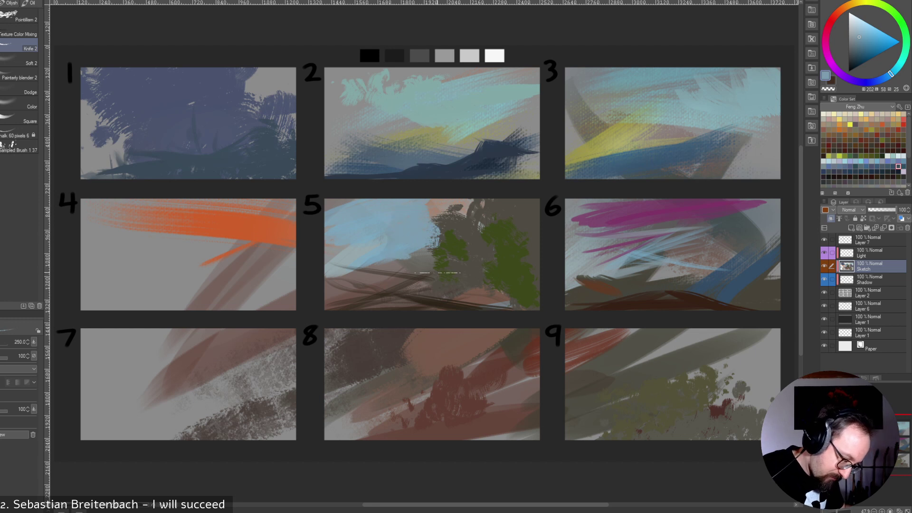
Sample the tree's olive brown and sweep it across the ground in frame 5, enlarging Knife 2 to 450.
{"action": "left_click", "coordinate": [455, 283], "text": "alt"}
{"action": "left_click_drag", "start_coordinate": [441, 279], "coordinate": [371, 295]}
{"action": "key", "text": "bracketright"}
{"action": "key", "text": "bracketright"}
{"action": "key", "text": "bracketright"}
{"action": "key", "text": "bracketright"}
{"action": "key", "text": "bracketright"}
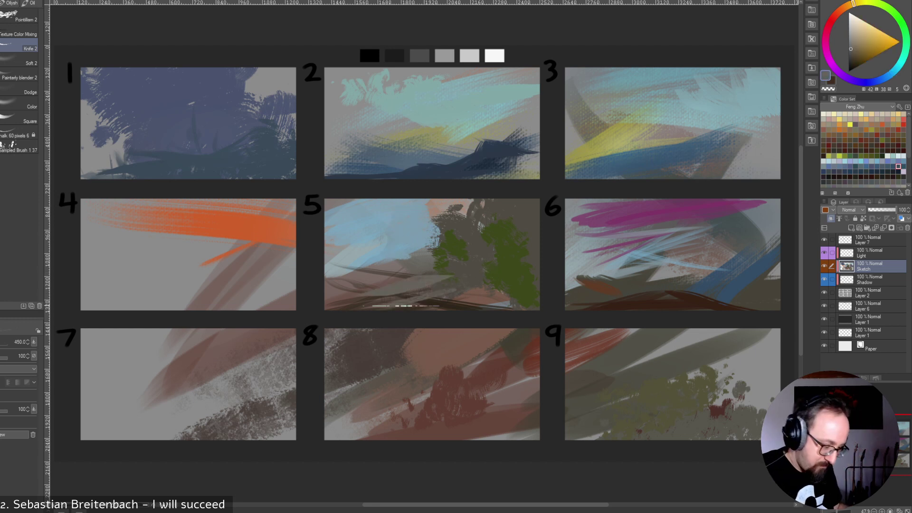
Layer sampled dark brown strokes over the ground and distant hills in frame 5 with Knife 2 at size 500.
{"action": "left_click", "coordinate": [404, 263], "text": "alt"}
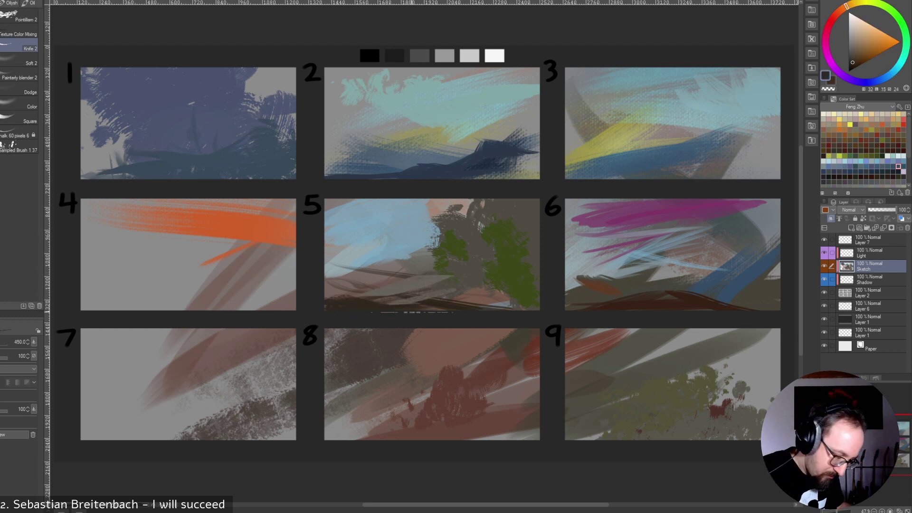
{"action": "left_click", "coordinate": [404, 299], "text": "alt"}
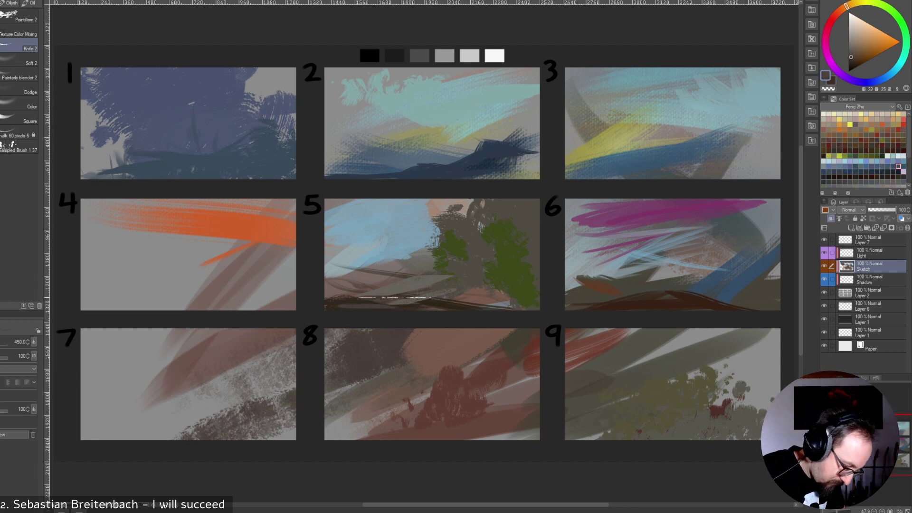
{"action": "key", "text": "]"}
{"action": "mouse_move", "coordinate": [380, 283]}
{"action": "left_mouse_down"}
{"action": "mouse_move", "coordinate": [482, 259]}
{"action": "mouse_move", "coordinate": [408, 275]}
{"action": "left_mouse_up"}
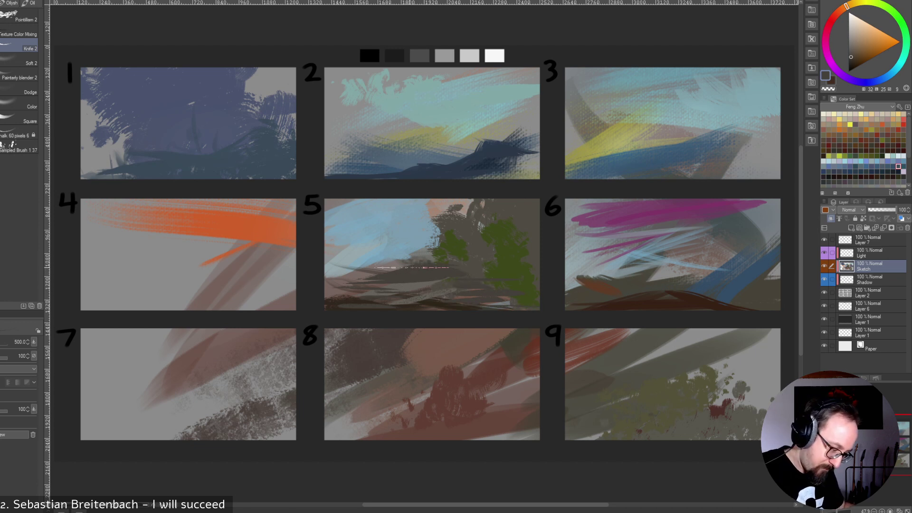
Resample the sky blue in frame 5 and carry the sky across the top into the tree crown with a smaller brush.
{"action": "left_click", "coordinate": [343, 258], "text": "alt"}
{"action": "key", "text": "bracketleft"}
{"action": "left_click", "coordinate": [371, 234], "text": "alt"}
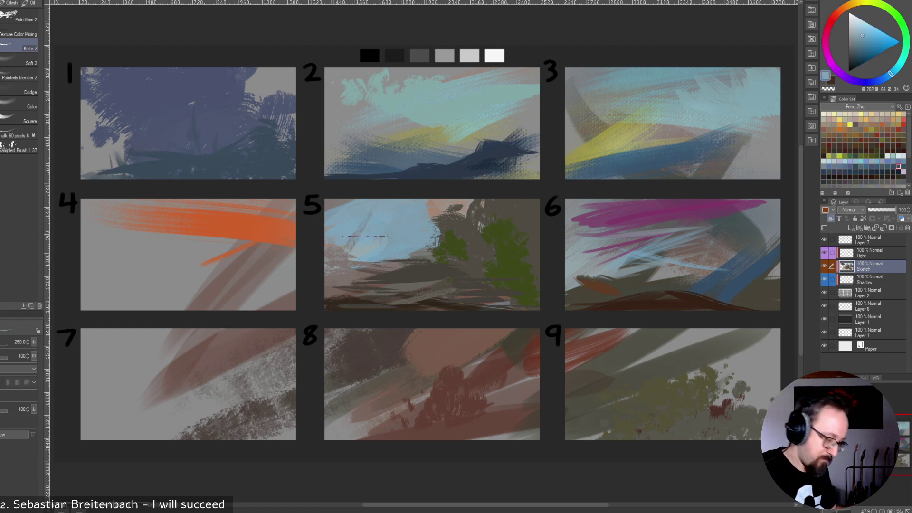
{"action": "left_click_drag", "start_coordinate": [395, 212], "coordinate": [473, 216]}
Dab brown and lighter green foliage over the tree crowns in frame 5 with Sampled Brush 1, ending at size 150.
{"action": "left_click", "coordinate": [468, 216], "text": "alt"}
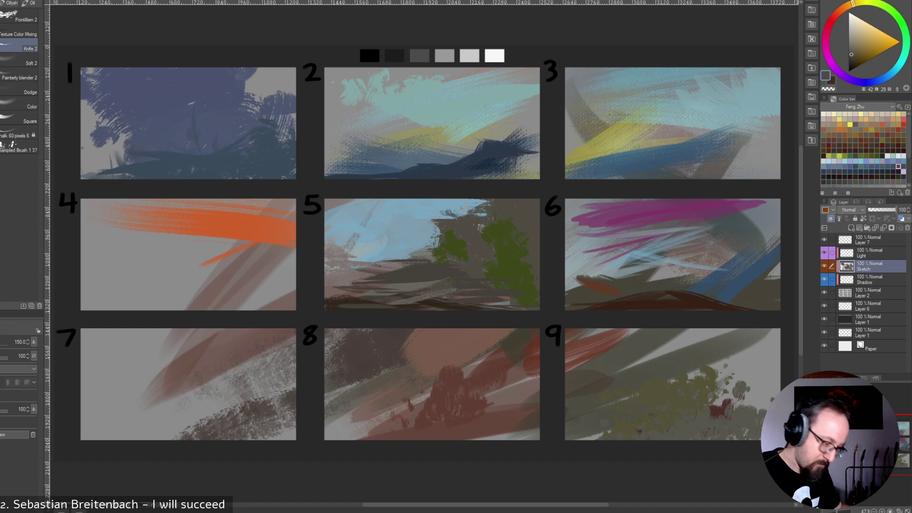
{"action": "left_click", "coordinate": [19, 150]}
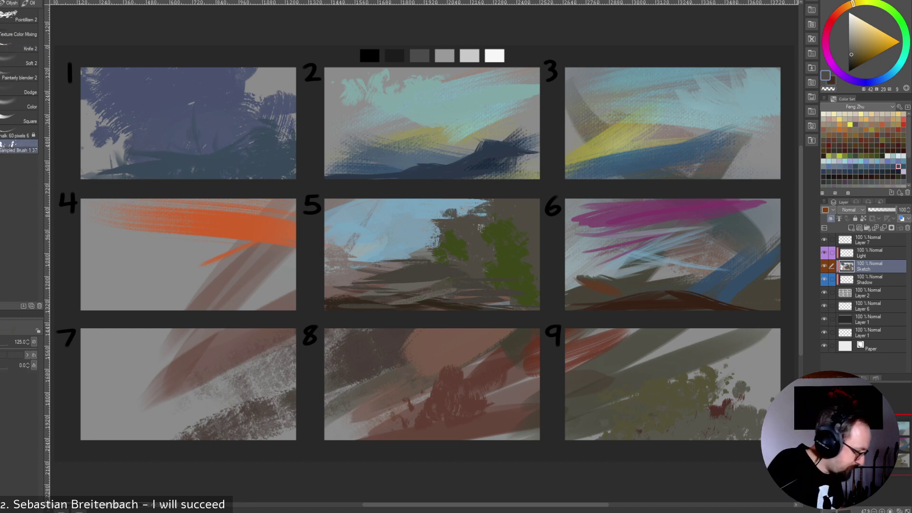
{"action": "left_click", "coordinate": [466, 238], "text": "alt"}
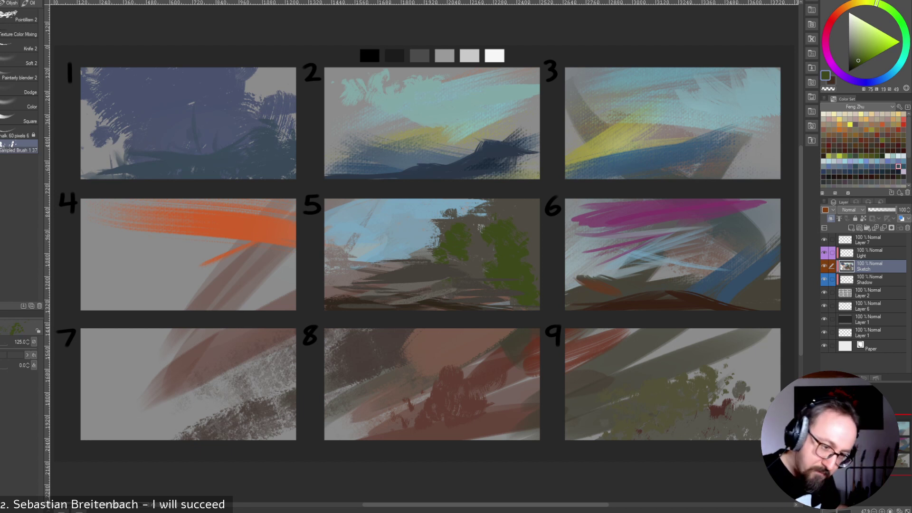
{"action": "key", "text": "bracketright"}
{"action": "key", "text": "bracketright"}
{"action": "left_click_drag", "start_coordinate": [456, 222], "coordinate": [444, 230]}
{"action": "left_click_drag", "start_coordinate": [489, 211], "coordinate": [505, 203]}
{"action": "left_click", "coordinate": [505, 232]}
{"action": "key", "text": "bracketleft"}
{"action": "mouse_move", "coordinate": [497, 259]}
{"action": "left_mouse_down"}
{"action": "mouse_move", "coordinate": [476, 272]}
{"action": "mouse_move", "coordinate": [443, 261]}
{"action": "left_mouse_up"}
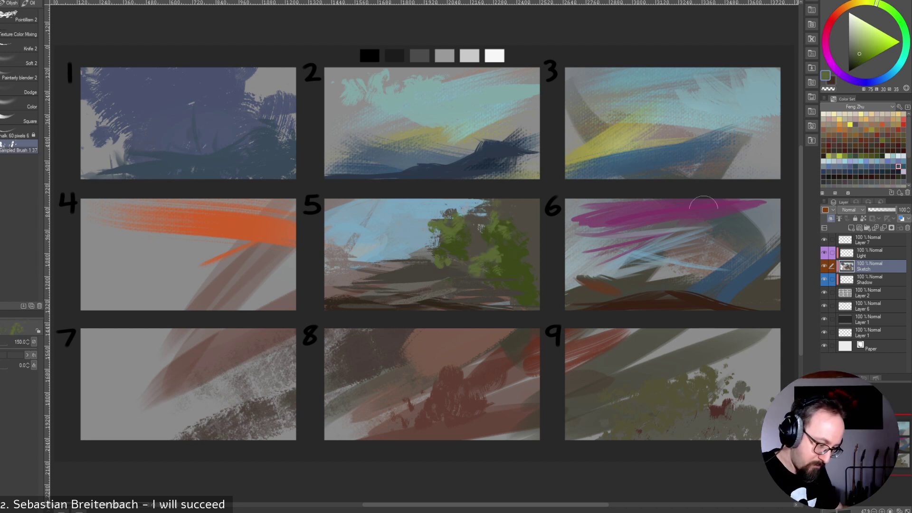
Dab dark green shadow foliage on the right side, lower right and lower left of frame 5, reducing the brush to 50.
{"action": "left_click", "coordinate": [475, 241], "text": "alt"}
{"action": "left_click", "coordinate": [882, 155]}
{"action": "mouse_move", "coordinate": [474, 251]}
{"action": "left_mouse_down"}
{"action": "mouse_move", "coordinate": [530, 242]}
{"action": "mouse_move", "coordinate": [522, 295]}
{"action": "mouse_move", "coordinate": [540, 225]}
{"action": "mouse_move", "coordinate": [533, 292]}
{"action": "mouse_move", "coordinate": [520, 299]}
{"action": "mouse_move", "coordinate": [585, 299]}
{"action": "left_mouse_up"}
{"action": "mouse_move", "coordinate": [375, 293]}
{"action": "left_mouse_down"}
{"action": "mouse_move", "coordinate": [340, 292]}
{"action": "mouse_move", "coordinate": [384, 304]}
{"action": "mouse_move", "coordinate": [402, 297]}
{"action": "left_mouse_up"}
{"action": "key", "text": "bracketleft"}
{"action": "key", "text": "bracketleft"}
Undo the last dark green strokes and dab smaller bushes along the bottom of frame 5, adding sampled green beneath the trees.
{"action": "key", "text": "ctrl+z"}
{"action": "key", "text": "ctrl+z"}
{"action": "key", "text": "ctrl+z"}
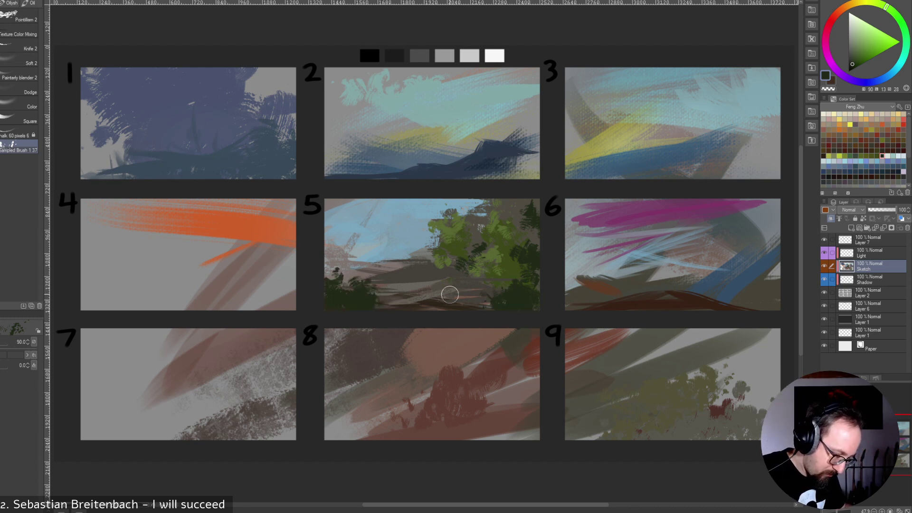
{"action": "key", "text": "bracketleft"}
{"action": "key", "text": "bracketleft"}
{"action": "key", "text": "ctrl+z"}
{"action": "left_click_drag", "start_coordinate": [322, 294], "coordinate": [401, 300]}
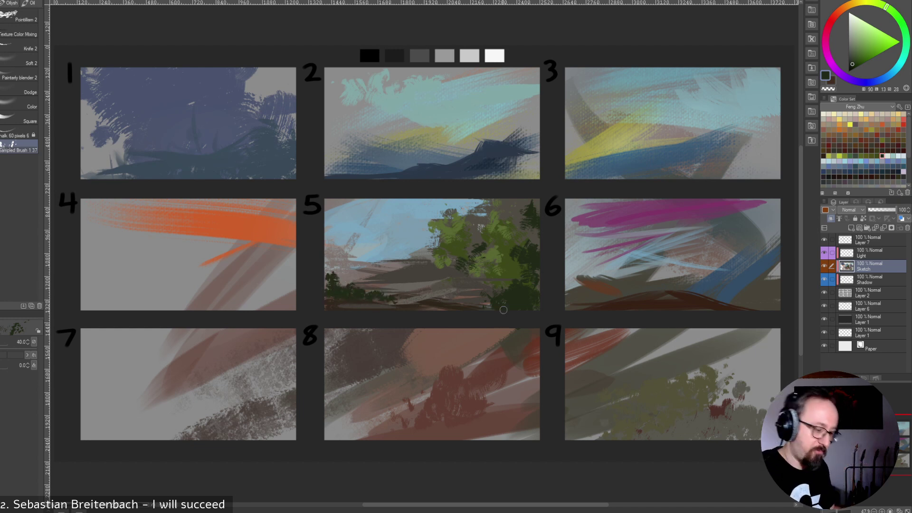
{"action": "left_click", "coordinate": [478, 283], "text": "alt"}
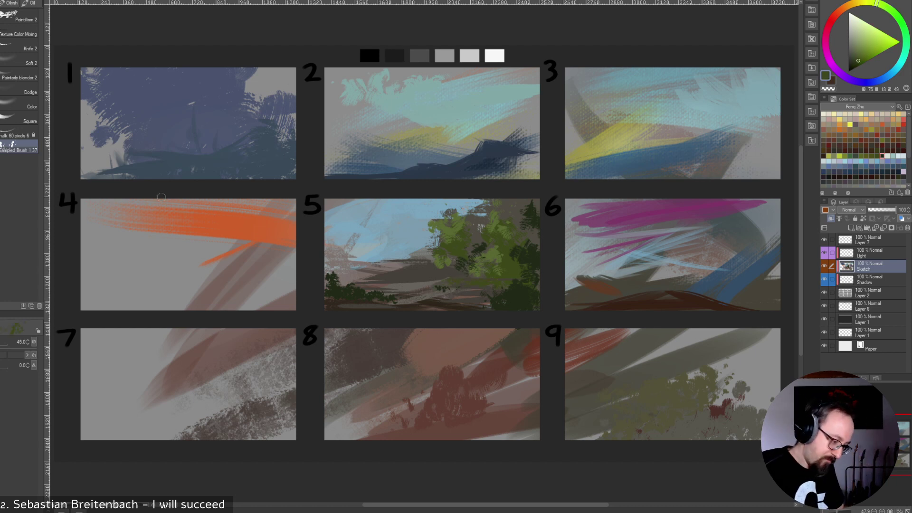
Brush sampled sky-blue haze across the horizon of frame 5 with Soft 2 at size 300.
{"action": "left_click", "coordinate": [22, 60]}
{"action": "left_click", "coordinate": [438, 230], "text": "alt"}
{"action": "key", "text": "["}
{"action": "left_click_drag", "start_coordinate": [335, 261], "coordinate": [520, 264]}
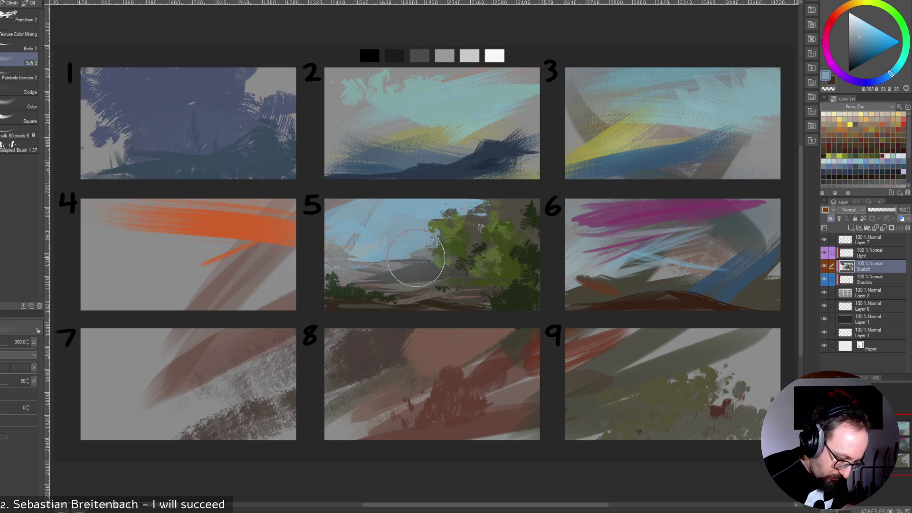
Reduce Soft 2 to 150 and further to 60, and soften the distant hills in frame 5 with more blue haze.
{"action": "key", "text": "["}
{"action": "key", "text": "["}
{"action": "key", "text": "["}
{"action": "key", "text": "bracketleft"}
{"action": "key", "text": "bracketleft"}
{"action": "key", "text": "bracketleft"}
{"action": "key", "text": "bracketleft"}
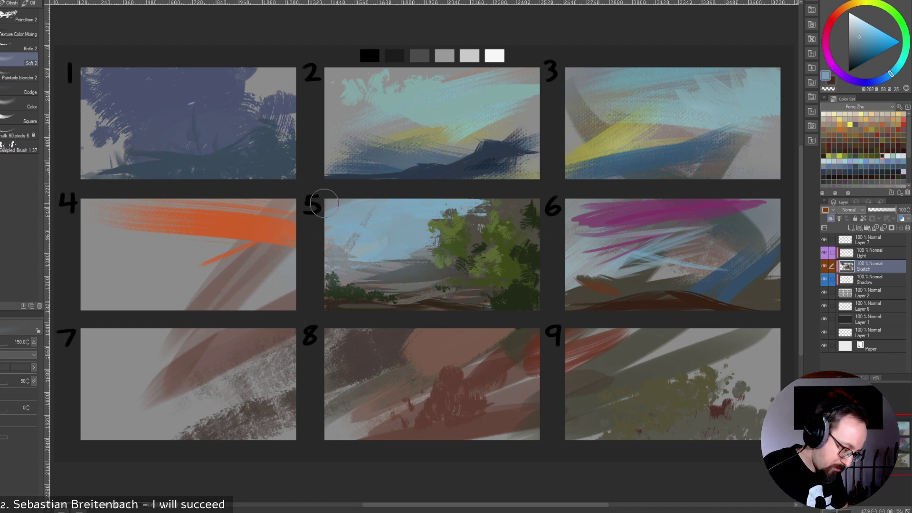
{"action": "left_click_drag", "start_coordinate": [391, 260], "coordinate": [443, 259]}
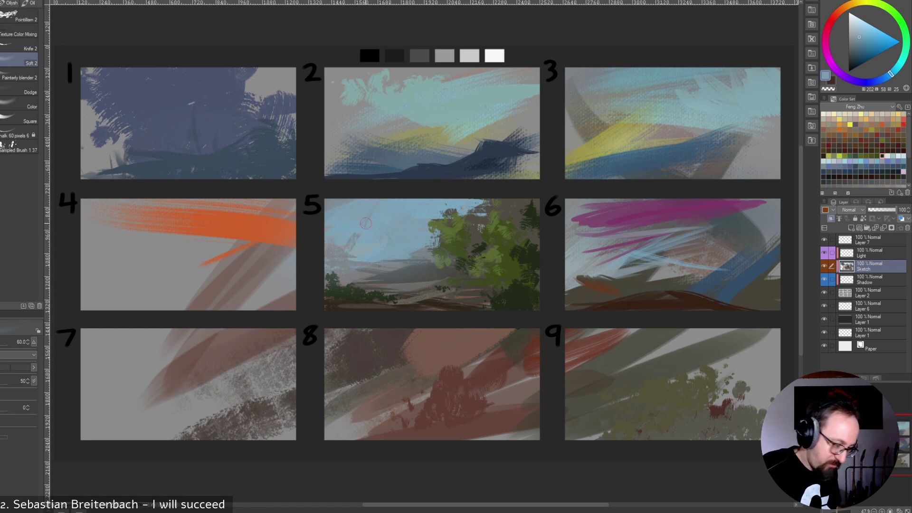
Sample the blue-grey of the distance in frame 5 and refine the horizon with a pen at size 5.
{"action": "key", "text": "p"}
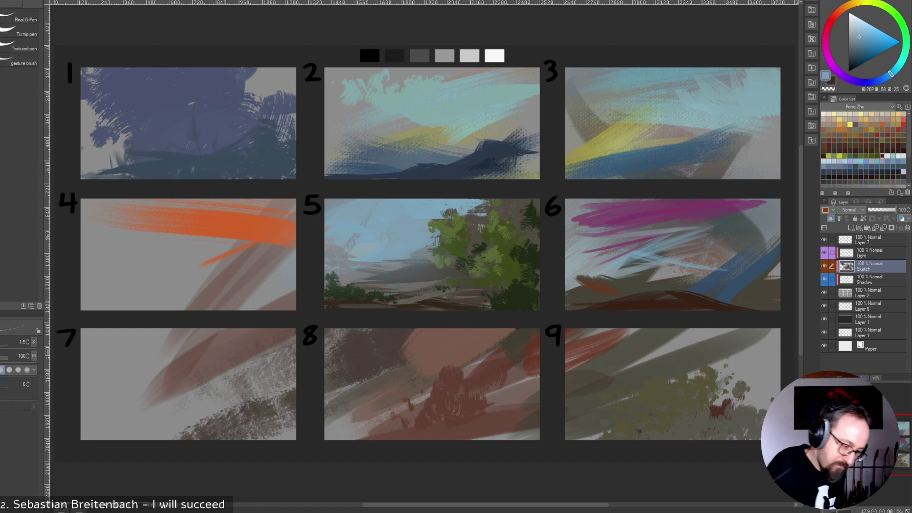
{"action": "left_click", "coordinate": [403, 265], "text": "alt"}
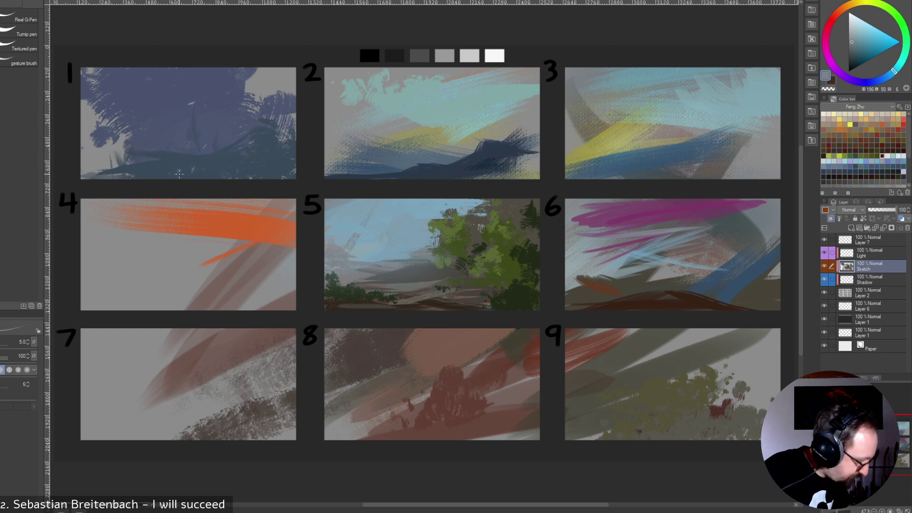
{"action": "key", "text": "b"}
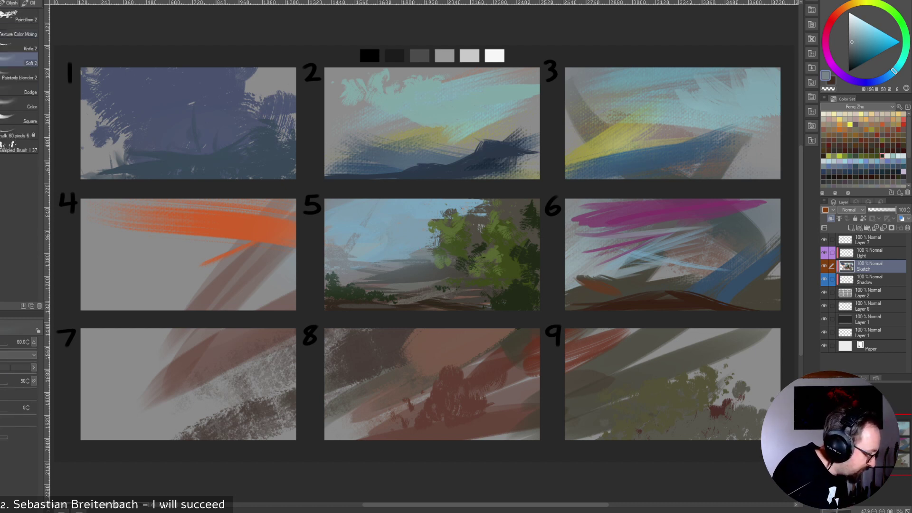
Blend the horizon, distant hills and ground in frame 5 with Painterly blender 2, varying the size between 40 and 70.
{"action": "left_click", "coordinate": [0, 77]}
{"action": "key", "text": "bracketleft"}
{"action": "key", "text": "bracketleft"}
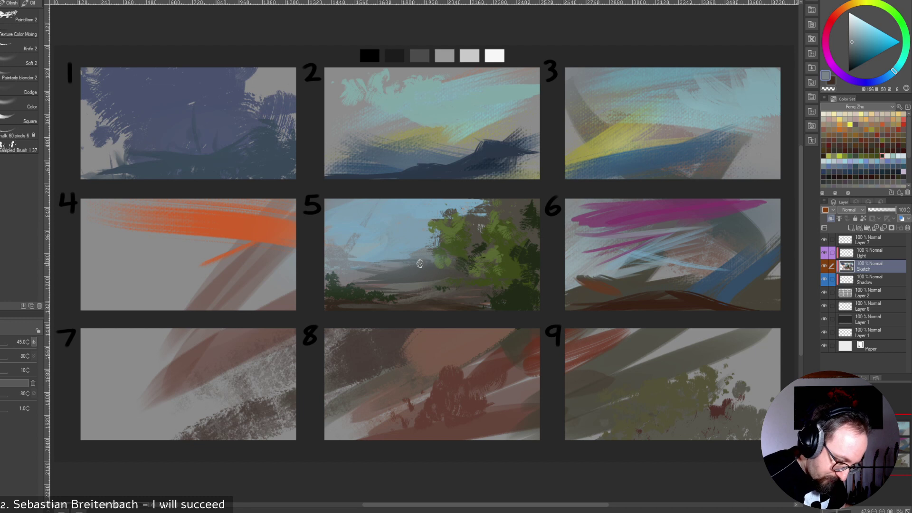
{"action": "key", "text": "bracketright"}
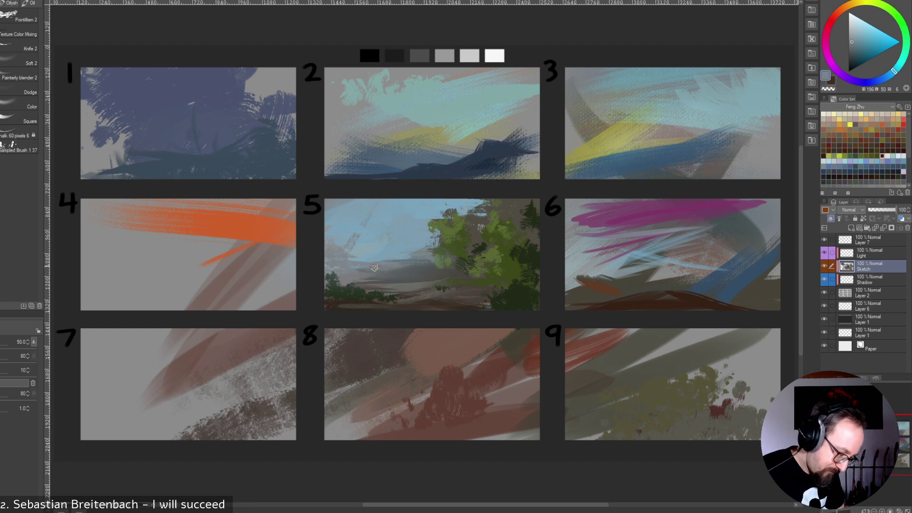
{"action": "key", "text": "bracketright"}
{"action": "key", "text": "bracketright"}
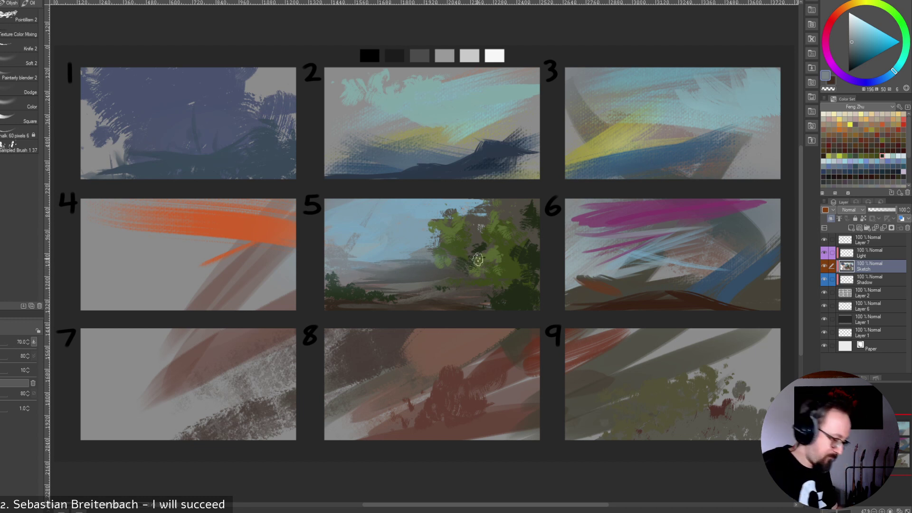
{"action": "key", "text": "bracketleft"}
{"action": "key", "text": "bracketleft"}
{"action": "key", "text": "bracketleft"}
{"action": "key", "text": "bracketleft"}
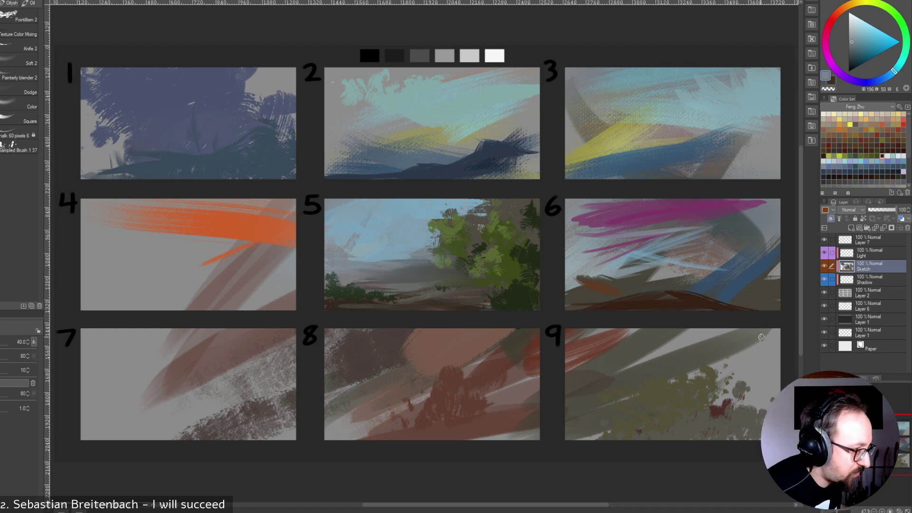
Paint distant blue hills at the far side of frame 5 with the chalk 60 pixels brush, using sampled blue and sky tones.
{"action": "left_click", "coordinate": [19, 45]}
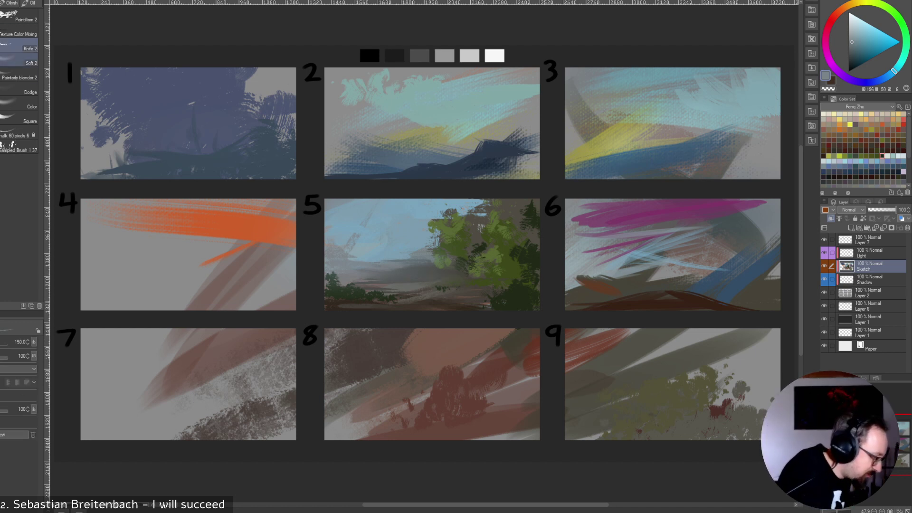
{"action": "left_click", "coordinate": [2, 107]}
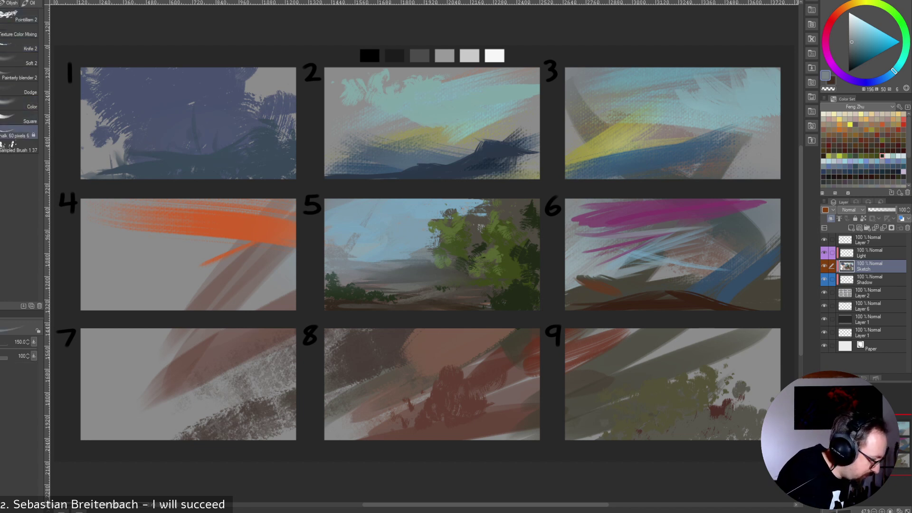
{"action": "left_click", "coordinate": [19, 135]}
{"action": "left_click", "coordinate": [389, 264], "text": "alt"}
{"action": "key", "text": "]"}
{"action": "key", "text": "]"}
{"action": "key", "text": "]"}
{"action": "mouse_move", "coordinate": [333, 244]}
{"action": "left_mouse_down"}
{"action": "mouse_move", "coordinate": [384, 255]}
{"action": "mouse_move", "coordinate": [338, 260]}
{"action": "left_mouse_up"}
{"action": "left_click", "coordinate": [860, 47]}
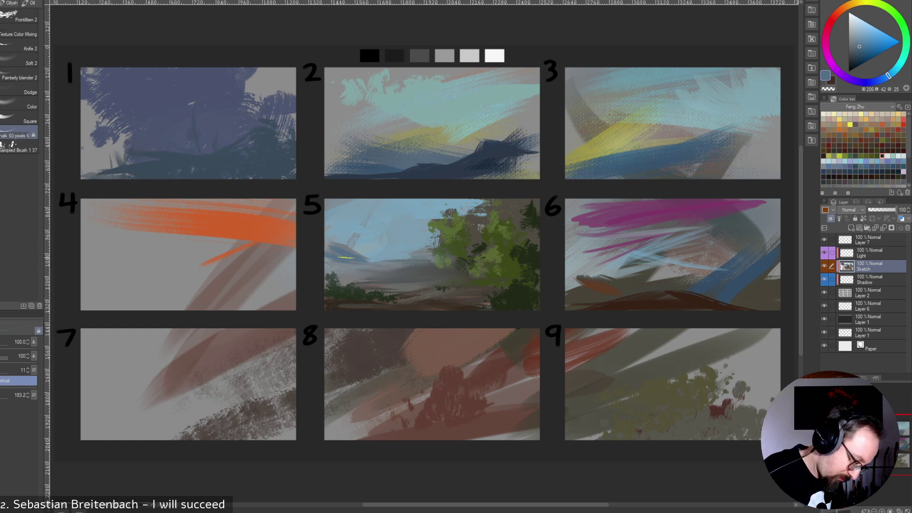
{"action": "left_click", "coordinate": [364, 239], "text": "alt"}
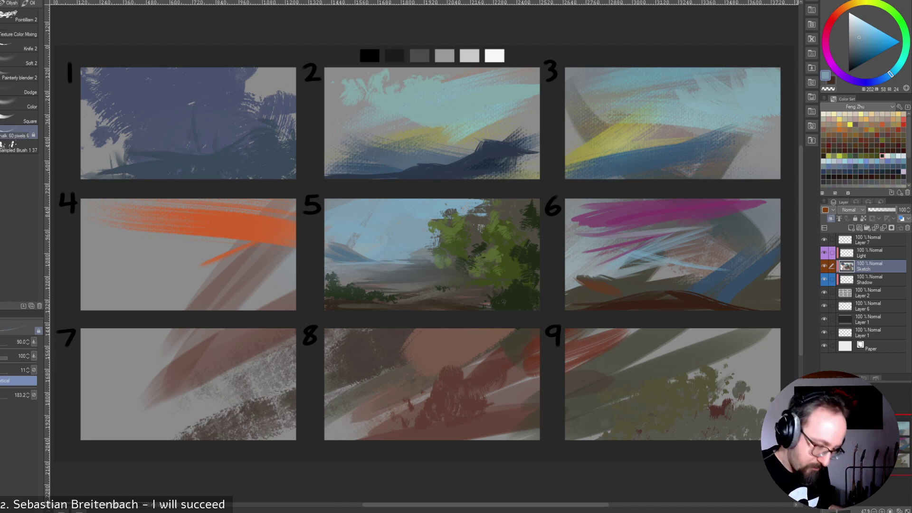
Sample a dark green from the trees in frame 5 and lay chalk grass strokes over the ground, enlarging the brush to 175.
{"action": "left_click", "coordinate": [512, 269], "text": "alt"}
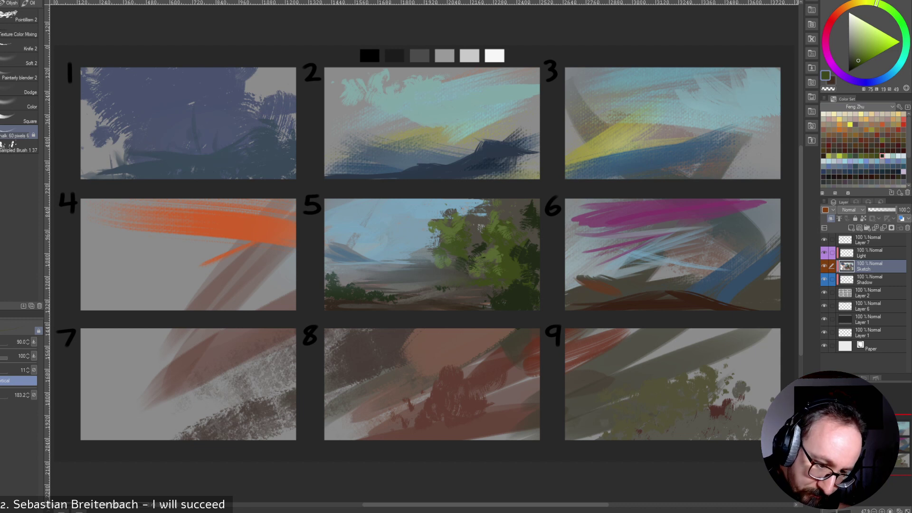
{"action": "key", "text": "]"}
{"action": "mouse_move", "coordinate": [417, 283]}
{"action": "left_mouse_down"}
{"action": "mouse_move", "coordinate": [446, 271]}
{"action": "mouse_move", "coordinate": [384, 272]}
{"action": "mouse_move", "coordinate": [470, 272]}
{"action": "mouse_move", "coordinate": [406, 277]}
{"action": "mouse_move", "coordinate": [489, 288]}
{"action": "left_mouse_up"}
{"action": "key", "text": "]"}
{"action": "key", "text": "bracketleft"}
{"action": "key", "text": "bracketleft"}
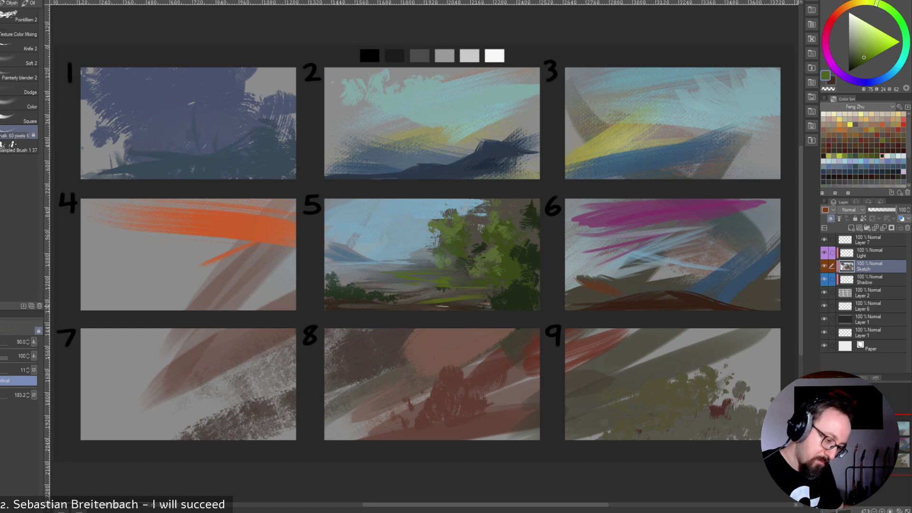
{"action": "key", "text": "bracketright"}
{"action": "key", "text": "bracketright"}
{"action": "key", "text": "bracketright"}
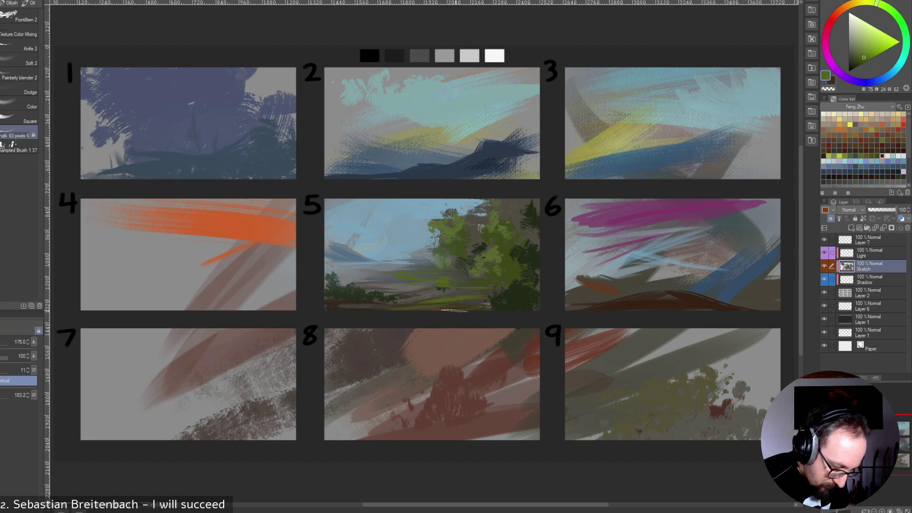
{"action": "key", "text": "bracketleft"}
{"action": "key", "text": "bracketleft"}
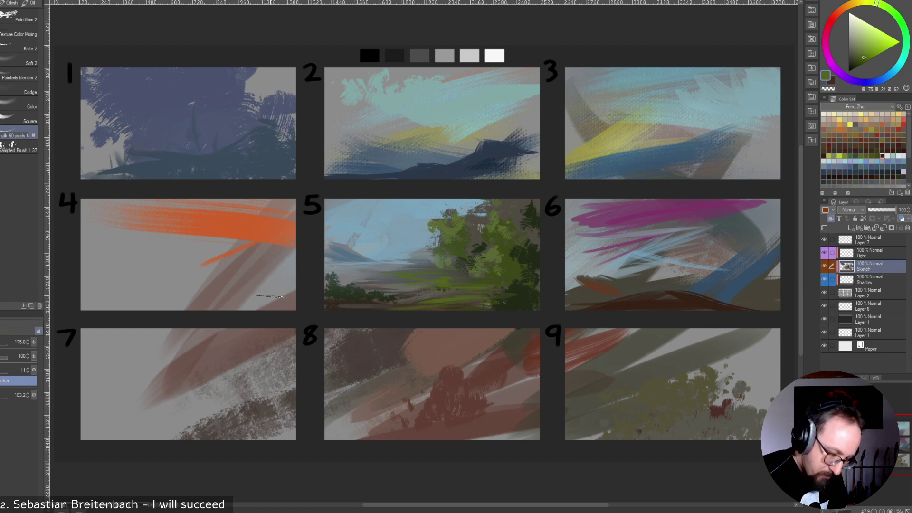
Brush lighter green chalk strokes over frame 5's middle ground up to the horizon, reducing the size from 700 to 175 and 125.
{"action": "left_click", "coordinate": [424, 254], "text": "alt"}
{"action": "mouse_move", "coordinate": [512, 290]}
{"action": "left_mouse_down"}
{"action": "mouse_move", "coordinate": [532, 286]}
{"action": "mouse_move", "coordinate": [446, 286]}
{"action": "left_mouse_up"}
{"action": "key", "text": "bracketright"}
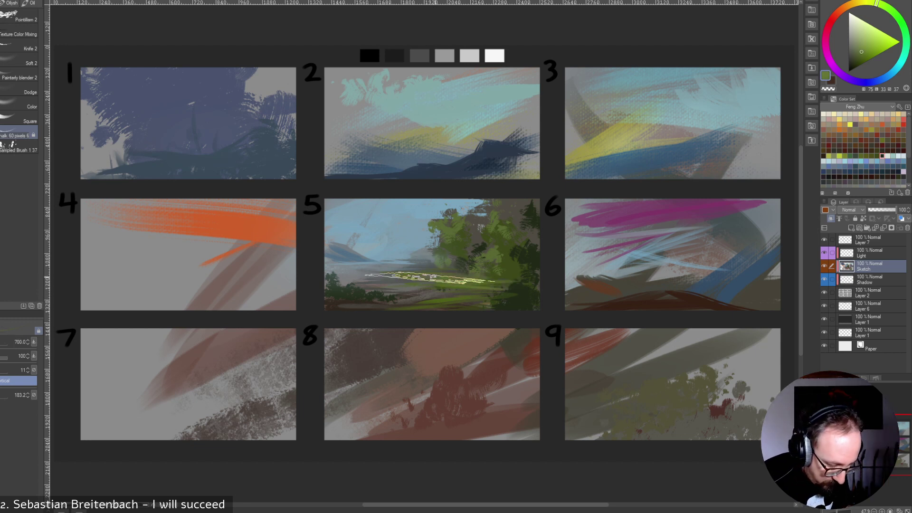
{"action": "key", "text": "bracketleft"}
{"action": "key", "text": "bracketleft"}
{"action": "key", "text": "bracketleft"}
{"action": "key", "text": "bracketleft"}
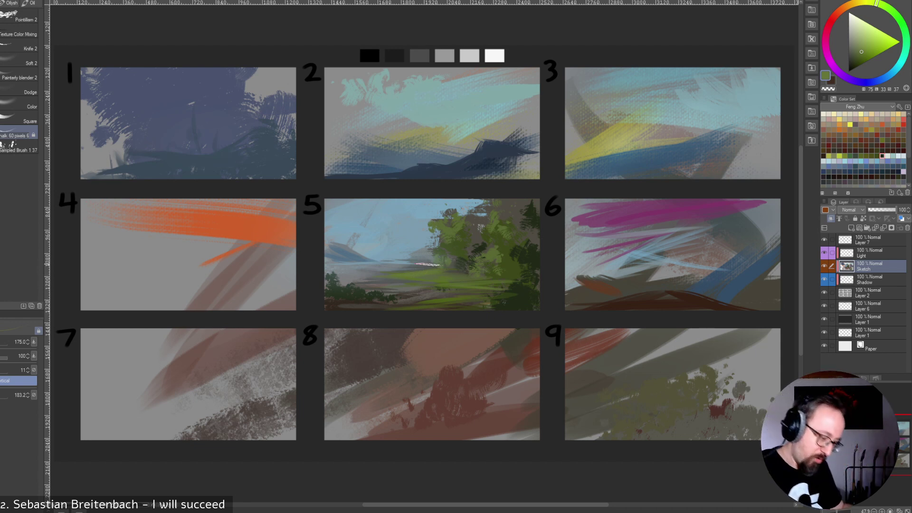
{"action": "key", "text": "bracketleft"}
{"action": "key", "text": "bracketleft"}
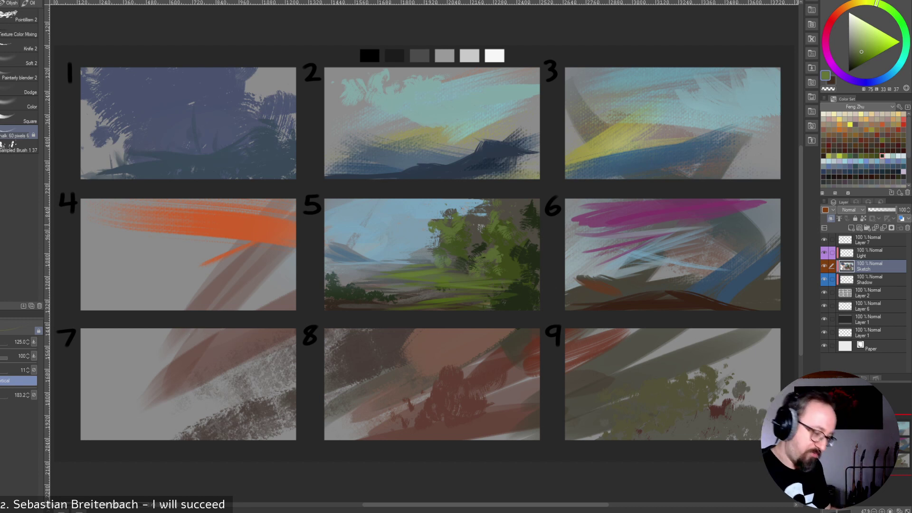
{"action": "left_click", "coordinate": [475, 216], "text": "alt"}
{"action": "left_click", "coordinate": [434, 242], "text": "alt"}
{"action": "left_click_drag", "start_coordinate": [479, 224], "coordinate": [478, 234]}
{"action": "left_click_drag", "start_coordinate": [478, 230], "coordinate": [479, 237]}
{"action": "key", "text": "ctrl+z"}
{"action": "key", "text": "ctrl+z"}
{"action": "key", "text": "bracketleft"}
{"action": "key", "text": "bracketleft"}
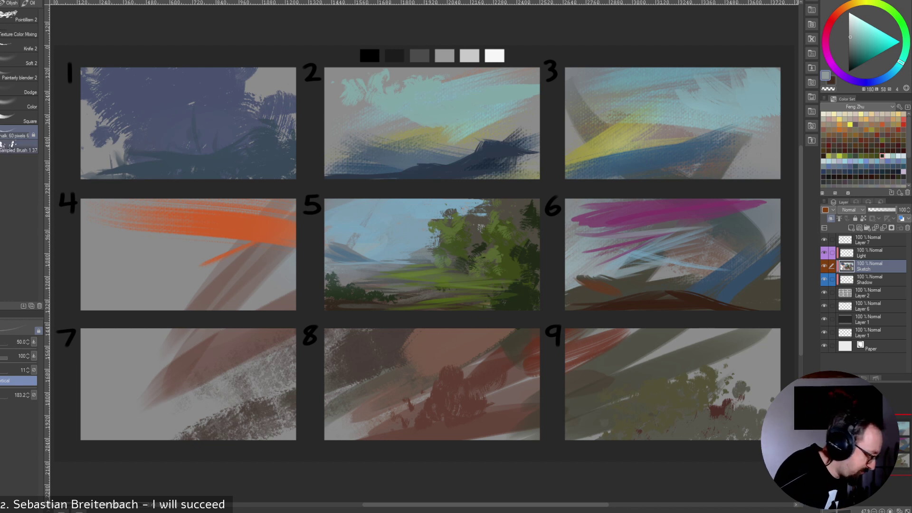
Open sky gaps between the trees of frame 5 with Sampled Brush 1 and sampled sky blue, ending at size 50.
{"action": "left_click", "coordinate": [4, 148]}
{"action": "left_click", "coordinate": [473, 205], "text": "alt"}
{"action": "mouse_move", "coordinate": [477, 216]}
{"action": "left_mouse_down"}
{"action": "mouse_move", "coordinate": [482, 195]}
{"action": "mouse_move", "coordinate": [526, 170]}
{"action": "mouse_move", "coordinate": [524, 189]}
{"action": "mouse_move", "coordinate": [475, 226]}
{"action": "mouse_move", "coordinate": [480, 199]}
{"action": "mouse_move", "coordinate": [520, 197]}
{"action": "mouse_move", "coordinate": [502, 212]}
{"action": "mouse_move", "coordinate": [532, 207]}
{"action": "left_mouse_up"}
{"action": "key", "text": "bracketright"}
{"action": "key", "text": "bracketright"}
{"action": "key", "text": "bracketright"}
{"action": "key", "text": "bracketright"}
{"action": "key", "text": "bracketright"}
{"action": "key", "text": "bracketright"}
{"action": "key", "text": "bracketright"}
{"action": "key", "text": "bracketright"}
{"action": "key", "text": "bracketright"}
{"action": "key", "text": "bracketright"}
{"action": "key", "text": "bracketright"}
{"action": "key", "text": "bracketright"}
{"action": "key", "text": "bracketleft"}
{"action": "key", "text": "bracketleft"}
{"action": "key", "text": "bracketleft"}
{"action": "key", "text": "bracketleft"}
{"action": "key", "text": "bracketleft"}
{"action": "key", "text": "bracketleft"}
{"action": "key", "text": "bracketleft"}
{"action": "key", "text": "bracketleft"}
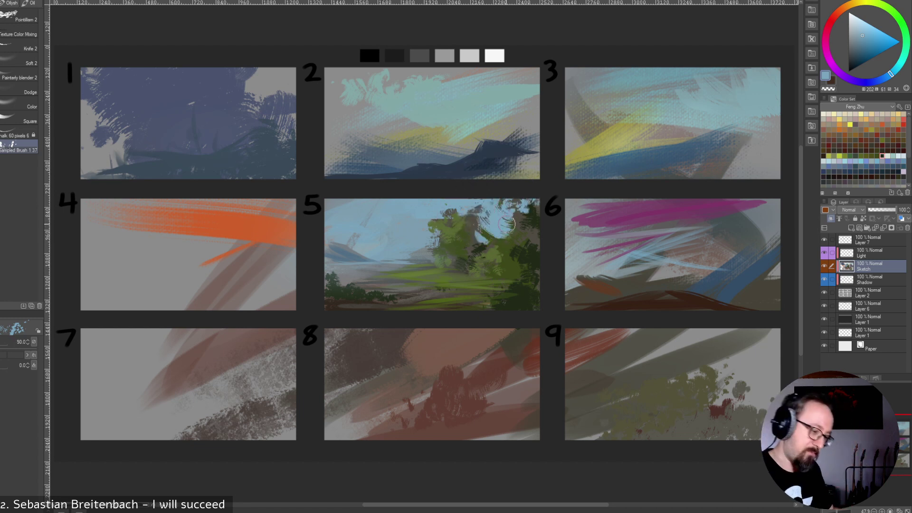
Rebuild the foliage of frame 5's right-hand trees in sampled greens with Sampled Brush 1, using size 60 for the outermost tree.
{"action": "left_click", "coordinate": [481, 245], "text": "alt"}
{"action": "mouse_move", "coordinate": [474, 217]}
{"action": "left_mouse_down"}
{"action": "mouse_move", "coordinate": [480, 244]}
{"action": "mouse_move", "coordinate": [521, 222]}
{"action": "mouse_move", "coordinate": [510, 220]}
{"action": "mouse_move", "coordinate": [518, 203]}
{"action": "mouse_move", "coordinate": [535, 207]}
{"action": "mouse_move", "coordinate": [496, 239]}
{"action": "mouse_move", "coordinate": [514, 248]}
{"action": "mouse_move", "coordinate": [528, 223]}
{"action": "mouse_move", "coordinate": [530, 248]}
{"action": "mouse_move", "coordinate": [498, 276]}
{"action": "mouse_move", "coordinate": [517, 283]}
{"action": "mouse_move", "coordinate": [534, 270]}
{"action": "mouse_move", "coordinate": [531, 310]}
{"action": "mouse_move", "coordinate": [508, 288]}
{"action": "left_mouse_up"}
{"action": "left_click", "coordinate": [528, 220], "text": "alt"}
{"action": "key", "text": "bracketright"}
{"action": "key", "text": "bracketright"}
{"action": "key", "text": "bracketleft"}
{"action": "key", "text": "bracketleft"}
{"action": "key", "text": "bracketleft"}
{"action": "left_click", "coordinate": [495, 273], "text": "alt"}
{"action": "key", "text": "bracketright"}
{"action": "left_click_drag", "start_coordinate": [529, 236], "coordinate": [534, 287]}
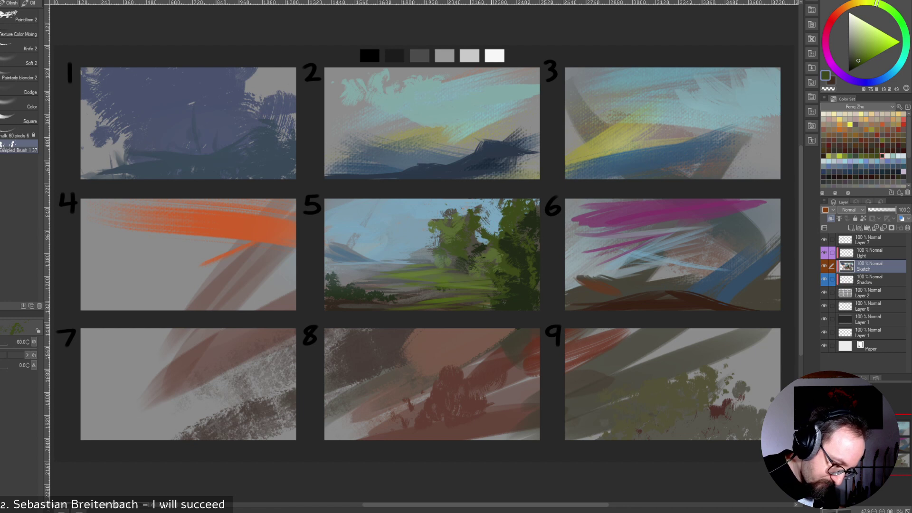
Fill the foliage between frame 5's two right-hand trees with sampled green and darker green, varying the brush size between 90 and 40.
{"action": "left_click", "coordinate": [483, 232], "text": "alt"}
{"action": "left_click_drag", "start_coordinate": [480, 225], "coordinate": [494, 229]}
{"action": "key", "text": "bracketright"}
{"action": "key", "text": "bracketright"}
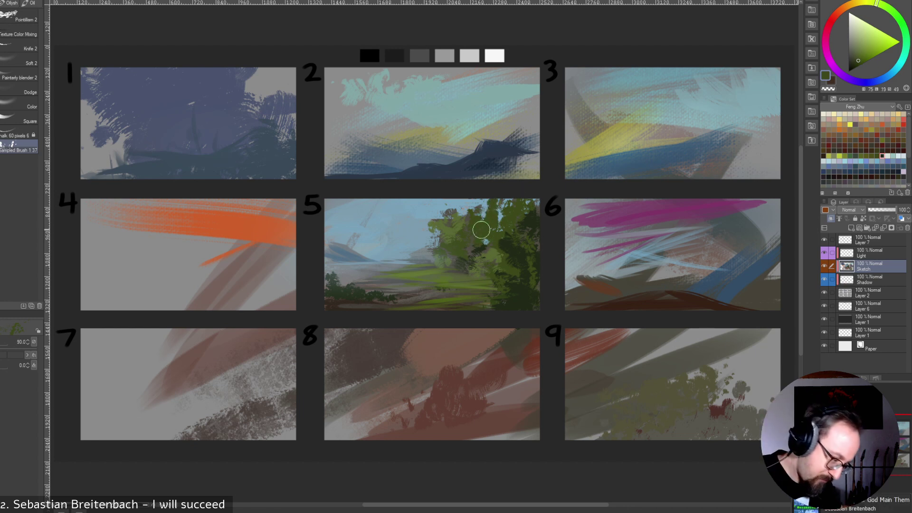
{"action": "key", "text": "bracketleft"}
{"action": "key", "text": "bracketleft"}
{"action": "left_click", "coordinate": [513, 258], "text": "alt"}
{"action": "left_click_drag", "start_coordinate": [503, 218], "coordinate": [509, 231]}
{"action": "key", "text": "bracketleft"}
{"action": "key", "text": "bracketleft"}
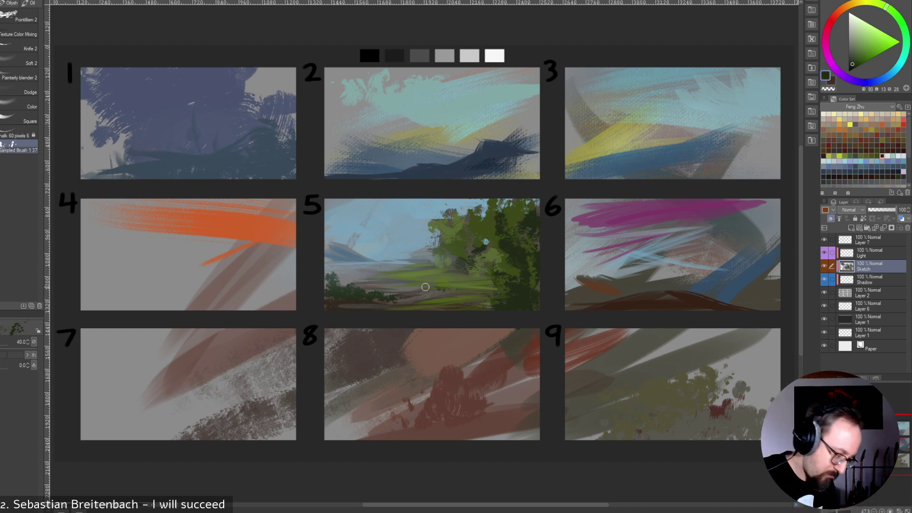
Sample green from the central tree and paint a tall foliage mass along the left side of frame 5 at size 80.
{"action": "key", "text": "bracketright"}
{"action": "key", "text": "bracketright"}
{"action": "key", "text": "bracketright"}
{"action": "left_click", "coordinate": [475, 221], "text": "alt"}
{"action": "mouse_move", "coordinate": [331, 204]}
{"action": "left_mouse_down"}
{"action": "mouse_move", "coordinate": [332, 253]}
{"action": "mouse_move", "coordinate": [349, 269]}
{"action": "mouse_move", "coordinate": [341, 252]}
{"action": "mouse_move", "coordinate": [327, 256]}
{"action": "mouse_move", "coordinate": [344, 270]}
{"action": "mouse_move", "coordinate": [339, 208]}
{"action": "mouse_move", "coordinate": [366, 224]}
{"action": "mouse_move", "coordinate": [345, 199]}
{"action": "mouse_move", "coordinate": [351, 253]}
{"action": "mouse_move", "coordinate": [371, 281]}
{"action": "mouse_move", "coordinate": [336, 249]}
{"action": "mouse_move", "coordinate": [327, 260]}
{"action": "mouse_move", "coordinate": [340, 226]}
{"action": "mouse_move", "coordinate": [378, 200]}
{"action": "mouse_move", "coordinate": [356, 201]}
{"action": "mouse_move", "coordinate": [351, 264]}
{"action": "mouse_move", "coordinate": [337, 247]}
{"action": "mouse_move", "coordinate": [348, 268]}
{"action": "mouse_move", "coordinate": [332, 270]}
{"action": "mouse_move", "coordinate": [395, 285]}
{"action": "left_mouse_up"}
{"action": "key", "text": "ctrl+z"}
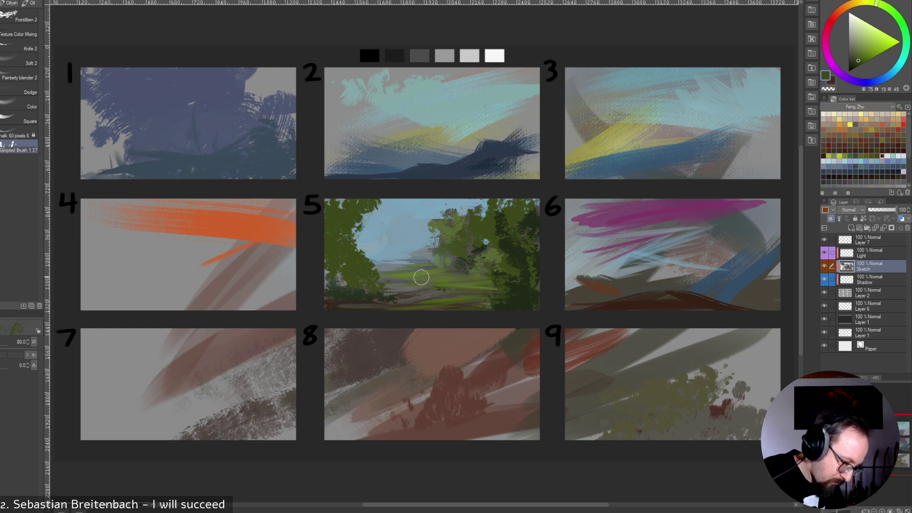
{"action": "mouse_move", "coordinate": [332, 264]}
{"action": "left_mouse_down"}
{"action": "mouse_move", "coordinate": [351, 288]}
{"action": "mouse_move", "coordinate": [324, 275]}
{"action": "mouse_move", "coordinate": [341, 287]}
{"action": "mouse_move", "coordinate": [368, 292]}
{"action": "left_mouse_up"}
Shade the base of frame 5's left tree with dark green sampled from the low bushes, and sample the dark brown ground.
{"action": "key", "text": "bracketleft"}
{"action": "key", "text": "bracketleft"}
{"action": "key", "text": "bracketleft"}
{"action": "key", "text": "bracketleft"}
{"action": "left_click", "coordinate": [351, 290], "text": "alt"}
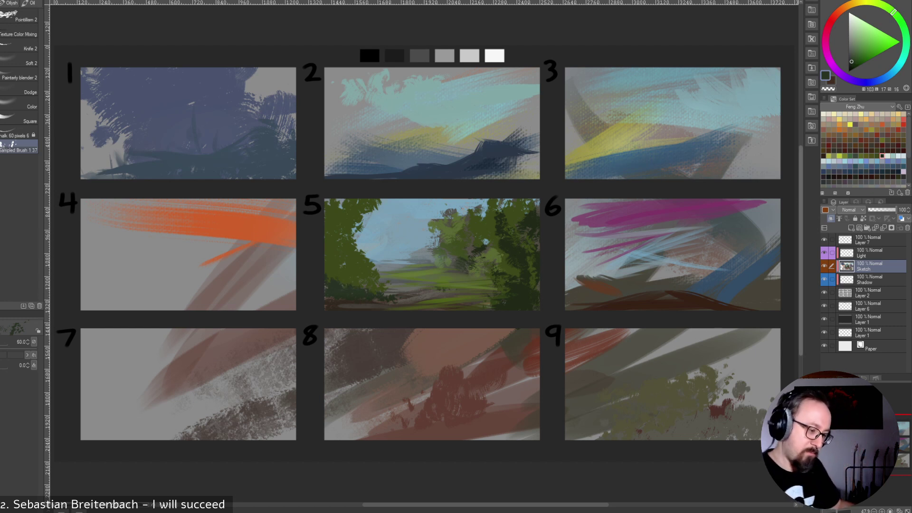
{"action": "key", "text": "bracketright"}
{"action": "key", "text": "bracketright"}
{"action": "key", "text": "bracketright"}
{"action": "key", "text": "bracketright"}
{"action": "key", "text": "bracketright"}
{"action": "left_click_drag", "start_coordinate": [328, 275], "coordinate": [357, 294]}
{"action": "key", "text": "bracketleft"}
{"action": "key", "text": "bracketleft"}
{"action": "key", "text": "bracketleft"}
{"action": "left_click", "coordinate": [364, 301], "text": "alt"}
{"action": "key", "text": "bracketleft"}
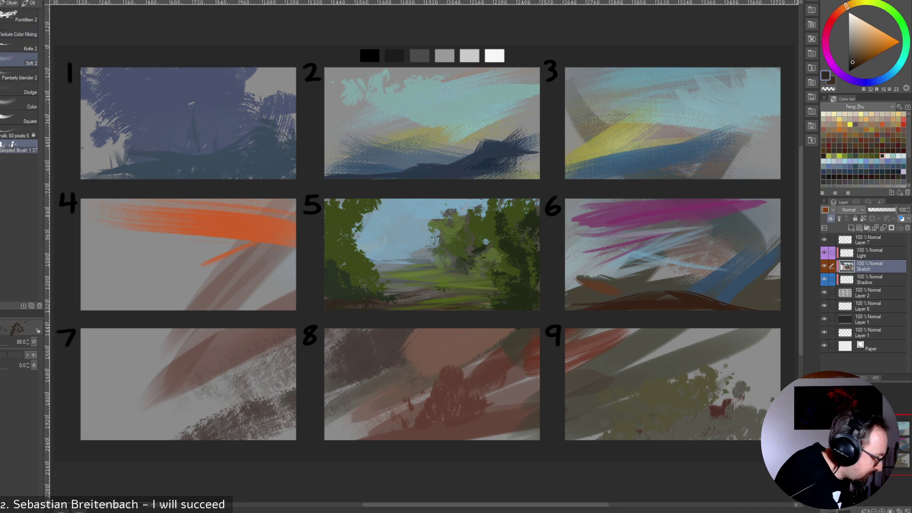
Switch to a textured brush at size 35 and work sampled greens into the foreground of frame 5 near the right-hand trees.
{"action": "left_click", "coordinate": [19, 46]}
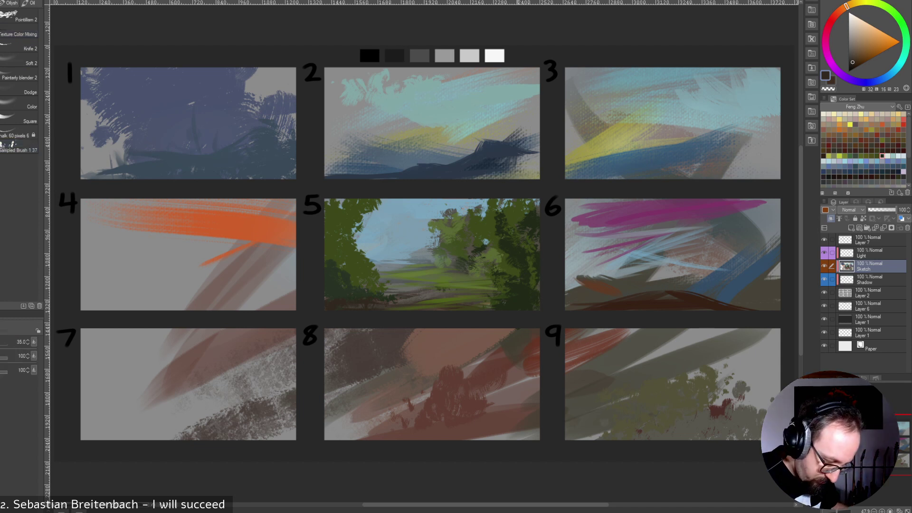
{"action": "left_click", "coordinate": [514, 277], "text": "alt"}
{"action": "left_click_drag", "start_coordinate": [483, 310], "coordinate": [467, 309]}
{"action": "key", "text": "bracketright"}
{"action": "left_click", "coordinate": [506, 299], "text": "alt"}
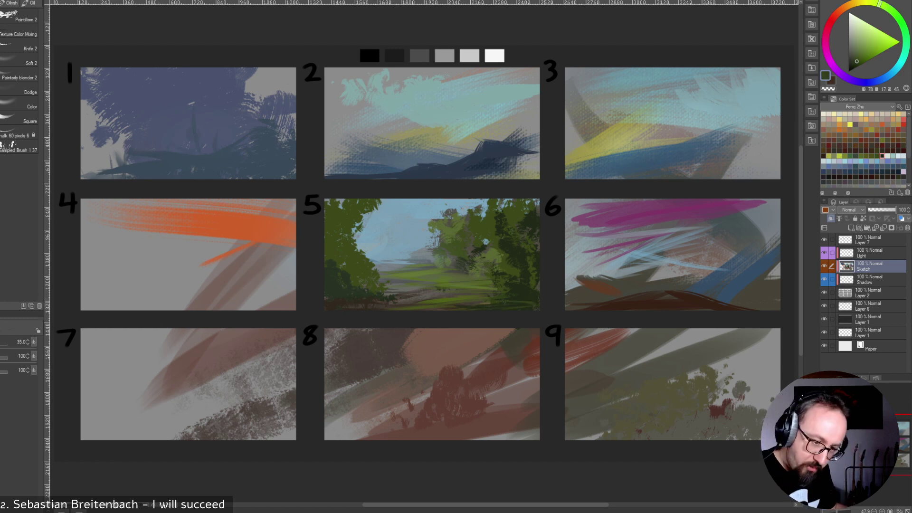
Choose a warm orange-yellow and add sunlit highlights to the central tree's edge and the distant ground in frame 5, enlarging the brush from 45 to 100.
{"action": "left_click", "coordinate": [864, 3]}
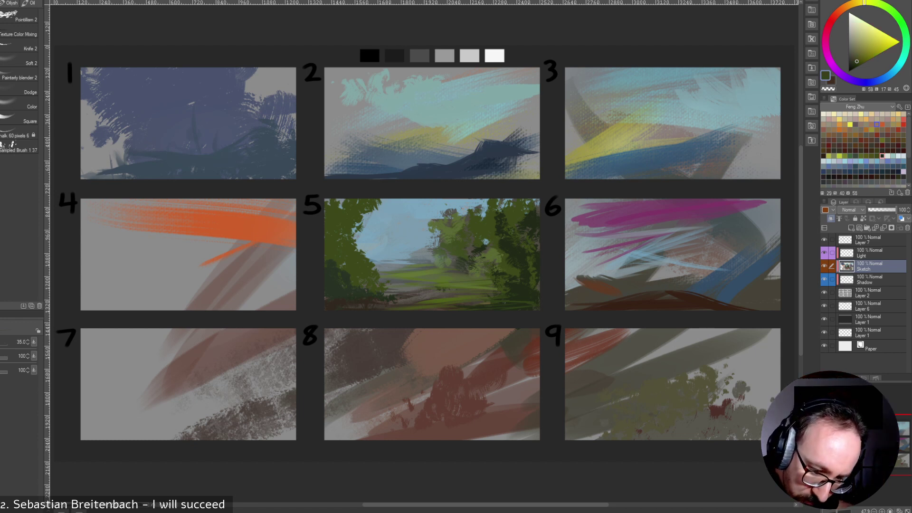
{"action": "left_click", "coordinate": [866, 119]}
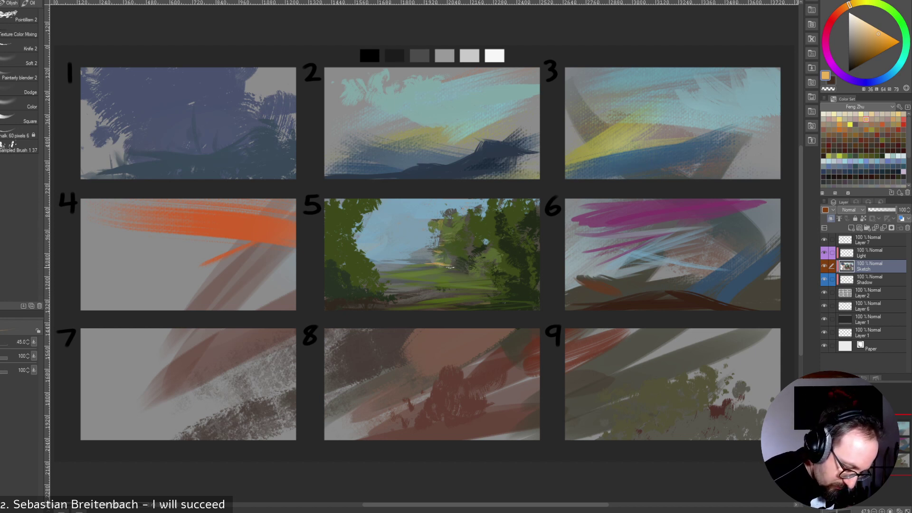
{"action": "key", "text": "]"}
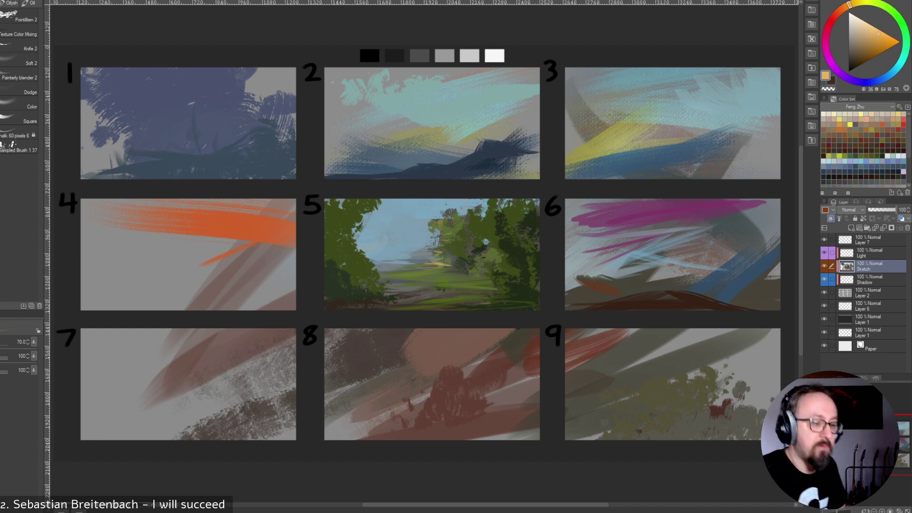
{"action": "key", "text": "bracketright"}
{"action": "key", "text": "bracketright"}
{"action": "key", "text": "bracketright"}
{"action": "key", "text": "bracketright"}
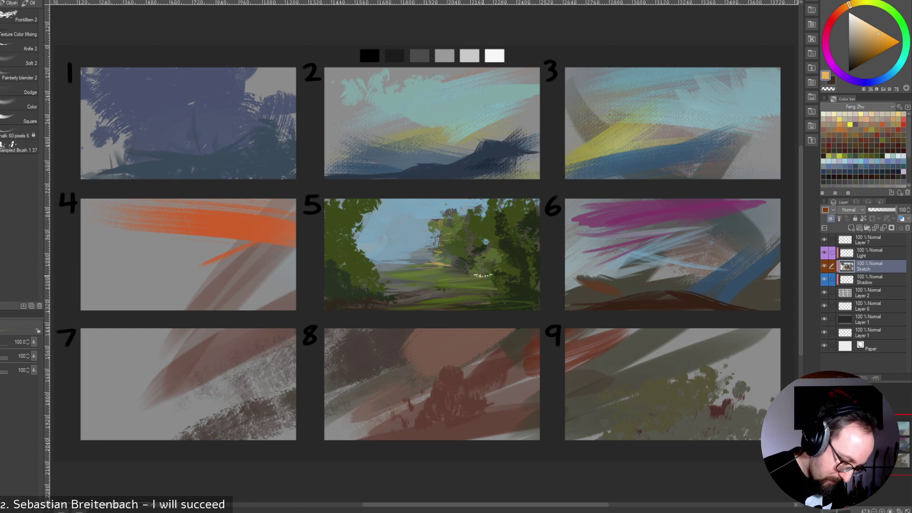
Sample muted yellow-greens from frame 5 and refine the lit grass and central tree, reducing the brush from 150 to 90 and 50.
{"action": "left_click", "coordinate": [454, 274], "text": "alt"}
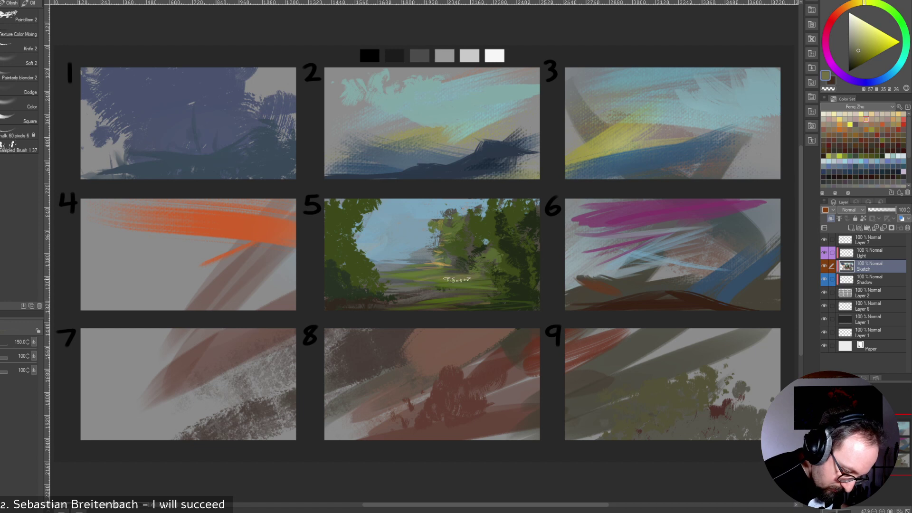
{"action": "left_click", "coordinate": [451, 261], "text": "alt"}
{"action": "key", "text": "bracketleft"}
{"action": "key", "text": "bracketleft"}
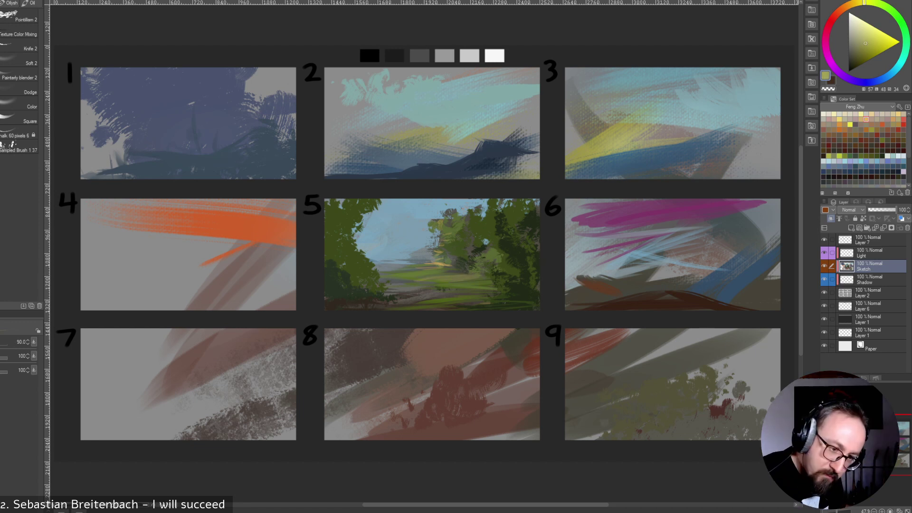
{"action": "left_click", "coordinate": [441, 227], "text": "alt"}
{"action": "key", "text": "bracketleft"}
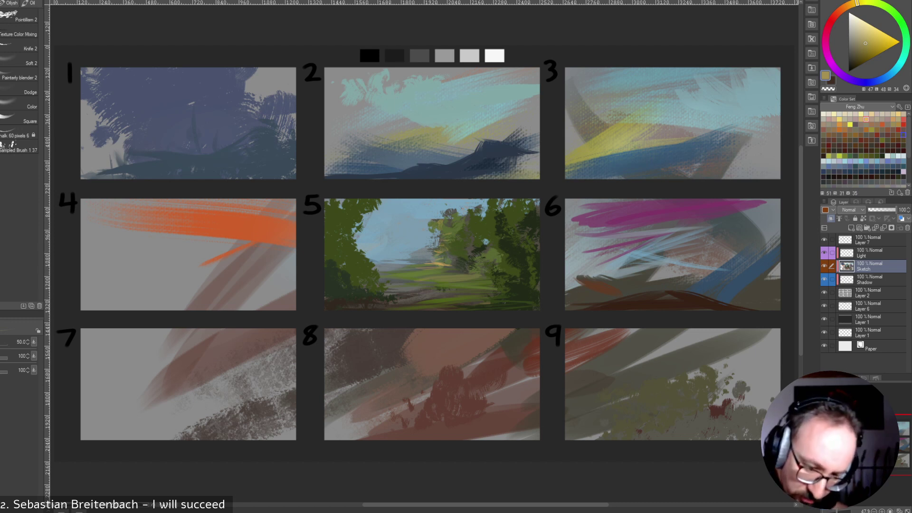
Choose dark red and brush earthy strokes across frame 5's foreground at sizes between 150 and 200, finishing with 100 and 70.
{"action": "left_click", "coordinate": [898, 145]}
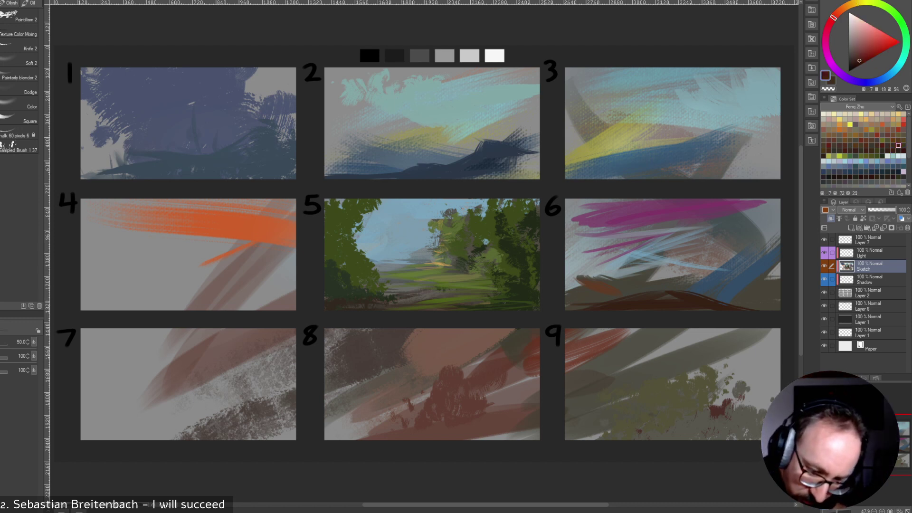
{"action": "key", "text": "bracketright"}
{"action": "key", "text": "bracketright"}
{"action": "key", "text": "bracketright"}
{"action": "key", "text": "bracketright"}
{"action": "key", "text": "bracketright"}
{"action": "key", "text": "bracketright"}
{"action": "key", "text": "bracketright"}
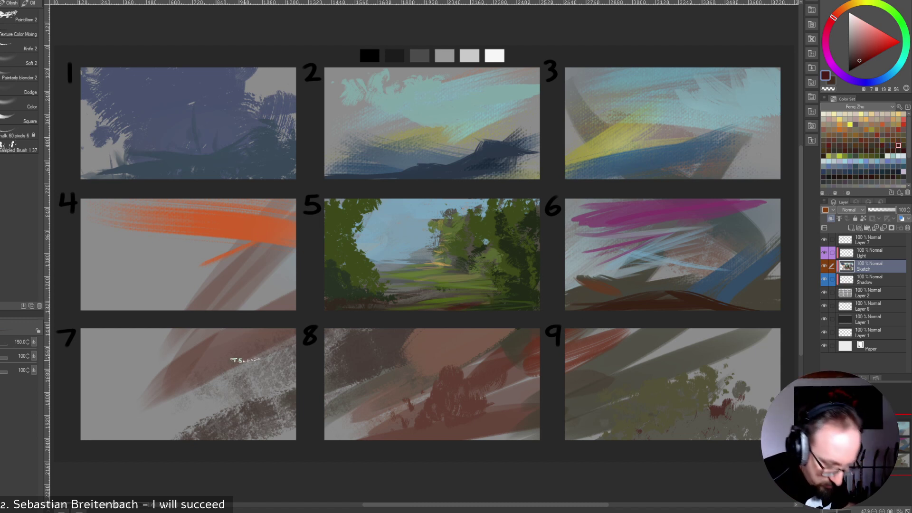
{"action": "key", "text": "bracketleft"}
{"action": "key", "text": "bracketright"}
{"action": "key", "text": "bracketright"}
{"action": "key", "text": "bracketright"}
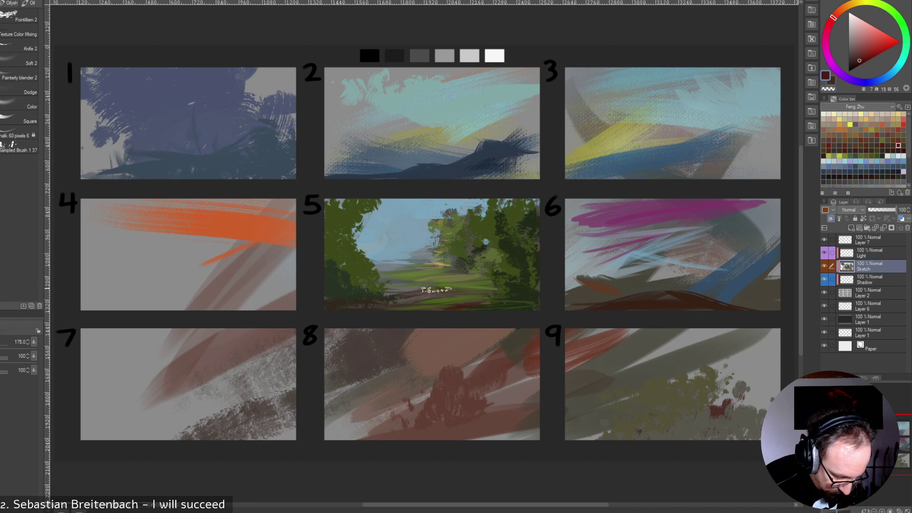
{"action": "key", "text": "bracketleft"}
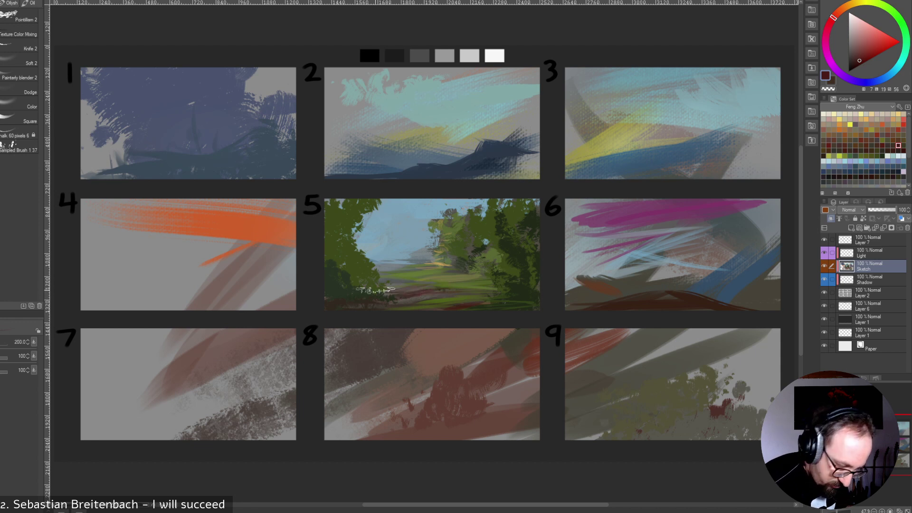
{"action": "key", "text": "bracketleft"}
{"action": "key", "text": "bracketleft"}
{"action": "key", "text": "bracketleft"}
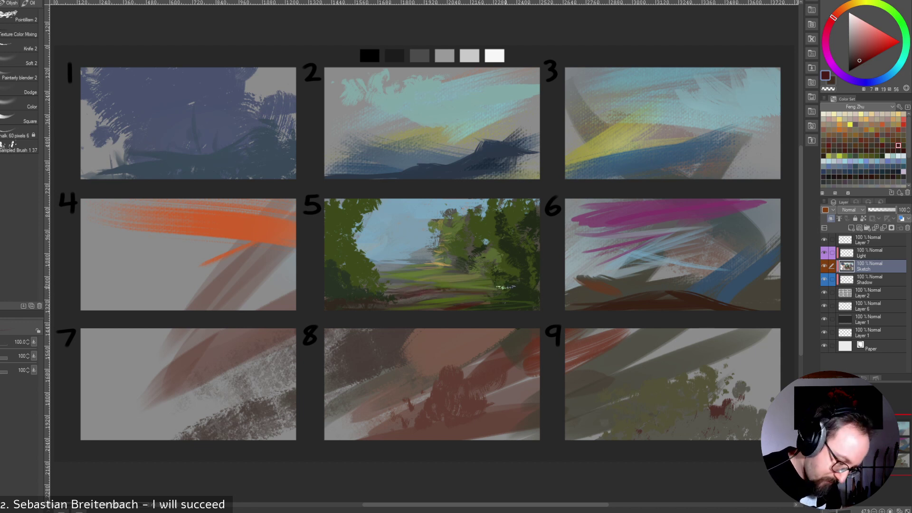
{"action": "key", "text": "bracketleft"}
{"action": "key", "text": "bracketleft"}
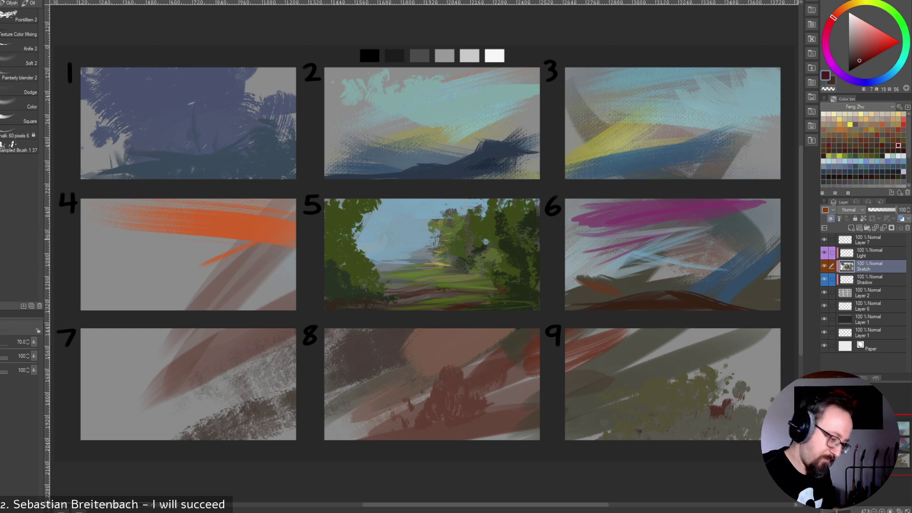
Sample muted blue-greys from frame 5 and soften its distant horizon and lower sky, reducing the brush from 90 to 35.
{"action": "left_click", "coordinate": [430, 248], "text": "alt"}
{"action": "mouse_move", "coordinate": [367, 233]}
{"action": "left_mouse_down"}
{"action": "mouse_move", "coordinate": [390, 253]}
{"action": "mouse_move", "coordinate": [379, 253]}
{"action": "mouse_move", "coordinate": [363, 230]}
{"action": "mouse_move", "coordinate": [365, 252]}
{"action": "left_mouse_up"}
{"action": "key", "text": "bracketleft"}
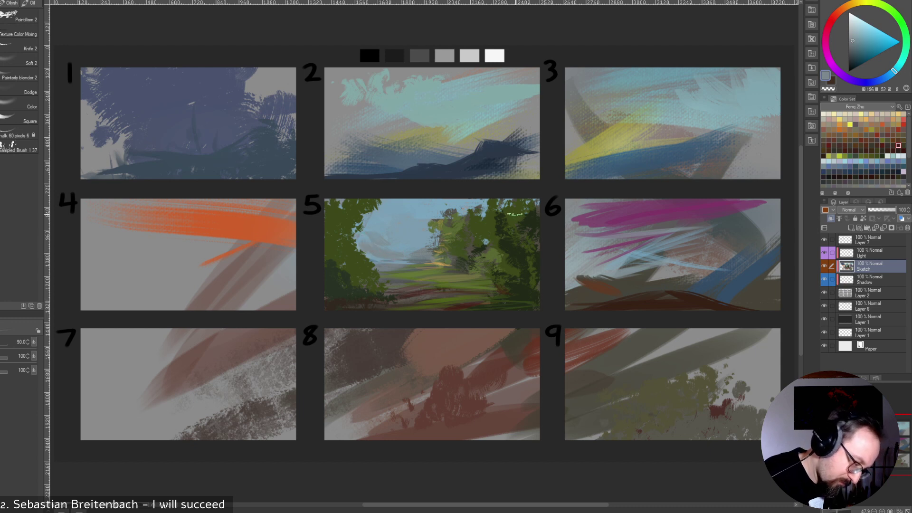
{"action": "left_click", "coordinate": [391, 246], "text": "alt"}
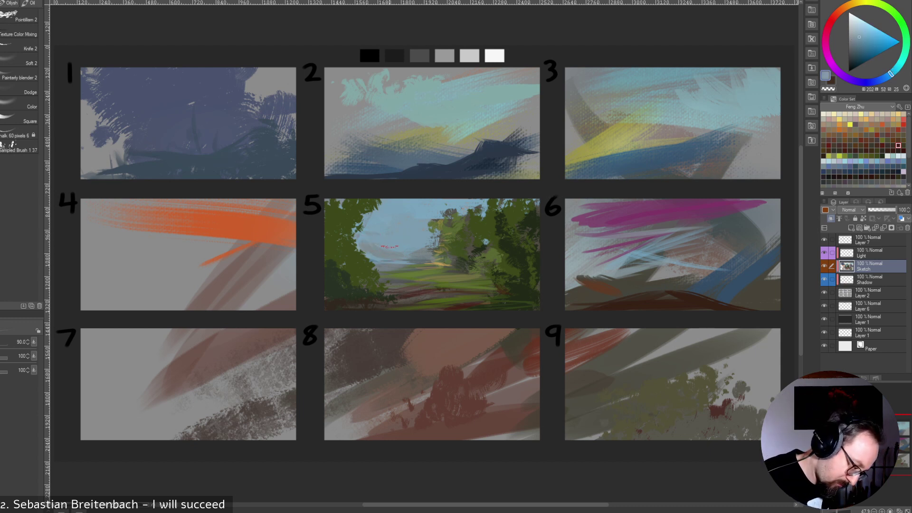
{"action": "left_click", "coordinate": [383, 252], "text": "alt"}
{"action": "left_click_drag", "start_coordinate": [372, 255], "coordinate": [402, 257]}
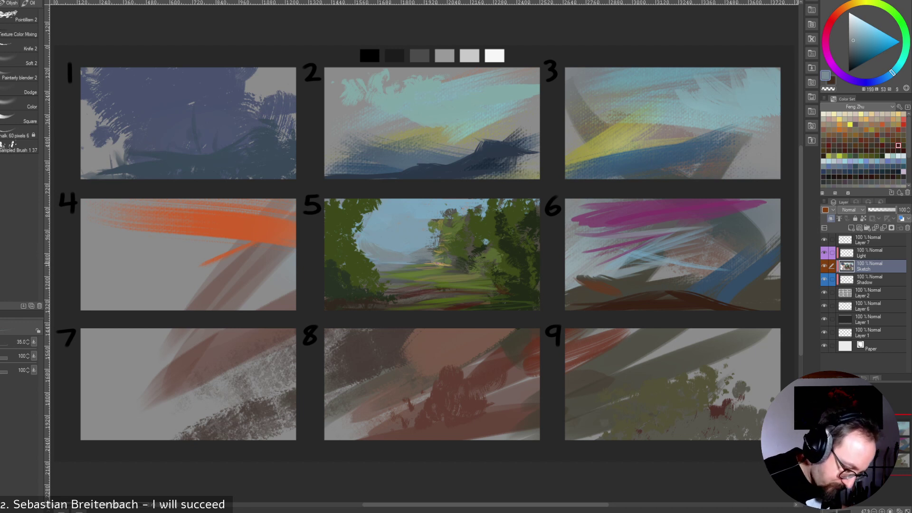
{"action": "left_click", "coordinate": [486, 242], "text": "alt"}
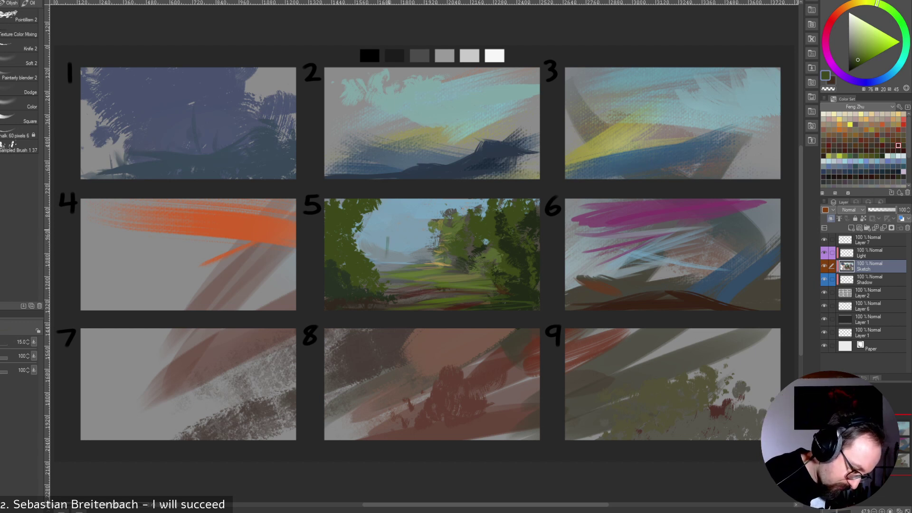
{"action": "left_click_drag", "start_coordinate": [391, 241], "coordinate": [397, 260]}
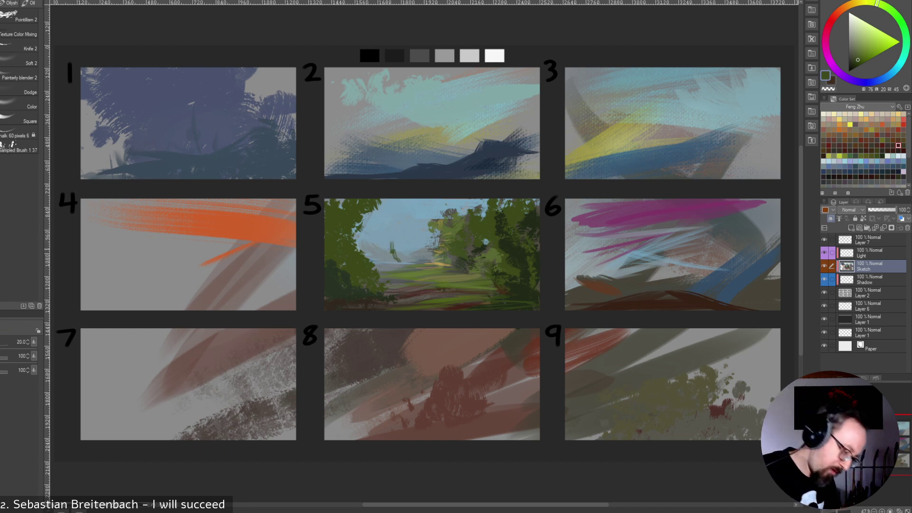
{"action": "key", "text": "ctrl+z"}
Switch to the sampled foliage brush and build frame 5's distant trees in blue-grey and soft green, reducing its size from 70 to 17.
{"action": "left_click", "coordinate": [19, 147]}
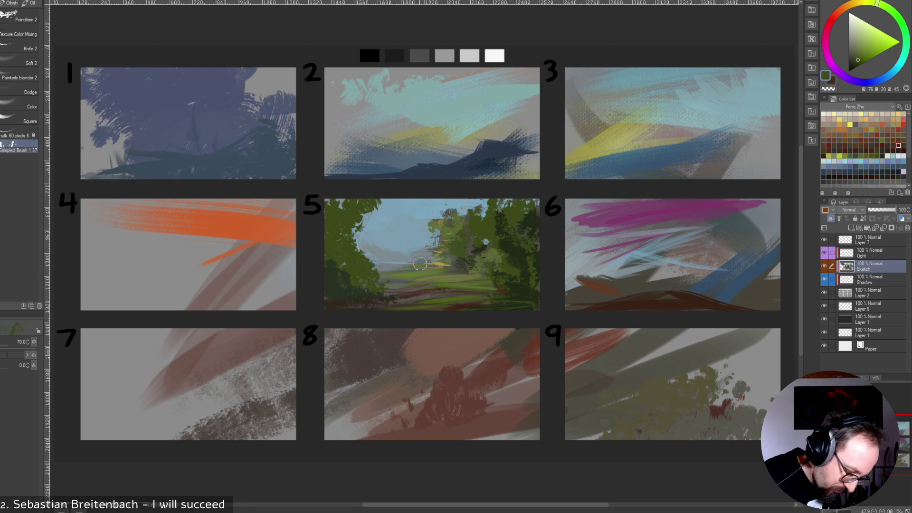
{"action": "left_click", "coordinate": [420, 259], "text": "alt"}
{"action": "left_click_drag", "start_coordinate": [381, 247], "coordinate": [388, 257]}
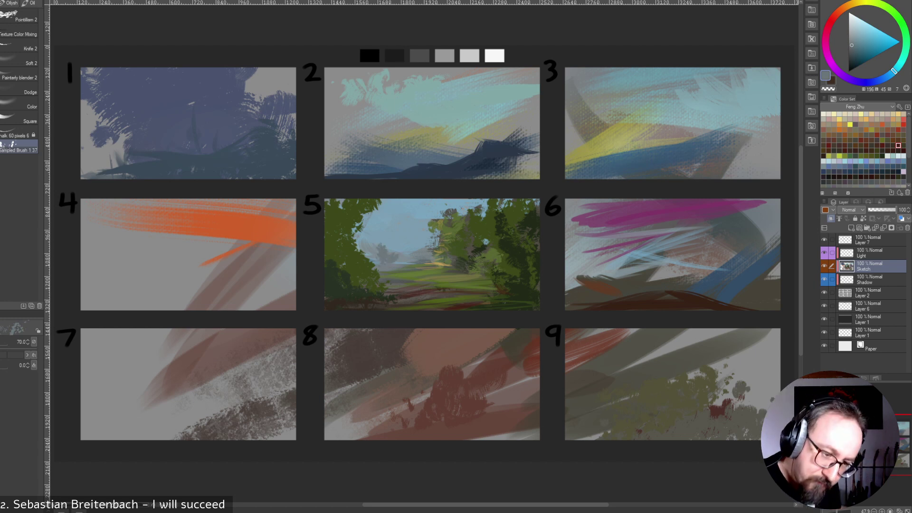
{"action": "left_click", "coordinate": [856, 45]}
{"action": "left_click", "coordinate": [906, 35]}
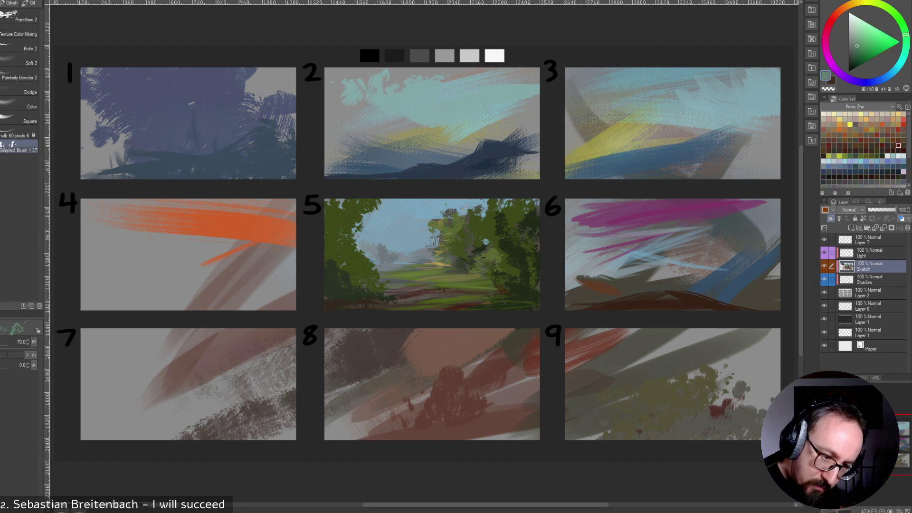
{"action": "key", "text": "bracketleft"}
{"action": "mouse_move", "coordinate": [386, 252]}
{"action": "left_mouse_down"}
{"action": "mouse_move", "coordinate": [400, 261]}
{"action": "mouse_move", "coordinate": [376, 255]}
{"action": "mouse_move", "coordinate": [370, 242]}
{"action": "mouse_move", "coordinate": [363, 256]}
{"action": "left_mouse_up"}
{"action": "key", "text": "bracketleft"}
{"action": "key", "text": "["}
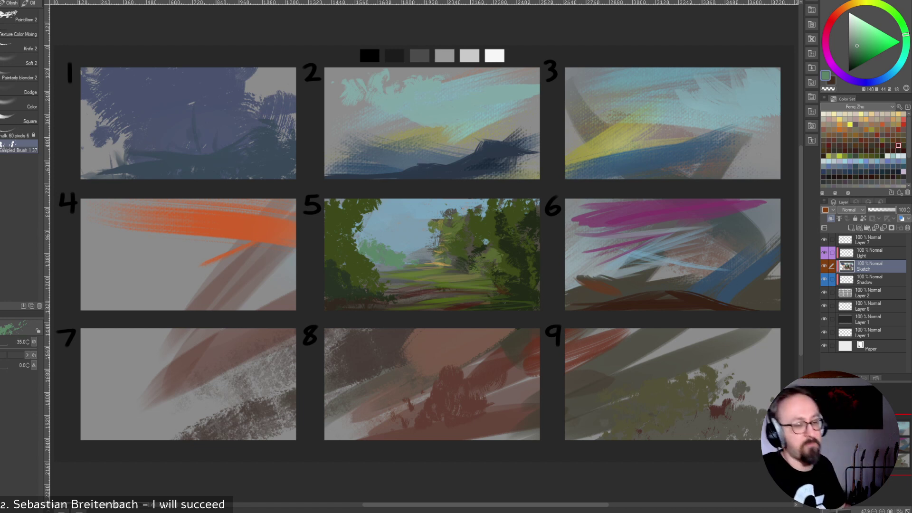
{"action": "key", "text": "["}
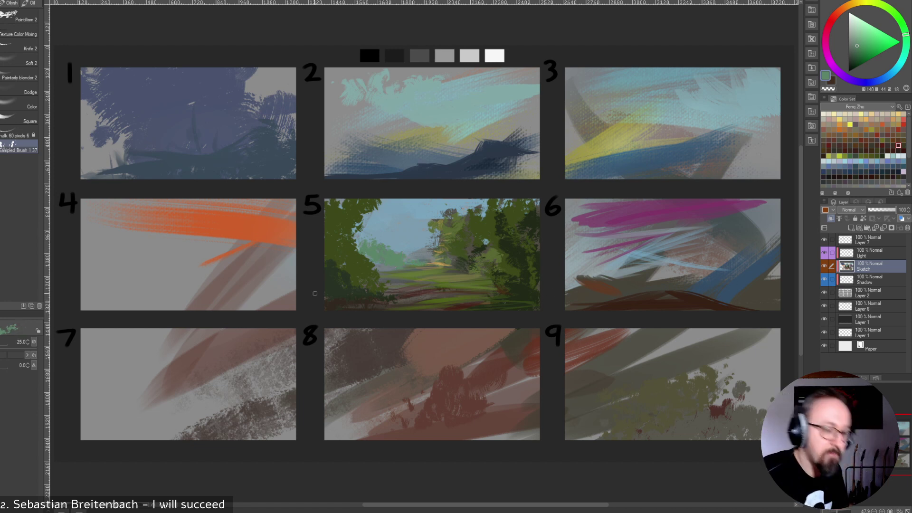
{"action": "key", "text": "["}
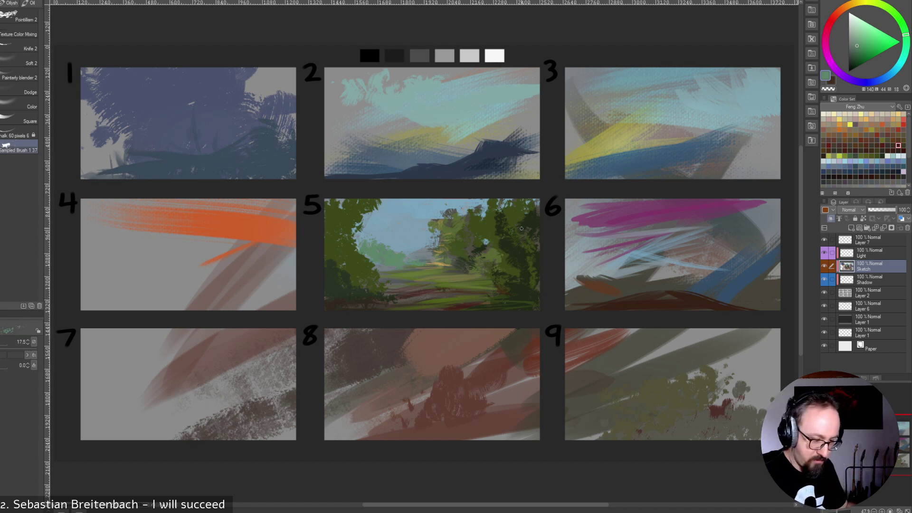
Choose a deeper, more saturated green and add texture to frame 5's distant foliage at brush sizes 25 and 70, finishing at 20.
{"action": "key", "text": "bracketright"}
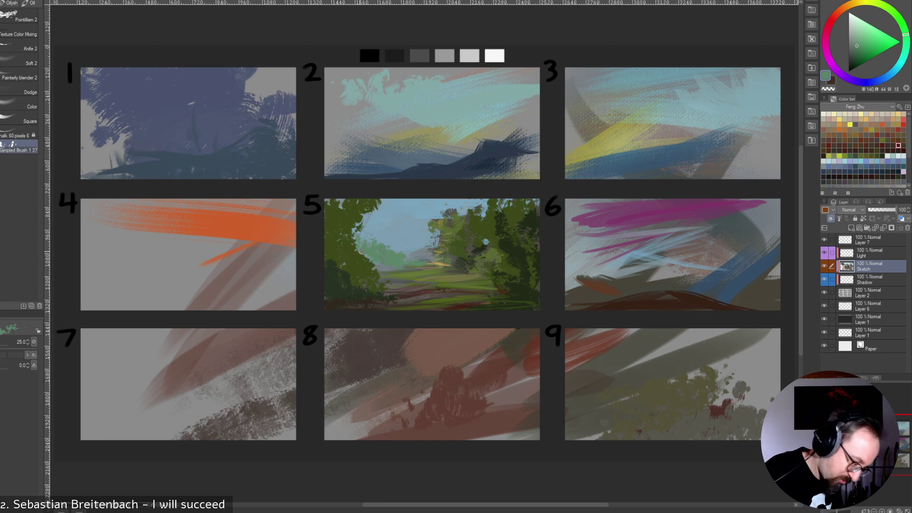
{"action": "left_click", "coordinate": [861, 50]}
{"action": "key", "text": "bracketright"}
{"action": "key", "text": "bracketright"}
{"action": "key", "text": "bracketright"}
{"action": "key", "text": "bracketright"}
{"action": "key", "text": "bracketright"}
{"action": "key", "text": "bracketright"}
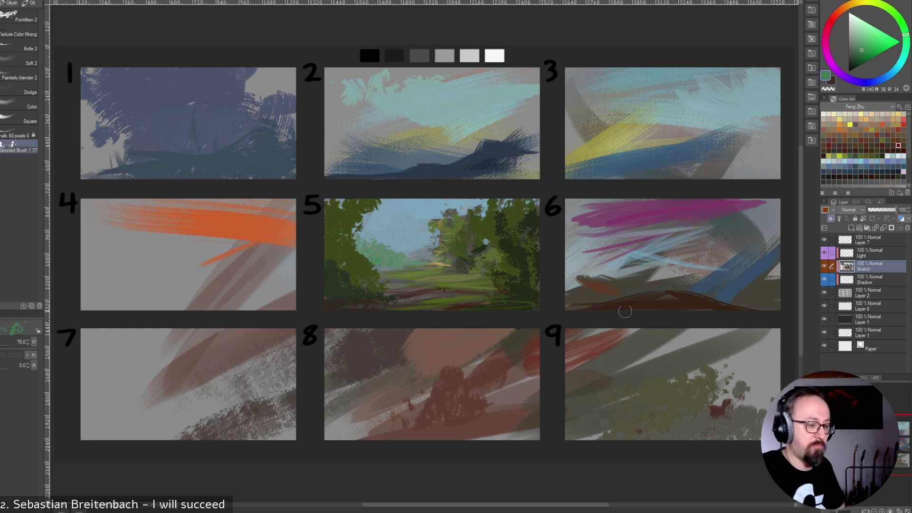
{"action": "key", "text": "bracketleft"}
{"action": "key", "text": "bracketleft"}
{"action": "key", "text": "bracketleft"}
{"action": "key", "text": "bracketleft"}
{"action": "key", "text": "bracketleft"}
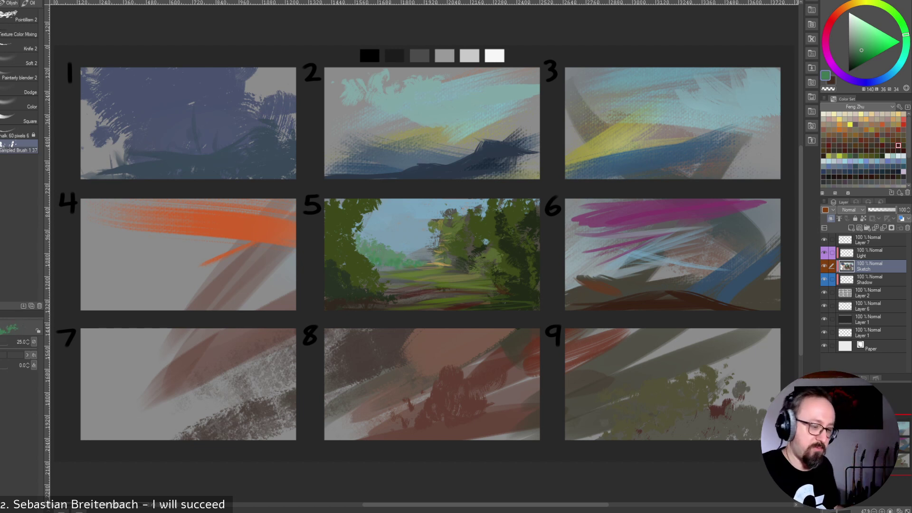
{"action": "key", "text": "bracketleft"}
Sample the ochre of frame 5's distant ground and dab leafy highlights onto the central tree at brush size 70.
{"action": "left_click", "coordinate": [432, 266], "text": "alt"}
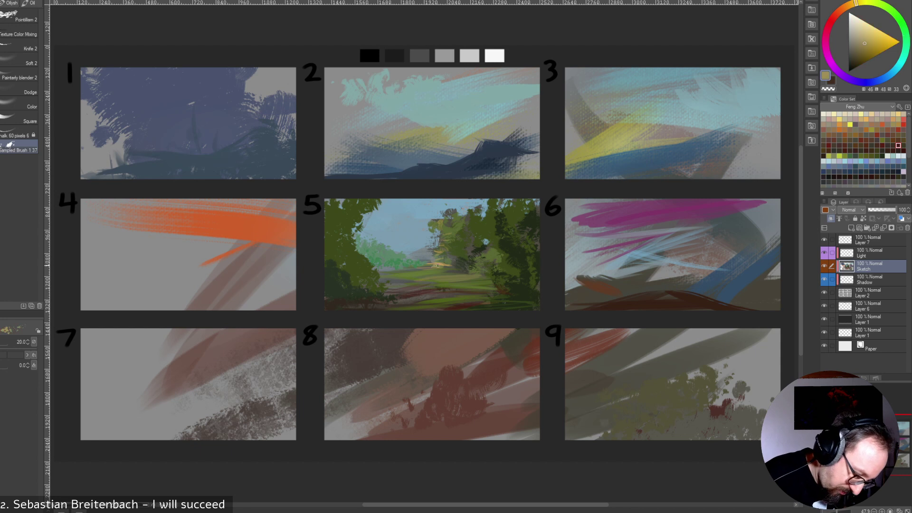
{"action": "key", "text": "bracketright"}
{"action": "key", "text": "bracketright"}
{"action": "key", "text": "bracketright"}
{"action": "key", "text": "bracketright"}
{"action": "key", "text": "bracketright"}
{"action": "key", "text": "bracketright"}
{"action": "left_click_drag", "start_coordinate": [454, 237], "coordinate": [457, 248]}
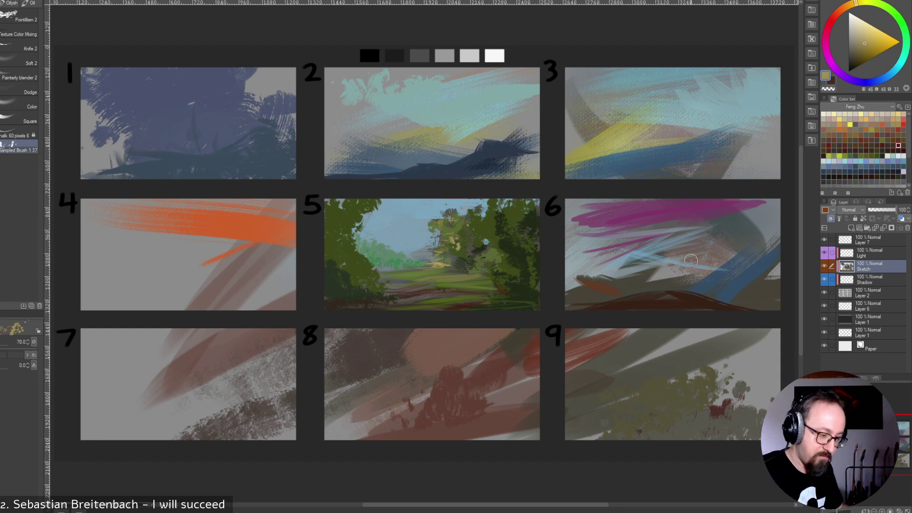
Sample dark greens and add fine strokes to frame 5's left-hand trees with a textured brush, reducing it from 250 to 20.
{"action": "left_click", "coordinate": [476, 214], "text": "alt"}
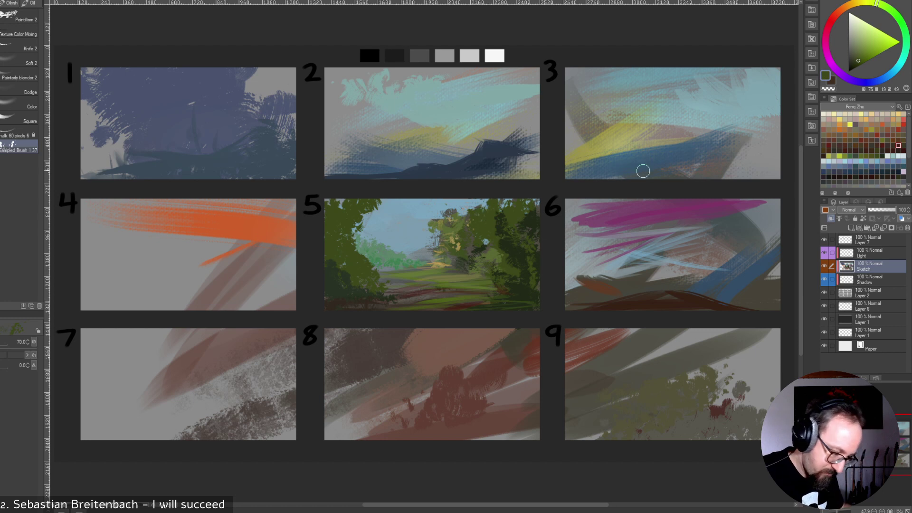
{"action": "left_click", "coordinate": [354, 274], "text": "alt"}
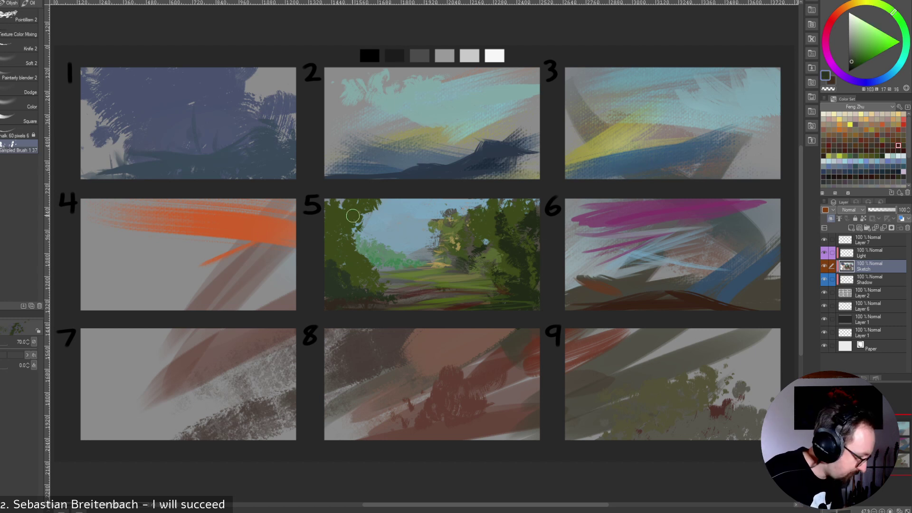
{"action": "left_click", "coordinate": [1, 45]}
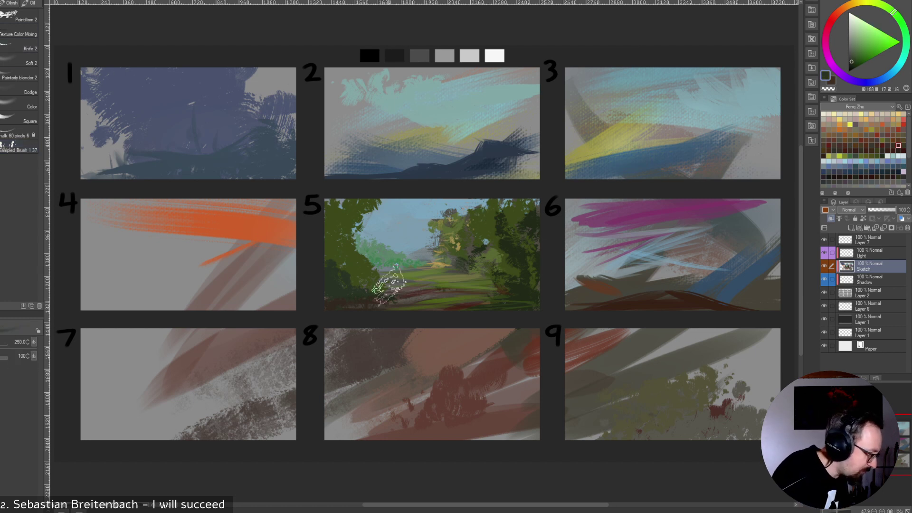
{"action": "key", "text": "bracketleft"}
{"action": "key", "text": "bracketleft"}
{"action": "key", "text": "bracketleft"}
{"action": "key", "text": "bracketleft"}
{"action": "key", "text": "bracketleft"}
{"action": "key", "text": "bracketleft"}
{"action": "key", "text": "bracketleft"}
{"action": "key", "text": "bracketleft"}
{"action": "key", "text": "bracketleft"}
{"action": "key", "text": "bracketleft"}
{"action": "key", "text": "bracketleft"}
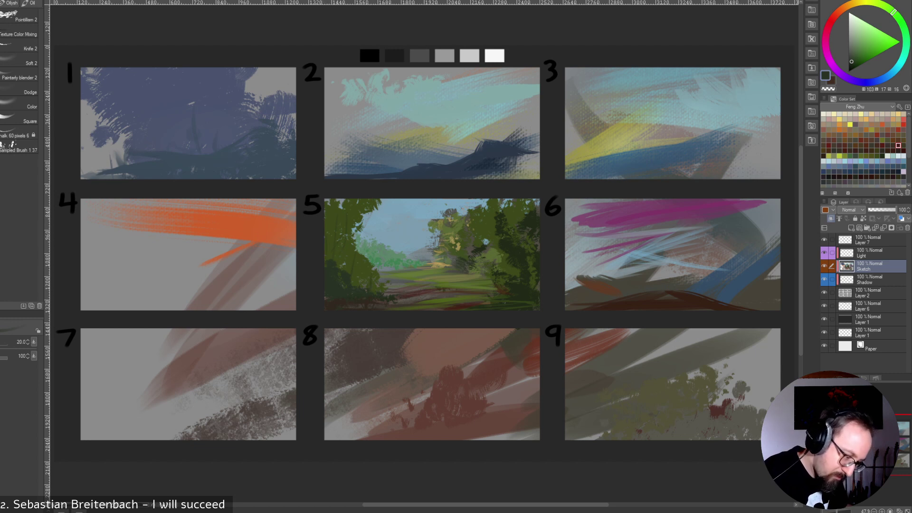
Refine the bushes beside frame 5's central tree with sampled dark green, olive and mid-green, using brush sizes 12.5 and 35.
{"action": "left_click", "coordinate": [530, 267], "text": "alt"}
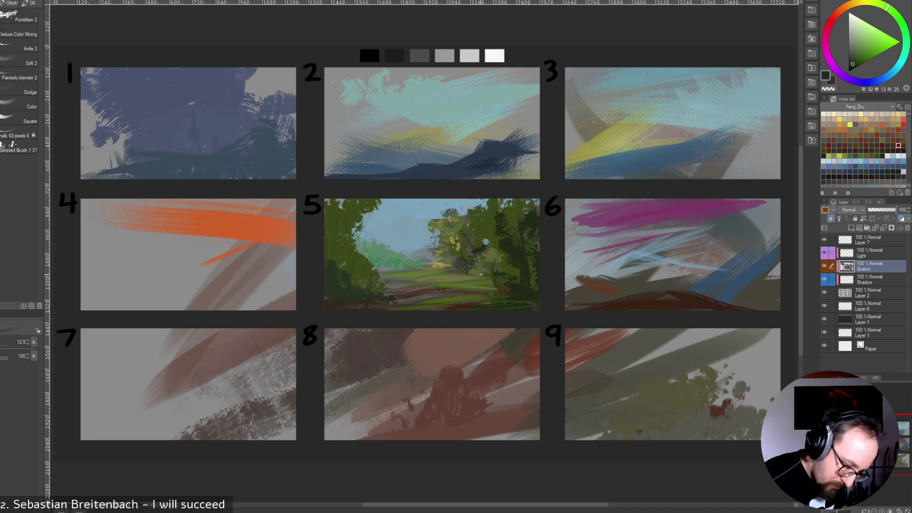
{"action": "left_click", "coordinate": [449, 280], "text": "alt"}
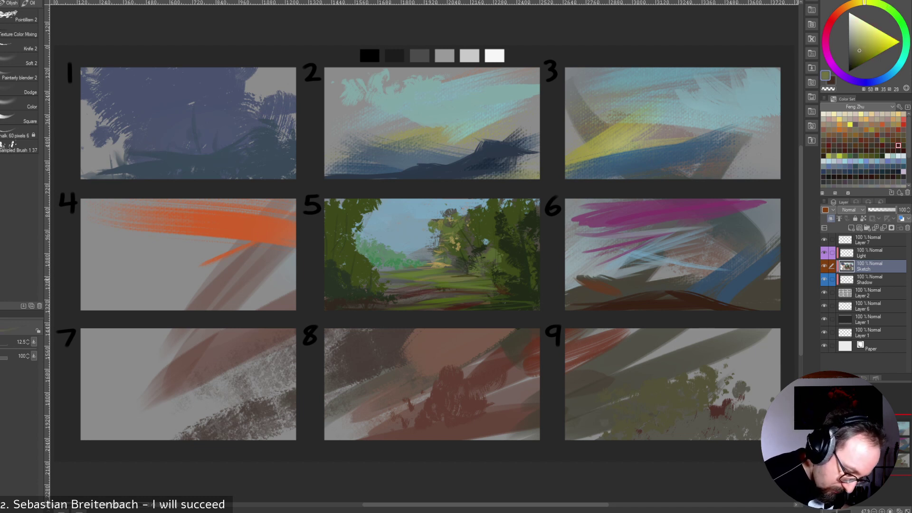
{"action": "key", "text": "bracketright"}
{"action": "mouse_move", "coordinate": [486, 280]}
{"action": "left_mouse_down"}
{"action": "mouse_move", "coordinate": [459, 285]}
{"action": "mouse_move", "coordinate": [491, 283]}
{"action": "left_mouse_up"}
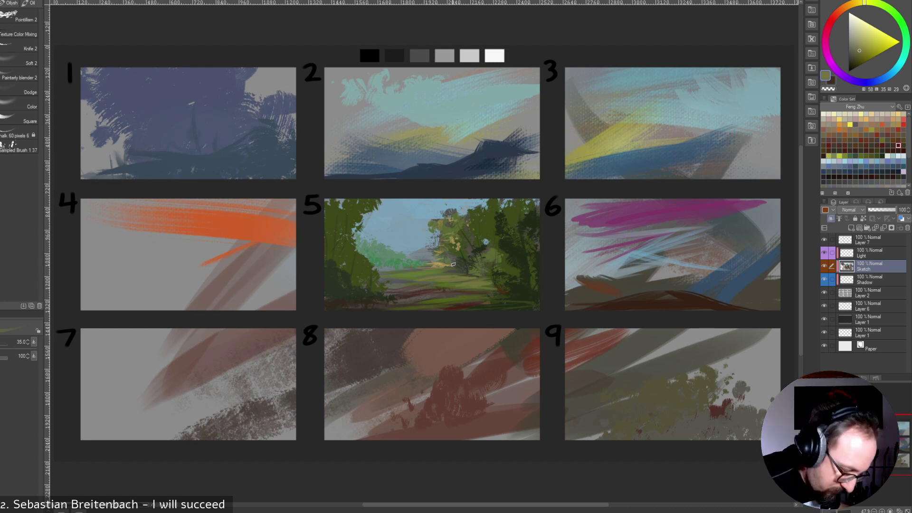
{"action": "left_click", "coordinate": [475, 242], "text": "alt"}
{"action": "left_click_drag", "start_coordinate": [443, 234], "coordinate": [462, 252]}
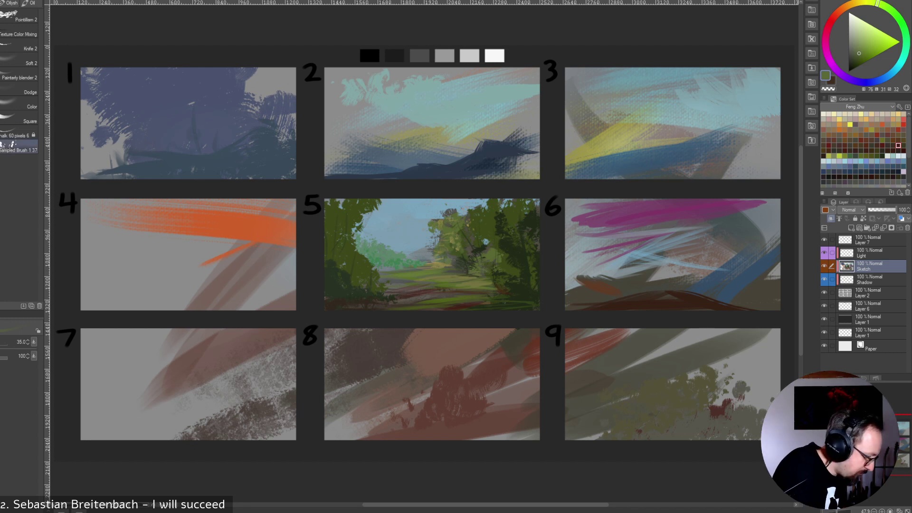
Switch to a different textured brush, sample muted yellow, and paint the central tree's foliage in frame 5 at sizes 60 to 90.
{"action": "left_click", "coordinate": [19, 146]}
{"action": "key", "text": "bracketleft"}
{"action": "key", "text": "bracketleft"}
{"action": "key", "text": "bracketleft"}
{"action": "key", "text": "bracketleft"}
{"action": "key", "text": "bracketleft"}
{"action": "key", "text": "bracketleft"}
{"action": "key", "text": "bracketleft"}
{"action": "key", "text": "bracketleft"}
{"action": "key", "text": "bracketleft"}
{"action": "key", "text": "bracketleft"}
{"action": "key", "text": "bracketleft"}
{"action": "key", "text": "bracketleft"}
{"action": "key", "text": "bracketleft"}
{"action": "key", "text": "bracketleft"}
{"action": "key", "text": "bracketleft"}
{"action": "key", "text": "bracketleft"}
{"action": "key", "text": "bracketleft"}
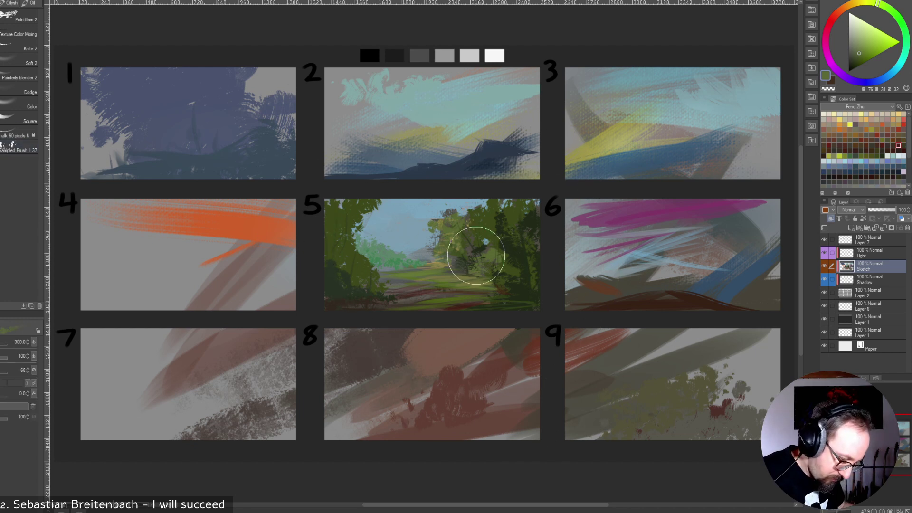
{"action": "left_click", "coordinate": [449, 237], "text": "alt"}
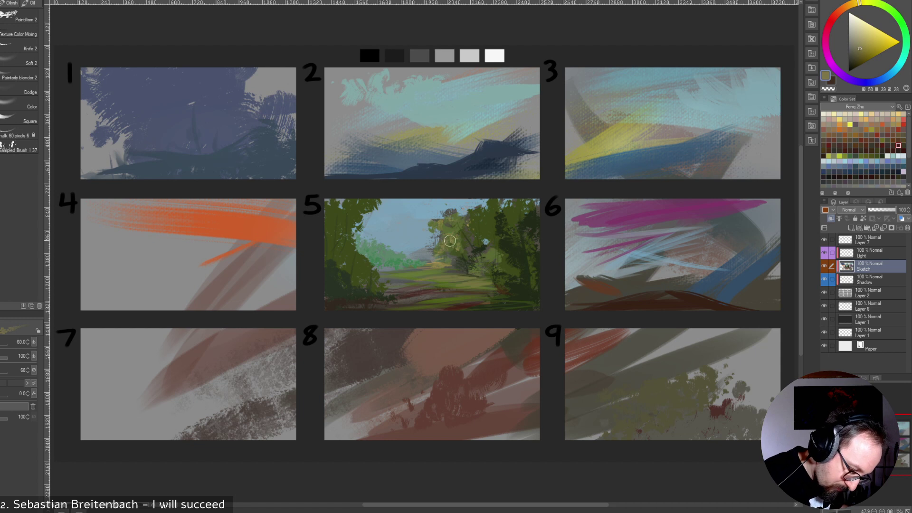
{"action": "key", "text": "bracketright"}
{"action": "key", "text": "bracketright"}
{"action": "key", "text": "bracketright"}
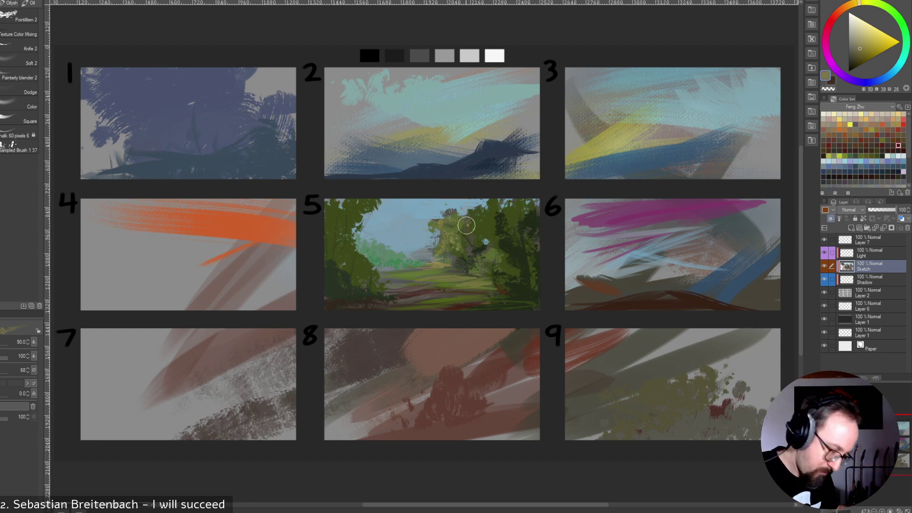
Choose a lighter muted yellow and brighten the central tree's crown in frame 5, working with brush sizes 150, 125 and 90.
{"action": "left_click", "coordinate": [859, 44]}
{"action": "key", "text": "bracketright"}
{"action": "key", "text": "bracketright"}
{"action": "key", "text": "bracketright"}
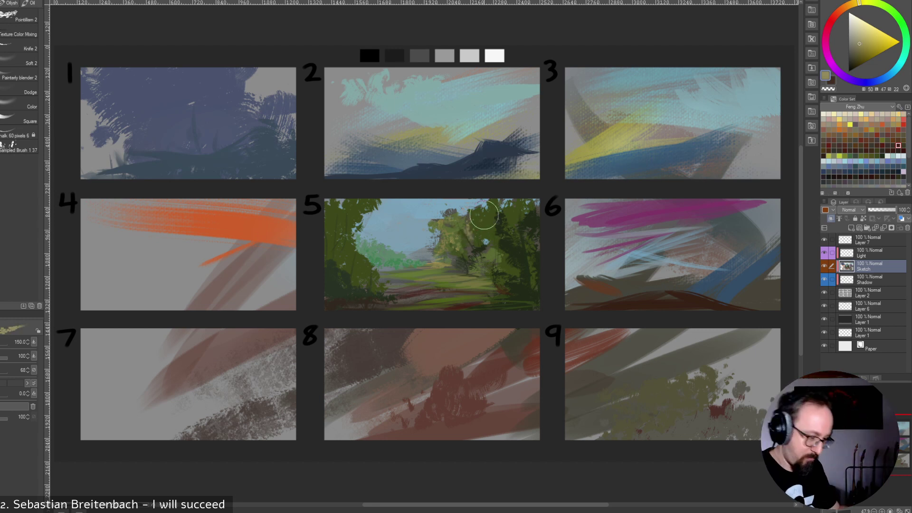
{"action": "key", "text": "bracketleft"}
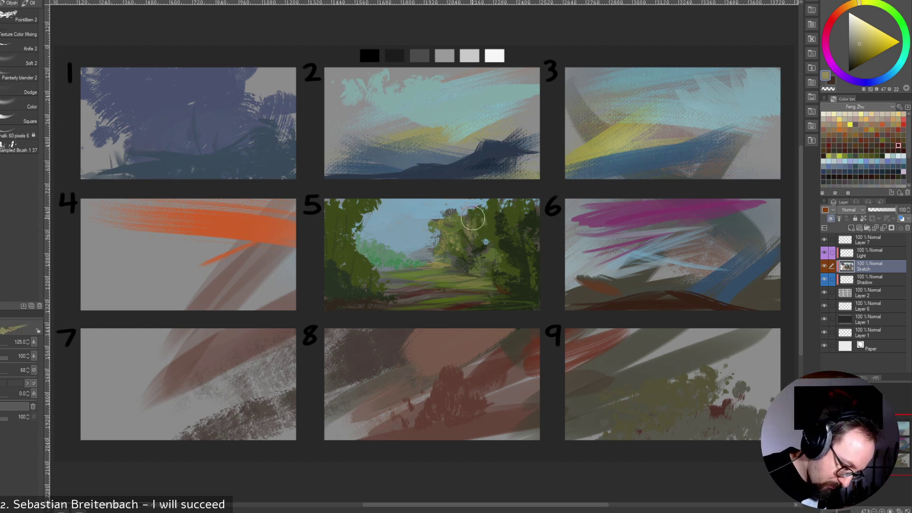
{"action": "key", "text": "bracketleft"}
{"action": "key", "text": "bracketleft"}
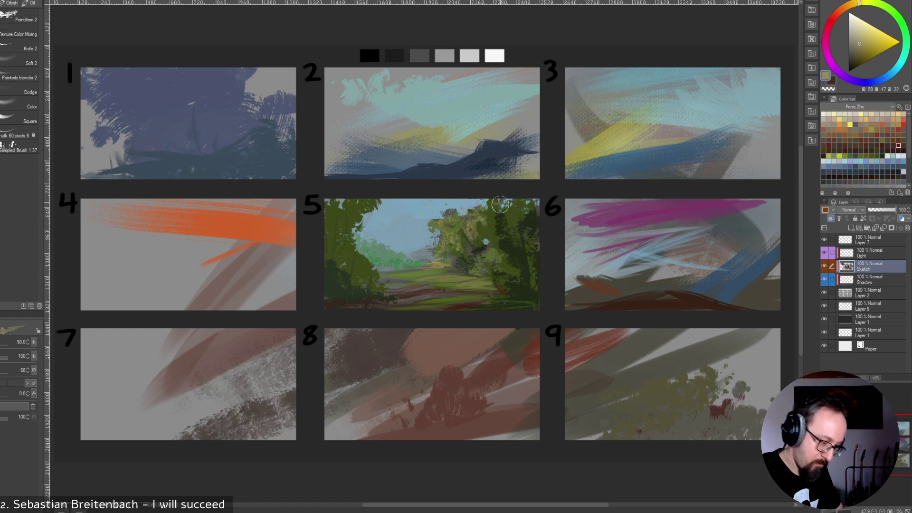
Sample deep green and rework the top of frame 5's right-hand trees with the brush at 125, finishing at 90.
{"action": "key", "text": "bracketright"}
{"action": "key", "text": "bracketright"}
{"action": "left_click", "coordinate": [524, 204], "text": "alt"}
{"action": "left_click_drag", "start_coordinate": [505, 205], "coordinate": [526, 200]}
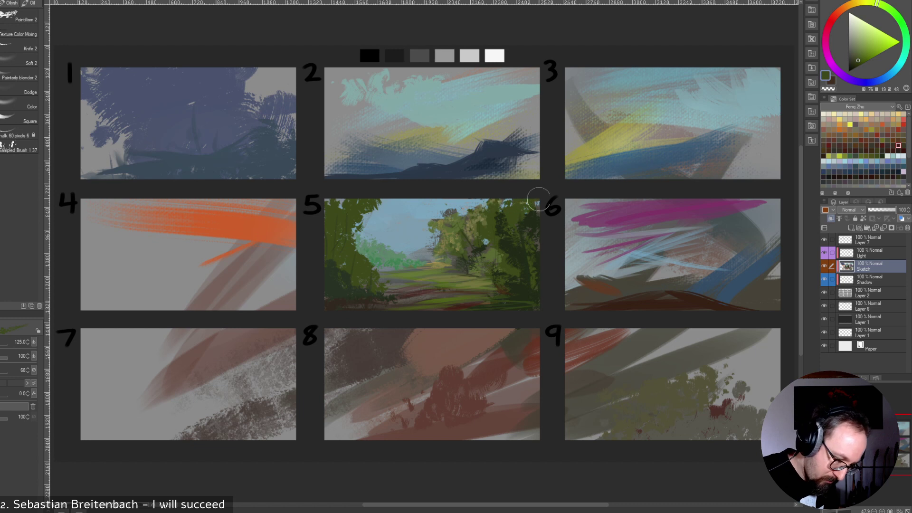
{"action": "key", "text": "bracketleft"}
{"action": "key", "text": "bracketleft"}
{"action": "key", "text": "bracketleft"}
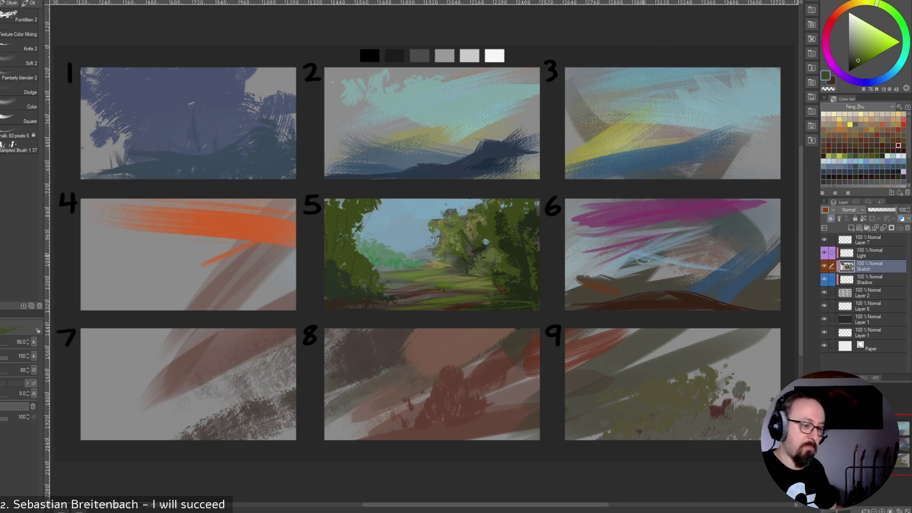
Sample dark green for frame 5's right-hand trees and olive for the foreground near them, using brush sizes 100 and 80.
{"action": "left_click", "coordinate": [515, 233], "text": "alt"}
{"action": "key", "text": "bracketright"}
{"action": "key", "text": "bracketright"}
{"action": "key", "text": "bracketright"}
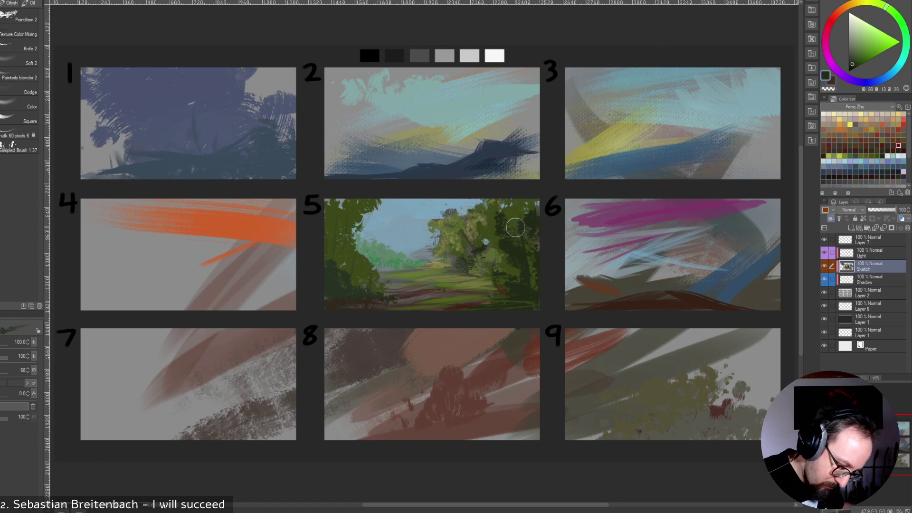
{"action": "left_click", "coordinate": [487, 295], "text": "alt"}
{"action": "key", "text": "bracketleft"}
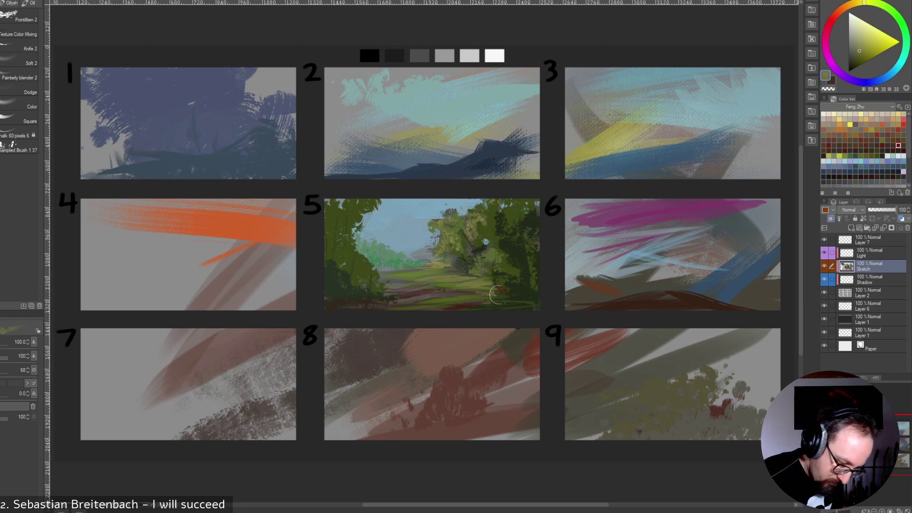
{"action": "key", "text": "bracketleft"}
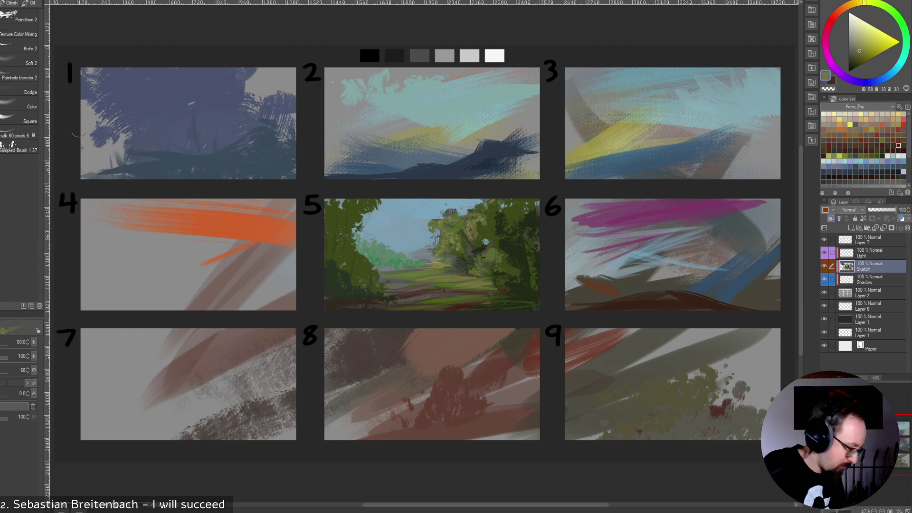
Return to the painting brush, sample dark olive and dark brown tones, and darken frame 5's lower-right foreground at size 40.
{"action": "key", "text": "b"}
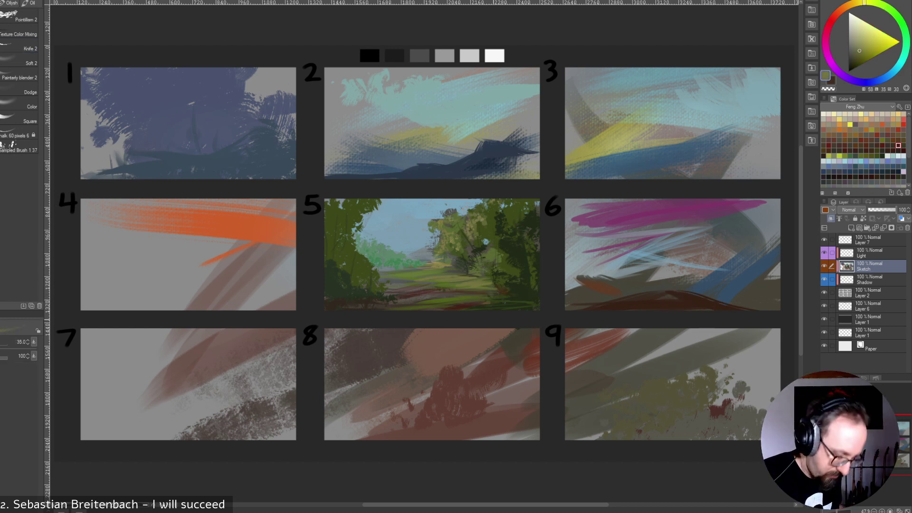
{"action": "left_click", "coordinate": [506, 298], "text": "alt"}
{"action": "key", "text": "bracketright"}
{"action": "left_click_drag", "start_coordinate": [497, 302], "coordinate": [523, 303]}
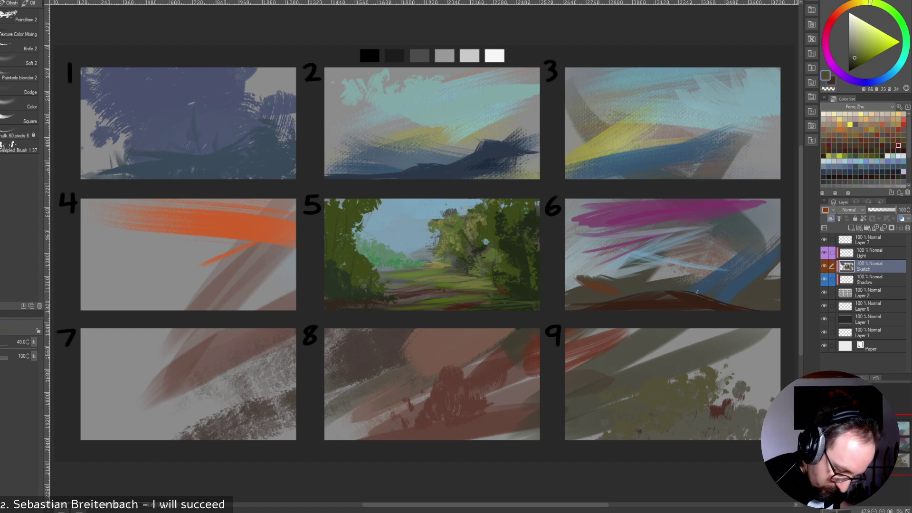
{"action": "left_click", "coordinate": [472, 304], "text": "alt"}
{"action": "key", "text": "bracketright"}
Sample brown from frame 5's foreground and paint a reddish-brown bush beside the left-hand trees at sizes 25 and 17.5.
{"action": "left_click", "coordinate": [414, 310], "text": "alt"}
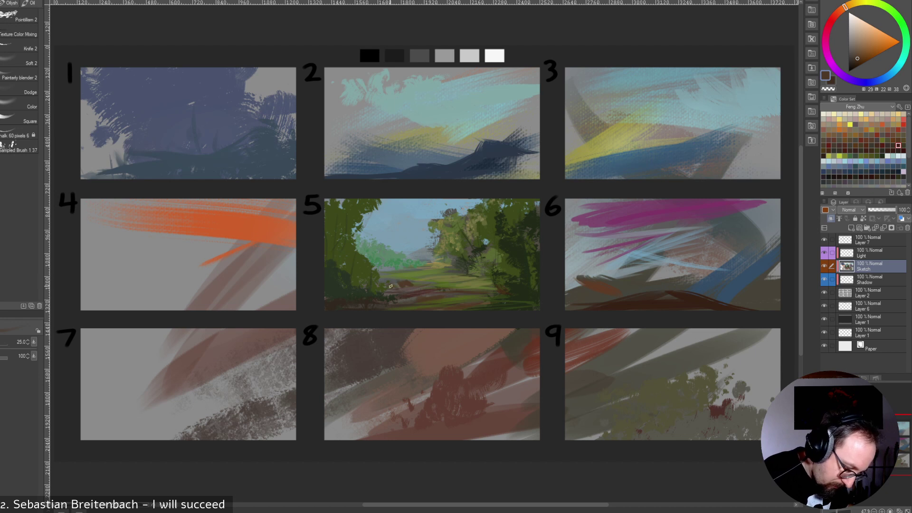
{"action": "mouse_move", "coordinate": [380, 274]}
{"action": "left_mouse_down"}
{"action": "mouse_move", "coordinate": [399, 278]}
{"action": "mouse_move", "coordinate": [379, 272]}
{"action": "mouse_move", "coordinate": [405, 279]}
{"action": "mouse_move", "coordinate": [384, 277]}
{"action": "mouse_move", "coordinate": [399, 288]}
{"action": "mouse_move", "coordinate": [421, 275]}
{"action": "mouse_move", "coordinate": [365, 254]}
{"action": "left_mouse_up"}
{"action": "key", "text": "bracketright"}
{"action": "key", "text": "bracketright"}
{"action": "key", "text": "bracketright"}
{"action": "key", "text": "bracketright"}
{"action": "left_click_drag", "start_coordinate": [376, 267], "coordinate": [386, 270]}
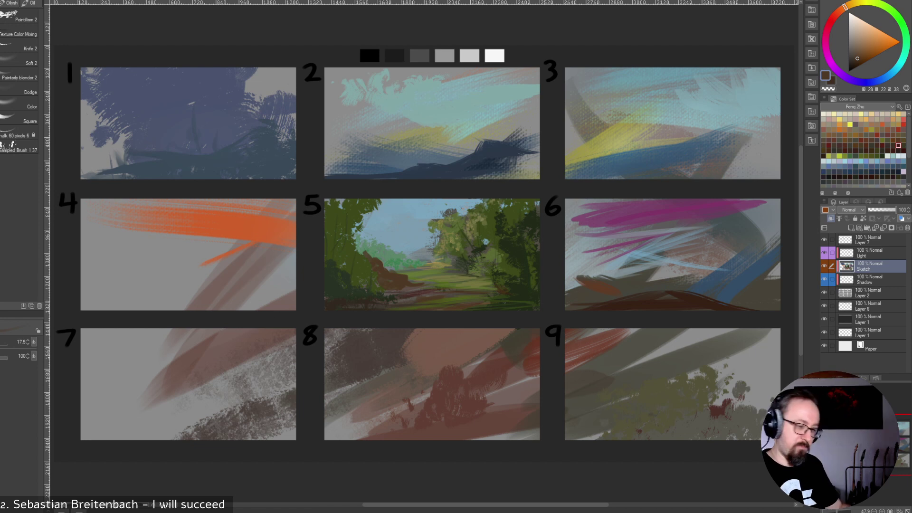
Sample dark green and paint a shadowed grassy bank along frame 5's lower-right foreground with the brush at 25.
{"action": "left_click", "coordinate": [407, 275], "text": "alt"}
{"action": "left_click", "coordinate": [485, 241], "text": "alt"}
{"action": "left_click", "coordinate": [486, 242], "text": "alt"}
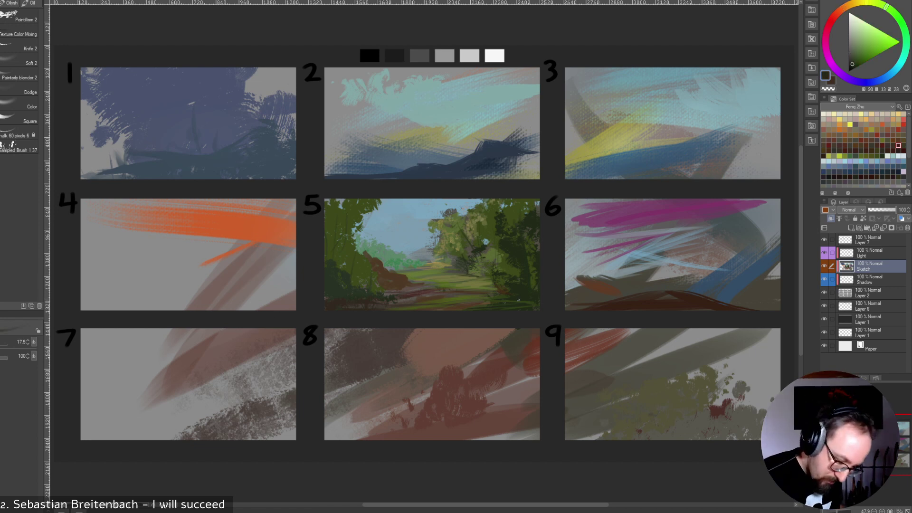
{"action": "key", "text": "bracketright"}
{"action": "key", "text": "bracketright"}
{"action": "key", "text": "bracketright"}
{"action": "key", "text": "bracketright"}
{"action": "key", "text": "bracketright"}
{"action": "mouse_move", "coordinate": [468, 302]}
{"action": "left_mouse_down"}
{"action": "mouse_move", "coordinate": [457, 307]}
{"action": "mouse_move", "coordinate": [486, 306]}
{"action": "mouse_move", "coordinate": [432, 305]}
{"action": "mouse_move", "coordinate": [443, 310]}
{"action": "left_mouse_up"}
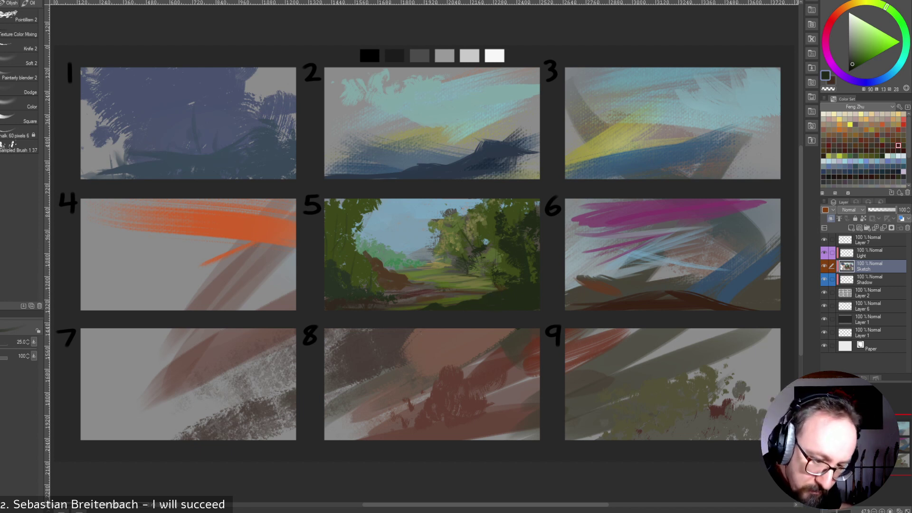
Extend the dark green bank toward frame 5's right edge, using brush sizes 30 and 45.
{"action": "key", "text": "bracketright"}
{"action": "key", "text": "bracketright"}
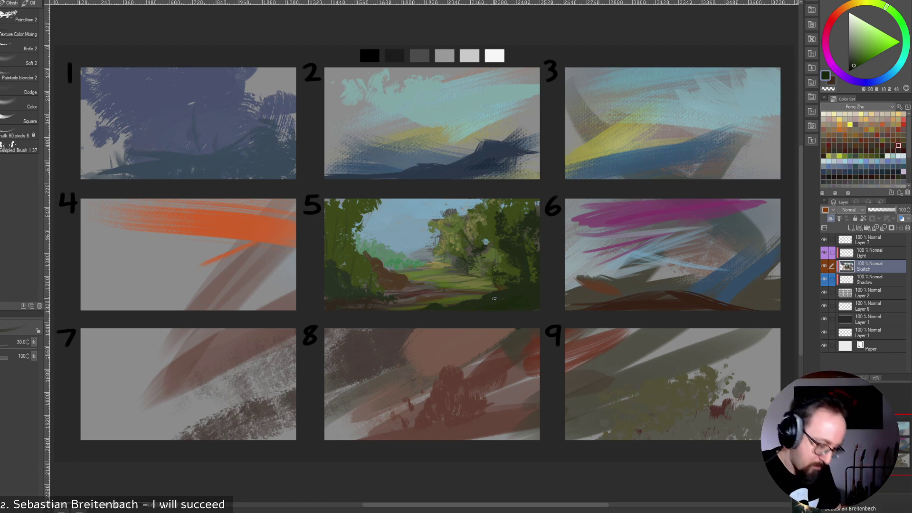
{"action": "key", "text": "bracketright"}
{"action": "key", "text": "bracketright"}
{"action": "key", "text": "bracketright"}
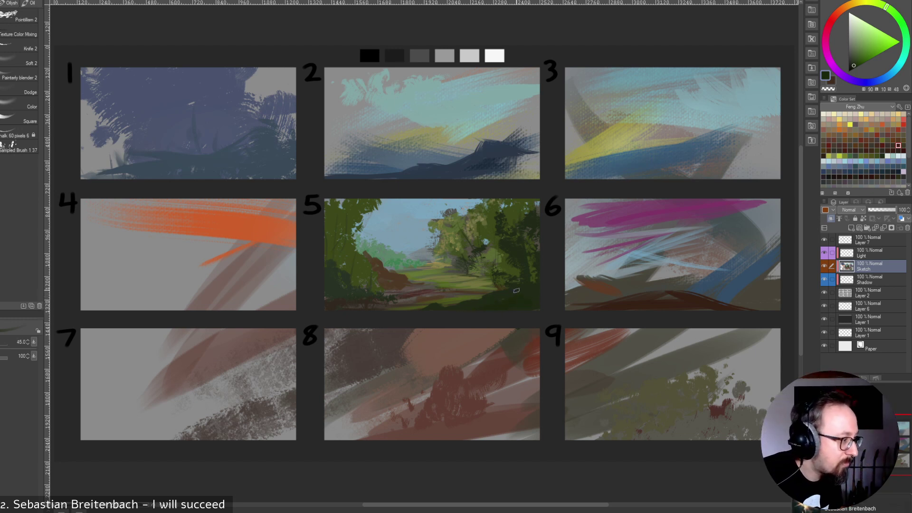
Sample blue, switch to the Color brush, and tint frame 5's distant trees and sky at sizes 200 to 300.
{"action": "left_click", "coordinate": [508, 220], "text": "alt"}
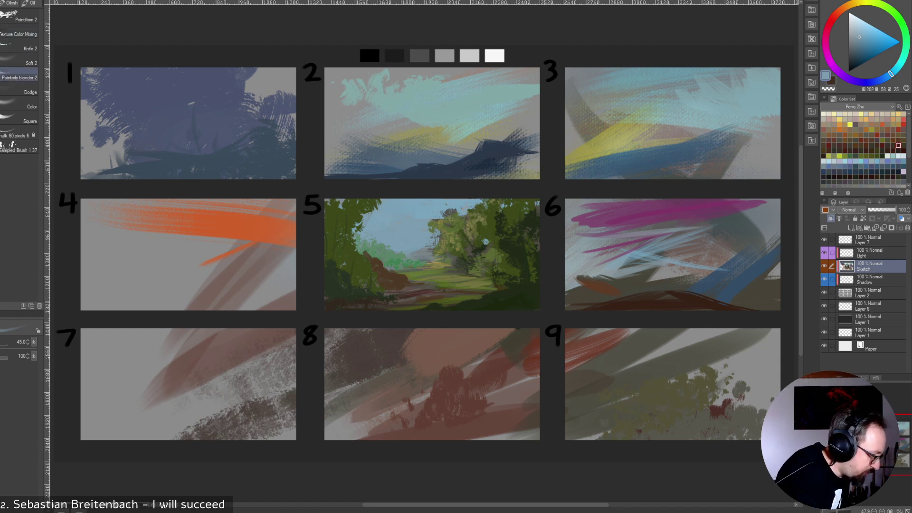
{"action": "left_click", "coordinate": [21, 104]}
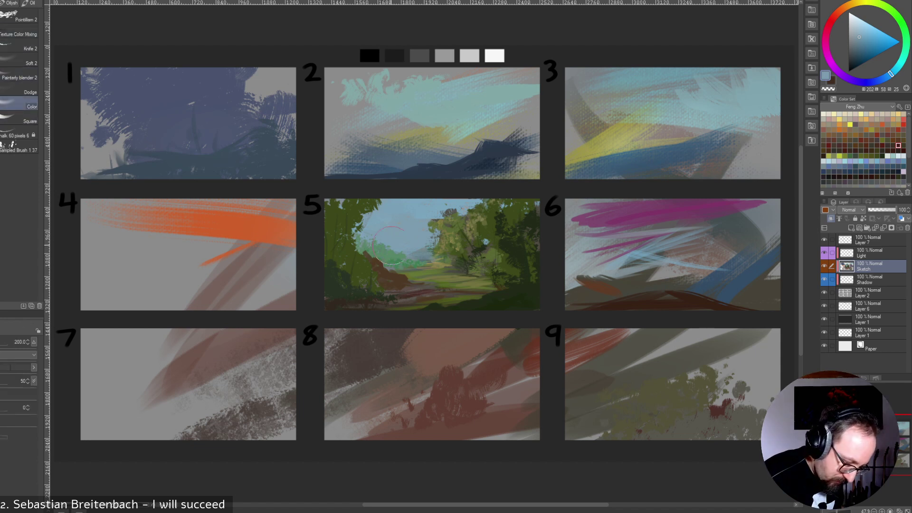
{"action": "key", "text": "bracketright"}
{"action": "key", "text": "bracketright"}
{"action": "key", "text": "bracketright"}
{"action": "key", "text": "bracketright"}
{"action": "key", "text": "bracketright"}
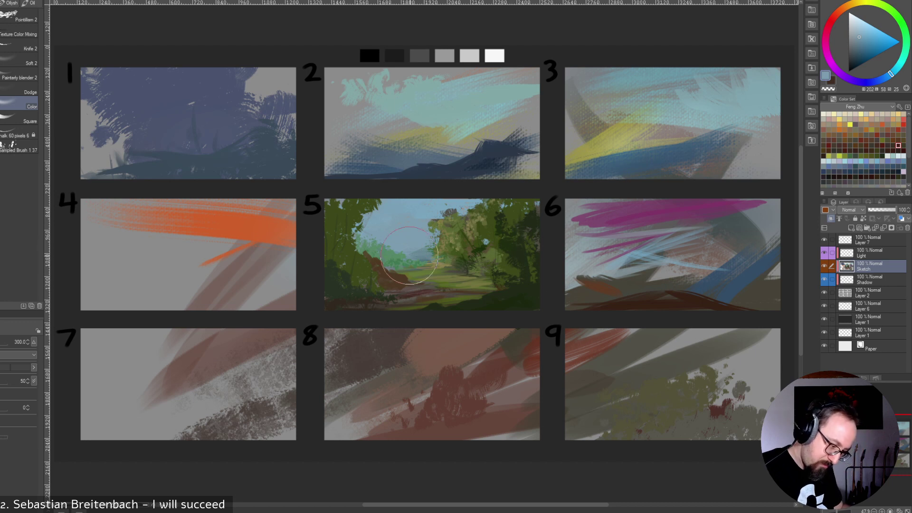
Reduce the Color brush to 70 and shift the colours of frame 5's central and right-hand trees.
{"action": "key", "text": "bracketleft"}
{"action": "key", "text": "bracketleft"}
{"action": "key", "text": "bracketleft"}
{"action": "key", "text": "bracketleft"}
{"action": "key", "text": "bracketleft"}
{"action": "key", "text": "bracketleft"}
{"action": "key", "text": "bracketleft"}
{"action": "key", "text": "bracketleft"}
{"action": "key", "text": "bracketleft"}
{"action": "key", "text": "bracketleft"}
{"action": "key", "text": "bracketleft"}
{"action": "key", "text": "bracketleft"}
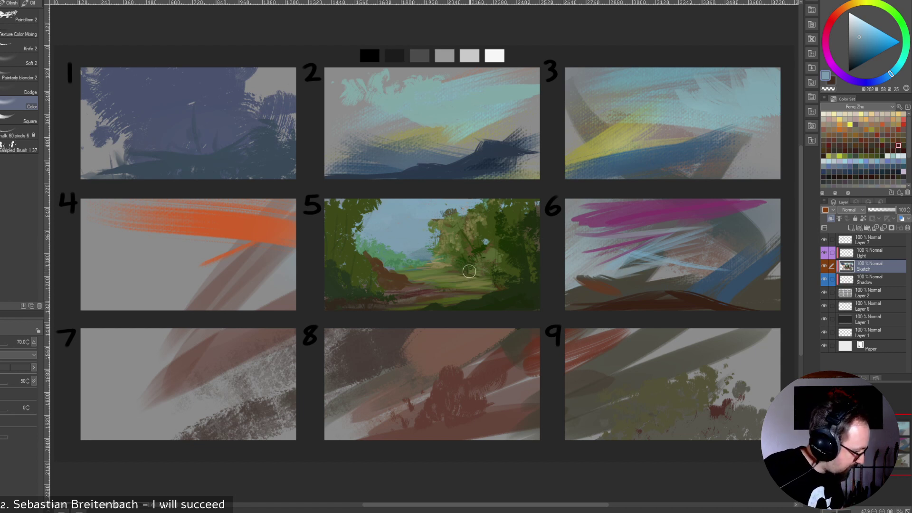
Lighten frame 5's sky, distant trees and sunlit foliage with the Dodge brush, starting at size 100 and finishing at 60.
{"action": "key", "text": "period"}
{"action": "left_click", "coordinate": [19, 89]}
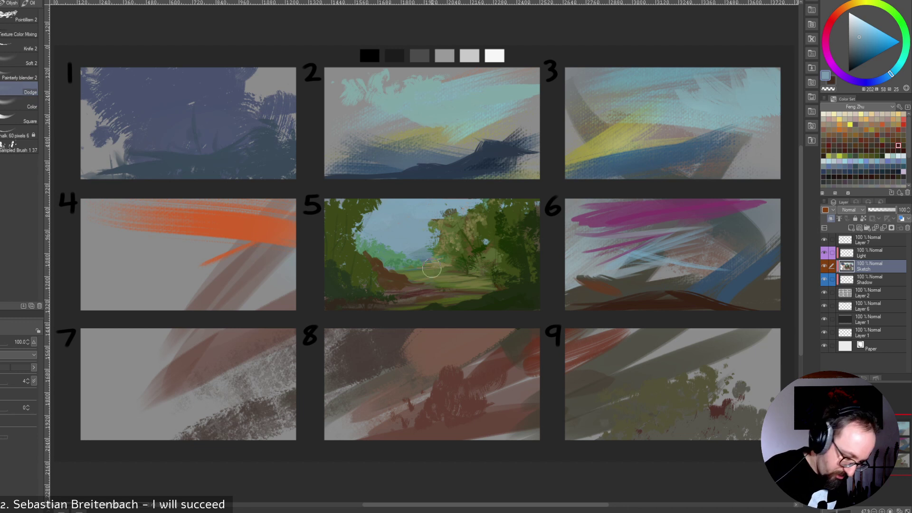
{"action": "key", "text": "bracketright"}
{"action": "key", "text": "bracketright"}
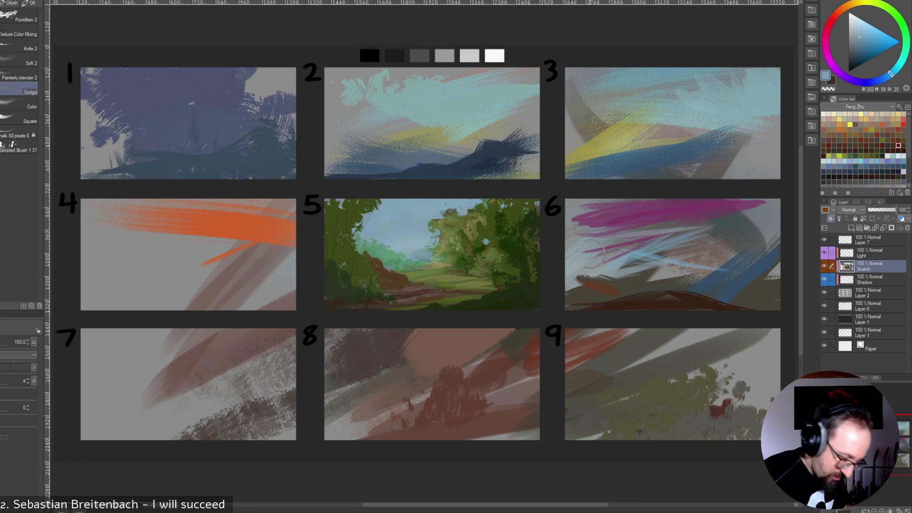
{"action": "key", "text": "bracketright"}
{"action": "key", "text": "bracketright"}
{"action": "key", "text": "bracketright"}
{"action": "key", "text": "bracketleft"}
{"action": "key", "text": "bracketleft"}
{"action": "key", "text": "bracketleft"}
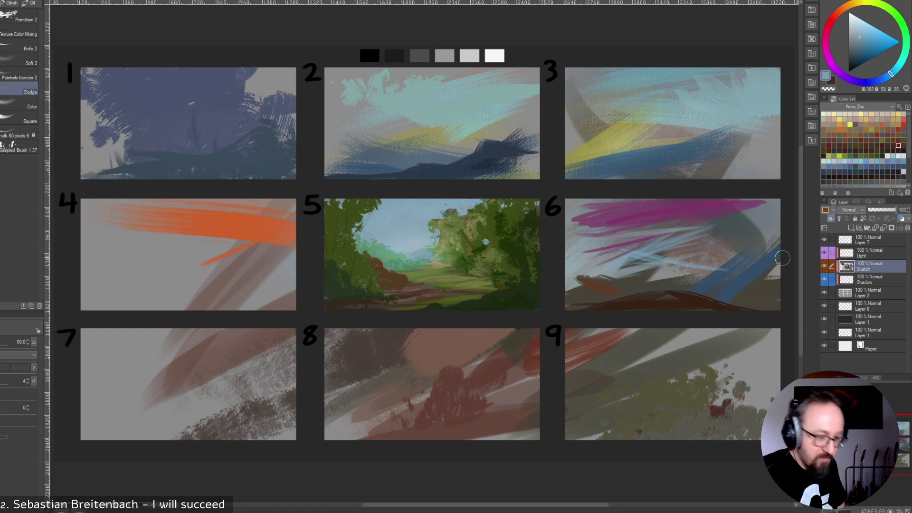
{"action": "key", "text": "bracketleft"}
{"action": "key", "text": "bracketleft"}
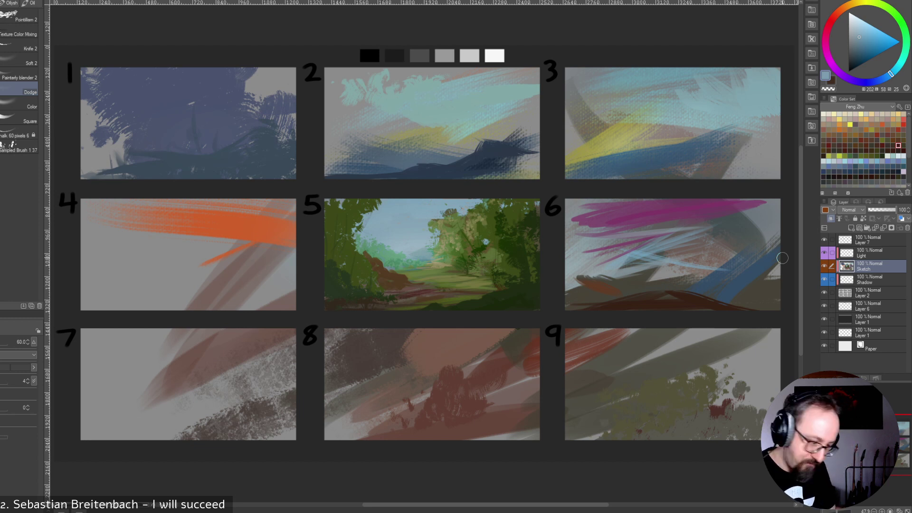
Select the whole of frame 5 and copy it onto its own layer.
{"action": "key", "text": "m"}
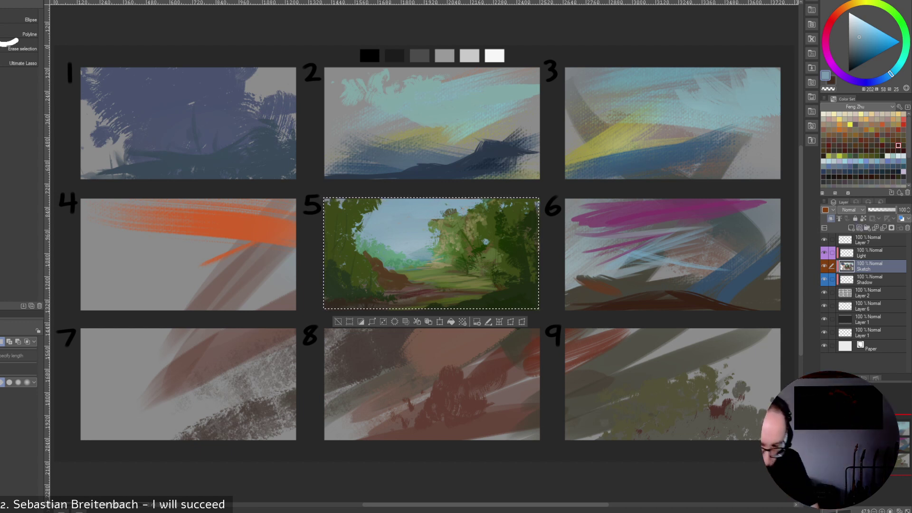
{"action": "key", "text": "ctrl+v"}
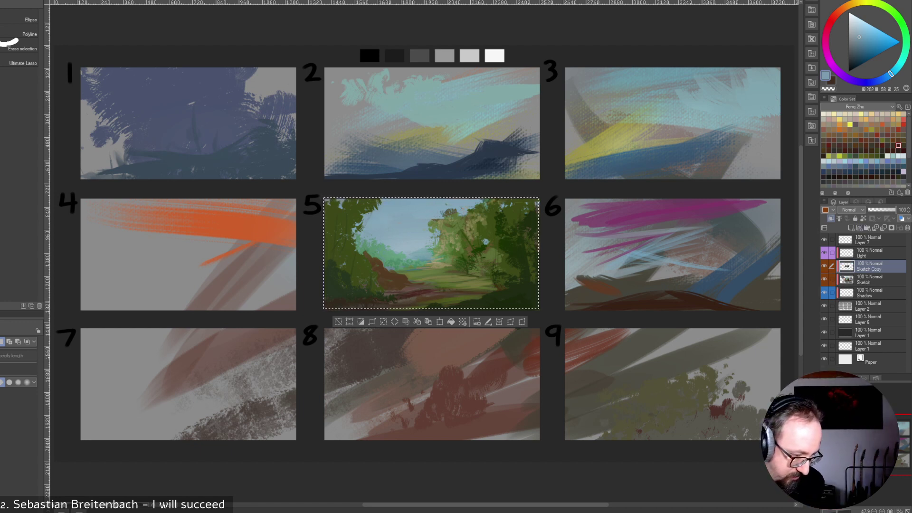
{"action": "left_click", "coordinate": [41, 0]}
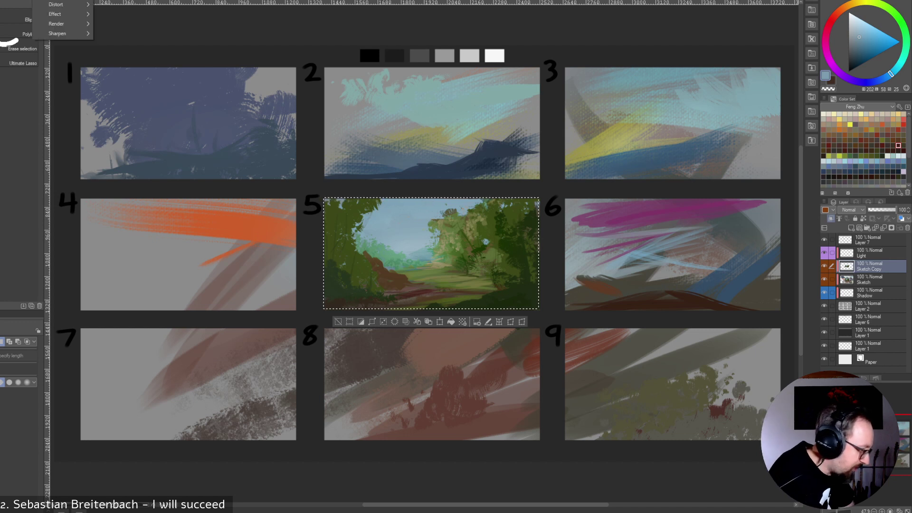
{"action": "mouse_move", "coordinate": [63, 0]}
{"action": "key", "text": "Left"}
{"action": "key", "text": "Down"}
{"action": "key", "text": "Right"}
{"action": "key", "text": "Left"}
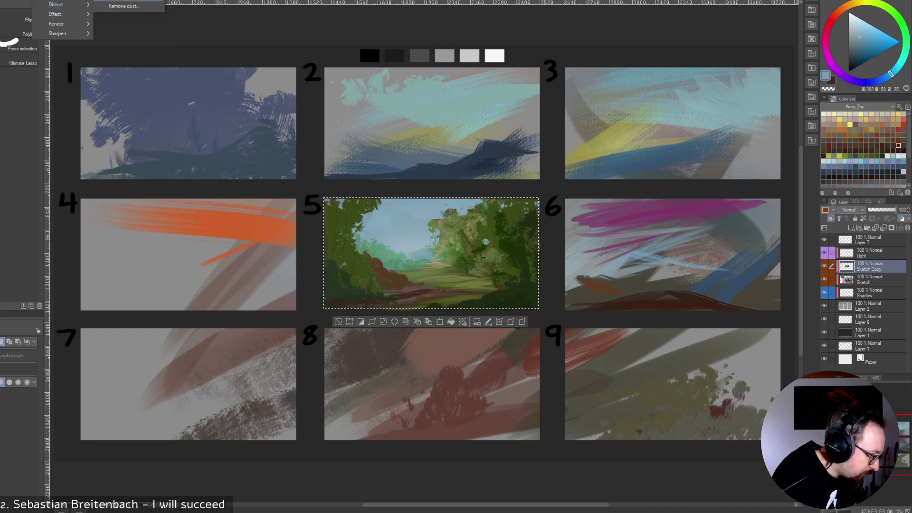
Add a Tone Curve correction layer restricted to frame 5.
{"action": "mouse_move", "coordinate": [0, 0]}
{"action": "key", "text": "Down"}
{"action": "key", "text": "Up"}
{"action": "key", "text": "Right"}
{"action": "key", "text": "Down"}
{"action": "key", "text": "Down"}
{"action": "key", "text": "Up"}
{"action": "key", "text": "Down"}
{"action": "key", "text": "Down"}
{"action": "key", "text": "Down"}
{"action": "key", "text": "Down"}
{"action": "key", "text": "Up"}
{"action": "key", "text": "Down"}
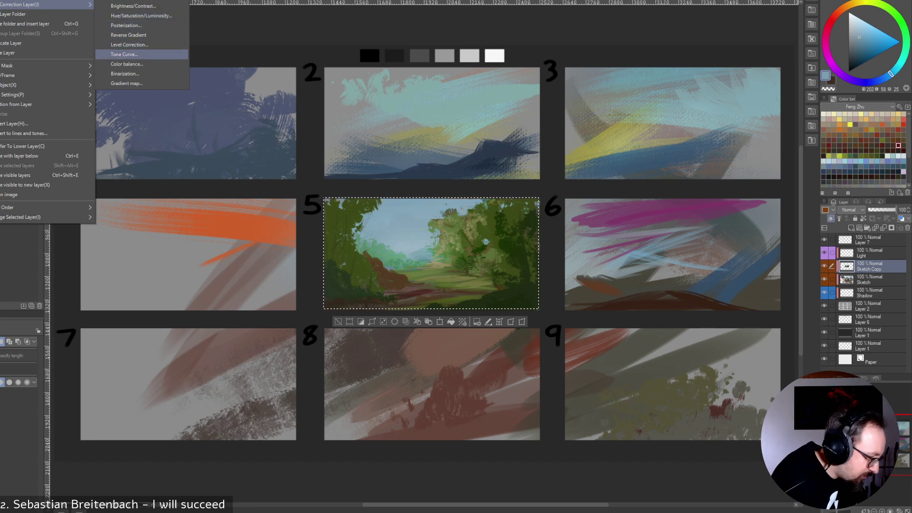
{"action": "key", "text": "Return"}
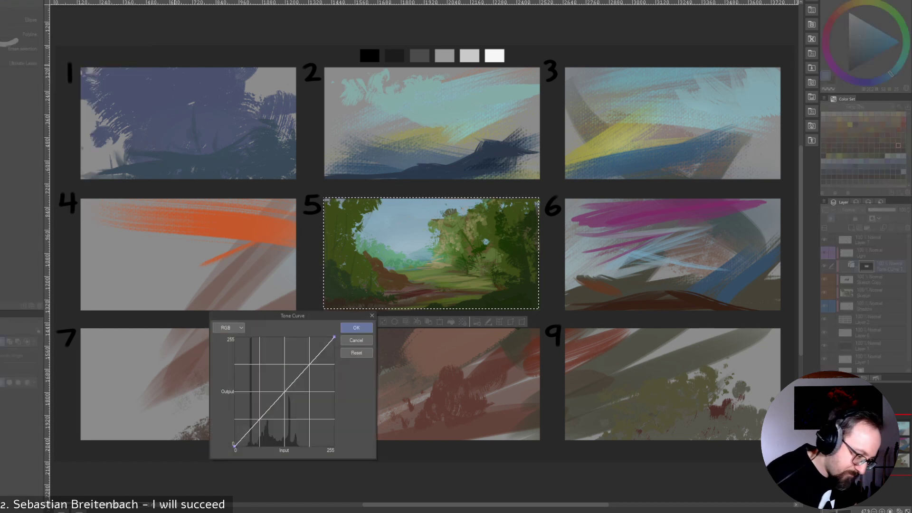
Pull down the RGB tone curve to darken frame 5, and reshape the Red curve with lower shadows and raised midtones.
{"action": "left_click_drag", "start_coordinate": [292, 315], "coordinate": [662, 308]}
{"action": "left_click_drag", "start_coordinate": [681, 355], "coordinate": [683, 370]}
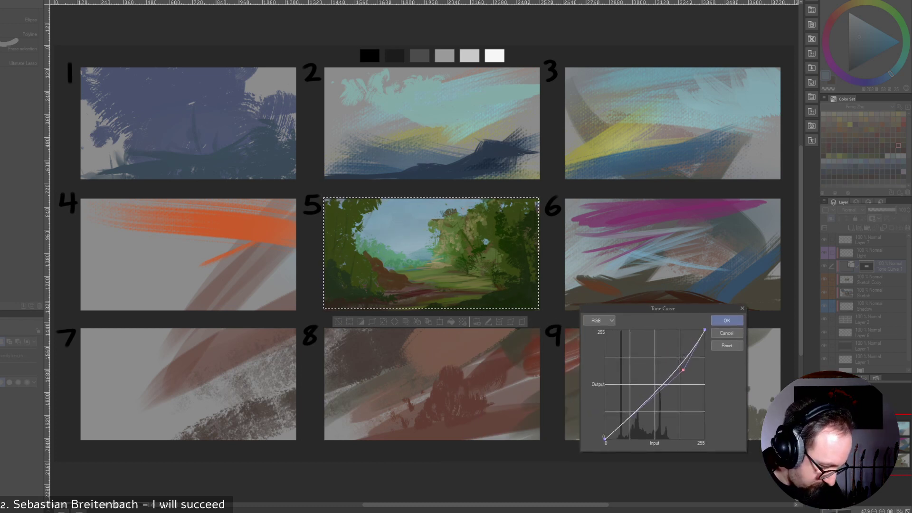
{"action": "mouse_move", "coordinate": [642, 405]}
{"action": "left_mouse_down"}
{"action": "mouse_move", "coordinate": [642, 396]}
{"action": "mouse_move", "coordinate": [649, 404]}
{"action": "left_mouse_up"}
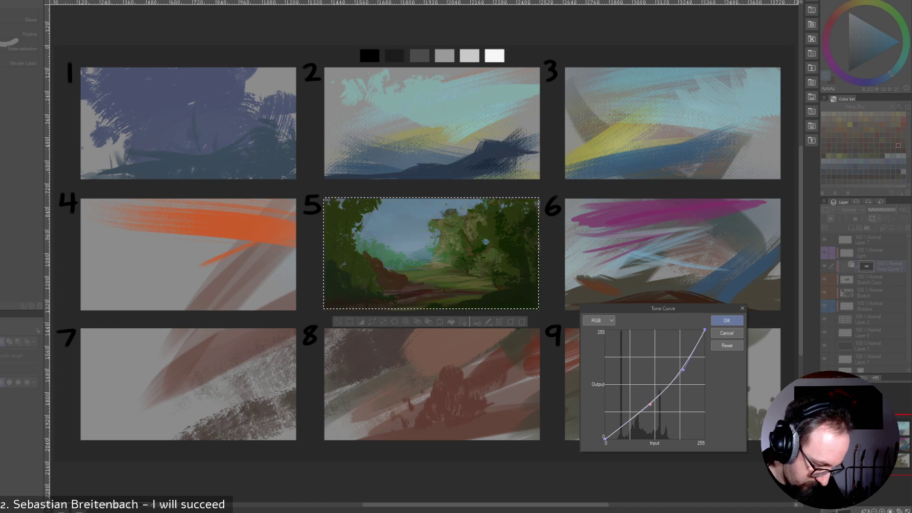
{"action": "mouse_move", "coordinate": [650, 404]}
{"action": "left_mouse_down"}
{"action": "mouse_move", "coordinate": [659, 370]}
{"action": "mouse_move", "coordinate": [687, 357]}
{"action": "mouse_move", "coordinate": [689, 367]}
{"action": "mouse_move", "coordinate": [684, 354]}
{"action": "mouse_move", "coordinate": [641, 409]}
{"action": "left_mouse_up"}
{"action": "left_click", "coordinate": [598, 320]}
{"action": "left_click", "coordinate": [589, 338]}
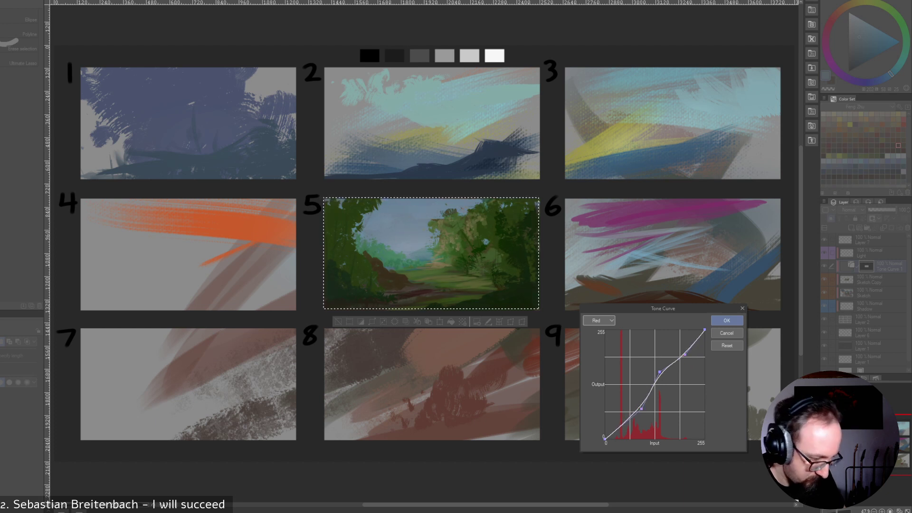
Lower the Green curve's midtones slightly while lifting its highlights, and apply the tone curve to frame 5.
{"action": "left_click", "coordinate": [598, 320]}
{"action": "left_click", "coordinate": [598, 346]}
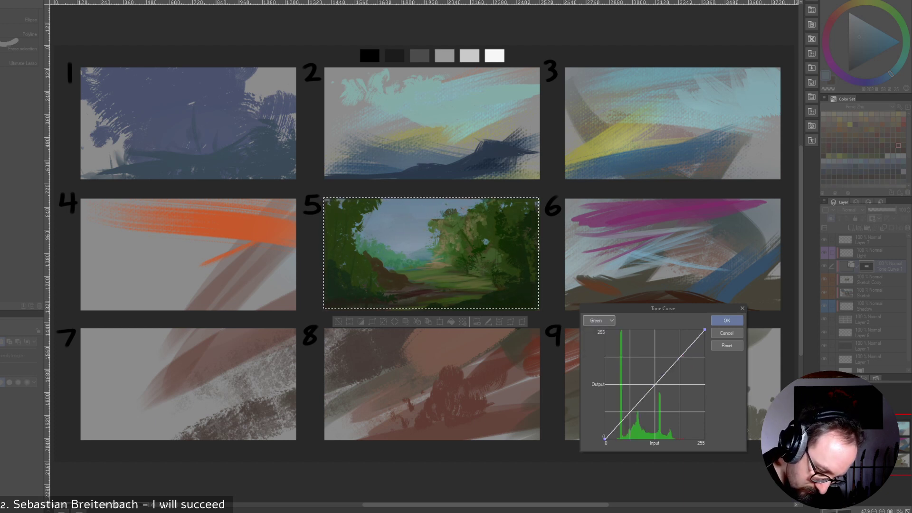
{"action": "left_click_drag", "start_coordinate": [657, 380], "coordinate": [643, 404]}
{"action": "left_click_drag", "start_coordinate": [684, 356], "coordinate": [684, 351]}
{"action": "left_click_drag", "start_coordinate": [644, 403], "coordinate": [640, 401]}
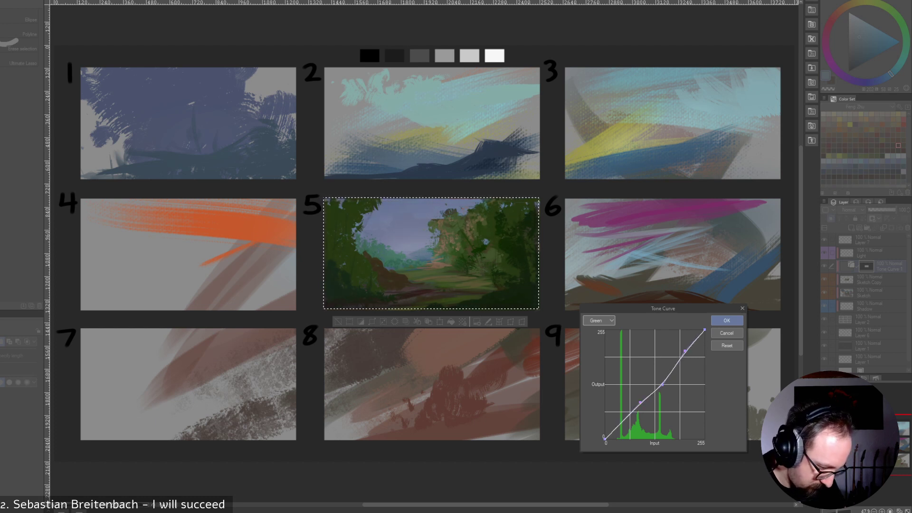
{"action": "left_click", "coordinate": [727, 320]}
Compare frame 5 with and without the tone curve, and reduce the correction layer's opacity to 70%.
{"action": "left_click", "coordinate": [824, 266]}
{"action": "left_click", "coordinate": [824, 266]}
{"action": "left_click", "coordinate": [824, 266]}
{"action": "left_click", "coordinate": [824, 266]}
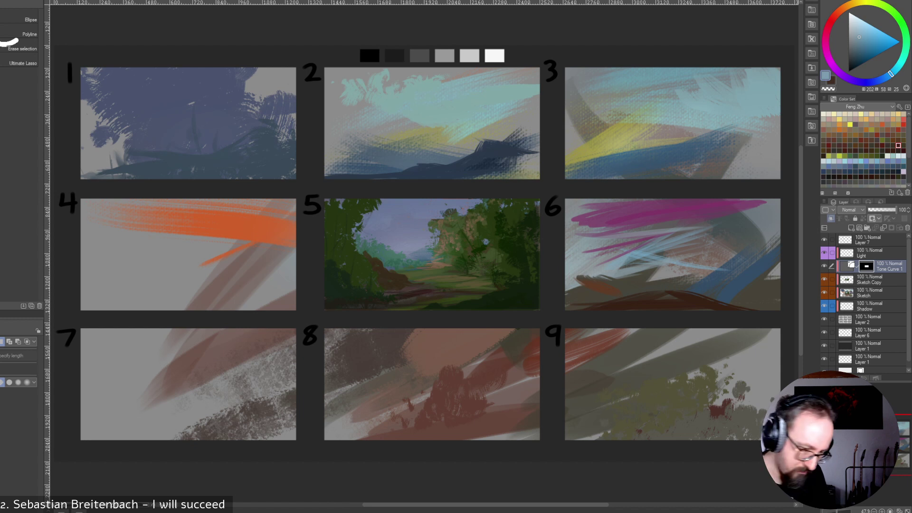
{"action": "left_click_drag", "start_coordinate": [886, 209], "coordinate": [888, 209]}
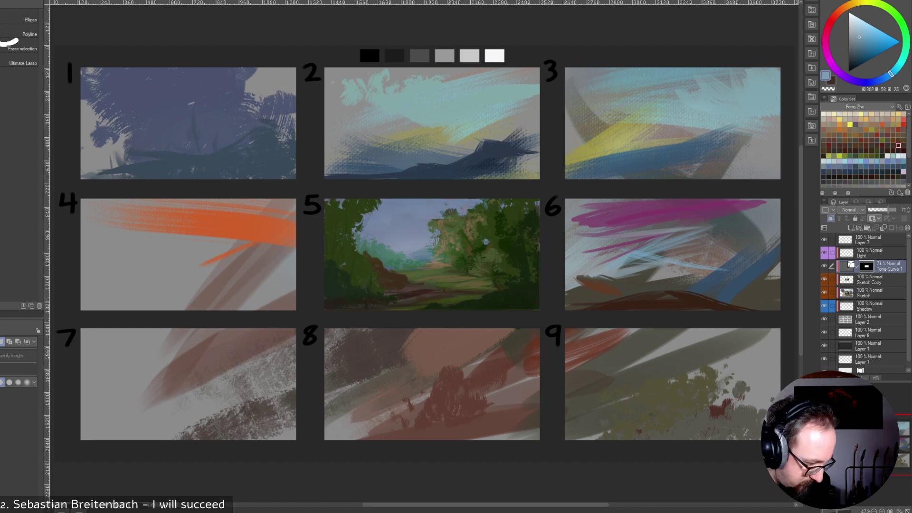
Compare frame 5 again, reduce the tone curve's opacity to about 54%, and merge it into the frame 5 copy layer.
{"action": "left_click", "coordinate": [824, 266]}
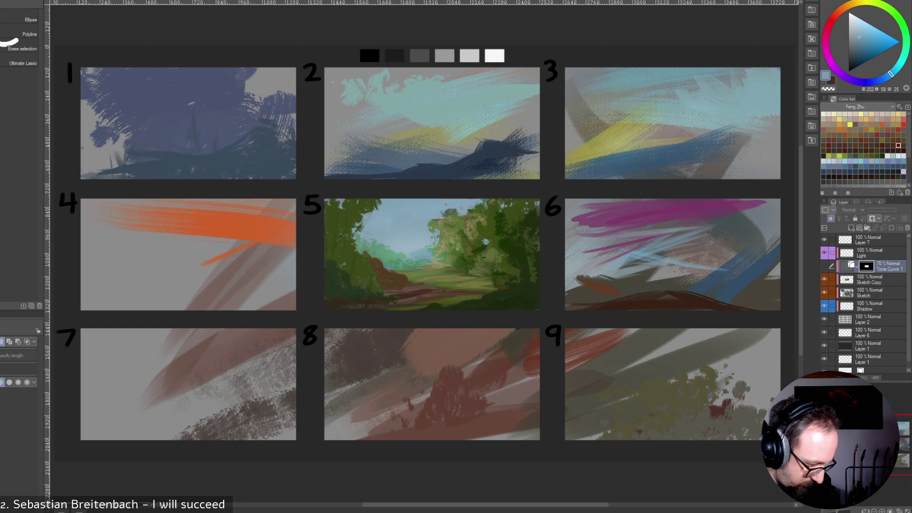
{"action": "left_click", "coordinate": [824, 265]}
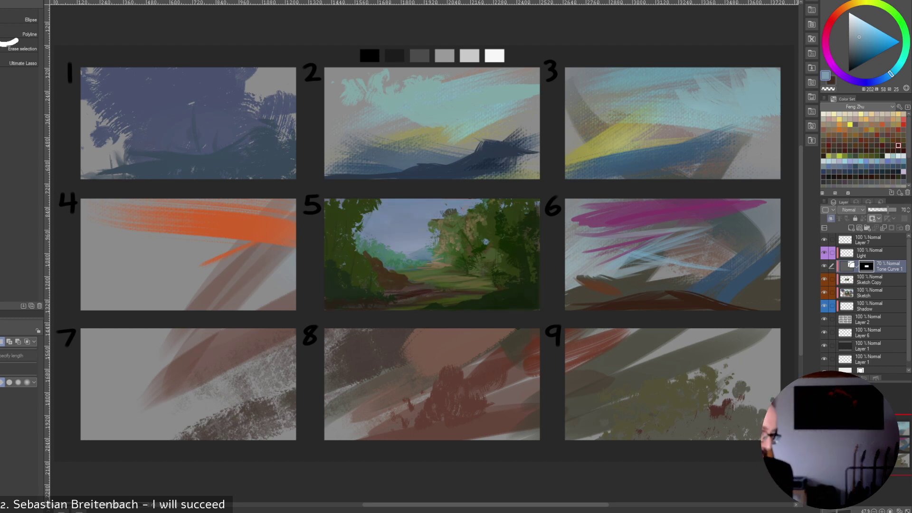
{"action": "left_click_drag", "start_coordinate": [888, 209], "coordinate": [884, 209]}
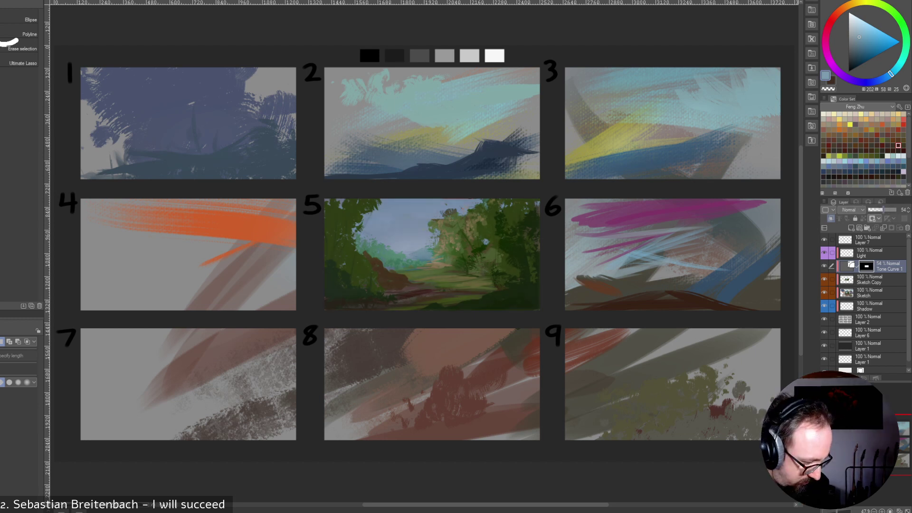
{"action": "left_click", "coordinate": [883, 228]}
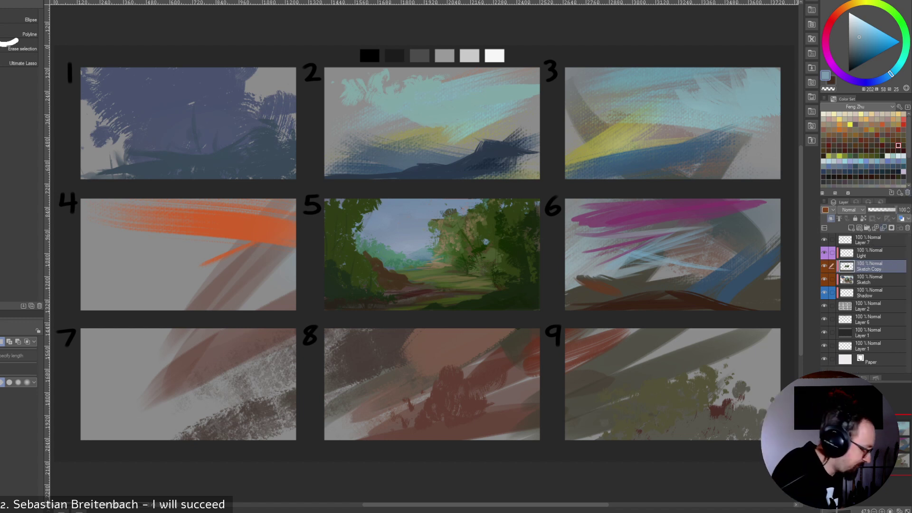
Switch to the Soft 2 brush, sample the sky blue in frame 5, and enlarge the brush for broad soft strokes.
{"action": "key", "text": "j"}
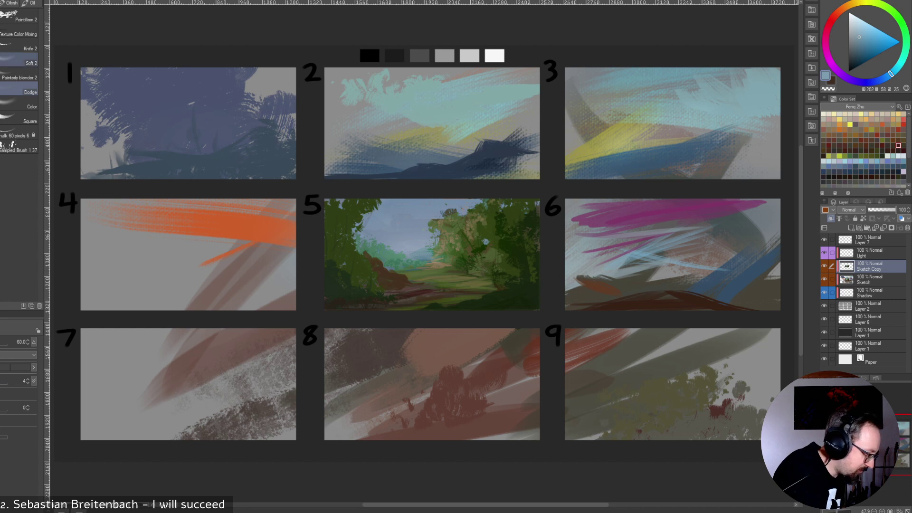
{"action": "left_click", "coordinate": [21, 60]}
{"action": "left_click", "coordinate": [420, 247], "text": "alt"}
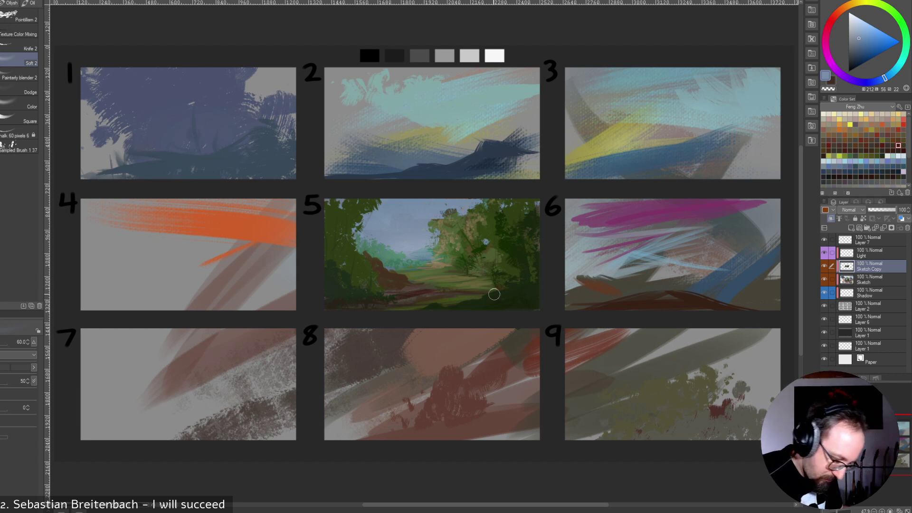
{"action": "key", "text": "bracketright"}
{"action": "key", "text": "bracketright"}
{"action": "key", "text": "bracketright"}
{"action": "key", "text": "bracketright"}
{"action": "key", "text": "bracketright"}
{"action": "key", "text": "bracketright"}
{"action": "key", "text": "bracketright"}
{"action": "key", "text": "bracketright"}
{"action": "key", "text": "bracketright"}
Try a soft sky-blue stroke across the treetops at frame 5's upper edge, and undo it.
{"action": "left_click_drag", "start_coordinate": [458, 213], "coordinate": [490, 211]}
{"action": "key", "text": "bracketleft"}
{"action": "key", "text": "bracketleft"}
{"action": "key", "text": "bracketleft"}
{"action": "key", "text": "bracketleft"}
{"action": "key", "text": "bracketleft"}
{"action": "key", "text": "bracketleft"}
{"action": "key", "text": "ctrl+z"}
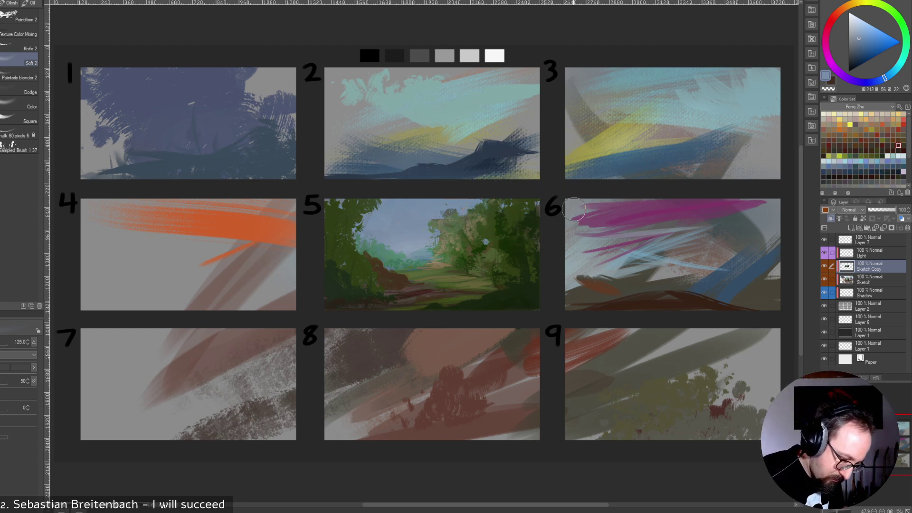
Deepen the upper sky of frame 5 with a more saturated blue in a soft stroke, and reduce the brush size to 45.
{"action": "left_click", "coordinate": [868, 44]}
{"action": "left_click_drag", "start_coordinate": [393, 203], "coordinate": [439, 204]}
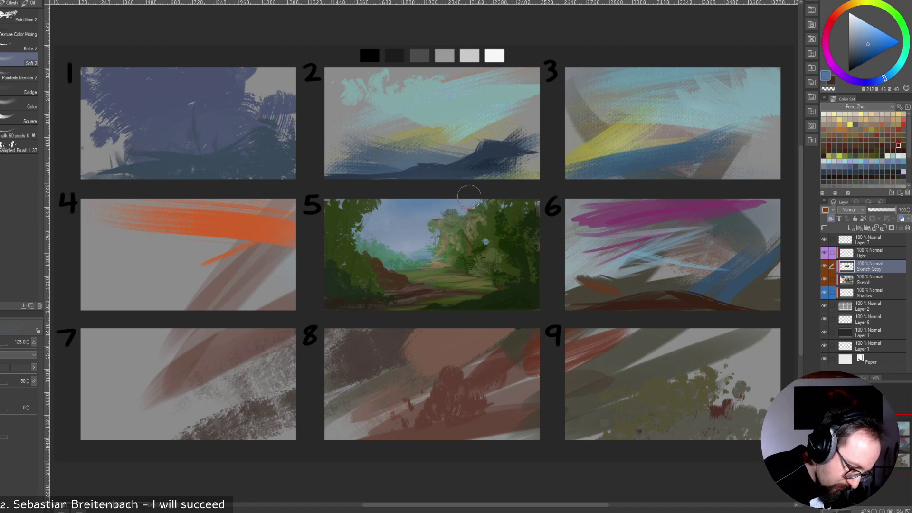
{"action": "key", "text": "bracketleft"}
{"action": "key", "text": "bracketleft"}
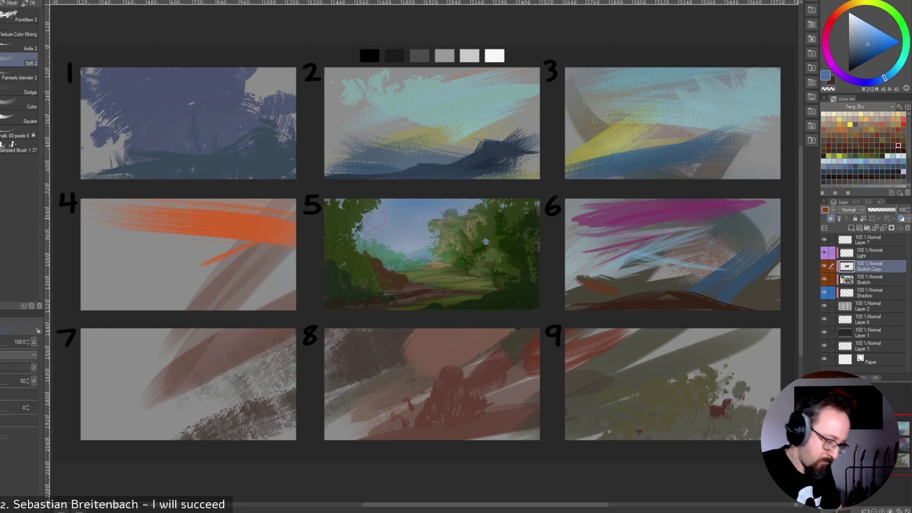
{"action": "key", "text": "bracketleft"}
{"action": "key", "text": "bracketleft"}
{"action": "key", "text": "bracketleft"}
{"action": "key", "text": "bracketleft"}
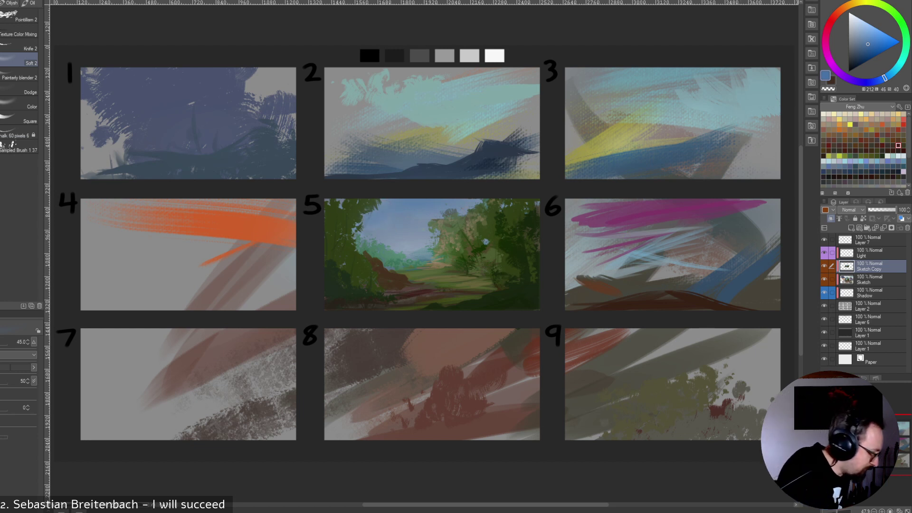
Rework the left trees' foliage in frame 5 using the Knife 2 brush and greens sampled from the dark leaves.
{"action": "left_click", "coordinate": [1, 35]}
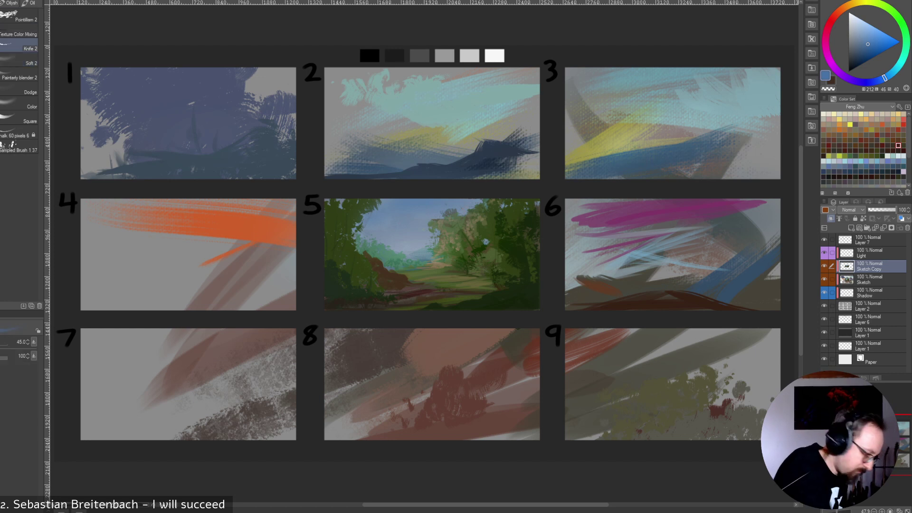
{"action": "left_click", "coordinate": [335, 205], "text": "alt"}
{"action": "key", "text": "bracketleft"}
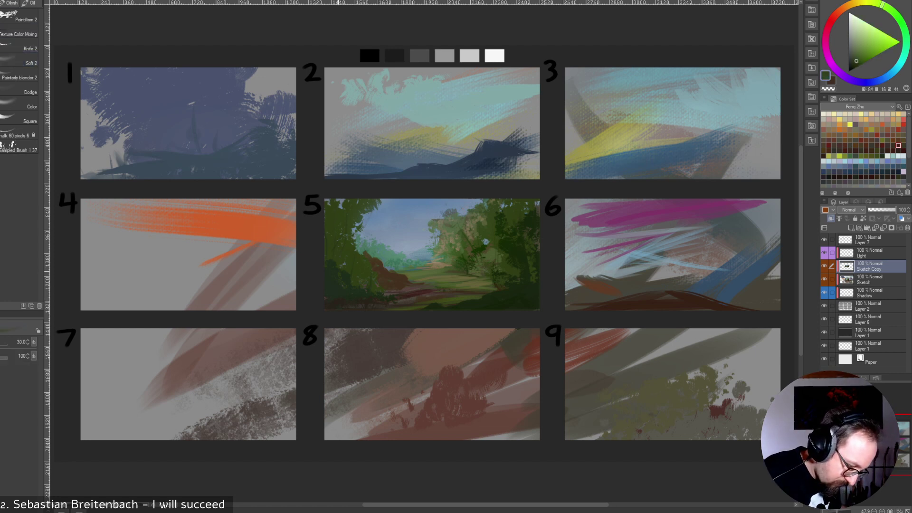
{"action": "left_click", "coordinate": [333, 265], "text": "alt"}
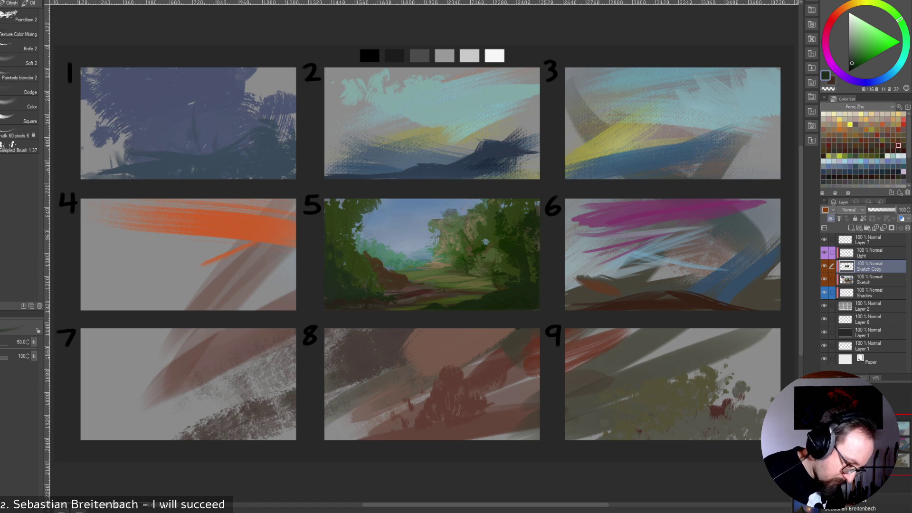
{"action": "left_click", "coordinate": [349, 265], "text": "alt"}
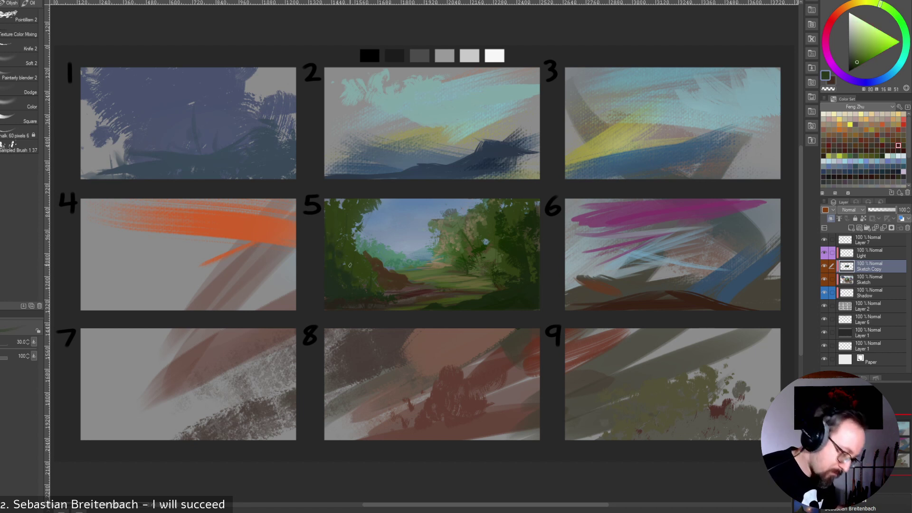
Try a large diagonal sky-blue stroke across the left trees in frame 5, and undo it.
{"action": "left_click", "coordinate": [411, 247], "text": "alt"}
{"action": "key", "text": "]"}
{"action": "key", "text": "]"}
{"action": "key", "text": "]"}
{"action": "key", "text": "]"}
{"action": "key", "text": "]"}
{"action": "key", "text": "]"}
{"action": "left_click_drag", "start_coordinate": [332, 257], "coordinate": [366, 277]}
{"action": "key", "text": "ctrl+z"}
Glaze a faint haze of sampled sky blue over frame 5's trees, using 20% and then 10% brush opacity.
{"action": "left_click", "coordinate": [414, 236], "text": "alt"}
{"action": "right_click", "coordinate": [435, 260]}
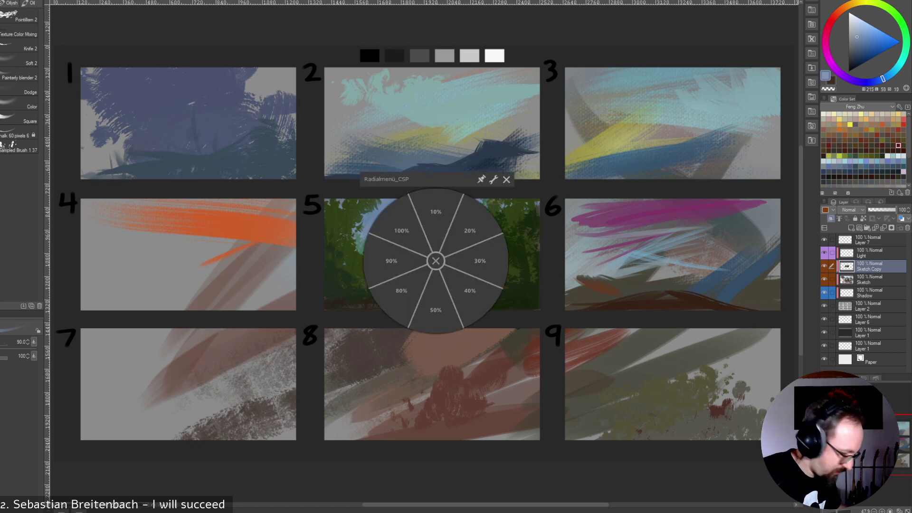
{"action": "left_click", "coordinate": [469, 230]}
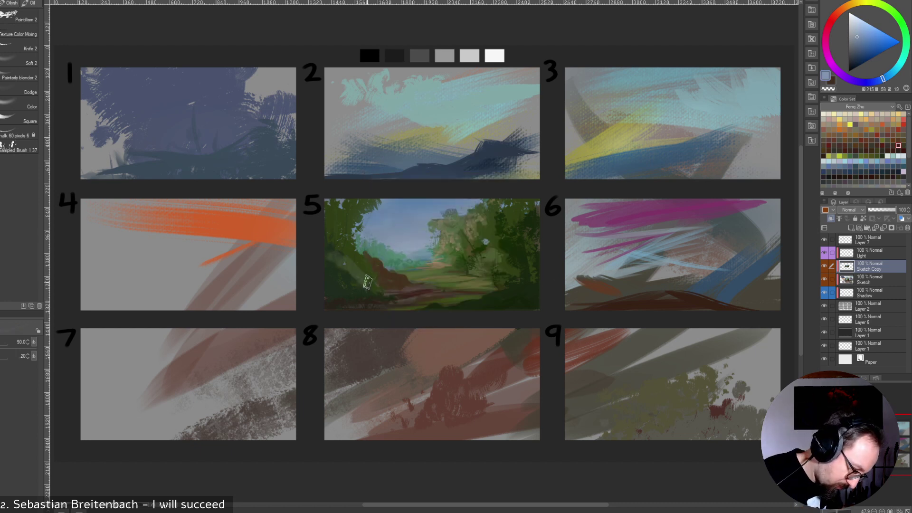
{"action": "middle_click", "coordinate": [494, 232]}
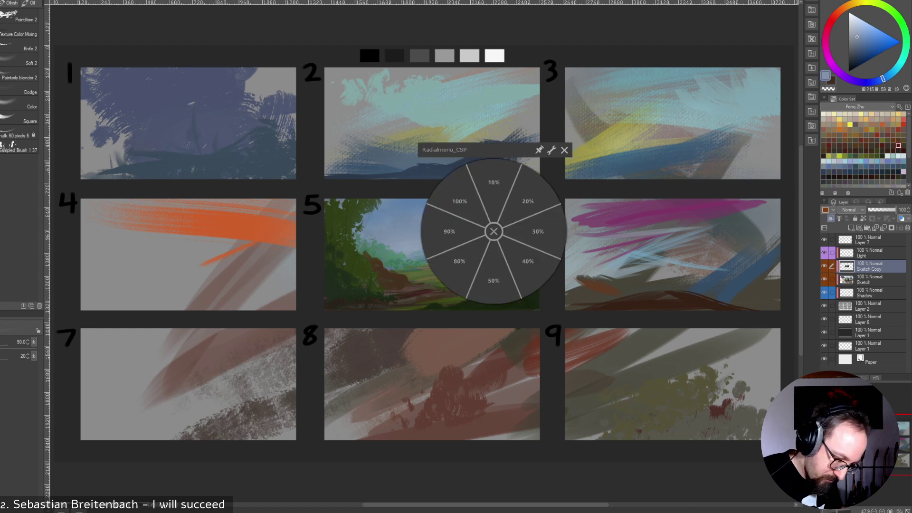
{"action": "left_click", "coordinate": [494, 188]}
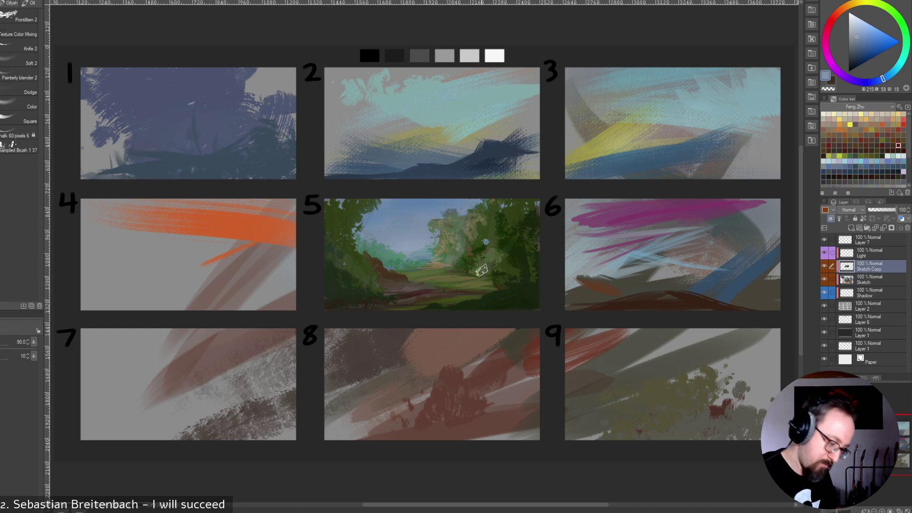
Paint sampled dark green into frame 5's right trees at 100% brush opacity, and add dark red accents to the trunk and foreground.
{"action": "left_click", "coordinate": [506, 246], "text": "alt"}
{"action": "right_click", "coordinate": [598, 256]}
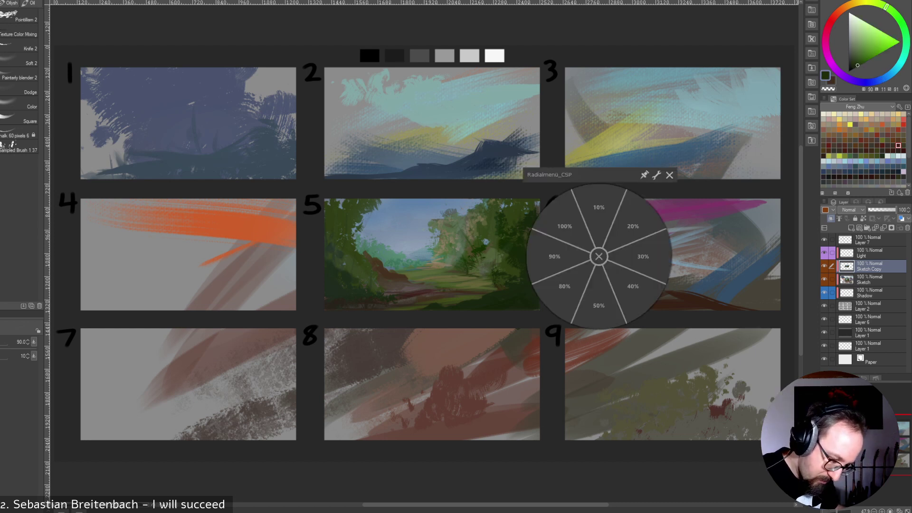
{"action": "left_click", "coordinate": [564, 227]}
{"action": "left_click_drag", "start_coordinate": [494, 262], "coordinate": [486, 270]}
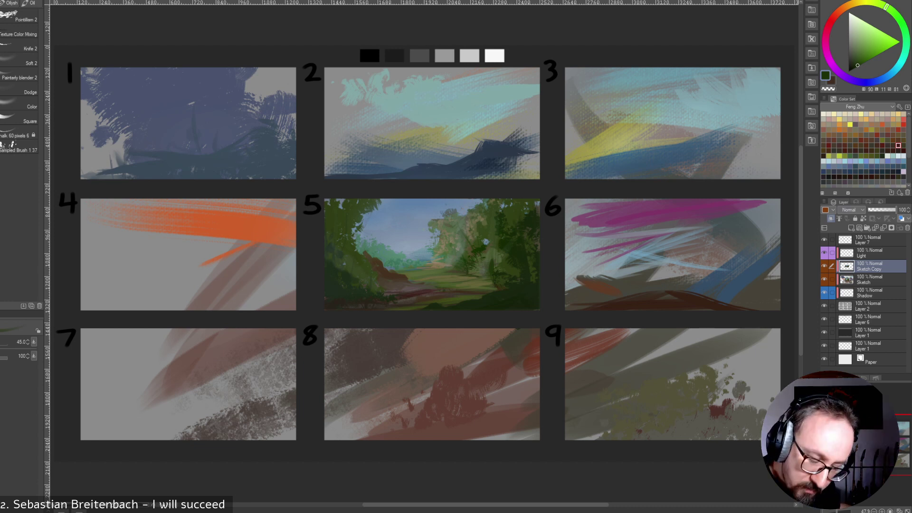
{"action": "left_click", "coordinate": [882, 145]}
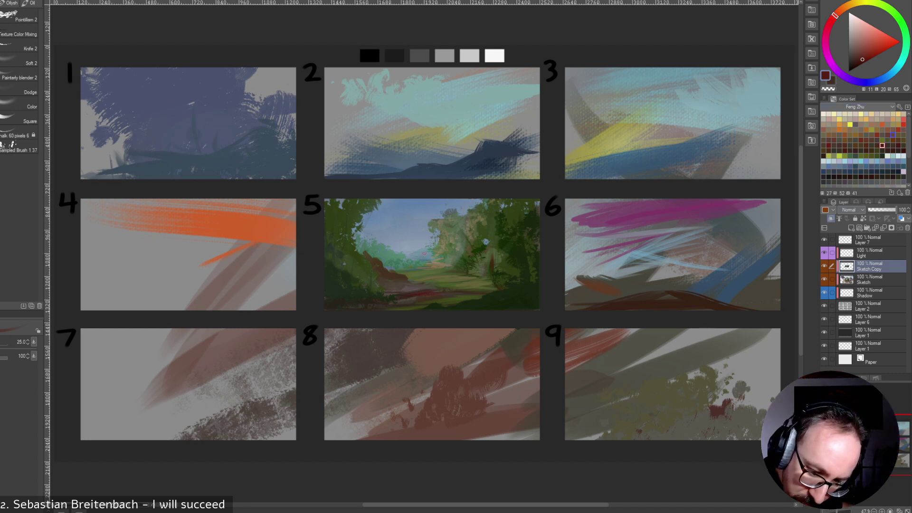
{"action": "left_click", "coordinate": [500, 269], "text": "alt"}
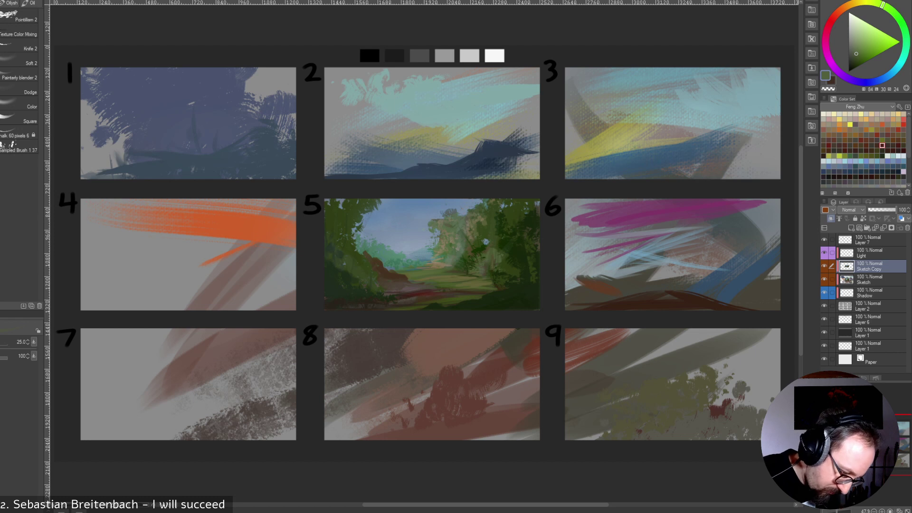
Paint dark blue shadow strokes onto the right-hand trees and the right foreground of frame 5.
{"action": "left_click", "coordinate": [870, 83]}
{"action": "left_click", "coordinate": [864, 56]}
{"action": "key", "text": "bracketright"}
{"action": "key", "text": "bracketright"}
{"action": "key", "text": "bracketright"}
{"action": "key", "text": "bracketright"}
{"action": "left_click_drag", "start_coordinate": [490, 255], "coordinate": [485, 276]}
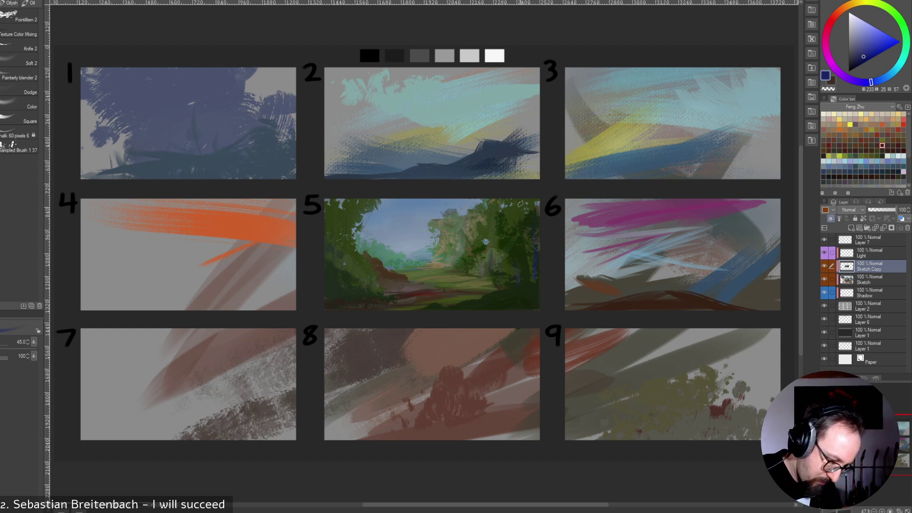
{"action": "key", "text": "bracketright"}
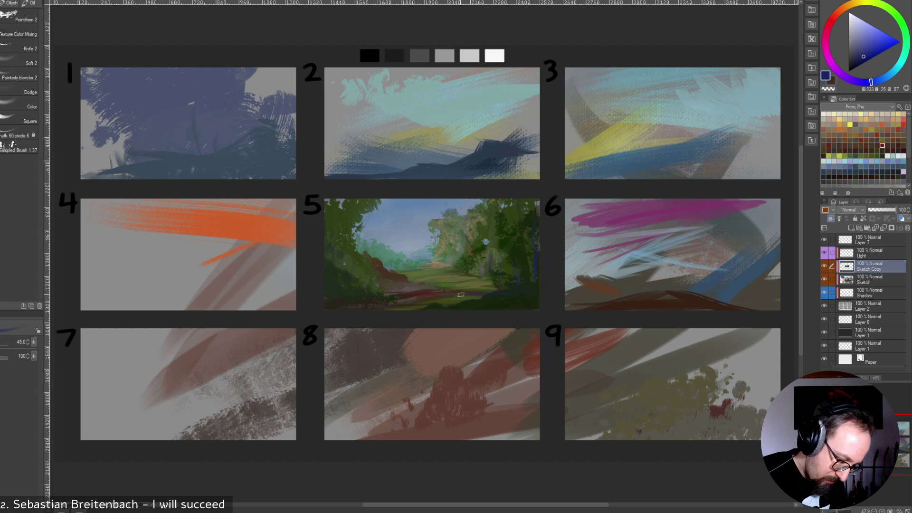
{"action": "key", "text": "bracketright"}
{"action": "key", "text": "bracketright"}
{"action": "key", "text": "bracketright"}
Blend frame 5's right foreground and sunlit tree with strokes of olive and foliage colours sampled from the artwork.
{"action": "left_click", "coordinate": [593, 292], "text": "alt"}
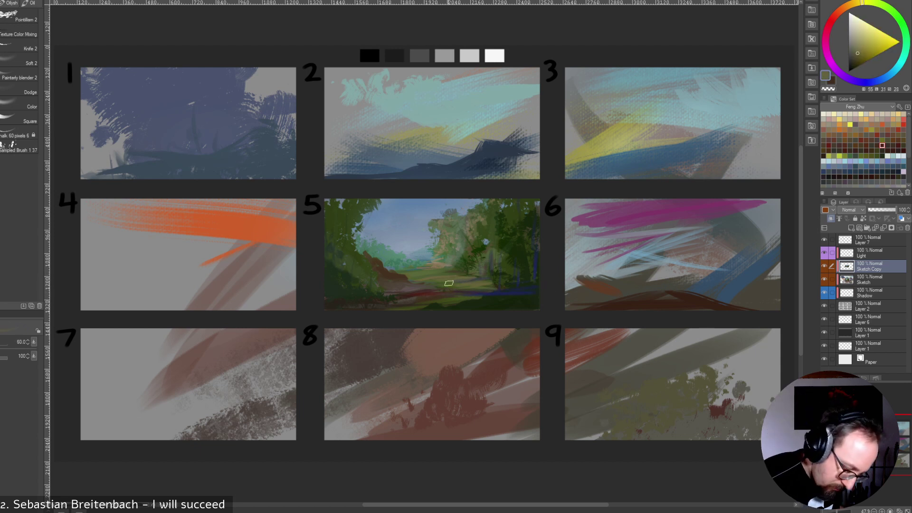
{"action": "left_click", "coordinate": [502, 290], "text": "alt"}
{"action": "left_click", "coordinate": [489, 293], "text": "alt"}
{"action": "left_click", "coordinate": [455, 229], "text": "alt"}
{"action": "left_click", "coordinate": [457, 226], "text": "alt"}
{"action": "key", "text": "bracketleft"}
{"action": "key", "text": "bracketleft"}
Refine the sky just above frame 5's distant tree line with small strokes of sampled blues.
{"action": "left_click", "coordinate": [411, 251], "text": "alt"}
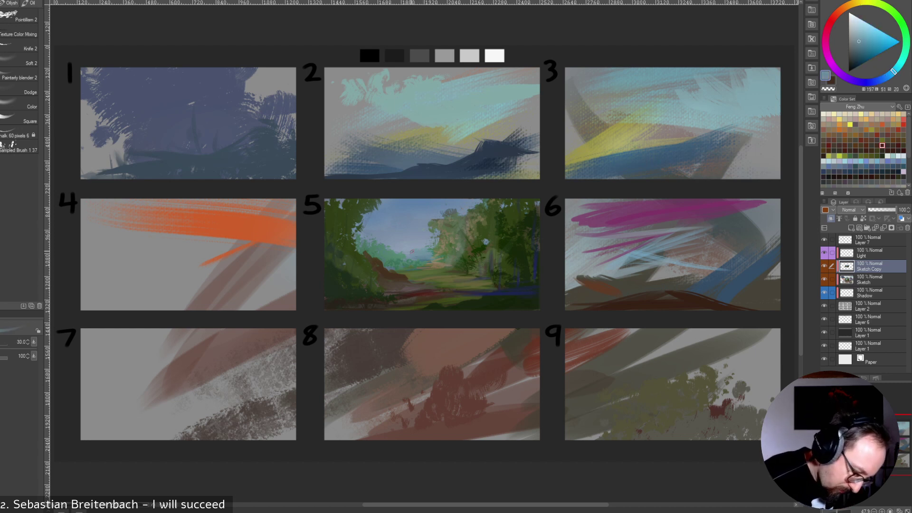
{"action": "left_click", "coordinate": [415, 249], "text": "alt"}
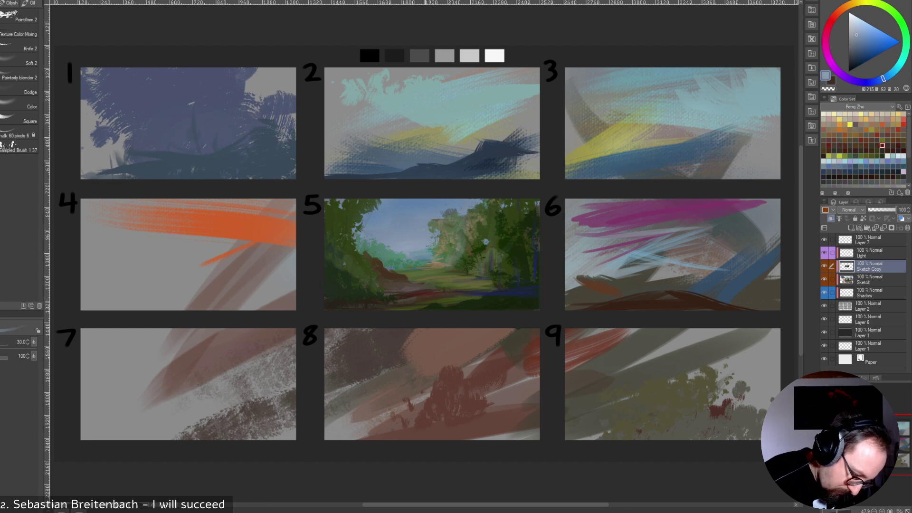
{"action": "left_click", "coordinate": [424, 251], "text": "alt"}
{"action": "left_click", "coordinate": [414, 253], "text": "alt"}
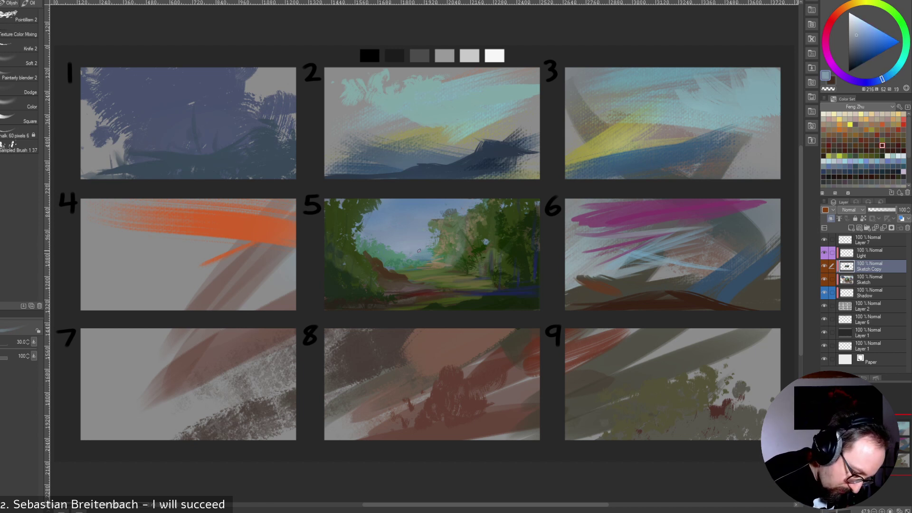
Paint dark green detail along the inner edge of frame 5's left trees, and rework the distant bushes with sampled teal and blue.
{"action": "left_click", "coordinate": [486, 241], "text": "alt"}
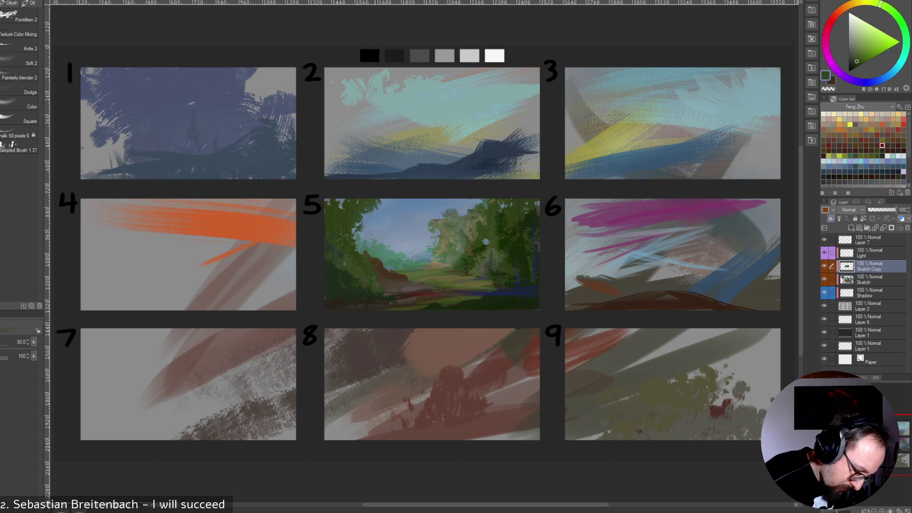
{"action": "left_click_drag", "start_coordinate": [372, 240], "coordinate": [372, 256]}
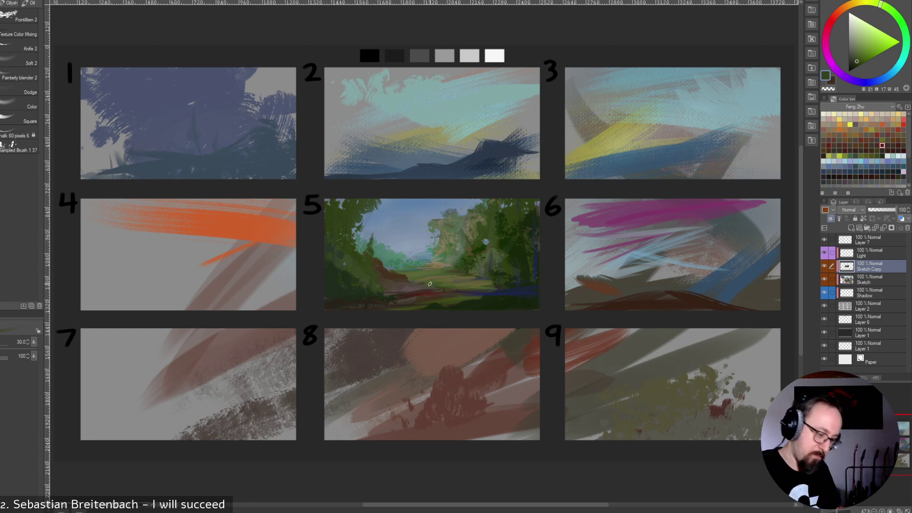
{"action": "left_click", "coordinate": [379, 252], "text": "alt"}
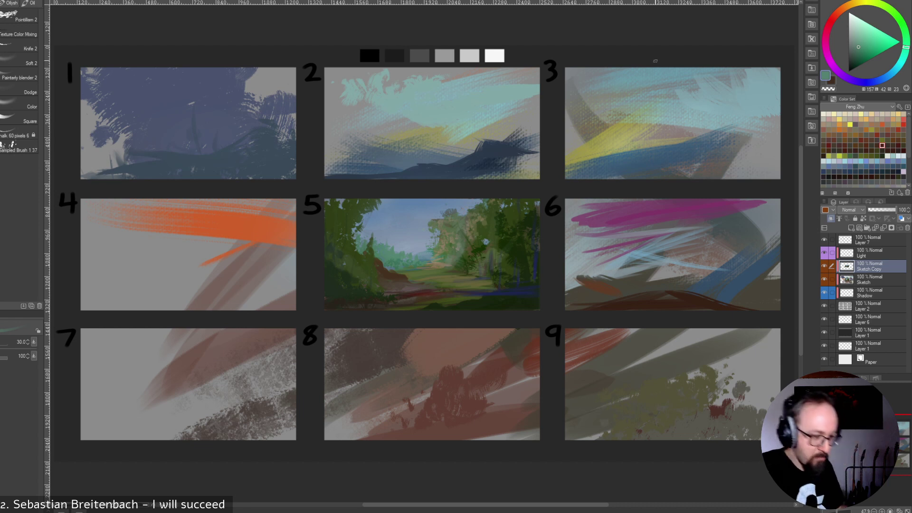
{"action": "left_click", "coordinate": [409, 259], "text": "alt"}
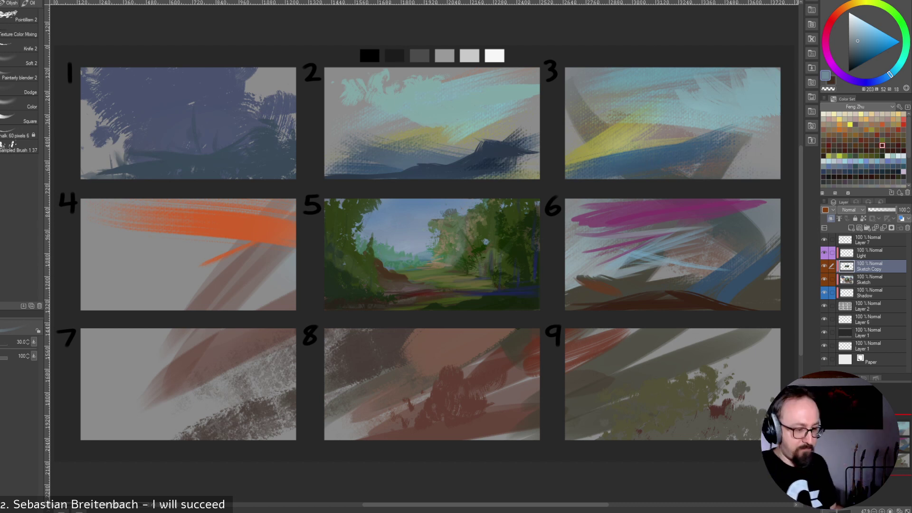
Reshape the sunlit tree's outline against the sky in frame 5 with sampled sky blues and beige foliage tones.
{"action": "left_click", "coordinate": [411, 243], "text": "alt"}
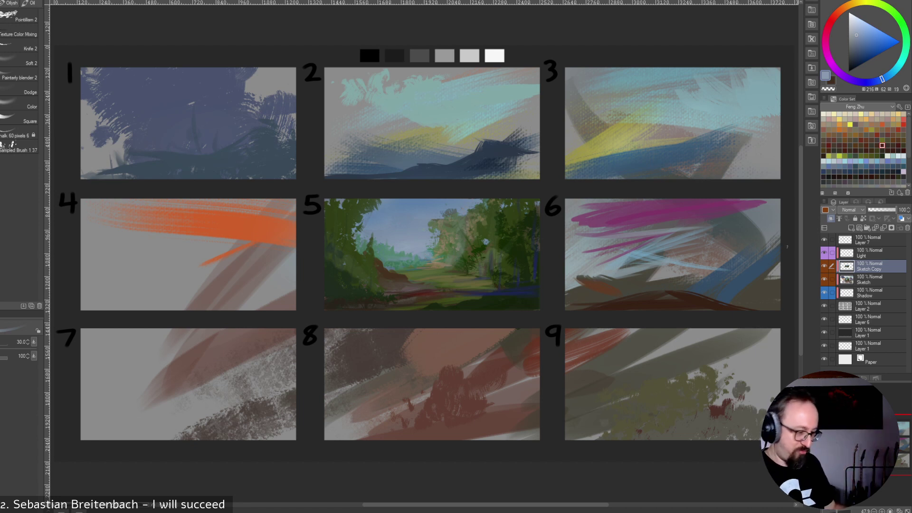
{"action": "left_click", "coordinate": [448, 214], "text": "alt"}
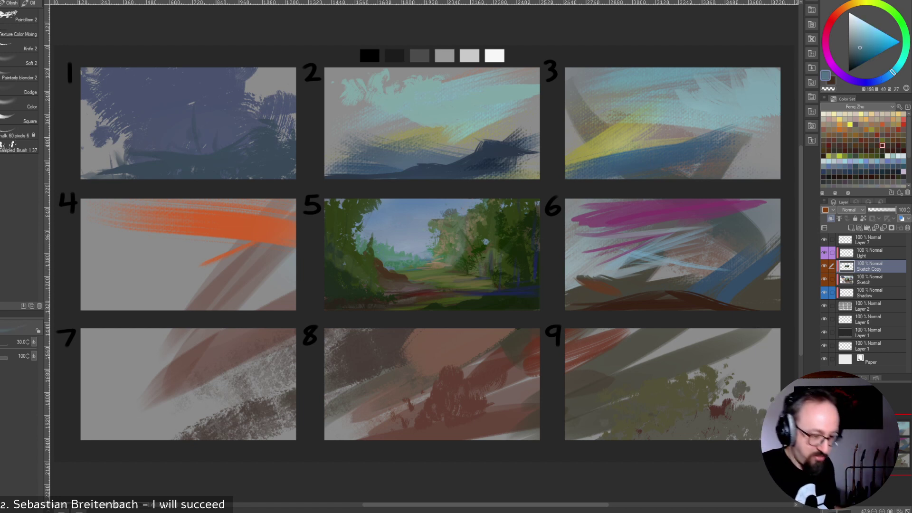
{"action": "left_click", "coordinate": [426, 219], "text": "alt"}
{"action": "left_click_drag", "start_coordinate": [430, 223], "coordinate": [441, 220]}
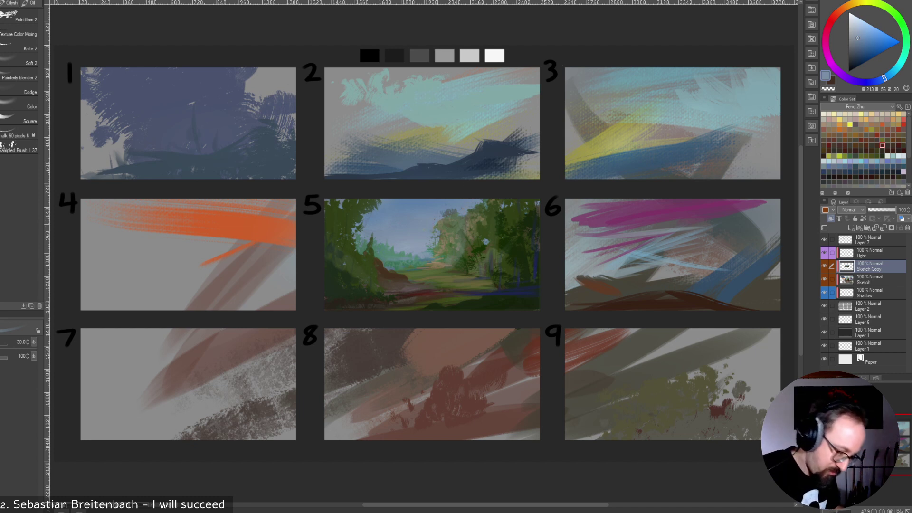
{"action": "left_click", "coordinate": [439, 227], "text": "alt"}
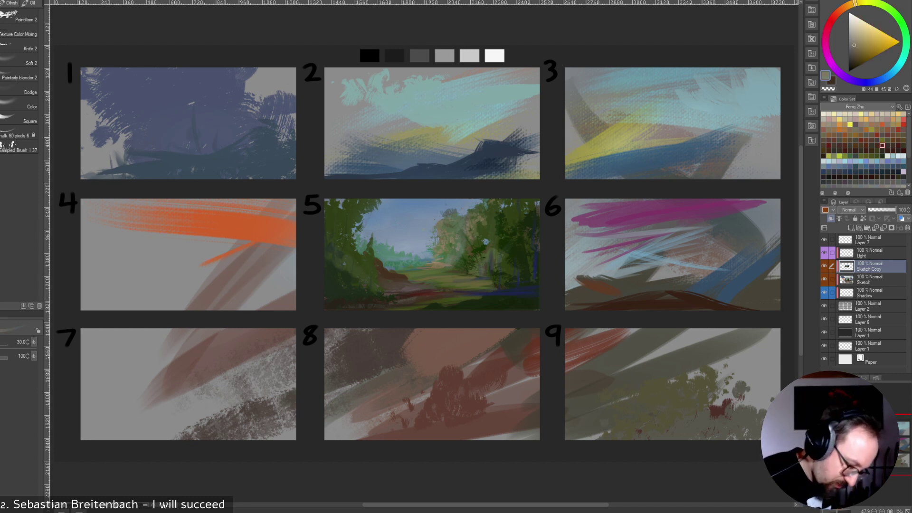
{"action": "left_click", "coordinate": [428, 219], "text": "alt"}
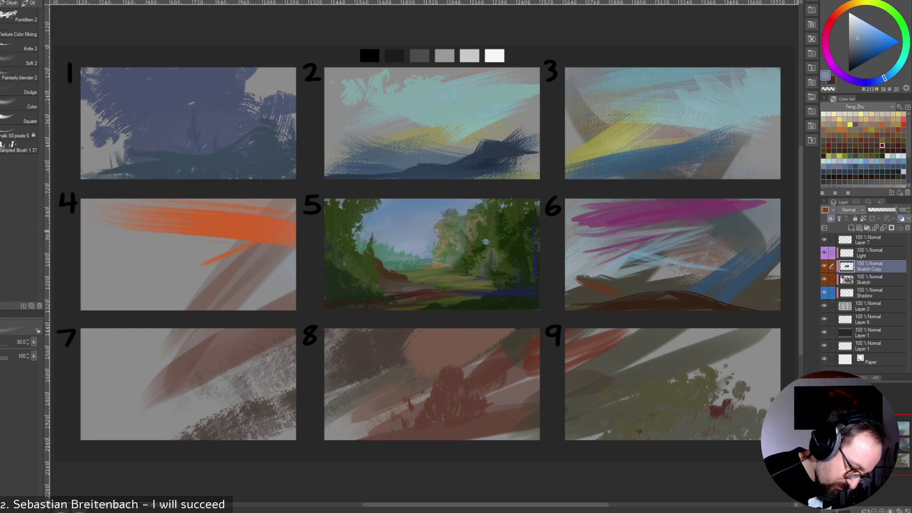
{"action": "left_click", "coordinate": [423, 238], "text": "alt"}
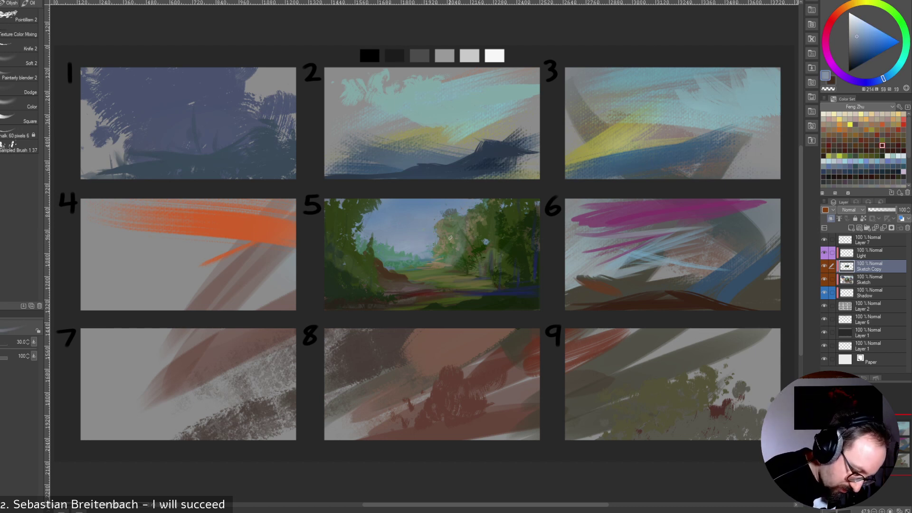
{"action": "left_click", "coordinate": [429, 240], "text": "alt"}
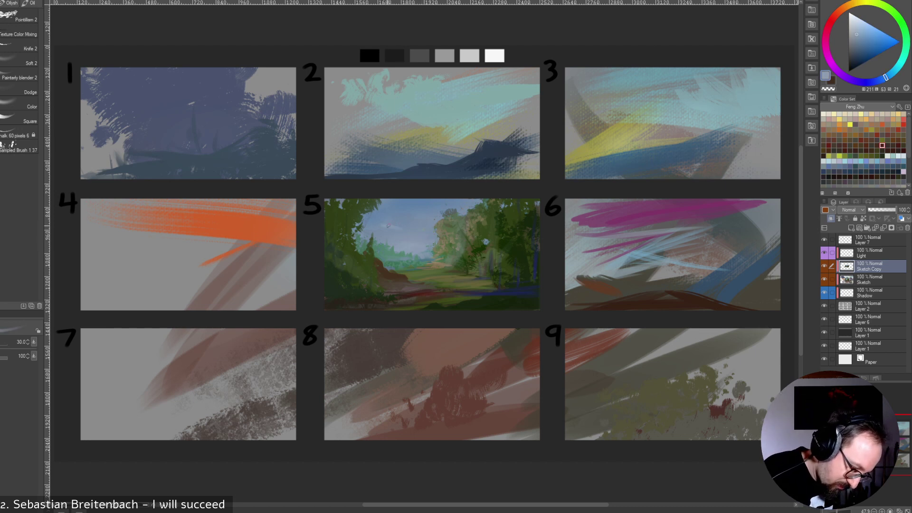
Brush paler cloud strokes across frame 5's sky, raising the brush size to 60 and undoing the last stroke.
{"action": "left_click_drag", "start_coordinate": [382, 210], "coordinate": [424, 212]}
{"action": "key", "text": "bracketright"}
{"action": "key", "text": "bracketright"}
{"action": "key", "text": "bracketright"}
{"action": "key", "text": "bracketright"}
{"action": "key", "text": "bracketright"}
{"action": "key", "text": "ctrl+z"}
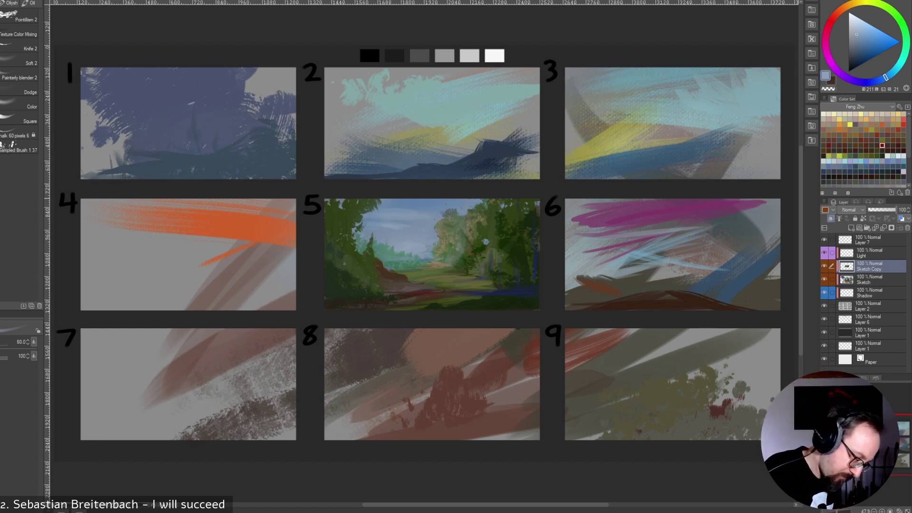
Stamp leaf texture onto frame 5's sunlit tree with a leaf brush at size 90, using foliage greens and beige sampled from the artwork.
{"action": "left_click", "coordinate": [445, 227], "text": "alt"}
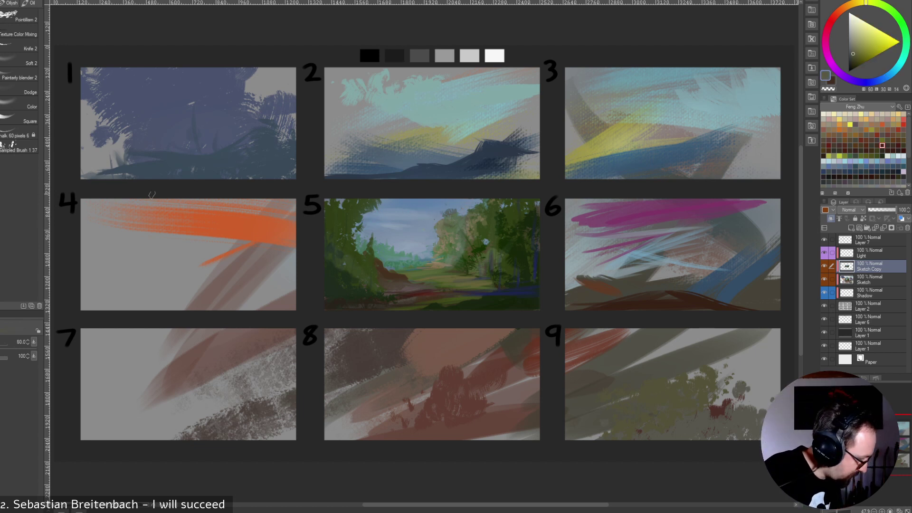
{"action": "left_click", "coordinate": [1, 137]}
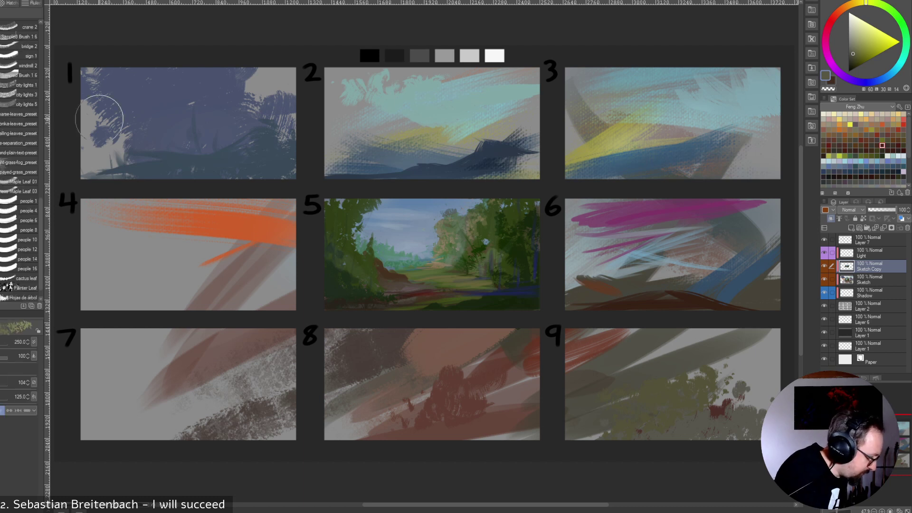
{"action": "key", "text": "bracketleft"}
{"action": "key", "text": "bracketleft"}
{"action": "key", "text": "bracketleft"}
{"action": "key", "text": "bracketleft"}
{"action": "key", "text": "bracketleft"}
{"action": "key", "text": "bracketleft"}
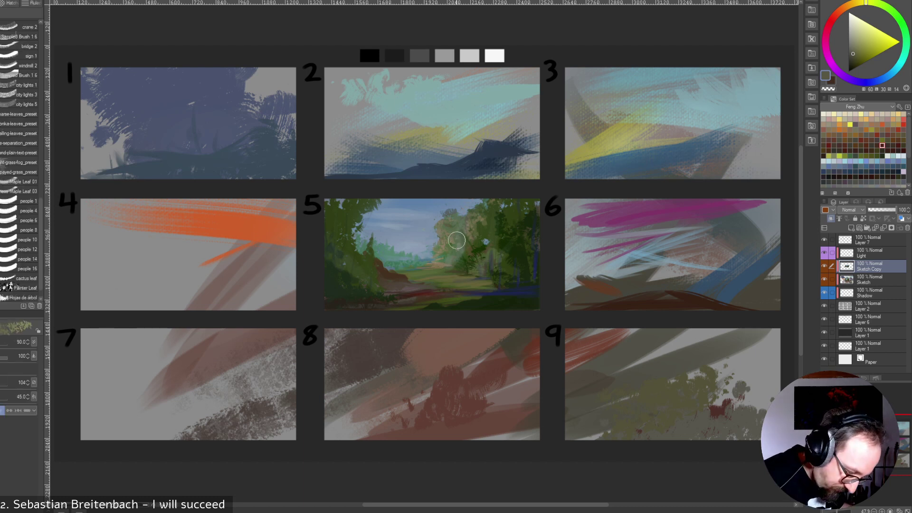
{"action": "left_click", "coordinate": [440, 233], "text": "alt"}
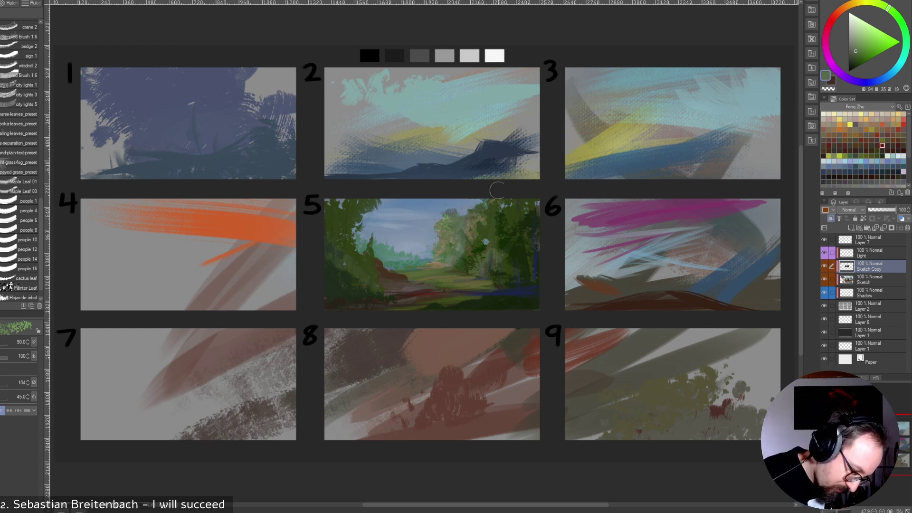
{"action": "left_click", "coordinate": [450, 214], "text": "alt"}
{"action": "left_click_drag", "start_coordinate": [438, 224], "coordinate": [445, 230]}
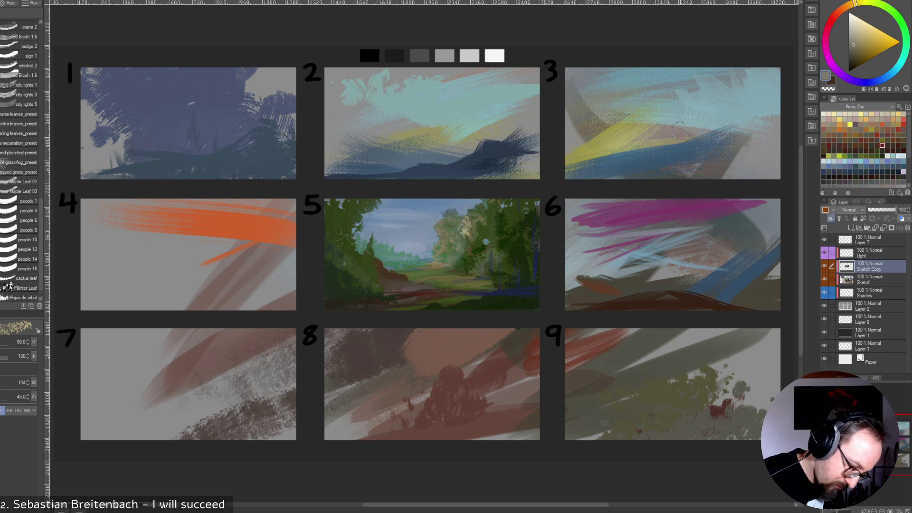
Dab leafy highlights onto the crown beside frame 5's sunlit tree with sampled beige and light olive tones.
{"action": "left_click_drag", "start_coordinate": [473, 214], "coordinate": [468, 227]}
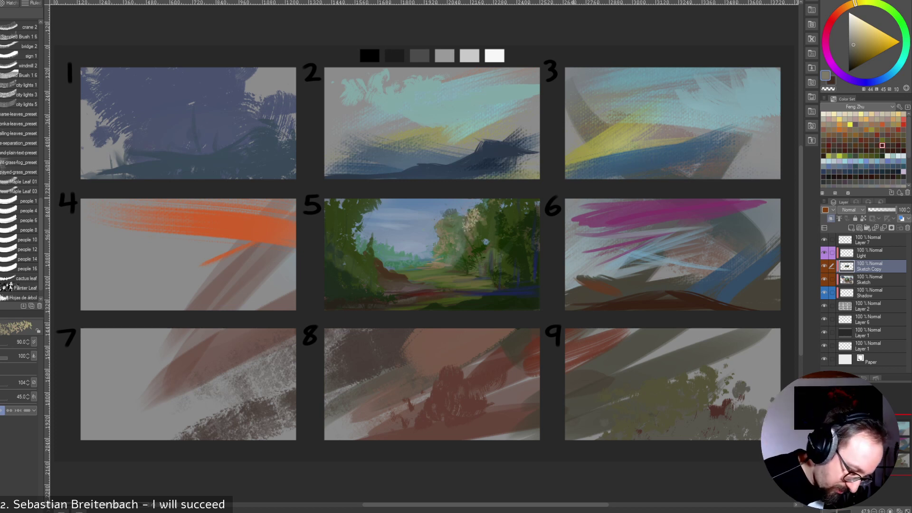
{"action": "left_click", "coordinate": [474, 227], "text": "alt"}
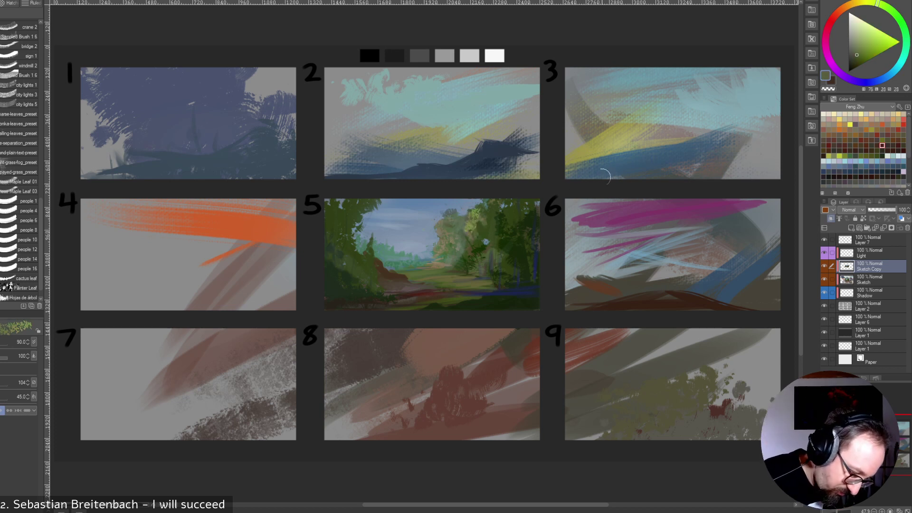
{"action": "left_click", "coordinate": [473, 215], "text": "alt"}
Stamp large olive leaf texture over frame 5's right trees with the leaf brush at 50% opacity and size 350.
{"action": "right_click", "coordinate": [564, 212]}
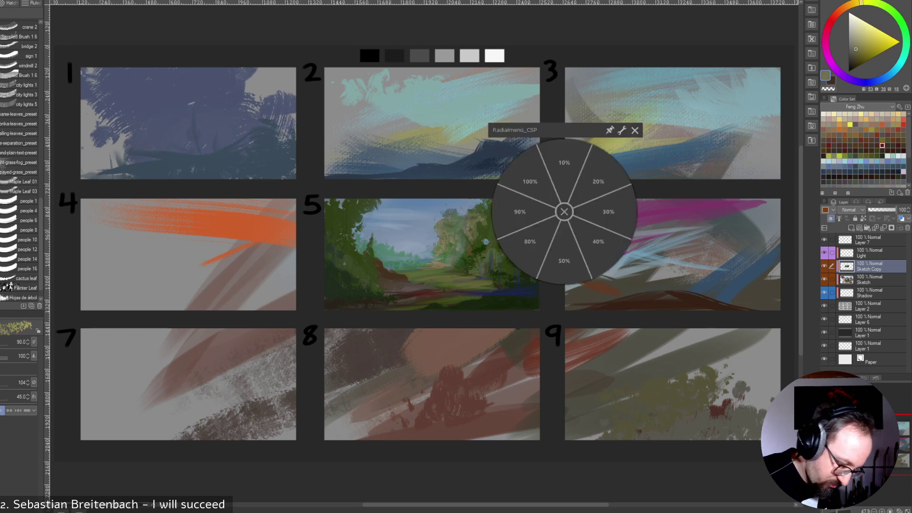
{"action": "left_click", "coordinate": [564, 261]}
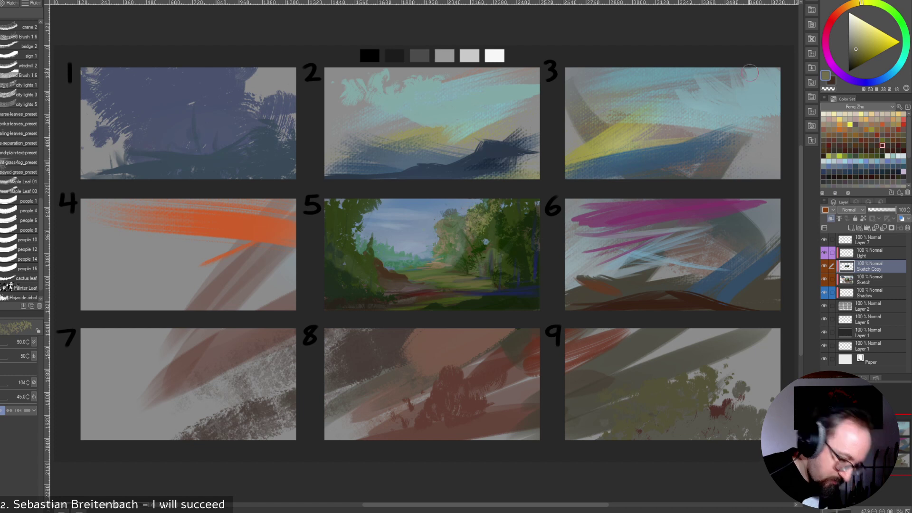
{"action": "key", "text": "bracketright"}
{"action": "key", "text": "bracketright"}
{"action": "key", "text": "bracketright"}
{"action": "key", "text": "bracketright"}
{"action": "key", "text": "bracketright"}
{"action": "key", "text": "bracketright"}
{"action": "key", "text": "bracketright"}
{"action": "key", "text": "bracketright"}
{"action": "left_click", "coordinate": [512, 216]}
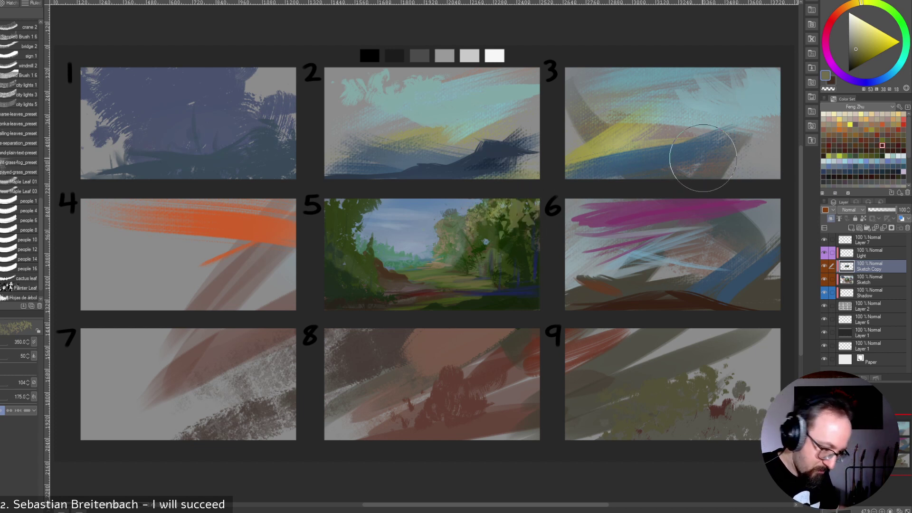
{"action": "left_click", "coordinate": [502, 219]}
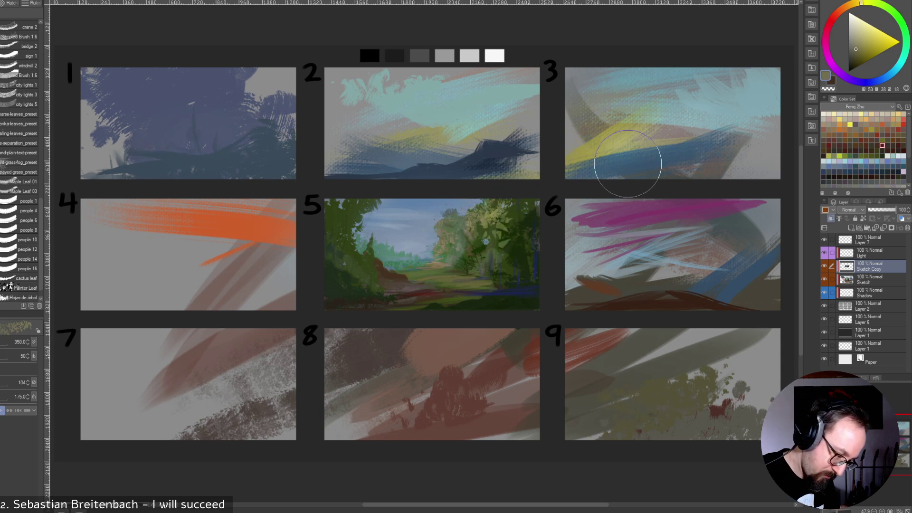
Reduce the leaf brush to about size 100 and break up frame 5's right trees with sampled dark greens.
{"action": "key", "text": "bracketleft"}
{"action": "key", "text": "bracketleft"}
{"action": "key", "text": "bracketleft"}
{"action": "key", "text": "bracketleft"}
{"action": "key", "text": "bracketleft"}
{"action": "key", "text": "bracketleft"}
{"action": "key", "text": "bracketleft"}
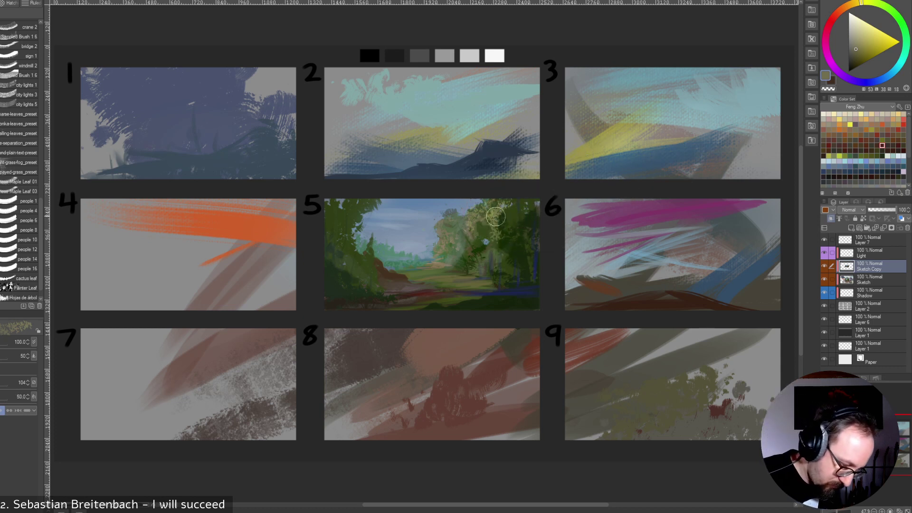
{"action": "left_click", "coordinate": [482, 229], "text": "alt"}
{"action": "left_click", "coordinate": [511, 236], "text": "alt"}
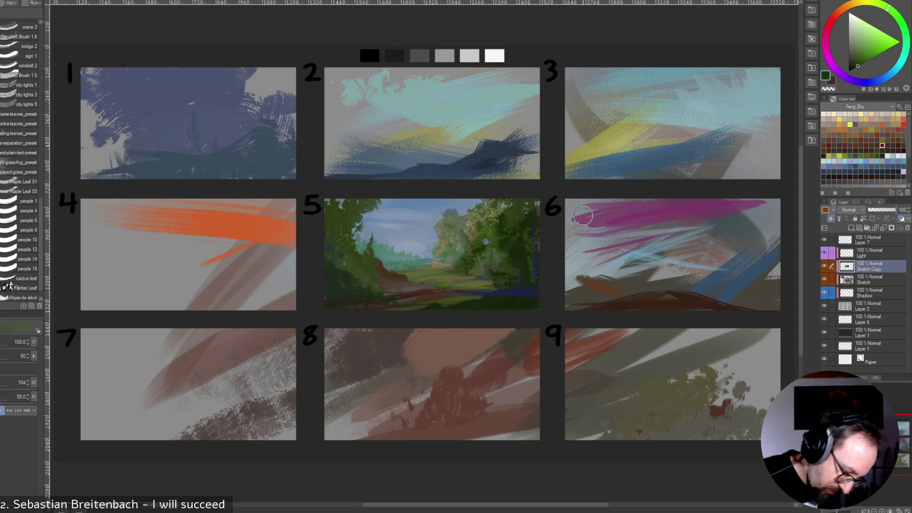
{"action": "key", "text": "["}
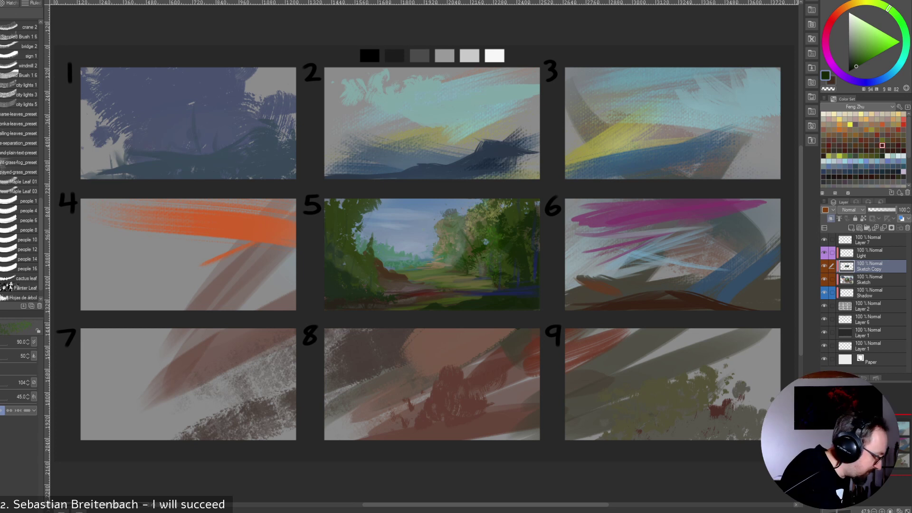
Switch back to the oil brush and paint small dark green strokes into the lower part of frame 5's right trees.
{"action": "left_click", "coordinate": [1, 57]}
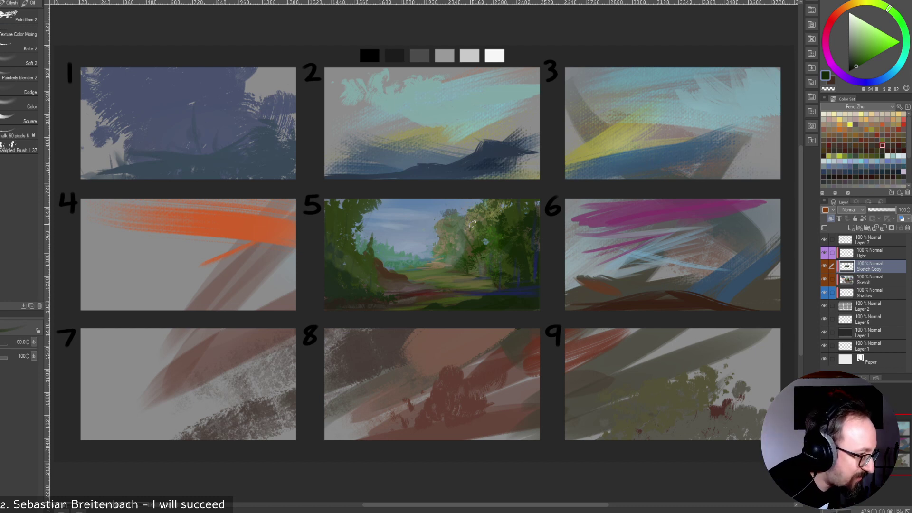
{"action": "left_click", "coordinate": [486, 262], "text": "alt"}
{"action": "key", "text": "["}
{"action": "key", "text": "["}
{"action": "key", "text": "["}
{"action": "key", "text": "["}
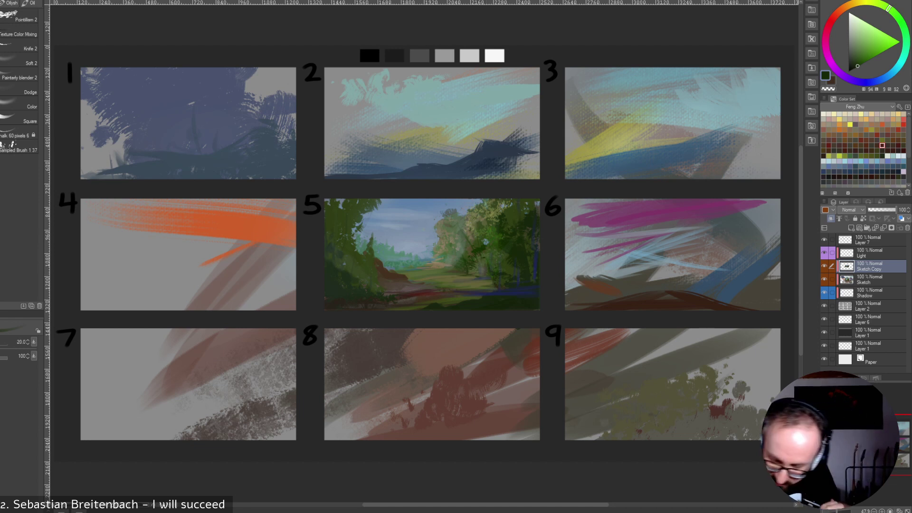
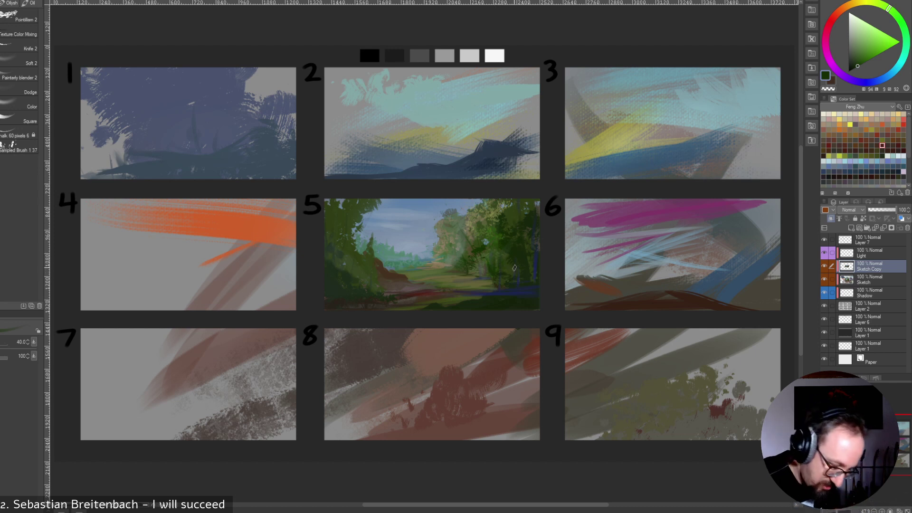
{"action": "left_click", "coordinate": [517, 264], "text": "alt"}
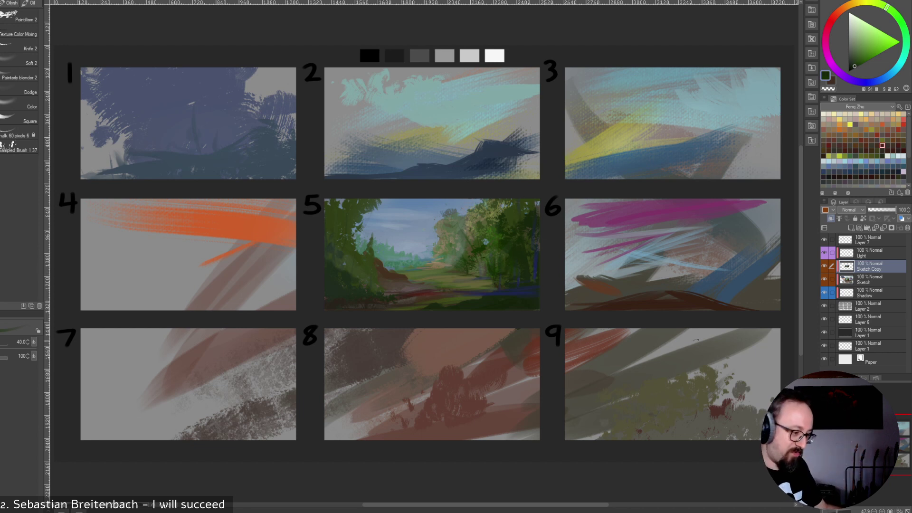
Rework the blue shadow across frame 5's right foreground with sampled dark blue, olive and dark green strokes.
{"action": "left_click", "coordinate": [495, 289], "text": "alt"}
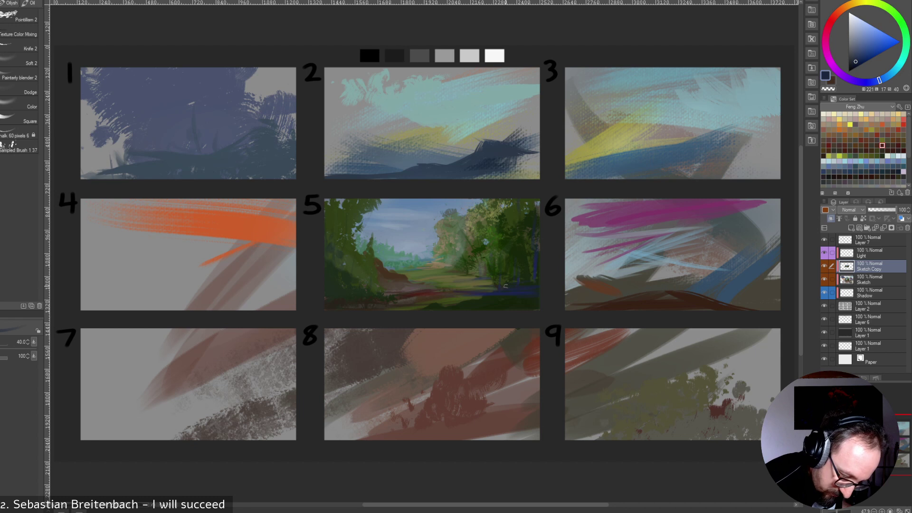
{"action": "left_click", "coordinate": [462, 286], "text": "alt"}
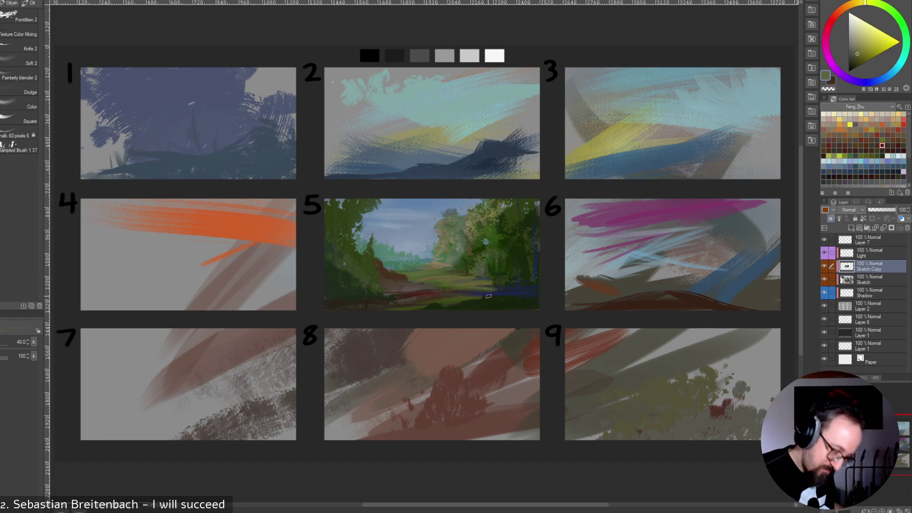
{"action": "left_click", "coordinate": [493, 298], "text": "alt"}
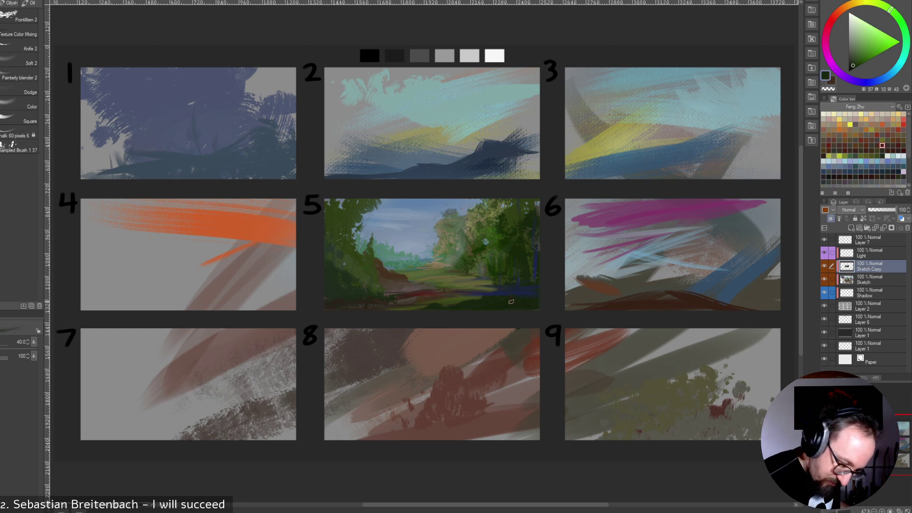
{"action": "left_click", "coordinate": [481, 293], "text": "alt"}
{"action": "key", "text": "bracketright"}
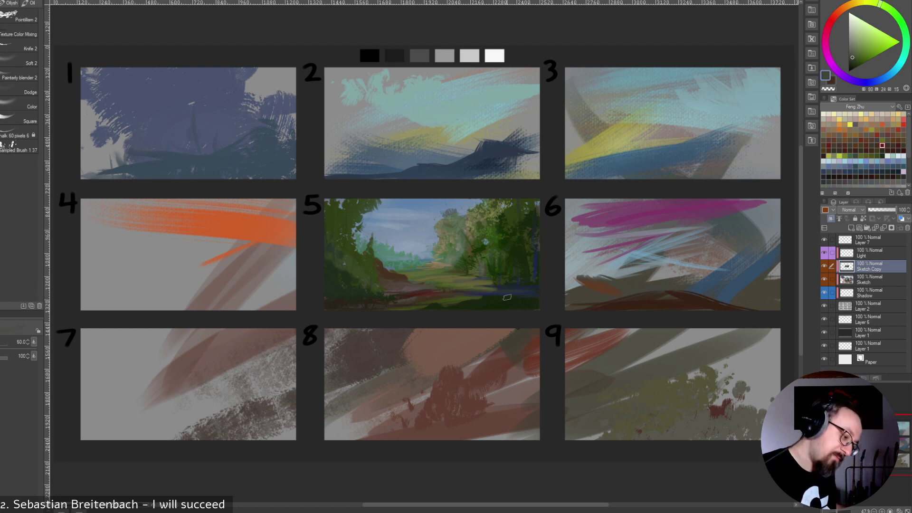
{"action": "left_click", "coordinate": [469, 292], "text": "alt"}
{"action": "key", "text": "bracketleft"}
{"action": "key", "text": "bracketleft"}
{"action": "key", "text": "bracketleft"}
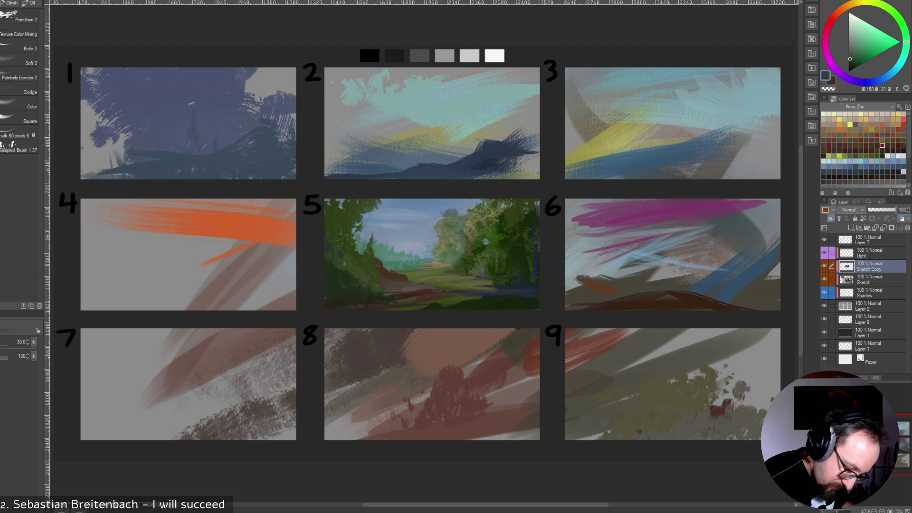
Paint sampled dark green over the blue streak at frame 5's right edge and into the base of the right trees.
{"action": "left_click", "coordinate": [526, 245], "text": "alt"}
{"action": "left_click_drag", "start_coordinate": [527, 244], "coordinate": [530, 273]}
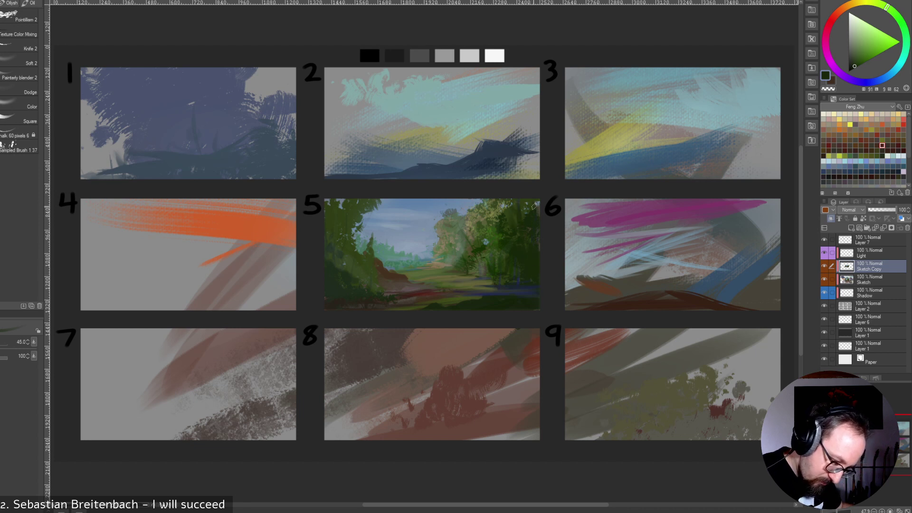
{"action": "key", "text": "bracketleft"}
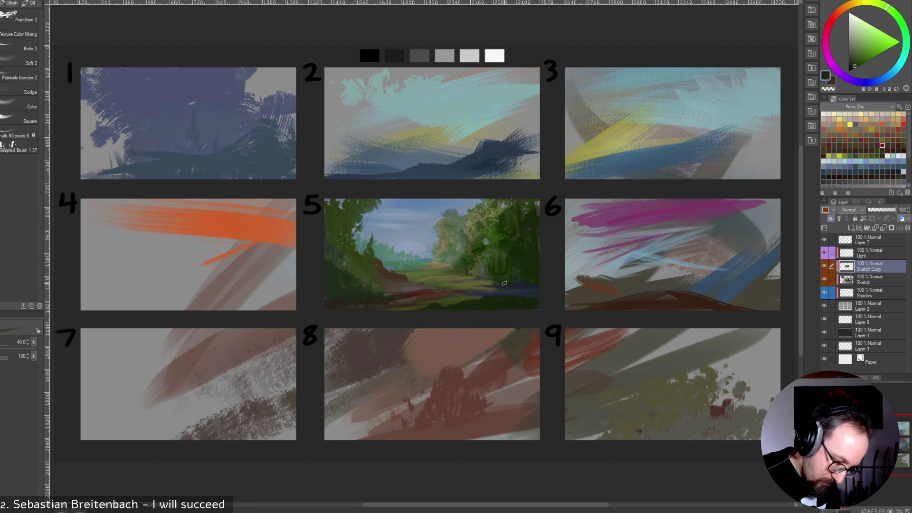
{"action": "key", "text": "bracketright"}
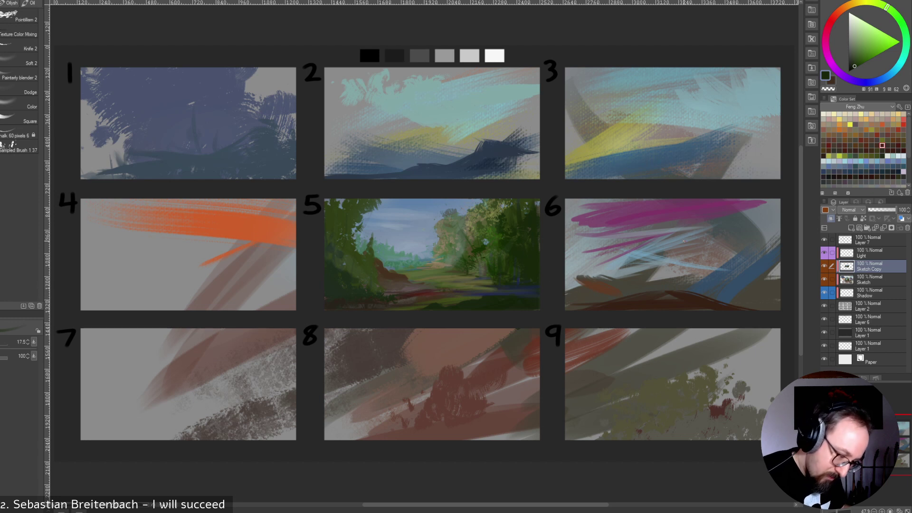
Add foliage strokes to frame 5's right trees and the sunlit tree's shaded side with sampled mid and olive greens.
{"action": "left_click", "coordinate": [496, 232], "text": "alt"}
{"action": "key", "text": "bracketright"}
{"action": "key", "text": "bracketright"}
{"action": "key", "text": "bracketright"}
{"action": "key", "text": "bracketright"}
{"action": "key", "text": "bracketright"}
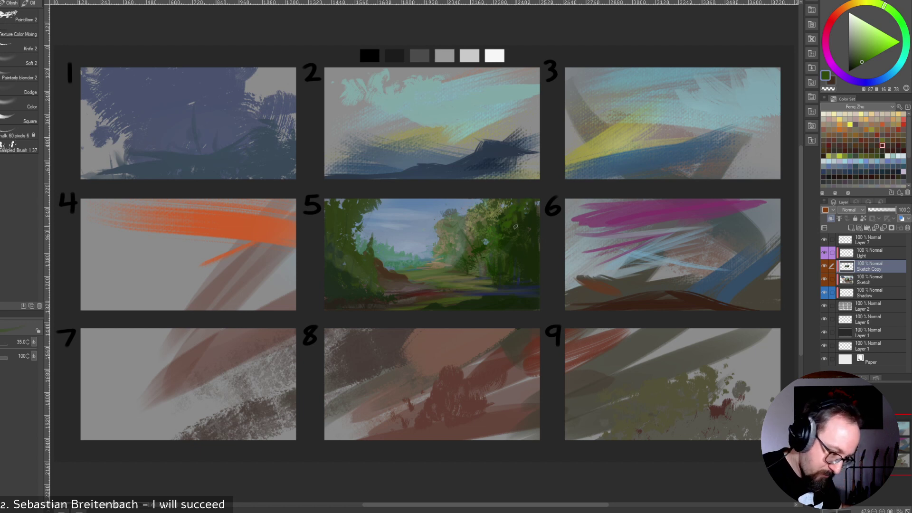
{"action": "left_click", "coordinate": [489, 218], "text": "alt"}
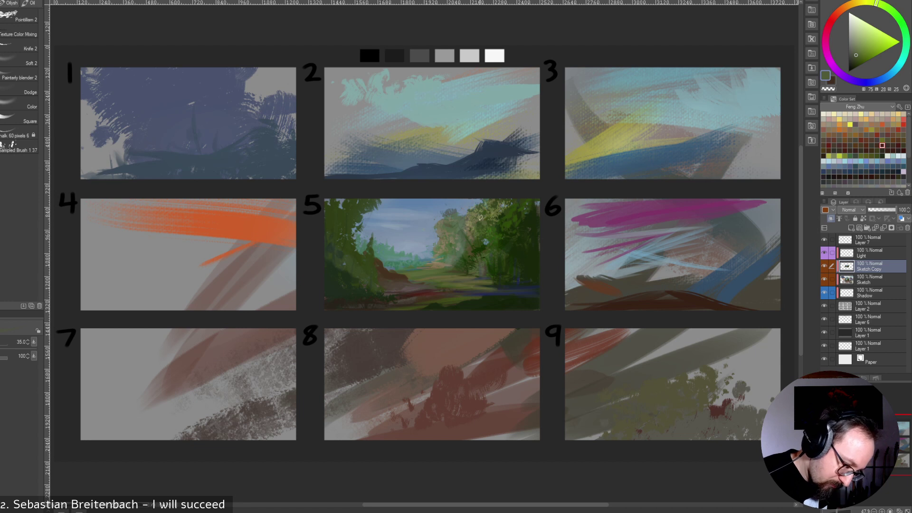
{"action": "left_click", "coordinate": [474, 236], "text": "alt"}
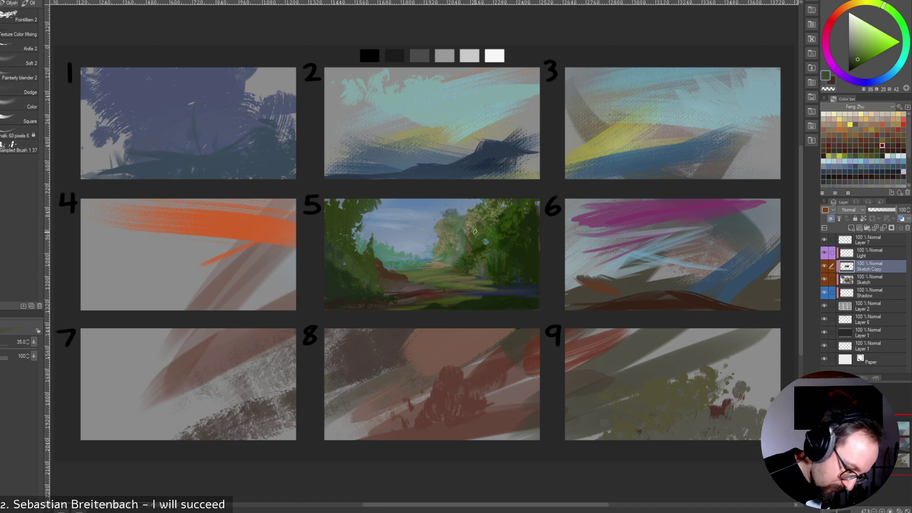
{"action": "key", "text": "bracketleft"}
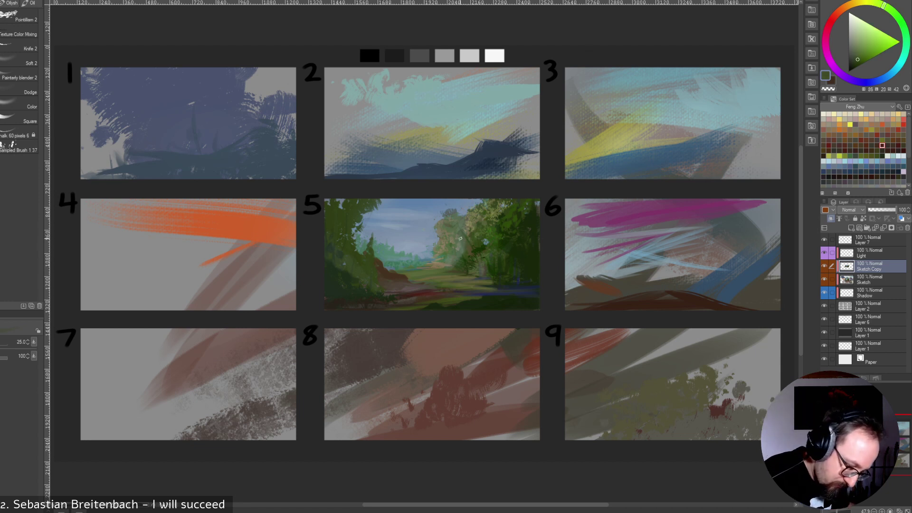
Refine the sunlit tree's edge and lower foliage in frame 5 with sampled sky blue, brown and olive green.
{"action": "left_click", "coordinate": [458, 207], "text": "alt"}
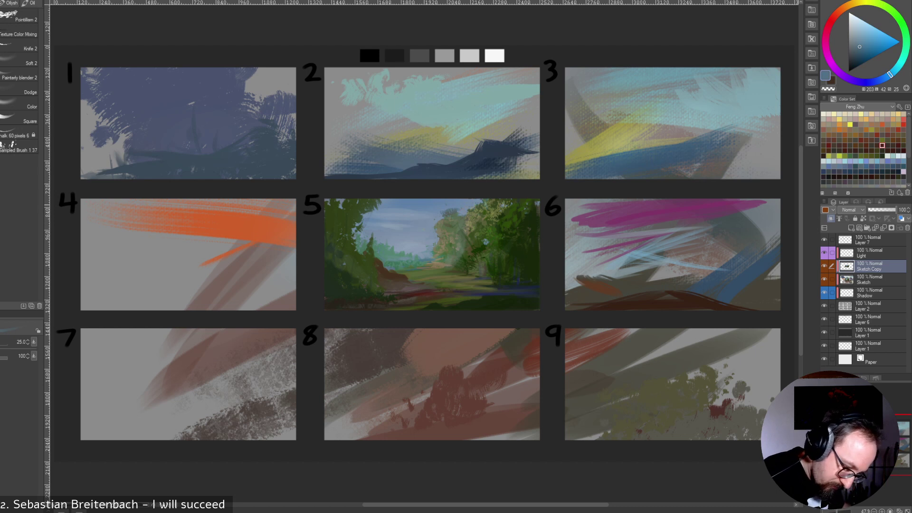
{"action": "left_click", "coordinate": [436, 217], "text": "alt"}
{"action": "left_click", "coordinate": [457, 245], "text": "alt"}
{"action": "left_click_drag", "start_coordinate": [457, 243], "coordinate": [460, 254]}
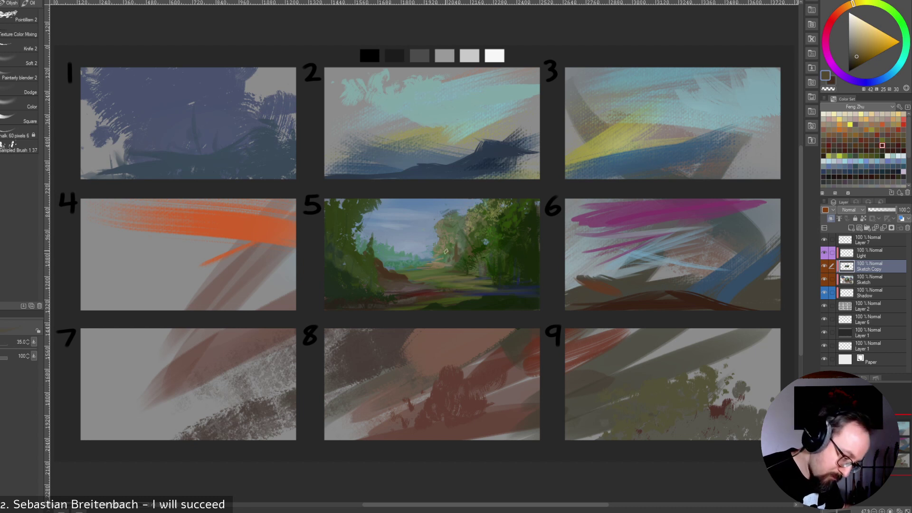
{"action": "left_click", "coordinate": [466, 258], "text": "alt"}
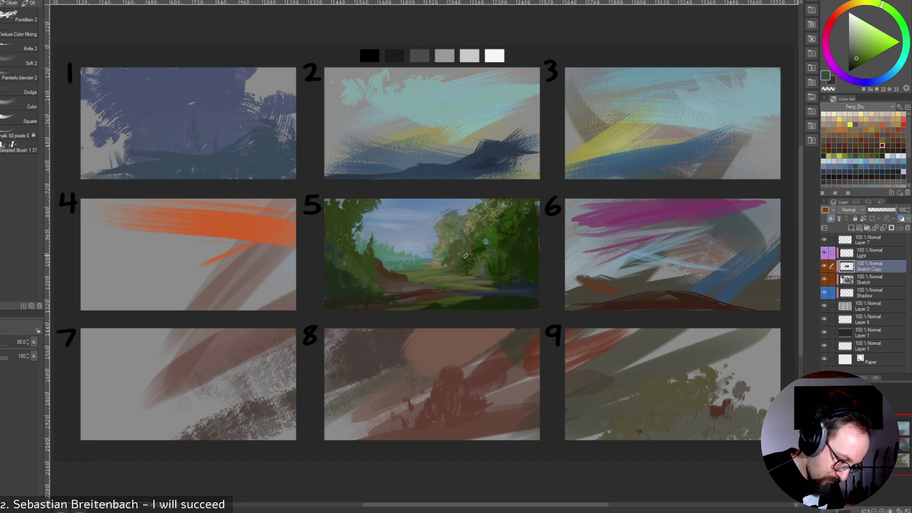
{"action": "key", "text": "bracketright"}
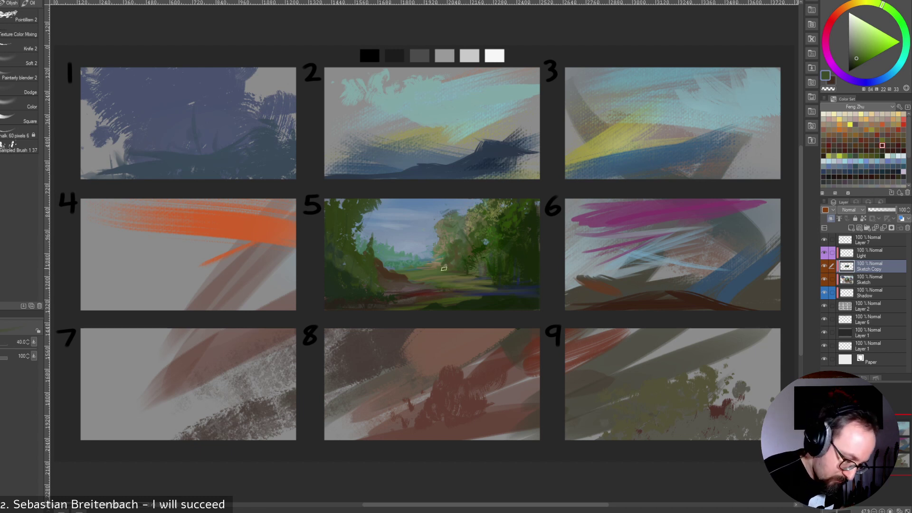
Refine the foliage of frame 5's right trees and the sunlit tree's edge with sampled dark greens and sky blue.
{"action": "left_click", "coordinate": [470, 265], "text": "alt"}
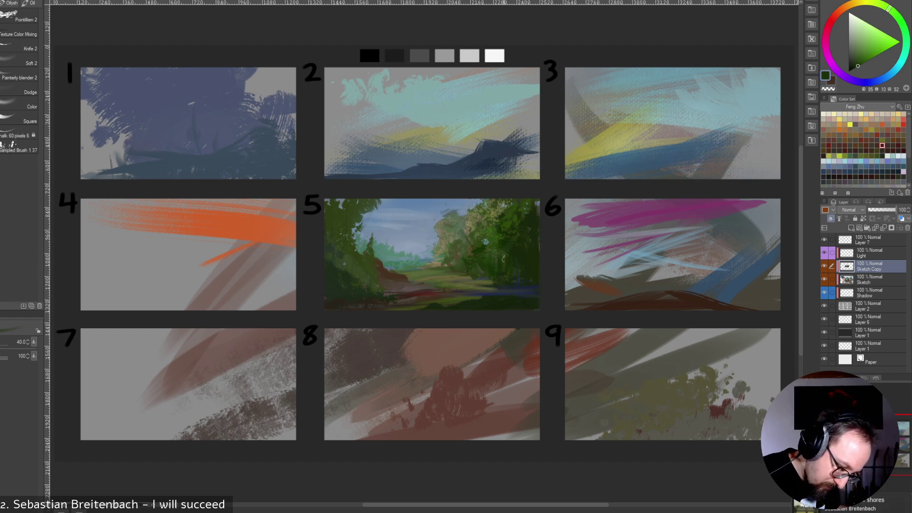
{"action": "left_click", "coordinate": [480, 277], "text": "alt"}
{"action": "left_click", "coordinate": [526, 274], "text": "alt"}
{"action": "left_click", "coordinate": [516, 273], "text": "alt"}
{"action": "key", "text": "bracketleft"}
{"action": "key", "text": "bracketright"}
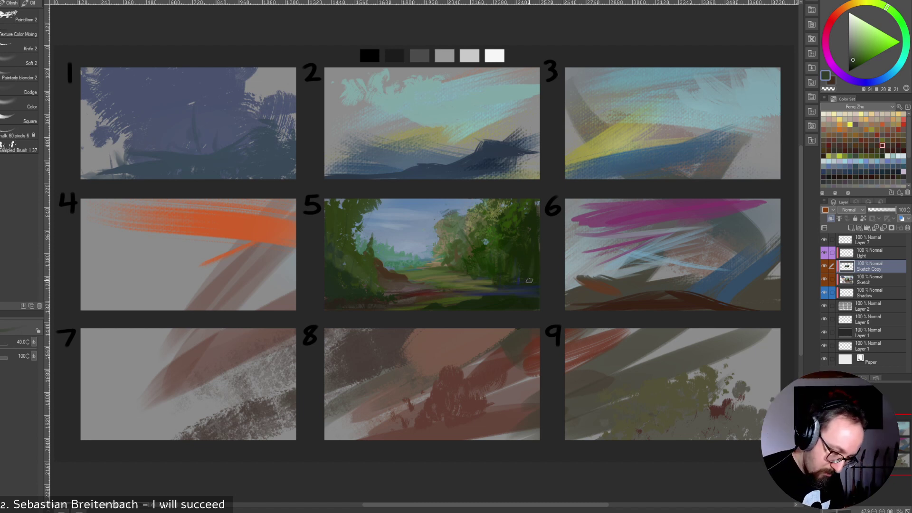
{"action": "key", "text": "bracketleft"}
{"action": "key", "text": "bracketleft"}
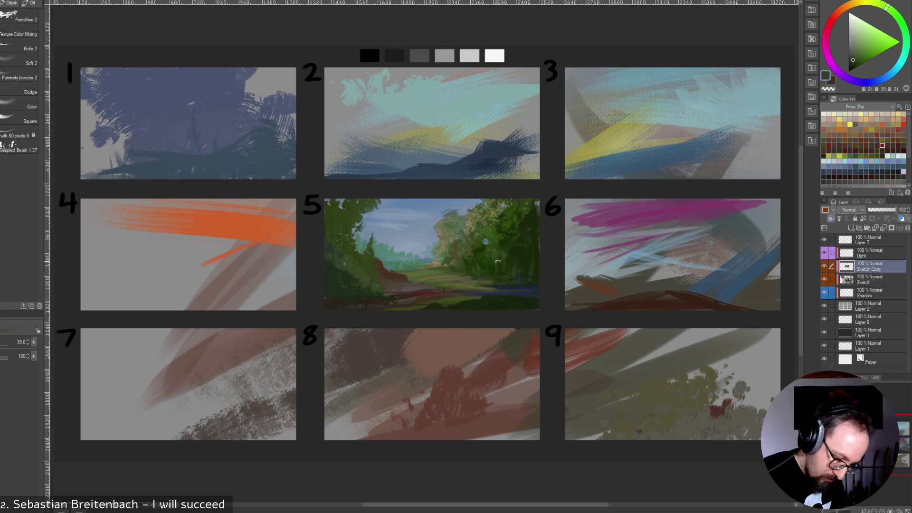
{"action": "left_click", "coordinate": [434, 225], "text": "alt"}
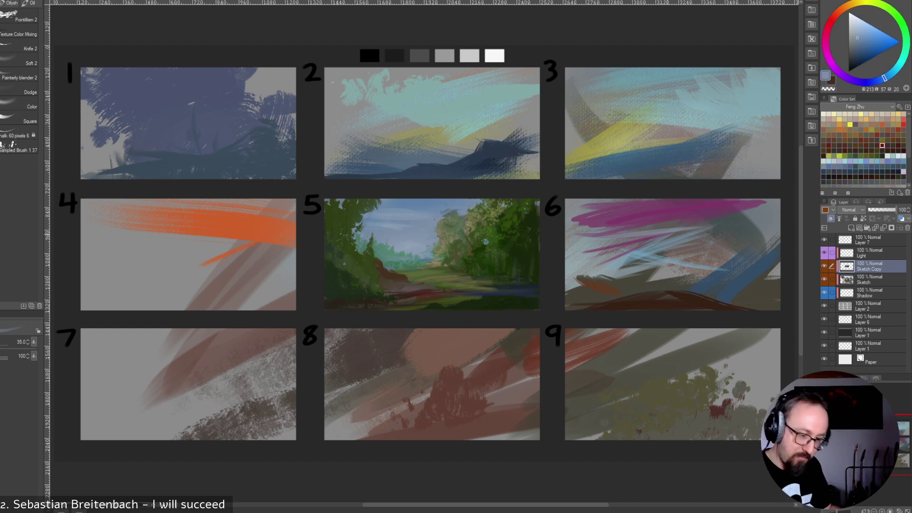
Fill the bare upper-left corner of frame 6's sky with broad strokes of sampled magenta.
{"action": "left_click", "coordinate": [707, 212], "text": "alt"}
{"action": "key", "text": "bracketright"}
{"action": "key", "text": "bracketright"}
{"action": "key", "text": "bracketright"}
{"action": "key", "text": "bracketright"}
{"action": "key", "text": "bracketright"}
{"action": "key", "text": "bracketright"}
{"action": "key", "text": "bracketright"}
{"action": "key", "text": "bracketright"}
{"action": "key", "text": "bracketright"}
{"action": "key", "text": "bracketright"}
{"action": "key", "text": "bracketright"}
{"action": "key", "text": "bracketright"}
{"action": "key", "text": "bracketright"}
{"action": "key", "text": "bracketright"}
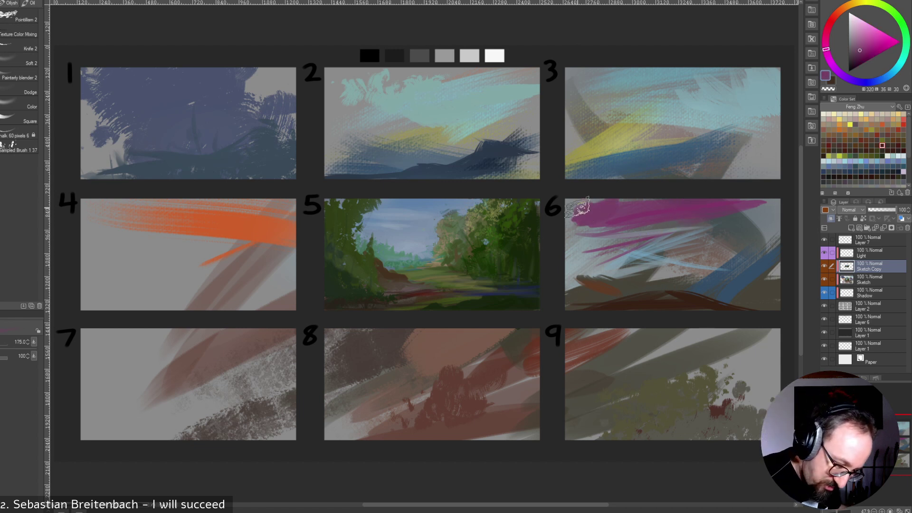
{"action": "key", "text": "bracketleft"}
{"action": "key", "text": "bracketleft"}
{"action": "key", "text": "bracketleft"}
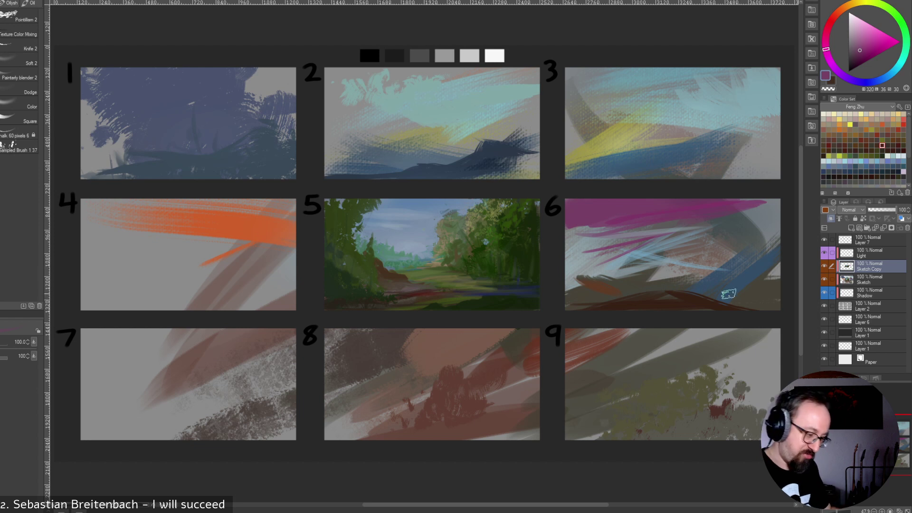
Sweep sampled purple strokes across frame 6 below the magenta band, extending the sky downward.
{"action": "left_click", "coordinate": [580, 220], "text": "alt"}
{"action": "left_click_drag", "start_coordinate": [560, 231], "coordinate": [722, 232]}
{"action": "mouse_move", "coordinate": [606, 226]}
{"action": "left_mouse_down"}
{"action": "mouse_move", "coordinate": [694, 229]}
{"action": "mouse_move", "coordinate": [687, 230]}
{"action": "left_mouse_up"}
{"action": "left_click", "coordinate": [602, 240], "text": "alt"}
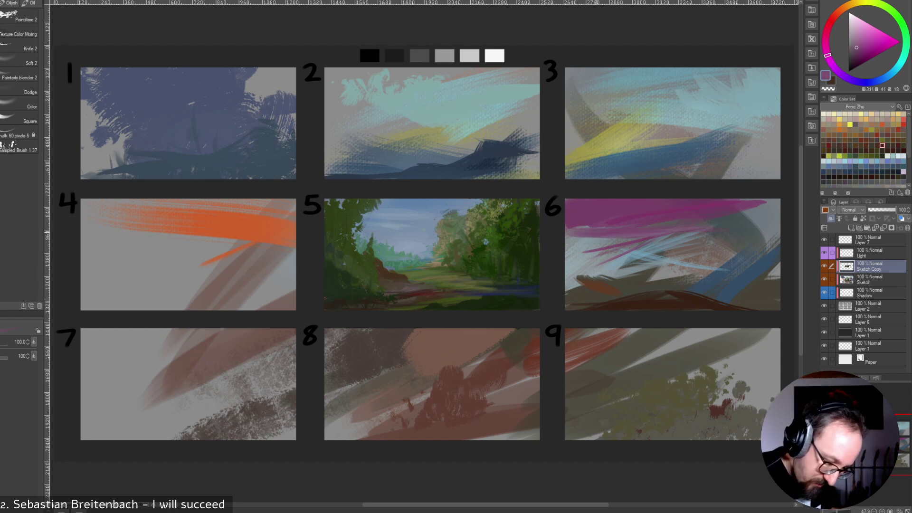
{"action": "key", "text": "bracketright"}
{"action": "key", "text": "bracketright"}
{"action": "key", "text": "bracketright"}
{"action": "key", "text": "bracketleft"}
{"action": "key", "text": "bracketleft"}
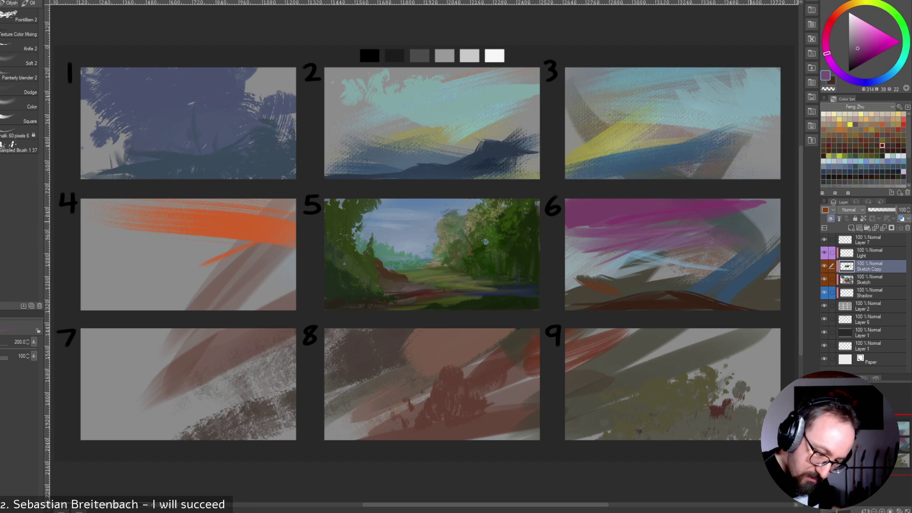
Block in a broad blue mountain across the middle of frame 6 with sampled blue, covering the pale streaks.
{"action": "left_click", "coordinate": [734, 226], "text": "alt"}
{"action": "left_click_drag", "start_coordinate": [725, 266], "coordinate": [702, 272]}
{"action": "left_click_drag", "start_coordinate": [715, 248], "coordinate": [683, 269]}
{"action": "mouse_move", "coordinate": [720, 228]}
{"action": "left_mouse_down"}
{"action": "mouse_move", "coordinate": [648, 276]}
{"action": "mouse_move", "coordinate": [719, 221]}
{"action": "mouse_move", "coordinate": [641, 270]}
{"action": "mouse_move", "coordinate": [700, 262]}
{"action": "mouse_move", "coordinate": [716, 270]}
{"action": "mouse_move", "coordinate": [679, 270]}
{"action": "mouse_move", "coordinate": [735, 245]}
{"action": "mouse_move", "coordinate": [700, 266]}
{"action": "mouse_move", "coordinate": [692, 243]}
{"action": "mouse_move", "coordinate": [660, 247]}
{"action": "mouse_move", "coordinate": [611, 273]}
{"action": "mouse_move", "coordinate": [709, 268]}
{"action": "mouse_move", "coordinate": [641, 278]}
{"action": "left_mouse_up"}
{"action": "key", "text": "bracketright"}
{"action": "key", "text": "bracketright"}
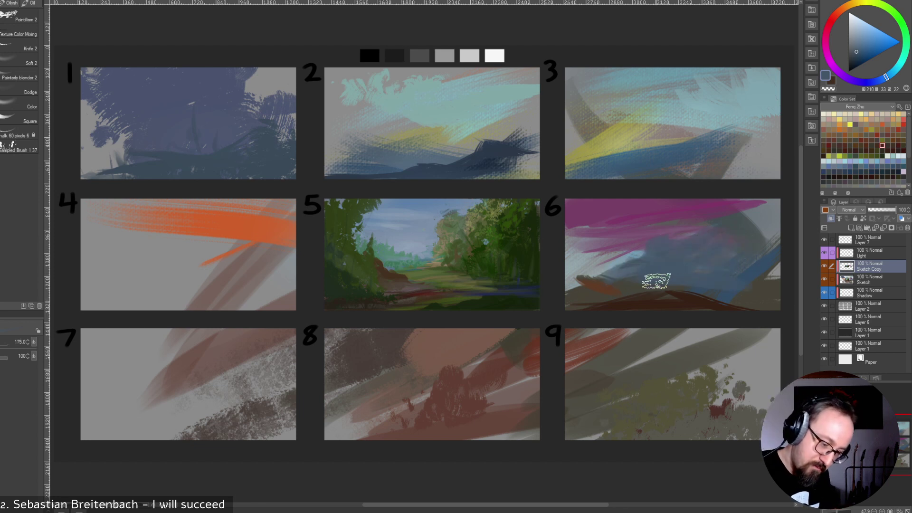
Blend frame 6's left sky and the area above the mountain with sampled pale blue and purple strokes.
{"action": "left_click", "coordinate": [622, 291], "text": "alt"}
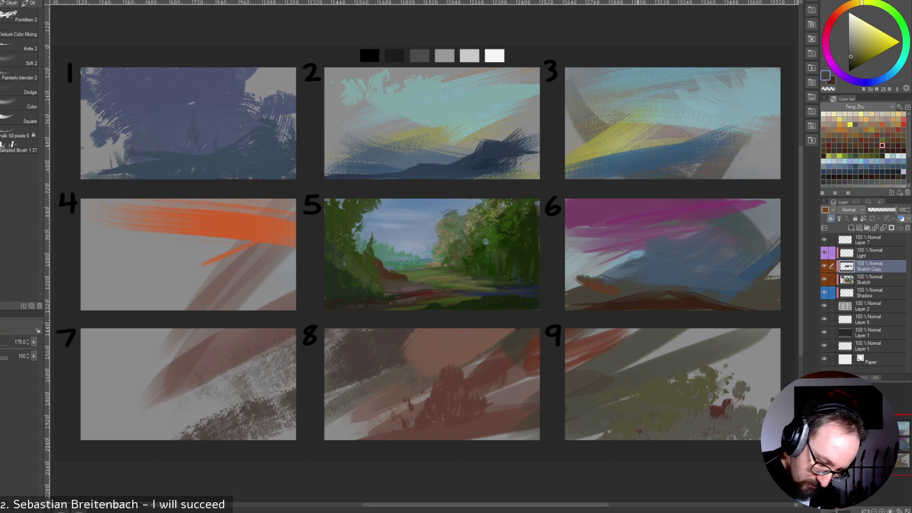
{"action": "left_click", "coordinate": [588, 271], "text": "alt"}
{"action": "left_click_drag", "start_coordinate": [602, 251], "coordinate": [575, 238]}
{"action": "left_click", "coordinate": [641, 228], "text": "alt"}
{"action": "mouse_move", "coordinate": [636, 241]}
{"action": "left_mouse_down"}
{"action": "mouse_move", "coordinate": [590, 235]}
{"action": "mouse_move", "coordinate": [612, 223]}
{"action": "mouse_move", "coordinate": [701, 217]}
{"action": "mouse_move", "coordinate": [676, 214]}
{"action": "left_mouse_up"}
Paint sampled magenta over the grey sky behind frame 6's peak and rework the mountain's right slope with sampled blue.
{"action": "key", "text": "["}
{"action": "key", "text": "bracketleft"}
{"action": "key", "text": "bracketleft"}
{"action": "left_click", "coordinate": [765, 216], "text": "alt"}
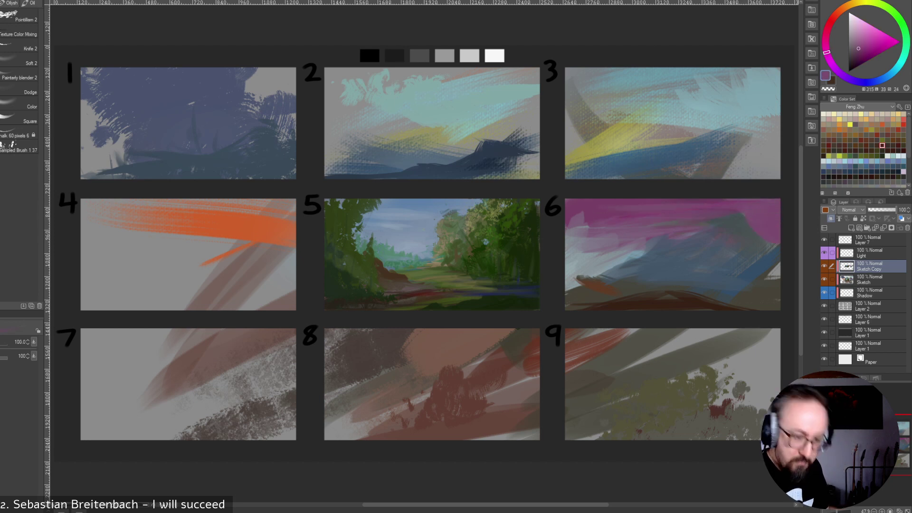
{"action": "left_click", "coordinate": [768, 265], "text": "alt"}
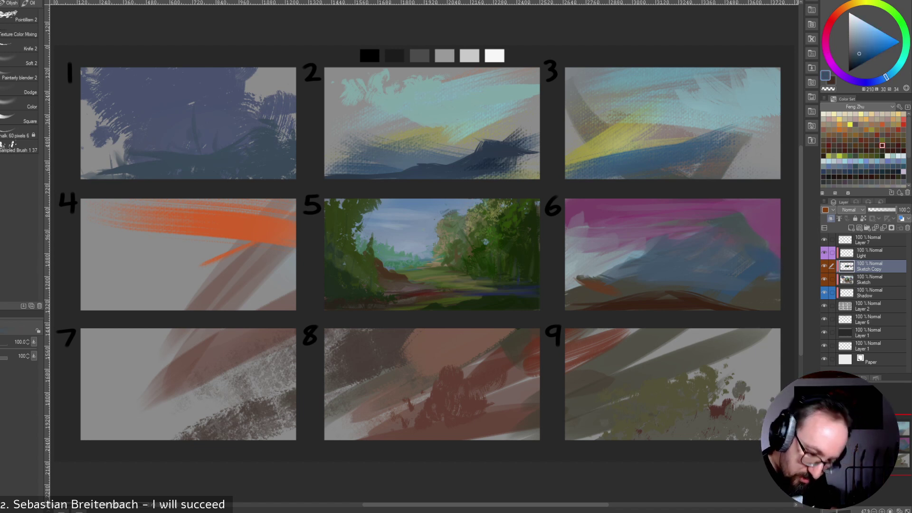
Glaze sampled light blue over frame 6's sky and peak with the Soft 2 brush at size 175.
{"action": "left_click", "coordinate": [615, 259], "text": "alt"}
{"action": "key", "text": "bracketright"}
{"action": "key", "text": "bracketright"}
{"action": "key", "text": "bracketright"}
{"action": "key", "text": "bracketright"}
{"action": "key", "text": "bracketright"}
{"action": "key", "text": "bracketright"}
{"action": "key", "text": "bracketright"}
{"action": "left_click", "coordinate": [20, 60]}
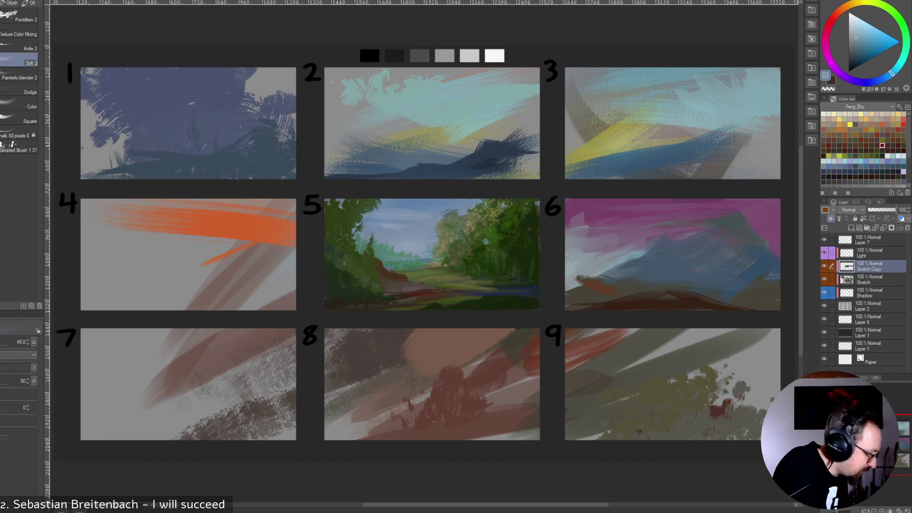
{"action": "key", "text": "bracketright"}
{"action": "key", "text": "bracketright"}
{"action": "key", "text": "bracketright"}
{"action": "key", "text": "bracketright"}
{"action": "key", "text": "bracketright"}
{"action": "key", "text": "bracketright"}
{"action": "key", "text": "bracketright"}
{"action": "key", "text": "bracketright"}
{"action": "left_click_drag", "start_coordinate": [593, 223], "coordinate": [699, 205]}
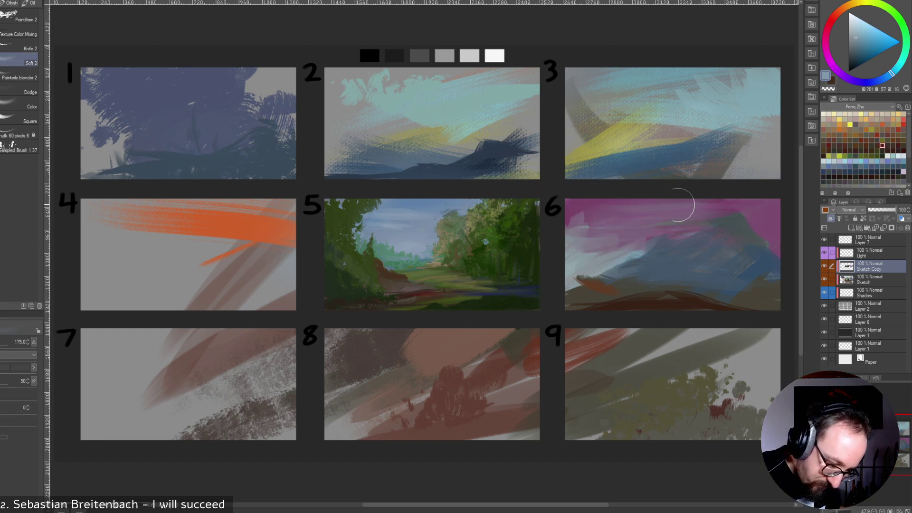
{"action": "left_click_drag", "start_coordinate": [582, 258], "coordinate": [758, 208]}
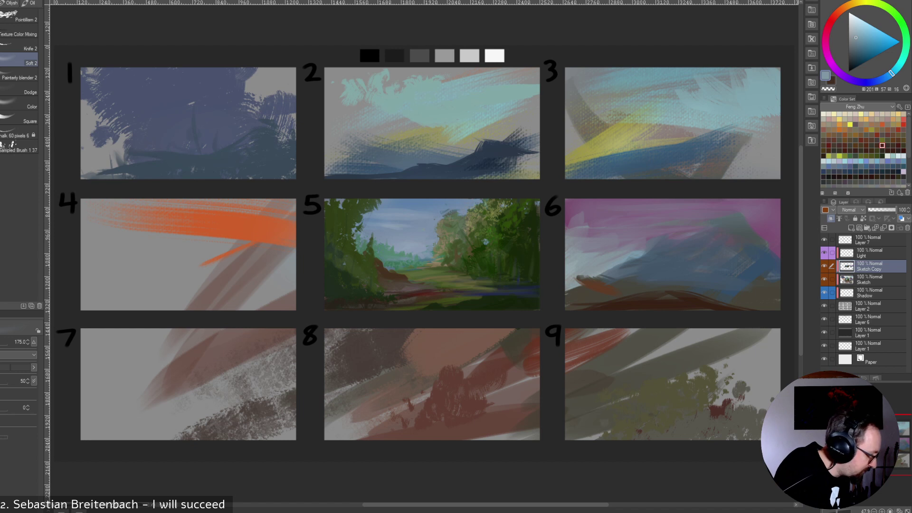
Make a freehand selection around frame 6's mountain, from its jagged ridge down to the brown foreground hills.
{"action": "key", "text": "m"}
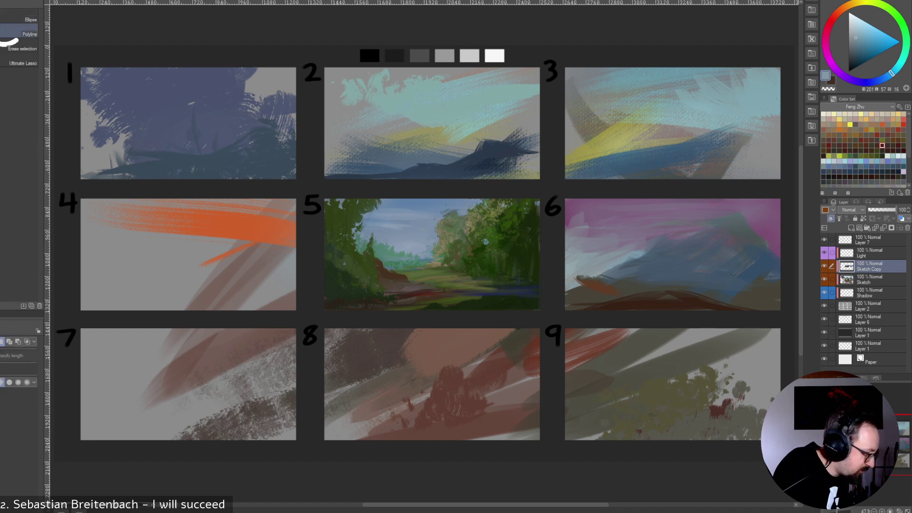
{"action": "left_click", "coordinate": [1, 32]}
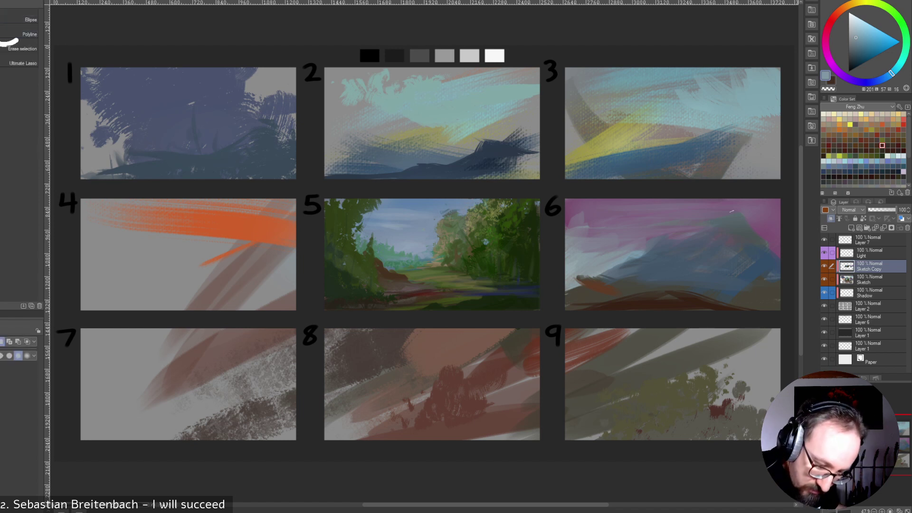
{"action": "left_click_drag", "start_coordinate": [733, 210], "coordinate": [670, 234]}
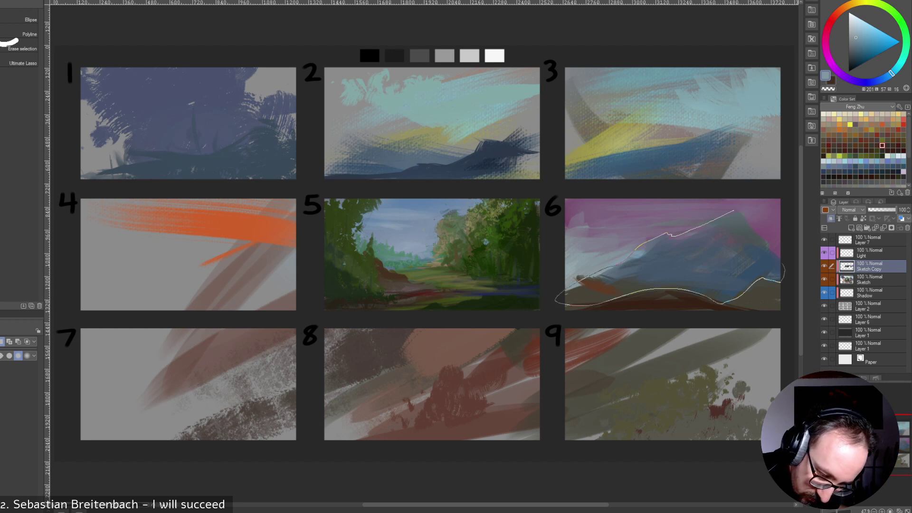
{"action": "left_click_drag", "start_coordinate": [748, 217], "coordinate": [734, 211]}
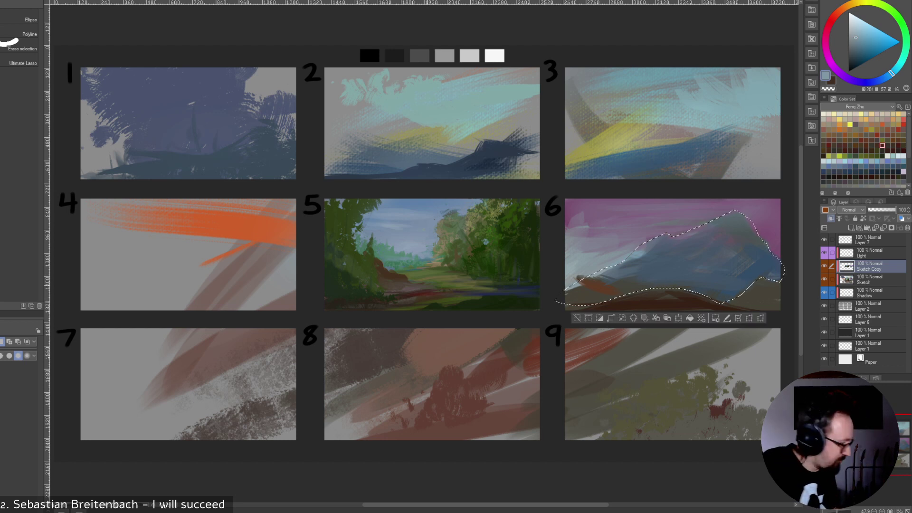
Brush sampled pale blue haze along the selected mountain's base with Soft 2 at size 250, and clear the selection.
{"action": "key", "text": "b"}
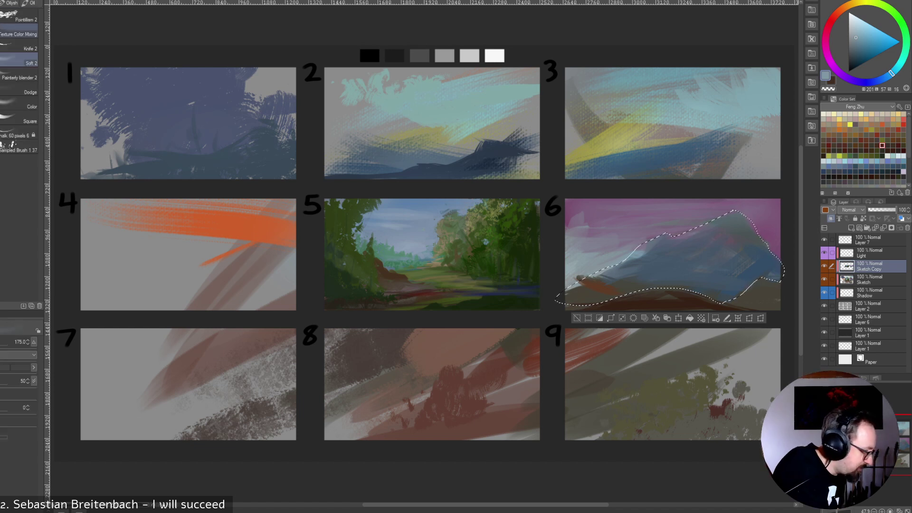
{"action": "left_click", "coordinate": [625, 260], "text": "alt"}
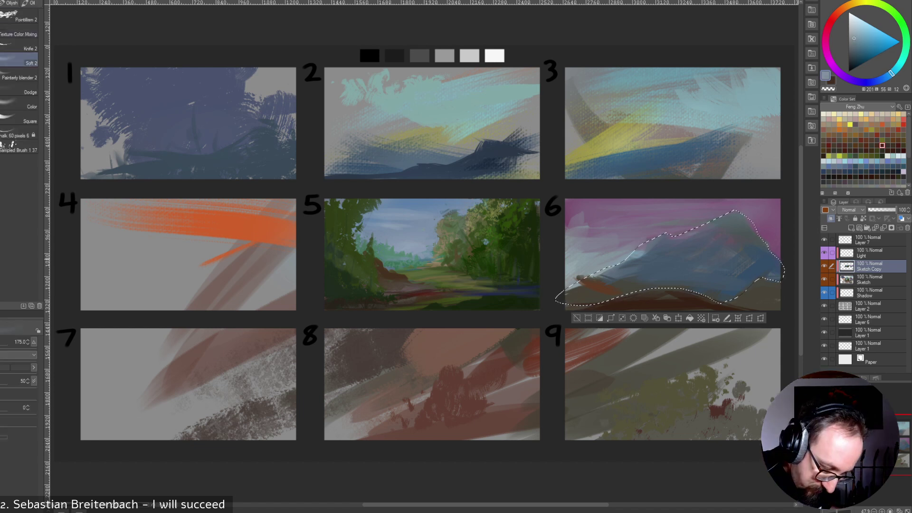
{"action": "key", "text": "bracketright"}
{"action": "key", "text": "bracketright"}
{"action": "left_click_drag", "start_coordinate": [561, 300], "coordinate": [721, 291]}
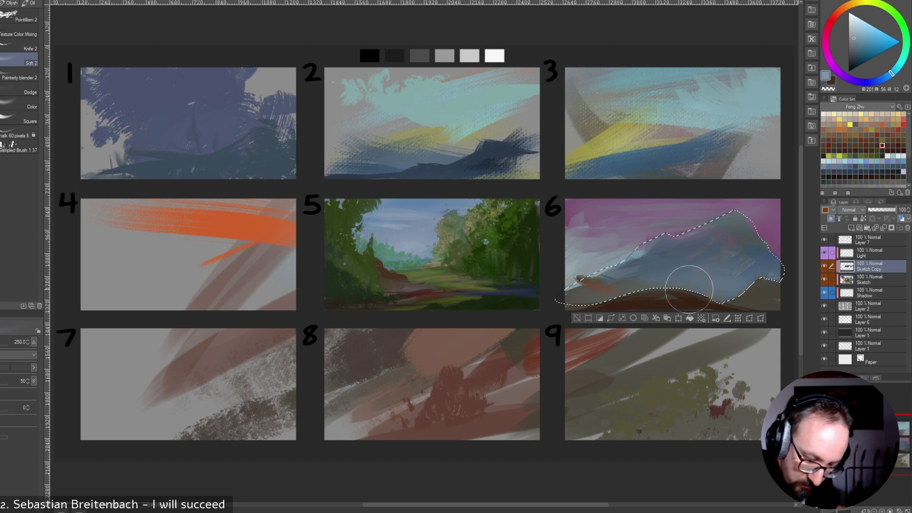
{"action": "key", "text": "bracketleft"}
{"action": "key", "text": "bracketleft"}
{"action": "key", "text": "bracketleft"}
{"action": "key", "text": "bracketleft"}
{"action": "key", "text": "m"}
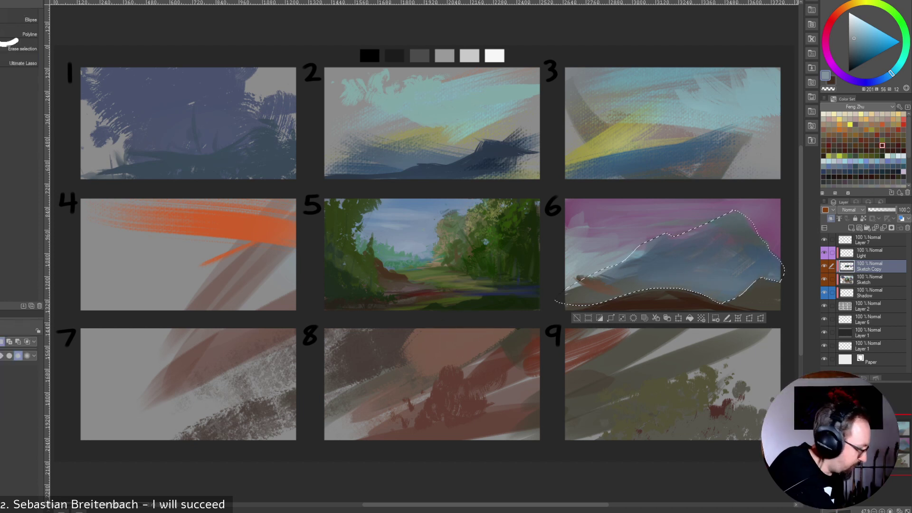
{"action": "key", "text": "ctrl+d"}
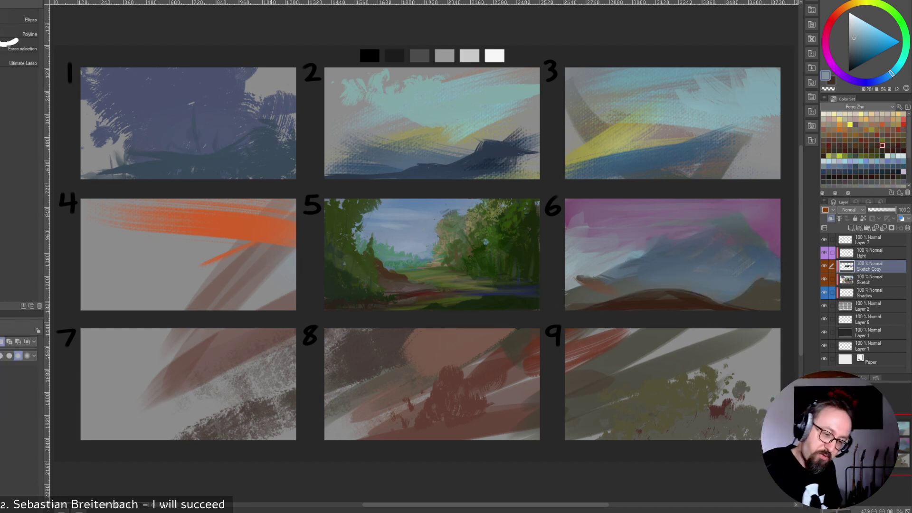
Sample the purple sky beside frame 6's peak and redefine the mountain's ridge with the textured paint brush at size 60.
{"action": "key", "text": "b"}
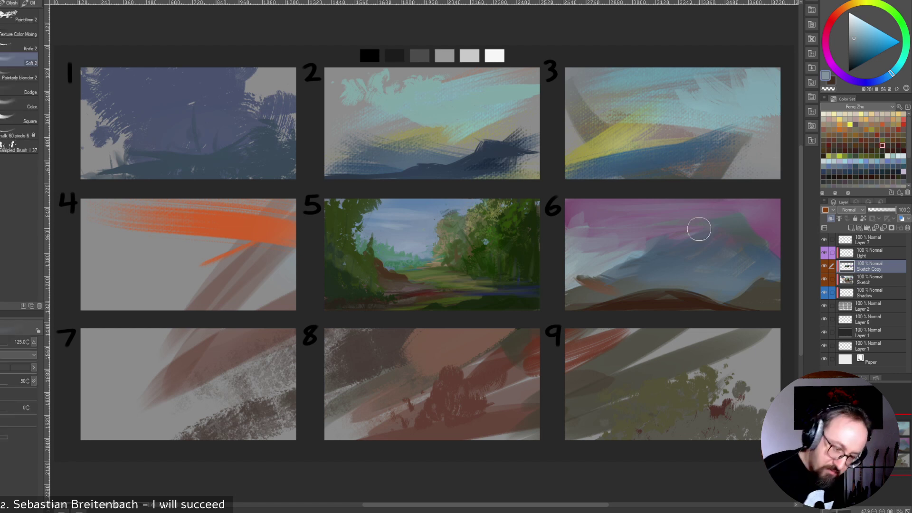
{"action": "left_click", "coordinate": [723, 208], "text": "alt"}
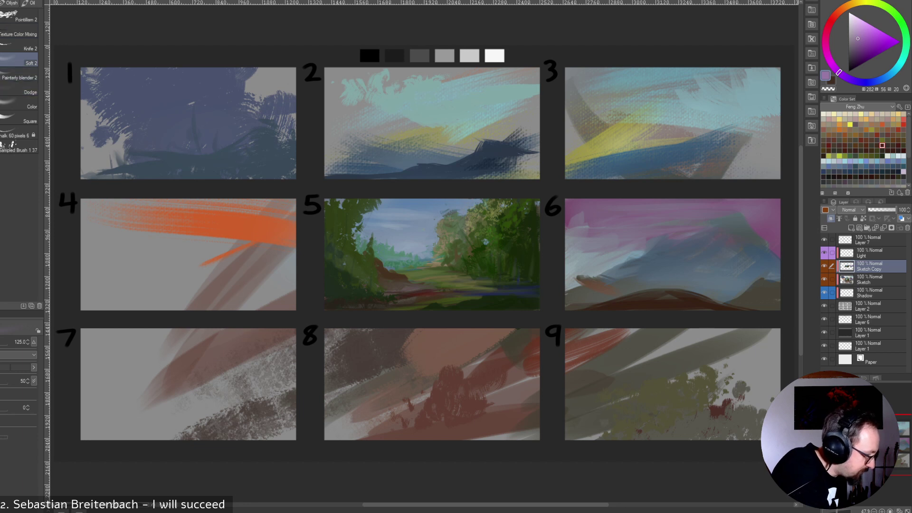
{"action": "left_click", "coordinate": [3, 30]}
{"action": "key", "text": "bracketleft"}
{"action": "key", "text": "bracketleft"}
{"action": "key", "text": "bracketleft"}
{"action": "key", "text": "bracketleft"}
{"action": "key", "text": "bracketleft"}
{"action": "key", "text": "bracketleft"}
{"action": "key", "text": "bracketleft"}
{"action": "key", "text": "bracketleft"}
{"action": "key", "text": "bracketleft"}
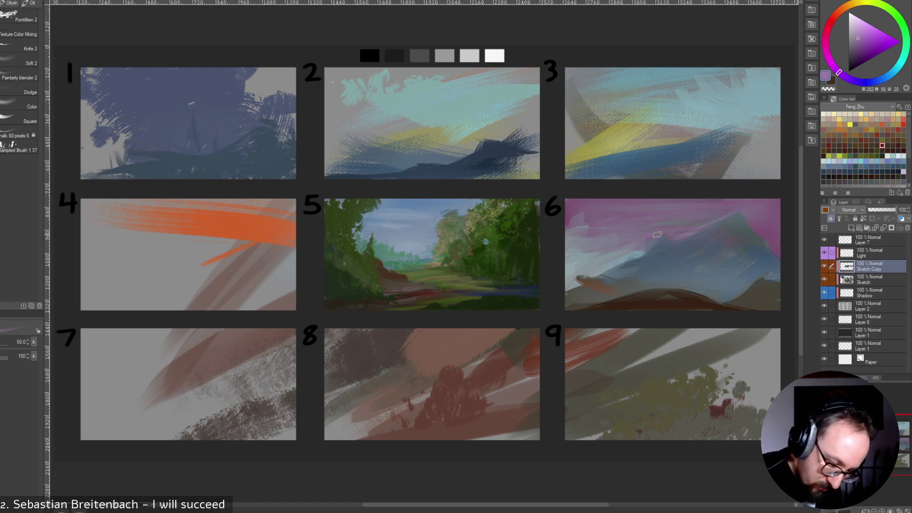
Add slanting facets and shadow strokes to frame 6's mountain with sampled blues, raising the brush size to 70.
{"action": "left_click", "coordinate": [647, 256], "text": "alt"}
{"action": "left_click", "coordinate": [656, 253], "text": "alt"}
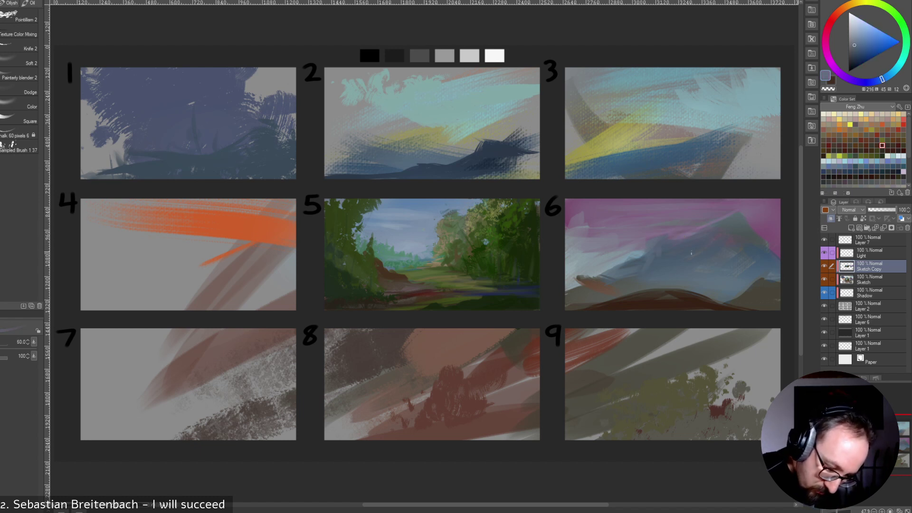
{"action": "key", "text": "bracketright"}
{"action": "left_click", "coordinate": [683, 281], "text": "alt"}
{"action": "left_click", "coordinate": [760, 261], "text": "alt"}
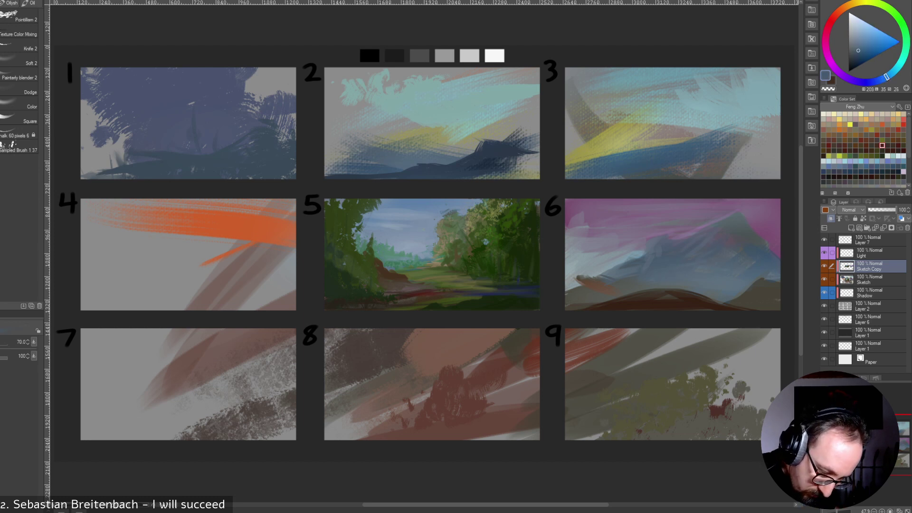
Paint a range of dark blue foothills at the left base of frame 6's mountain using a dark swatch and sampled blue.
{"action": "left_click", "coordinate": [679, 271], "text": "alt"}
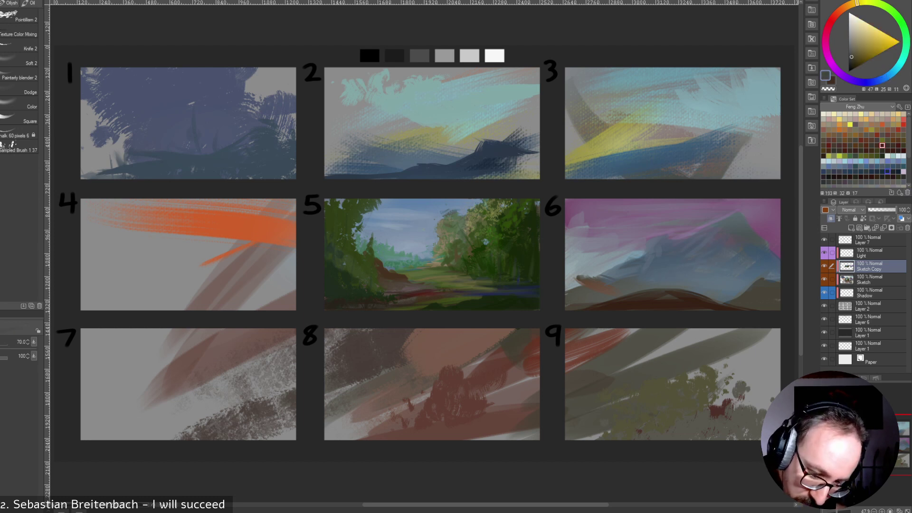
{"action": "left_click", "coordinate": [893, 172]}
{"action": "mouse_move", "coordinate": [637, 277]}
{"action": "left_mouse_down"}
{"action": "mouse_move", "coordinate": [680, 280]}
{"action": "mouse_move", "coordinate": [606, 275]}
{"action": "mouse_move", "coordinate": [581, 261]}
{"action": "mouse_move", "coordinate": [589, 267]}
{"action": "mouse_move", "coordinate": [576, 265]}
{"action": "mouse_move", "coordinate": [577, 277]}
{"action": "mouse_move", "coordinate": [566, 266]}
{"action": "mouse_move", "coordinate": [574, 289]}
{"action": "mouse_move", "coordinate": [604, 294]}
{"action": "left_mouse_up"}
{"action": "left_click", "coordinate": [639, 275], "text": "alt"}
{"action": "left_click_drag", "start_coordinate": [658, 283], "coordinate": [623, 280]}
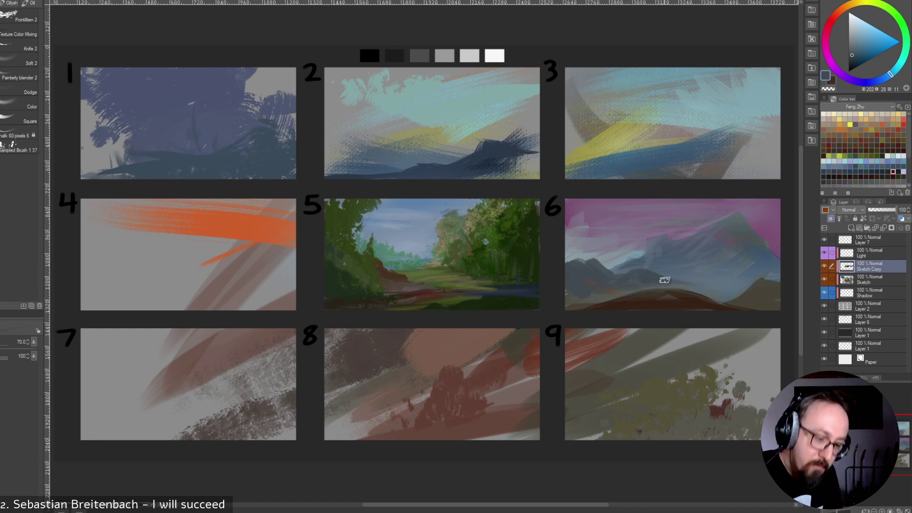
Add dark blue ridge strokes along the lower right slope of frame 6's mountain with a larger brush.
{"action": "key", "text": "bracketright"}
{"action": "key", "text": "bracketright"}
{"action": "left_click_drag", "start_coordinate": [782, 258], "coordinate": [758, 261]}
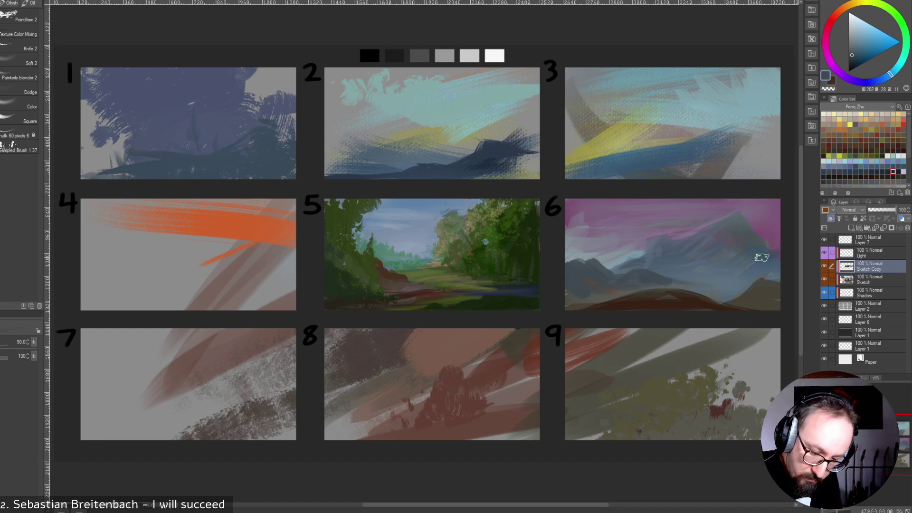
{"action": "key", "text": "8"}
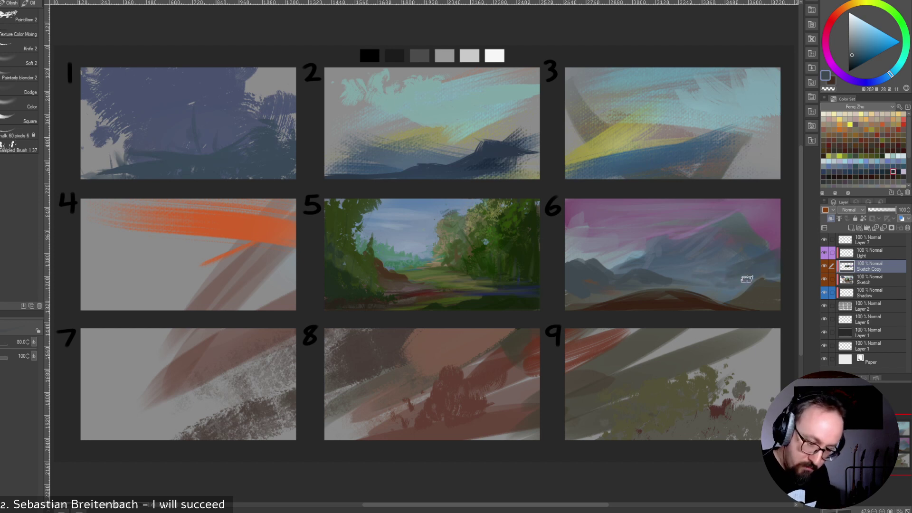
Rework the brown hill at frame 6's right edge with strokes of colours sampled from the hill and mountain base.
{"action": "left_click", "coordinate": [765, 290], "text": "alt"}
{"action": "left_click", "coordinate": [763, 276], "text": "alt"}
{"action": "left_click", "coordinate": [748, 277], "text": "alt"}
{"action": "left_click_drag", "start_coordinate": [748, 282], "coordinate": [782, 282]}
Refine the crest of frame 6's brown foreground hill with a dark brown sampled from the hill at brush size 40.
{"action": "left_click", "coordinate": [616, 306], "text": "alt"}
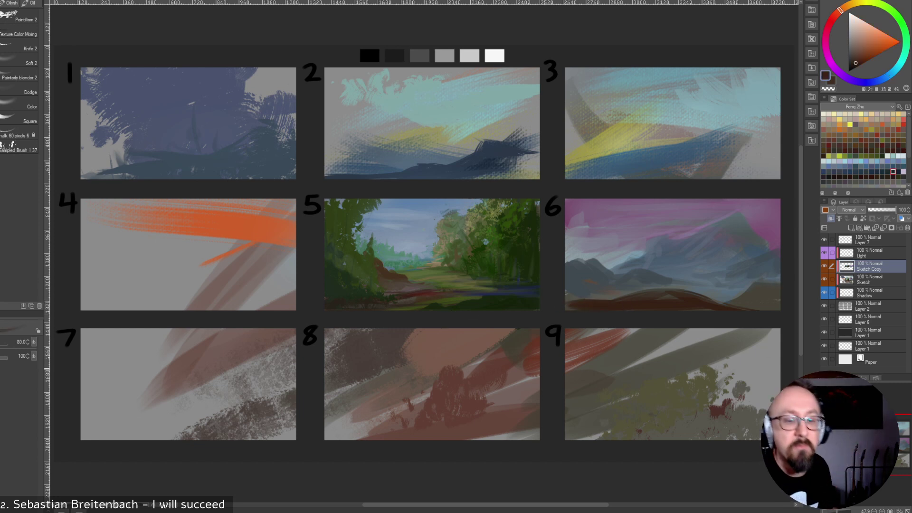
{"action": "key", "text": "bracketleft"}
{"action": "key", "text": "bracketleft"}
{"action": "key", "text": "bracketleft"}
{"action": "key", "text": "bracketleft"}
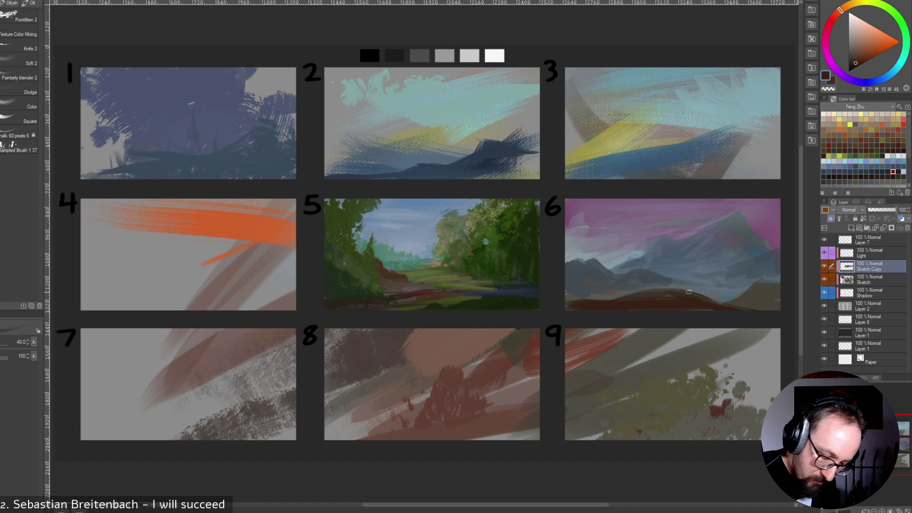
Clean up the valley between frame 6's two brown hills with sampled teal and blue, raising the brush size to 60.
{"action": "left_click", "coordinate": [637, 289], "text": "alt"}
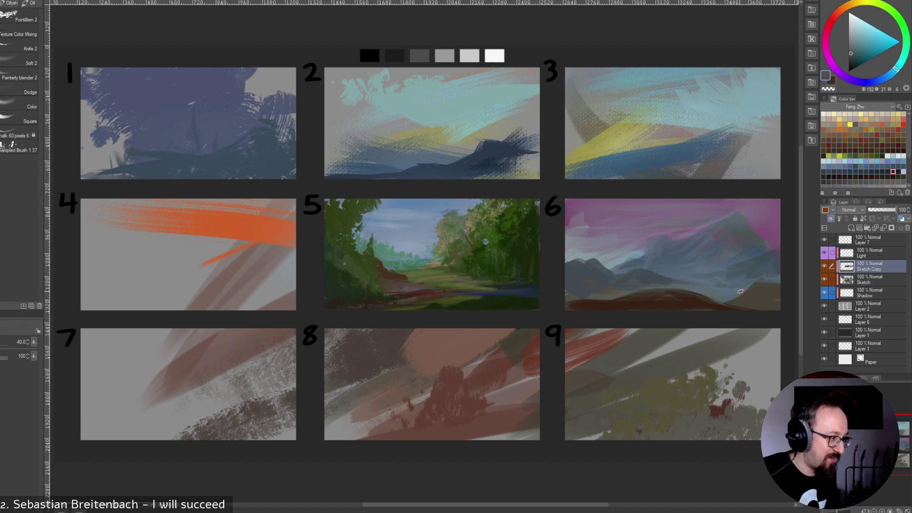
{"action": "left_click", "coordinate": [700, 287], "text": "alt"}
{"action": "key", "text": "bracketright"}
{"action": "key", "text": "bracketright"}
{"action": "key", "text": "bracketright"}
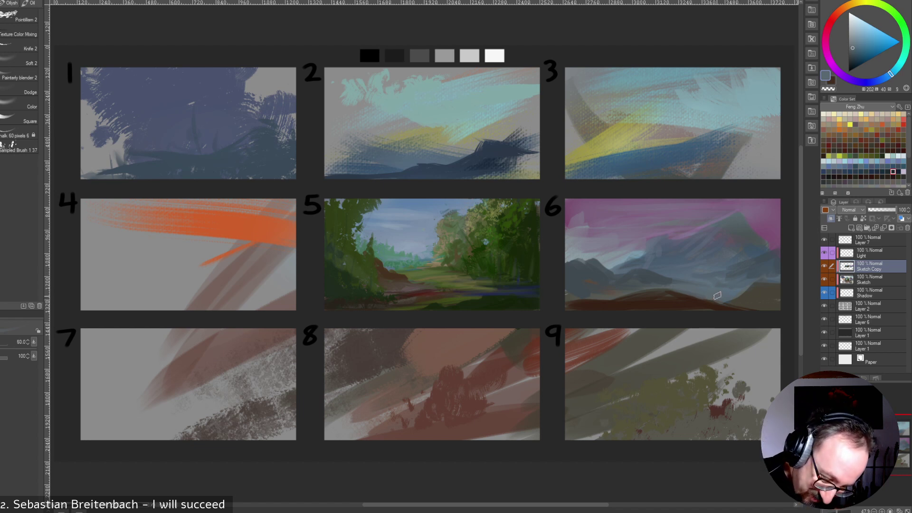
Touch up the right slope and peak edge of frame 6's mountain with colours sampled from the slope and sky.
{"action": "left_click", "coordinate": [737, 240], "text": "alt"}
{"action": "left_click", "coordinate": [734, 244], "text": "alt"}
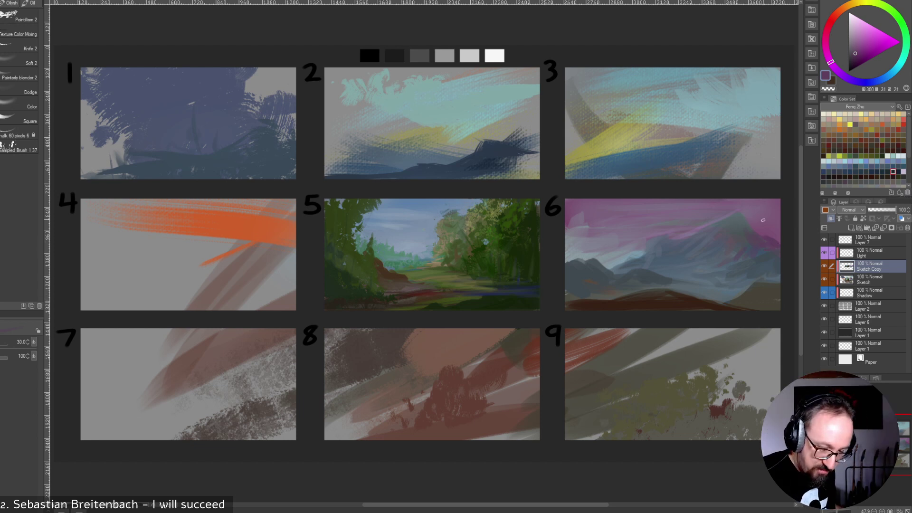
{"action": "left_click", "coordinate": [746, 214], "text": "alt"}
Brush soft horizontal purple cloud strokes across frame 6's magenta sky using sampled purples.
{"action": "left_click", "coordinate": [705, 227], "text": "alt"}
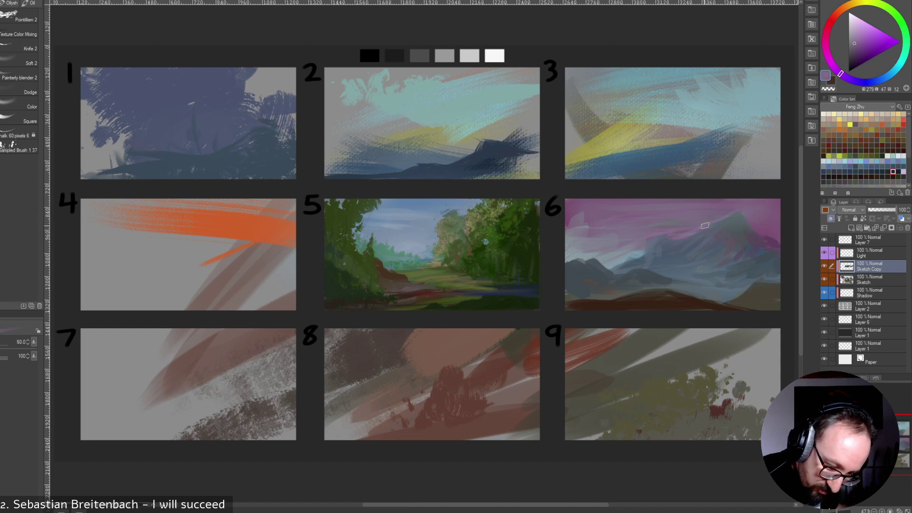
{"action": "left_click_drag", "start_coordinate": [694, 211], "coordinate": [721, 209]}
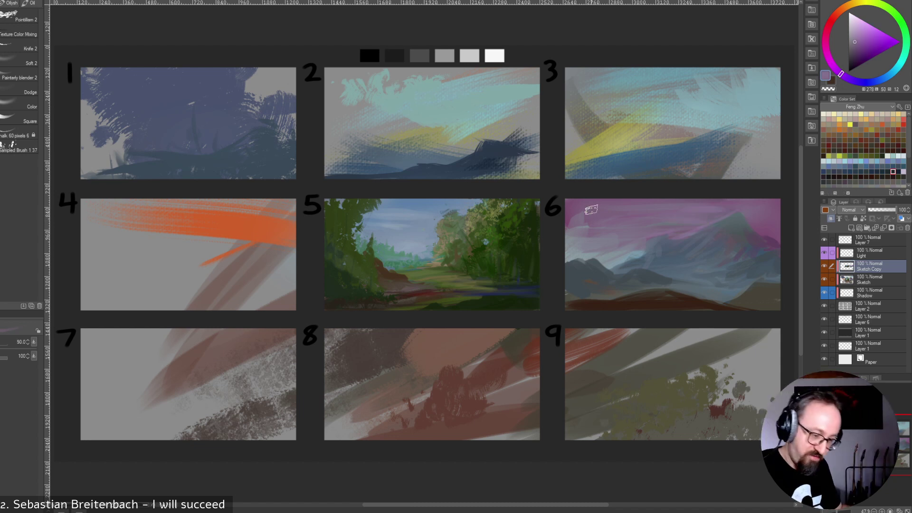
{"action": "left_click_drag", "start_coordinate": [591, 209], "coordinate": [642, 215]}
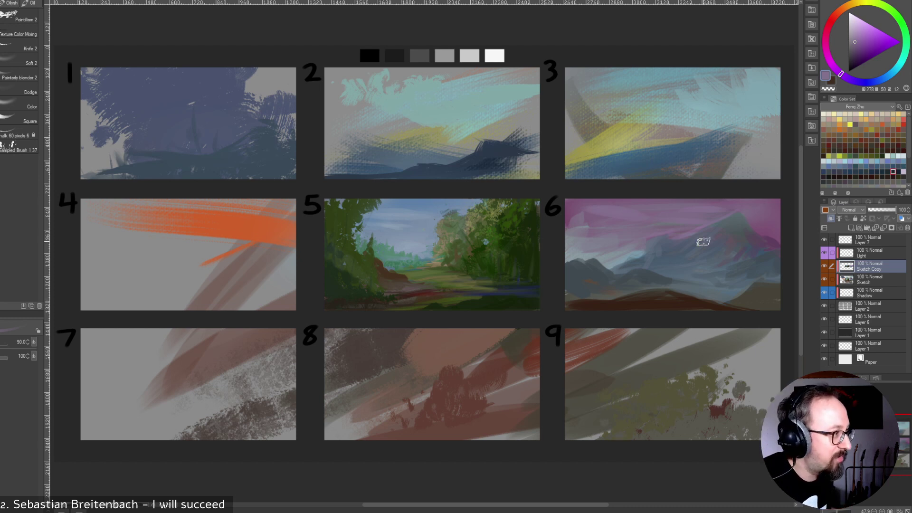
{"action": "left_click", "coordinate": [576, 210], "text": "alt"}
{"action": "left_click_drag", "start_coordinate": [573, 209], "coordinate": [606, 213]}
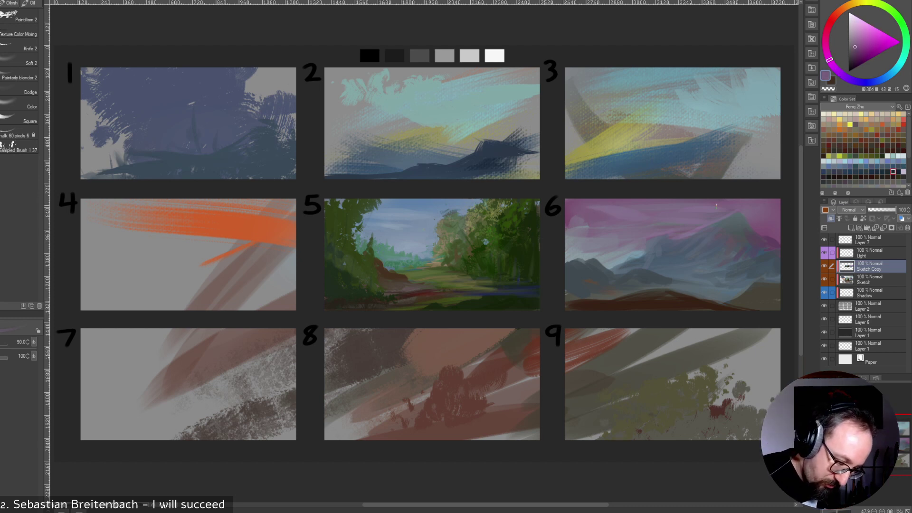
Paint a distant blue peak at the right of frame 3 with sampled blue, raising the brush size to 150.
{"action": "left_click", "coordinate": [681, 175], "text": "alt"}
{"action": "left_click_drag", "start_coordinate": [721, 125], "coordinate": [757, 146]}
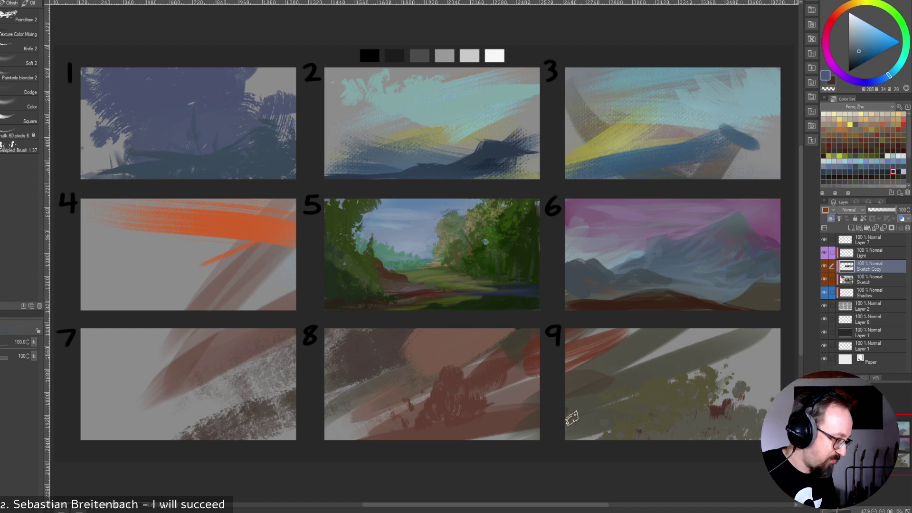
{"action": "key", "text": "bracketright"}
{"action": "key", "text": "bracketright"}
{"action": "mouse_move", "coordinate": [718, 136]}
{"action": "left_mouse_down"}
{"action": "mouse_move", "coordinate": [762, 145]}
{"action": "mouse_move", "coordinate": [761, 158]}
{"action": "left_mouse_up"}
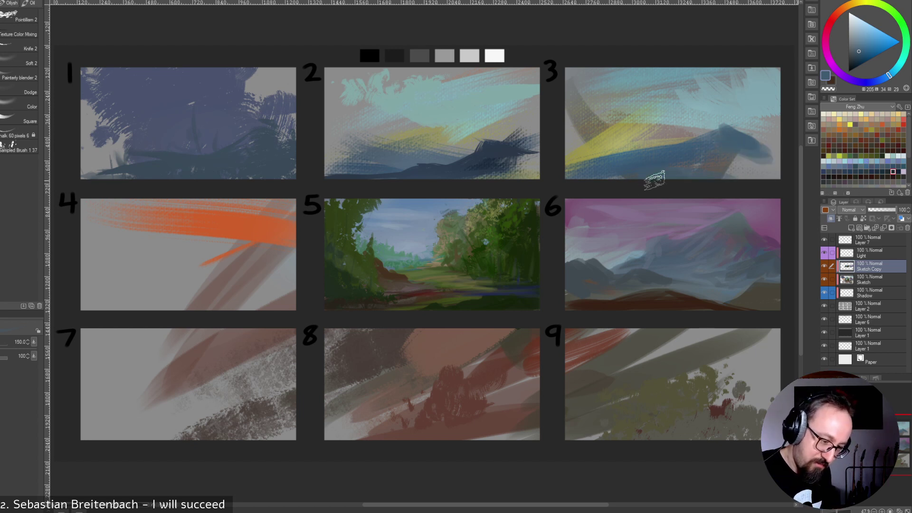
{"action": "left_click", "coordinate": [735, 142], "text": "alt"}
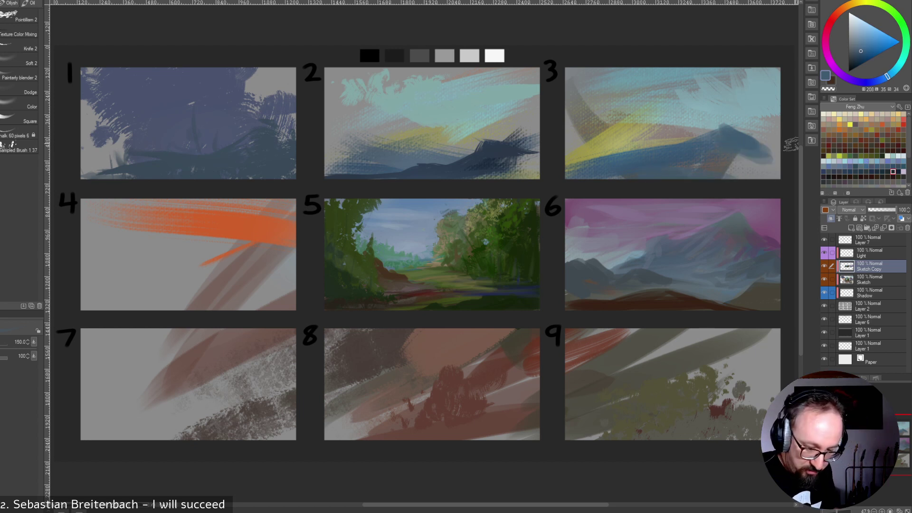
Block in a large dark blue mountain descending from frame 3's left edge with blues sampled from the lower band.
{"action": "mouse_move", "coordinate": [613, 159]}
{"action": "left_mouse_down"}
{"action": "mouse_move", "coordinate": [592, 131]}
{"action": "mouse_move", "coordinate": [650, 163]}
{"action": "mouse_move", "coordinate": [587, 147]}
{"action": "mouse_move", "coordinate": [619, 145]}
{"action": "mouse_move", "coordinate": [647, 162]}
{"action": "mouse_move", "coordinate": [591, 153]}
{"action": "mouse_move", "coordinate": [569, 163]}
{"action": "mouse_move", "coordinate": [667, 192]}
{"action": "mouse_move", "coordinate": [675, 176]}
{"action": "mouse_move", "coordinate": [662, 171]}
{"action": "mouse_move", "coordinate": [700, 167]}
{"action": "mouse_move", "coordinate": [678, 152]}
{"action": "mouse_move", "coordinate": [744, 160]}
{"action": "mouse_move", "coordinate": [734, 164]}
{"action": "mouse_move", "coordinate": [721, 148]}
{"action": "mouse_move", "coordinate": [759, 160]}
{"action": "left_mouse_up"}
{"action": "left_click", "coordinate": [701, 158], "text": "alt"}
{"action": "left_click", "coordinate": [682, 156], "text": "alt"}
{"action": "key", "text": "]"}
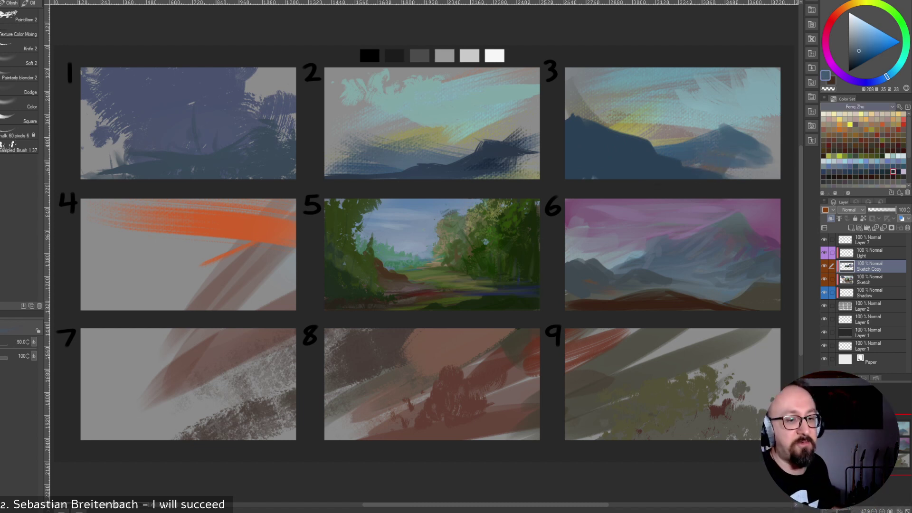
Paint a pale yellow-green glow in frame 3's sky above the left mountain using sampled sky colours.
{"action": "left_click", "coordinate": [691, 119], "text": "alt"}
{"action": "key", "text": "["}
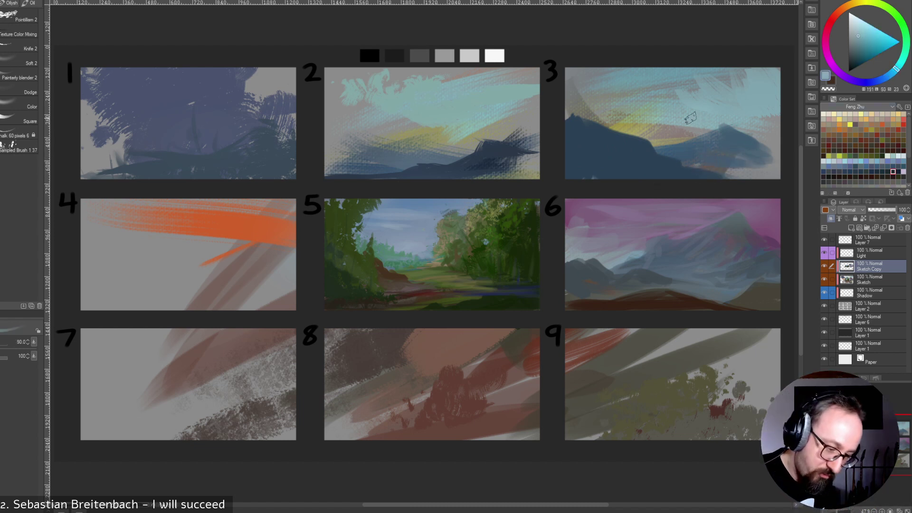
{"action": "left_click", "coordinate": [639, 110], "text": "alt"}
{"action": "left_click_drag", "start_coordinate": [621, 115], "coordinate": [651, 112]}
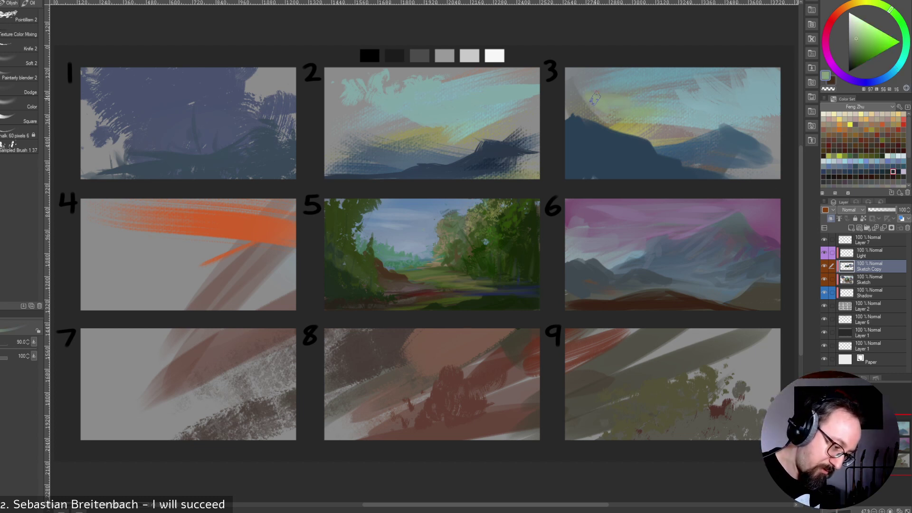
{"action": "left_click_drag", "start_coordinate": [582, 95], "coordinate": [604, 111]}
Fill the ground along frame 3's lower right edge with strokes of sampled dark blue.
{"action": "left_click", "coordinate": [587, 143], "text": "alt"}
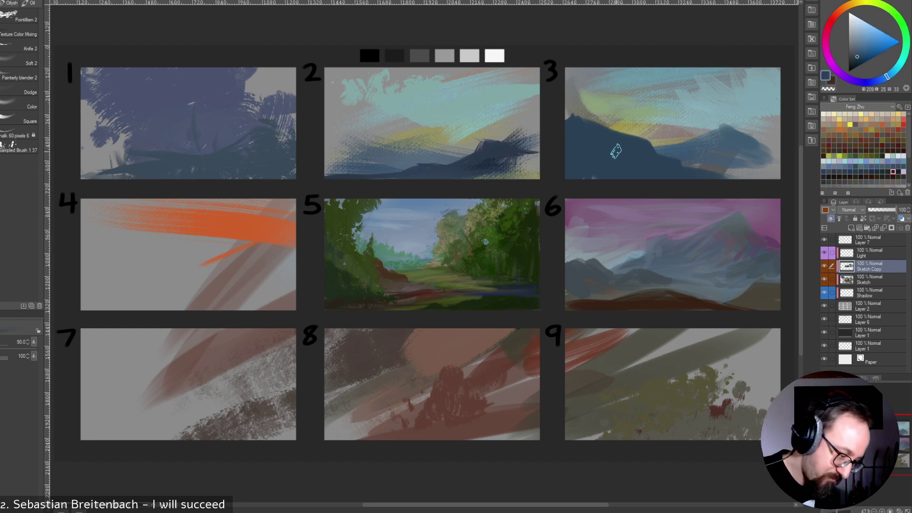
{"action": "mouse_move", "coordinate": [711, 173]}
{"action": "left_mouse_down"}
{"action": "mouse_move", "coordinate": [756, 179]}
{"action": "mouse_move", "coordinate": [703, 161]}
{"action": "mouse_move", "coordinate": [783, 174]}
{"action": "left_mouse_up"}
{"action": "left_click", "coordinate": [701, 165], "text": "alt"}
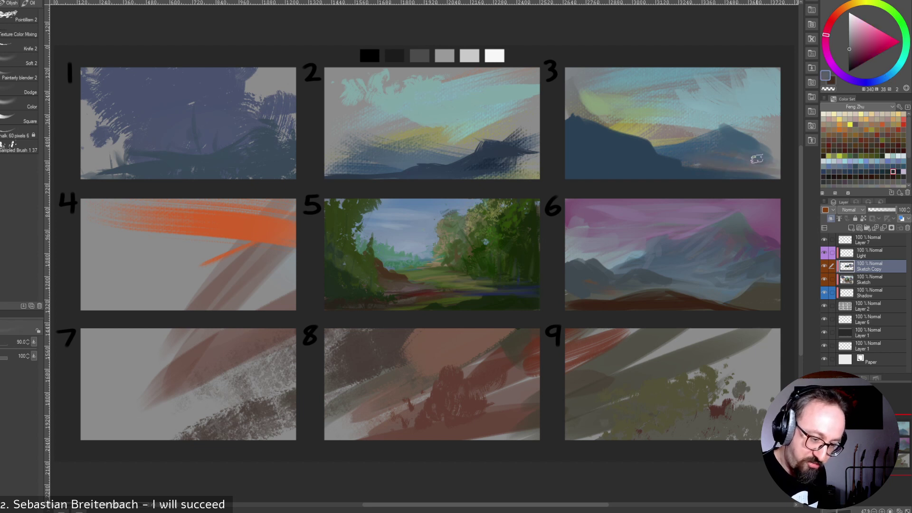
Extend frame 3's distant ridge to the right edge and trim its peak with sampled sky blue, reducing the brush to 45.
{"action": "left_click", "coordinate": [742, 142], "text": "alt"}
{"action": "left_click_drag", "start_coordinate": [741, 141], "coordinate": [778, 149]}
{"action": "left_click", "coordinate": [728, 119], "text": "alt"}
{"action": "left_click", "coordinate": [722, 119], "text": "alt"}
{"action": "left_click_drag", "start_coordinate": [717, 123], "coordinate": [737, 125]}
{"action": "key", "text": "bracketleft"}
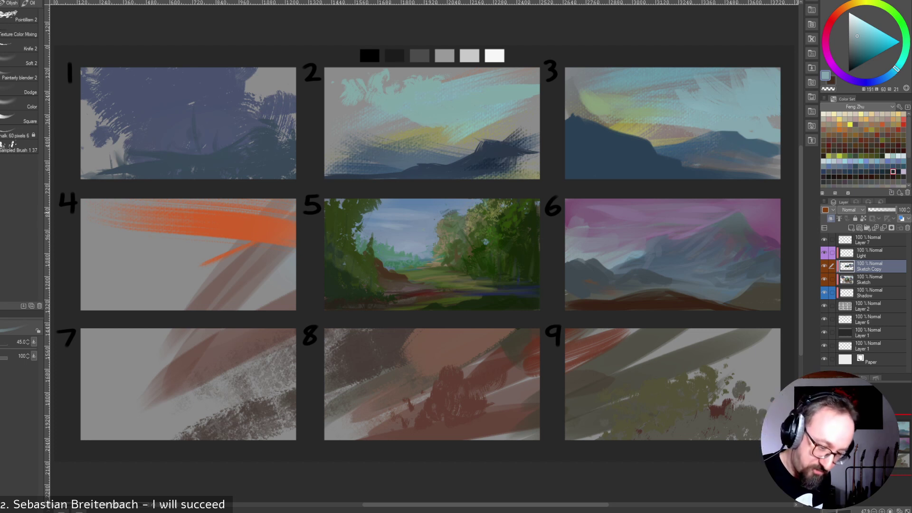
Brighten the left part of frame 6's sky to glowing pink with an enlarged Dodge brush in saturated red.
{"action": "left_click", "coordinate": [696, 226], "text": "alt"}
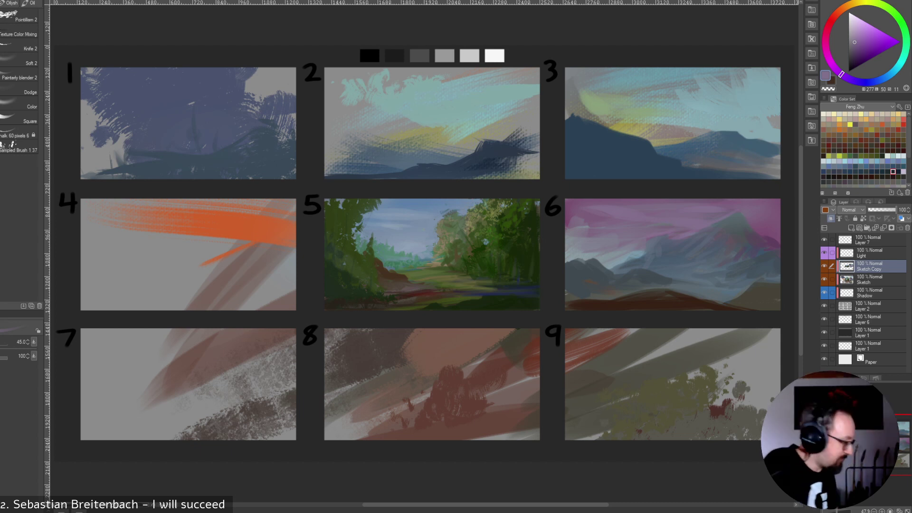
{"action": "left_click", "coordinate": [19, 89]}
{"action": "left_click_drag", "start_coordinate": [830, 23], "coordinate": [833, 18]}
{"action": "left_click", "coordinate": [888, 44]}
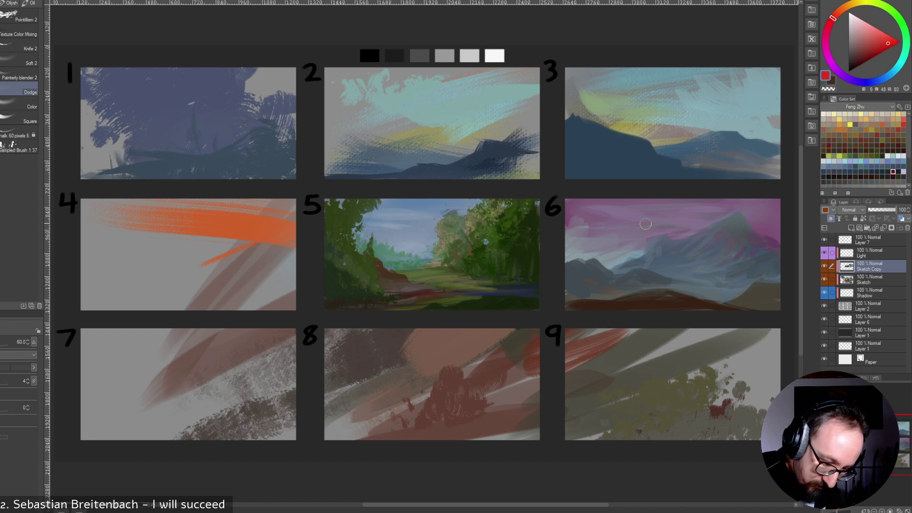
{"action": "key", "text": "]"}
{"action": "key", "text": "]"}
{"action": "key", "text": "]"}
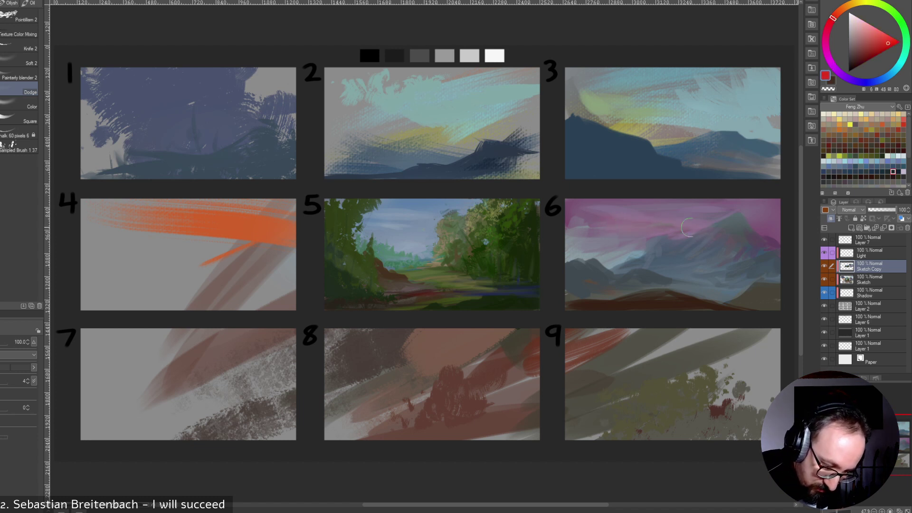
{"action": "key", "text": "]"}
{"action": "key", "text": "]"}
{"action": "key", "text": "]"}
{"action": "key", "text": "]"}
{"action": "left_click_drag", "start_coordinate": [578, 213], "coordinate": [654, 229]}
Add a pinkish glow over frame 6's mountain with the Dodge brush, setting the brush size to 125.
{"action": "key", "text": "]"}
{"action": "key", "text": "]"}
{"action": "key", "text": "bracketleft"}
{"action": "key", "text": "bracketleft"}
{"action": "key", "text": "bracketleft"}
{"action": "key", "text": "bracketleft"}
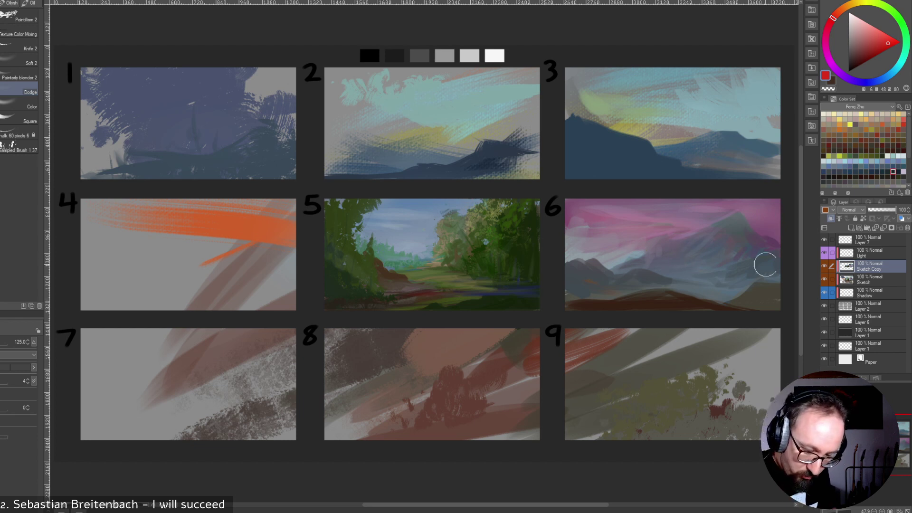
Try a stroke with the Color brush in a dark swatch on thumbnail 6's mountain, and undo it.
{"action": "left_click", "coordinate": [903, 145]}
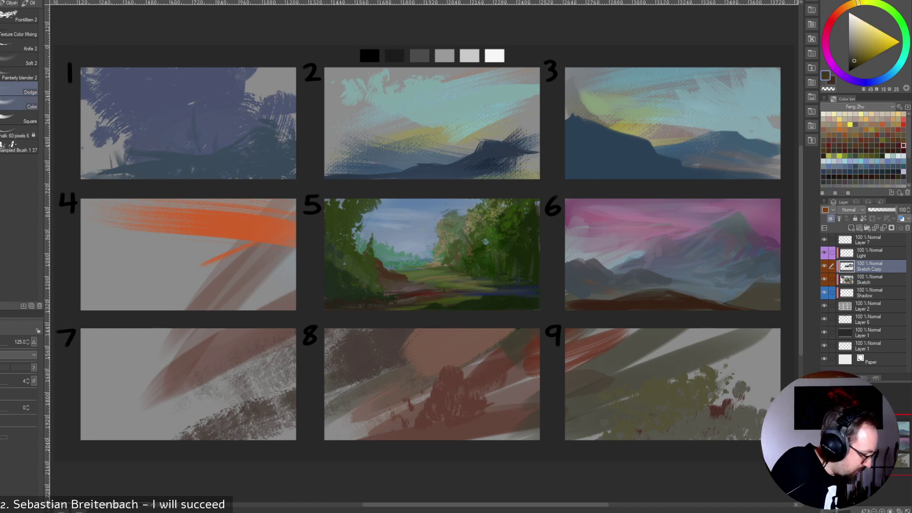
{"action": "left_click", "coordinate": [1, 104]}
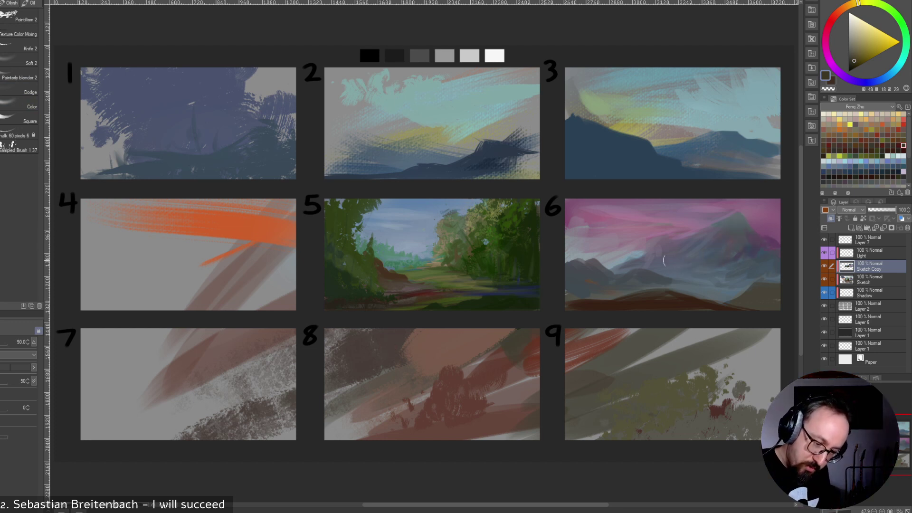
{"action": "key", "text": "bracketleft"}
{"action": "key", "text": "bracketleft"}
{"action": "key", "text": "bracketleft"}
{"action": "key", "text": "bracketleft"}
{"action": "key", "text": "bracketleft"}
{"action": "key", "text": "bracketleft"}
{"action": "key", "text": "bracketleft"}
{"action": "left_click_drag", "start_coordinate": [722, 238], "coordinate": [668, 261]}
{"action": "key", "text": "ctrl+z"}
With the Texture Color Mixing brush at size 80, blend the sky of thumbnail 6 using a slate blue sampled from the hills.
{"action": "left_click", "coordinate": [18, 31]}
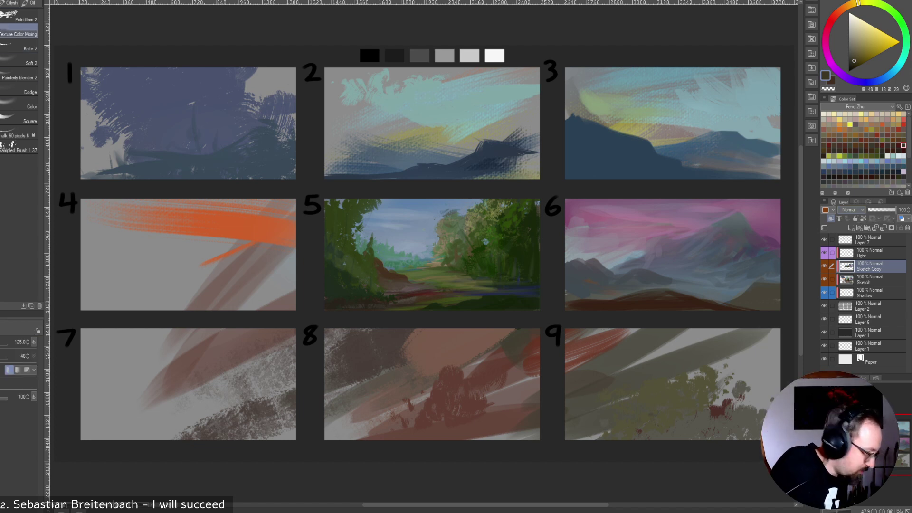
{"action": "key", "text": "bracketleft"}
{"action": "key", "text": "bracketleft"}
{"action": "key", "text": "bracketleft"}
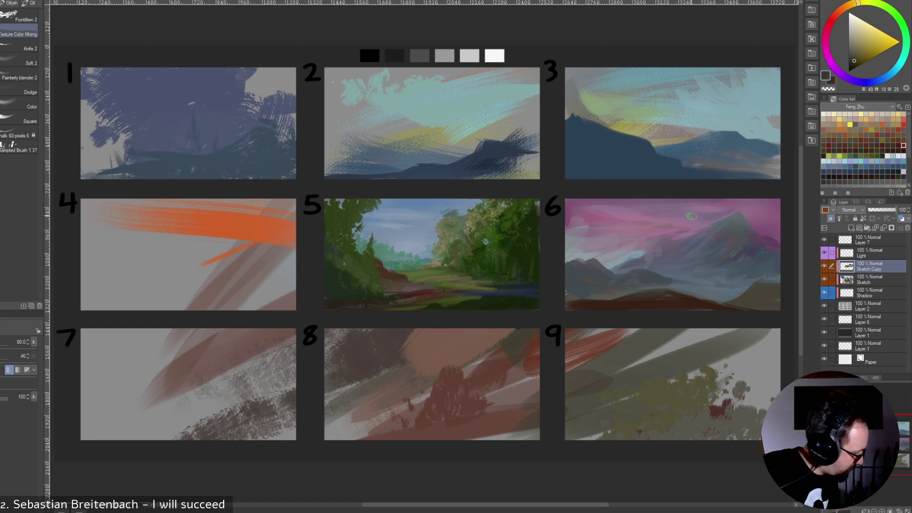
{"action": "left_click", "coordinate": [620, 266], "text": "alt"}
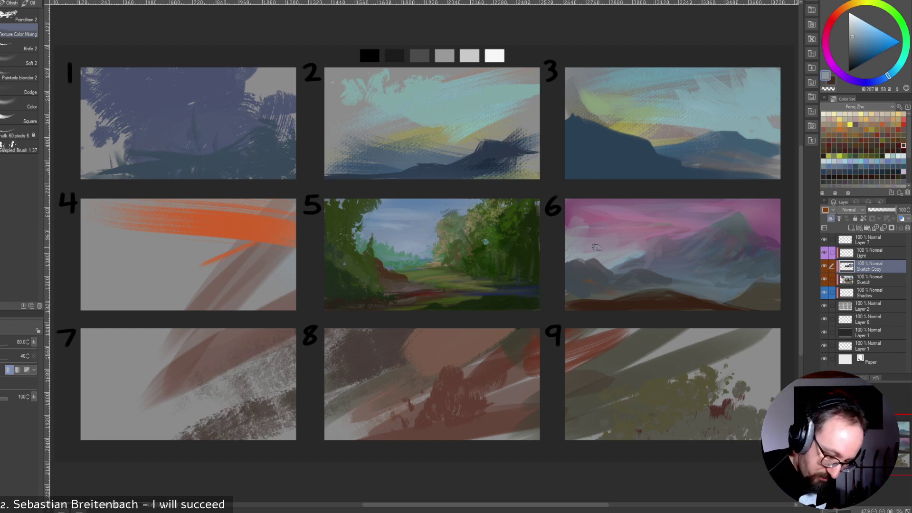
Sample pink from the sky of thumbnail 6 and paint more pink cloud streaks with the brush at size 60.
{"action": "left_click", "coordinate": [624, 233], "text": "alt"}
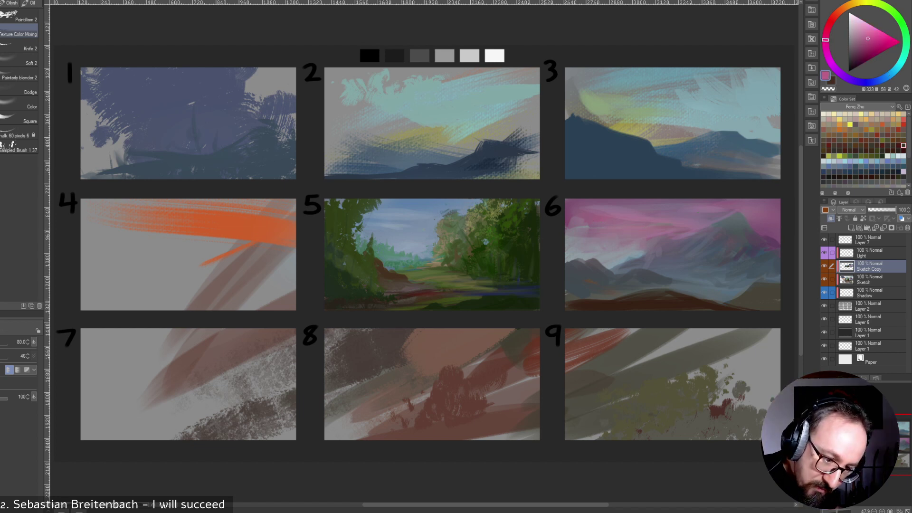
{"action": "key", "text": "b"}
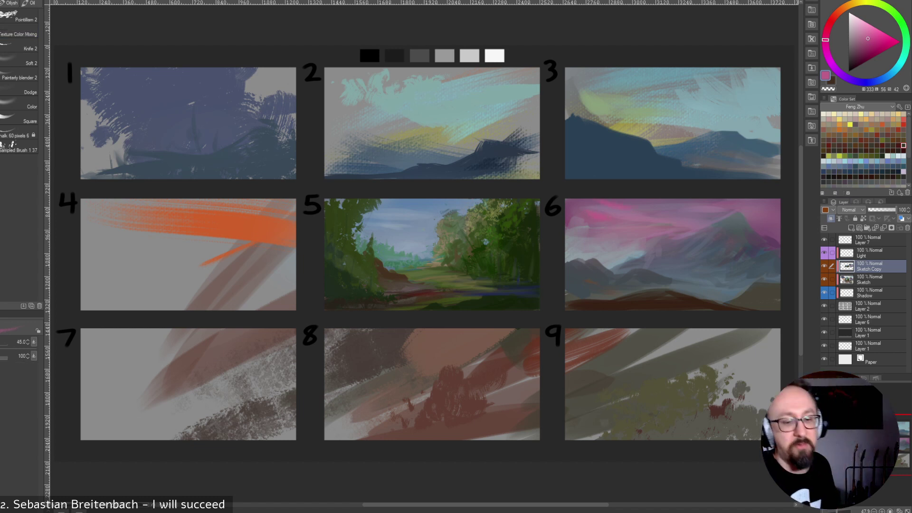
{"action": "key", "text": "bracketright"}
{"action": "key", "text": "bracketright"}
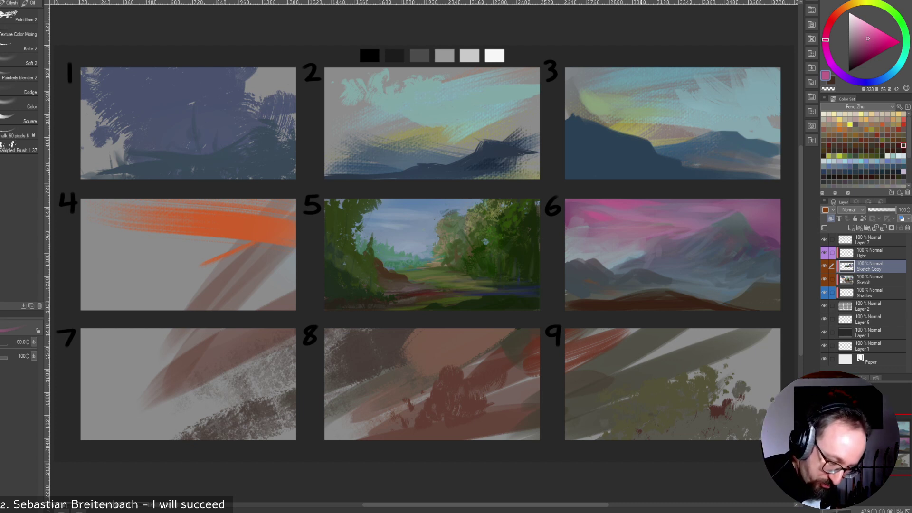
Sample a soft blue beside the mountain in thumbnail 6 and paint it into the low clouds, ending at brush size 45.
{"action": "left_click", "coordinate": [639, 253], "text": "alt"}
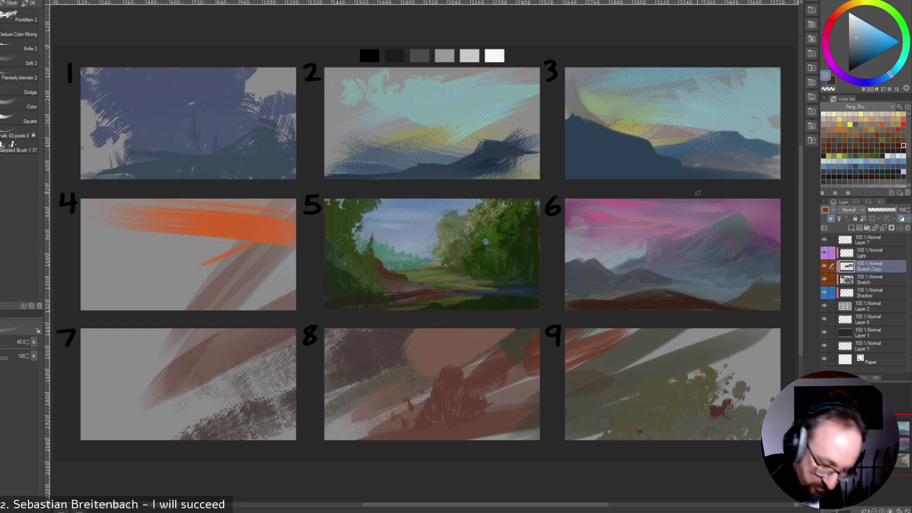
{"action": "key", "text": "bracketright"}
{"action": "key", "text": "bracketright"}
{"action": "key", "text": "bracketright"}
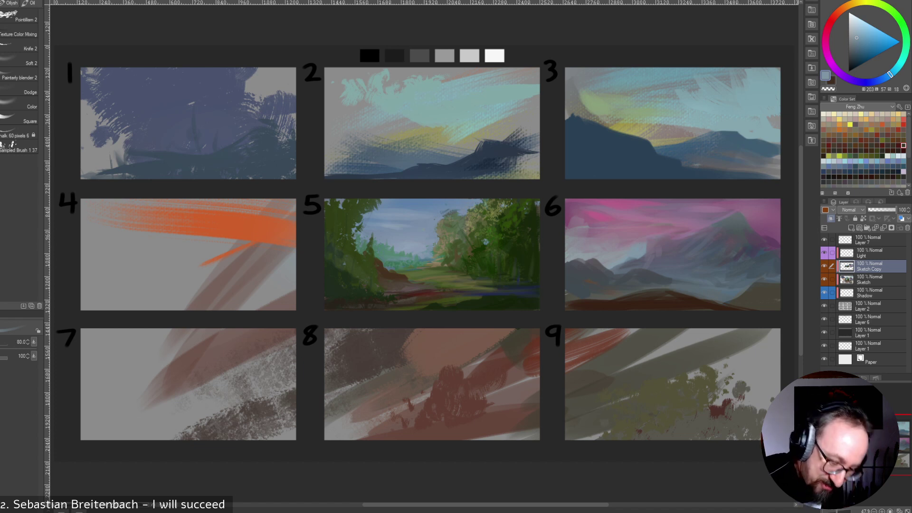
{"action": "key", "text": "bracketleft"}
{"action": "key", "text": "bracketleft"}
{"action": "key", "text": "bracketleft"}
{"action": "key", "text": "bracketleft"}
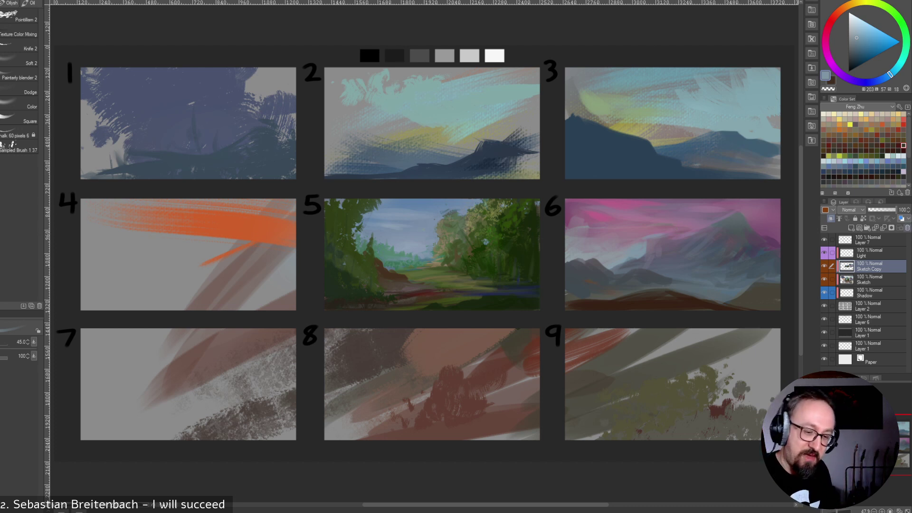
Blend sampled cloud blues into the pale sky just above the small hills in thumbnail 6, reducing the brush to size 40.
{"action": "left_click", "coordinate": [640, 236], "text": "alt"}
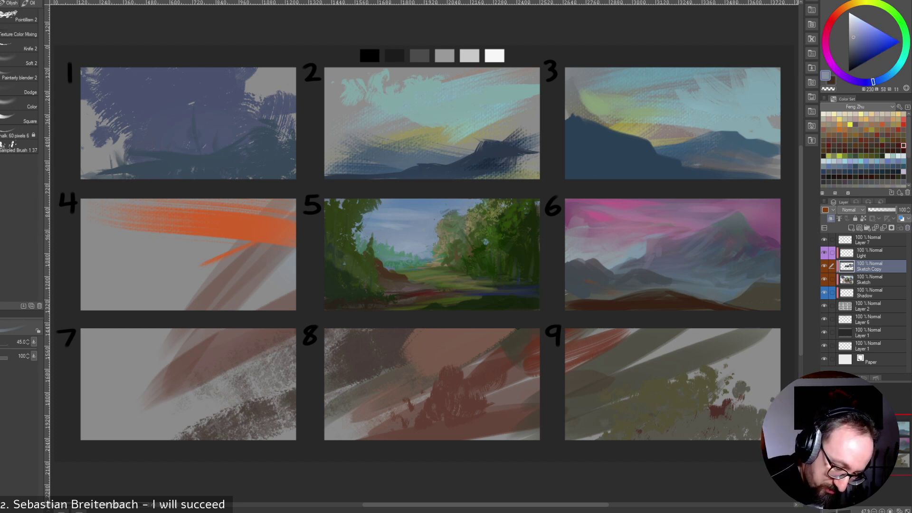
{"action": "left_click", "coordinate": [600, 239], "text": "alt"}
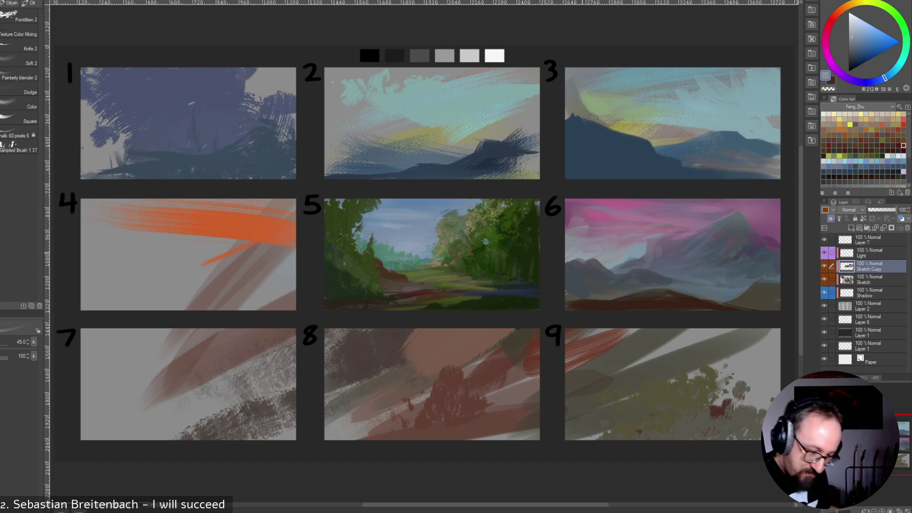
{"action": "left_click", "coordinate": [568, 244], "text": "alt"}
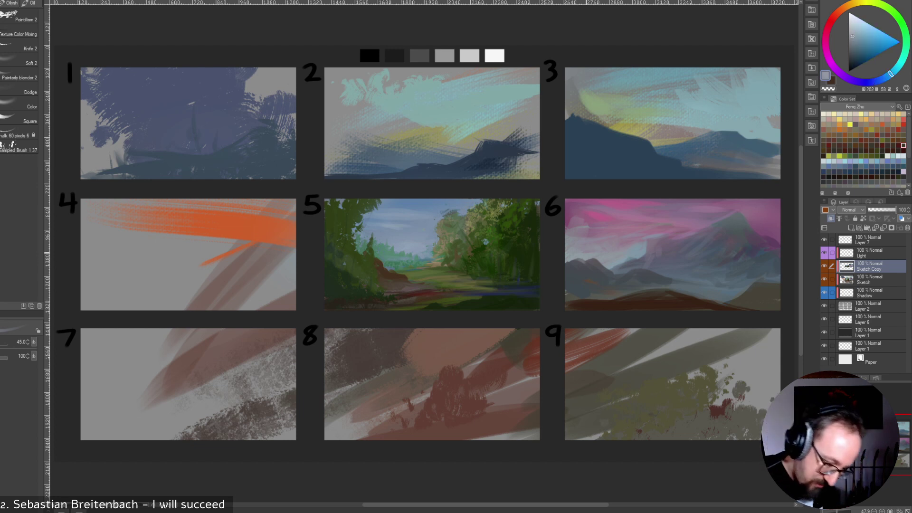
{"action": "left_click", "coordinate": [579, 250], "text": "alt"}
{"action": "left_click_drag", "start_coordinate": [569, 258], "coordinate": [583, 260]}
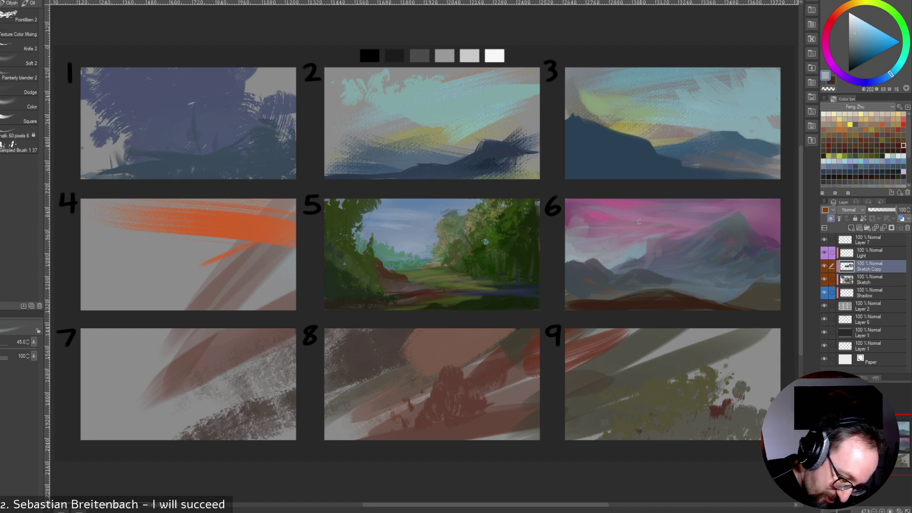
{"action": "key", "text": "bracketleft"}
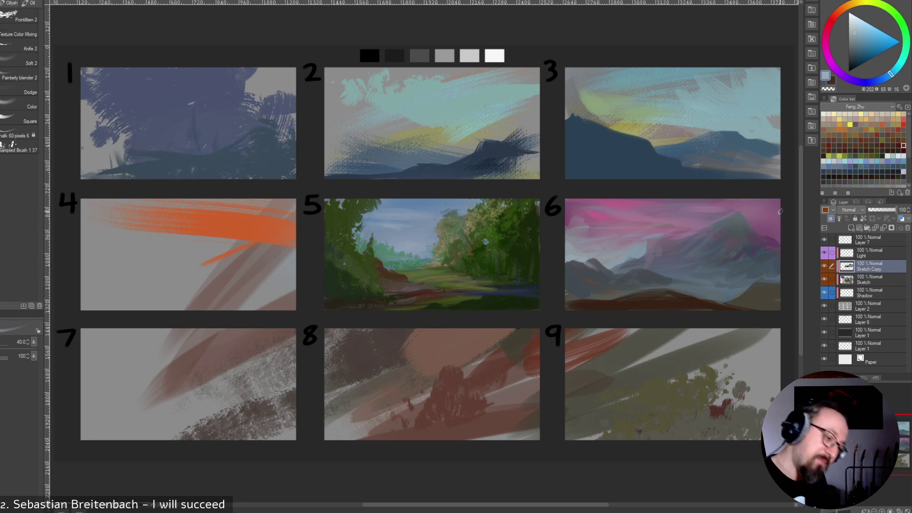
Sample the slate blue of the small hills in thumbnail 6 and soften their slopes and base with a larger brush.
{"action": "left_click", "coordinate": [596, 264], "text": "alt"}
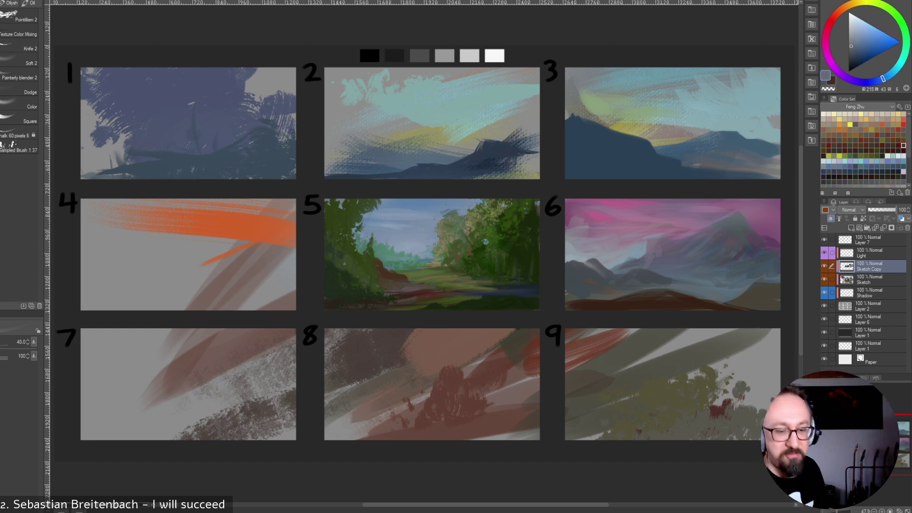
{"action": "key", "text": "bracketright"}
{"action": "key", "text": "bracketright"}
{"action": "key", "text": "bracketright"}
{"action": "key", "text": "bracketright"}
{"action": "key", "text": "bracketright"}
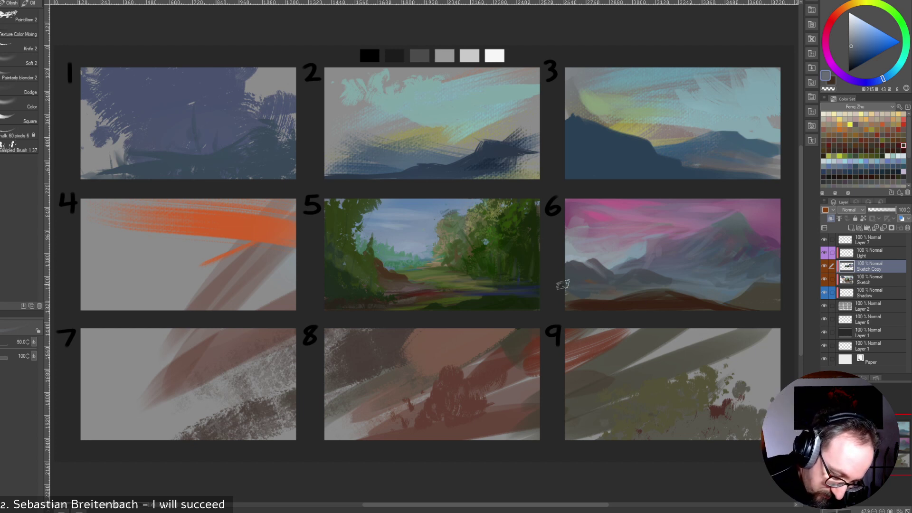
Paint the misty valley between the hills and brown foreground of thumbnail 6 with sampled mid-ground blues, using brush size 45.
{"action": "left_click", "coordinate": [668, 276], "text": "alt"}
{"action": "key", "text": "bracketleft"}
{"action": "key", "text": "bracketleft"}
{"action": "key", "text": "bracketleft"}
{"action": "key", "text": "bracketleft"}
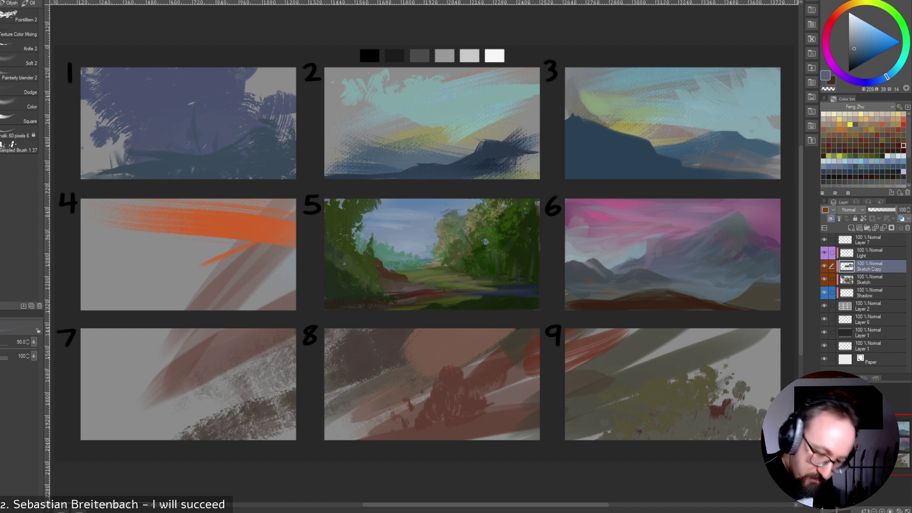
{"action": "left_click", "coordinate": [667, 272], "text": "alt"}
{"action": "key", "text": "bracketleft"}
{"action": "key", "text": "bracketleft"}
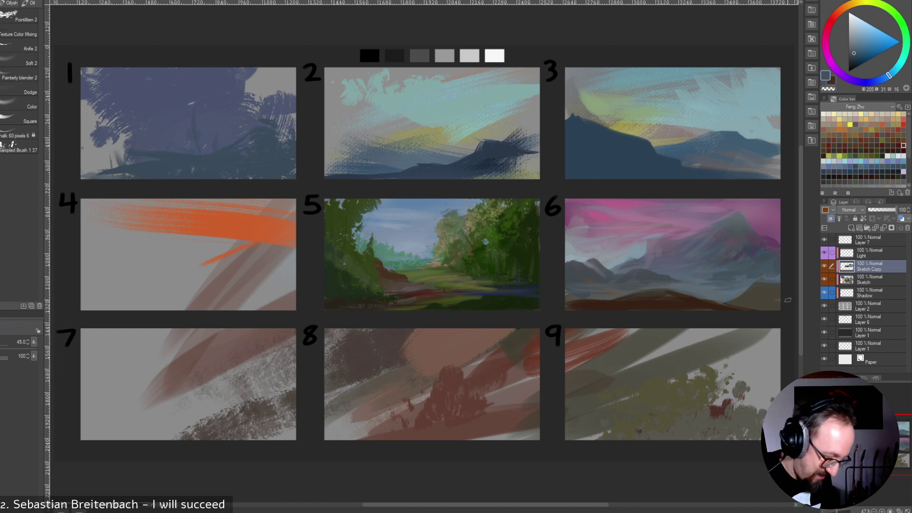
{"action": "left_click", "coordinate": [705, 288], "text": "alt"}
{"action": "left_click", "coordinate": [750, 275], "text": "alt"}
Sample the purple beside the main peak in thumbnail 6, shift it to a brighter pink, and paint the sky there.
{"action": "left_click", "coordinate": [773, 236], "text": "alt"}
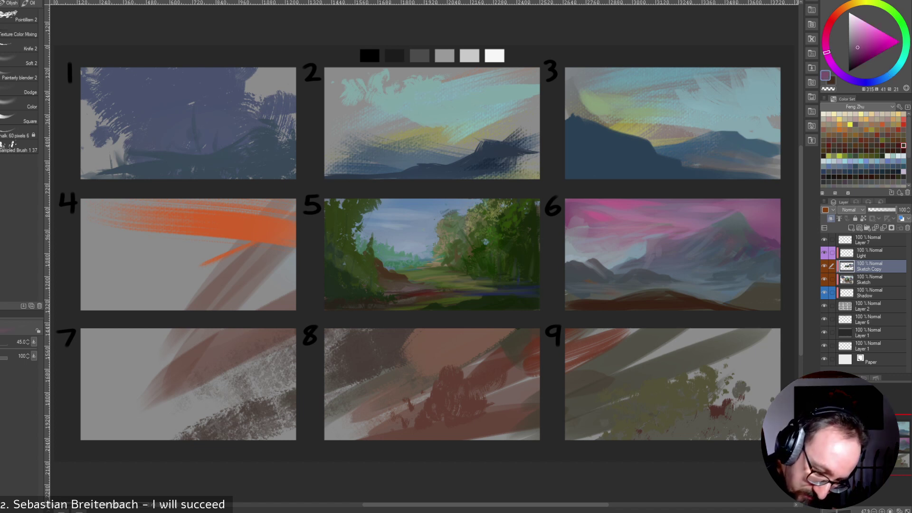
{"action": "left_click_drag", "start_coordinate": [763, 232], "coordinate": [764, 231]}
{"action": "left_click", "coordinate": [825, 41]}
{"action": "left_click_drag", "start_coordinate": [863, 49], "coordinate": [866, 41]}
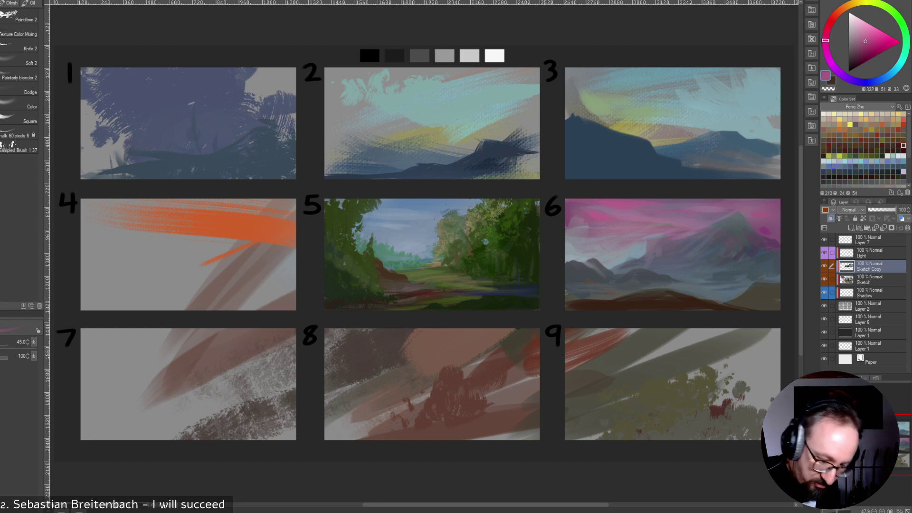
Sample purples where sky meets the main mountain in thumbnail 6 and glaze them over its long slope, enlarging the brush to 80.
{"action": "left_click", "coordinate": [689, 228], "text": "alt"}
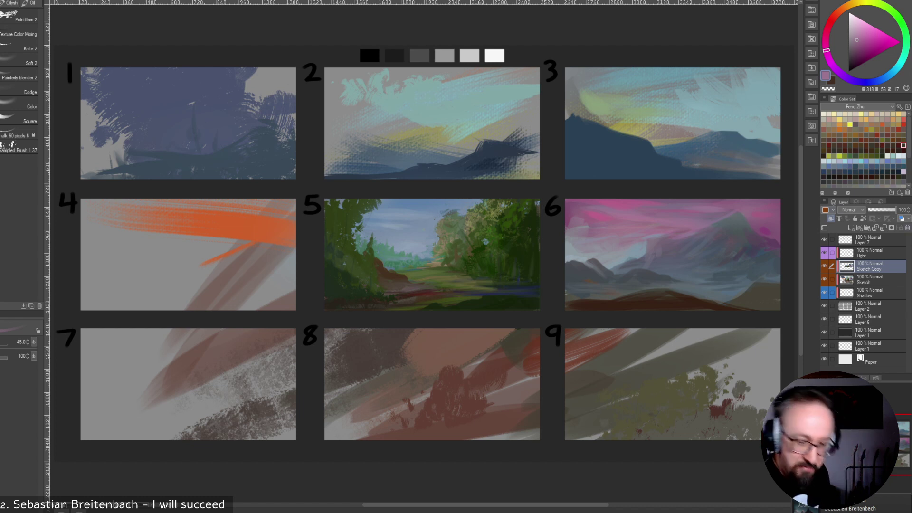
{"action": "left_click", "coordinate": [694, 241], "text": "alt"}
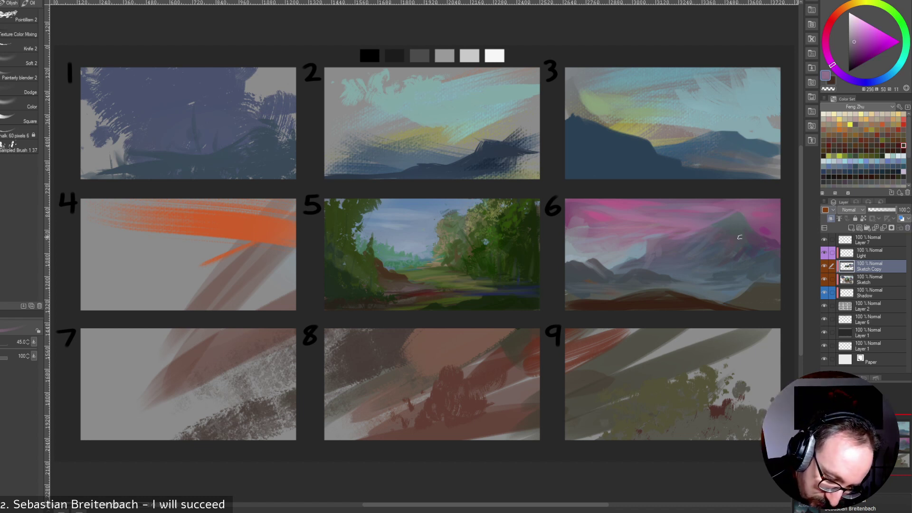
{"action": "key", "text": "]"}
{"action": "key", "text": "]"}
{"action": "key", "text": "]"}
{"action": "key", "text": "]"}
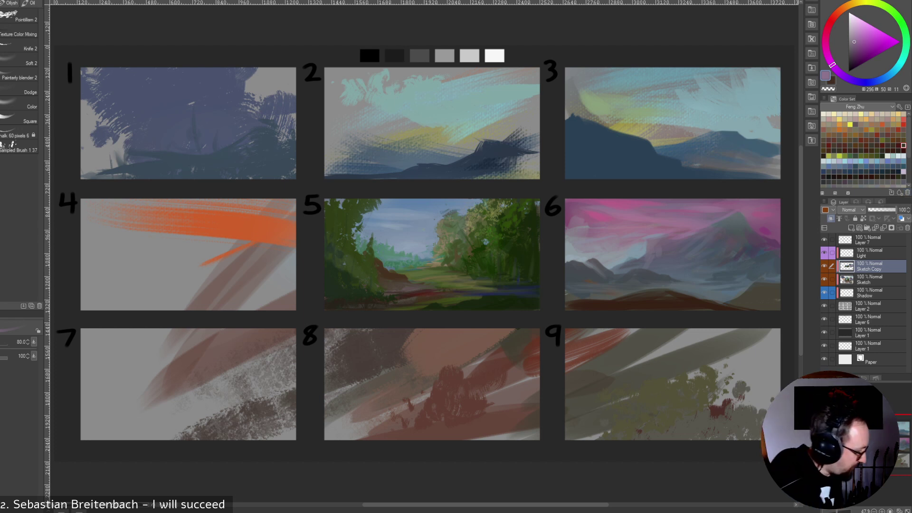
Lasso the main mountain's upper part in thumbnail 6, tint it with purple haze using the Soft 2 brush, and deselect.
{"action": "key", "text": "m"}
{"action": "mouse_move", "coordinate": [739, 211]}
{"action": "left_mouse_down"}
{"action": "mouse_move", "coordinate": [670, 243]}
{"action": "mouse_move", "coordinate": [685, 251]}
{"action": "mouse_move", "coordinate": [667, 261]}
{"action": "mouse_move", "coordinate": [778, 243]}
{"action": "mouse_move", "coordinate": [749, 220]}
{"action": "left_mouse_up"}
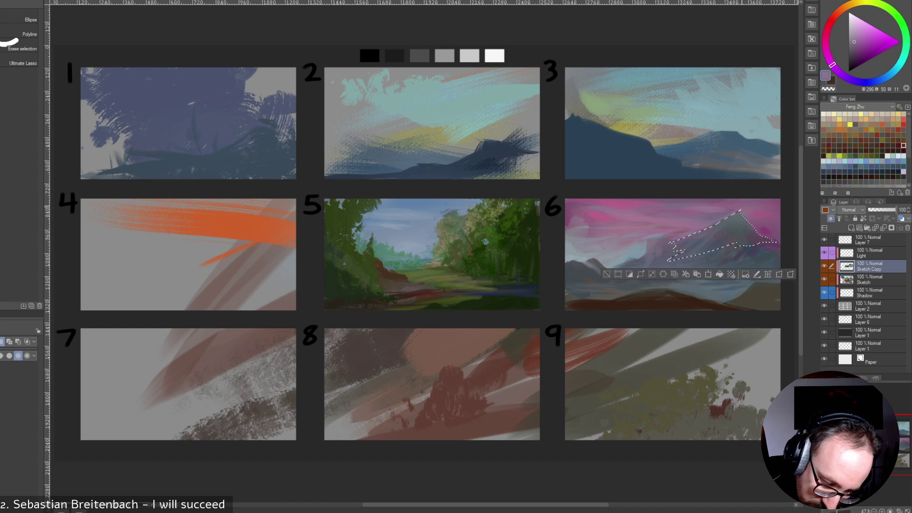
{"action": "key", "text": "b"}
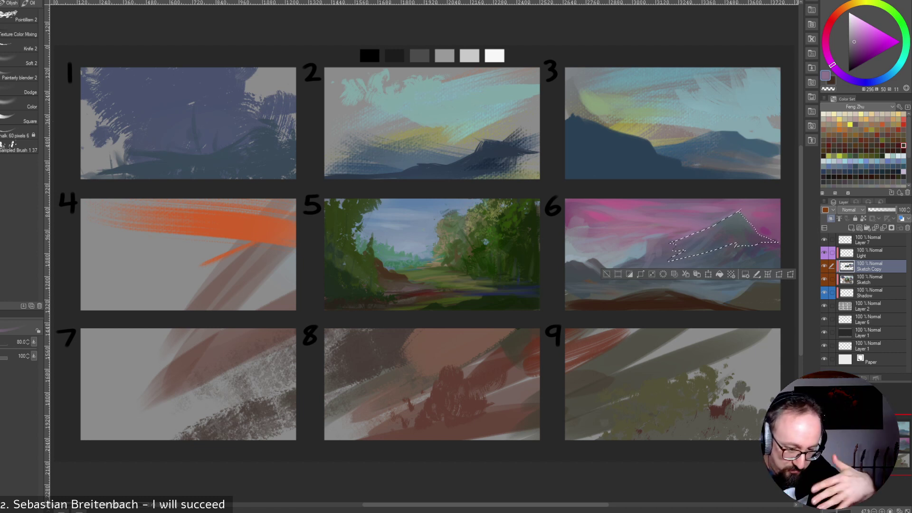
{"action": "key", "text": "period"}
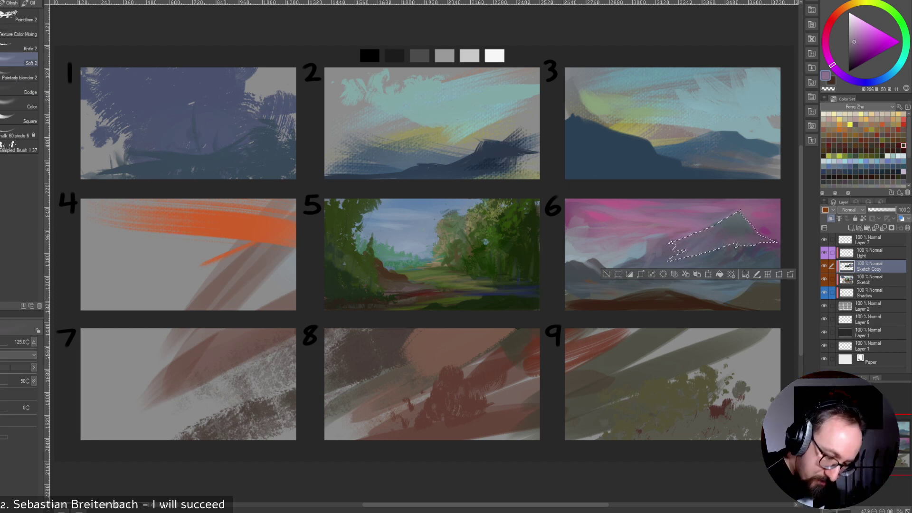
{"action": "key", "text": "m"}
{"action": "key", "text": "ctrl+d"}
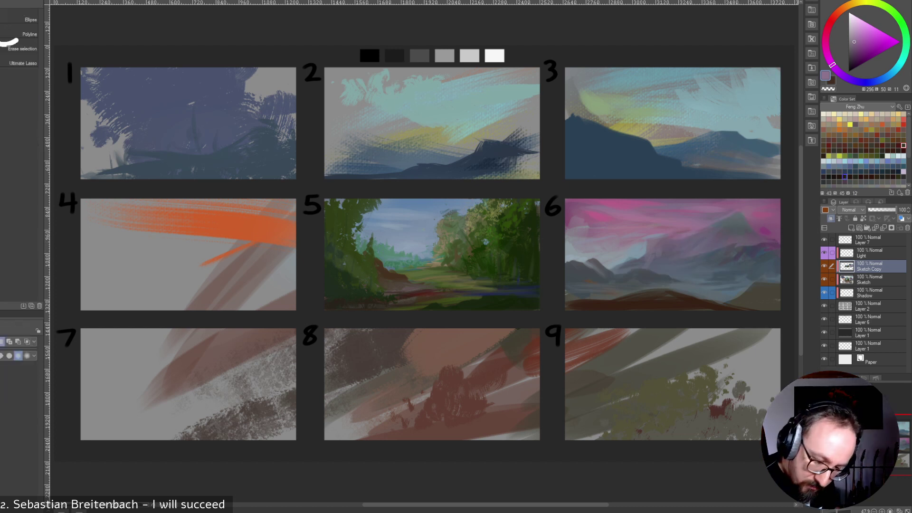
Lasso the low ridge below the main mountain in thumbnail 6 and fog it with a lightened sampled blue using Soft 2.
{"action": "mouse_move", "coordinate": [779, 255]}
{"action": "left_mouse_down"}
{"action": "mouse_move", "coordinate": [688, 268]}
{"action": "mouse_move", "coordinate": [710, 283]}
{"action": "mouse_move", "coordinate": [787, 277]}
{"action": "left_mouse_up"}
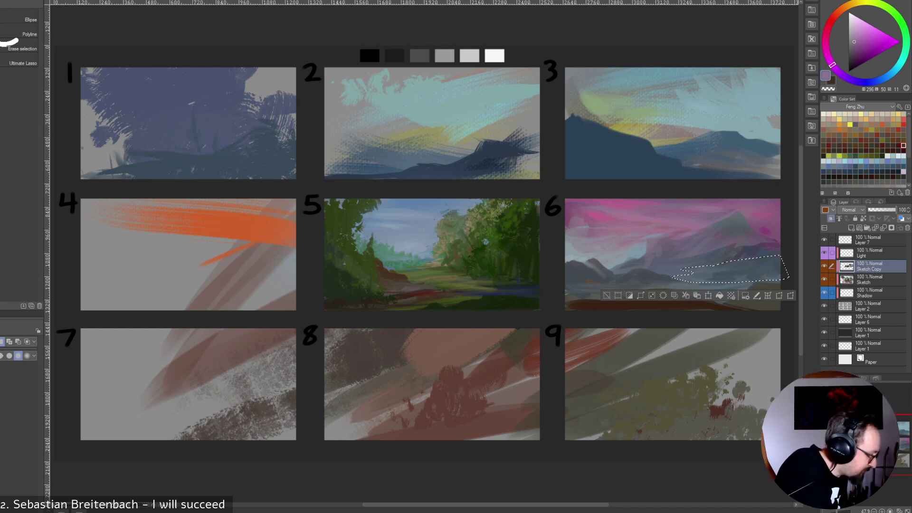
{"action": "key", "text": "p"}
{"action": "key", "text": "b"}
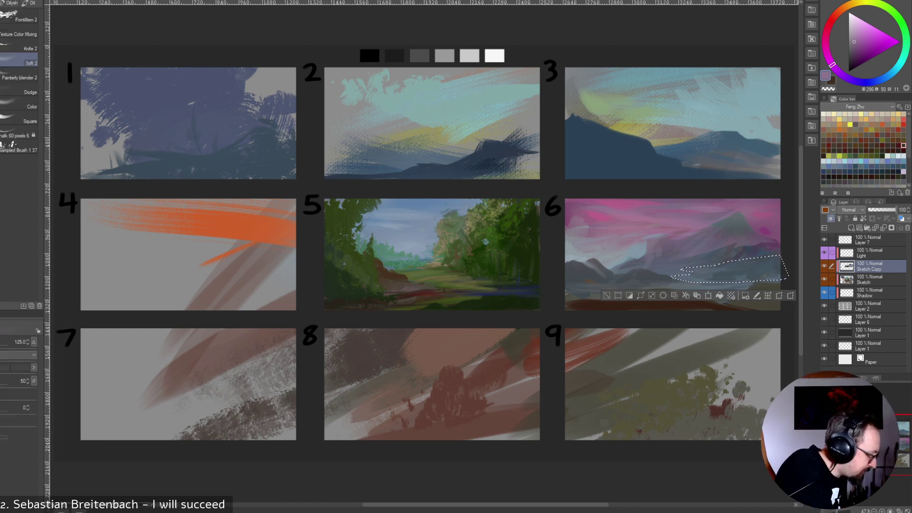
{"action": "left_click", "coordinate": [685, 282], "text": "alt"}
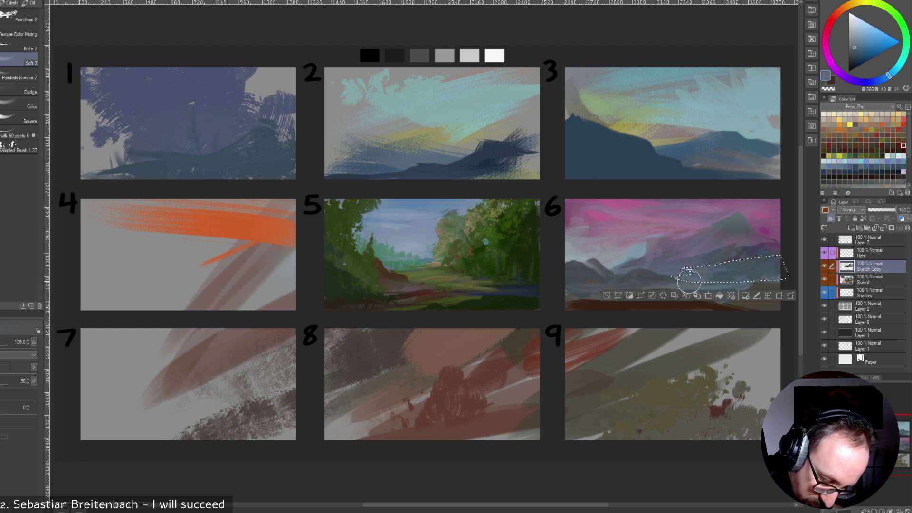
{"action": "left_click", "coordinate": [855, 41]}
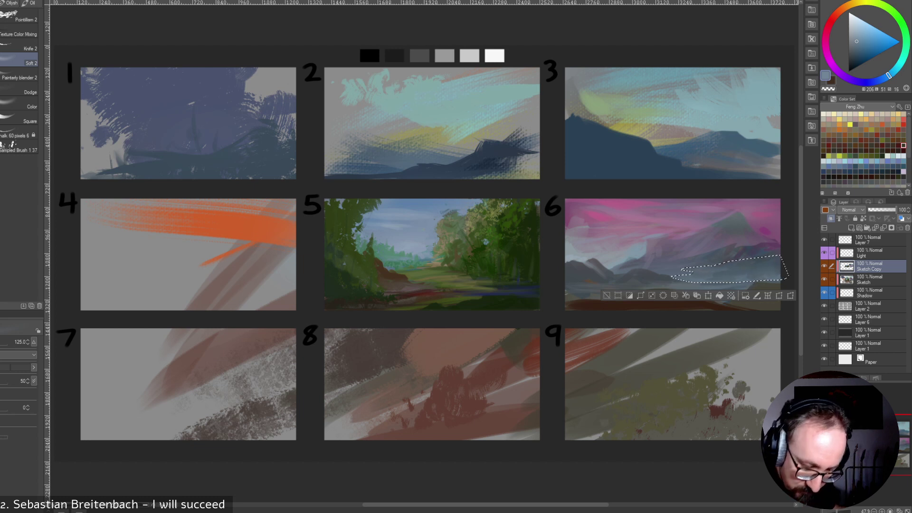
Invert the selection so everything outside the lassoed ridge is selected.
{"action": "left_click", "coordinate": [0, 0]}
{"action": "mouse_move", "coordinate": [4, 0]}
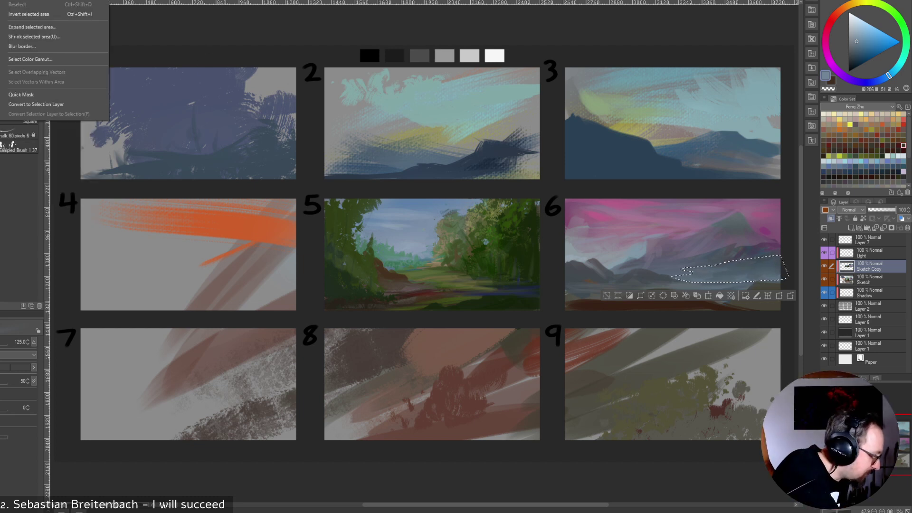
{"action": "key", "text": "Return"}
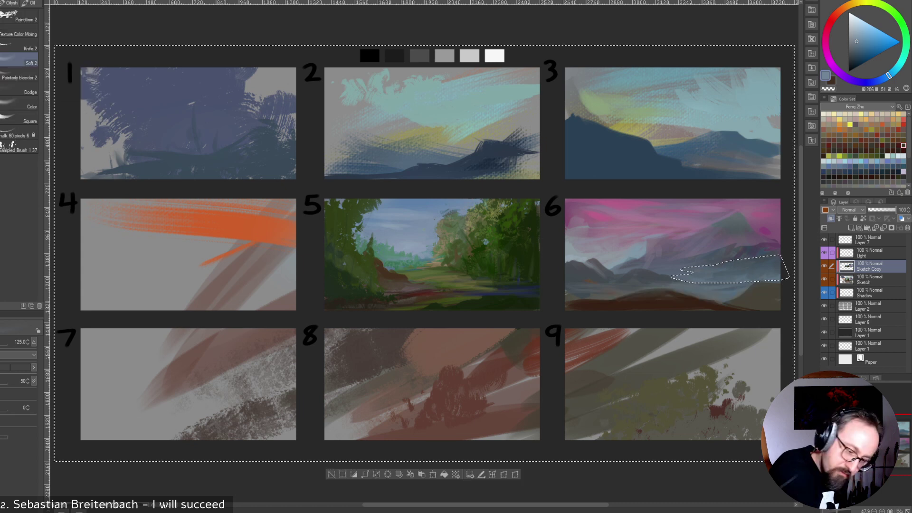
Reduce the Soft 2 brush to size 50, haze the area just outside the lassoed ridge in thumbnail 6, and deselect.
{"action": "key", "text": "bracketleft"}
{"action": "key", "text": "bracketleft"}
{"action": "key", "text": "bracketleft"}
{"action": "key", "text": "bracketleft"}
{"action": "key", "text": "bracketleft"}
{"action": "key", "text": "bracketleft"}
{"action": "left_click_drag", "start_coordinate": [707, 266], "coordinate": [779, 255]}
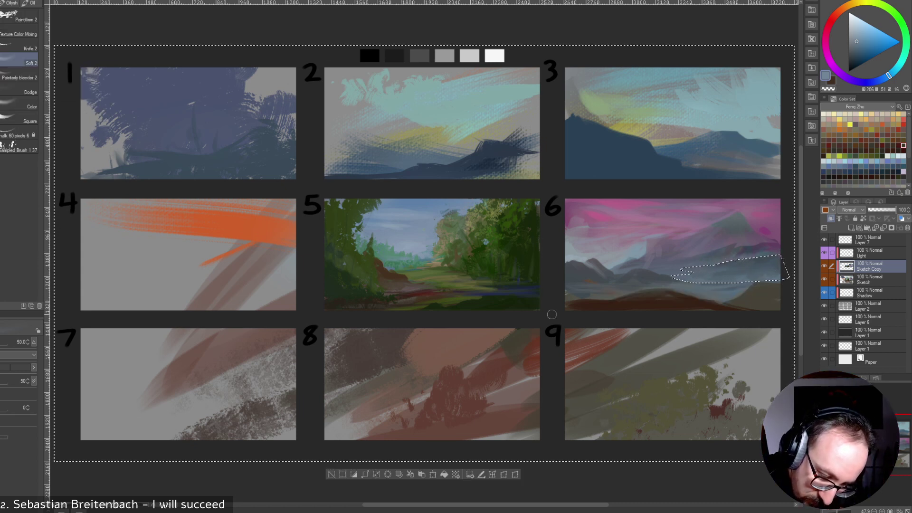
{"action": "key", "text": "m"}
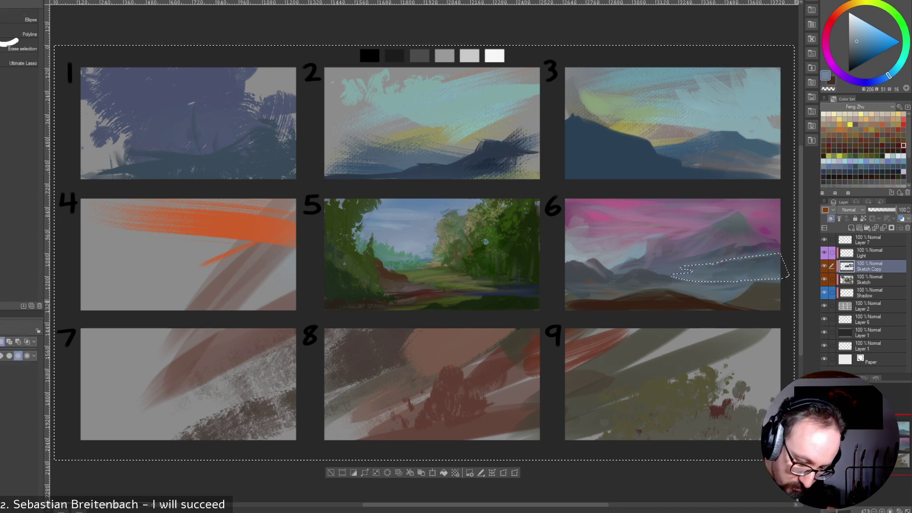
{"action": "key", "text": "ctrl+d"}
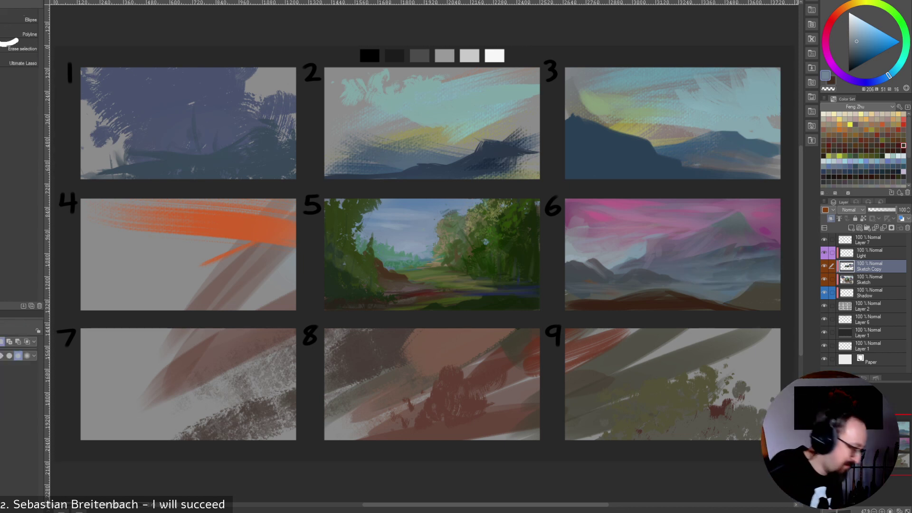
Switch from Soft 2 to the full-opacity painting brush at size 30 and touch up the main mountain's lower slope with sampled slate blue.
{"action": "key", "text": "b"}
{"action": "key", "text": "b"}
{"action": "key", "text": "b"}
{"action": "key", "text": "b"}
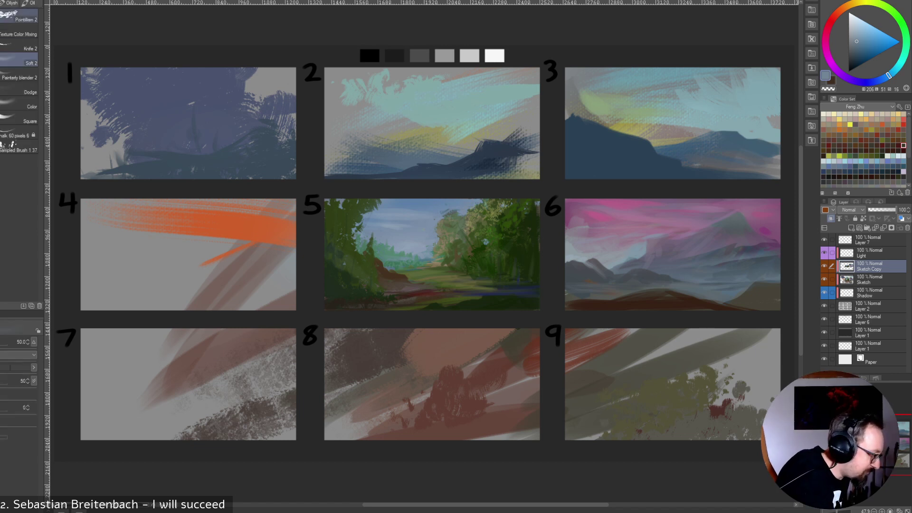
{"action": "left_click", "coordinate": [19, 16]}
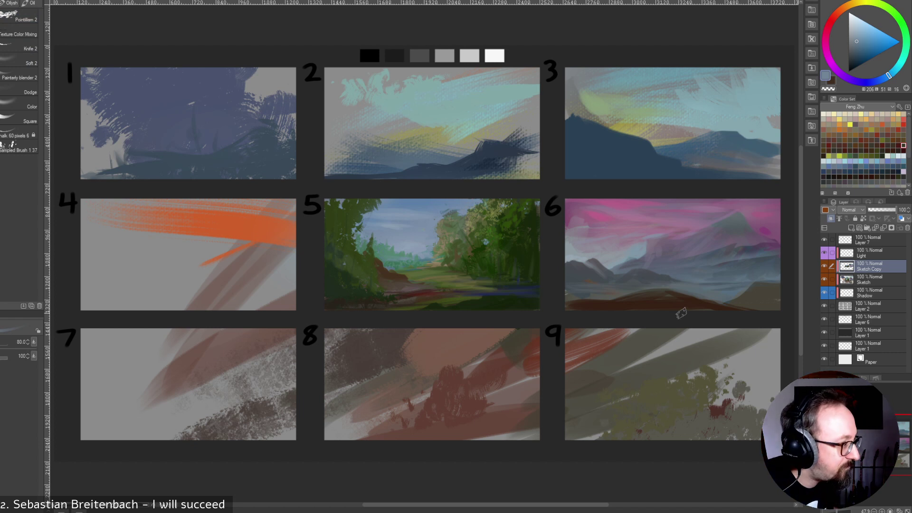
{"action": "left_click", "coordinate": [770, 252], "text": "alt"}
{"action": "key", "text": "bracketleft"}
{"action": "key", "text": "bracketleft"}
{"action": "key", "text": "bracketleft"}
{"action": "key", "text": "bracketleft"}
{"action": "key", "text": "bracketleft"}
{"action": "key", "text": "bracketleft"}
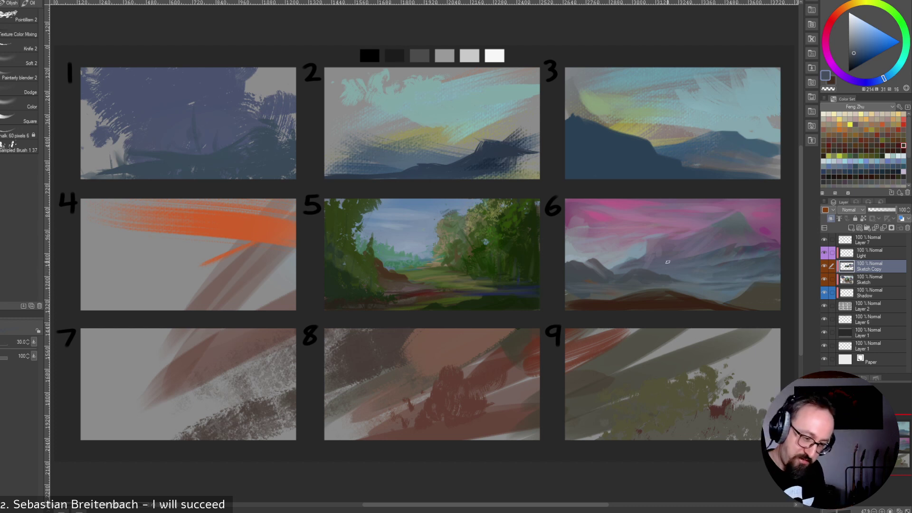
Sample purples and muted blues across thumbnail 6's main mountain and repaint its slopes and the area around its peak.
{"action": "left_click", "coordinate": [706, 231], "text": "alt"}
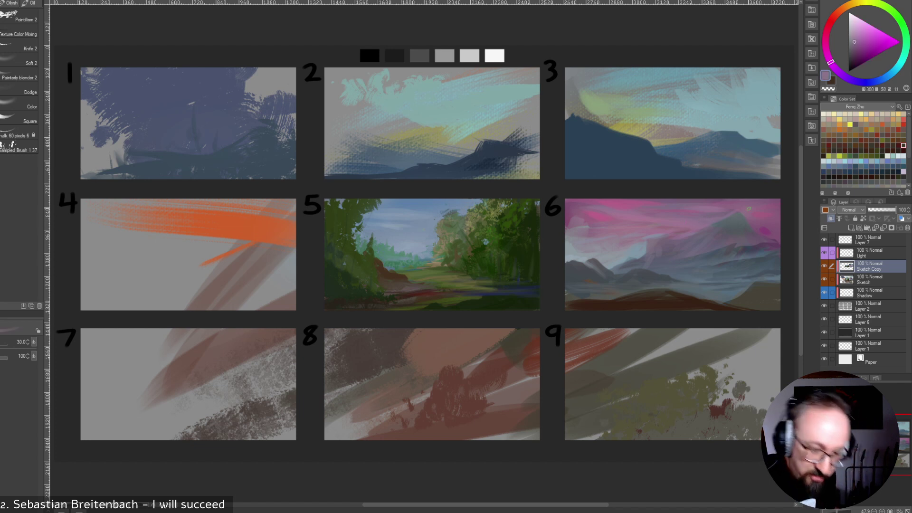
{"action": "left_click", "coordinate": [736, 245], "text": "alt"}
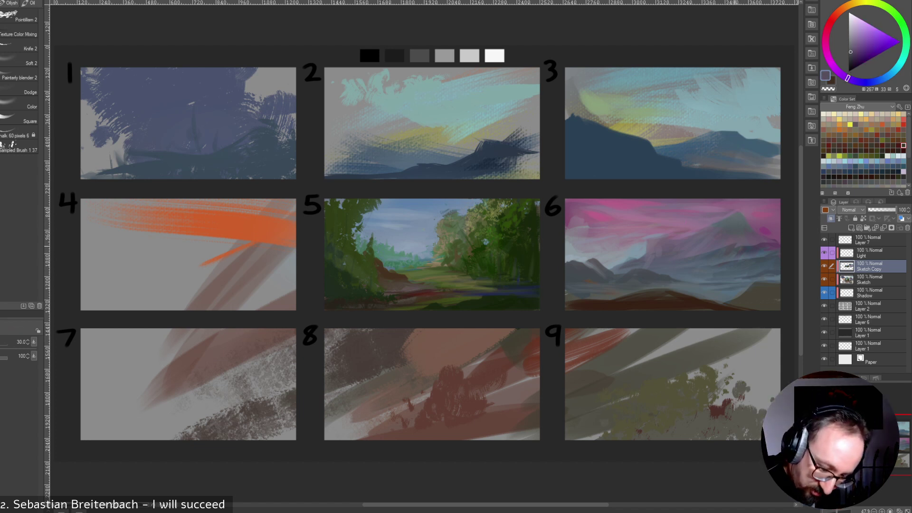
{"action": "left_click", "coordinate": [739, 239], "text": "alt"}
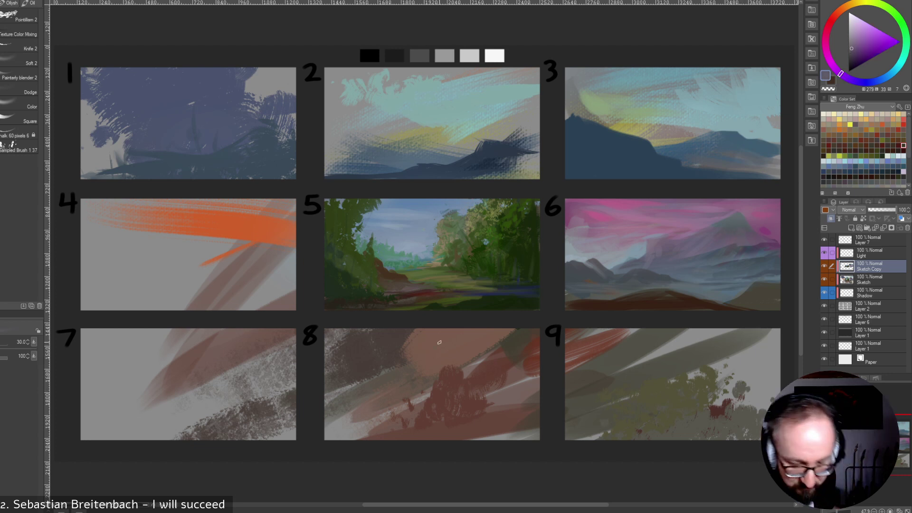
{"action": "left_click", "coordinate": [740, 231], "text": "alt"}
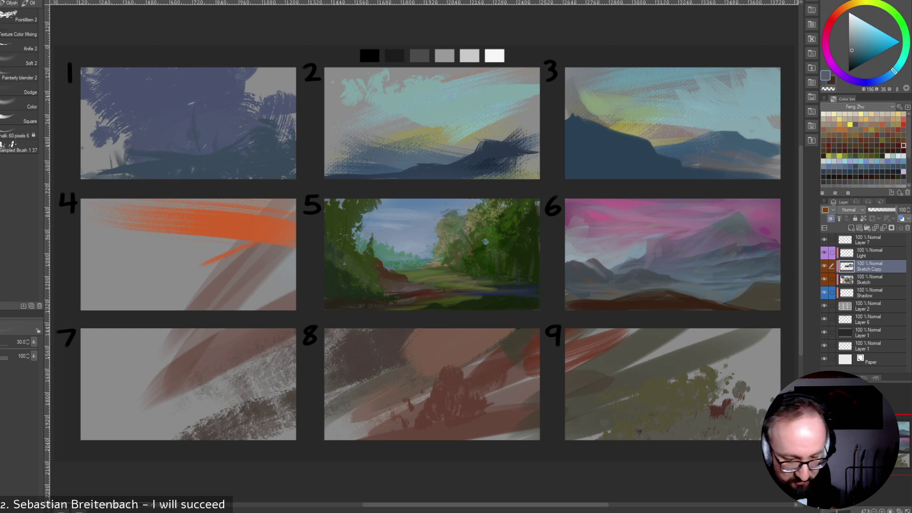
{"action": "left_click", "coordinate": [745, 227], "text": "alt"}
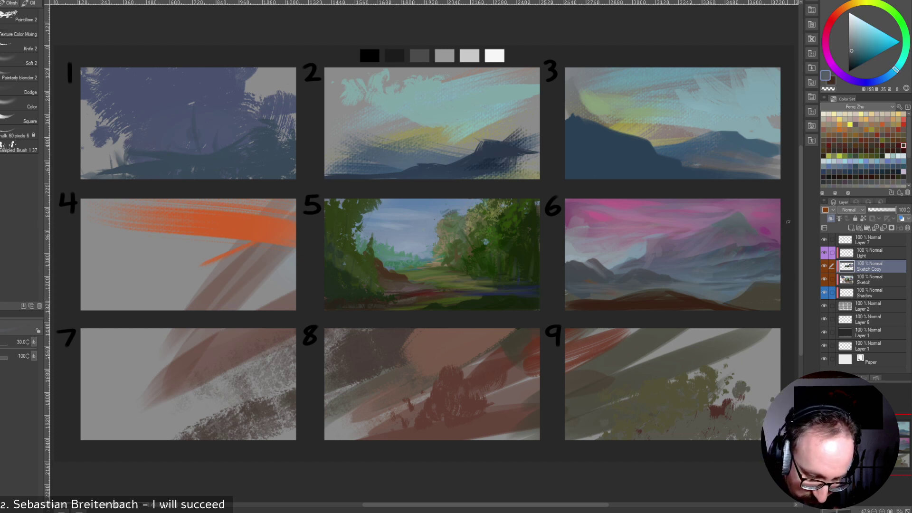
{"action": "left_click", "coordinate": [759, 228], "text": "alt"}
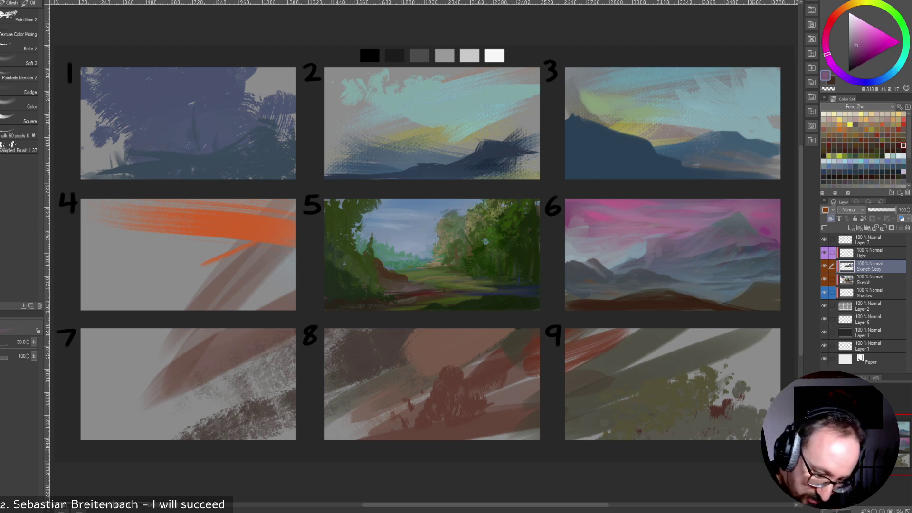
Blend the sky beside thumbnail 6's main mountain with sampled pinkish purples and lavender, using the brush at size 45.
{"action": "left_click", "coordinate": [662, 214], "text": "alt"}
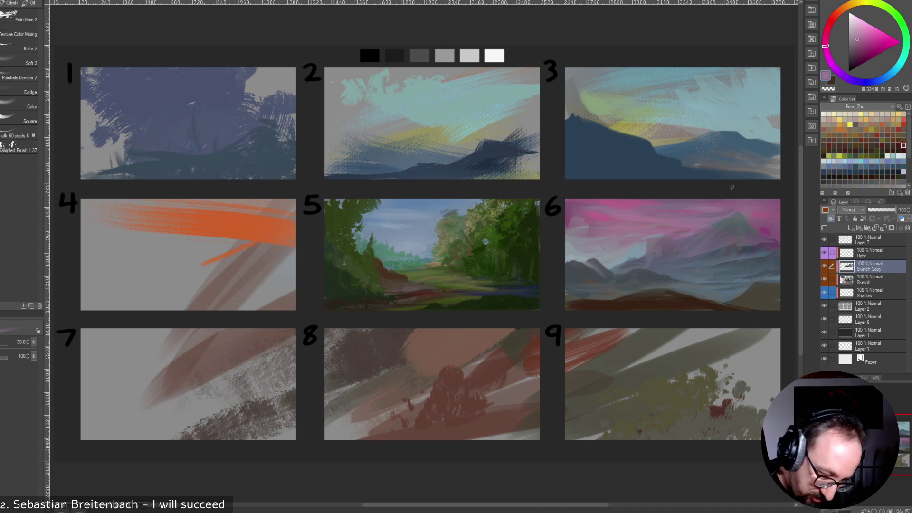
{"action": "key", "text": "]"}
{"action": "key", "text": "]"}
{"action": "key", "text": "]"}
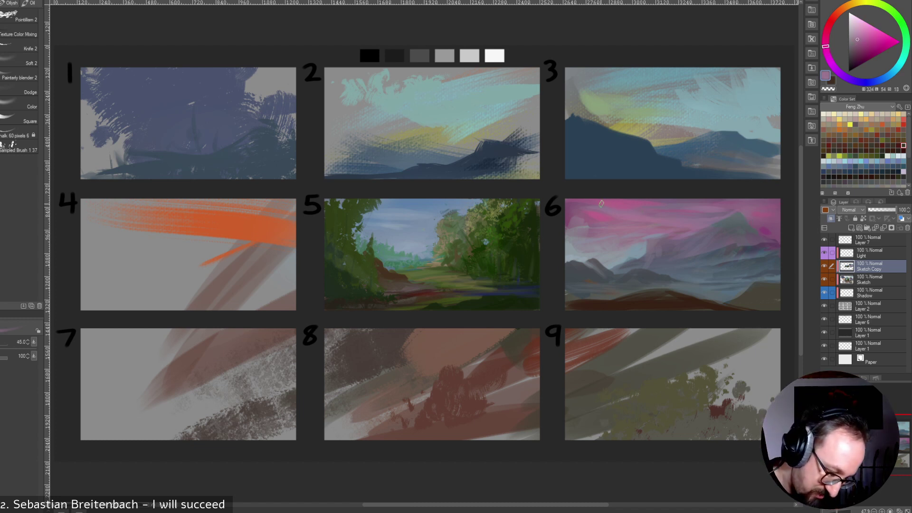
{"action": "left_click", "coordinate": [667, 236], "text": "alt"}
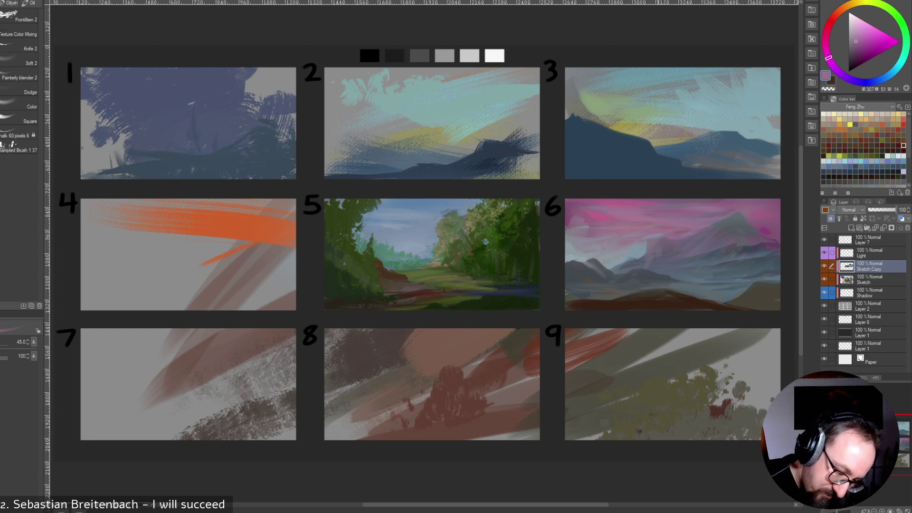
{"action": "left_click", "coordinate": [639, 236], "text": "alt"}
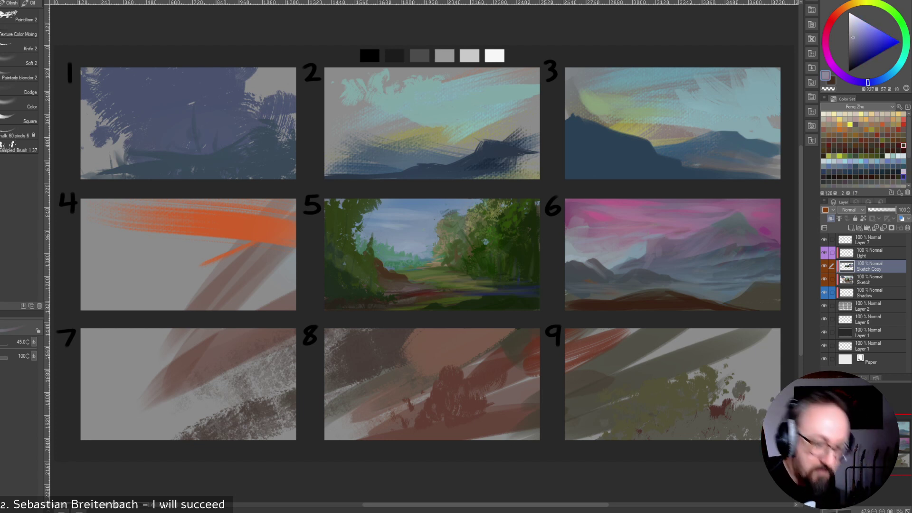
Sample the pale blue above the valley in thumbnail 6, shift its hue to 210, and paint bluer sky patches at brush size 35.
{"action": "key", "text": "bracketleft"}
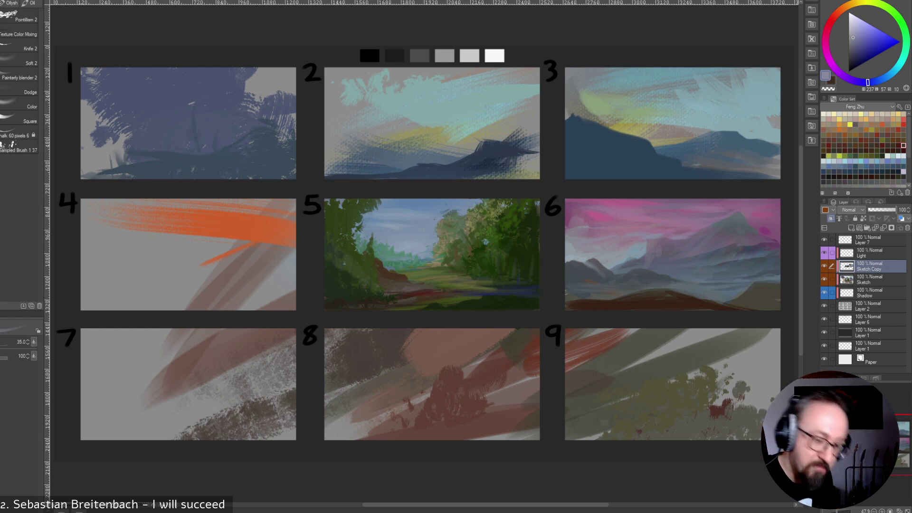
{"action": "left_click", "coordinate": [634, 248], "text": "alt"}
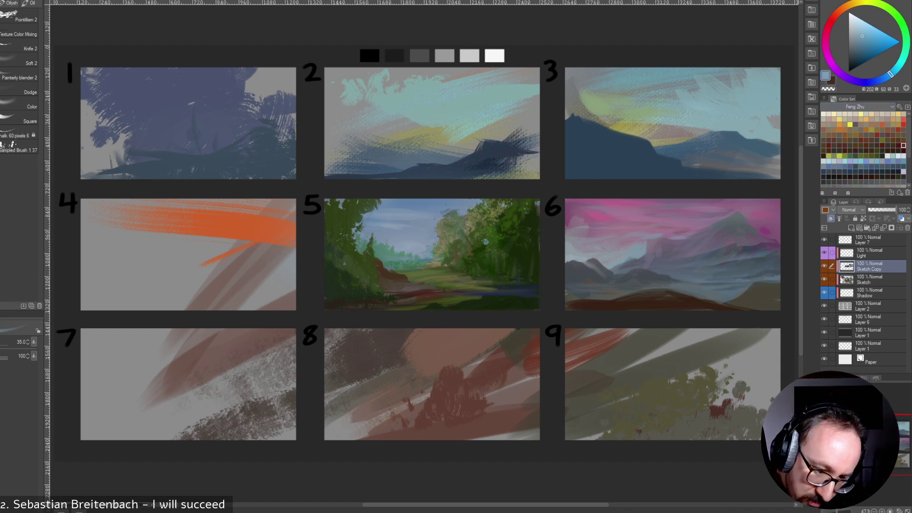
{"action": "left_click_drag", "start_coordinate": [891, 74], "coordinate": [886, 77]}
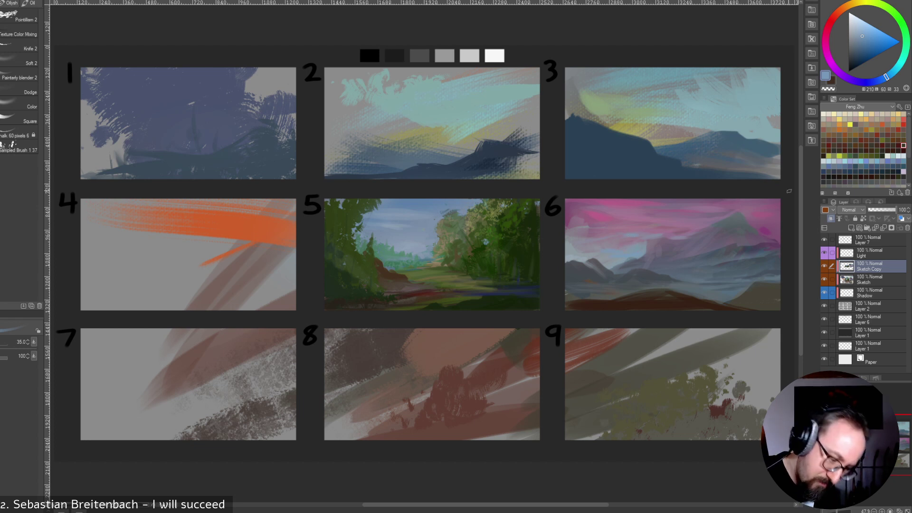
{"action": "left_click", "coordinate": [627, 247], "text": "alt"}
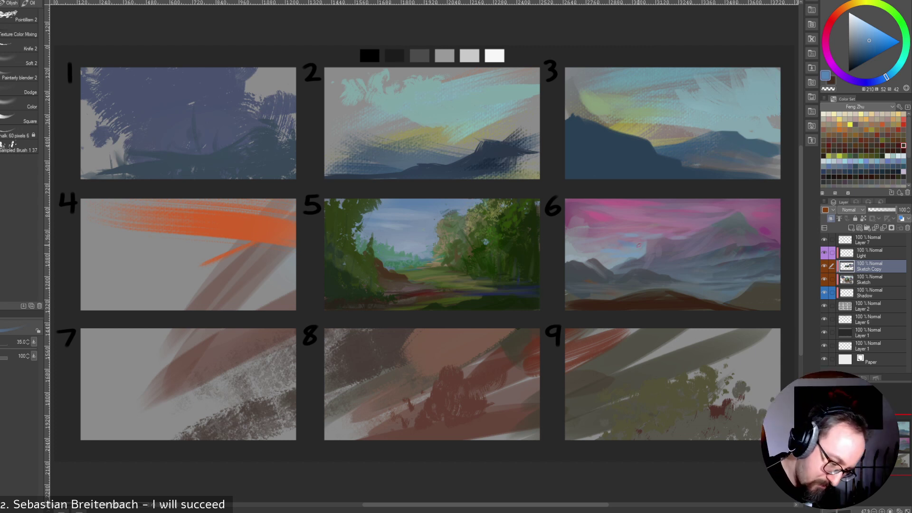
Spread the brighter blue above the small distant mountains in thumbnail 6, enlarging the brush to 60 and 80.
{"action": "key", "text": "]"}
{"action": "key", "text": "]"}
{"action": "key", "text": "]"}
{"action": "key", "text": "]"}
{"action": "left_click_drag", "start_coordinate": [578, 252], "coordinate": [571, 250]}
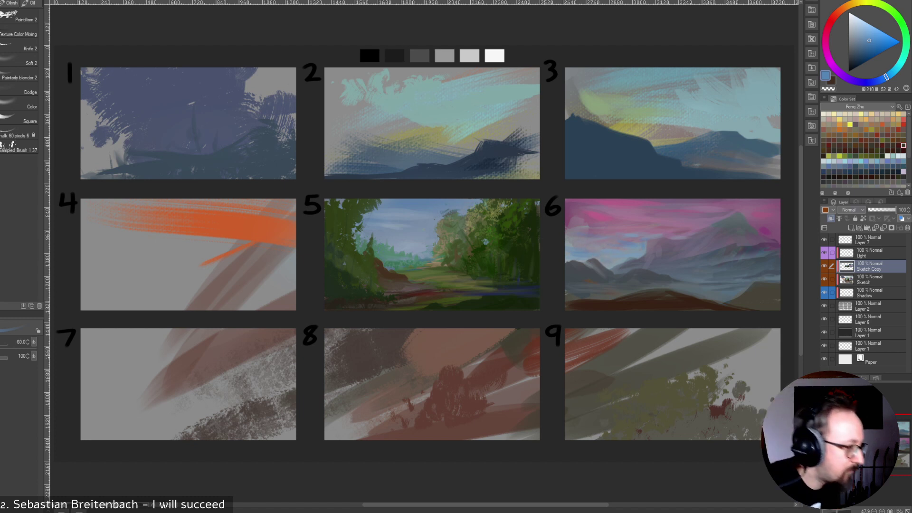
{"action": "key", "text": "bracketright"}
{"action": "key", "text": "bracketright"}
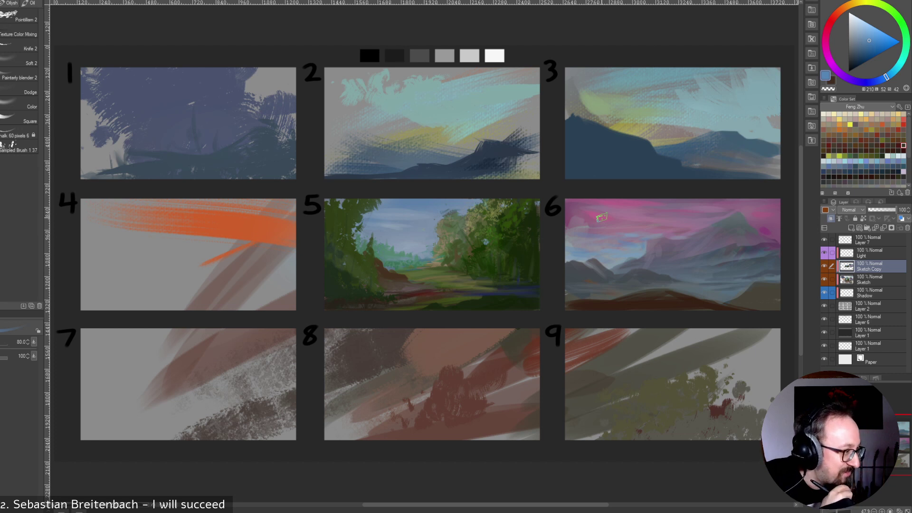
Soften the clouds above the small mountains in thumbnail 6 with sampled lavender tones at brush size 70.
{"action": "key", "text": "bracketleft"}
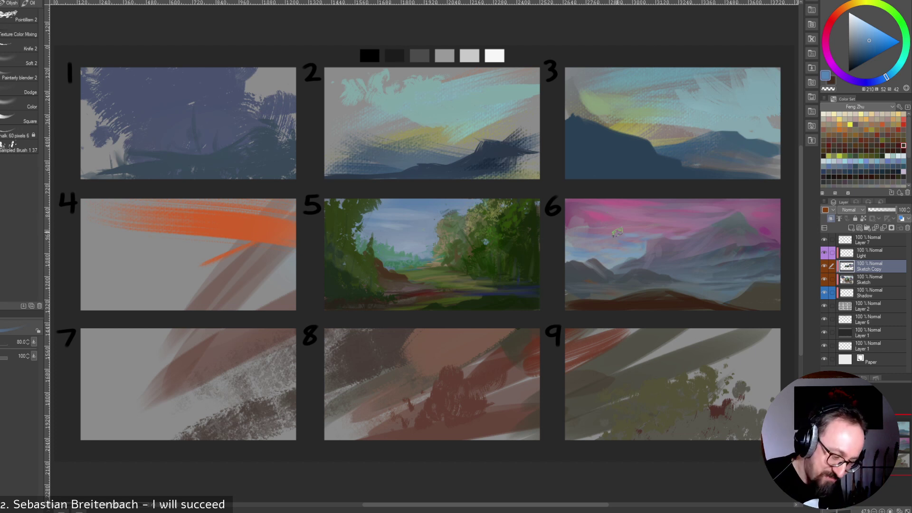
{"action": "left_click", "coordinate": [596, 226], "text": "alt"}
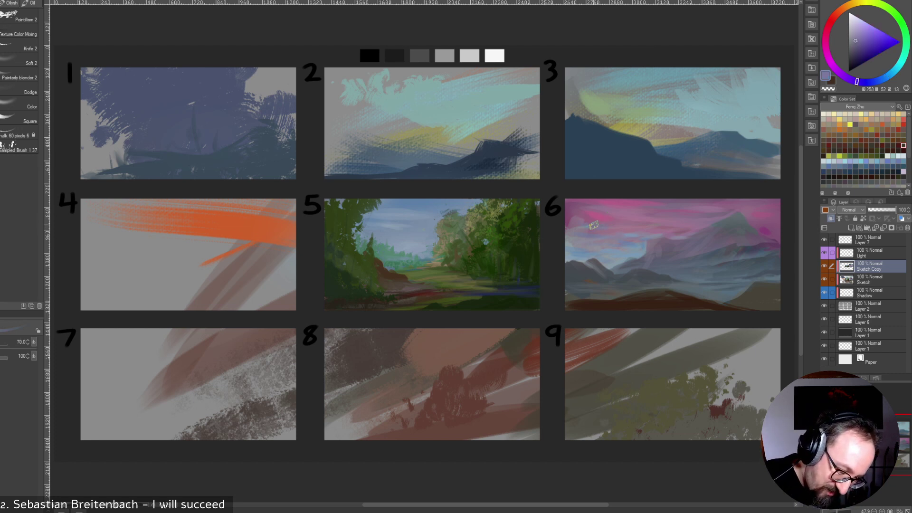
{"action": "left_click", "coordinate": [588, 217], "text": "alt"}
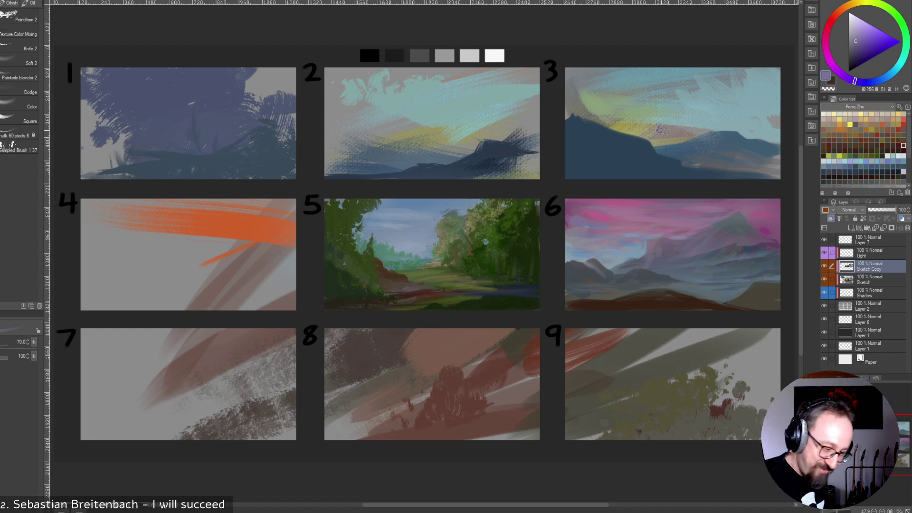
{"action": "left_click", "coordinate": [570, 213], "text": "alt"}
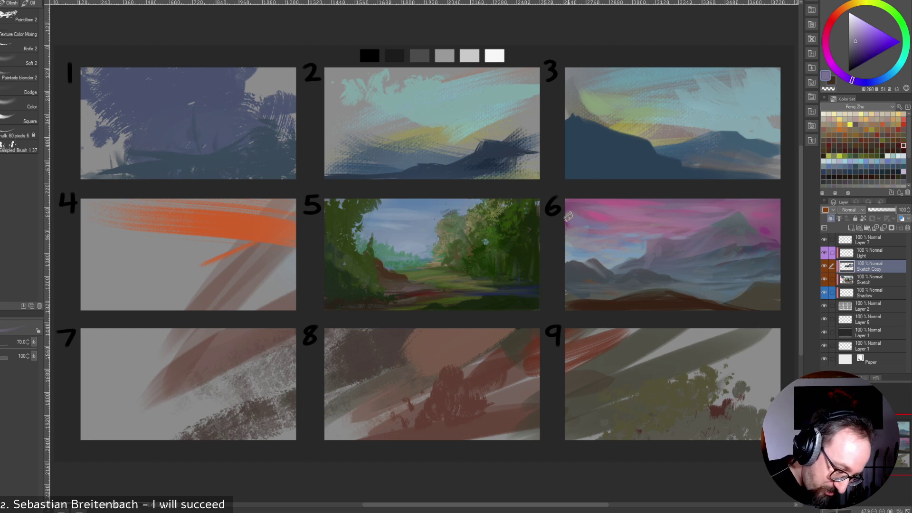
Reduce the brush to 40 and streak sampled lavender and pink through the clouds above the small mountains in thumbnail 6.
{"action": "key", "text": "["}
{"action": "key", "text": "["}
{"action": "key", "text": "["}
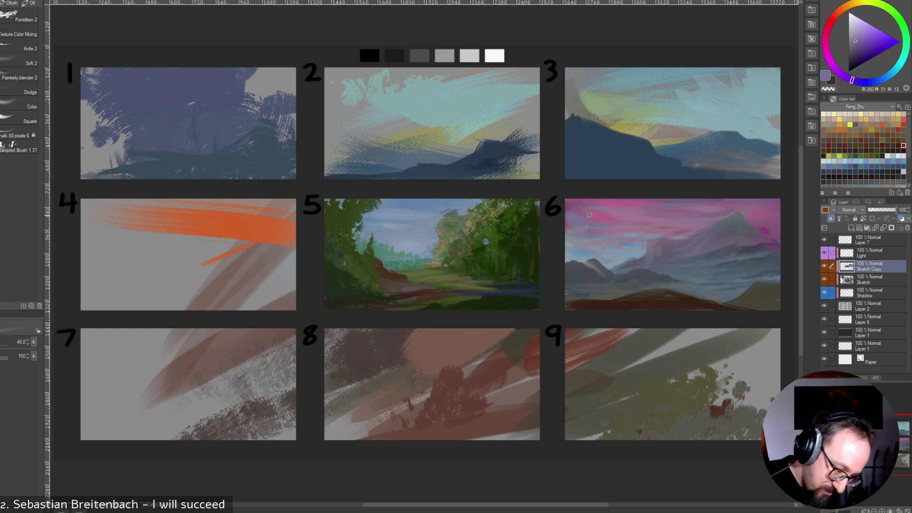
{"action": "left_click", "coordinate": [589, 210], "text": "alt"}
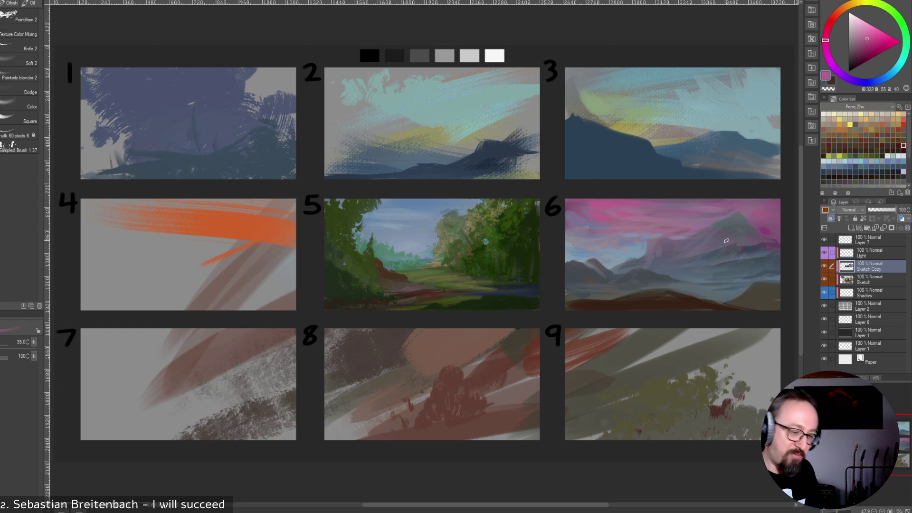
Define the main mountain's upper slopes in thumbnail 6 at brush size 20 with sampled purple and a darkened sampled blue.
{"action": "key", "text": "bracketleft"}
{"action": "key", "text": "bracketleft"}
{"action": "key", "text": "bracketleft"}
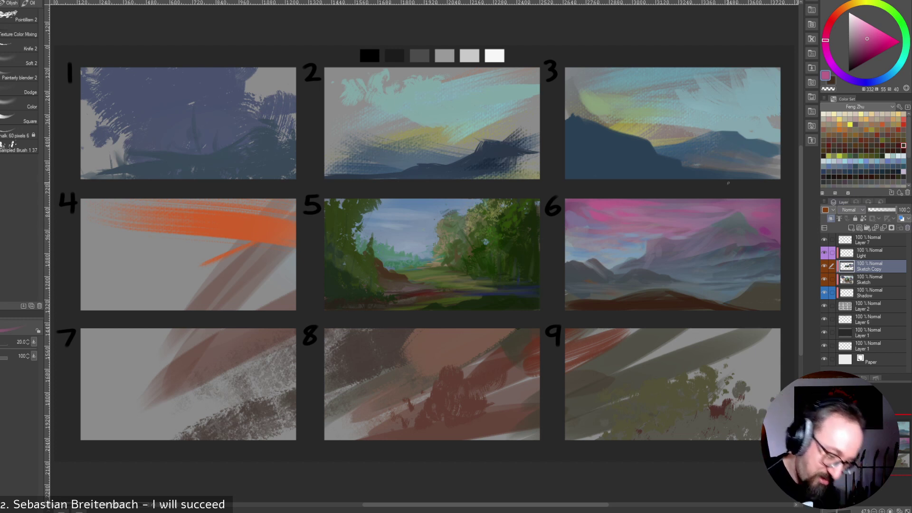
{"action": "left_click", "coordinate": [700, 228], "text": "alt"}
{"action": "left_click", "coordinate": [702, 229], "text": "alt"}
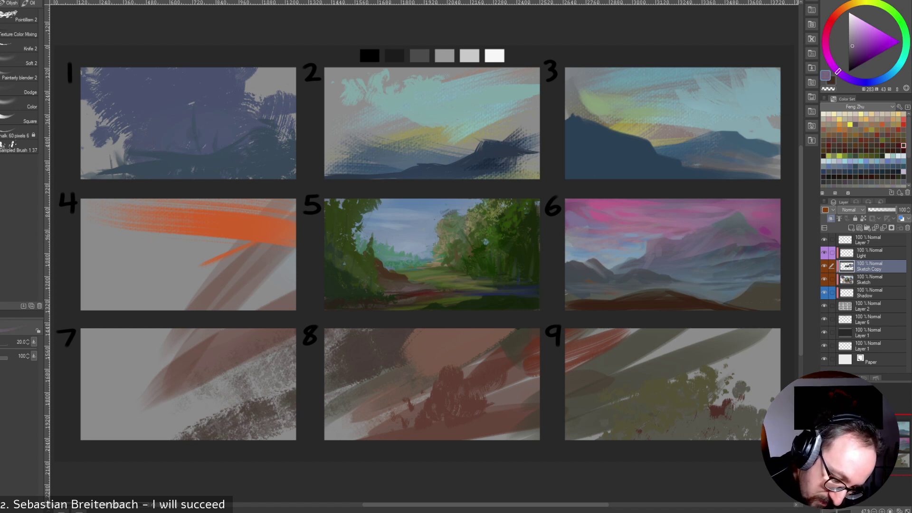
{"action": "left_click", "coordinate": [740, 240], "text": "alt"}
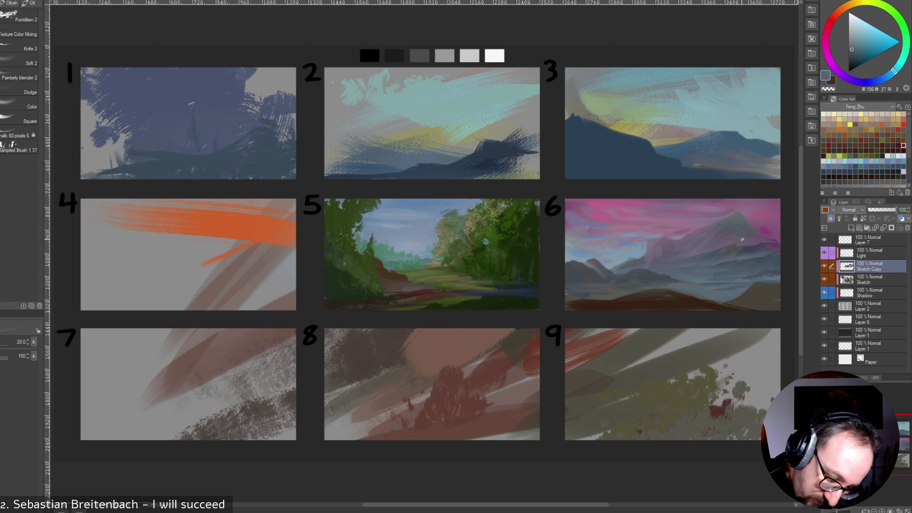
{"action": "left_click", "coordinate": [855, 53]}
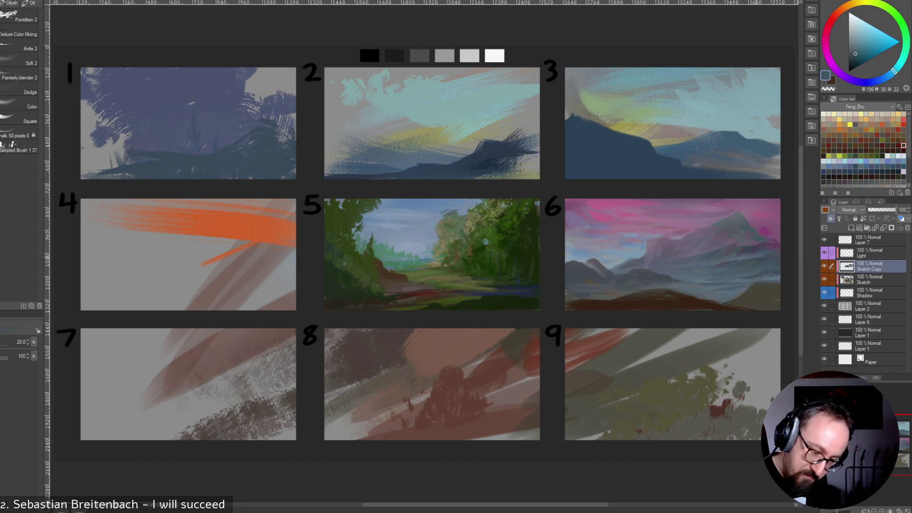
Sample blues from the lower slopes and small mountains in thumbnail 6 and refine the ridges with them.
{"action": "left_click", "coordinate": [750, 252], "text": "alt"}
{"action": "left_click", "coordinate": [740, 256], "text": "alt"}
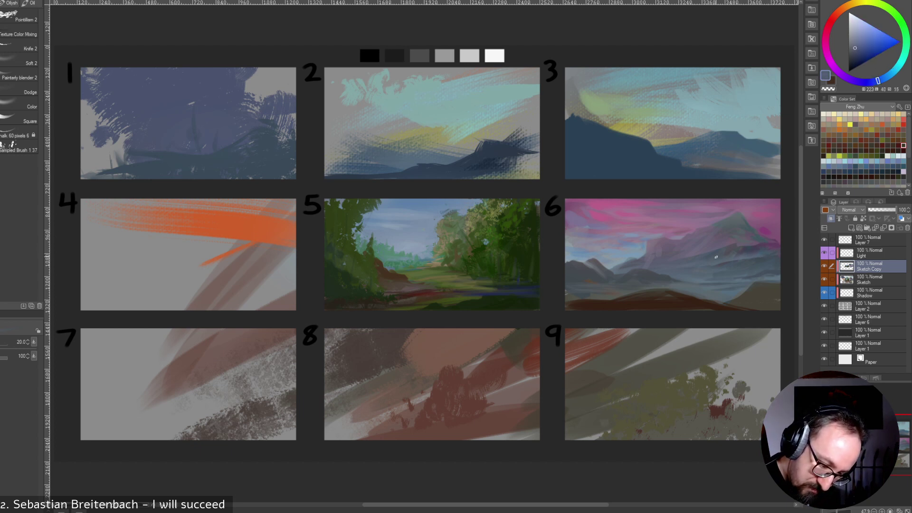
{"action": "left_click", "coordinate": [738, 269], "text": "alt"}
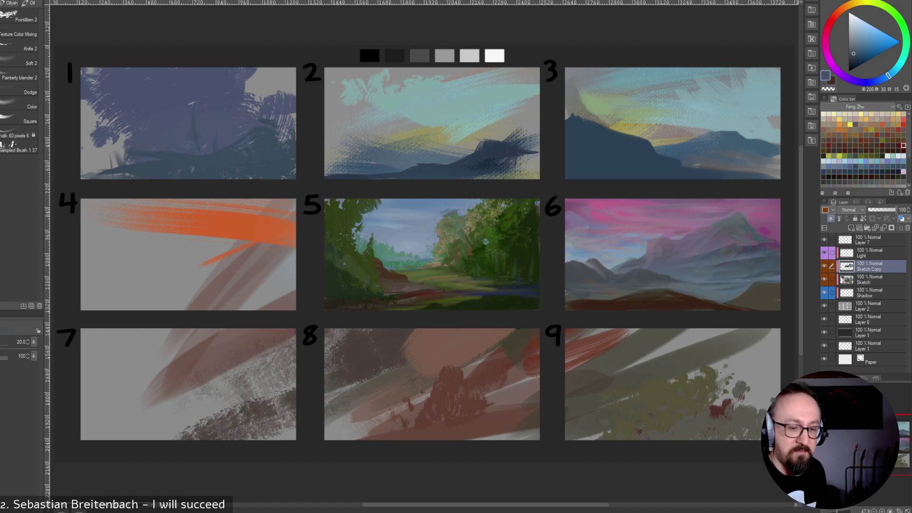
{"action": "left_click", "coordinate": [606, 274], "text": "alt"}
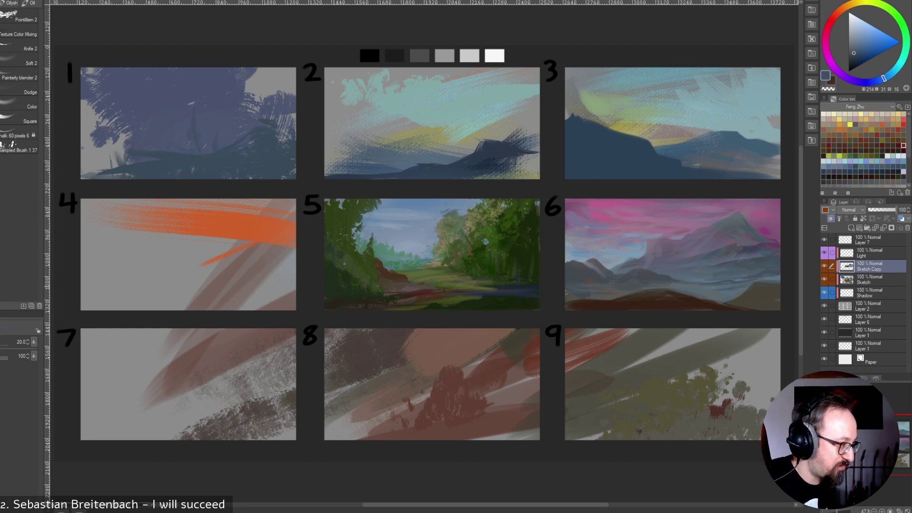
Sample the light blue of thumbnail 3's sky and brush it over the warm streaks at brush size 45.
{"action": "left_click", "coordinate": [692, 109], "text": "alt"}
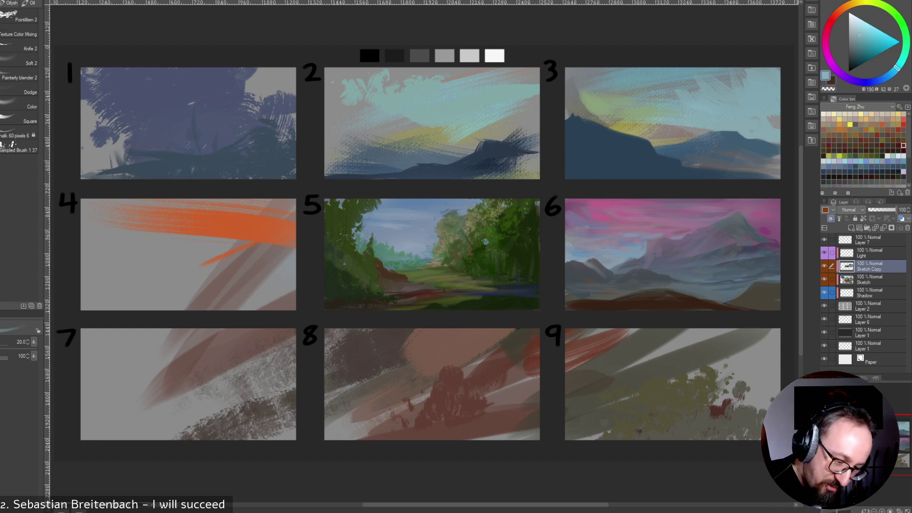
{"action": "key", "text": "bracketright"}
{"action": "key", "text": "bracketright"}
{"action": "key", "text": "bracketright"}
{"action": "key", "text": "bracketright"}
{"action": "key", "text": "bracketright"}
{"action": "left_click_drag", "start_coordinate": [652, 98], "coordinate": [684, 104]}
{"action": "left_click_drag", "start_coordinate": [644, 94], "coordinate": [676, 94]}
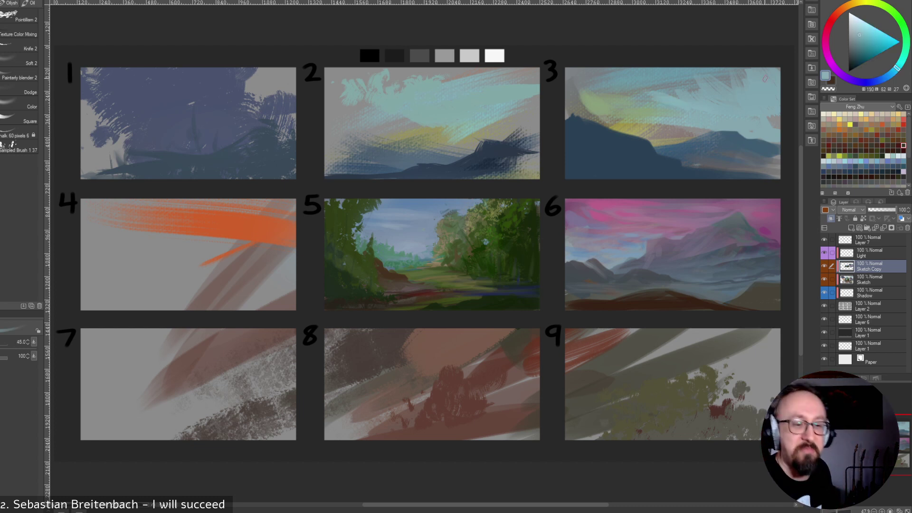
Blend the yellow glow above thumbnail 3's hills at brush size 200 and rework the front mountain's slope with sampled dark blue at 150.
{"action": "key", "text": "bracketright"}
{"action": "key", "text": "bracketright"}
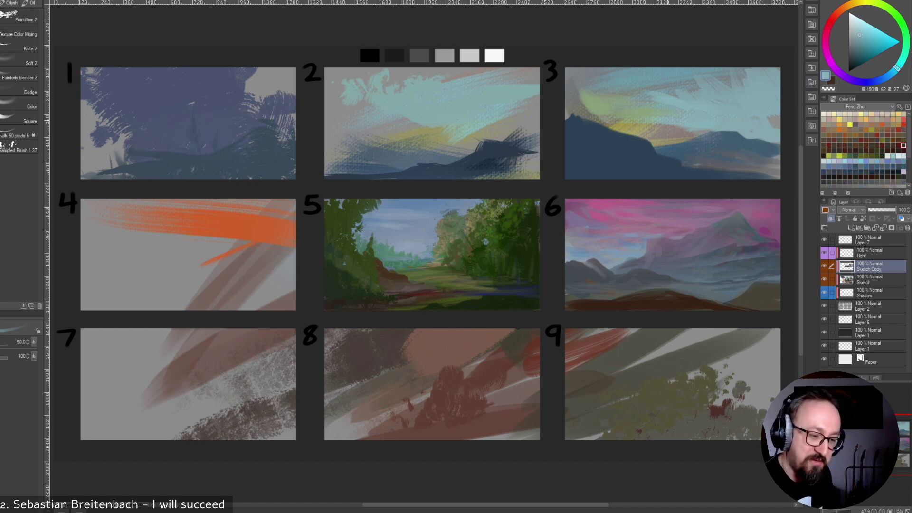
{"action": "key", "text": "bracketright"}
{"action": "key", "text": "bracketright"}
{"action": "key", "text": "bracketright"}
{"action": "key", "text": "bracketright"}
{"action": "key", "text": "bracketright"}
{"action": "left_click_drag", "start_coordinate": [614, 122], "coordinate": [684, 130]}
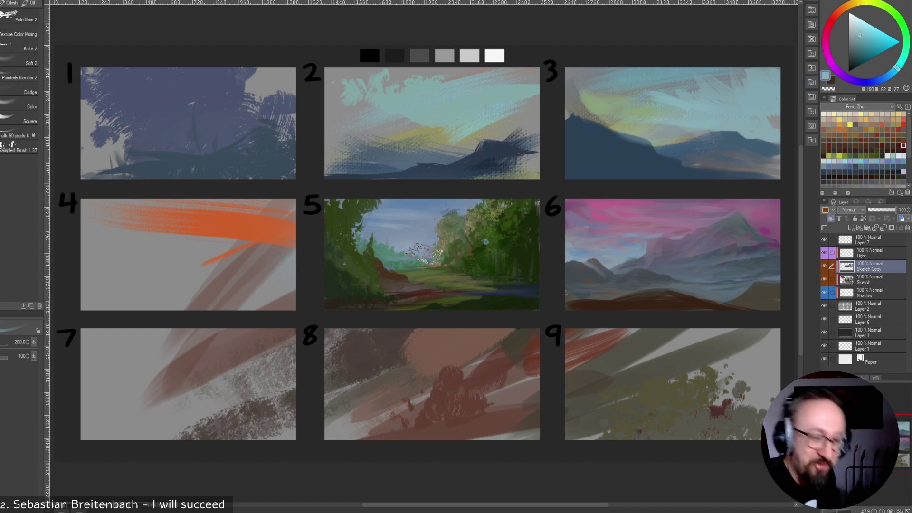
{"action": "left_click", "coordinate": [608, 142], "text": "alt"}
{"action": "left_click_drag", "start_coordinate": [620, 137], "coordinate": [641, 147]}
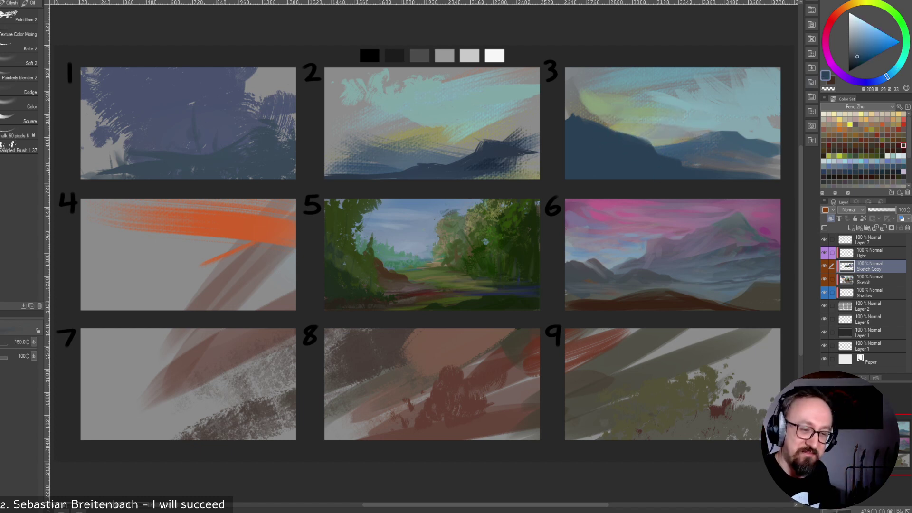
Sample sky blues in thumbnail 3 and cover the upper sky's streaks with broad horizontal strokes at brush size 150.
{"action": "left_click", "coordinate": [712, 99], "text": "alt"}
{"action": "key", "text": "bracketright"}
{"action": "left_click_drag", "start_coordinate": [670, 96], "coordinate": [712, 89]}
{"action": "left_click_drag", "start_coordinate": [657, 82], "coordinate": [775, 79]}
{"action": "left_click", "coordinate": [744, 103], "text": "alt"}
{"action": "left_click_drag", "start_coordinate": [623, 90], "coordinate": [763, 81]}
{"action": "mouse_move", "coordinate": [654, 68]}
{"action": "left_mouse_down"}
{"action": "mouse_move", "coordinate": [579, 73]}
{"action": "mouse_move", "coordinate": [737, 69]}
{"action": "left_mouse_up"}
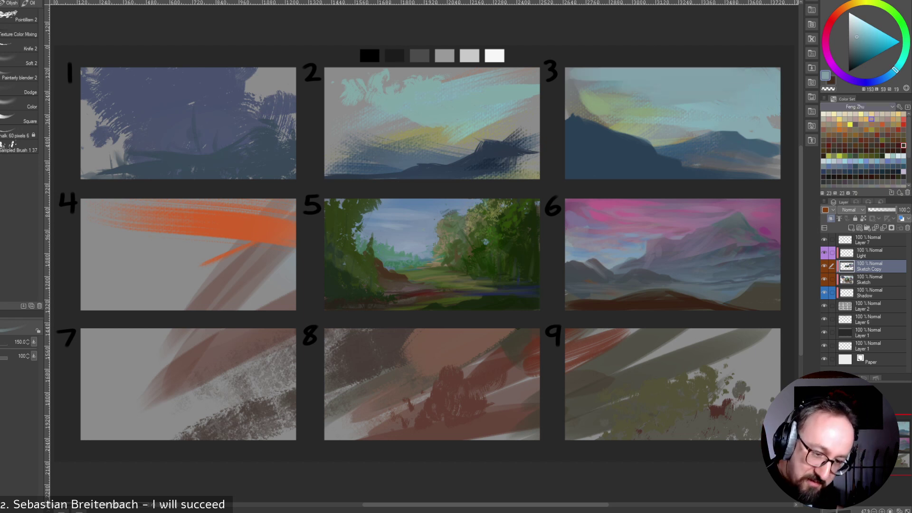
Choose a pale blue and paint light cloud bands along the upper edge of thumbnail 3's sky.
{"action": "left_click", "coordinate": [860, 161]}
{"action": "left_click", "coordinate": [833, 161]}
{"action": "mouse_move", "coordinate": [692, 81]}
{"action": "left_mouse_down"}
{"action": "mouse_move", "coordinate": [760, 78]}
{"action": "mouse_move", "coordinate": [672, 71]}
{"action": "mouse_move", "coordinate": [771, 68]}
{"action": "left_mouse_up"}
{"action": "left_click_drag", "start_coordinate": [561, 68], "coordinate": [643, 71]}
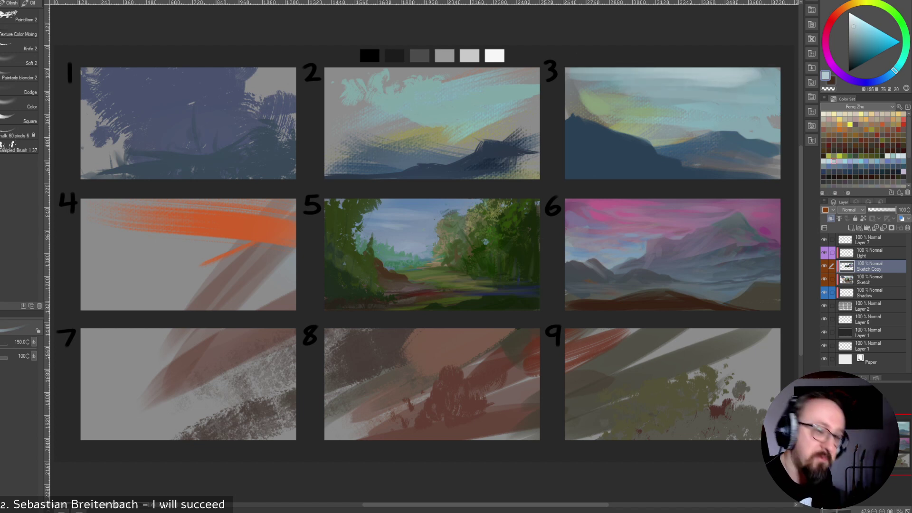
Reduce the brush to 60 and streak pale blue clouds across the middle of thumbnail 3's sky.
{"action": "key", "text": "bracketleft"}
{"action": "key", "text": "bracketleft"}
{"action": "key", "text": "bracketleft"}
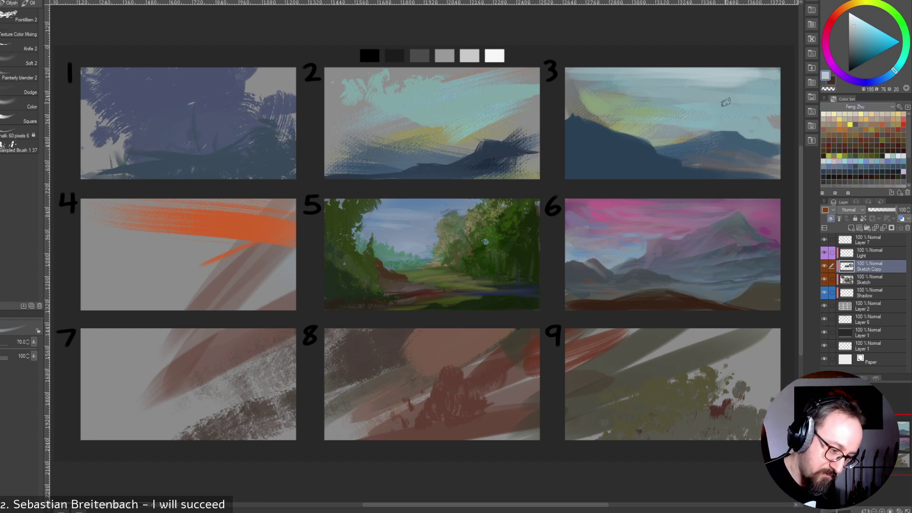
{"action": "key", "text": "bracketleft"}
{"action": "key", "text": "bracketleft"}
{"action": "mouse_move", "coordinate": [610, 82]}
{"action": "left_mouse_down"}
{"action": "mouse_move", "coordinate": [664, 84]}
{"action": "mouse_move", "coordinate": [623, 84]}
{"action": "mouse_move", "coordinate": [762, 108]}
{"action": "left_mouse_up"}
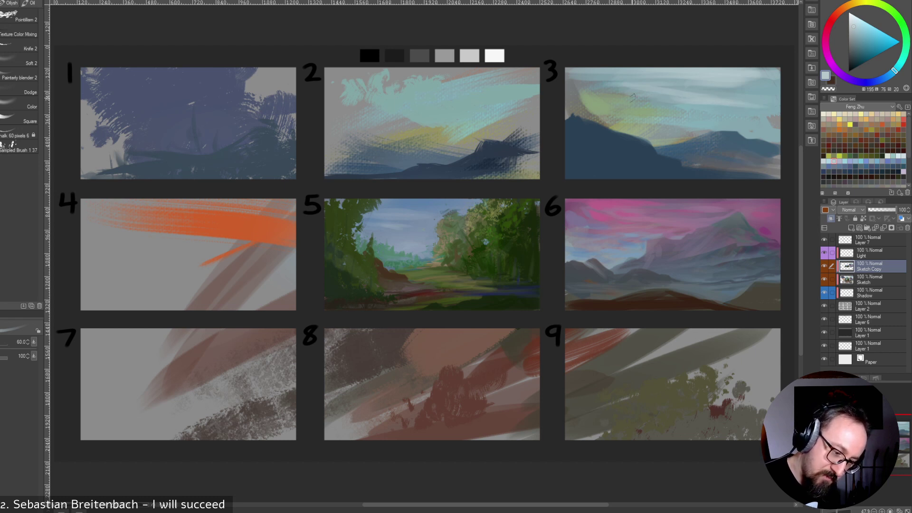
Soften thumbnail 3's clouds at brush size 150, then blend sampled sky tones above the yellow glow at size 90.
{"action": "key", "text": "bracketright"}
{"action": "key", "text": "bracketright"}
{"action": "key", "text": "bracketright"}
{"action": "key", "text": "bracketright"}
{"action": "key", "text": "bracketright"}
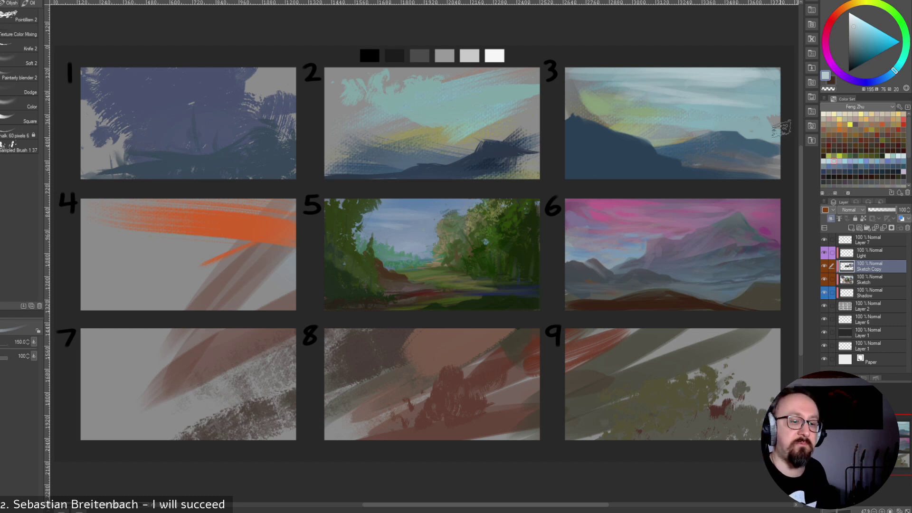
{"action": "key", "text": "bracketleft"}
{"action": "key", "text": "bracketleft"}
{"action": "left_click", "coordinate": [643, 112], "text": "alt"}
{"action": "left_click", "coordinate": [648, 111], "text": "alt"}
{"action": "key", "text": "bracketleft"}
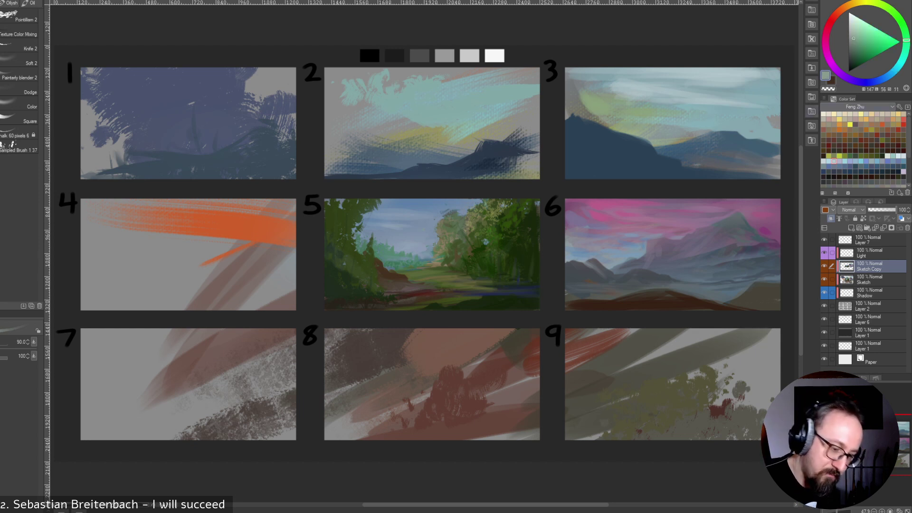
Sample the front mountain's dark blue in thumbnail 3, lighten it and paint misty patches on the lower slope.
{"action": "left_click", "coordinate": [635, 158], "text": "alt"}
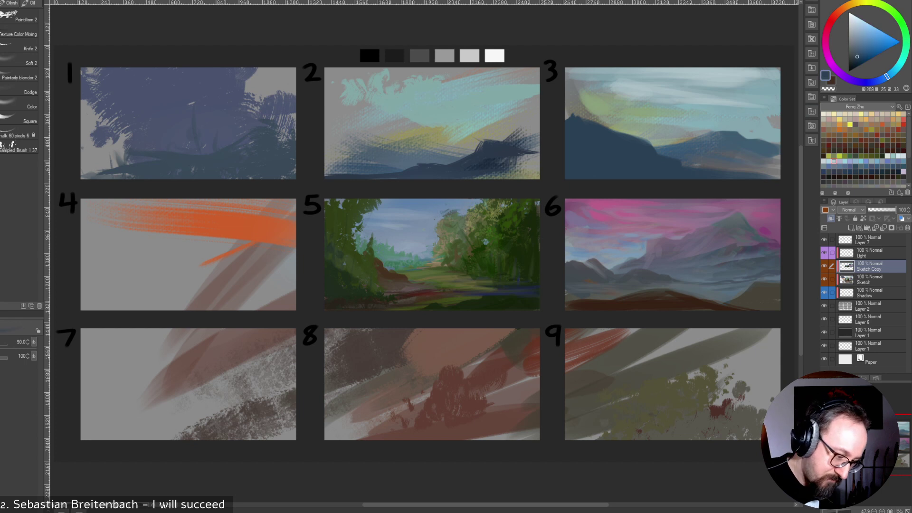
{"action": "left_click", "coordinate": [857, 50]}
{"action": "left_click_drag", "start_coordinate": [587, 155], "coordinate": [613, 168]}
{"action": "key", "text": "bracketright"}
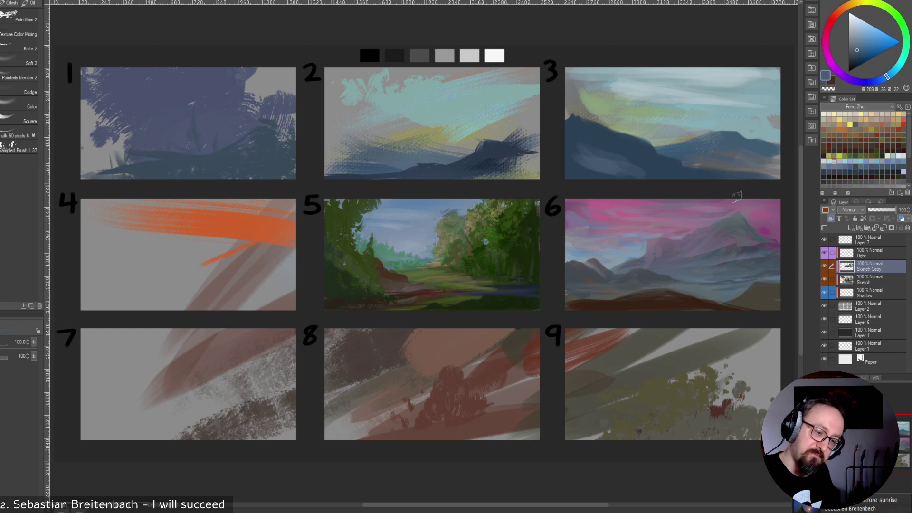
Reduce the brush to 45 and paint lighter blue contours over the front mountain and valley floor in thumbnail 3.
{"action": "key", "text": "bracketleft"}
{"action": "key", "text": "bracketleft"}
{"action": "key", "text": "bracketleft"}
{"action": "key", "text": "bracketleft"}
{"action": "key", "text": "bracketleft"}
{"action": "key", "text": "bracketleft"}
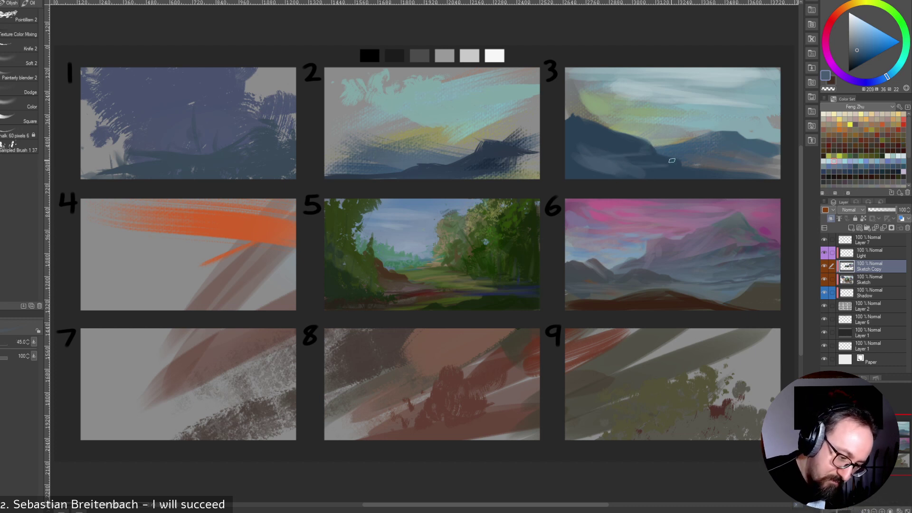
{"action": "mouse_move", "coordinate": [687, 171]}
{"action": "left_mouse_down"}
{"action": "mouse_move", "coordinate": [721, 177]}
{"action": "mouse_move", "coordinate": [585, 177]}
{"action": "mouse_move", "coordinate": [742, 177]}
{"action": "left_mouse_up"}
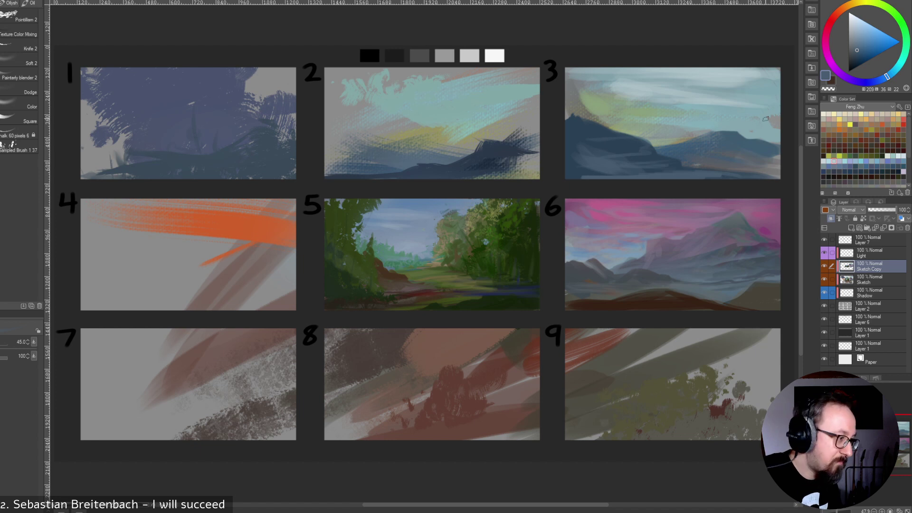
Reshape the sky around the front mountain's peak in thumbnail 3 with sampled grey and yellow-green tones at brush size 45.
{"action": "key", "text": "]"}
{"action": "key", "text": "]"}
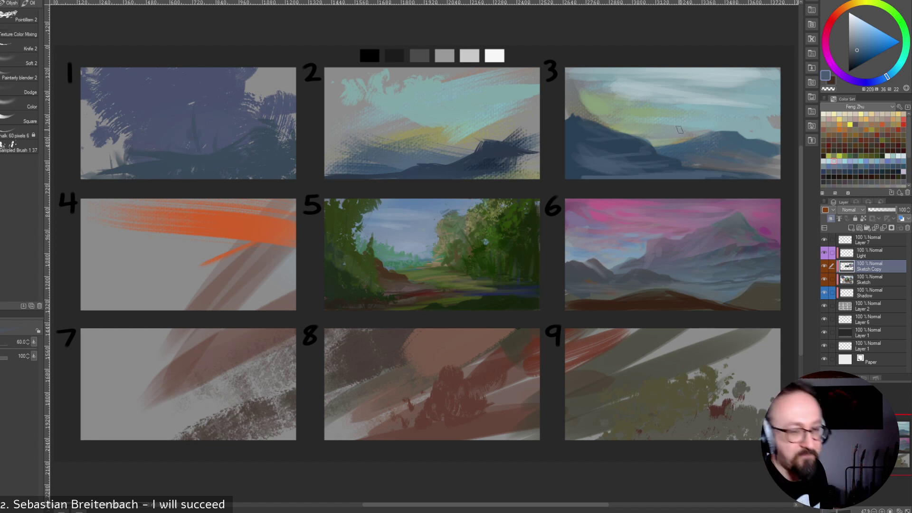
{"action": "key", "text": "bracketleft"}
{"action": "key", "text": "bracketleft"}
{"action": "left_click", "coordinate": [588, 114], "text": "alt"}
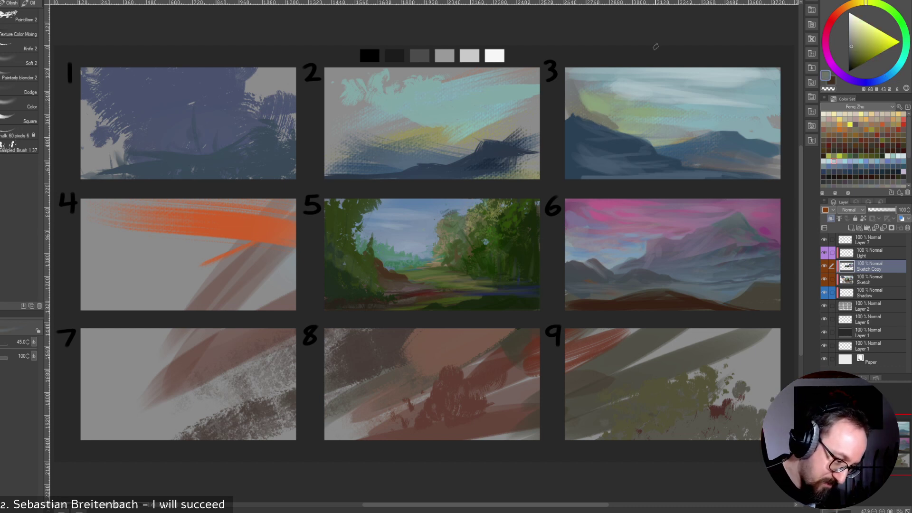
{"action": "left_click", "coordinate": [604, 102], "text": "alt"}
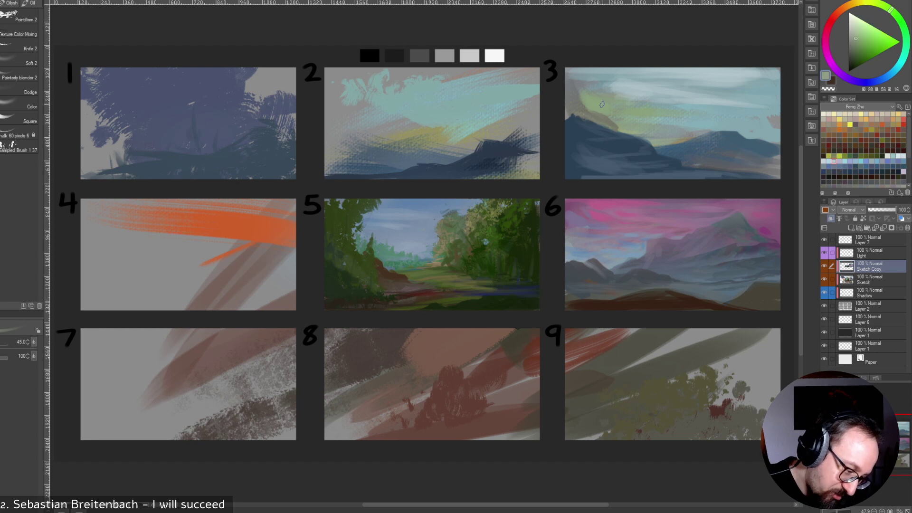
{"action": "left_click", "coordinate": [610, 124], "text": "alt"}
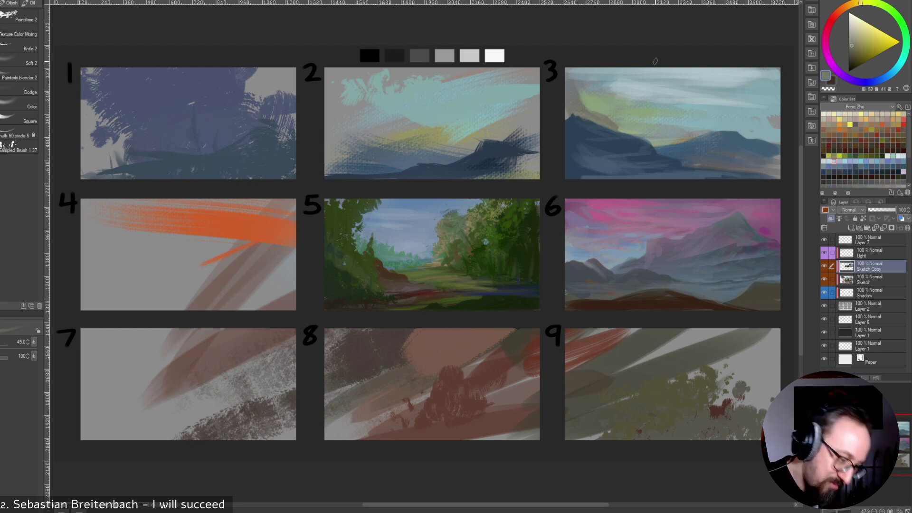
Refine the front mountain's ledges in thumbnail 3 with sampled sky green at brush size 30 and dark blue at 20.
{"action": "left_click", "coordinate": [612, 116], "text": "alt"}
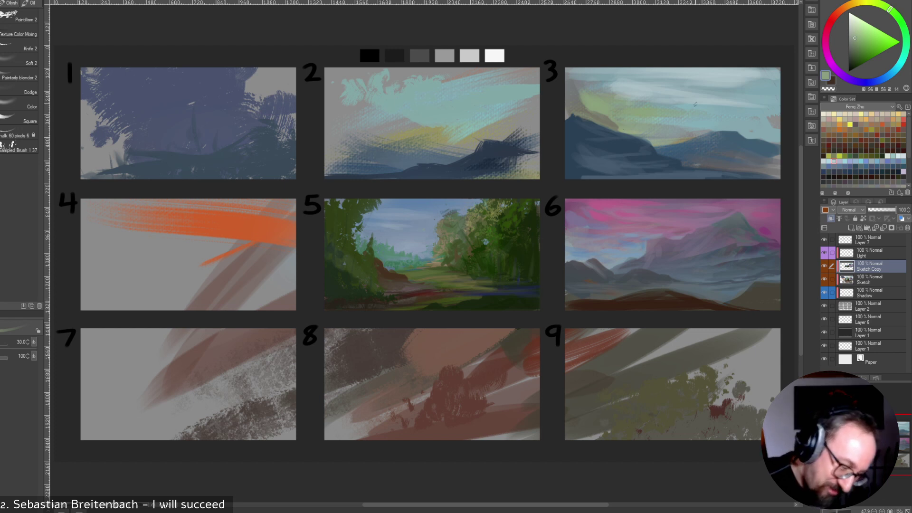
{"action": "left_click", "coordinate": [654, 144], "text": "alt"}
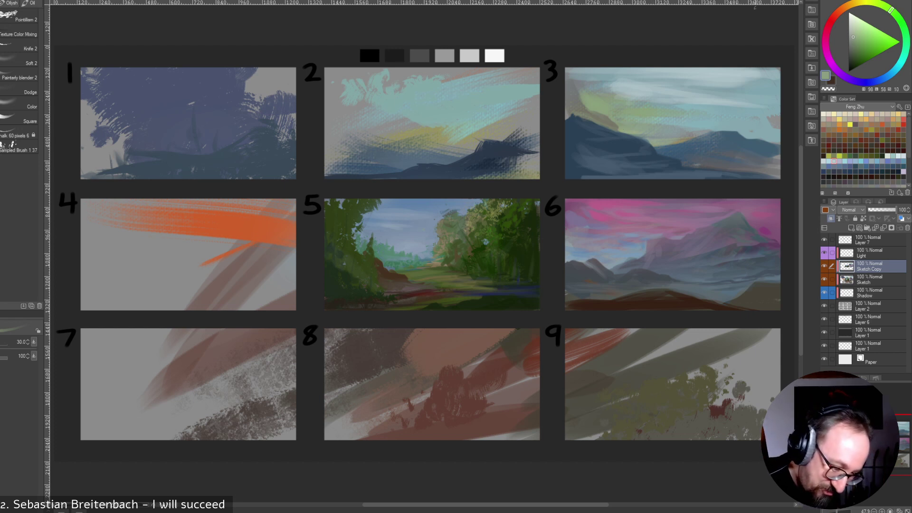
{"action": "left_click", "coordinate": [649, 144], "text": "alt"}
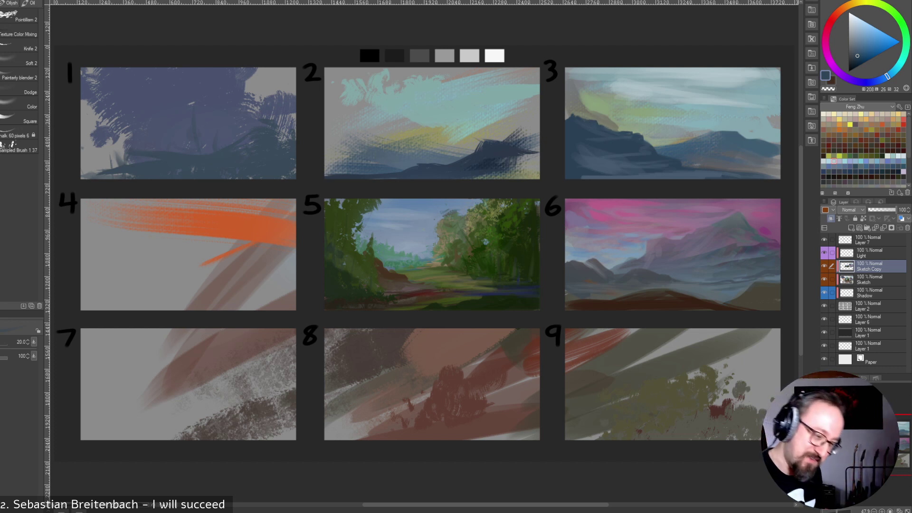
Darken the blue, enlarge the brush to 60 and paint a dark foreground rock in thumbnail 3's lower-left corner.
{"action": "left_click", "coordinate": [857, 61]}
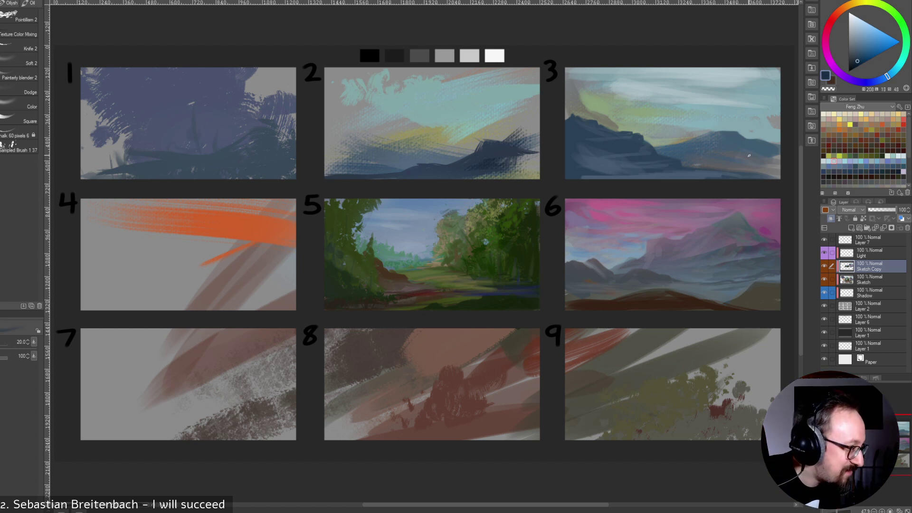
{"action": "key", "text": "]"}
{"action": "key", "text": "]"}
{"action": "key", "text": "]"}
{"action": "key", "text": "]"}
{"action": "key", "text": "]"}
{"action": "mouse_move", "coordinate": [567, 156]}
{"action": "left_mouse_down"}
{"action": "mouse_move", "coordinate": [587, 166]}
{"action": "mouse_move", "coordinate": [565, 166]}
{"action": "left_mouse_up"}
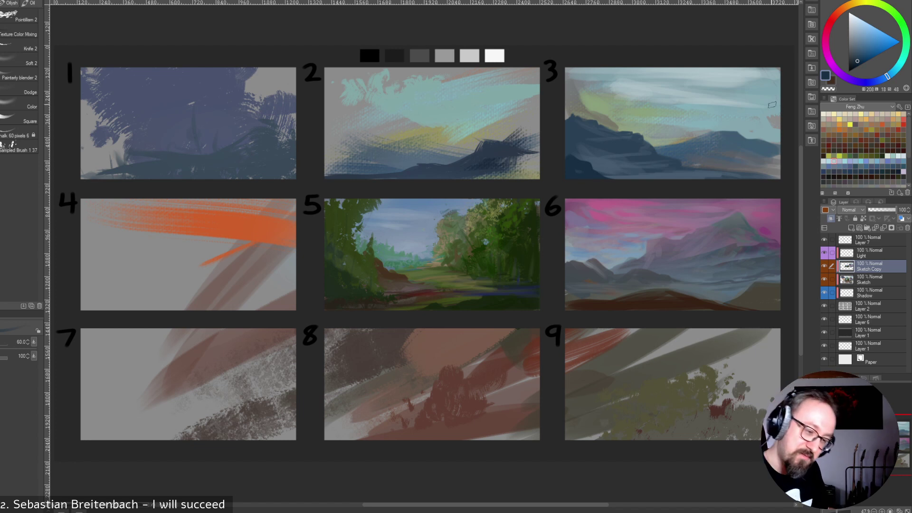
Paint a tall dark blue cliff along thumbnail 3's right edge and extend the foreground with sampled blues.
{"action": "left_click_drag", "start_coordinate": [775, 71], "coordinate": [751, 159]}
{"action": "left_click_drag", "start_coordinate": [776, 81], "coordinate": [766, 166]}
{"action": "mouse_move", "coordinate": [777, 119]}
{"action": "left_mouse_down"}
{"action": "mouse_move", "coordinate": [763, 160]}
{"action": "mouse_move", "coordinate": [744, 177]}
{"action": "left_mouse_up"}
{"action": "mouse_move", "coordinate": [756, 154]}
{"action": "left_mouse_down"}
{"action": "mouse_move", "coordinate": [712, 179]}
{"action": "mouse_move", "coordinate": [764, 168]}
{"action": "mouse_move", "coordinate": [770, 178]}
{"action": "mouse_move", "coordinate": [780, 165]}
{"action": "mouse_move", "coordinate": [766, 178]}
{"action": "left_mouse_up"}
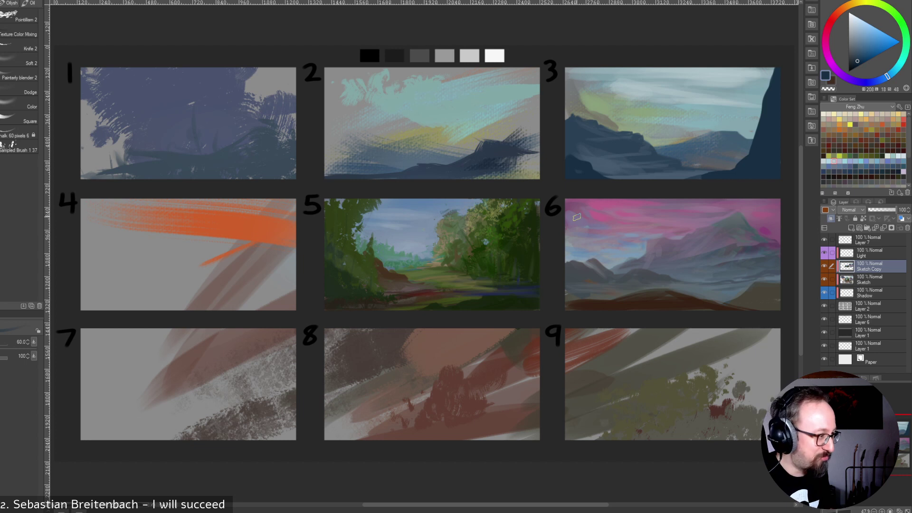
{"action": "left_click", "coordinate": [697, 173], "text": "alt"}
{"action": "left_click", "coordinate": [704, 178], "text": "alt"}
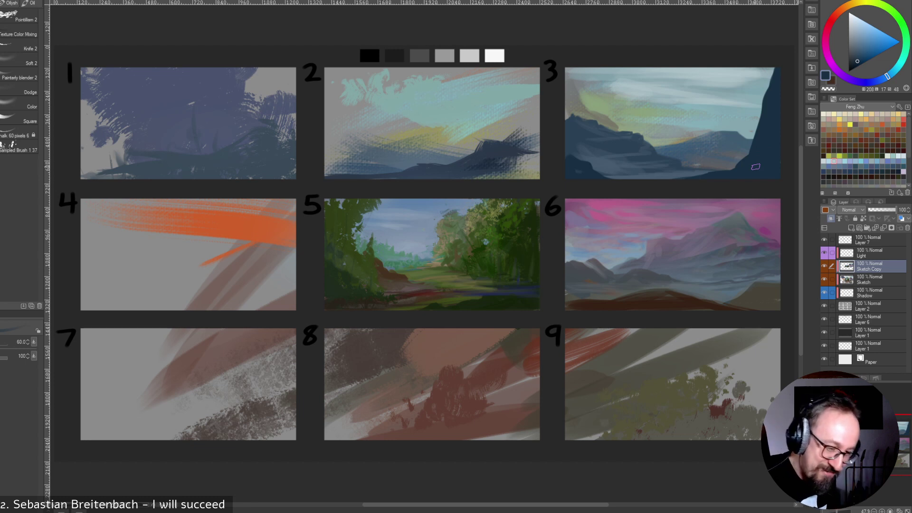
Sample the pale cloud blue in thumbnail 3 and build up the central clouds at brush sizes 35 to 50.
{"action": "left_click", "coordinate": [717, 102], "text": "alt"}
{"action": "mouse_move", "coordinate": [655, 98]}
{"action": "left_mouse_down"}
{"action": "mouse_move", "coordinate": [711, 97]}
{"action": "mouse_move", "coordinate": [650, 94]}
{"action": "mouse_move", "coordinate": [656, 106]}
{"action": "mouse_move", "coordinate": [644, 110]}
{"action": "mouse_move", "coordinate": [687, 109]}
{"action": "left_mouse_up"}
{"action": "key", "text": "bracketleft"}
{"action": "key", "text": "bracketleft"}
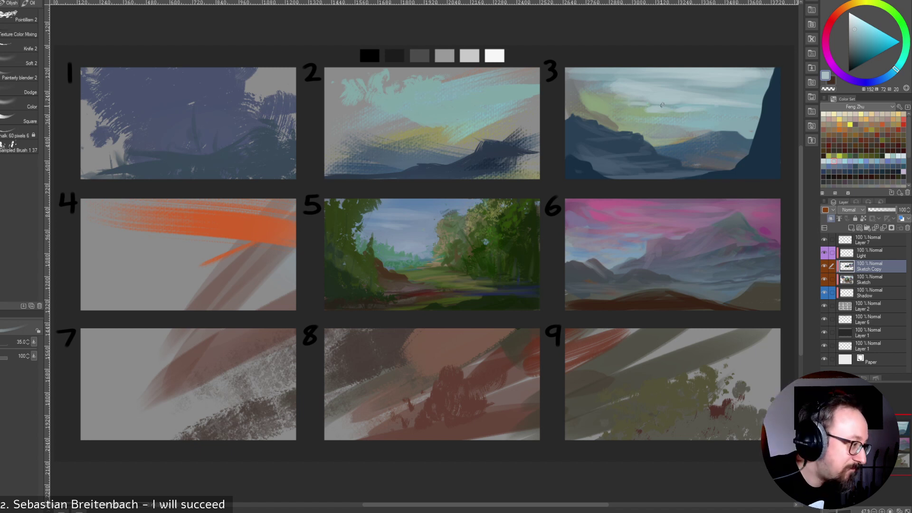
{"action": "key", "text": "bracketright"}
{"action": "key", "text": "bracketright"}
{"action": "key", "text": "bracketright"}
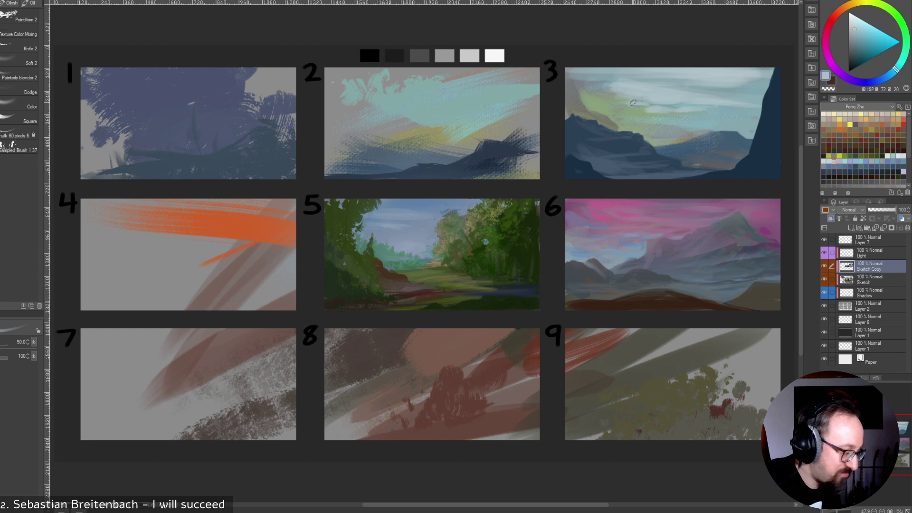
Add finer pale cloud strokes at brush sizes 20 to 40 over the yellow-green glow in thumbnail 3.
{"action": "key", "text": "bracketleft"}
{"action": "key", "text": "bracketleft"}
{"action": "key", "text": "bracketleft"}
{"action": "key", "text": "bracketleft"}
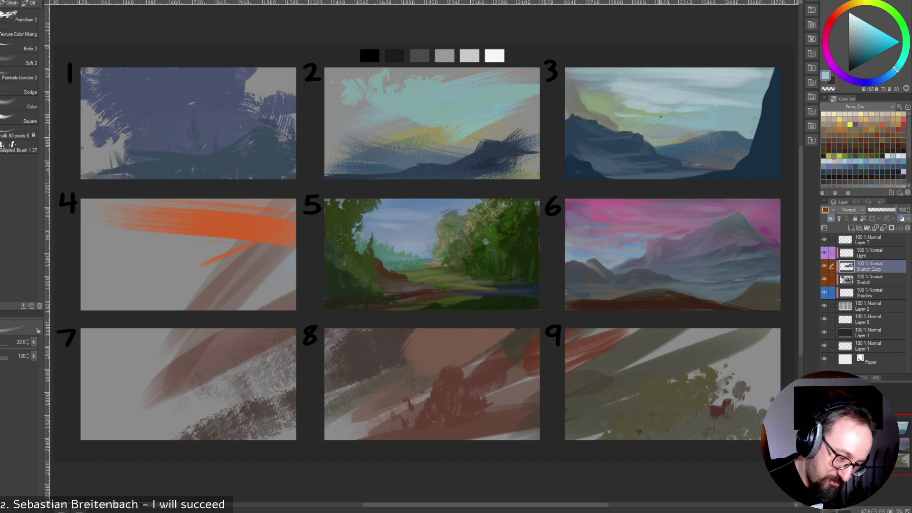
{"action": "key", "text": "bracketright"}
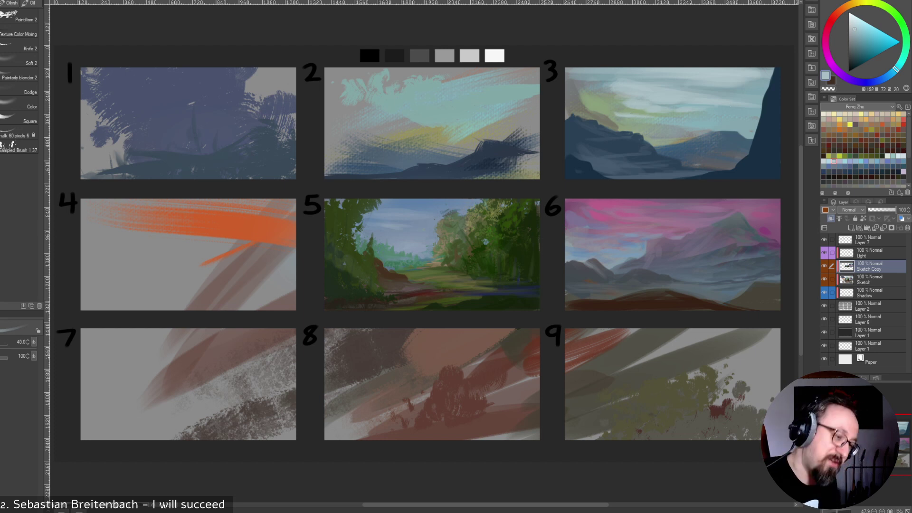
{"action": "left_click_drag", "start_coordinate": [589, 100], "coordinate": [607, 100]}
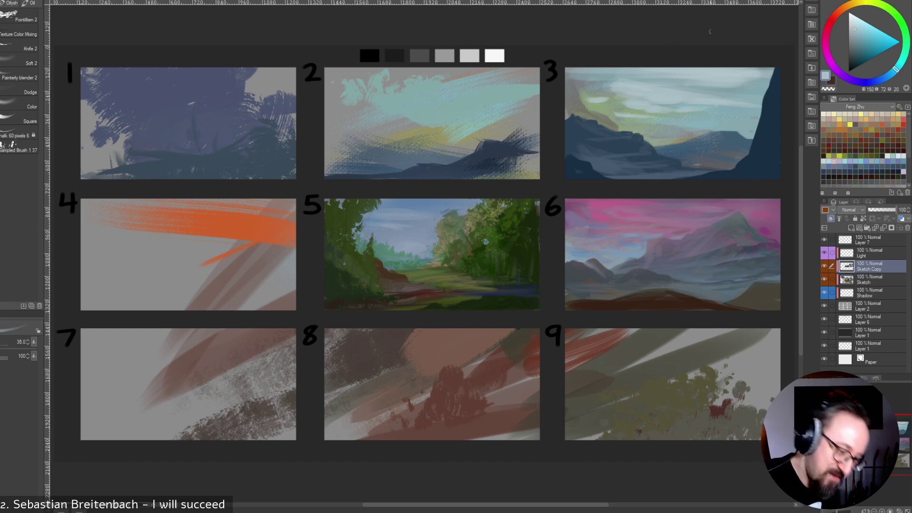
Enlarge the brush to 45 and paint more blue strokes over the yellow-green glow in thumbnail 3's sky.
{"action": "key", "text": "bracketright"}
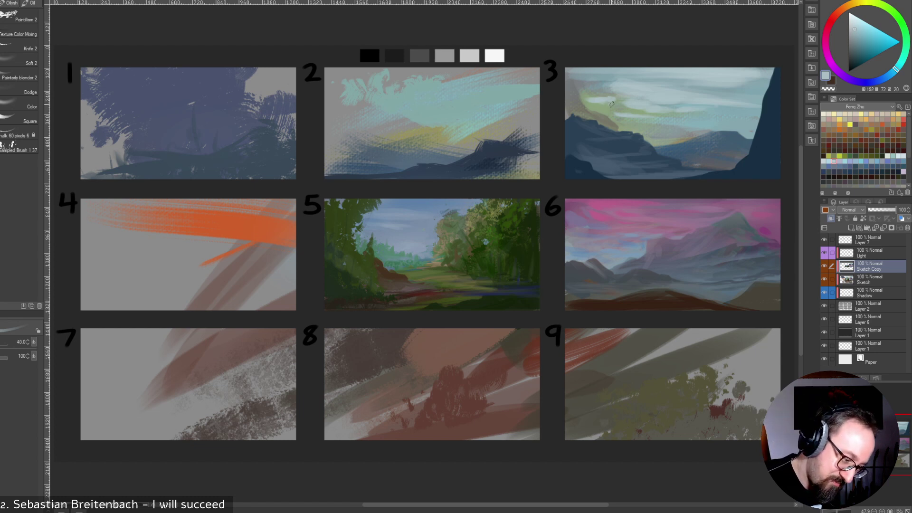
{"action": "left_click_drag", "start_coordinate": [610, 105], "coordinate": [622, 104]}
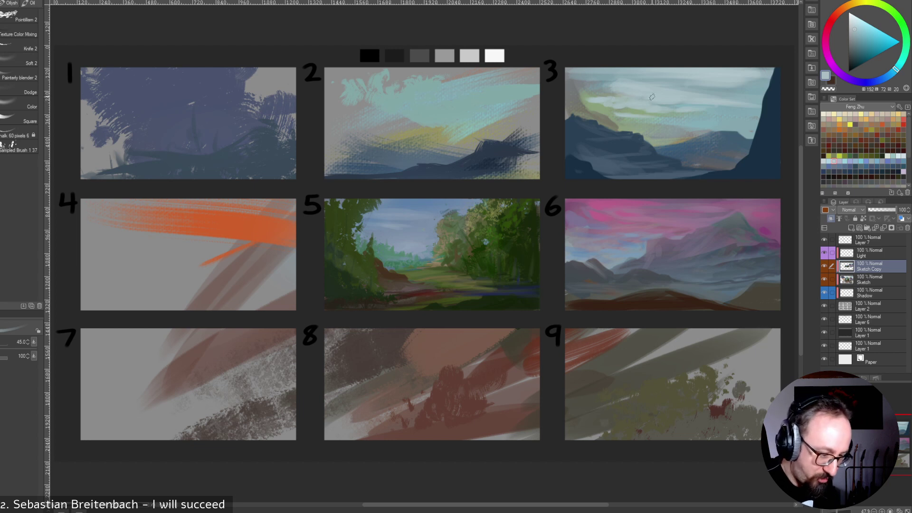
{"action": "mouse_move", "coordinate": [609, 96]}
{"action": "left_mouse_down"}
{"action": "mouse_move", "coordinate": [618, 95]}
{"action": "mouse_move", "coordinate": [605, 91]}
{"action": "mouse_move", "coordinate": [609, 84]}
{"action": "left_mouse_up"}
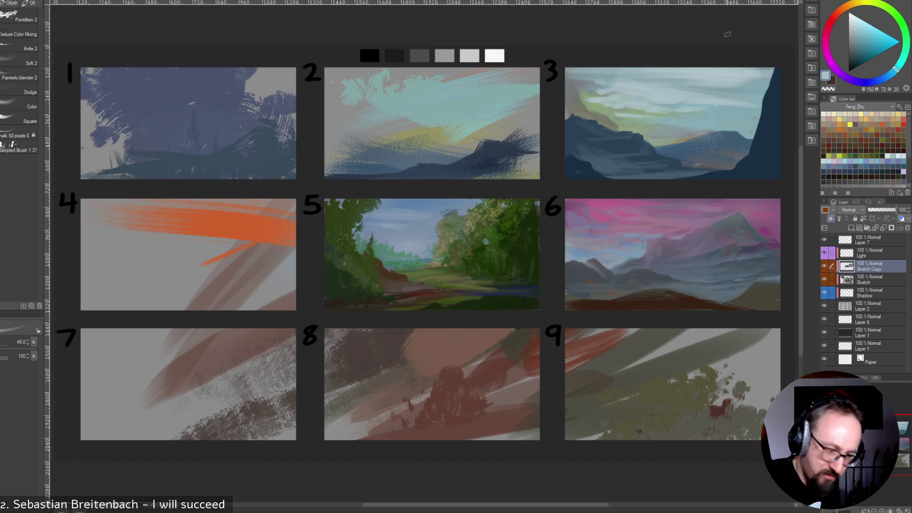
Sample several blues from thumbnail 3's upper sky and blend them into the clouds around its upper-left area.
{"action": "left_click", "coordinate": [617, 75], "text": "alt"}
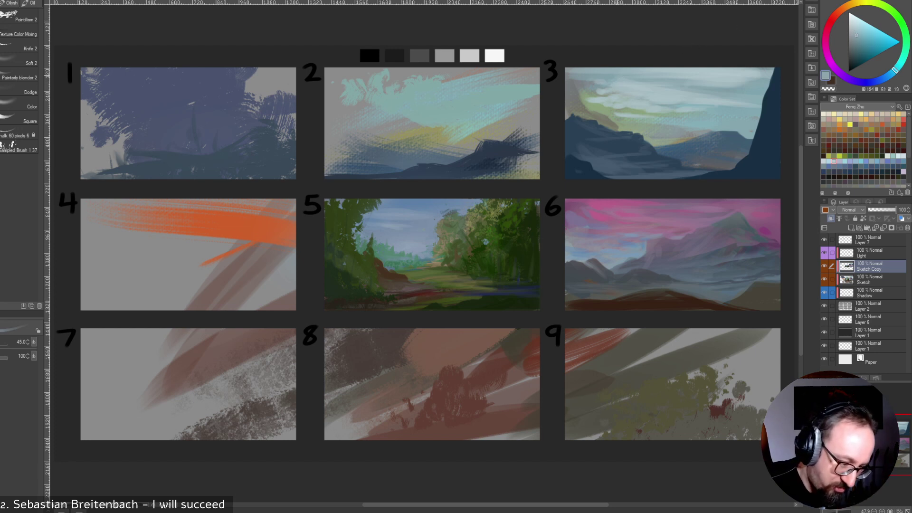
{"action": "left_click", "coordinate": [619, 74], "text": "alt"}
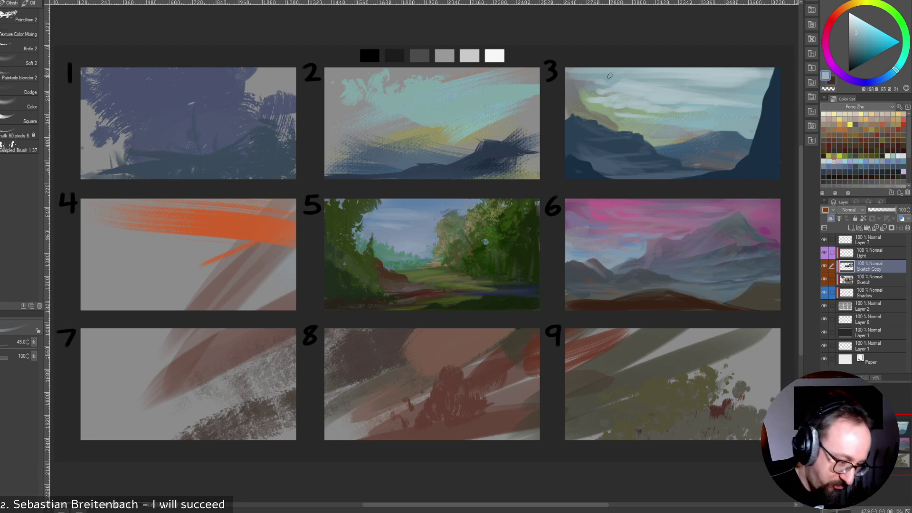
{"action": "left_click", "coordinate": [618, 71], "text": "alt"}
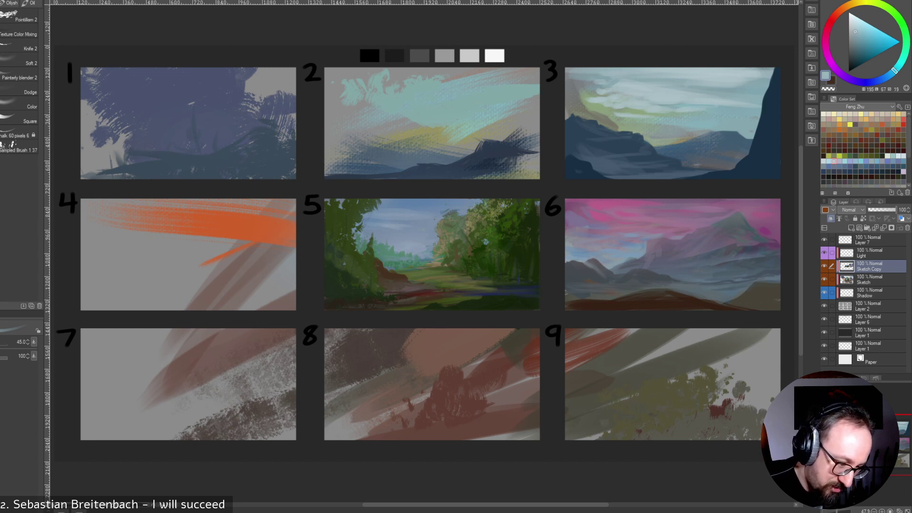
{"action": "left_click", "coordinate": [610, 86], "text": "alt"}
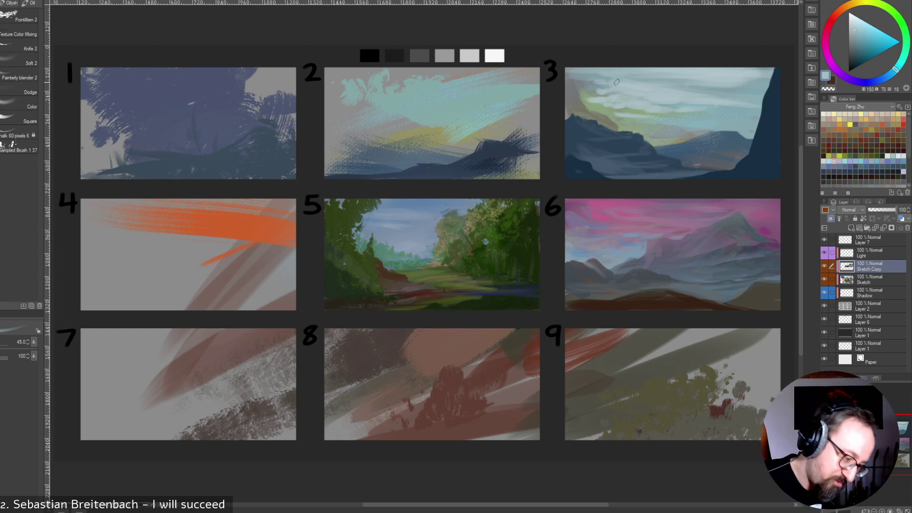
{"action": "left_click", "coordinate": [661, 79], "text": "alt"}
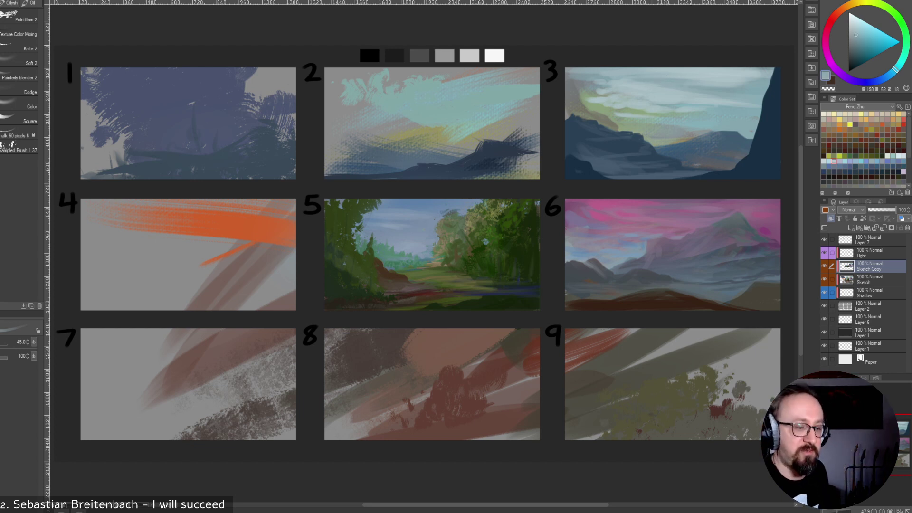
Refine thumbnail 3's horizon haze and distant mountain ridge with colours sampled there, reducing the brush to 40.
{"action": "left_click", "coordinate": [673, 125], "text": "alt"}
{"action": "left_click_drag", "start_coordinate": [656, 122], "coordinate": [686, 125]}
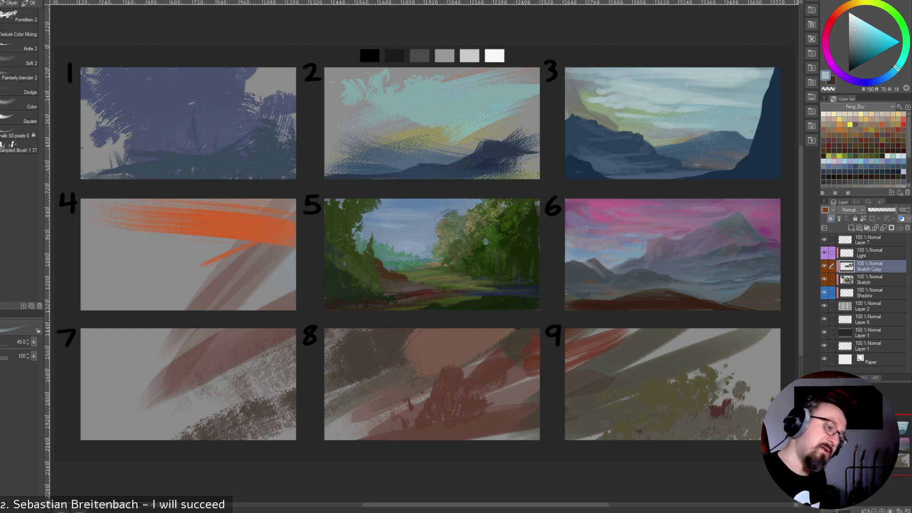
{"action": "left_click", "coordinate": [687, 135], "text": "alt"}
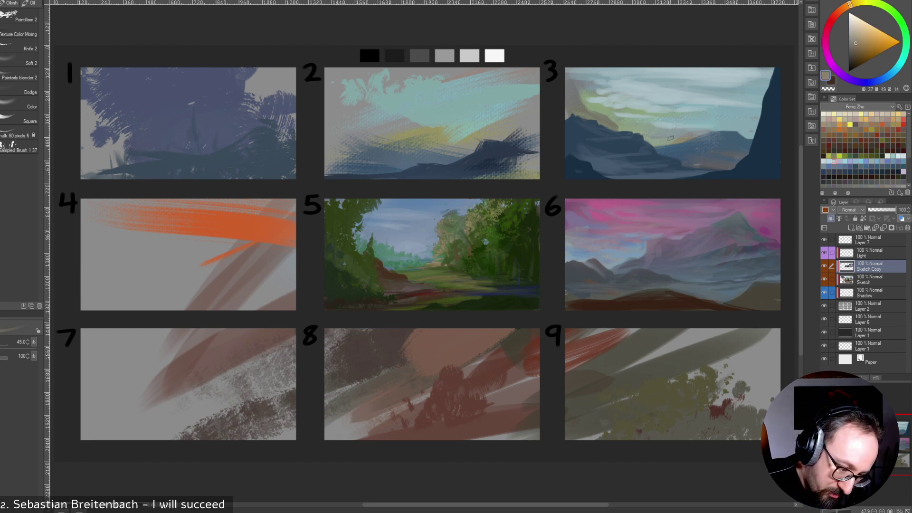
{"action": "key", "text": "bracketleft"}
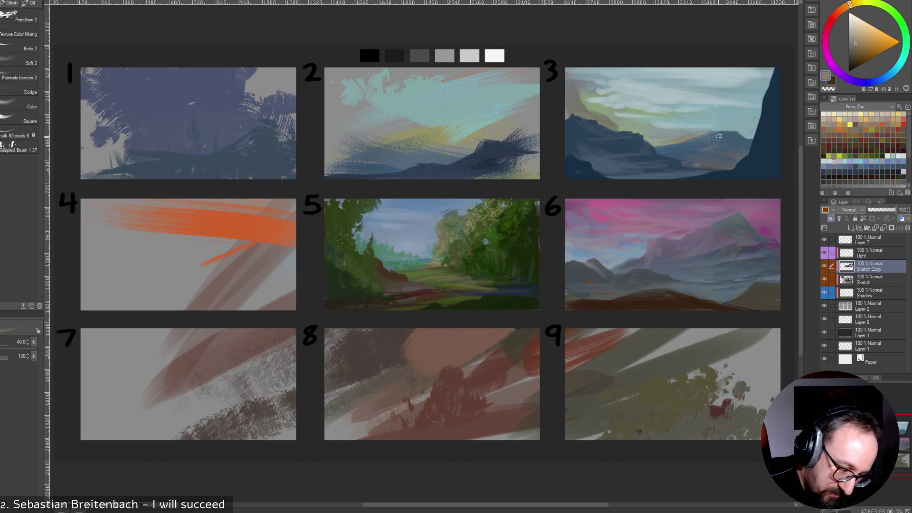
{"action": "left_click", "coordinate": [727, 150], "text": "alt"}
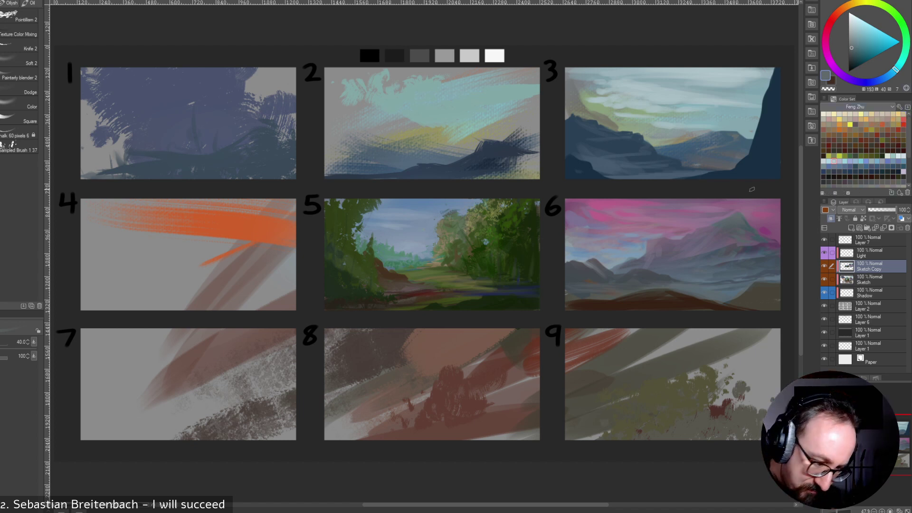
Brush warm accents across the distant mountain in thumbnail 3 using red and brown swatches from the colour set.
{"action": "left_click", "coordinate": [898, 129]}
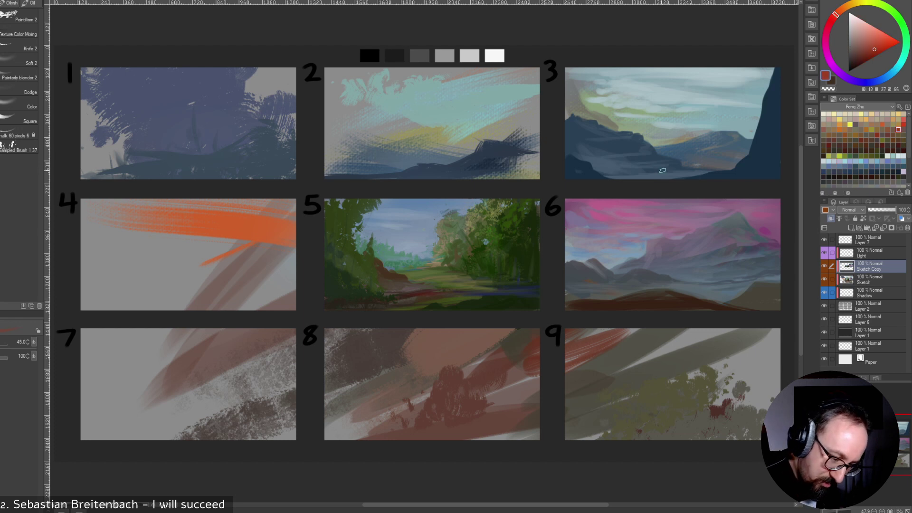
{"action": "left_click_drag", "start_coordinate": [735, 146], "coordinate": [683, 150]}
{"action": "key", "text": "bracketleft"}
{"action": "left_click", "coordinate": [866, 140]}
{"action": "key", "text": "bracketright"}
{"action": "key", "text": "bracketright"}
Switch to the sampled texture brush at size 35 and add speckles around thumbnail 3's distant mountain with sampled blues and grey-green.
{"action": "left_click", "coordinate": [19, 149]}
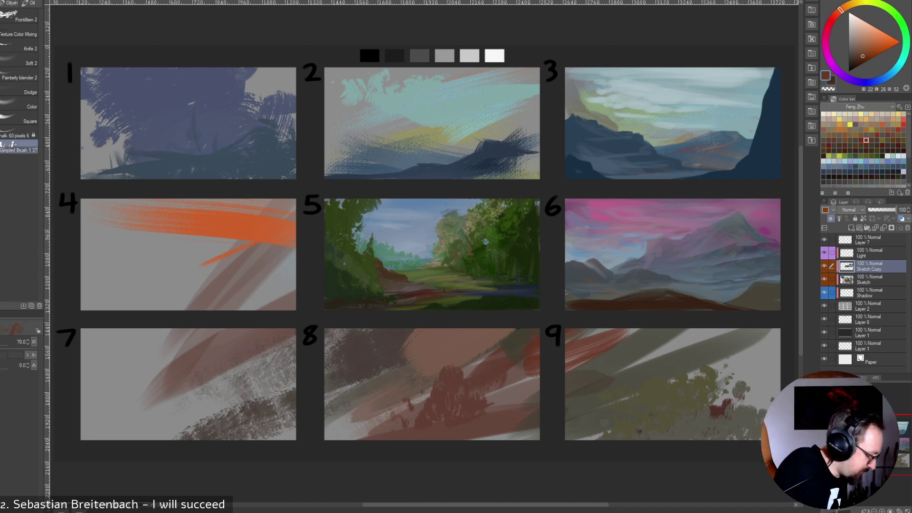
{"action": "key", "text": "bracketleft"}
{"action": "key", "text": "bracketleft"}
{"action": "key", "text": "bracketleft"}
{"action": "key", "text": "bracketleft"}
{"action": "key", "text": "bracketleft"}
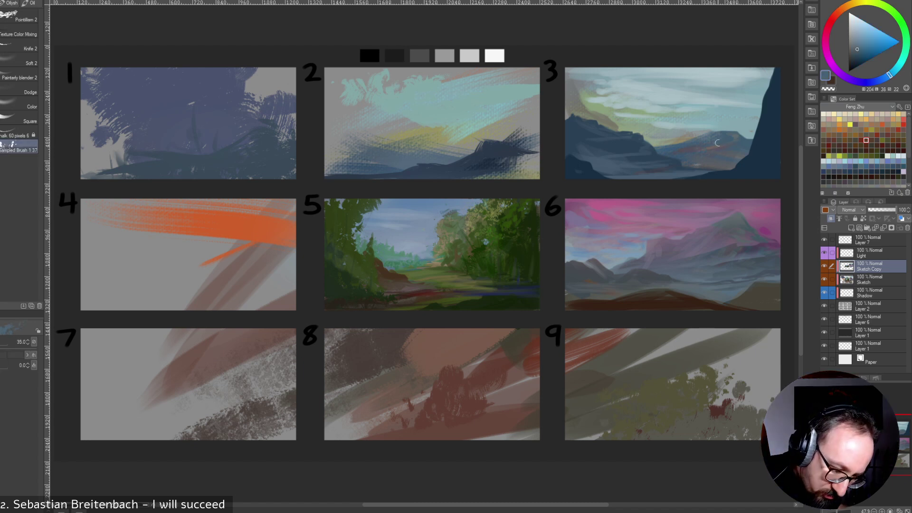
{"action": "left_click", "coordinate": [725, 140], "text": "alt"}
{"action": "left_click", "coordinate": [729, 147], "text": "alt"}
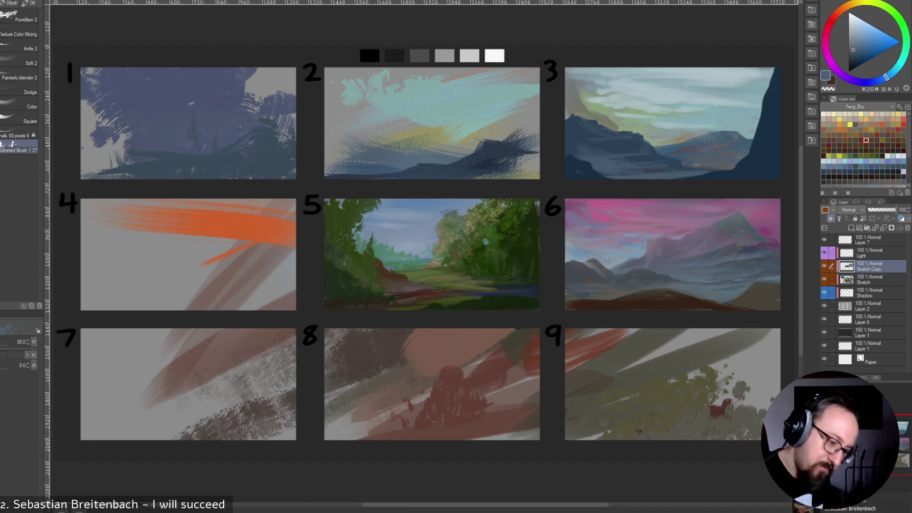
{"action": "left_click", "coordinate": [634, 124], "text": "alt"}
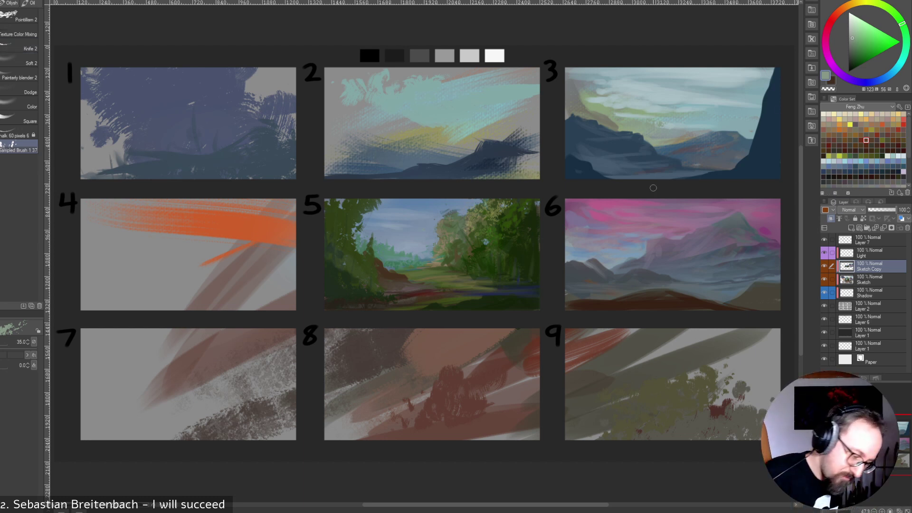
Enlarge the texture brush to 250 and stamp muted red speckles on the lower slope of thumbnail 3's left mountain.
{"action": "left_click", "coordinate": [637, 153], "text": "alt"}
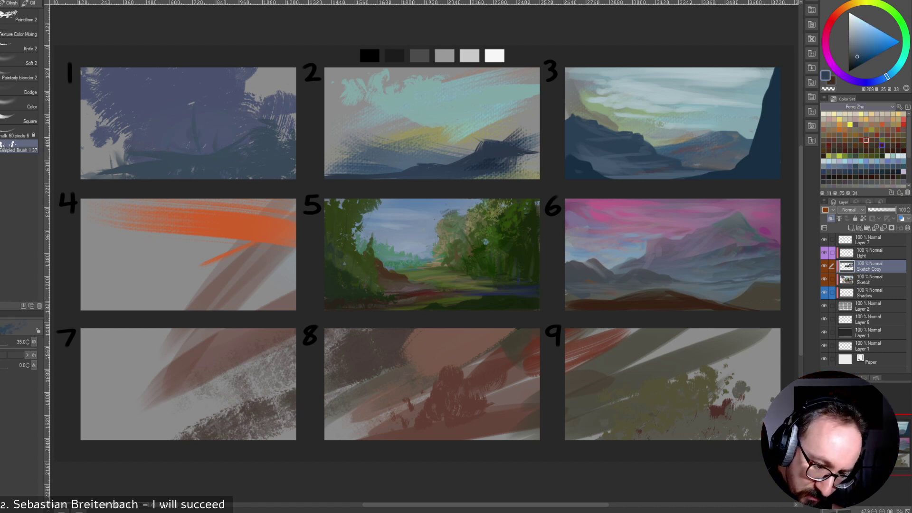
{"action": "left_click", "coordinate": [887, 135]}
{"action": "key", "text": "bracketright"}
{"action": "key", "text": "bracketright"}
{"action": "key", "text": "bracketright"}
{"action": "key", "text": "bracketright"}
{"action": "key", "text": "bracketright"}
{"action": "key", "text": "bracketright"}
{"action": "key", "text": "bracketright"}
{"action": "key", "text": "bracketright"}
{"action": "key", "text": "bracketright"}
{"action": "key", "text": "bracketright"}
{"action": "left_click", "coordinate": [624, 157]}
{"action": "key", "text": "bracketright"}
{"action": "key", "text": "bracketright"}
{"action": "left_click", "coordinate": [619, 155]}
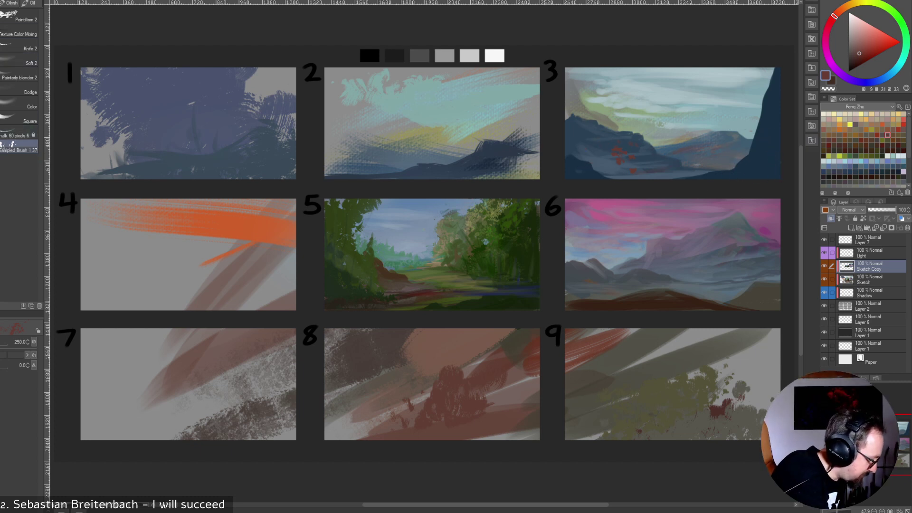
Blend the red speckles into the left mountain's slope in thumbnail 3, enlarging the blender from size 40 to 90.
{"action": "key", "text": "j"}
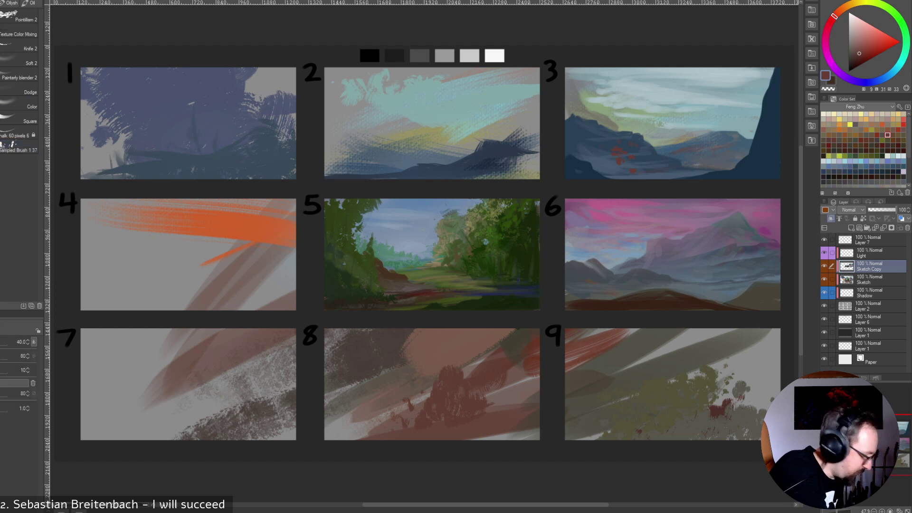
{"action": "left_click_drag", "start_coordinate": [621, 157], "coordinate": [617, 163]}
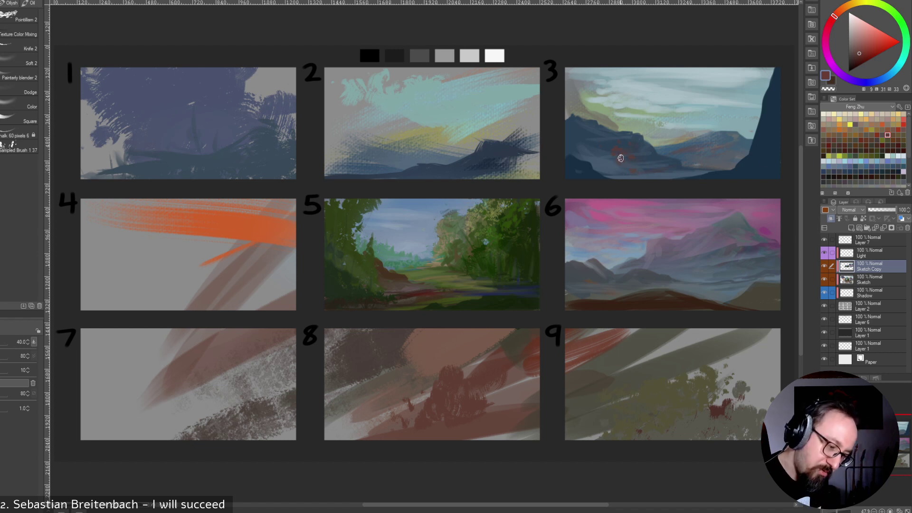
{"action": "key", "text": "bracketright"}
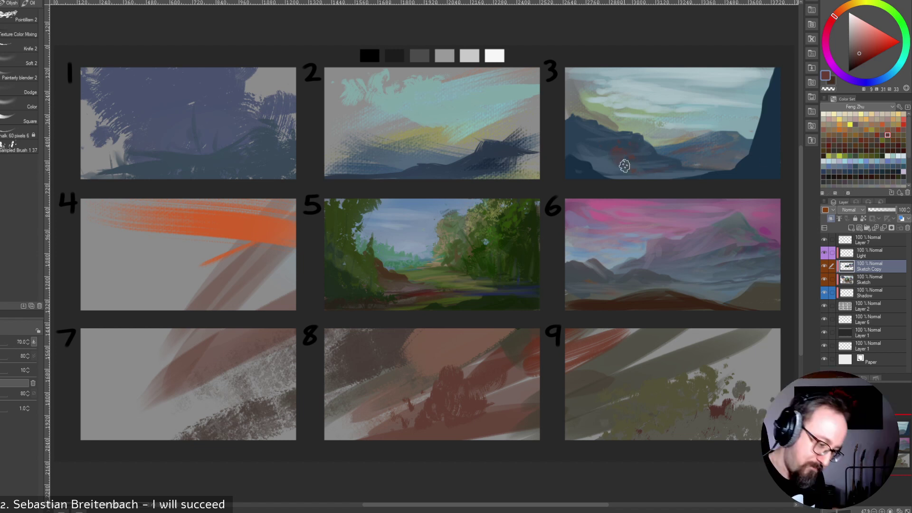
{"action": "key", "text": "bracketright"}
{"action": "key", "text": "bracketright"}
{"action": "key", "text": "bracketright"}
{"action": "key", "text": "bracketright"}
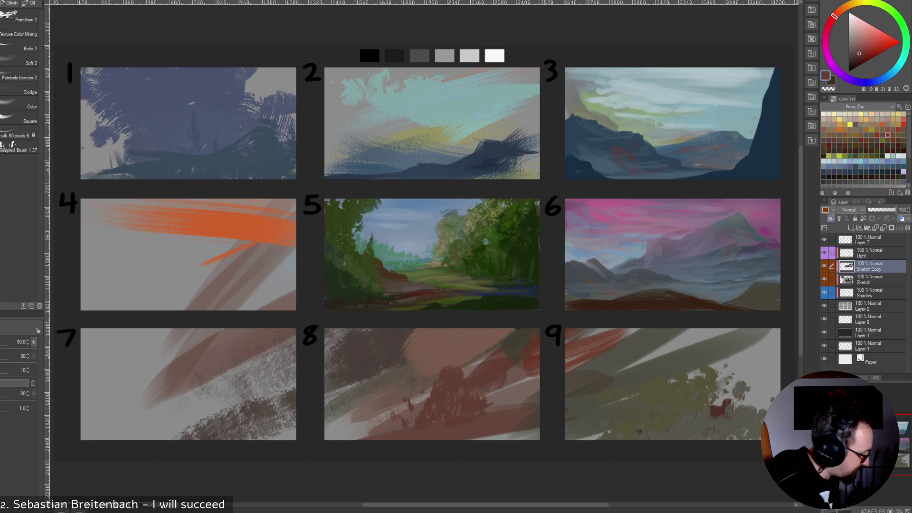
{"action": "key", "text": "p"}
{"action": "left_click", "coordinate": [883, 145]}
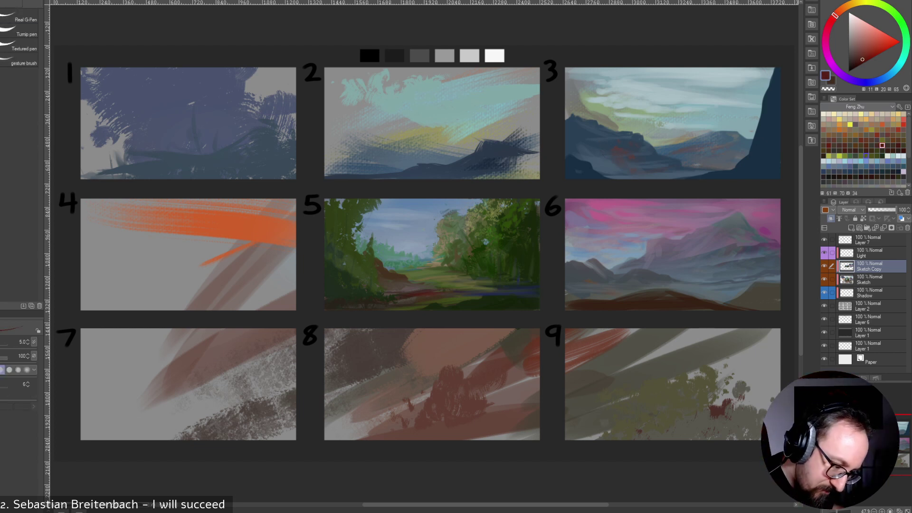
{"action": "left_click", "coordinate": [882, 156]}
{"action": "key", "text": "bracketright"}
{"action": "key", "text": "bracketright"}
{"action": "mouse_move", "coordinate": [597, 157]}
{"action": "left_mouse_down"}
{"action": "mouse_move", "coordinate": [590, 148]}
{"action": "mouse_move", "coordinate": [604, 158]}
{"action": "left_mouse_up"}
{"action": "key", "text": "bracketright"}
{"action": "left_click", "coordinate": [424, 253], "text": "alt"}
{"action": "key", "text": "ctrl+z"}
{"action": "key", "text": "ctrl+z"}
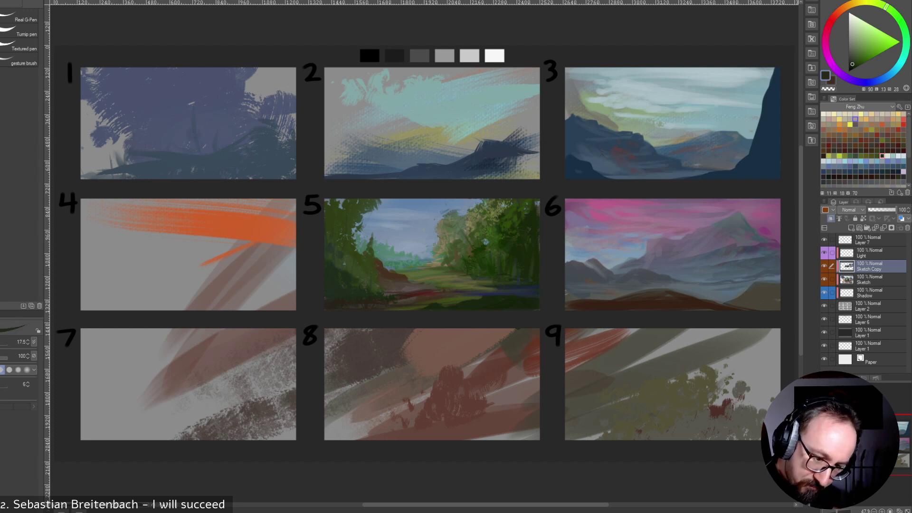
Try pale yellow pen highlights along thumbnail 3's left mountain ridge at sizes 17 and 70, undoing each stroke.
{"action": "left_click", "coordinate": [893, 114]}
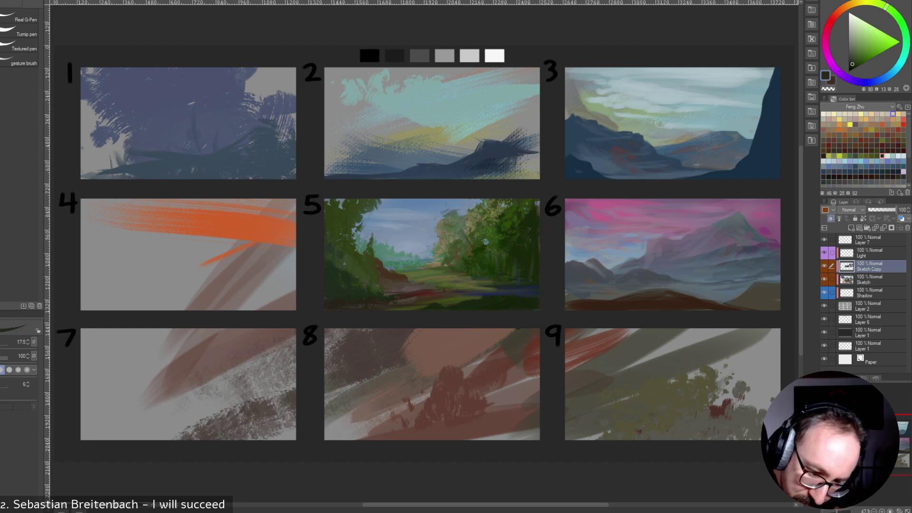
{"action": "left_click_drag", "start_coordinate": [597, 135], "coordinate": [614, 139]}
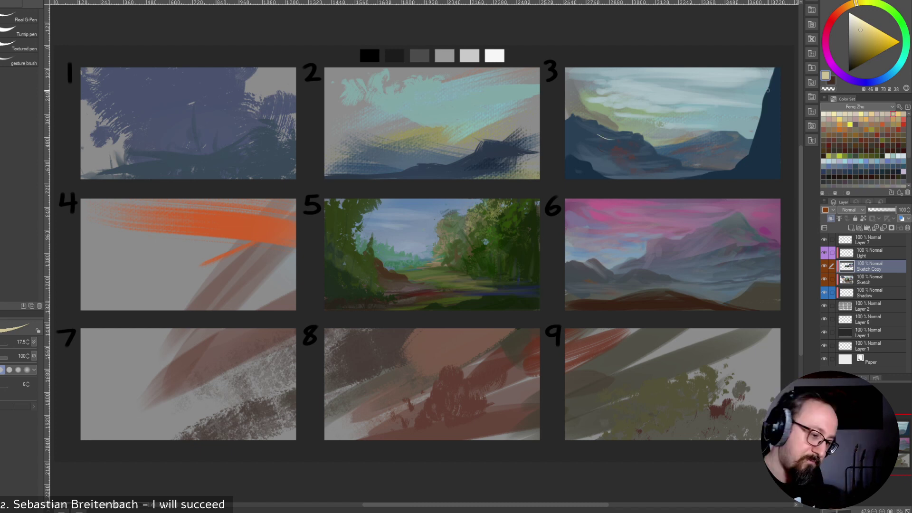
{"action": "key", "text": "ctrl+z"}
{"action": "key", "text": "bracketright"}
{"action": "key", "text": "bracketright"}
{"action": "key", "text": "bracketright"}
{"action": "key", "text": "bracketright"}
{"action": "key", "text": "bracketright"}
{"action": "key", "text": "bracketright"}
{"action": "key", "text": "bracketright"}
{"action": "left_click_drag", "start_coordinate": [594, 129], "coordinate": [623, 138]}
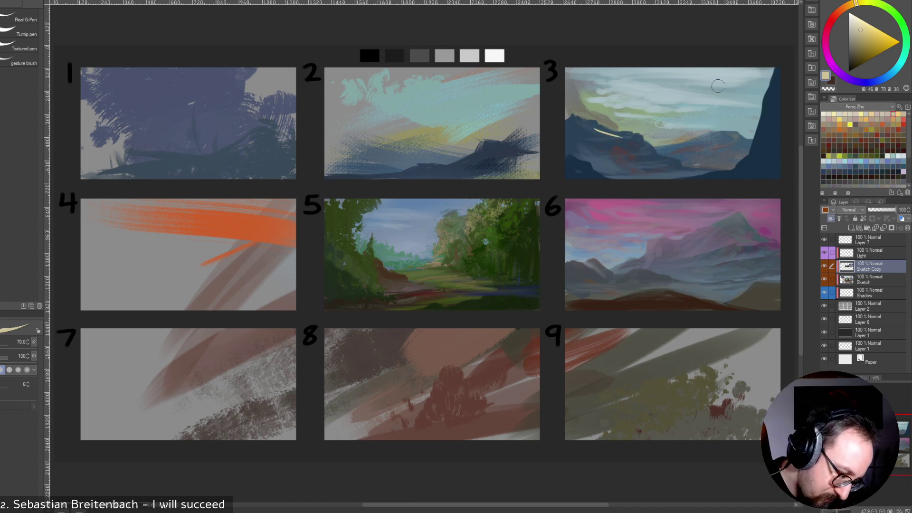
{"action": "key", "text": "ctrl+z"}
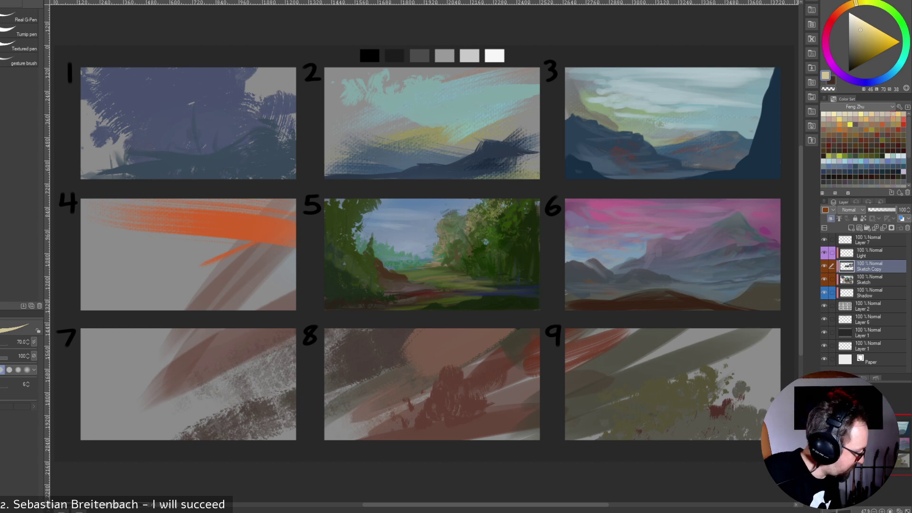
Switch back to the oil brushes, enlarge the brush to 50 and dab pale yellow on the left mountain's ridge in thumbnail 3.
{"action": "right_click", "coordinate": [212, 123]}
{"action": "left_click", "coordinate": [212, 122]}
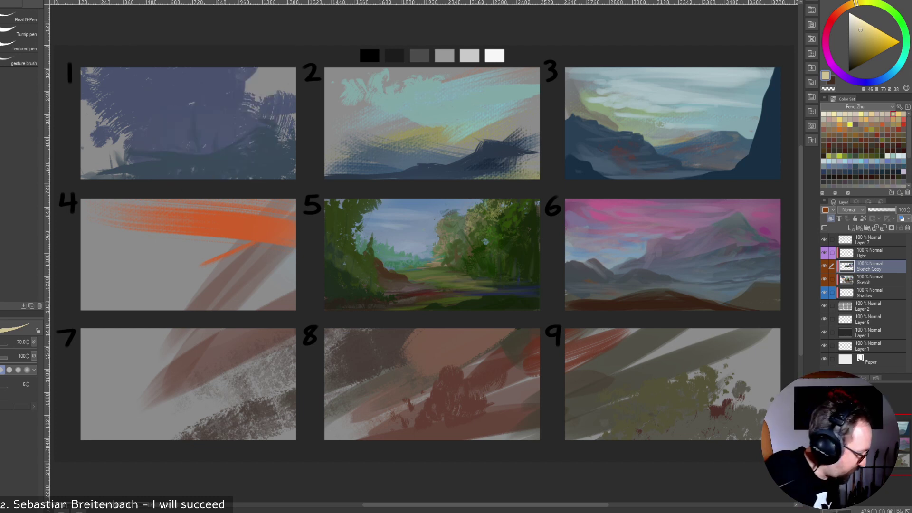
{"action": "right_click", "coordinate": [0, 102]}
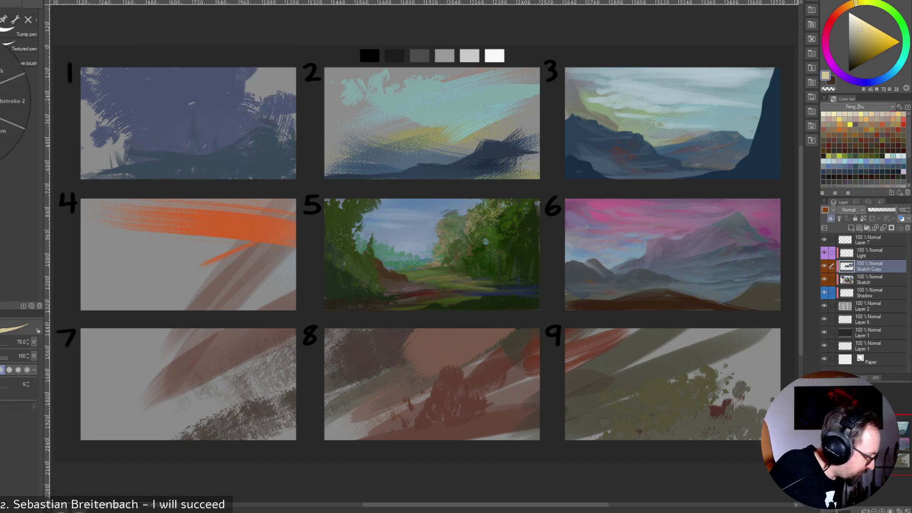
{"action": "left_click", "coordinate": [3, 131]}
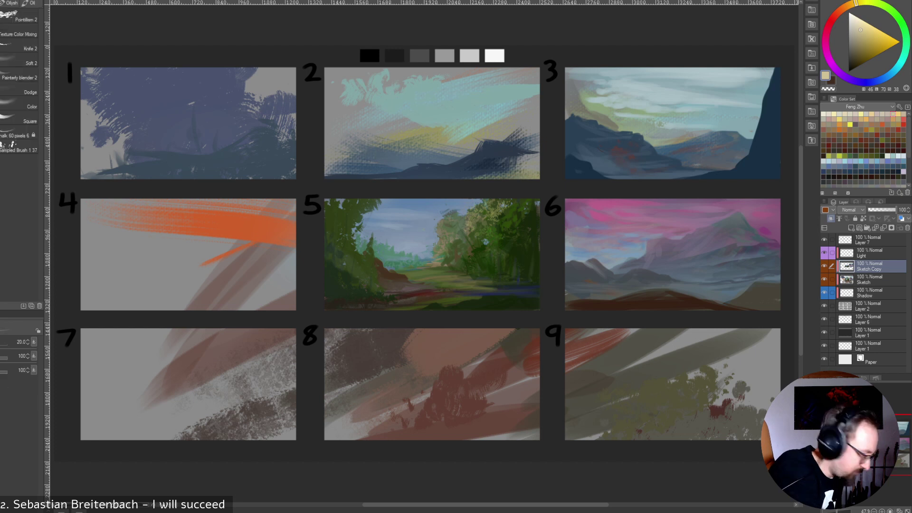
{"action": "key", "text": "bracketright"}
{"action": "key", "text": "bracketright"}
{"action": "key", "text": "bracketright"}
{"action": "key", "text": "bracketright"}
{"action": "left_click_drag", "start_coordinate": [600, 128], "coordinate": [611, 129]}
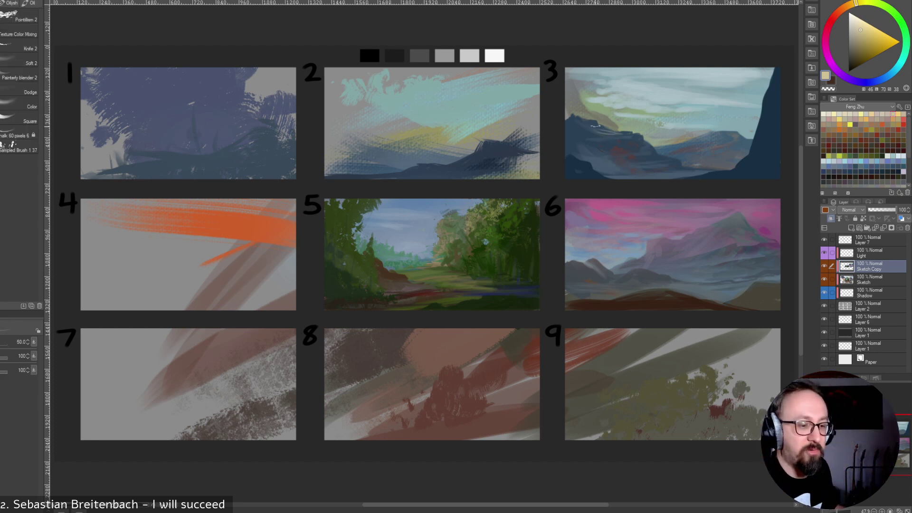
Repaint the left mountain's ridge in thumbnail 3 with sampled blues and add an ochre-brown stroke along its ledge.
{"action": "left_click", "coordinate": [591, 135], "text": "alt"}
{"action": "left_click_drag", "start_coordinate": [582, 132], "coordinate": [618, 135]}
{"action": "left_click", "coordinate": [610, 136], "text": "alt"}
{"action": "left_click", "coordinate": [611, 136], "text": "alt"}
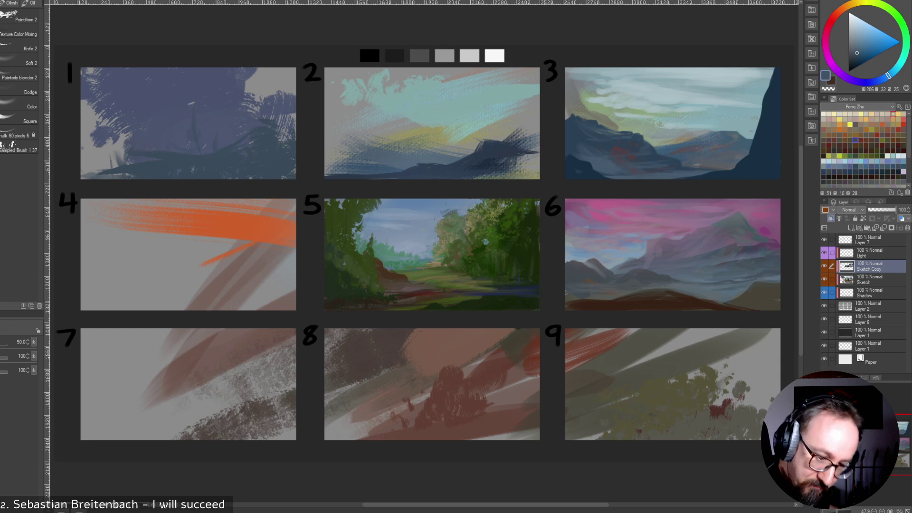
{"action": "left_click", "coordinate": [855, 135]}
{"action": "left_click_drag", "start_coordinate": [613, 136], "coordinate": [631, 136]}
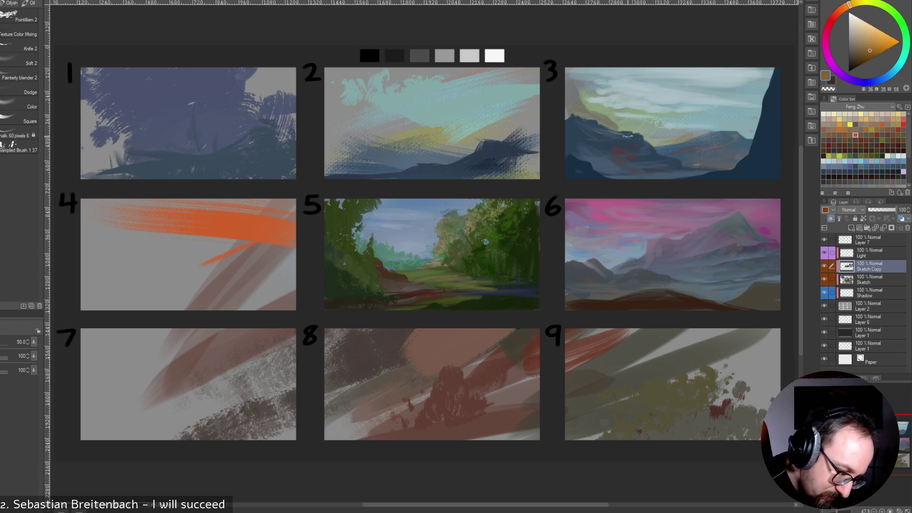
Set the oil brush size to 60, pick a muted grey-brown swatch and lasso the distant right mountain in thumbnail 3.
{"action": "key", "text": "["}
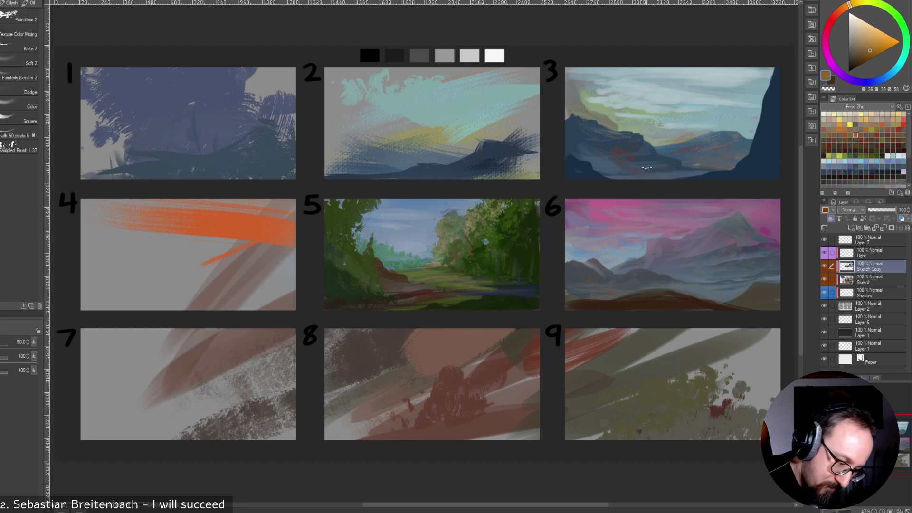
{"action": "key", "text": "bracketright"}
{"action": "key", "text": "bracketright"}
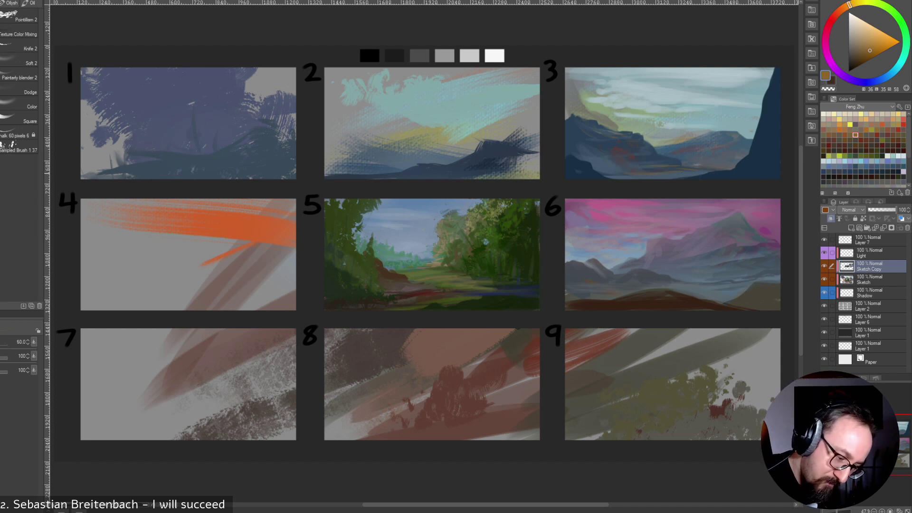
{"action": "left_click", "coordinate": [866, 134]}
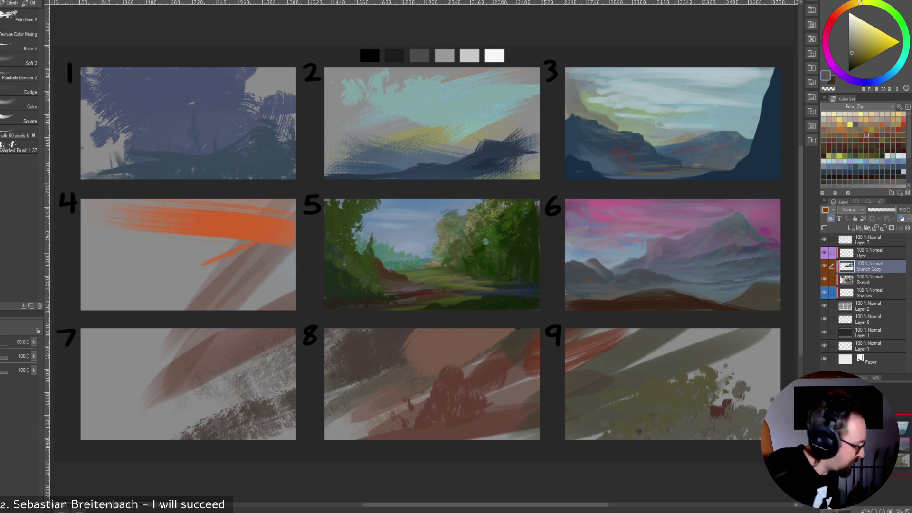
{"action": "key", "text": "u"}
{"action": "left_click_drag", "start_coordinate": [660, 140], "coordinate": [732, 120]}
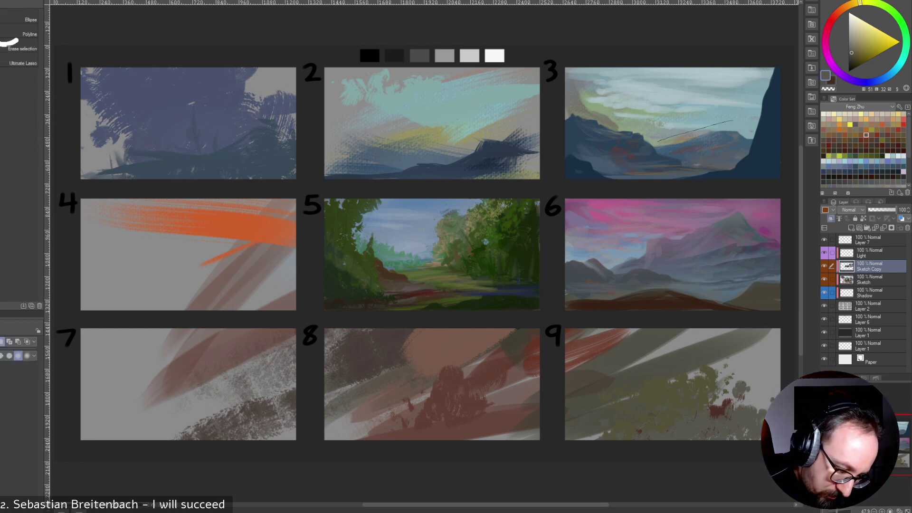
{"action": "mouse_move", "coordinate": [660, 154]}
{"action": "left_mouse_down"}
{"action": "mouse_move", "coordinate": [719, 169]}
{"action": "mouse_move", "coordinate": [745, 157]}
{"action": "mouse_move", "coordinate": [752, 138]}
{"action": "left_mouse_up"}
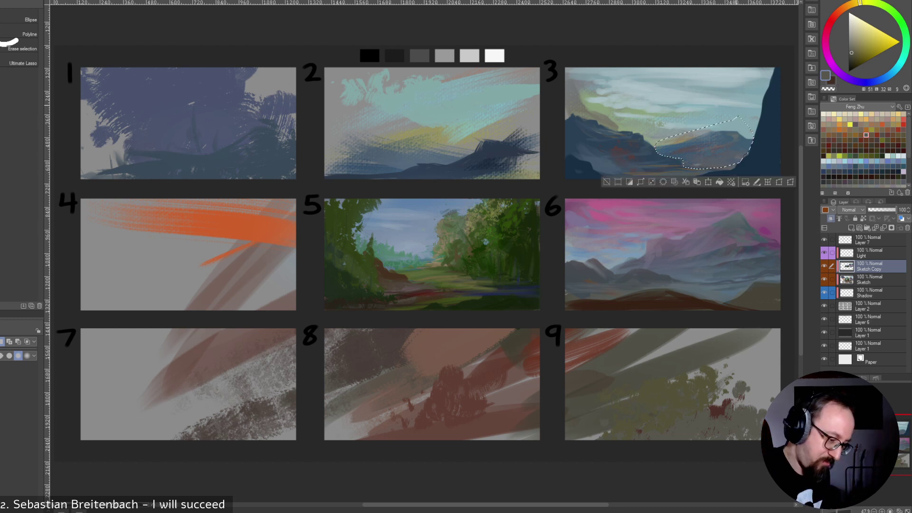
Choose the Soft 2 brush, sample a light sky blue and enlarge it to 125 for haze over the selected right mountain.
{"action": "key", "text": "b"}
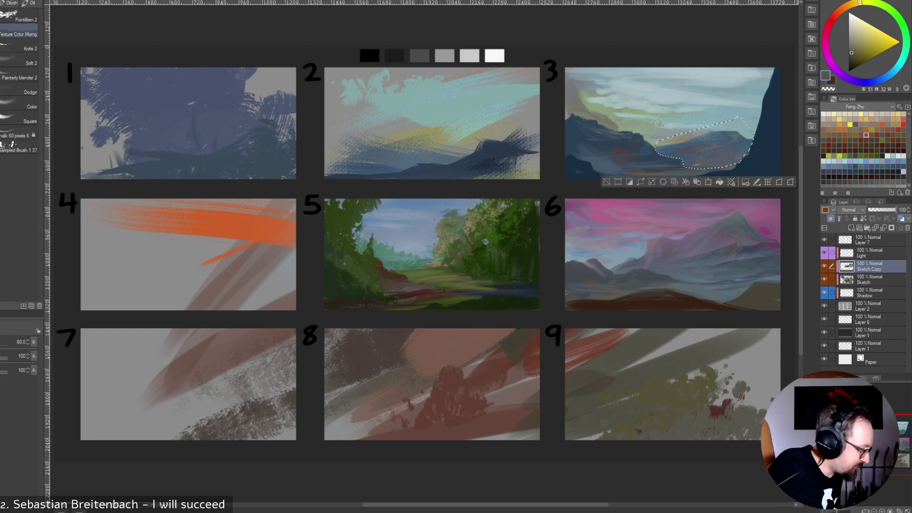
{"action": "left_click", "coordinate": [19, 61]}
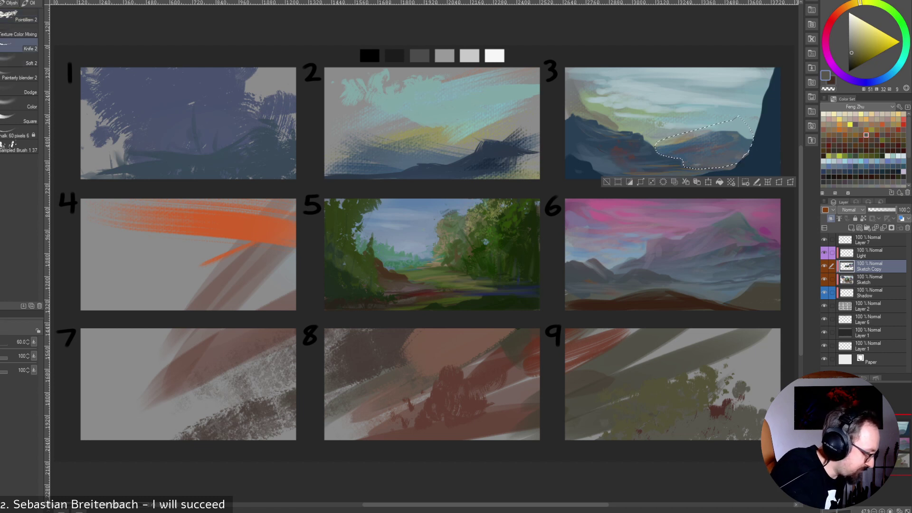
{"action": "left_click", "coordinate": [21, 61]}
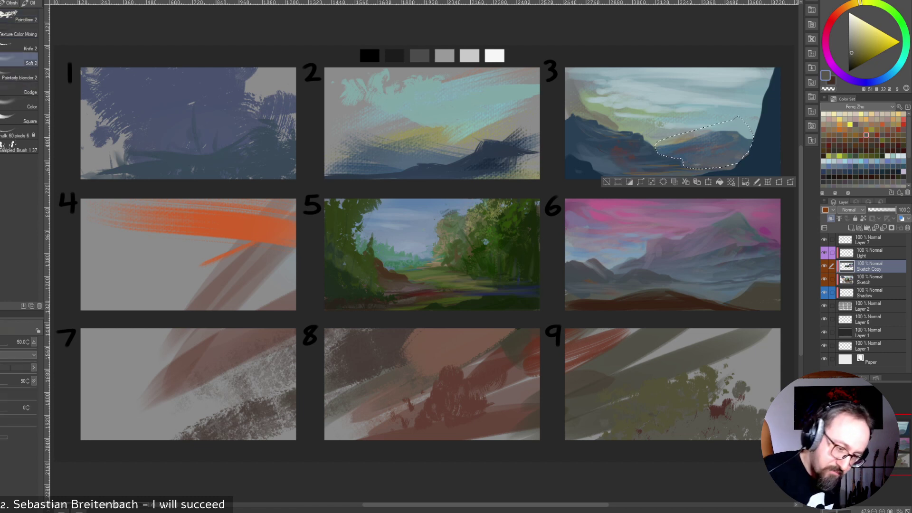
{"action": "left_click", "coordinate": [665, 148], "text": "alt"}
{"action": "key", "text": "]"}
{"action": "key", "text": "]"}
{"action": "key", "text": "]"}
{"action": "key", "text": "]"}
{"action": "key", "text": "]"}
{"action": "key", "text": "]"}
{"action": "key", "text": "]"}
{"action": "key", "text": "]"}
{"action": "key", "text": "]"}
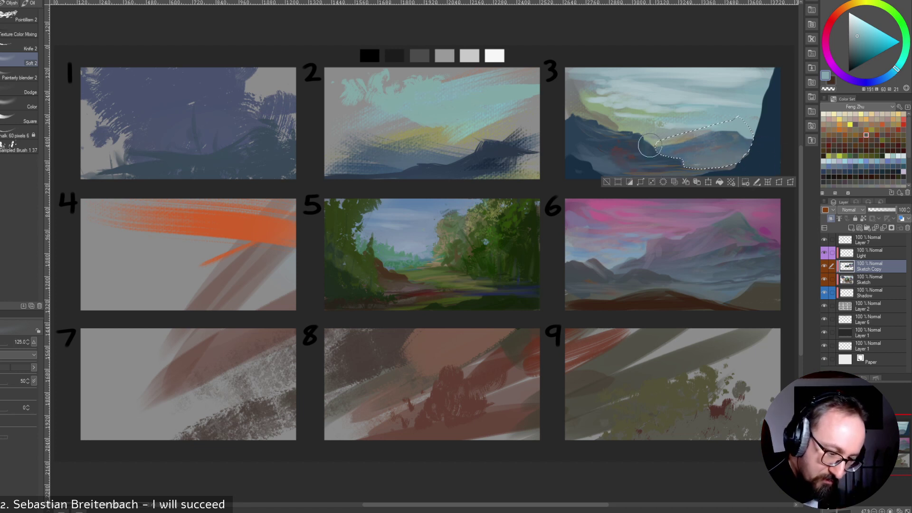
Switch to the Feng Zhu Brush and clear the selection around thumbnail 3's right mountain.
{"action": "right_click", "coordinate": [733, 149]}
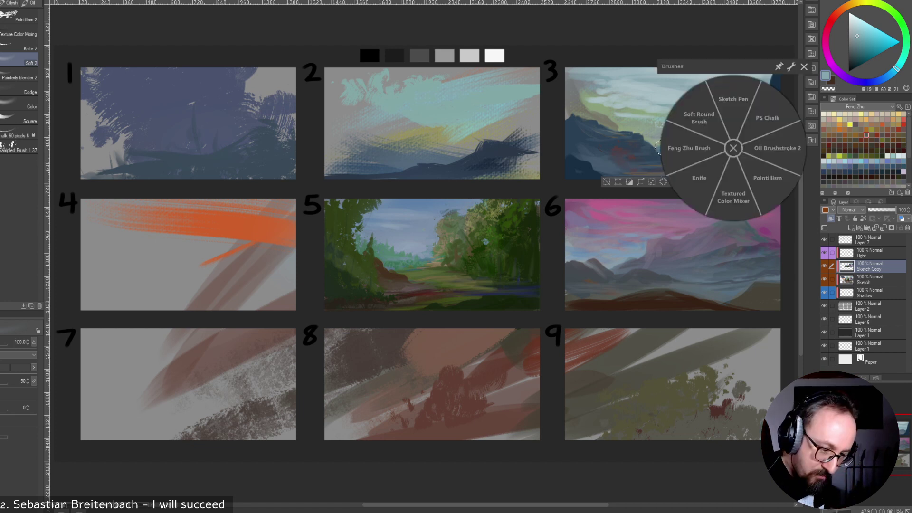
{"action": "left_click", "coordinate": [689, 148]}
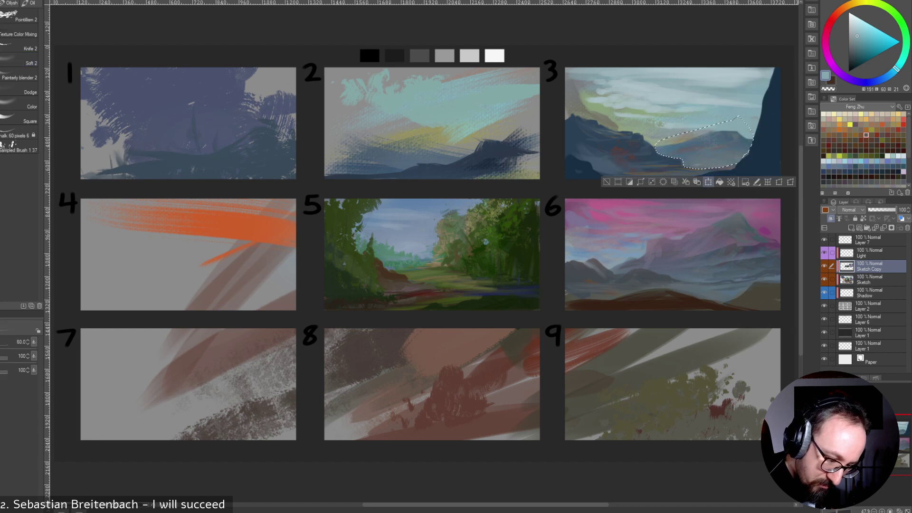
{"action": "key", "text": "m"}
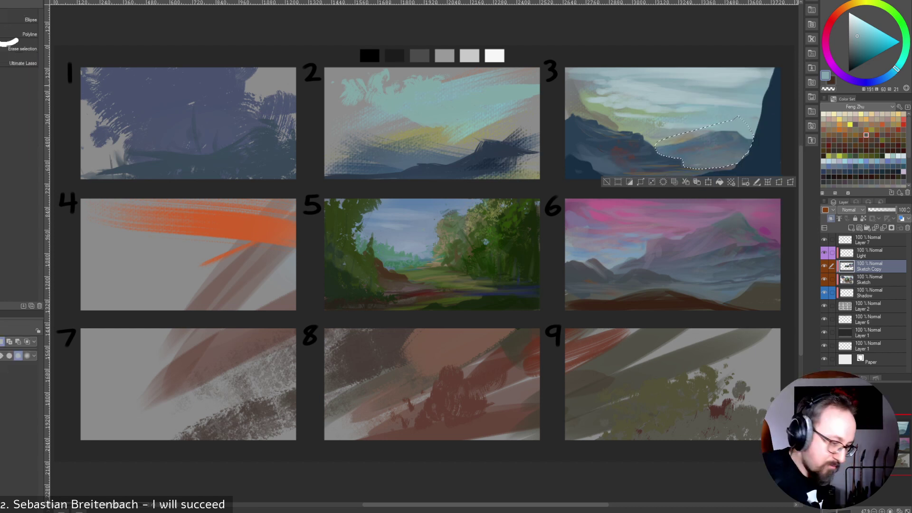
{"action": "key", "text": "ctrl+d"}
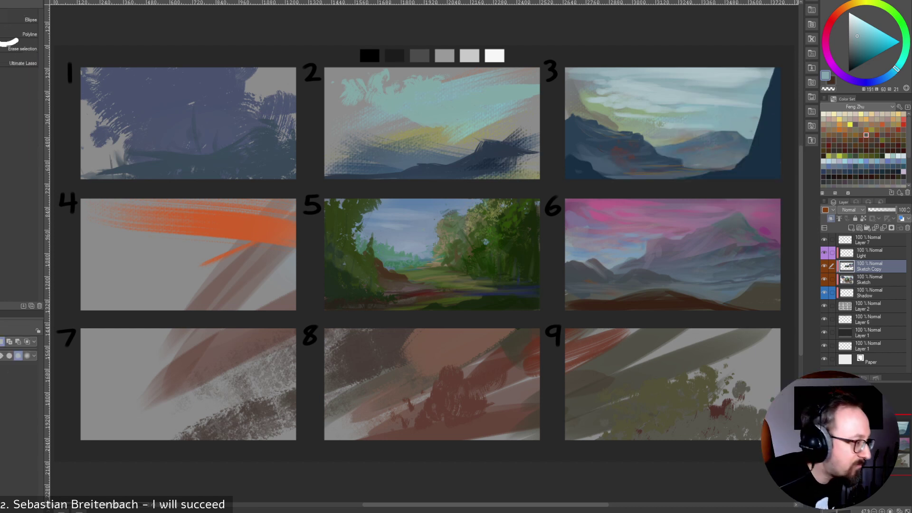
Paint sampled blues and muted purples across the valley floor and the right mountain's base in thumbnail 3.
{"action": "key", "text": "b"}
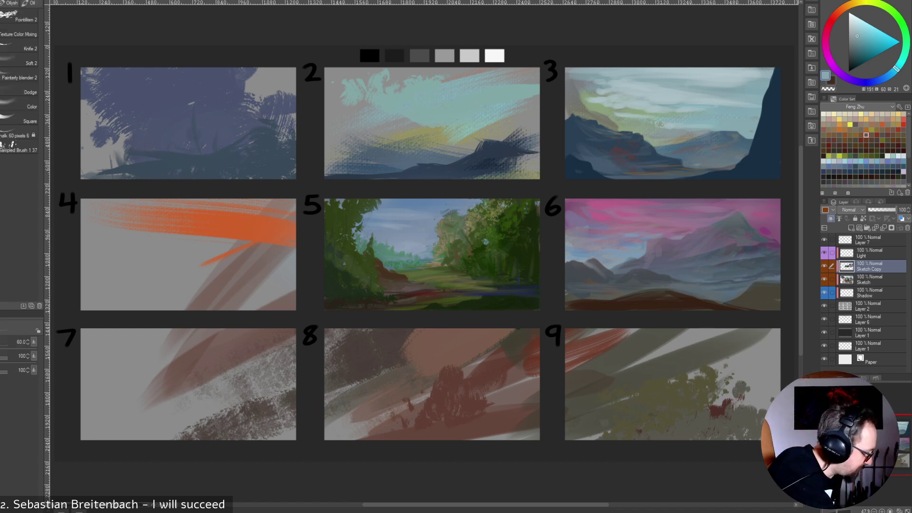
{"action": "left_click", "coordinate": [673, 164], "text": "alt"}
{"action": "mouse_move", "coordinate": [675, 164]}
{"action": "left_mouse_down"}
{"action": "mouse_move", "coordinate": [694, 168]}
{"action": "mouse_move", "coordinate": [684, 169]}
{"action": "left_mouse_up"}
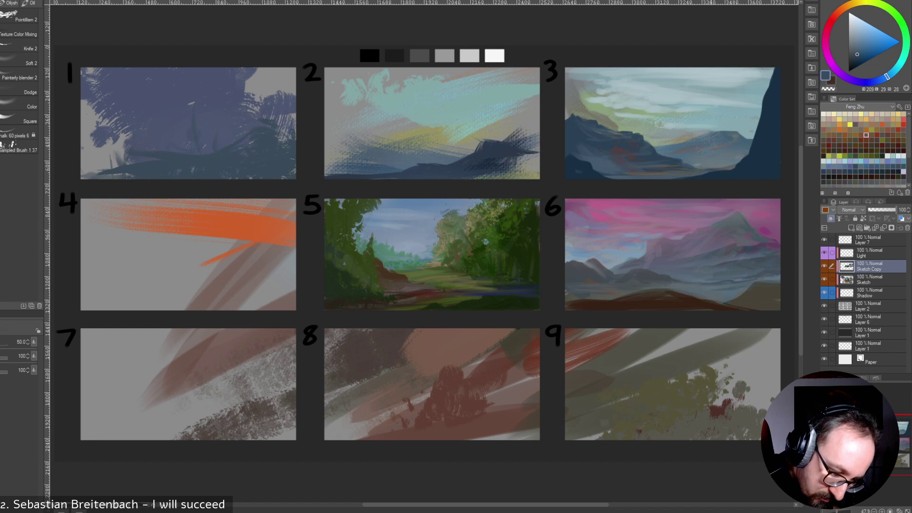
{"action": "left_click", "coordinate": [709, 155], "text": "alt"}
{"action": "mouse_move", "coordinate": [713, 156]}
{"action": "left_mouse_down"}
{"action": "mouse_move", "coordinate": [697, 165]}
{"action": "mouse_move", "coordinate": [726, 161]}
{"action": "left_mouse_up"}
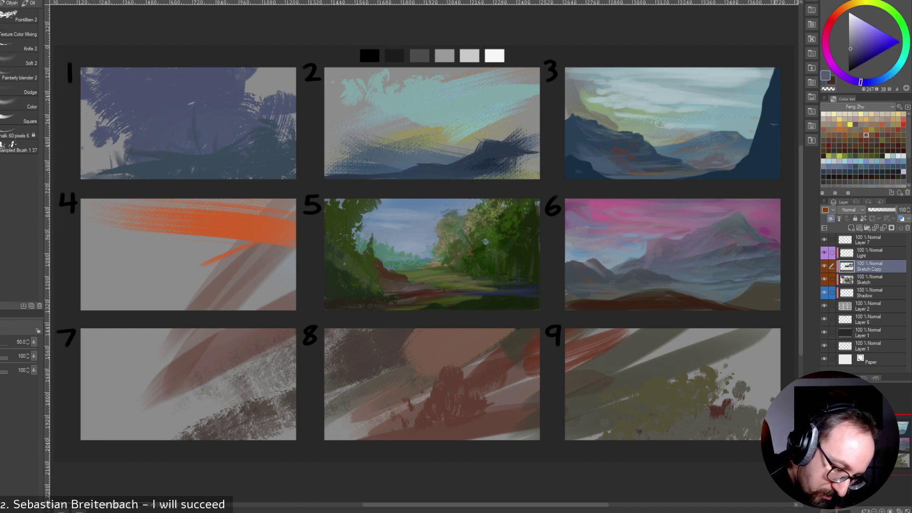
{"action": "left_click", "coordinate": [718, 154], "text": "alt"}
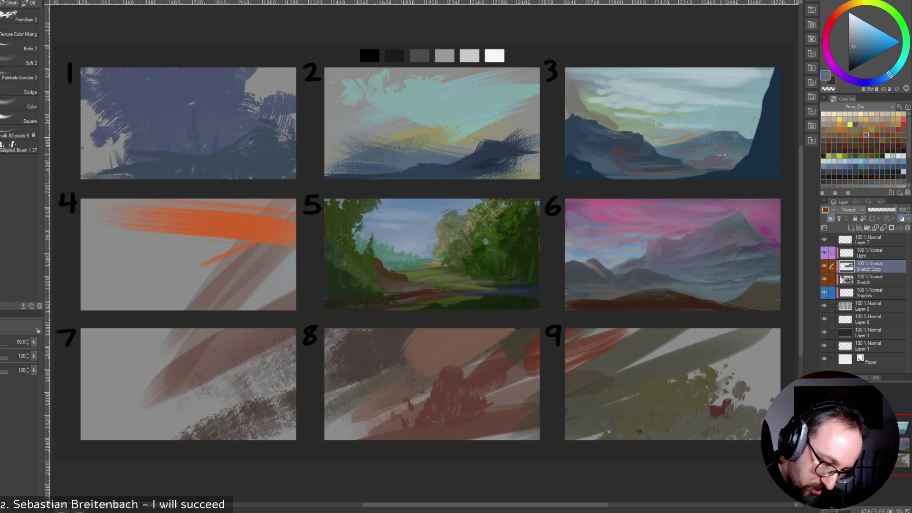
{"action": "left_click", "coordinate": [730, 158], "text": "alt"}
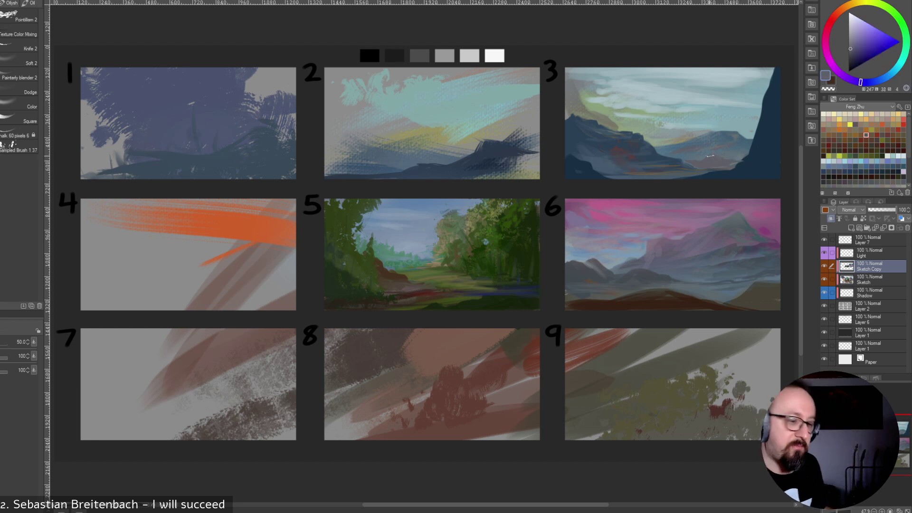
{"action": "left_click", "coordinate": [721, 152], "text": "alt"}
{"action": "left_click", "coordinate": [713, 156], "text": "alt"}
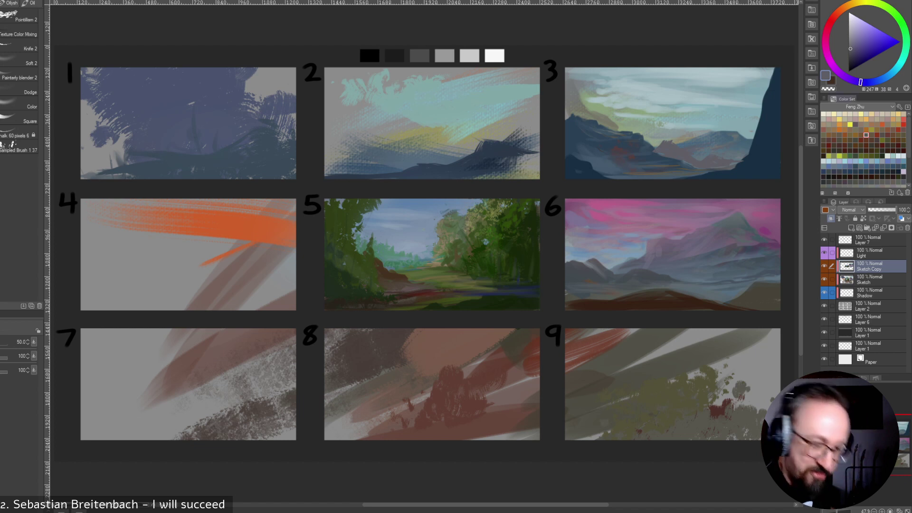
Rework the right mountain's lower slope in thumbnail 3 with strokes of blues sampled from it.
{"action": "left_click", "coordinate": [706, 153], "text": "alt"}
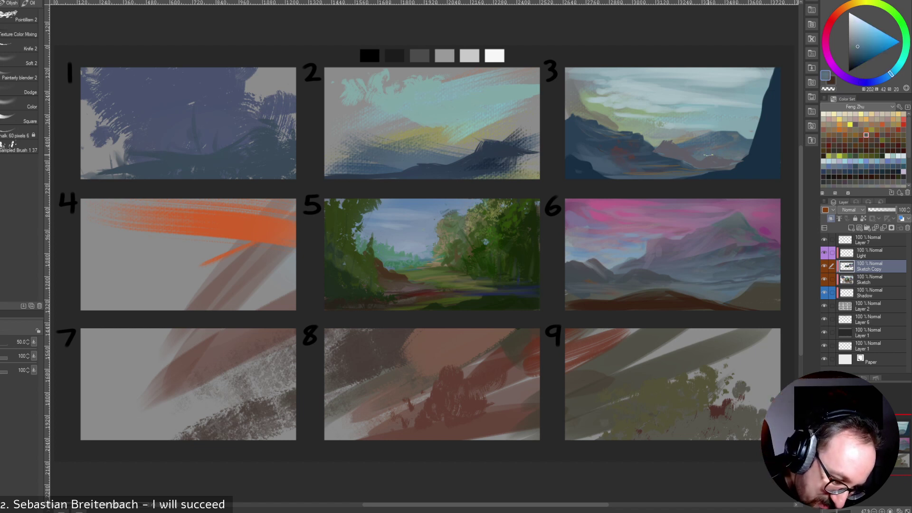
{"action": "left_click", "coordinate": [688, 143], "text": "alt"}
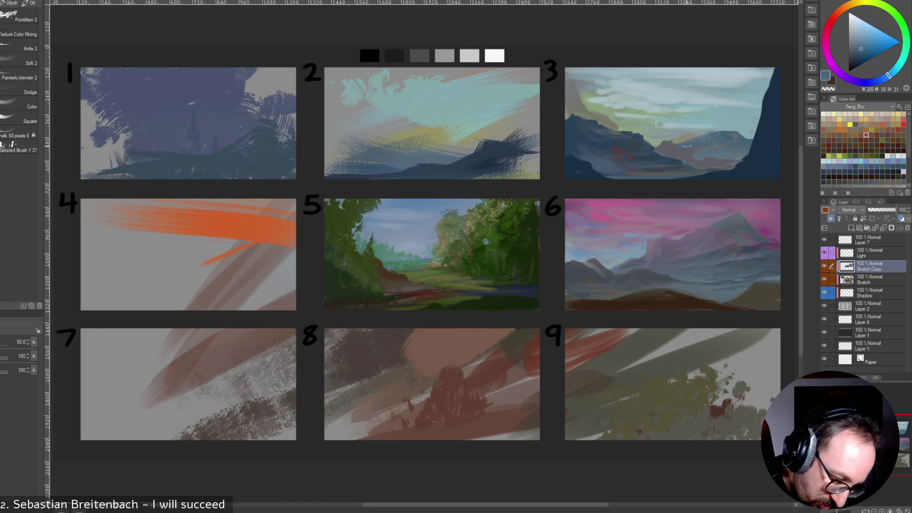
{"action": "left_click", "coordinate": [696, 152], "text": "alt"}
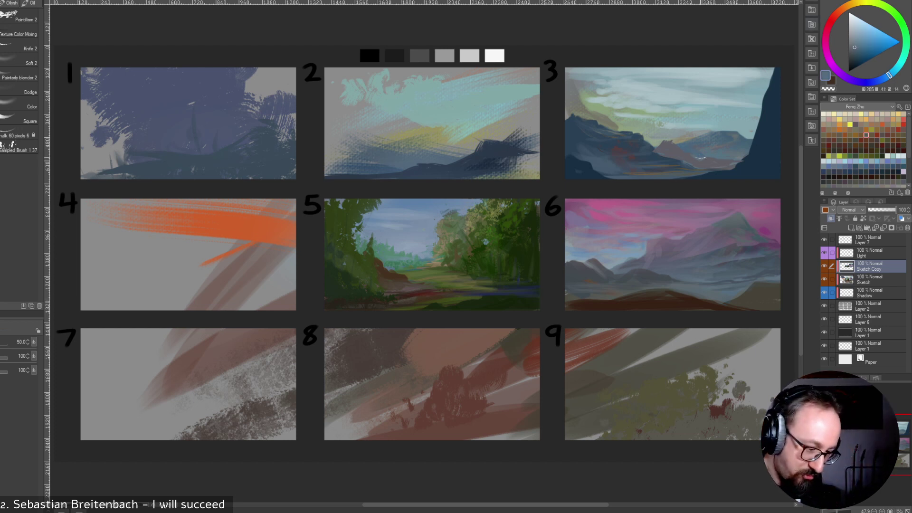
{"action": "left_click", "coordinate": [690, 152], "text": "alt"}
Enlarge the brush to 150 and paint a darkened purple foothill in front of thumbnail 3's right mountain.
{"action": "key", "text": "bracketright"}
{"action": "key", "text": "bracketright"}
{"action": "key", "text": "bracketright"}
{"action": "key", "text": "bracketright"}
{"action": "key", "text": "bracketright"}
{"action": "key", "text": "bracketright"}
{"action": "left_click", "coordinate": [698, 148], "text": "alt"}
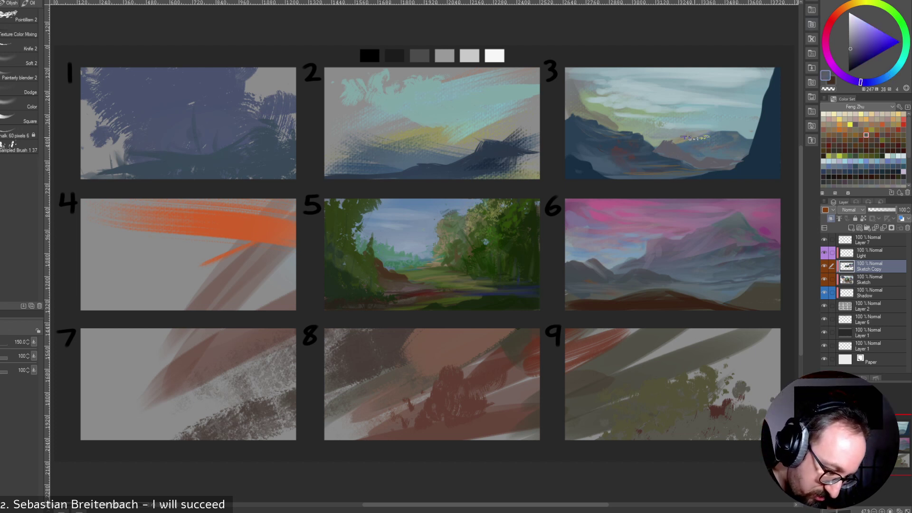
{"action": "left_click", "coordinate": [857, 54]}
{"action": "left_click_drag", "start_coordinate": [664, 144], "coordinate": [703, 164]}
{"action": "key", "text": "bracketleft"}
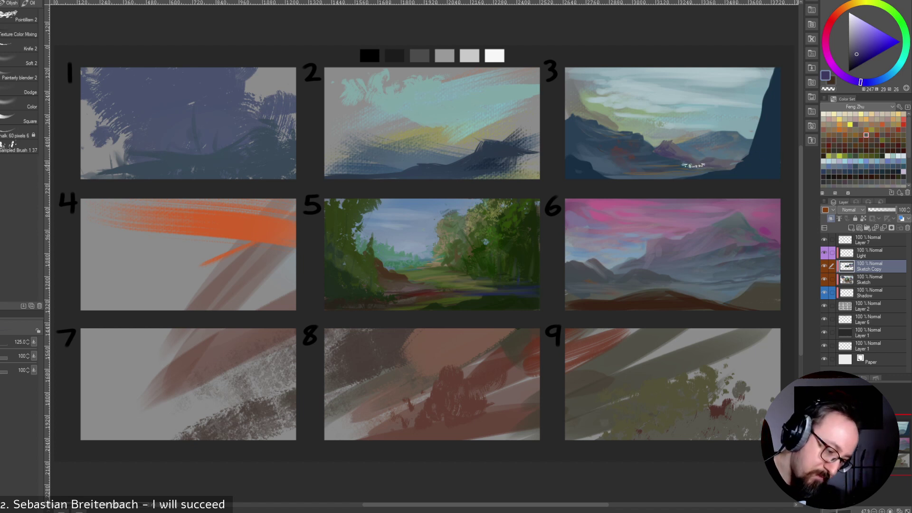
Sample the left mountain's blue and lasso the purple foothill and valley floor in thumbnail 3.
{"action": "left_click", "coordinate": [649, 149], "text": "alt"}
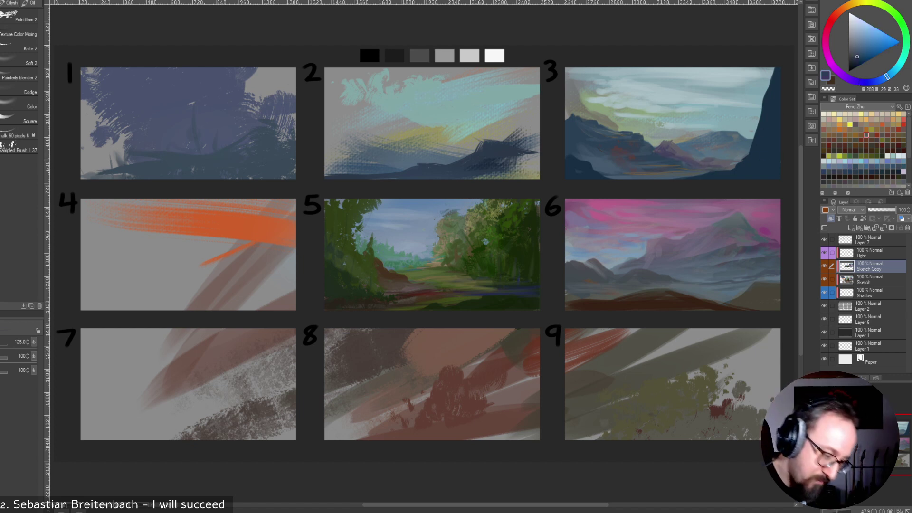
{"action": "key", "text": "bracketleft"}
{"action": "key", "text": "m"}
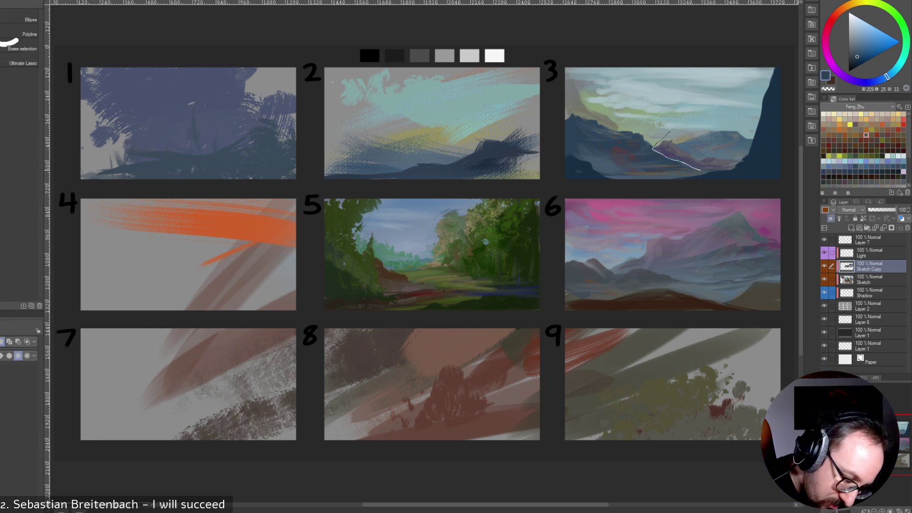
{"action": "left_click_drag", "start_coordinate": [725, 154], "coordinate": [670, 126]}
Paint pale grey-blue strokes down the selected foothill in thumbnail 3, reducing the brush to 50, and clear the selection.
{"action": "key", "text": "b"}
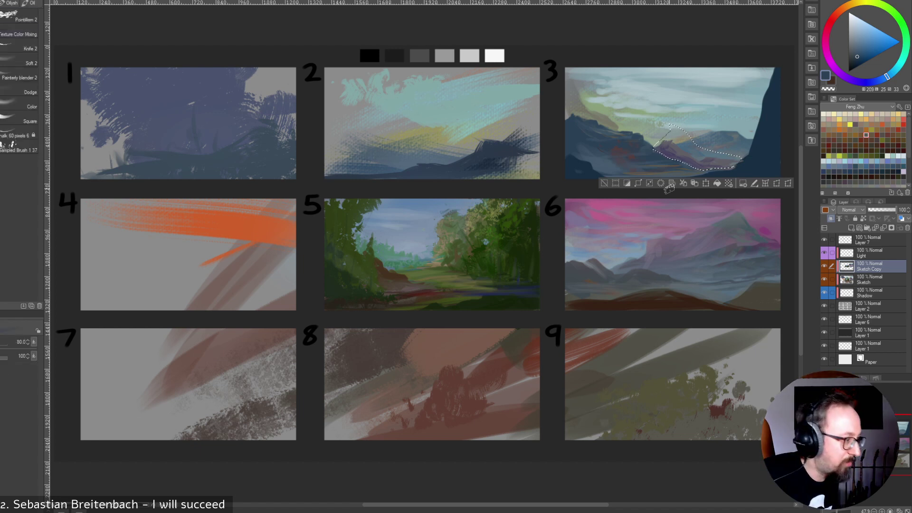
{"action": "left_click", "coordinate": [680, 136], "text": "alt"}
{"action": "mouse_move", "coordinate": [661, 151]}
{"action": "left_mouse_down"}
{"action": "mouse_move", "coordinate": [694, 175]}
{"action": "mouse_move", "coordinate": [700, 167]}
{"action": "left_mouse_up"}
{"action": "key", "text": "bracketleft"}
{"action": "key", "text": "bracketleft"}
{"action": "key", "text": "bracketright"}
{"action": "key", "text": "bracketleft"}
{"action": "key", "text": "bracketleft"}
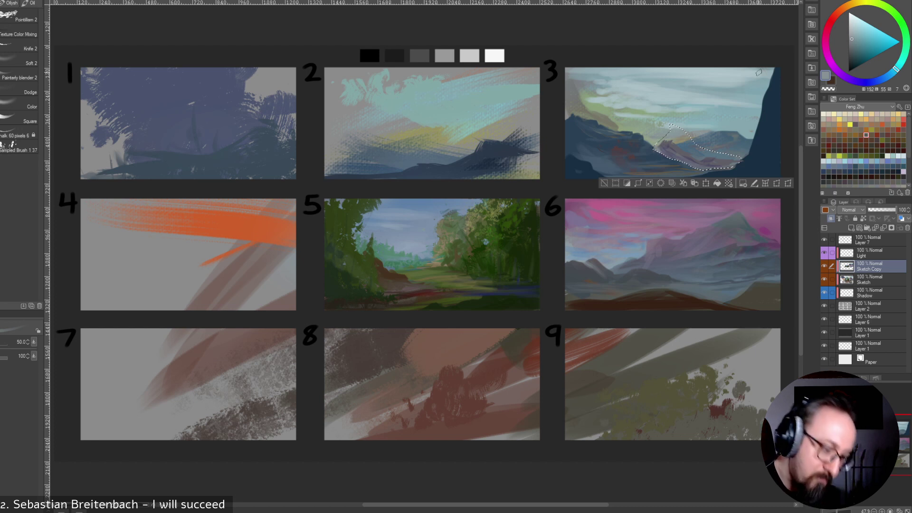
{"action": "key", "text": "m"}
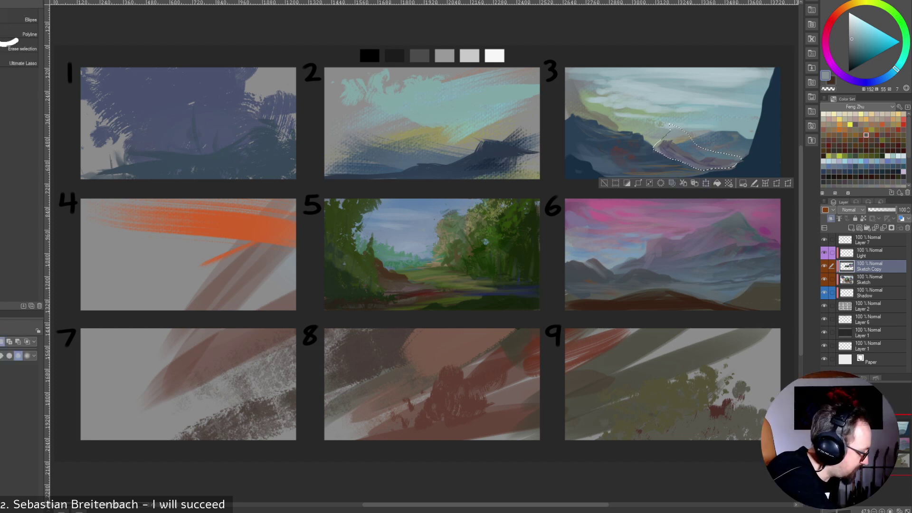
{"action": "key", "text": "ctrl+d"}
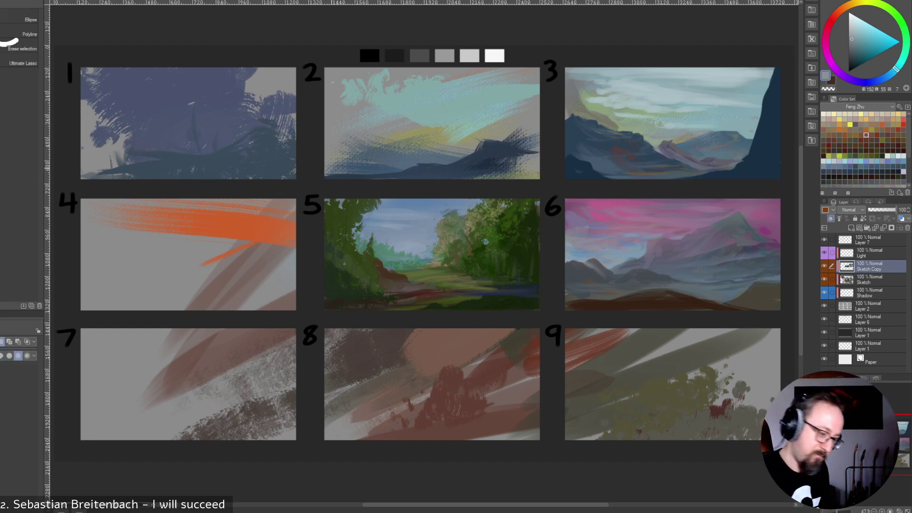
Reduce the brush to 30 and refine the foothill's peak in thumbnail 3 with a sampled muted purple.
{"action": "key", "text": "b"}
{"action": "left_click", "coordinate": [664, 145], "text": "alt"}
{"action": "key", "text": "bracketleft"}
{"action": "key", "text": "bracketleft"}
{"action": "key", "text": "bracketleft"}
{"action": "left_click_drag", "start_coordinate": [664, 145], "coordinate": [668, 142]}
{"action": "key", "text": "bracketleft"}
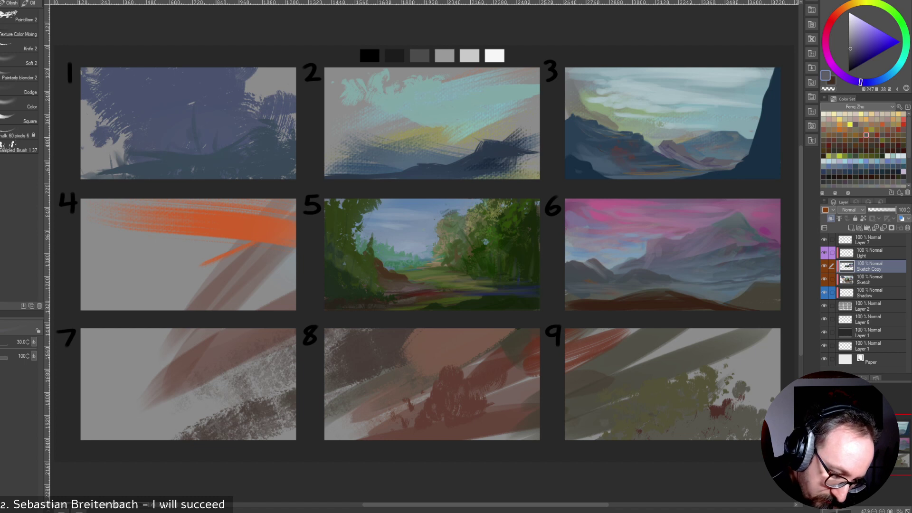
Repaint the right mountain's ridge and slope in thumbnail 3 with light and mid blues sampled around it.
{"action": "left_click", "coordinate": [683, 144], "text": "alt"}
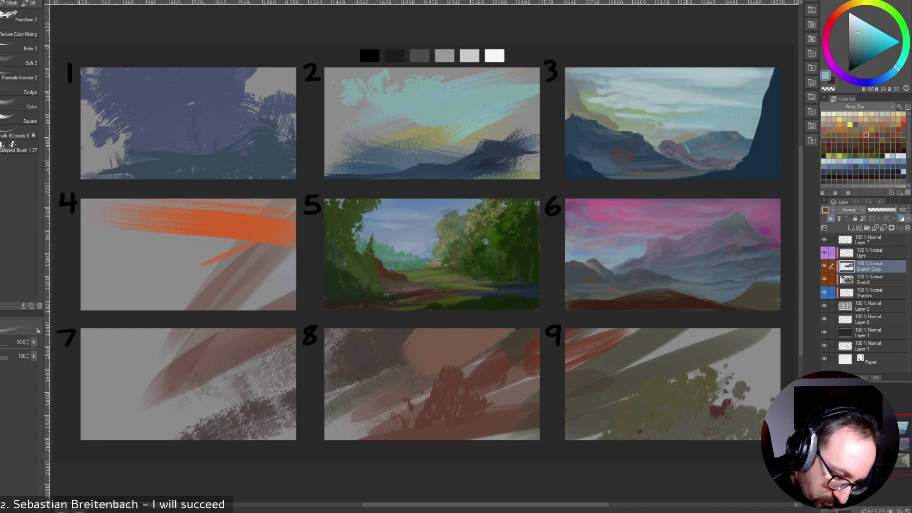
{"action": "left_click", "coordinate": [684, 145], "text": "alt"}
{"action": "left_click", "coordinate": [692, 148], "text": "alt"}
{"action": "left_click", "coordinate": [691, 148], "text": "alt"}
{"action": "left_click", "coordinate": [689, 152], "text": "alt"}
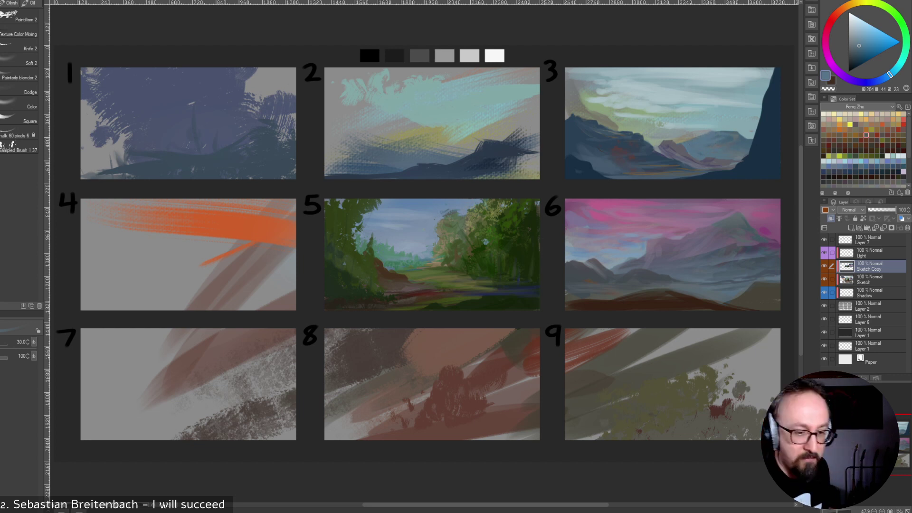
{"action": "left_click", "coordinate": [727, 141], "text": "alt"}
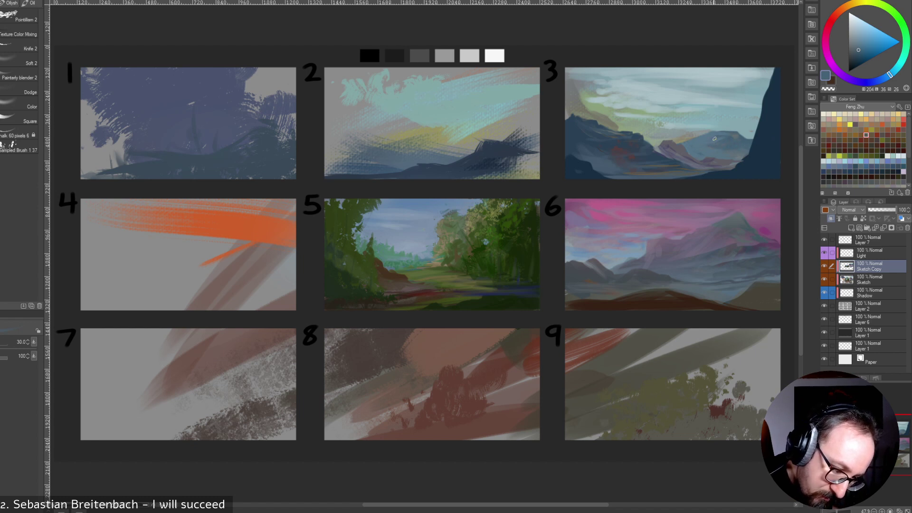
{"action": "left_click", "coordinate": [745, 139], "text": "alt"}
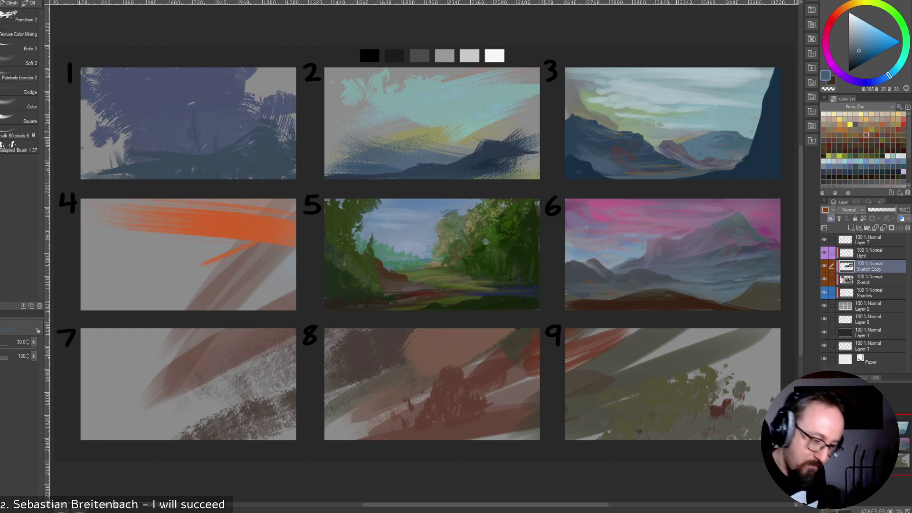
Refine the right mountain's ridge against the sky in thumbnail 3 with sampled blues, reducing the brush to 35.
{"action": "left_click", "coordinate": [685, 130], "text": "alt"}
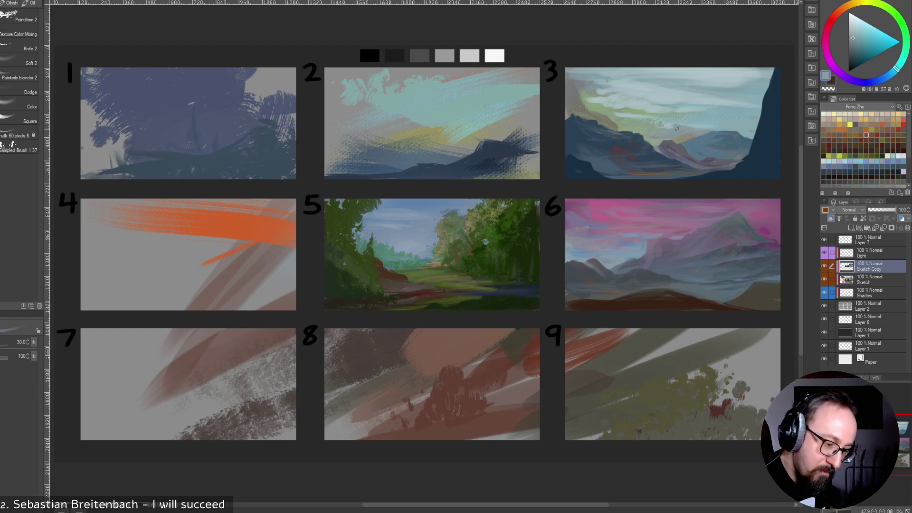
{"action": "left_click", "coordinate": [682, 125], "text": "alt"}
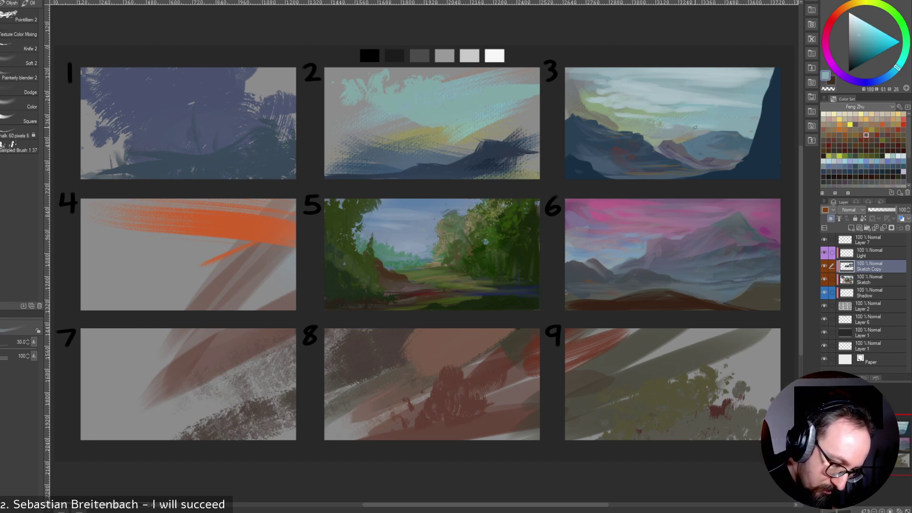
{"action": "left_click", "coordinate": [712, 116], "text": "alt"}
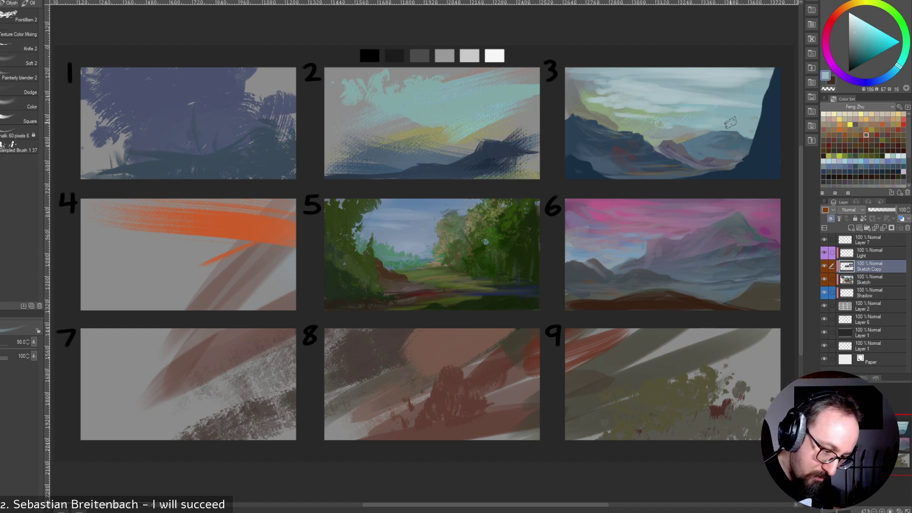
{"action": "key", "text": "bracketleft"}
{"action": "key", "text": "bracketleft"}
{"action": "key", "text": "bracketleft"}
{"action": "key", "text": "bracketleft"}
{"action": "key", "text": "bracketleft"}
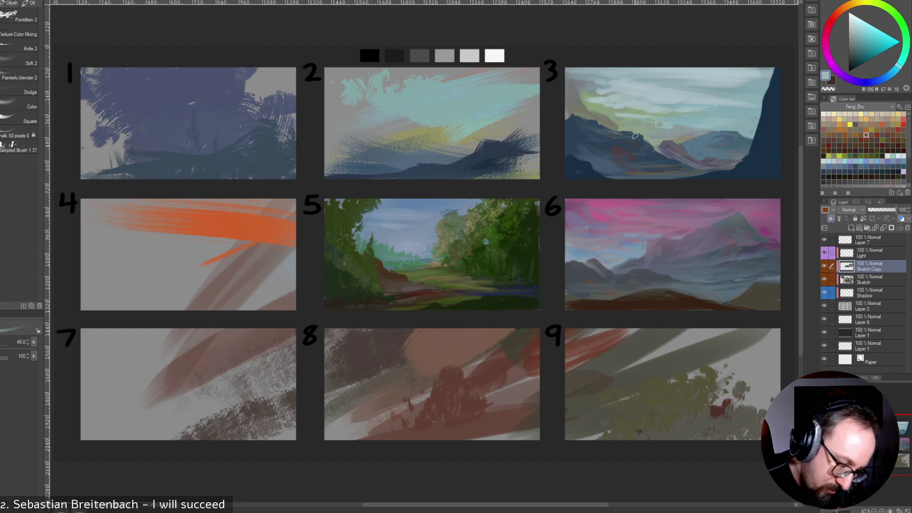
Sample the pale sky blue and paint cloud strokes into thumbnail 3's left sky, enlarging the brush to 70.
{"action": "left_click", "coordinate": [689, 98], "text": "alt"}
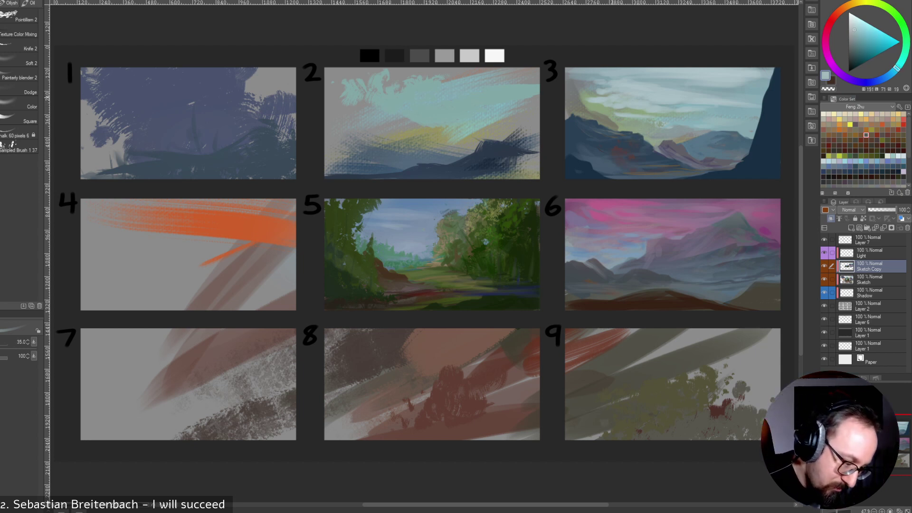
{"action": "mouse_move", "coordinate": [598, 110]}
{"action": "left_mouse_down"}
{"action": "mouse_move", "coordinate": [563, 101]}
{"action": "mouse_move", "coordinate": [617, 118]}
{"action": "left_mouse_up"}
{"action": "key", "text": "]"}
{"action": "key", "text": "]"}
{"action": "key", "text": "]"}
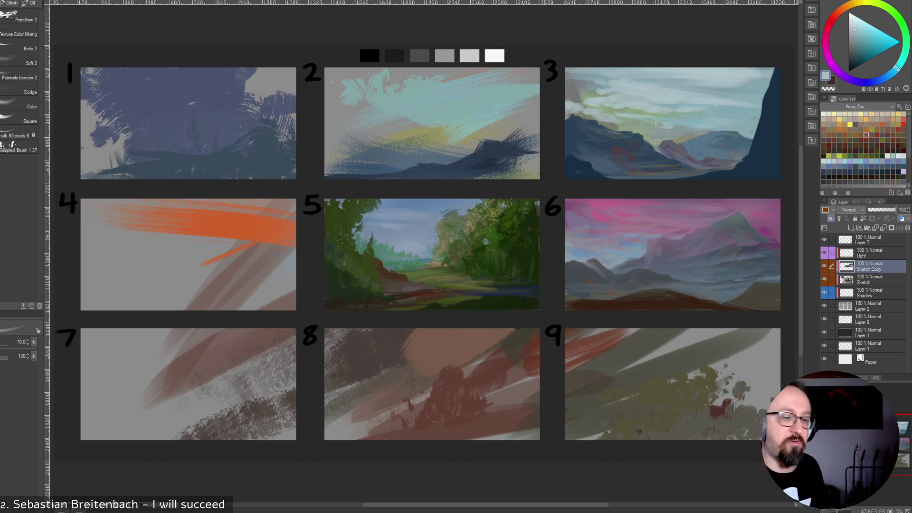
{"action": "key", "text": "]"}
{"action": "mouse_move", "coordinate": [596, 167]}
{"action": "left_mouse_down"}
{"action": "mouse_move", "coordinate": [694, 159]}
{"action": "mouse_move", "coordinate": [702, 184]}
{"action": "mouse_move", "coordinate": [625, 178]}
{"action": "mouse_move", "coordinate": [662, 176]}
{"action": "left_mouse_up"}
{"action": "key", "text": "["}
{"action": "key", "text": "bracketright"}
{"action": "key", "text": "bracketright"}
{"action": "key", "text": "bracketright"}
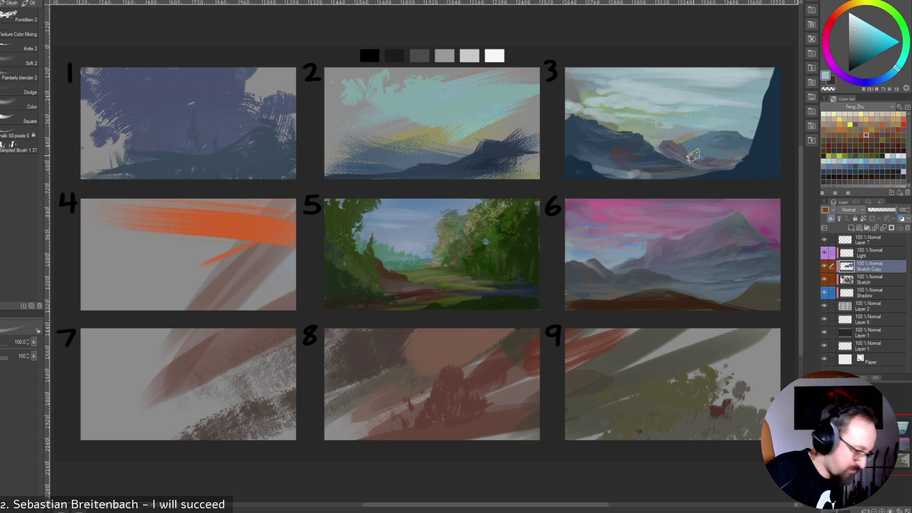
{"action": "key", "text": "ctrl+z"}
{"action": "key", "text": "ctrl+z"}
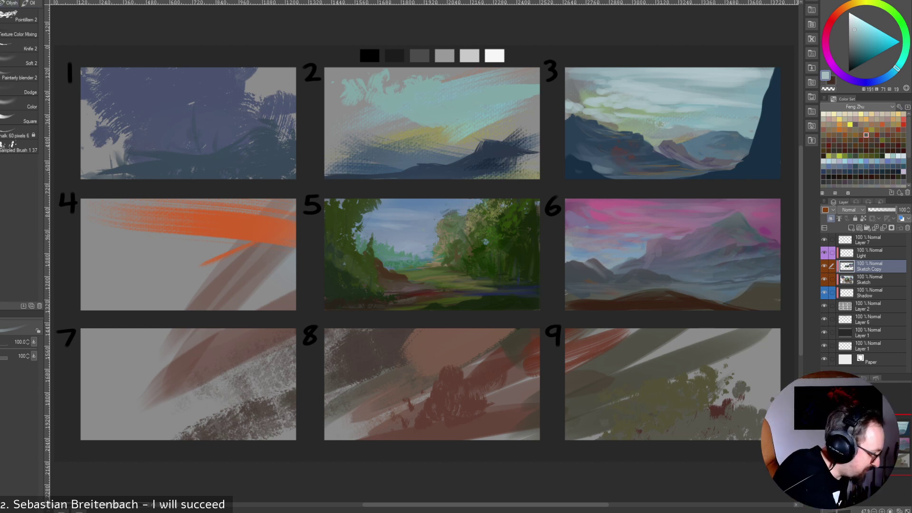
Switch to the Fog brush in the Environment brush group.
{"action": "key", "text": "b"}
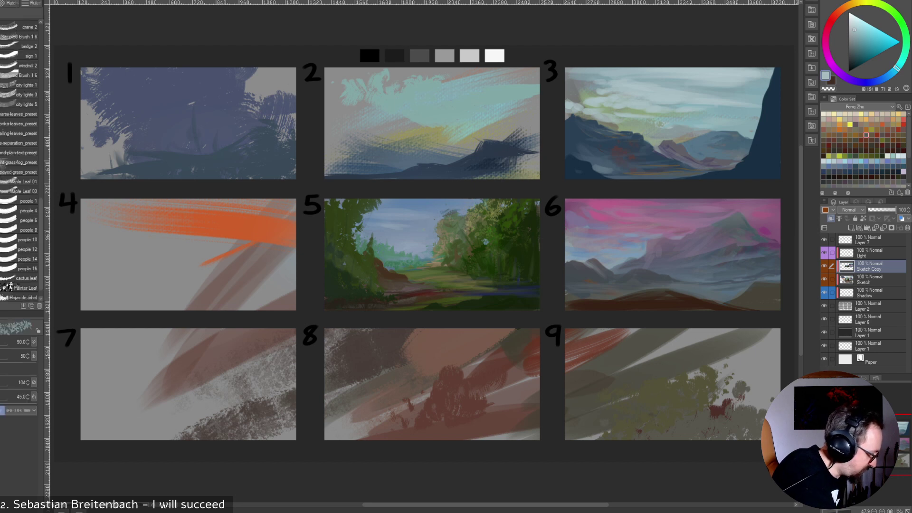
{"action": "scroll", "coordinate": [19, 161], "scroll_direction": "up", "scroll_amount": 5}
{"action": "scroll", "coordinate": [19, 162], "scroll_direction": "up", "scroll_amount": 5}
{"action": "scroll", "coordinate": [19, 161], "scroll_direction": "down", "scroll_amount": 8}
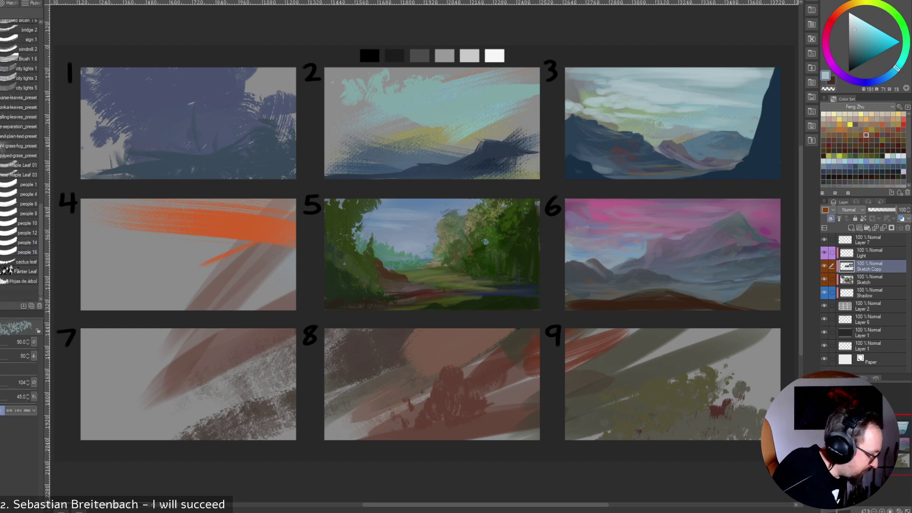
{"action": "key", "text": "b"}
{"action": "key", "text": "b"}
{"action": "left_click_drag", "start_coordinate": [41, 254], "coordinate": [41, 199]}
{"action": "left_click", "coordinate": [21, 156]}
{"action": "left_click", "coordinate": [28, 156]}
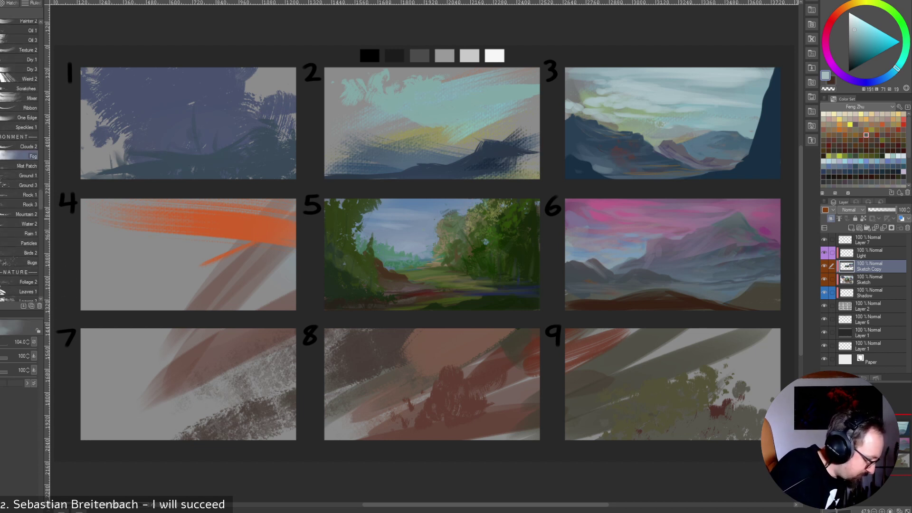
Paint soft pale-blue fog across the valley floor in thumbnail 3 and reduce the brush to 70.
{"action": "key", "text": "ctrl+z"}
{"action": "mouse_move", "coordinate": [633, 174]}
{"action": "left_mouse_down"}
{"action": "mouse_move", "coordinate": [611, 171]}
{"action": "mouse_move", "coordinate": [694, 172]}
{"action": "mouse_move", "coordinate": [648, 170]}
{"action": "mouse_move", "coordinate": [659, 165]}
{"action": "mouse_move", "coordinate": [642, 157]}
{"action": "mouse_move", "coordinate": [699, 167]}
{"action": "left_mouse_up"}
{"action": "key", "text": "bracketleft"}
{"action": "key", "text": "bracketleft"}
{"action": "key", "text": "bracketleft"}
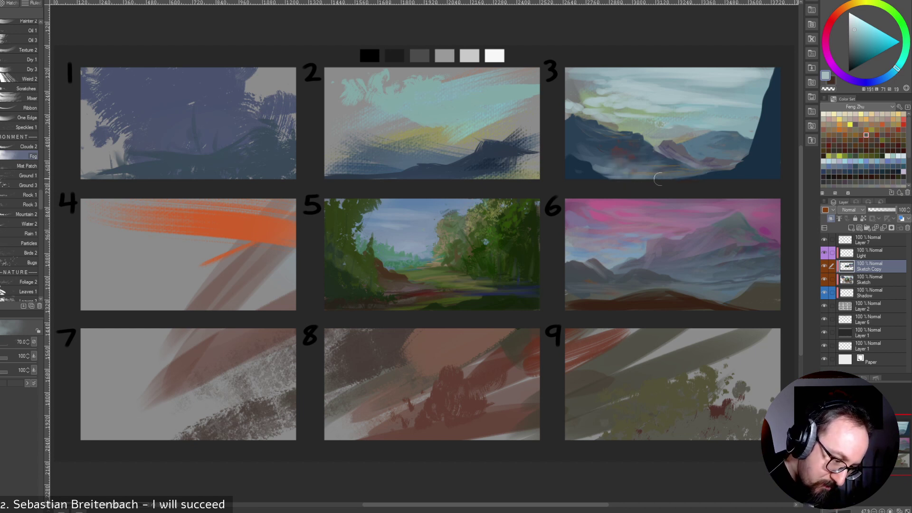
Spread fog over the lower-left foreground and the right cliff's base in thumbnail 3 with brush sizes 125 and 175.
{"action": "key", "text": "bracketright"}
{"action": "key", "text": "bracketright"}
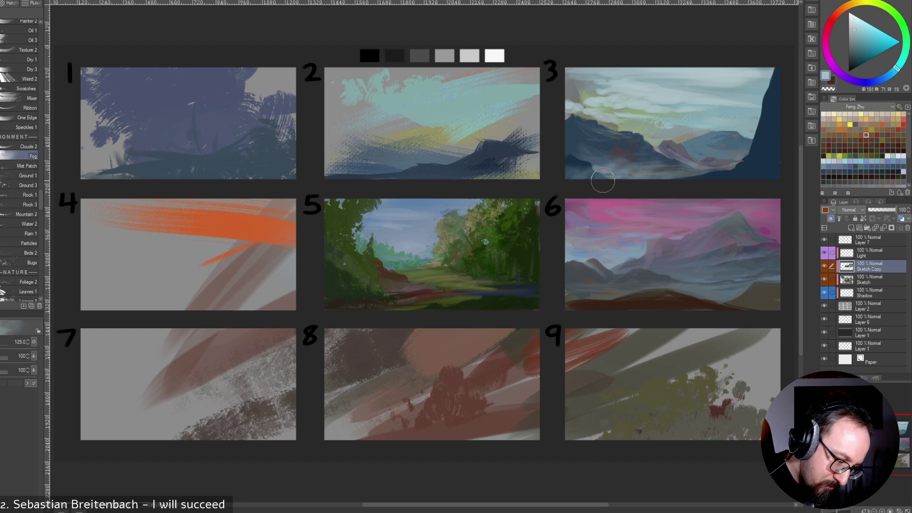
{"action": "key", "text": "bracketright"}
{"action": "key", "text": "bracketright"}
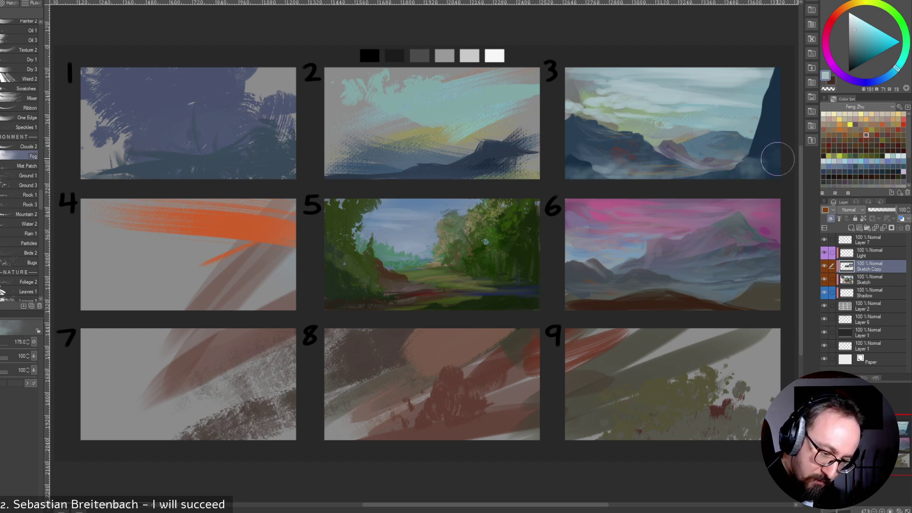
{"action": "key", "text": "bracketright"}
{"action": "key", "text": "bracketright"}
{"action": "key", "text": "bracketleft"}
{"action": "key", "text": "bracketleft"}
{"action": "key", "text": "bracketleft"}
{"action": "key", "text": "bracketleft"}
{"action": "key", "text": "bracketleft"}
{"action": "key", "text": "bracketleft"}
{"action": "key", "text": "bracketleft"}
{"action": "key", "text": "bracketleft"}
{"action": "key", "text": "bracketleft"}
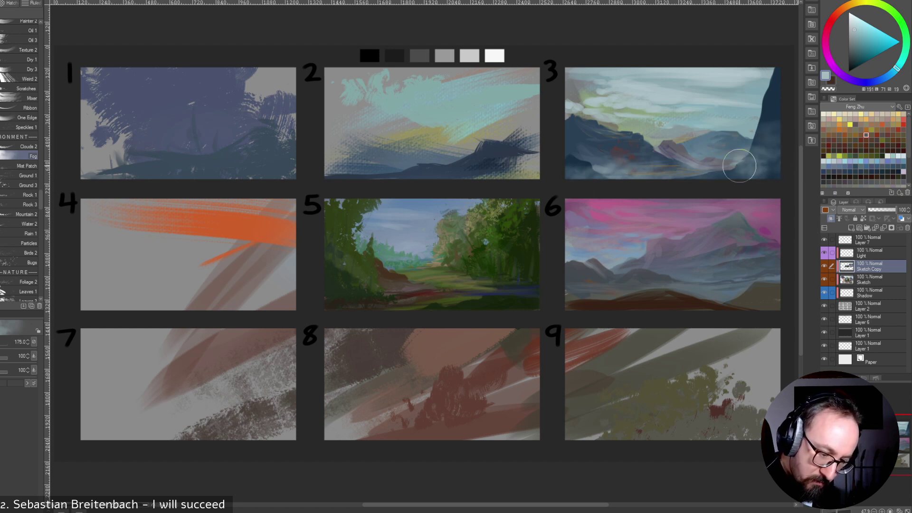
{"action": "key", "text": "bracketright"}
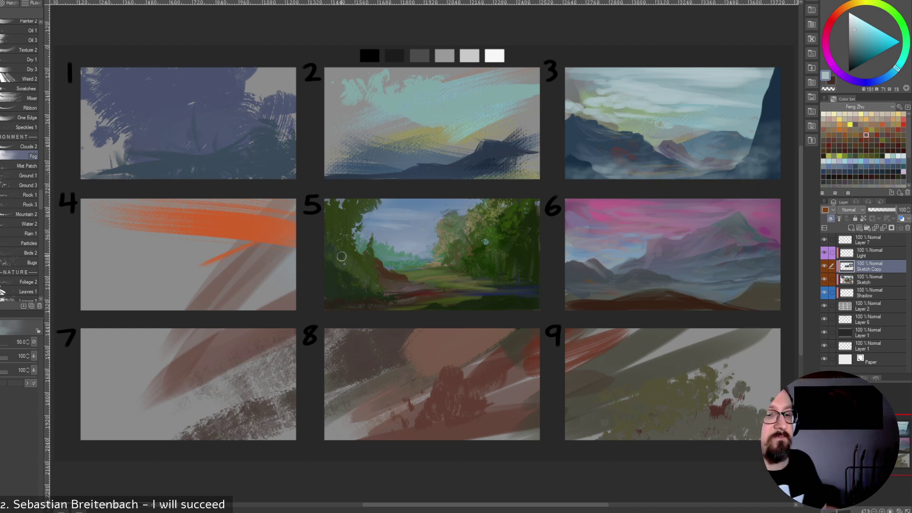
{"action": "key", "text": "bracketright"}
{"action": "key", "text": "bracketright"}
{"action": "key", "text": "bracketright"}
{"action": "key", "text": "bracketright"}
{"action": "key", "text": "bracketright"}
{"action": "key", "text": "bracketright"}
{"action": "key", "text": "bracketleft"}
{"action": "key", "text": "bracketleft"}
{"action": "key", "text": "bracketleft"}
{"action": "key", "text": "bracketleft"}
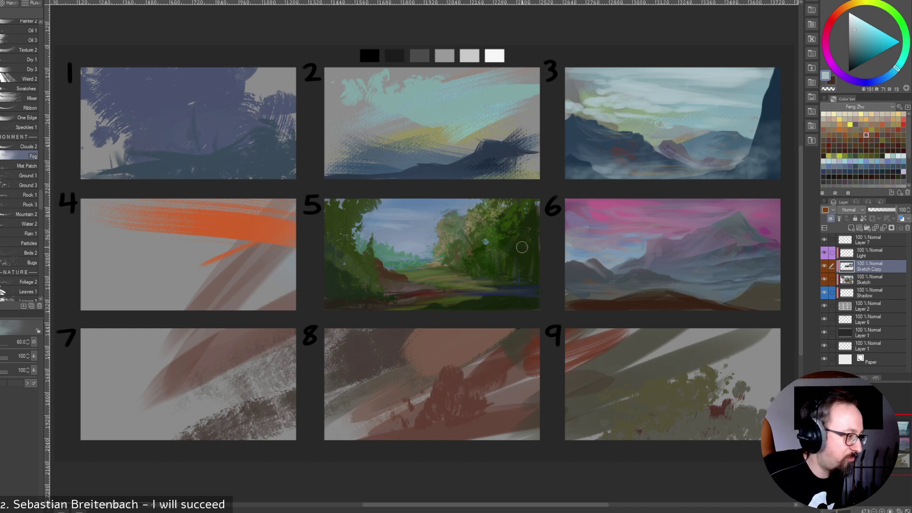
Lasso the sky in thumbnail 3 along the mountain ridges and right cliff, and copy it onto a new layer.
{"action": "key", "text": "m"}
{"action": "mouse_move", "coordinate": [775, 66]}
{"action": "left_mouse_down"}
{"action": "mouse_move", "coordinate": [752, 135]}
{"action": "mouse_move", "coordinate": [684, 142]}
{"action": "left_mouse_up"}
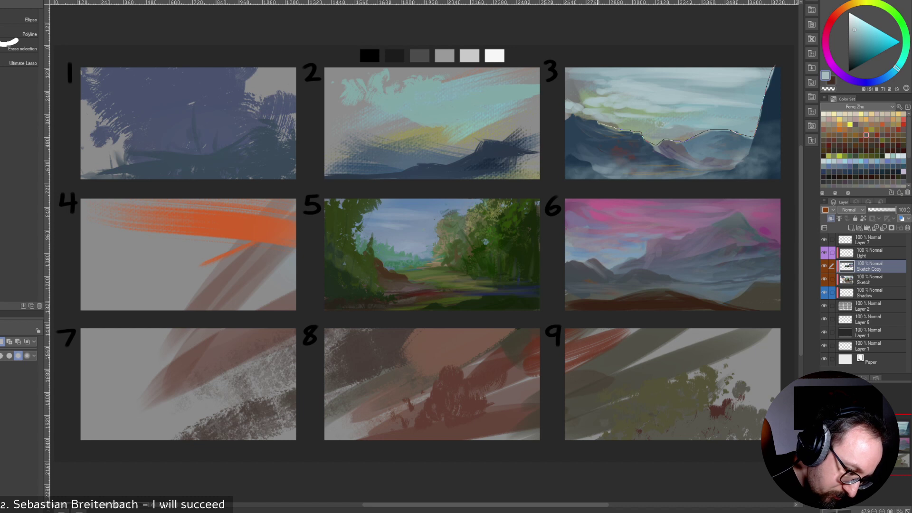
{"action": "mouse_move", "coordinate": [569, 116]}
{"action": "left_mouse_down"}
{"action": "mouse_move", "coordinate": [560, 110]}
{"action": "mouse_move", "coordinate": [636, 45]}
{"action": "mouse_move", "coordinate": [779, 55]}
{"action": "left_mouse_up"}
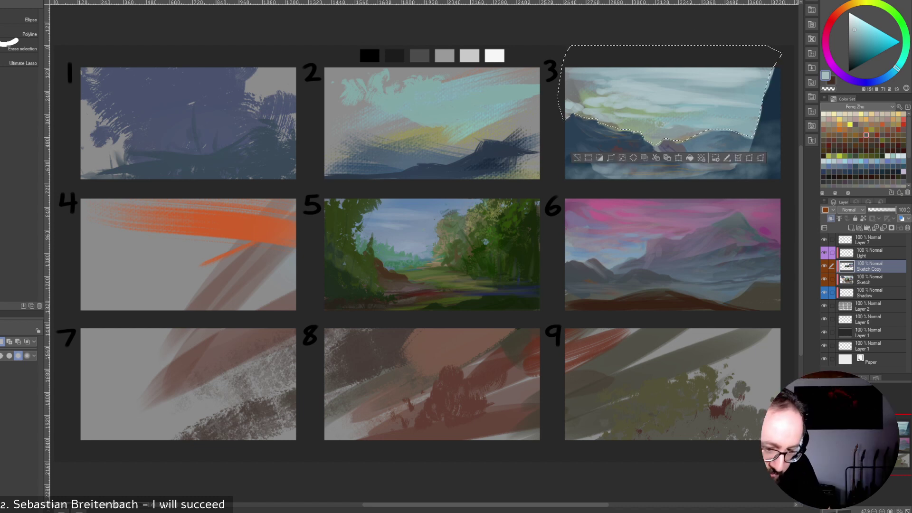
{"action": "key", "text": "ctrl+c"}
{"action": "key", "text": "ctrl+v"}
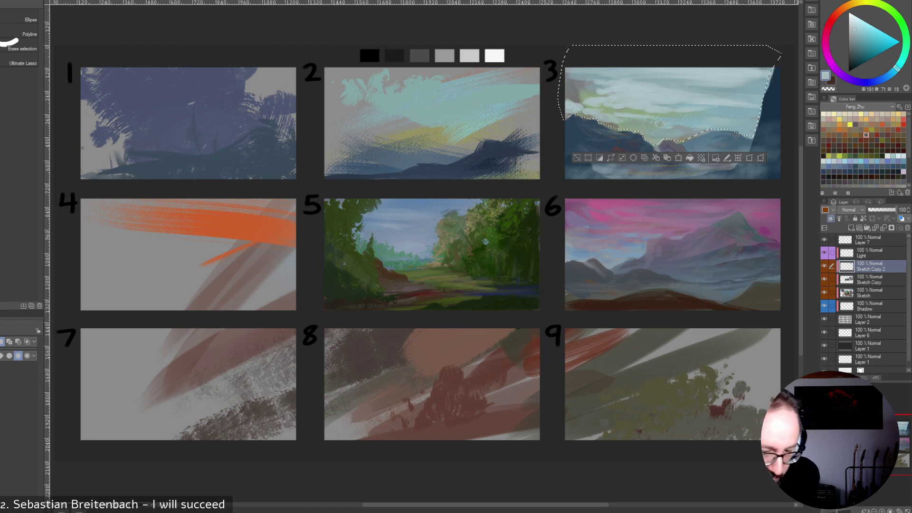
Add a Color balance correction layer for the selected sky in thumbnail 3.
{"action": "left_click", "coordinate": [7, 0]}
{"action": "left_click", "coordinate": [2, 0]}
{"action": "left_click", "coordinate": [7, 0]}
{"action": "mouse_move", "coordinate": [40, 0]}
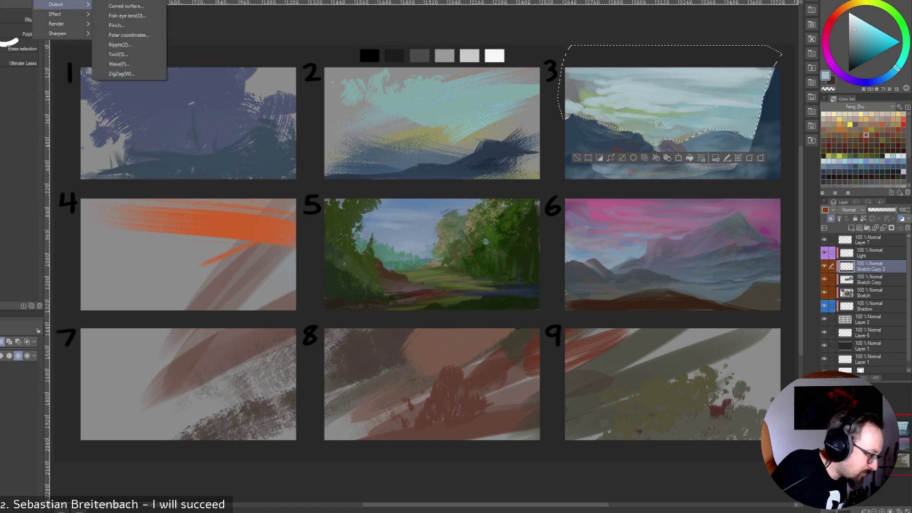
{"action": "key", "text": "Left"}
{"action": "key", "text": "Left"}
{"action": "key", "text": "Left"}
{"action": "key", "text": "Left"}
{"action": "key", "text": "Down"}
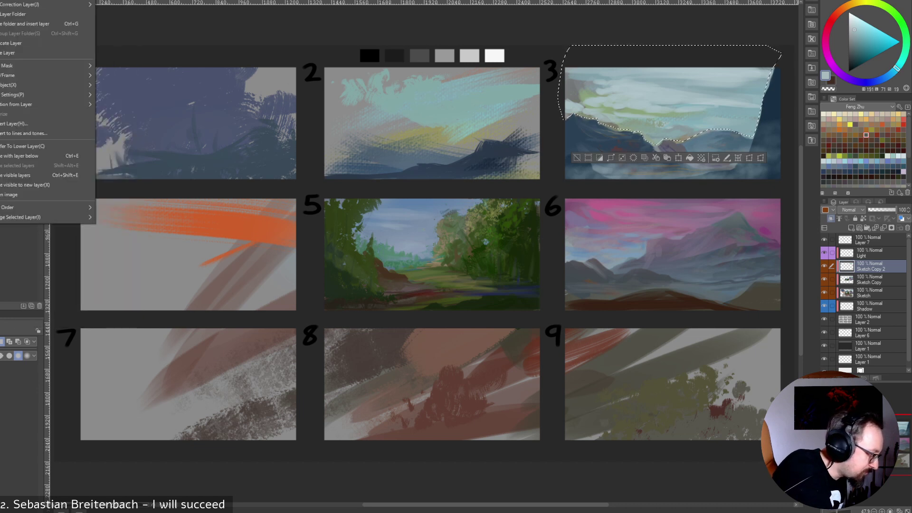
{"action": "key", "text": "Right"}
{"action": "key", "text": "Down"}
{"action": "key", "text": "Down"}
{"action": "key", "text": "Down"}
{"action": "key", "text": "Down"}
{"action": "key", "text": "Down"}
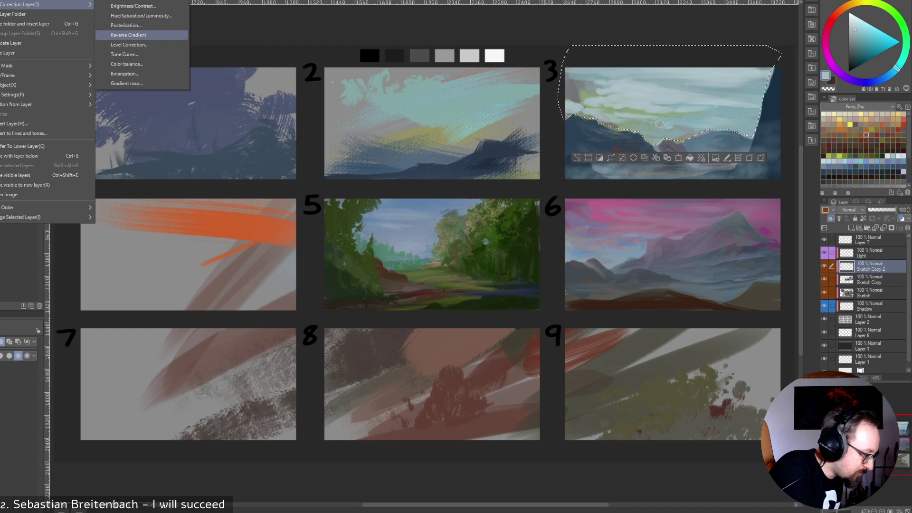
{"action": "key", "text": "Down"}
{"action": "key", "text": "Down"}
{"action": "key", "text": "Return"}
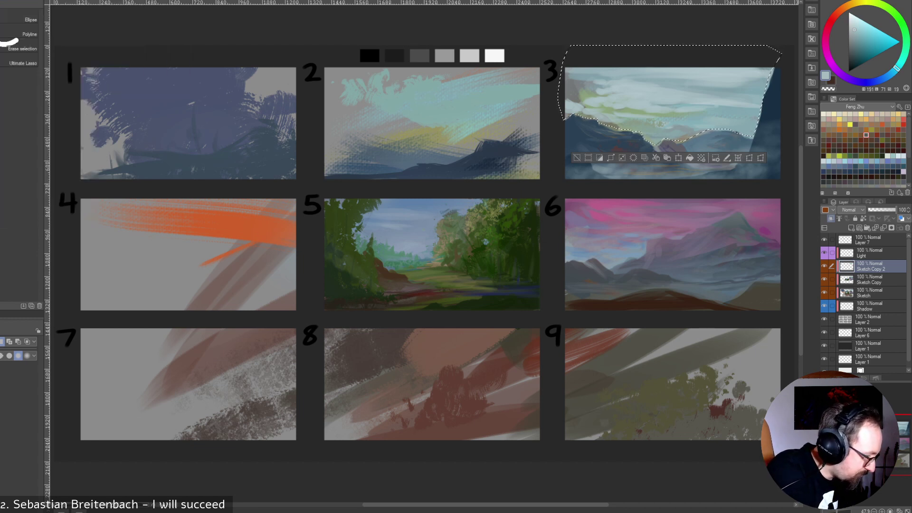
{"action": "left_click_drag", "start_coordinate": [574, 189], "coordinate": [544, 241]}
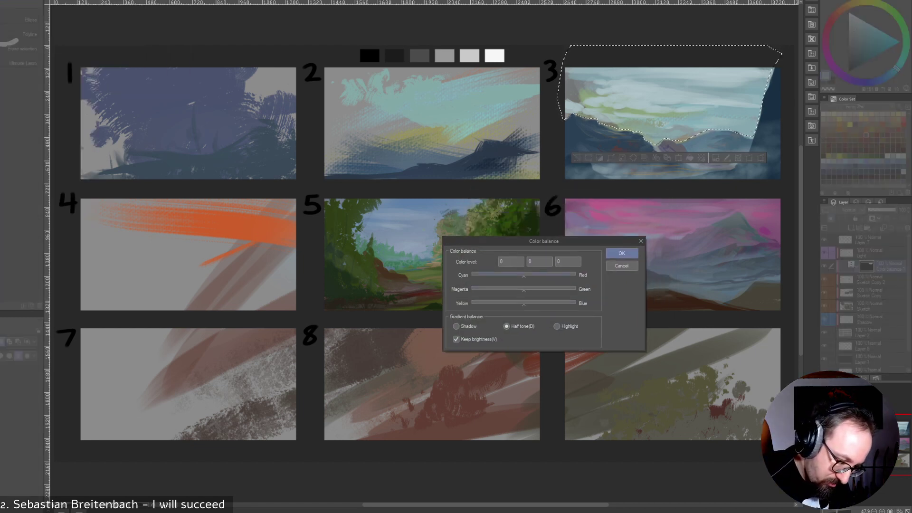
Set the sky's half-tone color balance to Cyan–Red -7, Magenta–Green -20 and Yellow–Blue 41, and apply it.
{"action": "left_click_drag", "start_coordinate": [524, 276], "coordinate": [544, 275]}
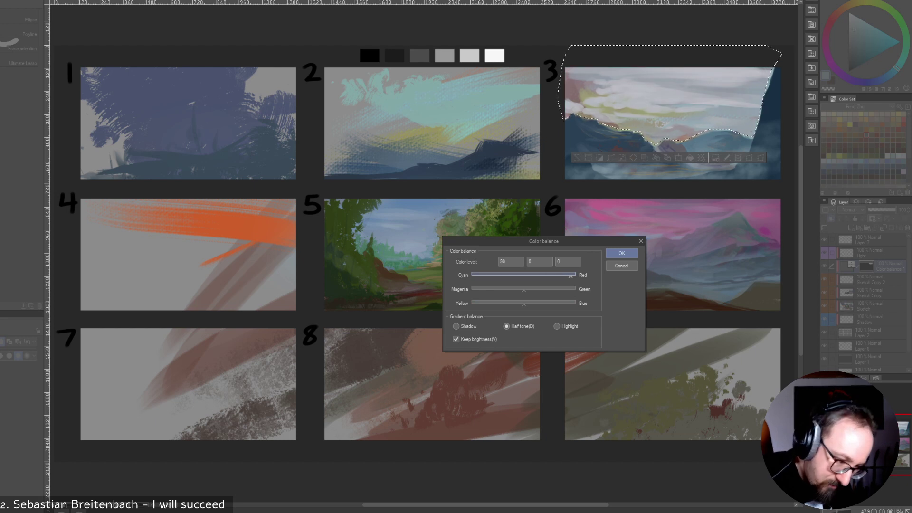
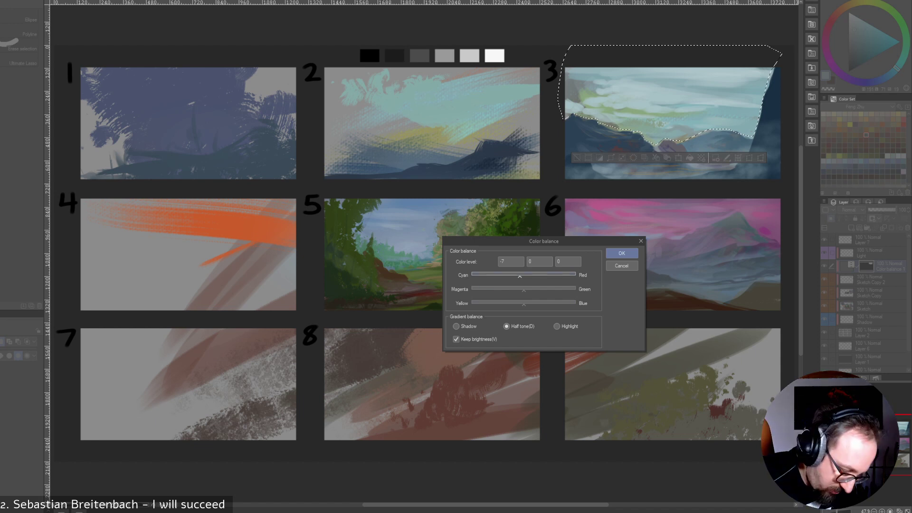
{"action": "left_click_drag", "start_coordinate": [524, 290], "coordinate": [536, 290]}
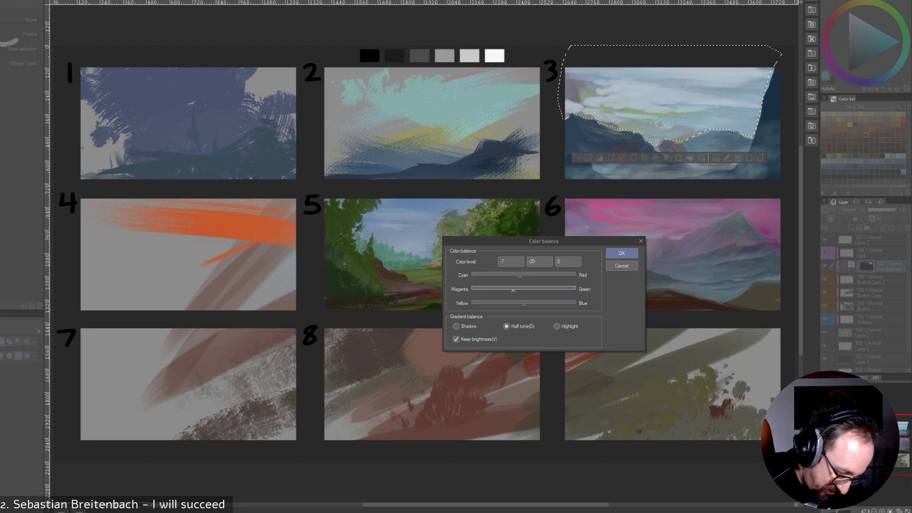
{"action": "left_click_drag", "start_coordinate": [524, 304], "coordinate": [537, 303]}
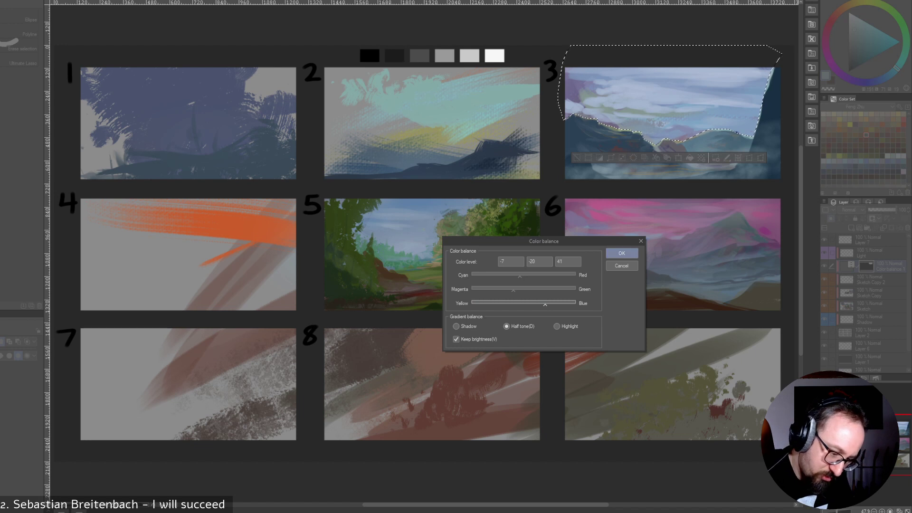
{"action": "key", "text": "Return"}
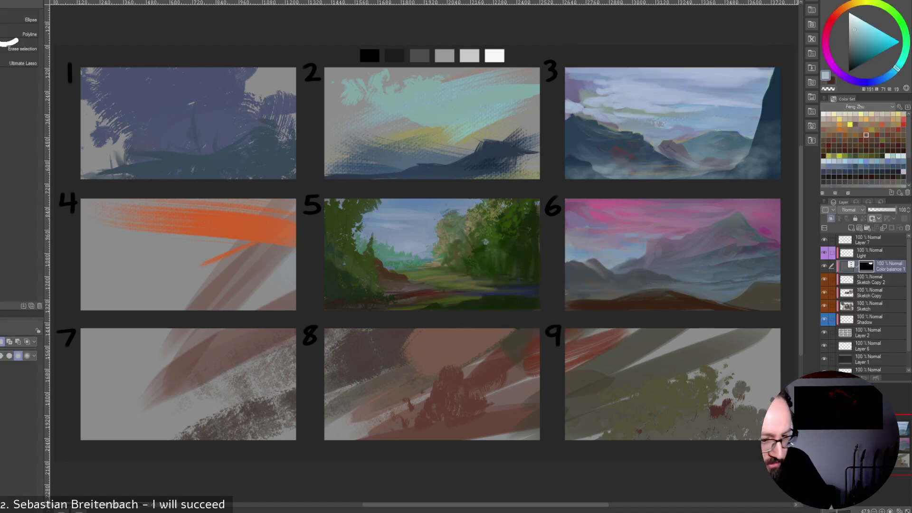
Try merging the color balance layer into the copied sky layer, and undo the merge.
{"action": "key", "text": "ctrl+e"}
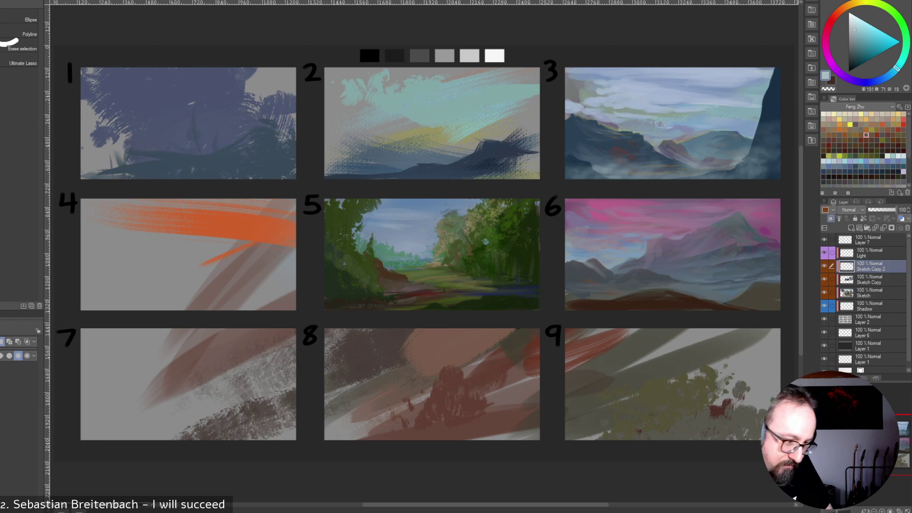
{"action": "key", "text": "ctrl+z"}
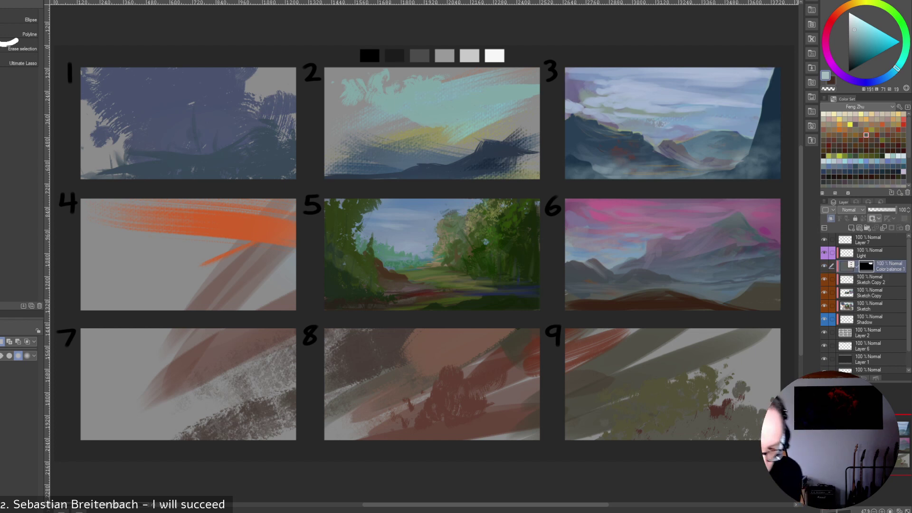
Compare thumbnail 3's sky with the color balance layer hidden and shown.
{"action": "left_click", "coordinate": [872, 279]}
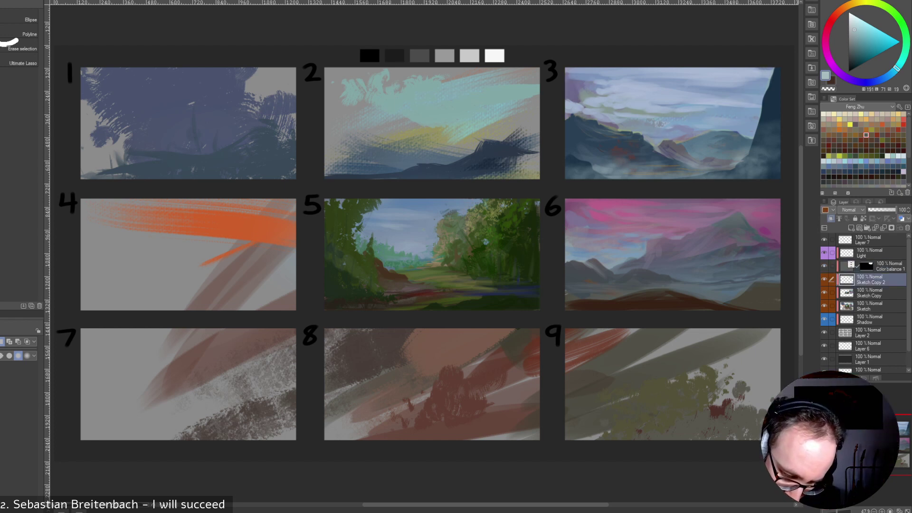
{"action": "left_click", "coordinate": [889, 266]}
{"action": "left_click", "coordinate": [824, 267]}
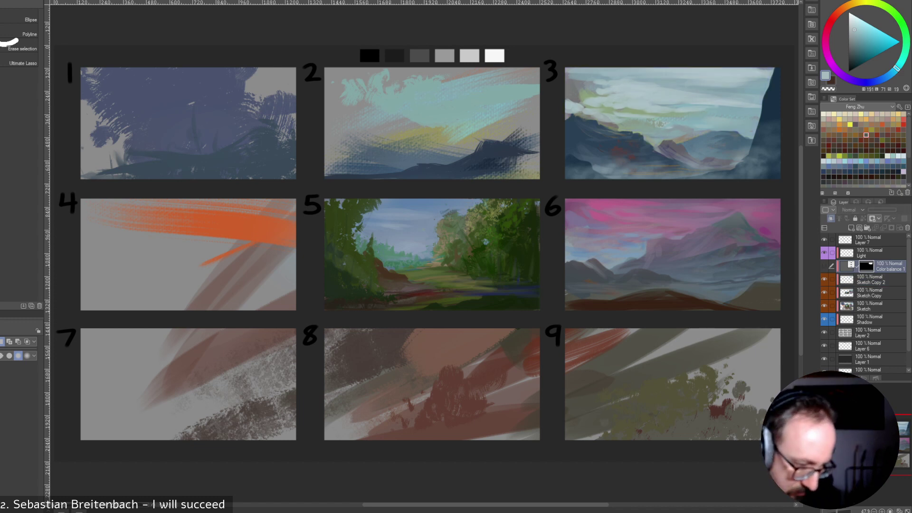
{"action": "left_click", "coordinate": [824, 266]}
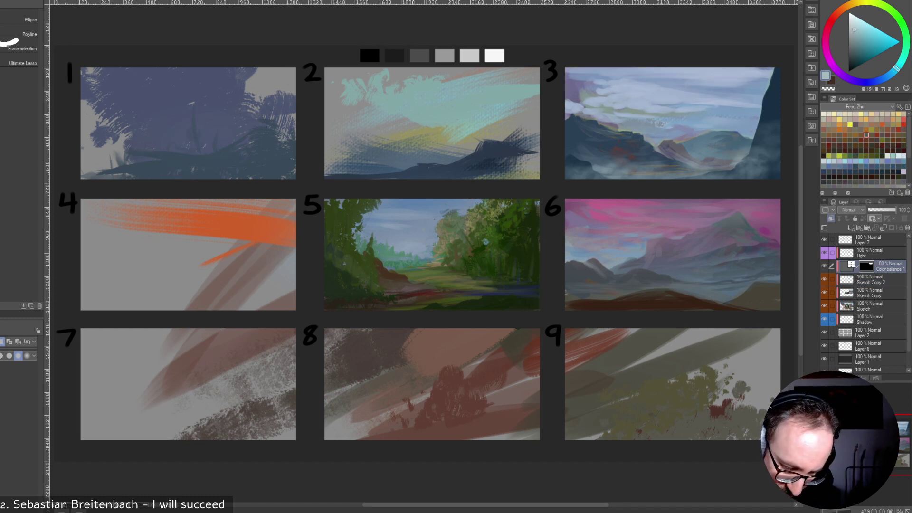
Try deleting the Color balance layer above the copied sky, and undo the deletion.
{"action": "left_click", "coordinate": [907, 228]}
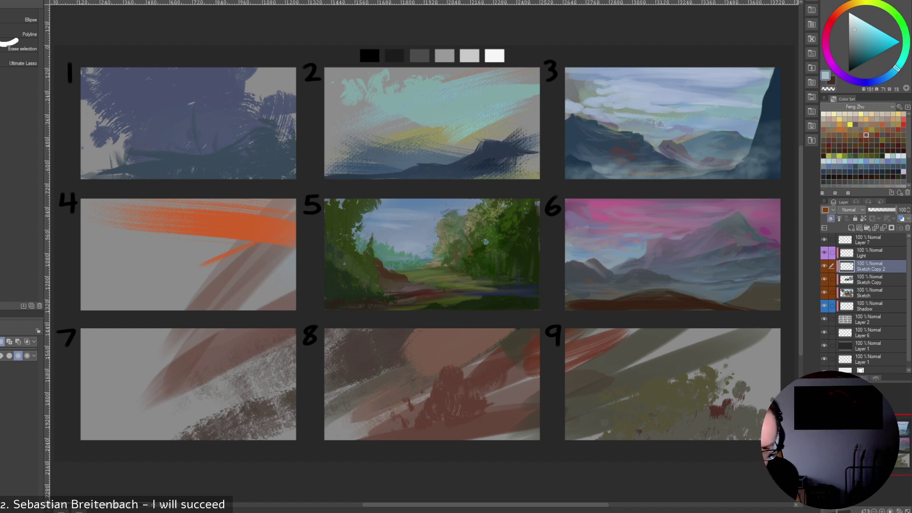
{"action": "key", "text": "ctrl+z"}
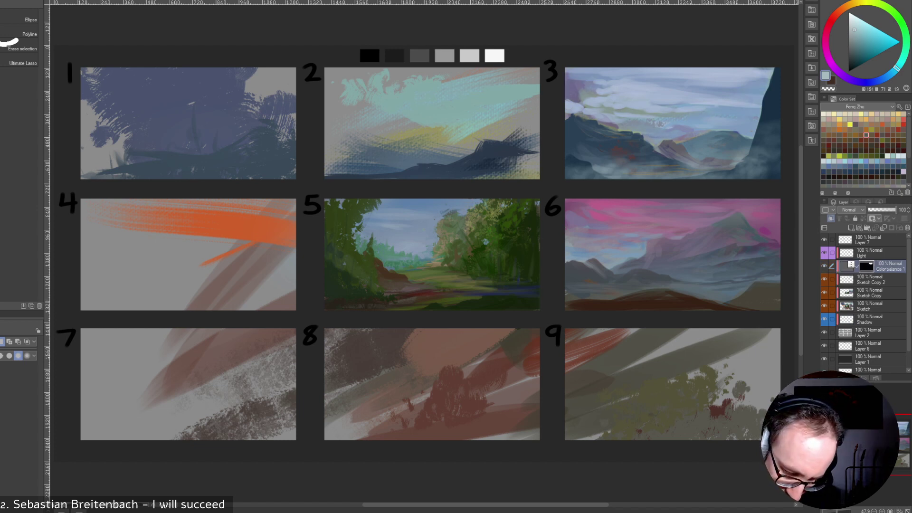
{"action": "left_click", "coordinate": [873, 293], "text": "shift"}
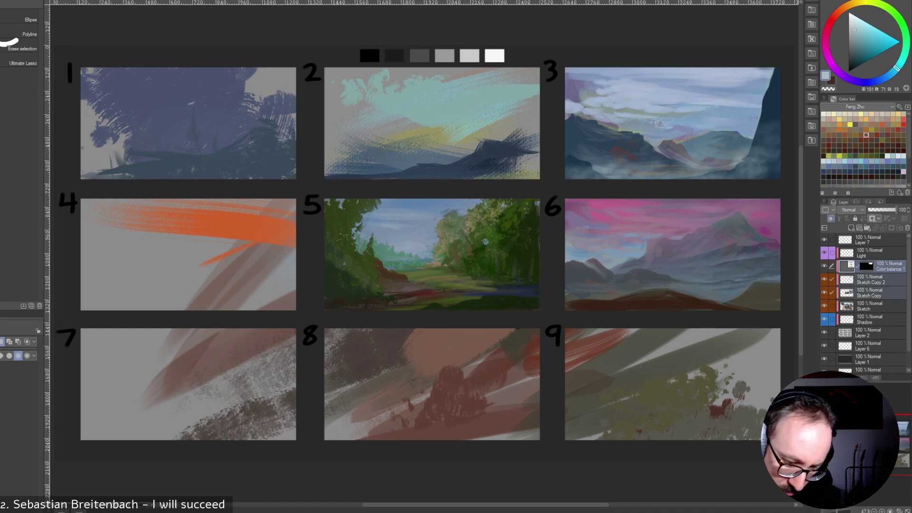
{"action": "left_click", "coordinate": [873, 280]}
{"action": "left_click", "coordinate": [866, 266]}
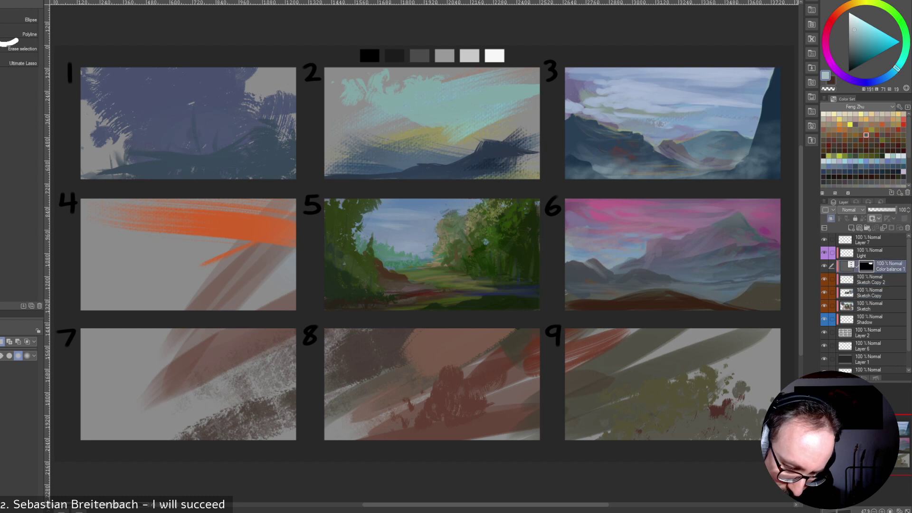
Merge the Sketch Copy 2 layer into Sketch Copy below the color balance layer, and clear the canvas selection.
{"action": "key", "text": "ctrl+a"}
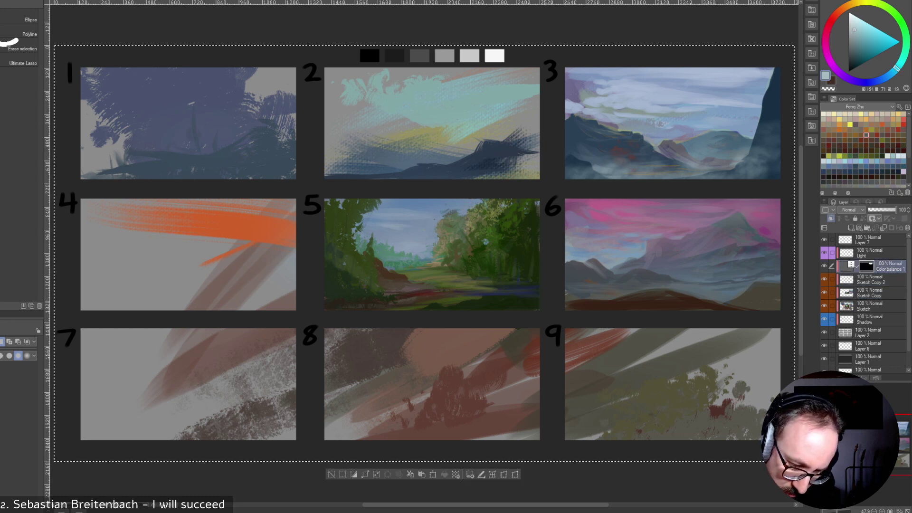
{"action": "key", "text": "ctrl+e"}
{"action": "key", "text": "ctrl+e"}
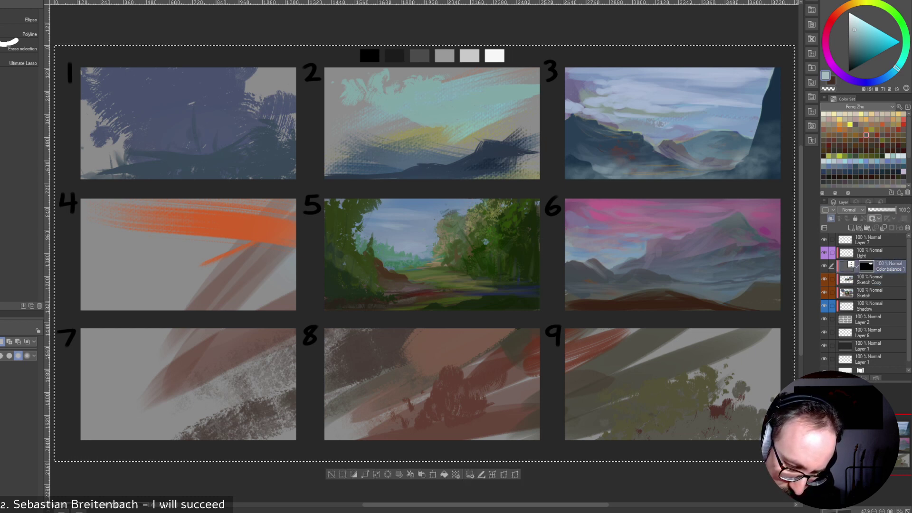
{"action": "key", "text": "ctrl+v"}
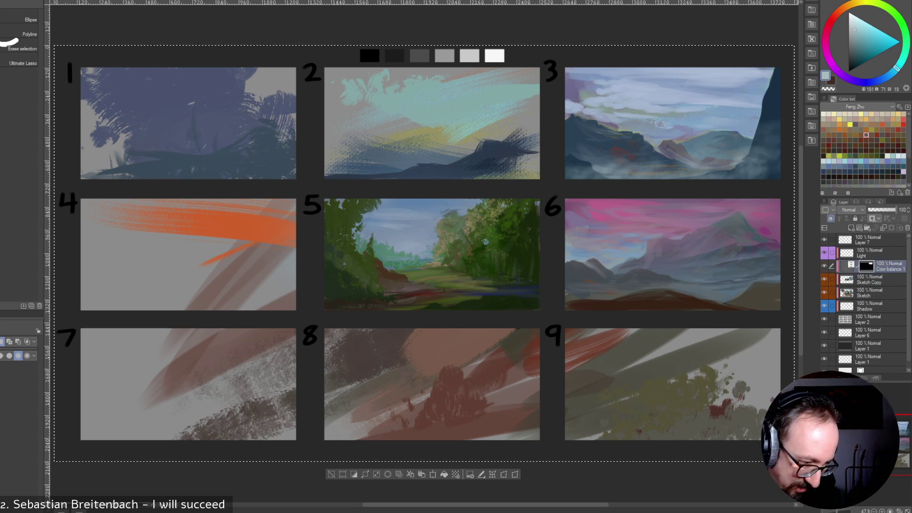
{"action": "key", "text": "m"}
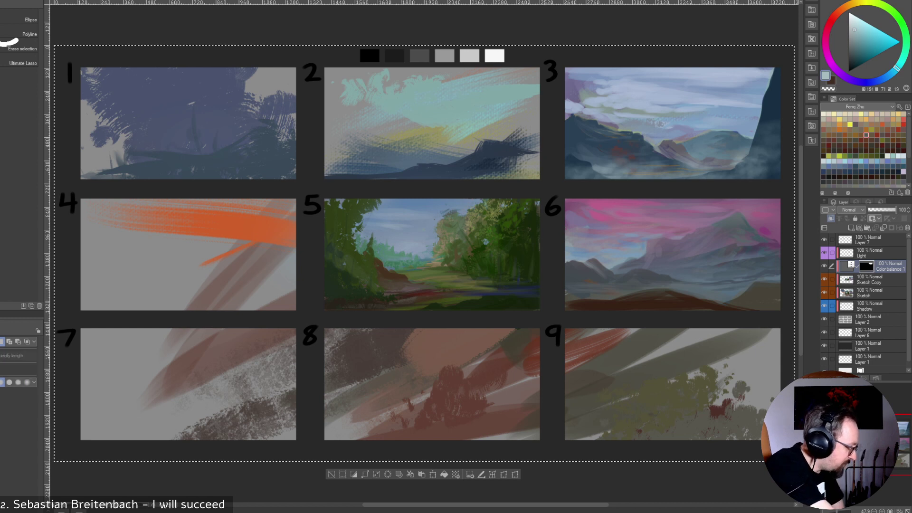
{"action": "key", "text": "ctrl+d"}
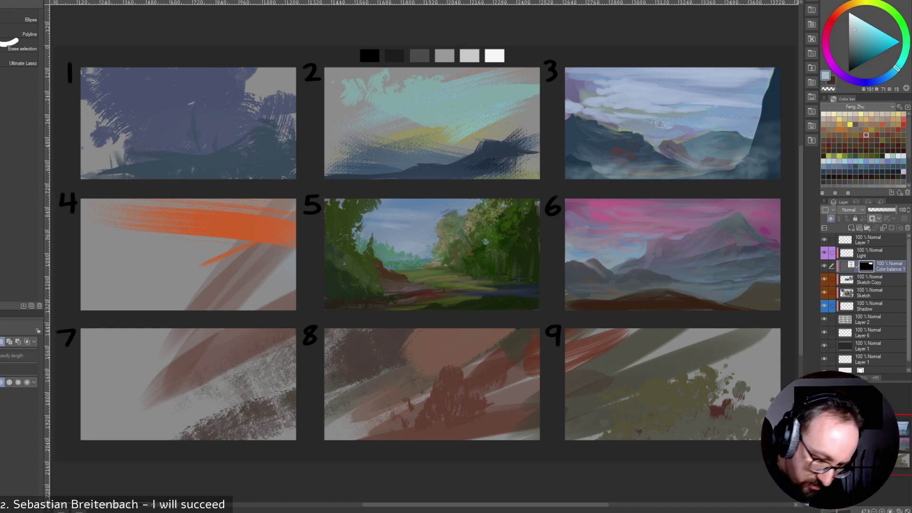
Compare thumbnail 3 with the Color balance and Sketch Copy layers hidden and shown.
{"action": "left_click", "coordinate": [824, 266]}
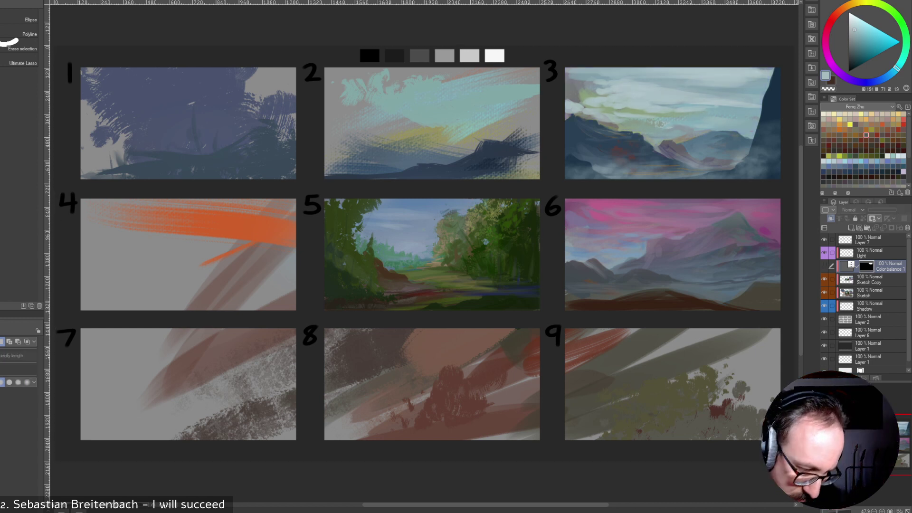
{"action": "left_click", "coordinate": [824, 266]}
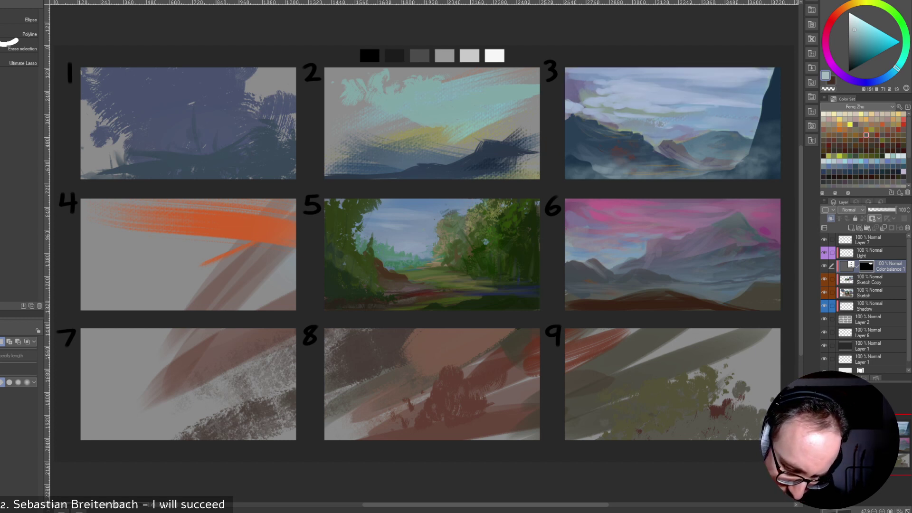
{"action": "left_click", "coordinate": [870, 280]}
{"action": "left_click", "coordinate": [824, 279]}
{"action": "left_click", "coordinate": [824, 279]}
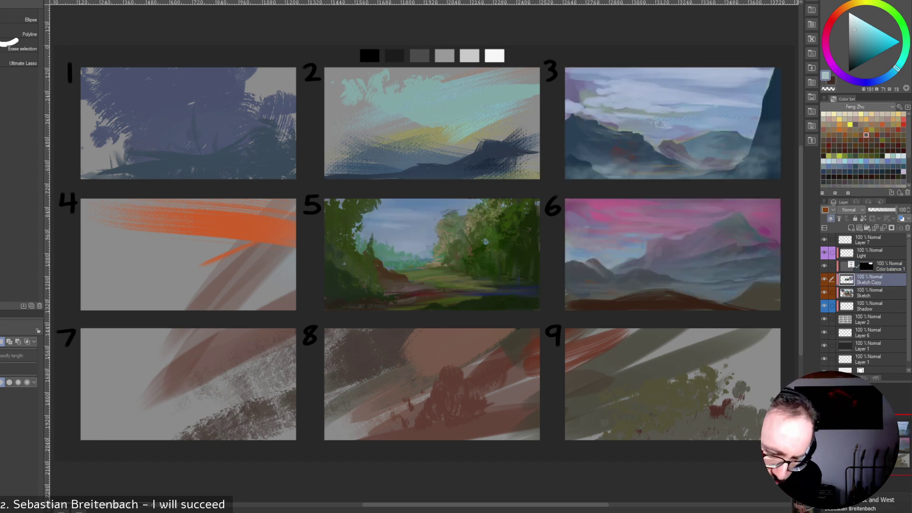
Try merging Sketch Copy and the color balance layer into Sketch, and undo both merges.
{"action": "key", "text": "ctrl+e"}
{"action": "left_click", "coordinate": [866, 266]}
{"action": "key", "text": "Delete"}
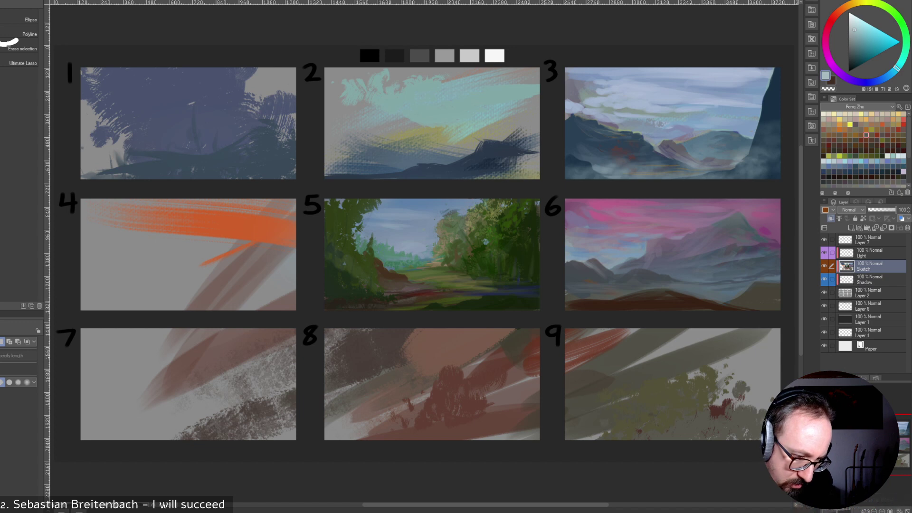
{"action": "key", "text": "ctrl+z"}
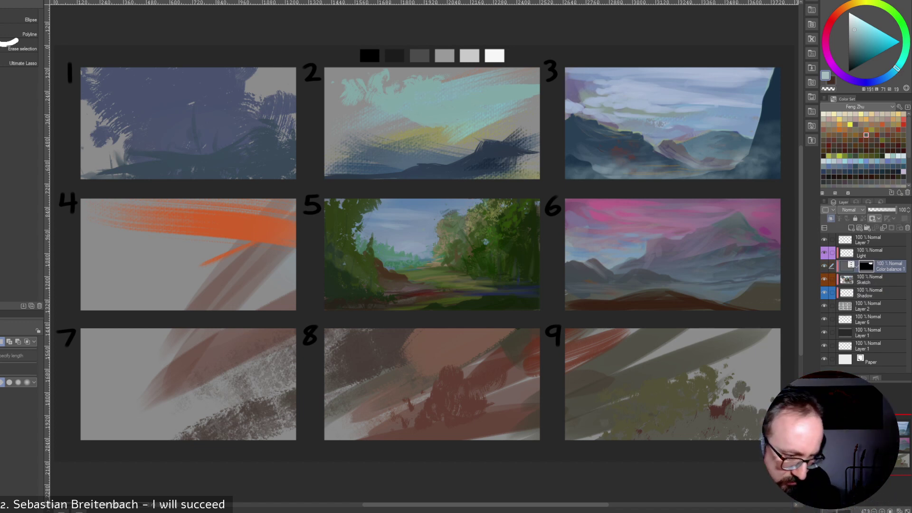
{"action": "key", "text": "ctrl+z"}
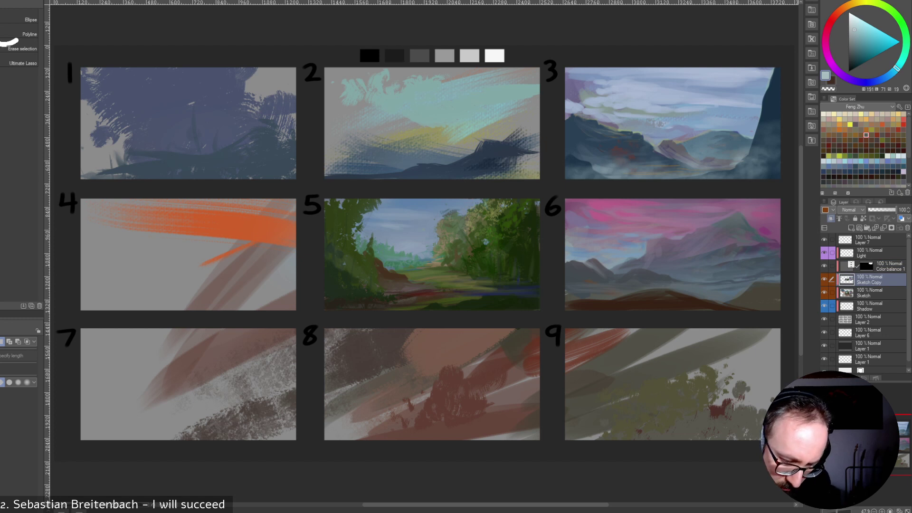
Merge the Sketch Copy layer into Sketch, and merge the Color balance layer down into it.
{"action": "key", "text": "ctrl+e"}
{"action": "left_click", "coordinate": [887, 267]}
{"action": "key", "text": "ctrl+e"}
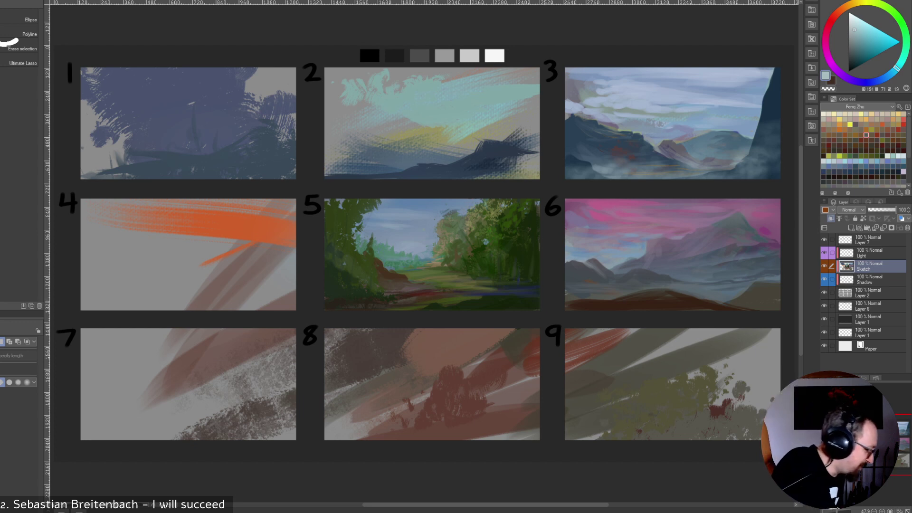
Reduce the brush size to 35 and paint blue sampled from thumbnail 3's sky along its low horizon.
{"action": "key", "text": "b"}
{"action": "left_click", "coordinate": [717, 98], "text": "alt"}
{"action": "key", "text": "bracketleft"}
{"action": "key", "text": "bracketleft"}
{"action": "key", "text": "bracketleft"}
{"action": "key", "text": "bracketleft"}
{"action": "key", "text": "bracketleft"}
{"action": "key", "text": "bracketleft"}
{"action": "key", "text": "bracketleft"}
{"action": "key", "text": "bracketleft"}
{"action": "left_click", "coordinate": [635, 123], "text": "alt"}
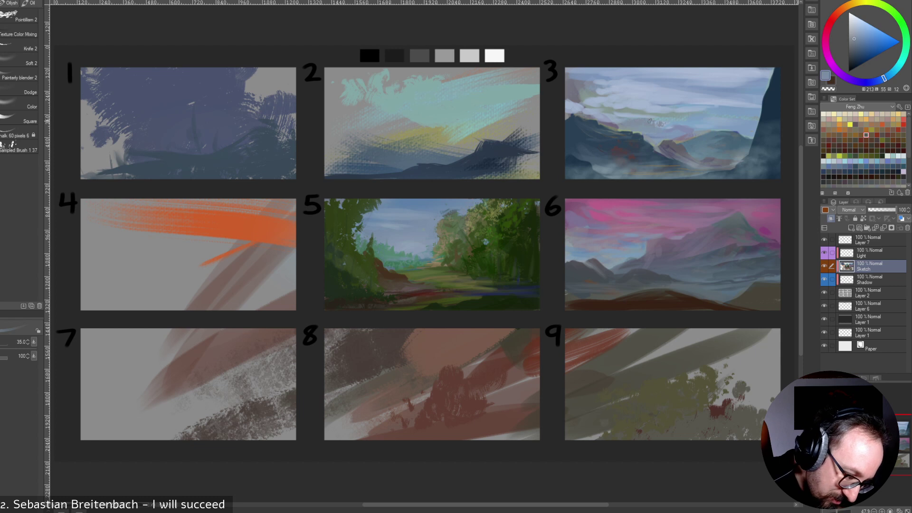
Blend the low sky above thumbnail 3's central ridges with light and mid blues sampled from the painting.
{"action": "left_click", "coordinate": [668, 127], "text": "alt"}
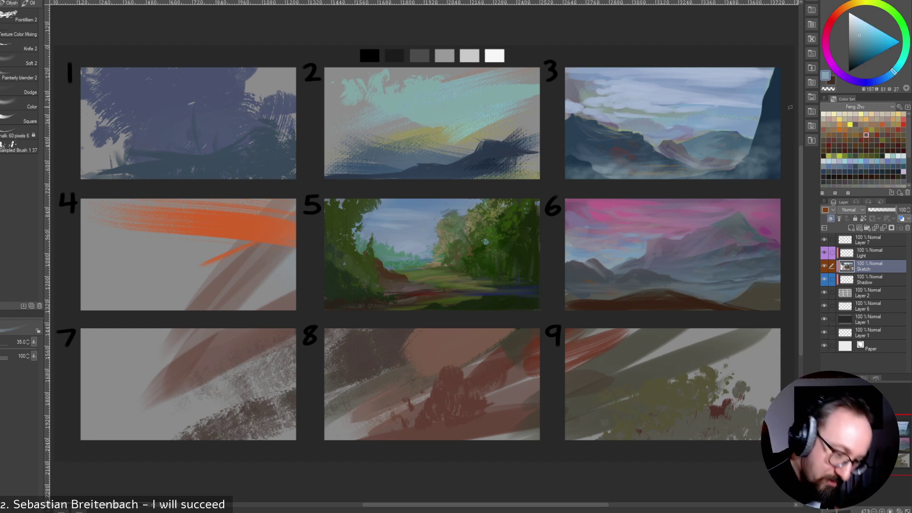
{"action": "left_click", "coordinate": [707, 101], "text": "alt"}
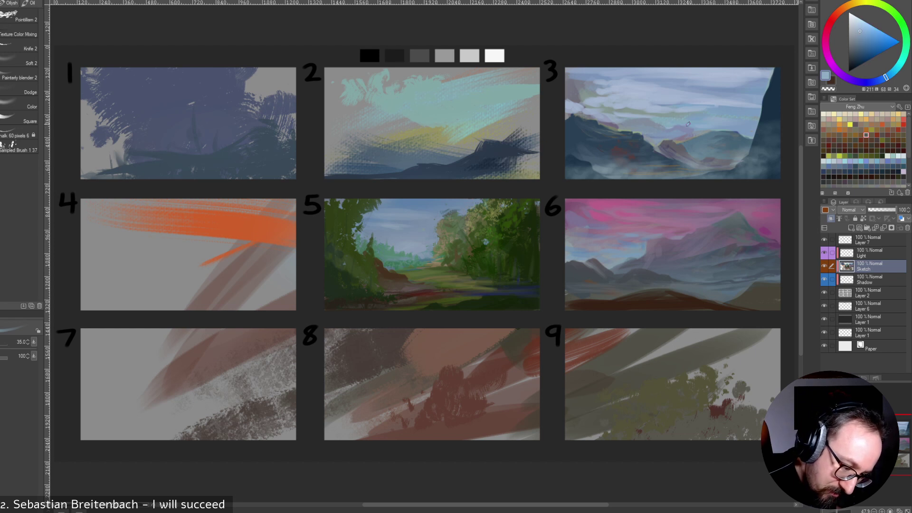
{"action": "left_click", "coordinate": [768, 100], "text": "alt"}
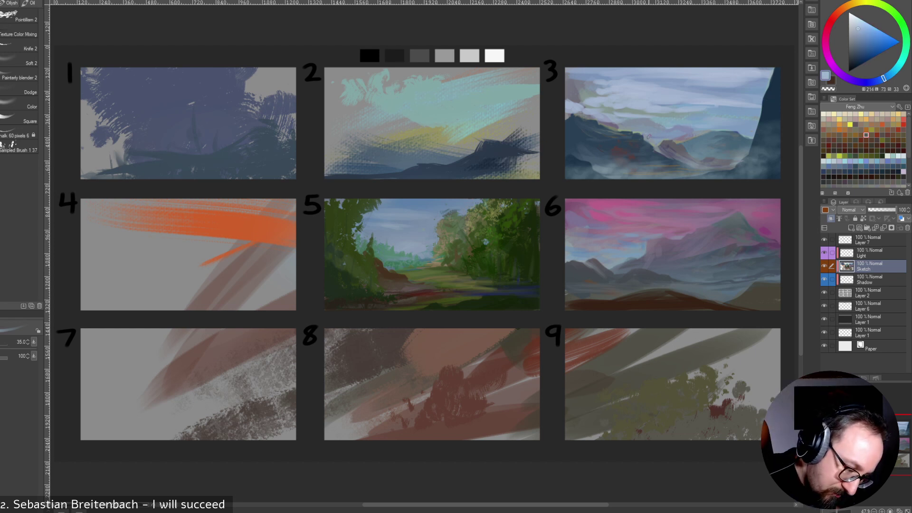
{"action": "left_click", "coordinate": [657, 142], "text": "alt"}
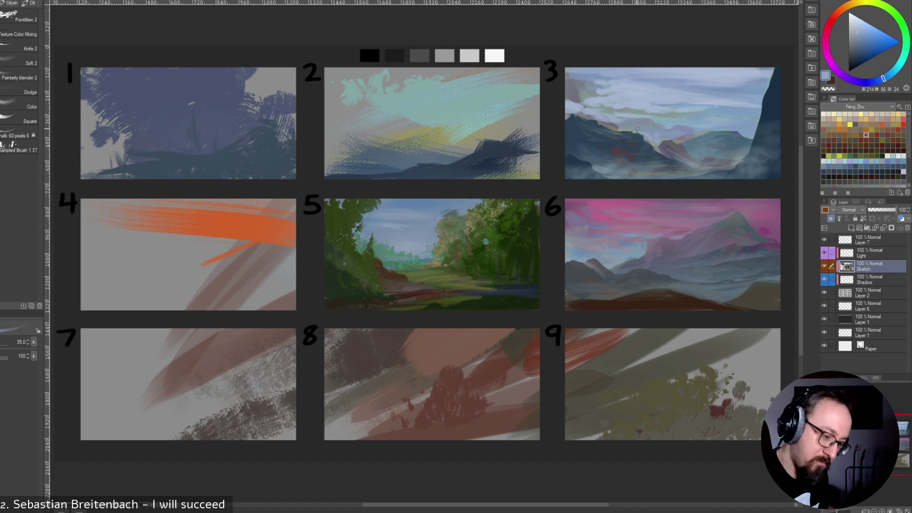
{"action": "left_click", "coordinate": [662, 128], "text": "alt"}
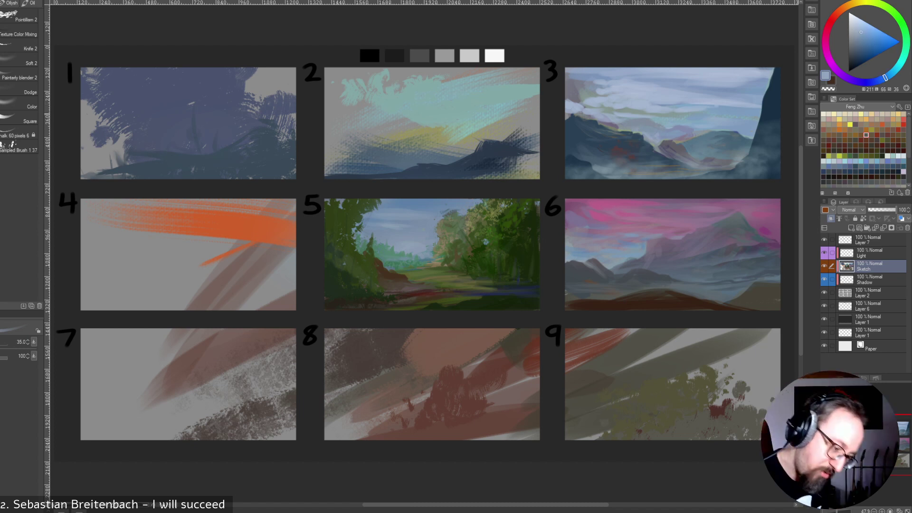
Reduce the brush size to 30 and touch up the skyline behind thumbnail 3's left ridge with sampled muted violet.
{"action": "left_click", "coordinate": [622, 120], "text": "alt"}
{"action": "left_click", "coordinate": [616, 127], "text": "alt"}
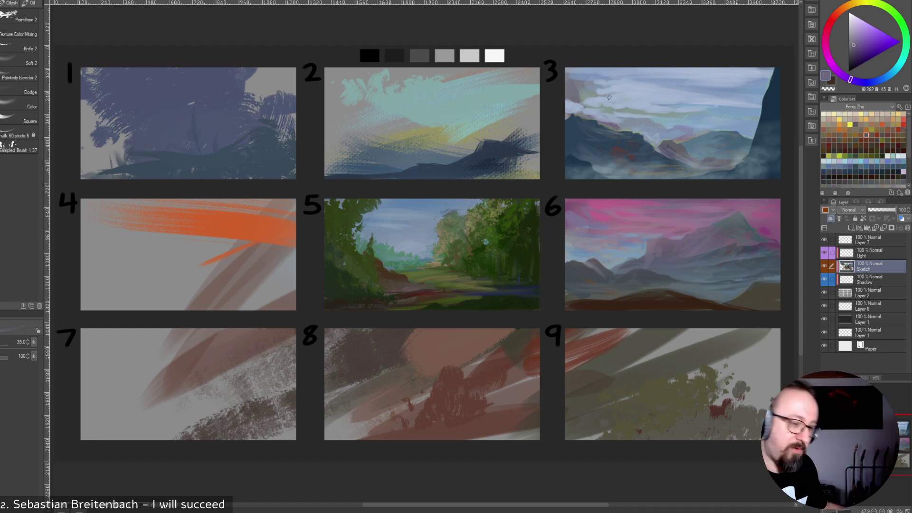
{"action": "key", "text": "["}
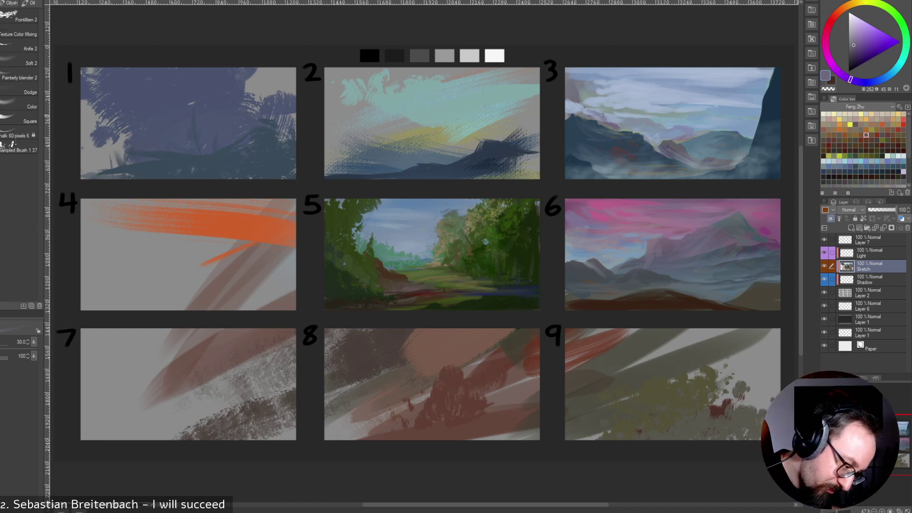
{"action": "left_click", "coordinate": [584, 110], "text": "alt"}
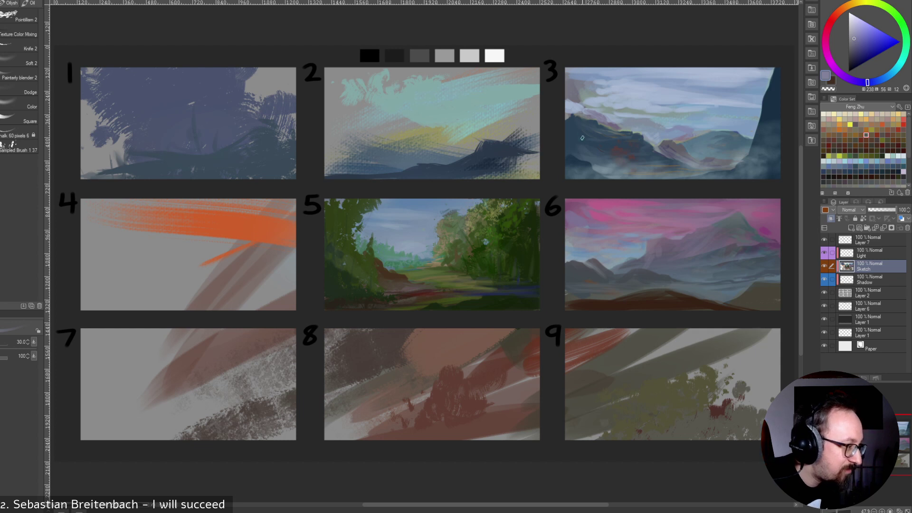
Refine the crest of thumbnail 3's left ridge with sampled blue, grey and violet tones, reducing the brush size to 20.
{"action": "left_click", "coordinate": [608, 125], "text": "alt"}
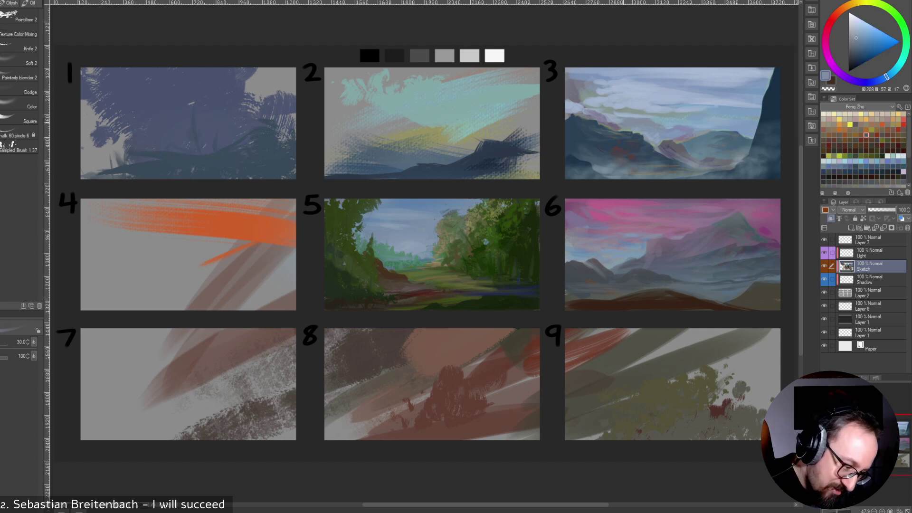
{"action": "left_click", "coordinate": [610, 126], "text": "alt"}
{"action": "left_click", "coordinate": [612, 127], "text": "alt"}
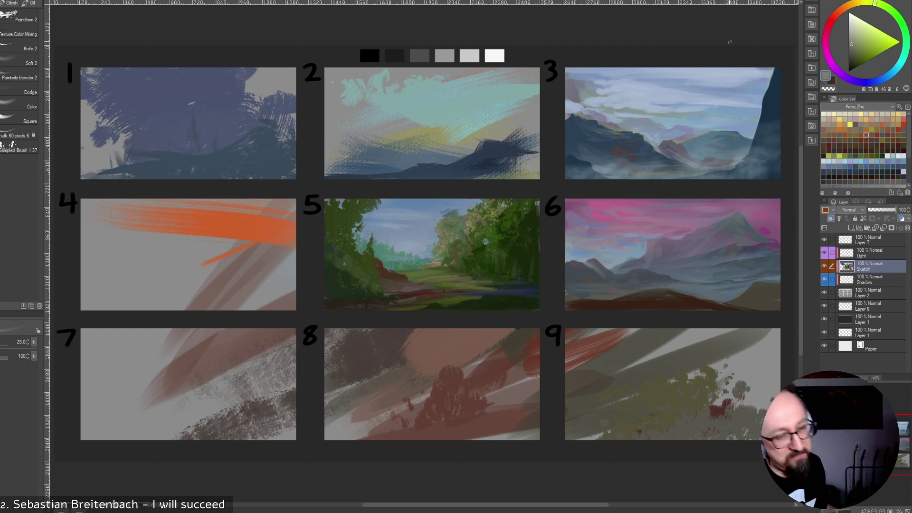
{"action": "left_click", "coordinate": [626, 127], "text": "alt"}
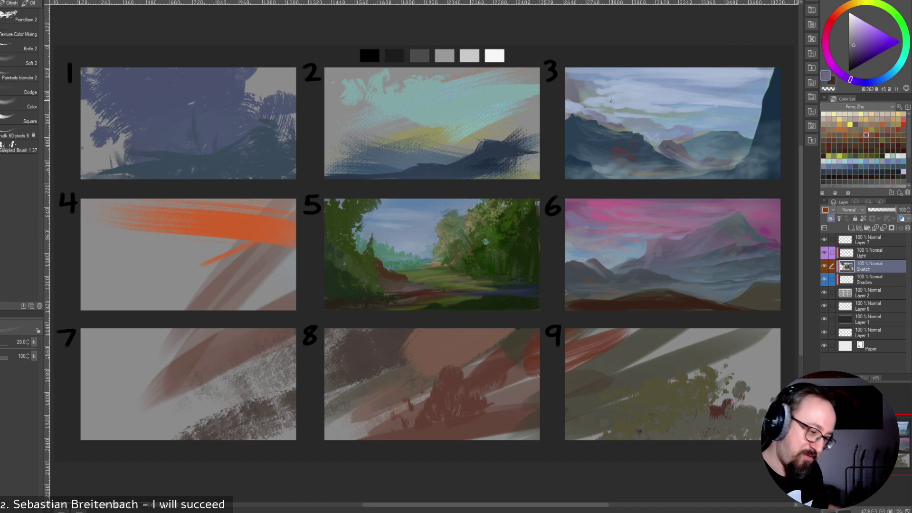
{"action": "left_click", "coordinate": [602, 115], "text": "alt"}
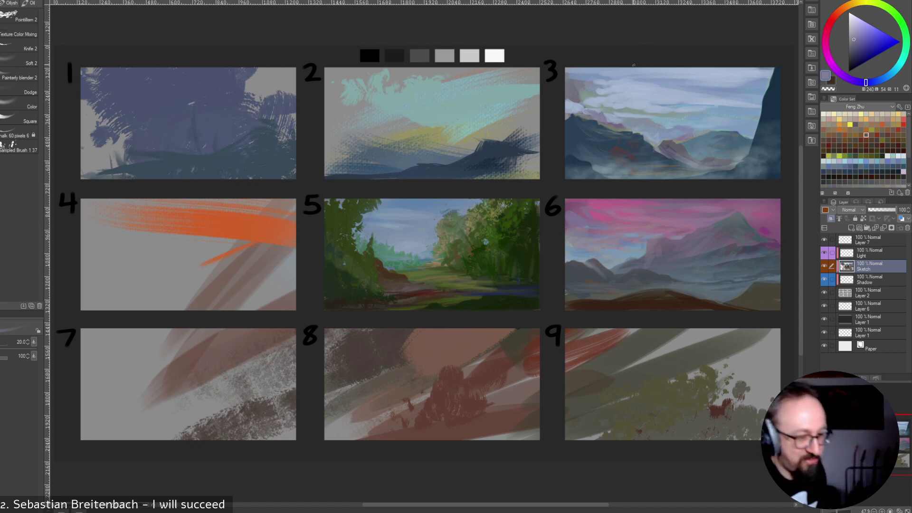
{"action": "left_click", "coordinate": [609, 118], "text": "alt"}
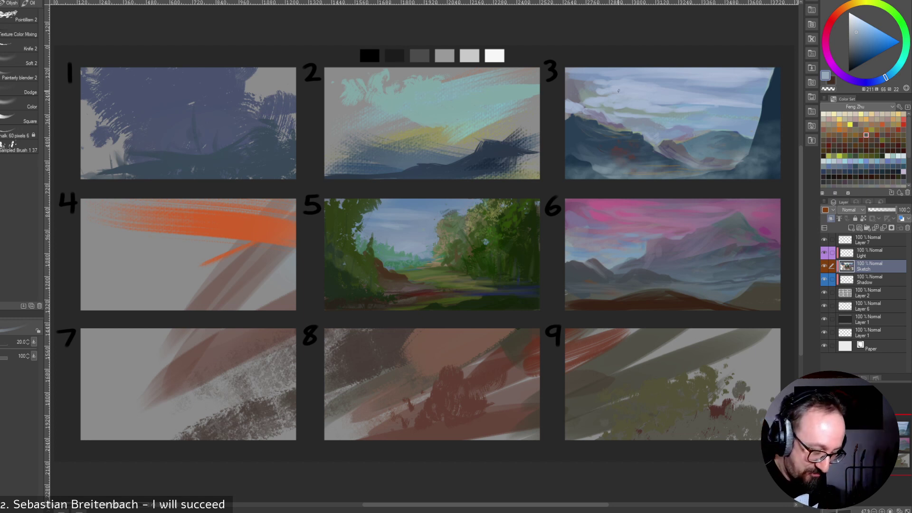
{"action": "left_click", "coordinate": [601, 117], "text": "alt"}
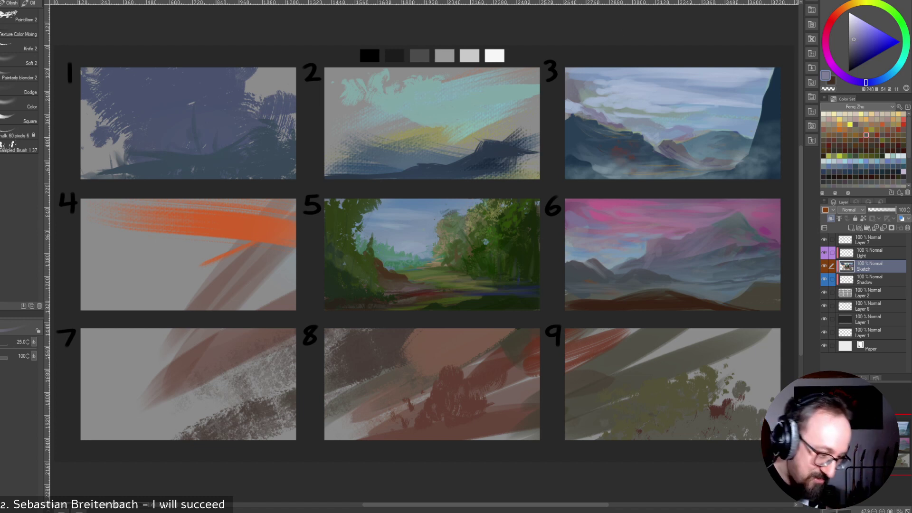
Reshape the distant cliff at thumbnail 3's left edge with sampled blue-violet and light blue tones at brush size 25.
{"action": "left_click", "coordinate": [588, 101], "text": "alt"}
{"action": "left_click_drag", "start_coordinate": [584, 106], "coordinate": [571, 109]}
{"action": "left_click", "coordinate": [583, 109], "text": "alt"}
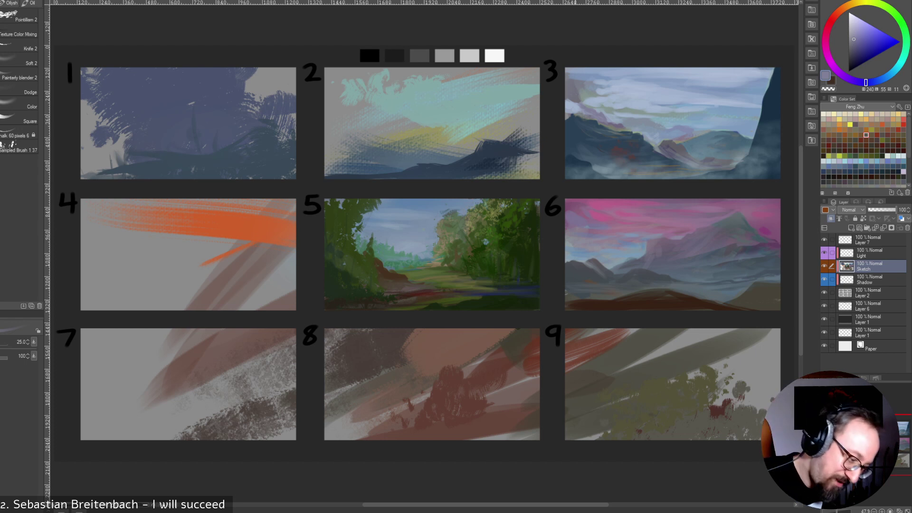
{"action": "left_click", "coordinate": [577, 98], "text": "alt"}
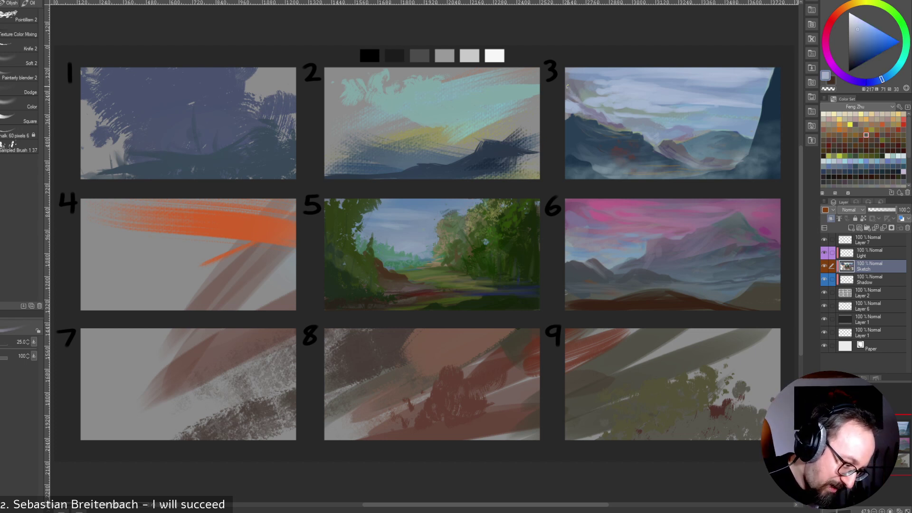
{"action": "left_click", "coordinate": [587, 86], "text": "alt"}
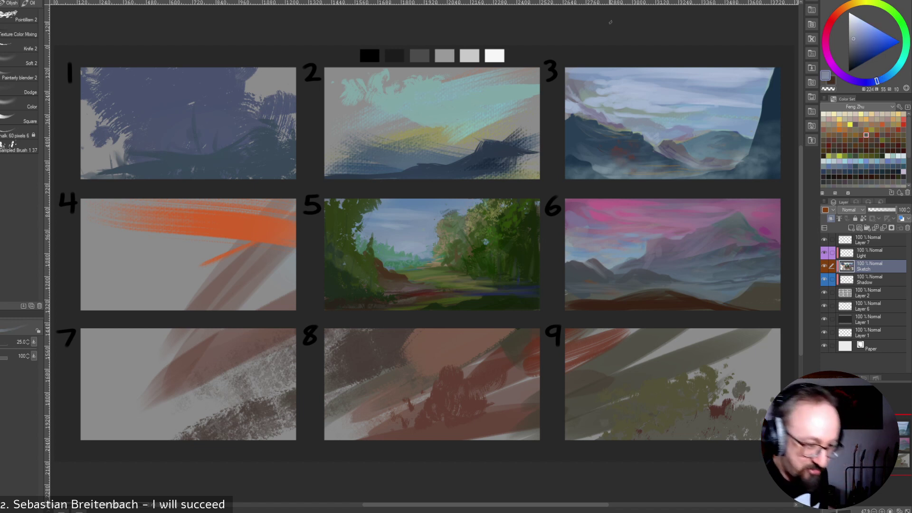
{"action": "left_click", "coordinate": [583, 94], "text": "alt"}
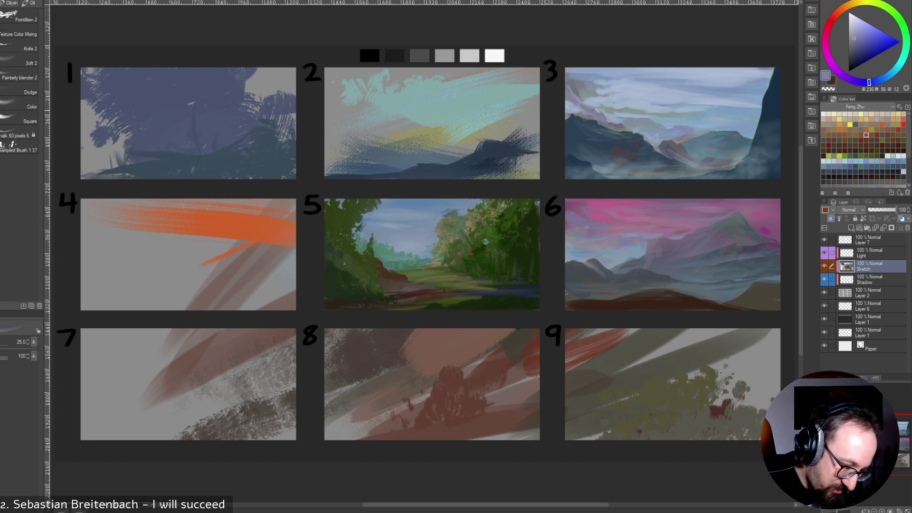
Touch up the distant hills beside the foot of thumbnail 3's right cliff with sampled blue-violet and muted blue tones.
{"action": "left_click", "coordinate": [750, 135], "text": "alt"}
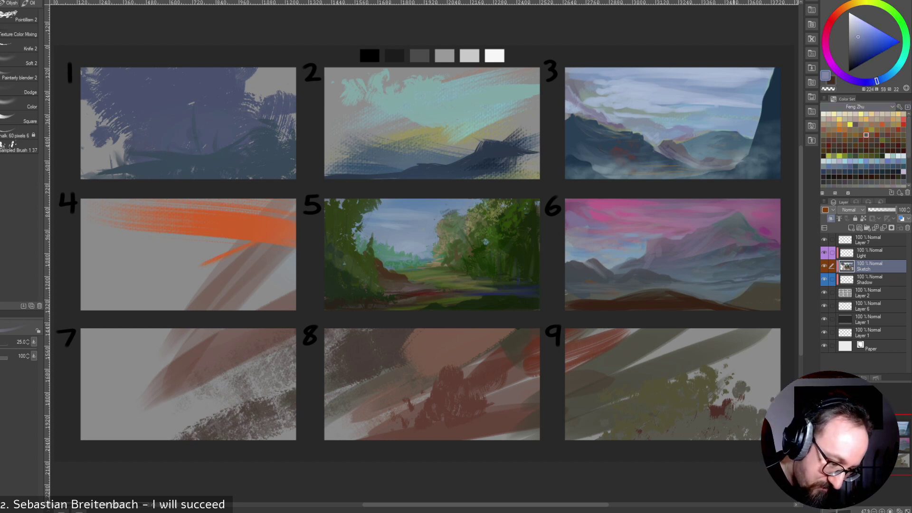
{"action": "left_click", "coordinate": [745, 141], "text": "alt"}
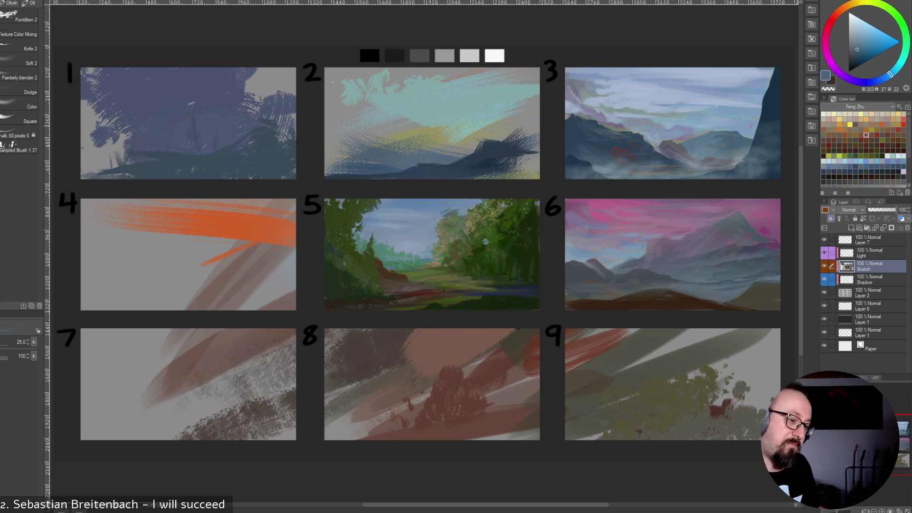
{"action": "left_click", "coordinate": [729, 118], "text": "alt"}
Paint light blue highlights on the crest and slopes of thumbnail 3's left ridge with sampled sky color at brush size 30.
{"action": "left_click", "coordinate": [665, 97], "text": "alt"}
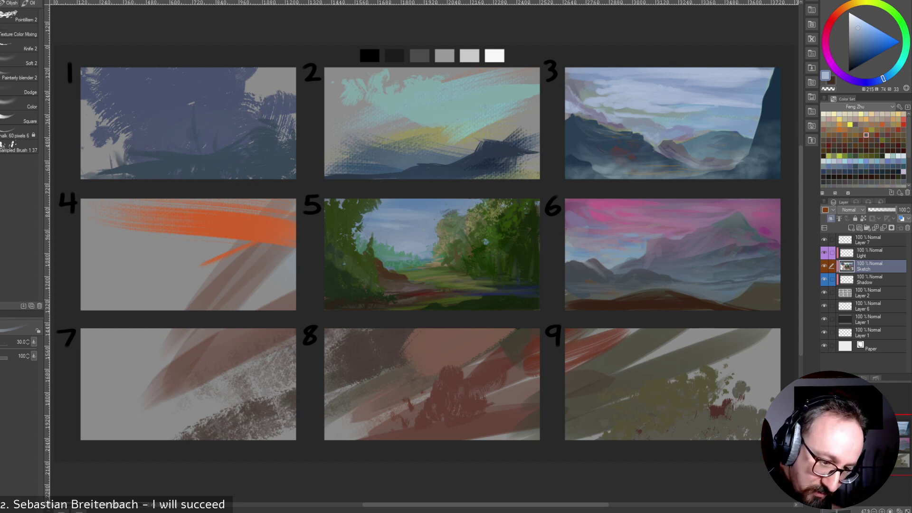
{"action": "left_click", "coordinate": [669, 99], "text": "alt"}
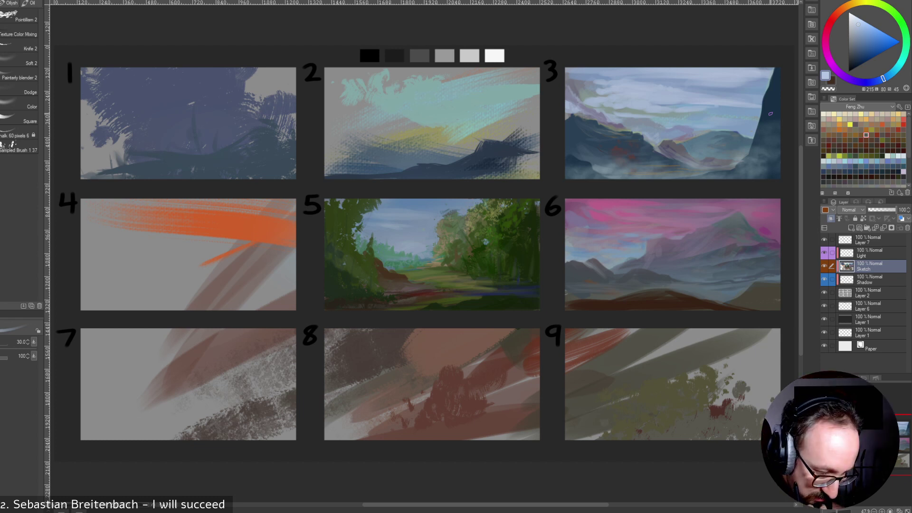
{"action": "left_click_drag", "start_coordinate": [650, 85], "coordinate": [671, 107]}
{"action": "key", "text": "ctrl+z"}
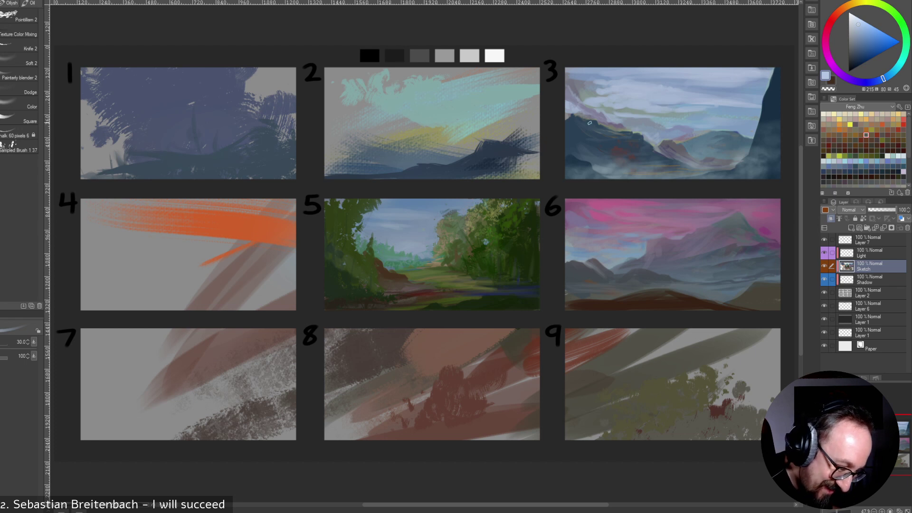
{"action": "mouse_move", "coordinate": [572, 117]}
{"action": "left_mouse_down"}
{"action": "mouse_move", "coordinate": [596, 137]}
{"action": "mouse_move", "coordinate": [577, 134]}
{"action": "left_mouse_up"}
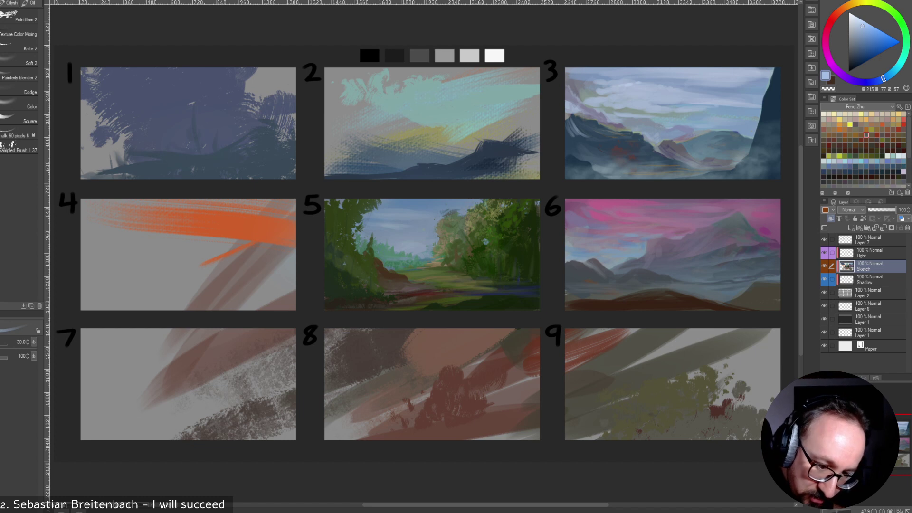
Shift the light blue slightly toward cyan and rework thumbnail 3's upper-left clouds, sampling sky blues at brush size 45.
{"action": "left_click", "coordinate": [889, 75]}
{"action": "left_click_drag", "start_coordinate": [616, 91], "coordinate": [629, 86]}
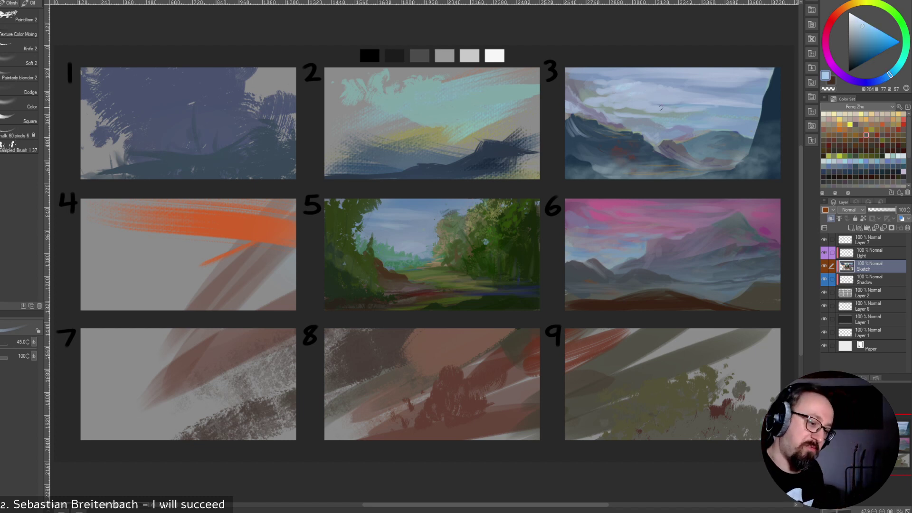
{"action": "key", "text": "bracketright"}
{"action": "key", "text": "bracketright"}
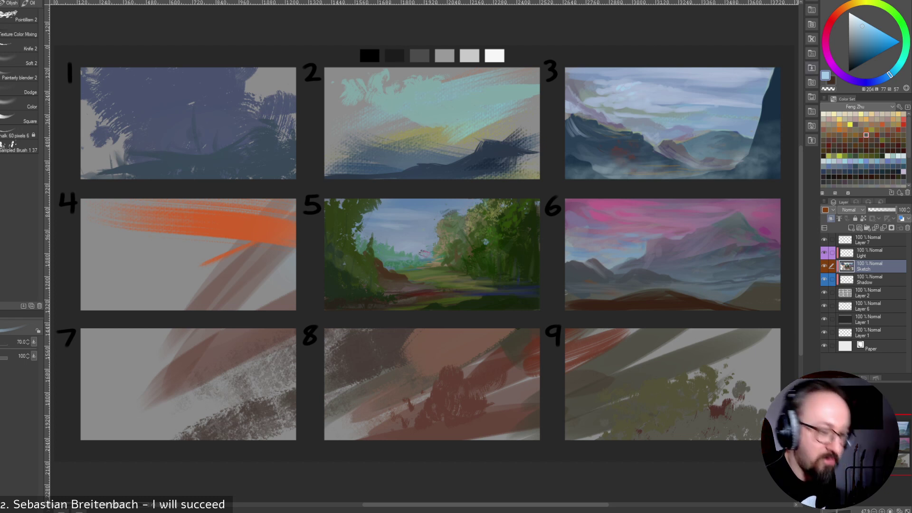
{"action": "key", "text": "bracketright"}
{"action": "left_click", "coordinate": [647, 83], "text": "alt"}
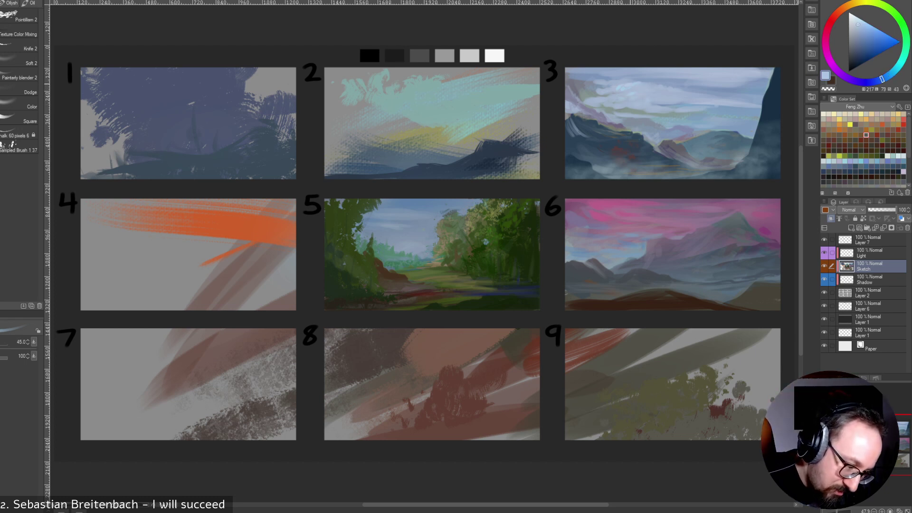
{"action": "left_click", "coordinate": [631, 87], "text": "alt"}
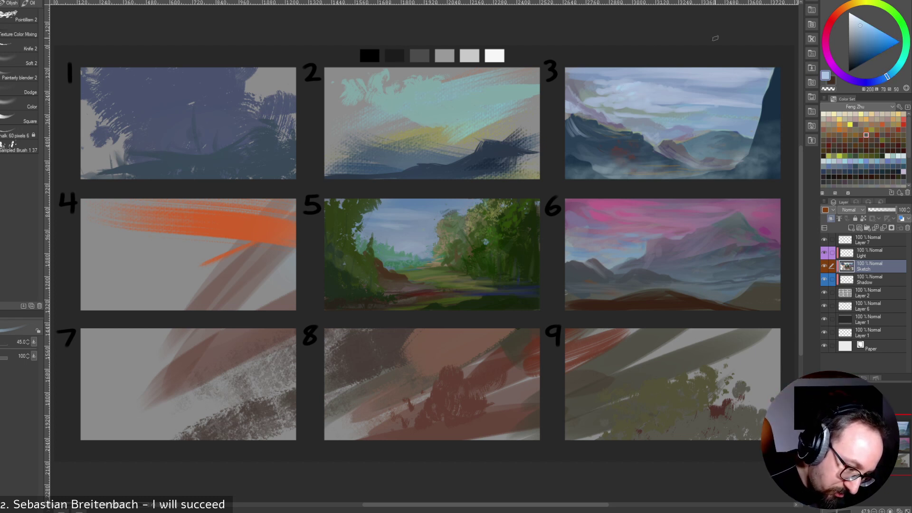
Build up the bright billowing cloud in thumbnail 3's left-central sky with the sampled light blue at brush size 30.
{"action": "key", "text": "bracketleft"}
{"action": "key", "text": "bracketleft"}
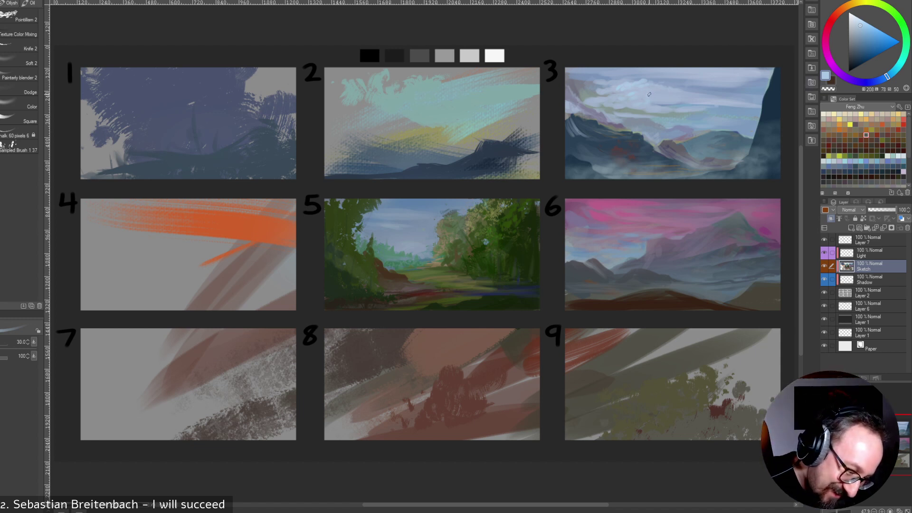
{"action": "key", "text": "bracketright"}
{"action": "key", "text": "bracketright"}
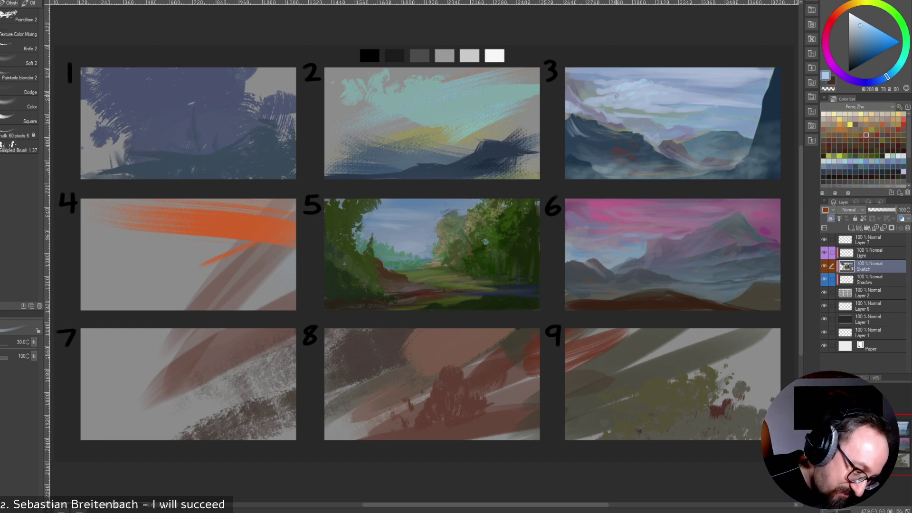
Refine the edges of thumbnail 3's bright cloud with sampled blue and light violet-blue tones, reducing the brush size to 15.
{"action": "left_click", "coordinate": [602, 94], "text": "alt"}
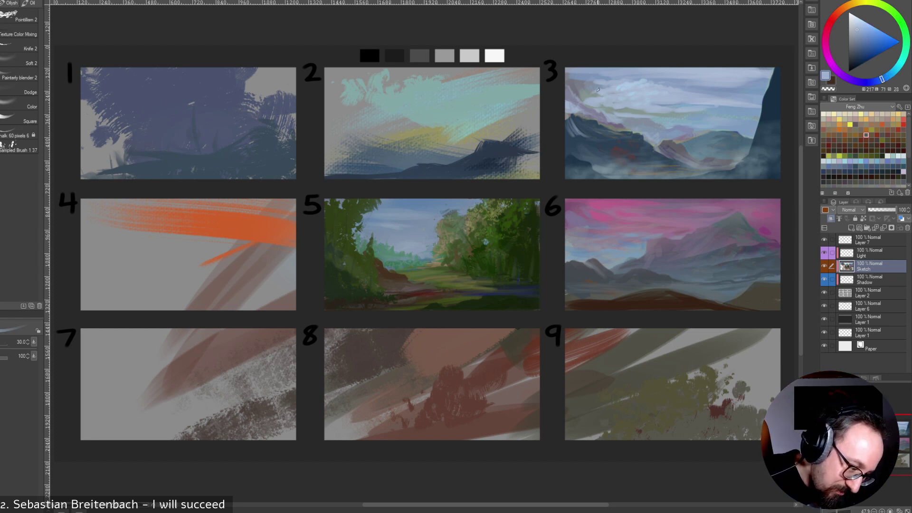
{"action": "left_click", "coordinate": [593, 89], "text": "alt"}
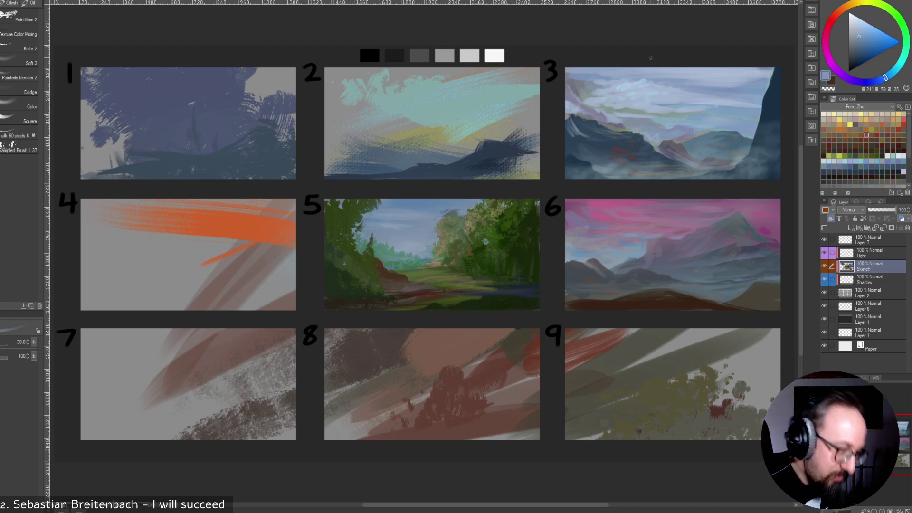
{"action": "left_click", "coordinate": [610, 89], "text": "alt"}
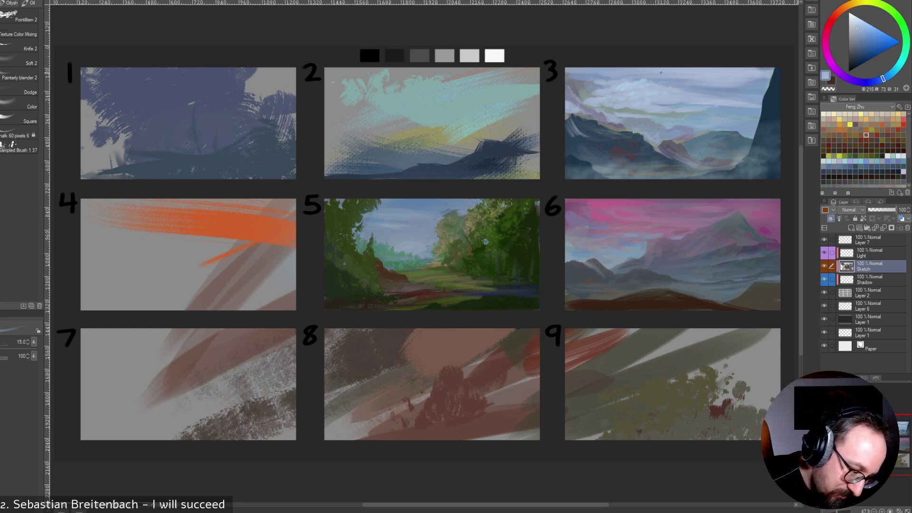
{"action": "left_click", "coordinate": [622, 92], "text": "alt"}
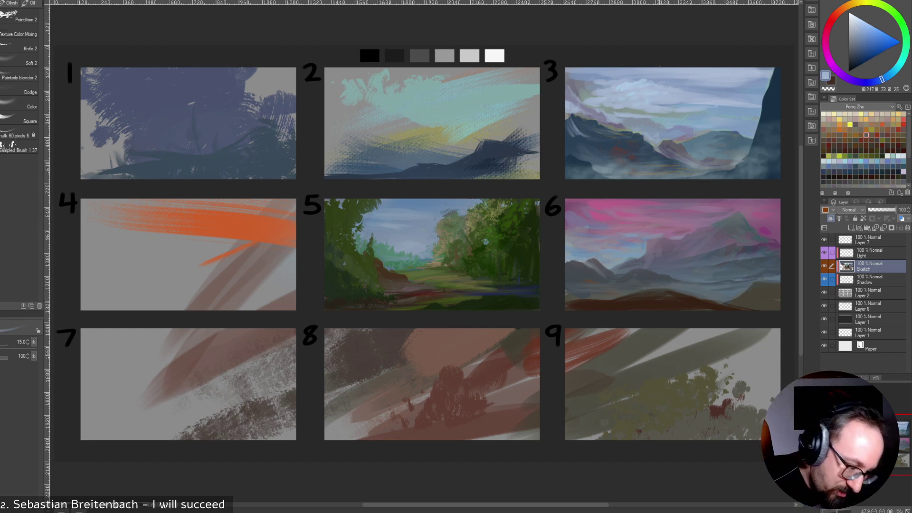
{"action": "left_click", "coordinate": [665, 98], "text": "alt"}
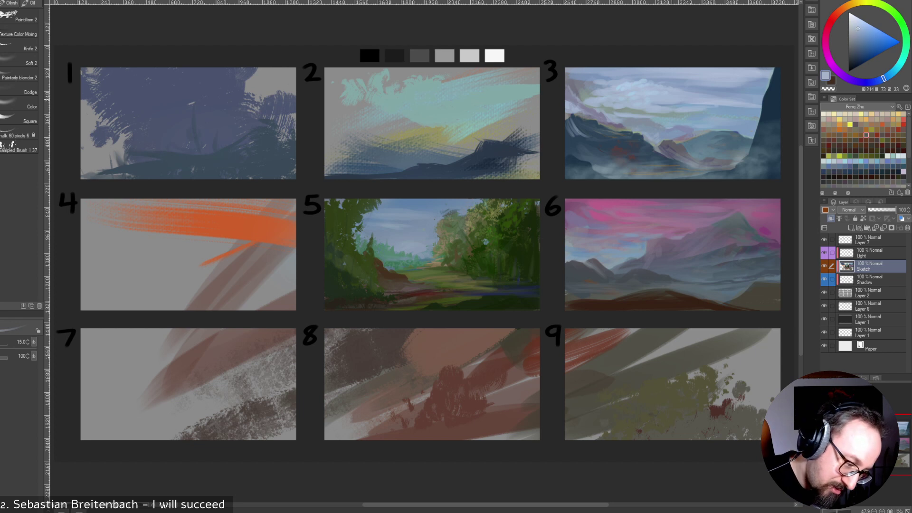
Reduce the brush size to 4 and touch up the underside of thumbnail 3's central cloud with sampled mid blues.
{"action": "key", "text": "["}
{"action": "key", "text": "["}
{"action": "key", "text": "["}
{"action": "key", "text": "["}
{"action": "left_click", "coordinate": [668, 105], "text": "alt"}
{"action": "left_click", "coordinate": [665, 104], "text": "alt"}
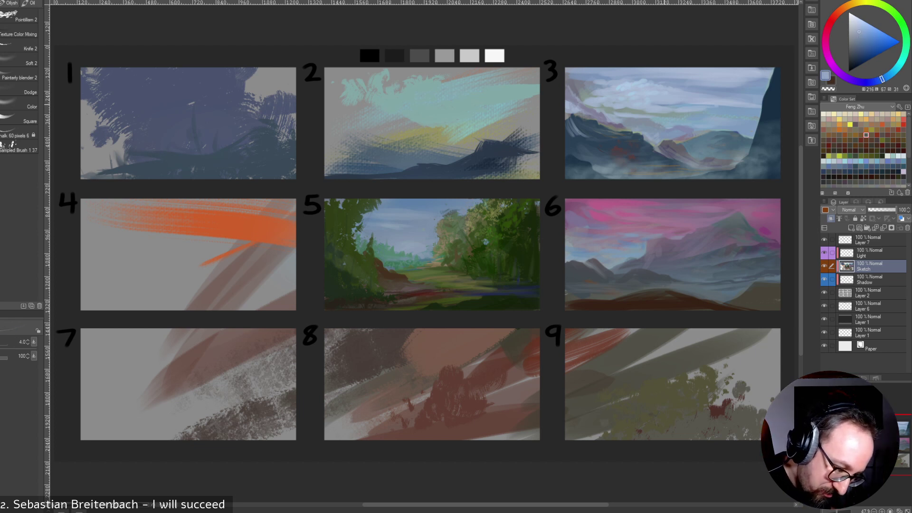
{"action": "left_click", "coordinate": [664, 102], "text": "alt"}
Enlarge the brush to 60 and soften the area below thumbnail 3's bright cloud, resampling its light blue.
{"action": "key", "text": "]"}
{"action": "key", "text": "]"}
{"action": "key", "text": "]"}
{"action": "key", "text": "]"}
{"action": "key", "text": "]"}
{"action": "key", "text": "]"}
{"action": "key", "text": "]"}
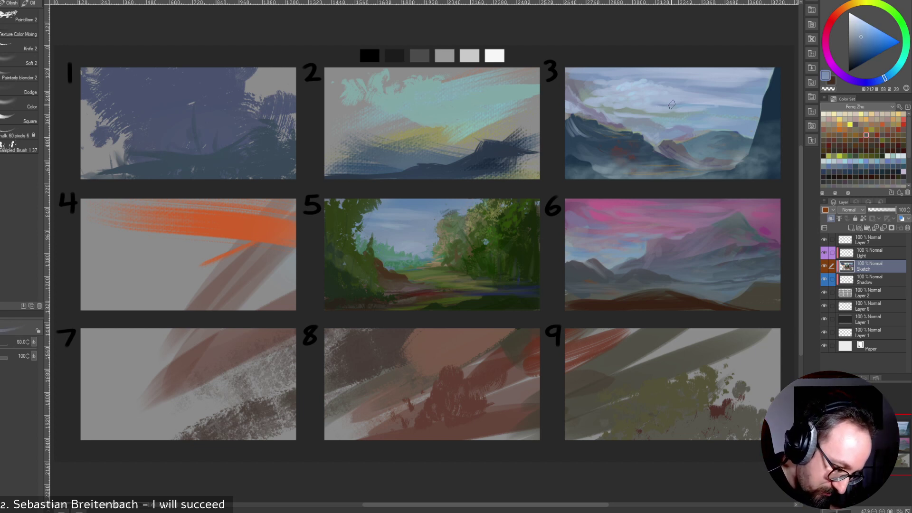
{"action": "left_click", "coordinate": [663, 102], "text": "alt"}
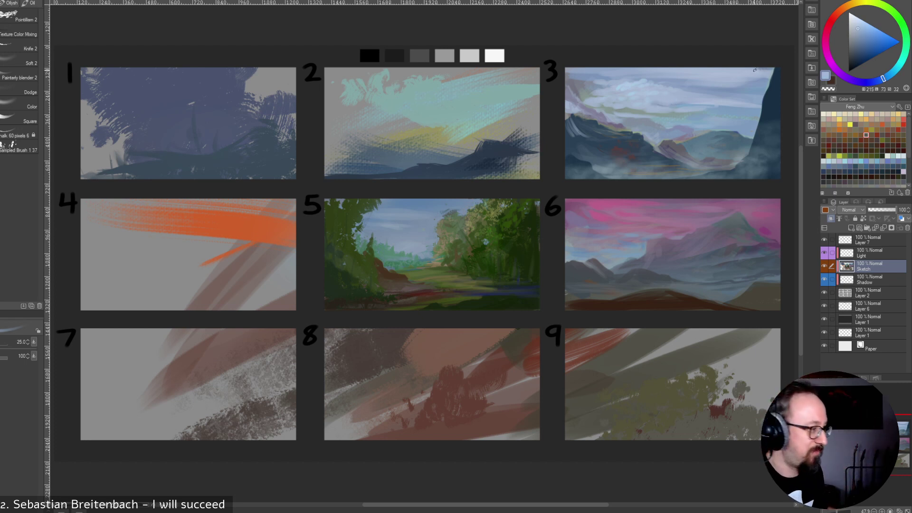
Blend the sky band beneath thumbnail 3's central clouds with sampled grey-blue tones at brush size 45.
{"action": "left_click", "coordinate": [652, 107], "text": "alt"}
{"action": "left_click", "coordinate": [662, 103], "text": "alt"}
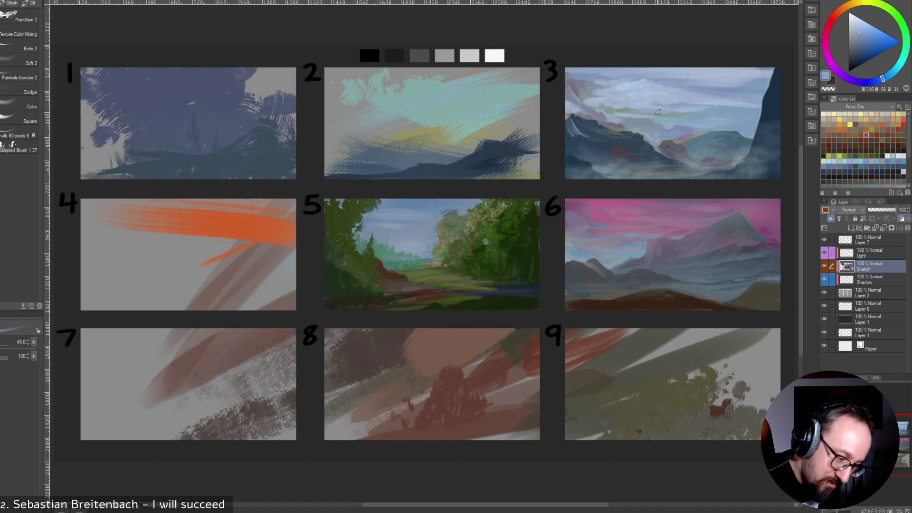
{"action": "left_click", "coordinate": [674, 107], "text": "alt"}
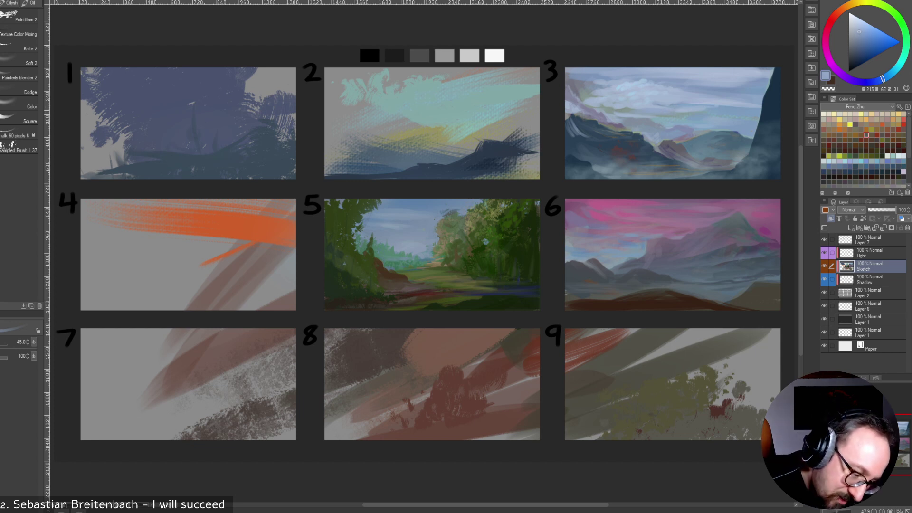
{"action": "left_click", "coordinate": [659, 108], "text": "alt"}
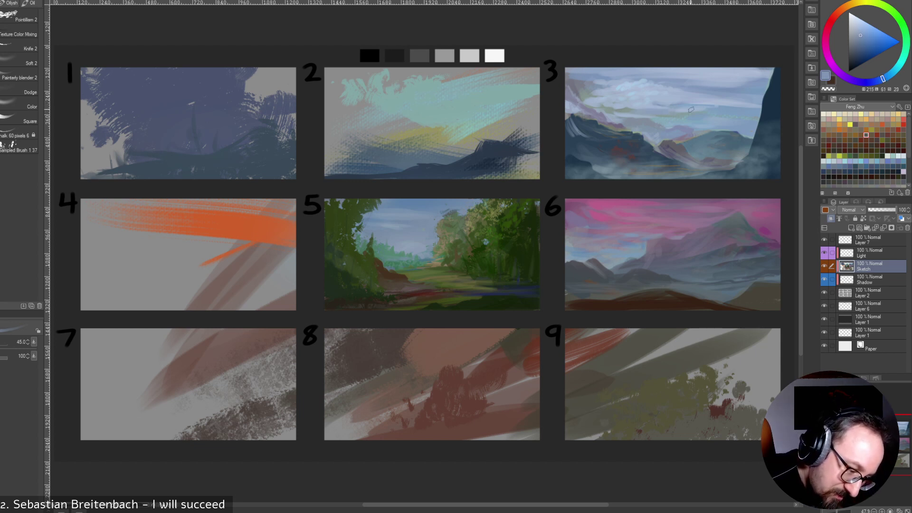
{"action": "key", "text": "bracketleft"}
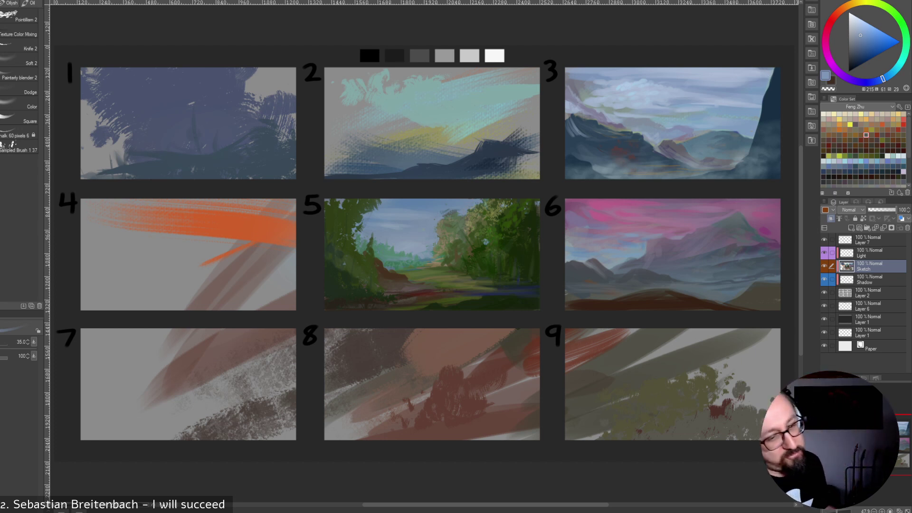
Extend soft cloud streaks across thumbnail 3's right-hand sky with sampled light blues, reducing the brush size to 20.
{"action": "left_click", "coordinate": [686, 93], "text": "alt"}
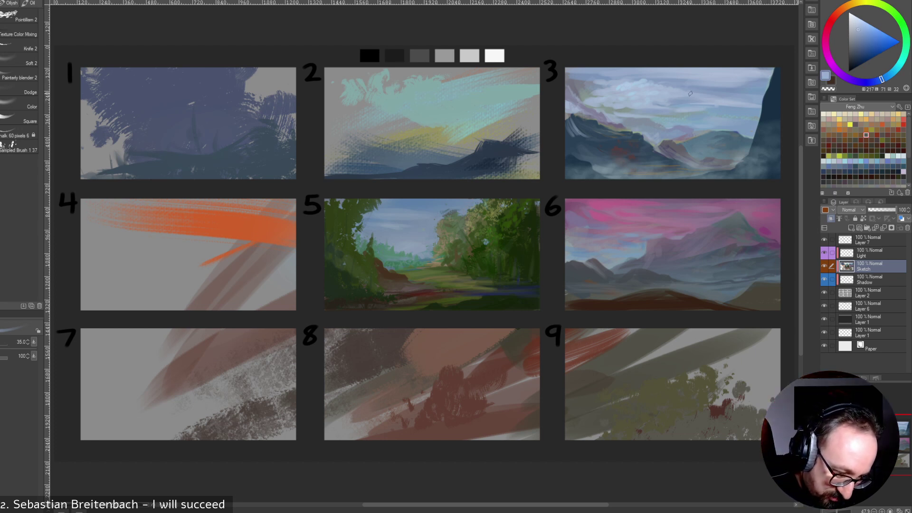
{"action": "key", "text": "bracketleft"}
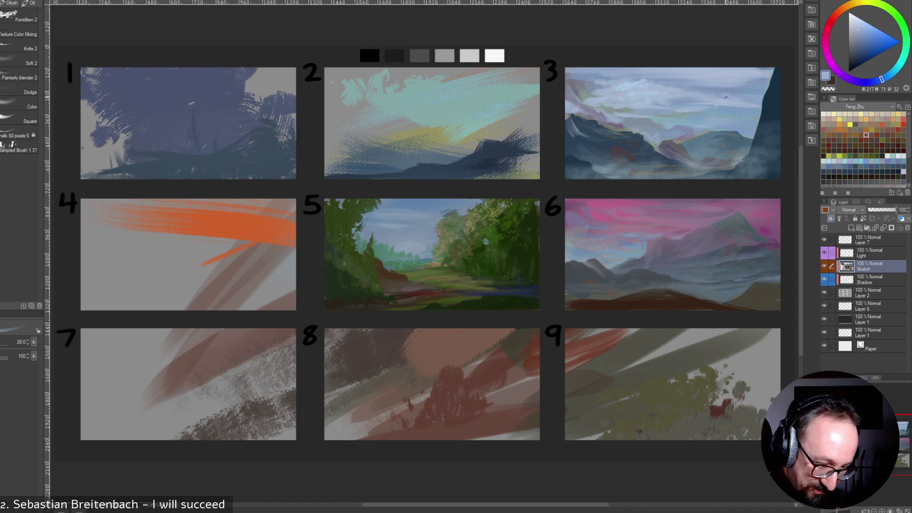
{"action": "left_click", "coordinate": [754, 105], "text": "alt"}
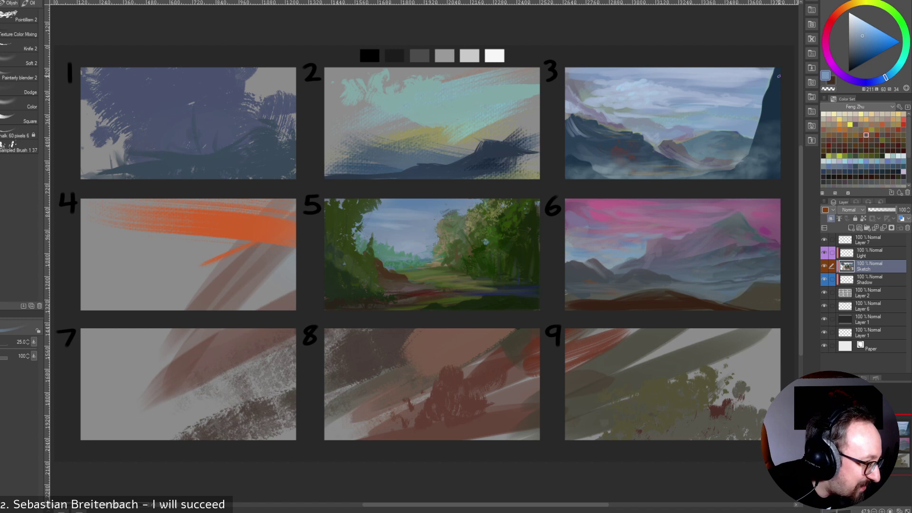
Blend the mist and distant slope beside thumbnail 3's right cliff with sampled grey-blue and dark blue at brush size 35.
{"action": "left_click", "coordinate": [745, 136], "text": "alt"}
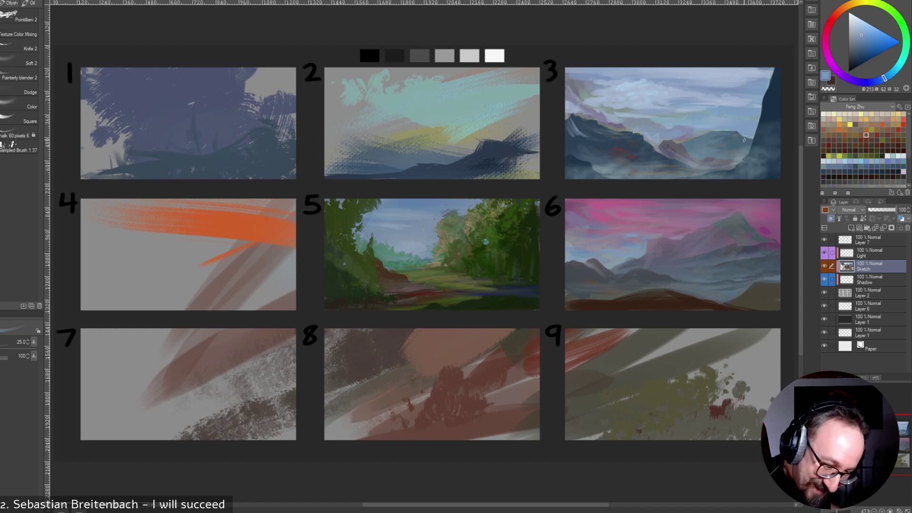
{"action": "left_click", "coordinate": [740, 157], "text": "alt"}
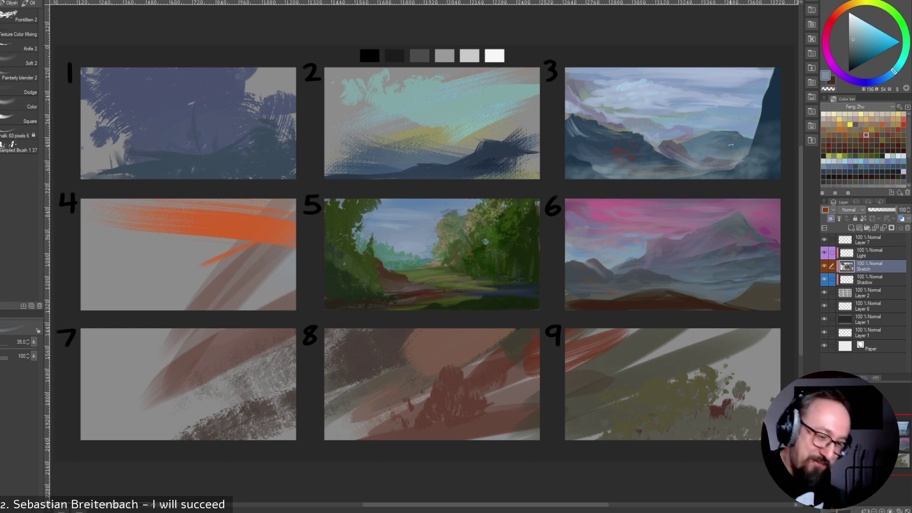
{"action": "left_click", "coordinate": [731, 154], "text": "alt"}
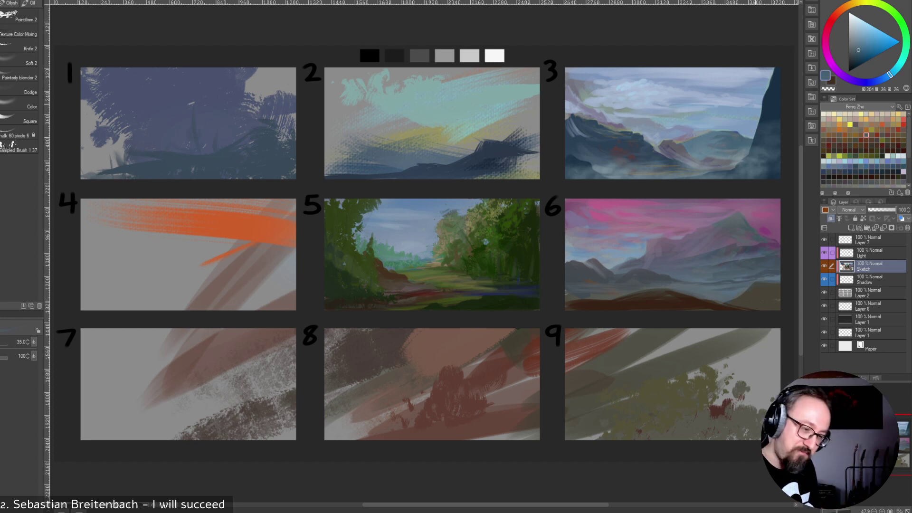
Soften thumbnail 3's central and upper clouds with sampled mid blue and light violet-blue at brush size 35.
{"action": "left_click", "coordinate": [678, 102], "text": "alt"}
{"action": "left_click", "coordinate": [684, 101], "text": "alt"}
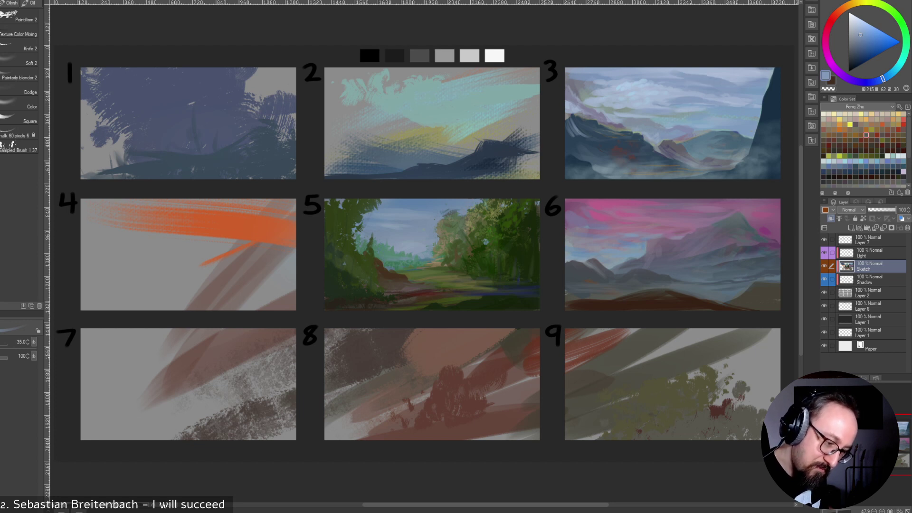
{"action": "left_click", "coordinate": [681, 73], "text": "alt"}
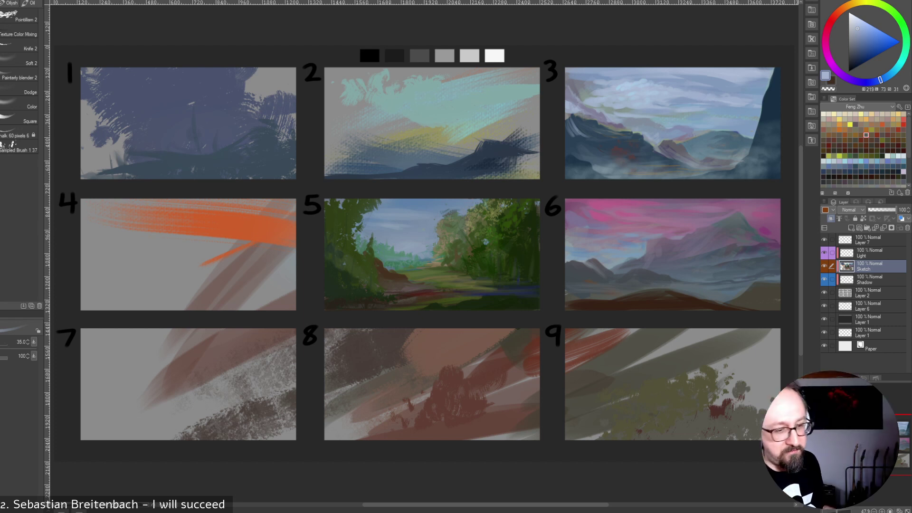
Select an elliptical area around the central clouds in thumbnail 3.
{"action": "key", "text": "m"}
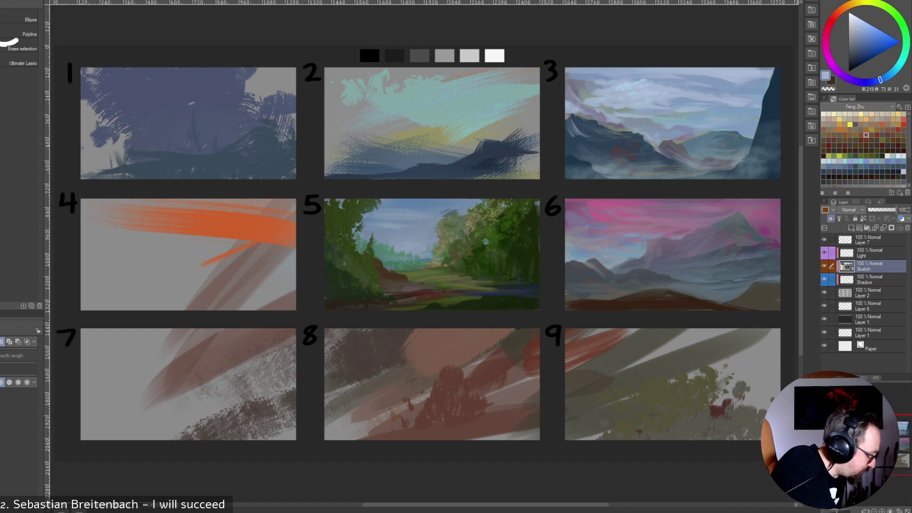
{"action": "key", "text": "ctrl+space"}
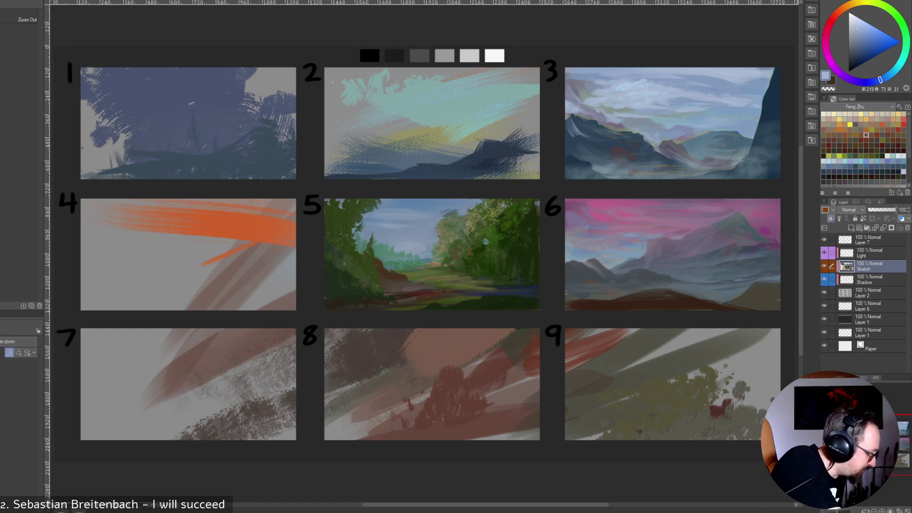
{"action": "key", "text": "m"}
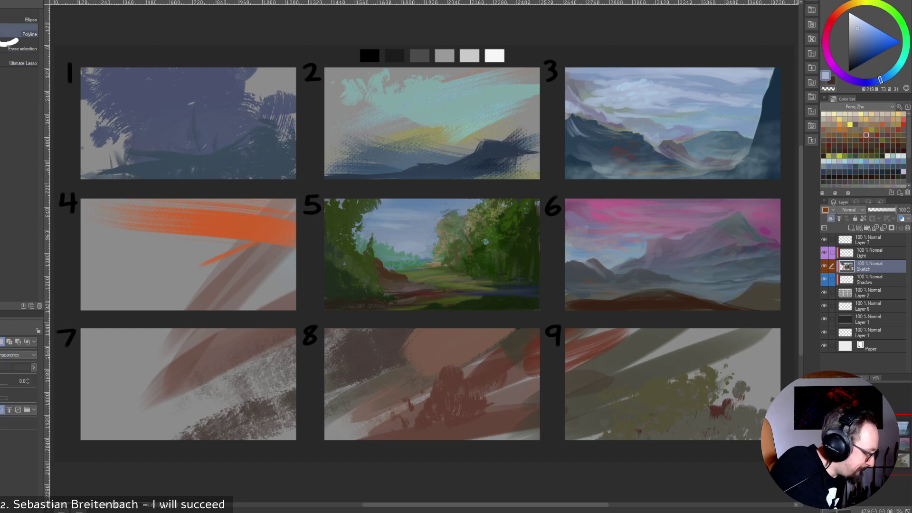
{"action": "left_click", "coordinate": [1, 30]}
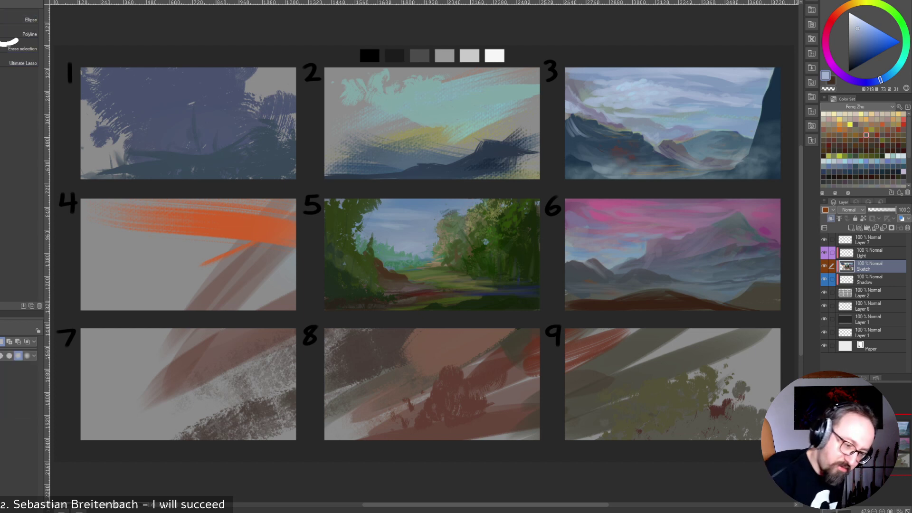
{"action": "mouse_move", "coordinate": [660, 70]}
{"action": "left_mouse_down"}
{"action": "mouse_move", "coordinate": [582, 97]}
{"action": "mouse_move", "coordinate": [627, 120]}
{"action": "mouse_move", "coordinate": [722, 119]}
{"action": "mouse_move", "coordinate": [746, 95]}
{"action": "mouse_move", "coordinate": [663, 70]}
{"action": "left_mouse_up"}
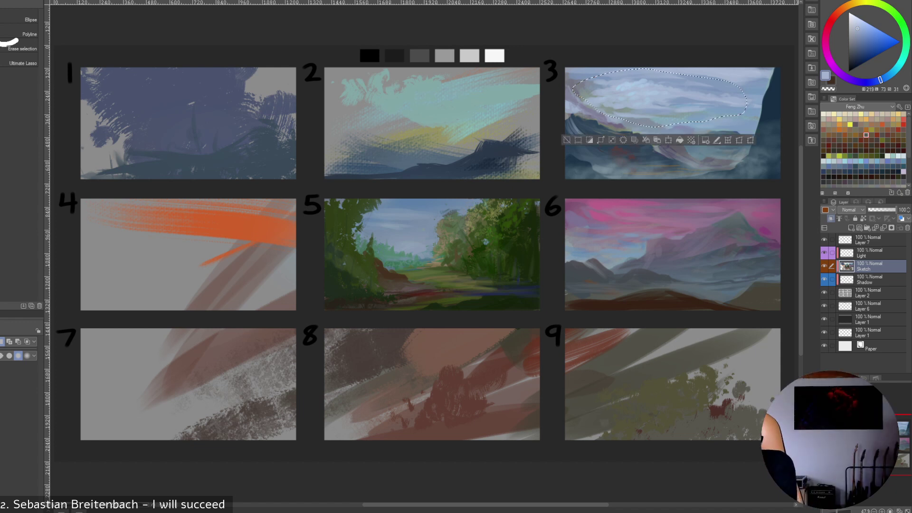
Rotate the selected clouds slightly clockwise, apply the transform, and deselect the area.
{"action": "key", "text": "ctrl+t"}
{"action": "left_click_drag", "start_coordinate": [749, 73], "coordinate": [757, 72]}
{"action": "key", "text": "ctrl+z"}
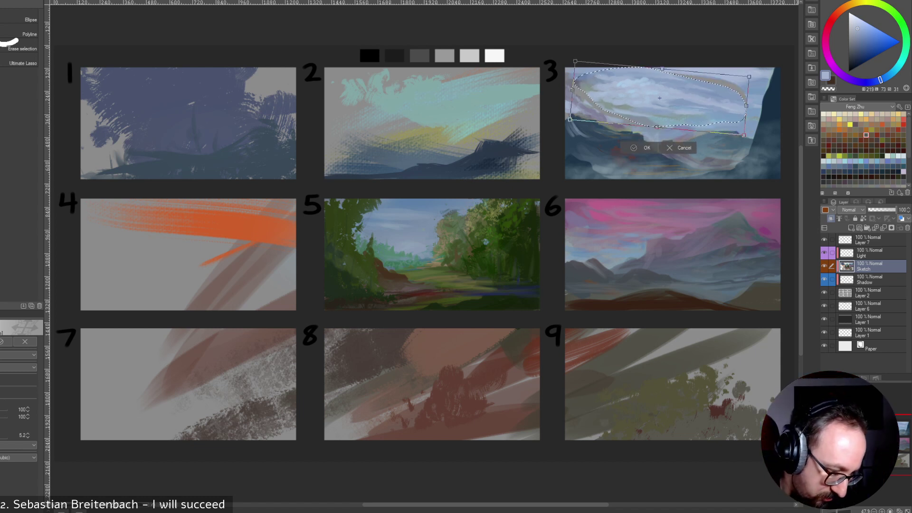
{"action": "key", "text": "Return"}
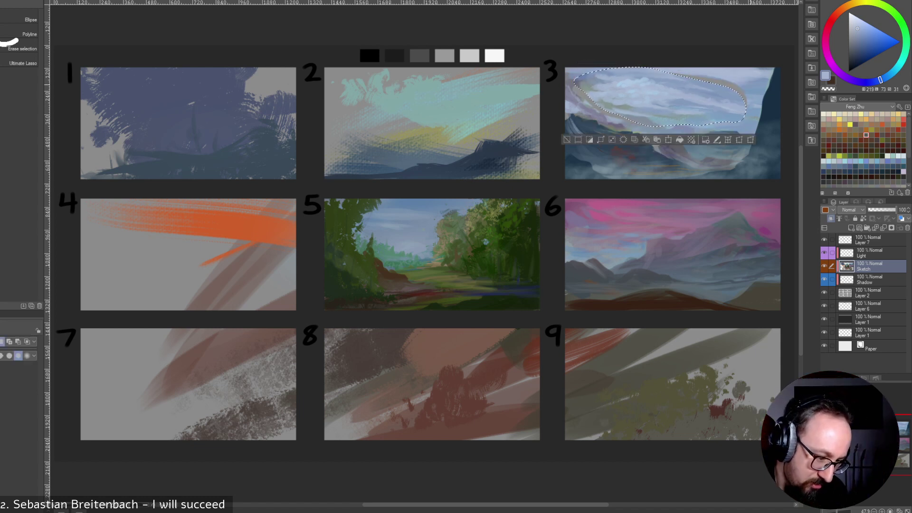
{"action": "key", "text": "ctrl+d"}
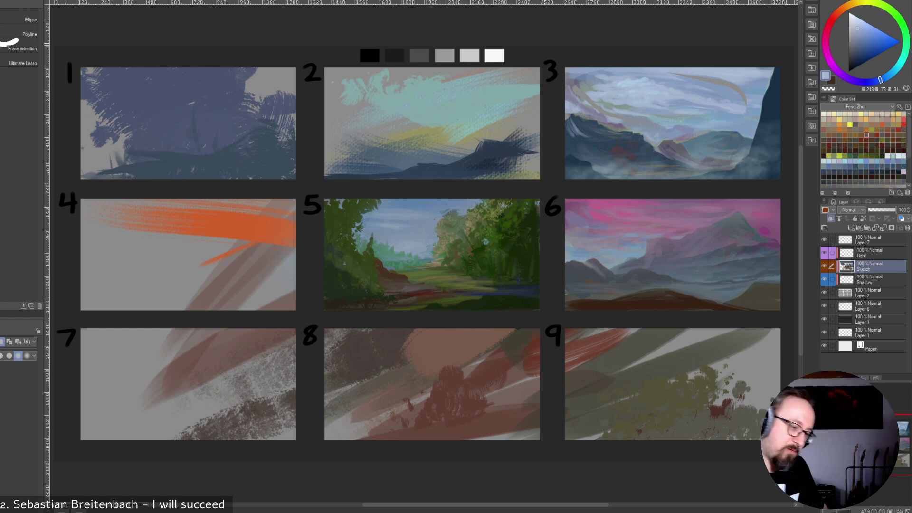
Paint over the exposed edge of the rotated clouds in thumbnail 3's right-hand sky with sampled blues at brush size 40.
{"action": "key", "text": "b"}
{"action": "left_click", "coordinate": [724, 83], "text": "alt"}
{"action": "left_click", "coordinate": [697, 74], "text": "alt"}
{"action": "left_click", "coordinate": [712, 87], "text": "alt"}
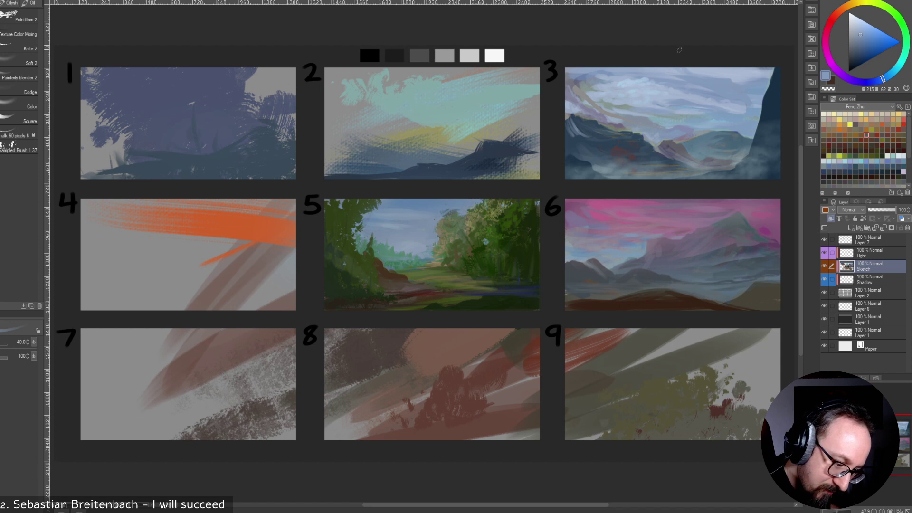
{"action": "left_click", "coordinate": [751, 102], "text": "alt"}
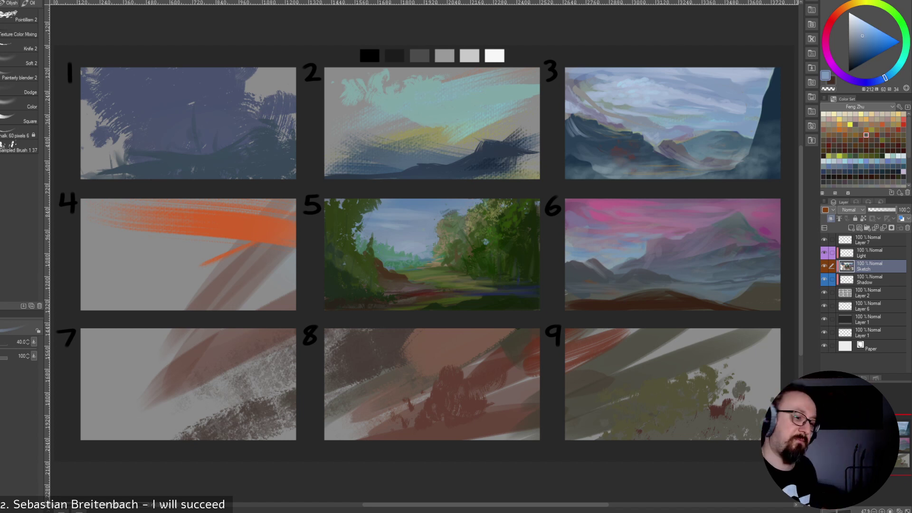
{"action": "left_click", "coordinate": [736, 92], "text": "alt"}
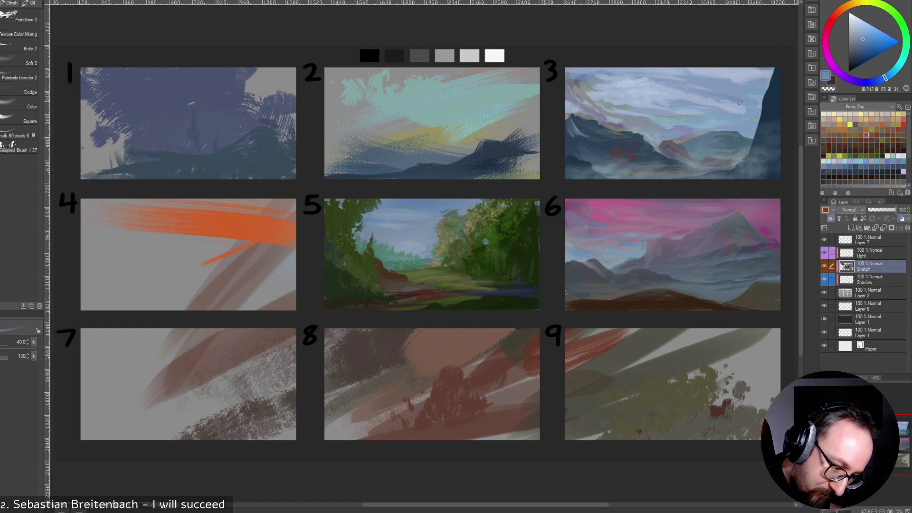
{"action": "left_click_drag", "start_coordinate": [700, 109], "coordinate": [736, 124]}
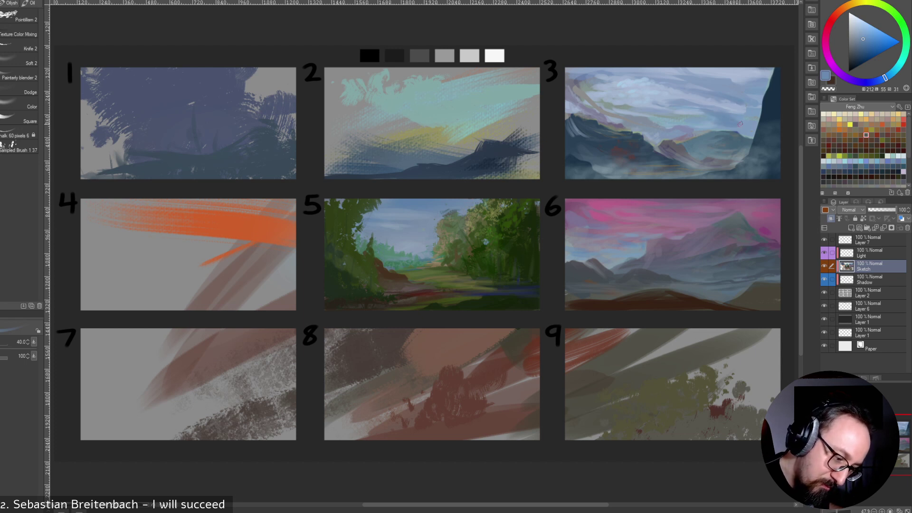
Blend the lower sky above thumbnail 3's distant ridges with sampled light blues, using brush sizes 20 and 35.
{"action": "left_click", "coordinate": [661, 122], "text": "alt"}
{"action": "left_click_drag", "start_coordinate": [661, 121], "coordinate": [683, 122]}
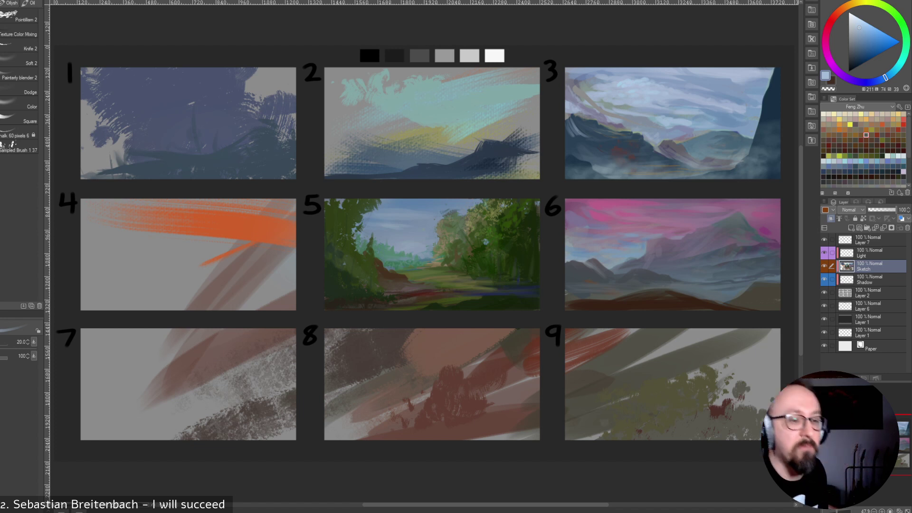
{"action": "mouse_move", "coordinate": [657, 125]}
{"action": "left_mouse_down"}
{"action": "mouse_move", "coordinate": [691, 121]}
{"action": "mouse_move", "coordinate": [682, 121]}
{"action": "left_mouse_up"}
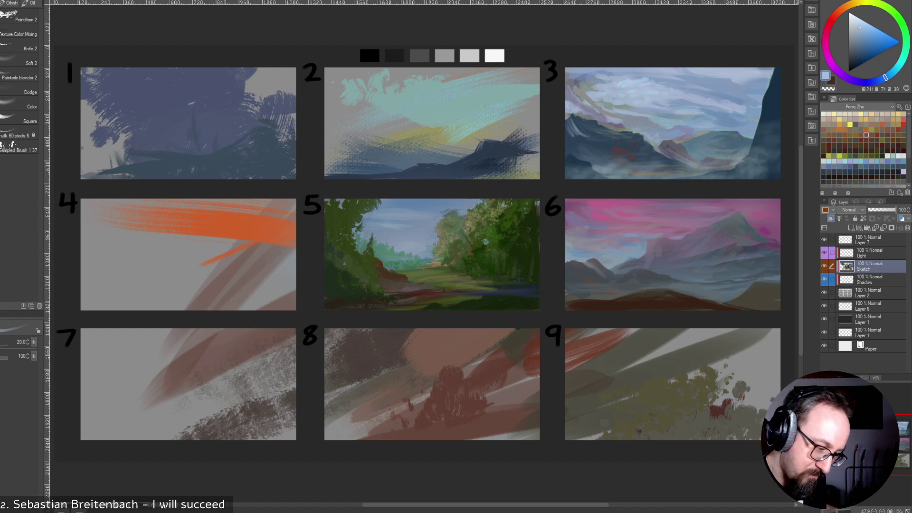
{"action": "left_click", "coordinate": [664, 111], "text": "alt"}
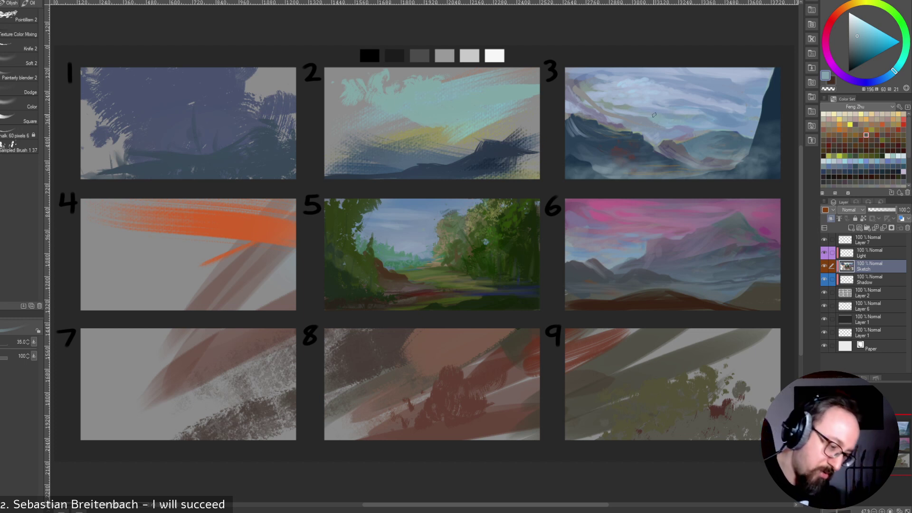
{"action": "left_click", "coordinate": [680, 115], "text": "alt"}
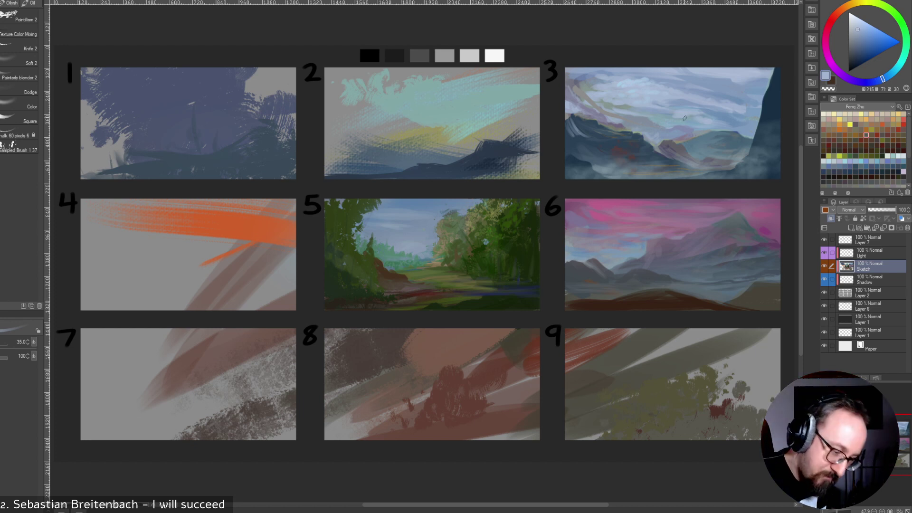
Refine thumbnail 3's upper and central clouds with sampled light and mid blues, reducing the brush size to 30.
{"action": "left_click", "coordinate": [737, 91], "text": "alt"}
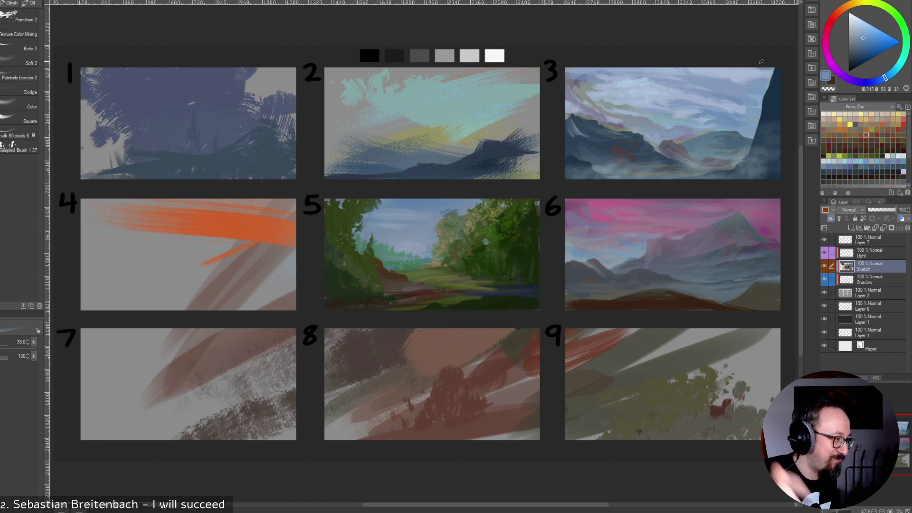
{"action": "left_click", "coordinate": [669, 97], "text": "alt"}
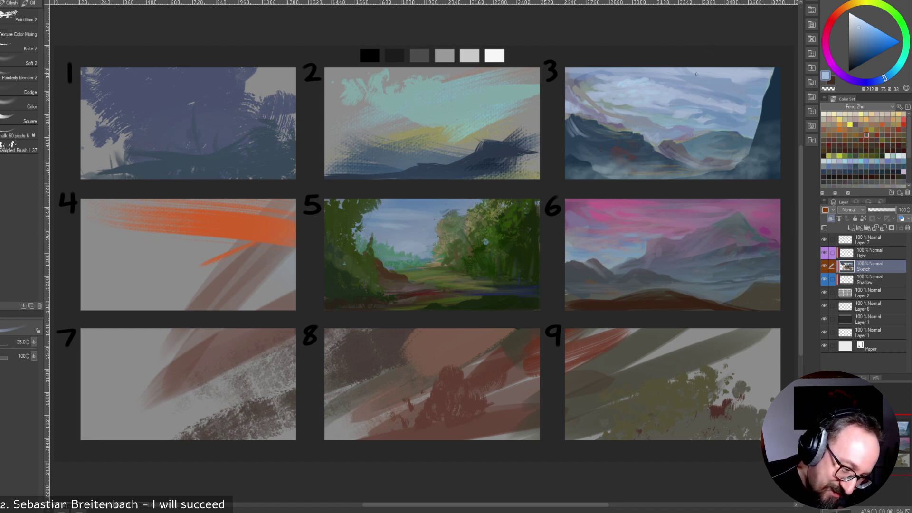
{"action": "left_click", "coordinate": [658, 88], "text": "alt"}
{"action": "left_click", "coordinate": [670, 84], "text": "alt"}
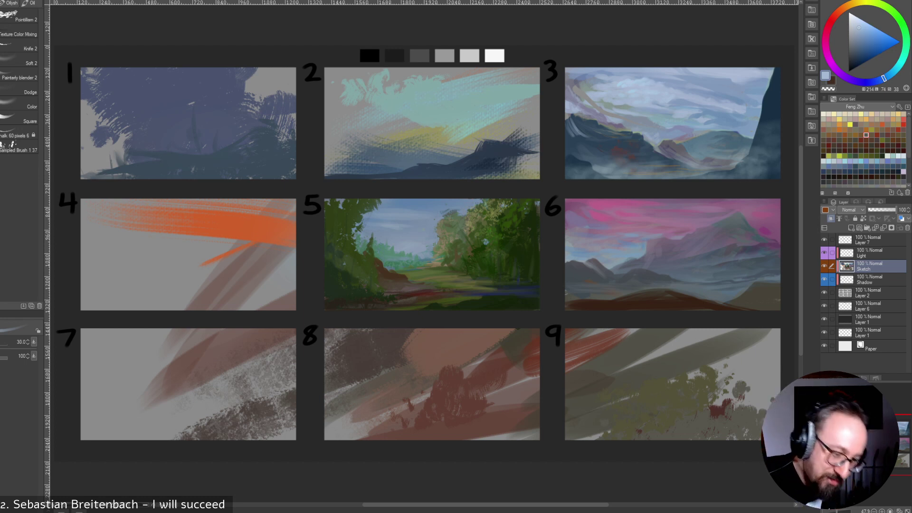
{"action": "left_click", "coordinate": [620, 83], "text": "alt"}
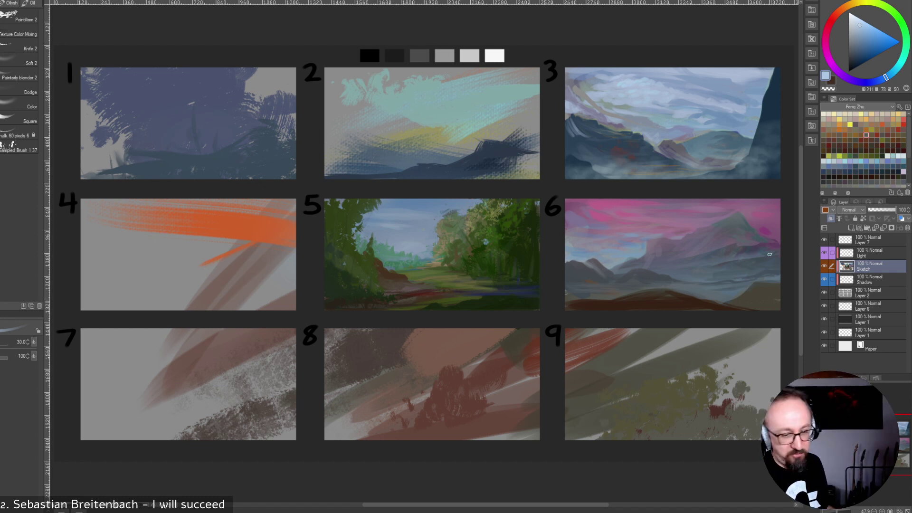
Block in thumbnail 2's right hill and lower-left foreground with sampled dark blue, using brush sizes 60 and 80.
{"action": "left_click", "coordinate": [495, 148], "text": "alt"}
{"action": "key", "text": "]"}
{"action": "key", "text": "]"}
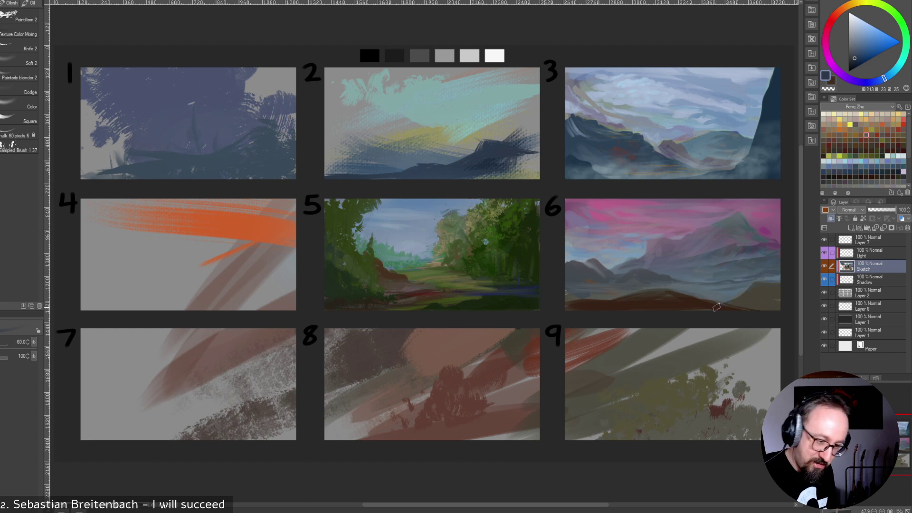
{"action": "mouse_move", "coordinate": [507, 161]}
{"action": "left_mouse_down"}
{"action": "mouse_move", "coordinate": [489, 175]}
{"action": "mouse_move", "coordinate": [535, 135]}
{"action": "mouse_move", "coordinate": [526, 179]}
{"action": "left_mouse_up"}
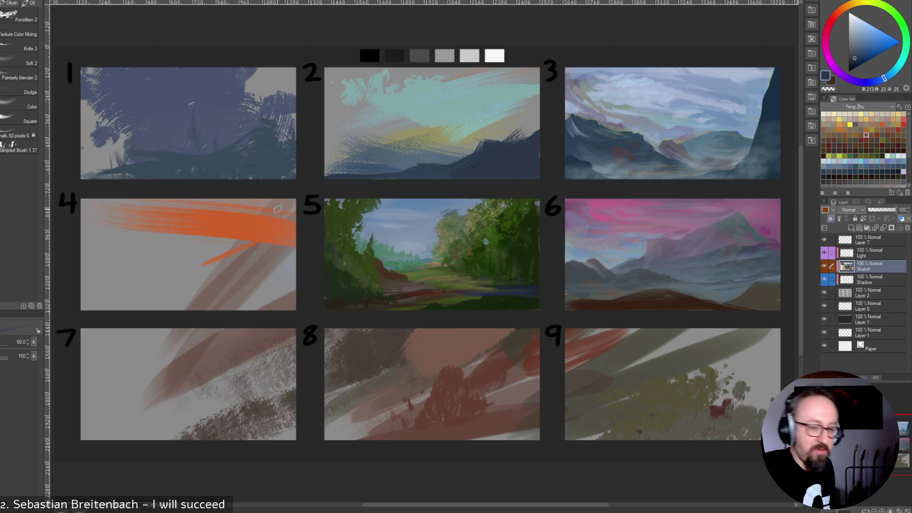
{"action": "key", "text": "bracketright"}
{"action": "left_click_drag", "start_coordinate": [321, 157], "coordinate": [372, 168]}
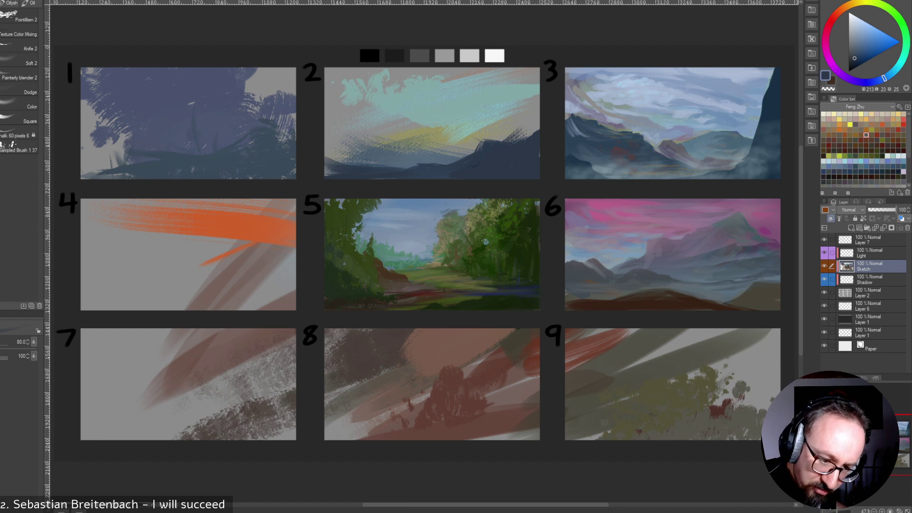
Choose a dark green and paint it over thumbnail 2's right hill and foreground at brush size 80.
{"action": "left_click", "coordinate": [906, 34]}
{"action": "left_click", "coordinate": [861, 57]}
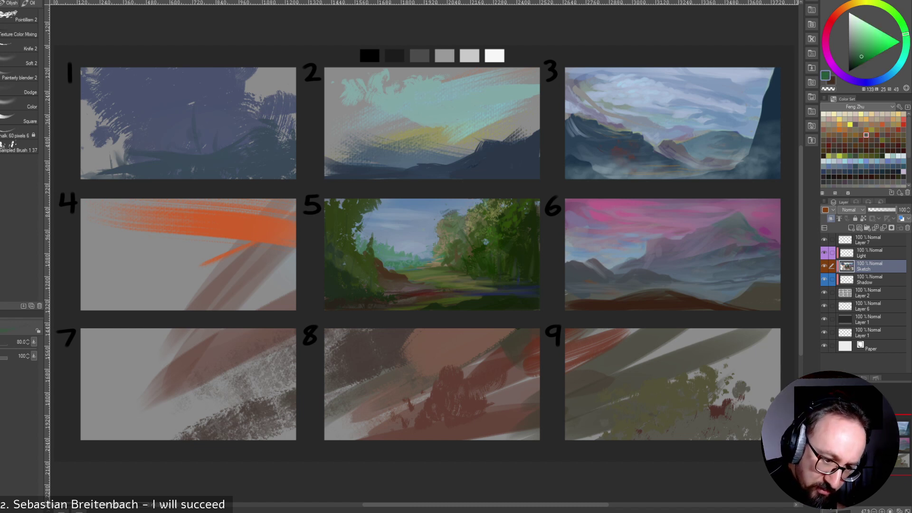
{"action": "mouse_move", "coordinate": [490, 161]}
{"action": "left_mouse_down"}
{"action": "mouse_move", "coordinate": [421, 179]}
{"action": "mouse_move", "coordinate": [475, 166]}
{"action": "mouse_move", "coordinate": [430, 172]}
{"action": "mouse_move", "coordinate": [457, 165]}
{"action": "mouse_move", "coordinate": [450, 177]}
{"action": "mouse_move", "coordinate": [521, 172]}
{"action": "mouse_move", "coordinate": [470, 173]}
{"action": "mouse_move", "coordinate": [500, 140]}
{"action": "mouse_move", "coordinate": [491, 142]}
{"action": "mouse_move", "coordinate": [531, 145]}
{"action": "mouse_move", "coordinate": [524, 156]}
{"action": "mouse_move", "coordinate": [533, 152]}
{"action": "mouse_move", "coordinate": [535, 176]}
{"action": "left_mouse_up"}
{"action": "left_click", "coordinate": [506, 170], "text": "alt"}
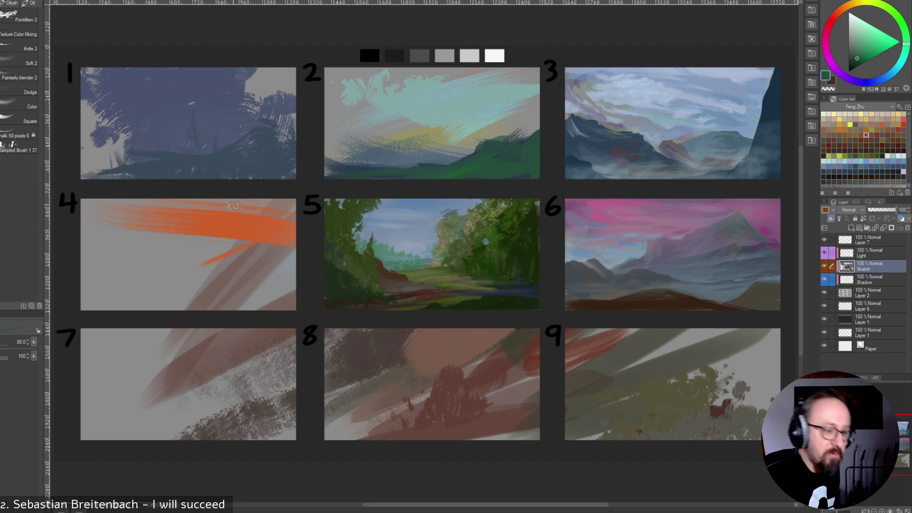
Sample the orange from thumbnail 4 and paint warm cloud strokes across the centre and right of thumbnail 2's sky.
{"action": "left_click", "coordinate": [437, 131], "text": "alt"}
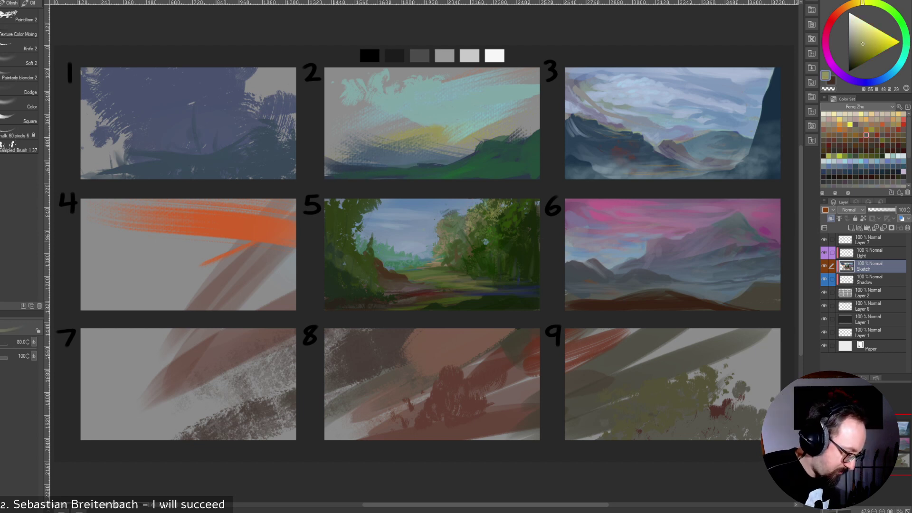
{"action": "left_click", "coordinate": [277, 232], "text": "alt"}
{"action": "mouse_move", "coordinate": [429, 127]}
{"action": "left_mouse_down"}
{"action": "mouse_move", "coordinate": [391, 110]}
{"action": "mouse_move", "coordinate": [434, 119]}
{"action": "mouse_move", "coordinate": [443, 107]}
{"action": "mouse_move", "coordinate": [421, 121]}
{"action": "mouse_move", "coordinate": [518, 74]}
{"action": "mouse_move", "coordinate": [485, 118]}
{"action": "mouse_move", "coordinate": [454, 133]}
{"action": "mouse_move", "coordinate": [473, 137]}
{"action": "mouse_move", "coordinate": [501, 79]}
{"action": "mouse_move", "coordinate": [601, 107]}
{"action": "mouse_move", "coordinate": [443, 97]}
{"action": "mouse_move", "coordinate": [441, 89]}
{"action": "mouse_move", "coordinate": [504, 88]}
{"action": "mouse_move", "coordinate": [524, 71]}
{"action": "mouse_move", "coordinate": [535, 85]}
{"action": "mouse_move", "coordinate": [494, 114]}
{"action": "mouse_move", "coordinate": [509, 47]}
{"action": "mouse_move", "coordinate": [507, 95]}
{"action": "mouse_move", "coordinate": [534, 92]}
{"action": "mouse_move", "coordinate": [530, 105]}
{"action": "mouse_move", "coordinate": [557, 99]}
{"action": "left_mouse_up"}
{"action": "key", "text": "bracketleft"}
{"action": "left_click", "coordinate": [458, 124], "text": "alt"}
Build up the crest of thumbnail 2's right hill with dark green sampled from the slope.
{"action": "key", "text": "bracketright"}
{"action": "key", "text": "bracketright"}
{"action": "left_click", "coordinate": [512, 141], "text": "alt"}
{"action": "left_click_drag", "start_coordinate": [510, 134], "coordinate": [530, 138]}
Refine the ridge edge of thumbnail 2's right hill with sampled dark teal and muted sky tones at brush size 50.
{"action": "key", "text": "bracketleft"}
{"action": "key", "text": "bracketleft"}
{"action": "key", "text": "bracketleft"}
{"action": "key", "text": "bracketleft"}
{"action": "key", "text": "bracketleft"}
{"action": "key", "text": "bracketleft"}
{"action": "key", "text": "bracketleft"}
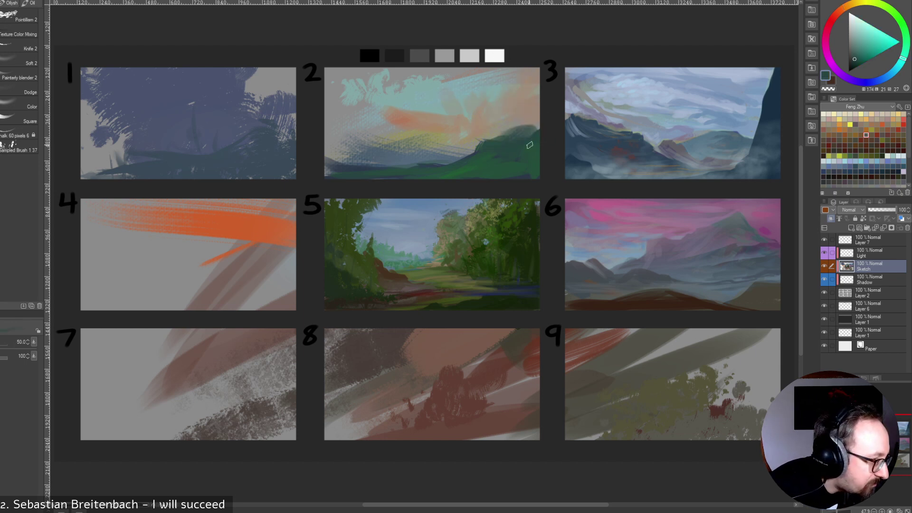
{"action": "left_click", "coordinate": [539, 125], "text": "alt"}
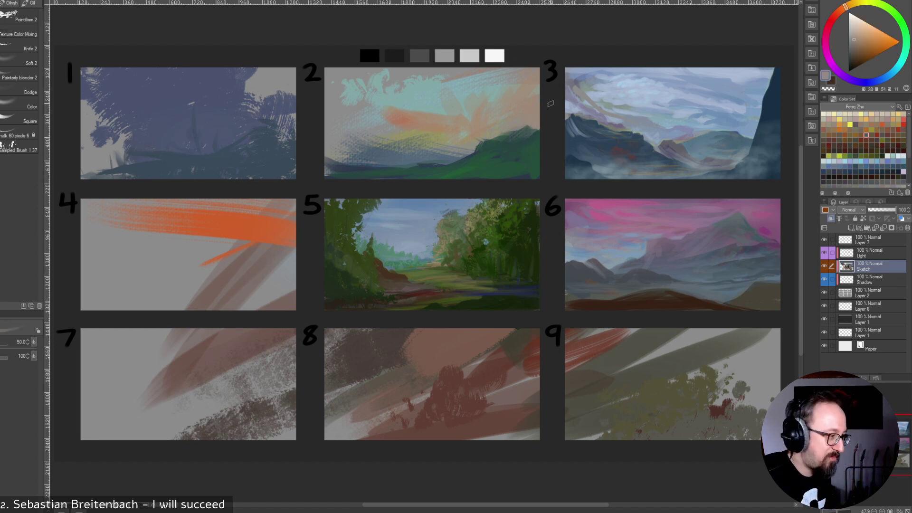
{"action": "left_click", "coordinate": [534, 138], "text": "alt"}
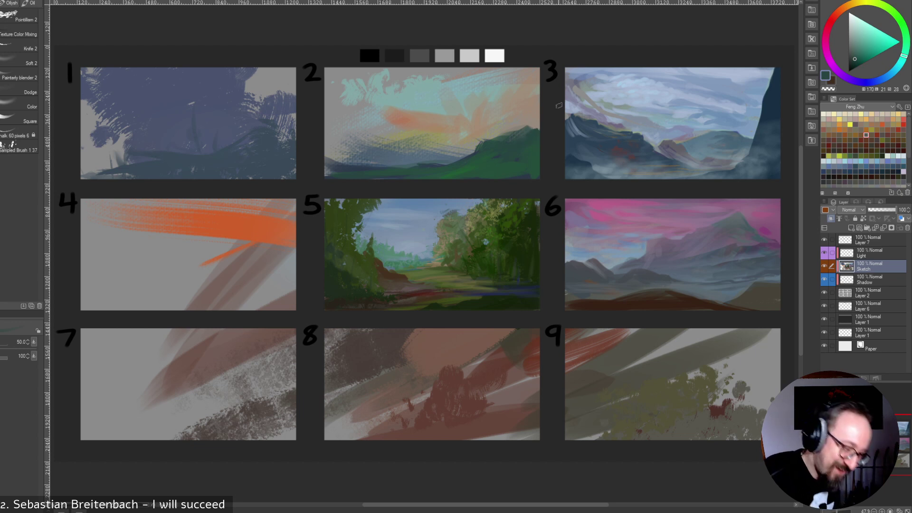
{"action": "left_click", "coordinate": [526, 135], "text": "alt"}
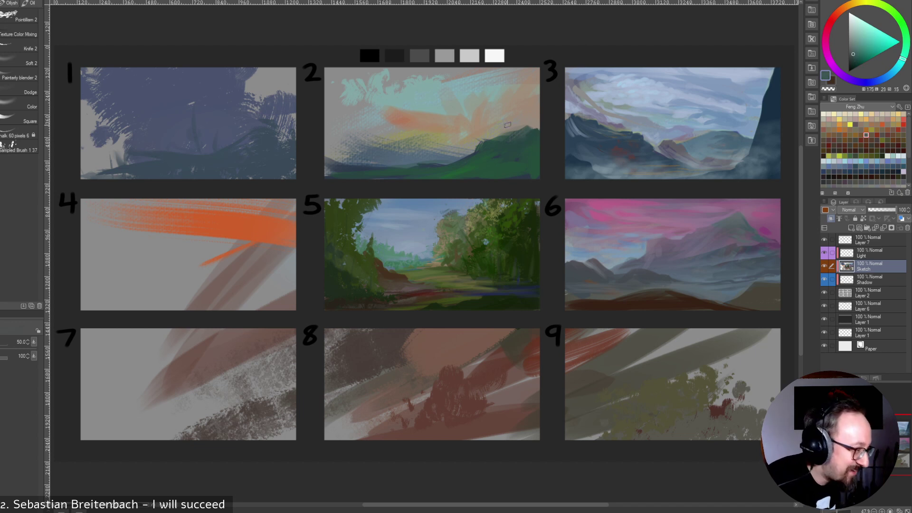
{"action": "left_click", "coordinate": [528, 125], "text": "alt"}
Blend the sky above thumbnail 2's central horizon with sampled muted yellow and orange tones, reducing the brush size to 60.
{"action": "key", "text": "bracketleft"}
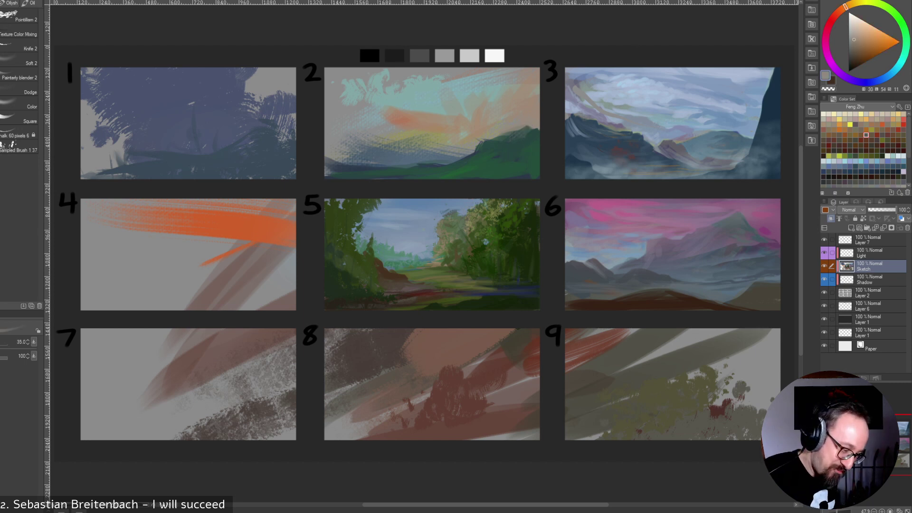
{"action": "left_click", "coordinate": [456, 143], "text": "alt"}
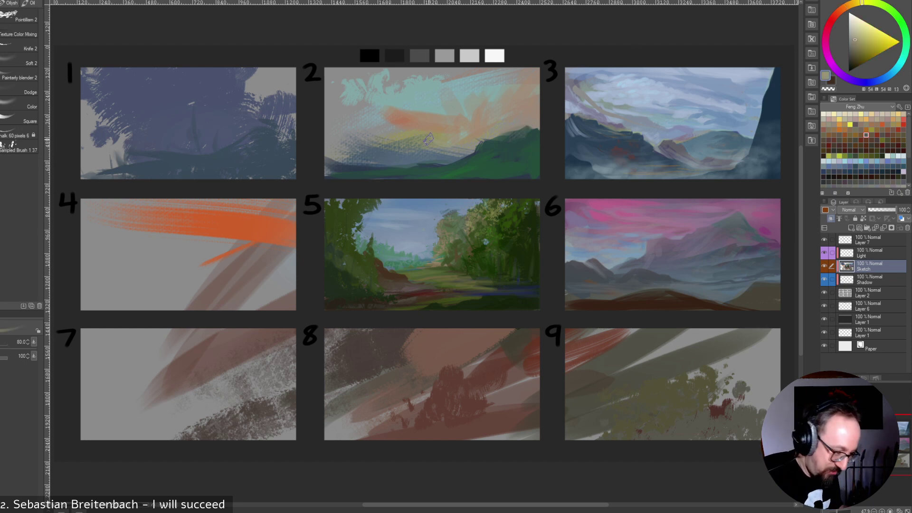
{"action": "key", "text": "bracketleft"}
{"action": "left_click", "coordinate": [443, 125], "text": "alt"}
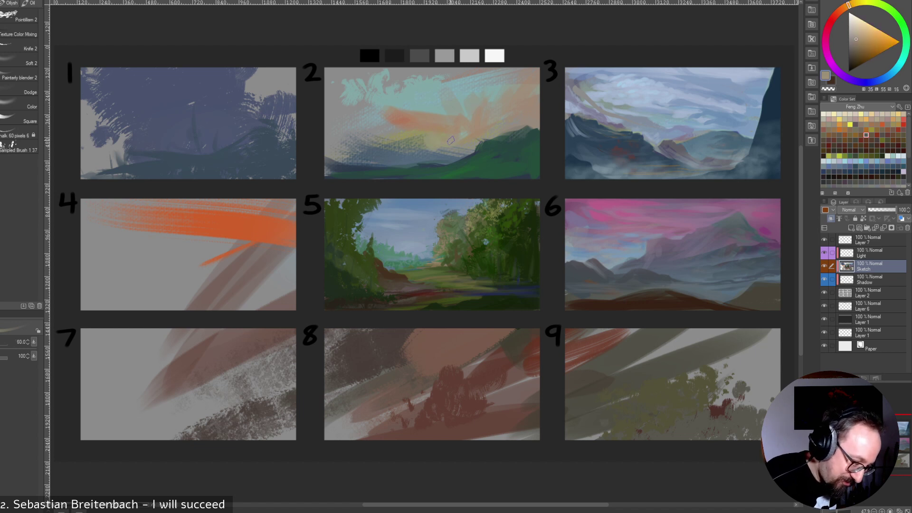
{"action": "left_click", "coordinate": [431, 126], "text": "alt"}
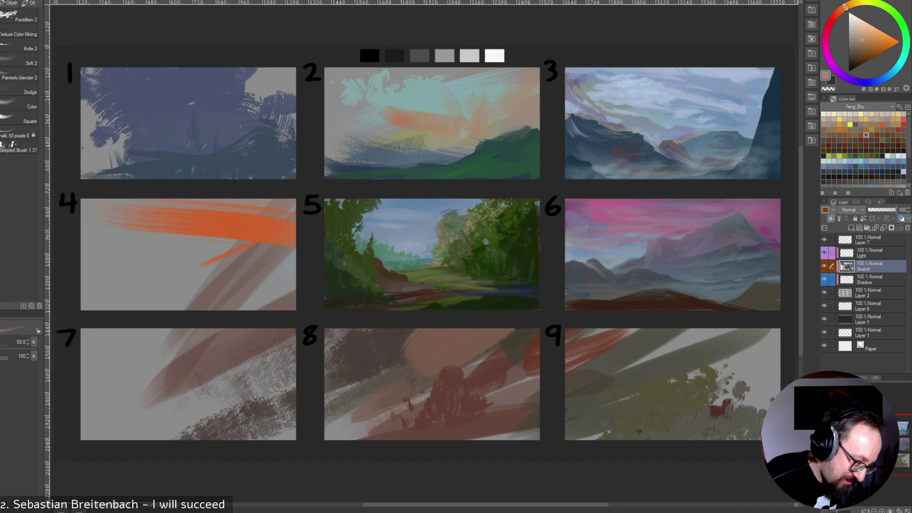
Extend thumbnail 2's orange cloud band into the left-hand sky with sampled orange at brush size 90.
{"action": "left_click", "coordinate": [401, 126], "text": "alt"}
{"action": "key", "text": "bracketright"}
{"action": "key", "text": "bracketright"}
{"action": "key", "text": "bracketright"}
{"action": "left_click_drag", "start_coordinate": [351, 128], "coordinate": [412, 116]}
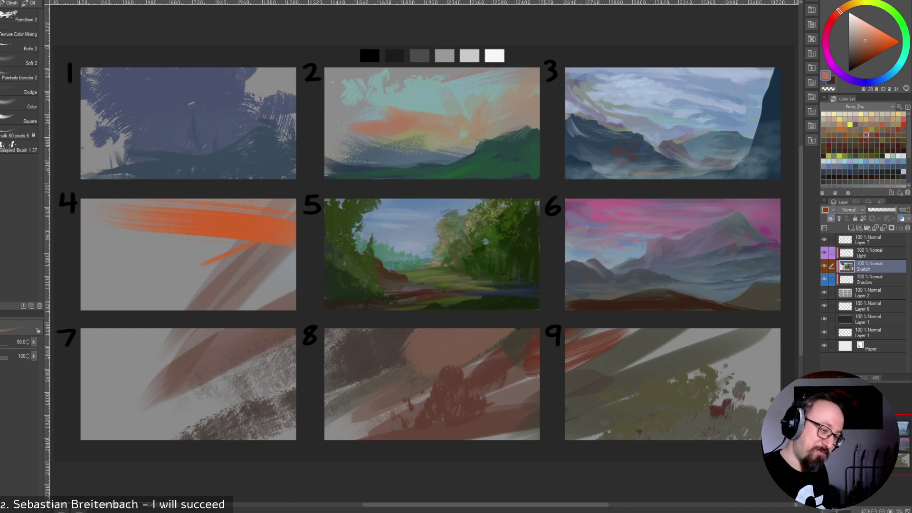
Blend the sky around thumbnail 2's orange cloud with sampled turquoise and muted orange, and sample blue from the distant hills.
{"action": "left_click", "coordinate": [396, 106], "text": "alt"}
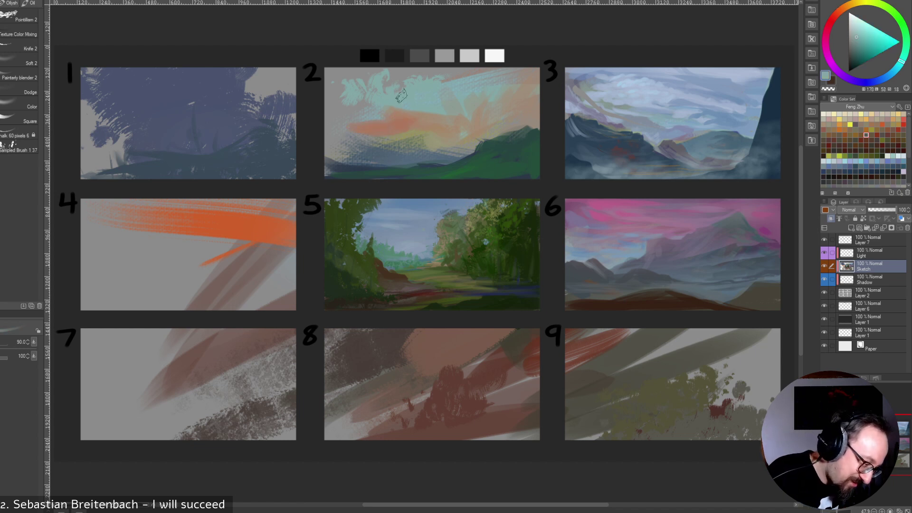
{"action": "left_click", "coordinate": [407, 109], "text": "alt"}
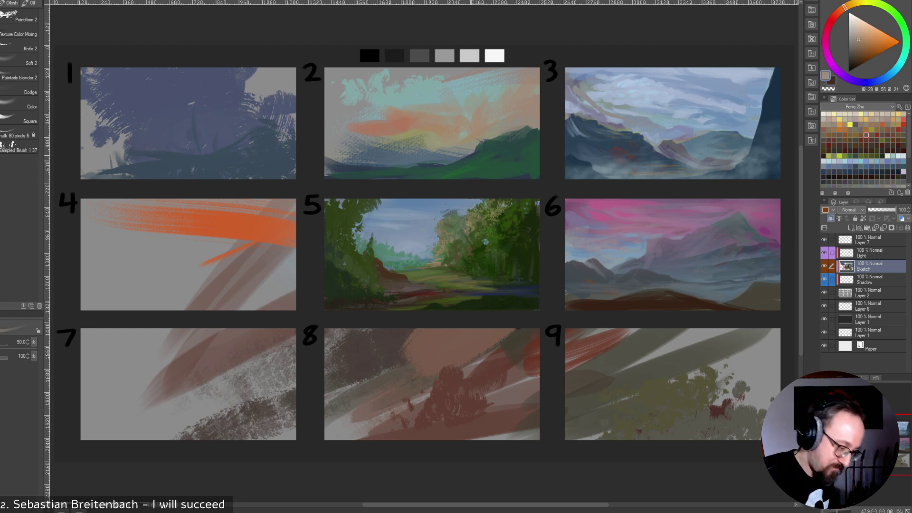
{"action": "left_click", "coordinate": [423, 152], "text": "alt"}
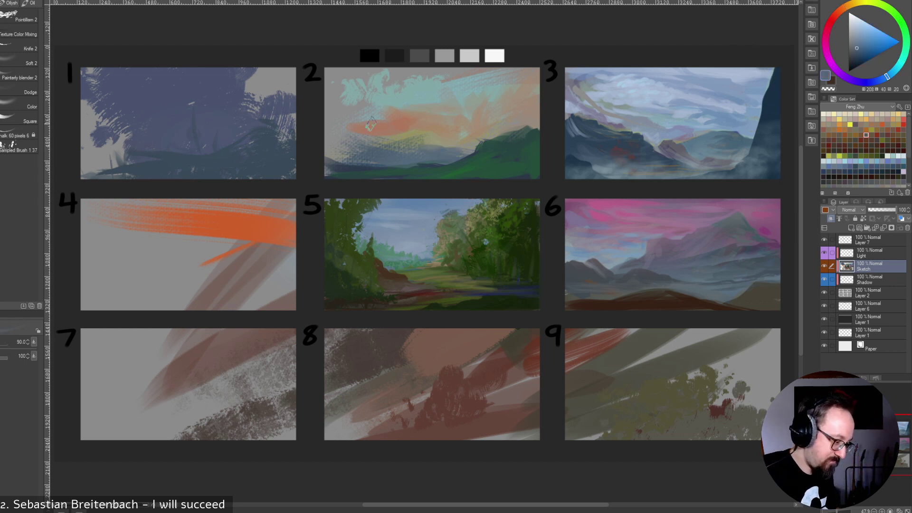
{"action": "mouse_move", "coordinate": [322, 103]}
{"action": "left_mouse_down"}
{"action": "mouse_move", "coordinate": [406, 121]}
{"action": "mouse_move", "coordinate": [444, 154]}
{"action": "left_mouse_up"}
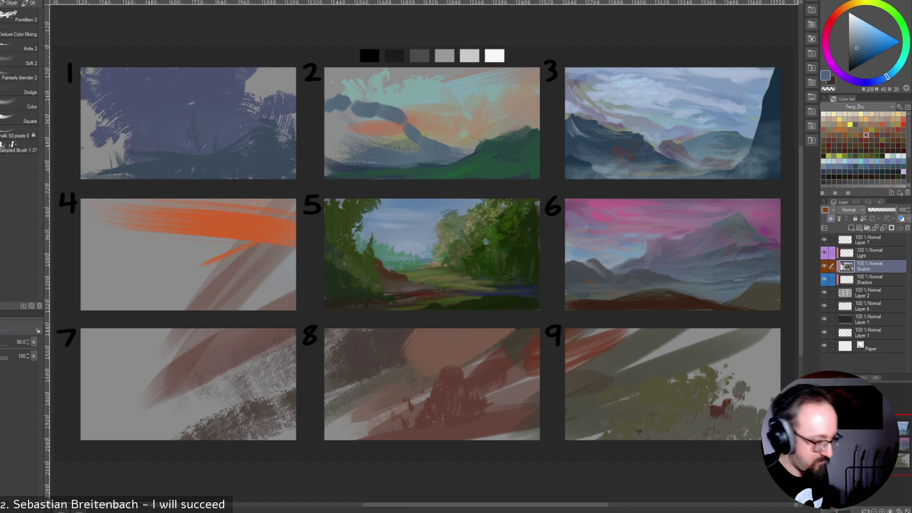
{"action": "key", "text": "ctrl+z"}
{"action": "key", "text": "ctrl+z"}
{"action": "key", "text": "ctrl+z"}
Fill thumbnail 2's left horizon with blue distant hills and sampled muted yellow and orange sky tones, reducing the brush size to 50.
{"action": "left_click_drag", "start_coordinate": [327, 147], "coordinate": [412, 141]}
{"action": "left_click", "coordinate": [354, 137], "text": "alt"}
{"action": "mouse_move", "coordinate": [354, 145]}
{"action": "left_mouse_down"}
{"action": "mouse_move", "coordinate": [426, 146]}
{"action": "mouse_move", "coordinate": [417, 147]}
{"action": "left_mouse_up"}
{"action": "key", "text": "bracketleft"}
{"action": "key", "text": "bracketleft"}
{"action": "key", "text": "bracketleft"}
{"action": "key", "text": "bracketleft"}
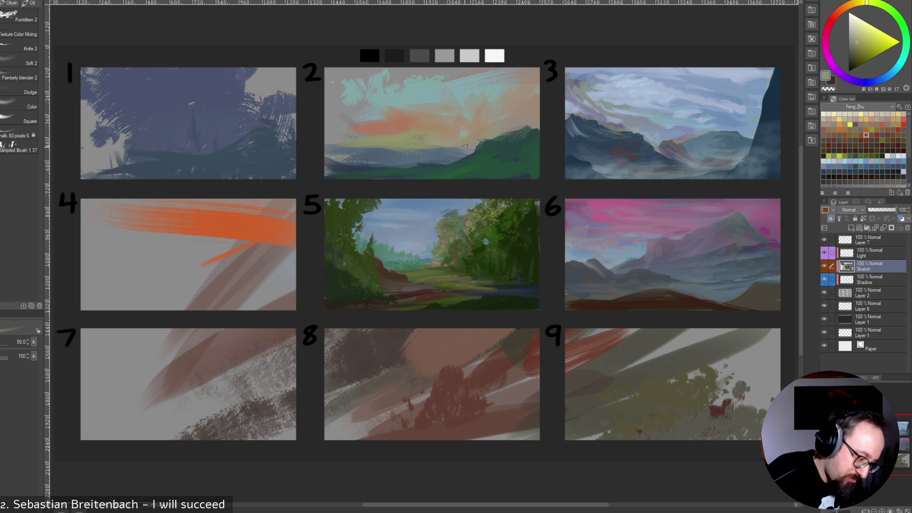
{"action": "left_click", "coordinate": [455, 138], "text": "alt"}
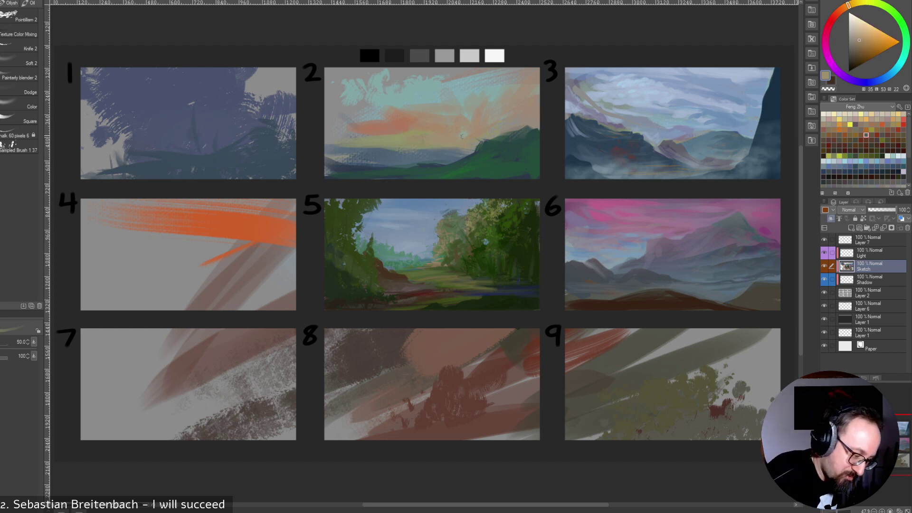
Paint blue water across thumbnail 2's lower foreground with blue sampled from the distant hills.
{"action": "left_click", "coordinate": [422, 157], "text": "alt"}
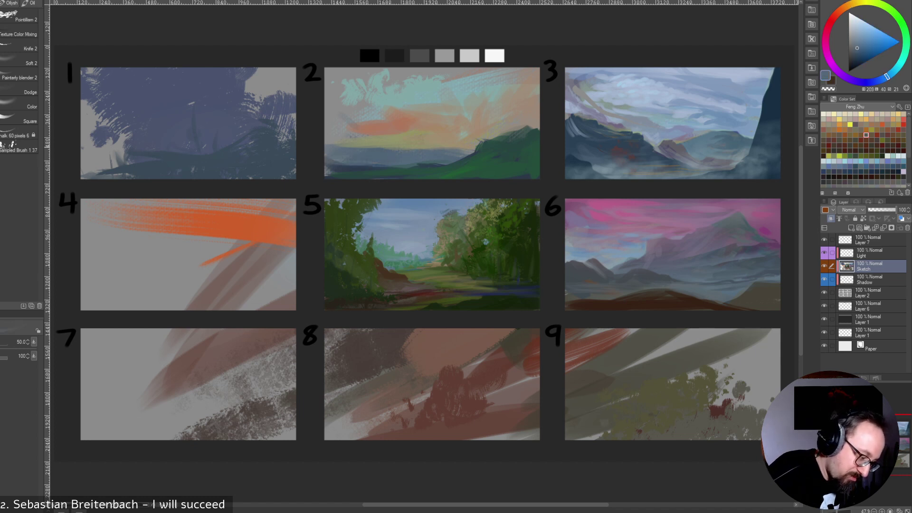
{"action": "left_click_drag", "start_coordinate": [372, 167], "coordinate": [331, 172]}
{"action": "left_click_drag", "start_coordinate": [321, 174], "coordinate": [412, 178]}
{"action": "left_click_drag", "start_coordinate": [344, 176], "coordinate": [486, 180]}
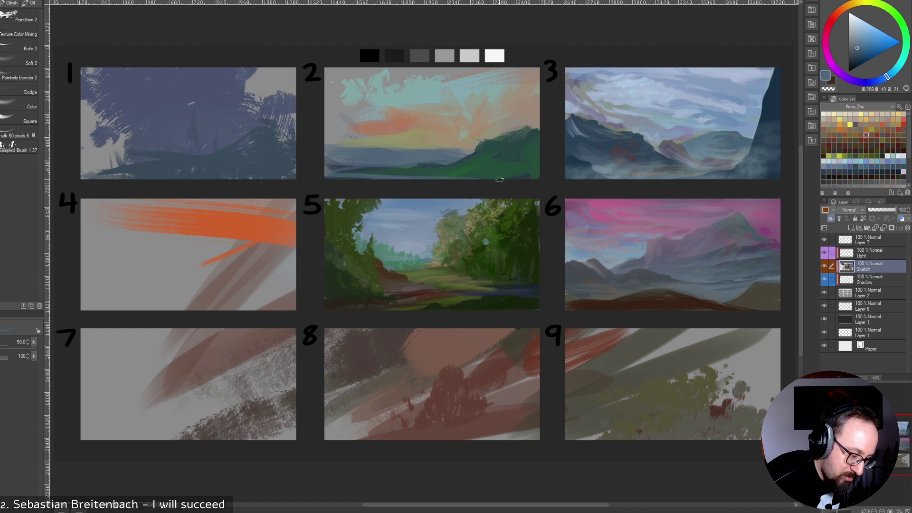
{"action": "mouse_move", "coordinate": [349, 169]}
{"action": "left_mouse_down"}
{"action": "mouse_move", "coordinate": [407, 165]}
{"action": "mouse_move", "coordinate": [380, 178]}
{"action": "mouse_move", "coordinate": [324, 182]}
{"action": "left_mouse_up"}
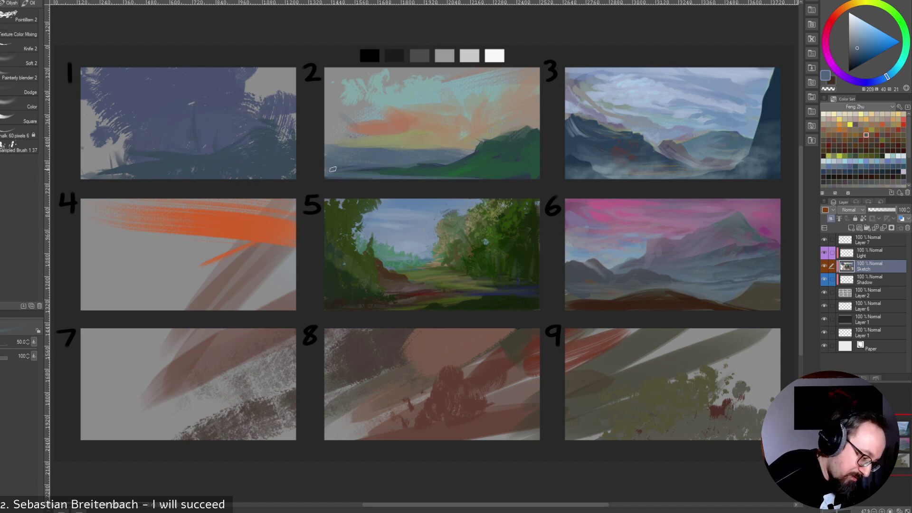
{"action": "mouse_move", "coordinate": [355, 164]}
{"action": "left_mouse_down"}
{"action": "mouse_move", "coordinate": [336, 169]}
{"action": "mouse_move", "coordinate": [507, 178]}
{"action": "left_mouse_up"}
Touch up the shoreline at the base of thumbnail 2's hill with sampled green.
{"action": "left_click", "coordinate": [505, 168], "text": "alt"}
{"action": "left_click_drag", "start_coordinate": [450, 178], "coordinate": [512, 177]}
{"action": "left_click", "coordinate": [431, 165], "text": "alt"}
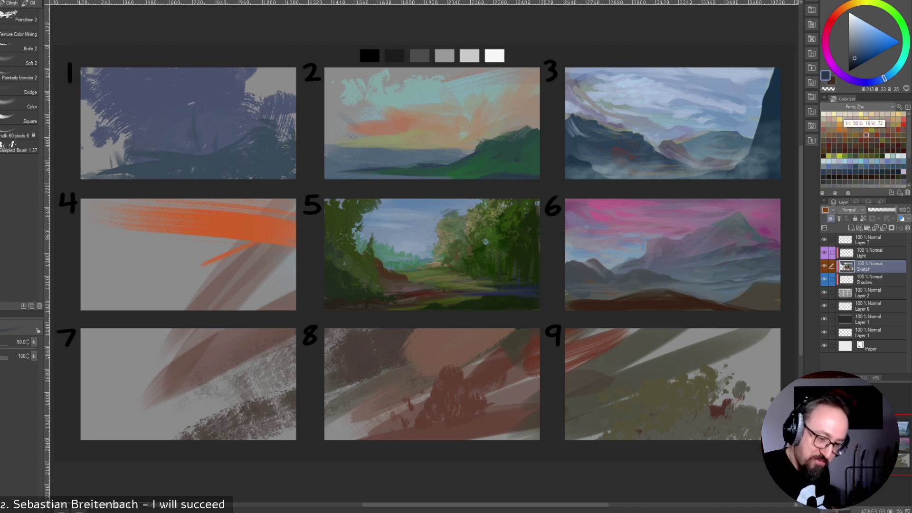
Brighten thumbnail 2's low spit of land and hill base with yellow-green from the color set, ending at brush size 70.
{"action": "left_click", "coordinate": [845, 155]}
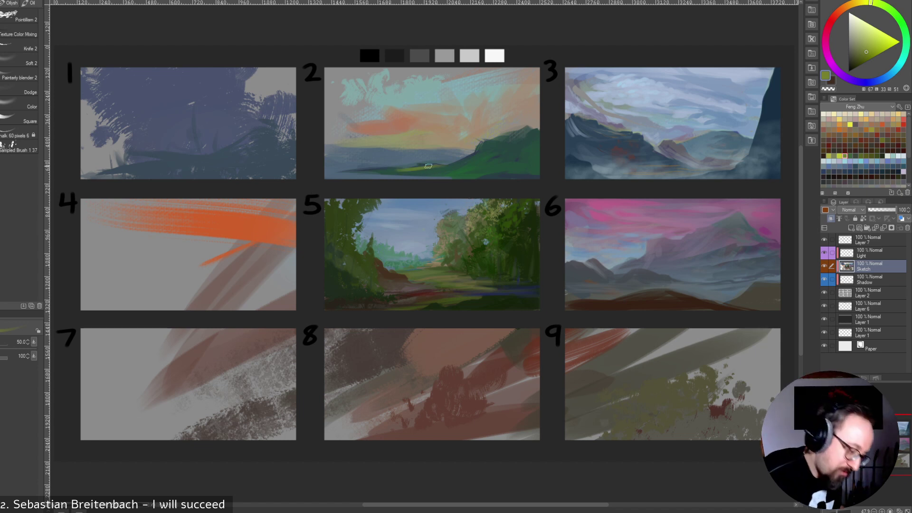
{"action": "key", "text": "bracketleft"}
{"action": "key", "text": "bracketright"}
{"action": "key", "text": "bracketright"}
{"action": "key", "text": "bracketright"}
{"action": "mouse_move", "coordinate": [482, 165]}
{"action": "left_mouse_down"}
{"action": "mouse_move", "coordinate": [442, 169]}
{"action": "mouse_move", "coordinate": [486, 165]}
{"action": "left_mouse_up"}
{"action": "key", "text": "bracketright"}
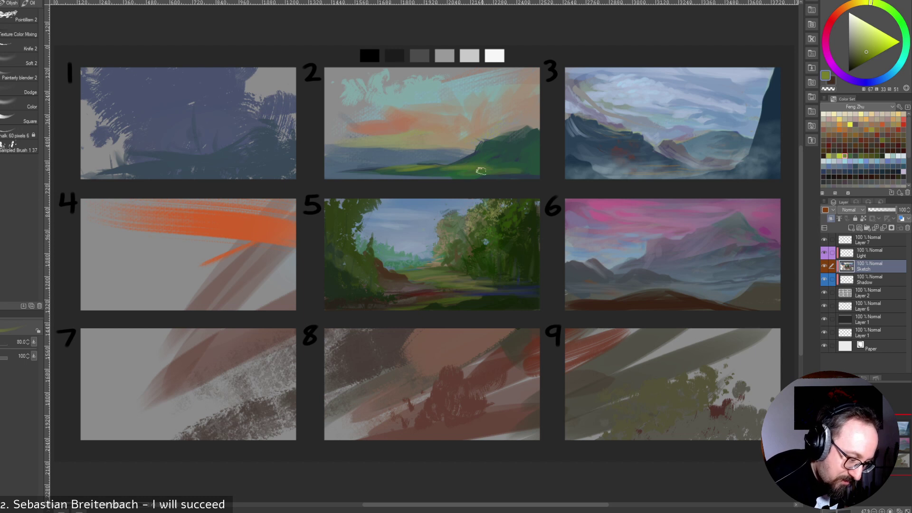
{"action": "key", "text": "bracketleft"}
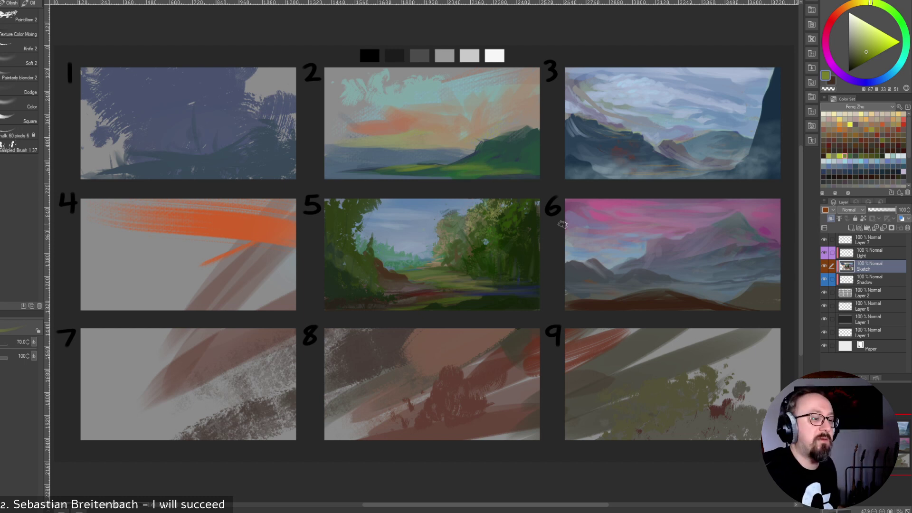
Define the left slope of thumbnail 2's green hill with sampled dark teal, reducing the brush size to 25.
{"action": "left_click", "coordinate": [454, 174], "text": "alt"}
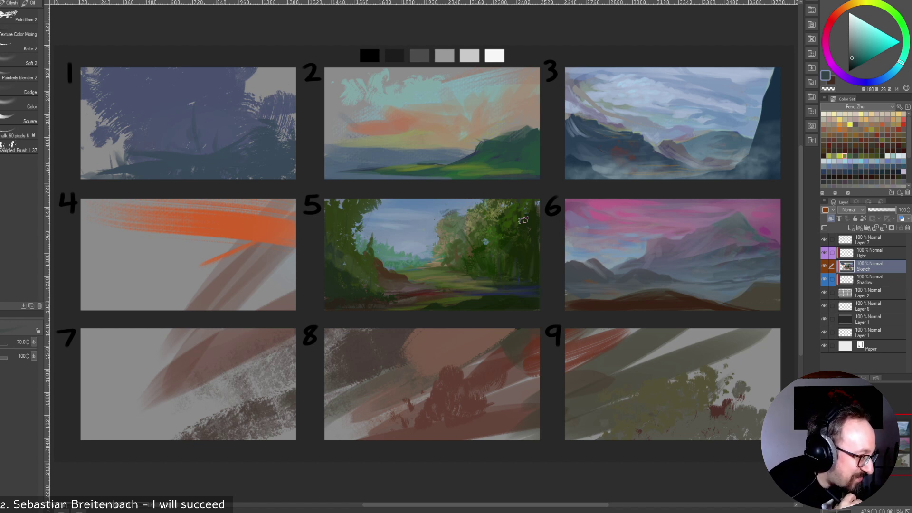
{"action": "left_click", "coordinate": [484, 143], "text": "alt"}
{"action": "key", "text": "["}
{"action": "key", "text": "["}
{"action": "key", "text": "["}
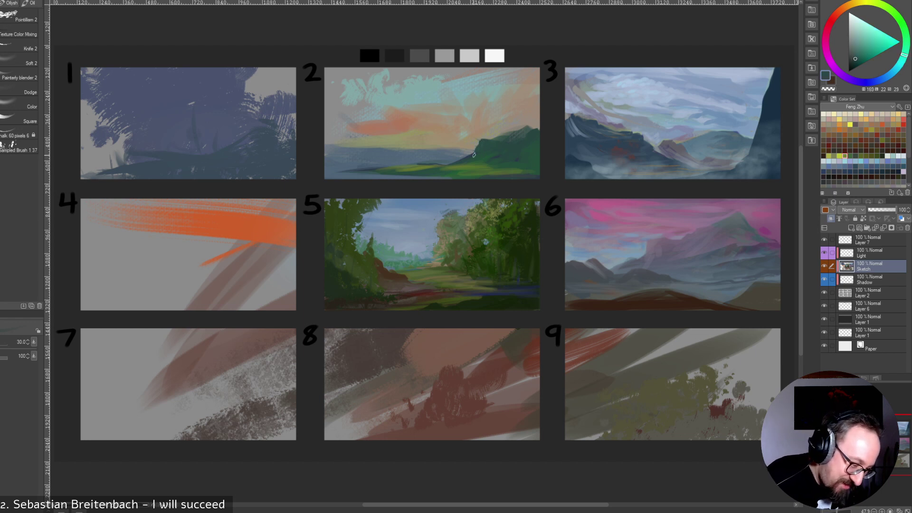
{"action": "key", "text": "bracketleft"}
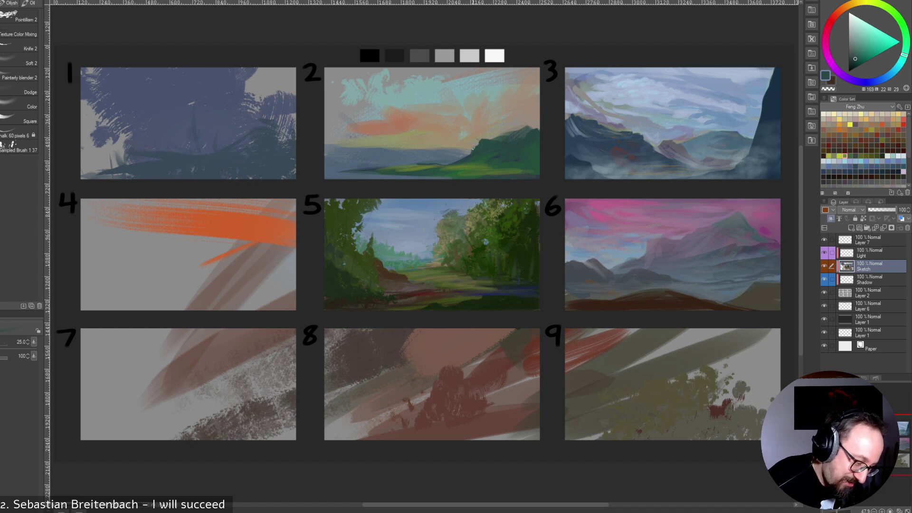
Blend the sunlit grass at the foot of thumbnail 2's hill with sampled greens and yellow-green.
{"action": "left_click", "coordinate": [449, 166], "text": "alt"}
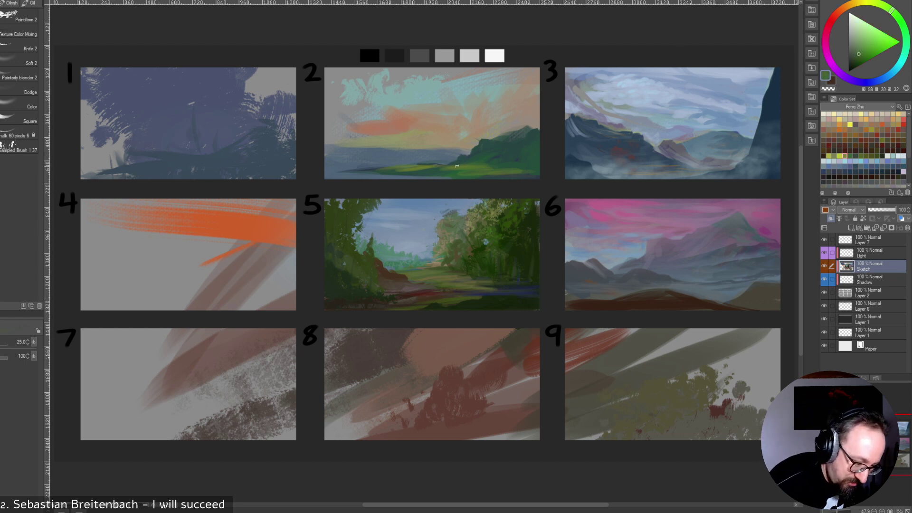
{"action": "left_click", "coordinate": [456, 166], "text": "alt"}
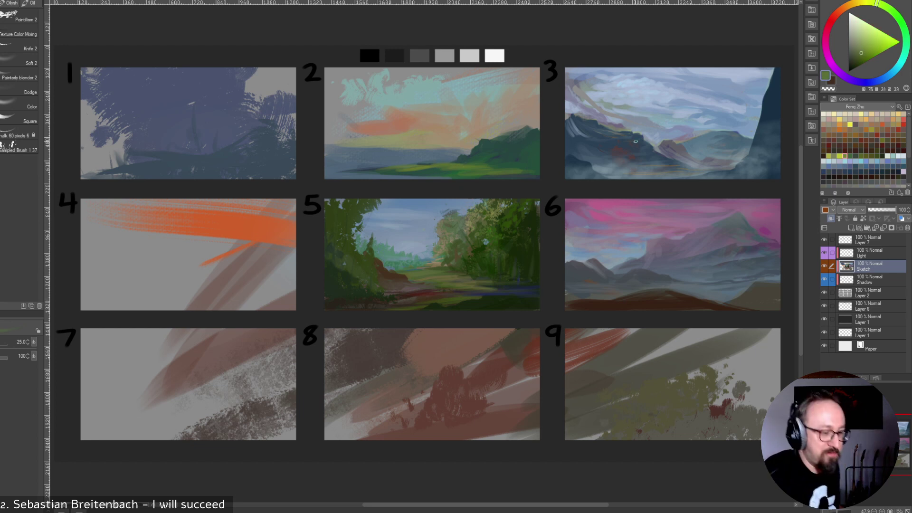
{"action": "left_click", "coordinate": [450, 166], "text": "alt"}
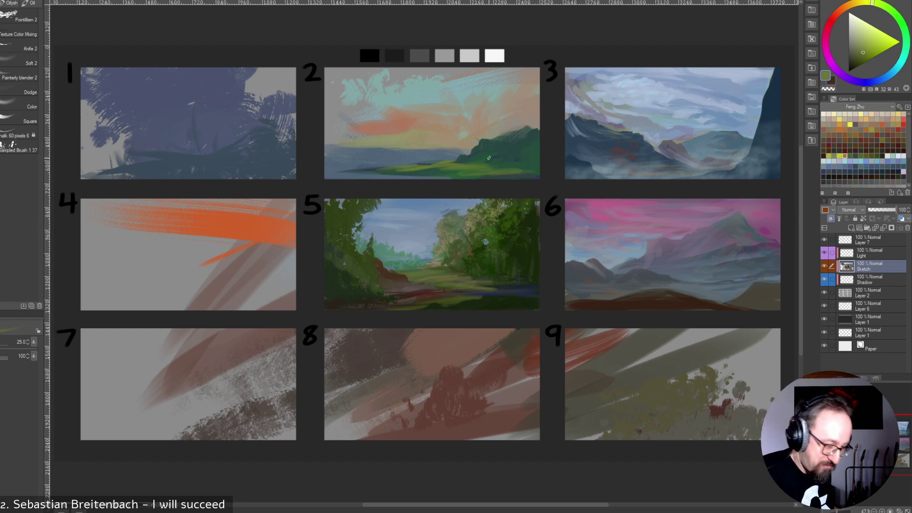
Add lighter blue accents to thumbnail 3's left mountain with a lightened sampled blue, raising the brush size to 35.
{"action": "left_click", "coordinate": [599, 138], "text": "alt"}
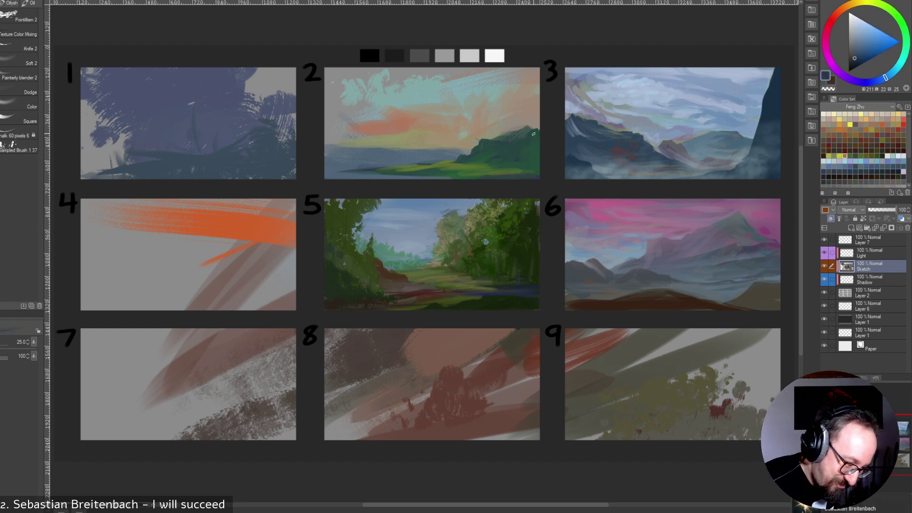
{"action": "left_click", "coordinate": [858, 61]}
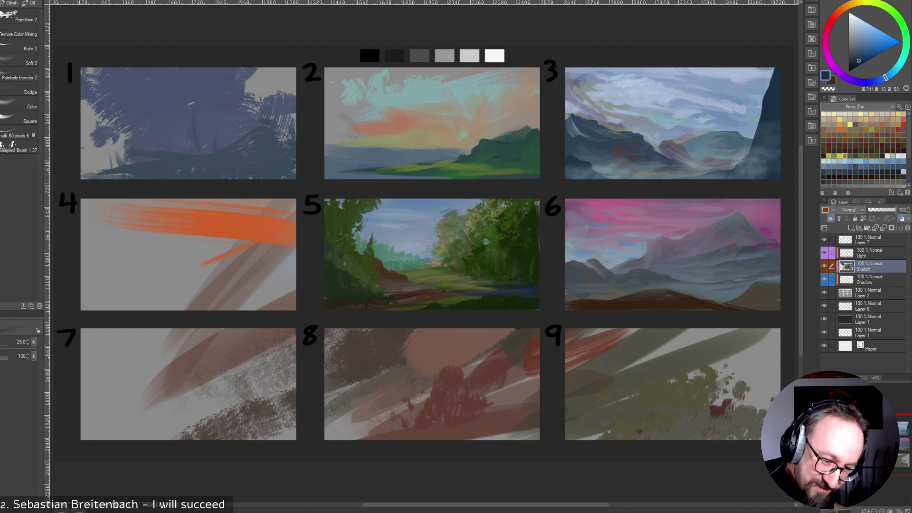
{"action": "key", "text": "]"}
{"action": "key", "text": "]"}
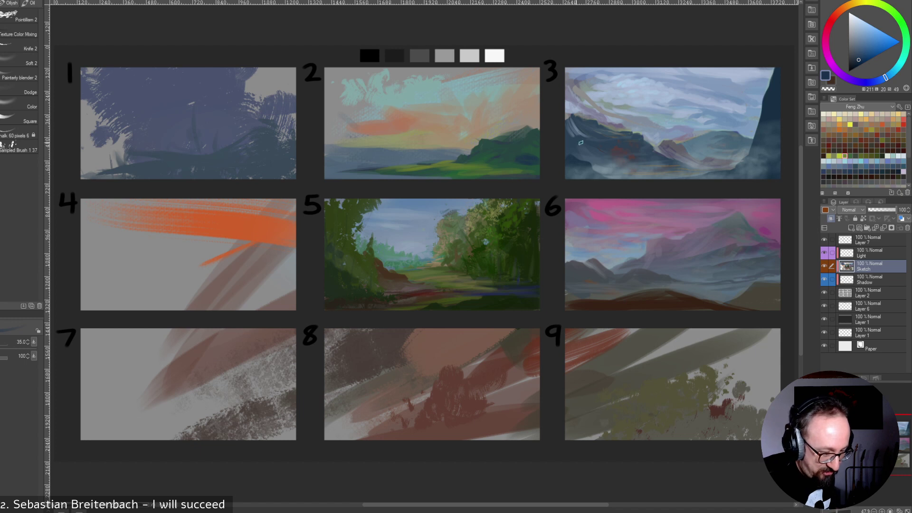
Cover the upper sky of thumbnail 2 with broad muted teal-blue strokes in a sampled colour at brush size 125.
{"action": "left_click", "coordinate": [525, 152], "text": "alt"}
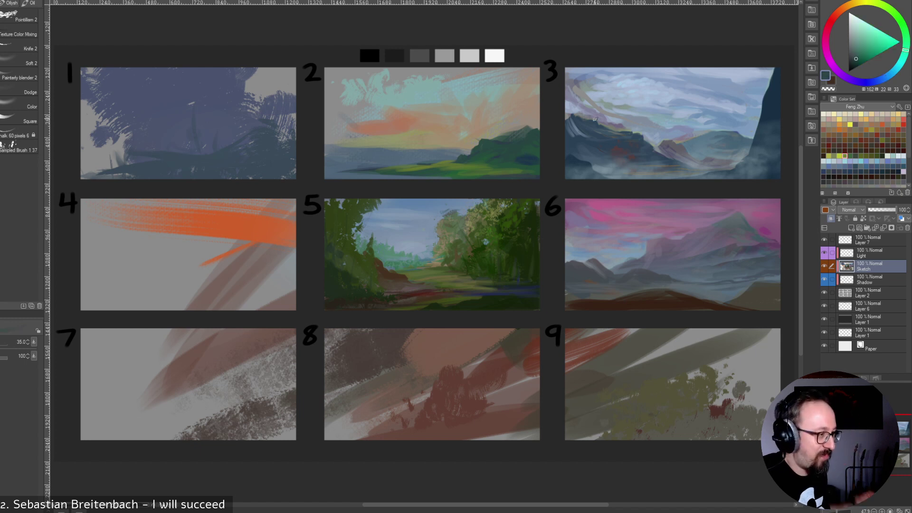
{"action": "left_click", "coordinate": [524, 161], "text": "alt"}
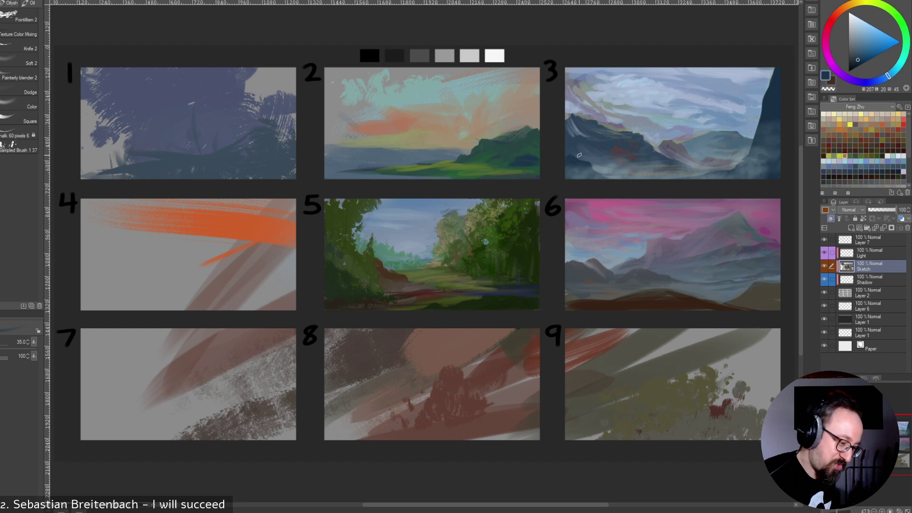
{"action": "left_click", "coordinate": [484, 94], "text": "alt"}
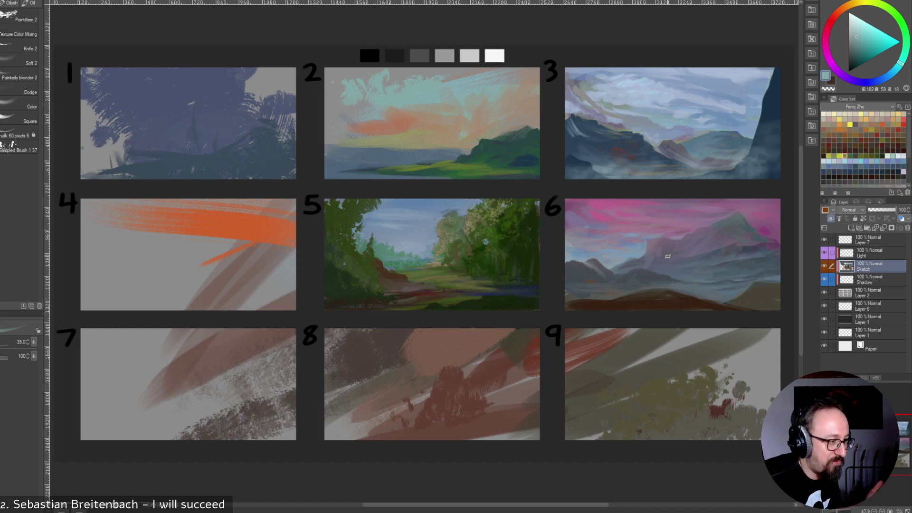
{"action": "left_click", "coordinate": [430, 251], "text": "alt"}
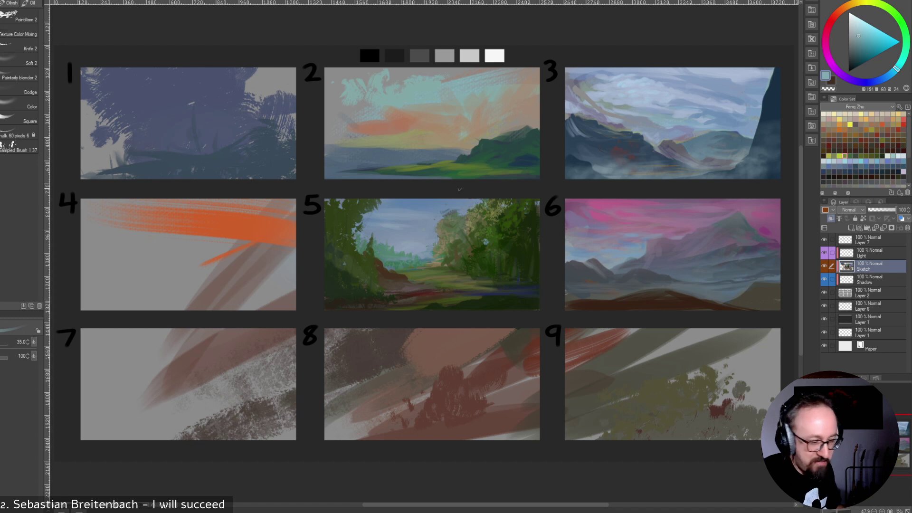
{"action": "key", "text": "]"}
{"action": "key", "text": "]"}
{"action": "key", "text": "]"}
{"action": "key", "text": "]"}
{"action": "key", "text": "]"}
{"action": "key", "text": "]"}
{"action": "key", "text": "]"}
{"action": "key", "text": "]"}
{"action": "key", "text": "]"}
{"action": "mouse_move", "coordinate": [384, 83]}
{"action": "left_mouse_down"}
{"action": "mouse_move", "coordinate": [474, 79]}
{"action": "mouse_move", "coordinate": [378, 76]}
{"action": "mouse_move", "coordinate": [504, 73]}
{"action": "left_mouse_up"}
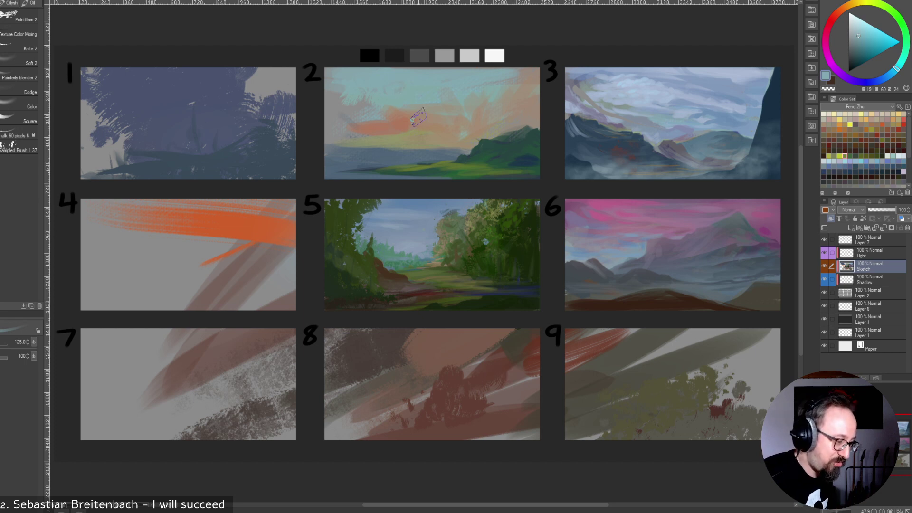
Brighten the upper sky of thumbnail 2 with lighter cyan cloud strokes, reducing the brush to size 45 for smaller marks.
{"action": "left_click", "coordinate": [864, 30]}
{"action": "left_click_drag", "start_coordinate": [371, 82], "coordinate": [400, 75]}
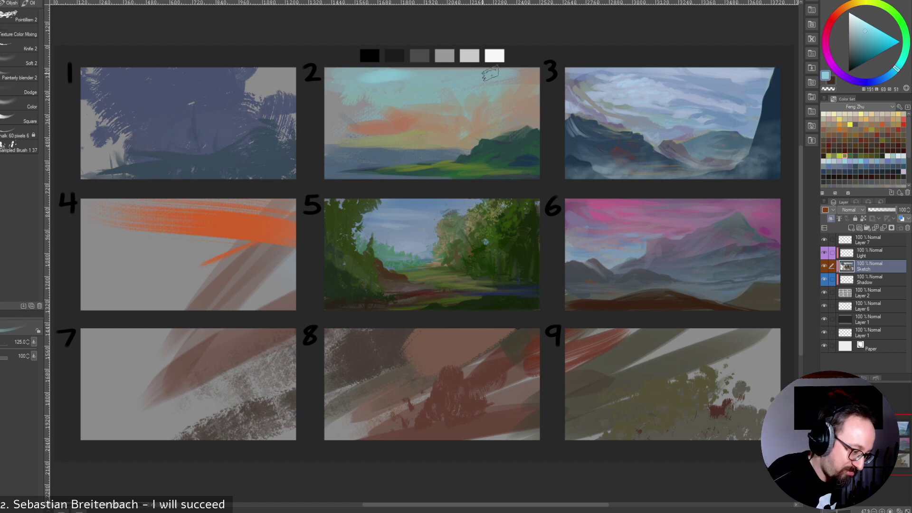
{"action": "key", "text": "bracketleft"}
{"action": "key", "text": "bracketleft"}
{"action": "key", "text": "bracketleft"}
{"action": "key", "text": "bracketleft"}
{"action": "key", "text": "bracketleft"}
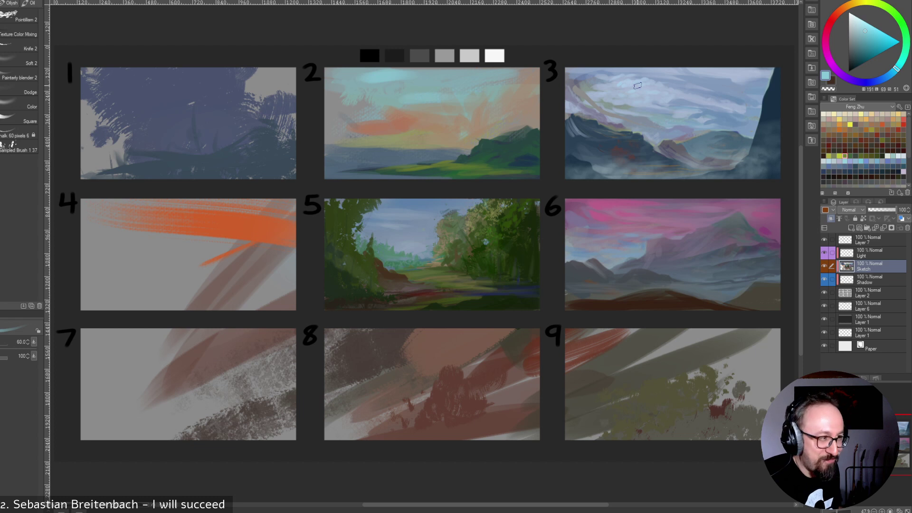
{"action": "key", "text": "bracketleft"}
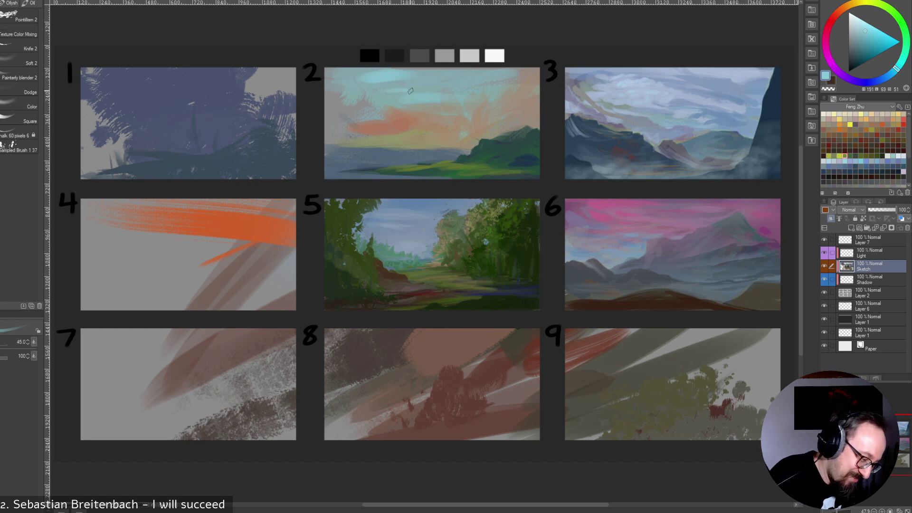
{"action": "left_click", "coordinate": [397, 94], "text": "alt"}
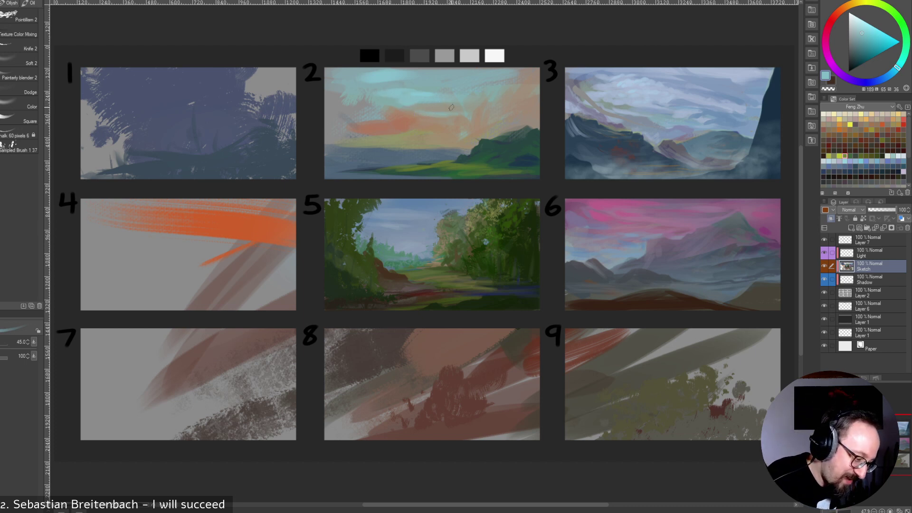
Blend sampled warm grey, peach and orange tones into the middle and right-hand clouds of thumbnail 2.
{"action": "left_click", "coordinate": [441, 110], "text": "alt"}
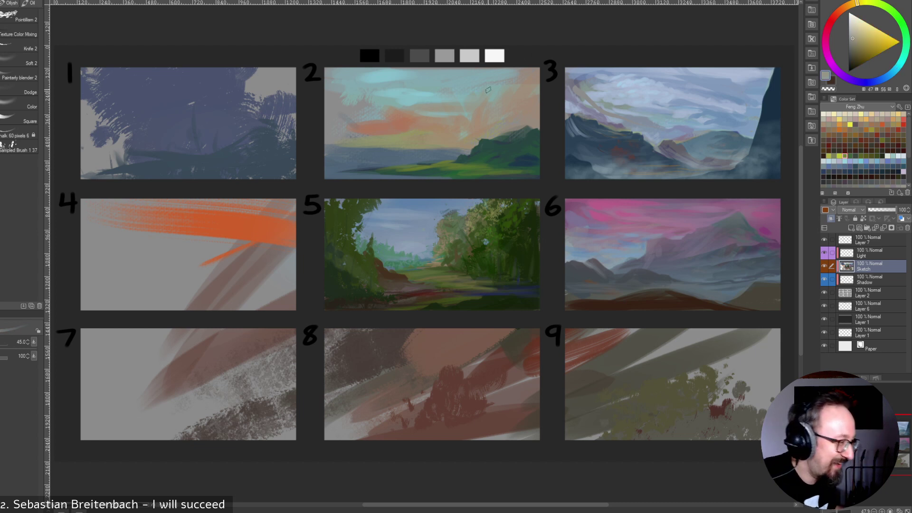
{"action": "left_click", "coordinate": [413, 113], "text": "alt"}
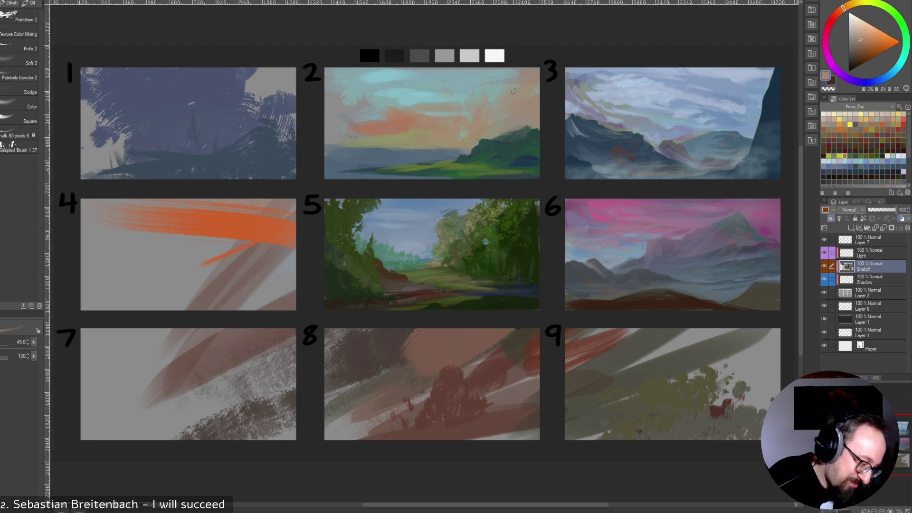
{"action": "left_click", "coordinate": [407, 115], "text": "alt"}
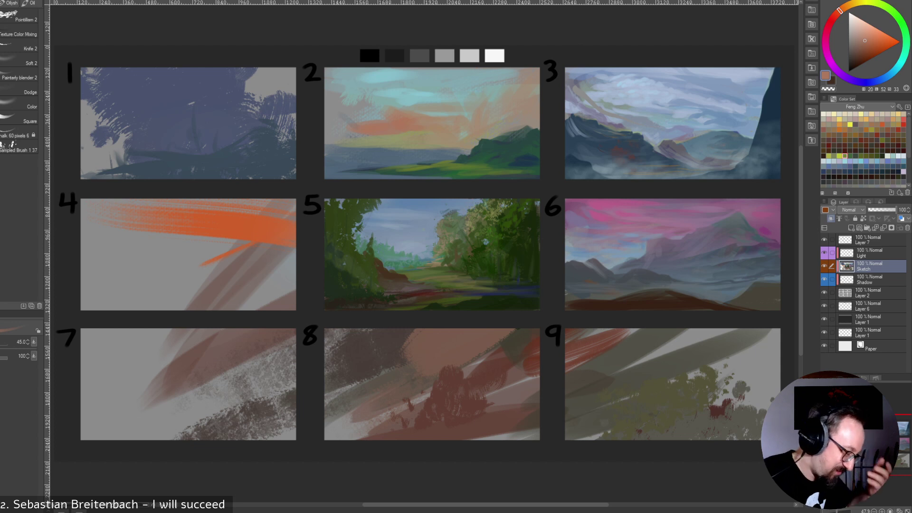
Paint a sampled muted yellow glow over the left sky above the sea in thumbnail 2, using brush size 80.
{"action": "left_click", "coordinate": [401, 134], "text": "alt"}
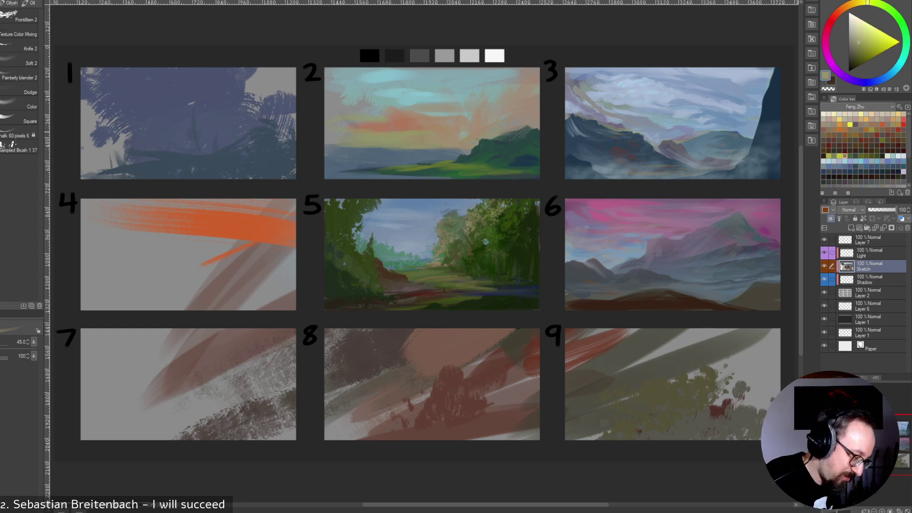
{"action": "key", "text": "bracketright"}
{"action": "key", "text": "bracketright"}
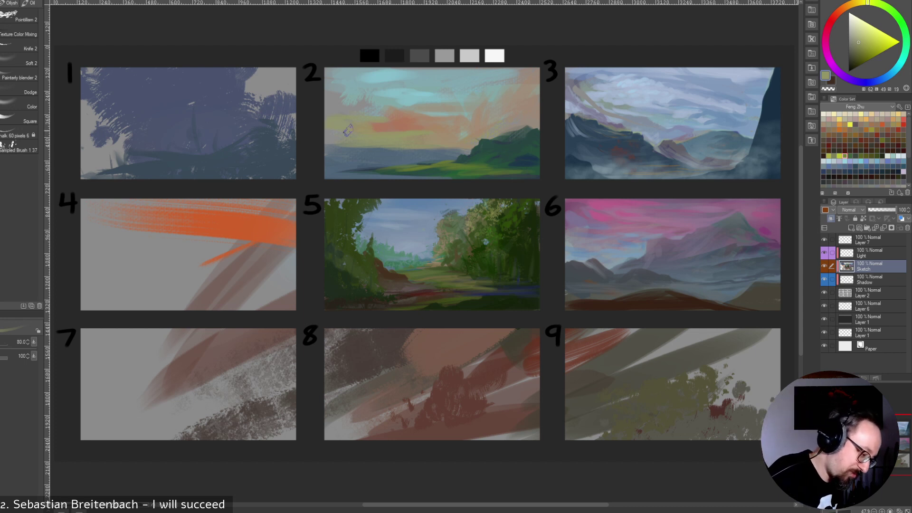
{"action": "key", "text": "bracketright"}
{"action": "key", "text": "bracketright"}
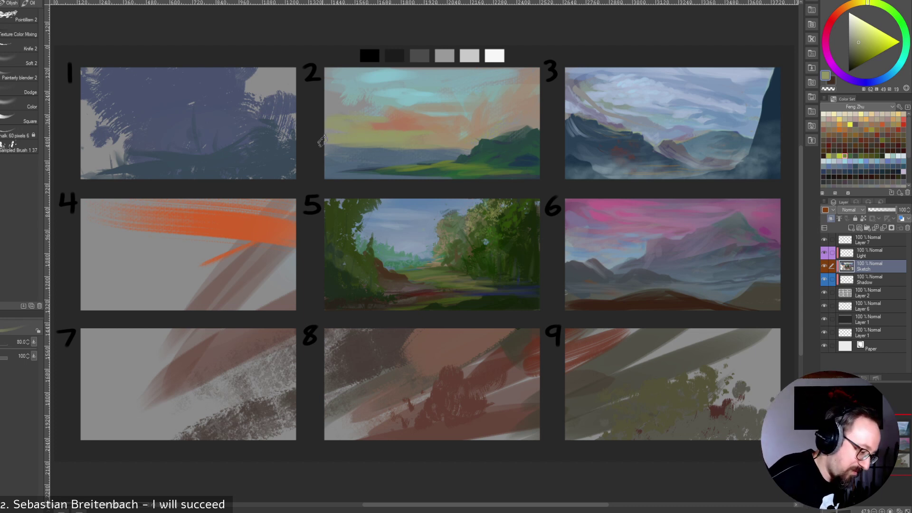
Pick a pale yellow swatch and paint a bright strip low in the left sky of thumbnail 2, enlarging the brush to size 125.
{"action": "left_click", "coordinate": [839, 156]}
{"action": "left_click", "coordinate": [849, 125]}
{"action": "left_click", "coordinate": [860, 114]}
{"action": "left_click_drag", "start_coordinate": [332, 141], "coordinate": [358, 141]}
{"action": "key", "text": "bracketright"}
{"action": "key", "text": "bracketright"}
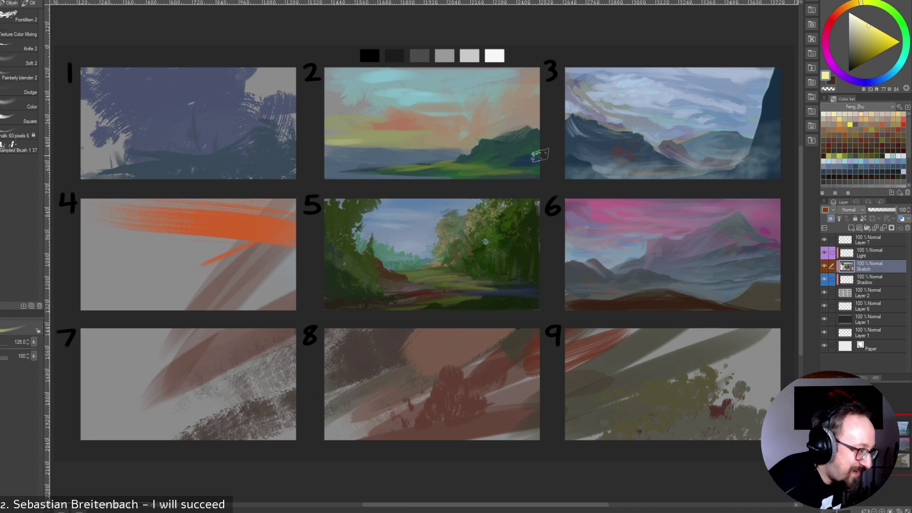
Refine the horizon edge of thumbnail 2 with sampled yellow at brush size 70 and sampled sea blue at size 35.
{"action": "left_click", "coordinate": [369, 144], "text": "alt"}
{"action": "key", "text": "bracketleft"}
{"action": "key", "text": "bracketleft"}
{"action": "key", "text": "bracketleft"}
{"action": "key", "text": "bracketleft"}
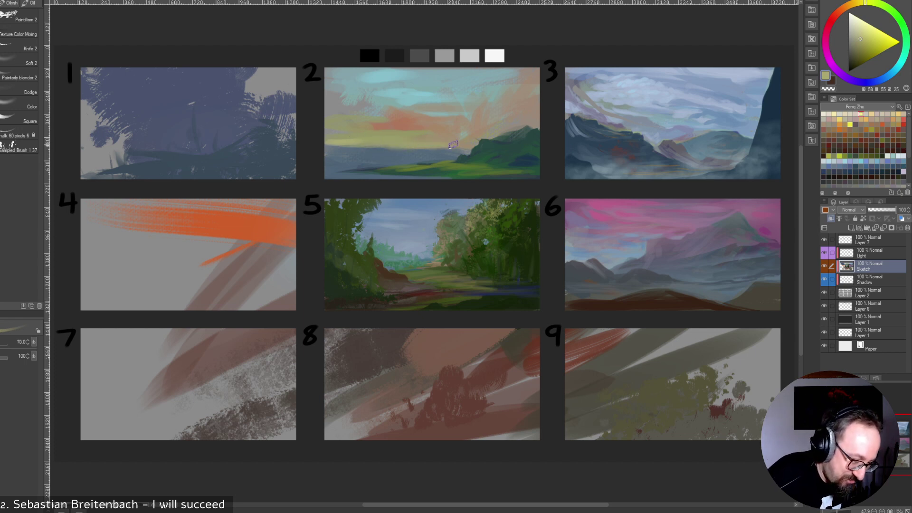
{"action": "left_click", "coordinate": [372, 153], "text": "alt"}
{"action": "key", "text": "bracketleft"}
{"action": "key", "text": "bracketleft"}
{"action": "key", "text": "bracketleft"}
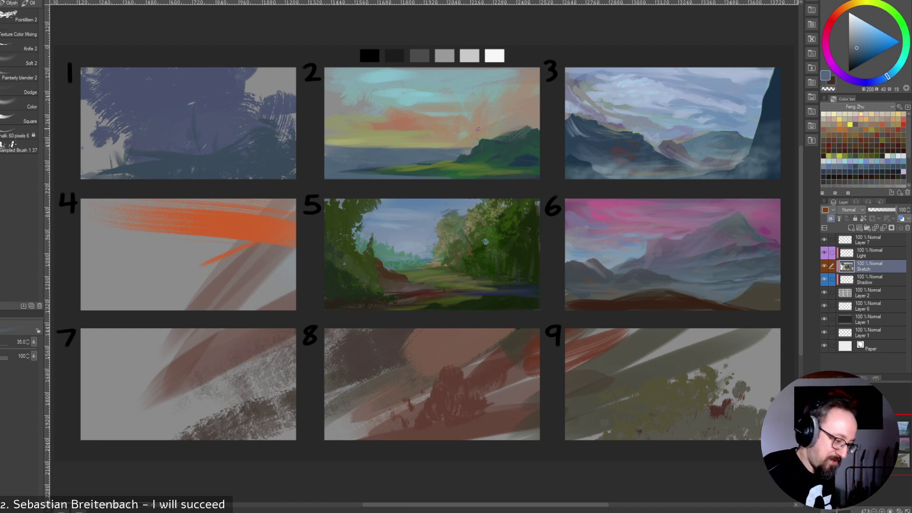
Paint a small distant grey-green island on the horizon of thumbnail 2, just left of the green hill, using sampled tones.
{"action": "left_click", "coordinate": [426, 143], "text": "alt"}
{"action": "left_click_drag", "start_coordinate": [430, 141], "coordinate": [447, 145]}
{"action": "left_click", "coordinate": [431, 143], "text": "alt"}
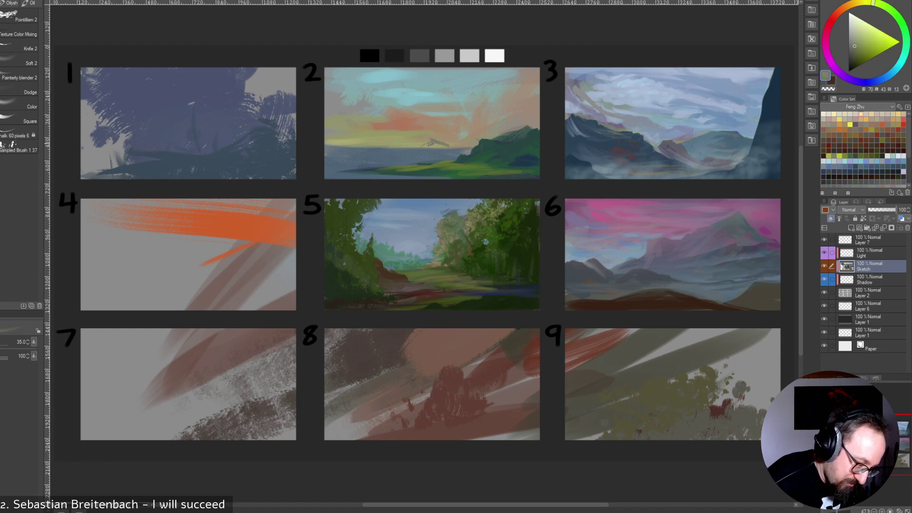
{"action": "left_click_drag", "start_coordinate": [421, 146], "coordinate": [446, 146]}
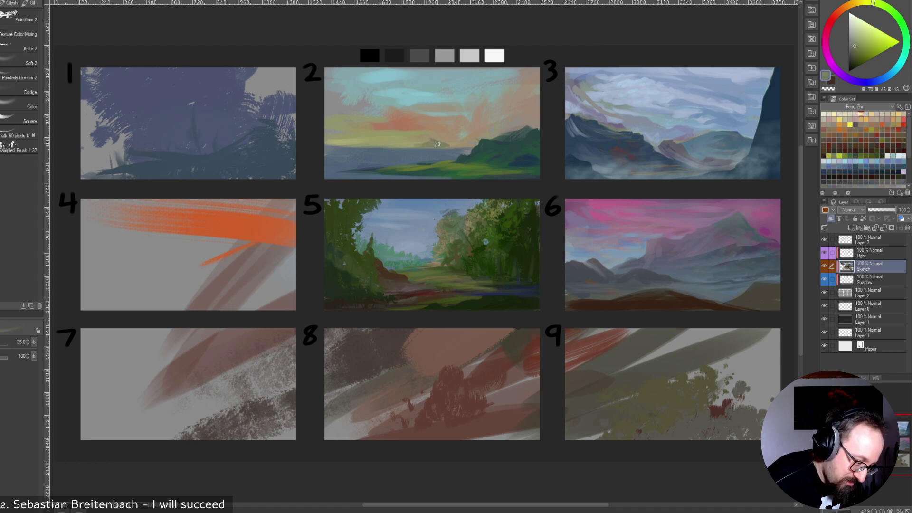
Reshape the distant island's silhouette in thumbnail 2 by alternating sampled sky peach and island grey-green.
{"action": "left_click", "coordinate": [446, 135], "text": "alt"}
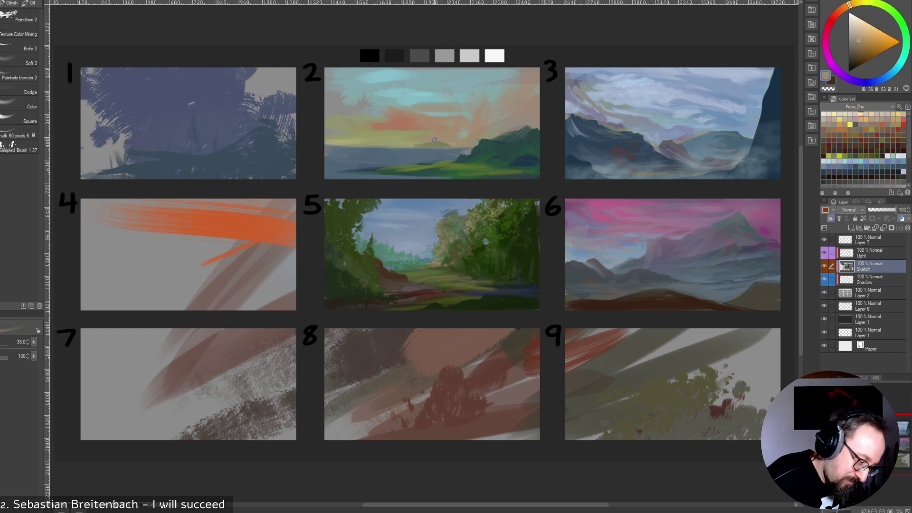
{"action": "left_click", "coordinate": [446, 144], "text": "alt"}
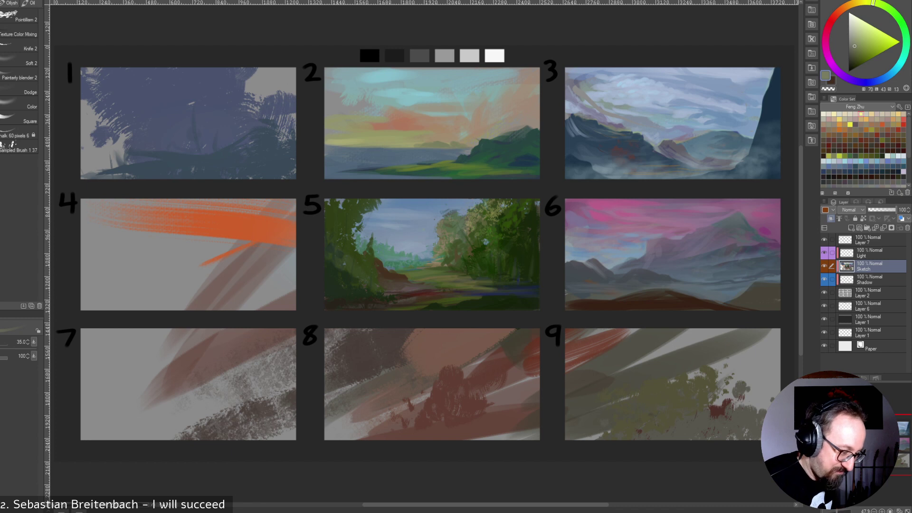
{"action": "left_click", "coordinate": [487, 112], "text": "alt"}
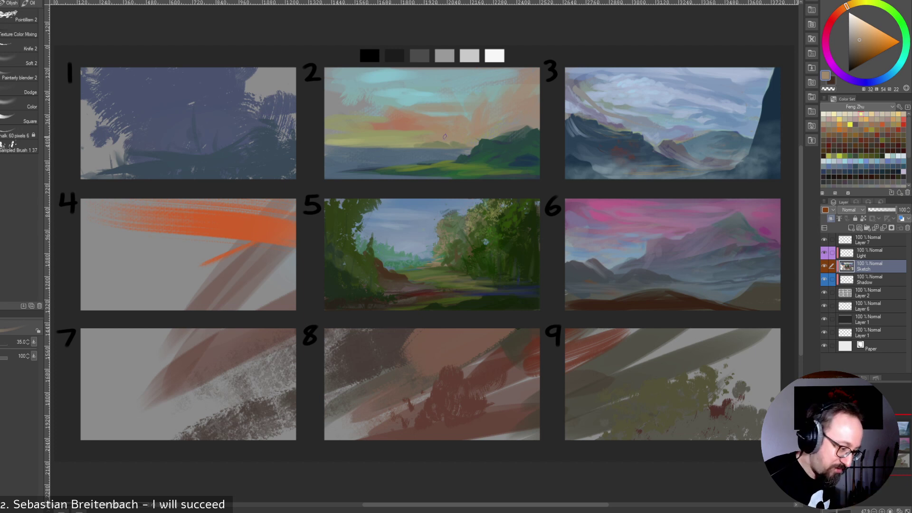
Work sampled yellow and orange streaks into the low cloud band above the horizon in thumbnail 2.
{"action": "left_click", "coordinate": [343, 142], "text": "alt"}
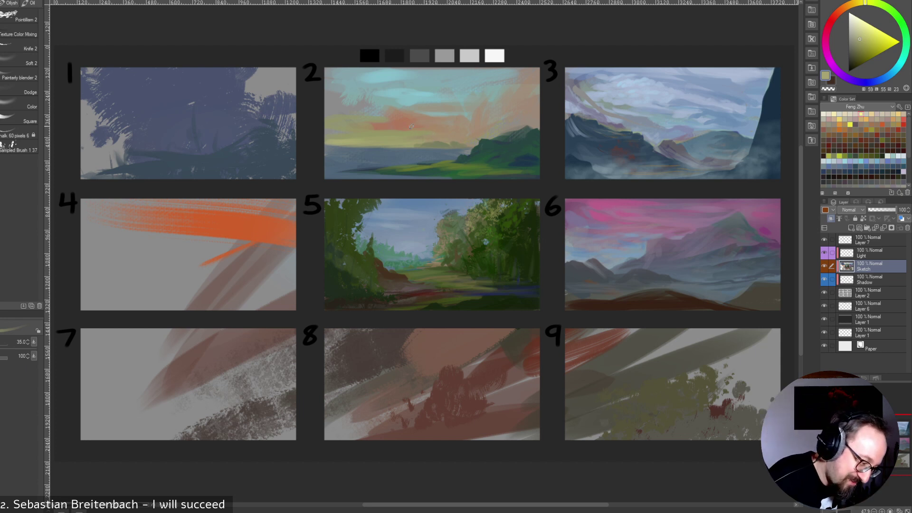
{"action": "left_click", "coordinate": [392, 125], "text": "alt"}
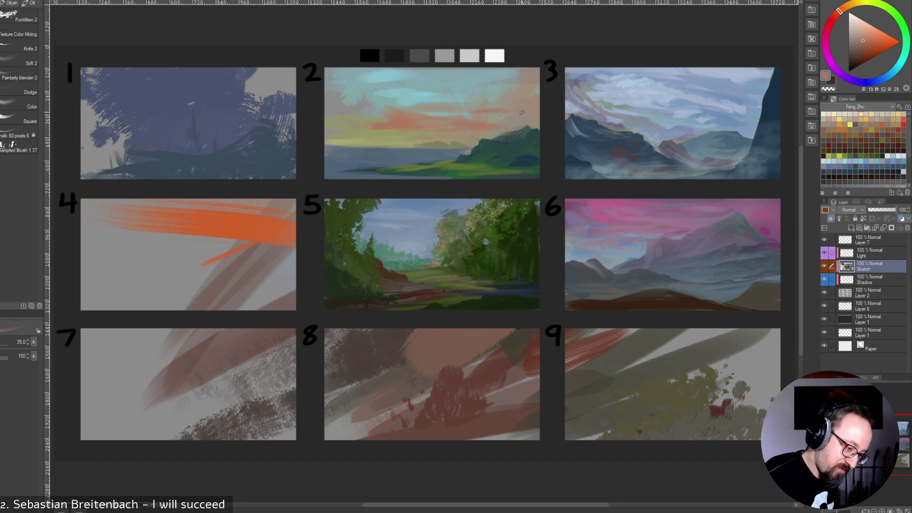
{"action": "left_click", "coordinate": [481, 110], "text": "alt"}
Paint sampled muted peach cloud strokes across the blue upper sky of thumbnail 2, varying the brush between sizes 10 and 50.
{"action": "left_click", "coordinate": [478, 79], "text": "alt"}
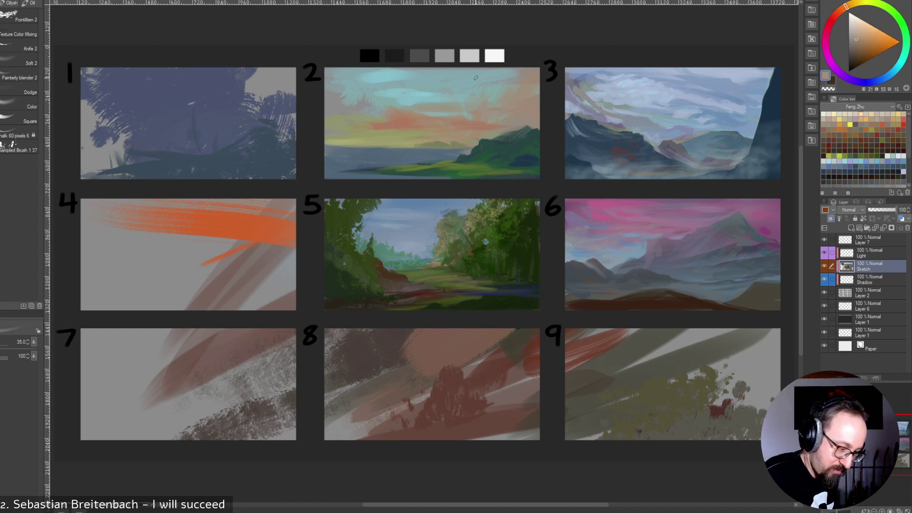
{"action": "key", "text": "bracketleft"}
{"action": "key", "text": "bracketleft"}
{"action": "key", "text": "bracketleft"}
{"action": "key", "text": "bracketleft"}
{"action": "key", "text": "bracketleft"}
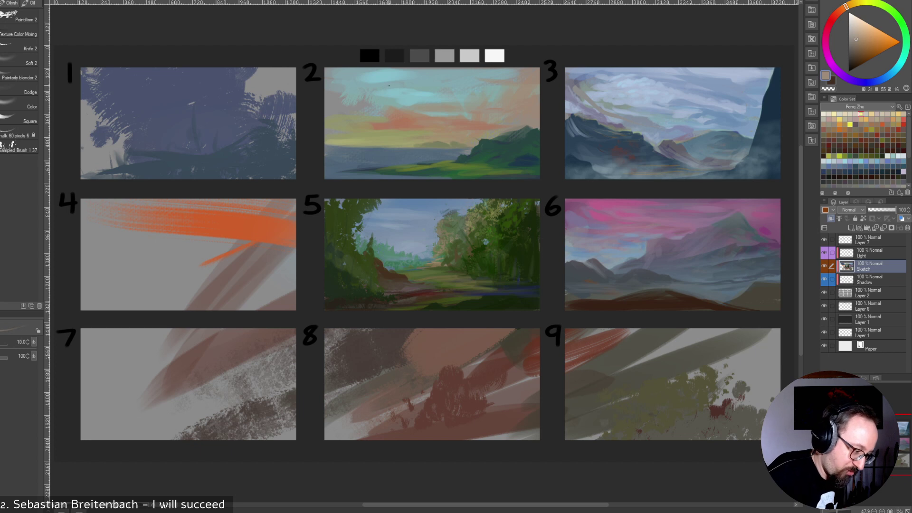
{"action": "key", "text": "bracketright"}
{"action": "key", "text": "bracketright"}
{"action": "key", "text": "bracketright"}
{"action": "key", "text": "bracketright"}
{"action": "key", "text": "bracketright"}
{"action": "key", "text": "bracketright"}
{"action": "key", "text": "bracketright"}
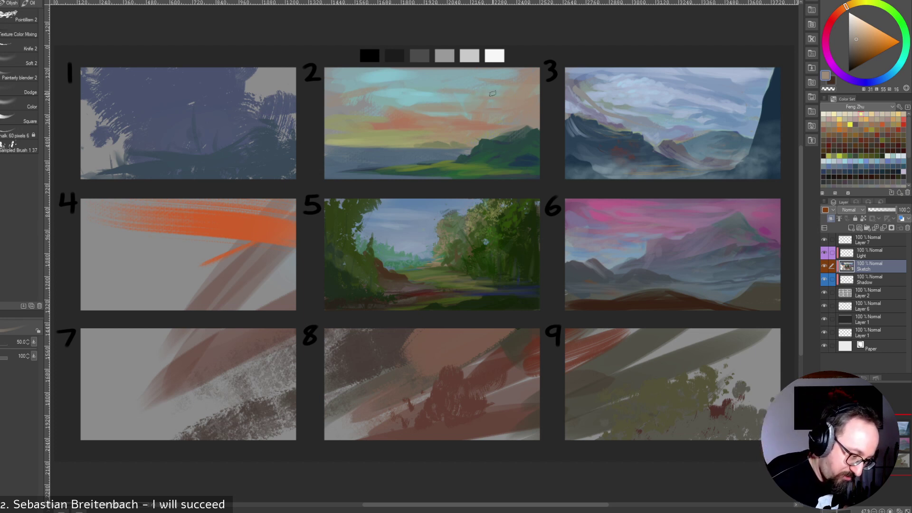
Paint sampled blue and cyan strokes between the upper clouds of thumbnail 2 at brush size 45.
{"action": "key", "text": "bracketleft"}
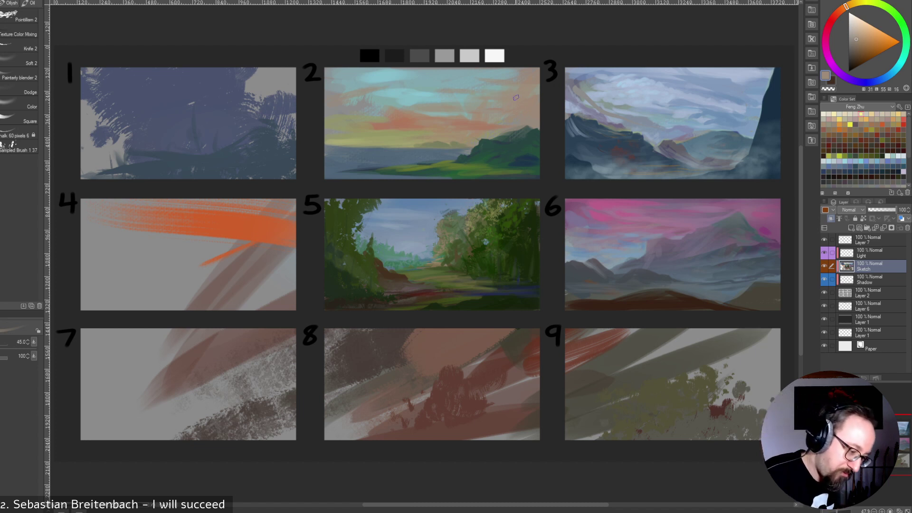
{"action": "left_click", "coordinate": [506, 82], "text": "alt"}
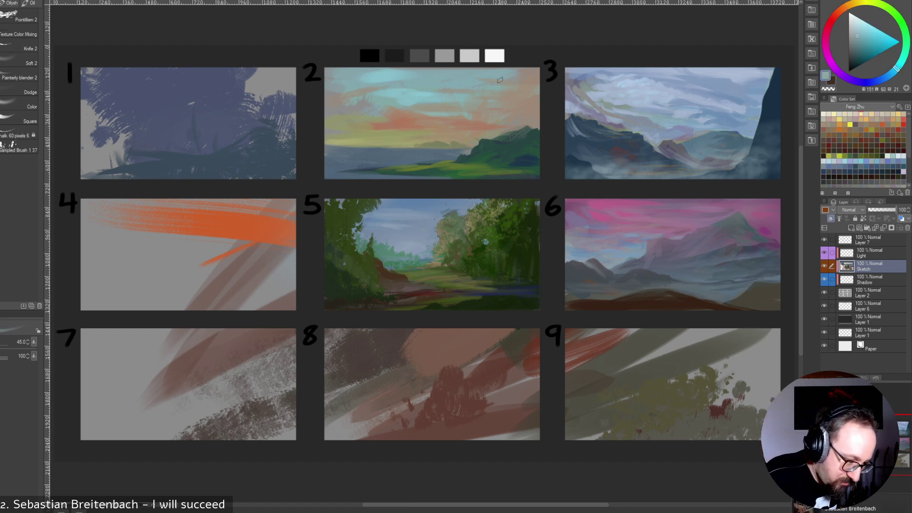
{"action": "left_click", "coordinate": [416, 76], "text": "alt"}
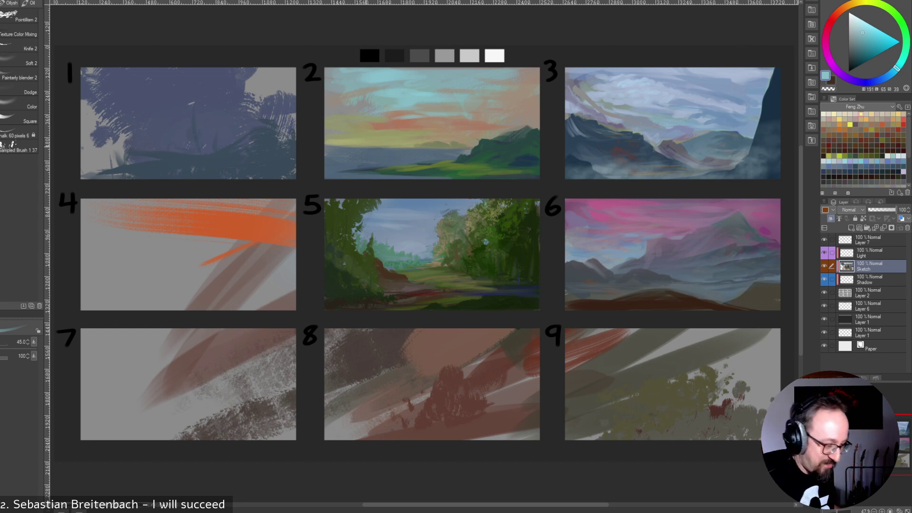
Touch up the yellow glow with a sampled yellow and strengthen the sea's horizon with sampled blue at brush size 40 in thumbnail 2.
{"action": "left_click", "coordinate": [331, 140], "text": "alt"}
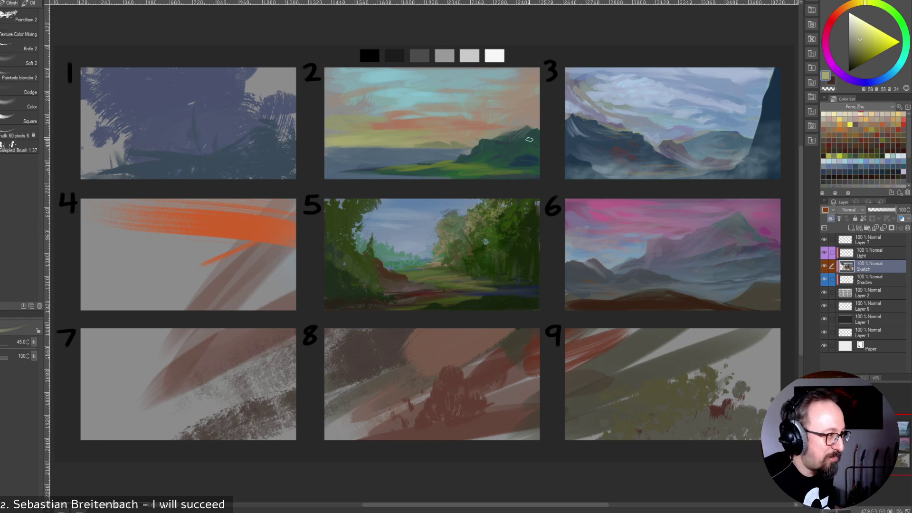
{"action": "key", "text": "bracketleft"}
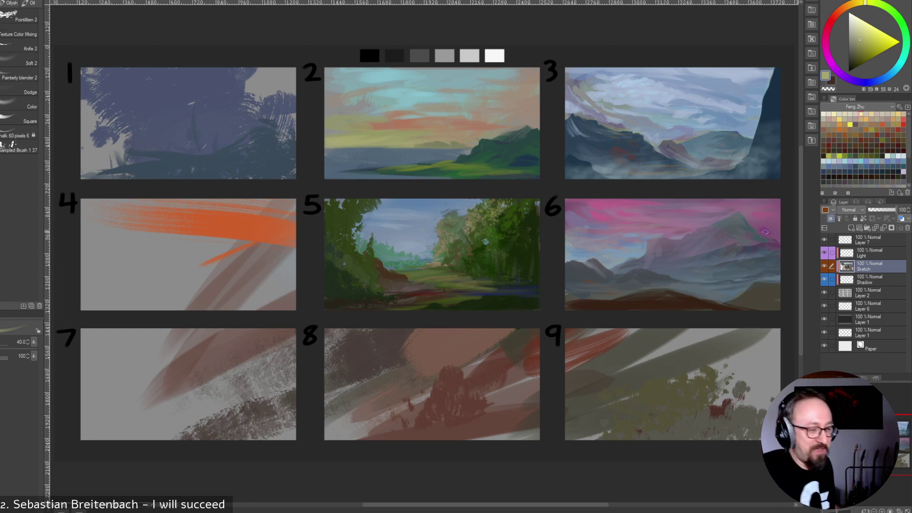
{"action": "left_click", "coordinate": [353, 153], "text": "alt"}
{"action": "left_click_drag", "start_coordinate": [372, 150], "coordinate": [441, 147]}
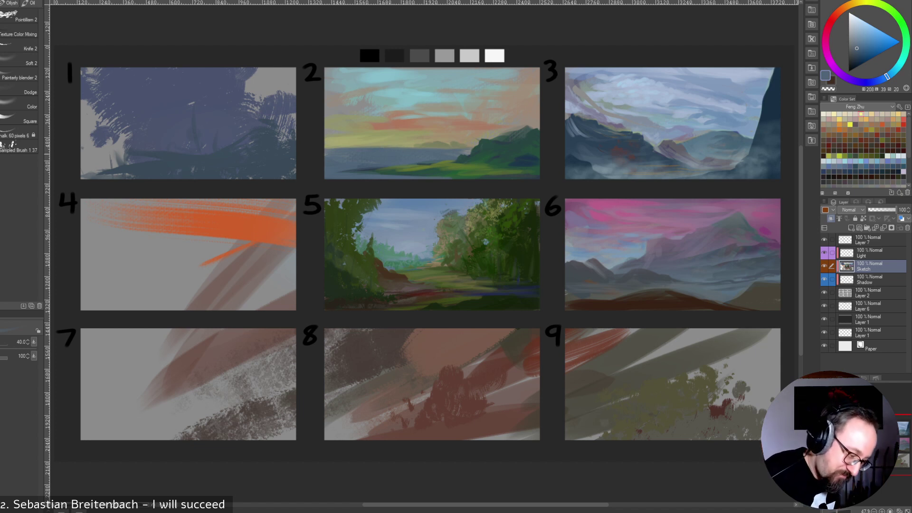
{"action": "left_click", "coordinate": [493, 163], "text": "alt"}
{"action": "key", "text": "bracketleft"}
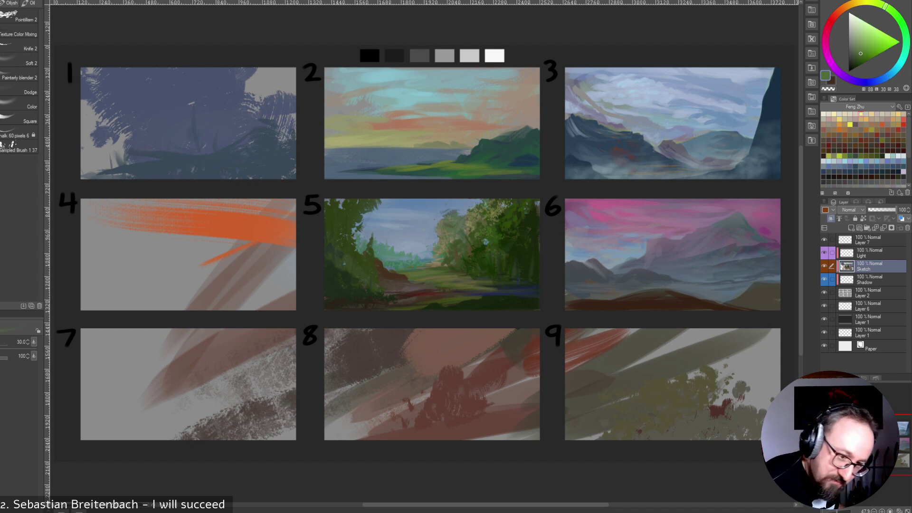
{"action": "left_click", "coordinate": [853, 45]}
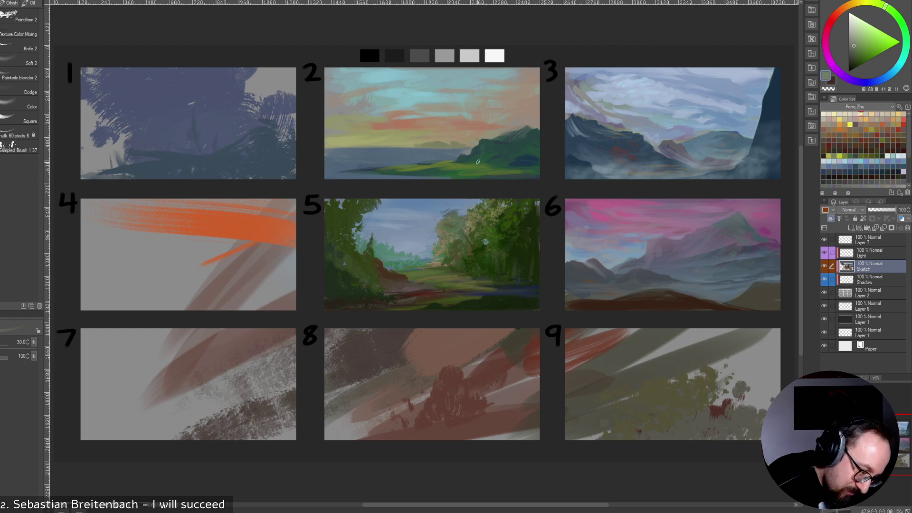
{"action": "key", "text": "bracketright"}
{"action": "key", "text": "bracketright"}
{"action": "key", "text": "bracketright"}
{"action": "left_click_drag", "start_coordinate": [481, 154], "coordinate": [485, 161]}
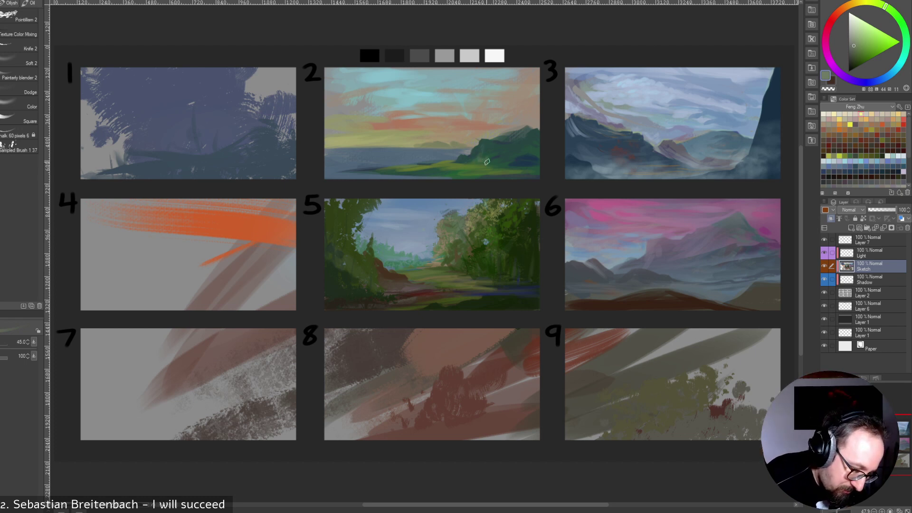
{"action": "key", "text": "ctrl+z"}
{"action": "key", "text": "bracketright"}
{"action": "key", "text": "bracketright"}
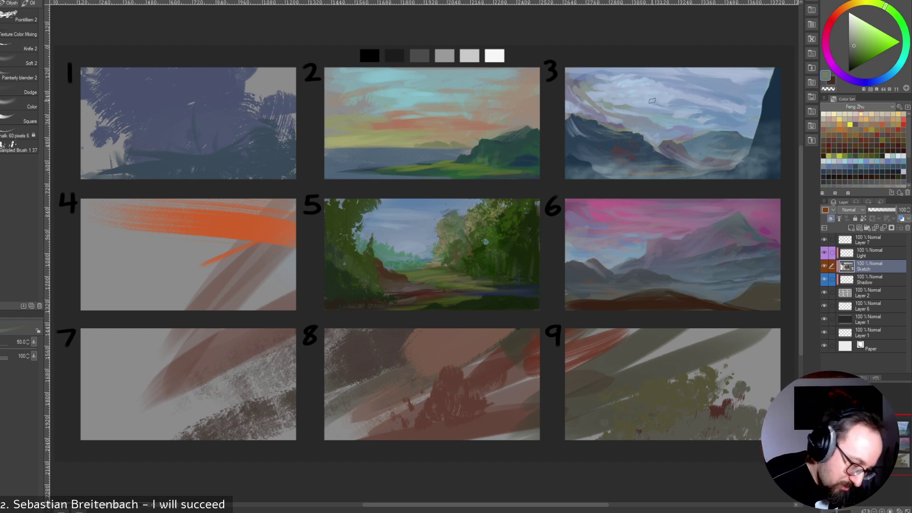
Paint sampled muted green on the headland's lower seaward slope in thumbnail 2, reducing the brush from size 50 to 15.
{"action": "key", "text": "bracketleft"}
{"action": "key", "text": "bracketleft"}
{"action": "left_click", "coordinate": [488, 163], "text": "alt"}
{"action": "left_click_drag", "start_coordinate": [481, 160], "coordinate": [482, 163]}
{"action": "key", "text": "bracketleft"}
{"action": "key", "text": "bracketleft"}
{"action": "key", "text": "bracketleft"}
{"action": "key", "text": "bracketleft"}
{"action": "key", "text": "bracketleft"}
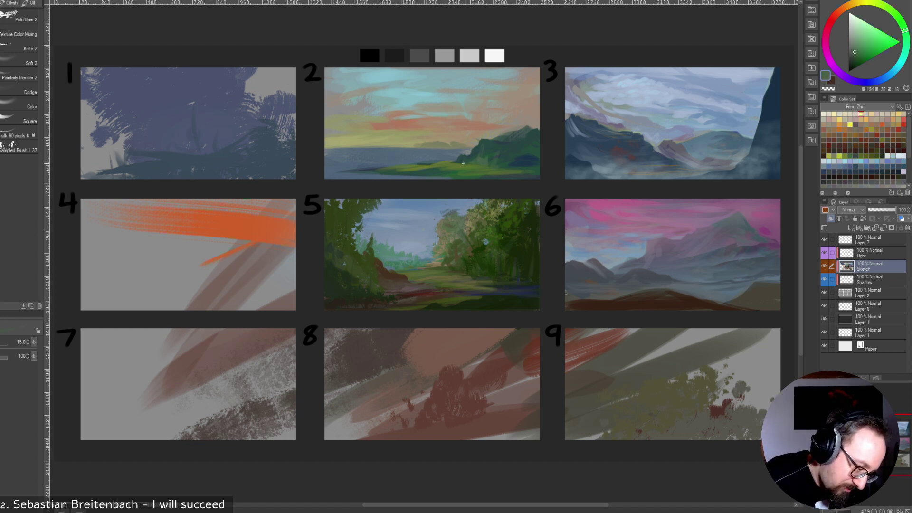
Shade the middle of the green headland in thumbnail 2 with sampled greens and a darker teal at brush size 30.
{"action": "key", "text": "bracketright"}
{"action": "key", "text": "bracketright"}
{"action": "key", "text": "bracketright"}
{"action": "key", "text": "bracketright"}
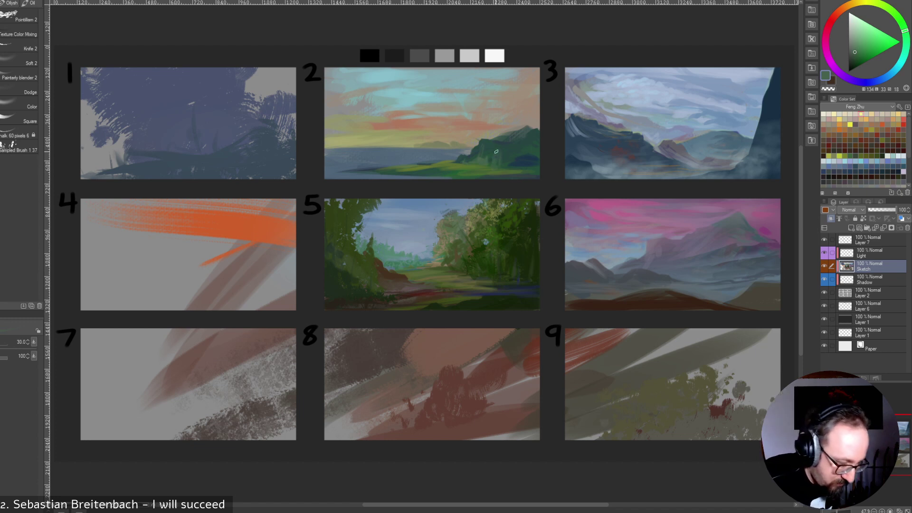
{"action": "left_click", "coordinate": [502, 146], "text": "alt"}
{"action": "left_click_drag", "start_coordinate": [503, 148], "coordinate": [502, 161]}
{"action": "left_click", "coordinate": [496, 146], "text": "alt"}
{"action": "left_click", "coordinate": [493, 154], "text": "alt"}
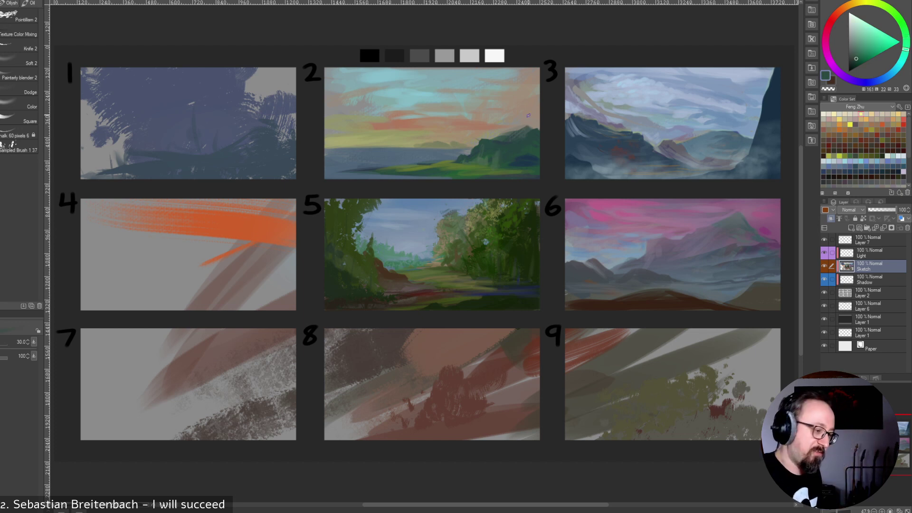
{"action": "left_click", "coordinate": [856, 63]}
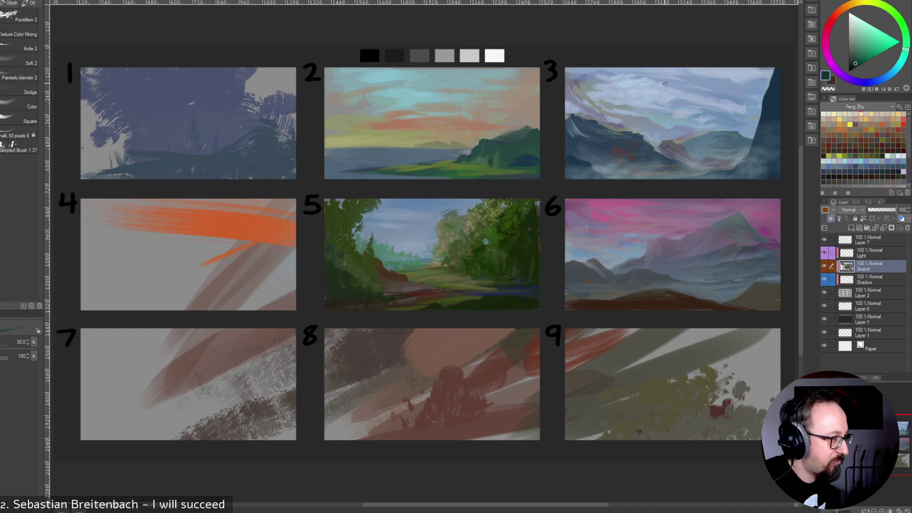
Blend sampled greens and dark blue into the shadows along the headland's base in thumbnail 2 at brush size 30.
{"action": "left_click", "coordinate": [493, 155], "text": "alt"}
{"action": "left_click", "coordinate": [492, 157], "text": "alt"}
{"action": "left_click", "coordinate": [492, 159], "text": "alt"}
{"action": "left_click", "coordinate": [492, 162], "text": "alt"}
{"action": "left_click", "coordinate": [498, 161], "text": "alt"}
{"action": "left_click", "coordinate": [526, 161], "text": "alt"}
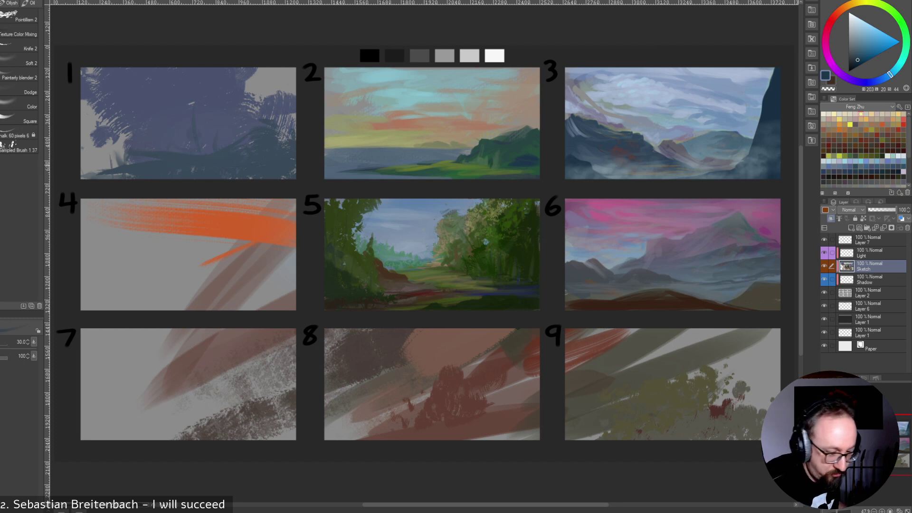
Refine the headland's seaward slope in thumbnail 2 with sampled green and teal tones, reducing the brush from size 30 to 17.5.
{"action": "left_click", "coordinate": [494, 167], "text": "alt"}
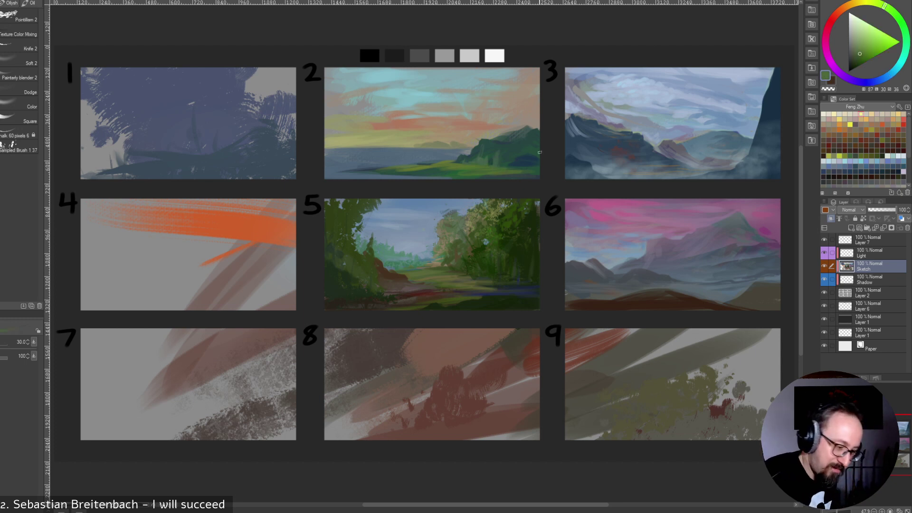
{"action": "left_click", "coordinate": [495, 155], "text": "alt"}
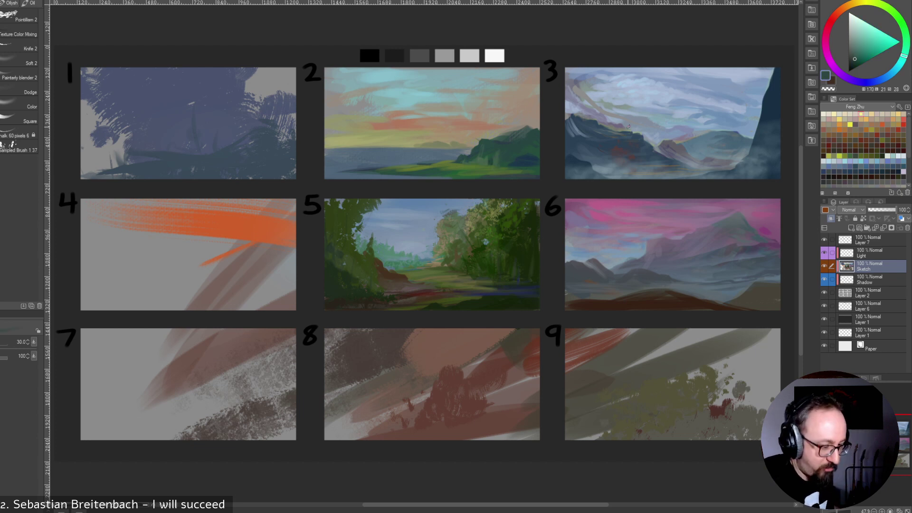
{"action": "left_click", "coordinate": [497, 164], "text": "alt"}
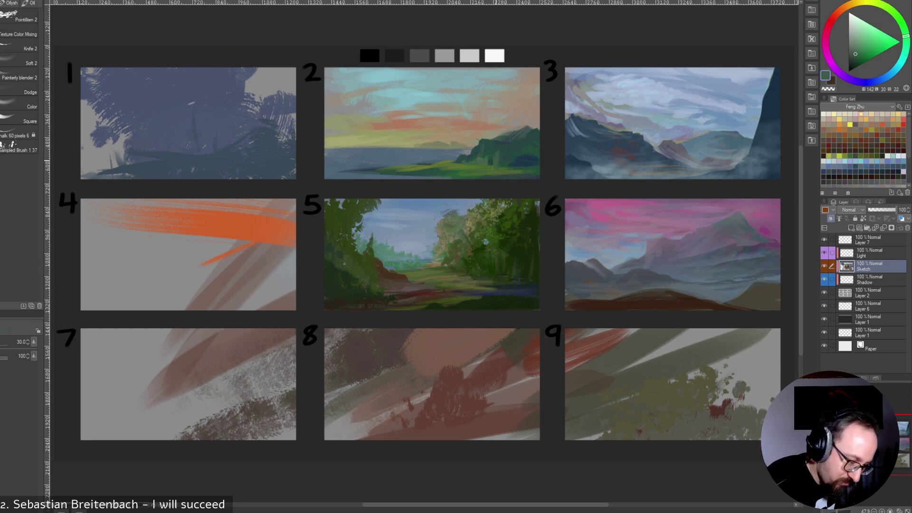
{"action": "key", "text": "bracketleft"}
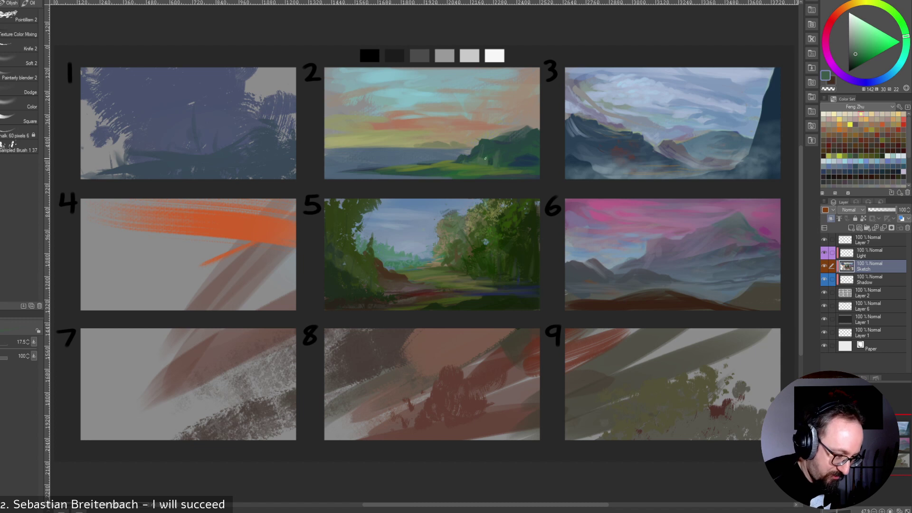
{"action": "left_click", "coordinate": [486, 159], "text": "alt"}
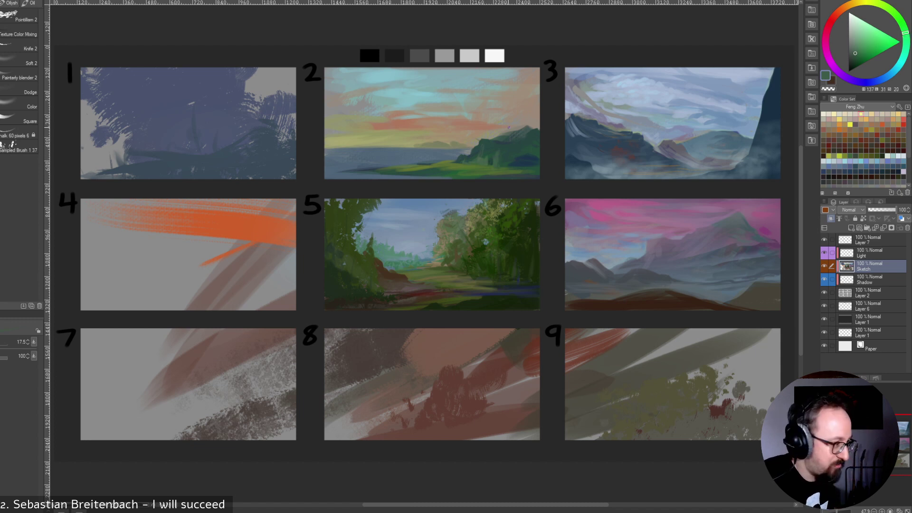
{"action": "left_click", "coordinate": [481, 158], "text": "alt"}
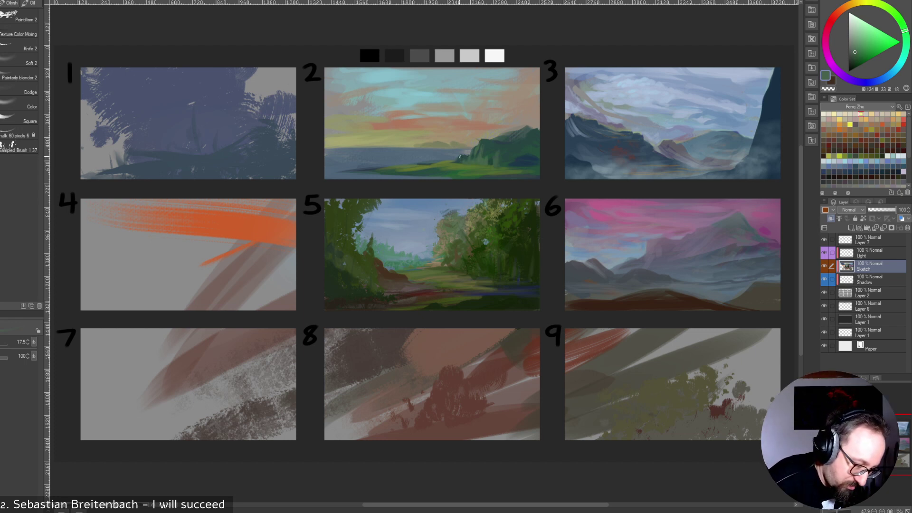
Deepen the headland's shadows in thumbnail 2 with sampled dark teal at brush size 35 and a more saturated dark blue.
{"action": "left_click", "coordinate": [484, 151], "text": "alt"}
{"action": "key", "text": "bracketright"}
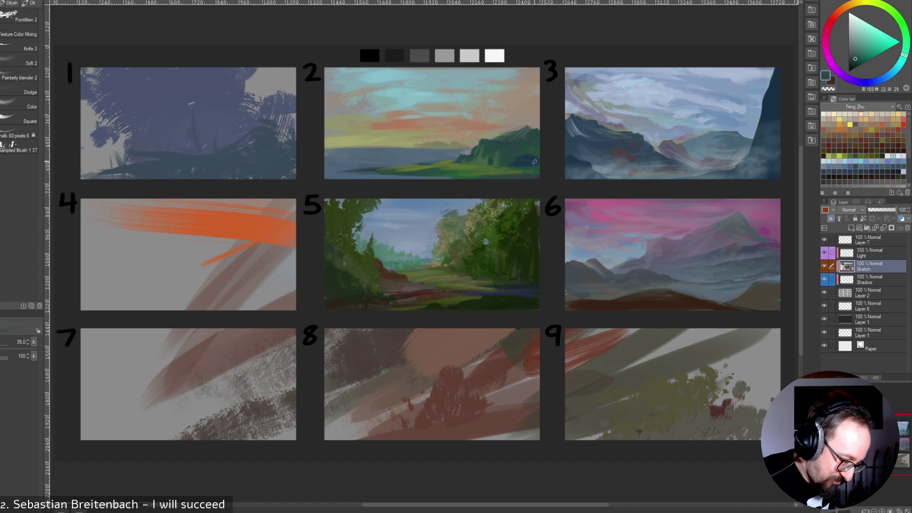
{"action": "left_click", "coordinate": [497, 150], "text": "alt"}
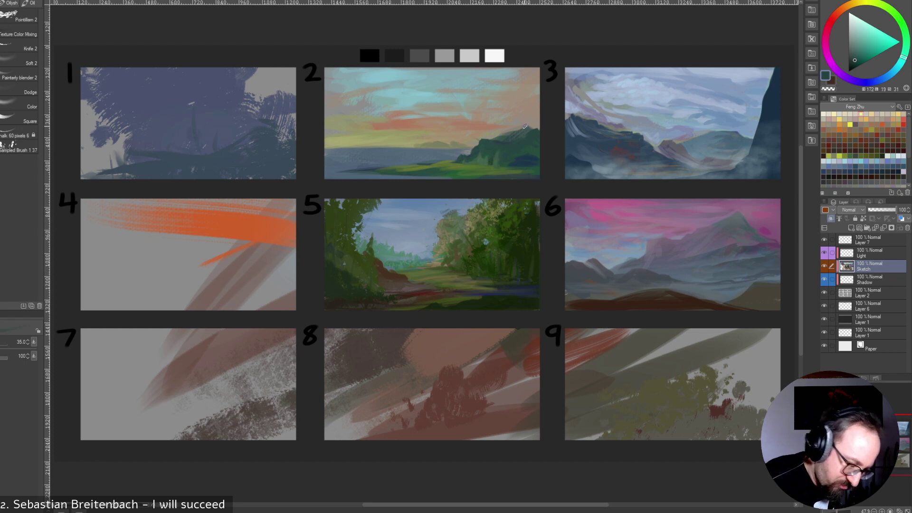
{"action": "left_click", "coordinate": [518, 162], "text": "alt"}
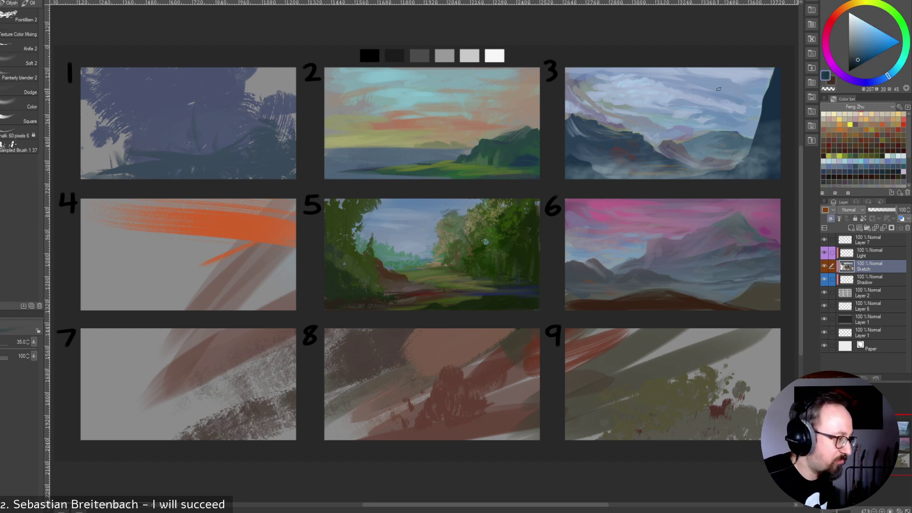
{"action": "left_click", "coordinate": [862, 60]}
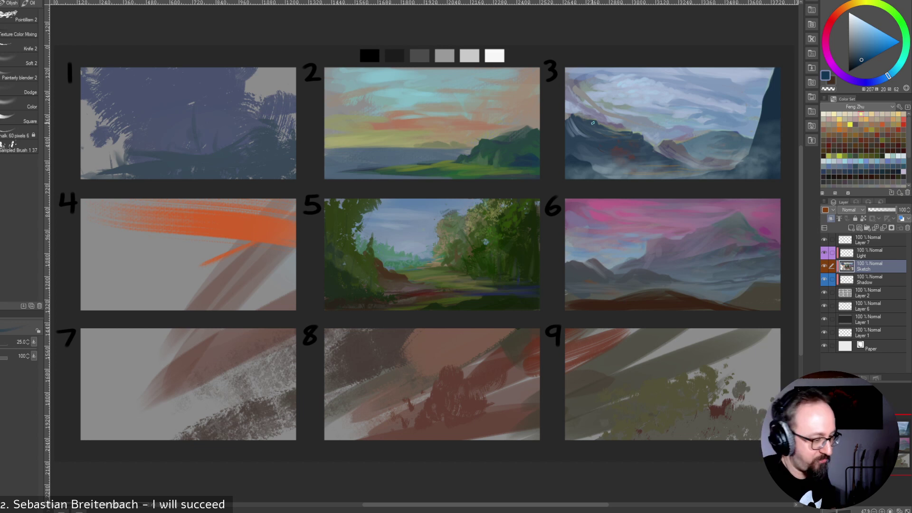
Reshape the headland's summit in thumbnail 2 with sampled dark teal, muted orange-grey and grey-green, varying the brush between sizes 12.5 and 35.
{"action": "left_click", "coordinate": [410, 93], "text": "alt"}
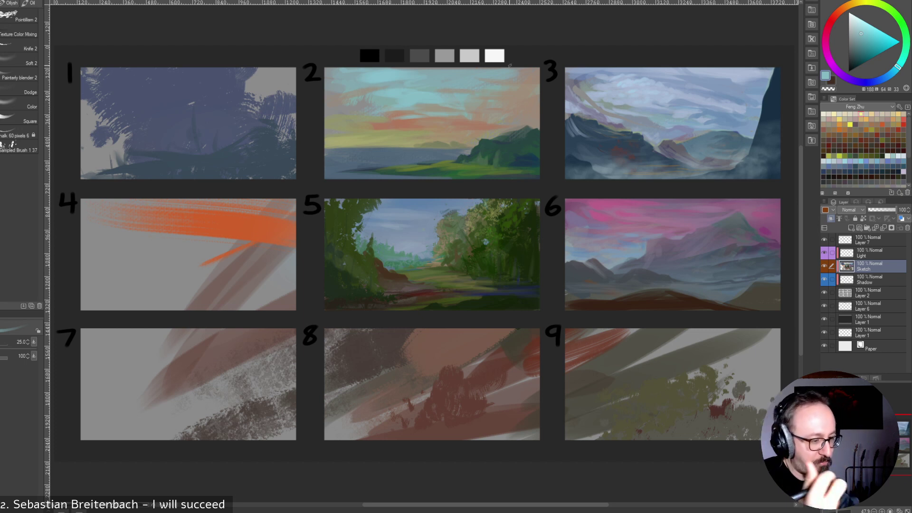
{"action": "left_click", "coordinate": [765, 138], "text": "alt"}
{"action": "left_click", "coordinate": [529, 135], "text": "alt"}
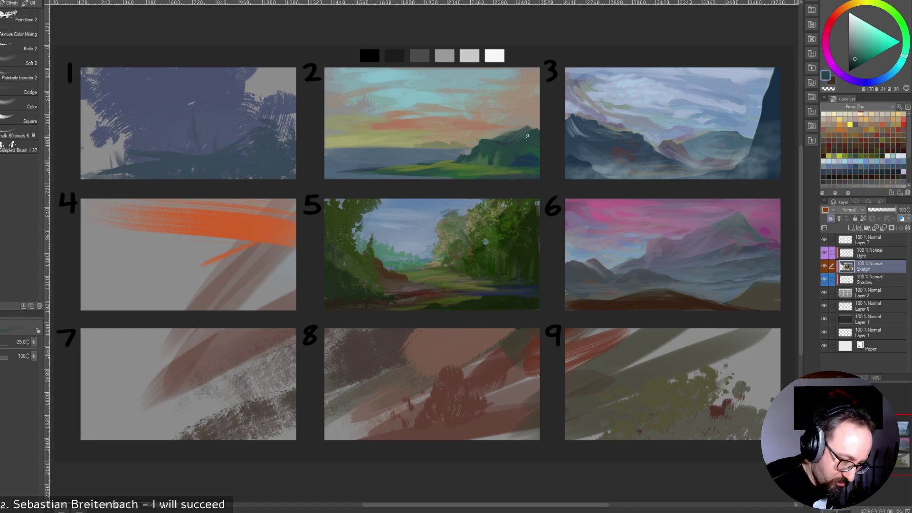
{"action": "left_click", "coordinate": [525, 133], "text": "alt"}
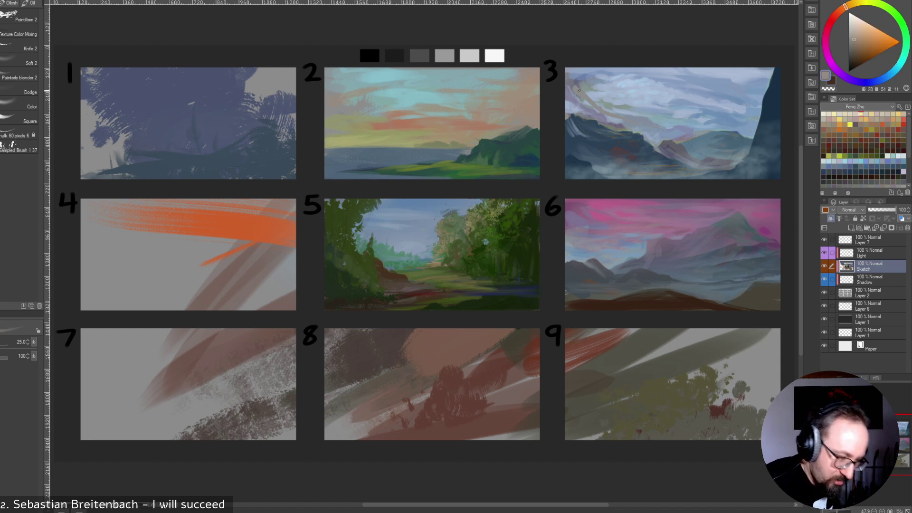
{"action": "key", "text": "bracketright"}
{"action": "key", "text": "bracketright"}
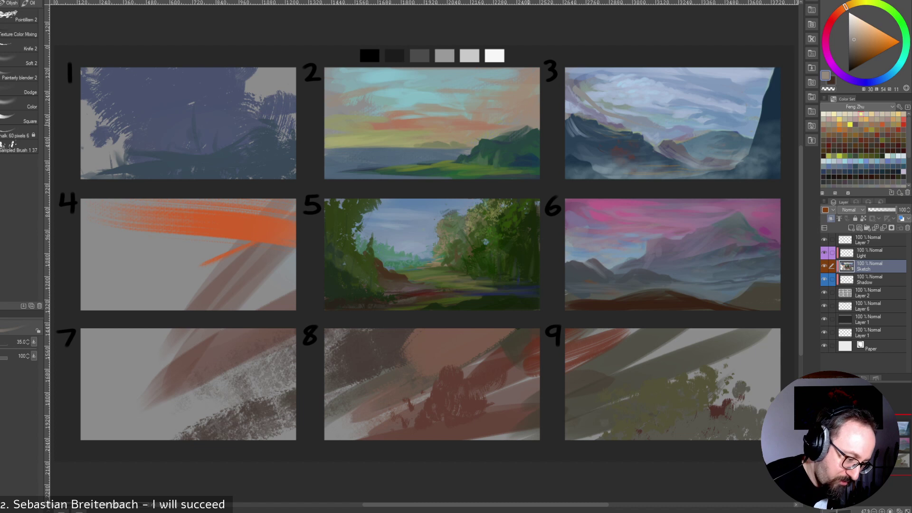
{"action": "left_click", "coordinate": [525, 133], "text": "alt"}
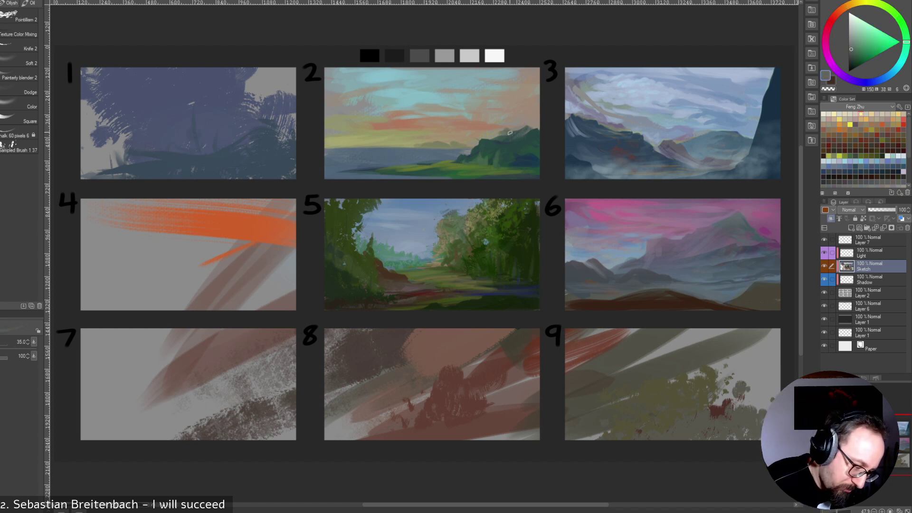
{"action": "key", "text": "["}
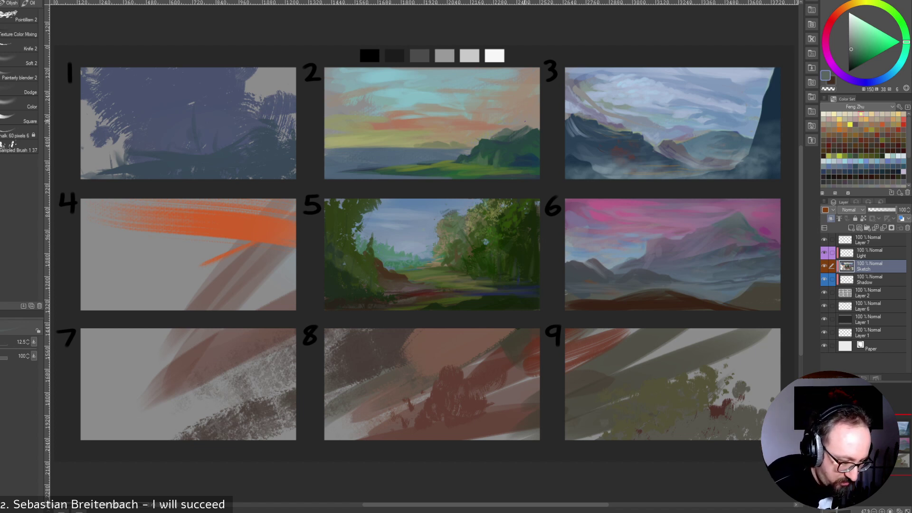
Model the headland's upper ridge in thumbnail 2 with sampled grey-green and dark teal strokes at brush size 30.
{"action": "left_click", "coordinate": [457, 224], "text": "alt"}
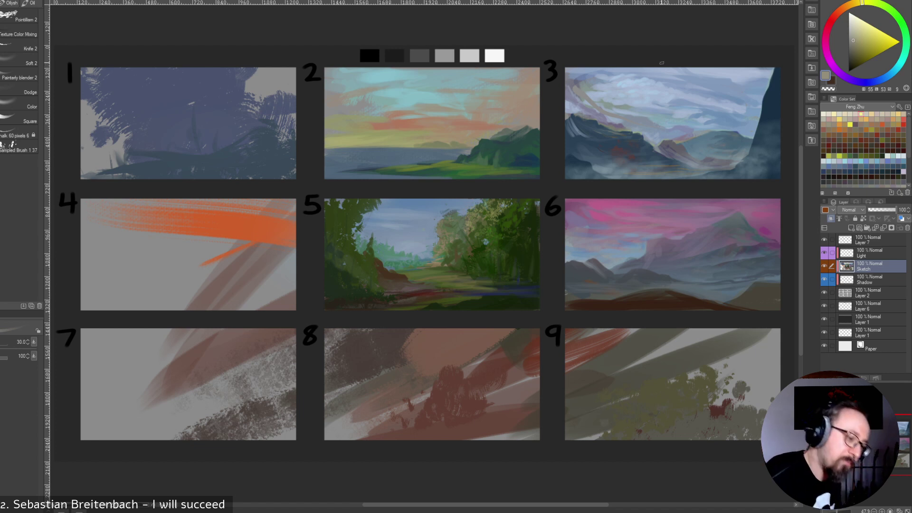
{"action": "left_click", "coordinate": [506, 137], "text": "alt"}
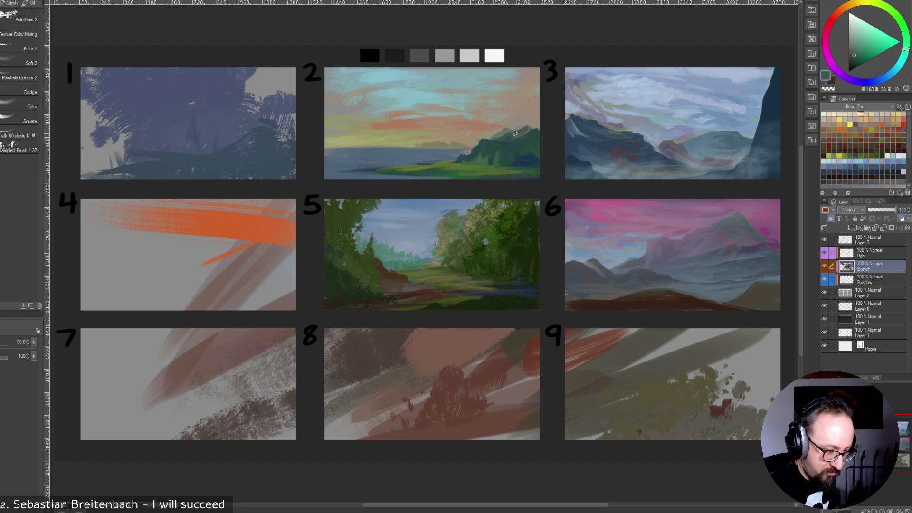
{"action": "left_click", "coordinate": [509, 133], "text": "alt"}
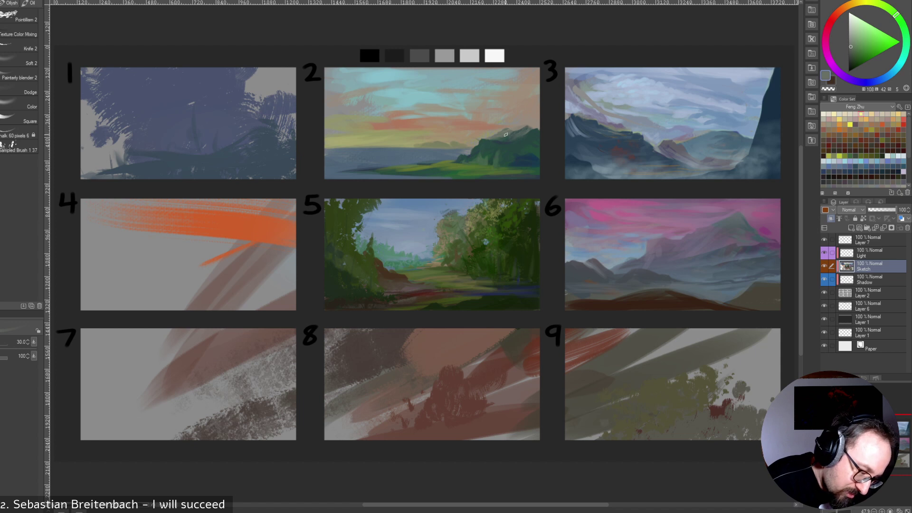
{"action": "left_click", "coordinate": [526, 140], "text": "alt"}
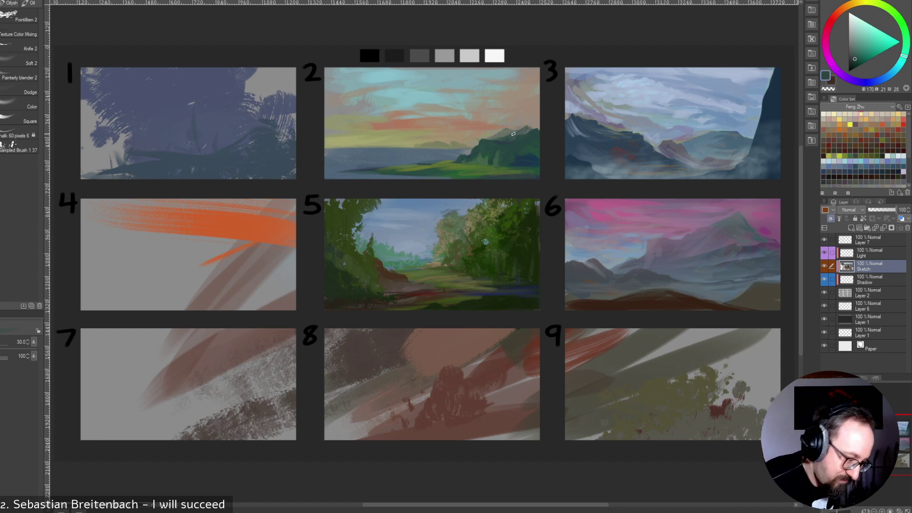
{"action": "left_click", "coordinate": [502, 138], "text": "alt"}
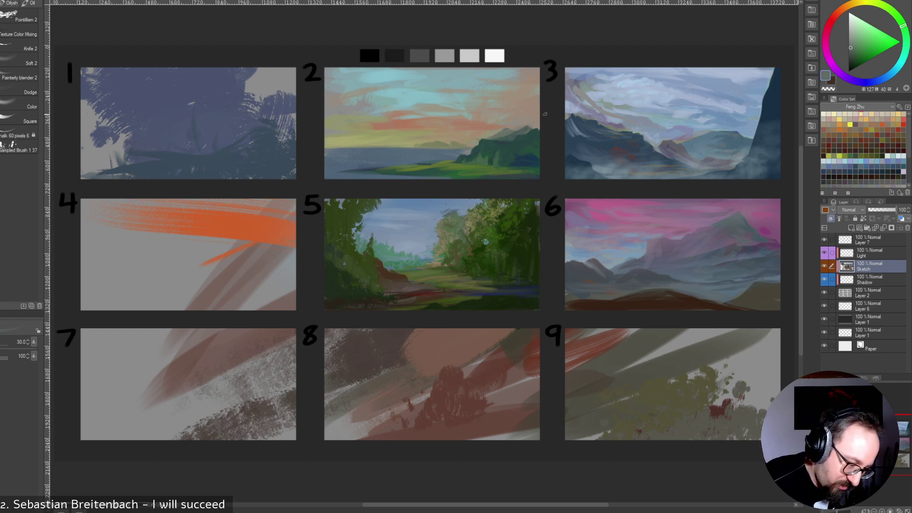
Refine the ridge's silhouette near the right edge of thumbnail 2 with sampled muted orange sky and dark teal at brush size 30.
{"action": "left_click", "coordinate": [528, 123], "text": "alt"}
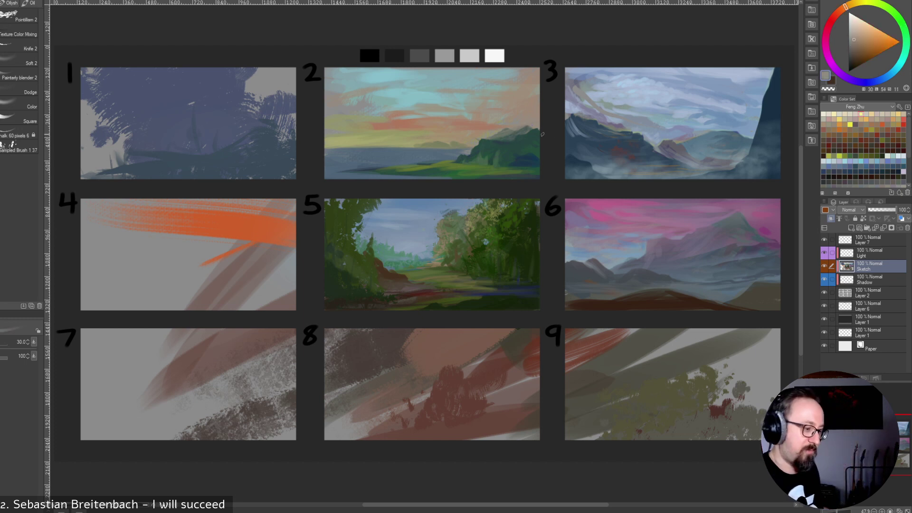
{"action": "left_click", "coordinate": [536, 125], "text": "alt"}
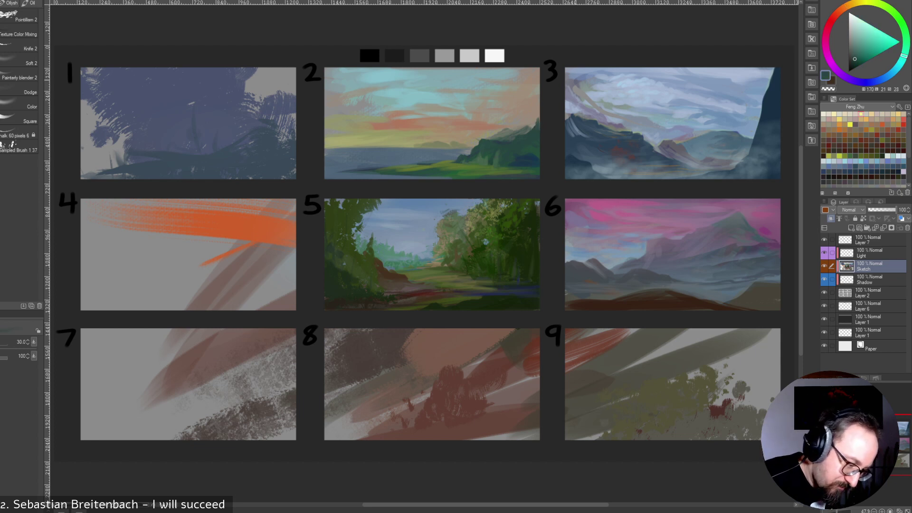
{"action": "left_click", "coordinate": [540, 131], "text": "alt"}
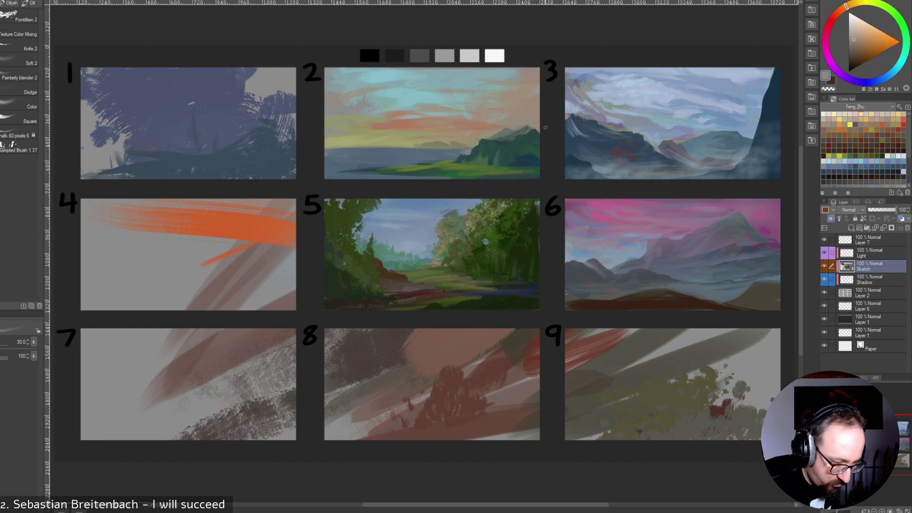
{"action": "left_click", "coordinate": [529, 126], "text": "alt"}
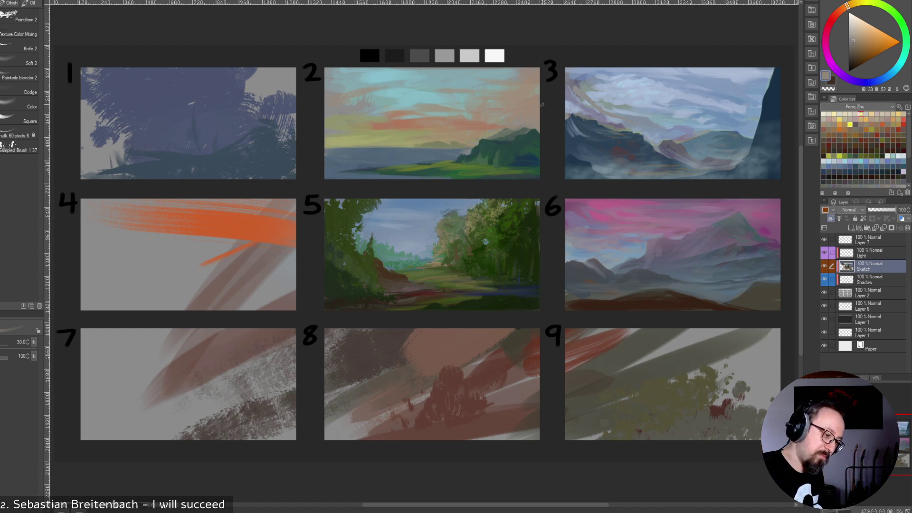
{"action": "left_click", "coordinate": [513, 138], "text": "alt"}
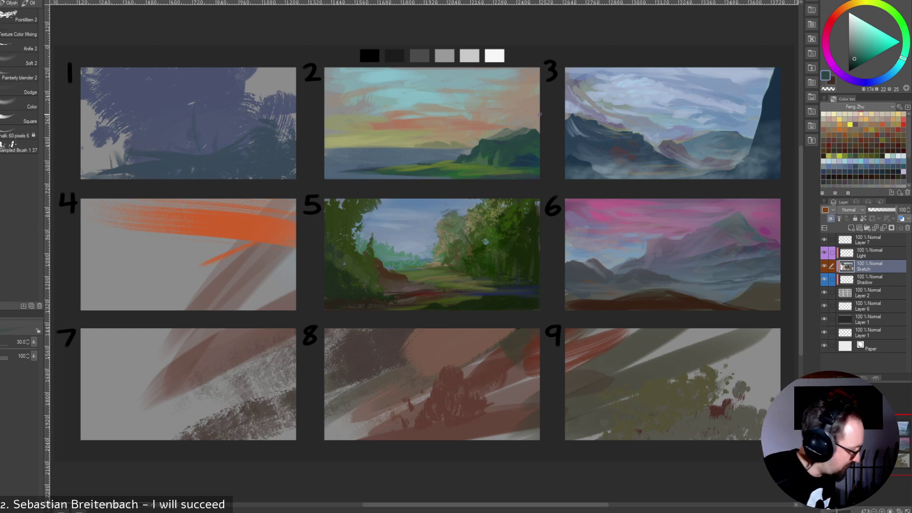
Refine the sky edge along the headland's ridge in thumbnail 2 with sampled muted orange and the Crayon at size 45.
{"action": "left_click", "coordinate": [19, 91]}
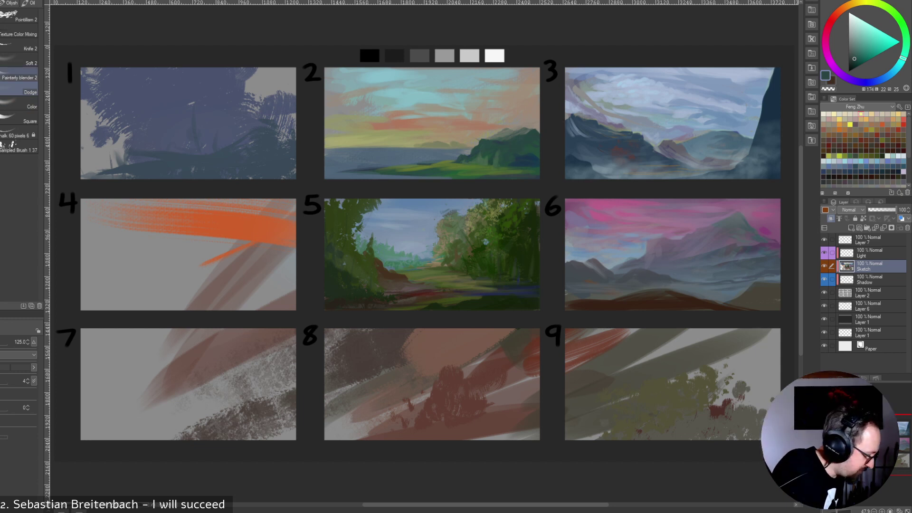
{"action": "left_click", "coordinate": [23, 107]}
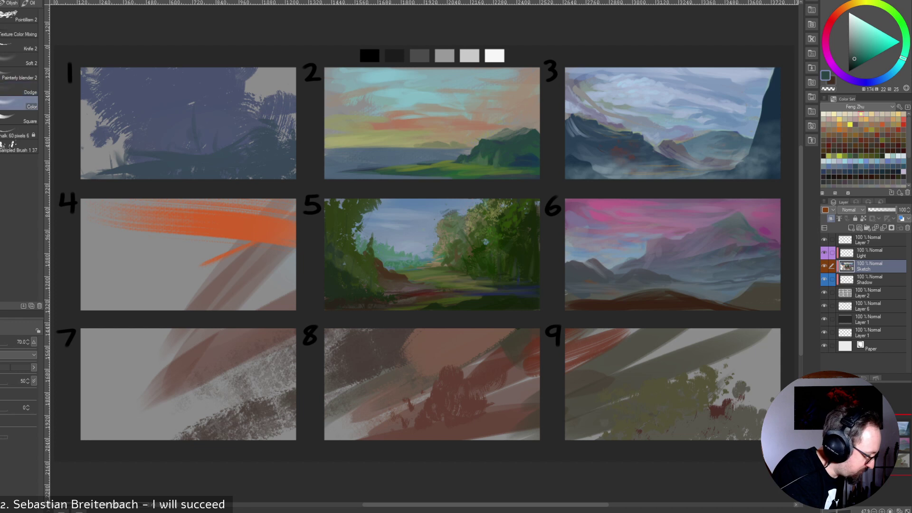
{"action": "left_click_drag", "start_coordinate": [850, 49], "coordinate": [849, 48]}
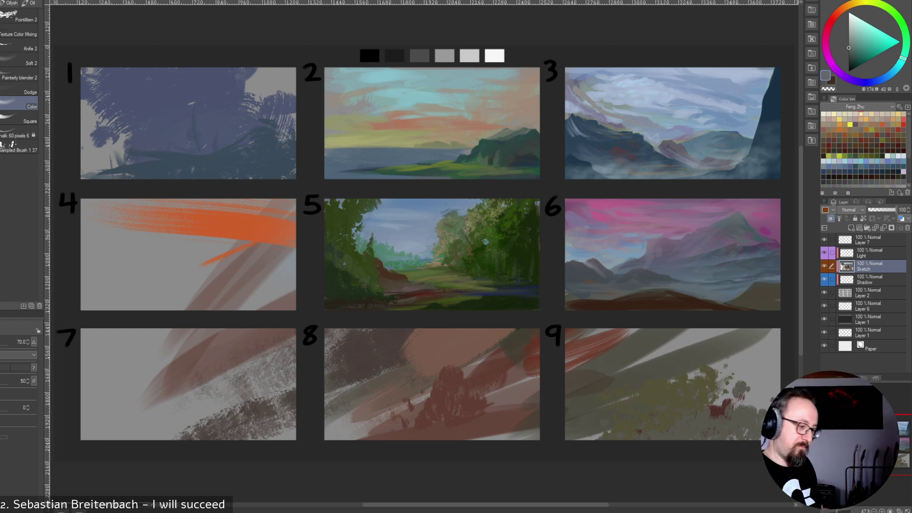
{"action": "key", "text": "p"}
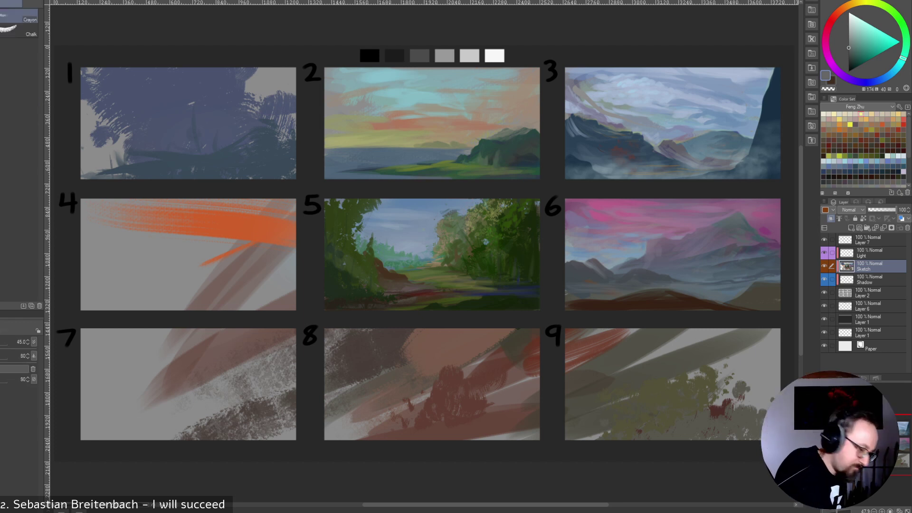
{"action": "left_click", "coordinate": [489, 132], "text": "alt"}
{"action": "left_click_drag", "start_coordinate": [492, 137], "coordinate": [525, 129]}
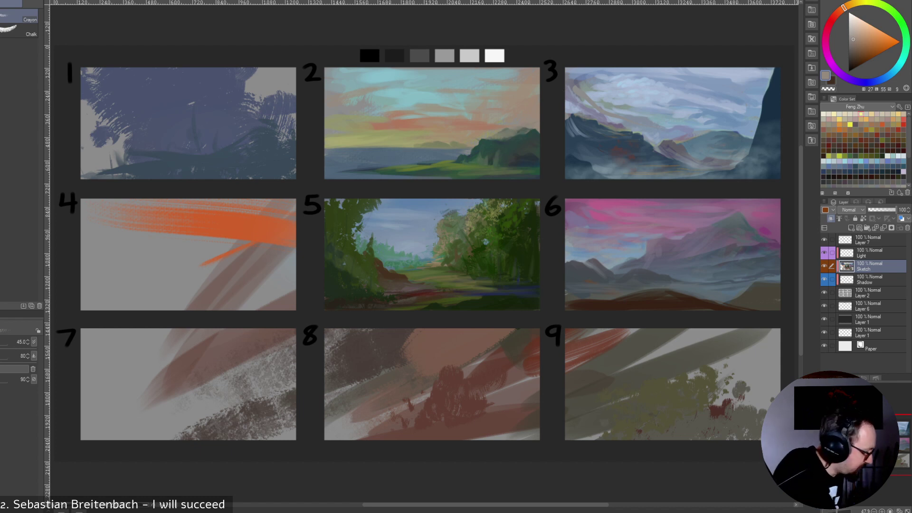
Reshape the headland's summit in thumbnail 2 with the Knife 2 brush at sizes 150 and 70, using sampled muted orange and dark teal.
{"action": "key", "text": "b"}
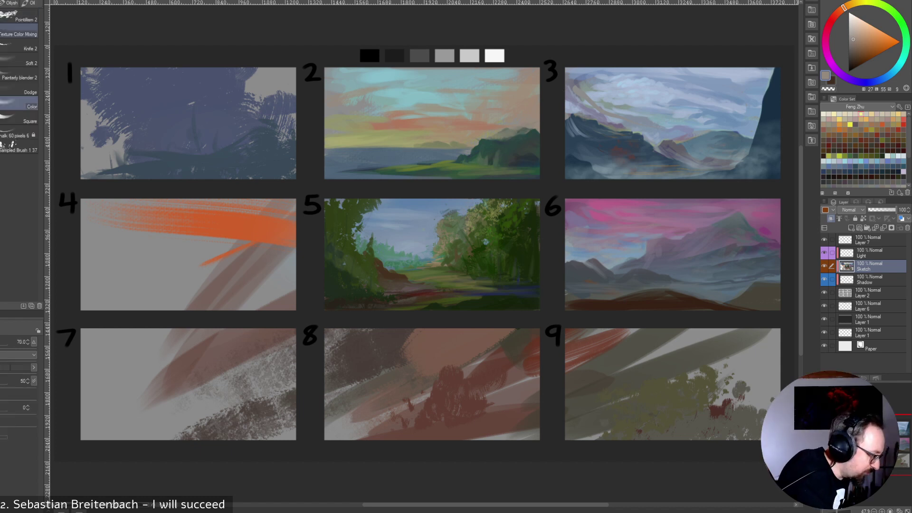
{"action": "left_click", "coordinate": [19, 49]}
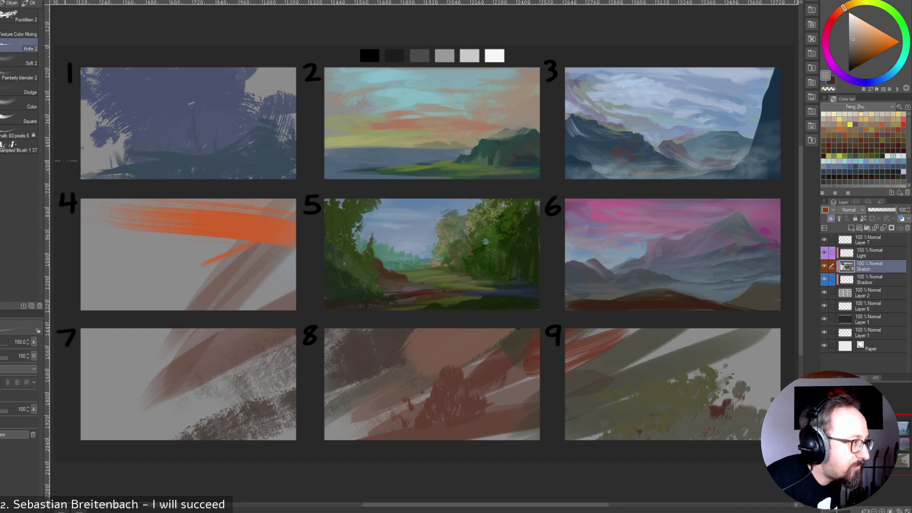
{"action": "left_click", "coordinate": [485, 131], "text": "alt"}
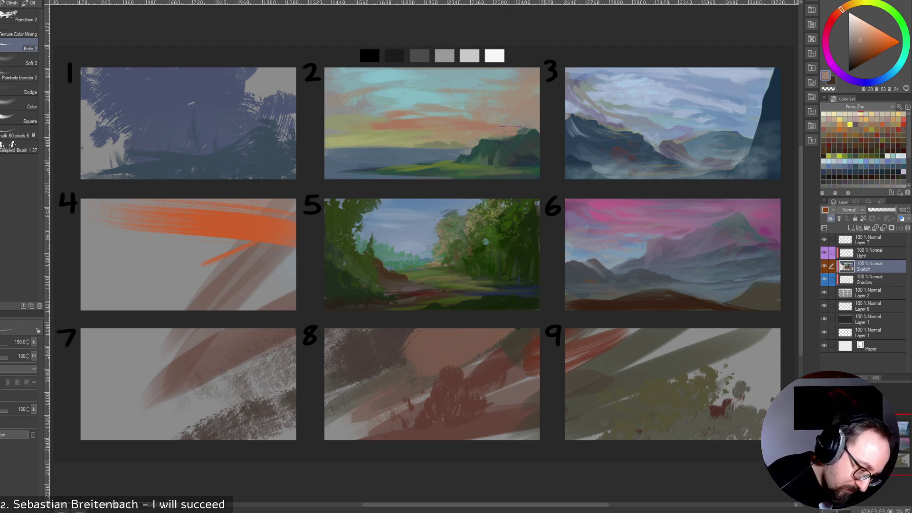
{"action": "left_click", "coordinate": [521, 134], "text": "alt"}
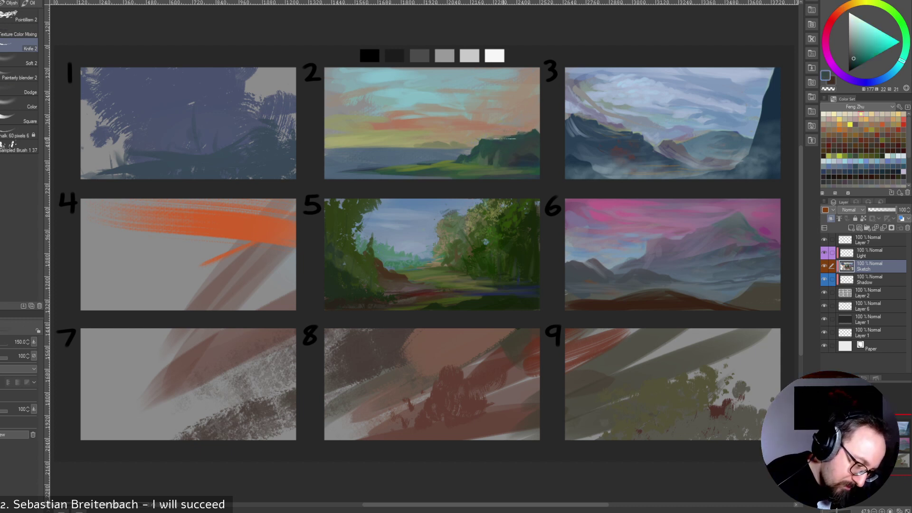
{"action": "key", "text": "bracketleft"}
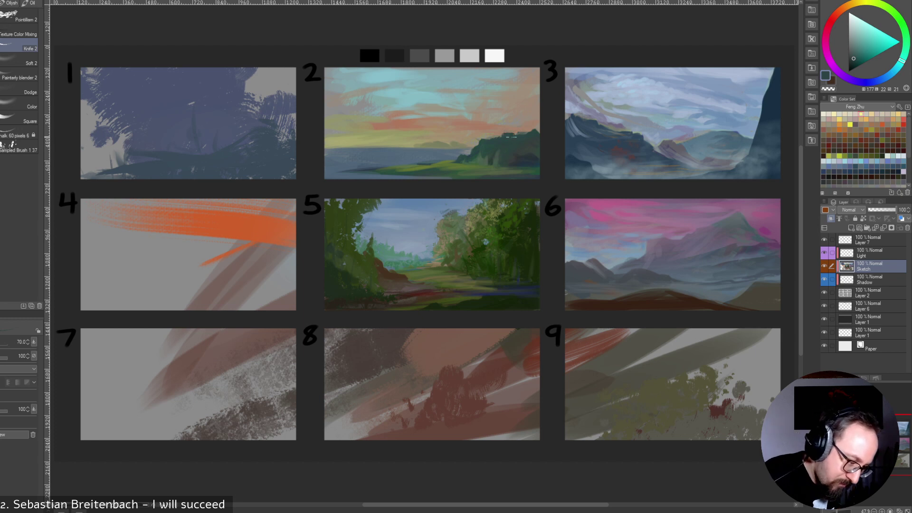
{"action": "left_click_drag", "start_coordinate": [518, 127], "coordinate": [525, 129]}
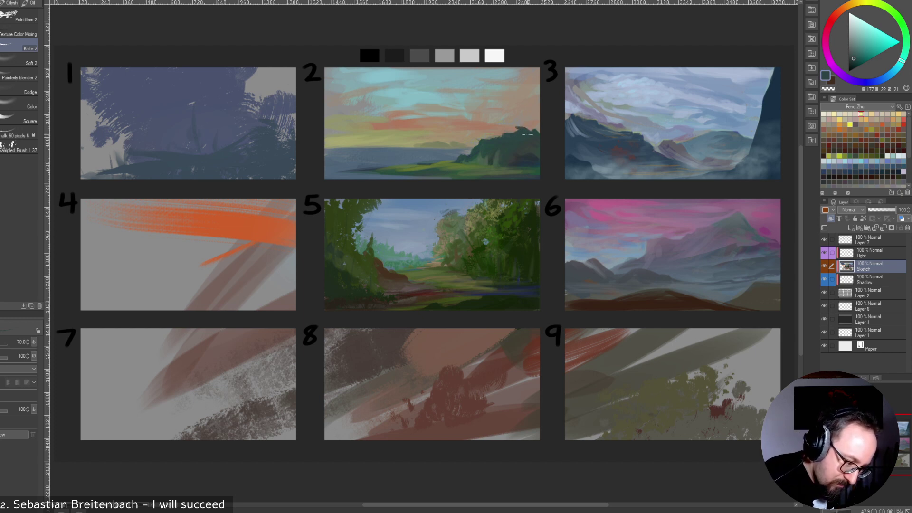
{"action": "left_click", "coordinate": [522, 138], "text": "alt"}
{"action": "left_click", "coordinate": [527, 133], "text": "alt"}
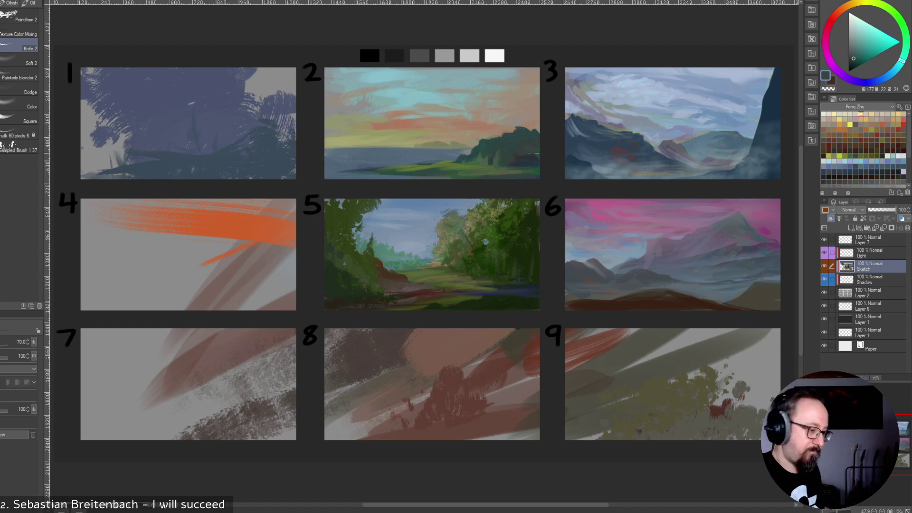
Touch up the headland's lower slope and shore in thumbnail 2 with sampled dark blue-teal and olive green, at Knife 2 sizes 40 to 150.
{"action": "left_click", "coordinate": [534, 148], "text": "alt"}
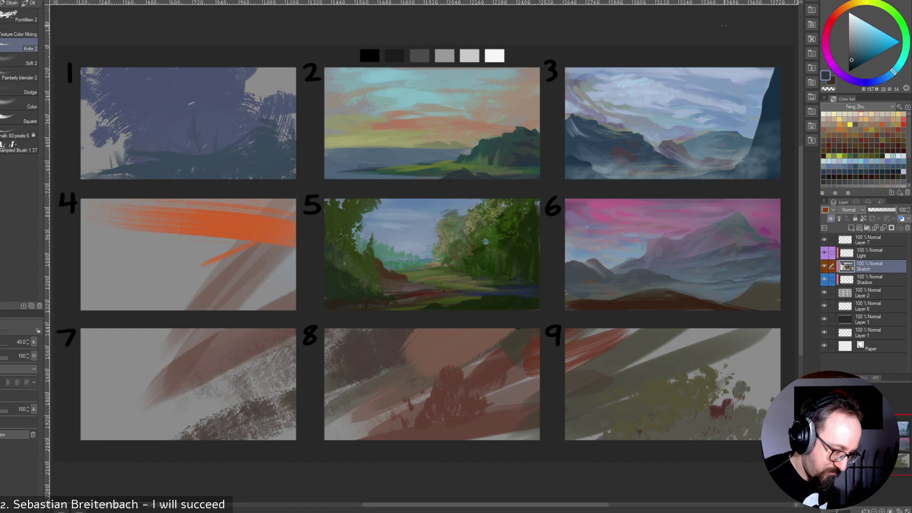
{"action": "left_click", "coordinate": [456, 163], "text": "alt"}
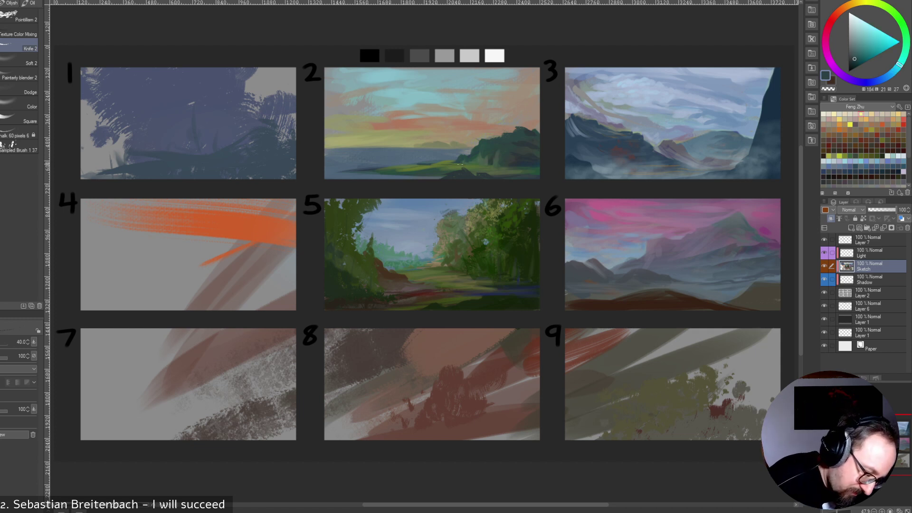
{"action": "left_click", "coordinate": [444, 164], "text": "alt"}
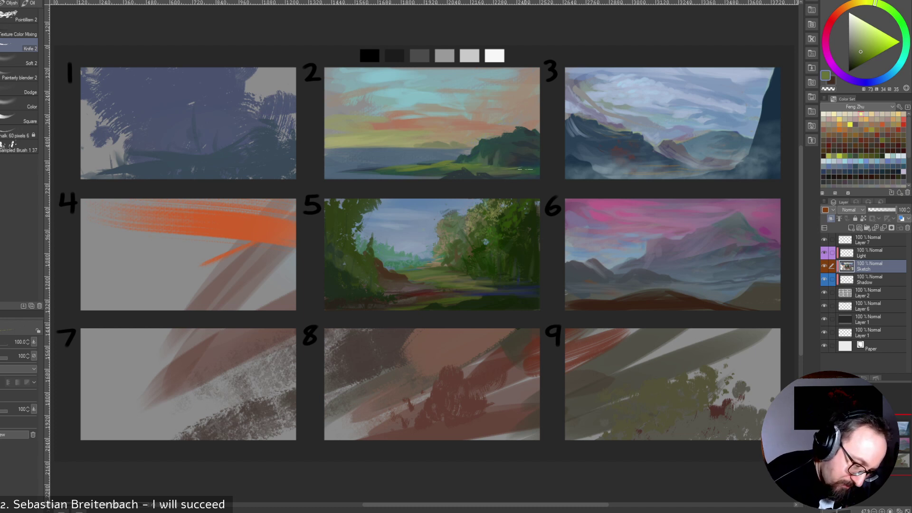
{"action": "key", "text": "bracketright"}
{"action": "key", "text": "bracketright"}
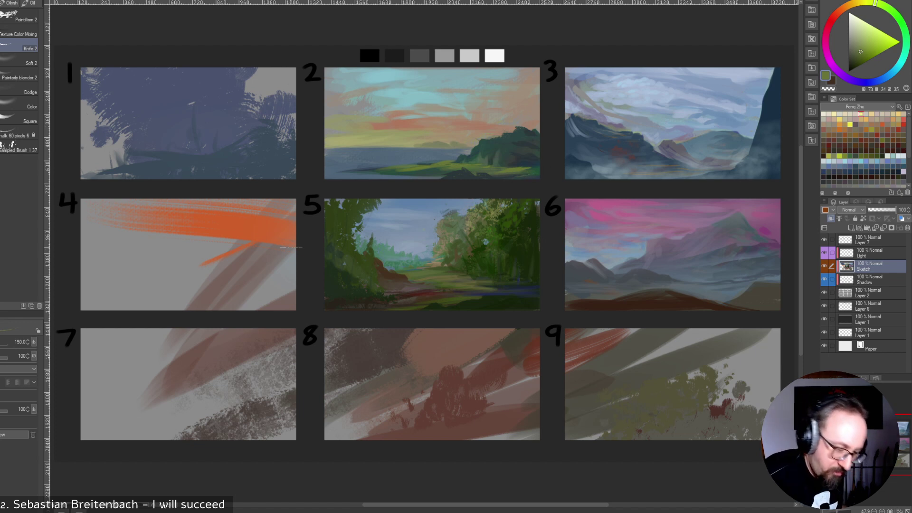
Soften the distant horizon in thumbnail 2 with sampled grey-green and muted yellow strokes at Knife 2 size 150.
{"action": "left_click", "coordinate": [435, 145], "text": "alt"}
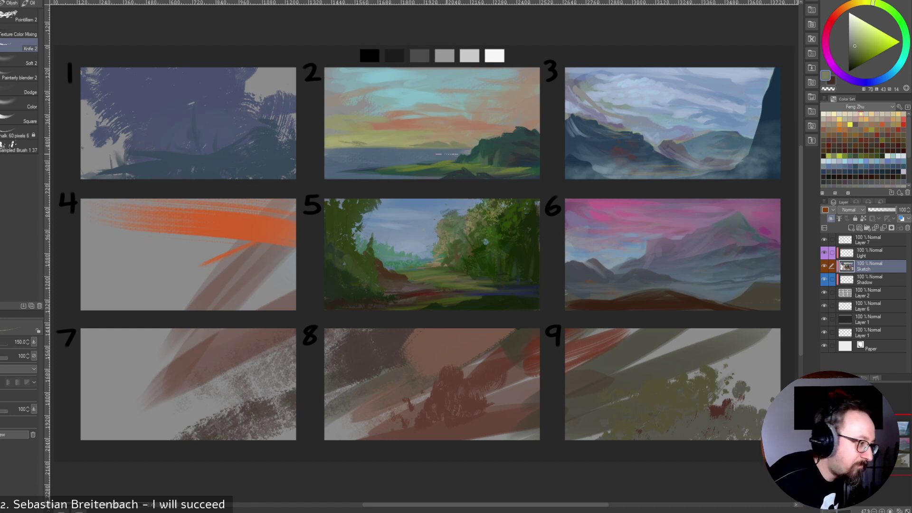
{"action": "left_click", "coordinate": [362, 141], "text": "alt"}
{"action": "left_click_drag", "start_coordinate": [352, 144], "coordinate": [365, 144]}
{"action": "left_click", "coordinate": [361, 143], "text": "alt"}
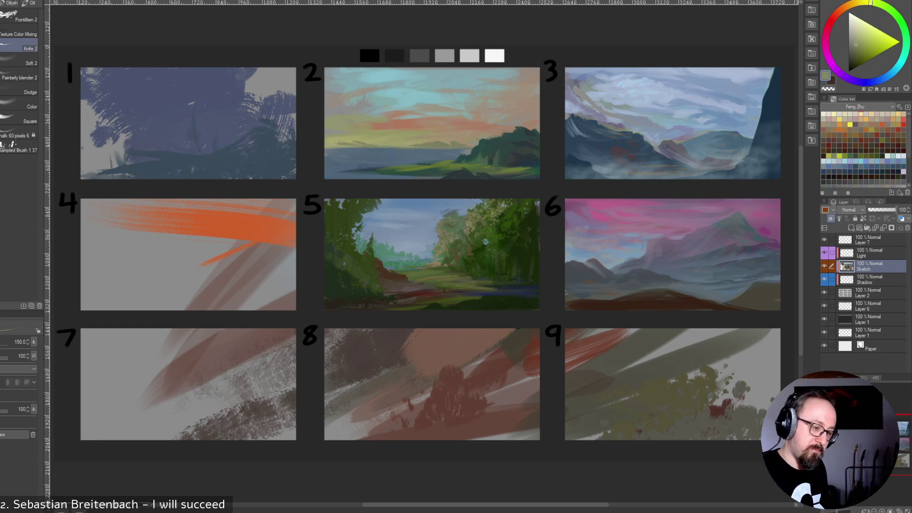
{"action": "left_click", "coordinate": [387, 143], "text": "alt"}
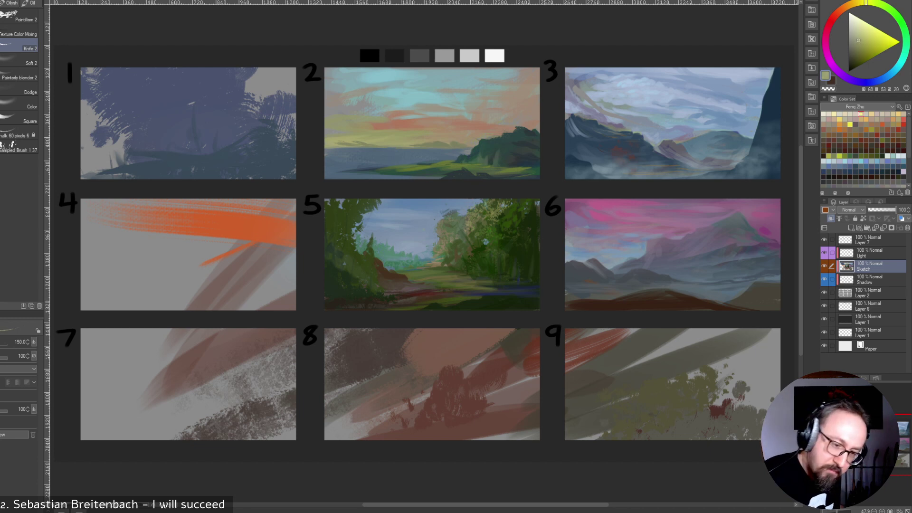
Add a brighter yellow glow along the horizon in thumbnail 2 and blend it with sampled muted yellow and orange.
{"action": "left_click_drag", "start_coordinate": [858, 41], "coordinate": [869, 39]}
{"action": "left_click_drag", "start_coordinate": [365, 142], "coordinate": [414, 142]}
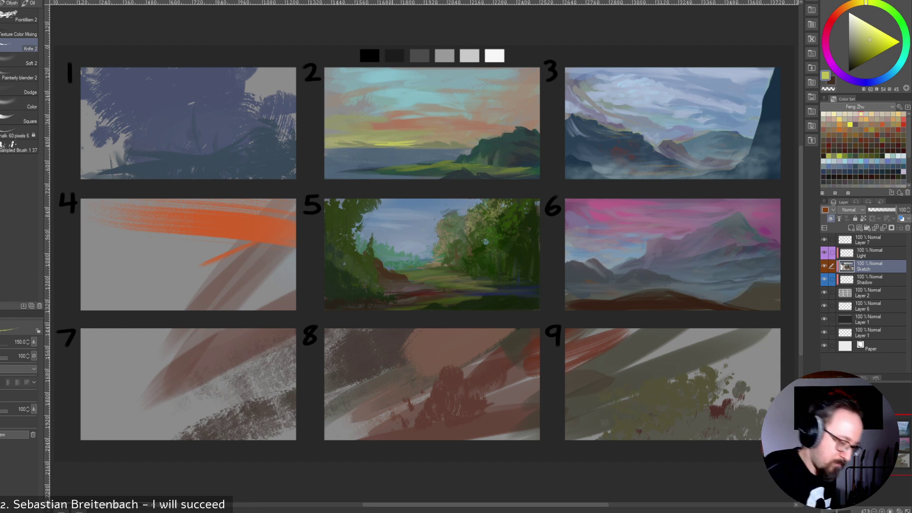
{"action": "left_click", "coordinate": [421, 143], "text": "alt"}
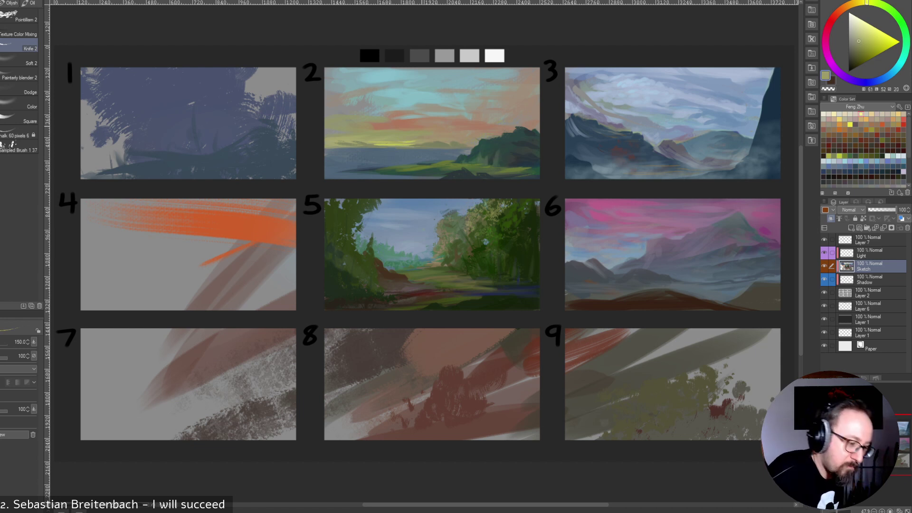
{"action": "left_click", "coordinate": [414, 137], "text": "alt"}
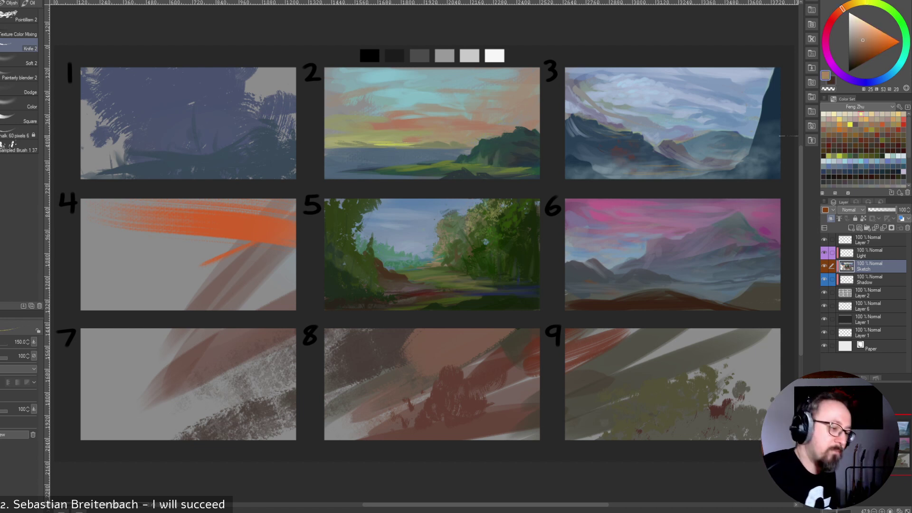
Warm the low sky in thumbnail 2 with the Dodge brush at size 125 in orange and red, then return to the size 30 paint brush.
{"action": "left_click", "coordinate": [510, 135], "text": "alt"}
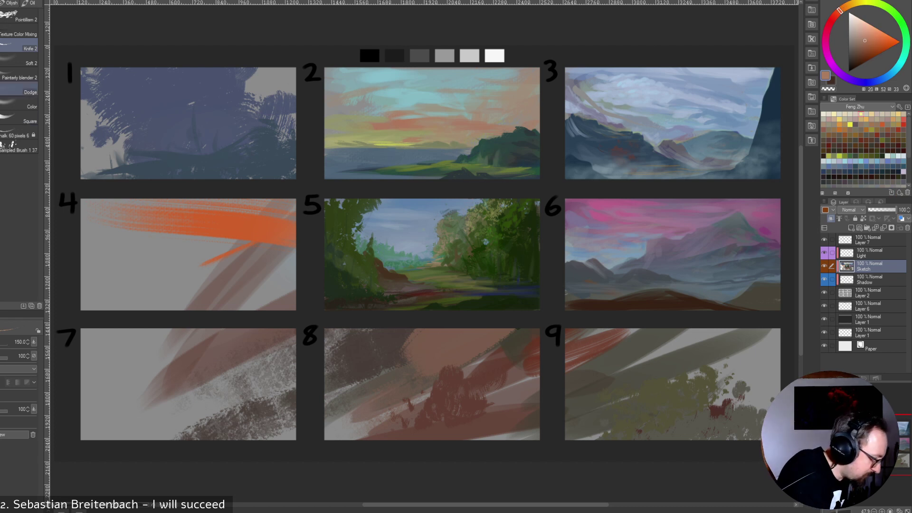
{"action": "left_click", "coordinate": [22, 91]}
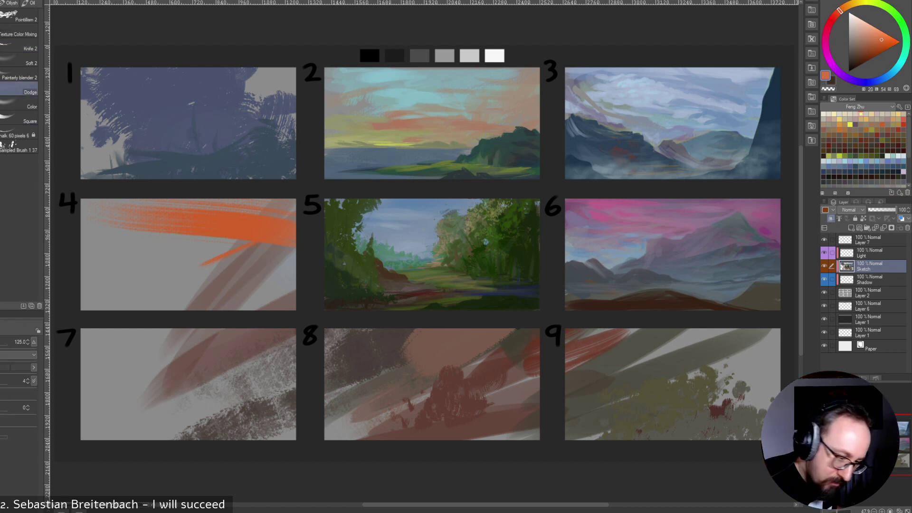
{"action": "left_click", "coordinate": [904, 125]}
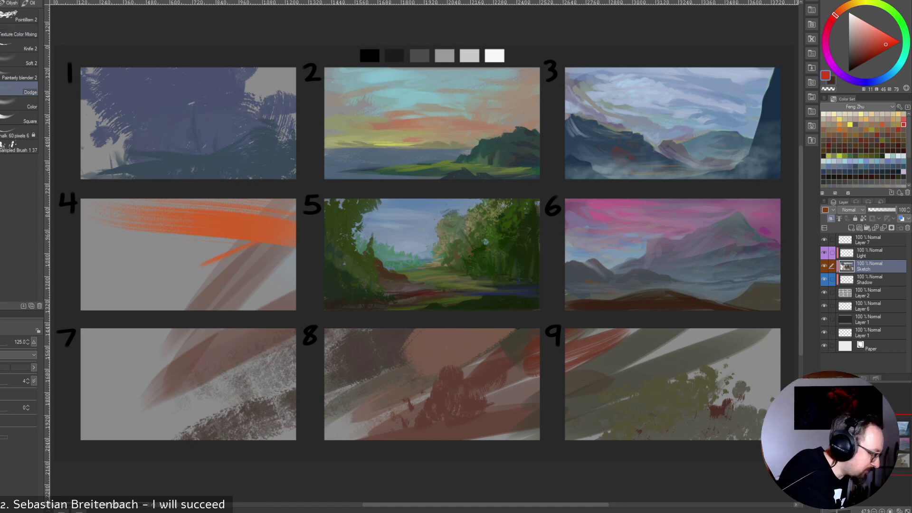
{"action": "left_click", "coordinate": [4, 30]}
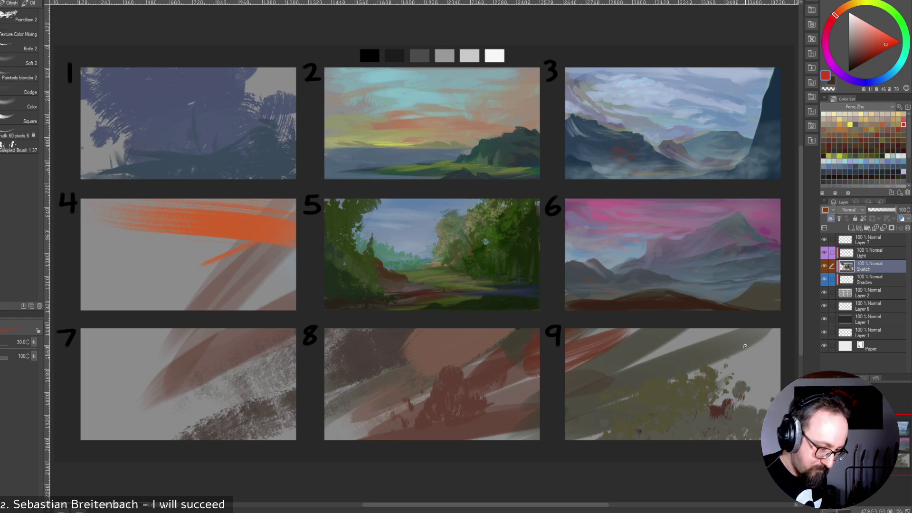
{"action": "left_click", "coordinate": [259, 228], "text": "alt"}
{"action": "key", "text": "bracketright"}
{"action": "key", "text": "bracketright"}
{"action": "key", "text": "bracketright"}
{"action": "key", "text": "bracketright"}
{"action": "key", "text": "bracketright"}
{"action": "key", "text": "bracketright"}
{"action": "key", "text": "bracketright"}
{"action": "key", "text": "bracketright"}
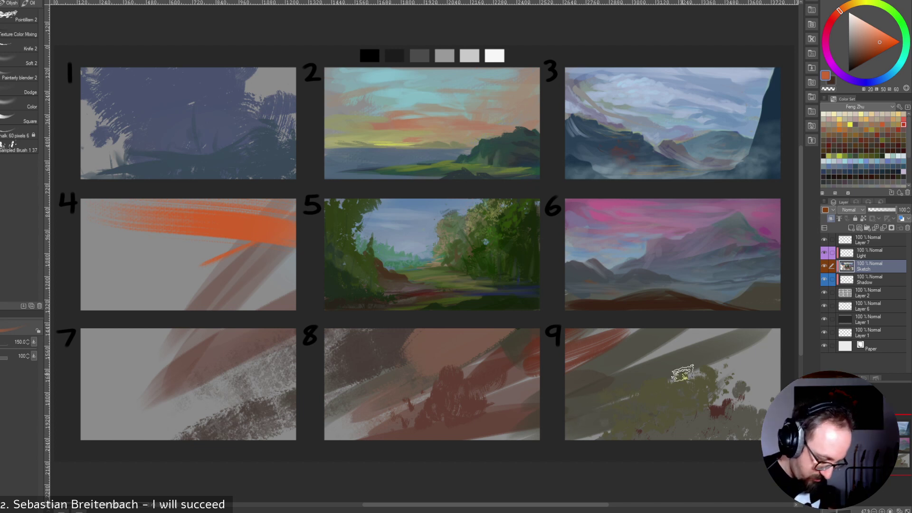
{"action": "key", "text": "bracketleft"}
{"action": "key", "text": "bracketleft"}
{"action": "key", "text": "bracketleft"}
{"action": "key", "text": "bracketleft"}
{"action": "key", "text": "bracketleft"}
{"action": "key", "text": "bracketleft"}
{"action": "key", "text": "bracketleft"}
Block in the upper part of thumbnail 8 with sampled muted reddish brown at brush size 60.
{"action": "left_click", "coordinate": [461, 410], "text": "alt"}
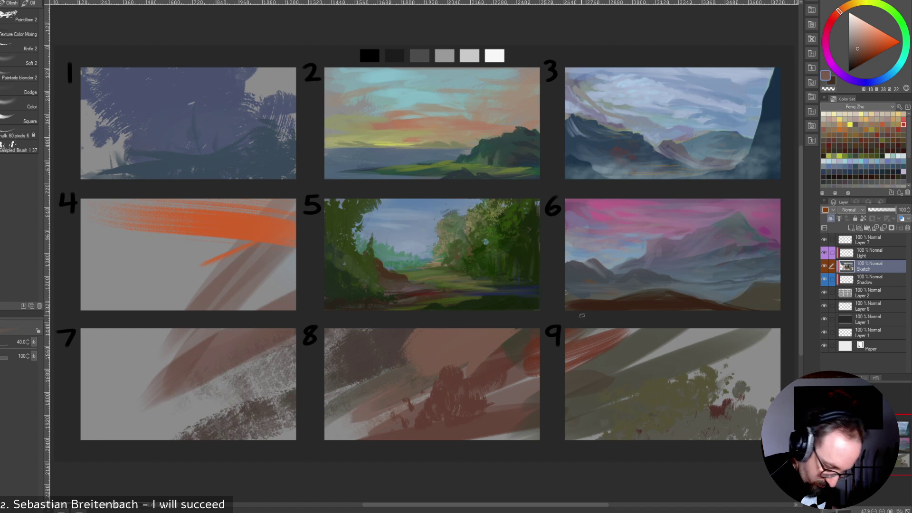
{"action": "key", "text": "bracketright"}
{"action": "key", "text": "bracketright"}
{"action": "key", "text": "bracketright"}
{"action": "mouse_move", "coordinate": [411, 351]}
{"action": "left_mouse_down"}
{"action": "mouse_move", "coordinate": [378, 343]}
{"action": "mouse_move", "coordinate": [344, 360]}
{"action": "left_mouse_up"}
{"action": "mouse_move", "coordinate": [403, 328]}
{"action": "left_mouse_down"}
{"action": "mouse_move", "coordinate": [402, 351]}
{"action": "mouse_move", "coordinate": [417, 339]}
{"action": "left_mouse_up"}
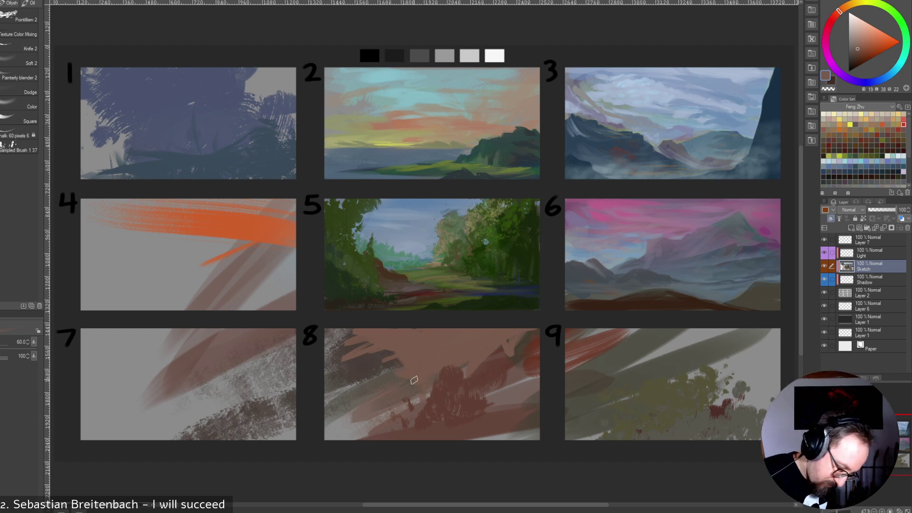
Paint radiating light orange-brown strokes around the central dark mass in thumbnail 8, enlarging the brush to size 80 and above.
{"action": "left_click", "coordinate": [862, 40]}
{"action": "mouse_move", "coordinate": [430, 373]}
{"action": "left_mouse_down"}
{"action": "mouse_move", "coordinate": [433, 384]}
{"action": "mouse_move", "coordinate": [411, 374]}
{"action": "mouse_move", "coordinate": [421, 387]}
{"action": "mouse_move", "coordinate": [421, 372]}
{"action": "mouse_move", "coordinate": [443, 351]}
{"action": "mouse_move", "coordinate": [473, 345]}
{"action": "mouse_move", "coordinate": [483, 364]}
{"action": "left_mouse_up"}
{"action": "key", "text": "]"}
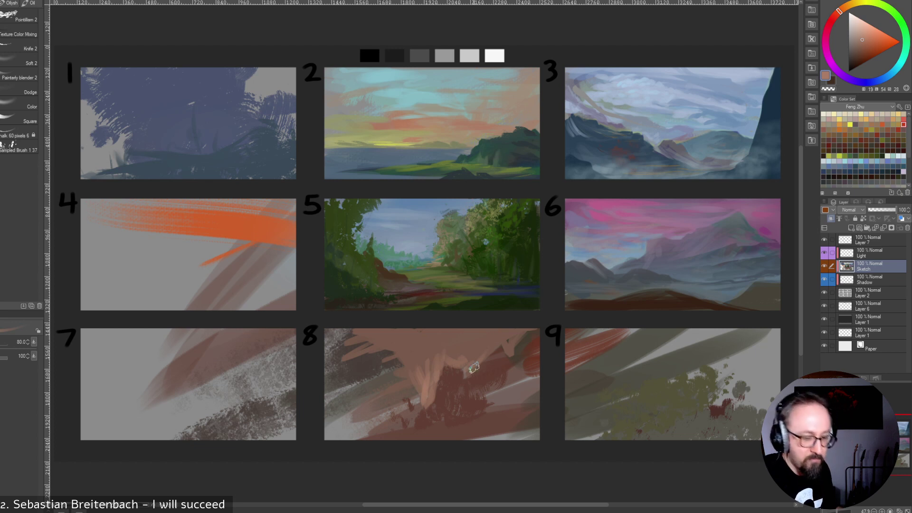
{"action": "key", "text": "]"}
{"action": "key", "text": "]"}
{"action": "key", "text": "]"}
{"action": "left_click", "coordinate": [446, 357], "text": "alt"}
{"action": "mouse_move", "coordinate": [430, 368]}
{"action": "left_mouse_down"}
{"action": "mouse_move", "coordinate": [425, 398]}
{"action": "mouse_move", "coordinate": [433, 364]}
{"action": "left_mouse_up"}
Paint thin vertical trunk-like strokes through the middle and right side of thumbnail 8 with sampled dark red-brown at brush size 45.
{"action": "key", "text": "bracketleft"}
{"action": "key", "text": "bracketleft"}
{"action": "key", "text": "bracketleft"}
{"action": "key", "text": "bracketleft"}
{"action": "left_click", "coordinate": [438, 416], "text": "alt"}
{"action": "key", "text": "bracketright"}
{"action": "key", "text": "bracketleft"}
{"action": "key", "text": "bracketleft"}
{"action": "key", "text": "bracketleft"}
{"action": "key", "text": "bracketleft"}
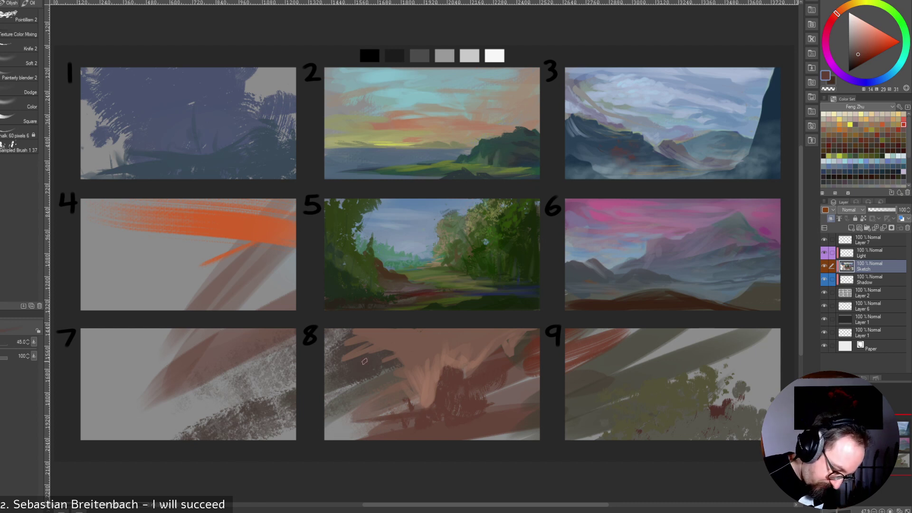
{"action": "left_click_drag", "start_coordinate": [453, 328], "coordinate": [446, 452]}
{"action": "mouse_move", "coordinate": [495, 330]}
{"action": "left_mouse_down"}
{"action": "mouse_move", "coordinate": [515, 455]}
{"action": "mouse_move", "coordinate": [524, 347]}
{"action": "mouse_move", "coordinate": [574, 455]}
{"action": "left_mouse_up"}
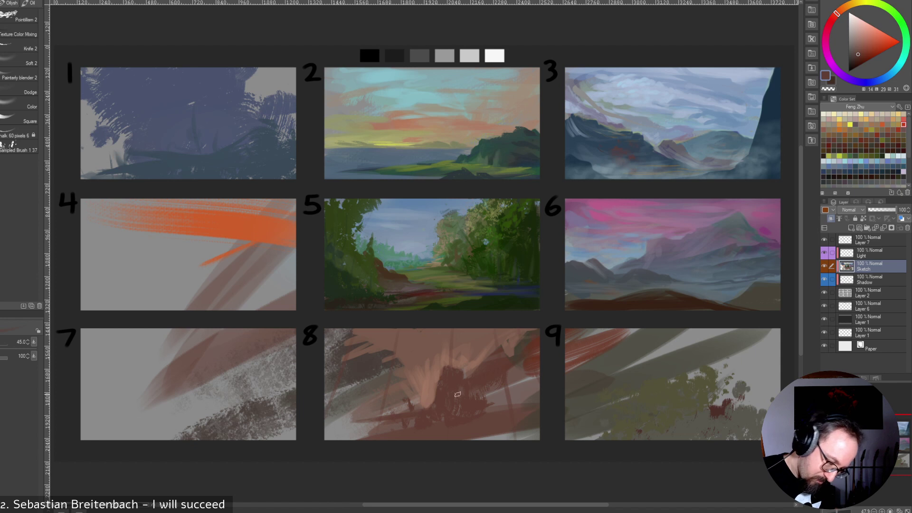
Add thicker dark red-brown trunk shapes at the left side of thumbnail 8, then reduce the brush to size 40.
{"action": "mouse_move", "coordinate": [399, 368]}
{"action": "left_mouse_down"}
{"action": "mouse_move", "coordinate": [391, 412]}
{"action": "mouse_move", "coordinate": [380, 384]}
{"action": "mouse_move", "coordinate": [383, 417]}
{"action": "mouse_move", "coordinate": [386, 401]}
{"action": "left_mouse_up"}
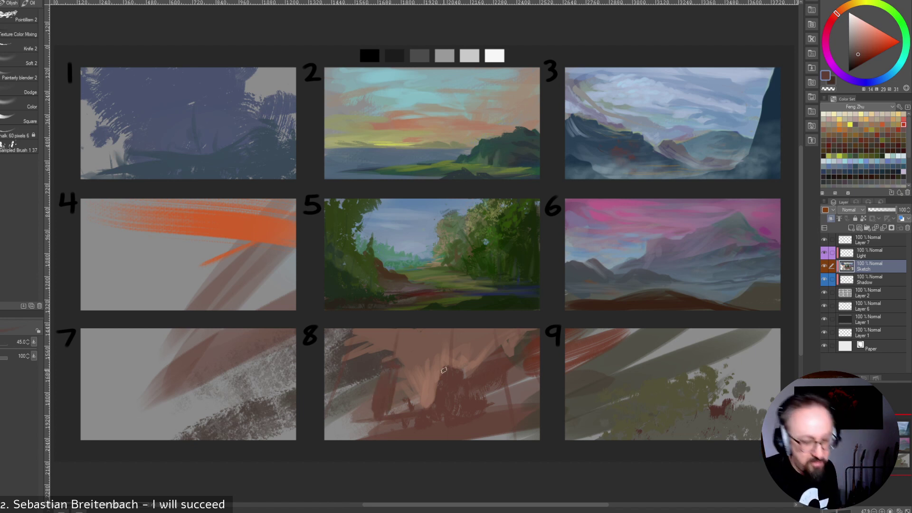
{"action": "mouse_move", "coordinate": [338, 383]}
{"action": "left_mouse_down"}
{"action": "mouse_move", "coordinate": [333, 422]}
{"action": "mouse_move", "coordinate": [358, 429]}
{"action": "left_mouse_up"}
{"action": "key", "text": "bracketleft"}
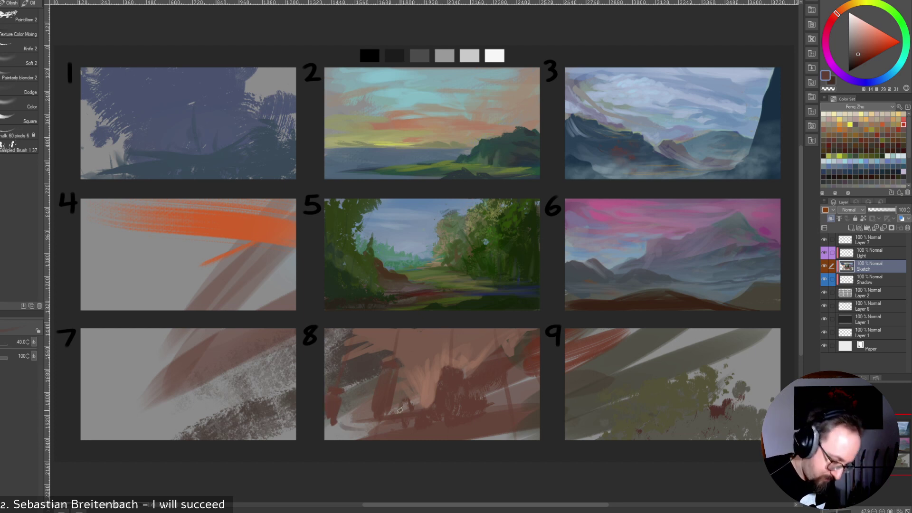
Darken the red-brown colour slightly and paint a sloping ground stroke in the lower right part of thumbnail 8 at brush size 50.
{"action": "key", "text": "bracketright"}
{"action": "key", "text": "bracketright"}
{"action": "key", "text": "bracketright"}
{"action": "key", "text": "bracketright"}
{"action": "key", "text": "bracketright"}
{"action": "key", "text": "bracketright"}
{"action": "key", "text": "bracketleft"}
{"action": "key", "text": "bracketleft"}
{"action": "left_click_drag", "start_coordinate": [857, 55], "coordinate": [857, 61]}
{"action": "left_click_drag", "start_coordinate": [513, 409], "coordinate": [468, 423]}
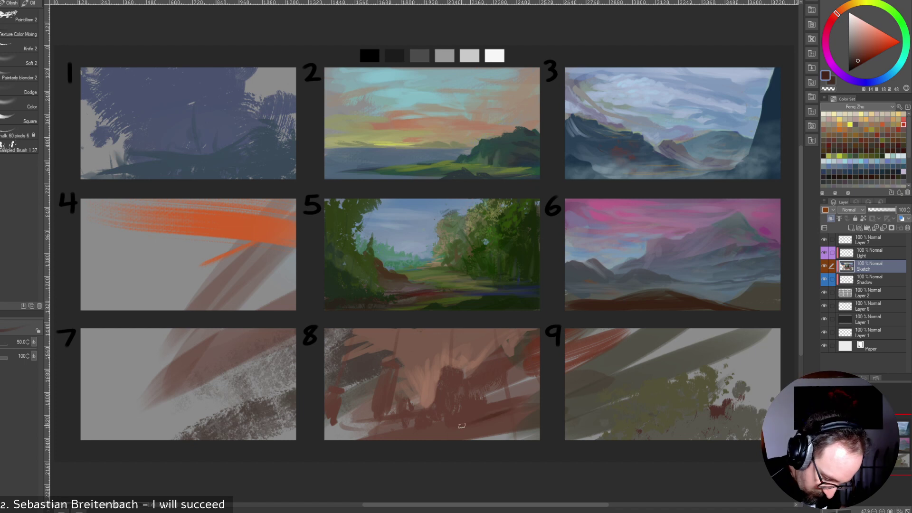
{"action": "key", "text": "bracketleft"}
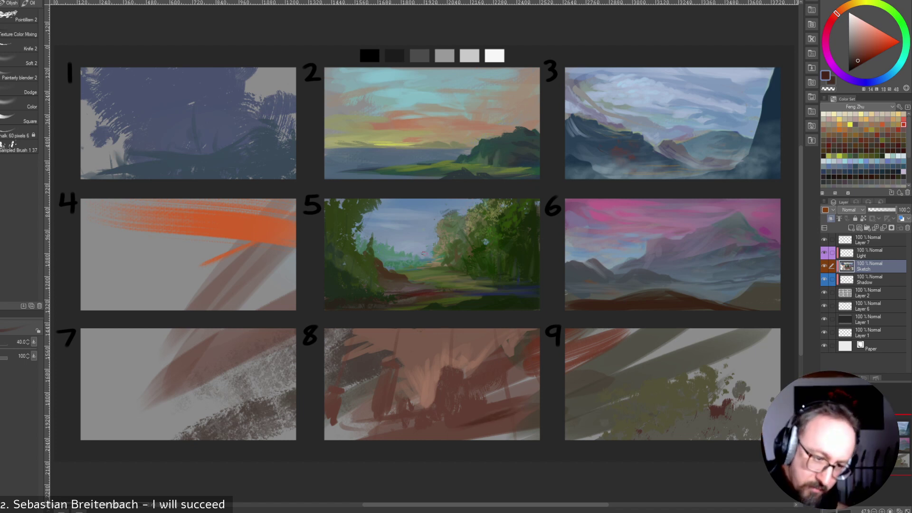
Sample a darker brown and sweep broad strokes along the bottom of thumbnail 8 at brush size 60.
{"action": "key", "text": "bracketleft"}
{"action": "left_click", "coordinate": [423, 253], "text": "alt"}
{"action": "key", "text": "bracketright"}
{"action": "key", "text": "bracketright"}
{"action": "key", "text": "bracketright"}
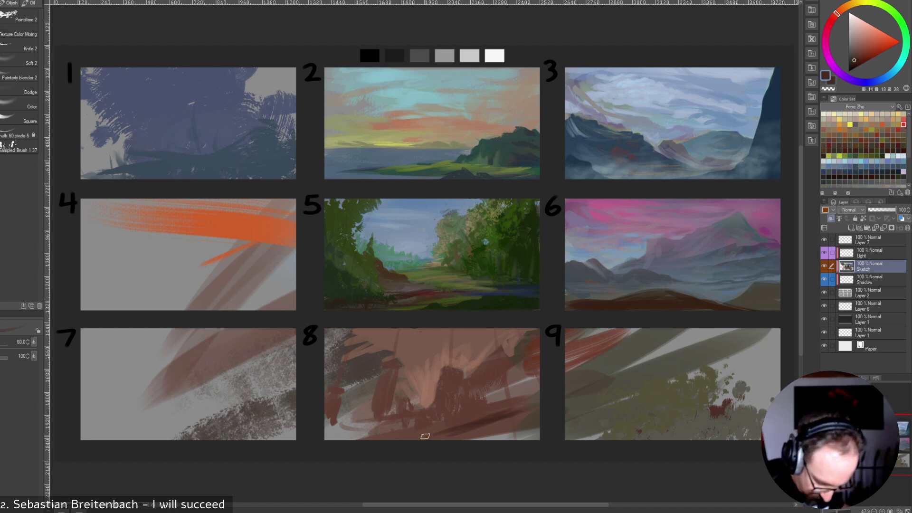
{"action": "left_click_drag", "start_coordinate": [515, 425], "coordinate": [395, 437]}
{"action": "left_click_drag", "start_coordinate": [450, 427], "coordinate": [380, 439]}
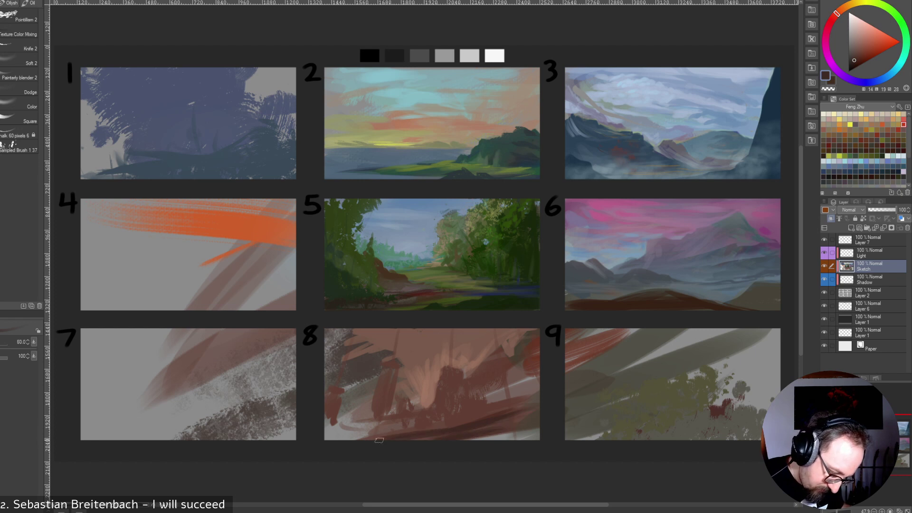
Fill the lower right corner of thumbnail 8 with long dark brown ground strokes using a slightly smaller brush.
{"action": "key", "text": "bracketleft"}
{"action": "left_click_drag", "start_coordinate": [506, 431], "coordinate": [394, 441]}
{"action": "left_click_drag", "start_coordinate": [537, 427], "coordinate": [485, 433]}
{"action": "left_click_drag", "start_coordinate": [538, 431], "coordinate": [468, 441]}
{"action": "mouse_move", "coordinate": [533, 414]}
{"action": "left_mouse_down"}
{"action": "mouse_move", "coordinate": [488, 421]}
{"action": "mouse_move", "coordinate": [538, 416]}
{"action": "mouse_move", "coordinate": [523, 429]}
{"action": "left_mouse_up"}
{"action": "key", "text": "bracketleft"}
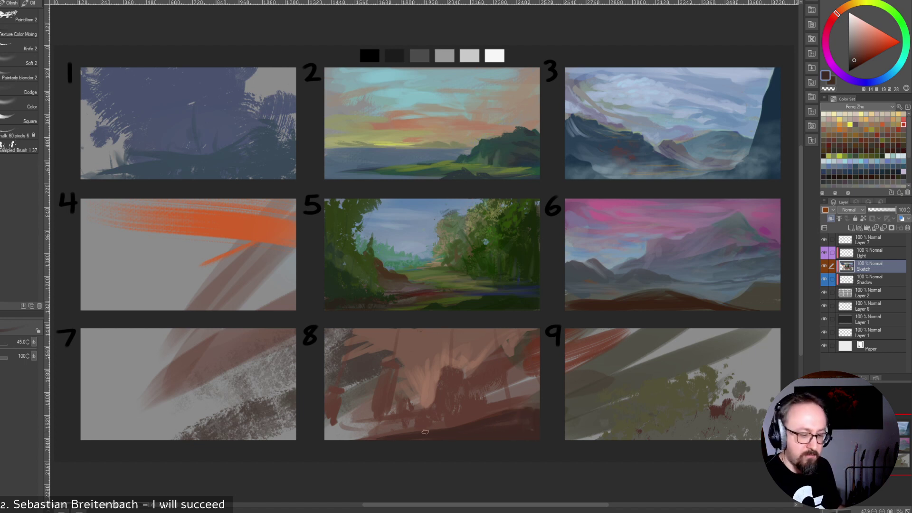
Extend the dark brown ground across the lower left of thumbnail 8 at brush size 40.
{"action": "key", "text": "bracketleft"}
{"action": "left_click_drag", "start_coordinate": [434, 428], "coordinate": [373, 433]}
{"action": "left_click_drag", "start_coordinate": [409, 434], "coordinate": [347, 438]}
{"action": "left_click_drag", "start_coordinate": [410, 432], "coordinate": [326, 440]}
{"action": "left_click_drag", "start_coordinate": [369, 433], "coordinate": [350, 436]}
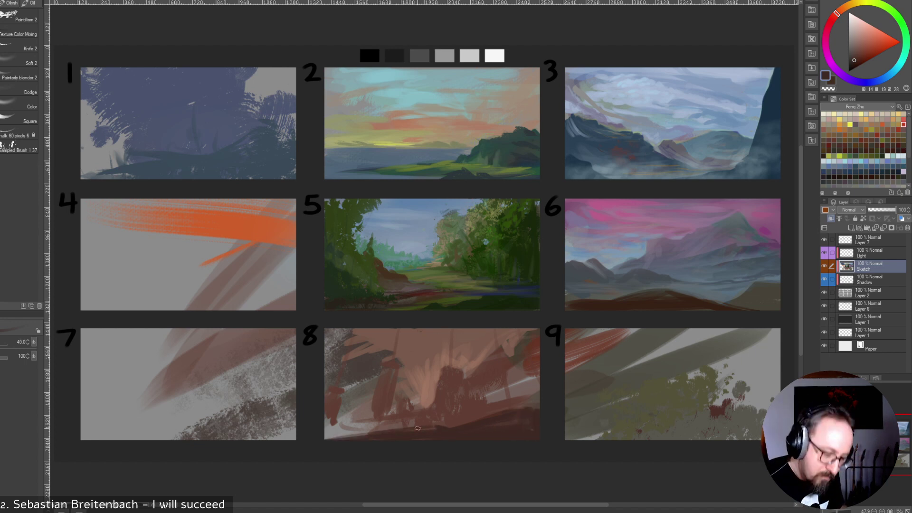
Choose a near-black brown and paint foreground strokes along the bottom of thumbnail 8, mainly a sloping bank in the lower left corner.
{"action": "left_click", "coordinate": [854, 65]}
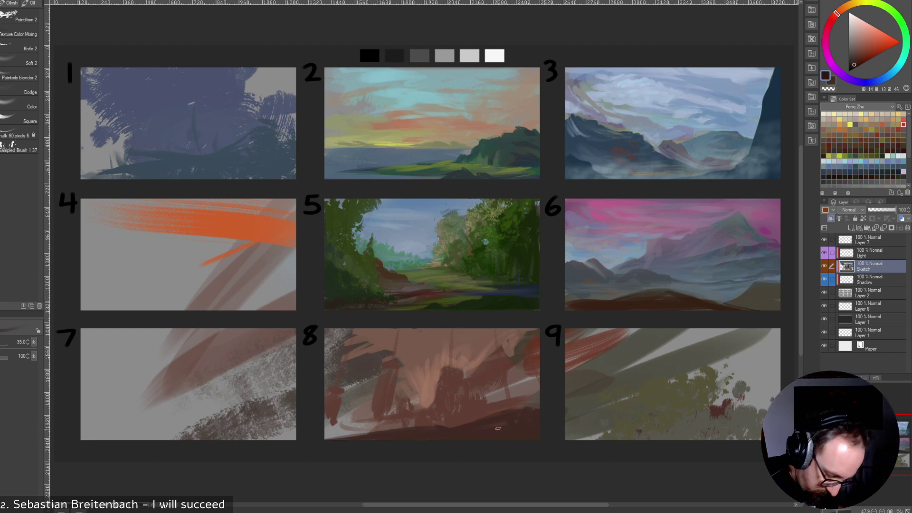
{"action": "key", "text": "bracketleft"}
{"action": "key", "text": "bracketleft"}
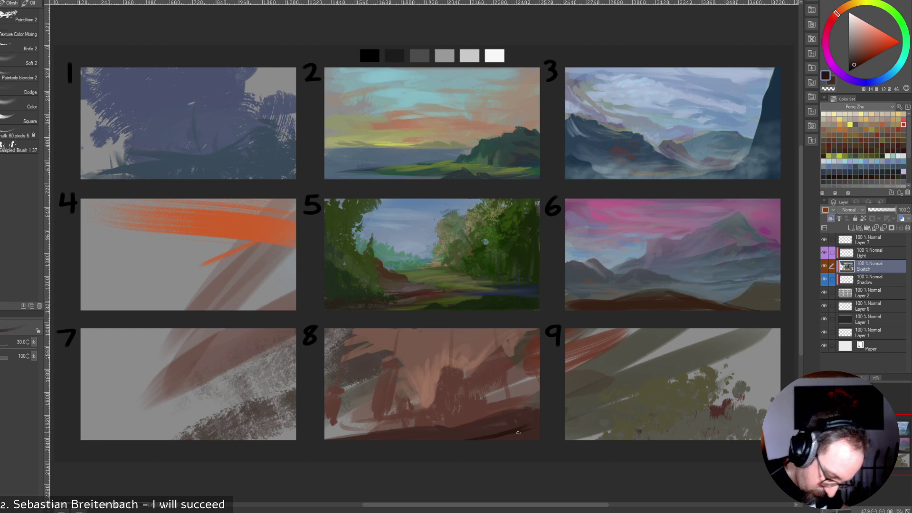
{"action": "key", "text": "bracketleft"}
{"action": "key", "text": "bracketleft"}
{"action": "key", "text": "bracketleft"}
{"action": "key", "text": "bracketleft"}
{"action": "key", "text": "bracketleft"}
{"action": "key", "text": "bracketleft"}
{"action": "key", "text": "bracketleft"}
{"action": "key", "text": "bracketright"}
{"action": "key", "text": "bracketright"}
{"action": "key", "text": "bracketright"}
{"action": "key", "text": "bracketright"}
{"action": "key", "text": "bracketright"}
{"action": "key", "text": "bracketright"}
{"action": "key", "text": "bracketright"}
{"action": "key", "text": "bracketright"}
{"action": "key", "text": "bracketright"}
{"action": "key", "text": "bracketright"}
{"action": "key", "text": "bracketright"}
{"action": "key", "text": "bracketright"}
{"action": "left_click_drag", "start_coordinate": [327, 424], "coordinate": [414, 439]}
{"action": "left_click_drag", "start_coordinate": [331, 428], "coordinate": [396, 442]}
{"action": "key", "text": "bracketleft"}
{"action": "key", "text": "bracketleft"}
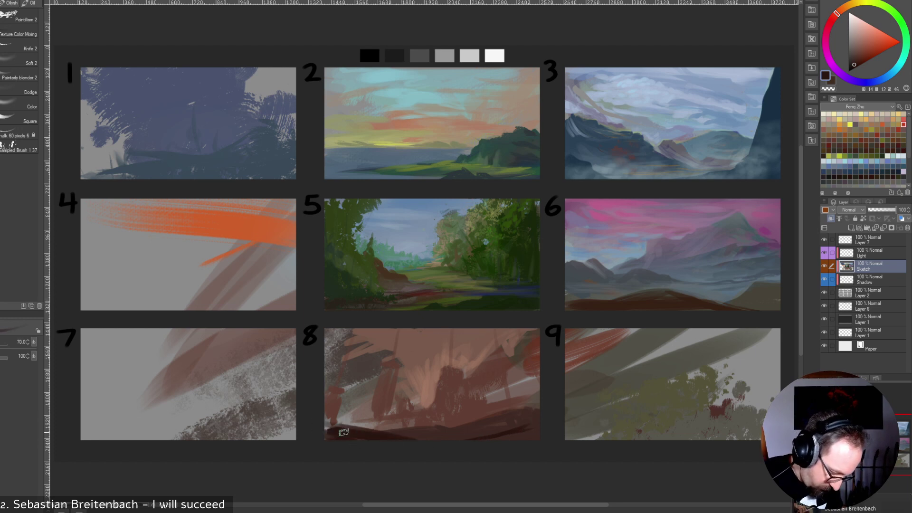
Sample the glow colour in thumbnail 8, make it a more saturated orange, and paint highlights beside the central mass starting at brush size 15.
{"action": "key", "text": "bracketleft"}
{"action": "key", "text": "bracketleft"}
{"action": "key", "text": "bracketleft"}
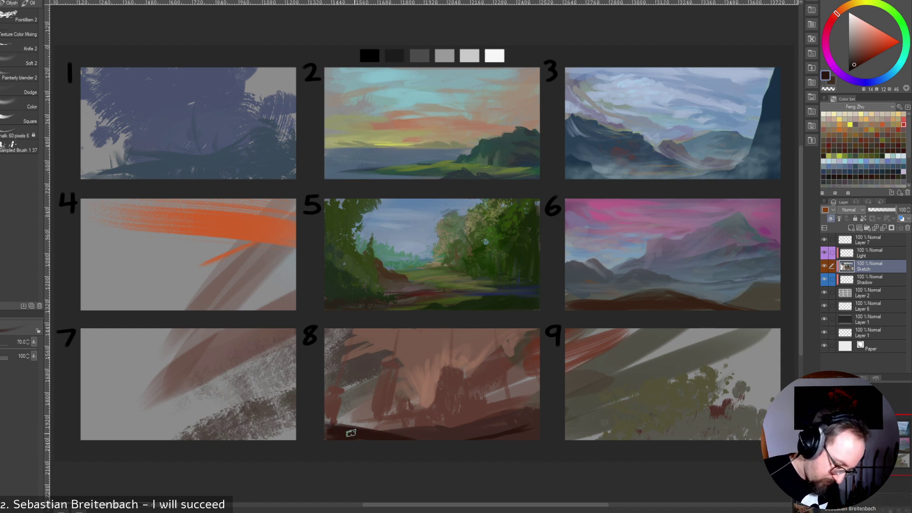
{"action": "left_click", "coordinate": [417, 384], "text": "alt"}
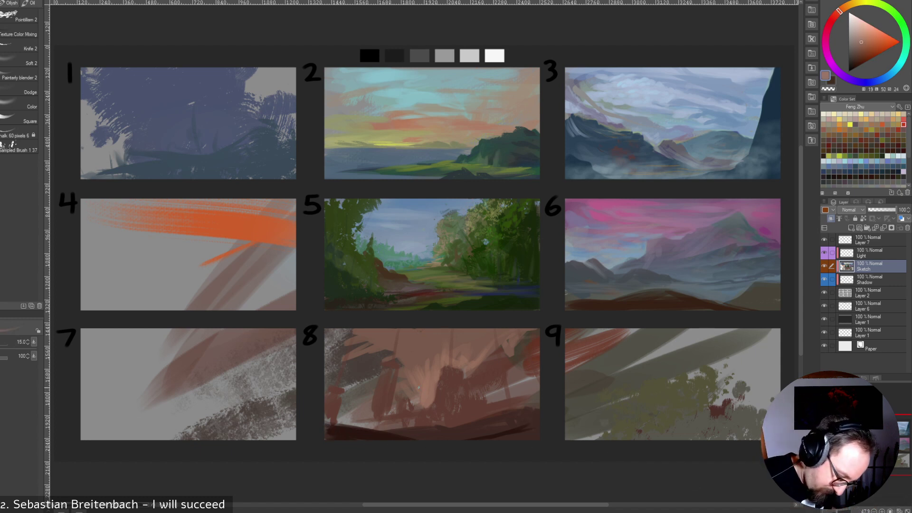
{"action": "left_click", "coordinate": [870, 38]}
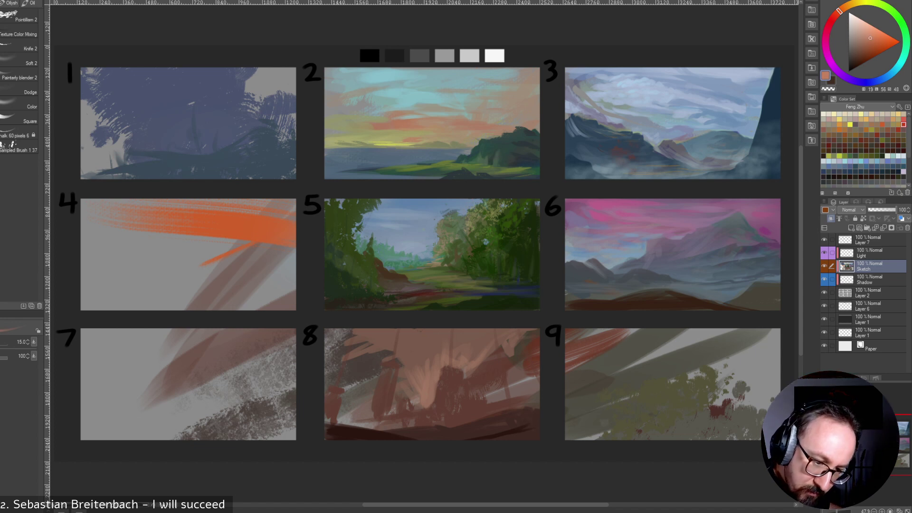
{"action": "mouse_move", "coordinate": [421, 400]}
{"action": "left_mouse_down"}
{"action": "mouse_move", "coordinate": [418, 387]}
{"action": "mouse_move", "coordinate": [429, 399]}
{"action": "mouse_move", "coordinate": [436, 382]}
{"action": "left_mouse_up"}
{"action": "key", "text": "]"}
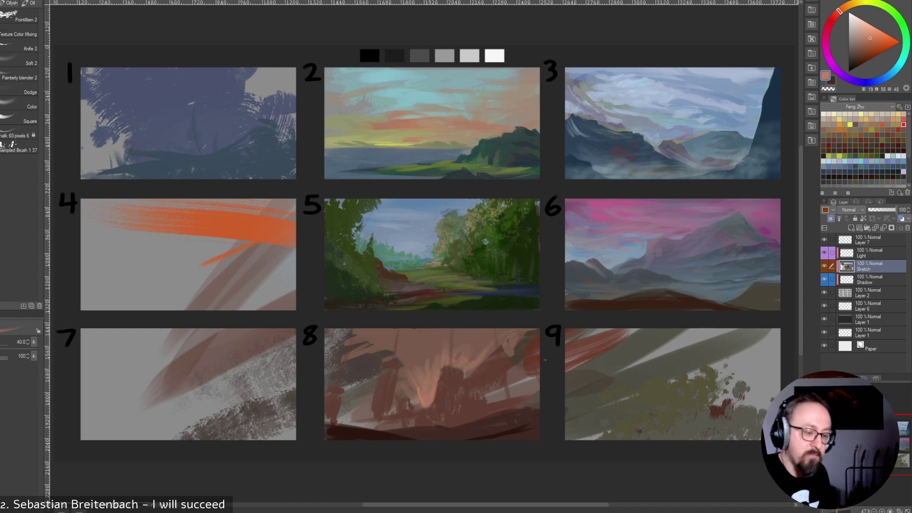
Refine the tops of the trunk shapes in thumbnail 8 with sampled dark red-brown, varying the brush size between 17 and 35.
{"action": "key", "text": "["}
{"action": "key", "text": "["}
{"action": "key", "text": "["}
{"action": "key", "text": "["}
{"action": "left_click", "coordinate": [449, 381], "text": "alt"}
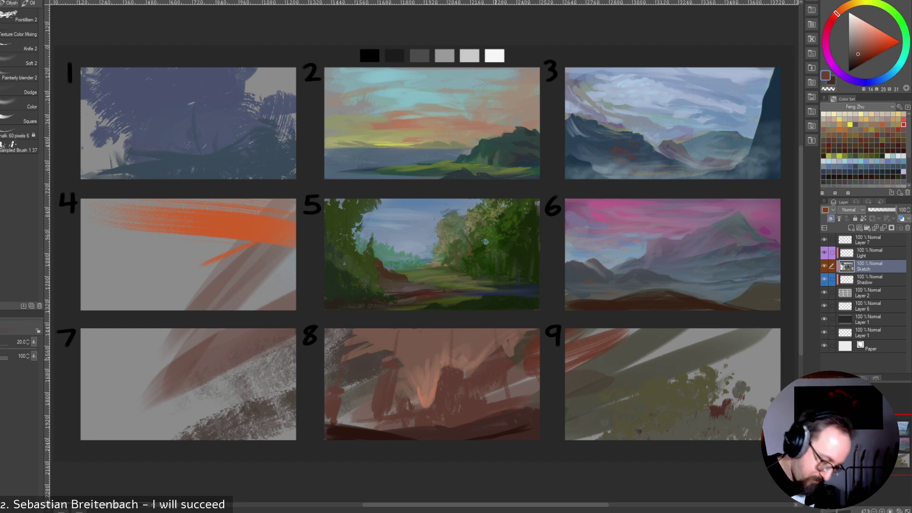
{"action": "key", "text": "bracketleft"}
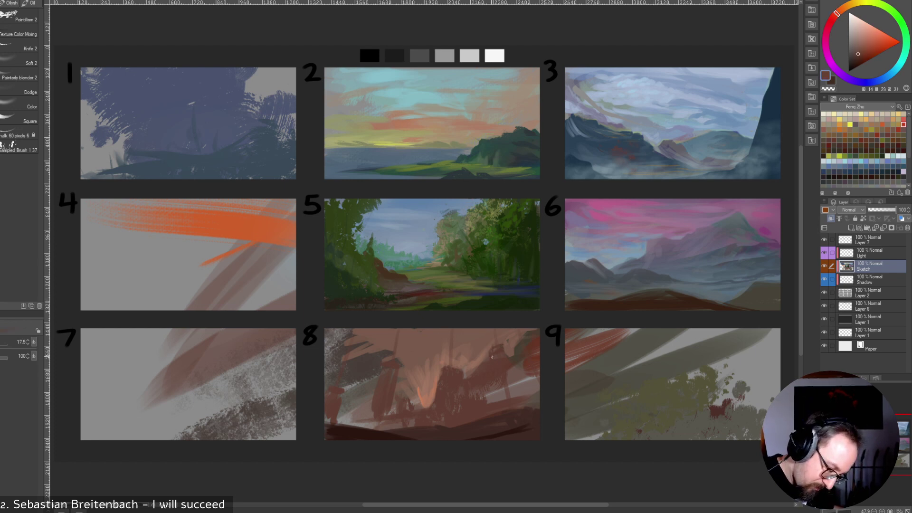
{"action": "key", "text": "bracketright"}
{"action": "key", "text": "bracketright"}
{"action": "key", "text": "bracketright"}
{"action": "key", "text": "bracketright"}
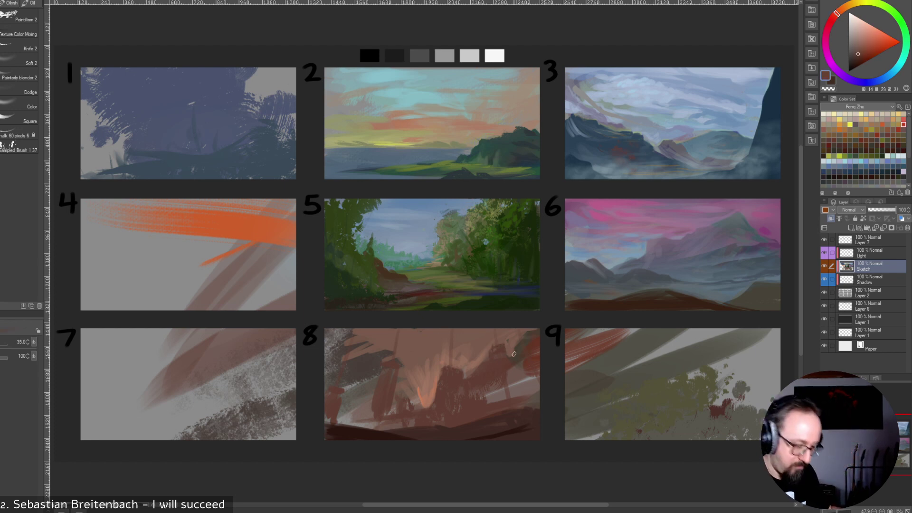
Paint dark olive-brown vertical trunks near the right edge of thumbnail 8 with a sampled colour, enlarging the brush from 30 to 70.
{"action": "left_click", "coordinate": [527, 348], "text": "alt"}
{"action": "left_click_drag", "start_coordinate": [520, 368], "coordinate": [519, 381]}
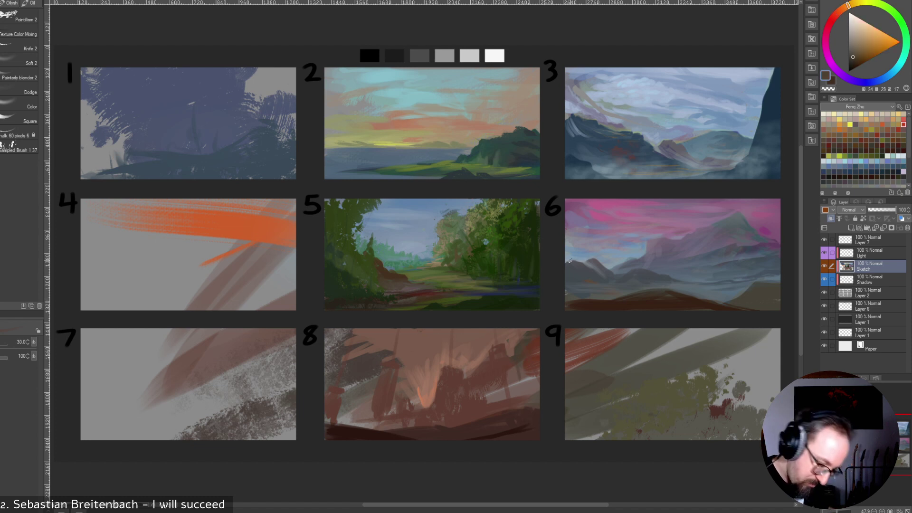
{"action": "key", "text": "bracketright"}
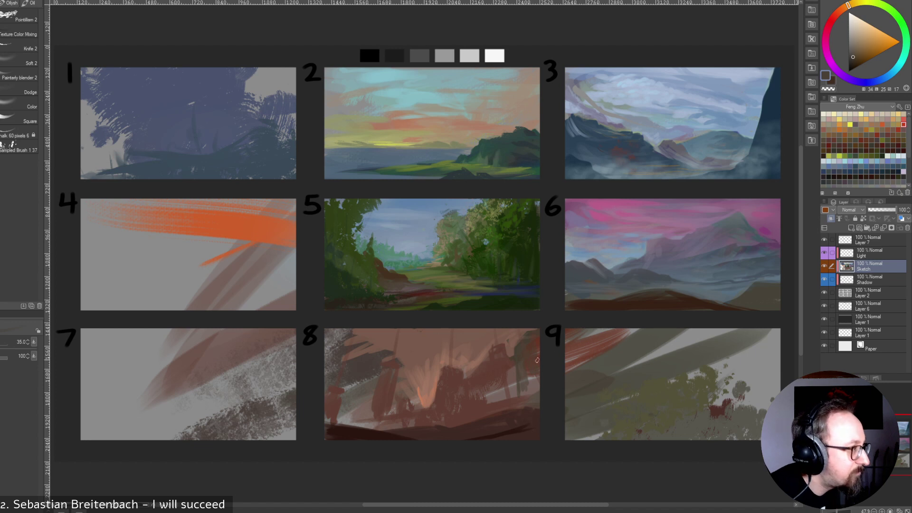
{"action": "key", "text": "bracketright"}
{"action": "key", "text": "bracketright"}
{"action": "key", "text": "bracketright"}
{"action": "key", "text": "bracketright"}
{"action": "key", "text": "bracketright"}
{"action": "left_click_drag", "start_coordinate": [522, 362], "coordinate": [530, 384]}
{"action": "left_click_drag", "start_coordinate": [527, 348], "coordinate": [534, 379]}
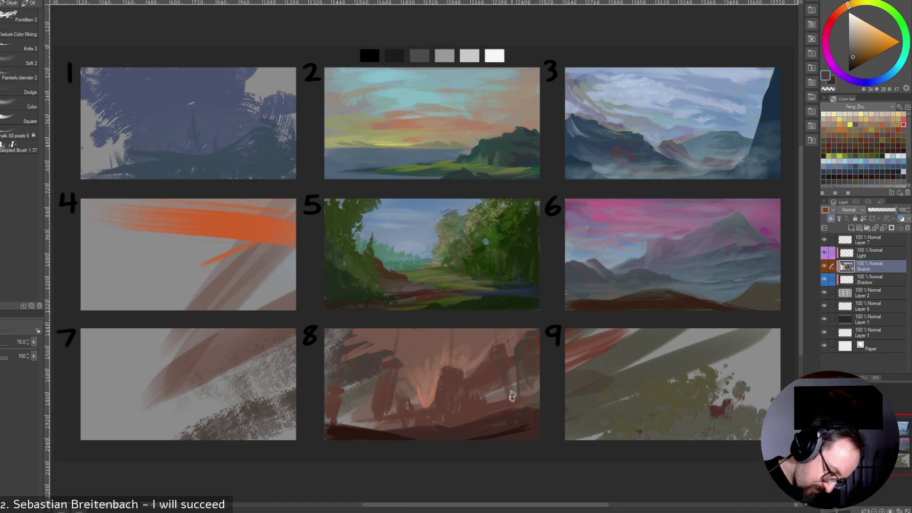
Rework the trunks at the right edge of thumbnail 8 with sampled browns and dark red-brown at brush sizes 90 and 80.
{"action": "key", "text": "bracketright"}
{"action": "key", "text": "bracketright"}
{"action": "left_click", "coordinate": [538, 363], "text": "alt"}
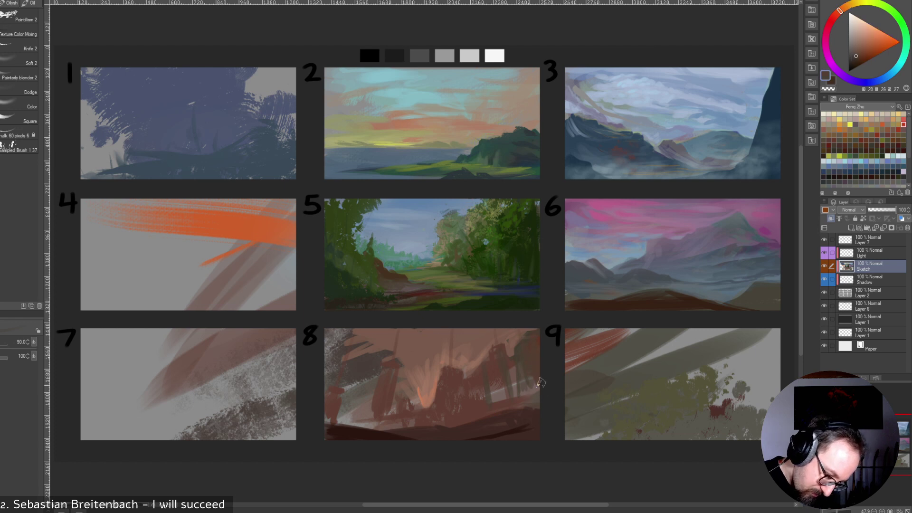
{"action": "left_click", "coordinate": [530, 368], "text": "alt"}
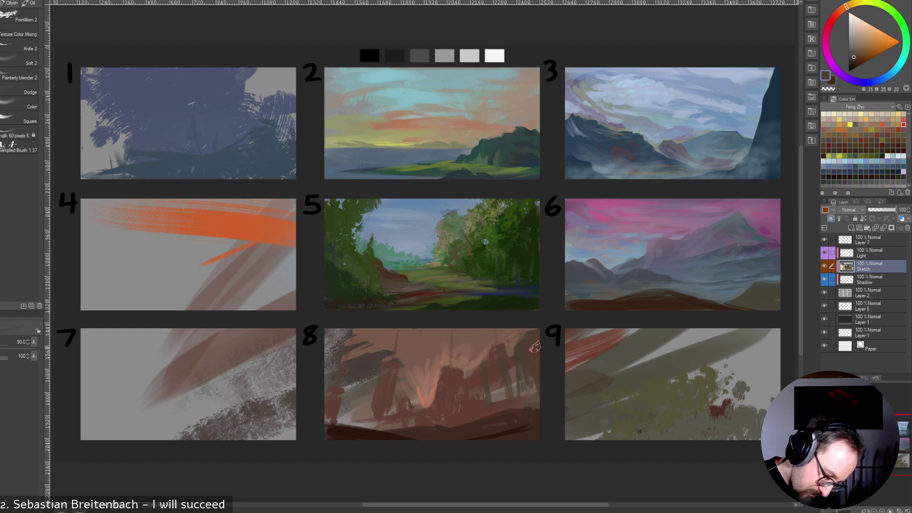
{"action": "left_click", "coordinate": [532, 390], "text": "alt"}
{"action": "key", "text": "bracketleft"}
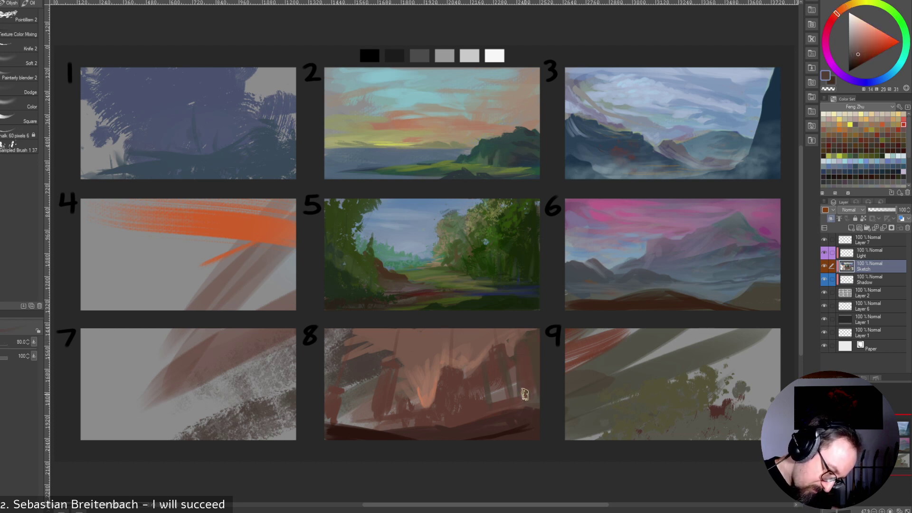
Refine the trunks and gaps in the right part of thumbnail 8 with sampled browns at brush size 35, then undo the last stroke.
{"action": "key", "text": "bracketleft"}
{"action": "key", "text": "bracketleft"}
{"action": "key", "text": "bracketleft"}
{"action": "key", "text": "bracketleft"}
{"action": "key", "text": "bracketleft"}
{"action": "key", "text": "bracketleft"}
{"action": "left_click", "coordinate": [512, 375], "text": "alt"}
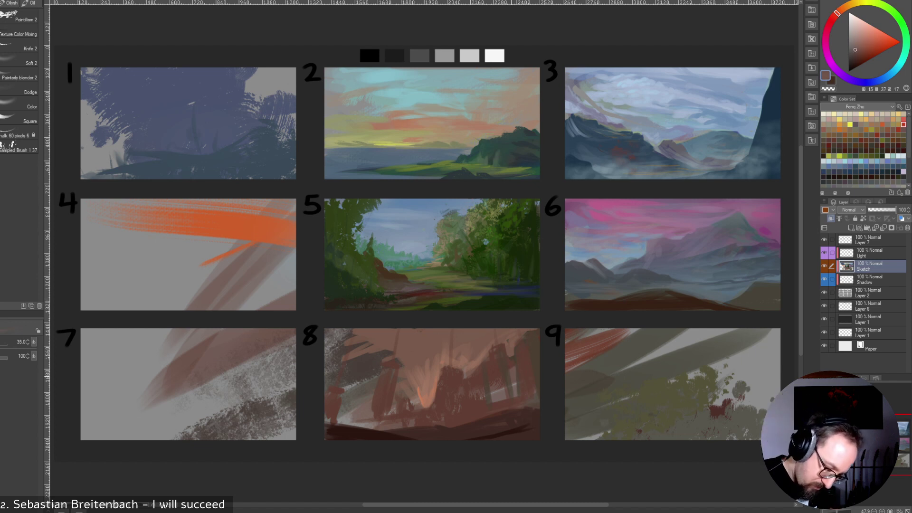
{"action": "left_click", "coordinate": [511, 400], "text": "alt"}
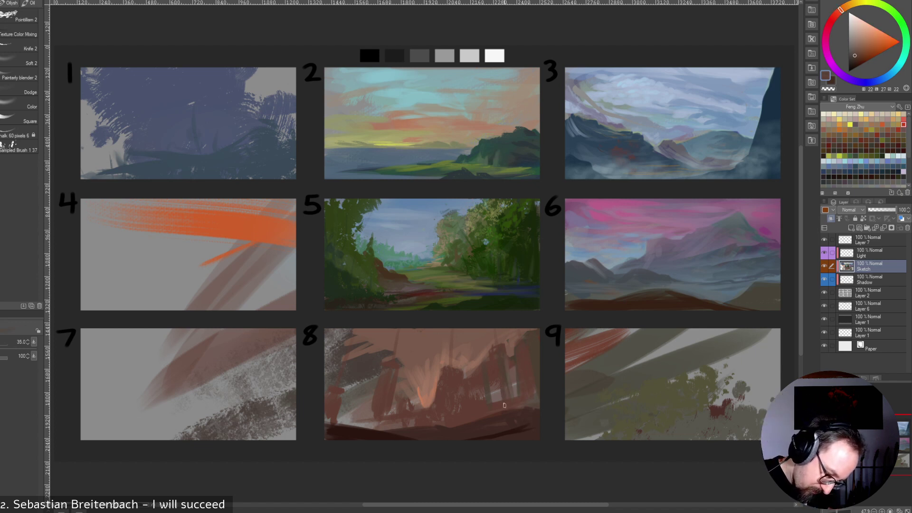
{"action": "left_click", "coordinate": [506, 357], "text": "alt"}
{"action": "left_click", "coordinate": [510, 348], "text": "alt"}
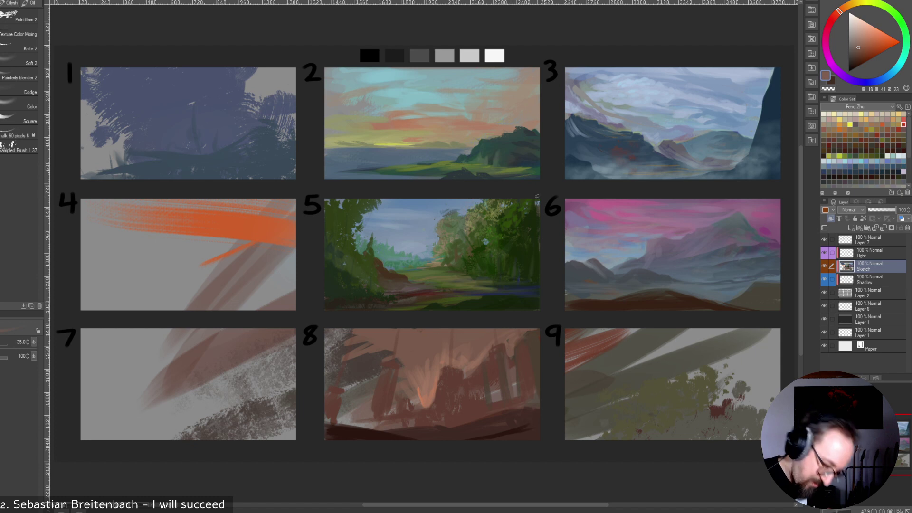
{"action": "left_click", "coordinate": [512, 376], "text": "alt"}
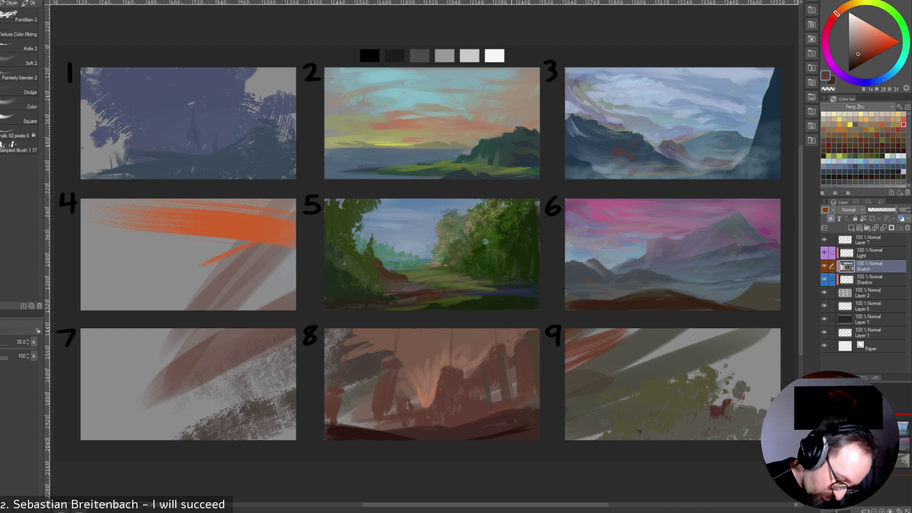
{"action": "key", "text": "ctrl+z"}
{"action": "left_click", "coordinate": [496, 395], "text": "alt"}
{"action": "key", "text": "]"}
{"action": "key", "text": "]"}
{"action": "key", "text": "]"}
{"action": "key", "text": "]"}
{"action": "key", "text": "]"}
{"action": "key", "text": "]"}
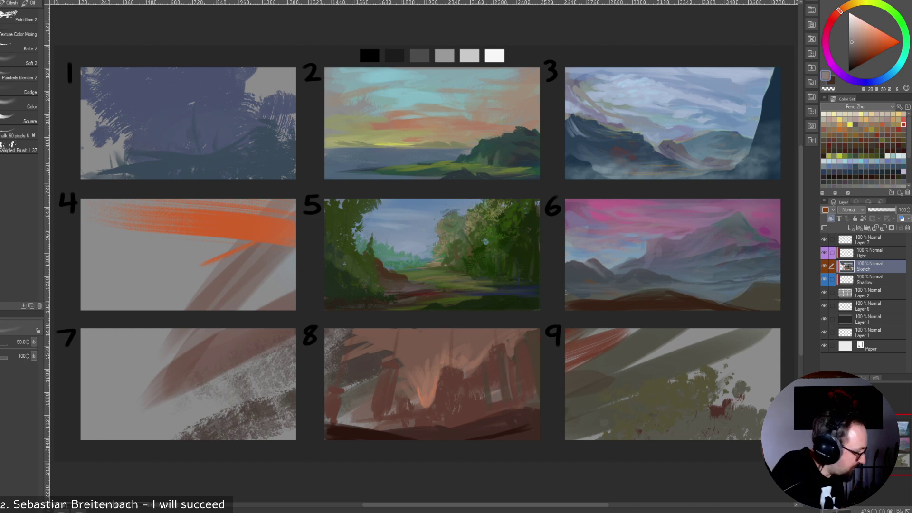
{"action": "key", "text": "m"}
{"action": "mouse_move", "coordinate": [531, 323]}
{"action": "left_mouse_down"}
{"action": "mouse_move", "coordinate": [448, 359]}
{"action": "mouse_move", "coordinate": [422, 399]}
{"action": "mouse_move", "coordinate": [434, 410]}
{"action": "mouse_move", "coordinate": [474, 408]}
{"action": "mouse_move", "coordinate": [547, 382]}
{"action": "mouse_move", "coordinate": [532, 317]}
{"action": "left_mouse_up"}
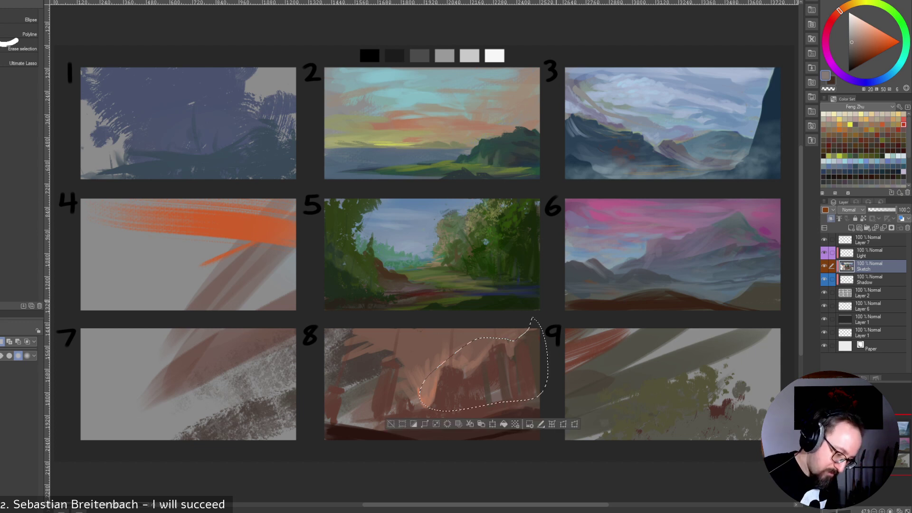
{"action": "key", "text": "ctrl+d"}
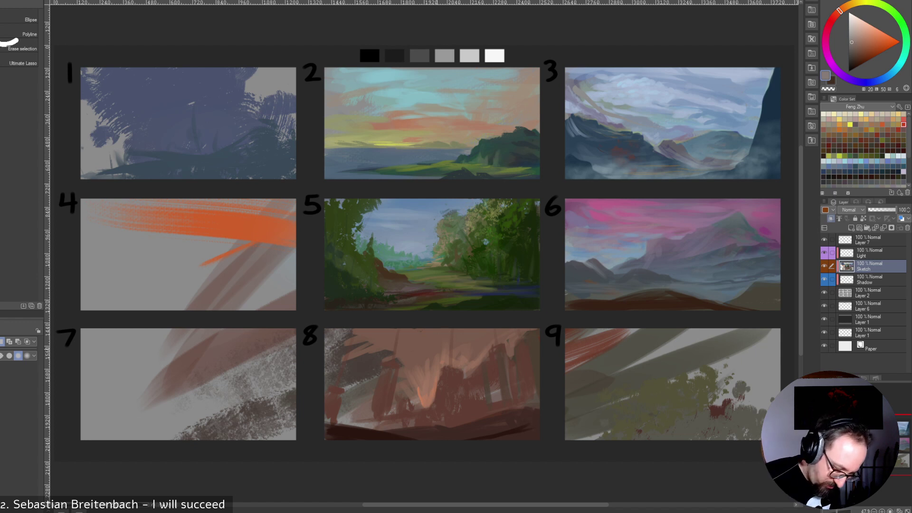
Sample the bright orange in thumbnail 8 and paint a wide glow between the left trunk and the central mass.
{"action": "key", "text": "b"}
{"action": "left_click", "coordinate": [426, 398], "text": "alt"}
{"action": "mouse_move", "coordinate": [400, 390]}
{"action": "left_mouse_down"}
{"action": "mouse_move", "coordinate": [395, 407]}
{"action": "mouse_move", "coordinate": [402, 410]}
{"action": "left_mouse_up"}
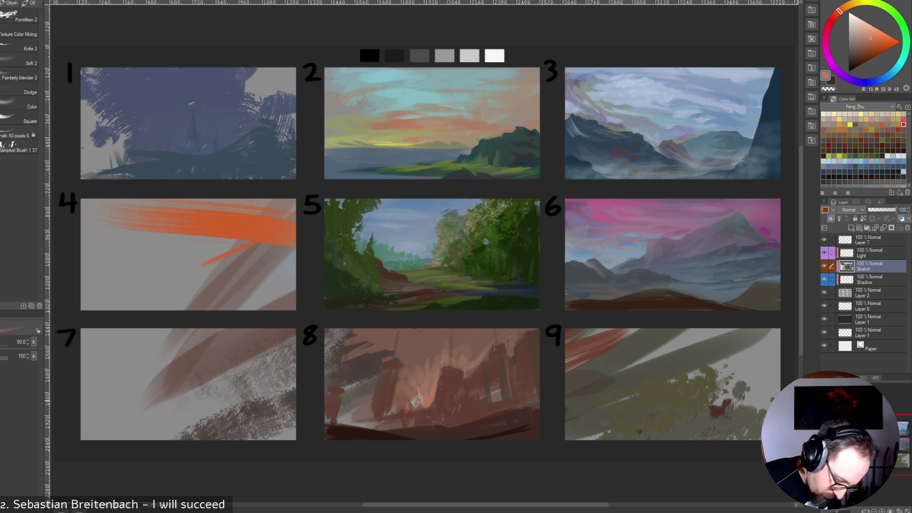
Add narrow flame-like orange strokes around the central glow of thumbnail 8 at brush size 25, sampling a lighter orange and enlarging to 35.
{"action": "key", "text": "bracketleft"}
{"action": "key", "text": "bracketleft"}
{"action": "key", "text": "bracketleft"}
{"action": "key", "text": "bracketleft"}
{"action": "key", "text": "bracketleft"}
{"action": "key", "text": "bracketleft"}
{"action": "key", "text": "bracketleft"}
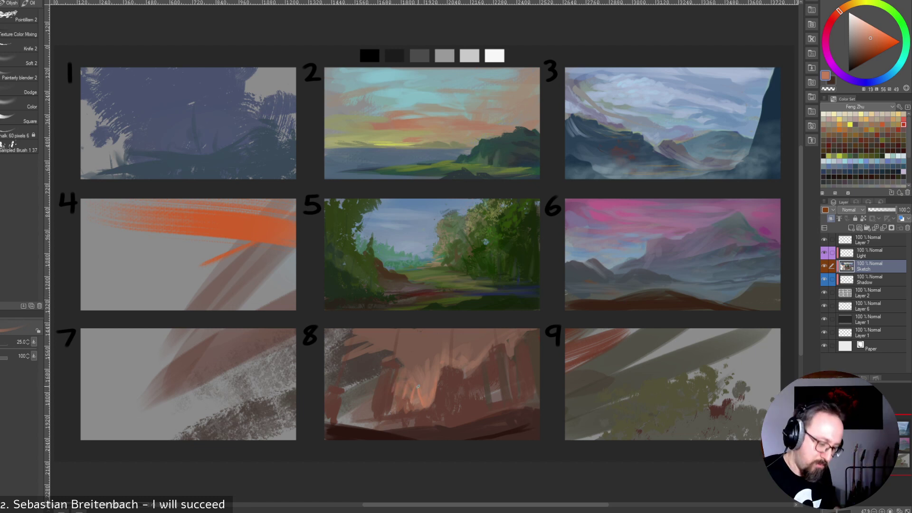
{"action": "left_click_drag", "start_coordinate": [406, 380], "coordinate": [404, 400]}
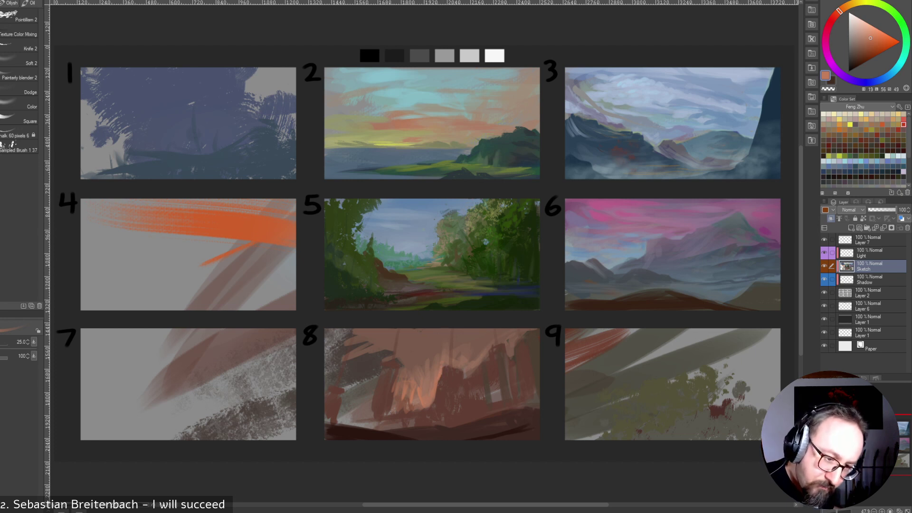
{"action": "left_click", "coordinate": [423, 399], "text": "alt"}
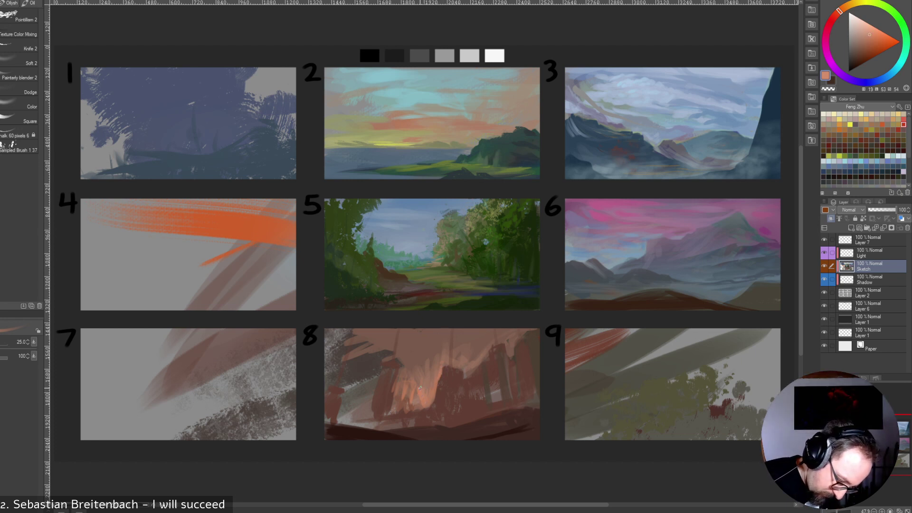
{"action": "key", "text": "bracketright"}
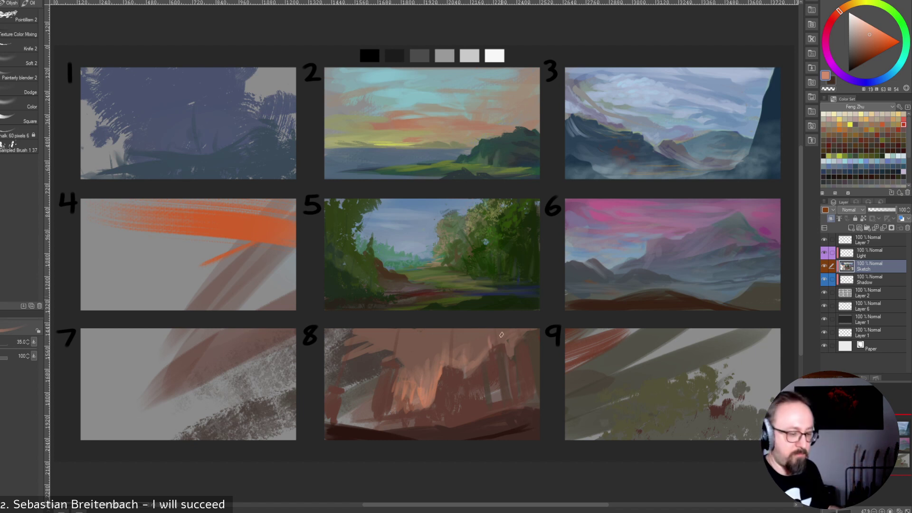
Sample the muted orange-brown background and paint it over the upper edge of the right trunk mass in thumbnail 8.
{"action": "left_click", "coordinate": [484, 350], "text": "alt"}
{"action": "mouse_move", "coordinate": [493, 342]}
{"action": "left_mouse_down"}
{"action": "mouse_move", "coordinate": [488, 352]}
{"action": "mouse_move", "coordinate": [499, 345]}
{"action": "mouse_move", "coordinate": [509, 355]}
{"action": "left_mouse_up"}
{"action": "left_click_drag", "start_coordinate": [507, 339], "coordinate": [512, 356]}
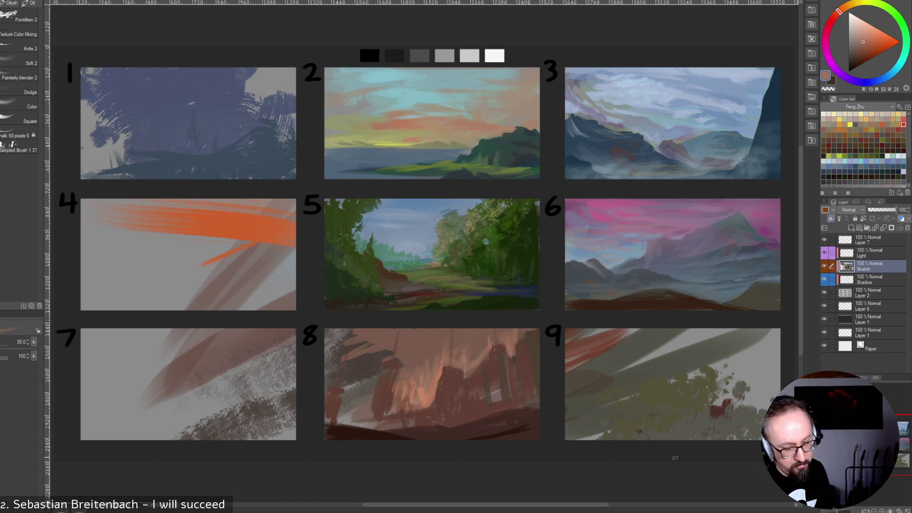
Sample the dark foreground brown in thumbnail 8 and touch up the ground below the right trunks, adjusting the brush size.
{"action": "left_click", "coordinate": [502, 400], "text": "alt"}
{"action": "left_click", "coordinate": [496, 407], "text": "alt"}
{"action": "left_click", "coordinate": [508, 431], "text": "alt"}
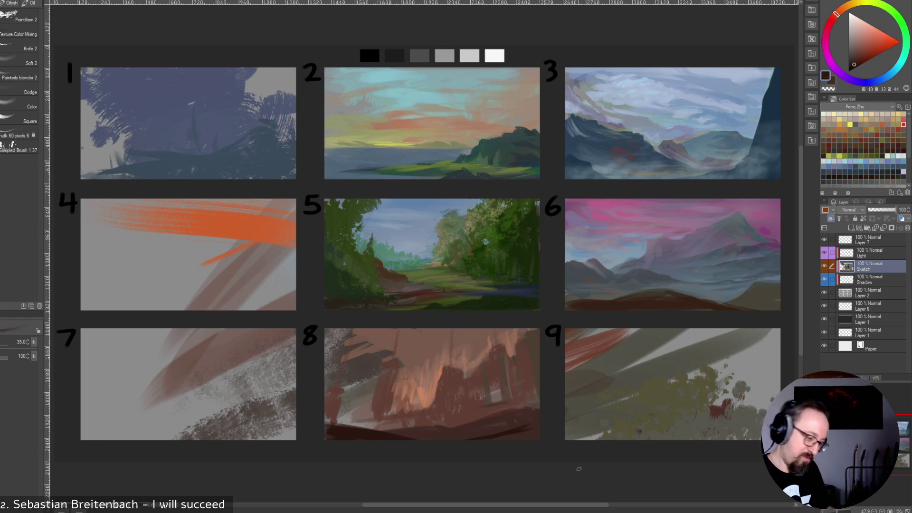
{"action": "key", "text": "bracketleft"}
{"action": "key", "text": "bracketleft"}
{"action": "key", "text": "bracketleft"}
{"action": "key", "text": "bracketleft"}
{"action": "key", "text": "bracketleft"}
{"action": "key", "text": "bracketleft"}
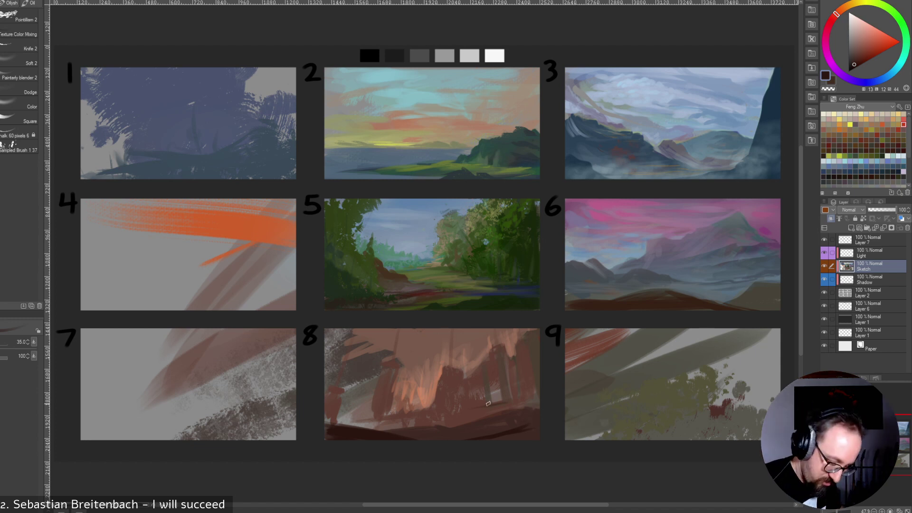
{"action": "key", "text": "bracketright"}
{"action": "key", "text": "bracketright"}
{"action": "key", "text": "bracketright"}
{"action": "key", "text": "bracketright"}
{"action": "key", "text": "bracketright"}
{"action": "key", "text": "bracketright"}
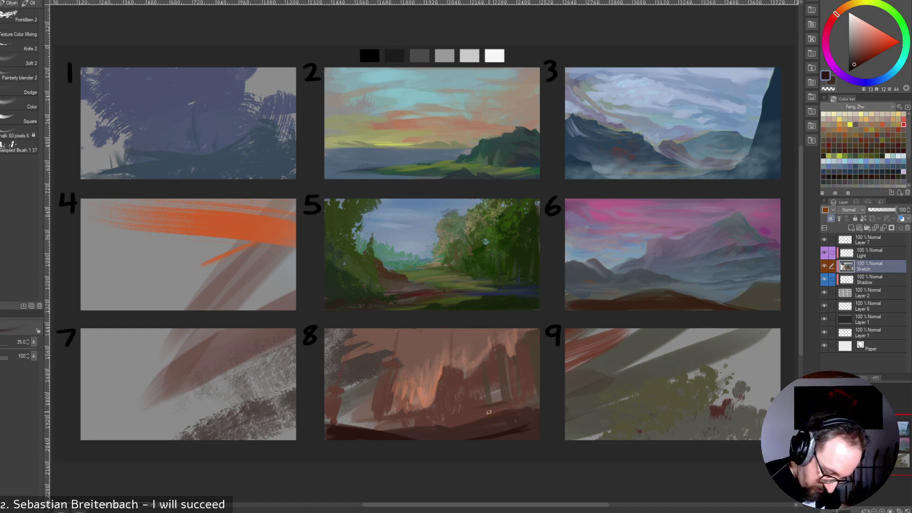
Sample mid browns around the base of the right trunks in thumbnail 8 and blend the ground there.
{"action": "left_click", "coordinate": [493, 405], "text": "alt"}
{"action": "left_click", "coordinate": [506, 412], "text": "alt"}
{"action": "left_click", "coordinate": [492, 408], "text": "alt"}
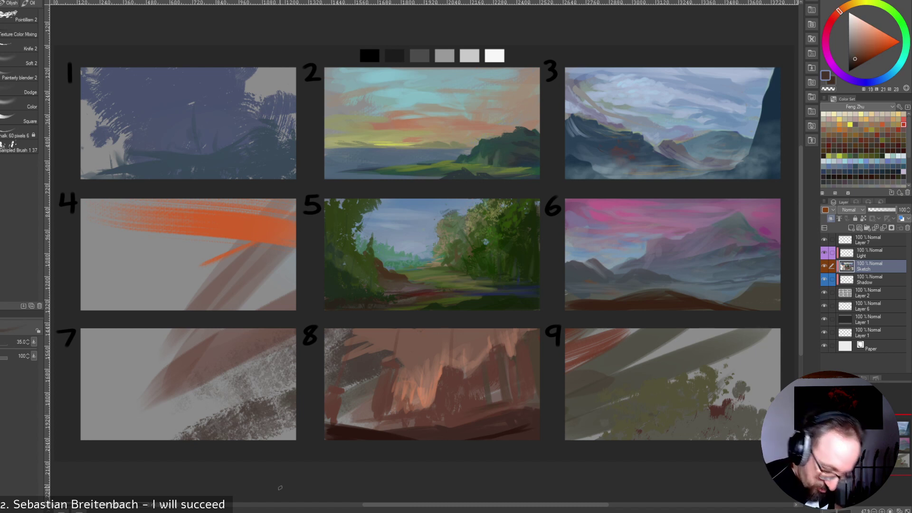
{"action": "left_click", "coordinate": [489, 408], "text": "alt"}
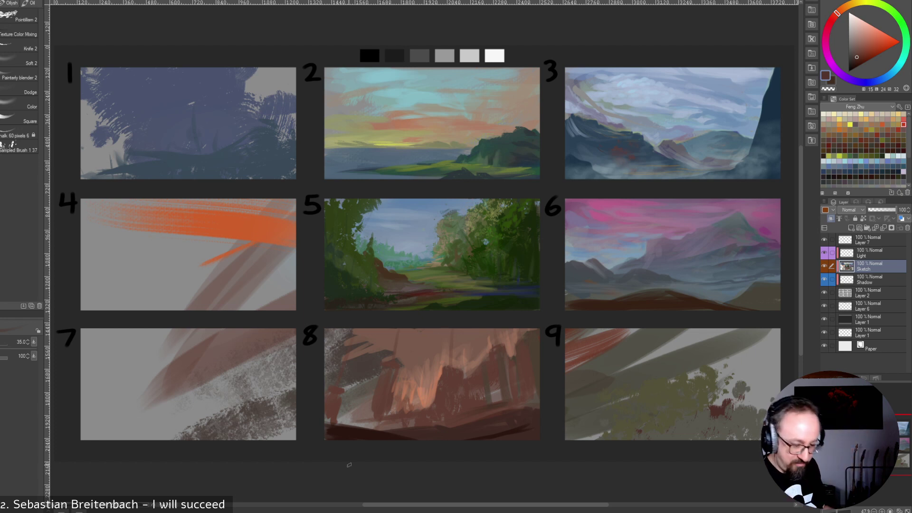
Pick a more saturated orange and brighten the glow at the top of thumbnail 8's central mass, reducing the brush to size 30.
{"action": "left_click", "coordinate": [475, 363], "text": "alt"}
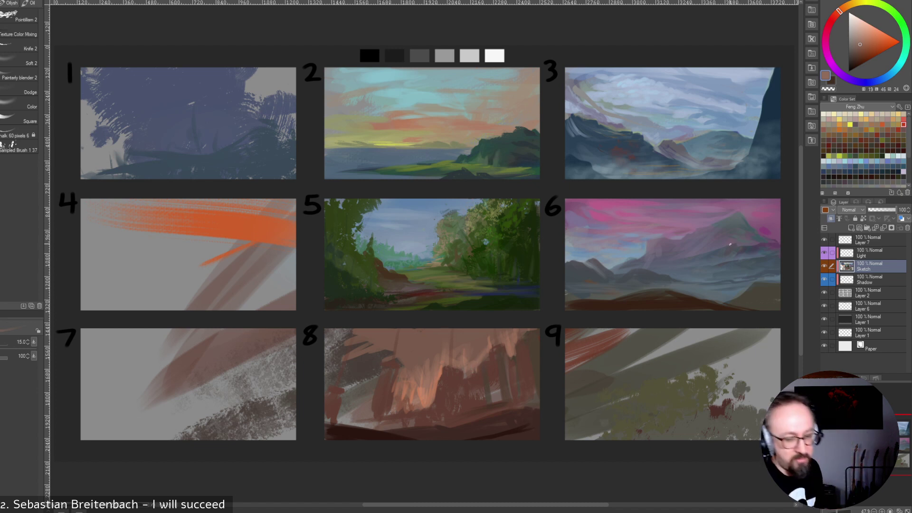
{"action": "left_click", "coordinate": [867, 41]}
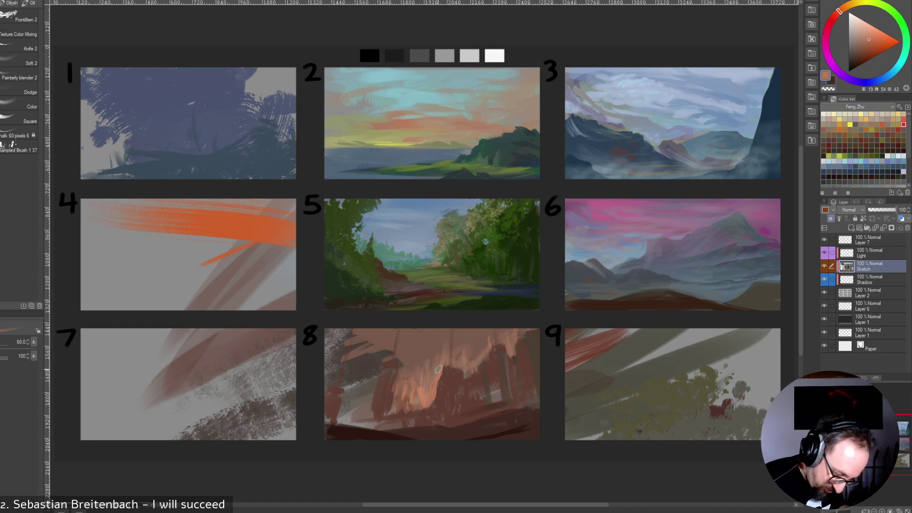
{"action": "key", "text": "bracketright"}
{"action": "key", "text": "bracketright"}
{"action": "key", "text": "bracketright"}
{"action": "key", "text": "bracketright"}
{"action": "key", "text": "bracketright"}
{"action": "key", "text": "bracketright"}
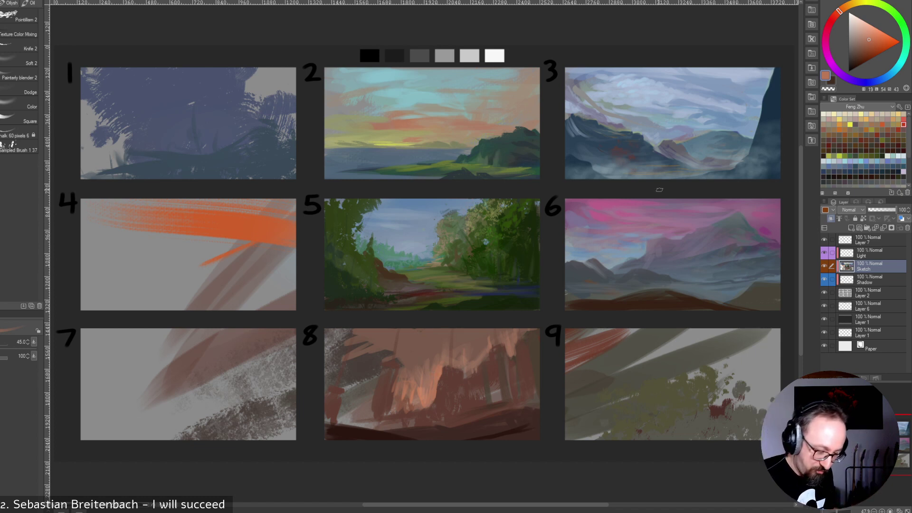
{"action": "key", "text": "bracketleft"}
{"action": "key", "text": "bracketleft"}
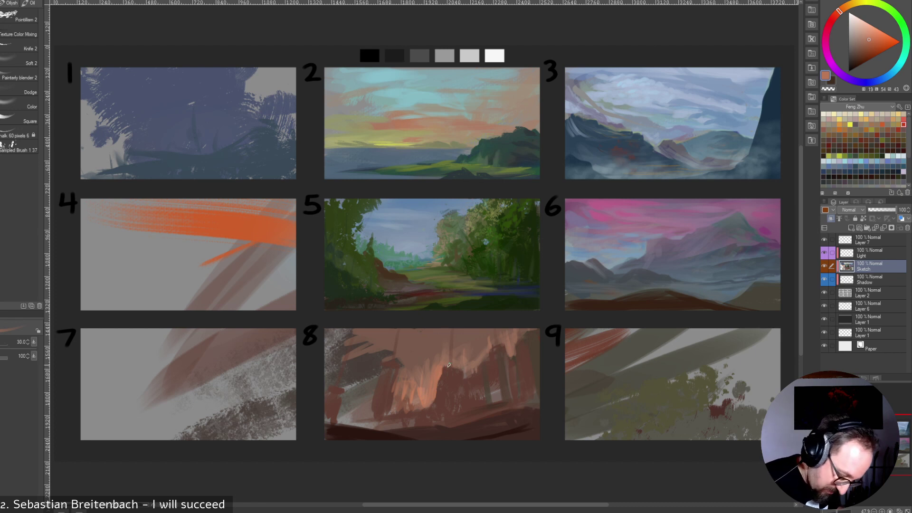
Refine the top of the central mass and its adjoining gap in thumbnail 8 with sampled background and trunk browns.
{"action": "left_click", "coordinate": [472, 345], "text": "alt"}
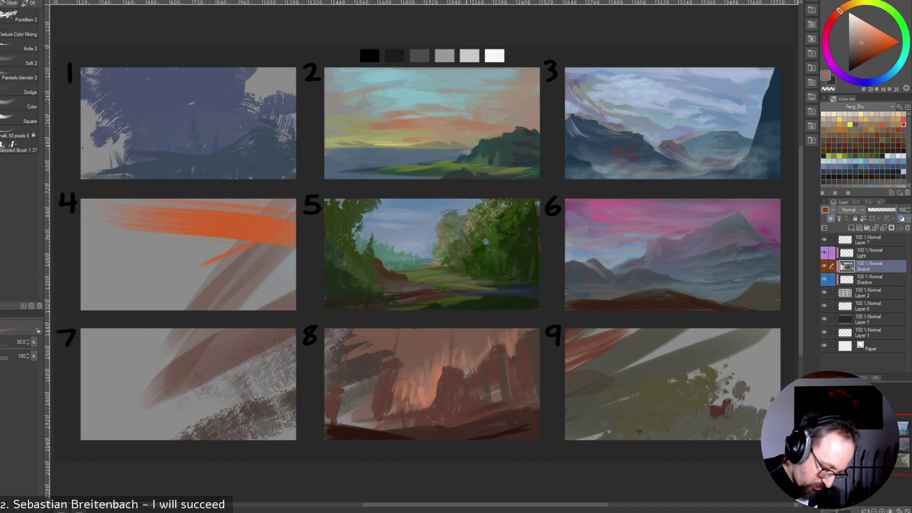
{"action": "left_click", "coordinate": [466, 370], "text": "alt"}
{"action": "left_click_drag", "start_coordinate": [465, 367], "coordinate": [462, 380]}
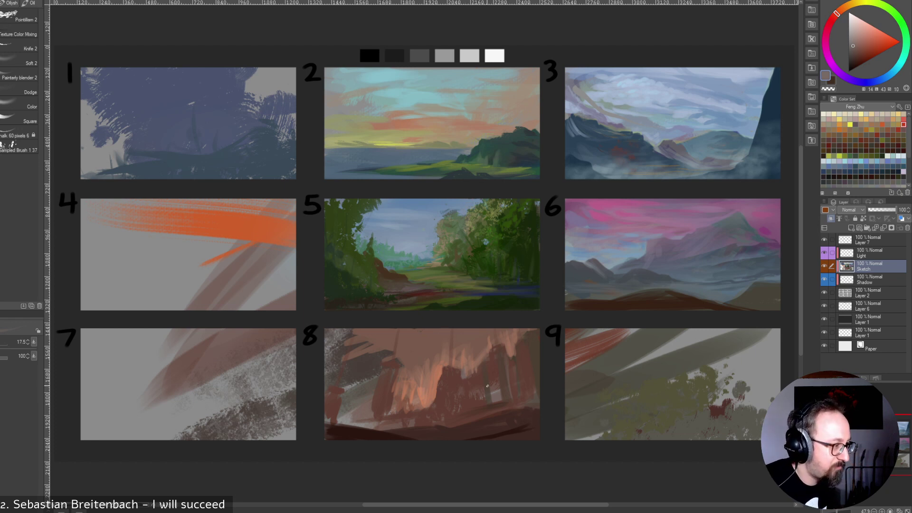
{"action": "left_click", "coordinate": [449, 375], "text": "alt"}
{"action": "key", "text": "bracketright"}
{"action": "left_click_drag", "start_coordinate": [447, 367], "coordinate": [443, 377]}
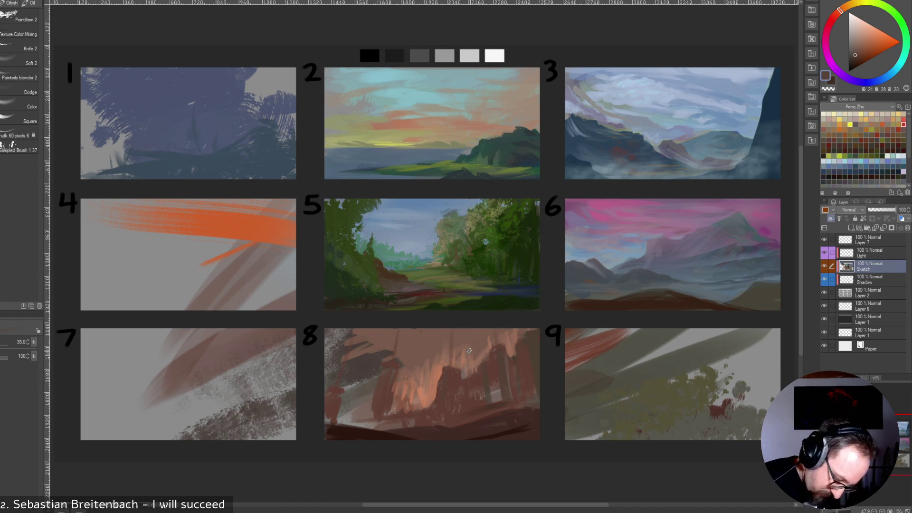
Darken the glow-side edge of thumbnail 8's central mass and fill the trunk bases with dark browns at brush size 35.
{"action": "left_click", "coordinate": [854, 58]}
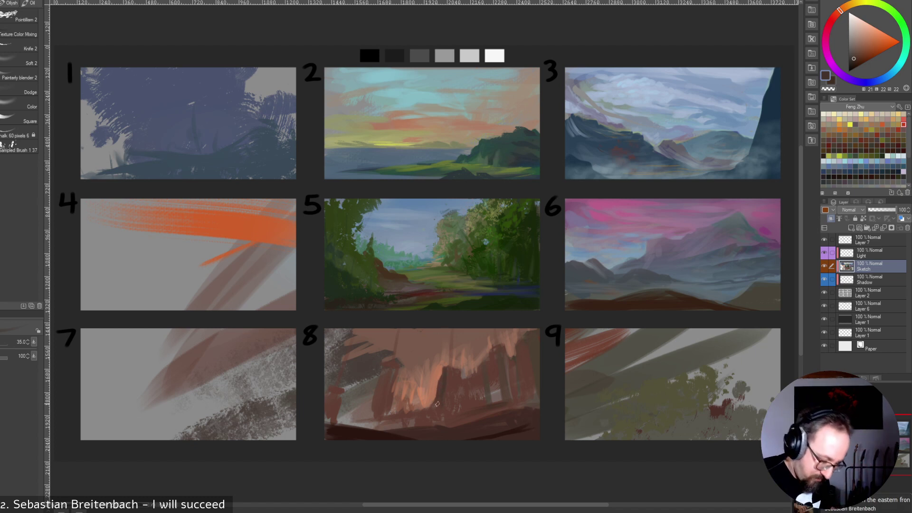
{"action": "left_click", "coordinate": [442, 386], "text": "alt"}
{"action": "left_click_drag", "start_coordinate": [441, 398], "coordinate": [437, 406]}
{"action": "left_click", "coordinate": [442, 396], "text": "alt"}
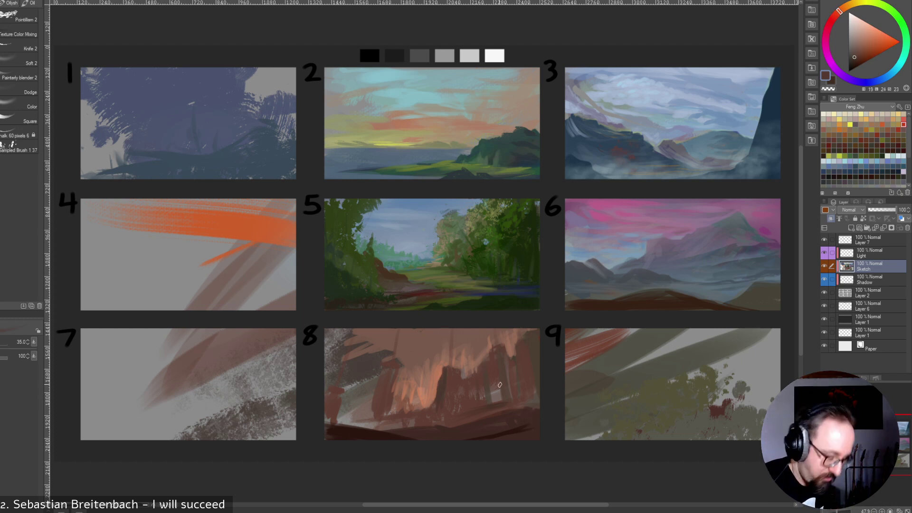
{"action": "left_click", "coordinate": [478, 392], "text": "alt"}
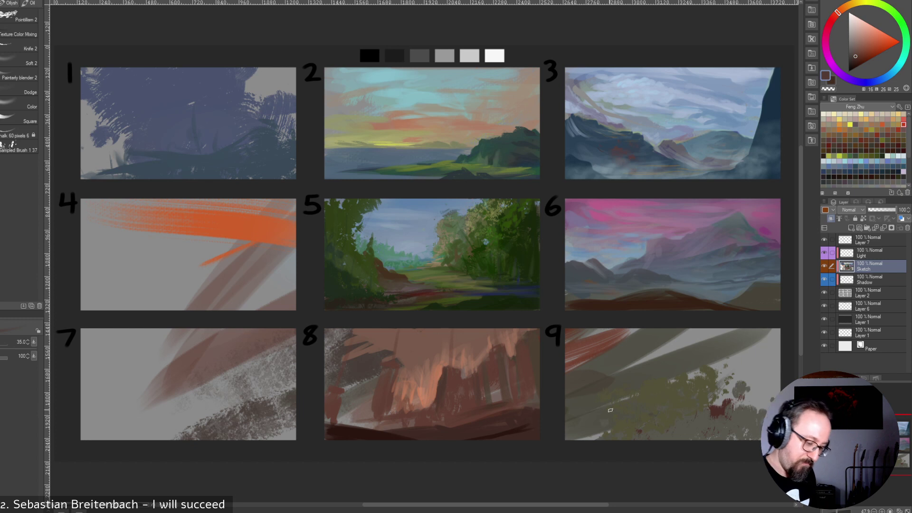
Sample the dark foreground brown and paint rounded mounds at the right end of thumbnail 8's foreground with the brush at size 50.
{"action": "left_click", "coordinate": [512, 433], "text": "alt"}
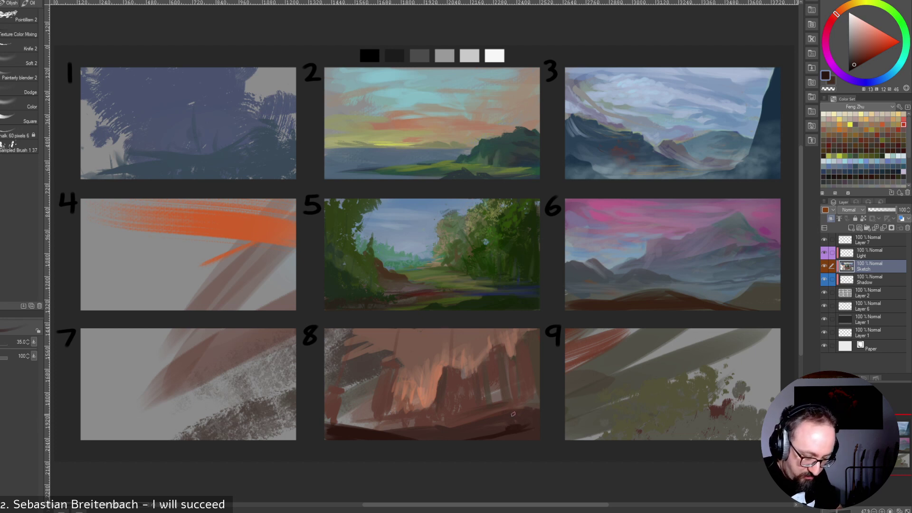
{"action": "key", "text": "bracketright"}
{"action": "key", "text": "bracketright"}
{"action": "key", "text": "bracketright"}
{"action": "key", "text": "bracketright"}
{"action": "key", "text": "bracketright"}
{"action": "key", "text": "bracketright"}
{"action": "key", "text": "bracketright"}
{"action": "key", "text": "bracketright"}
{"action": "key", "text": "bracketright"}
{"action": "key", "text": "bracketright"}
{"action": "key", "text": "bracketright"}
{"action": "key", "text": "bracketright"}
{"action": "mouse_move", "coordinate": [489, 398]}
{"action": "left_mouse_down"}
{"action": "mouse_move", "coordinate": [466, 410]}
{"action": "mouse_move", "coordinate": [471, 399]}
{"action": "left_mouse_up"}
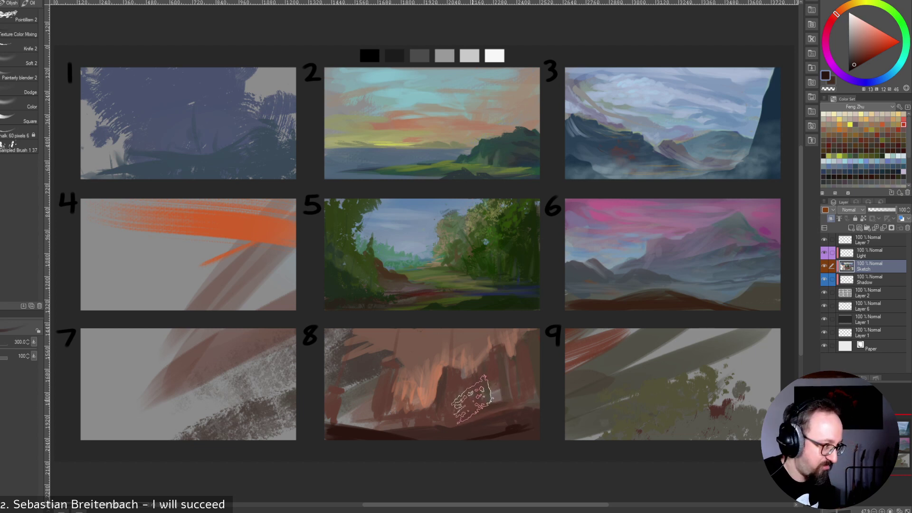
{"action": "key", "text": "bracketleft"}
{"action": "key", "text": "bracketleft"}
{"action": "key", "text": "bracketleft"}
{"action": "key", "text": "bracketleft"}
{"action": "key", "text": "bracketleft"}
{"action": "key", "text": "bracketleft"}
{"action": "key", "text": "bracketleft"}
{"action": "key", "text": "bracketleft"}
{"action": "key", "text": "bracketleft"}
{"action": "key", "text": "bracketleft"}
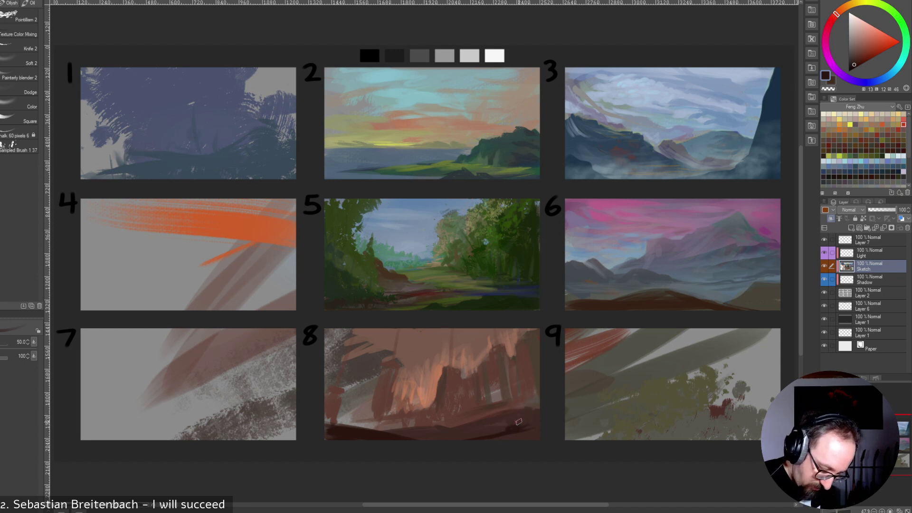
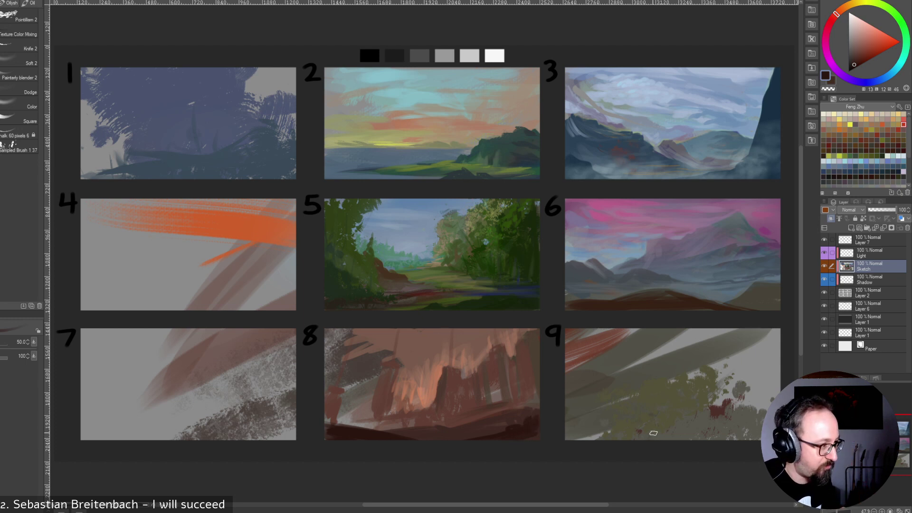
Sample brown and orange tones in thumbnail 8 and touch up the glow around the central mass at brush size 35.
{"action": "left_click", "coordinate": [502, 424], "text": "alt"}
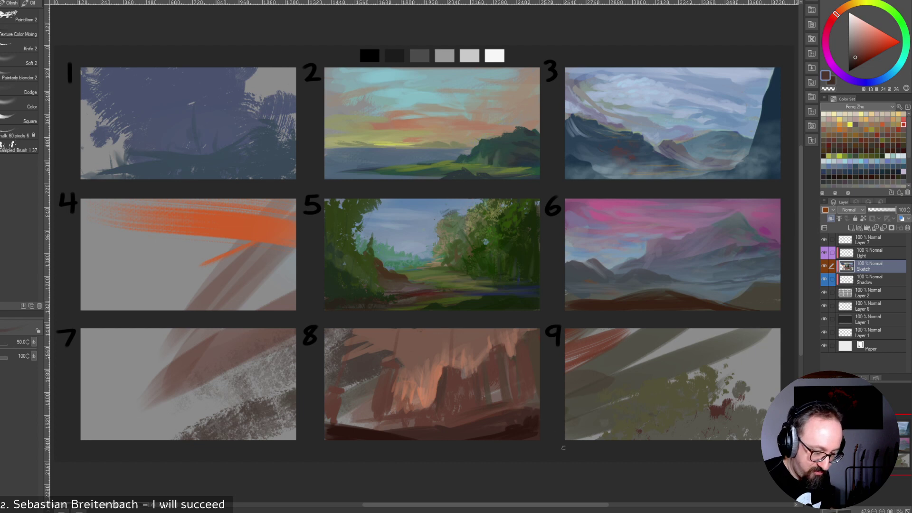
{"action": "left_click", "coordinate": [460, 364], "text": "alt"}
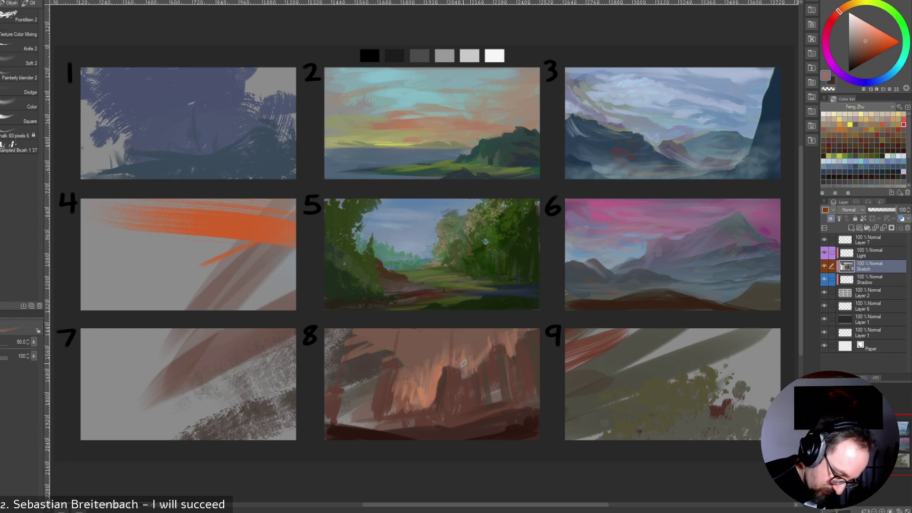
{"action": "key", "text": "bracketleft"}
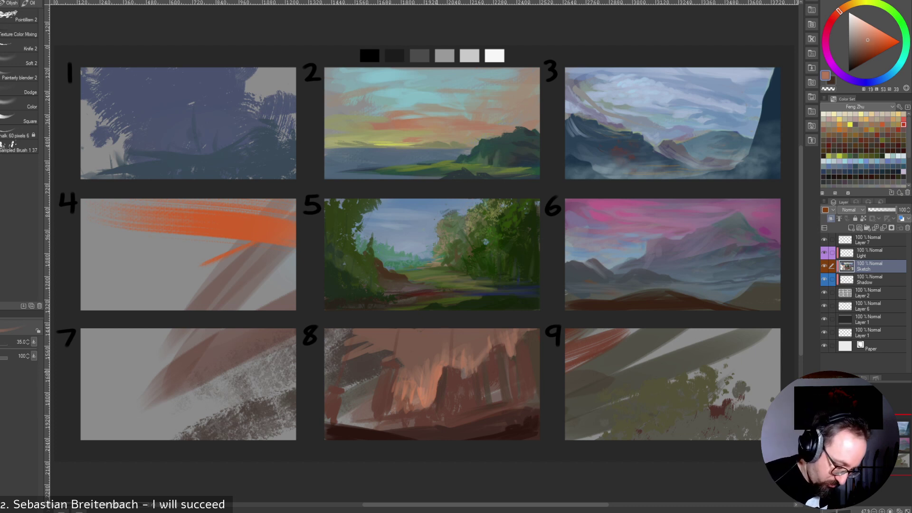
{"action": "left_click", "coordinate": [421, 390], "text": "alt"}
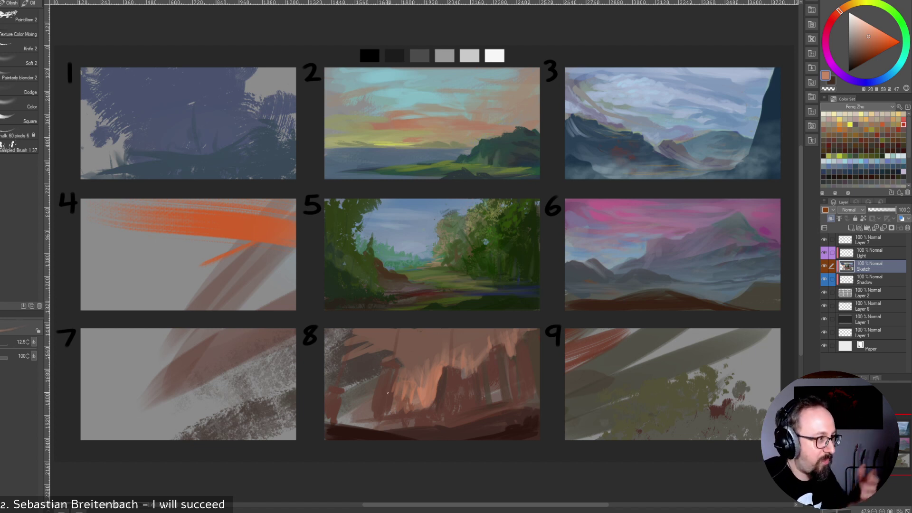
Sharpen the glow-side edge of the left trunk in thumbnail 8 with a sampled red-brown at brush size 20.
{"action": "left_click", "coordinate": [401, 380], "text": "alt"}
{"action": "key", "text": "["}
{"action": "left_click", "coordinate": [395, 378], "text": "alt"}
{"action": "left_click_drag", "start_coordinate": [396, 374], "coordinate": [392, 392]}
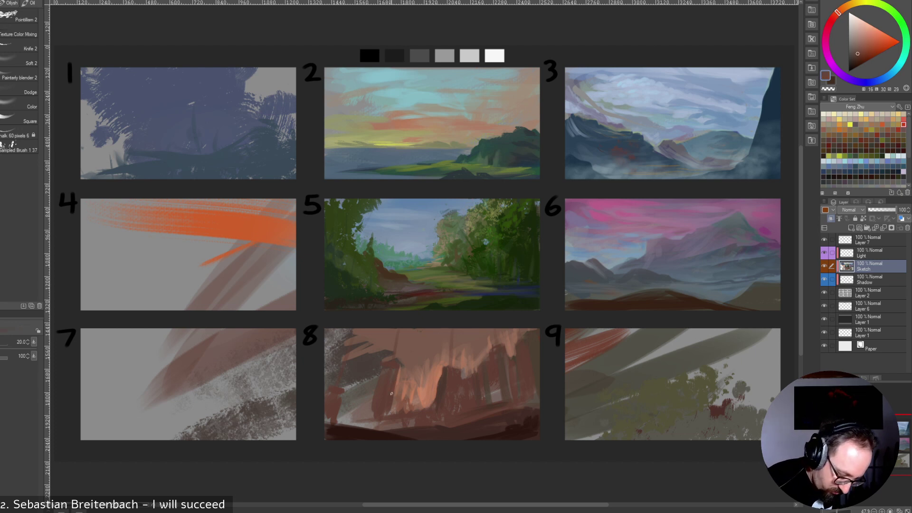
Paint sampled brown across the base of the orange glow in thumbnail 8, resizing the brush to 45.
{"action": "left_click", "coordinate": [422, 407], "text": "alt"}
{"action": "key", "text": "]"}
{"action": "key", "text": "]"}
{"action": "key", "text": "]"}
{"action": "key", "text": "]"}
{"action": "key", "text": "]"}
{"action": "key", "text": "]"}
{"action": "key", "text": "]"}
{"action": "key", "text": "]"}
{"action": "left_click_drag", "start_coordinate": [401, 410], "coordinate": [430, 399]}
{"action": "key", "text": "["}
{"action": "key", "text": "["}
{"action": "key", "text": "["}
{"action": "key", "text": "["}
{"action": "key", "text": "["}
{"action": "key", "text": "["}
{"action": "key", "text": "["}
{"action": "left_click", "coordinate": [413, 412], "text": "alt"}
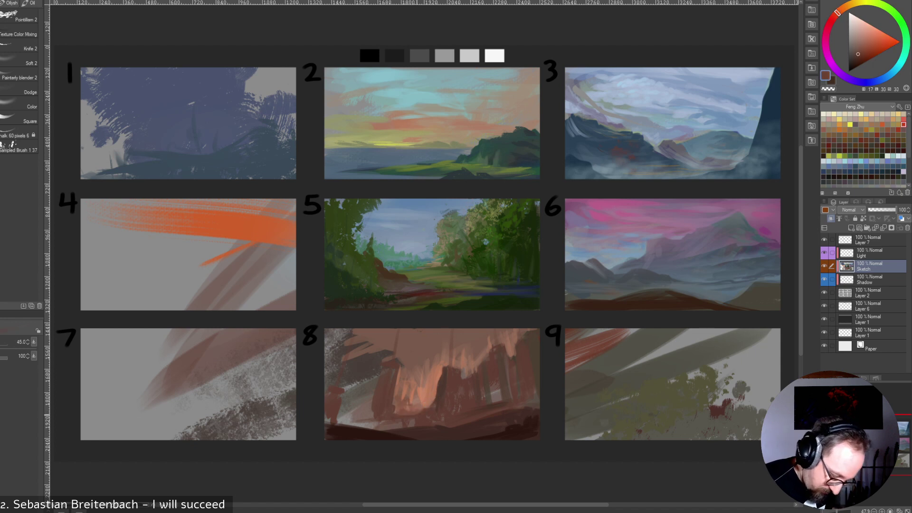
Shape the bottom edge of the orange glow in thumbnail 8 with sampled tones at brush size 30.
{"action": "left_click", "coordinate": [405, 416], "text": "alt"}
{"action": "key", "text": "["}
{"action": "key", "text": "["}
{"action": "key", "text": "["}
{"action": "left_click_drag", "start_coordinate": [405, 416], "coordinate": [414, 415]}
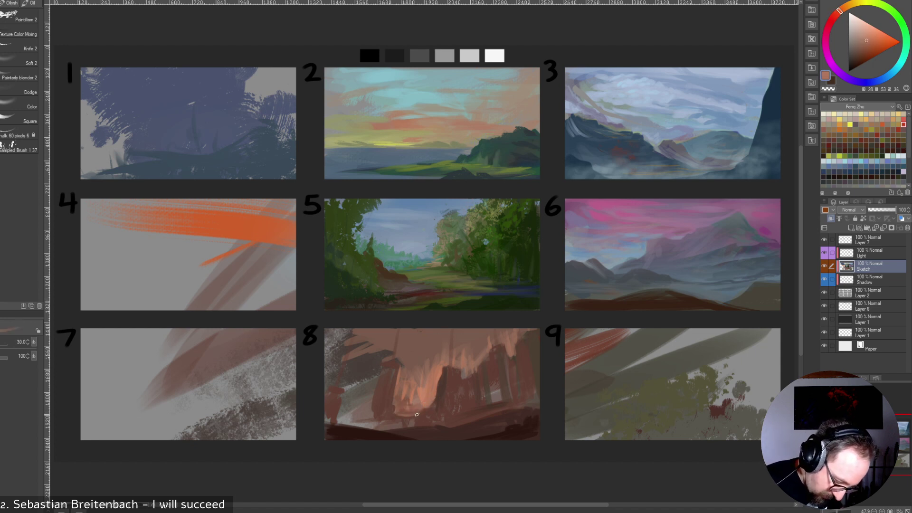
{"action": "left_click", "coordinate": [412, 415], "text": "alt"}
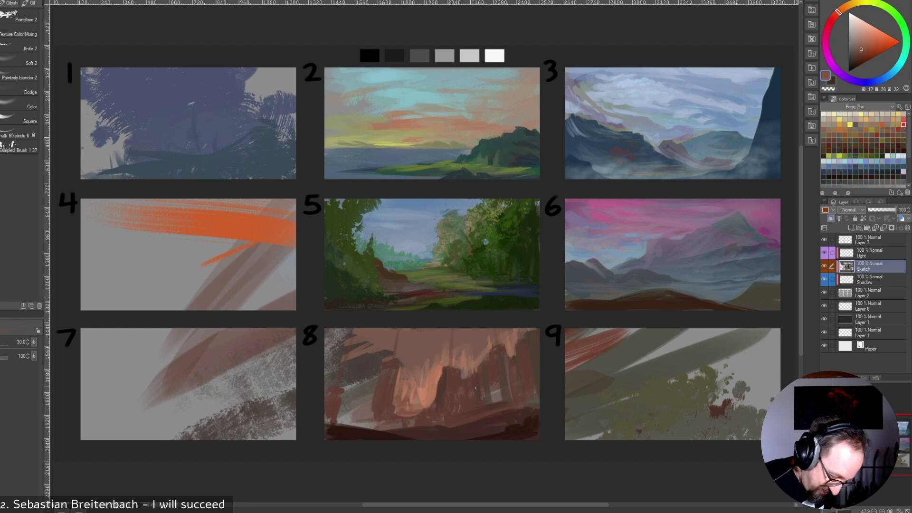
Refine the interior and lower edges of thumbnail 8's glow with sampled oranges and browns, starting at brush size 20.
{"action": "left_click", "coordinate": [407, 403], "text": "alt"}
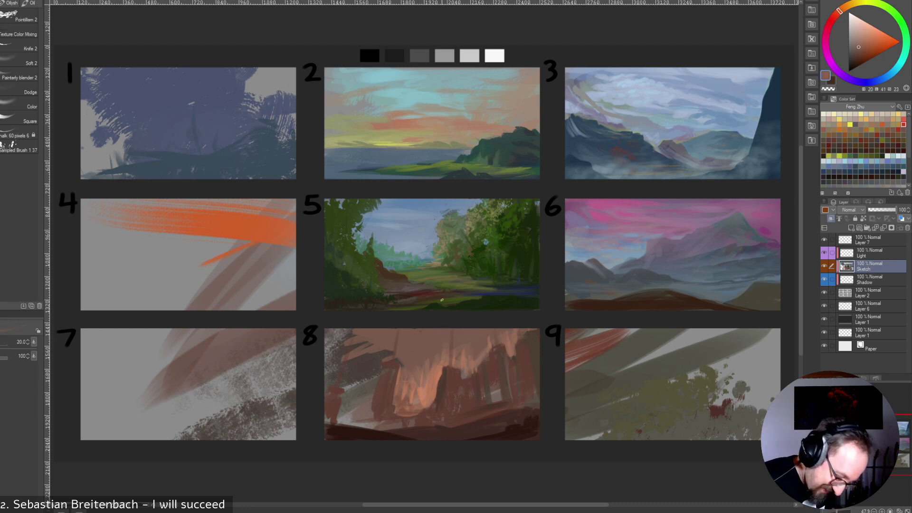
{"action": "left_click", "coordinate": [407, 396], "text": "alt"}
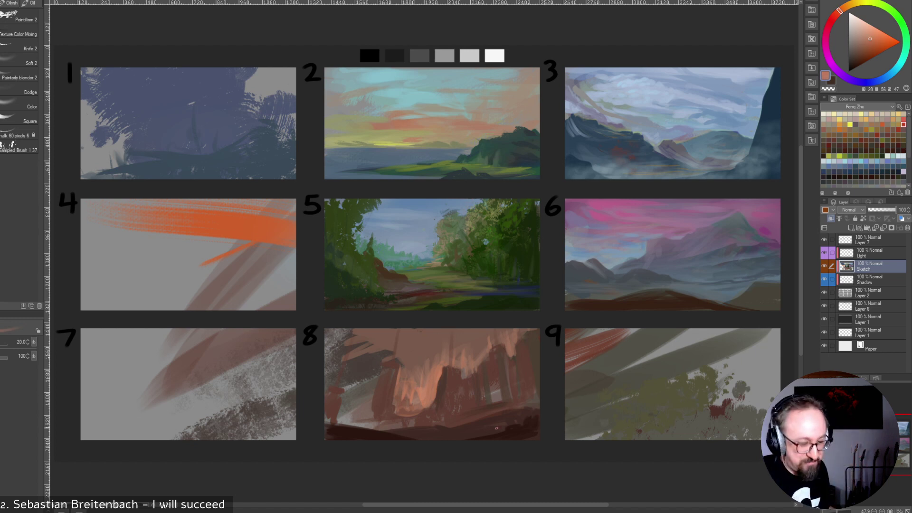
{"action": "left_click", "coordinate": [425, 402], "text": "alt"}
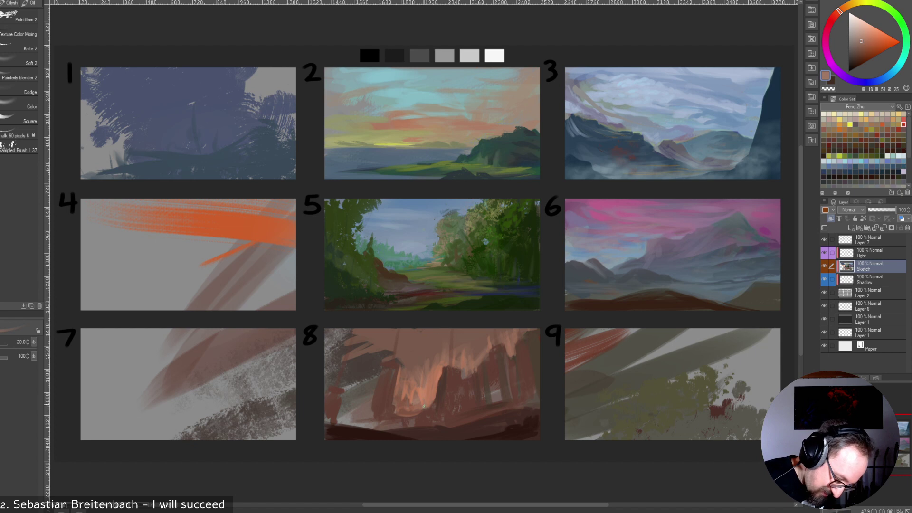
{"action": "left_click", "coordinate": [424, 401], "text": "alt"}
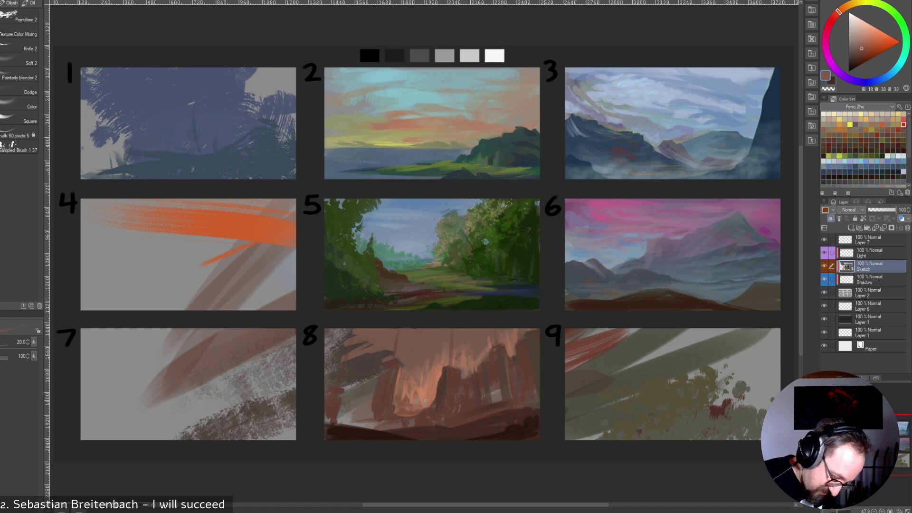
{"action": "left_click", "coordinate": [419, 386], "text": "alt"}
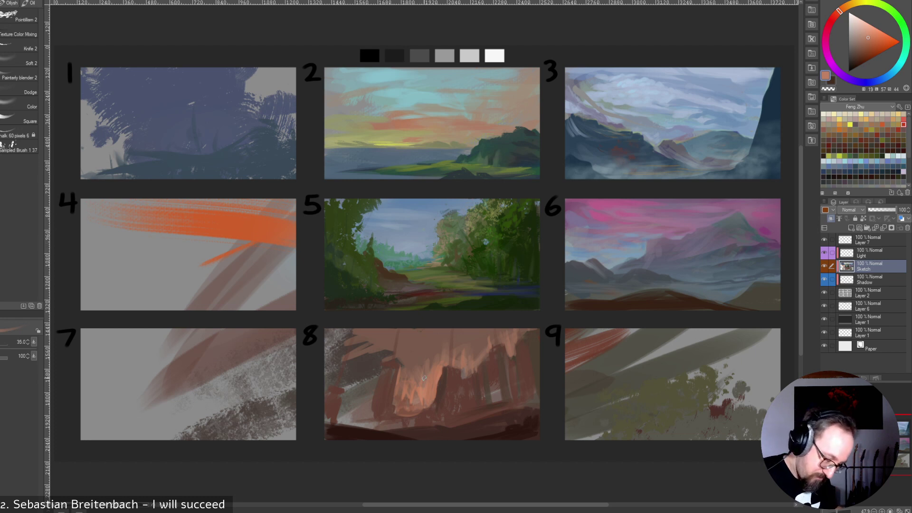
Sample the left trunk's brown and cover the grey left side of thumbnail 8 with broad muted brown vertical strokes.
{"action": "key", "text": "bracketright"}
{"action": "key", "text": "bracketright"}
{"action": "key", "text": "bracketright"}
{"action": "key", "text": "bracketright"}
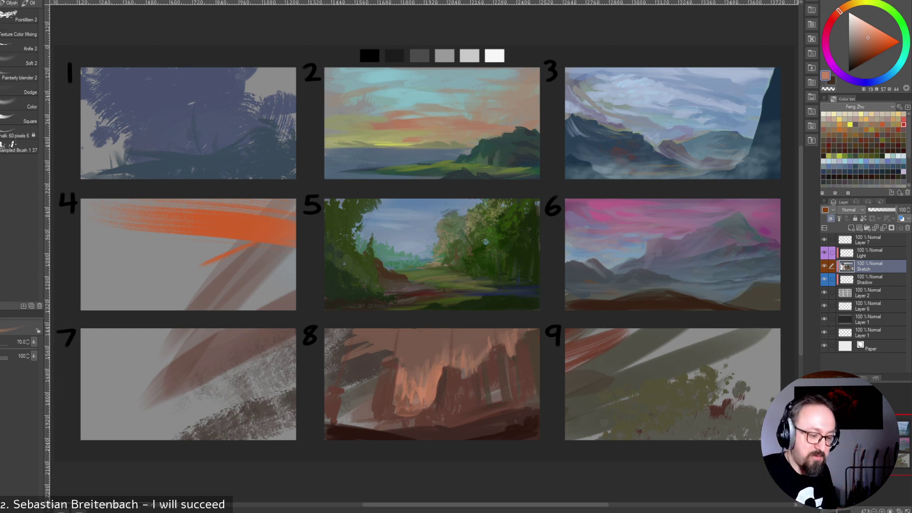
{"action": "key", "text": "bracketleft"}
{"action": "left_click", "coordinate": [373, 385], "text": "alt"}
{"action": "key", "text": "bracketleft"}
{"action": "key", "text": "bracketright"}
{"action": "mouse_move", "coordinate": [350, 355]}
{"action": "left_mouse_down"}
{"action": "mouse_move", "coordinate": [330, 333]}
{"action": "mouse_move", "coordinate": [328, 375]}
{"action": "mouse_move", "coordinate": [350, 355]}
{"action": "mouse_move", "coordinate": [358, 381]}
{"action": "mouse_move", "coordinate": [347, 406]}
{"action": "mouse_move", "coordinate": [331, 369]}
{"action": "mouse_move", "coordinate": [332, 420]}
{"action": "mouse_move", "coordinate": [383, 422]}
{"action": "mouse_move", "coordinate": [398, 439]}
{"action": "mouse_move", "coordinate": [350, 422]}
{"action": "mouse_move", "coordinate": [349, 410]}
{"action": "mouse_move", "coordinate": [367, 417]}
{"action": "mouse_move", "coordinate": [362, 428]}
{"action": "mouse_move", "coordinate": [359, 418]}
{"action": "mouse_move", "coordinate": [407, 429]}
{"action": "mouse_move", "coordinate": [360, 431]}
{"action": "left_mouse_up"}
{"action": "key", "text": "bracketright"}
{"action": "key", "text": "bracketright"}
{"action": "key", "text": "bracketleft"}
{"action": "key", "text": "bracketleft"}
{"action": "key", "text": "bracketleft"}
{"action": "key", "text": "bracketleft"}
Refine the lower-left ground and trunk base of thumbnail 8 with sampled muted browns at brush size 45.
{"action": "left_click", "coordinate": [372, 435], "text": "alt"}
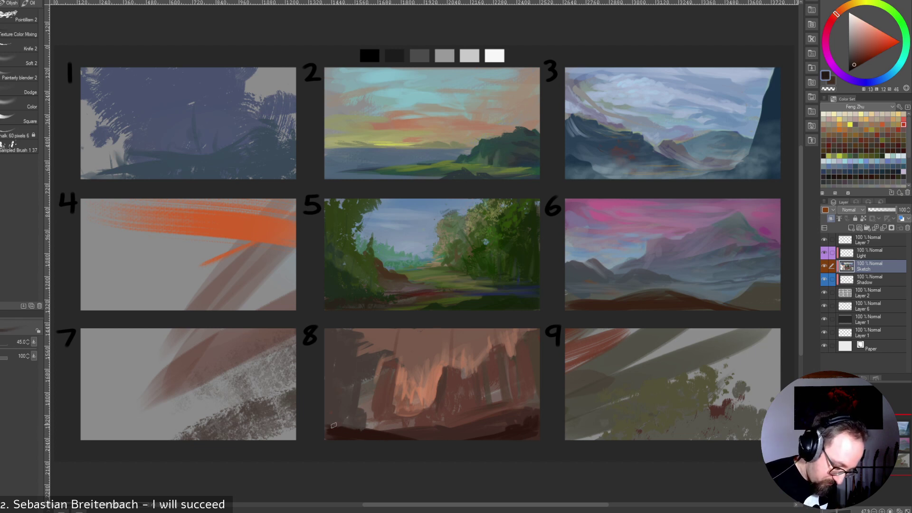
{"action": "left_click", "coordinate": [366, 424], "text": "alt"}
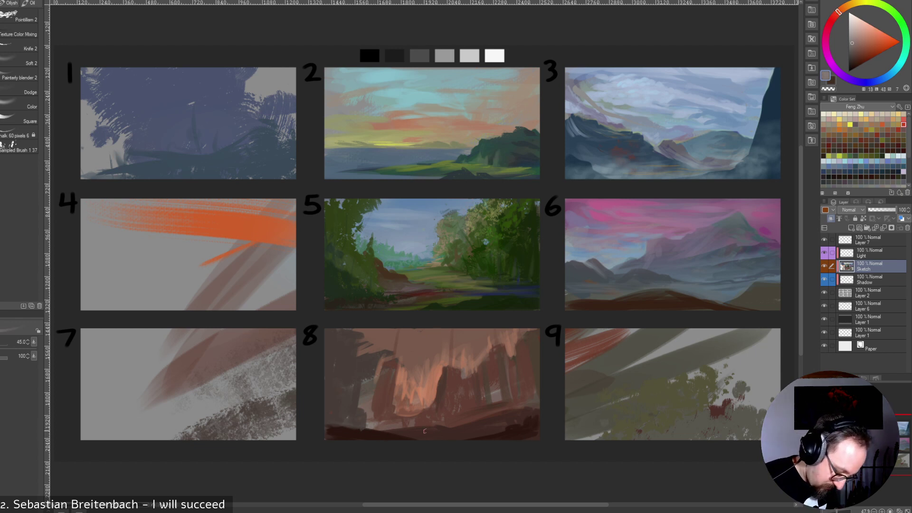
{"action": "left_click", "coordinate": [367, 412], "text": "alt"}
{"action": "left_click_drag", "start_coordinate": [367, 412], "coordinate": [366, 425]}
Touch up the orange glow and its lower edge in thumbnail 8 with sampled orange and red-brown, reducing the brush size to 25.
{"action": "key", "text": "bracketleft"}
{"action": "key", "text": "bracketleft"}
{"action": "left_click", "coordinate": [457, 376], "text": "alt"}
{"action": "key", "text": "bracketright"}
{"action": "key", "text": "bracketright"}
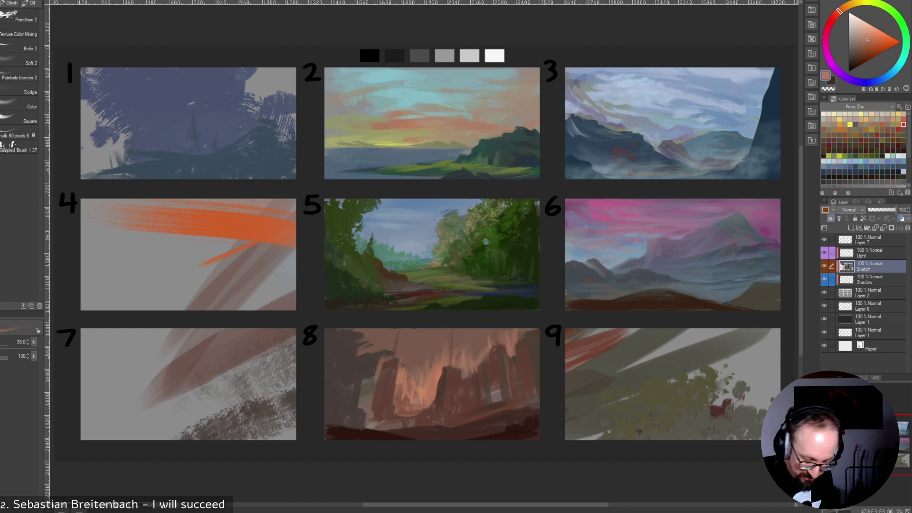
{"action": "left_click", "coordinate": [410, 407], "text": "alt"}
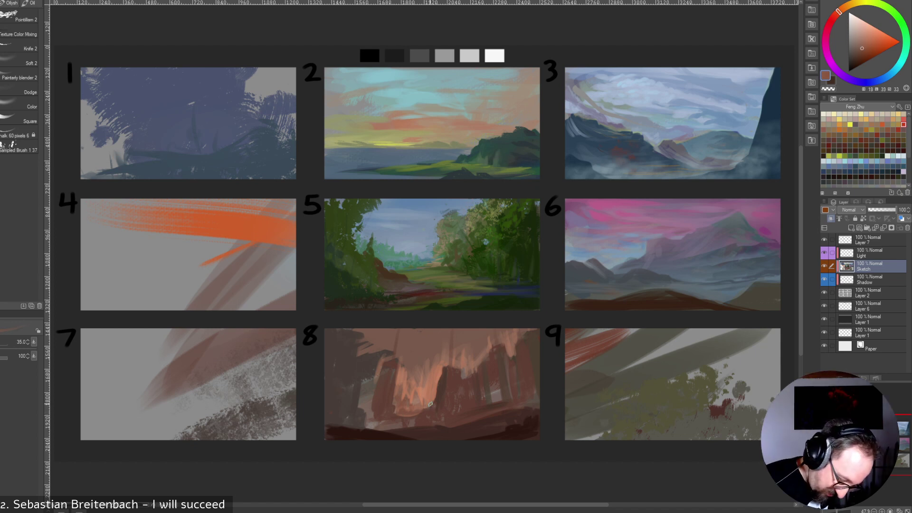
{"action": "key", "text": "bracketleft"}
{"action": "key", "text": "bracketleft"}
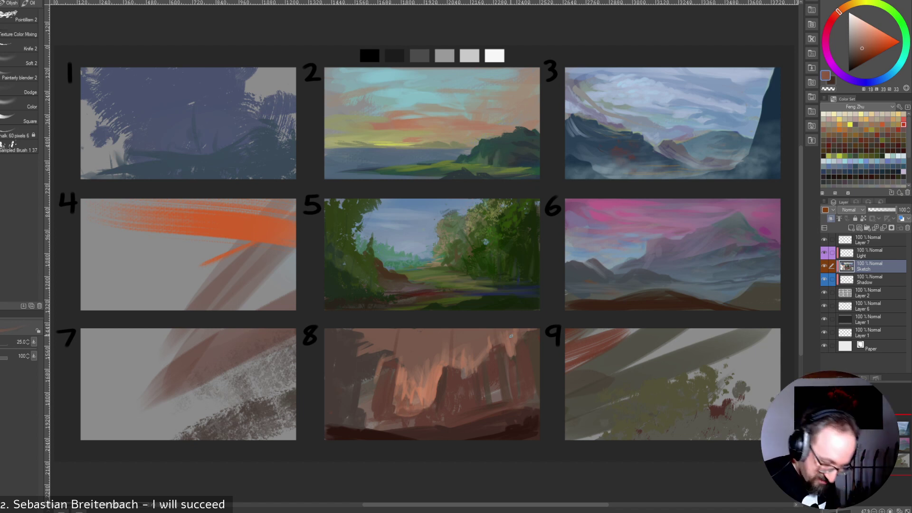
Shape the top edge of the central dark tower in thumbnail 8 with sampled oranges and browns at brush size 20.
{"action": "left_click", "coordinate": [445, 366], "text": "alt"}
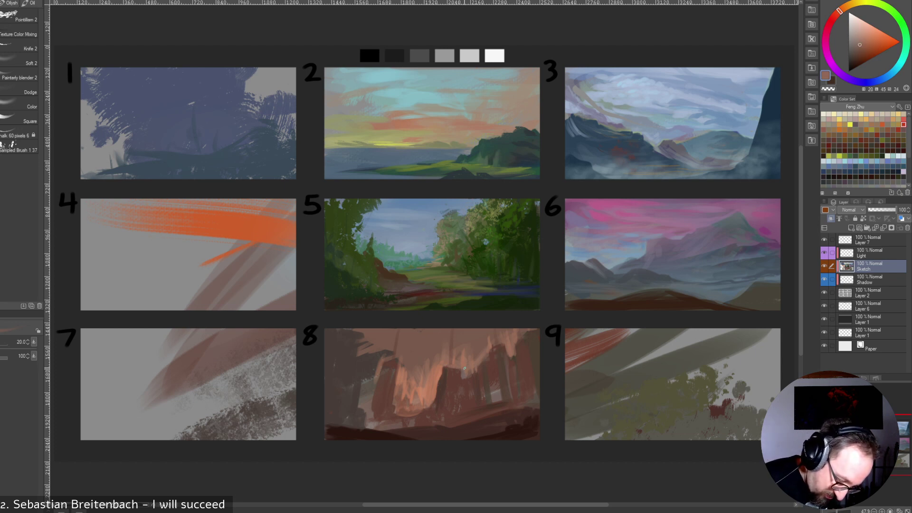
{"action": "left_click", "coordinate": [462, 375], "text": "alt"}
{"action": "left_click", "coordinate": [448, 368], "text": "alt"}
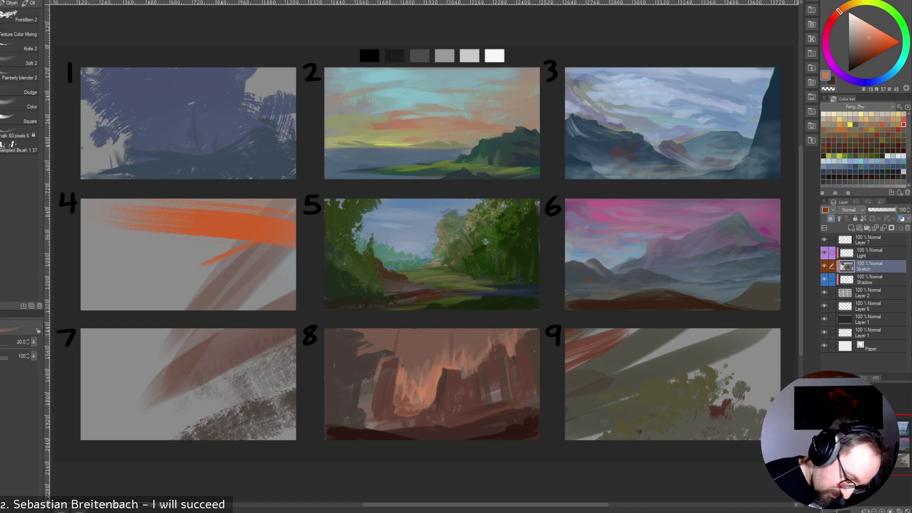
{"action": "left_click", "coordinate": [504, 342], "text": "alt"}
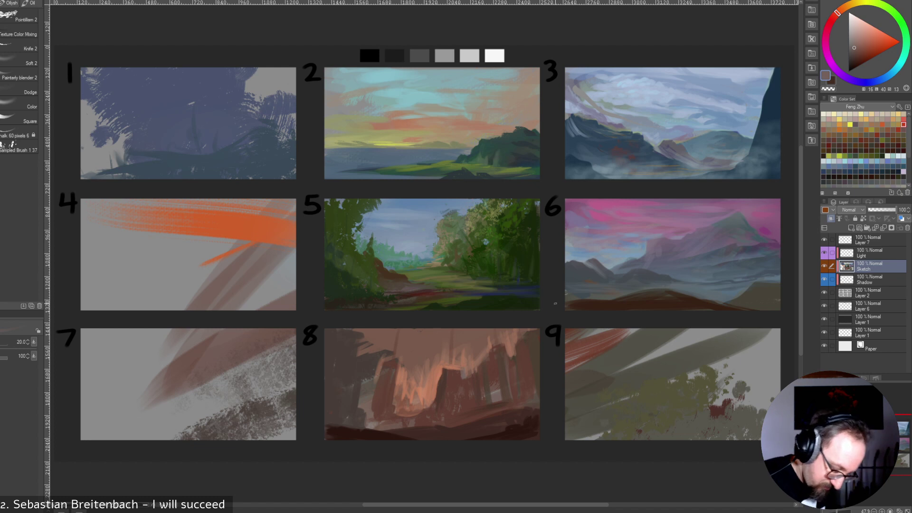
{"action": "left_click", "coordinate": [445, 364], "text": "alt"}
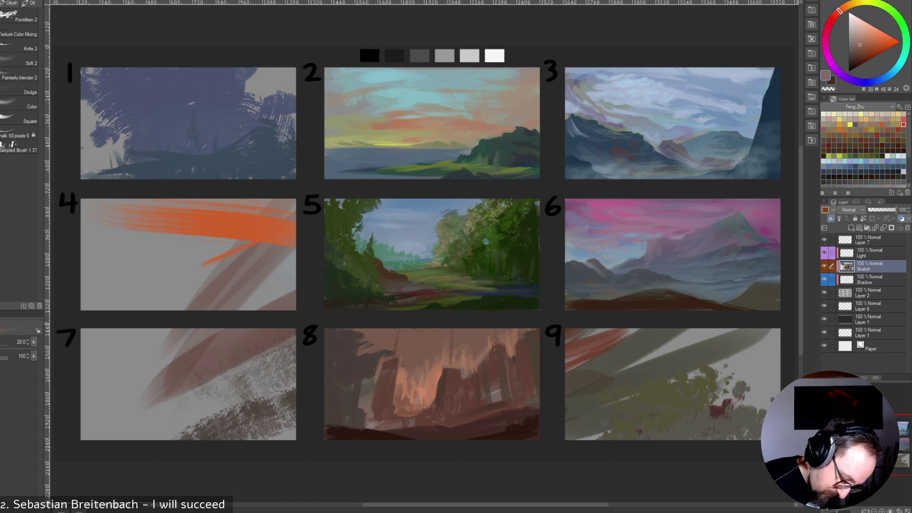
{"action": "left_click", "coordinate": [441, 369], "text": "alt"}
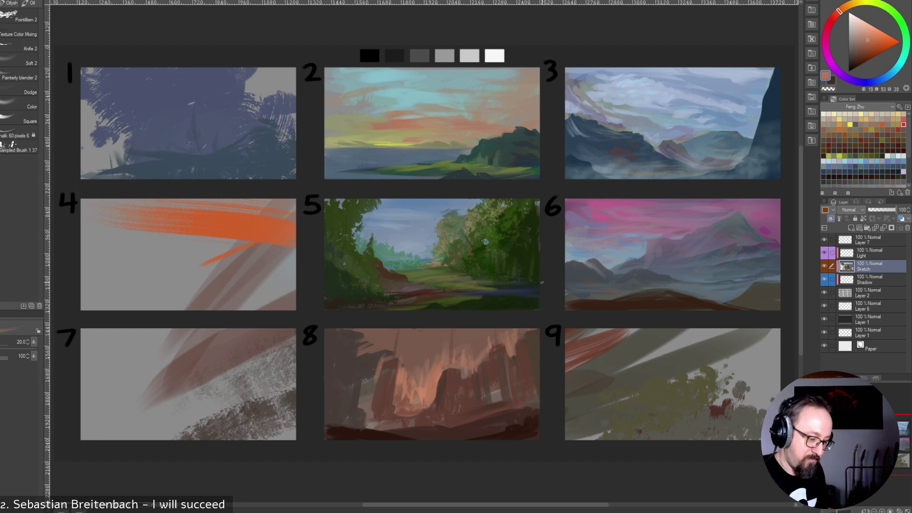
{"action": "left_click", "coordinate": [474, 338], "text": "alt"}
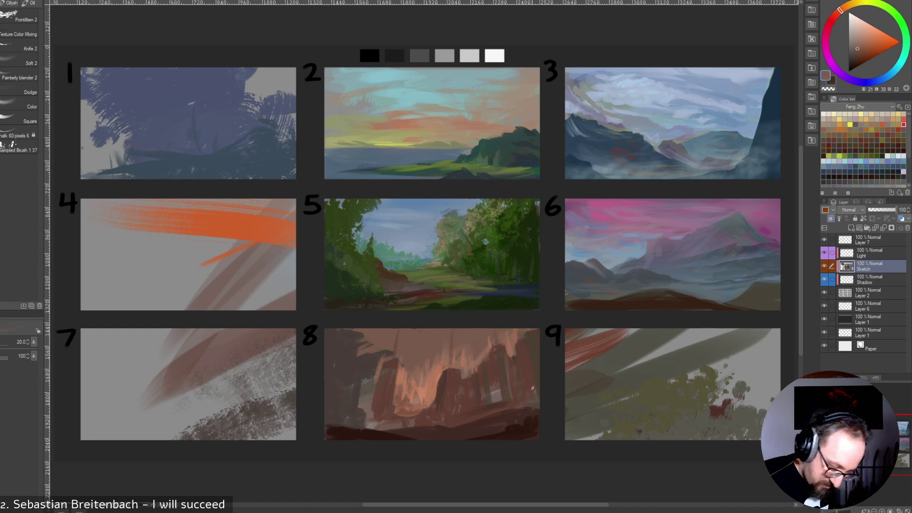
{"action": "left_click", "coordinate": [452, 369], "text": "alt"}
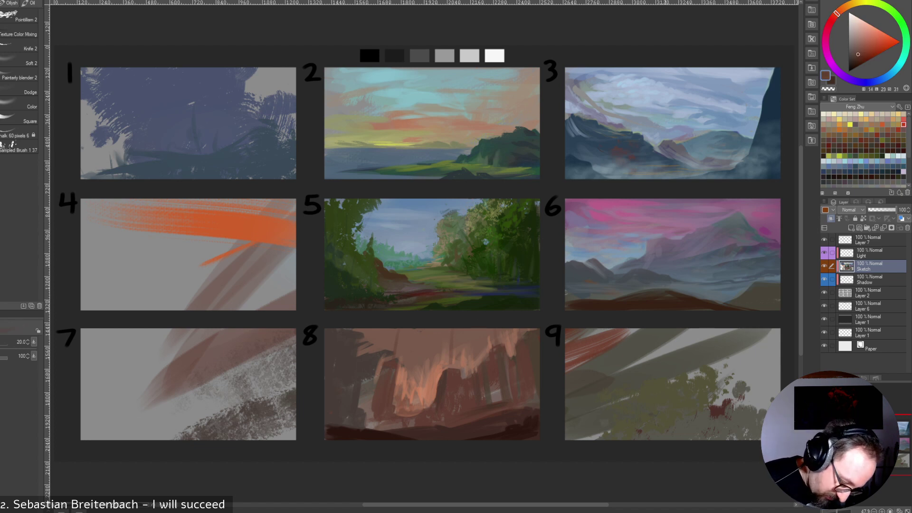
Fill in the area beside the central tower's top in thumbnail 8 with sampled red-brown, using brush sizes from 20 to 50.
{"action": "left_click", "coordinate": [464, 373], "text": "alt"}
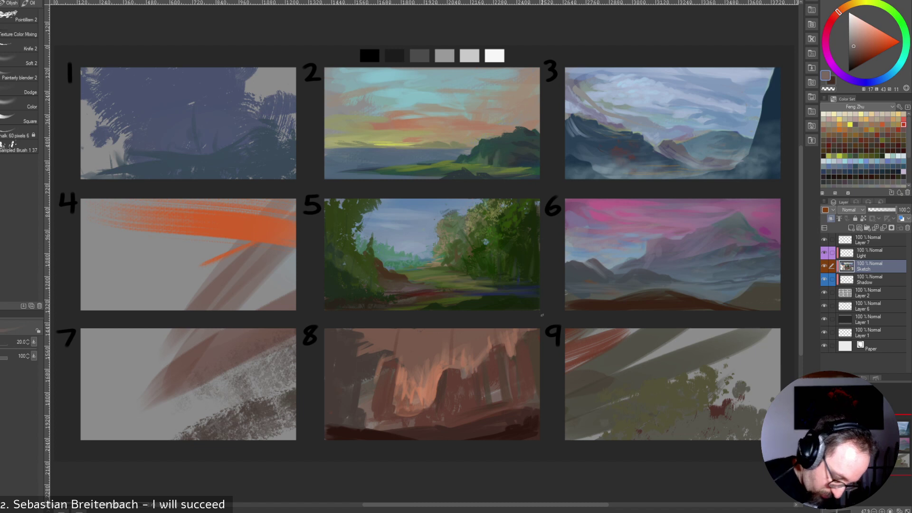
{"action": "left_click", "coordinate": [468, 373], "text": "alt"}
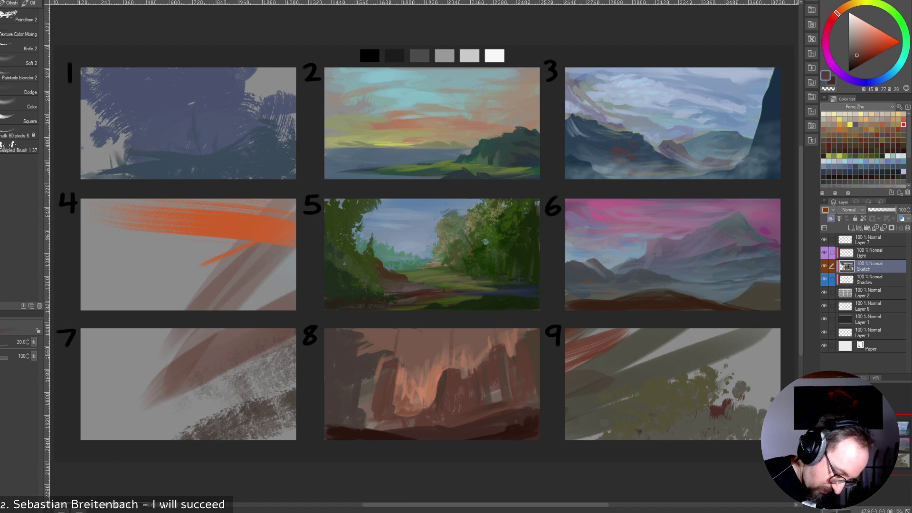
{"action": "key", "text": "]"}
{"action": "left_click_drag", "start_coordinate": [468, 372], "coordinate": [469, 375]}
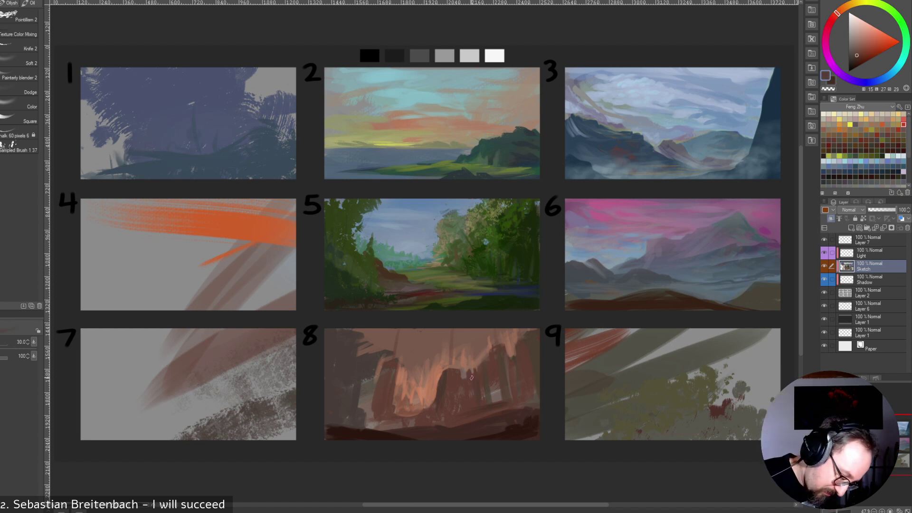
{"action": "key", "text": "bracketright"}
{"action": "key", "text": "bracketright"}
{"action": "key", "text": "bracketright"}
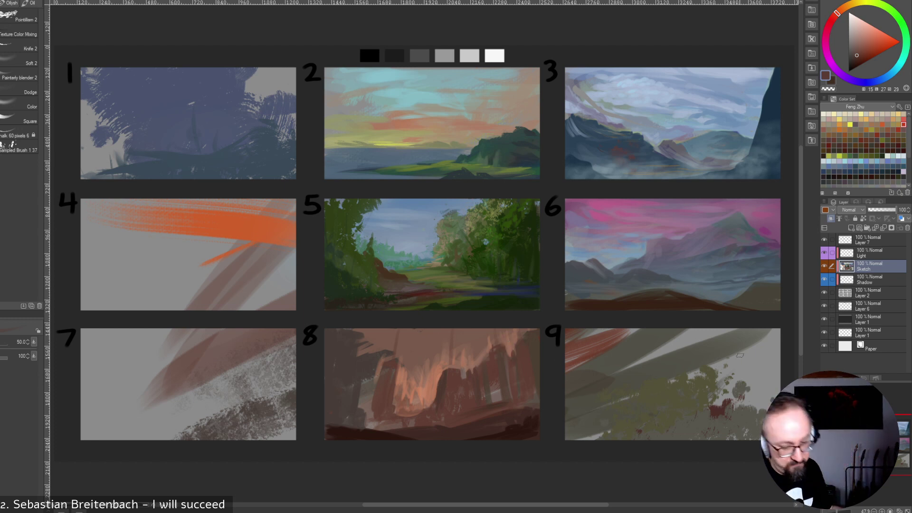
{"action": "key", "text": "bracketleft"}
{"action": "key", "text": "bracketleft"}
{"action": "key", "text": "bracketleft"}
{"action": "key", "text": "bracketleft"}
{"action": "key", "text": "bracketleft"}
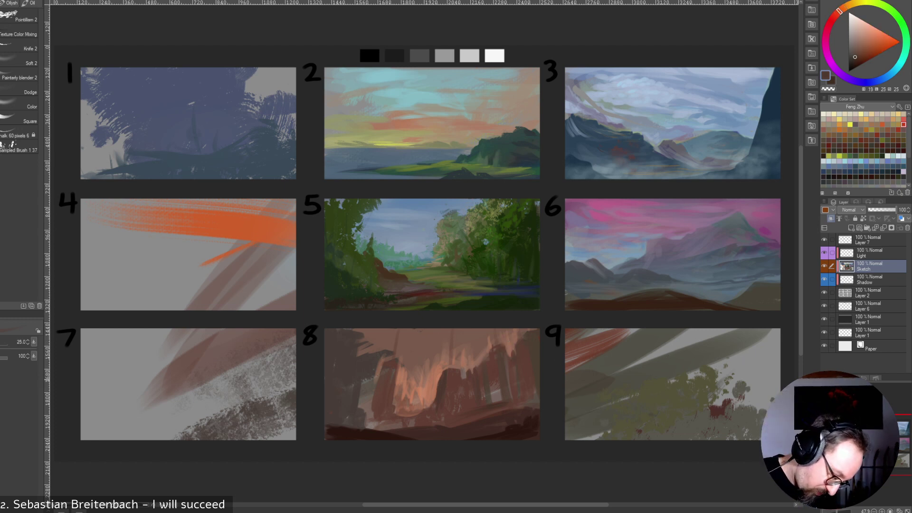
{"action": "key", "text": "bracketright"}
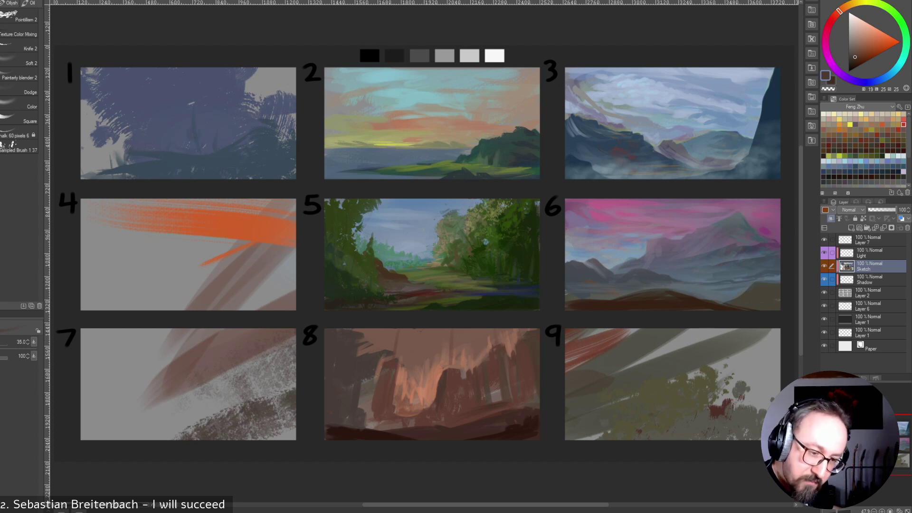
Try darker brown vertical strokes down the right edge of thumbnail 8 at brush size 50.
{"action": "left_click", "coordinate": [856, 63]}
{"action": "key", "text": "bracketright"}
{"action": "key", "text": "bracketright"}
{"action": "key", "text": "bracketright"}
{"action": "left_click_drag", "start_coordinate": [531, 334], "coordinate": [535, 377]}
{"action": "left_click_drag", "start_coordinate": [534, 333], "coordinate": [537, 399]}
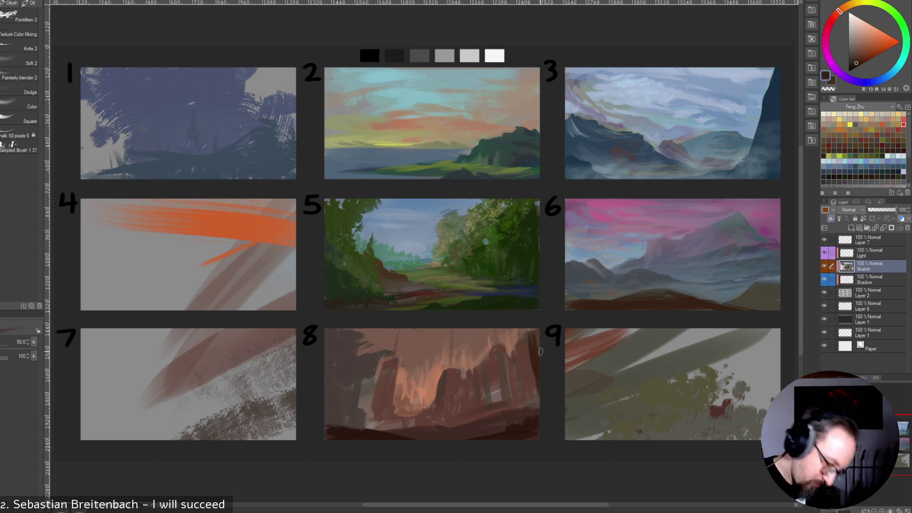
{"action": "key", "text": "ctrl+z"}
{"action": "key", "text": "ctrl+z"}
{"action": "key", "text": "ctrl+z"}
Darken the right edge of thumbnail 8 with vertical strokes of dark and sampled brown at brush size 50.
{"action": "left_click_drag", "start_coordinate": [534, 344], "coordinate": [540, 376]}
{"action": "left_click", "coordinate": [532, 338], "text": "alt"}
{"action": "left_click_drag", "start_coordinate": [528, 340], "coordinate": [539, 401]}
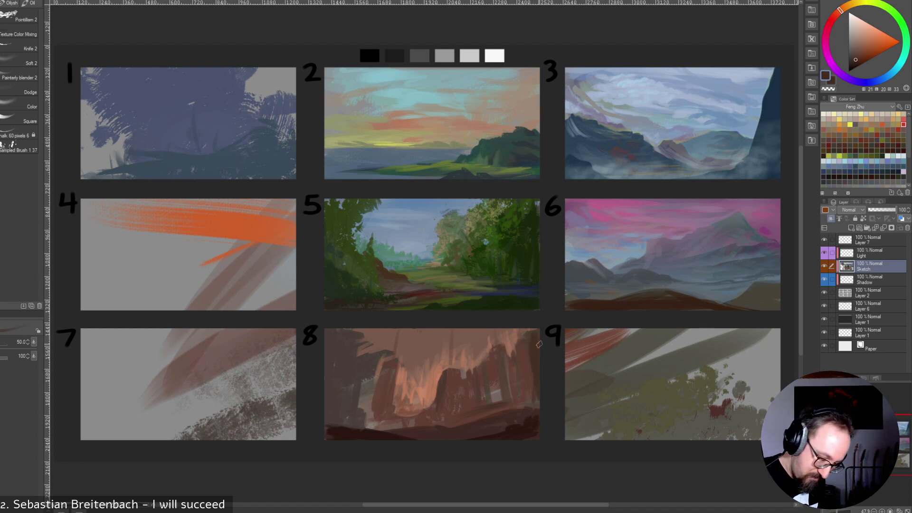
Paint a small pointed spire on top of thumbnail 8's central tower in sampled dark red-brown at brush size 17.5.
{"action": "key", "text": "bracketleft"}
{"action": "key", "text": "bracketleft"}
{"action": "key", "text": "bracketleft"}
{"action": "key", "text": "bracketleft"}
{"action": "key", "text": "bracketleft"}
{"action": "left_click", "coordinate": [452, 369], "text": "alt"}
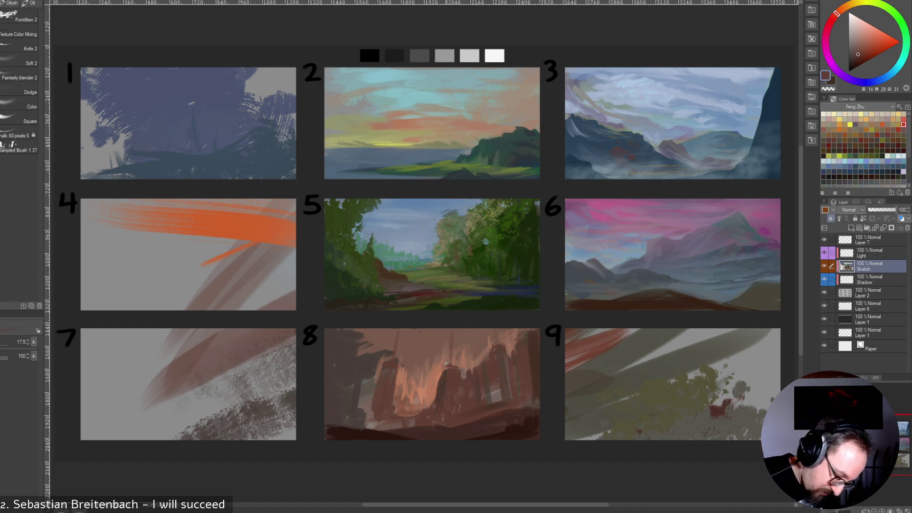
{"action": "left_click_drag", "start_coordinate": [452, 356], "coordinate": [455, 364]}
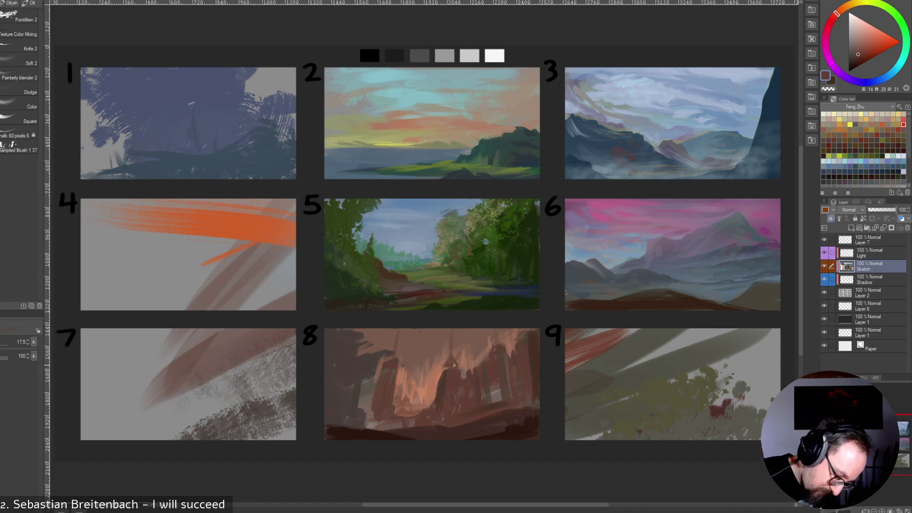
{"action": "left_click", "coordinate": [512, 336], "text": "alt"}
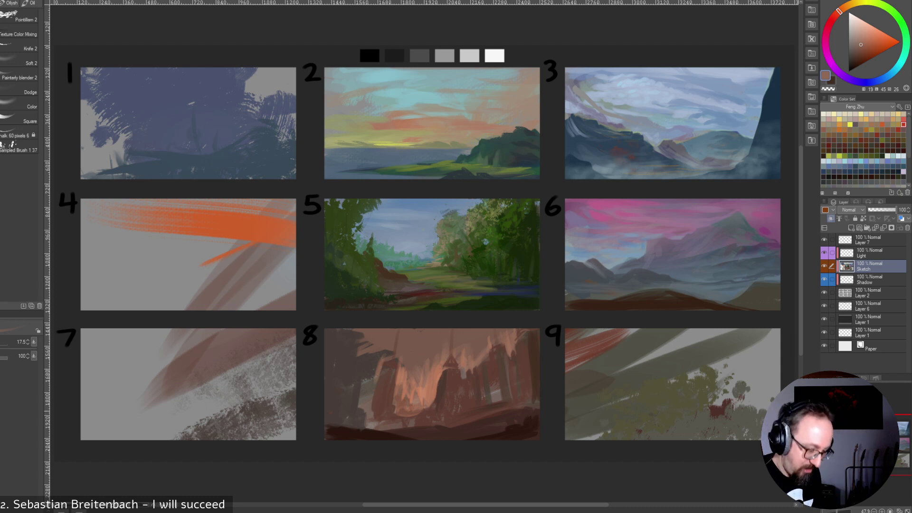
Refine the pillars and gaps on the right side of thumbnail 8 with sampled browns.
{"action": "left_click", "coordinate": [498, 398], "text": "alt"}
{"action": "left_click", "coordinate": [495, 394], "text": "alt"}
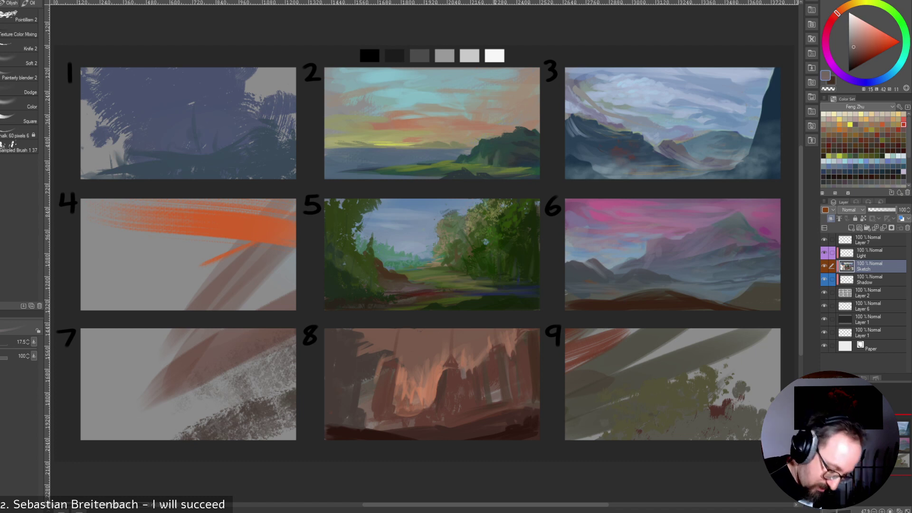
{"action": "left_click", "coordinate": [490, 392], "text": "alt"}
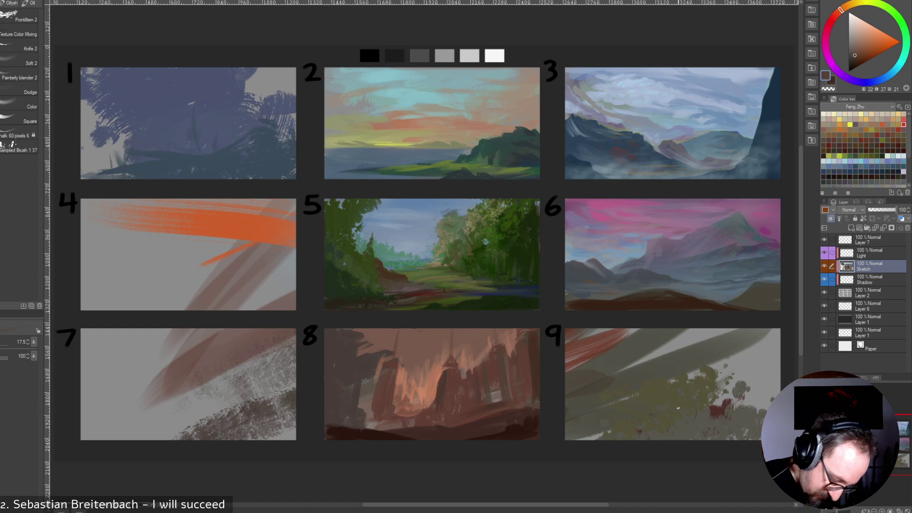
{"action": "left_click", "coordinate": [489, 420], "text": "alt"}
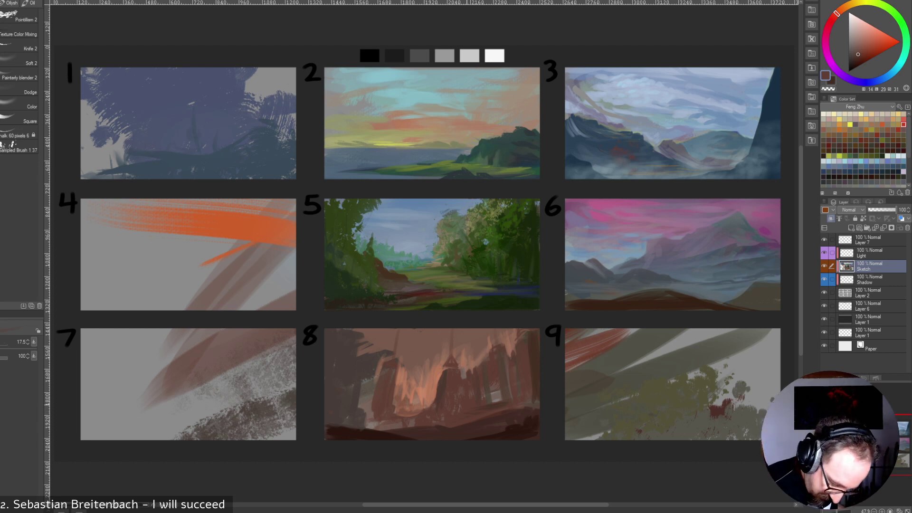
Add more saturated red-brown accents around the tower bases in thumbnail 8 at brush size 25.
{"action": "left_click", "coordinate": [864, 55]}
{"action": "key", "text": "bracketright"}
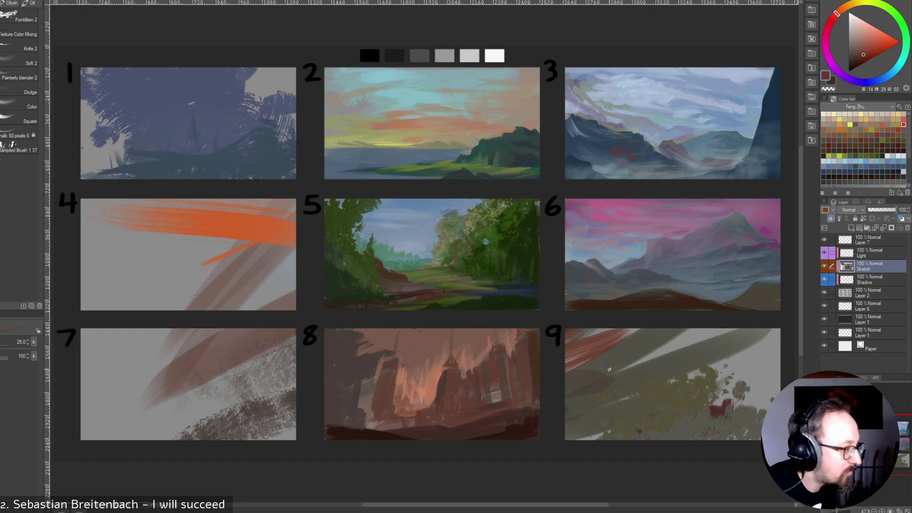
{"action": "left_click", "coordinate": [414, 418], "text": "alt"}
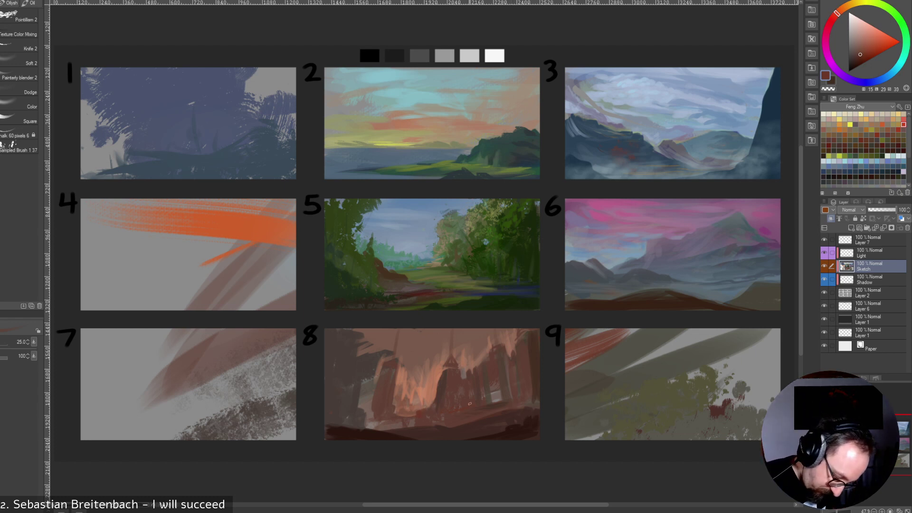
Refine thumbnail 8's central tower with sampled dark browns and taper the top of the tower left of the glow.
{"action": "left_click", "coordinate": [460, 385], "text": "alt"}
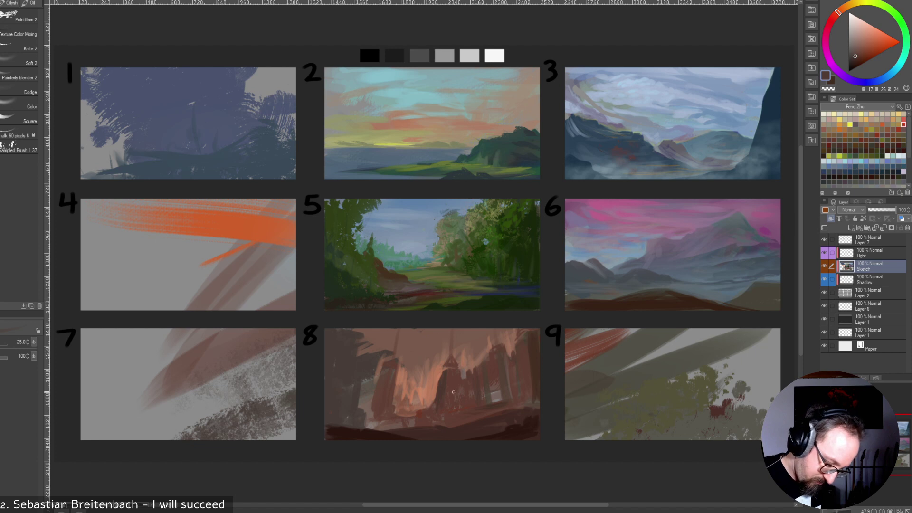
{"action": "left_click", "coordinate": [444, 408], "text": "alt"}
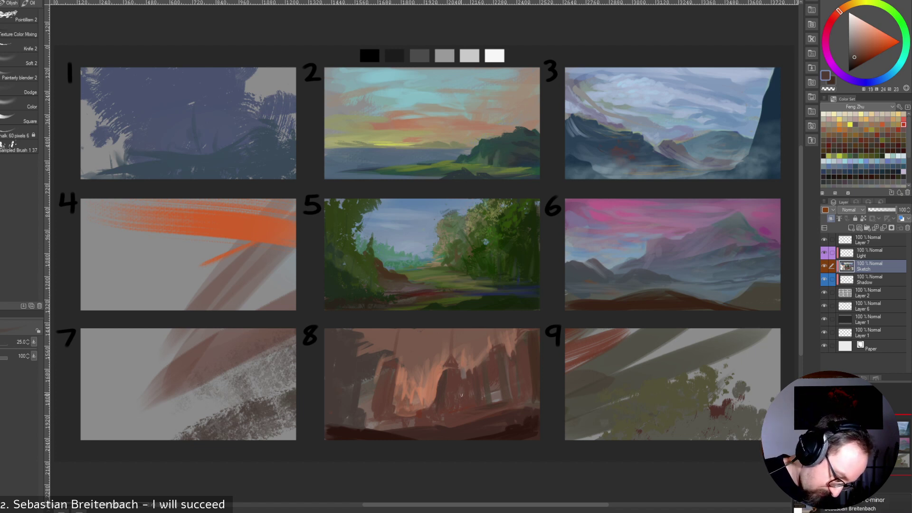
{"action": "left_click", "coordinate": [480, 377], "text": "alt"}
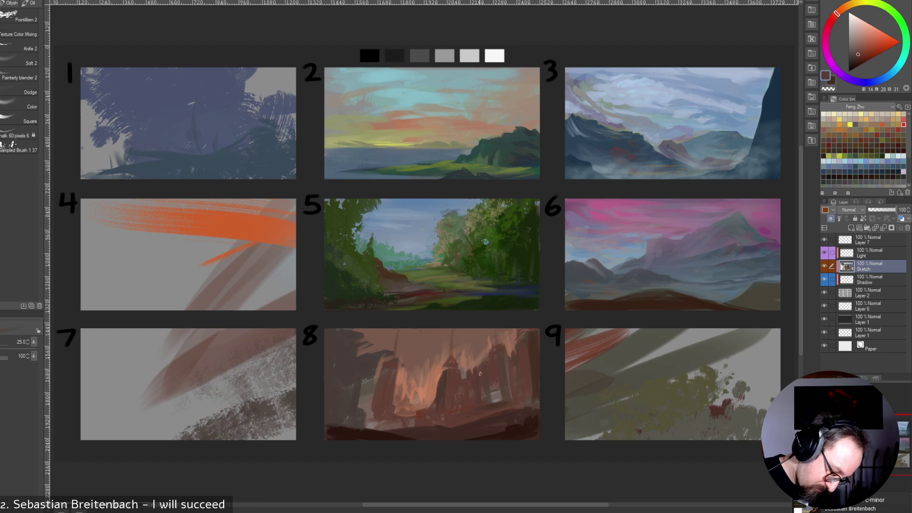
{"action": "left_click", "coordinate": [386, 382], "text": "alt"}
{"action": "left_click", "coordinate": [377, 354], "text": "alt"}
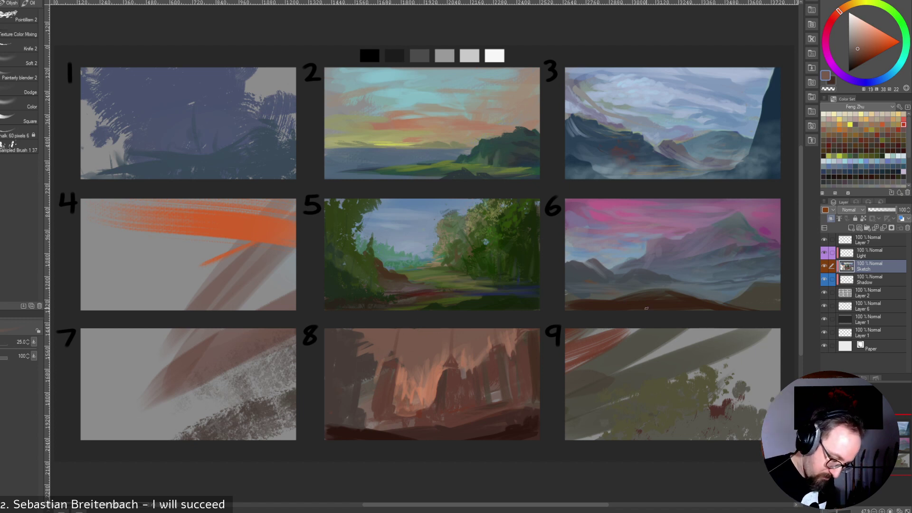
Try a broader stroke of sampled foreground brown across the ground below the left tower in thumbnail 8.
{"action": "left_click", "coordinate": [432, 429], "text": "alt"}
{"action": "key", "text": "bracketright"}
{"action": "key", "text": "bracketright"}
{"action": "key", "text": "bracketright"}
{"action": "key", "text": "bracketright"}
{"action": "left_click_drag", "start_coordinate": [384, 427], "coordinate": [391, 427]}
{"action": "key", "text": "ctrl+z"}
{"action": "key", "text": "bracketleft"}
{"action": "key", "text": "bracketleft"}
{"action": "key", "text": "bracketleft"}
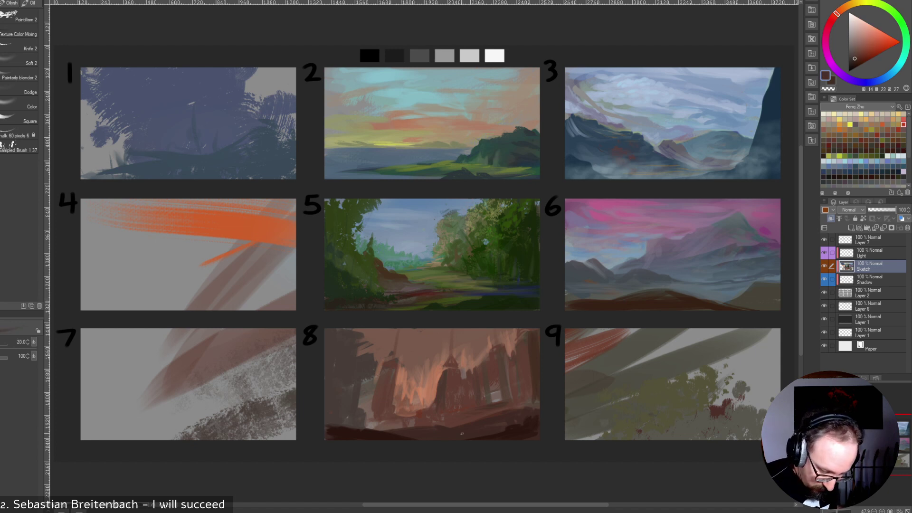
Sweep broad sampled-brown strokes diagonally across thumbnail 8's ground from the right edge to the left, starting at brush size 125.
{"action": "left_click", "coordinate": [411, 404], "text": "alt"}
{"action": "key", "text": "bracketright"}
{"action": "key", "text": "bracketright"}
{"action": "key", "text": "bracketright"}
{"action": "key", "text": "bracketright"}
{"action": "key", "text": "bracketright"}
{"action": "key", "text": "bracketright"}
{"action": "key", "text": "bracketright"}
{"action": "key", "text": "bracketright"}
{"action": "key", "text": "bracketright"}
{"action": "key", "text": "bracketright"}
{"action": "key", "text": "bracketright"}
{"action": "key", "text": "bracketright"}
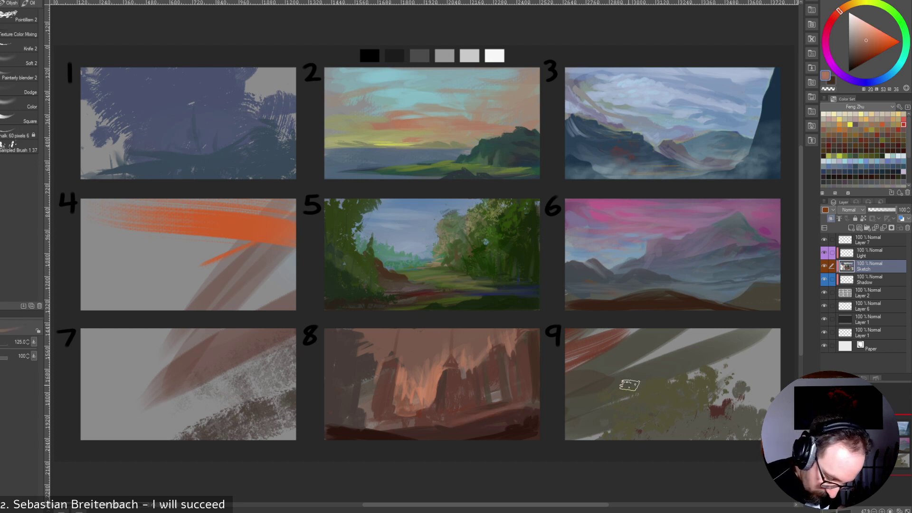
{"action": "left_click", "coordinate": [451, 417], "text": "alt"}
{"action": "left_click_drag", "start_coordinate": [545, 398], "coordinate": [412, 416]}
{"action": "key", "text": "bracketleft"}
{"action": "key", "text": "bracketleft"}
{"action": "left_click_drag", "start_coordinate": [473, 410], "coordinate": [310, 435]}
{"action": "key", "text": "bracketleft"}
{"action": "left_click_drag", "start_coordinate": [578, 398], "coordinate": [373, 427]}
Blend the ground below thumbnail 8's glow with a sampled red-brown stroke and reduce the brush size to 35.
{"action": "left_click", "coordinate": [423, 416], "text": "alt"}
{"action": "left_click_drag", "start_coordinate": [447, 416], "coordinate": [389, 425]}
{"action": "key", "text": "bracketleft"}
{"action": "key", "text": "bracketleft"}
{"action": "key", "text": "bracketleft"}
{"action": "key", "text": "bracketleft"}
{"action": "key", "text": "bracketleft"}
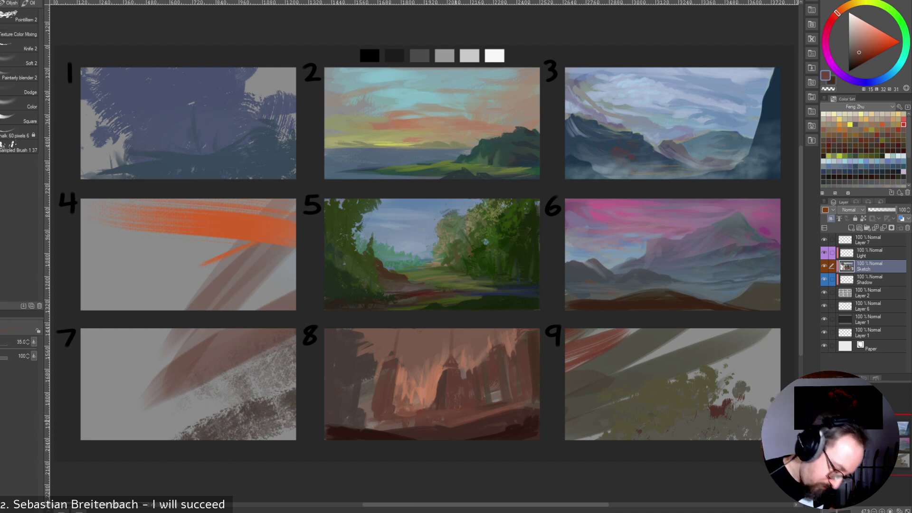
Work sampled red-browns into the right side of thumbnail 8's ground, enlarging the brush to 80 and picking up the darker foreground brown.
{"action": "left_click", "coordinate": [446, 419], "text": "alt"}
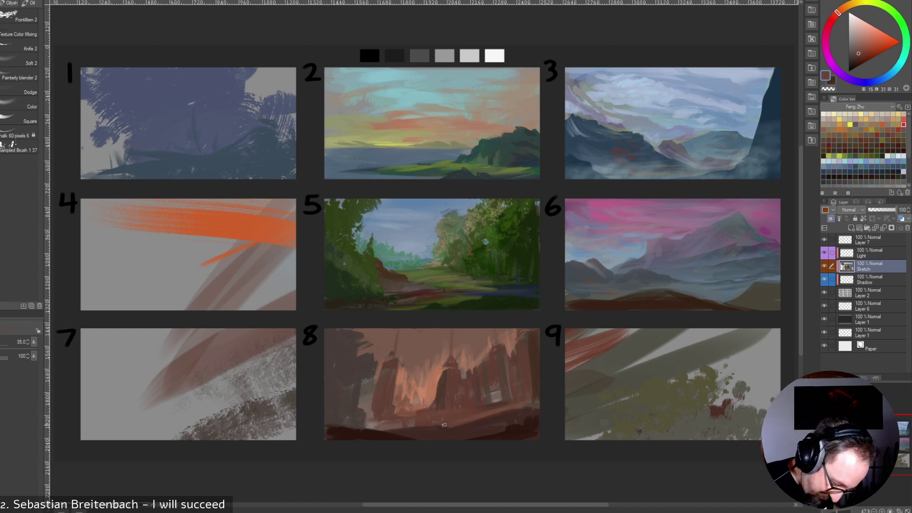
{"action": "left_click", "coordinate": [501, 419], "text": "alt"}
{"action": "key", "text": "bracketright"}
{"action": "key", "text": "bracketright"}
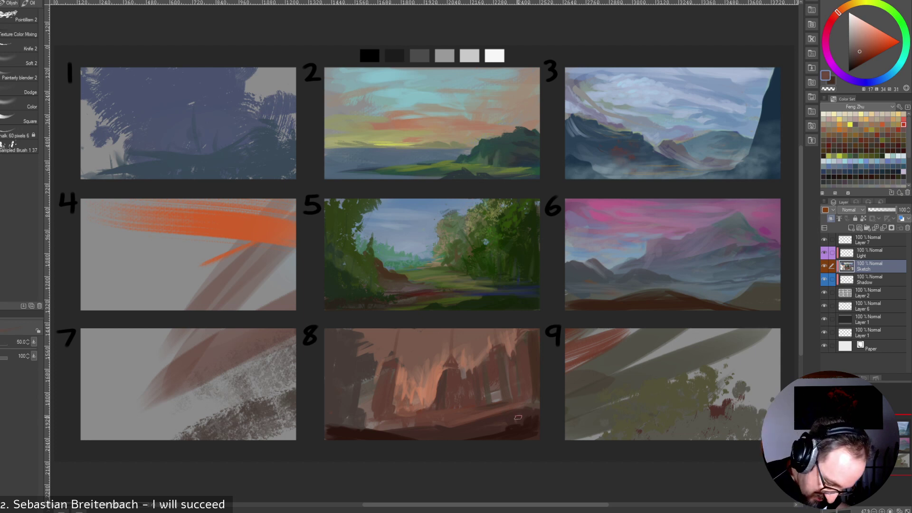
{"action": "key", "text": "bracketright"}
{"action": "key", "text": "bracketright"}
{"action": "key", "text": "bracketright"}
{"action": "key", "text": "bracketright"}
{"action": "left_click", "coordinate": [474, 433], "text": "alt"}
{"action": "left_click", "coordinate": [484, 430], "text": "alt"}
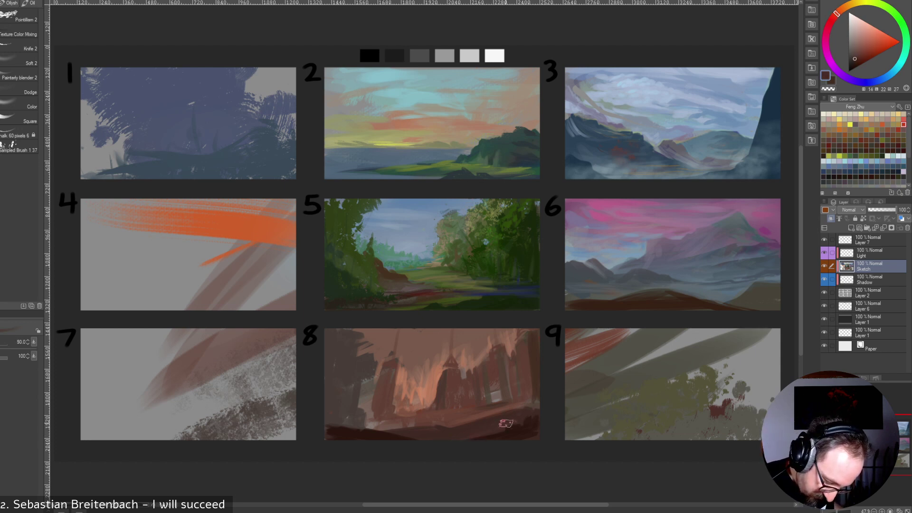
Add small dark touches along thumbnail 8's foreground ridge using sampled dark brown and a finer brush.
{"action": "key", "text": "bracketleft"}
{"action": "key", "text": "bracketleft"}
{"action": "key", "text": "bracketleft"}
{"action": "key", "text": "bracketleft"}
{"action": "left_click_drag", "start_coordinate": [440, 437], "coordinate": [447, 433]}
{"action": "left_click", "coordinate": [389, 429], "text": "alt"}
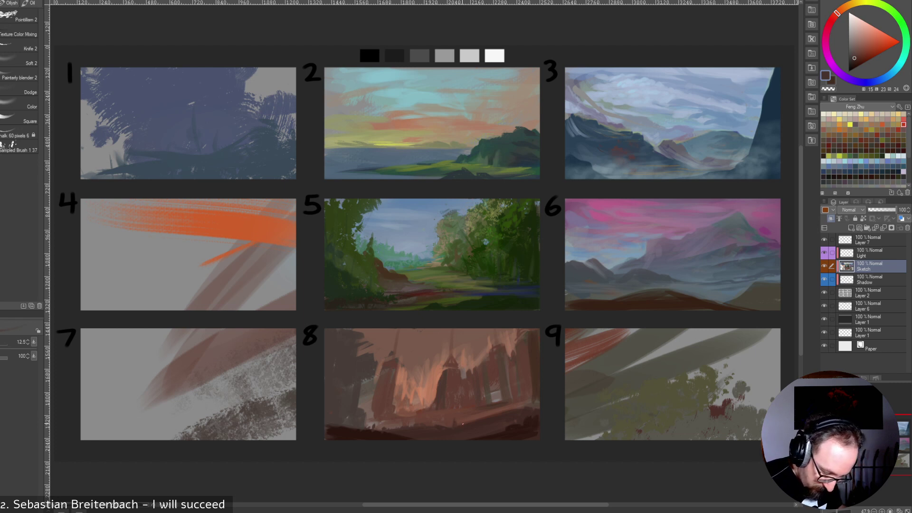
{"action": "key", "text": "]"}
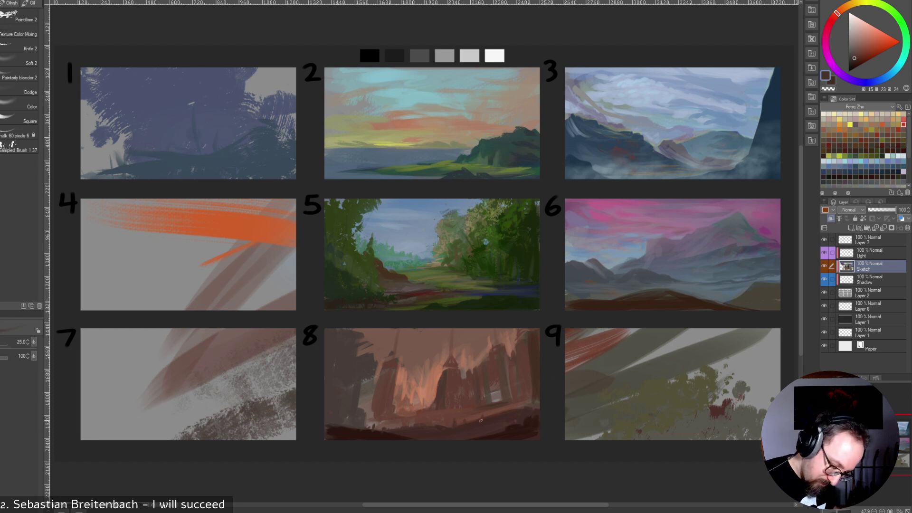
Blend the lit ground below thumbnail 8's glow with sampled orange-browns at brush size 45.
{"action": "left_click", "coordinate": [429, 419], "text": "alt"}
{"action": "left_click", "coordinate": [429, 414], "text": "alt"}
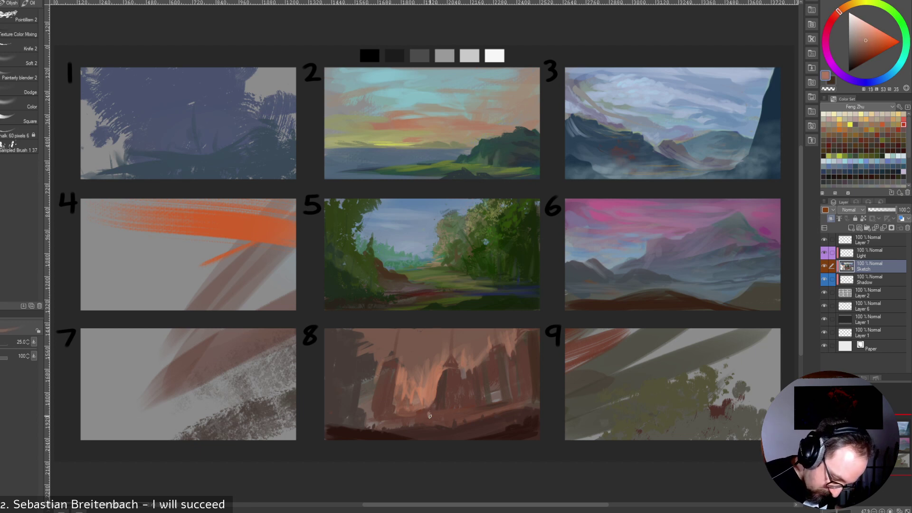
{"action": "key", "text": "bracketright"}
{"action": "key", "text": "bracketright"}
{"action": "key", "text": "bracketright"}
{"action": "key", "text": "bracketright"}
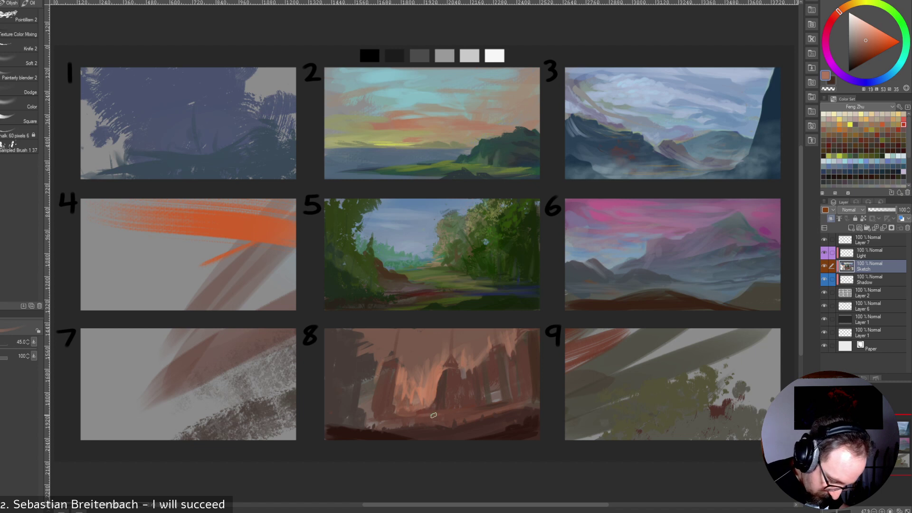
{"action": "left_click", "coordinate": [431, 412], "text": "alt"}
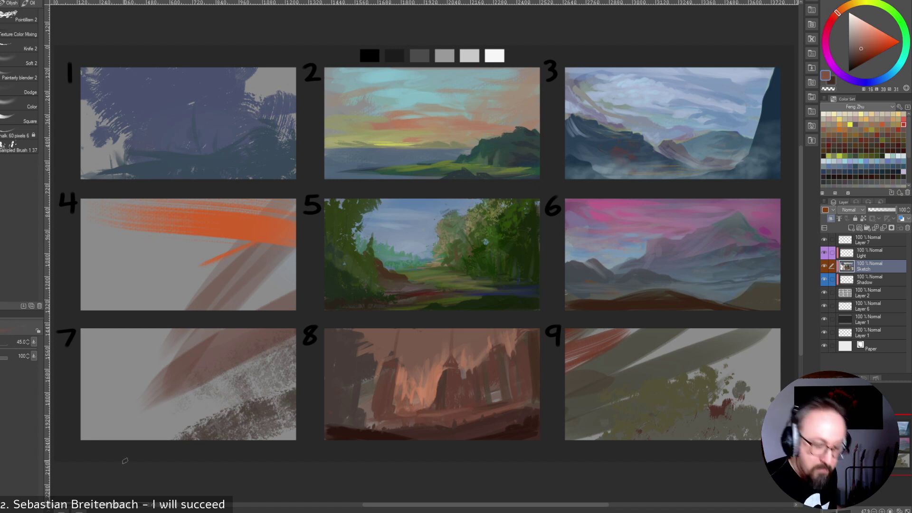
Refine the ground edge beneath thumbnail 8's glow with a sampled red-brown at brush size 20.
{"action": "left_click", "coordinate": [434, 413], "text": "alt"}
{"action": "key", "text": "bracketleft"}
{"action": "key", "text": "bracketleft"}
{"action": "key", "text": "bracketleft"}
{"action": "key", "text": "bracketleft"}
{"action": "key", "text": "bracketleft"}
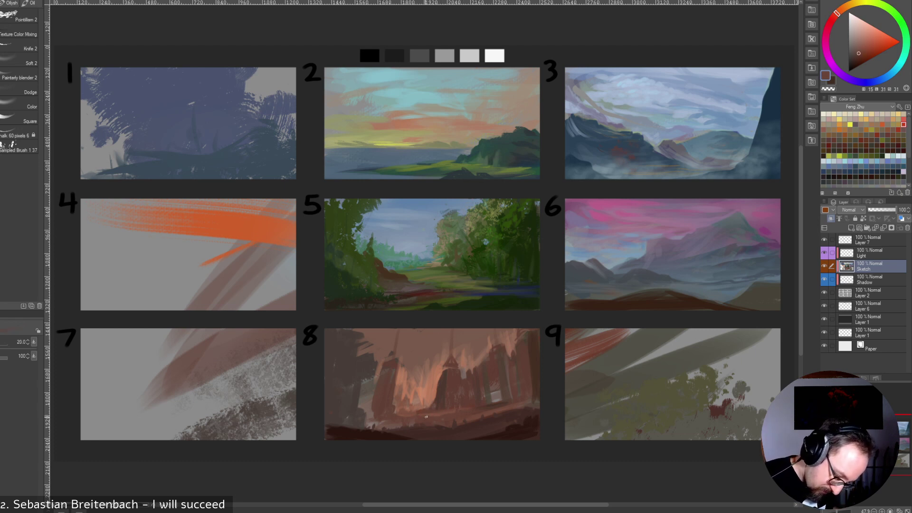
Brighten thumbnail 8's glow with a lighter orange derived from its sampled colour, using brush sizes 30 to 35.
{"action": "left_click", "coordinate": [420, 392], "text": "alt"}
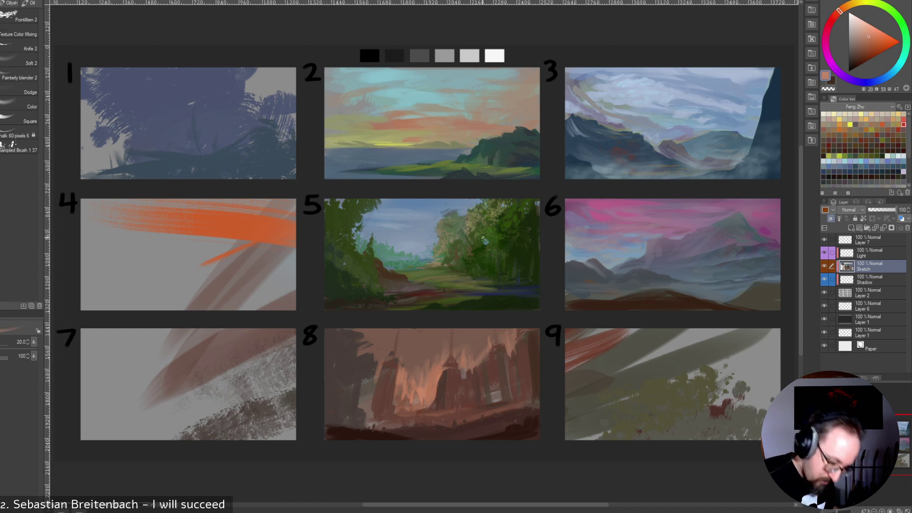
{"action": "left_click", "coordinate": [873, 32]}
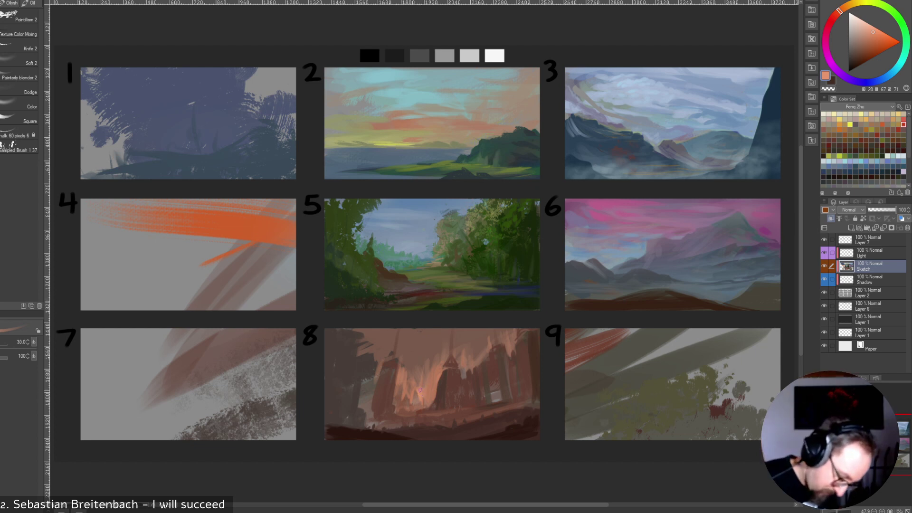
{"action": "key", "text": "bracketright"}
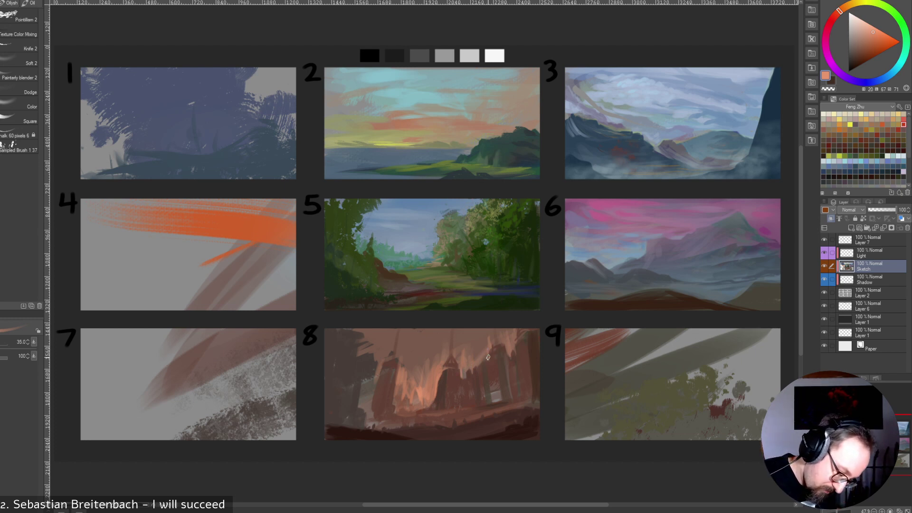
{"action": "key", "text": "bracketleft"}
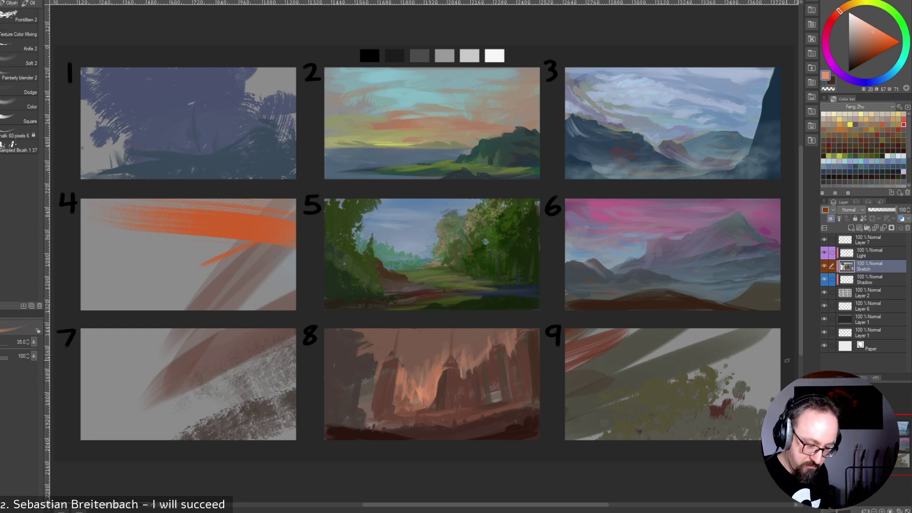
Touch up the towers and ground in thumbnail 8 with dark and muted browns sampled from the foreground, left trees and sky.
{"action": "left_click", "coordinate": [361, 432], "text": "alt"}
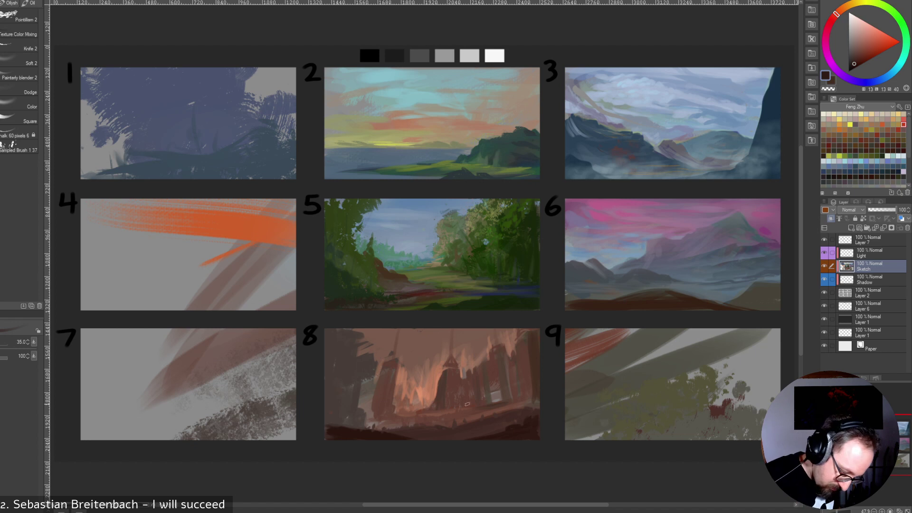
{"action": "left_click", "coordinate": [353, 383], "text": "alt"}
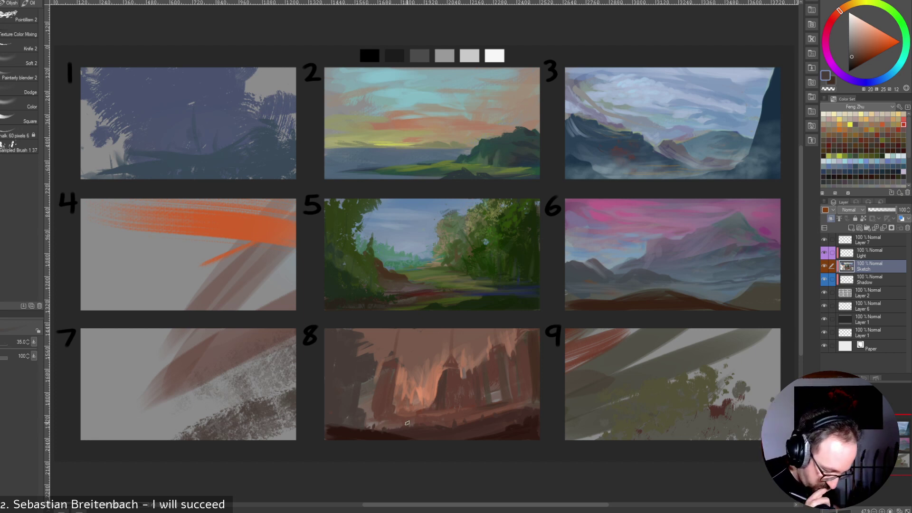
{"action": "left_click", "coordinate": [427, 357], "text": "alt"}
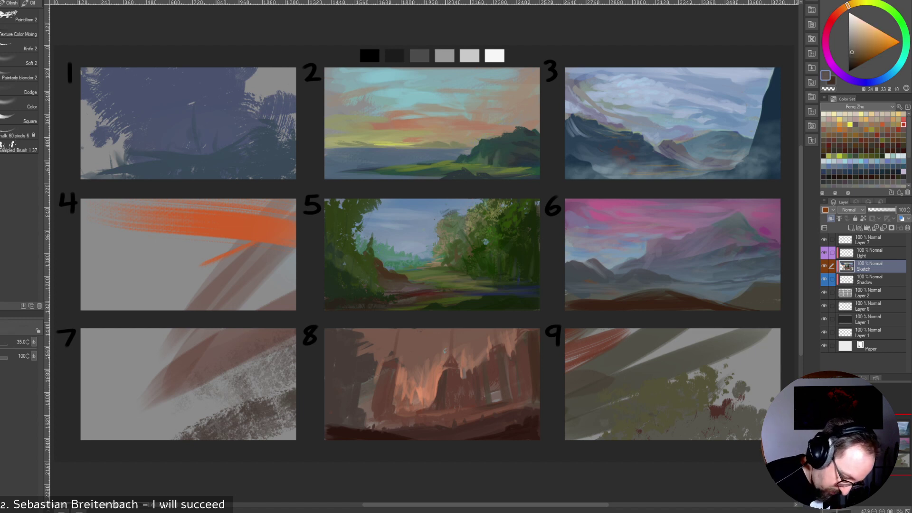
{"action": "left_click", "coordinate": [379, 366], "text": "alt"}
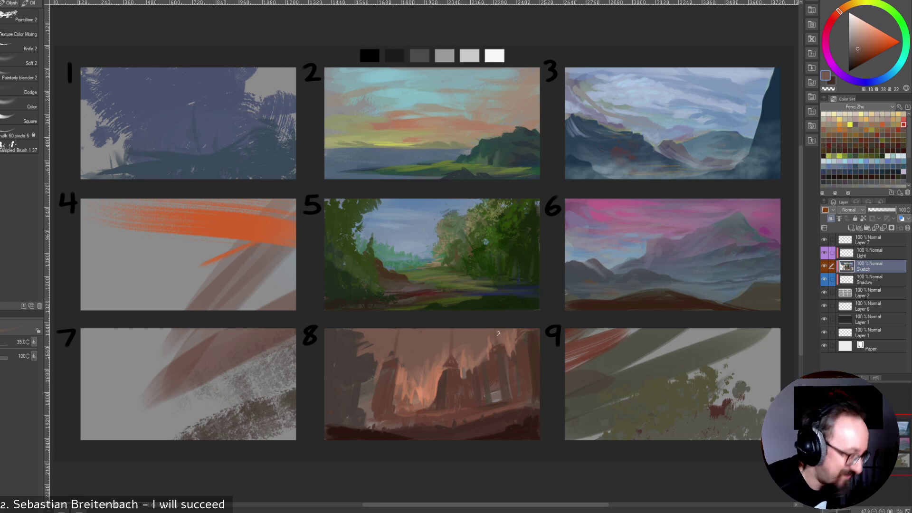
Sweep broad strokes of lighter red-brown across thumbnail 8's upper sky, and reduce the brush size to 30.
{"action": "left_click", "coordinate": [859, 40]}
{"action": "key", "text": "]"}
{"action": "key", "text": "]"}
{"action": "key", "text": "]"}
{"action": "key", "text": "]"}
{"action": "key", "text": "]"}
{"action": "key", "text": "]"}
{"action": "key", "text": "]"}
{"action": "left_click_drag", "start_coordinate": [380, 329], "coordinate": [428, 335]}
{"action": "key", "text": "bracketleft"}
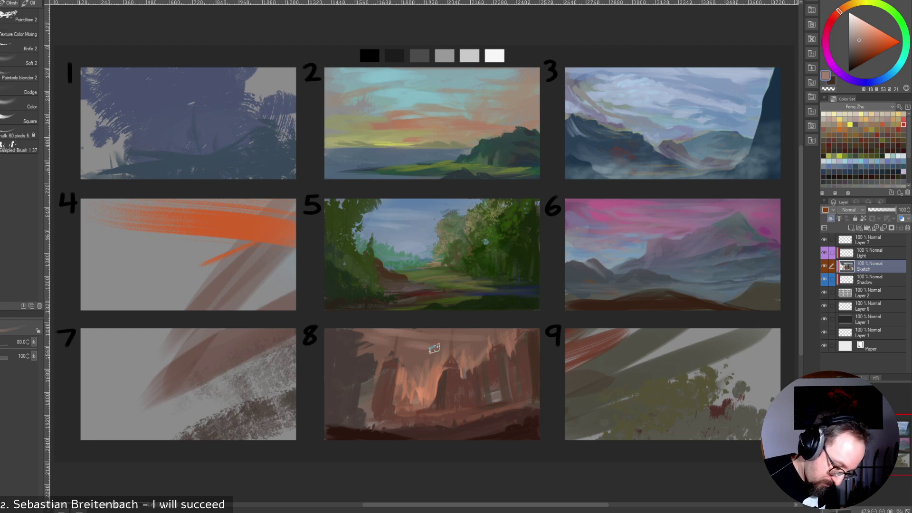
{"action": "key", "text": "bracketleft"}
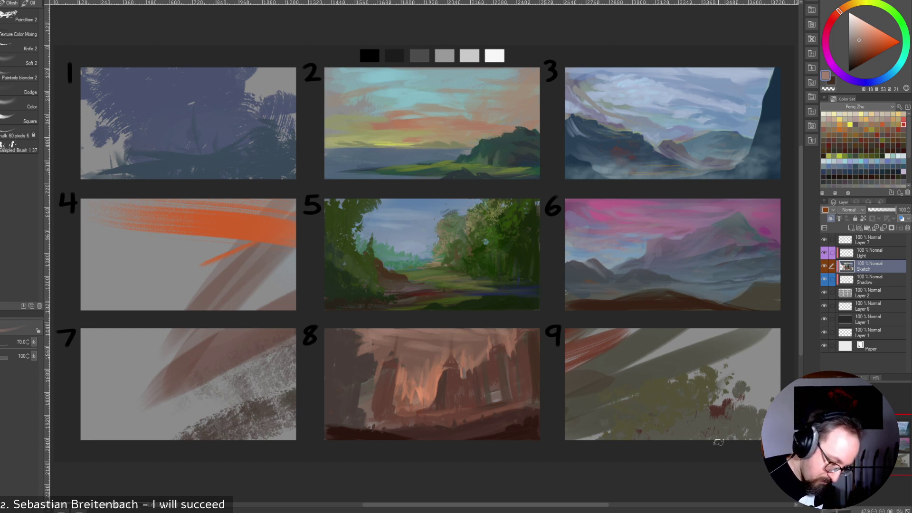
{"action": "key", "text": "bracketleft"}
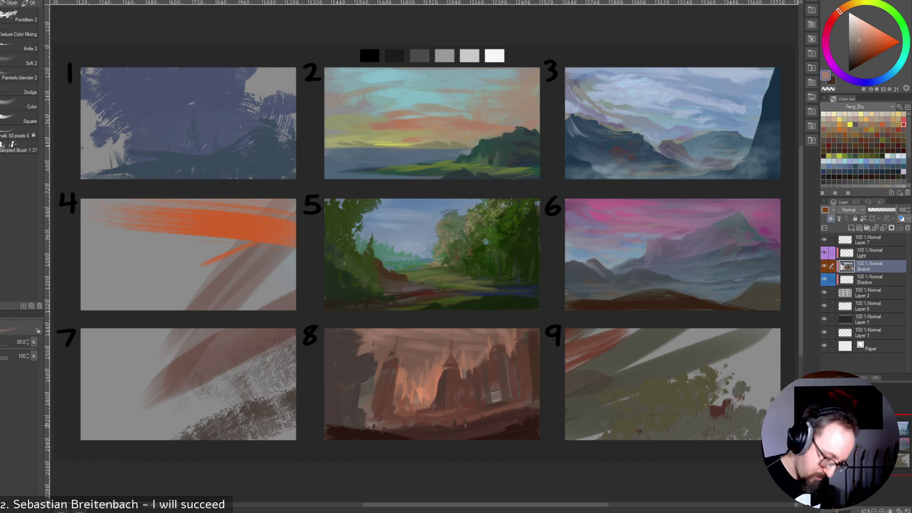
Touch up thumbnail 8's ground and towers with sampled red-browns, reworking the edge of the left tower beside the glow.
{"action": "left_click", "coordinate": [401, 420], "text": "alt"}
{"action": "left_click", "coordinate": [412, 417], "text": "alt"}
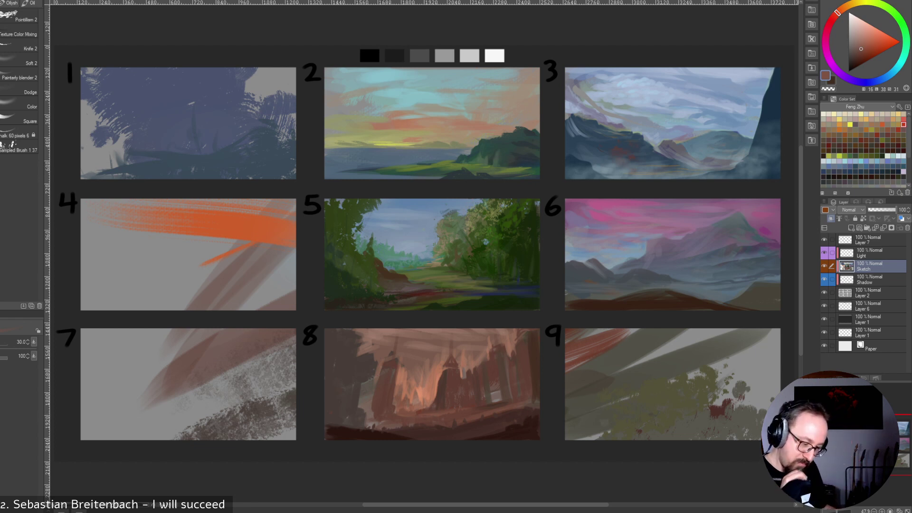
{"action": "left_click", "coordinate": [486, 367], "text": "alt"}
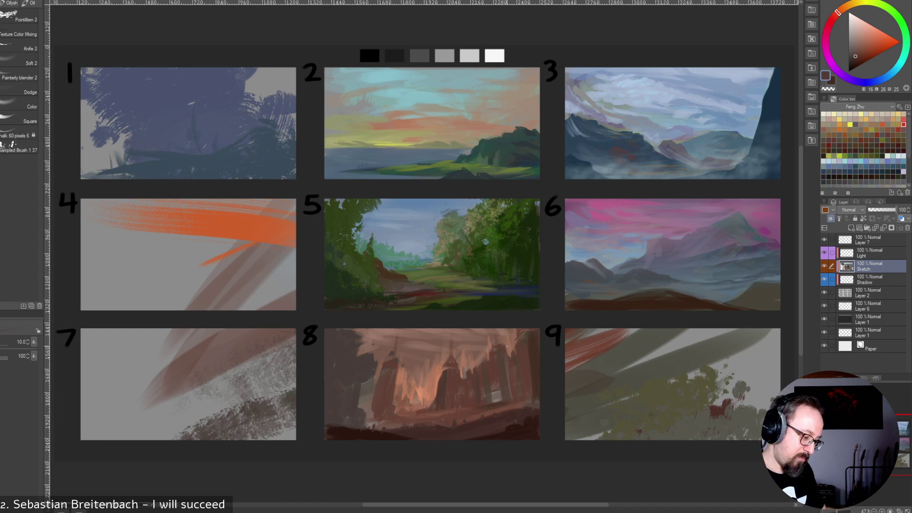
{"action": "left_click", "coordinate": [463, 393], "text": "alt"}
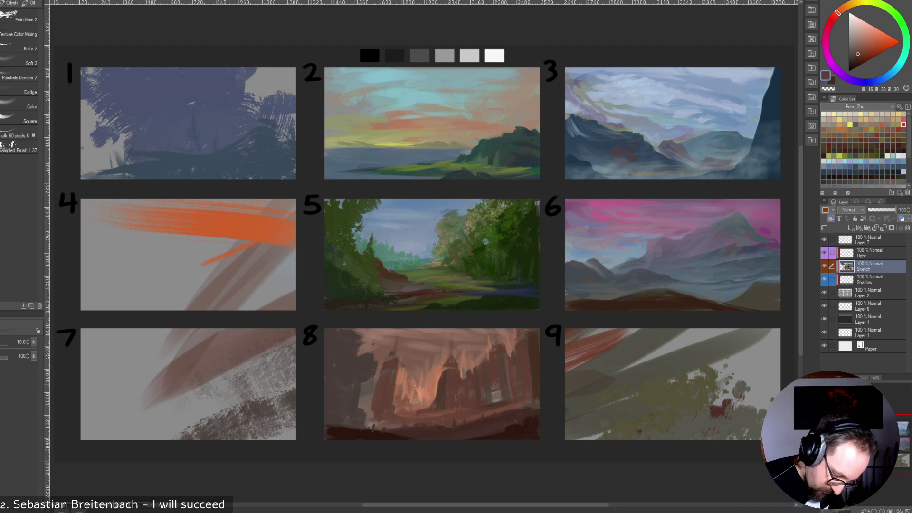
{"action": "key", "text": "]"}
{"action": "left_click_drag", "start_coordinate": [397, 370], "coordinate": [396, 397]}
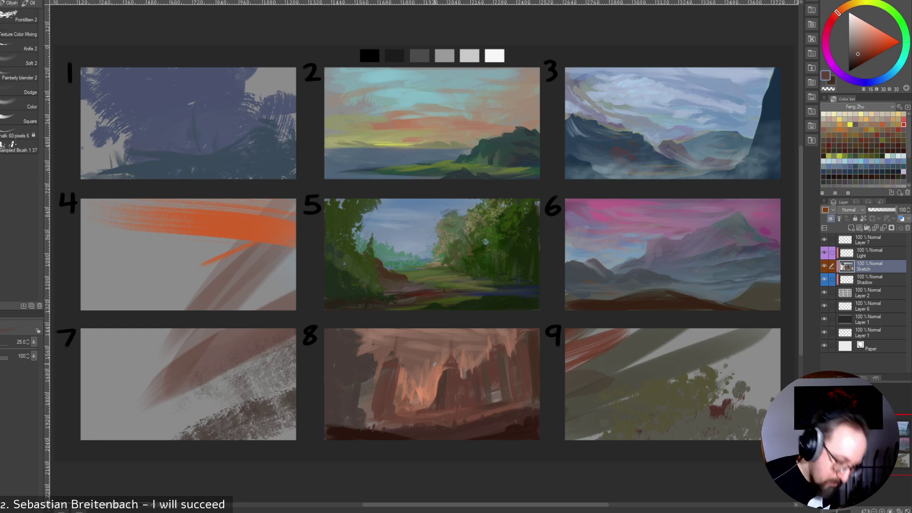
Refine the upper silhouette of thumbnail 8's left tower with small strokes of sampled browns, down to brush size 10.
{"action": "left_click", "coordinate": [379, 379], "text": "alt"}
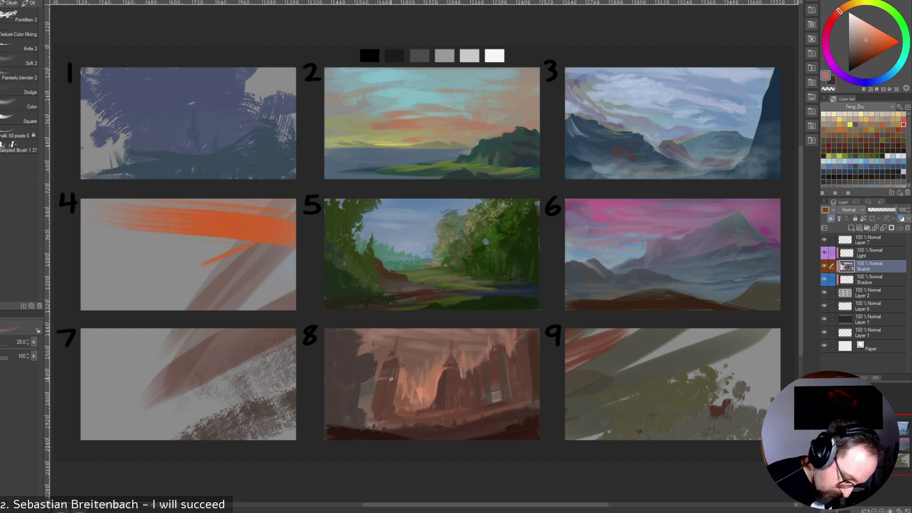
{"action": "left_click", "coordinate": [381, 377], "text": "alt"}
{"action": "left_click", "coordinate": [380, 377], "text": "alt"}
{"action": "left_click", "coordinate": [383, 375], "text": "alt"}
{"action": "left_click_drag", "start_coordinate": [381, 378], "coordinate": [388, 376]}
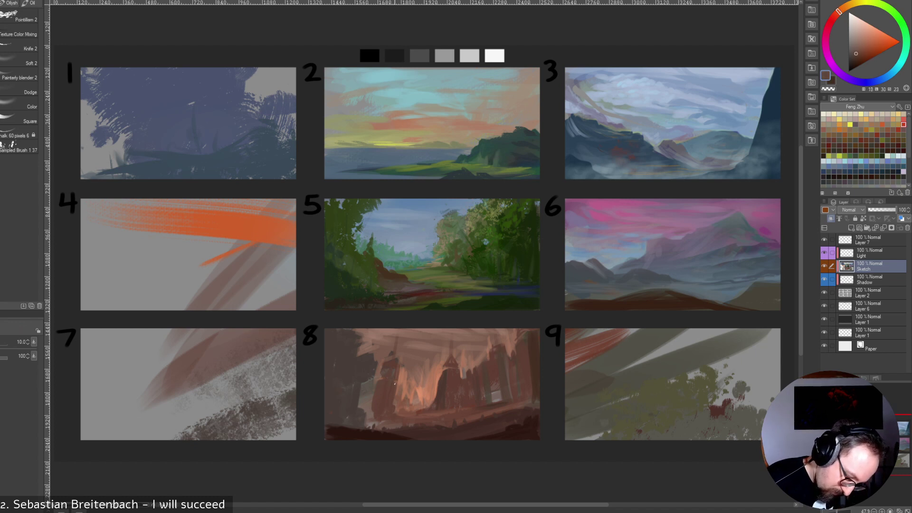
{"action": "left_click", "coordinate": [394, 403], "text": "alt"}
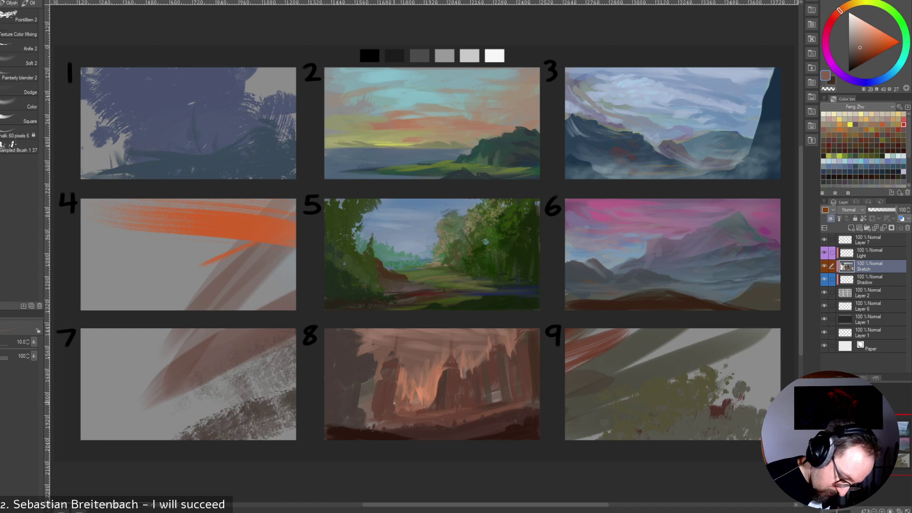
Sweep a broad stroke of sampled glow colour across the base of thumbnail 8's glow.
{"action": "left_click", "coordinate": [407, 404], "text": "alt"}
{"action": "key", "text": "bracketright"}
{"action": "key", "text": "bracketright"}
{"action": "key", "text": "bracketright"}
{"action": "key", "text": "bracketright"}
{"action": "key", "text": "bracketright"}
{"action": "key", "text": "bracketright"}
{"action": "key", "text": "bracketright"}
{"action": "key", "text": "bracketright"}
{"action": "left_click", "coordinate": [434, 402], "text": "alt"}
{"action": "left_click_drag", "start_coordinate": [401, 415], "coordinate": [459, 413]}
Restate the ground line and glow base in thumbnail 8 with sampled browns and oranges at brush sizes 10 to 25.
{"action": "left_click", "coordinate": [408, 414], "text": "alt"}
{"action": "key", "text": "bracketleft"}
{"action": "key", "text": "bracketleft"}
{"action": "key", "text": "bracketleft"}
{"action": "left_click", "coordinate": [426, 405], "text": "alt"}
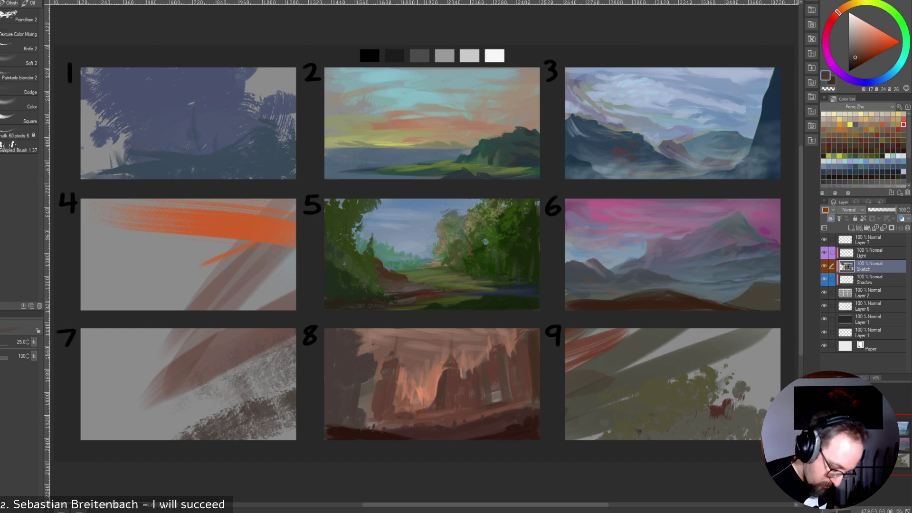
{"action": "left_click", "coordinate": [419, 416], "text": "alt"}
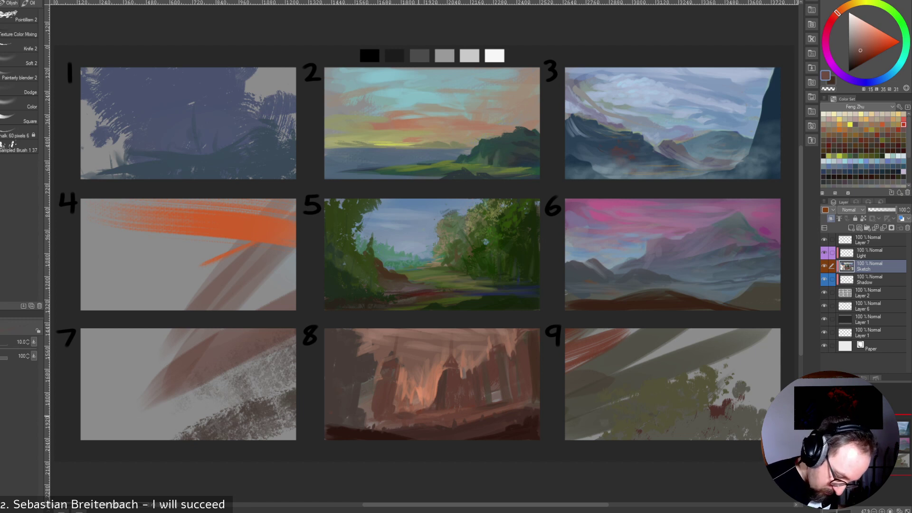
{"action": "left_click", "coordinate": [416, 400], "text": "alt"}
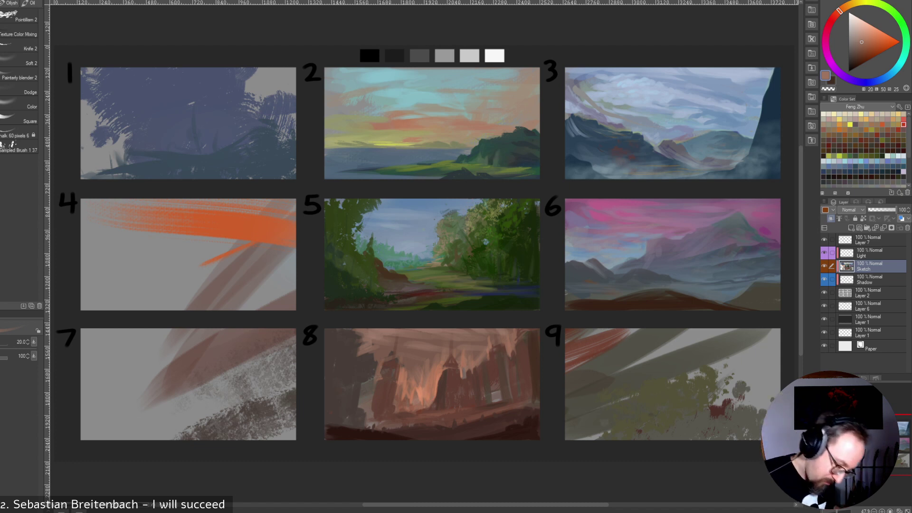
Rework the area around thumbnail 8's left tower with sampled orange and grey-brown tones, ending at brush size 25.
{"action": "left_click", "coordinate": [373, 377], "text": "alt"}
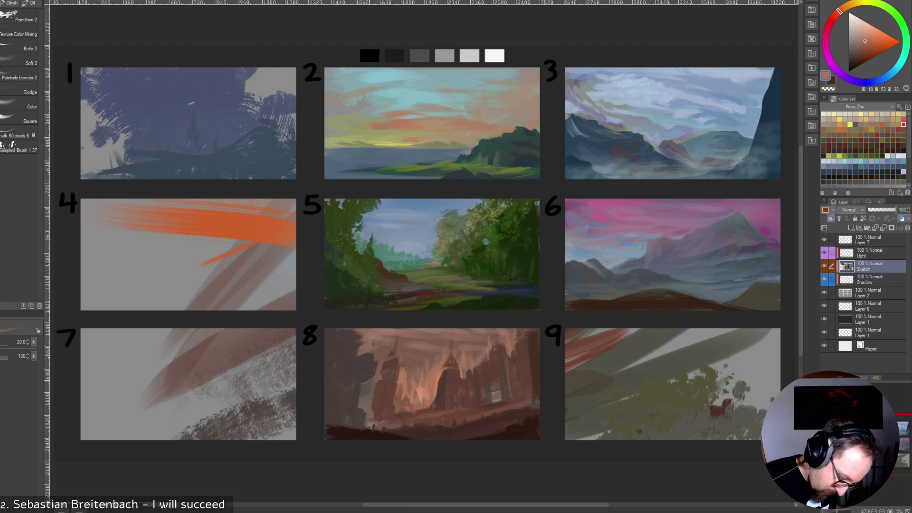
{"action": "left_click", "coordinate": [363, 384], "text": "alt"}
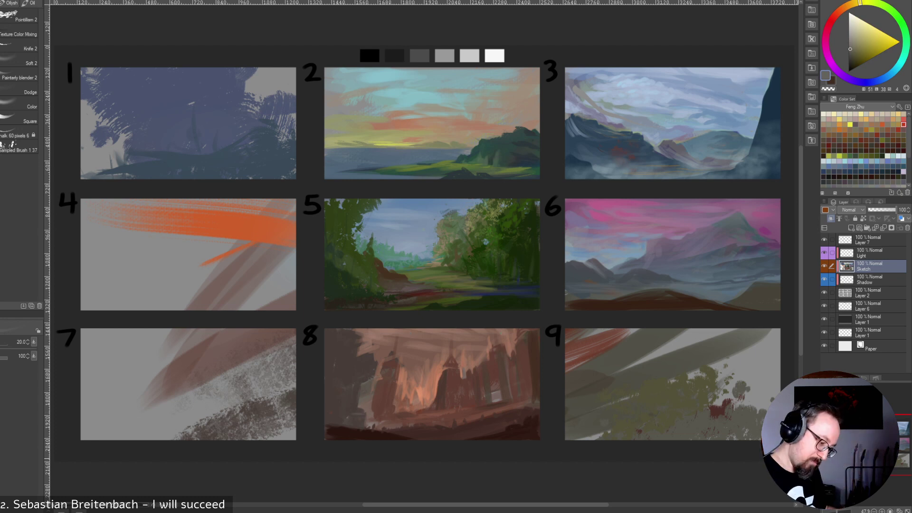
{"action": "left_click", "coordinate": [371, 424], "text": "alt"}
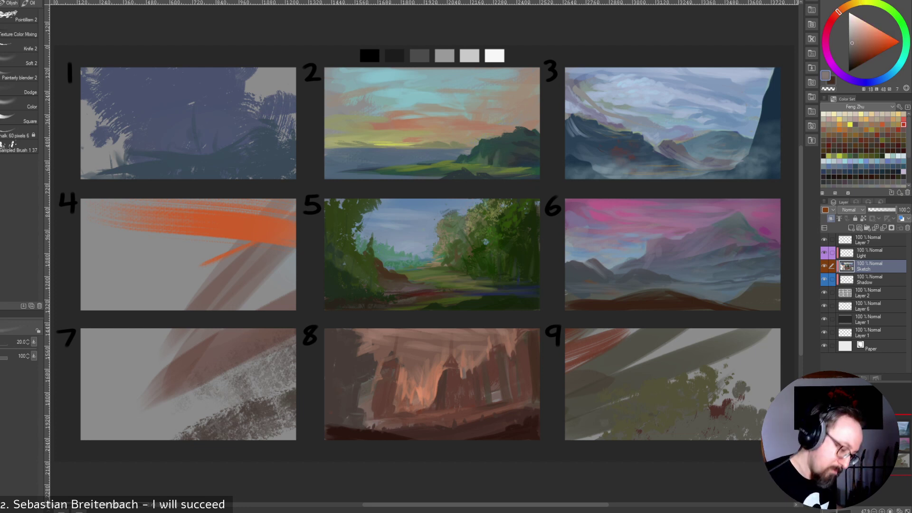
{"action": "key", "text": "bracketleft"}
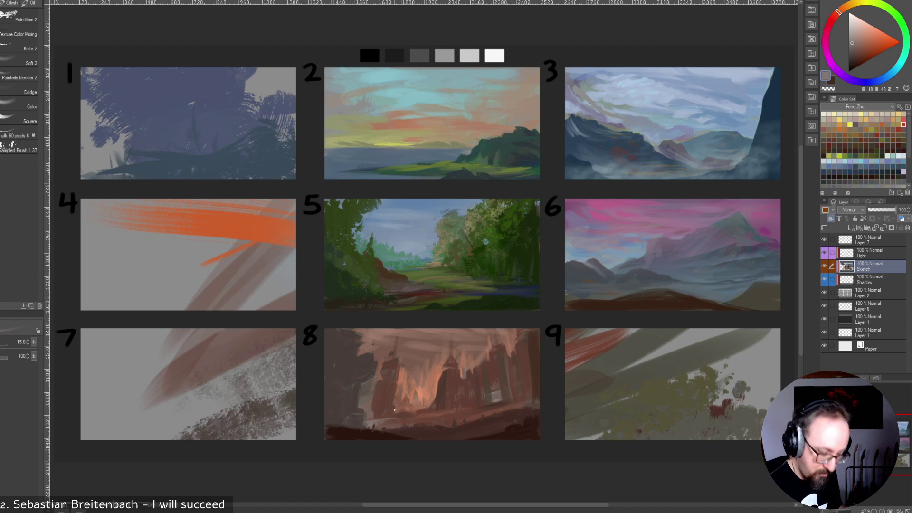
{"action": "key", "text": "bracketright"}
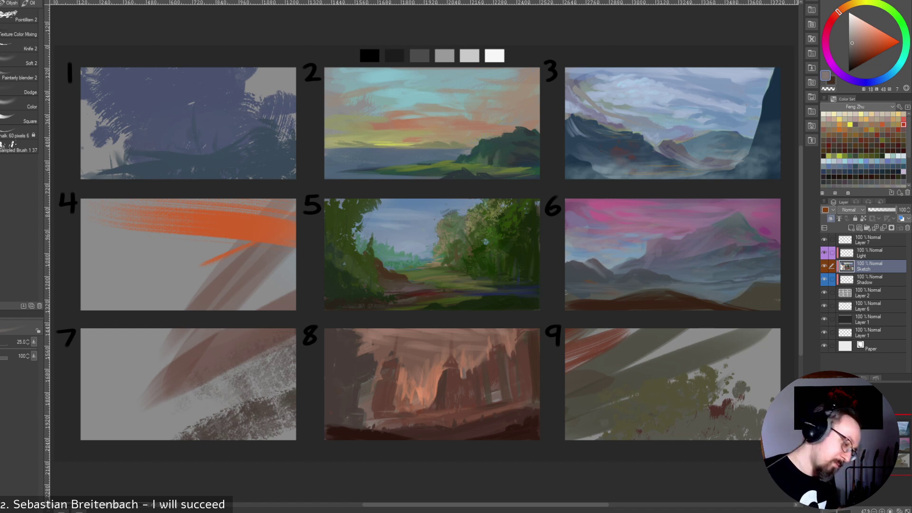
Rework the ground and tower bases in thumbnail 8 with sampled browns, varying the brush size between 17 and 50.
{"action": "key", "text": "bracketright"}
{"action": "key", "text": "bracketright"}
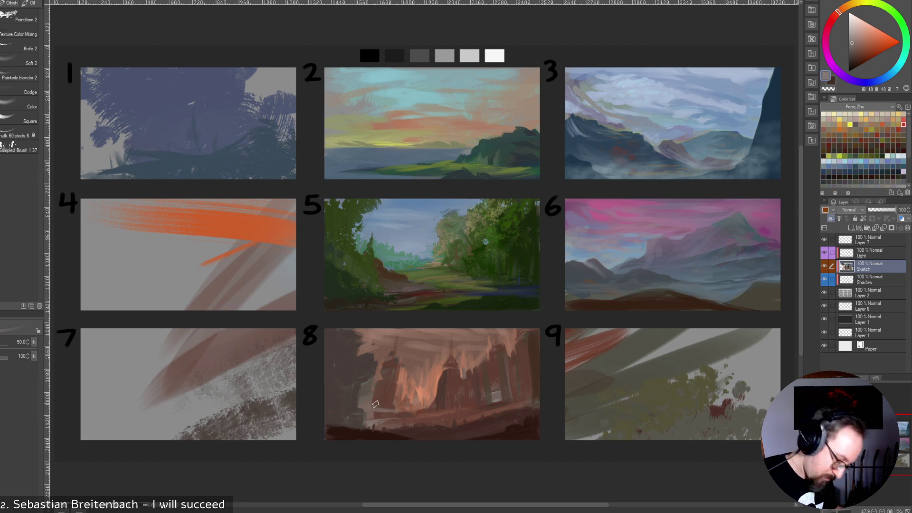
{"action": "key", "text": "bracketleft"}
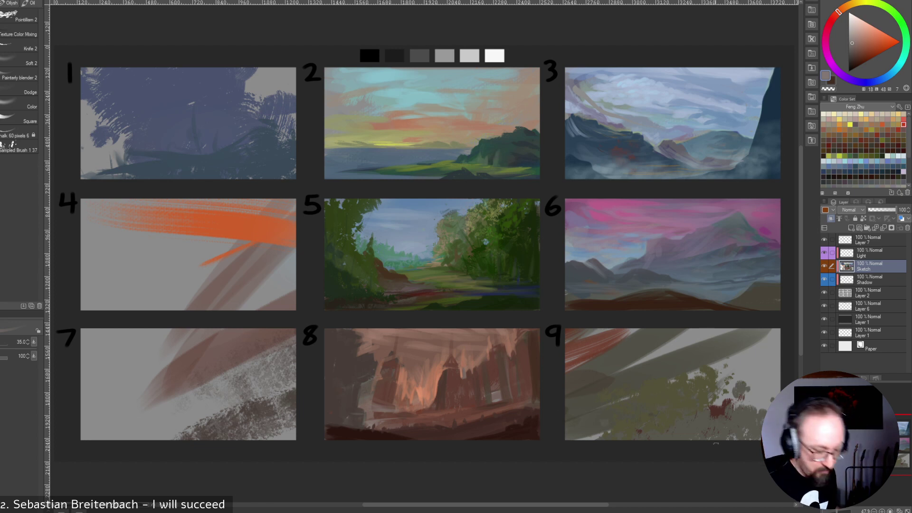
{"action": "left_click", "coordinate": [512, 379], "text": "alt"}
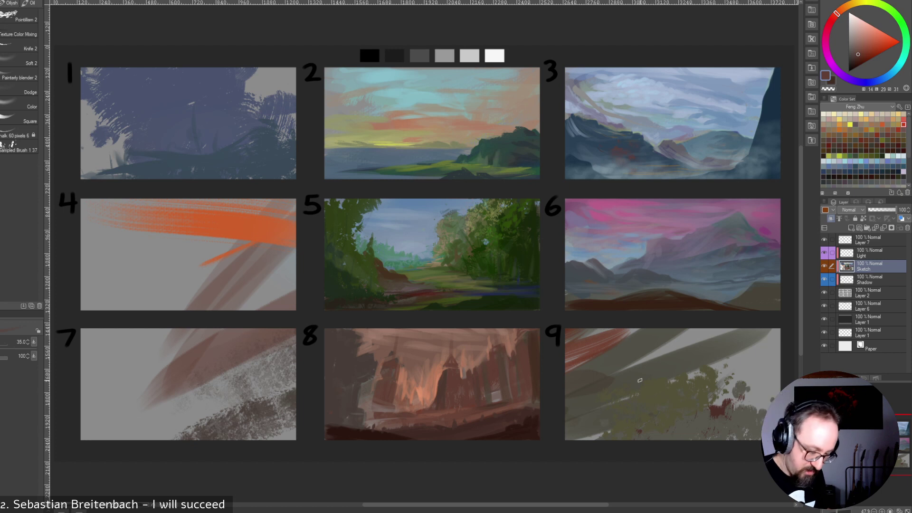
{"action": "left_click", "coordinate": [496, 395], "text": "alt"}
{"action": "key", "text": "["}
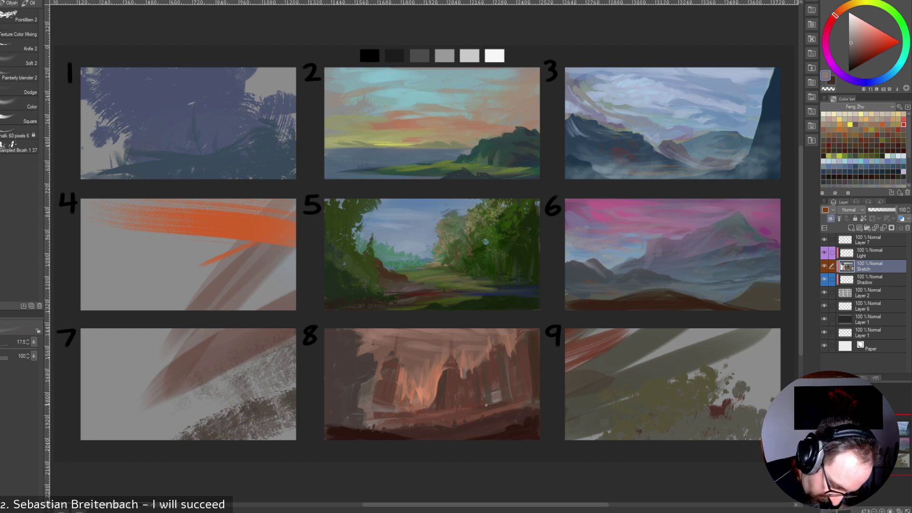
{"action": "key", "text": "bracketright"}
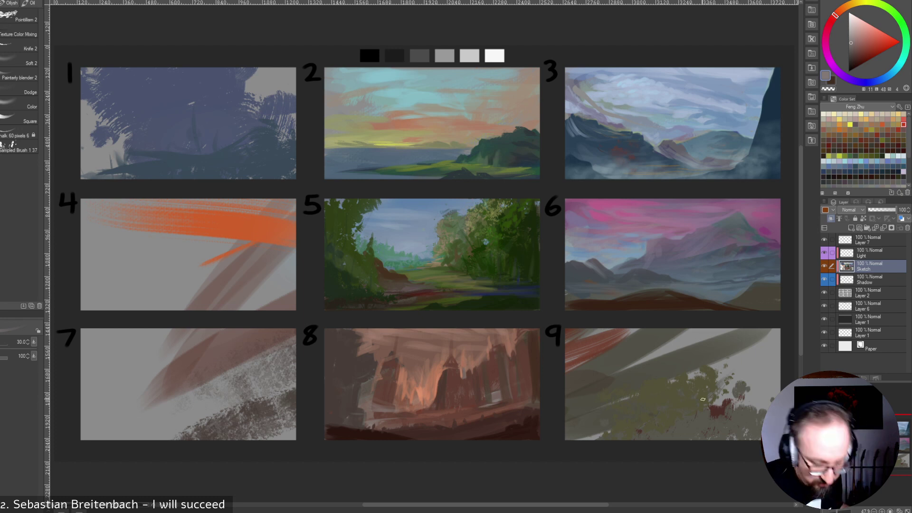
{"action": "key", "text": "bracketright"}
{"action": "key", "text": "bracketright"}
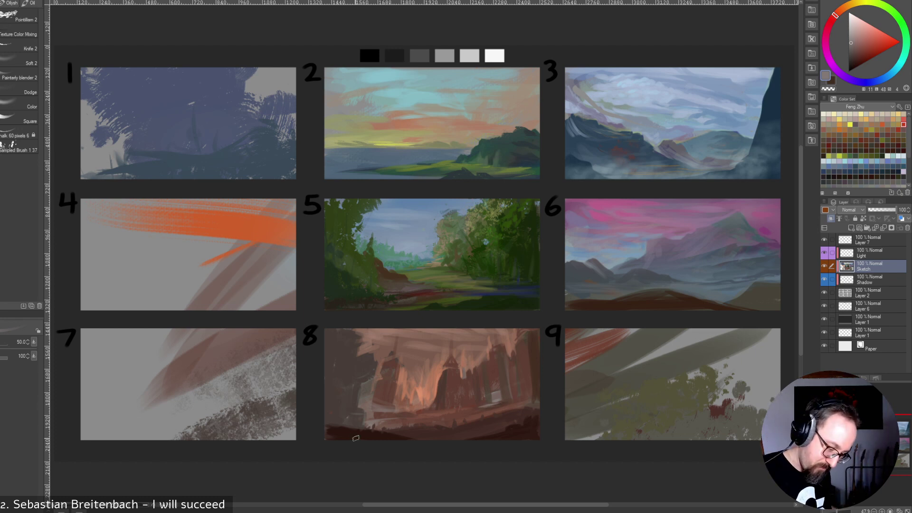
Add muted blue accents around the base of thumbnail 8's left tower at brush sizes 50 to 40.
{"action": "left_click", "coordinate": [890, 74]}
{"action": "left_click", "coordinate": [863, 48]}
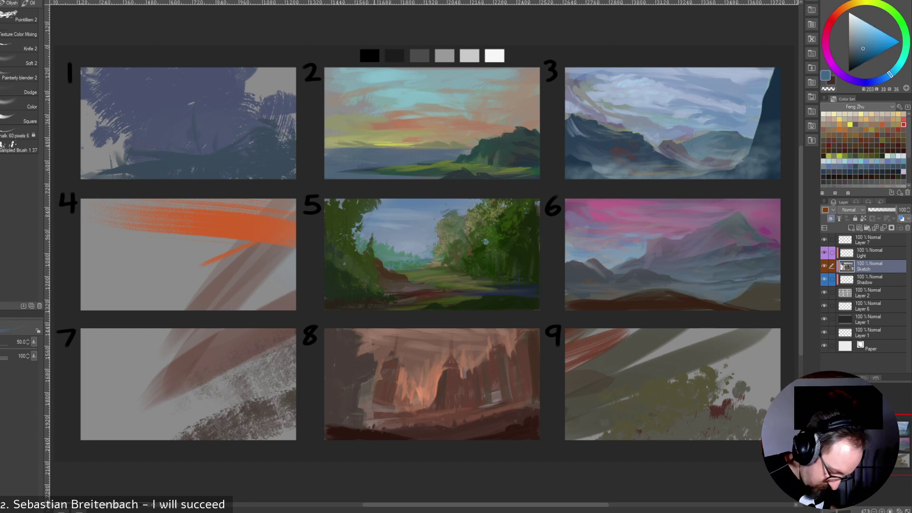
{"action": "left_click", "coordinate": [372, 409], "text": "alt"}
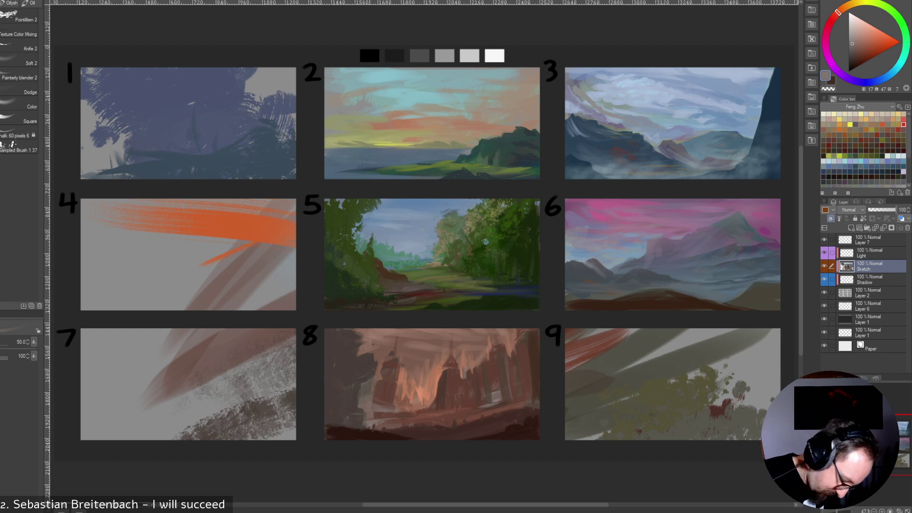
{"action": "left_click", "coordinate": [365, 412], "text": "alt"}
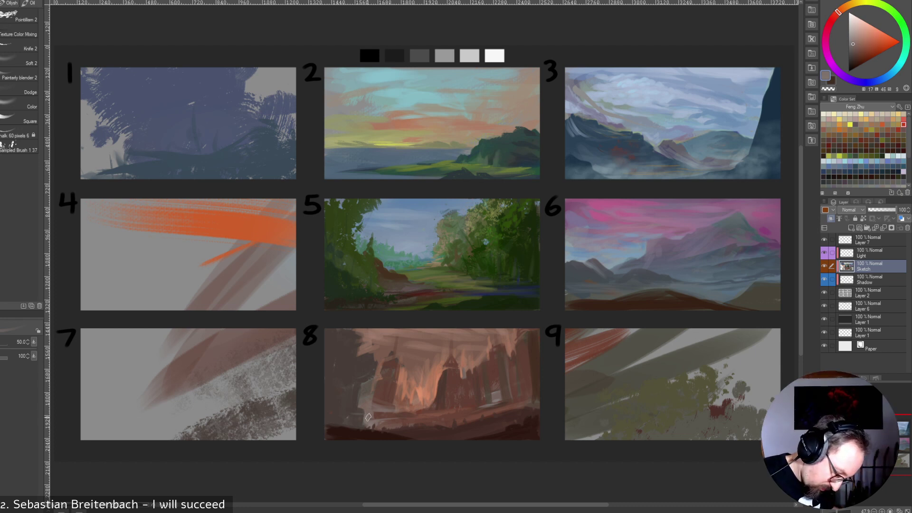
{"action": "left_click", "coordinate": [883, 79]}
{"action": "left_click", "coordinate": [867, 45]}
{"action": "key", "text": "bracketleft"}
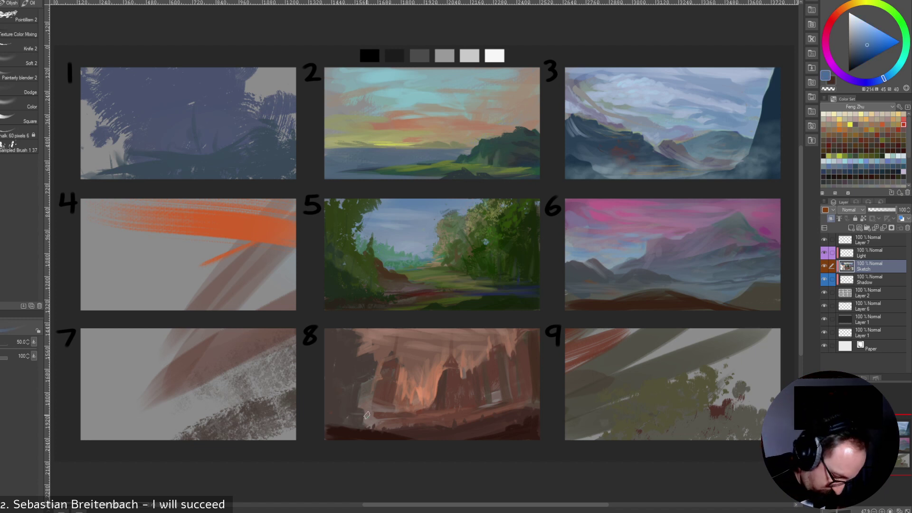
{"action": "left_click_drag", "start_coordinate": [369, 414], "coordinate": [369, 420]}
{"action": "key", "text": "bracketleft"}
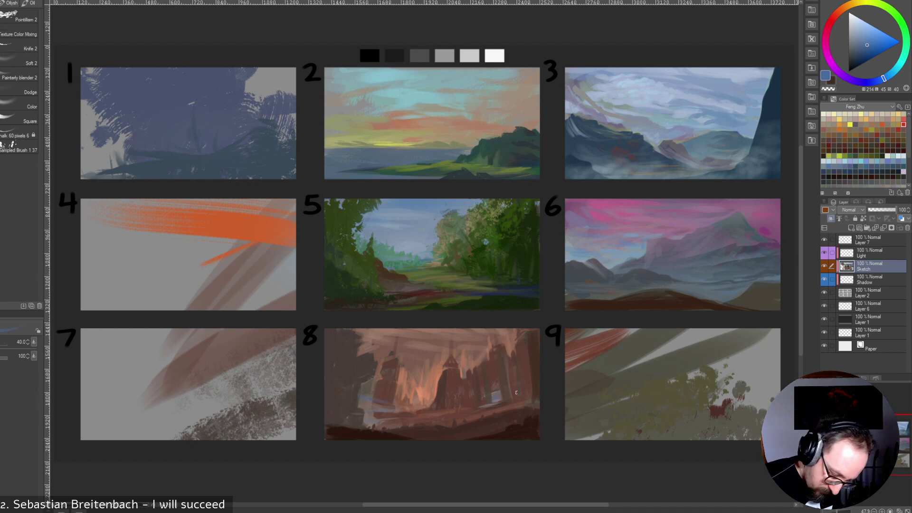
Extend the muted blue accents among thumbnail 8's right-hand towers at brush sizes 60 to 125.
{"action": "key", "text": "bracketright"}
{"action": "key", "text": "bracketright"}
{"action": "key", "text": "bracketright"}
{"action": "key", "text": "bracketright"}
{"action": "key", "text": "bracketright"}
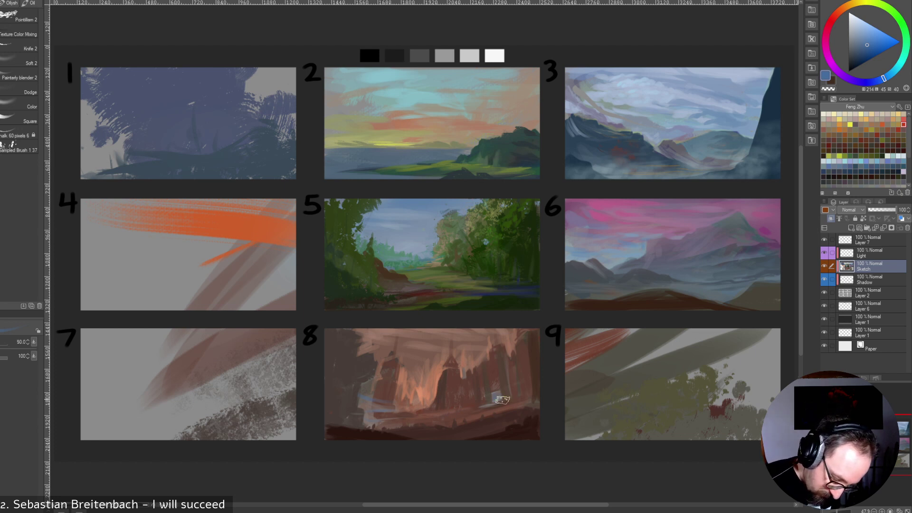
{"action": "key", "text": "bracketleft"}
{"action": "key", "text": "bracketleft"}
{"action": "key", "text": "bracketleft"}
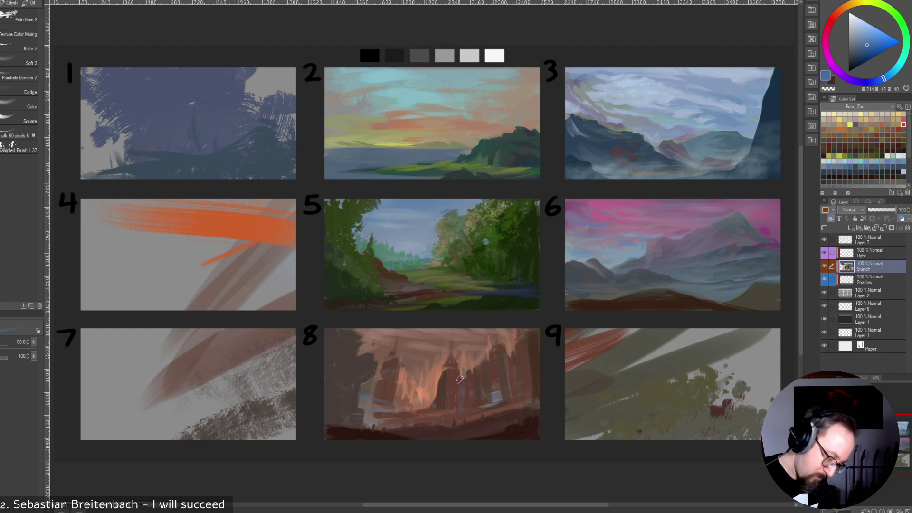
{"action": "key", "text": "bracketright"}
{"action": "key", "text": "bracketright"}
{"action": "key", "text": "bracketright"}
{"action": "key", "text": "bracketright"}
{"action": "key", "text": "bracketright"}
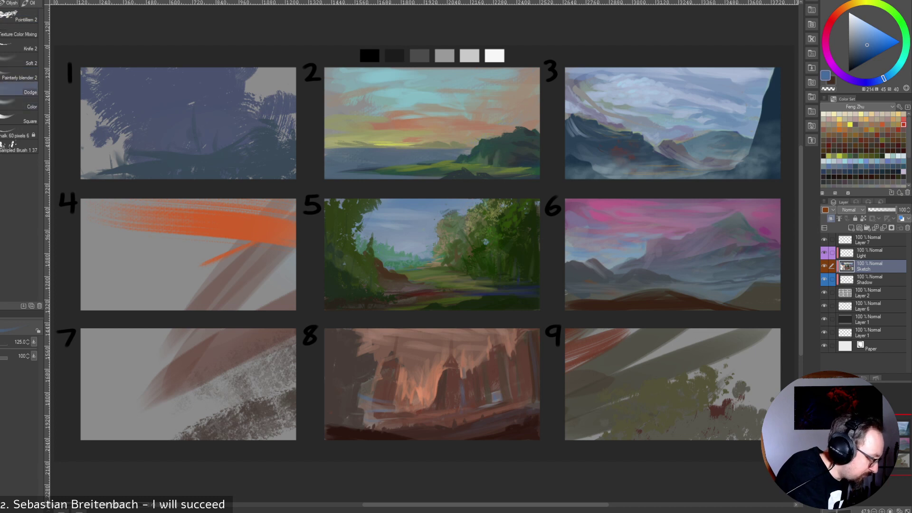
Spread a soft haze of sampled orange around thumbnail 8's central tower with the Soft 2 brush, at sizes 350 down to 90.
{"action": "left_click", "coordinate": [19, 60]}
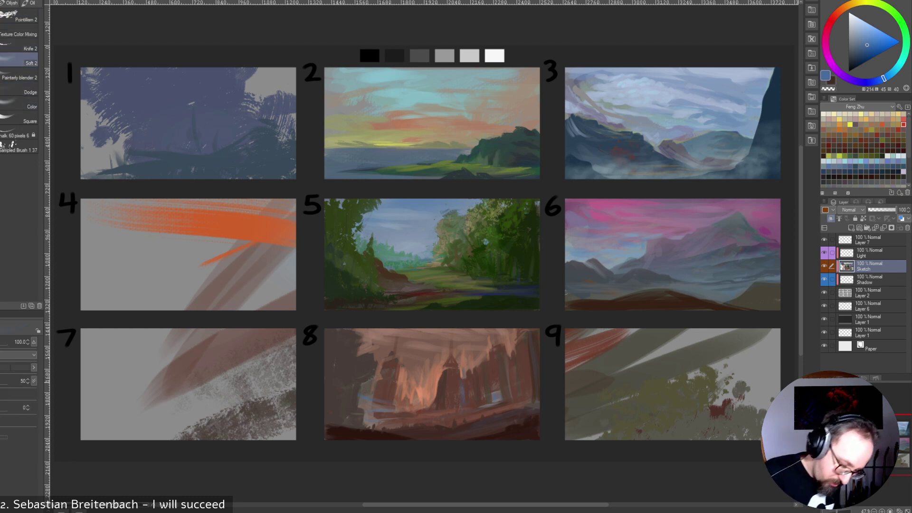
{"action": "left_click", "coordinate": [414, 375], "text": "alt"}
{"action": "key", "text": "bracketright"}
{"action": "key", "text": "bracketright"}
{"action": "key", "text": "bracketright"}
{"action": "key", "text": "bracketright"}
{"action": "key", "text": "bracketright"}
{"action": "mouse_move", "coordinate": [442, 361]}
{"action": "left_mouse_down"}
{"action": "mouse_move", "coordinate": [416, 374]}
{"action": "mouse_move", "coordinate": [439, 371]}
{"action": "left_mouse_up"}
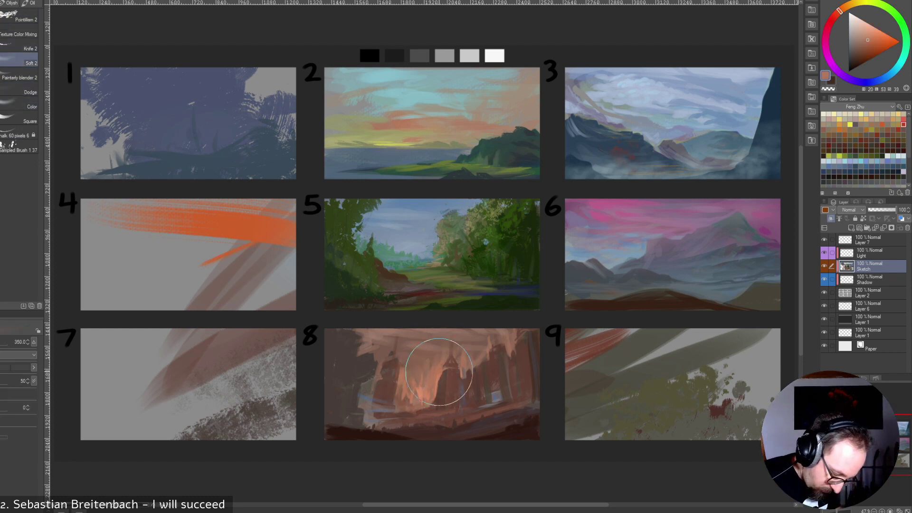
{"action": "key", "text": "bracketleft"}
{"action": "key", "text": "bracketleft"}
{"action": "key", "text": "bracketleft"}
{"action": "key", "text": "bracketleft"}
{"action": "key", "text": "bracketleft"}
{"action": "key", "text": "bracketleft"}
{"action": "key", "text": "bracketleft"}
{"action": "key", "text": "bracketleft"}
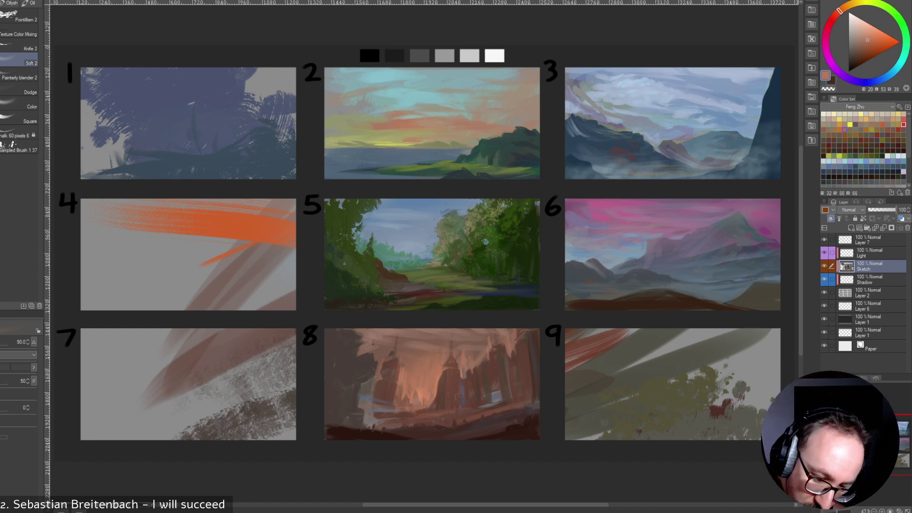
Glaze a palette yellow-orange softly over thumbnail 8's glow and upper sky with the Soft 2 brush, ending at size 80.
{"action": "left_click", "coordinate": [839, 124]}
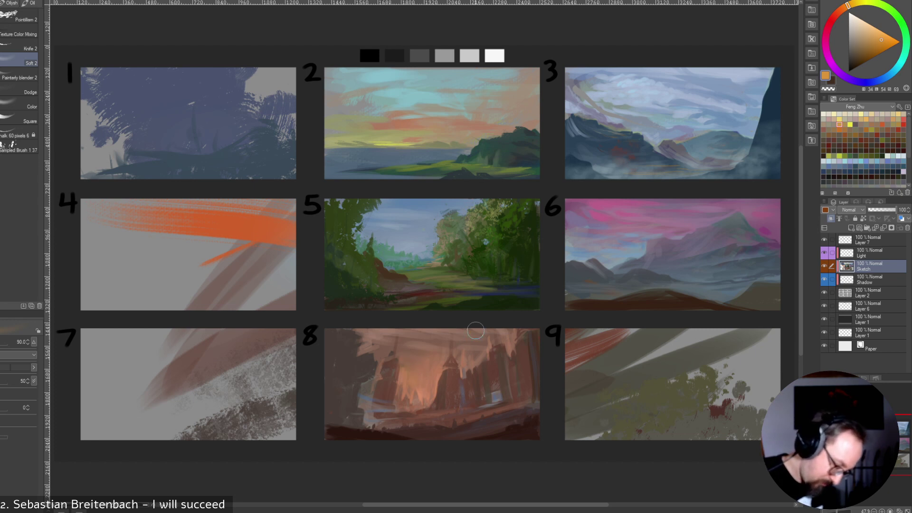
{"action": "key", "text": "["}
{"action": "key", "text": "["}
{"action": "left_click_drag", "start_coordinate": [408, 366], "coordinate": [415, 366]}
{"action": "key", "text": "]"}
{"action": "key", "text": "]"}
{"action": "key", "text": "]"}
{"action": "key", "text": "]"}
{"action": "key", "text": "bracketleft"}
{"action": "key", "text": "bracketleft"}
{"action": "key", "text": "bracketleft"}
{"action": "key", "text": "bracketleft"}
{"action": "key", "text": "bracketleft"}
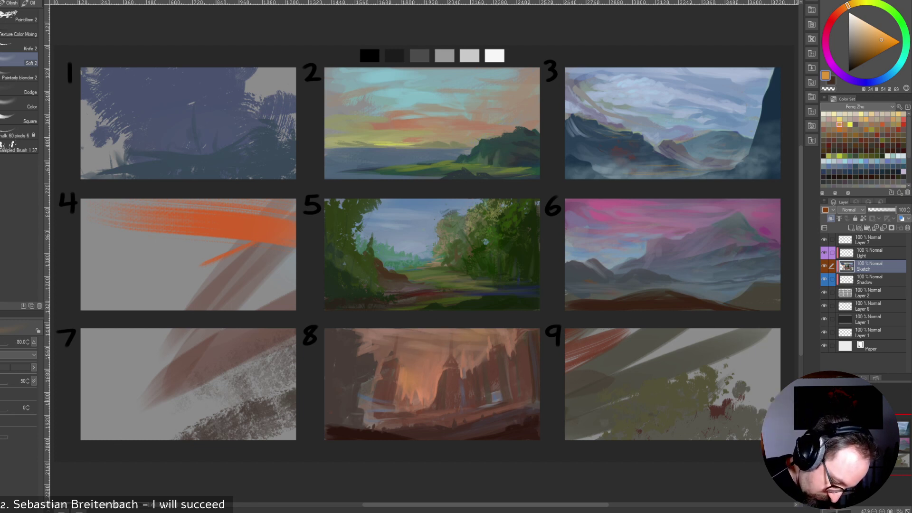
Glaze soft dark violet over thumbnail 8's right-hand towers and lower foreground, down to brush size 50 and deepening the violet.
{"action": "left_click", "coordinate": [513, 380], "text": "alt"}
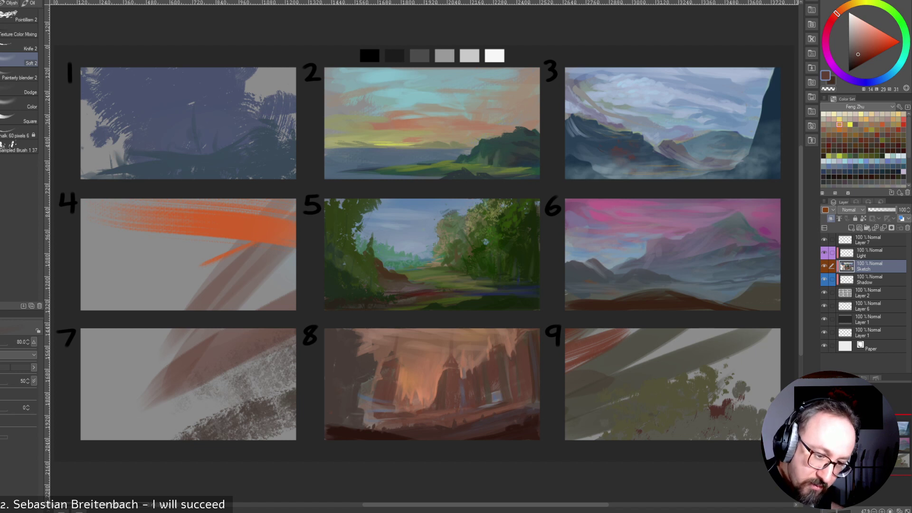
{"action": "left_click", "coordinate": [510, 290], "text": "alt"}
{"action": "left_click", "coordinate": [843, 76]}
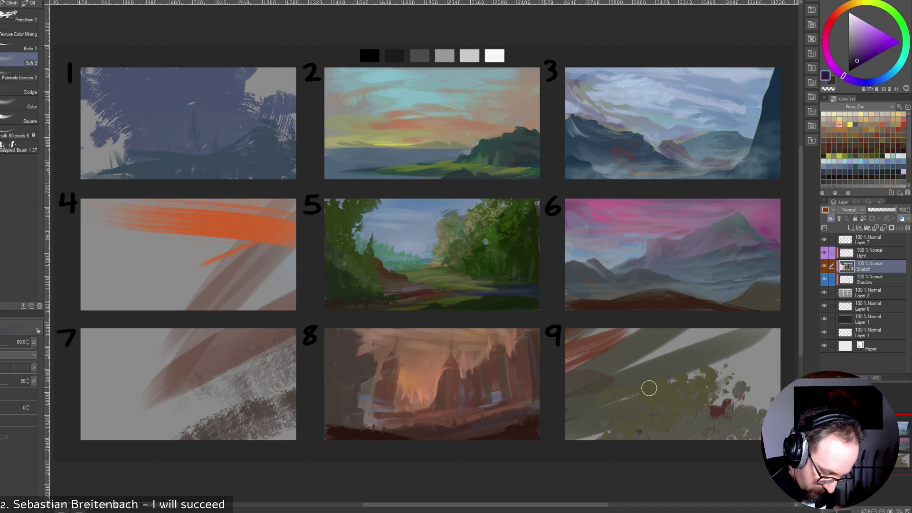
{"action": "key", "text": "bracketright"}
{"action": "key", "text": "bracketright"}
{"action": "key", "text": "bracketright"}
{"action": "key", "text": "bracketright"}
{"action": "key", "text": "bracketright"}
{"action": "key", "text": "bracketright"}
{"action": "key", "text": "bracketright"}
{"action": "key", "text": "bracketleft"}
{"action": "key", "text": "bracketleft"}
{"action": "key", "text": "bracketleft"}
{"action": "key", "text": "bracketleft"}
{"action": "key", "text": "bracketleft"}
{"action": "key", "text": "bracketleft"}
{"action": "key", "text": "bracketleft"}
{"action": "key", "text": "bracketleft"}
{"action": "key", "text": "bracketleft"}
{"action": "key", "text": "bracketleft"}
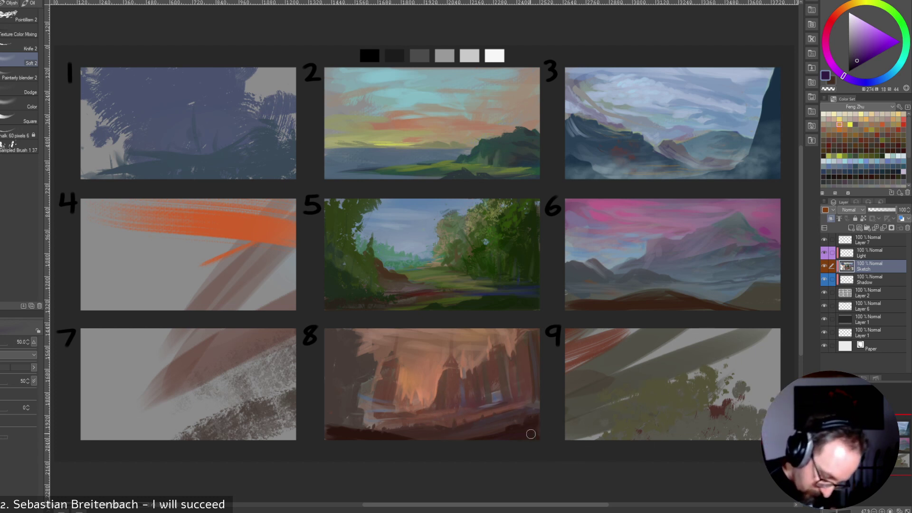
{"action": "left_click", "coordinate": [856, 66]}
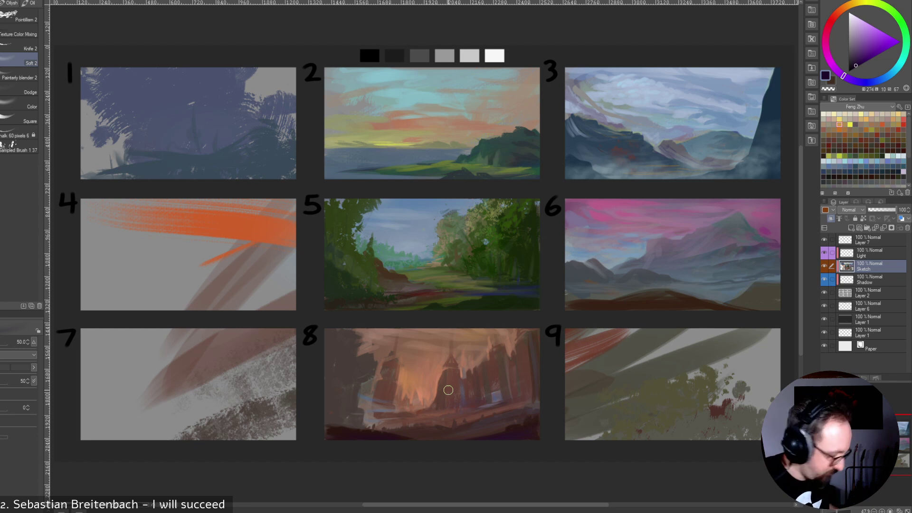
Restate thumbnail 8's foreground and left dark mass with a harder brush in sampled dark purples and browns, down to size 25.
{"action": "key", "text": "b"}
{"action": "key", "text": "b"}
{"action": "left_click", "coordinate": [520, 432], "text": "alt"}
{"action": "key", "text": "bracketleft"}
{"action": "key", "text": "bracketleft"}
{"action": "key", "text": "bracketleft"}
{"action": "key", "text": "bracketleft"}
{"action": "left_click", "coordinate": [513, 429], "text": "alt"}
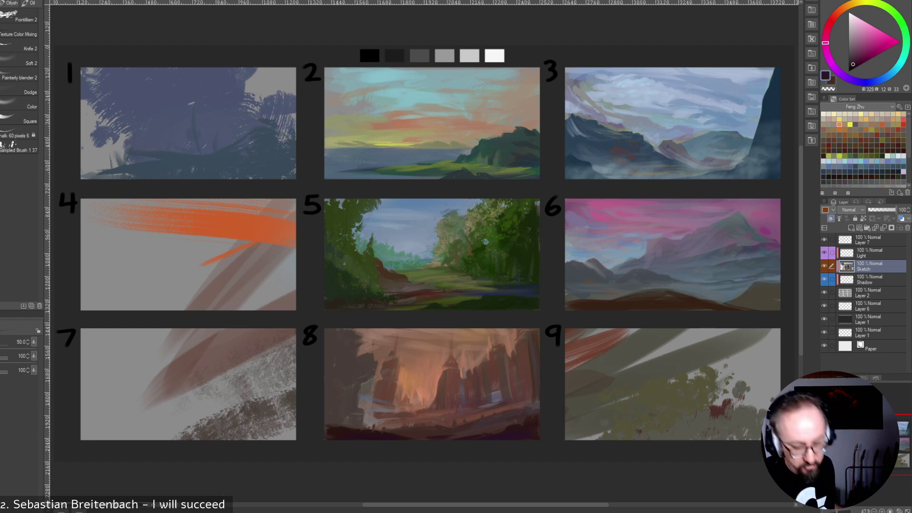
{"action": "left_click", "coordinate": [436, 425], "text": "alt"}
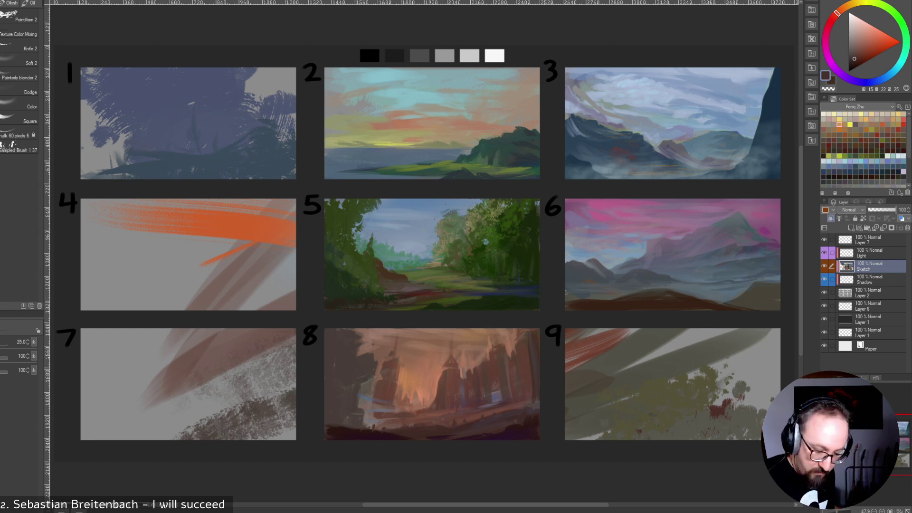
{"action": "left_click", "coordinate": [350, 393], "text": "alt"}
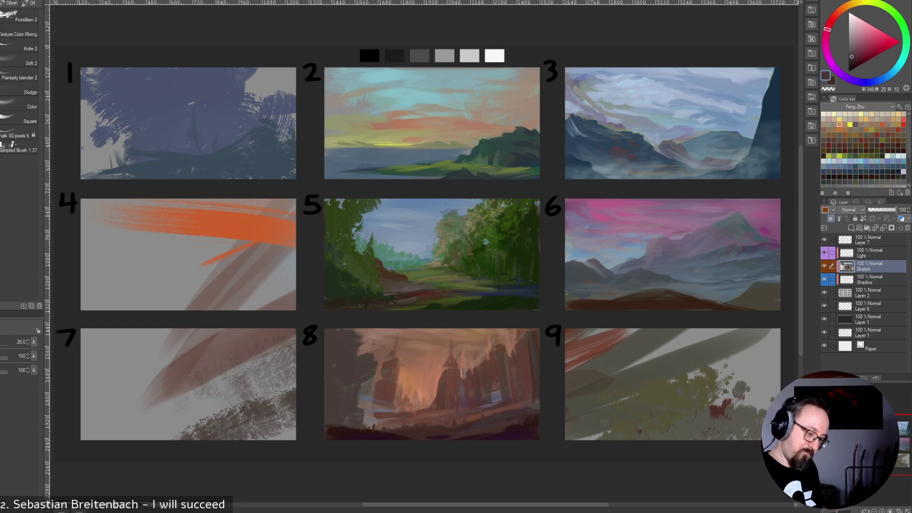
Brighten thumbnail 8's upper sky with strokes of sampled orange, and touch up details with sampled brown and dark purple at size 25.
{"action": "left_click", "coordinate": [408, 380], "text": "alt"}
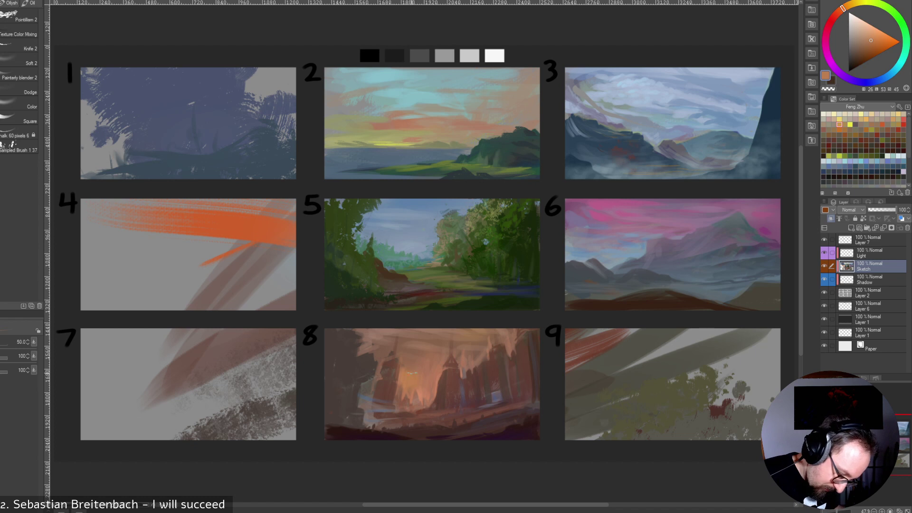
{"action": "key", "text": "bracketleft"}
{"action": "key", "text": "bracketleft"}
{"action": "key", "text": "bracketleft"}
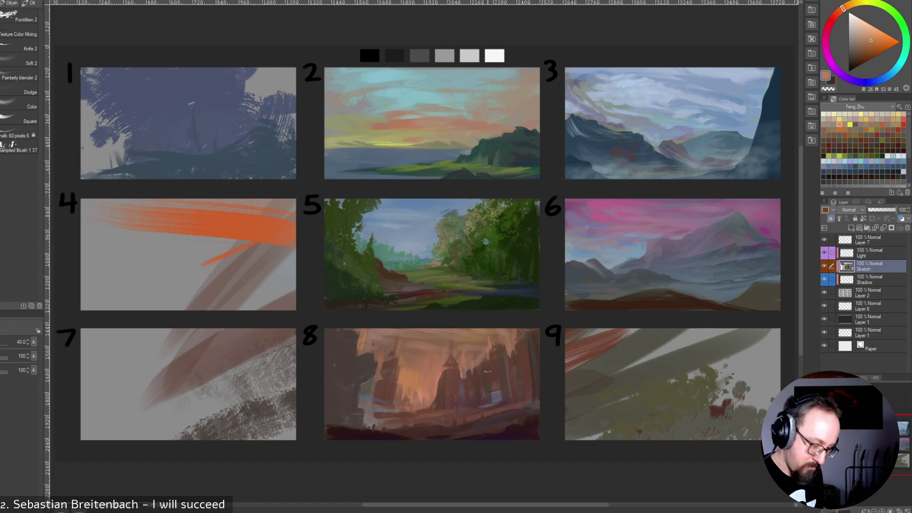
{"action": "left_click", "coordinate": [481, 361], "text": "alt"}
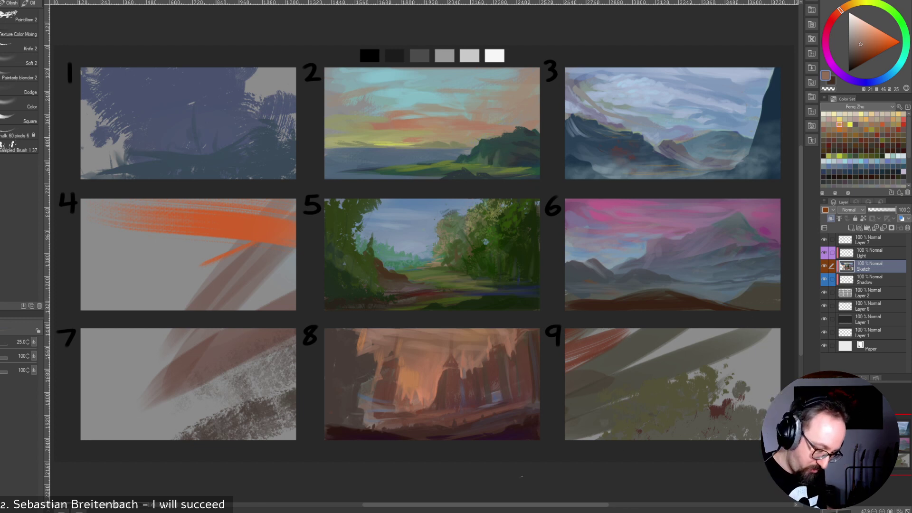
{"action": "left_click", "coordinate": [475, 433], "text": "alt"}
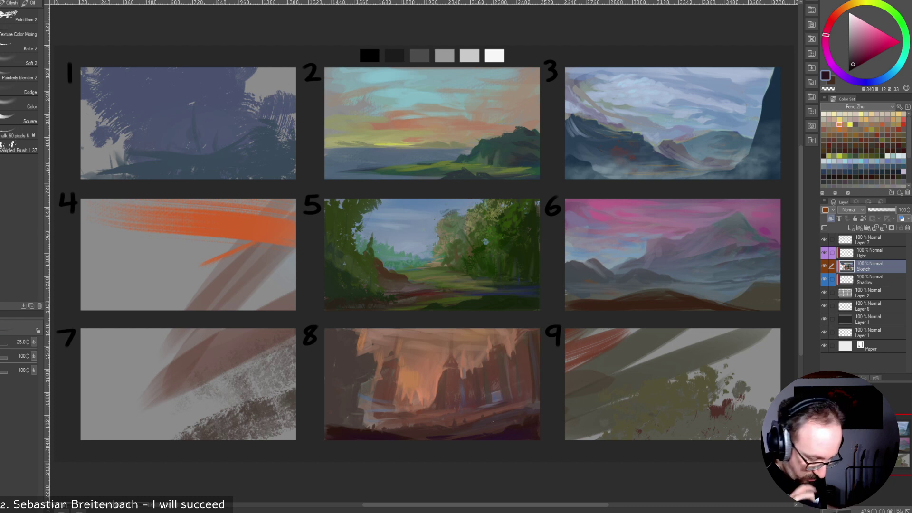
Sweep a broad diagonal stroke of sampled dark olive across the middle of thumbnail 9 with an enlarged brush.
{"action": "left_click", "coordinate": [669, 369], "text": "alt"}
{"action": "key", "text": "bracketright"}
{"action": "key", "text": "bracketright"}
{"action": "key", "text": "bracketright"}
{"action": "key", "text": "bracketright"}
{"action": "key", "text": "bracketright"}
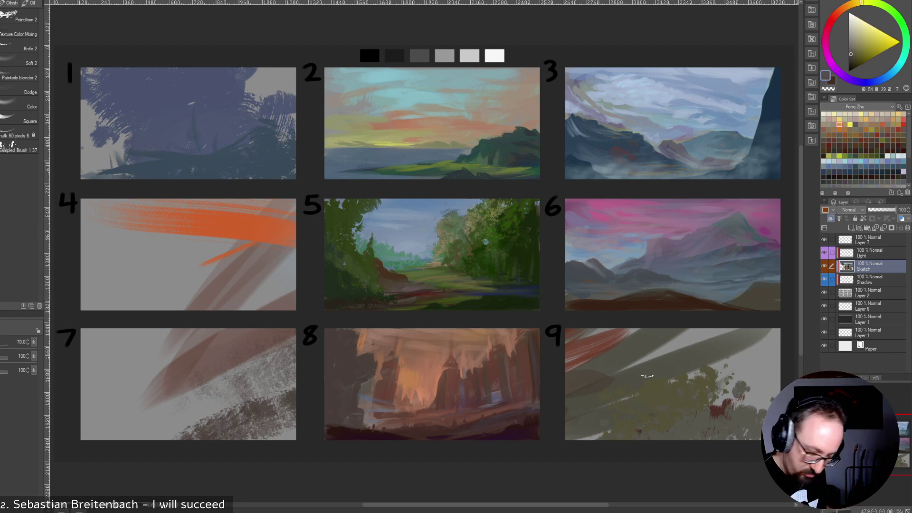
{"action": "key", "text": "bracketright"}
{"action": "key", "text": "bracketright"}
{"action": "key", "text": "bracketright"}
{"action": "key", "text": "bracketright"}
{"action": "mouse_move", "coordinate": [648, 405]}
{"action": "left_mouse_down"}
{"action": "mouse_move", "coordinate": [589, 407]}
{"action": "mouse_move", "coordinate": [694, 374]}
{"action": "left_mouse_up"}
Block in thumbnail 9's diagonal slope with long strokes of sampled olive-brown, enlarging the brush to 250.
{"action": "left_click", "coordinate": [598, 397], "text": "alt"}
{"action": "left_click_drag", "start_coordinate": [602, 404], "coordinate": [707, 370]}
{"action": "left_click_drag", "start_coordinate": [654, 389], "coordinate": [722, 362]}
{"action": "mouse_move", "coordinate": [738, 353]}
{"action": "left_mouse_down"}
{"action": "mouse_move", "coordinate": [719, 367]}
{"action": "mouse_move", "coordinate": [754, 340]}
{"action": "mouse_move", "coordinate": [748, 359]}
{"action": "mouse_move", "coordinate": [764, 347]}
{"action": "left_mouse_up"}
{"action": "key", "text": "bracketright"}
{"action": "key", "text": "bracketright"}
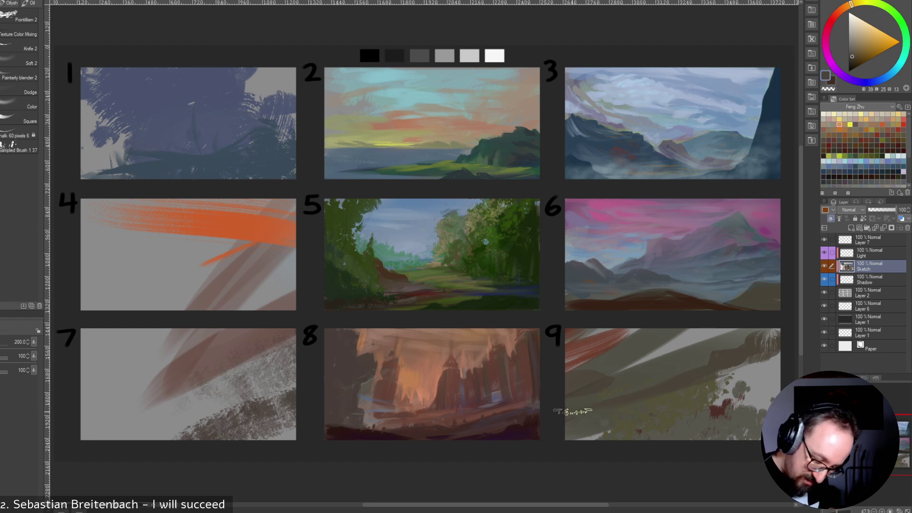
{"action": "key", "text": "bracketright"}
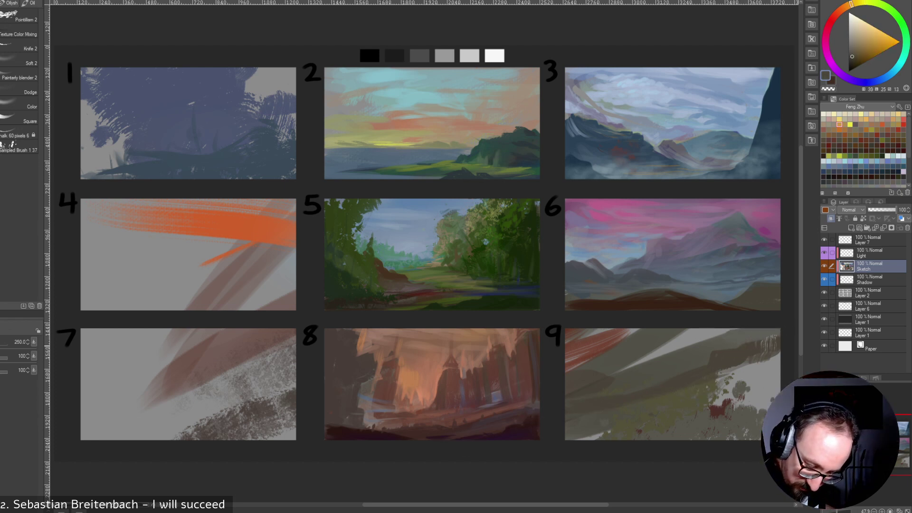
Work sampled olive and grey-green tones into the pale gap along thumbnail 9's upper slope at brush size 70.
{"action": "key", "text": "bracketleft"}
{"action": "key", "text": "bracketleft"}
{"action": "key", "text": "bracketleft"}
{"action": "key", "text": "bracketleft"}
{"action": "key", "text": "bracketleft"}
{"action": "key", "text": "bracketleft"}
{"action": "key", "text": "bracketleft"}
{"action": "left_click", "coordinate": [729, 337], "text": "alt"}
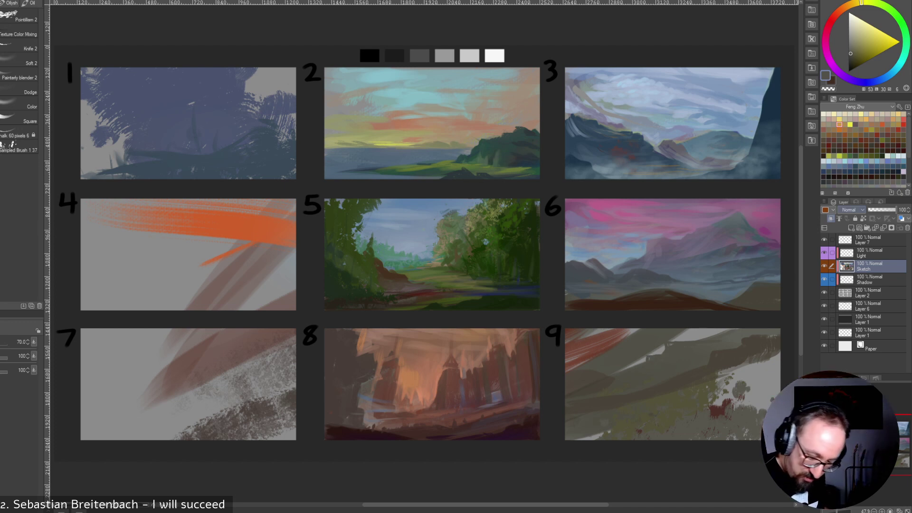
{"action": "left_click", "coordinate": [684, 362], "text": "alt"}
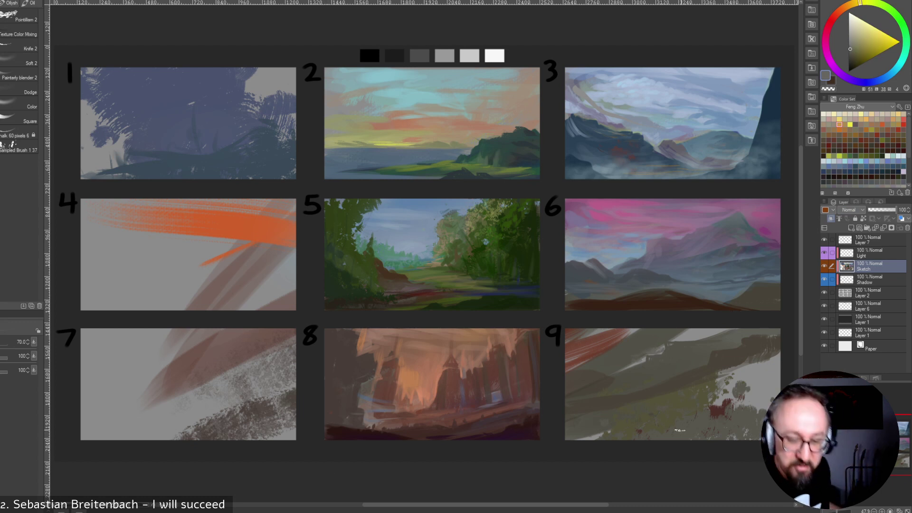
Cover the pale gap along thumbnail 9's upper slope with sampled olive and red-brown strokes at brush size 150.
{"action": "key", "text": "bracketright"}
{"action": "key", "text": "bracketright"}
{"action": "key", "text": "bracketright"}
{"action": "key", "text": "bracketright"}
{"action": "left_click_drag", "start_coordinate": [678, 336], "coordinate": [727, 326]}
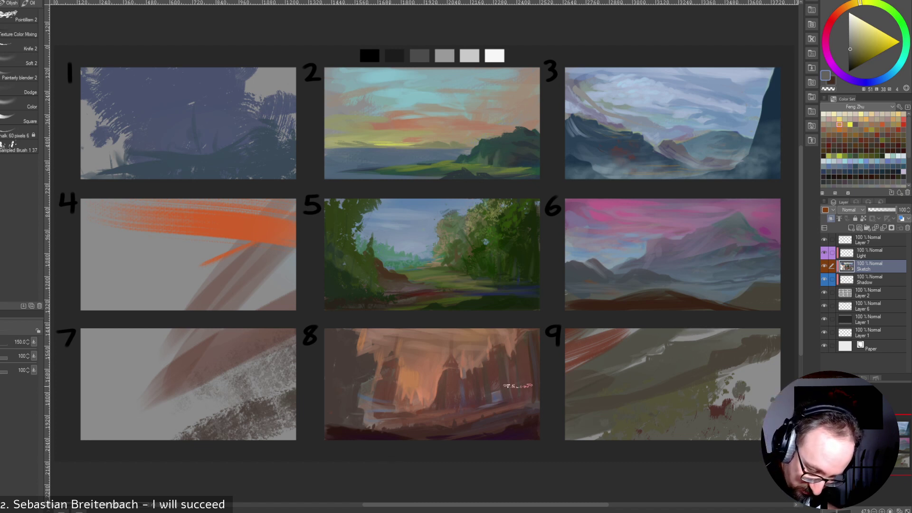
{"action": "left_click", "coordinate": [602, 340], "text": "alt"}
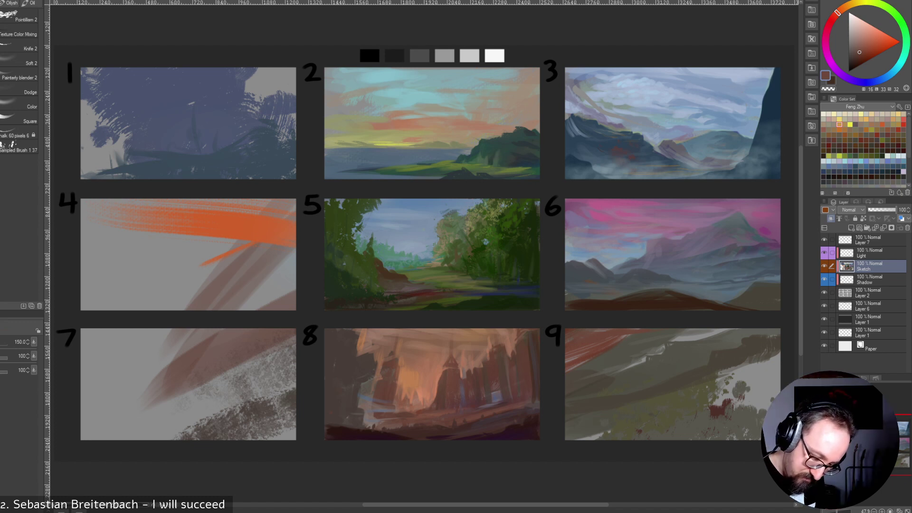
{"action": "left_click", "coordinate": [657, 340], "text": "alt"}
{"action": "left_click_drag", "start_coordinate": [661, 339], "coordinate": [744, 332]}
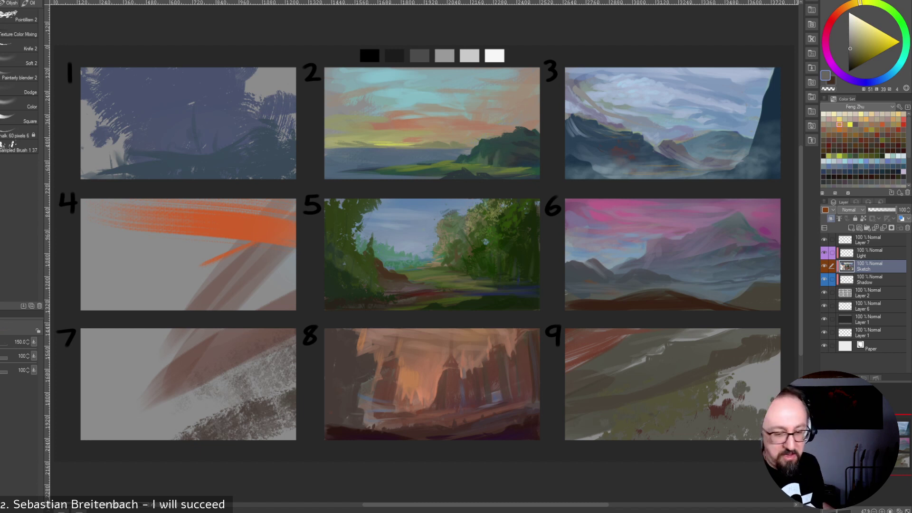
Streak a muted blue-violet from the colour set through the reddish area in thumbnail 9's upper left.
{"action": "left_click", "coordinate": [591, 345], "text": "alt"}
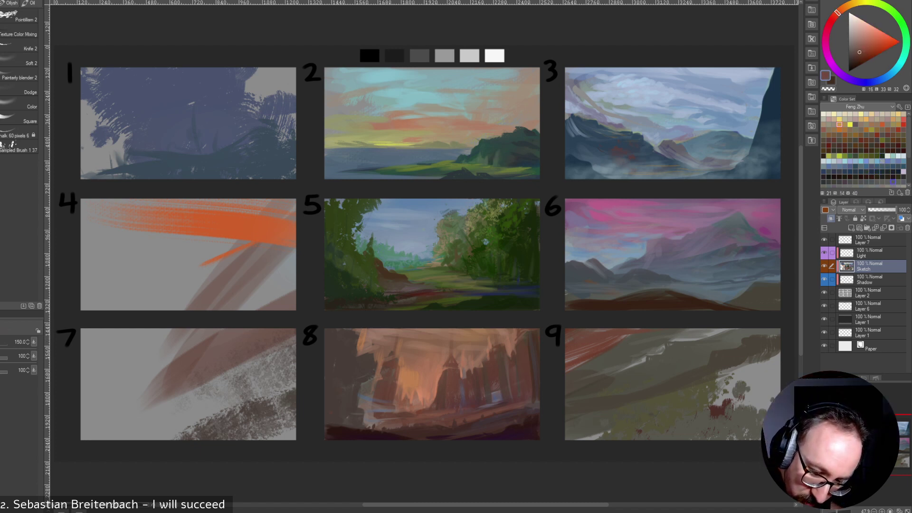
{"action": "left_click", "coordinate": [903, 182]}
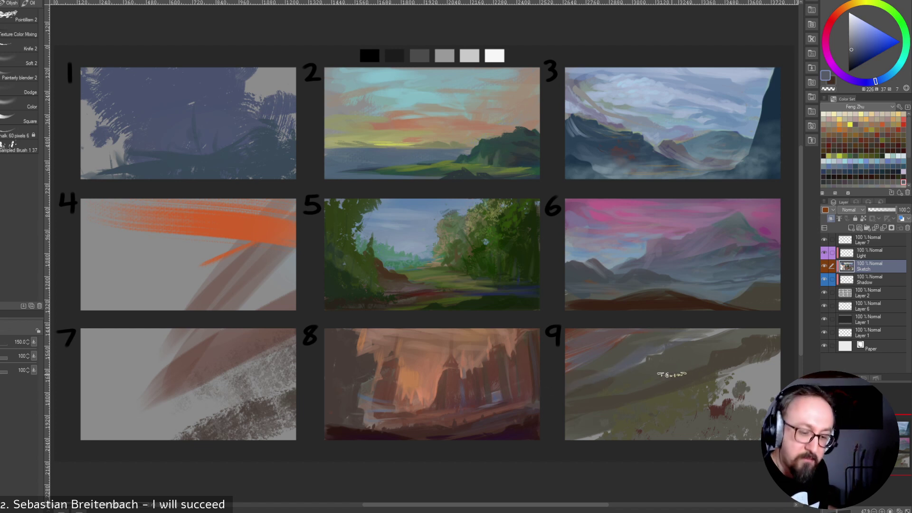
{"action": "key", "text": "bracketleft"}
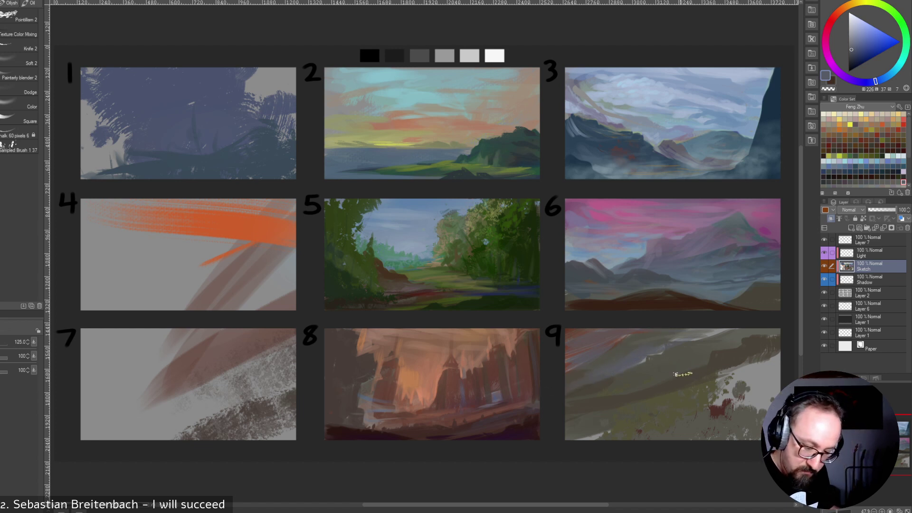
Cover thumbnail 9's pale right-hand patch and lower slope with broad strokes of sampled olive-brown at brush size 200.
{"action": "left_click", "coordinate": [712, 374], "text": "alt"}
{"action": "mouse_move", "coordinate": [712, 375]}
{"action": "left_mouse_down"}
{"action": "mouse_move", "coordinate": [762, 354]}
{"action": "mouse_move", "coordinate": [717, 391]}
{"action": "left_mouse_up"}
{"action": "key", "text": "bracketright"}
{"action": "key", "text": "bracketright"}
{"action": "key", "text": "bracketright"}
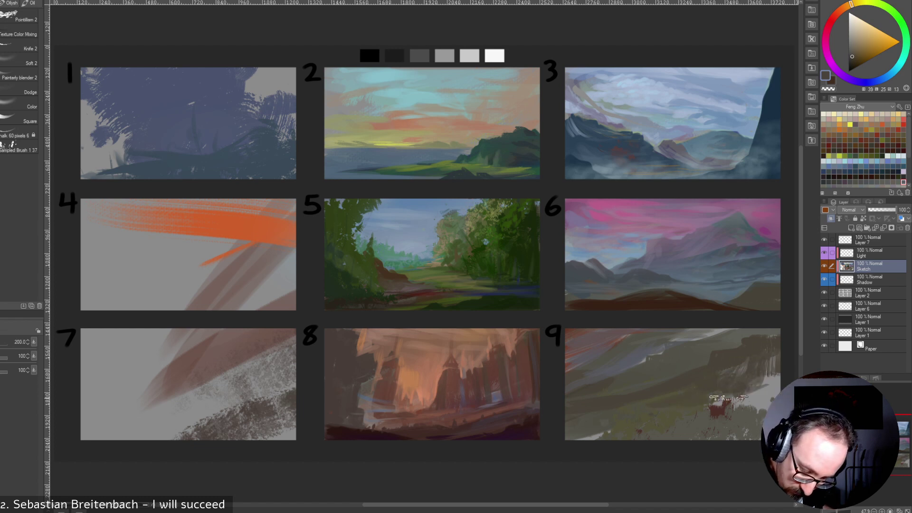
{"action": "mouse_move", "coordinate": [769, 407]}
{"action": "left_mouse_down"}
{"action": "mouse_move", "coordinate": [718, 445]}
{"action": "mouse_move", "coordinate": [657, 429]}
{"action": "left_mouse_up"}
{"action": "mouse_move", "coordinate": [701, 407]}
{"action": "left_mouse_down"}
{"action": "mouse_move", "coordinate": [602, 443]}
{"action": "mouse_move", "coordinate": [585, 436]}
{"action": "mouse_move", "coordinate": [594, 439]}
{"action": "left_mouse_up"}
Blend sampled brown and red-brown tones over the dark red spot and along thumbnail 9's lower edge.
{"action": "left_click", "coordinate": [732, 407], "text": "alt"}
{"action": "left_click", "coordinate": [688, 424], "text": "alt"}
{"action": "left_click", "coordinate": [691, 425], "text": "alt"}
{"action": "left_click", "coordinate": [585, 433], "text": "alt"}
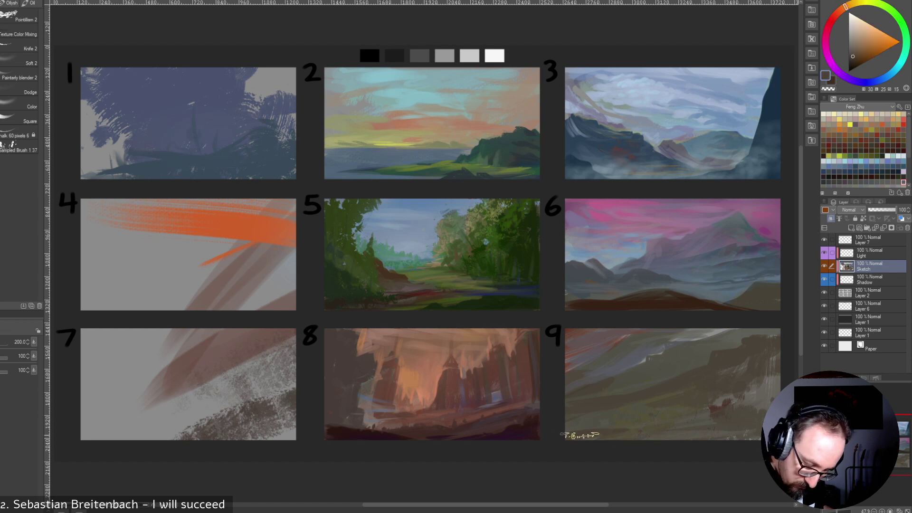
{"action": "left_click", "coordinate": [712, 408], "text": "alt"}
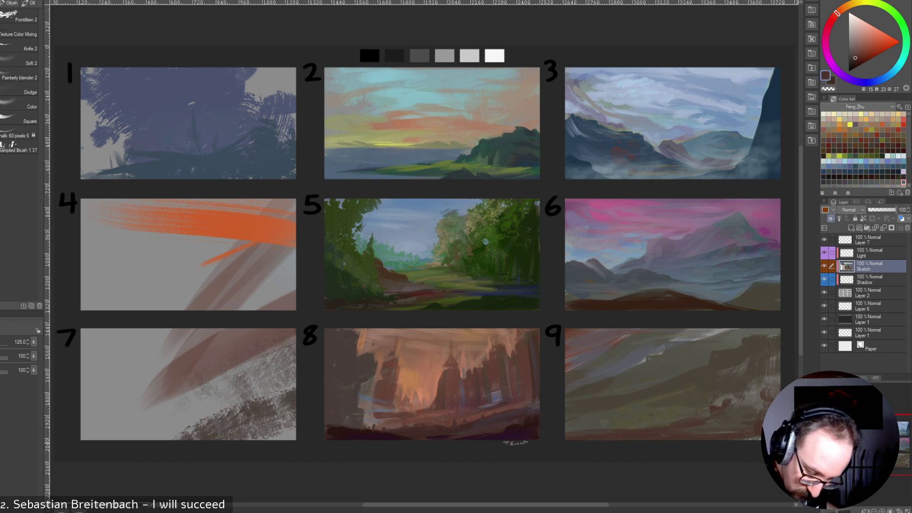
Paint jagged vertical strokes of saturated red-brown down thumbnail 9's left edge with the brush reduced to about 40.
{"action": "key", "text": "bracketleft"}
{"action": "key", "text": "bracketleft"}
{"action": "key", "text": "bracketleft"}
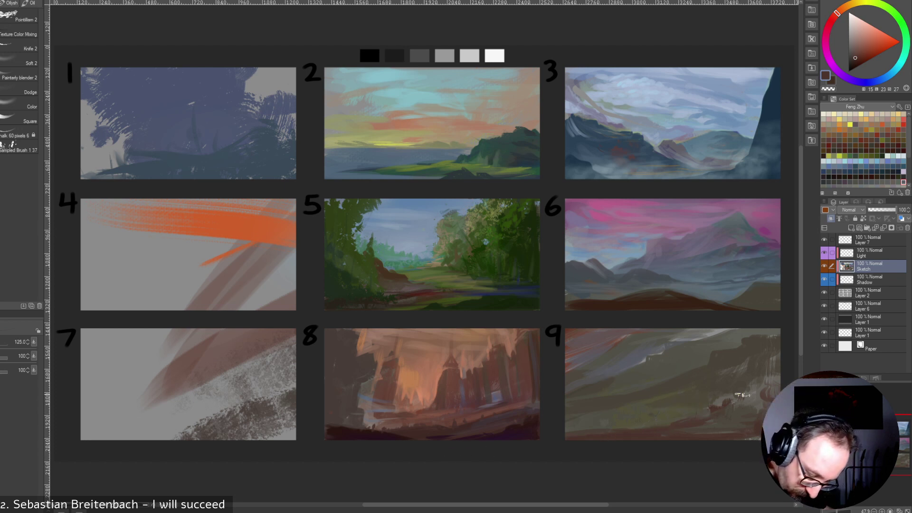
{"action": "key", "text": "bracketleft"}
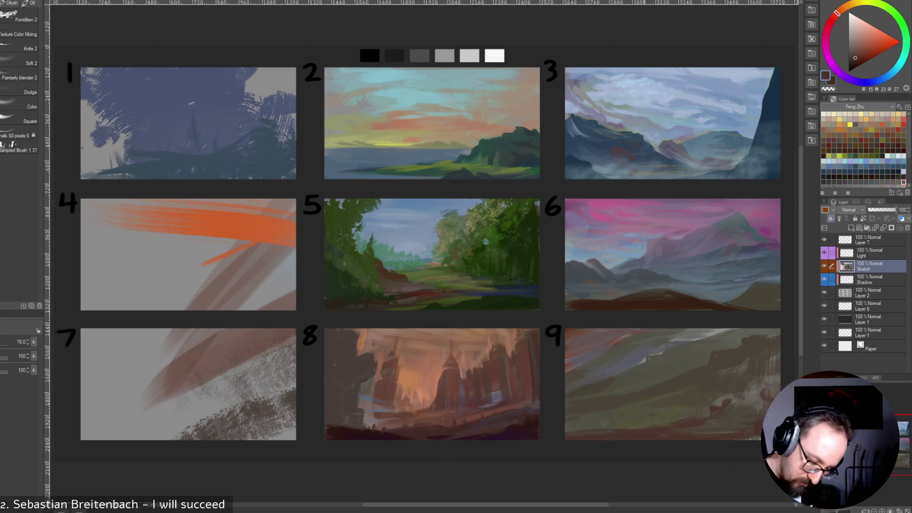
{"action": "left_click", "coordinate": [857, 60]}
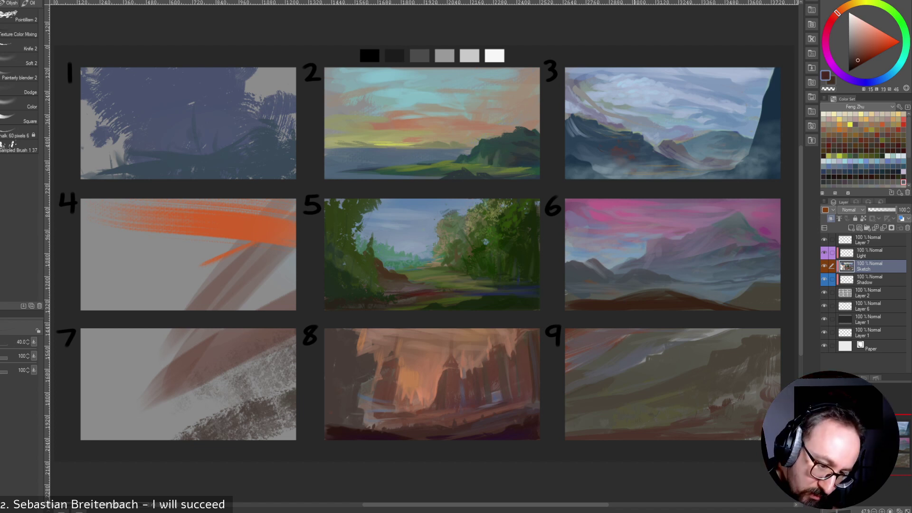
{"action": "mouse_move", "coordinate": [570, 335]}
{"action": "left_mouse_down"}
{"action": "mouse_move", "coordinate": [577, 392]}
{"action": "mouse_move", "coordinate": [570, 403]}
{"action": "mouse_move", "coordinate": [568, 349]}
{"action": "mouse_move", "coordinate": [592, 413]}
{"action": "mouse_move", "coordinate": [600, 403]}
{"action": "left_mouse_up"}
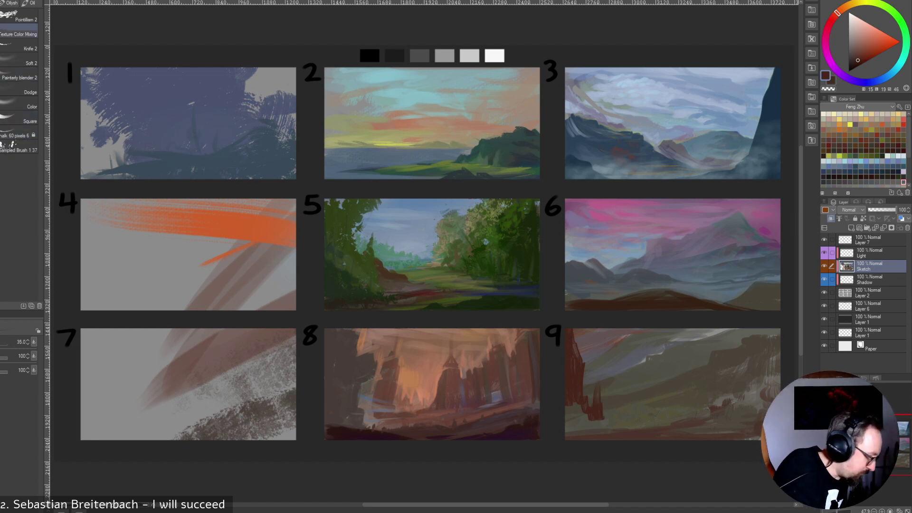
Spread the red-brown mass across thumbnail 9's lower left with the Pointillian 2 brush, varying its size between 25 and 175.
{"action": "left_click", "coordinate": [21, 60]}
{"action": "left_click", "coordinate": [20, 75]}
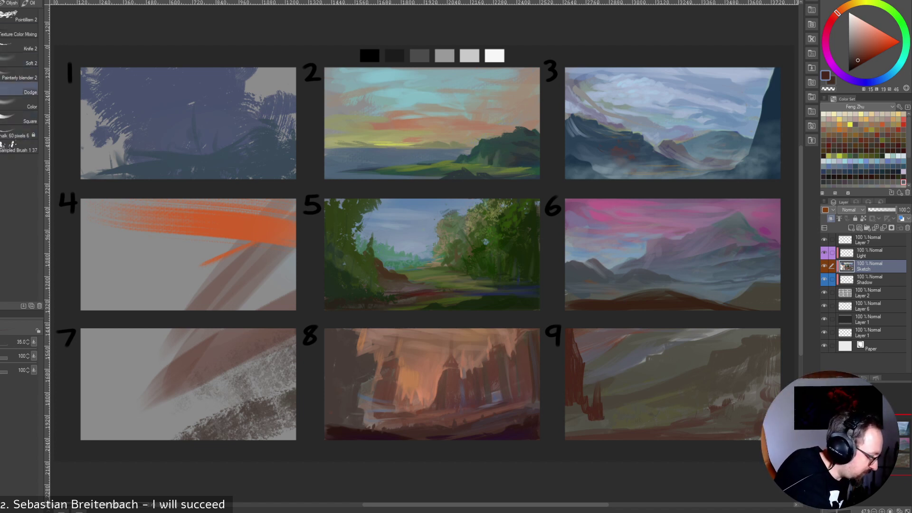
{"action": "left_click", "coordinate": [20, 17]}
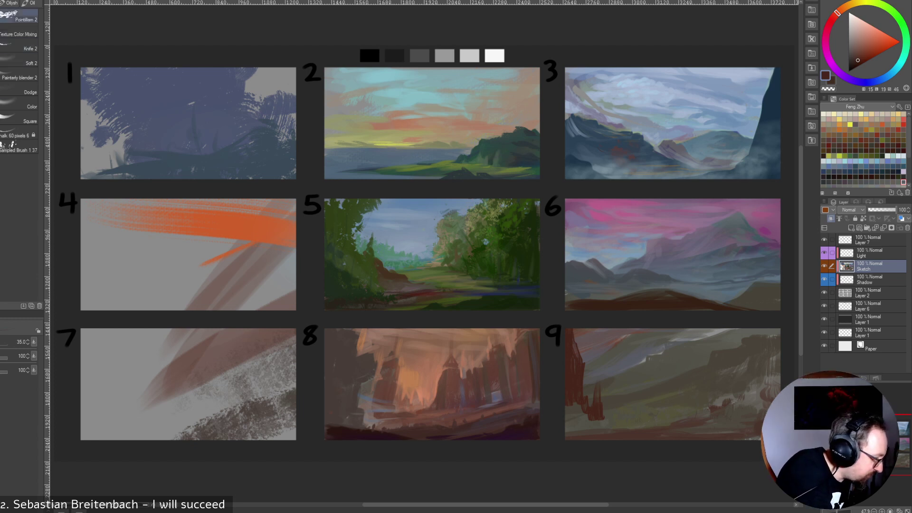
{"action": "left_click", "coordinate": [20, 17]}
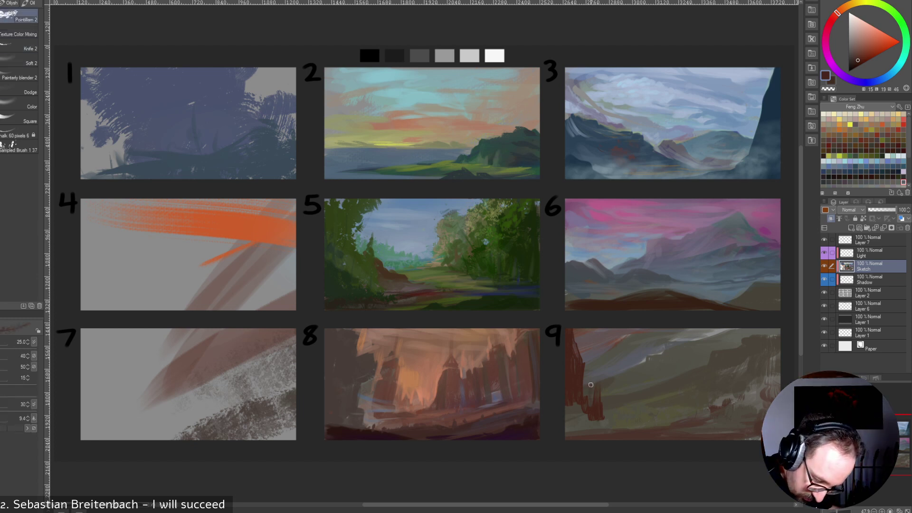
{"action": "left_click_drag", "start_coordinate": [601, 393], "coordinate": [614, 422]}
{"action": "key", "text": "bracketright"}
{"action": "key", "text": "bracketright"}
{"action": "key", "text": "bracketright"}
{"action": "key", "text": "bracketright"}
{"action": "key", "text": "bracketright"}
{"action": "key", "text": "bracketright"}
{"action": "key", "text": "bracketright"}
{"action": "key", "text": "bracketright"}
{"action": "key", "text": "bracketright"}
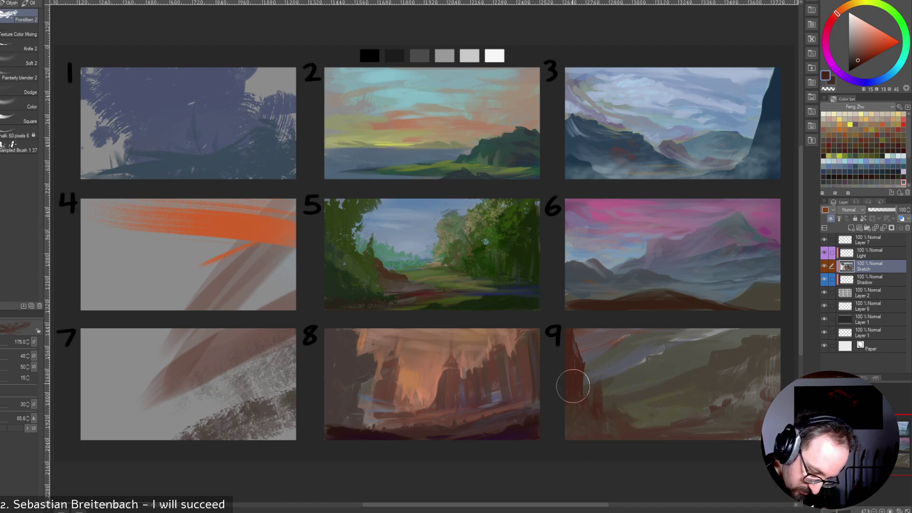
{"action": "key", "text": "bracketleft"}
{"action": "key", "text": "bracketleft"}
{"action": "key", "text": "bracketleft"}
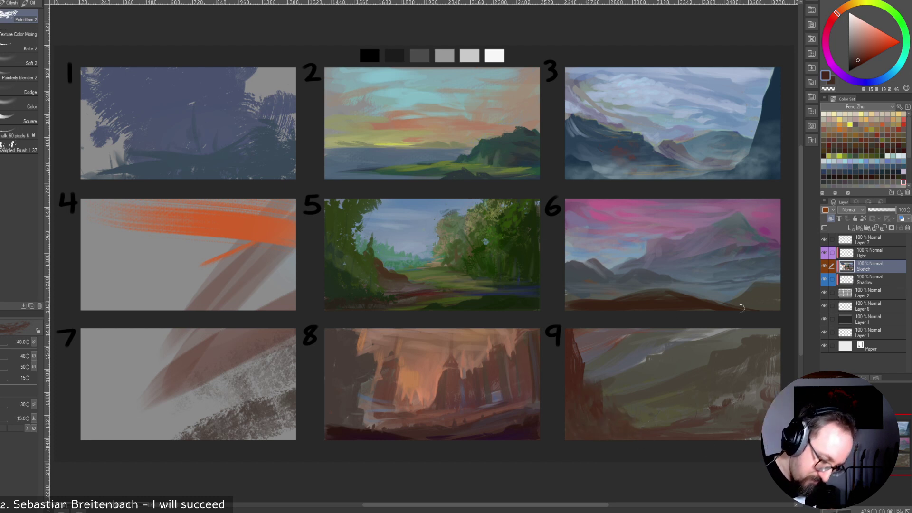
Build a bushy red-brown foliage mass in thumbnail 9's lower left with the textured Sampled Brush 1.37, reducing its size to 90.
{"action": "left_click", "coordinate": [19, 147]}
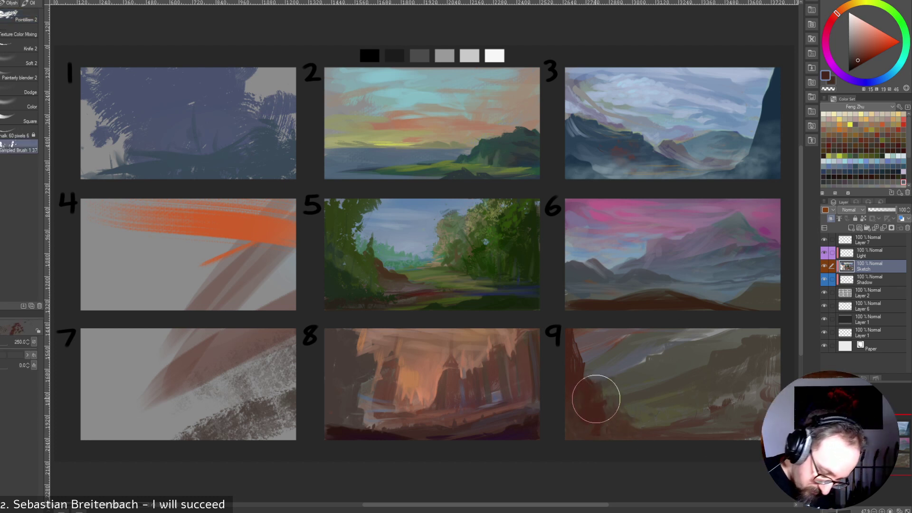
{"action": "mouse_move", "coordinate": [632, 418]}
{"action": "left_mouse_down"}
{"action": "mouse_move", "coordinate": [617, 418]}
{"action": "mouse_move", "coordinate": [654, 420]}
{"action": "mouse_move", "coordinate": [637, 424]}
{"action": "left_mouse_up"}
{"action": "key", "text": "bracketleft"}
{"action": "key", "text": "bracketleft"}
{"action": "key", "text": "bracketleft"}
{"action": "key", "text": "bracketleft"}
{"action": "key", "text": "bracketleft"}
{"action": "key", "text": "bracketleft"}
{"action": "key", "text": "bracketright"}
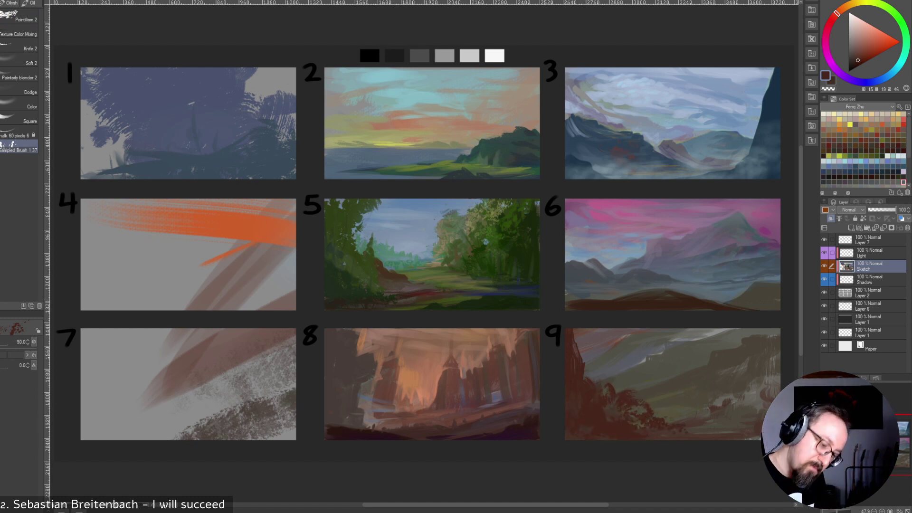
Stipple leafy red-brown foliage up thumbnail 9's left edge, adjusting the textured brush from 17.5 up to 80.
{"action": "key", "text": "bracketleft"}
{"action": "key", "text": "bracketleft"}
{"action": "key", "text": "bracketleft"}
{"action": "key", "text": "bracketleft"}
{"action": "key", "text": "bracketleft"}
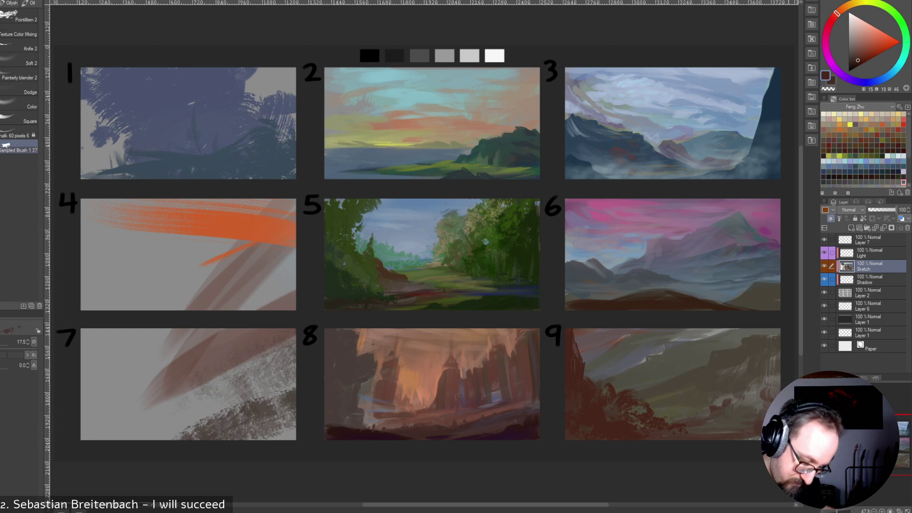
{"action": "key", "text": "bracketright"}
{"action": "key", "text": "bracketright"}
{"action": "key", "text": "bracketright"}
{"action": "key", "text": "bracketright"}
{"action": "key", "text": "bracketright"}
{"action": "key", "text": "bracketright"}
{"action": "mouse_move", "coordinate": [580, 350]}
{"action": "left_mouse_down"}
{"action": "mouse_move", "coordinate": [579, 335]}
{"action": "mouse_move", "coordinate": [588, 377]}
{"action": "left_mouse_up"}
{"action": "key", "text": "bracketright"}
{"action": "key", "text": "bracketright"}
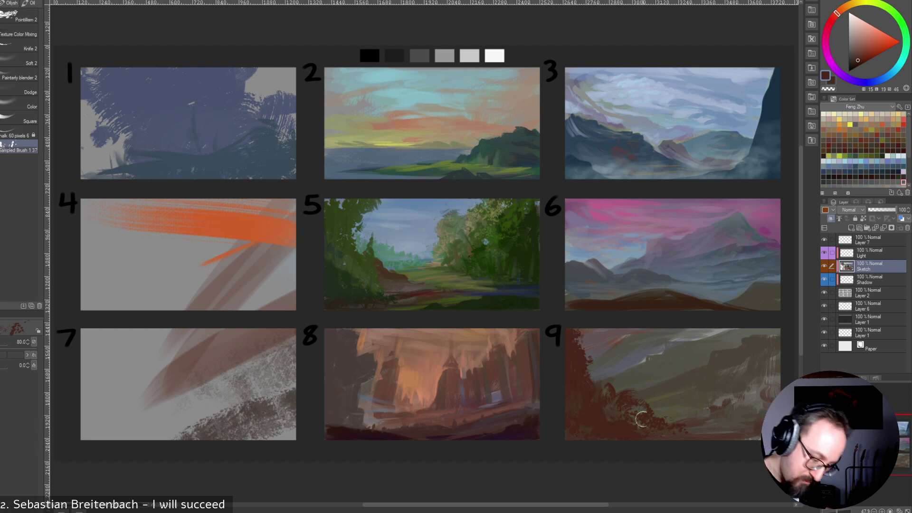
Break up the trailing lower-right edge of thumbnail 9's foliage with small leaf marks at brush size 30.
{"action": "key", "text": "bracketleft"}
{"action": "key", "text": "bracketleft"}
{"action": "key", "text": "bracketleft"}
{"action": "key", "text": "bracketleft"}
{"action": "key", "text": "bracketleft"}
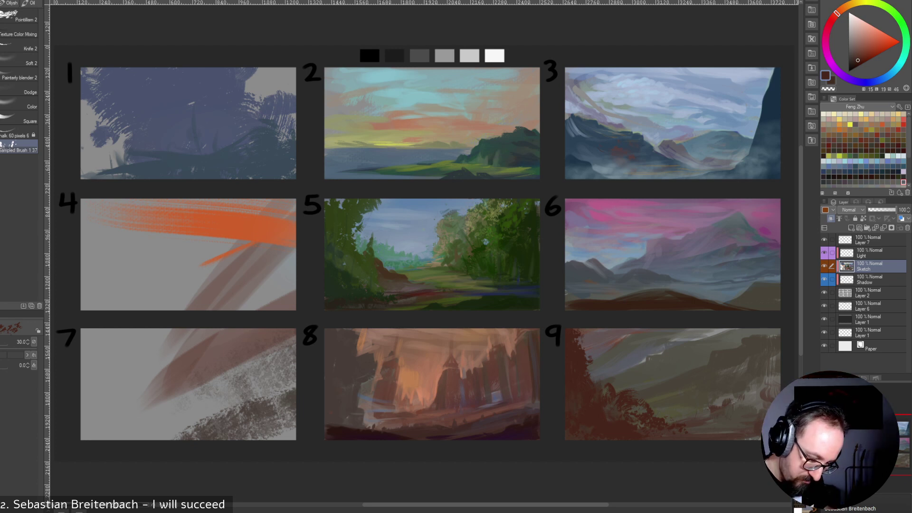
Stipple a lighter, muted brown inside thumbnail 9's red-brown foliage, varying the textured brush between 90 and 350.
{"action": "left_click", "coordinate": [855, 53]}
{"action": "key", "text": "bracketright"}
{"action": "key", "text": "bracketright"}
{"action": "key", "text": "bracketright"}
{"action": "key", "text": "bracketright"}
{"action": "key", "text": "bracketright"}
{"action": "key", "text": "bracketright"}
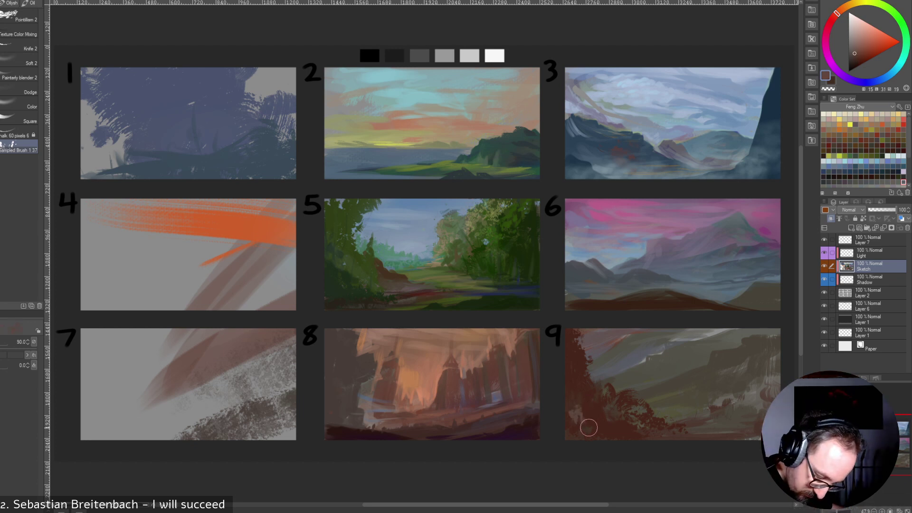
{"action": "key", "text": "bracketright"}
{"action": "key", "text": "bracketright"}
{"action": "key", "text": "bracketright"}
{"action": "key", "text": "bracketright"}
{"action": "key", "text": "bracketright"}
{"action": "key", "text": "bracketright"}
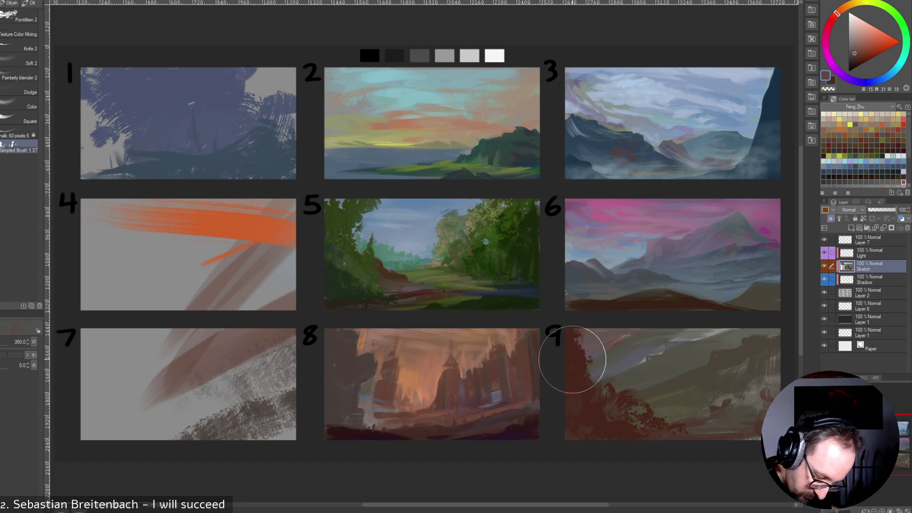
{"action": "key", "text": "bracketleft"}
{"action": "key", "text": "bracketleft"}
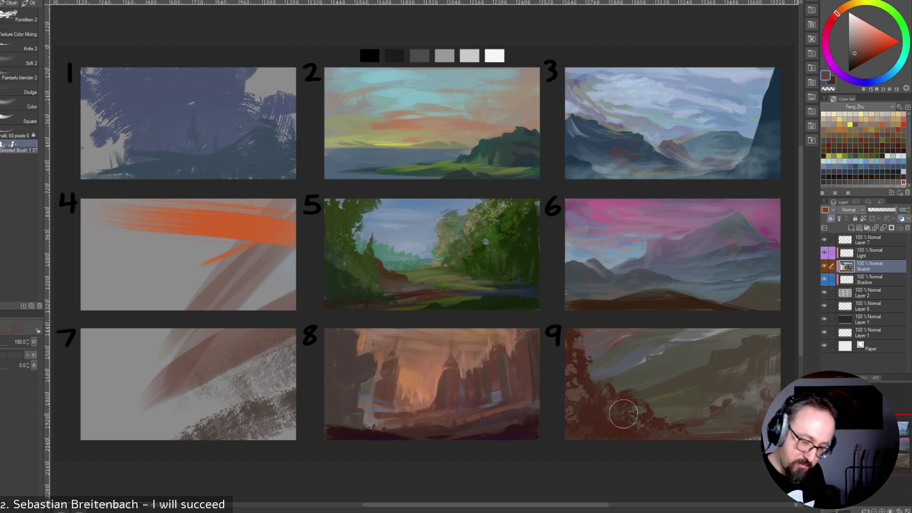
{"action": "key", "text": "bracketright"}
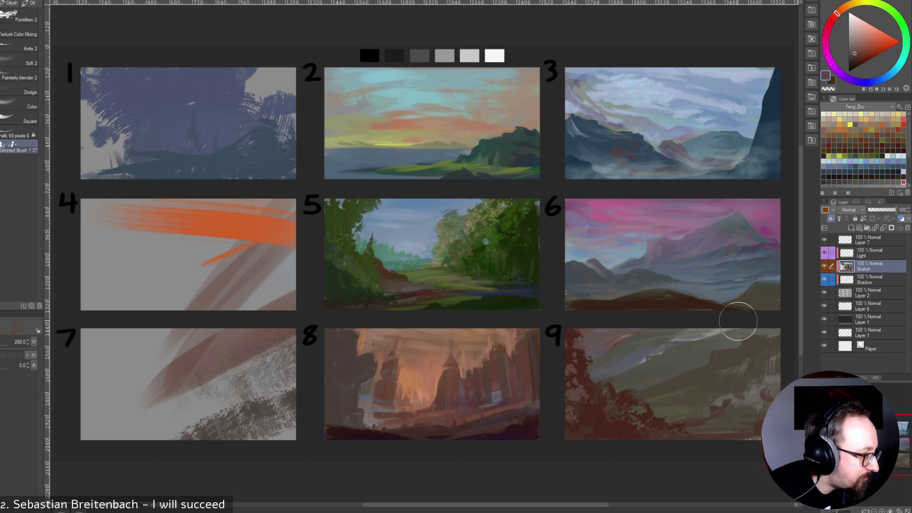
Switch back to the painting brush and darken thumbnail 9's bottom foreground with deep brown strokes at about size 60.
{"action": "key", "text": "b"}
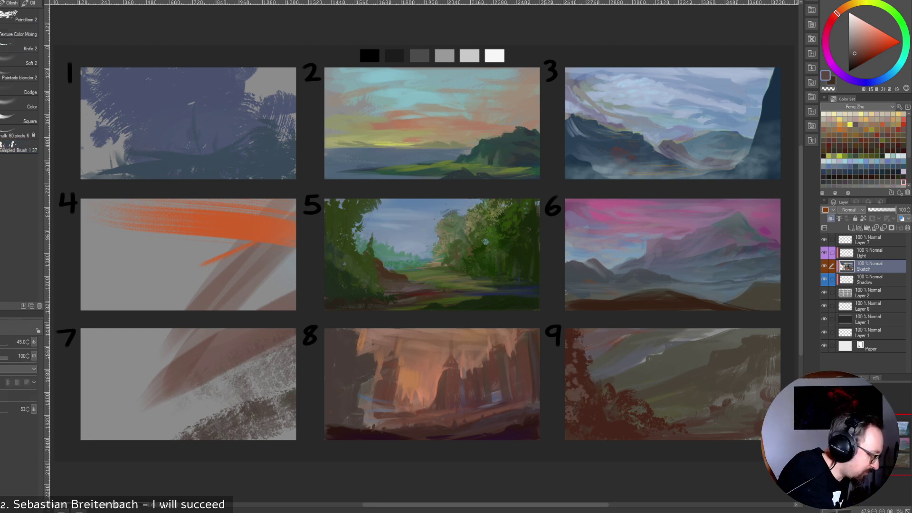
{"action": "left_click", "coordinate": [857, 61]}
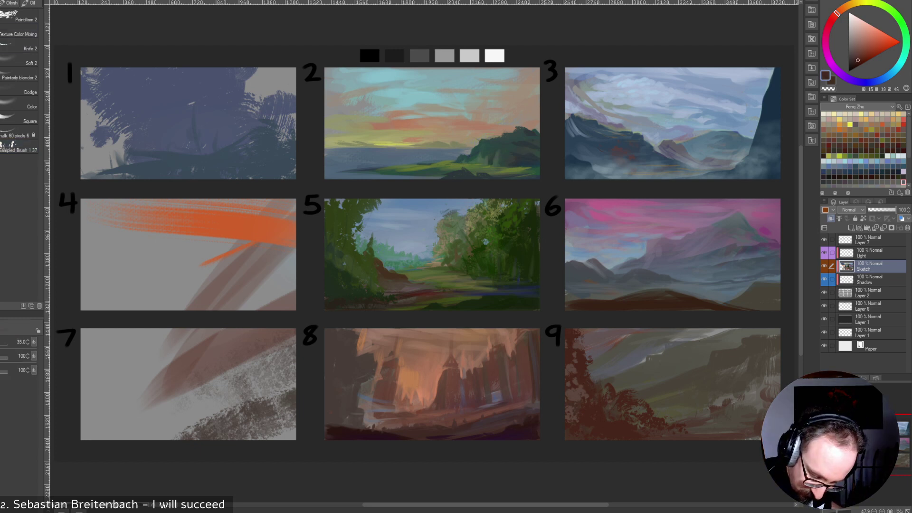
{"action": "left_click_drag", "start_coordinate": [857, 63], "coordinate": [852, 63]}
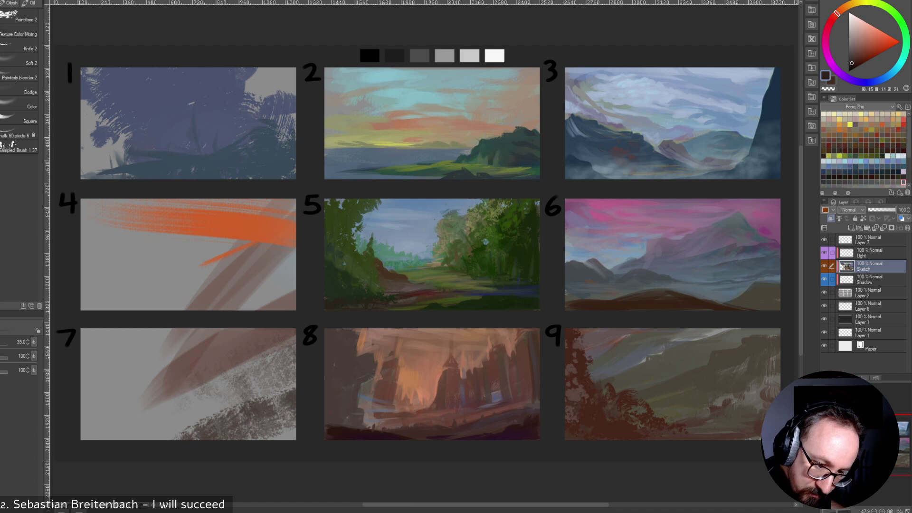
{"action": "key", "text": "]"}
{"action": "key", "text": "]"}
{"action": "key", "text": "]"}
{"action": "key", "text": "]"}
{"action": "left_click_drag", "start_coordinate": [576, 434], "coordinate": [675, 442]}
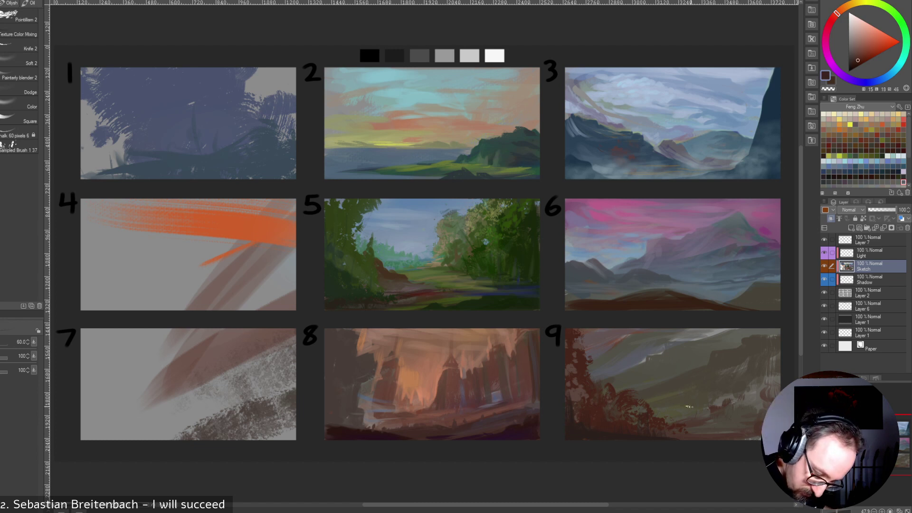
Brush sampled grey into thumbnail 9's upper-left sky beside the foliage, enlarging the brush up to 150.
{"action": "left_click", "coordinate": [645, 359], "text": "alt"}
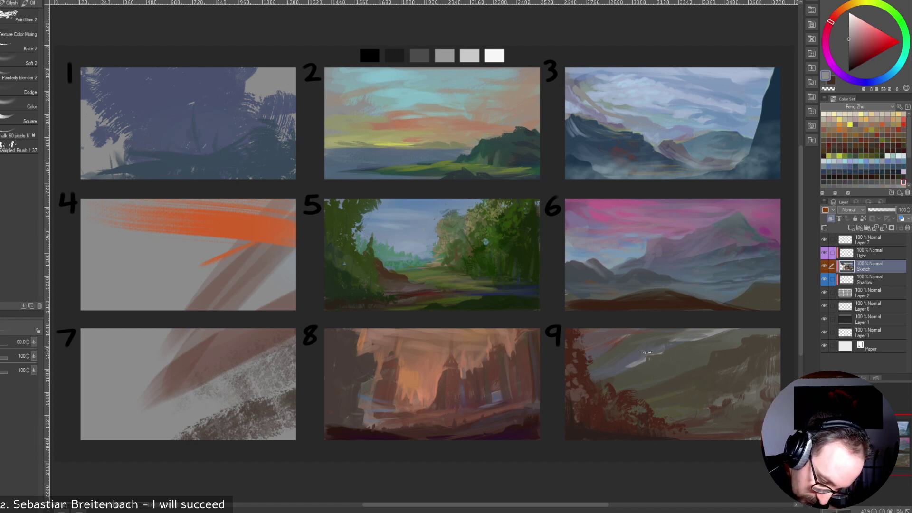
{"action": "key", "text": "bracketright"}
{"action": "key", "text": "bracketright"}
{"action": "left_click_drag", "start_coordinate": [623, 336], "coordinate": [612, 350]}
{"action": "key", "text": "]"}
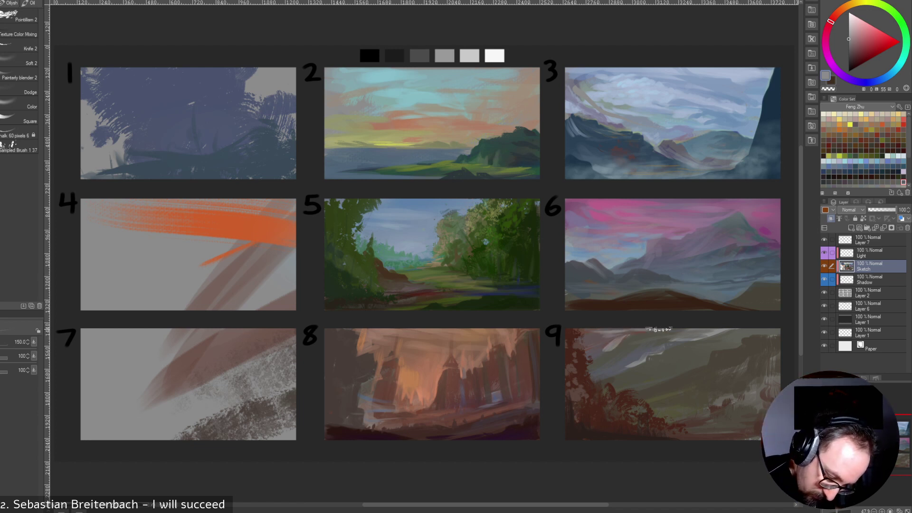
{"action": "key", "text": "["}
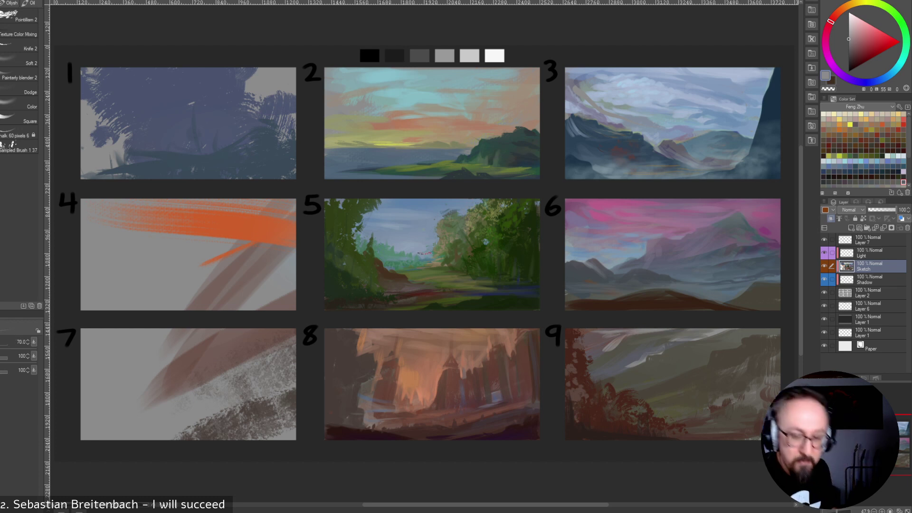
Choose the Soft 2 brush and lasso the distant slope between thumbnail 9's pale sky and olive hillside.
{"action": "left_click", "coordinate": [18, 59]}
{"action": "key", "text": "3"}
{"action": "left_click", "coordinate": [18, 59]}
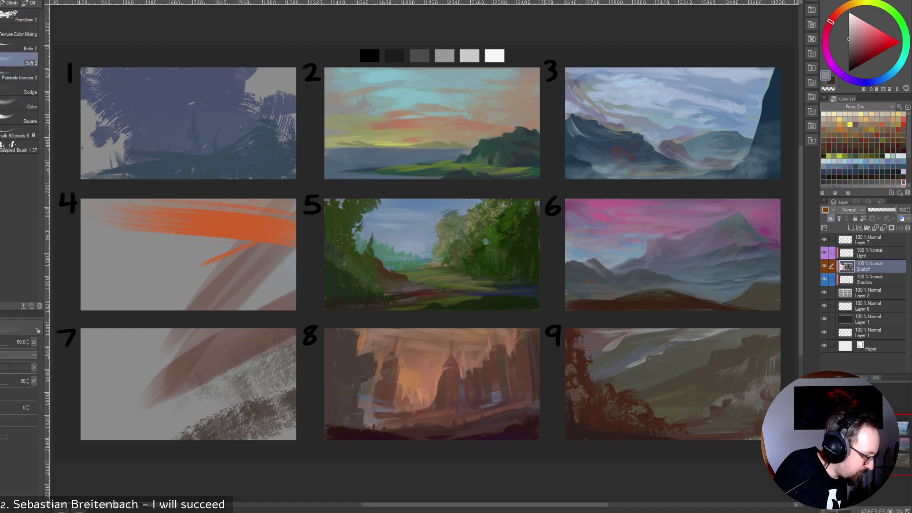
{"action": "key", "text": "m"}
{"action": "left_click_drag", "start_coordinate": [729, 328], "coordinate": [588, 379]}
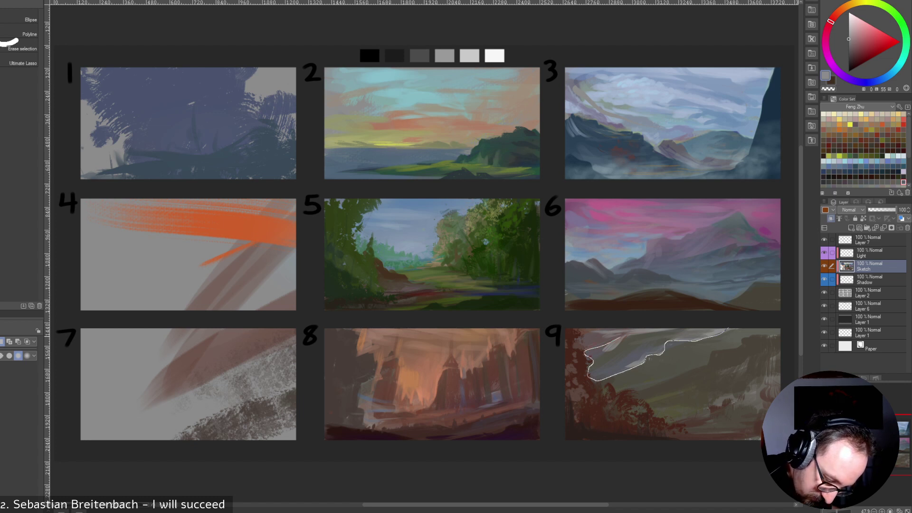
{"action": "left_click_drag", "start_coordinate": [727, 328], "coordinate": [728, 328]}
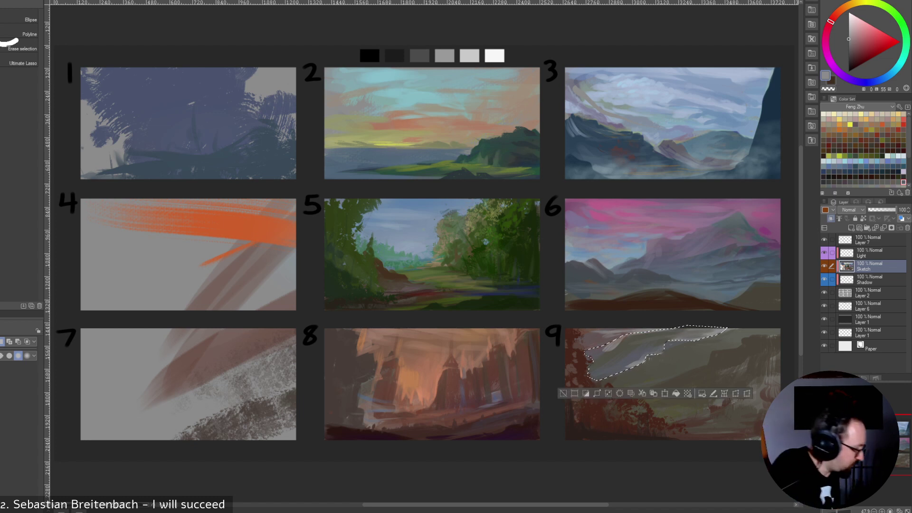
{"action": "key", "text": "p"}
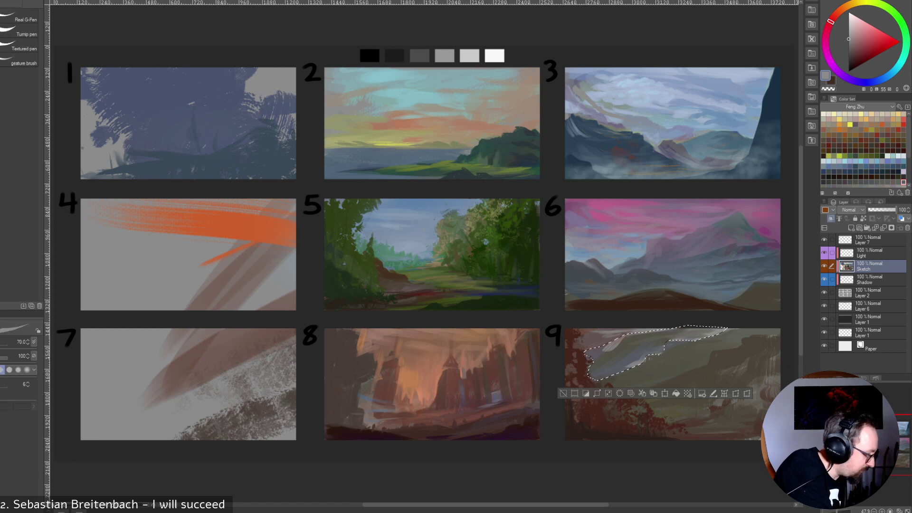
{"action": "key", "text": "b"}
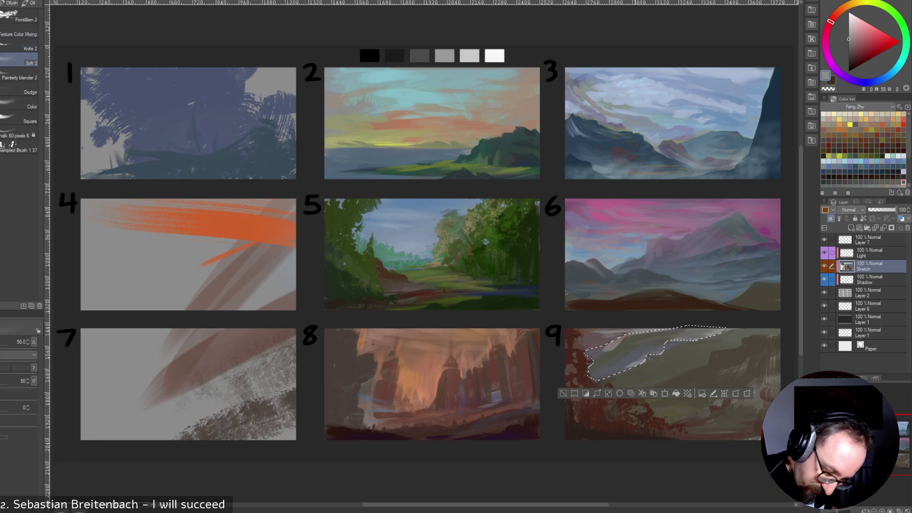
Haze the selected distant slope with soft strokes of sampled blue-grey at about brush size 125, and clear the selection.
{"action": "left_click", "coordinate": [607, 375], "text": "alt"}
{"action": "key", "text": "]"}
{"action": "key", "text": "]"}
{"action": "key", "text": "]"}
{"action": "key", "text": "]"}
{"action": "key", "text": "]"}
{"action": "key", "text": "]"}
{"action": "key", "text": "]"}
{"action": "key", "text": "]"}
{"action": "key", "text": "]"}
{"action": "key", "text": "]"}
{"action": "key", "text": "]"}
{"action": "key", "text": "]"}
{"action": "key", "text": "["}
{"action": "key", "text": "["}
{"action": "key", "text": "["}
{"action": "left_click_drag", "start_coordinate": [726, 334], "coordinate": [587, 375]}
{"action": "left_click_drag", "start_coordinate": [674, 351], "coordinate": [590, 383]}
{"action": "key", "text": "["}
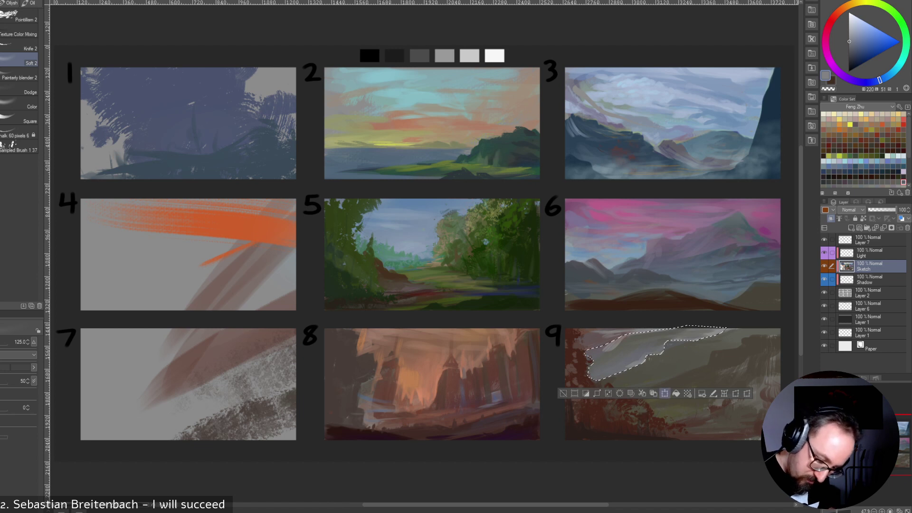
{"action": "key", "text": "m"}
{"action": "key", "text": "ctrl+d"}
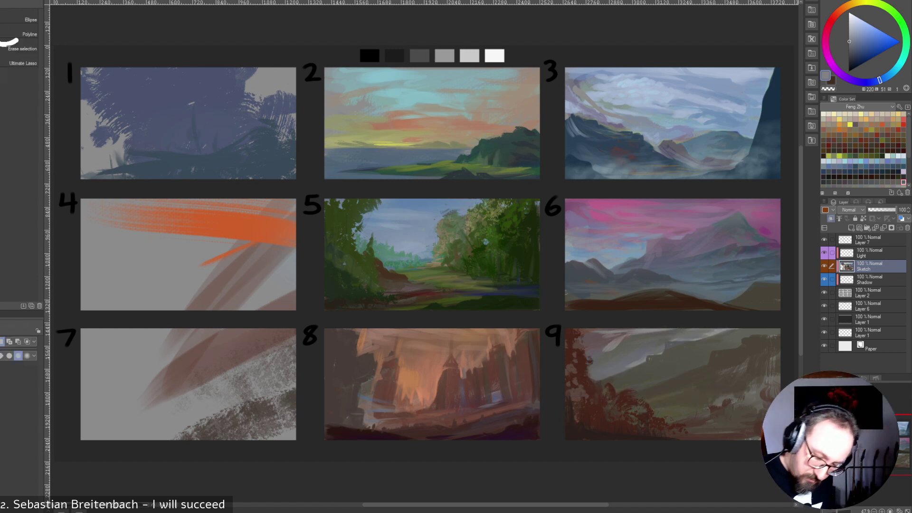
Lasso the middle ridge band of thumbnail 9, lighten it with soft blue-grey mist, and clear the selection.
{"action": "mouse_move", "coordinate": [759, 328]}
{"action": "left_mouse_down"}
{"action": "mouse_move", "coordinate": [635, 384]}
{"action": "mouse_move", "coordinate": [705, 367]}
{"action": "mouse_move", "coordinate": [745, 338]}
{"action": "mouse_move", "coordinate": [783, 329]}
{"action": "left_mouse_up"}
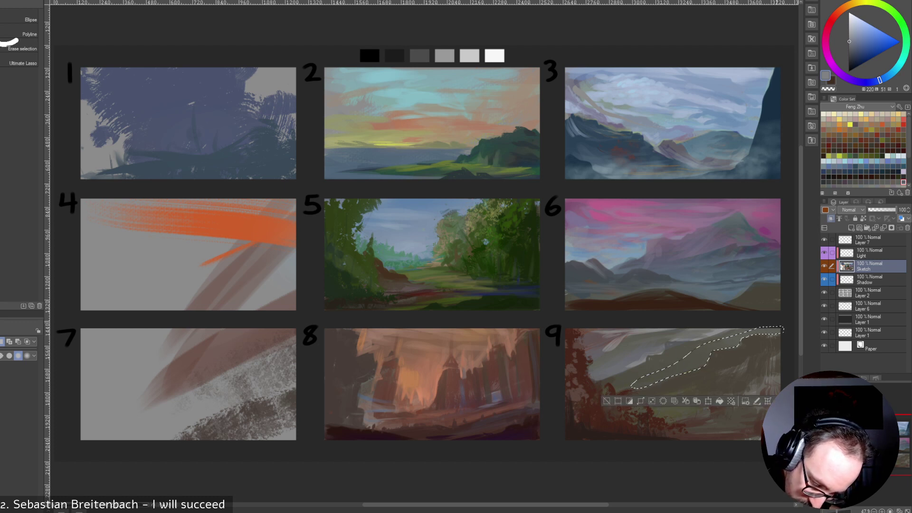
{"action": "key", "text": "b"}
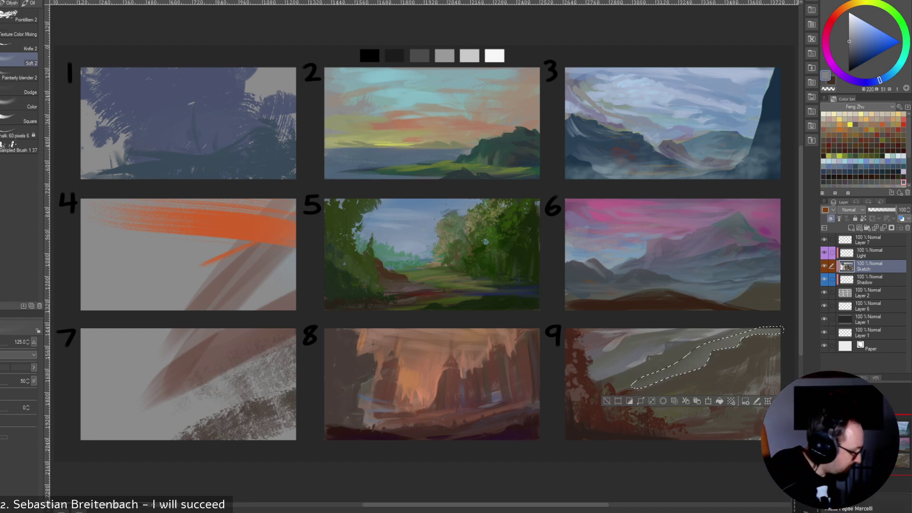
{"action": "key", "text": "m"}
{"action": "key", "text": "ctrl+d"}
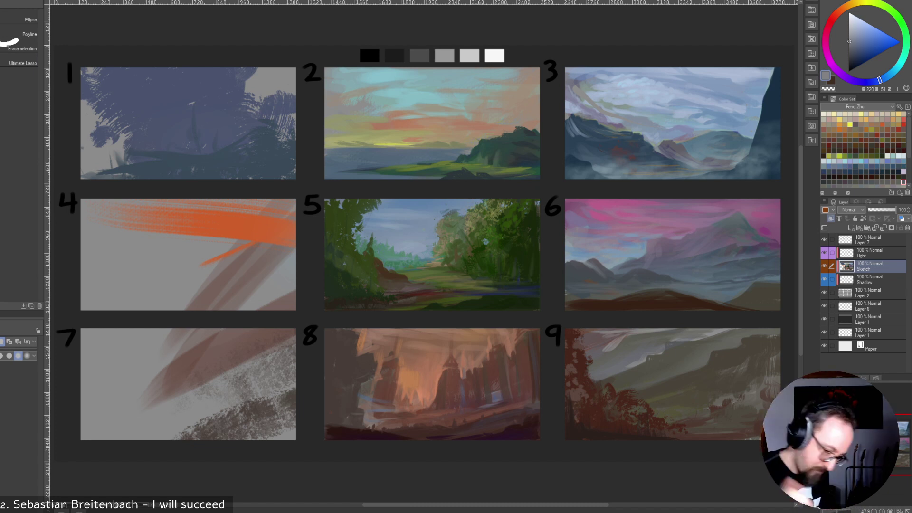
Try a textured sampled brush at size 100 using dark brown picked from thumbnail 9's foreground foliage, and deselect the ridge.
{"action": "key", "text": "p"}
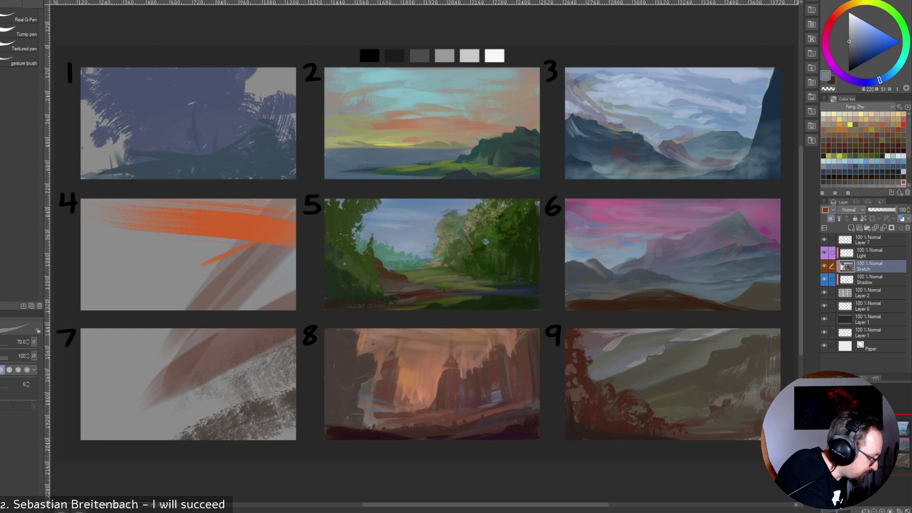
{"action": "key", "text": "b"}
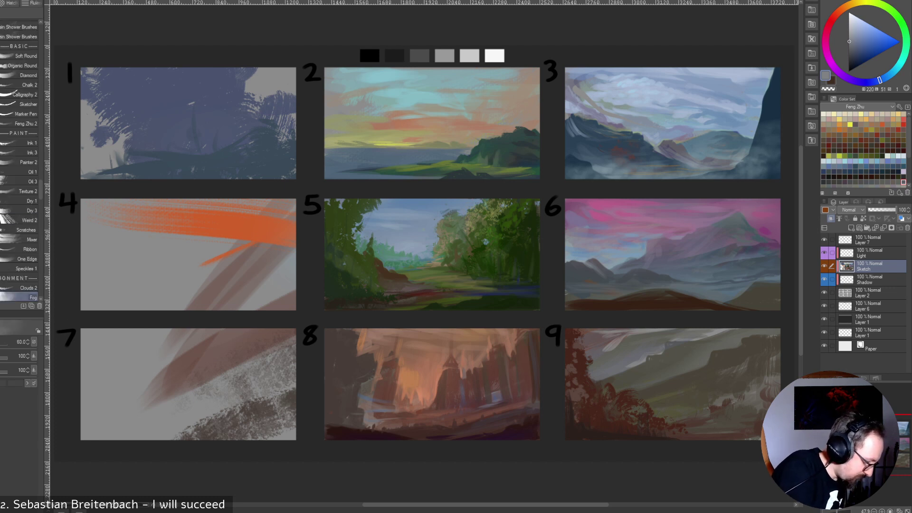
{"action": "scroll", "coordinate": [19, 161], "scroll_direction": "down", "scroll_amount": 15}
{"action": "left_click_drag", "start_coordinate": [41, 279], "coordinate": [41, 278]}
{"action": "left_click", "coordinate": [19, 198]}
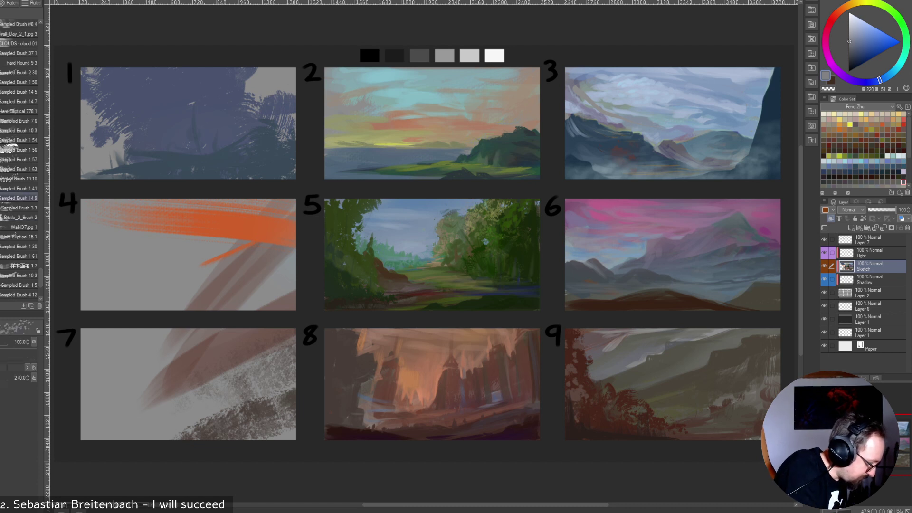
{"action": "key", "text": "bracketleft"}
{"action": "key", "text": "bracketleft"}
{"action": "key", "text": "bracketleft"}
{"action": "left_click", "coordinate": [606, 422], "text": "alt"}
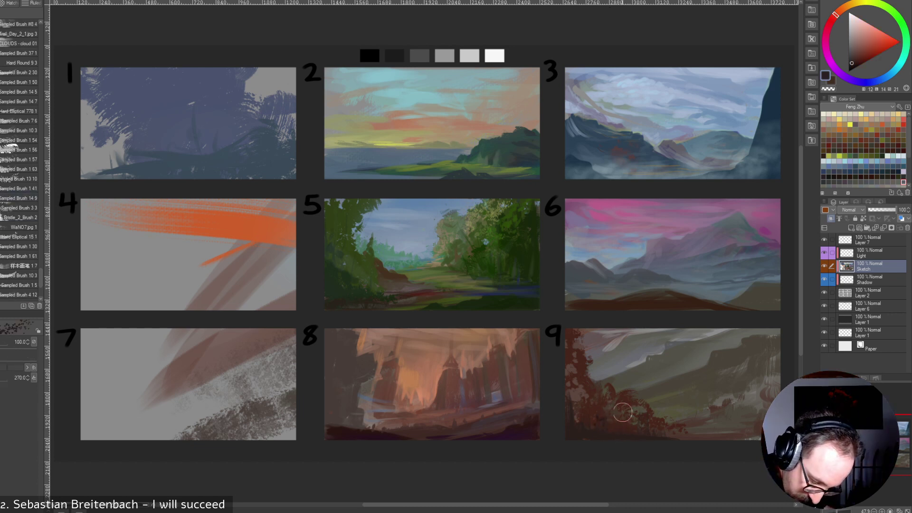
{"action": "mouse_move", "coordinate": [632, 387]}
{"action": "left_mouse_down"}
{"action": "mouse_move", "coordinate": [684, 344]}
{"action": "mouse_move", "coordinate": [634, 387]}
{"action": "left_mouse_up"}
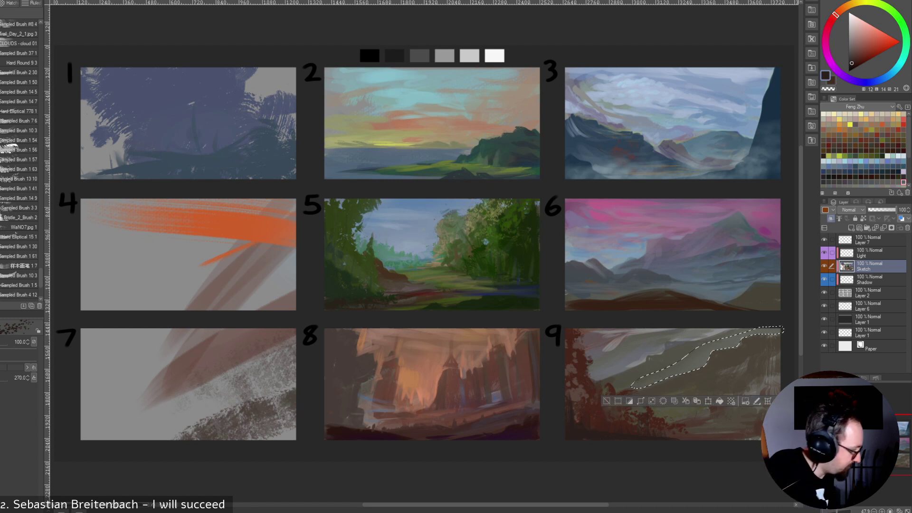
{"action": "key", "text": "m"}
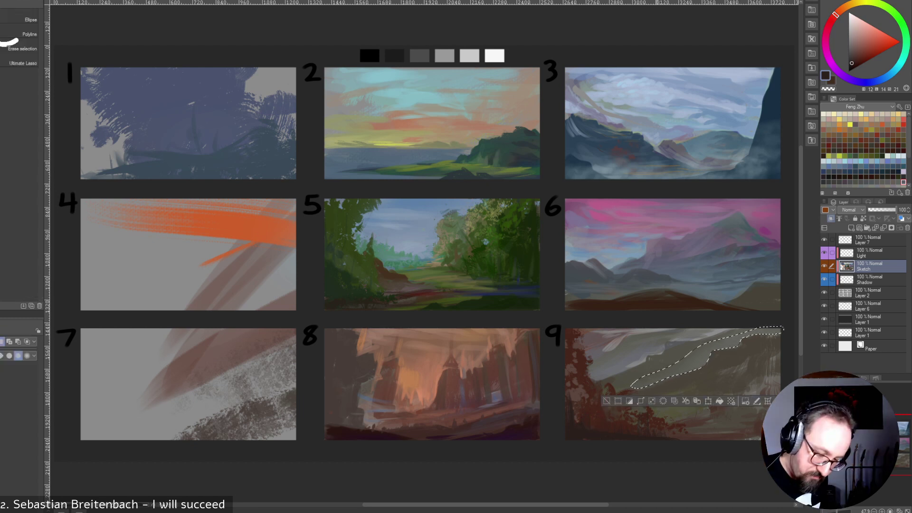
{"action": "key", "text": "ctrl+d"}
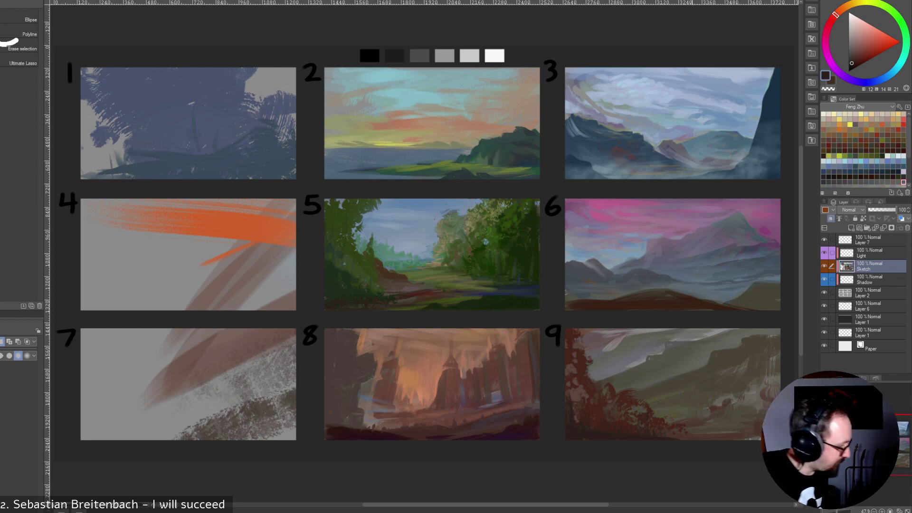
Switch to the Knife 2 brush at size 50 and sample olive from thumbnail 9's hillside and red-brown from its foliage.
{"action": "key", "text": "b"}
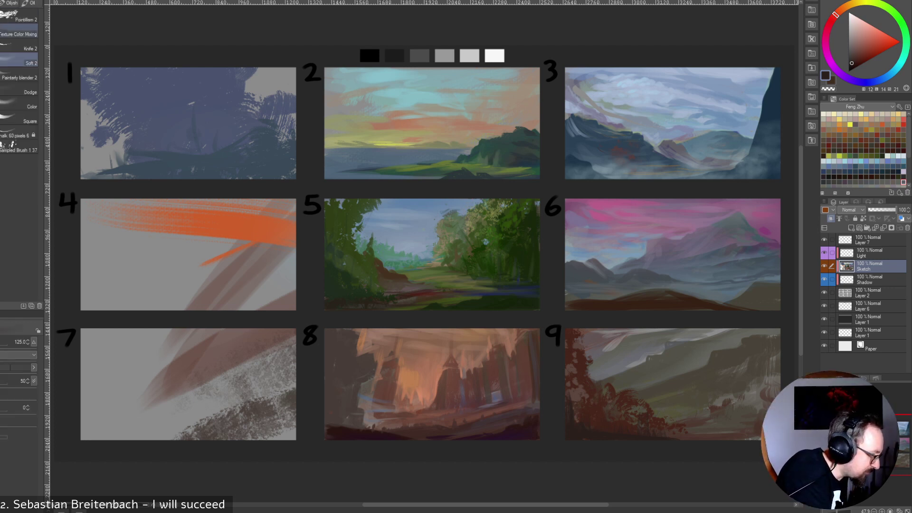
{"action": "left_click", "coordinate": [19, 46]}
{"action": "left_click", "coordinate": [689, 373], "text": "alt"}
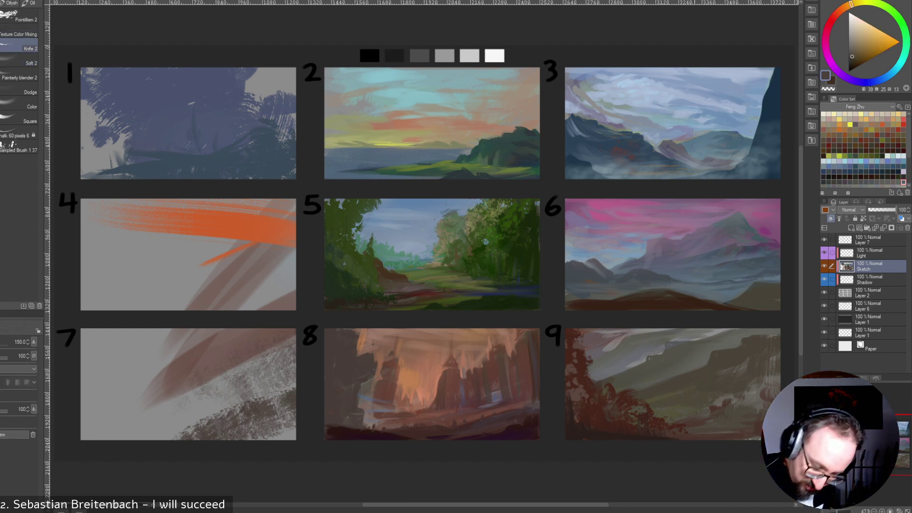
{"action": "key", "text": "["}
{"action": "key", "text": "["}
{"action": "key", "text": "["}
{"action": "key", "text": "["}
{"action": "key", "text": "["}
{"action": "key", "text": "["}
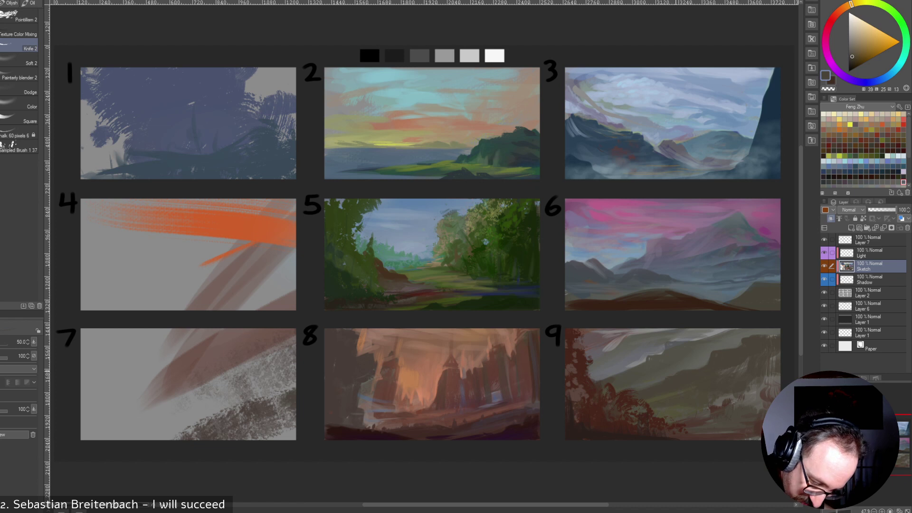
{"action": "left_click", "coordinate": [676, 371], "text": "alt"}
{"action": "left_click", "coordinate": [621, 414], "text": "alt"}
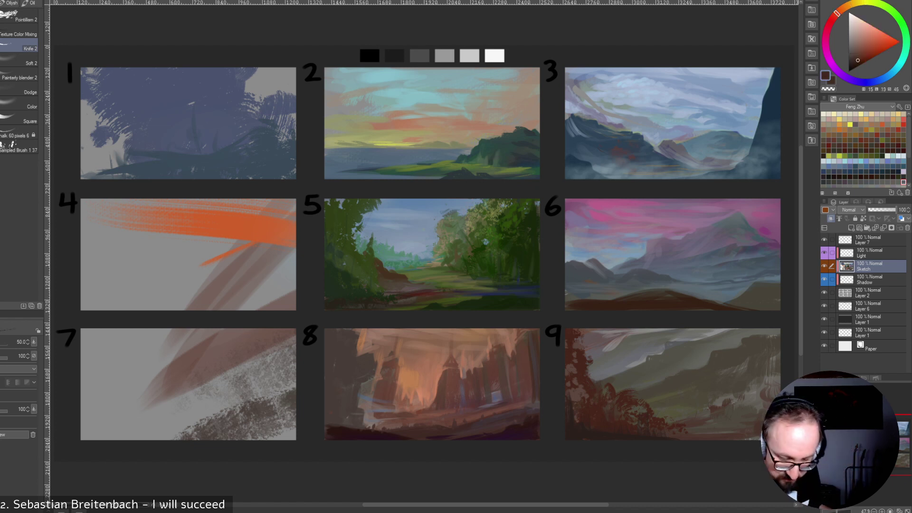
Sample the dark reddish brown of the foreground bushes in thumbnail 9 and paint shadows into them, varying the brush size.
{"action": "left_click", "coordinate": [599, 416], "text": "alt"}
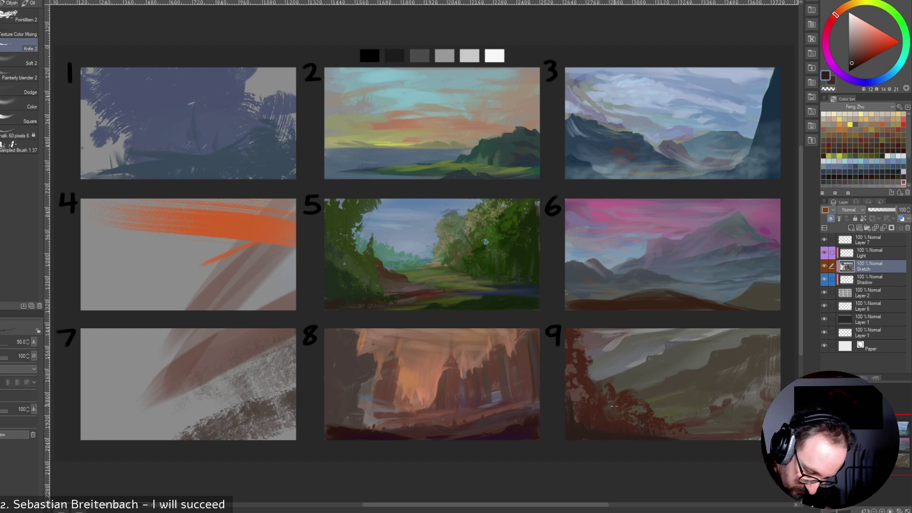
{"action": "left_click_drag", "start_coordinate": [576, 373], "coordinate": [574, 410]}
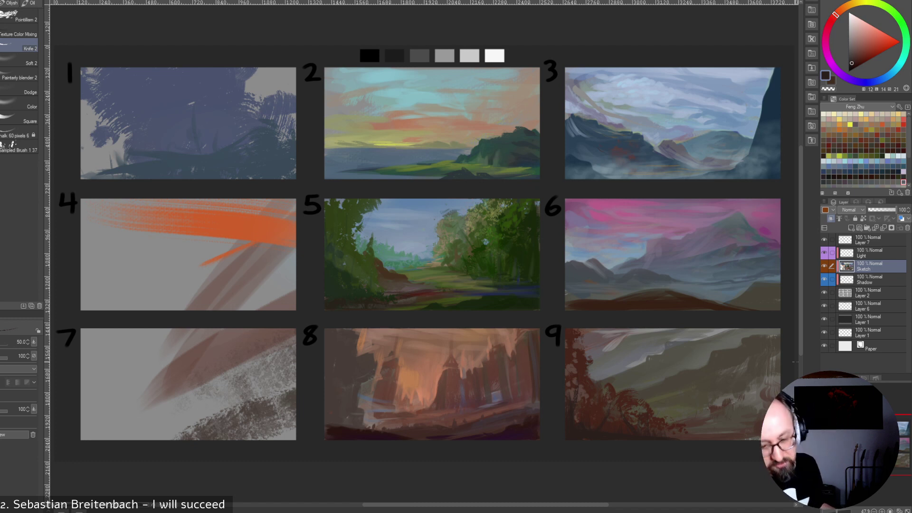
{"action": "key", "text": "["}
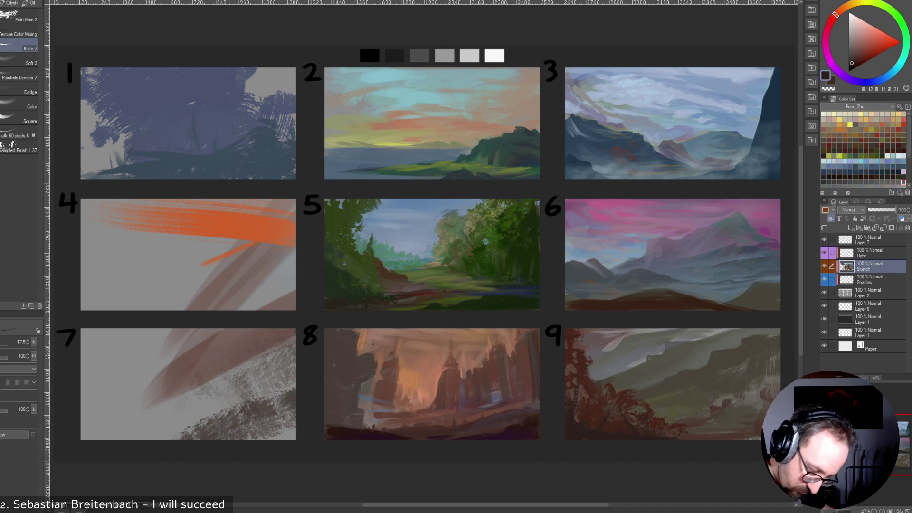
{"action": "key", "text": "]"}
{"action": "key", "text": "]"}
{"action": "key", "text": "]"}
{"action": "key", "text": "]"}
{"action": "key", "text": "]"}
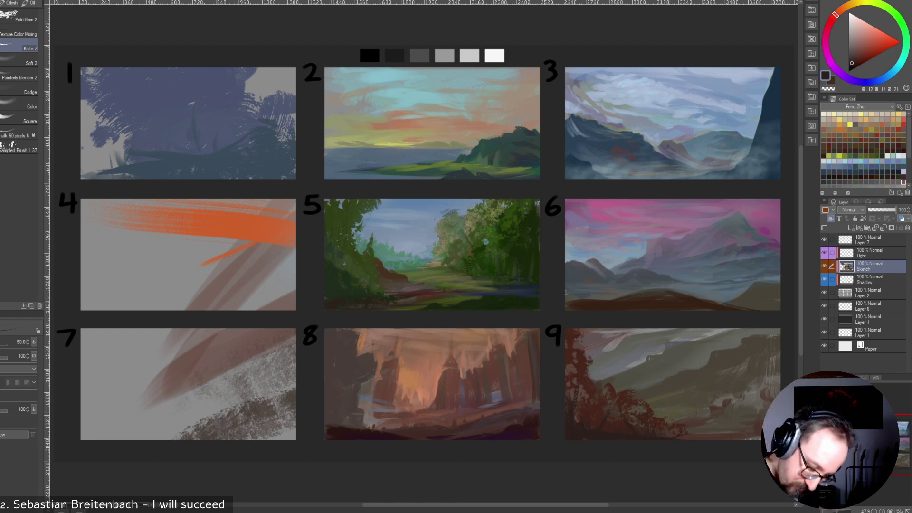
Sample the valley's olive tone in thumbnail 9 and paint yellow-green grass strokes across the valley floor at brush size 125.
{"action": "left_click", "coordinate": [660, 412], "text": "alt"}
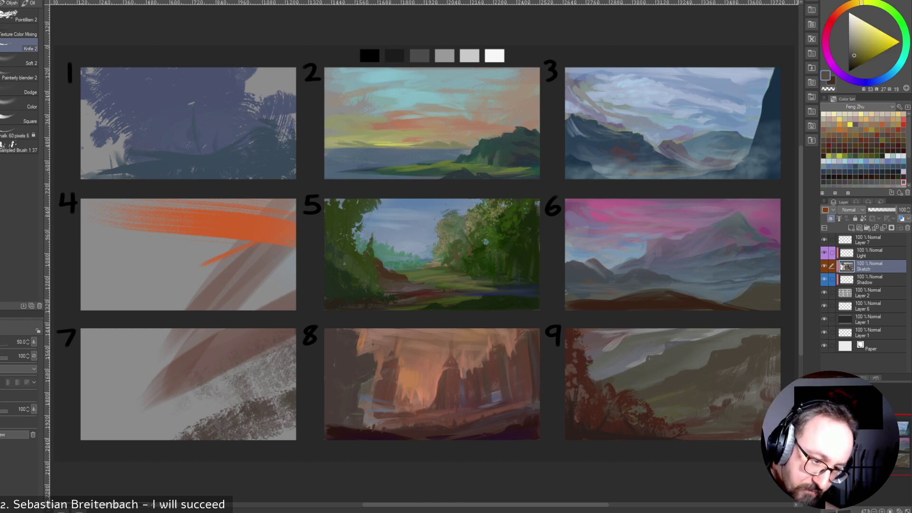
{"action": "left_click", "coordinate": [655, 408], "text": "alt"}
{"action": "key", "text": "]"}
{"action": "key", "text": "]"}
{"action": "key", "text": "]"}
{"action": "key", "text": "]"}
{"action": "key", "text": "]"}
{"action": "key", "text": "]"}
{"action": "mouse_move", "coordinate": [701, 402]}
{"action": "left_mouse_down"}
{"action": "mouse_move", "coordinate": [645, 389]}
{"action": "mouse_move", "coordinate": [712, 406]}
{"action": "left_mouse_up"}
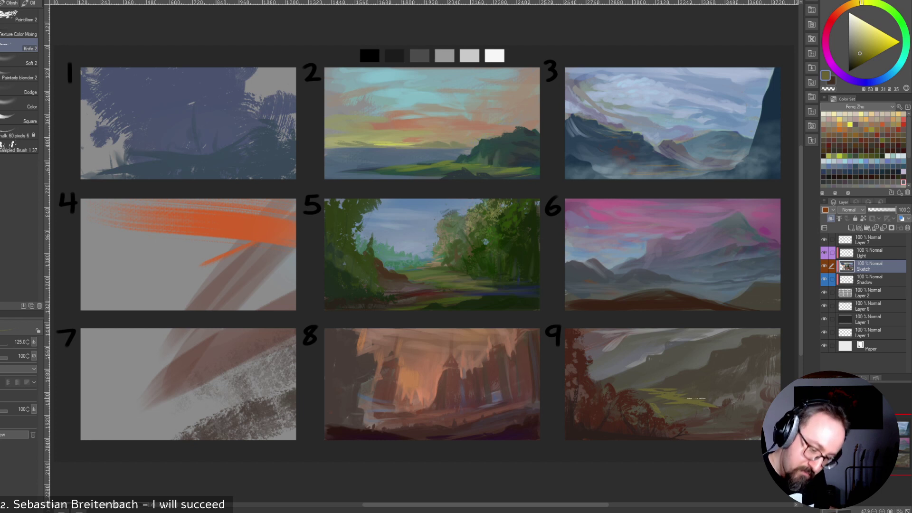
Extend the yellow-green bands up the hillside on the right of thumbnail 9, using brush sizes 175 and 150.
{"action": "key", "text": "bracketright"}
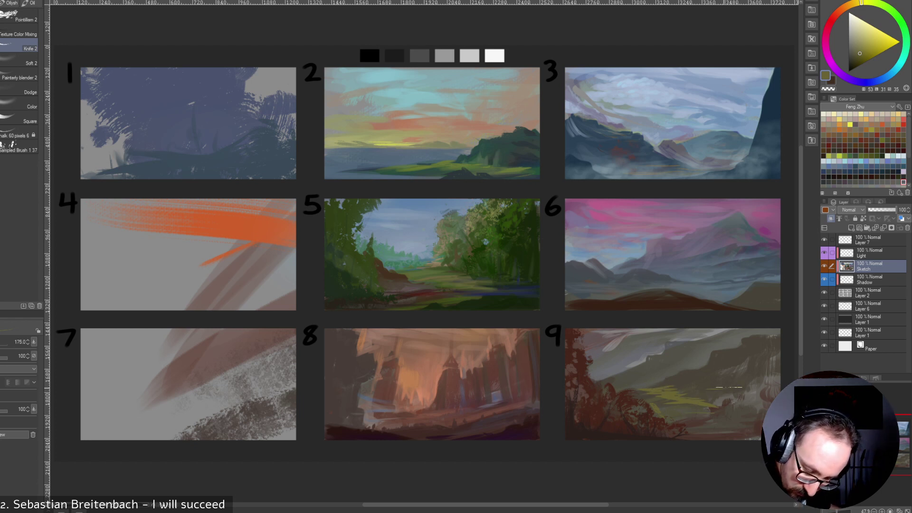
{"action": "mouse_move", "coordinate": [748, 373]}
{"action": "left_mouse_down"}
{"action": "mouse_move", "coordinate": [711, 371]}
{"action": "mouse_move", "coordinate": [751, 374]}
{"action": "left_mouse_up"}
{"action": "key", "text": "bracketleft"}
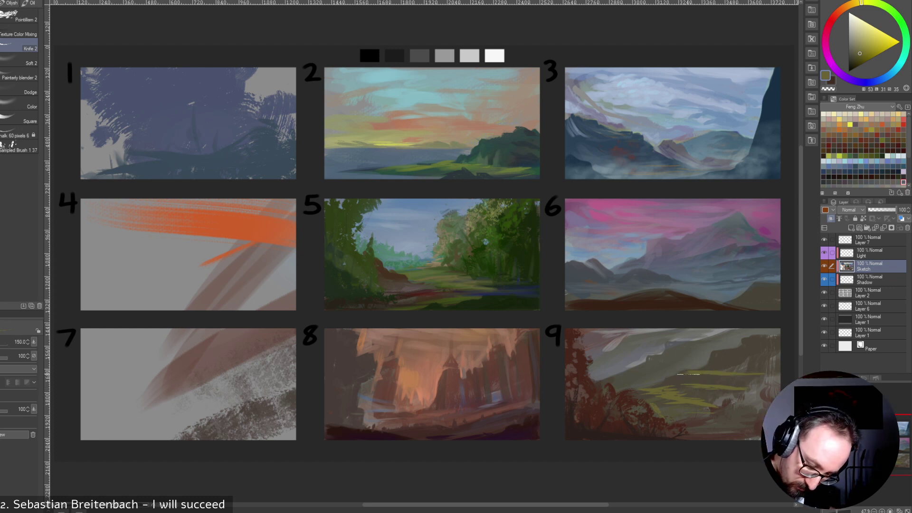
Sample the lower valley's muted tones in thumbnail 9 and paint broad strokes beneath the yellow-green bands at brush size 200.
{"action": "key", "text": "bracketright"}
{"action": "key", "text": "bracketright"}
{"action": "key", "text": "bracketright"}
{"action": "key", "text": "bracketright"}
{"action": "key", "text": "bracketright"}
{"action": "key", "text": "bracketright"}
{"action": "left_click", "coordinate": [709, 421], "text": "alt"}
{"action": "left_click_drag", "start_coordinate": [705, 425], "coordinate": [724, 426]}
{"action": "left_click", "coordinate": [708, 425], "text": "alt"}
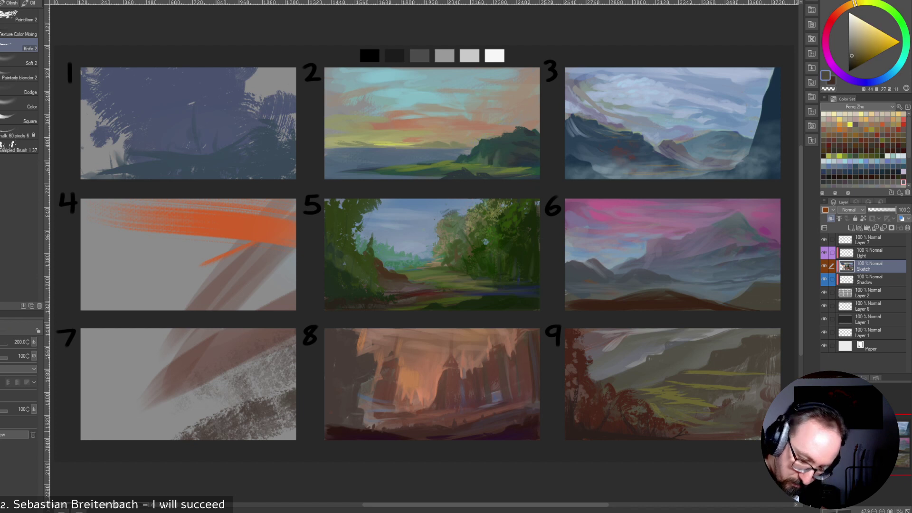
Sample dark tones in thumbnail 9 and paint a dark reddish-brown foreground in its lower-right corner at brush size 100.
{"action": "left_click", "coordinate": [752, 406], "text": "alt"}
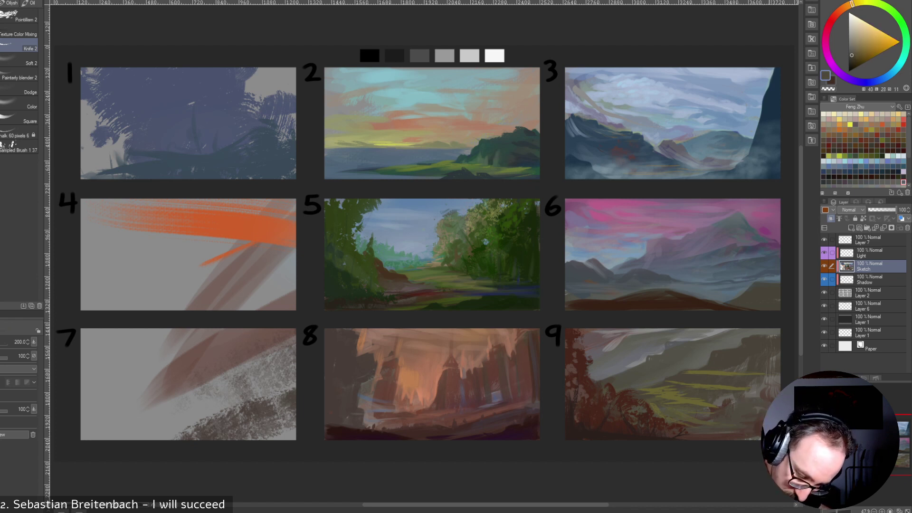
{"action": "key", "text": "bracketleft"}
{"action": "key", "text": "bracketleft"}
{"action": "key", "text": "bracketleft"}
{"action": "key", "text": "bracketleft"}
{"action": "key", "text": "bracketleft"}
{"action": "key", "text": "bracketleft"}
{"action": "key", "text": "bracketleft"}
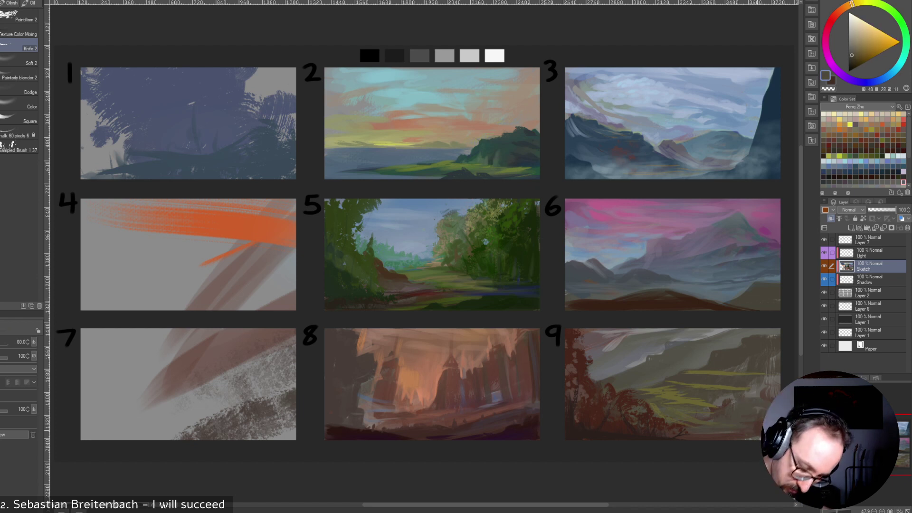
{"action": "left_click", "coordinate": [757, 438], "text": "alt"}
{"action": "left_click", "coordinate": [705, 435], "text": "alt"}
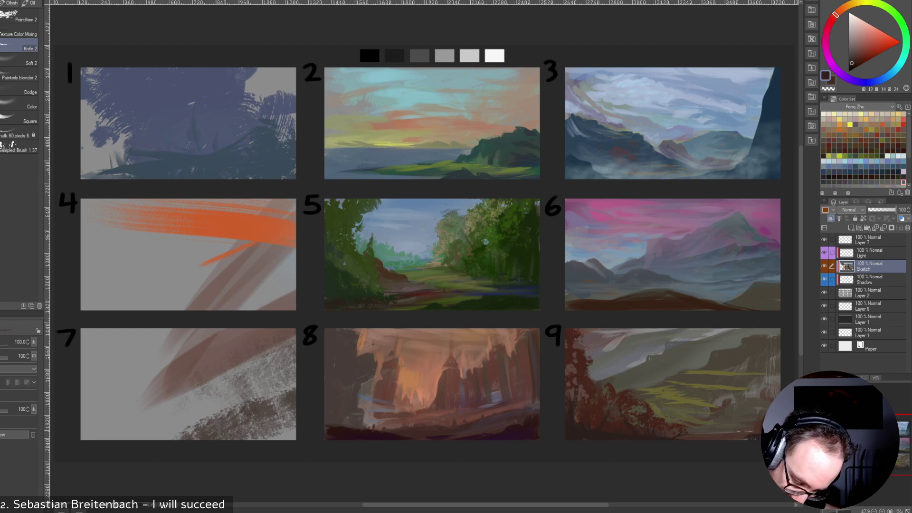
{"action": "mouse_move", "coordinate": [747, 443]}
{"action": "left_mouse_down"}
{"action": "mouse_move", "coordinate": [725, 433]}
{"action": "mouse_move", "coordinate": [730, 439]}
{"action": "left_mouse_up"}
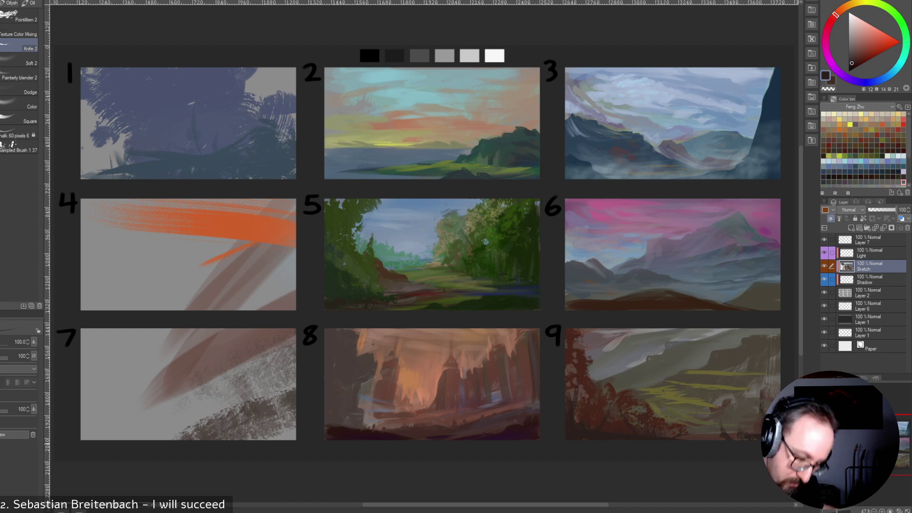
Sample the muted grey-brown at the right edge of thumbnail 9 and rework the hillside there, enlarging the brush to 125.
{"action": "key", "text": "bracketleft"}
{"action": "left_click", "coordinate": [732, 390], "text": "alt"}
{"action": "left_click", "coordinate": [772, 357], "text": "alt"}
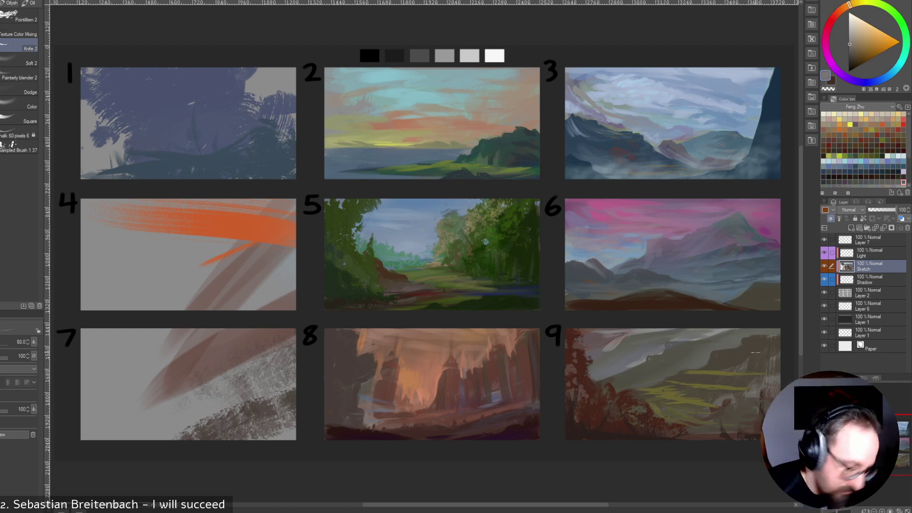
{"action": "key", "text": "bracketright"}
{"action": "key", "text": "bracketright"}
{"action": "key", "text": "bracketright"}
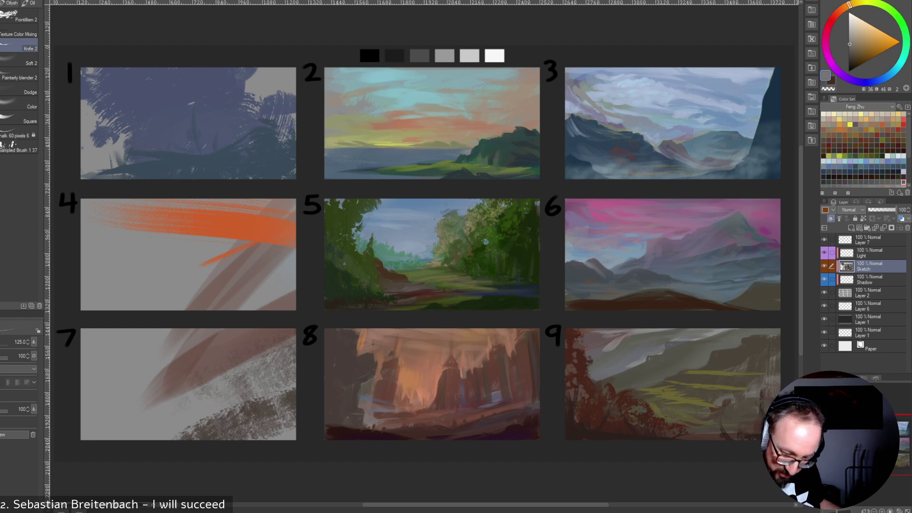
{"action": "left_click", "coordinate": [712, 360], "text": "alt"}
{"action": "mouse_move", "coordinate": [638, 341]}
{"action": "left_mouse_down"}
{"action": "mouse_move", "coordinate": [681, 368]}
{"action": "mouse_move", "coordinate": [669, 359]}
{"action": "left_mouse_up"}
{"action": "key", "text": "ctrl+z"}
{"action": "key", "text": "ctrl+z"}
{"action": "key", "text": "ctrl+z"}
Choose a dark olive green from the Feng Zhu color set and paint foliage on the right edge of thumbnail 9 at size 60.
{"action": "key", "text": "bracketleft"}
{"action": "key", "text": "bracketleft"}
{"action": "left_click", "coordinate": [770, 399], "text": "alt"}
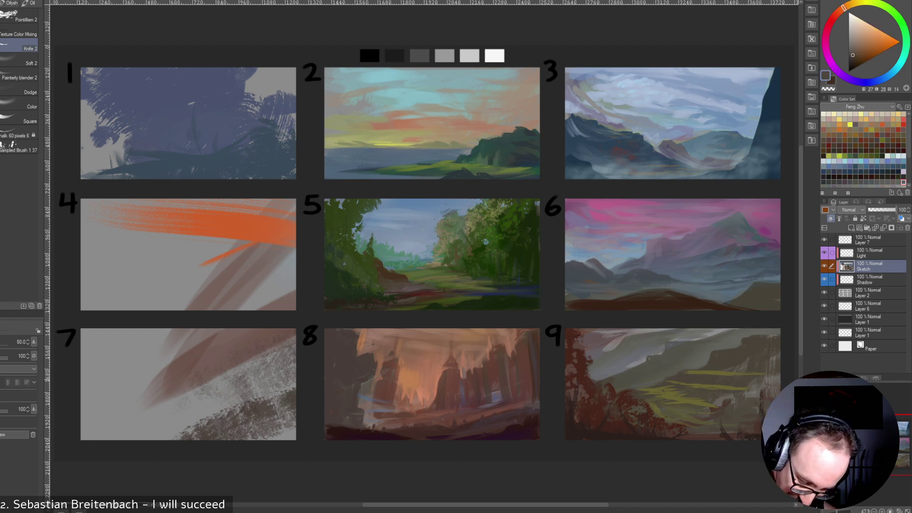
{"action": "left_click", "coordinate": [765, 349], "text": "alt"}
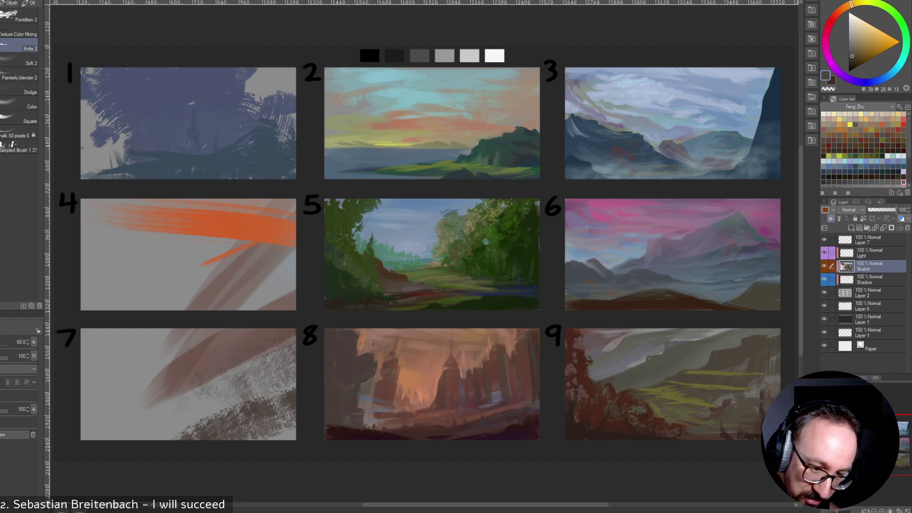
{"action": "left_click", "coordinate": [877, 150]}
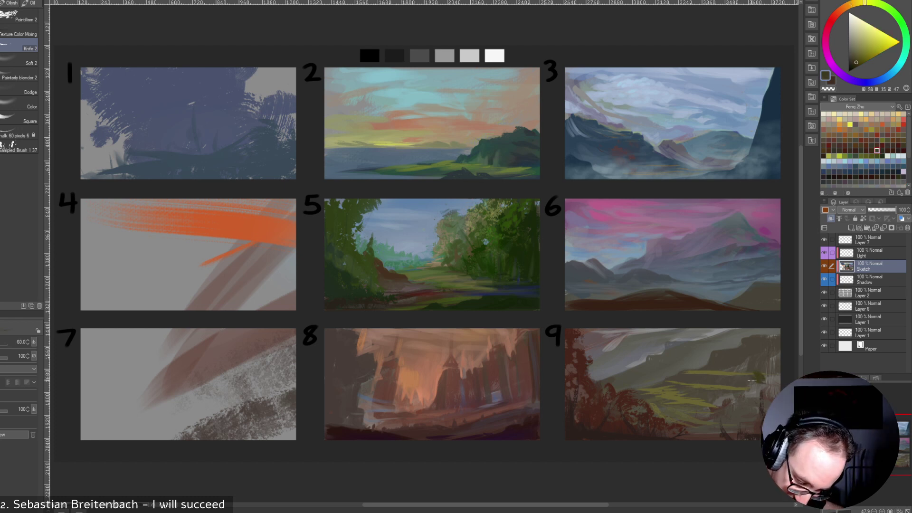
{"action": "mouse_move", "coordinate": [756, 362]}
{"action": "left_mouse_down"}
{"action": "mouse_move", "coordinate": [746, 365]}
{"action": "mouse_move", "coordinate": [772, 350]}
{"action": "mouse_move", "coordinate": [775, 370]}
{"action": "left_mouse_up"}
Pick a slightly lighter, less saturated olive and build up the right-edge foliage in thumbnail 9 with brush sizes 90 to 100.
{"action": "key", "text": "bracketleft"}
{"action": "key", "text": "bracketleft"}
{"action": "left_click", "coordinate": [854, 58]}
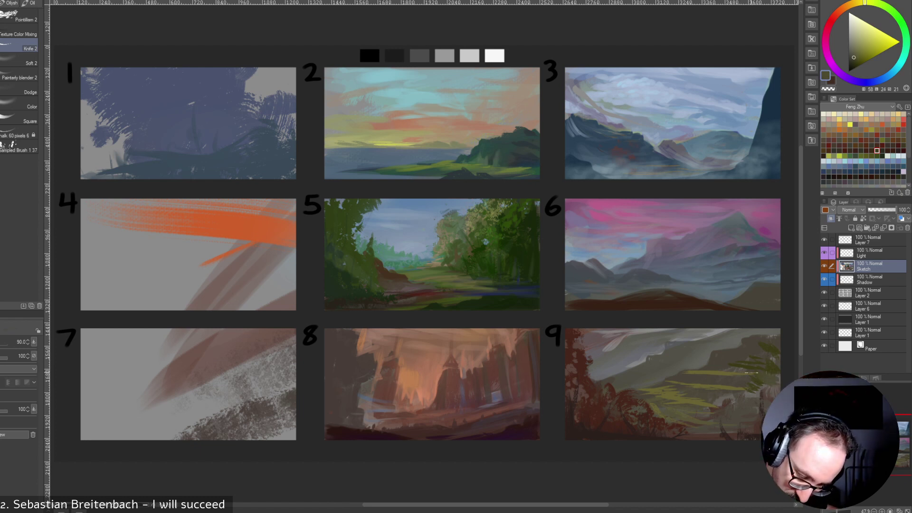
{"action": "key", "text": "]"}
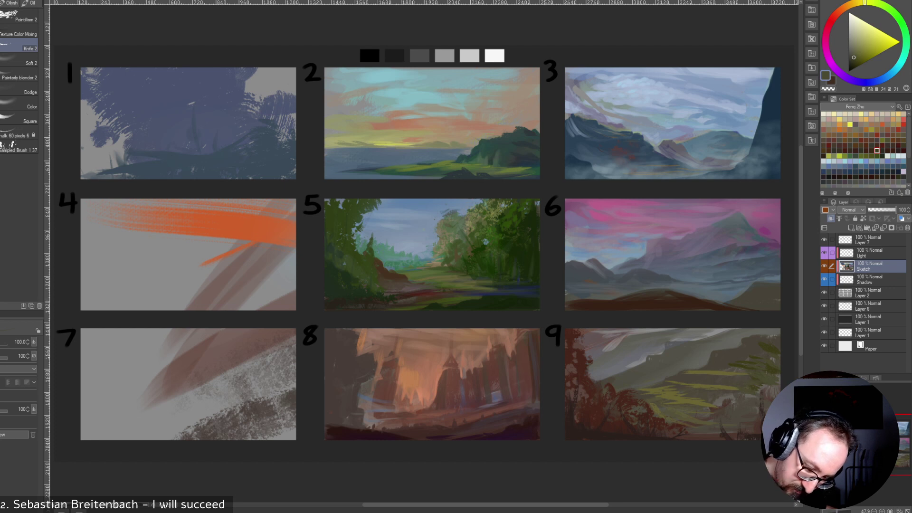
Sample the valley's dark olive in thumbnail 9 and paint shadow strokes between the yellow-green bands.
{"action": "left_click", "coordinate": [718, 398], "text": "alt"}
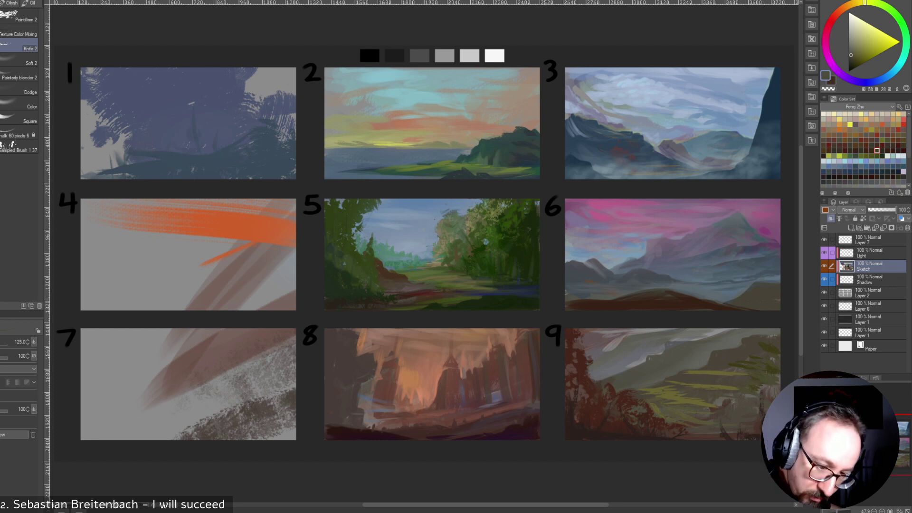
{"action": "left_click", "coordinate": [726, 395], "text": "alt"}
{"action": "mouse_move", "coordinate": [725, 397]}
{"action": "left_mouse_down"}
{"action": "mouse_move", "coordinate": [711, 401]}
{"action": "mouse_move", "coordinate": [724, 402]}
{"action": "left_mouse_up"}
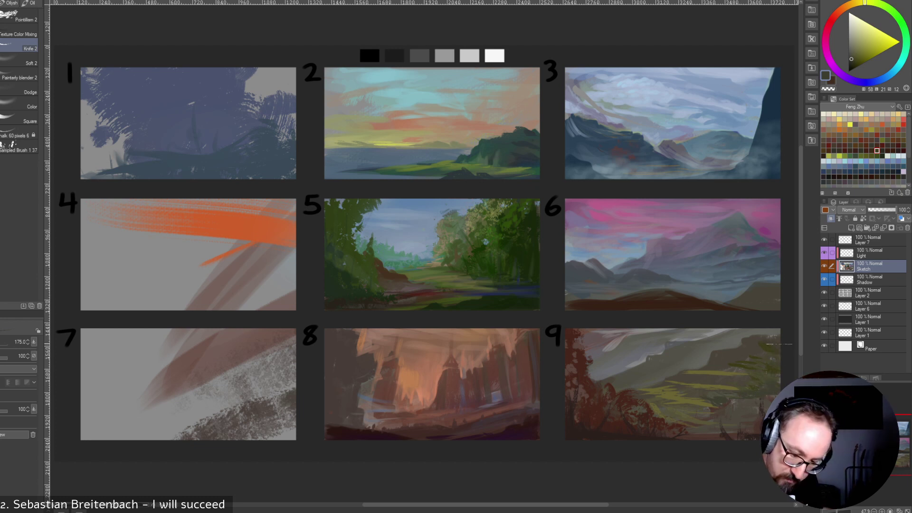
Darken the right side and lower valley of thumbnail 9 with broad olive-brown strokes, using brush sizes up to 350.
{"action": "key", "text": "bracketleft"}
{"action": "key", "text": "bracketright"}
{"action": "key", "text": "bracketright"}
{"action": "key", "text": "bracketright"}
{"action": "key", "text": "bracketright"}
{"action": "key", "text": "bracketright"}
{"action": "key", "text": "bracketright"}
{"action": "key", "text": "bracketleft"}
{"action": "key", "text": "bracketleft"}
{"action": "key", "text": "bracketleft"}
{"action": "key", "text": "bracketleft"}
{"action": "left_click", "coordinate": [718, 399], "text": "alt"}
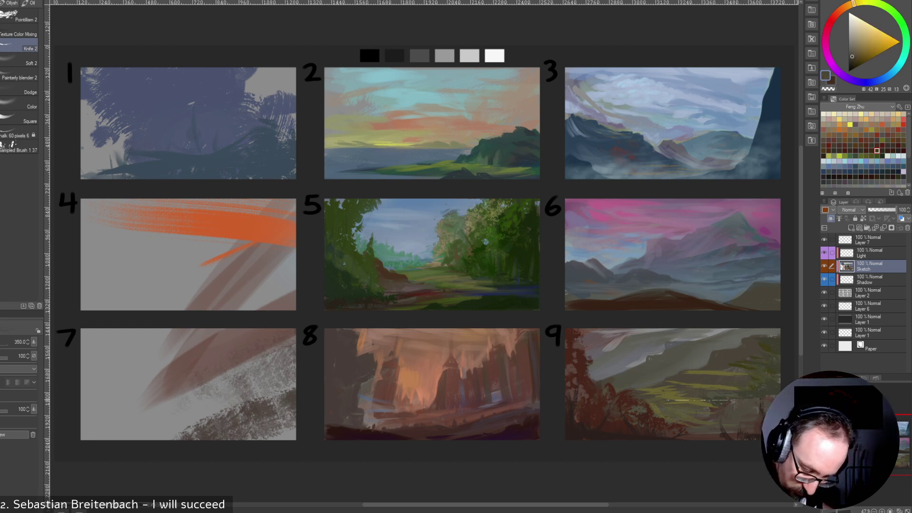
Paint yellow-green highlights on the terraced slopes of thumbnail 9 with the sampled grass color and a brighter green swatch.
{"action": "left_click", "coordinate": [689, 371], "text": "alt"}
{"action": "mouse_move", "coordinate": [689, 371]}
{"action": "left_mouse_down"}
{"action": "mouse_move", "coordinate": [674, 372]}
{"action": "mouse_move", "coordinate": [688, 374]}
{"action": "left_mouse_up"}
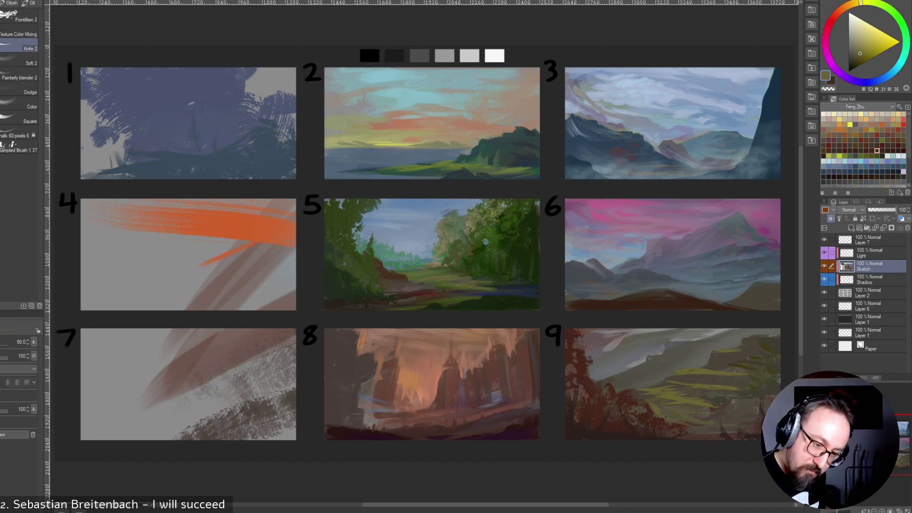
{"action": "left_click", "coordinate": [845, 156]}
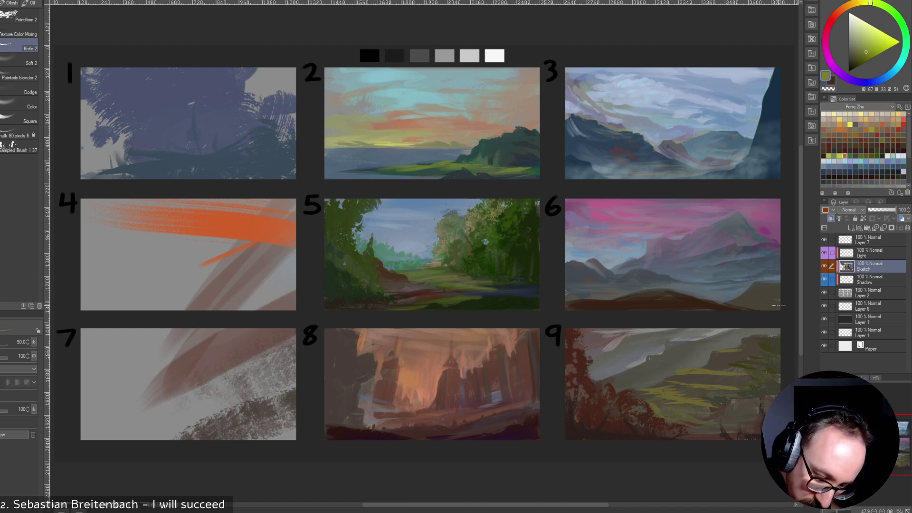
{"action": "key", "text": "bracketright"}
{"action": "key", "text": "bracketright"}
{"action": "key", "text": "bracketright"}
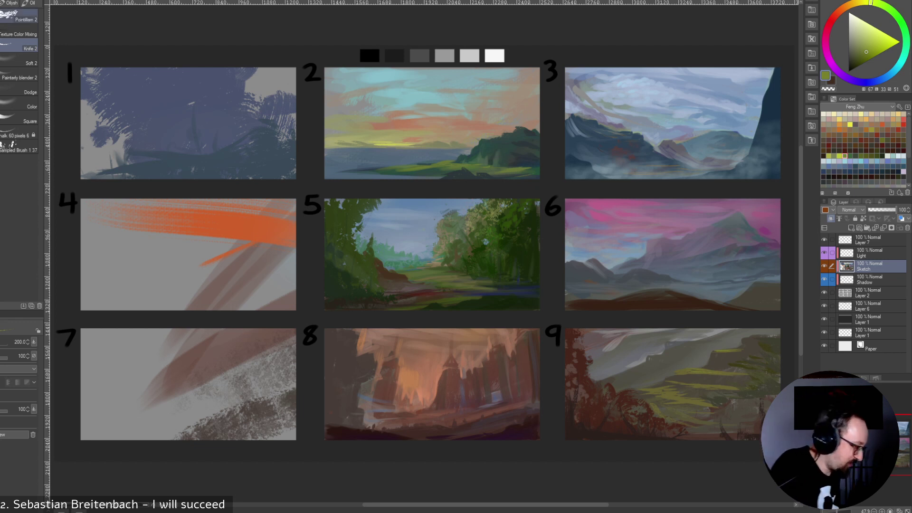
Change from Knife 2 to a different brush at size 35 and add crisp bright green accents along thumbnail 9's terraces.
{"action": "left_click", "coordinate": [1, 19]}
{"action": "key", "text": "bracketleft"}
{"action": "key", "text": "bracketleft"}
{"action": "key", "text": "bracketleft"}
{"action": "key", "text": "bracketleft"}
{"action": "key", "text": "bracketleft"}
{"action": "key", "text": "bracketleft"}
{"action": "key", "text": "bracketleft"}
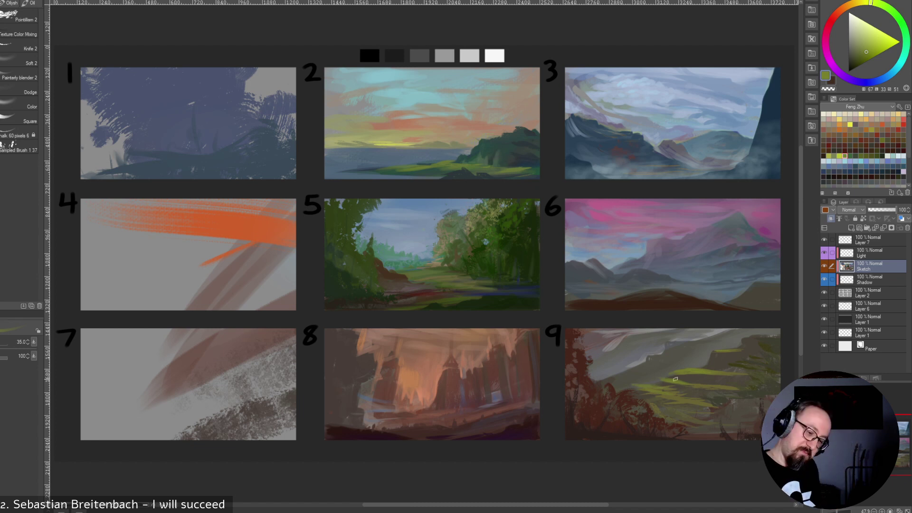
Pick a lighter olive grey based on the distant hill's color and paint small accents above the terraces at brush size 25.
{"action": "left_click", "coordinate": [645, 384], "text": "alt"}
{"action": "left_click", "coordinate": [688, 361], "text": "alt"}
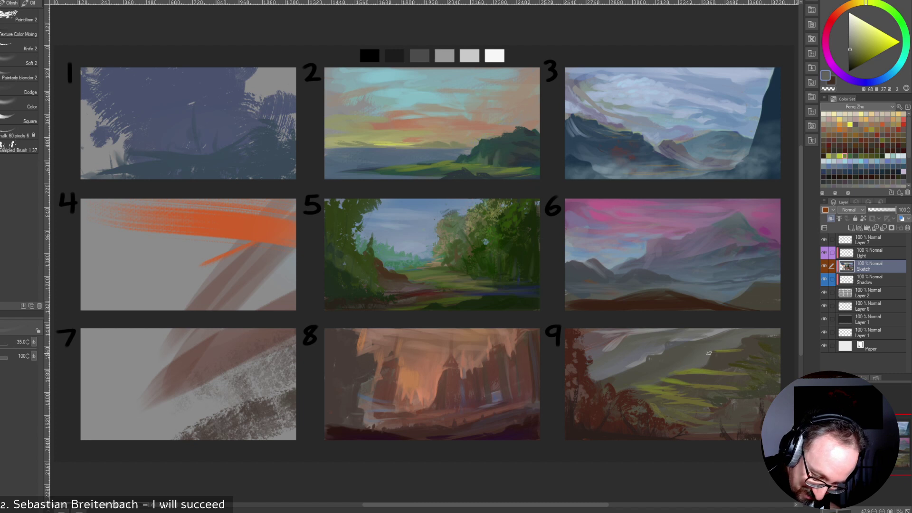
{"action": "left_click", "coordinate": [851, 43]}
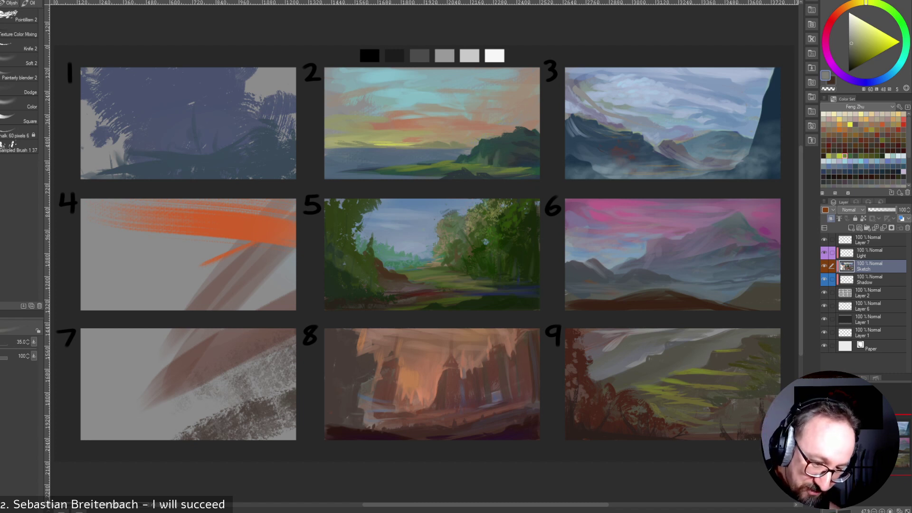
{"action": "key", "text": "bracketleft"}
{"action": "key", "text": "bracketleft"}
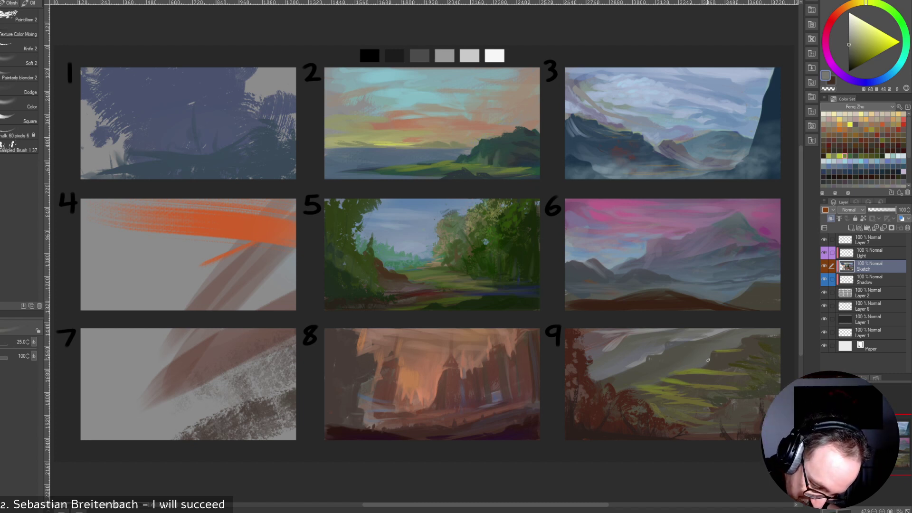
Refine the middle-distance ridge of thumbnail 9 with olive-grey strokes, varying the brush size between 17.5 and 50.
{"action": "key", "text": "bracketright"}
{"action": "key", "text": "bracketright"}
{"action": "key", "text": "bracketright"}
{"action": "key", "text": "bracketright"}
{"action": "key", "text": "bracketright"}
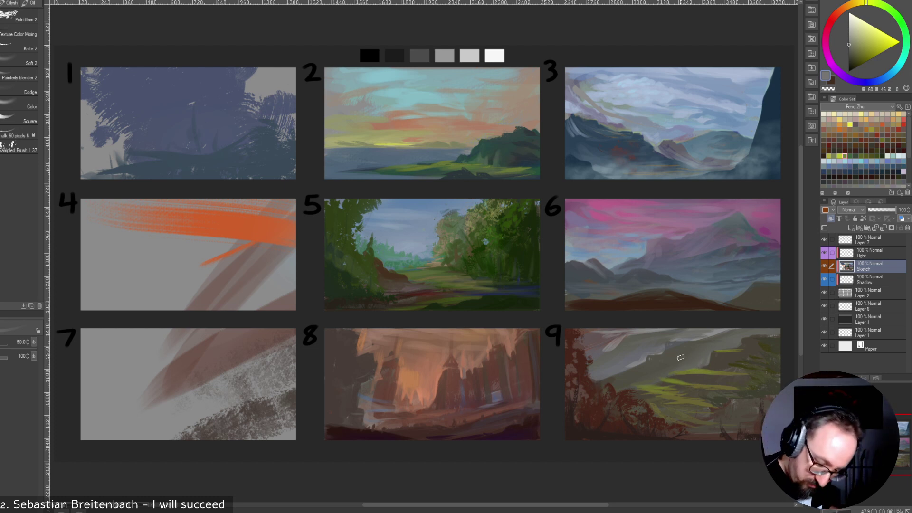
{"action": "key", "text": "bracketleft"}
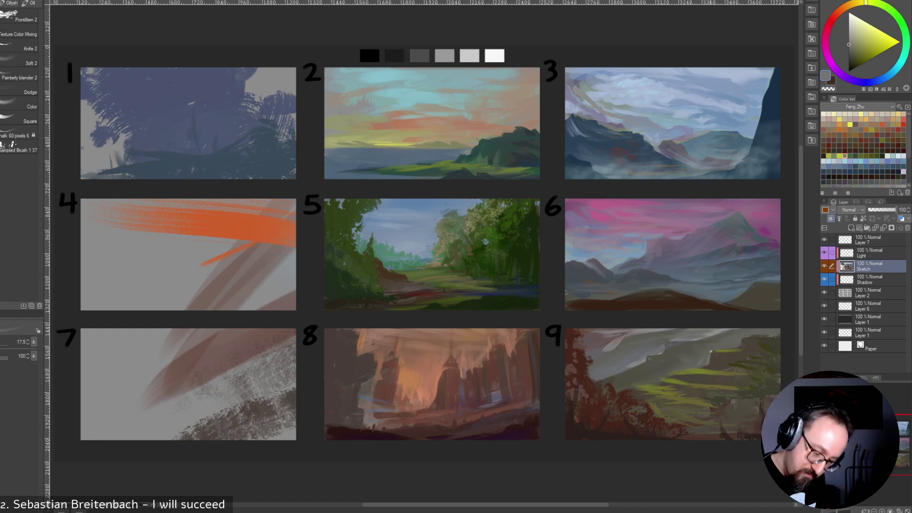
{"action": "key", "text": "bracketright"}
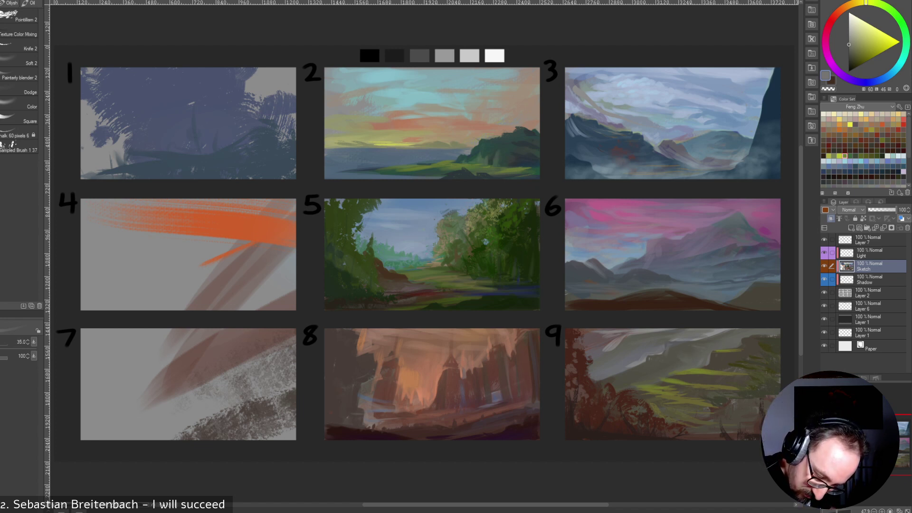
{"action": "key", "text": "bracketleft"}
{"action": "key", "text": "bracketleft"}
{"action": "key", "text": "bracketleft"}
{"action": "key", "text": "bracketleft"}
{"action": "key", "text": "bracketleft"}
{"action": "key", "text": "bracketleft"}
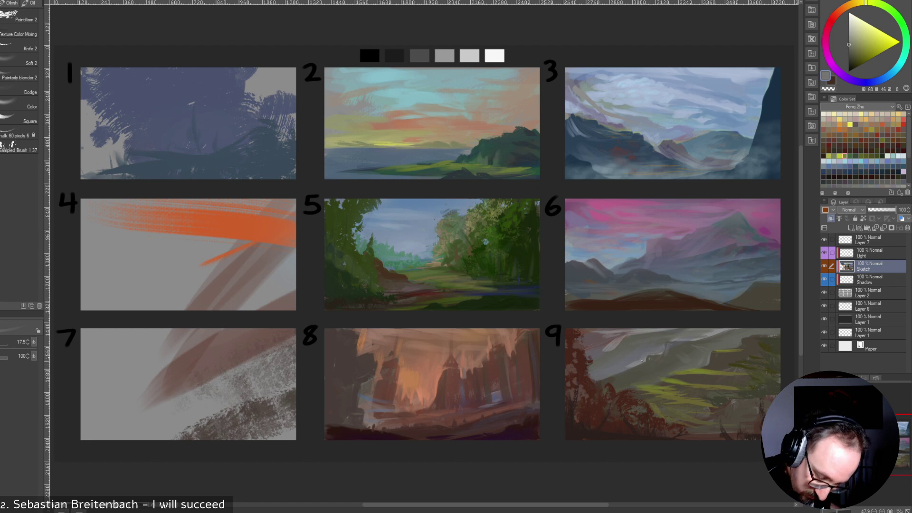
Paint the misty slope behind thumbnail 9's red trees with a sampled neutral grey at brush size 50.
{"action": "left_click", "coordinate": [645, 358], "text": "alt"}
{"action": "key", "text": "bracketright"}
{"action": "key", "text": "bracketright"}
{"action": "key", "text": "bracketright"}
{"action": "key", "text": "bracketright"}
{"action": "key", "text": "bracketright"}
{"action": "key", "text": "bracketright"}
{"action": "key", "text": "bracketright"}
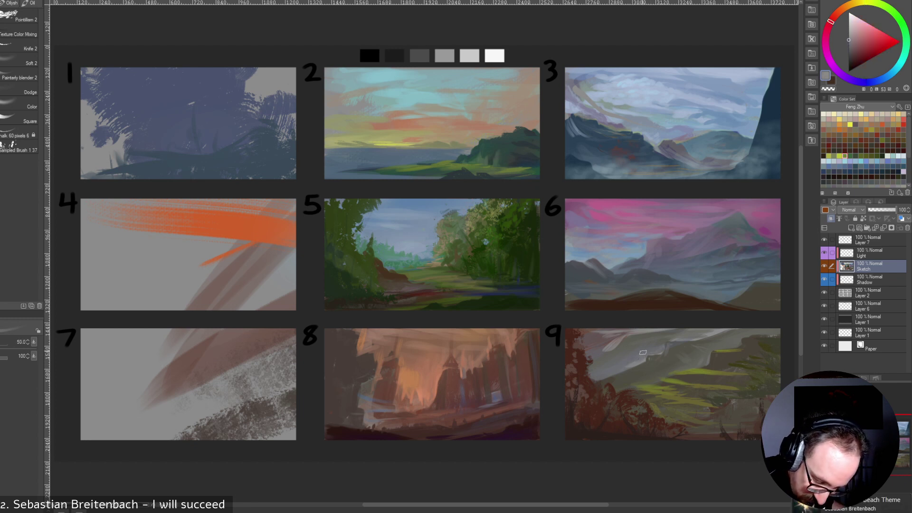
{"action": "left_click_drag", "start_coordinate": [640, 356], "coordinate": [597, 373]}
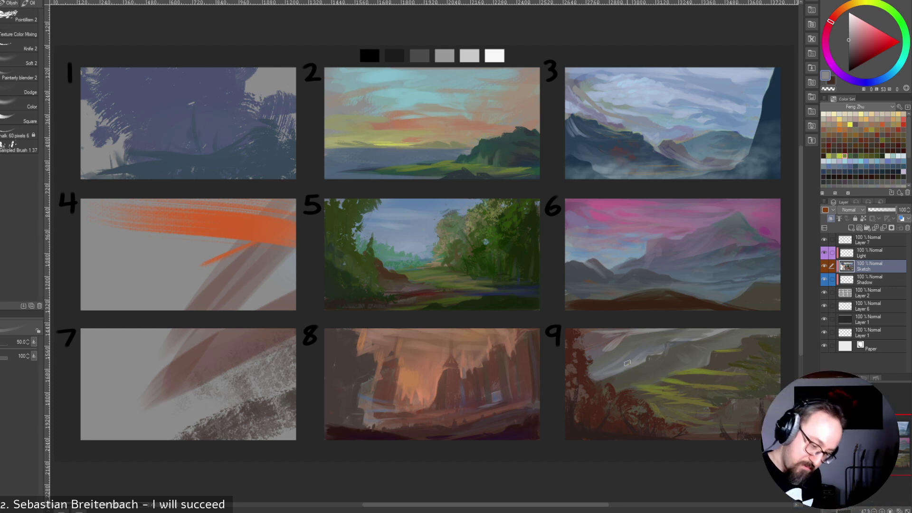
Rework the edge between thumbnail 9's red trees and the misty slope with sampled dark reddish-brown strokes, using a smaller brush.
{"action": "left_click", "coordinate": [652, 433], "text": "alt"}
{"action": "left_click_drag", "start_coordinate": [590, 376], "coordinate": [598, 390]}
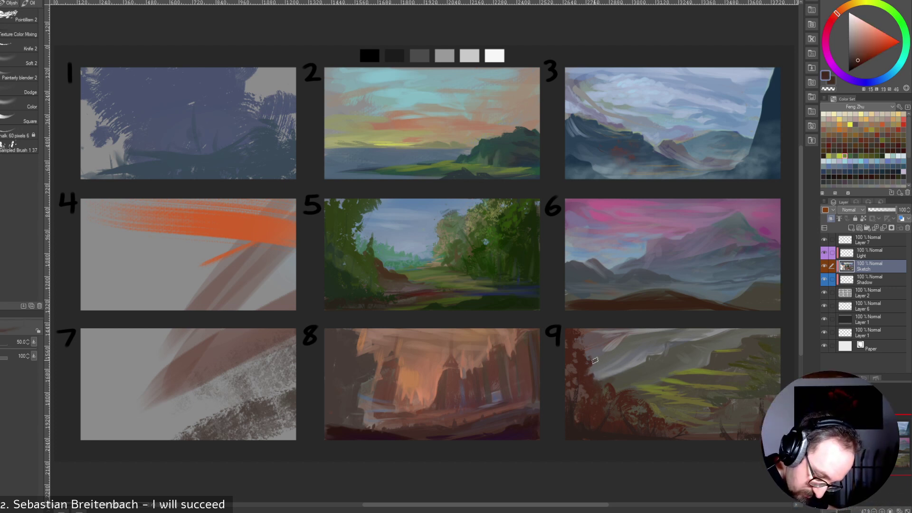
{"action": "key", "text": "["}
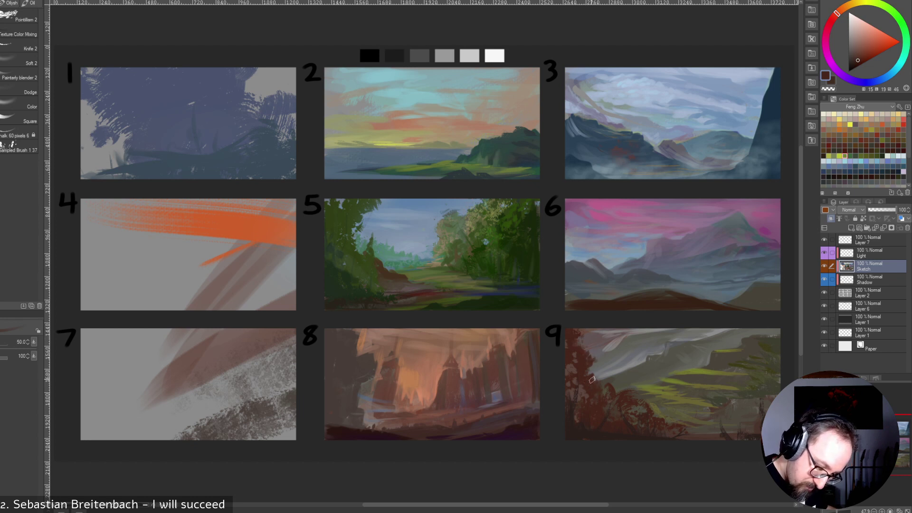
{"action": "mouse_move", "coordinate": [604, 381]}
{"action": "left_mouse_down"}
{"action": "mouse_move", "coordinate": [604, 393]}
{"action": "mouse_move", "coordinate": [580, 397]}
{"action": "left_mouse_up"}
{"action": "left_click", "coordinate": [607, 386], "text": "alt"}
{"action": "key", "text": "["}
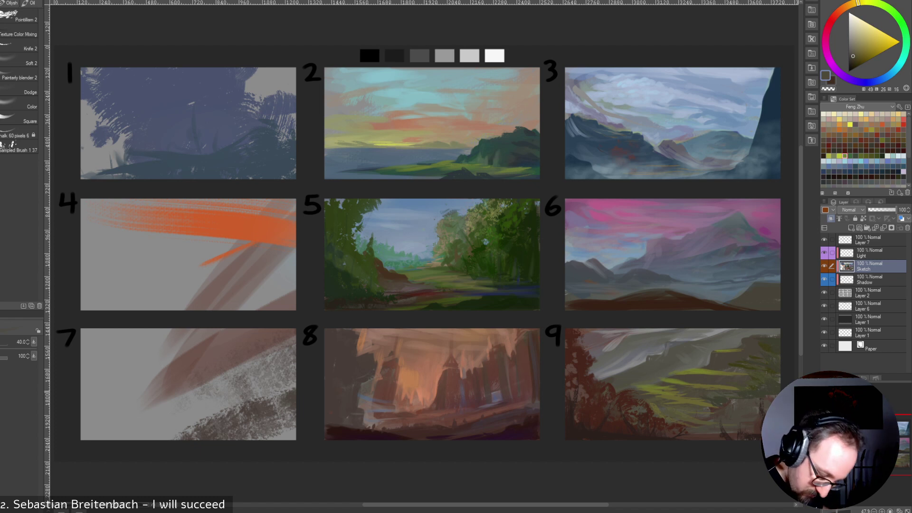
Work sampled reddish-brown, olive and warm brown tones into thumbnail 9's tall red tree at brush size 40.
{"action": "left_click", "coordinate": [582, 395], "text": "alt"}
{"action": "left_click", "coordinate": [581, 391], "text": "alt"}
{"action": "left_click", "coordinate": [566, 369], "text": "alt"}
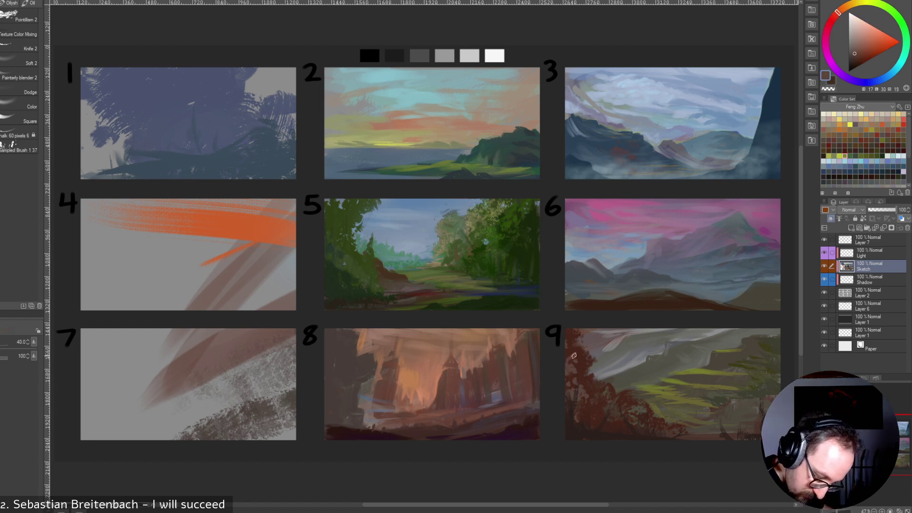
{"action": "left_click", "coordinate": [745, 232], "text": "alt"}
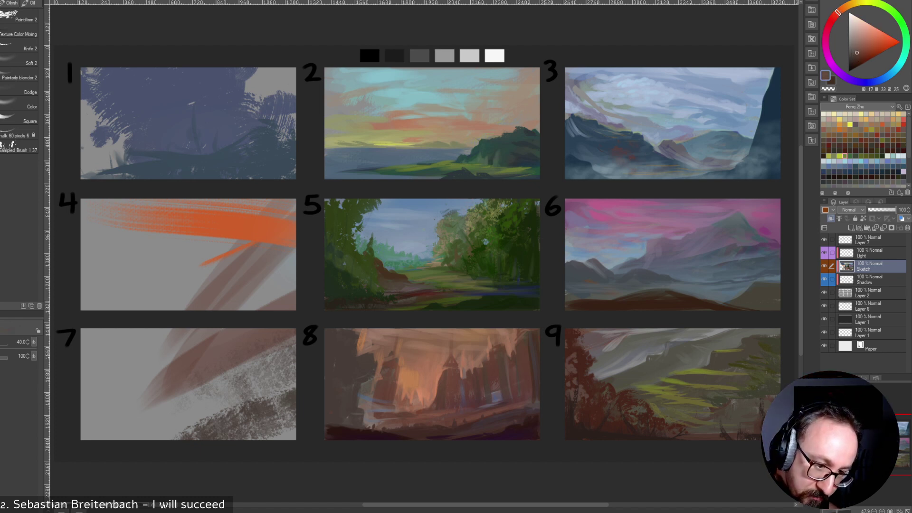
{"action": "left_click", "coordinate": [572, 378], "text": "alt"}
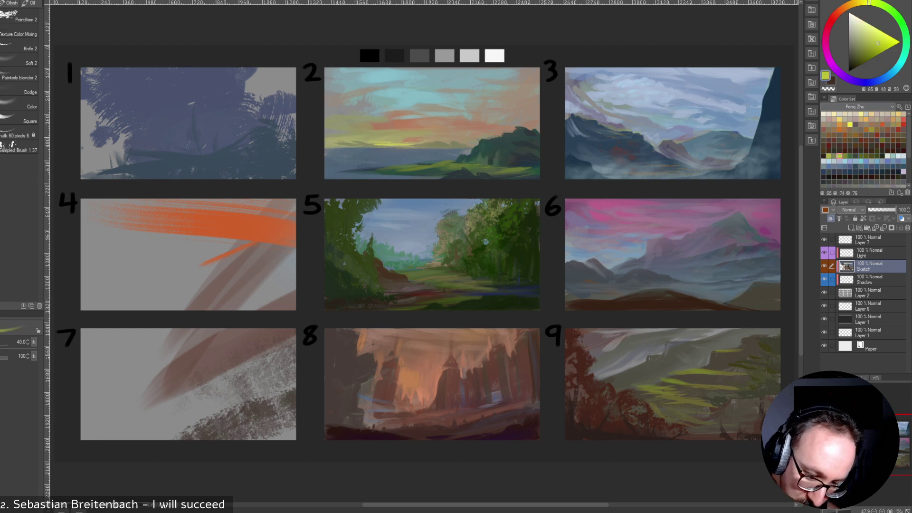
{"action": "left_click", "coordinate": [574, 369], "text": "alt"}
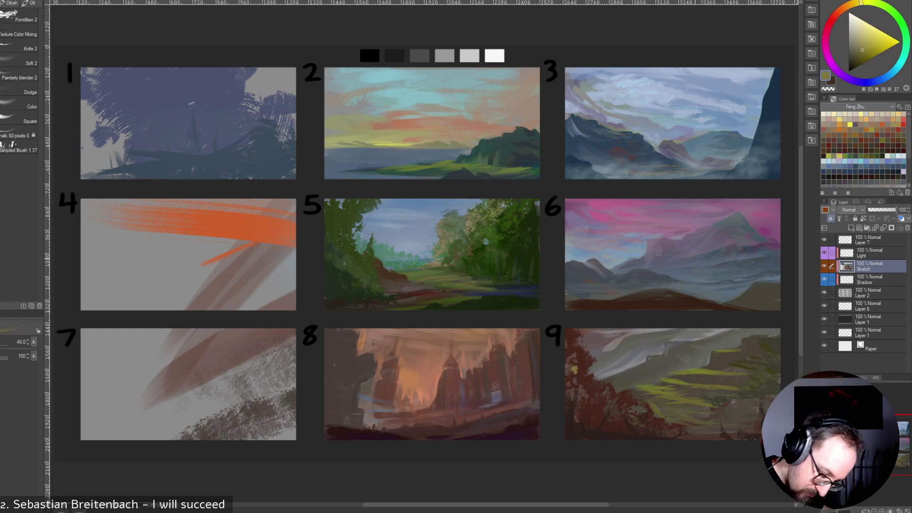
{"action": "left_click", "coordinate": [575, 350], "text": "alt"}
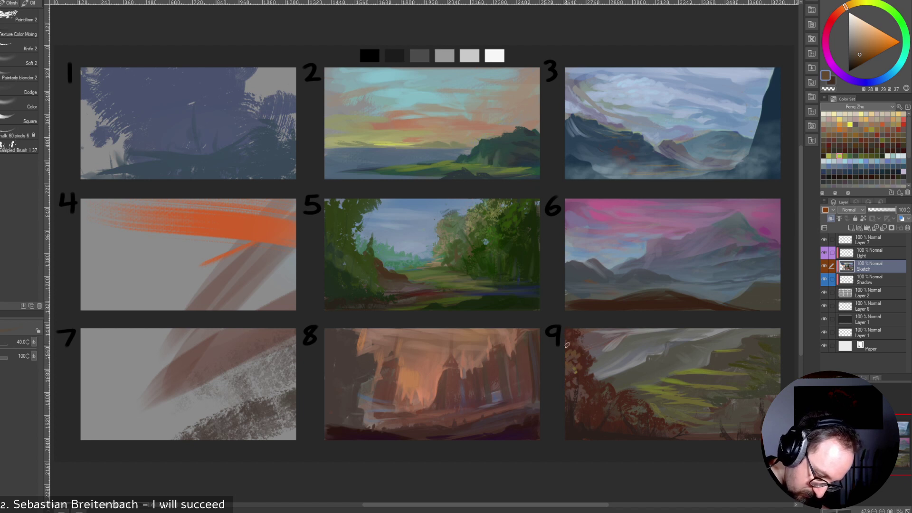
Build up the red trees' foliage in thumbnail 9 with dark red-brown and orange-brown touches at brush sizes 35 to 50.
{"action": "left_click", "coordinate": [576, 359], "text": "alt"}
{"action": "left_click_drag", "start_coordinate": [574, 368], "coordinate": [572, 366]}
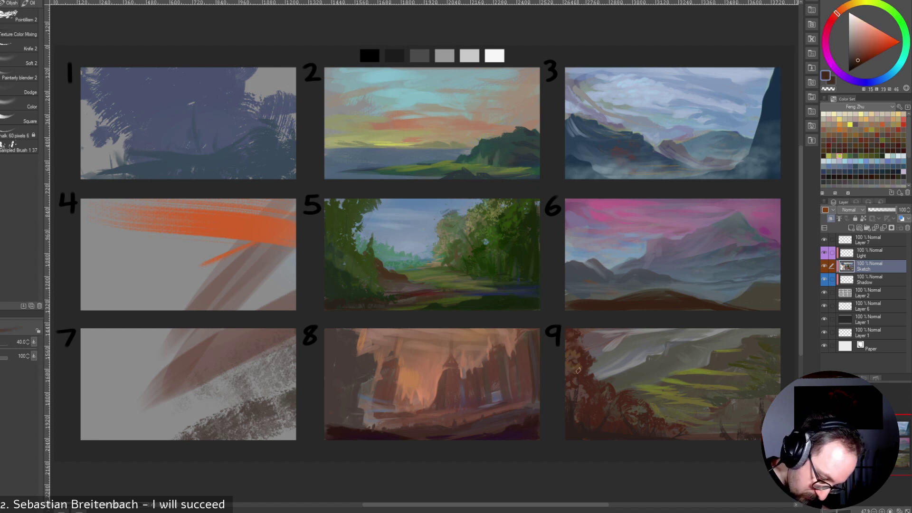
{"action": "left_click", "coordinate": [571, 365], "text": "alt"}
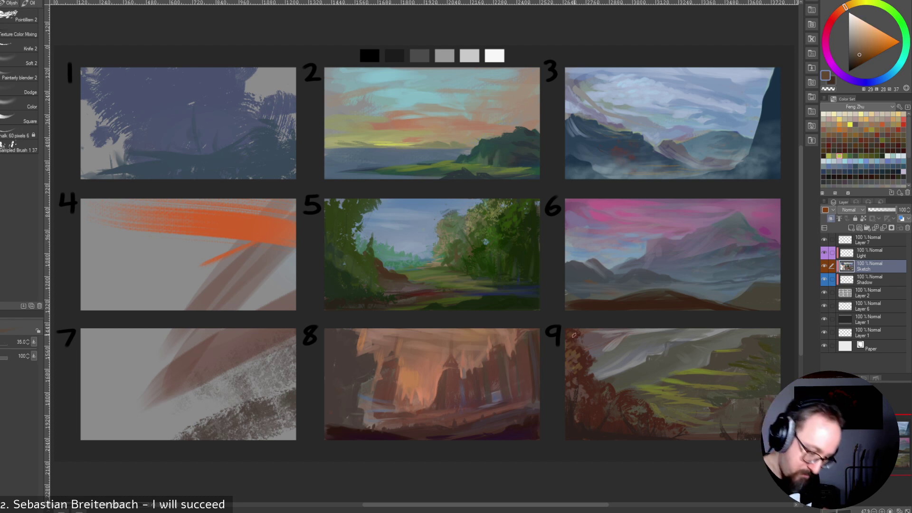
{"action": "key", "text": "bracketright"}
{"action": "key", "text": "bracketright"}
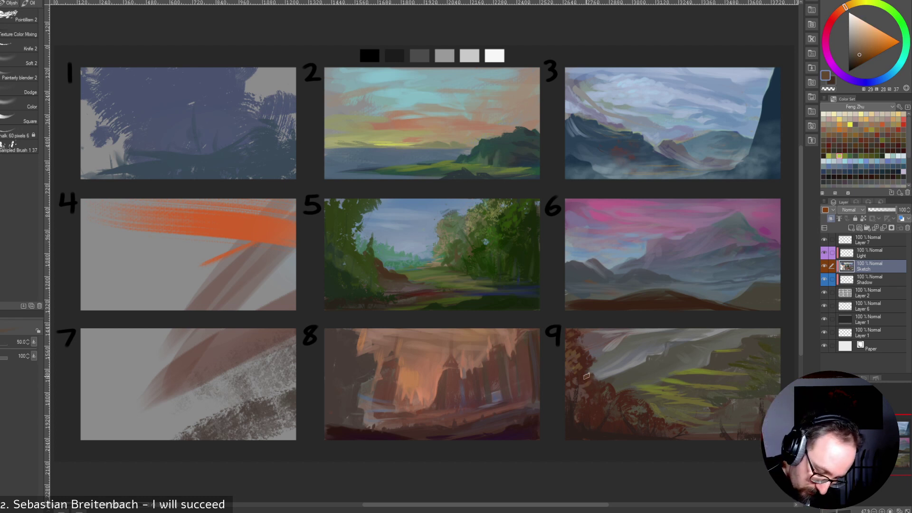
{"action": "key", "text": "bracketright"}
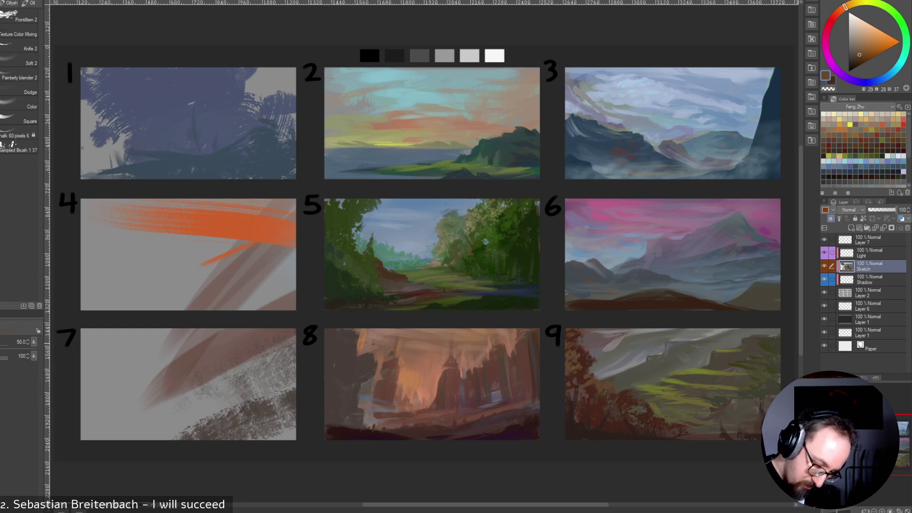
Paint sampled olive-grey strokes across the distant hillside above thumbnail 9's terraces at brush sizes 45 and 40.
{"action": "left_click", "coordinate": [658, 370], "text": "alt"}
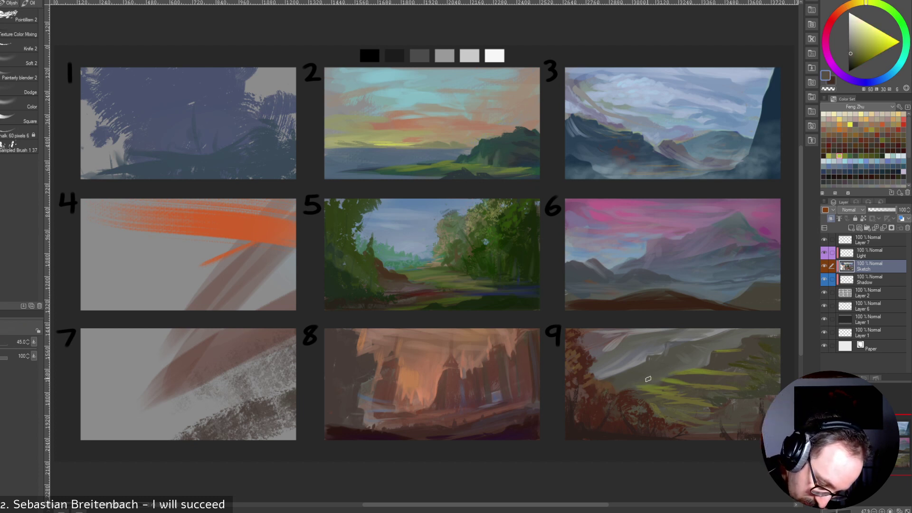
{"action": "left_click", "coordinate": [710, 348], "text": "alt"}
{"action": "key", "text": "bracketleft"}
{"action": "key", "text": "bracketleft"}
{"action": "key", "text": "bracketright"}
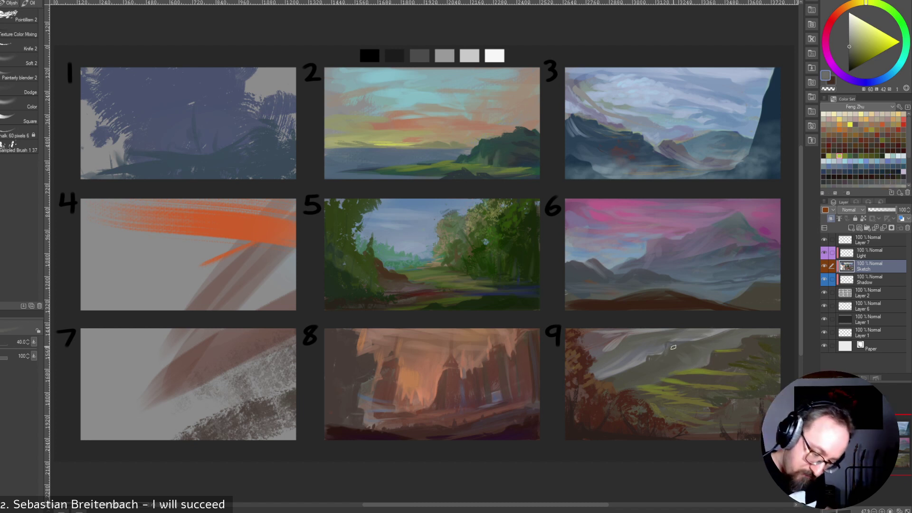
{"action": "left_click", "coordinate": [706, 354], "text": "alt"}
{"action": "left_click_drag", "start_coordinate": [673, 344], "coordinate": [751, 334]}
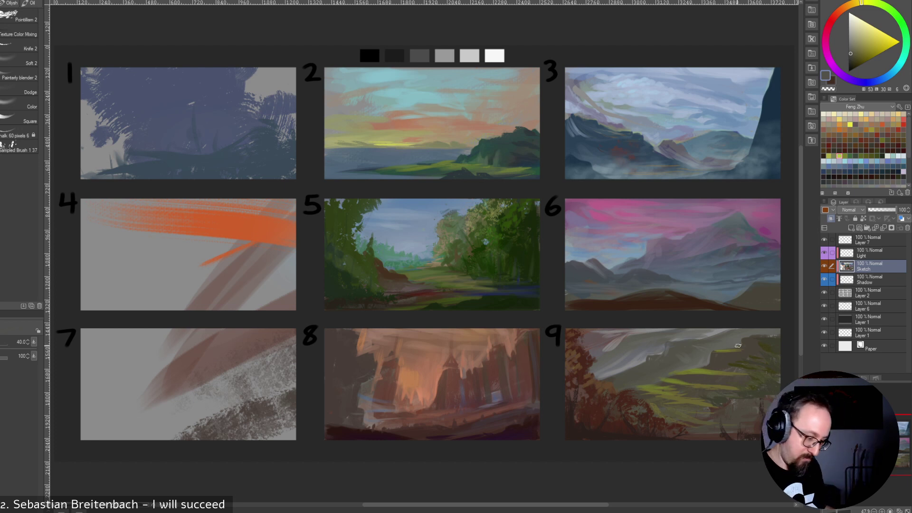
Refine the light streaks on thumbnail 9's upper ridge with sampled grey and olive-grey tones at brush sizes 35 and 40.
{"action": "key", "text": "bracketleft"}
{"action": "left_click", "coordinate": [697, 338], "text": "alt"}
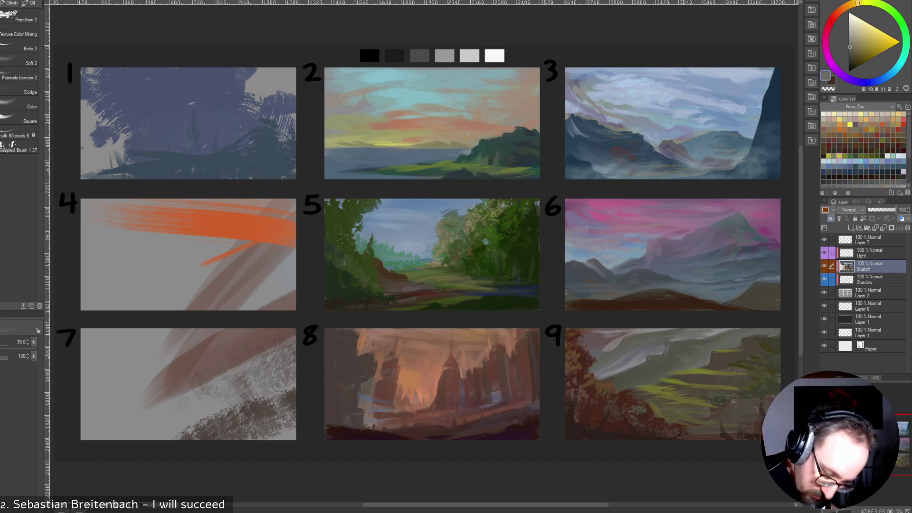
{"action": "left_click", "coordinate": [689, 337], "text": "alt"}
{"action": "left_click_drag", "start_coordinate": [682, 339], "coordinate": [694, 338]}
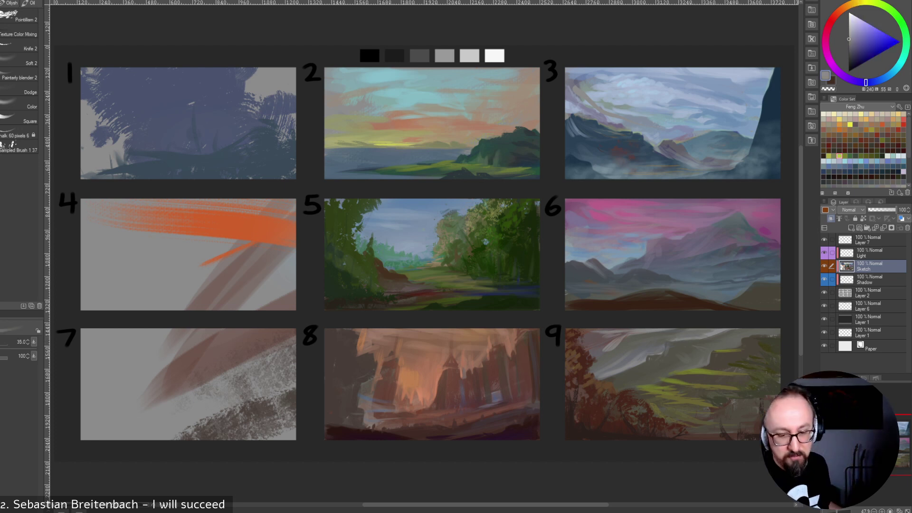
{"action": "left_click", "coordinate": [650, 336], "text": "alt"}
{"action": "key", "text": "bracketright"}
{"action": "key", "text": "bracketright"}
{"action": "key", "text": "bracketright"}
{"action": "key", "text": "bracketright"}
{"action": "key", "text": "bracketright"}
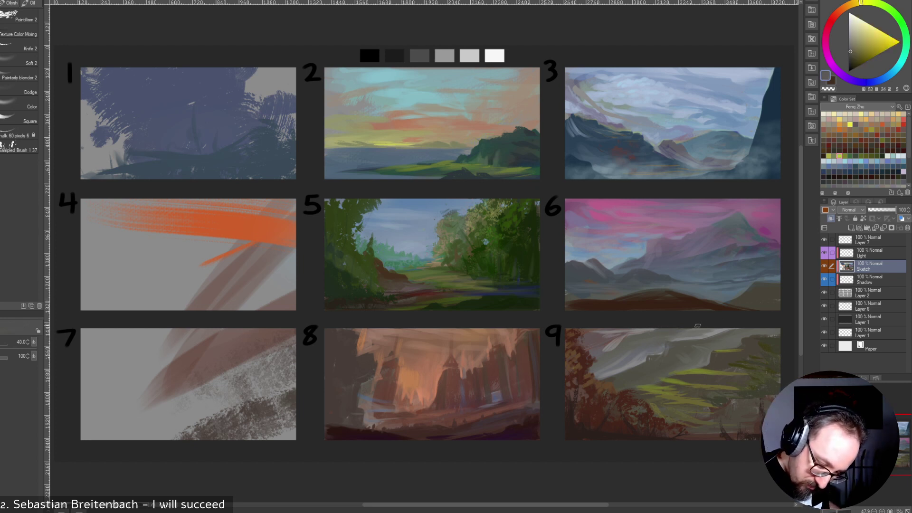
Paint a pale blue to teal sky patch above thumbnail 9's misty slope, varying the brush size between 30 and 50.
{"action": "left_click", "coordinate": [610, 346], "text": "alt"}
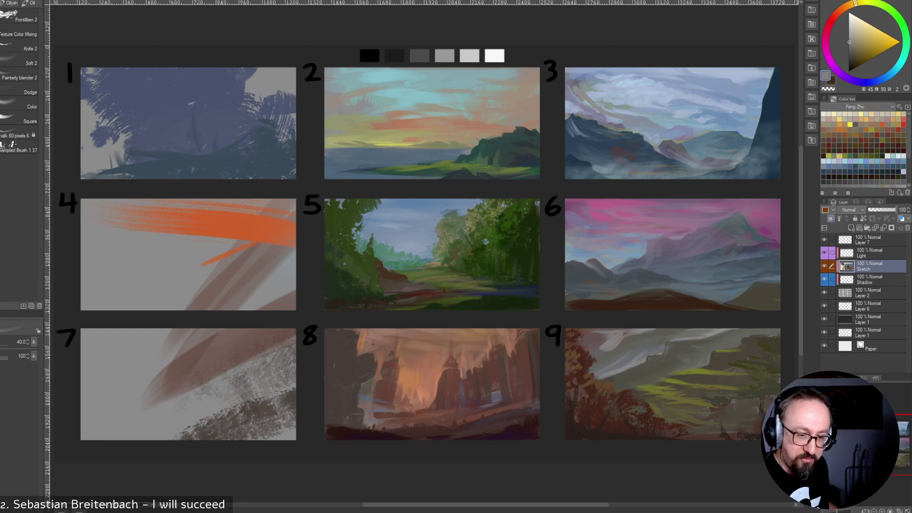
{"action": "left_click", "coordinate": [613, 338], "text": "alt"}
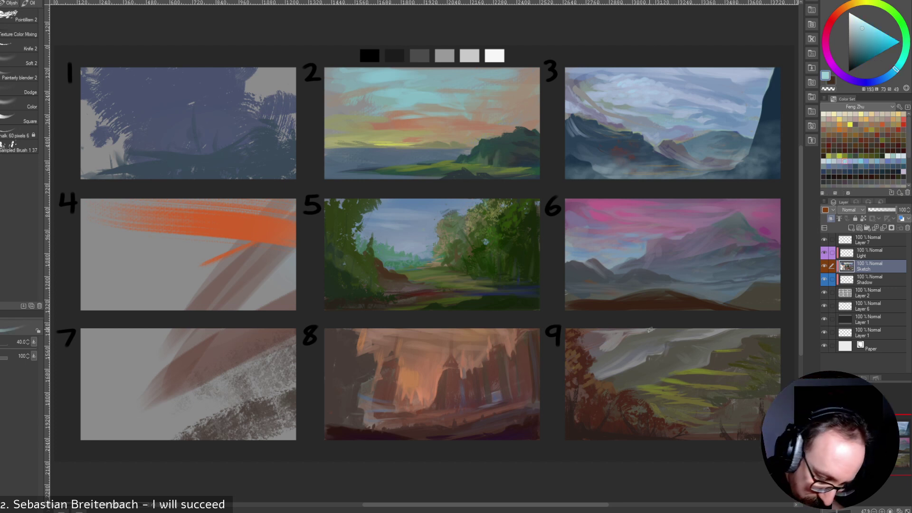
{"action": "left_click", "coordinate": [616, 338], "text": "alt"}
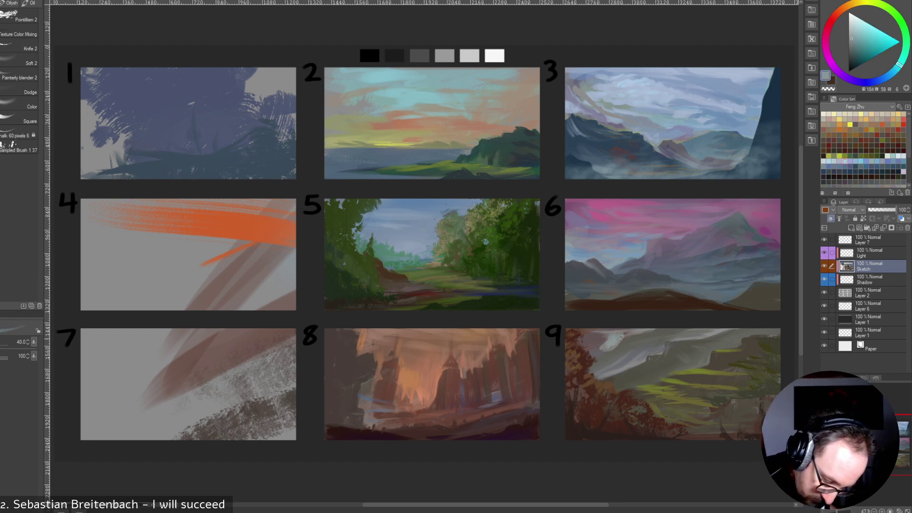
{"action": "left_click_drag", "start_coordinate": [602, 331], "coordinate": [652, 329]}
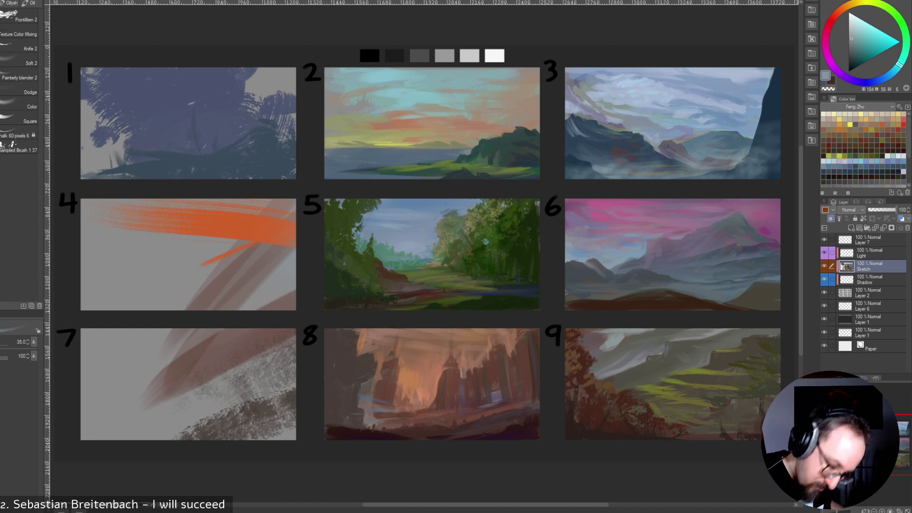
{"action": "key", "text": "]"}
{"action": "mouse_move", "coordinate": [596, 333]}
{"action": "left_mouse_down"}
{"action": "mouse_move", "coordinate": [599, 342]}
{"action": "mouse_move", "coordinate": [611, 338]}
{"action": "mouse_move", "coordinate": [599, 332]}
{"action": "left_mouse_up"}
{"action": "key", "text": "bracketleft"}
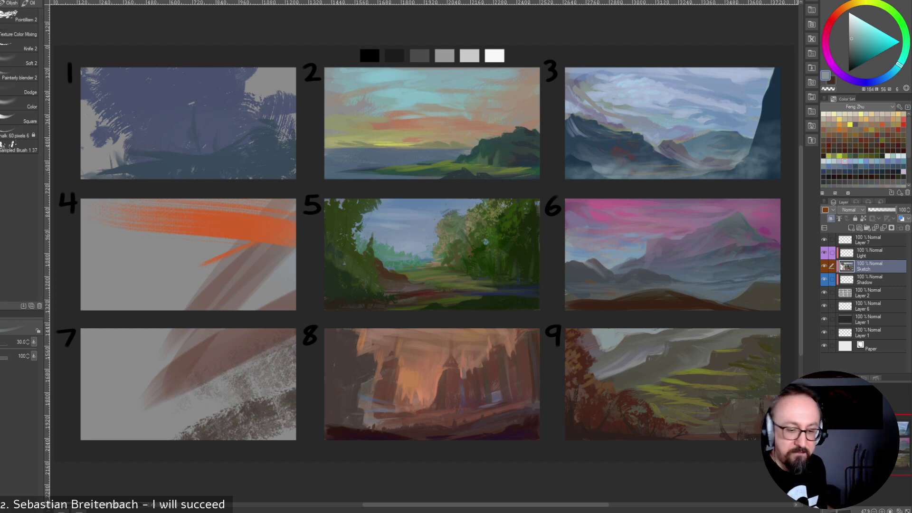
{"action": "left_click", "coordinate": [654, 336], "text": "alt"}
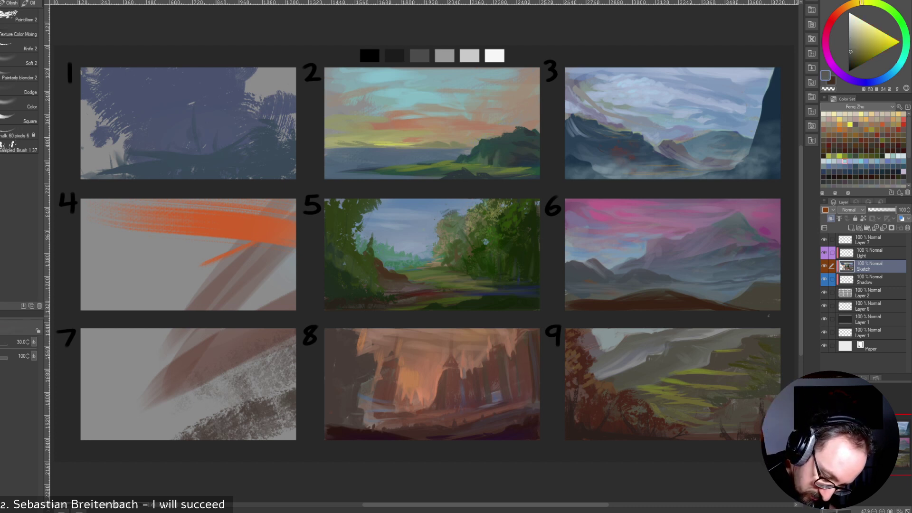
{"action": "left_click", "coordinate": [615, 335], "text": "alt"}
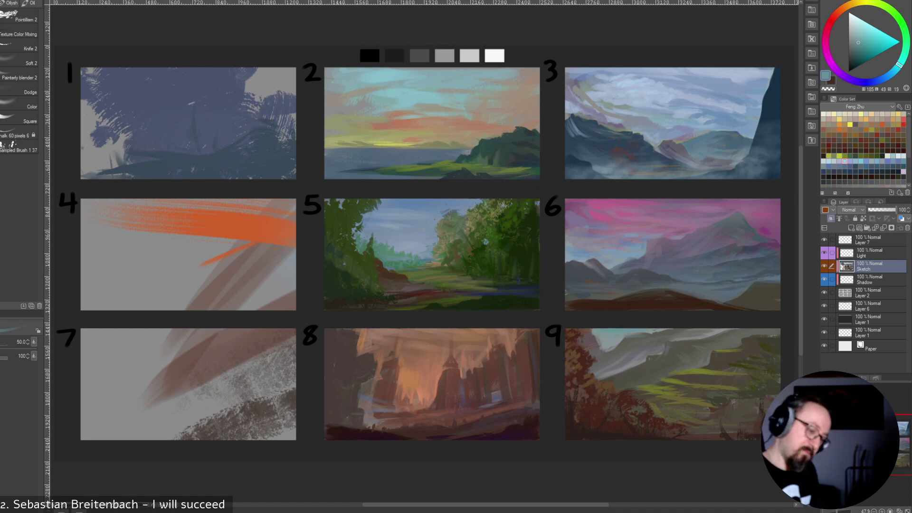
Blend thumbnail 9's misty slope into the hillside with sampled greys and muted olive, reducing the brush size to 25.
{"action": "left_click", "coordinate": [610, 352], "text": "alt"}
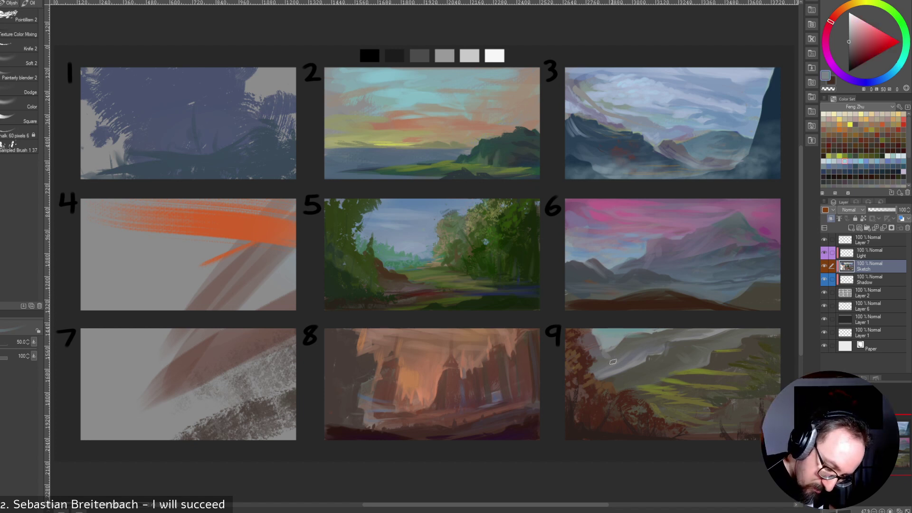
{"action": "left_click", "coordinate": [612, 356], "text": "alt"}
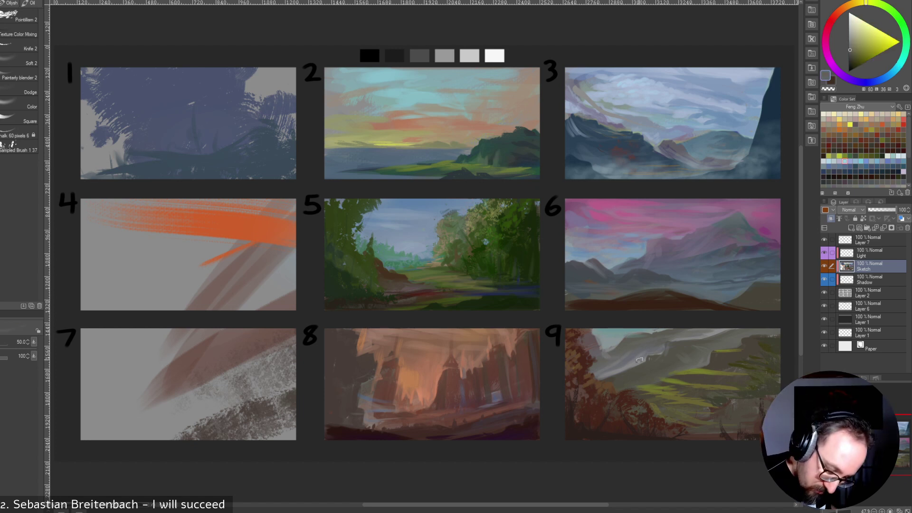
{"action": "left_click", "coordinate": [637, 360], "text": "alt"}
{"action": "left_click", "coordinate": [630, 341], "text": "alt"}
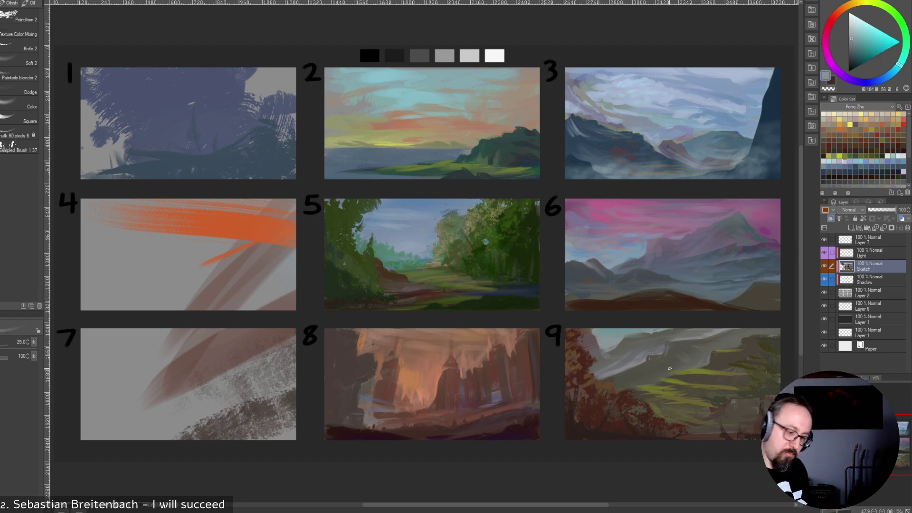
{"action": "left_click", "coordinate": [599, 353], "text": "alt"}
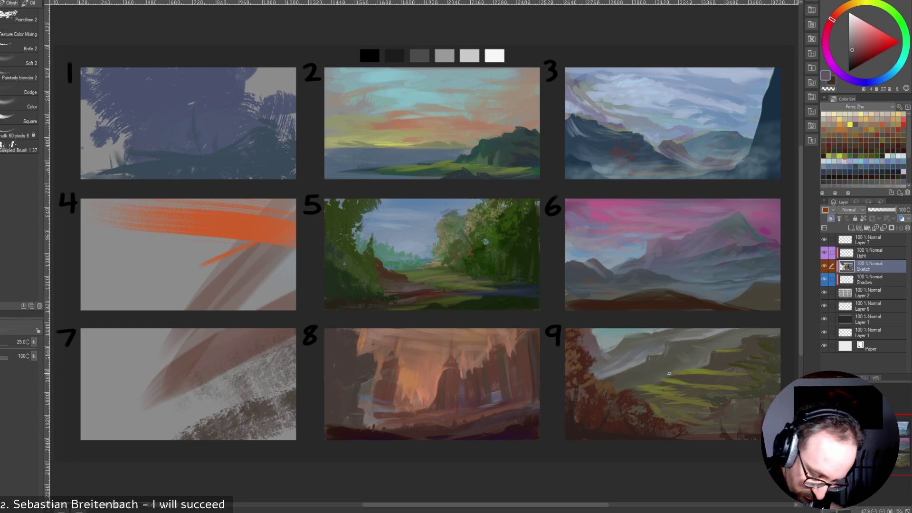
{"action": "left_click", "coordinate": [679, 362], "text": "alt"}
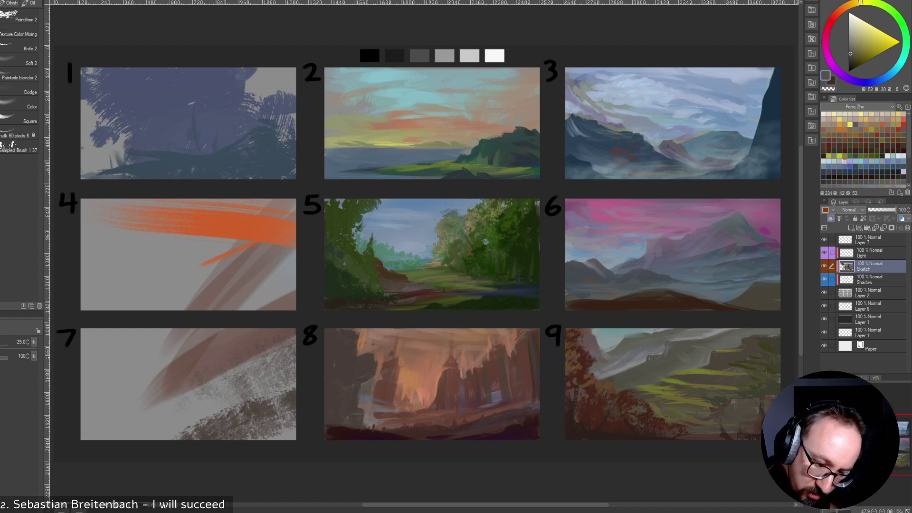
Add muted dark green strokes to the hillside above thumbnail 9's terraces using a green swatch and brush size 40.
{"action": "left_click", "coordinate": [850, 156]}
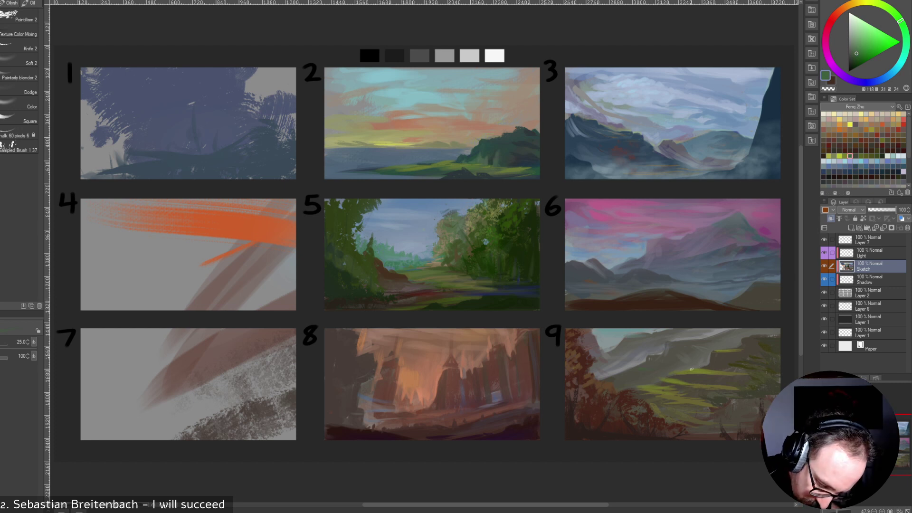
{"action": "key", "text": "bracketright"}
{"action": "key", "text": "bracketright"}
{"action": "mouse_move", "coordinate": [635, 369]}
{"action": "left_mouse_down"}
{"action": "mouse_move", "coordinate": [661, 366]}
{"action": "mouse_move", "coordinate": [651, 356]}
{"action": "left_mouse_up"}
{"action": "left_click", "coordinate": [659, 358], "text": "alt"}
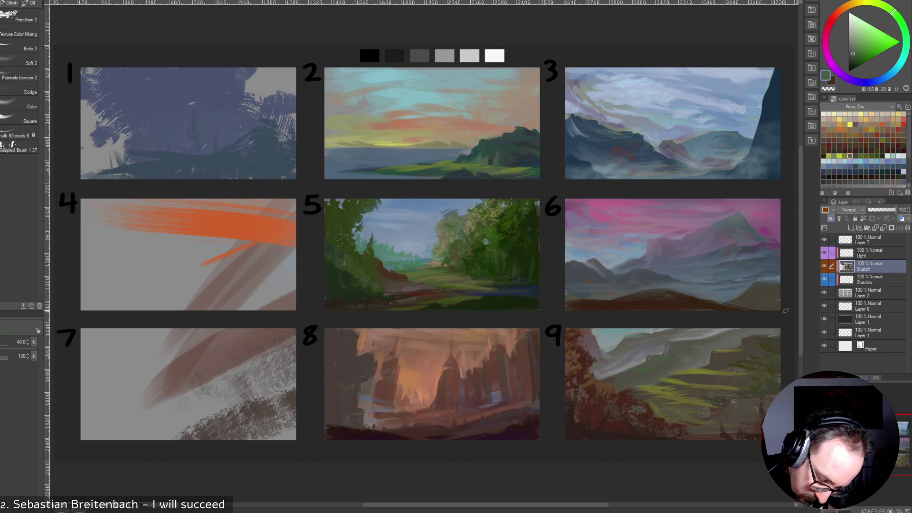
{"action": "left_click", "coordinate": [853, 56]}
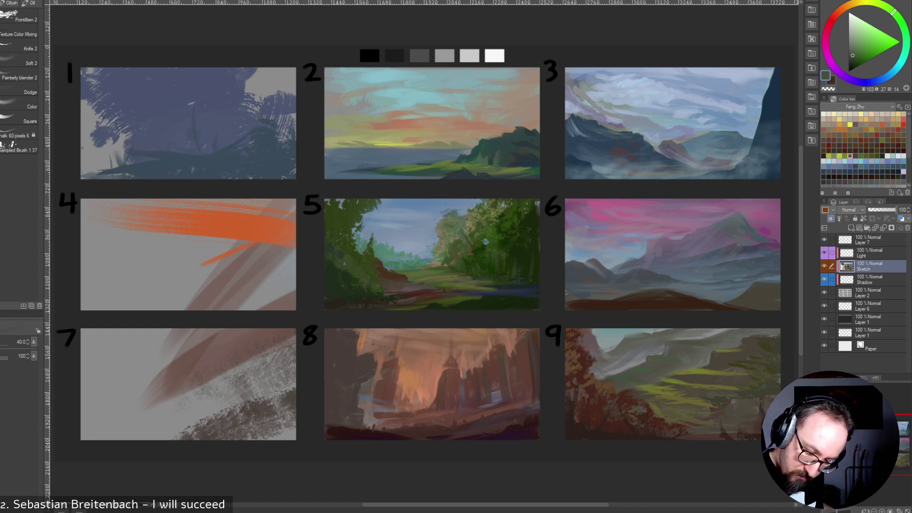
Sample tones from thumbnail 9's upper ridge, choose a muted blue-violet, and add strokes to the misty slope at brush size 30.
{"action": "left_click", "coordinate": [660, 351], "text": "alt"}
{"action": "left_click", "coordinate": [661, 350], "text": "alt"}
{"action": "left_click", "coordinate": [662, 348], "text": "alt"}
{"action": "left_click", "coordinate": [692, 335], "text": "alt"}
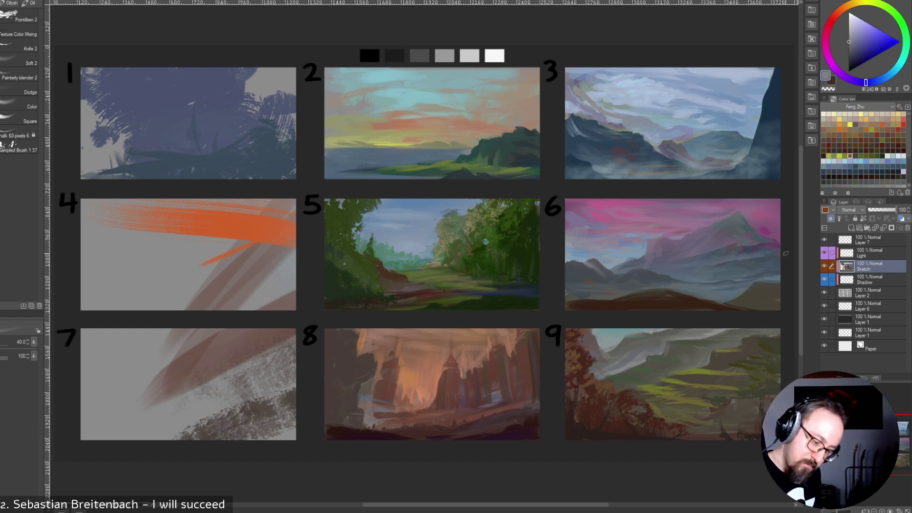
{"action": "left_click", "coordinate": [857, 42]}
{"action": "key", "text": "["}
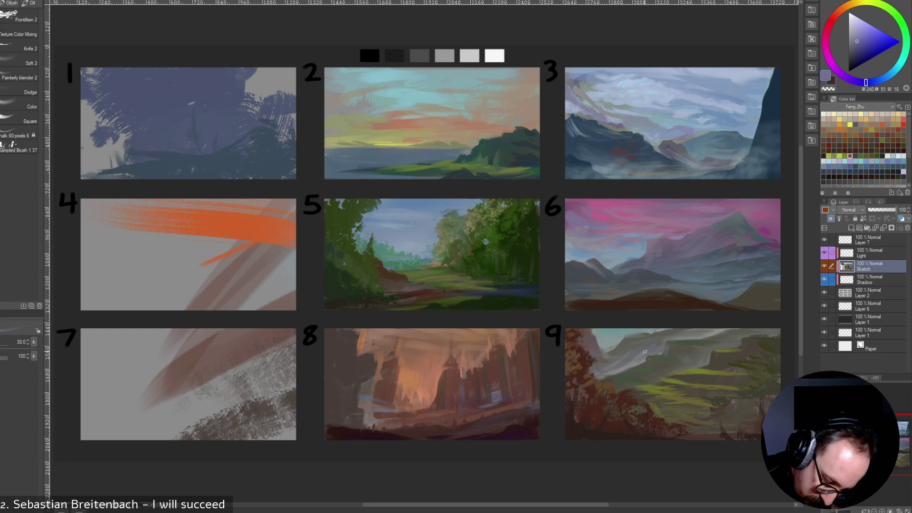
Paint richer violet accents across thumbnail 9's middle hillside, varying the brush size between 45 and 50.
{"action": "key", "text": "bracketright"}
{"action": "key", "text": "bracketright"}
{"action": "key", "text": "bracketright"}
{"action": "key", "text": "bracketright"}
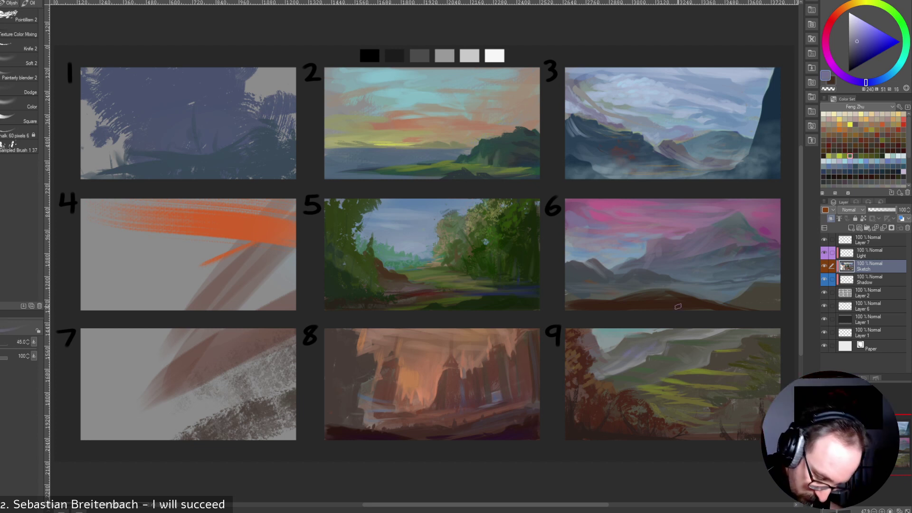
{"action": "key", "text": "bracketleft"}
{"action": "key", "text": "bracketleft"}
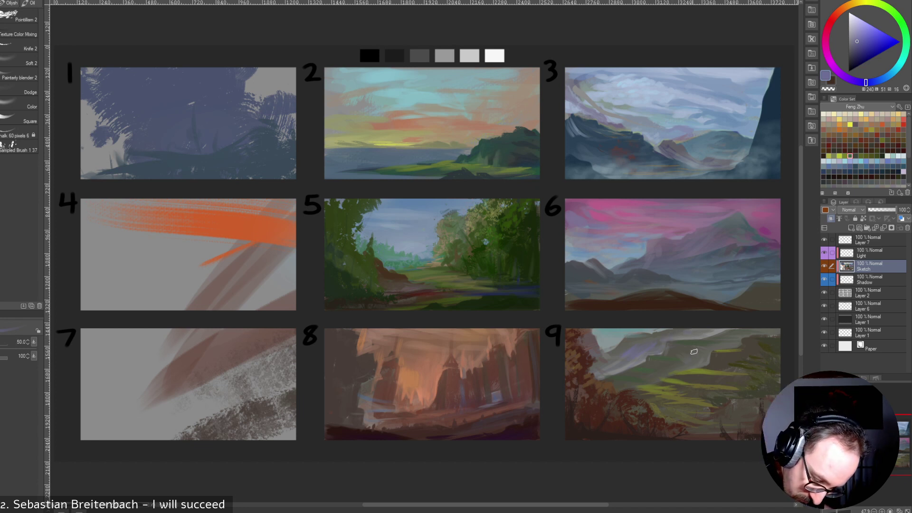
{"action": "left_click", "coordinate": [862, 46]}
{"action": "left_click_drag", "start_coordinate": [692, 353], "coordinate": [671, 366]}
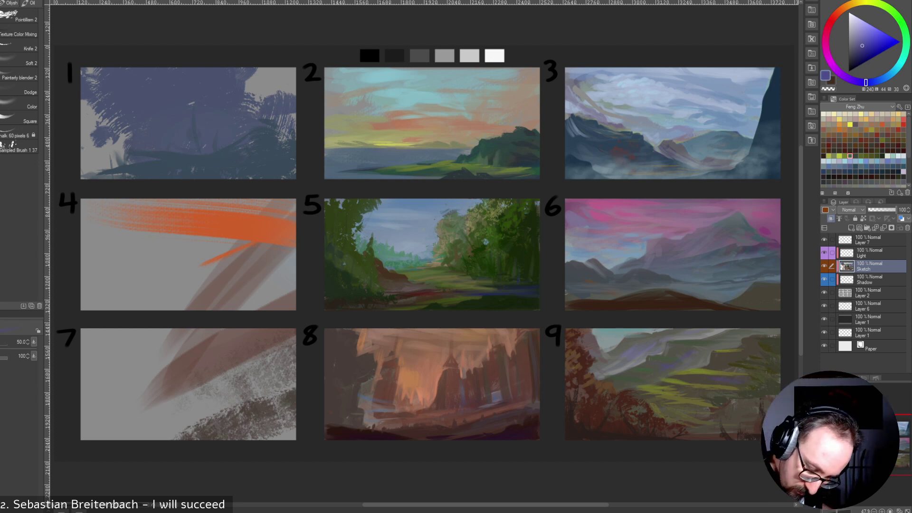
Blend the right-hand terraces of thumbnail 9 with sampled muted purple-grey and olive tones, enlarging the brush to 90.
{"action": "left_click", "coordinate": [744, 380], "text": "alt"}
{"action": "left_click_drag", "start_coordinate": [743, 381], "coordinate": [718, 380]}
{"action": "left_click", "coordinate": [741, 381], "text": "alt"}
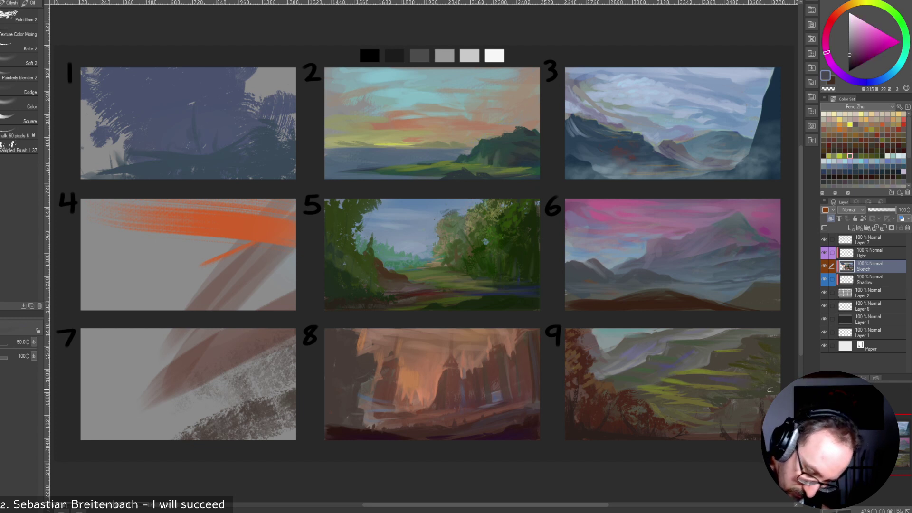
{"action": "left_click", "coordinate": [747, 383], "text": "alt"}
{"action": "key", "text": "]"}
{"action": "key", "text": "]"}
{"action": "key", "text": "]"}
{"action": "key", "text": "]"}
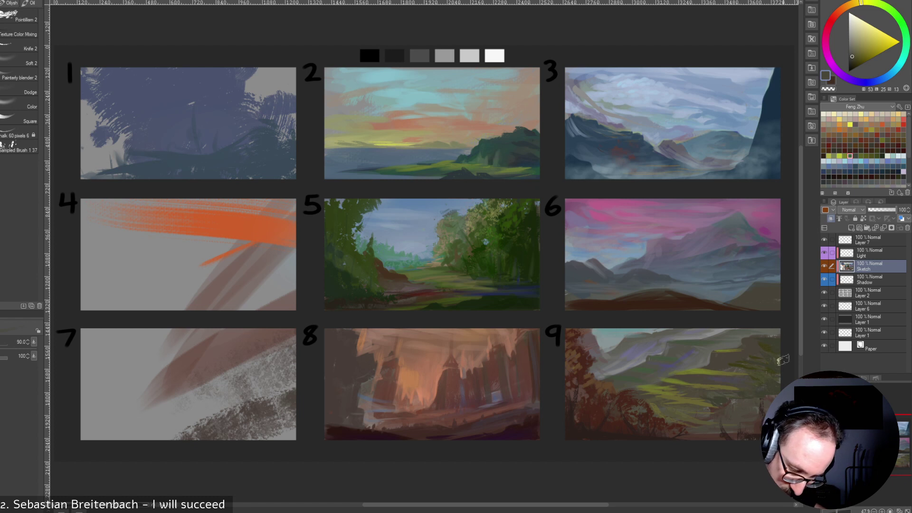
Darken the upper right hillside of thumbnail 9 with sampled dark brown tones at brush size 90.
{"action": "left_click", "coordinate": [763, 376], "text": "alt"}
{"action": "left_click", "coordinate": [743, 350], "text": "alt"}
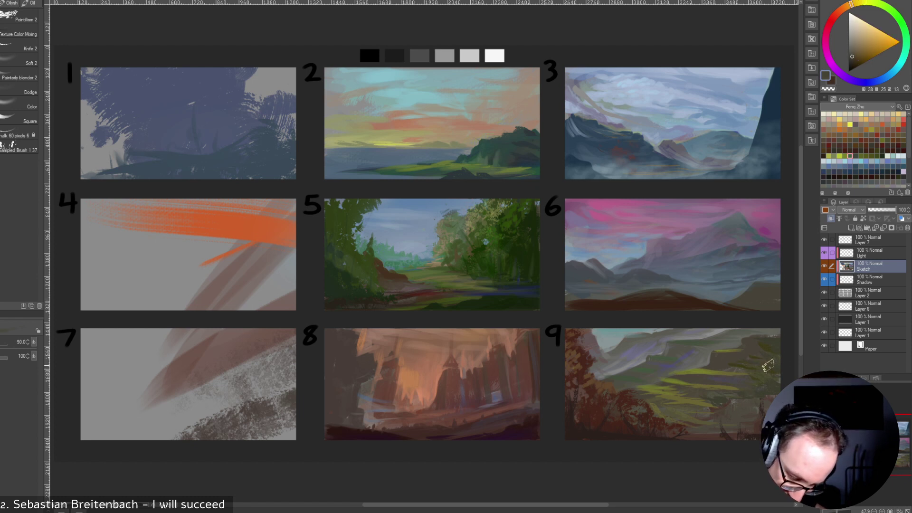
{"action": "left_click", "coordinate": [784, 342], "text": "alt"}
{"action": "left_click", "coordinate": [785, 338], "text": "alt"}
{"action": "left_click_drag", "start_coordinate": [749, 335], "coordinate": [786, 339]}
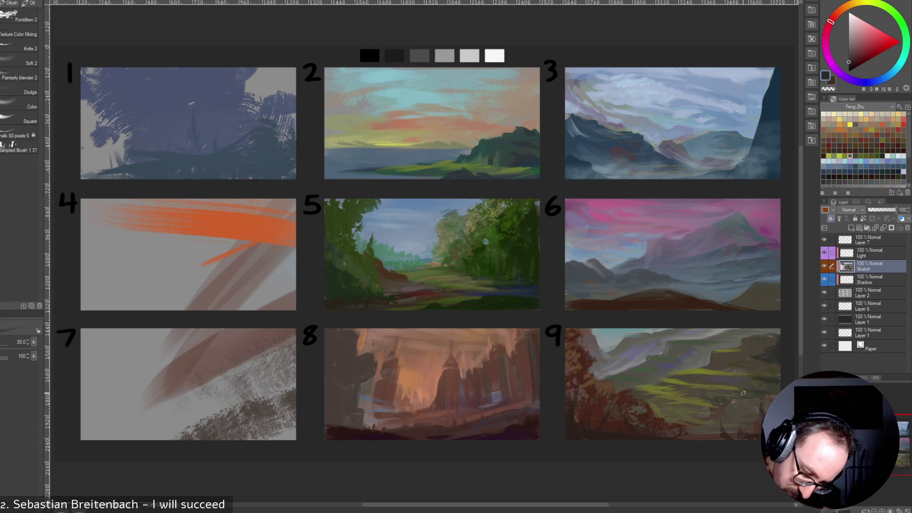
Add small dark strokes to thumbnail 9's lower right slope with sampled brown tones at brush sizes 20 to 35.
{"action": "key", "text": "bracketleft"}
{"action": "key", "text": "bracketleft"}
{"action": "key", "text": "bracketleft"}
{"action": "key", "text": "bracketleft"}
{"action": "key", "text": "bracketleft"}
{"action": "key", "text": "bracketright"}
{"action": "key", "text": "bracketright"}
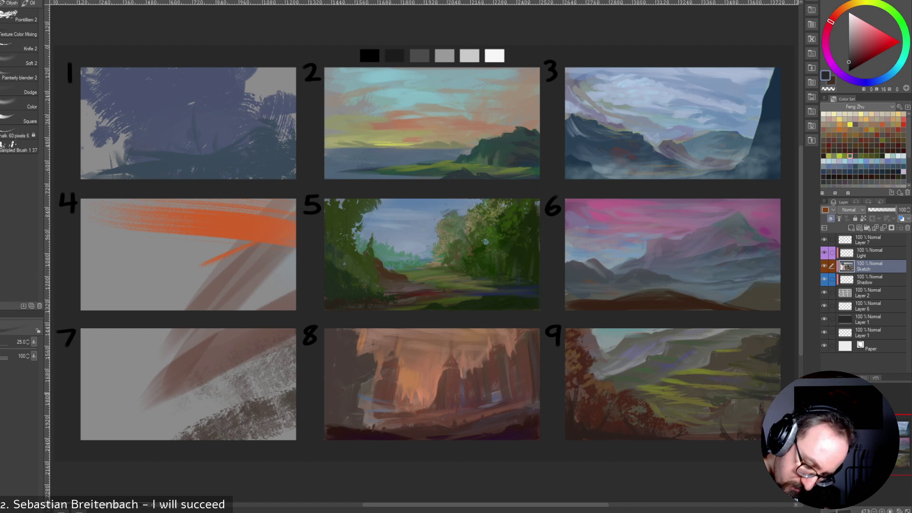
{"action": "key", "text": "bracketright"}
{"action": "key", "text": "bracketright"}
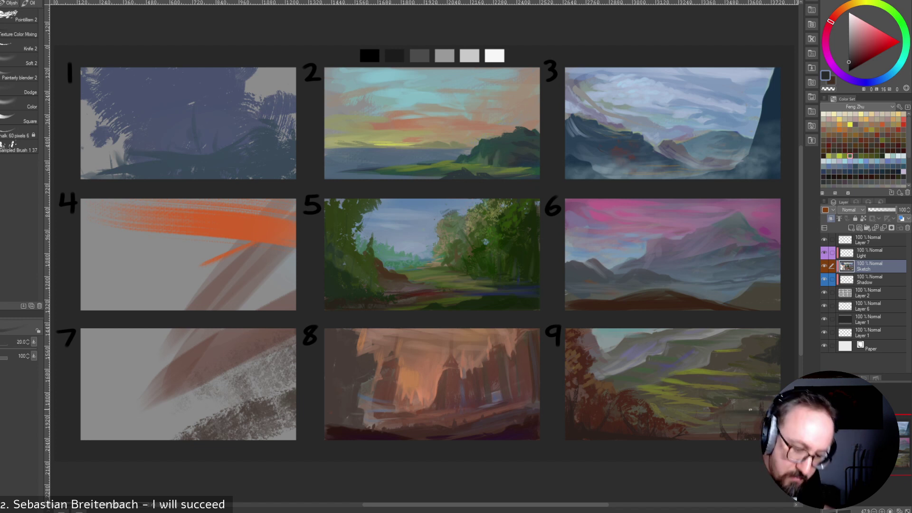
{"action": "left_click", "coordinate": [754, 410], "text": "alt"}
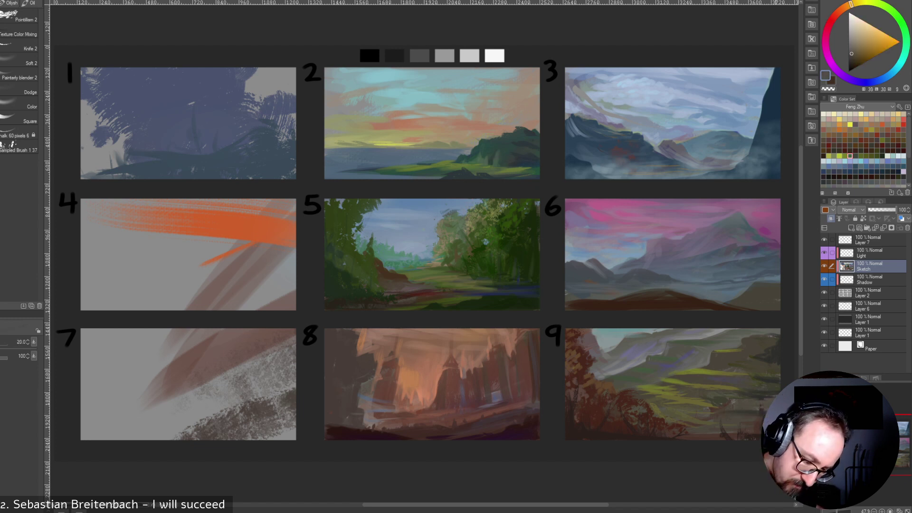
Lay broad brown-olive strokes over thumbnail 9's right hillside with sampled colors, enlarging the brush to 150.
{"action": "left_click", "coordinate": [770, 393], "text": "alt"}
{"action": "key", "text": "bracketright"}
{"action": "key", "text": "bracketright"}
{"action": "key", "text": "bracketright"}
{"action": "key", "text": "bracketright"}
{"action": "key", "text": "bracketright"}
{"action": "key", "text": "bracketright"}
{"action": "key", "text": "bracketright"}
{"action": "key", "text": "bracketright"}
{"action": "key", "text": "bracketright"}
{"action": "key", "text": "bracketright"}
{"action": "left_click_drag", "start_coordinate": [754, 362], "coordinate": [788, 359]}
{"action": "left_click", "coordinate": [750, 352], "text": "alt"}
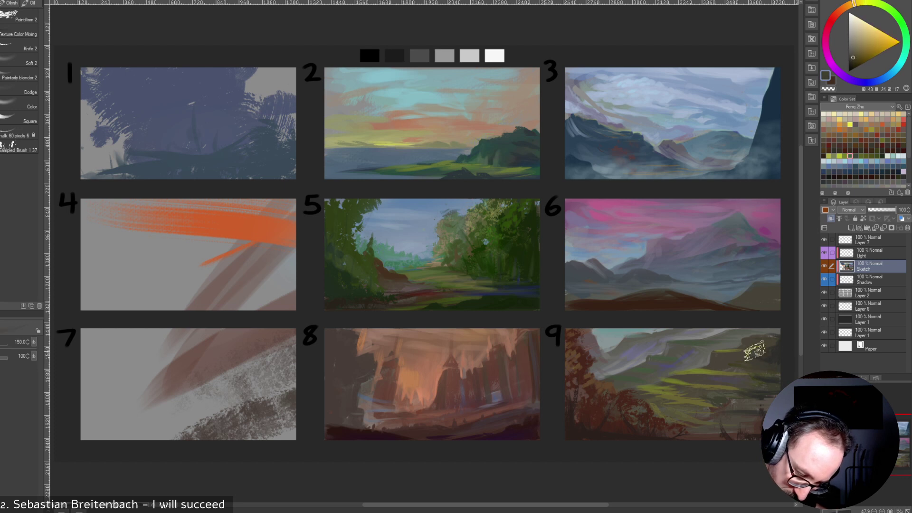
Shade the upper right hillside of thumbnail 9 with sampled dark olive-brown, reducing the brush size to 40.
{"action": "key", "text": "bracketleft"}
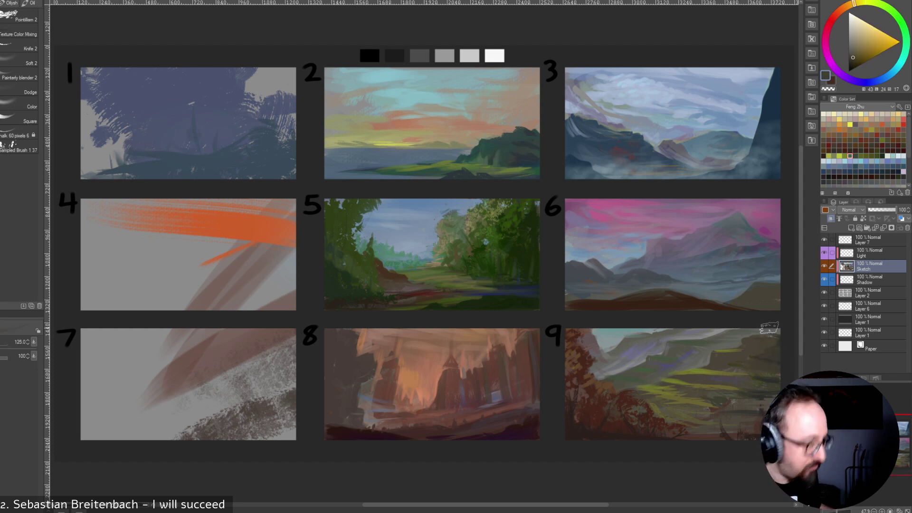
{"action": "key", "text": "bracketleft"}
{"action": "left_click", "coordinate": [771, 357], "text": "alt"}
{"action": "key", "text": "bracketleft"}
{"action": "key", "text": "bracketleft"}
{"action": "key", "text": "bracketleft"}
{"action": "left_click", "coordinate": [774, 355], "text": "alt"}
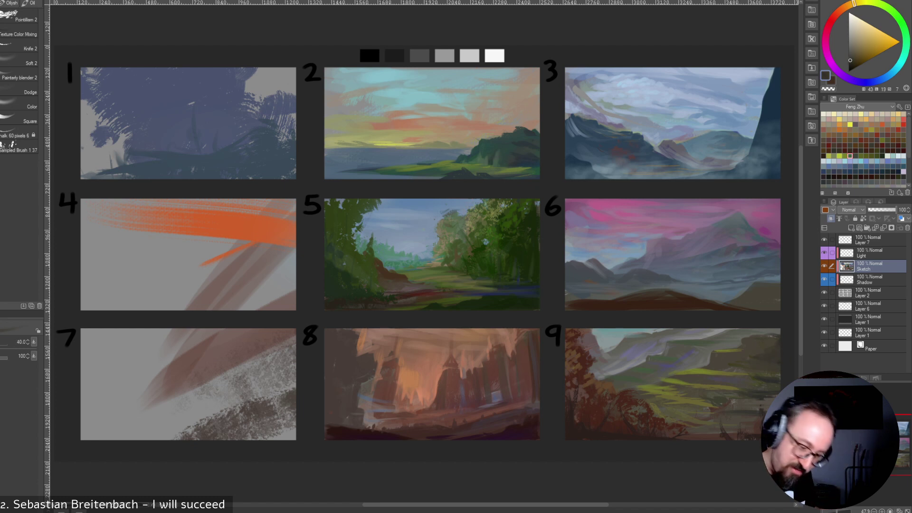
Deepen the right-hand ends of thumbnail 9's terraces with sampled dark olive tones at brush size 40.
{"action": "left_click", "coordinate": [784, 379], "text": "alt"}
{"action": "left_click", "coordinate": [768, 378], "text": "alt"}
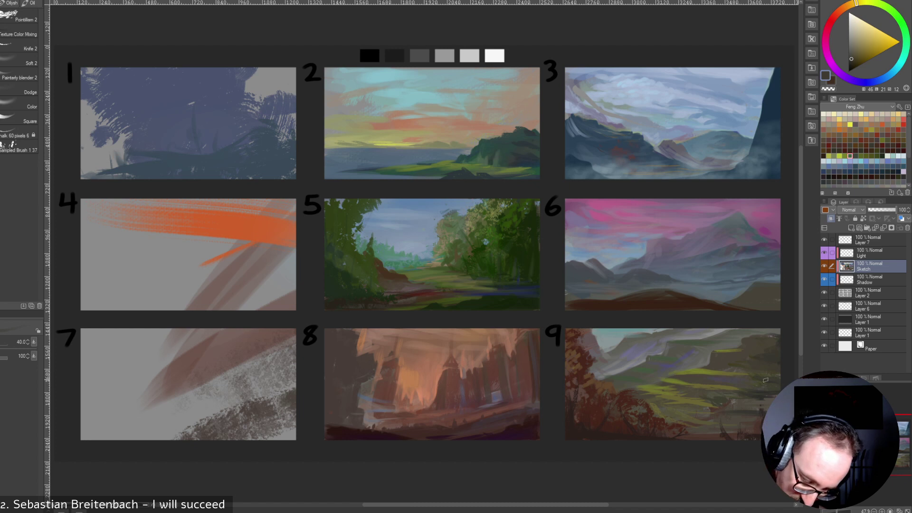
{"action": "left_click", "coordinate": [749, 394], "text": "alt"}
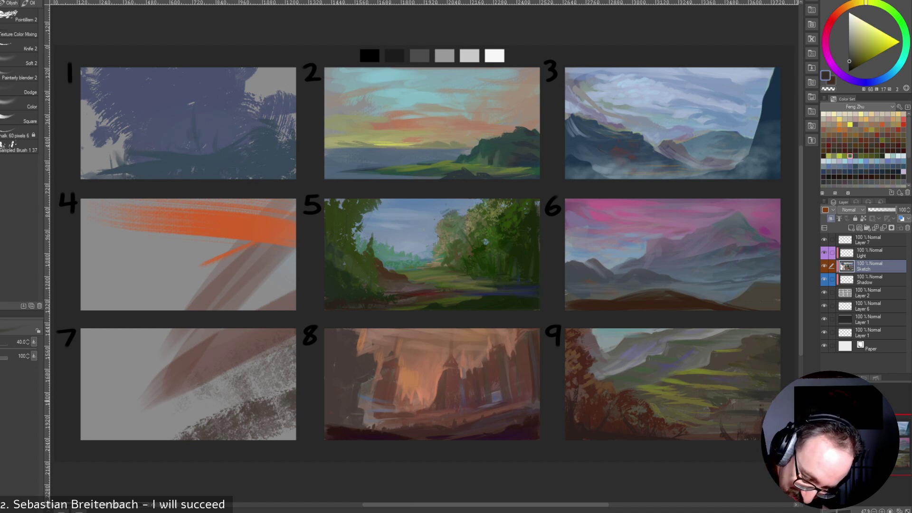
{"action": "left_click", "coordinate": [741, 387], "text": "alt"}
{"action": "left_click", "coordinate": [735, 380], "text": "alt"}
{"action": "left_click", "coordinate": [729, 377], "text": "alt"}
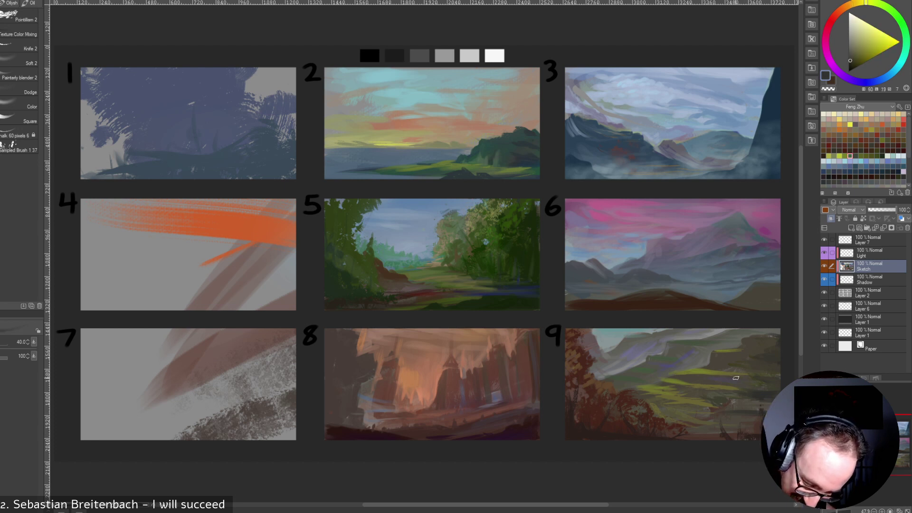
Shape the dark cliff edge above thumbnail 9's terraces with sampled browns, reducing the brush from 40 to a fine tip.
{"action": "left_click", "coordinate": [742, 362], "text": "alt"}
{"action": "left_click_drag", "start_coordinate": [744, 364], "coordinate": [729, 365]}
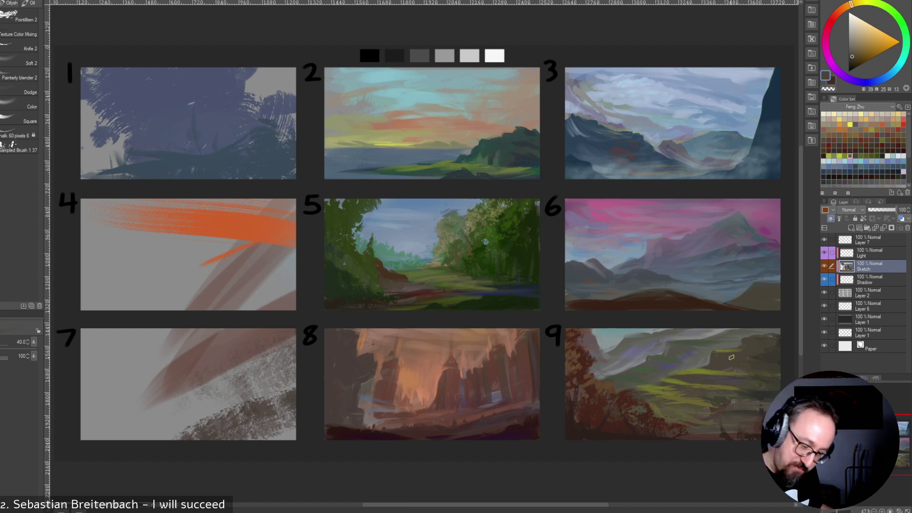
{"action": "left_click", "coordinate": [705, 362], "text": "alt"}
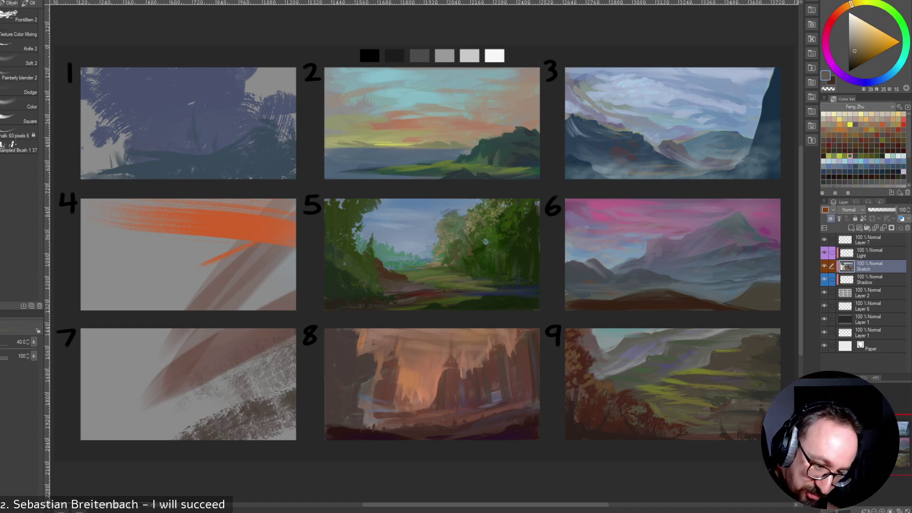
{"action": "key", "text": "bracketleft"}
{"action": "key", "text": "bracketleft"}
{"action": "key", "text": "bracketleft"}
{"action": "key", "text": "bracketleft"}
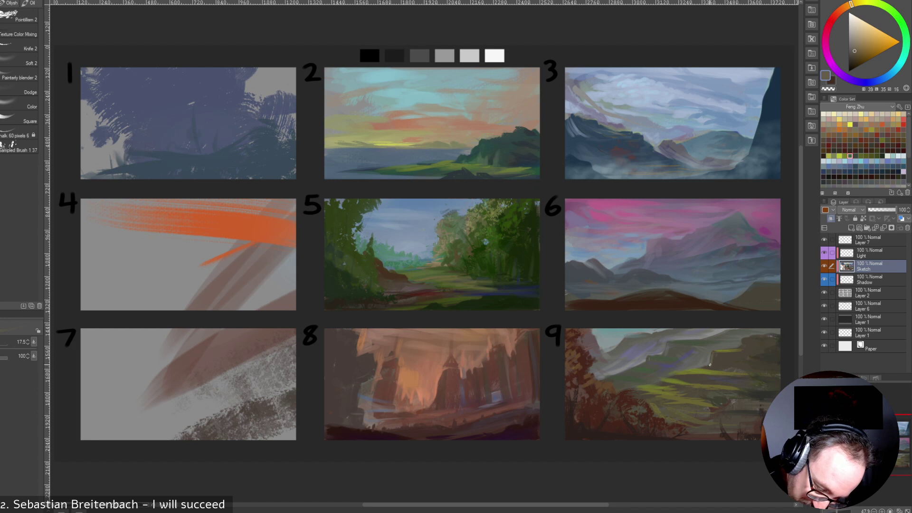
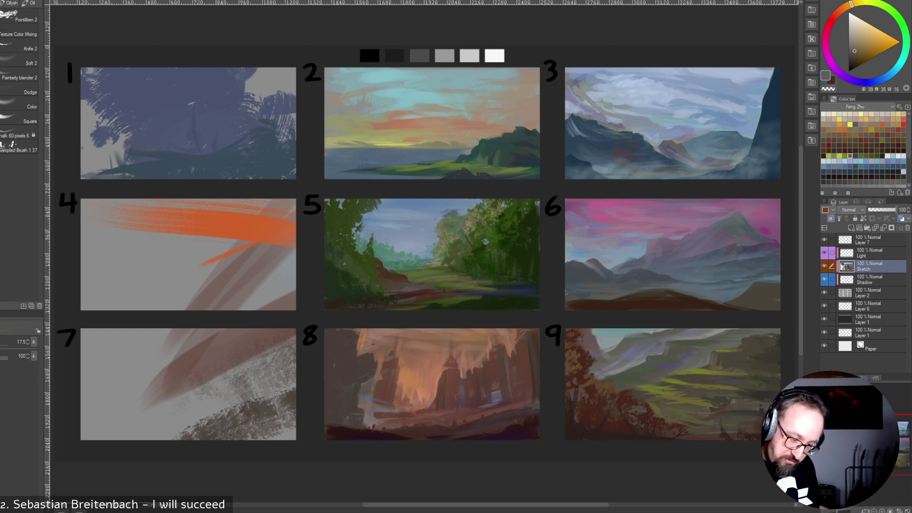
Refine the light edges of thumbnail 9's cliff with sampled brown and olive-grey, ending at brush size 20.
{"action": "left_click", "coordinate": [709, 367], "text": "alt"}
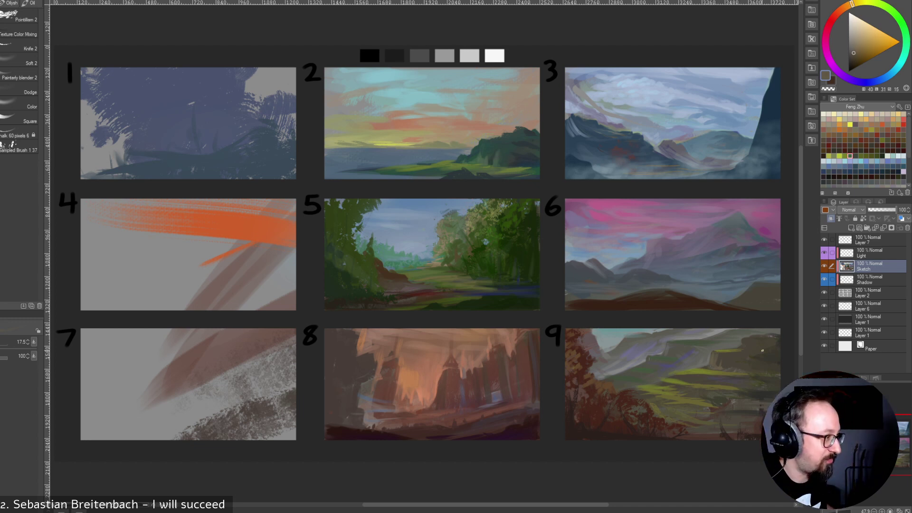
{"action": "left_click", "coordinate": [709, 356], "text": "alt"}
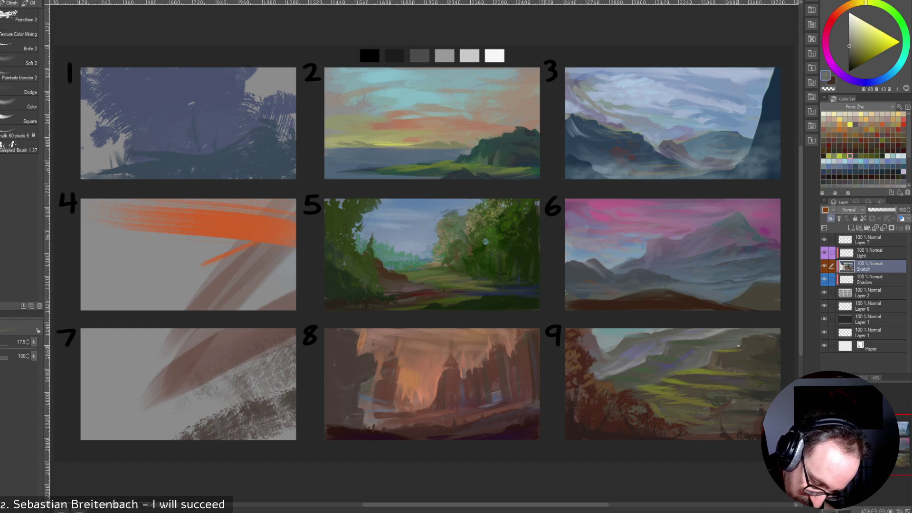
{"action": "key", "text": "bracketright"}
{"action": "key", "text": "bracketright"}
{"action": "key", "text": "bracketright"}
{"action": "key", "text": "bracketright"}
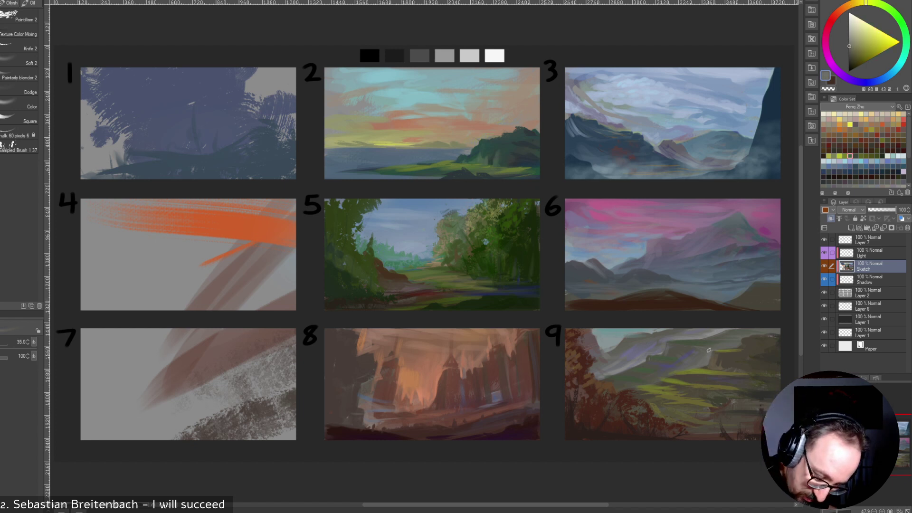
{"action": "key", "text": "bracketleft"}
{"action": "key", "text": "bracketleft"}
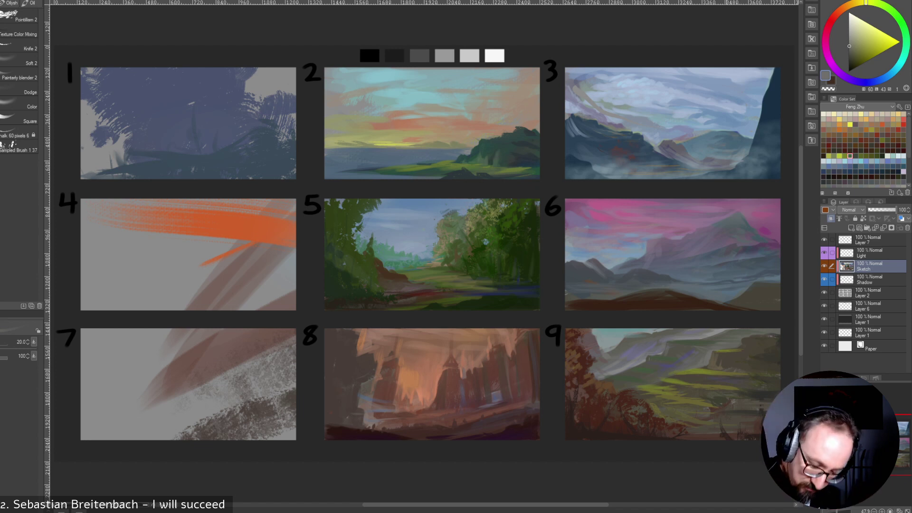
Blend sampled brown and muted olive into thumbnail 9's cliff and upper right slope, enlarging the brush to 70.
{"action": "left_click", "coordinate": [713, 365], "text": "alt"}
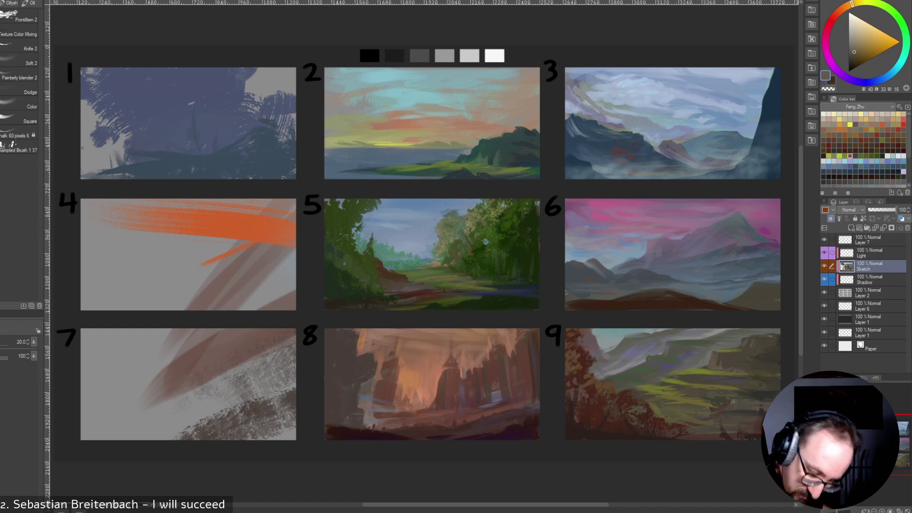
{"action": "key", "text": "bracketright"}
{"action": "key", "text": "bracketright"}
{"action": "key", "text": "bracketright"}
{"action": "key", "text": "bracketright"}
{"action": "key", "text": "bracketright"}
{"action": "key", "text": "bracketright"}
{"action": "key", "text": "Return"}
{"action": "left_click", "coordinate": [755, 331], "text": "alt"}
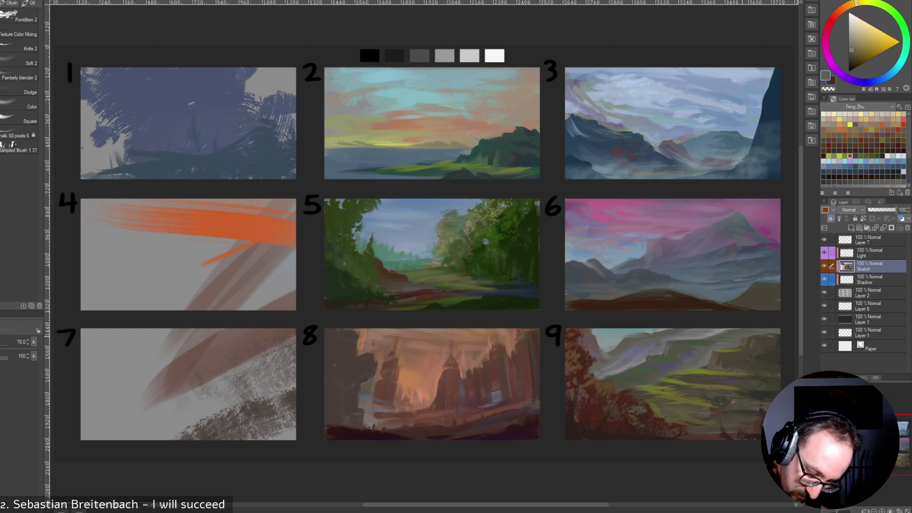
Soften thumbnail 9's middle hillside beside the red trees with a sampled olive-grey at brush size 30.
{"action": "key", "text": "bracketleft"}
{"action": "key", "text": "bracketleft"}
{"action": "key", "text": "bracketleft"}
{"action": "key", "text": "bracketleft"}
{"action": "left_click", "coordinate": [704, 357], "text": "alt"}
{"action": "key", "text": "bracketright"}
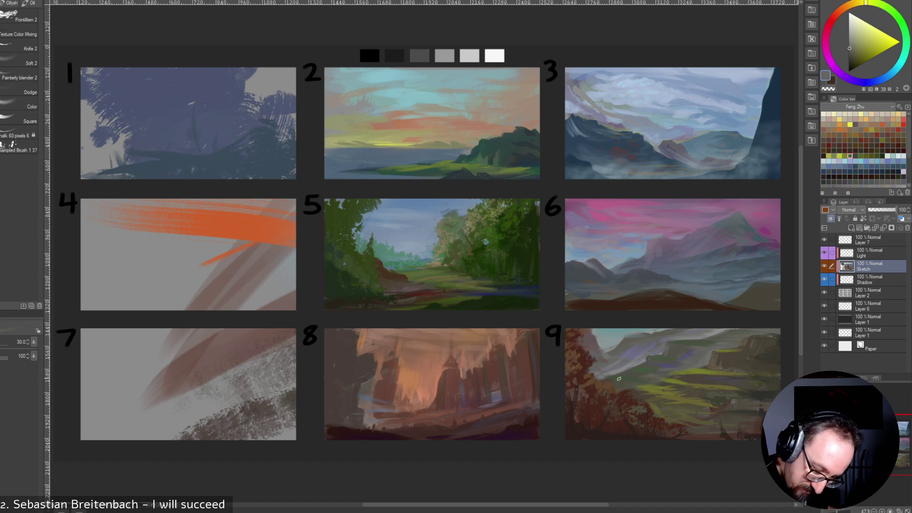
Extend the green terraces beside thumbnail 9's red trees with a sampled olive green at brush sizes 45 and 50.
{"action": "left_click", "coordinate": [652, 387], "text": "alt"}
{"action": "key", "text": "bracketright"}
{"action": "key", "text": "bracketright"}
{"action": "key", "text": "bracketright"}
{"action": "key", "text": "bracketright"}
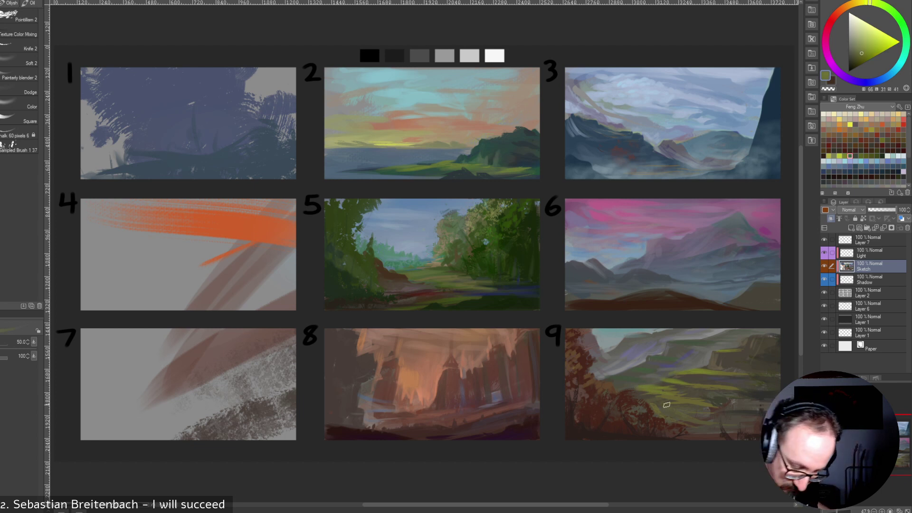
{"action": "key", "text": "bracketleft"}
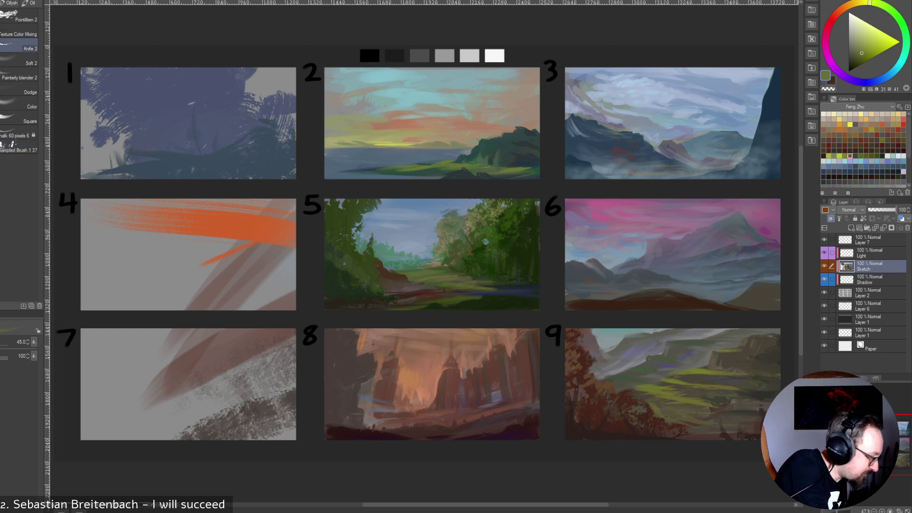
Paint a brighter yellow-green streak on thumbnail 9's lower left terrace using the Knife 2 brush at size 150.
{"action": "left_click", "coordinate": [19, 46]}
{"action": "key", "text": "bracketleft"}
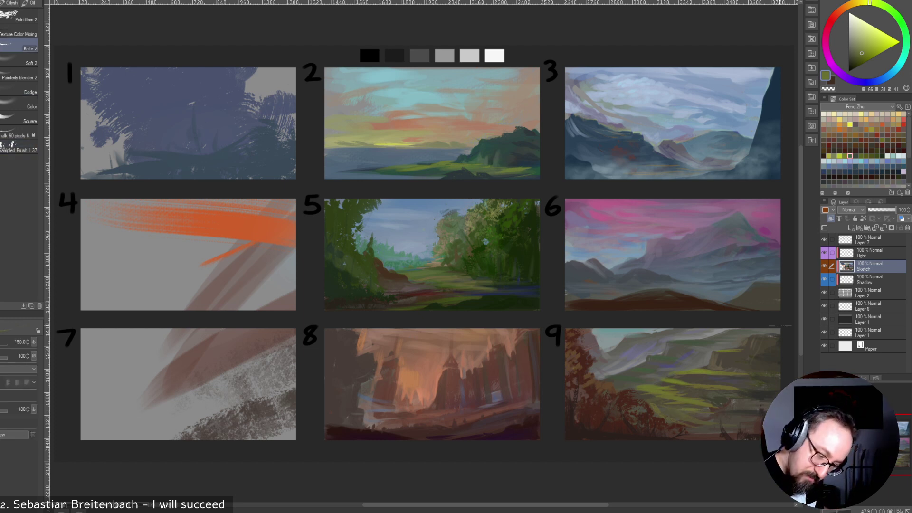
{"action": "left_click", "coordinate": [865, 48]}
{"action": "left_click_drag", "start_coordinate": [647, 390], "coordinate": [686, 390]}
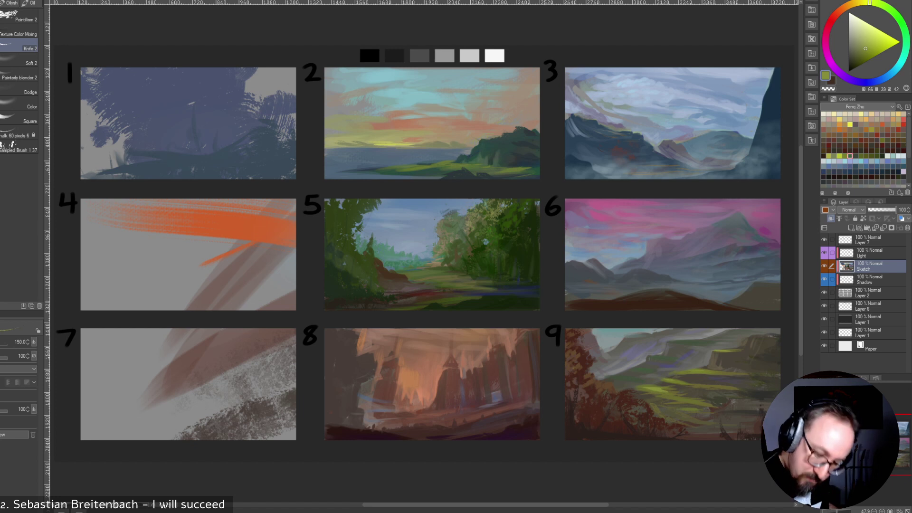
Refine the cliff edge above thumbnail 9's terraces with sampled olive-greys using the Knife 2 brush at size 40.
{"action": "key", "text": "bracketleft"}
{"action": "key", "text": "bracketleft"}
{"action": "key", "text": "bracketleft"}
{"action": "key", "text": "bracketleft"}
{"action": "key", "text": "bracketleft"}
{"action": "left_click", "coordinate": [703, 358], "text": "alt"}
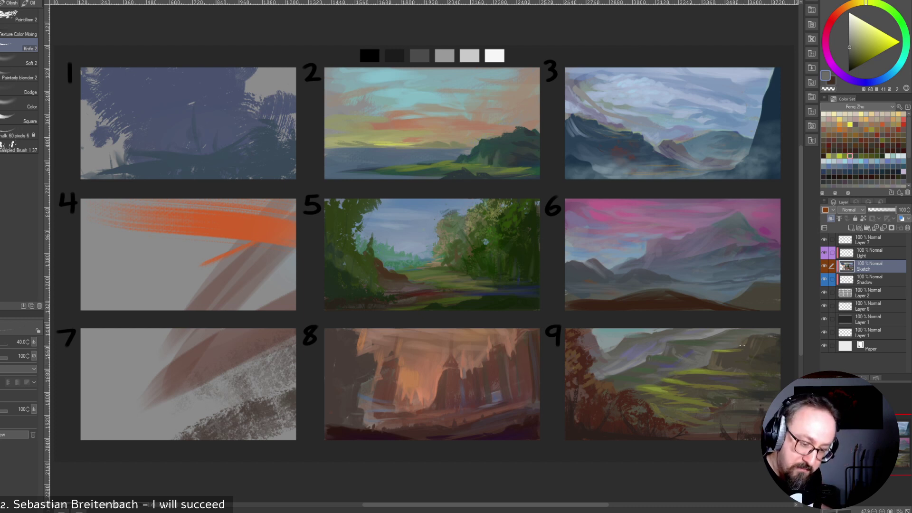
{"action": "left_click", "coordinate": [723, 362], "text": "alt"}
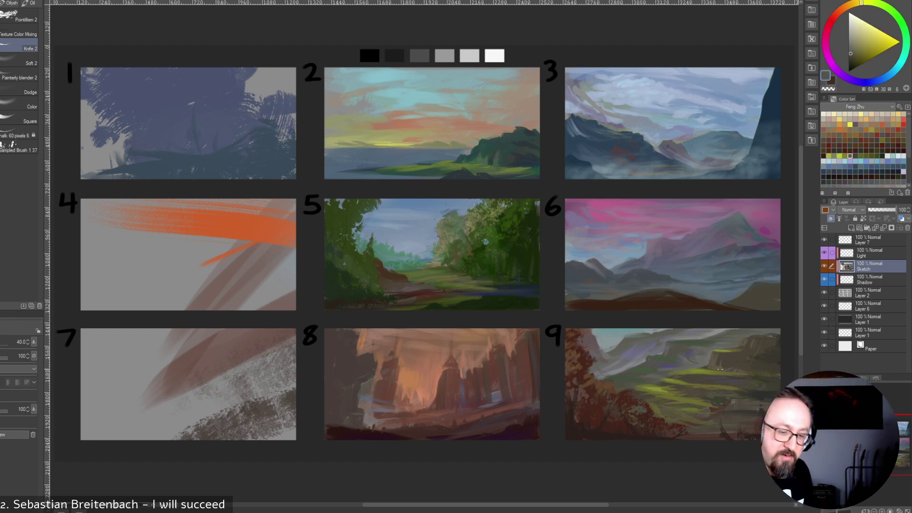
Refine thumbnail 9's upper right hillside with sampled blue-violet and olive-brown using the Knife 2 brush at size 80.
{"action": "key", "text": "bracketright"}
{"action": "key", "text": "bracketright"}
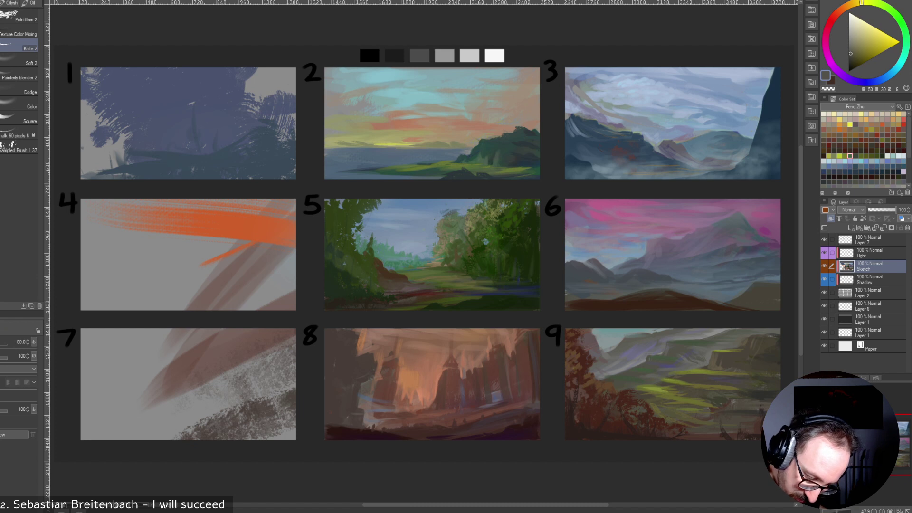
{"action": "left_click", "coordinate": [673, 359], "text": "alt"}
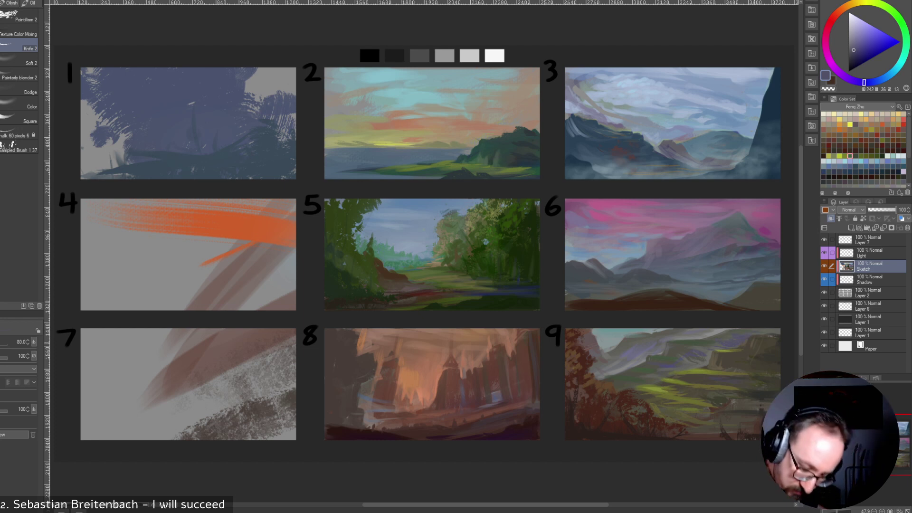
{"action": "left_click", "coordinate": [752, 342], "text": "alt"}
{"action": "left_click", "coordinate": [750, 347], "text": "alt"}
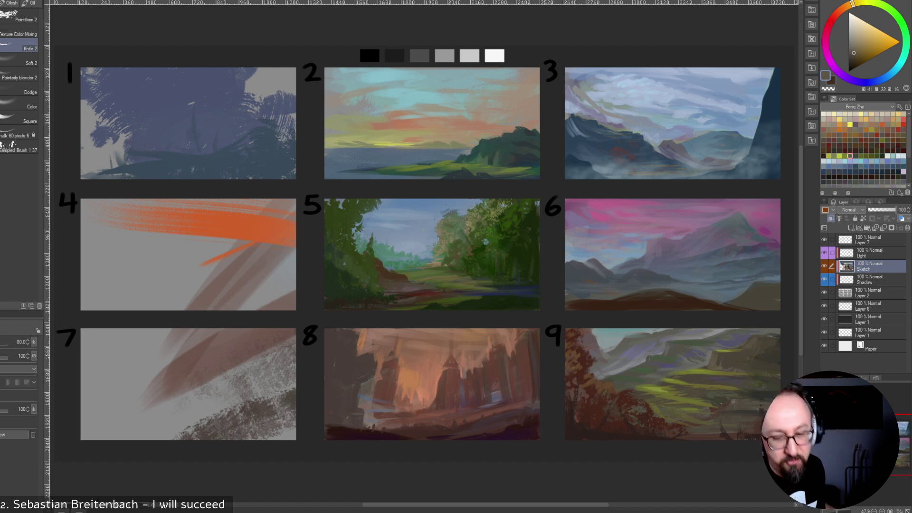
Blend broad olive-brown strokes over thumbnail 9's right hillside at brush sizes 400 and 175.
{"action": "key", "text": "]"}
{"action": "key", "text": "]"}
{"action": "key", "text": "]"}
{"action": "key", "text": "]"}
{"action": "key", "text": "]"}
{"action": "key", "text": "]"}
{"action": "key", "text": "]"}
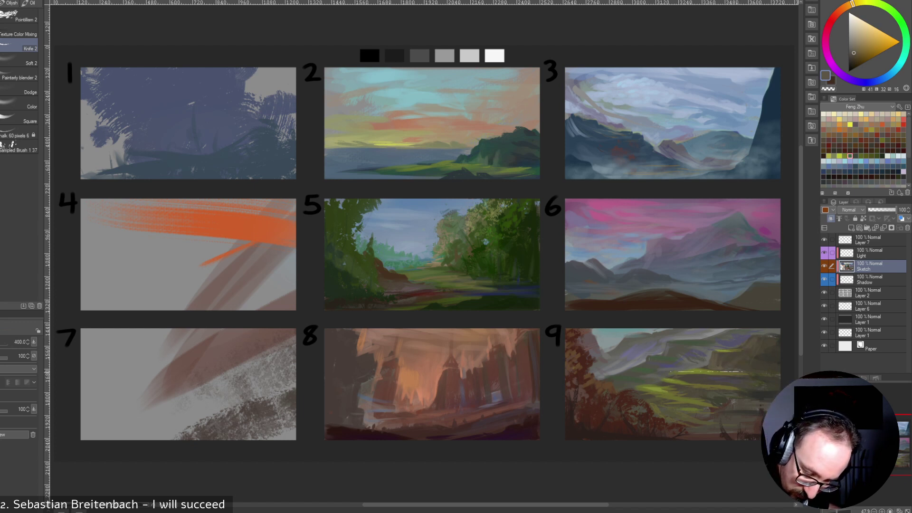
{"action": "key", "text": "["}
{"action": "key", "text": "["}
{"action": "key", "text": "bracketleft"}
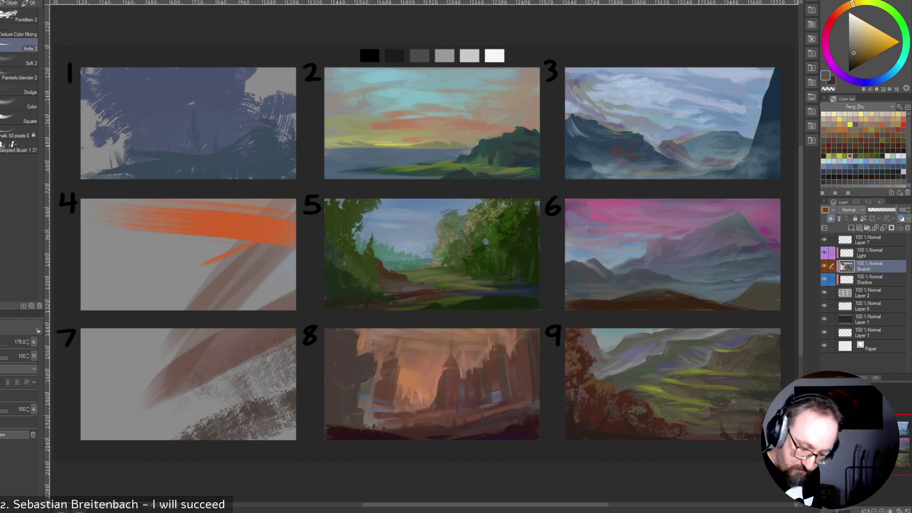
Paint a dark foreground bank in thumbnail 9's lower right corner with a sampled, deepened dark red at brush size 80.
{"action": "left_click", "coordinate": [702, 421], "text": "alt"}
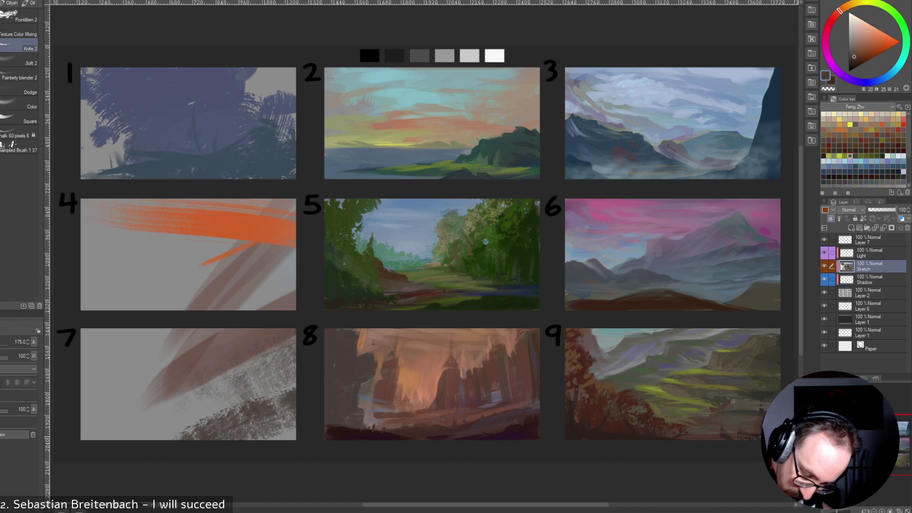
{"action": "left_click", "coordinate": [756, 438], "text": "alt"}
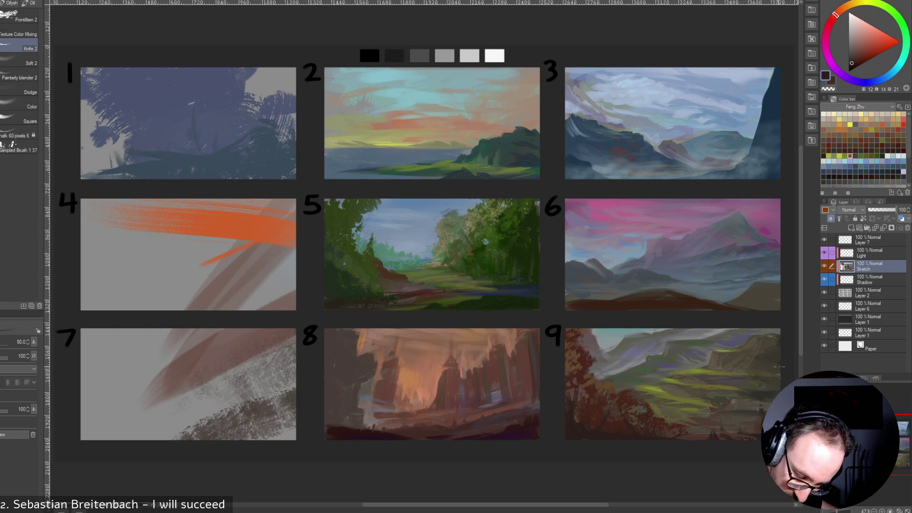
{"action": "left_click_drag", "start_coordinate": [857, 64], "coordinate": [856, 66]}
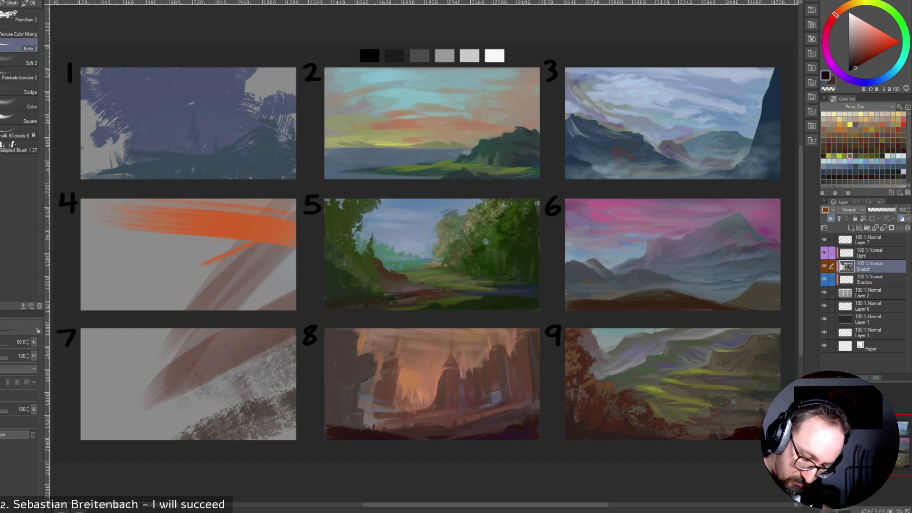
Stamp dark red foliage above thumbnail 9's lower right bank using Sampled Brush 1.37 at size 90.
{"action": "left_click", "coordinate": [15, 147]}
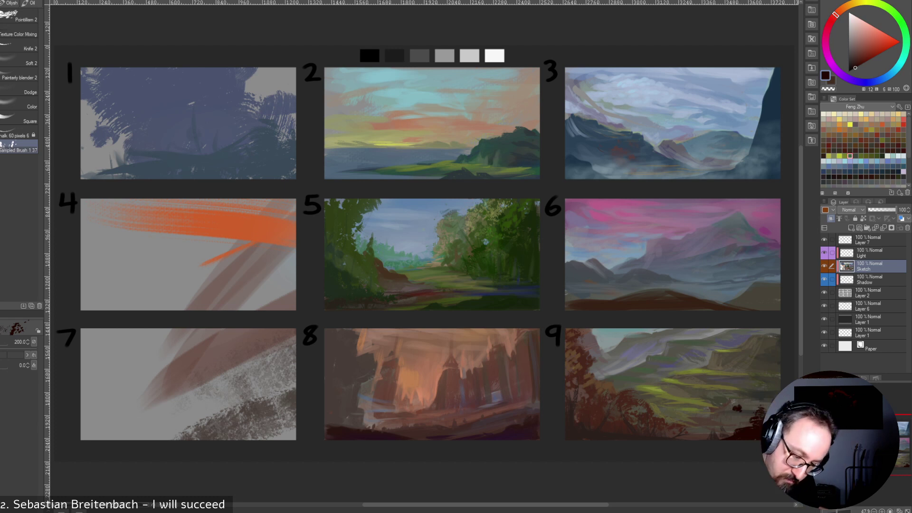
{"action": "key", "text": "["}
{"action": "key", "text": "["}
{"action": "key", "text": "["}
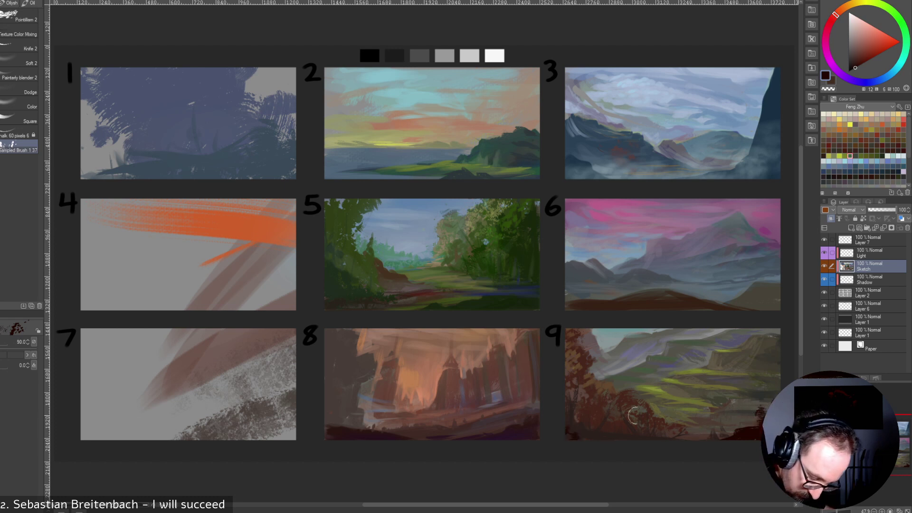
Try darkening thumbnail 9's red trees with large dark red foliage stamps at brush size 350.
{"action": "key", "text": "bracketright"}
{"action": "key", "text": "bracketright"}
{"action": "key", "text": "bracketright"}
{"action": "key", "text": "bracketright"}
{"action": "key", "text": "bracketright"}
{"action": "key", "text": "bracketright"}
{"action": "key", "text": "bracketright"}
{"action": "key", "text": "bracketright"}
{"action": "key", "text": "bracketright"}
{"action": "key", "text": "bracketright"}
{"action": "key", "text": "bracketleft"}
{"action": "key", "text": "bracketleft"}
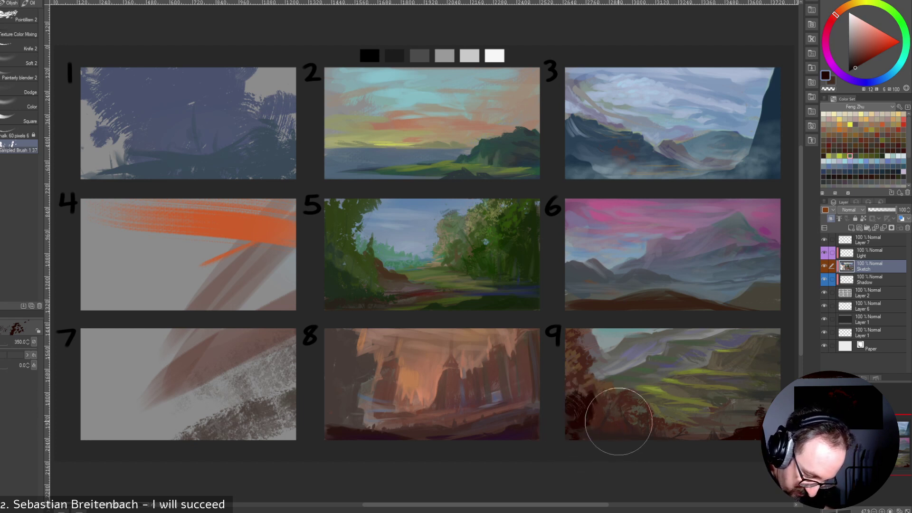
Stamp smaller dark red foliage at the base of thumbnail 9's red trees at brush size 125.
{"action": "key", "text": "bracketleft"}
{"action": "key", "text": "bracketleft"}
{"action": "key", "text": "bracketleft"}
{"action": "key", "text": "bracketleft"}
{"action": "key", "text": "bracketleft"}
{"action": "key", "text": "bracketleft"}
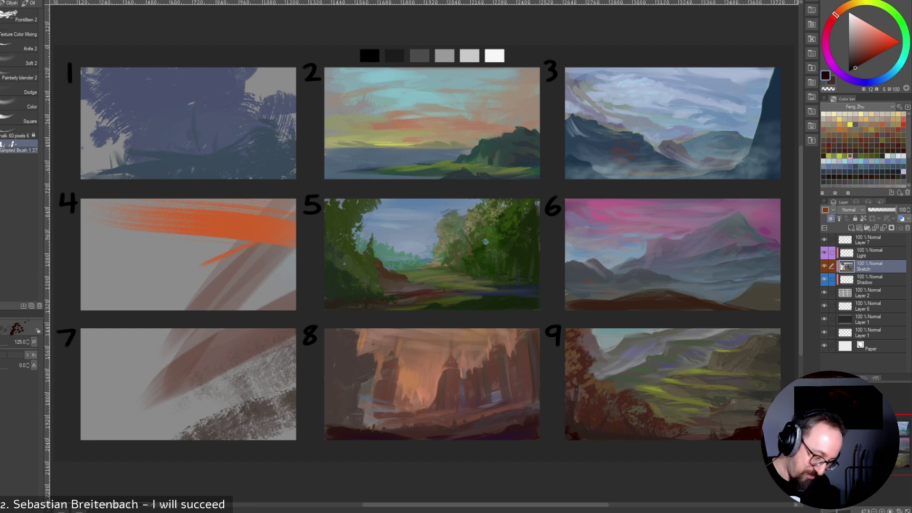
Paint the ground beneath thumbnail 9's red trees with dark red and sampled red-browns using the Knife 2 brush at sizes 80 to 100.
{"action": "left_click", "coordinate": [19, 45]}
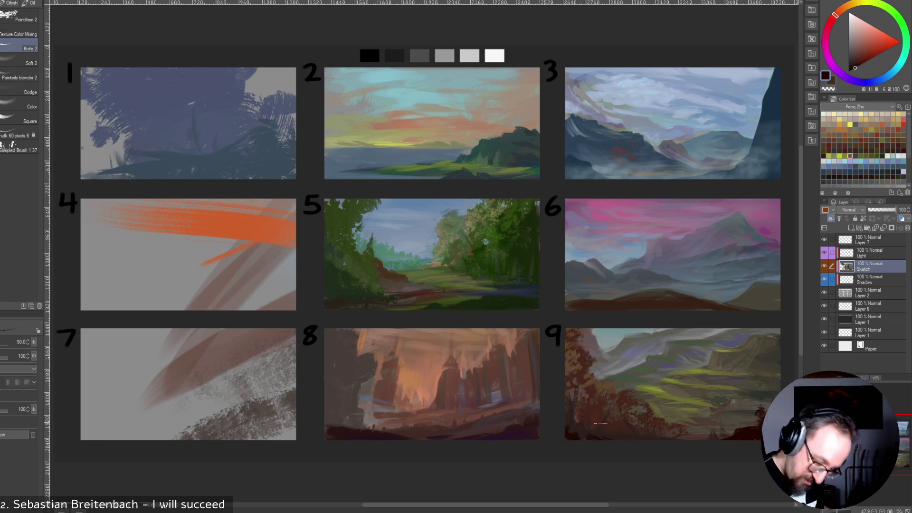
{"action": "left_click", "coordinate": [578, 418], "text": "alt"}
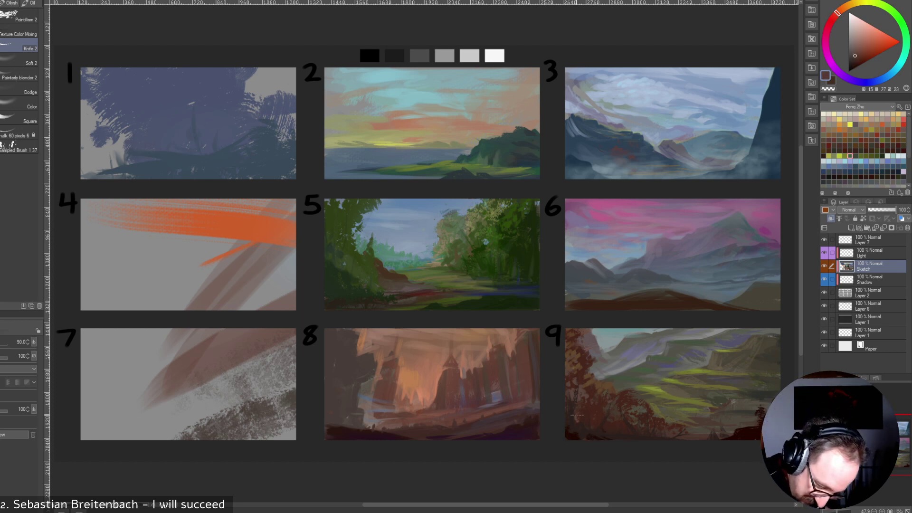
{"action": "key", "text": "bracketleft"}
{"action": "key", "text": "bracketleft"}
{"action": "key", "text": "bracketleft"}
{"action": "left_click", "coordinate": [575, 417], "text": "alt"}
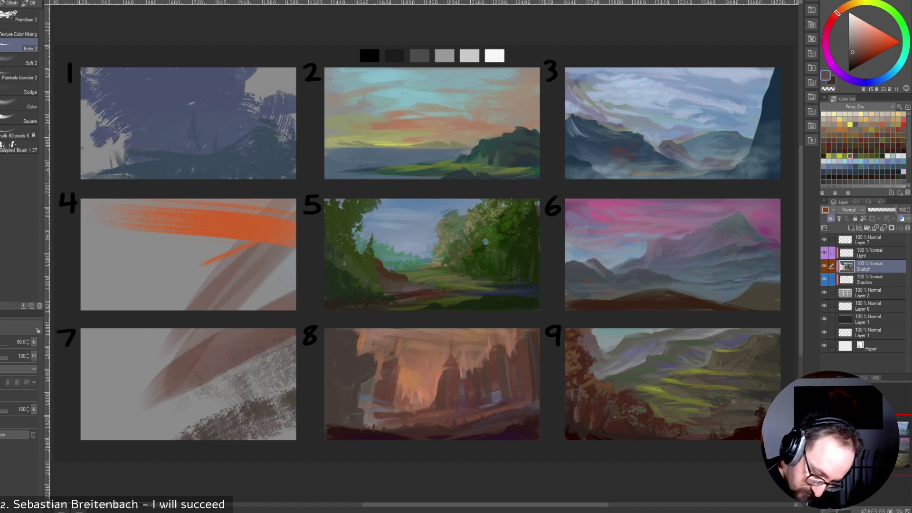
{"action": "key", "text": "]"}
{"action": "left_click", "coordinate": [595, 415], "text": "alt"}
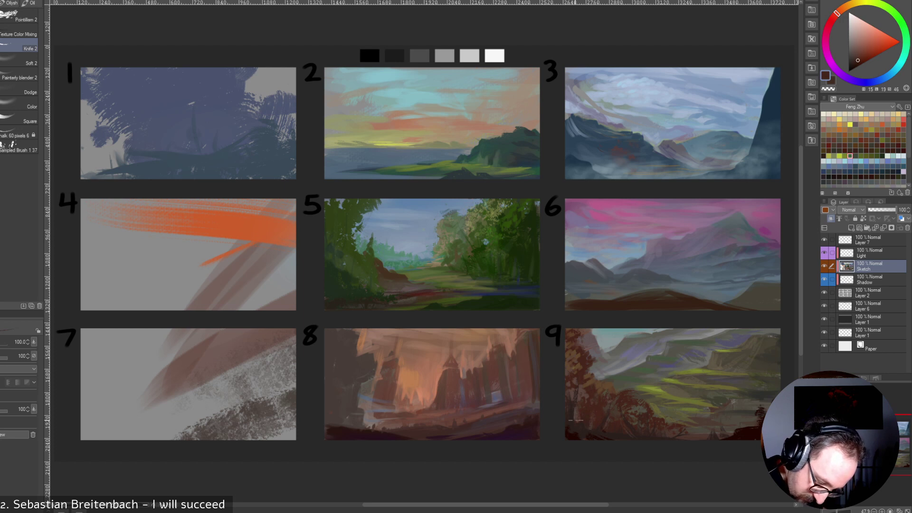
{"action": "left_click", "coordinate": [606, 436], "text": "alt"}
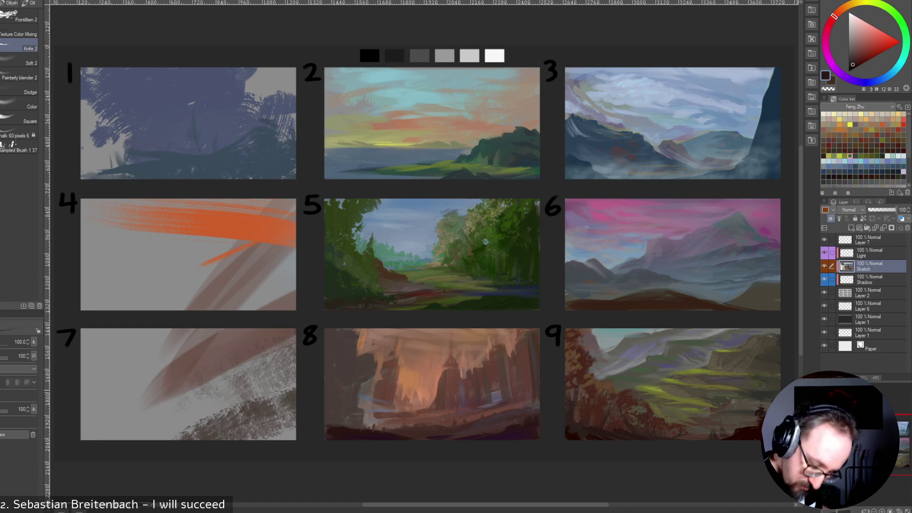
Touch up thumbnail 9's terraces and right hillside with sampled yellow-green and dark olive at brush size 100.
{"action": "left_click", "coordinate": [675, 397], "text": "alt"}
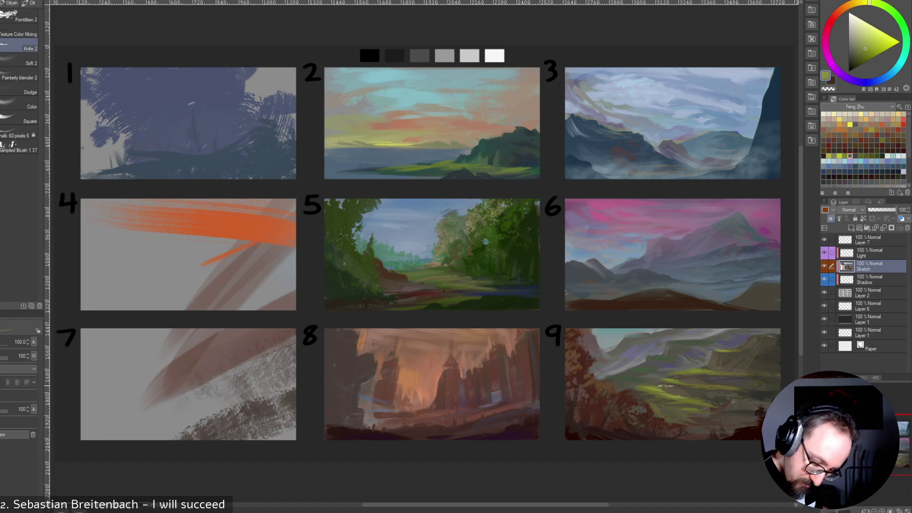
{"action": "left_click", "coordinate": [753, 361], "text": "alt"}
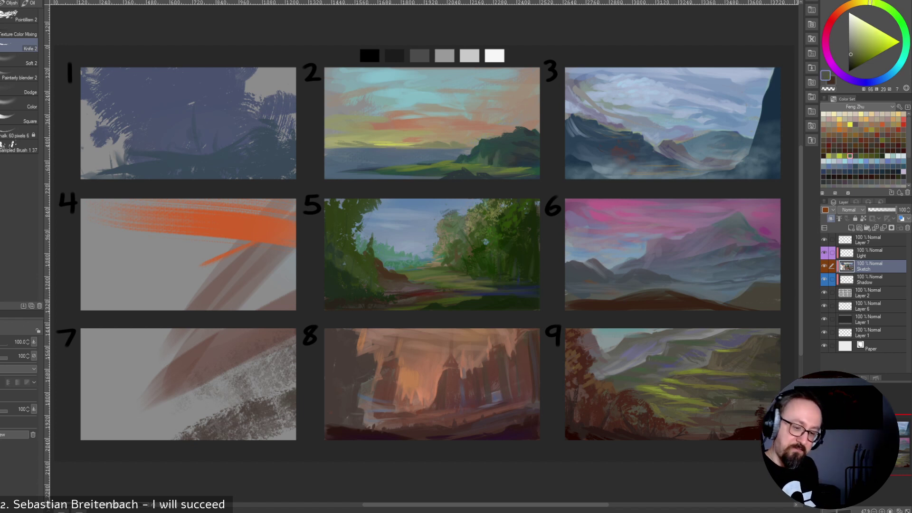
Lasso thumbnail 9's sky and distant mountain, haze them with sampled blue-grey using the Soft 2 brush at size 125, and deselect.
{"action": "left_click", "coordinate": [613, 336], "text": "alt"}
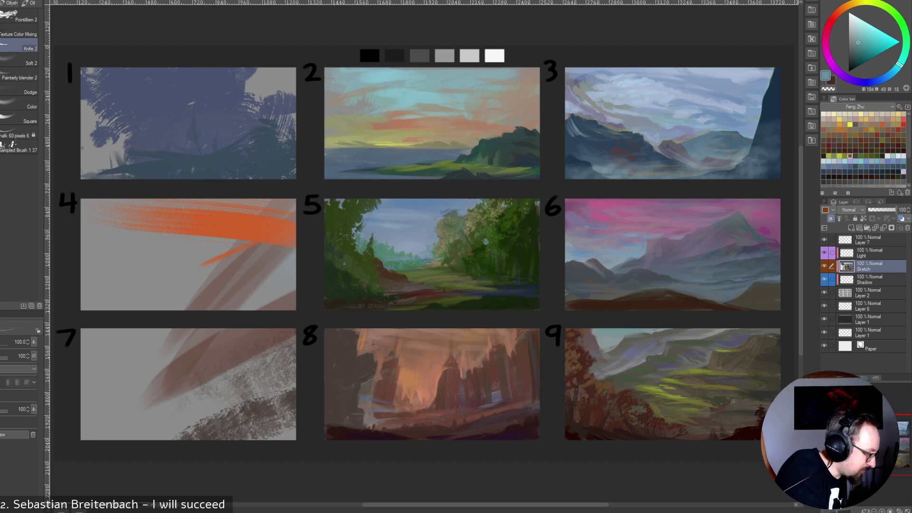
{"action": "key", "text": "m"}
{"action": "mouse_move", "coordinate": [602, 326]}
{"action": "left_mouse_down"}
{"action": "mouse_move", "coordinate": [579, 332]}
{"action": "mouse_move", "coordinate": [593, 355]}
{"action": "mouse_move", "coordinate": [640, 364]}
{"action": "mouse_move", "coordinate": [729, 328]}
{"action": "mouse_move", "coordinate": [644, 321]}
{"action": "left_mouse_up"}
{"action": "key", "text": "b"}
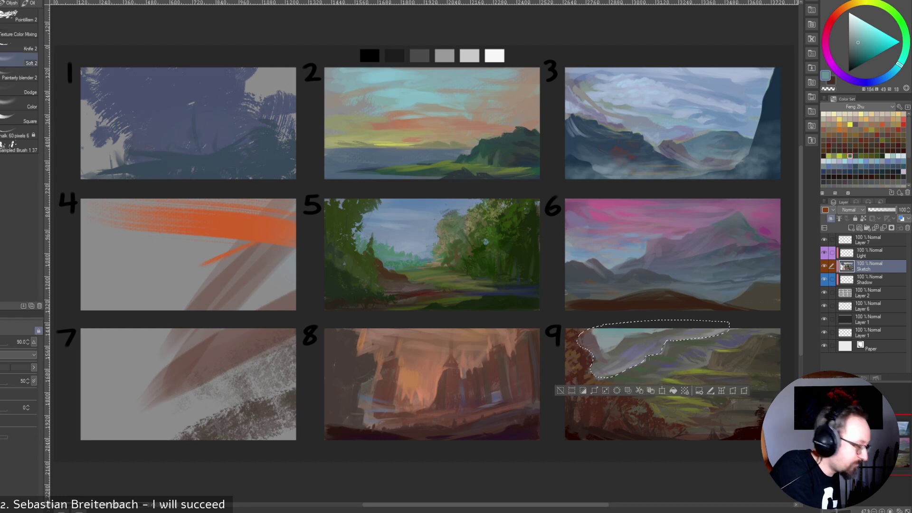
{"action": "left_click", "coordinate": [23, 60]}
{"action": "left_click", "coordinate": [630, 353], "text": "alt"}
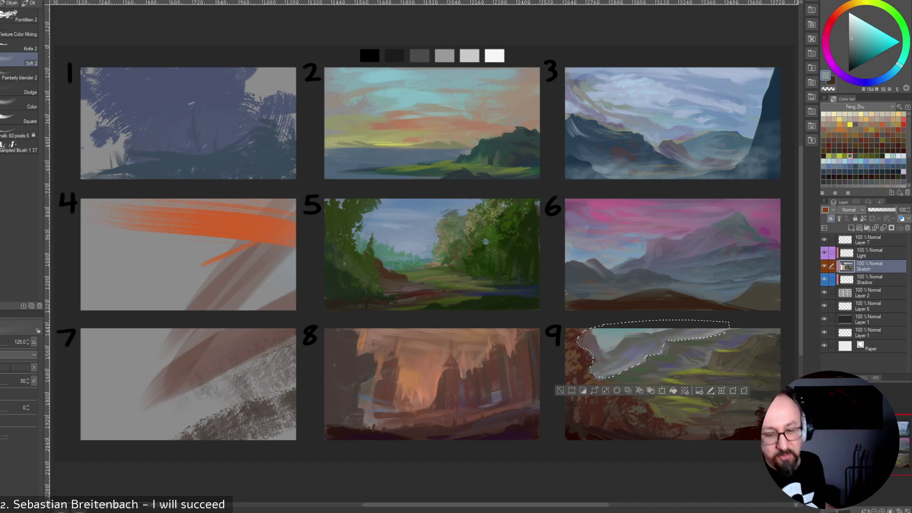
{"action": "left_click", "coordinate": [583, 332], "text": "alt"}
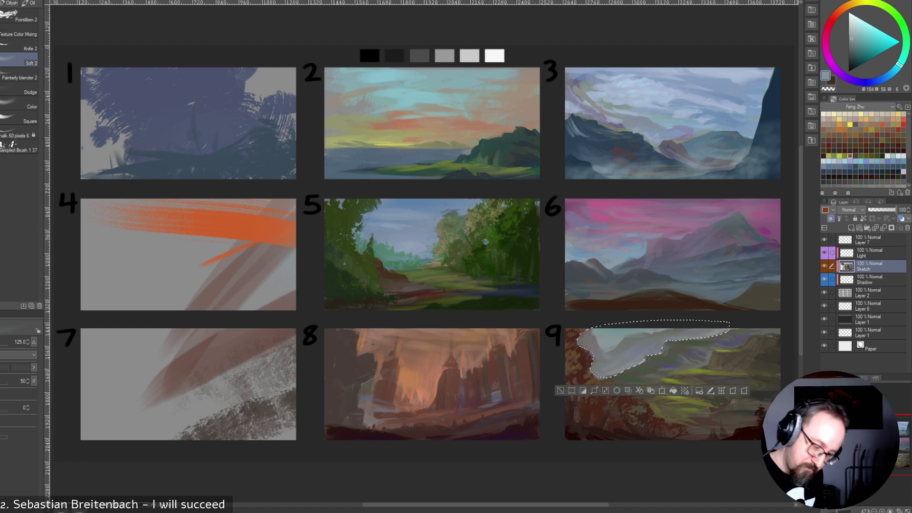
{"action": "key", "text": "m"}
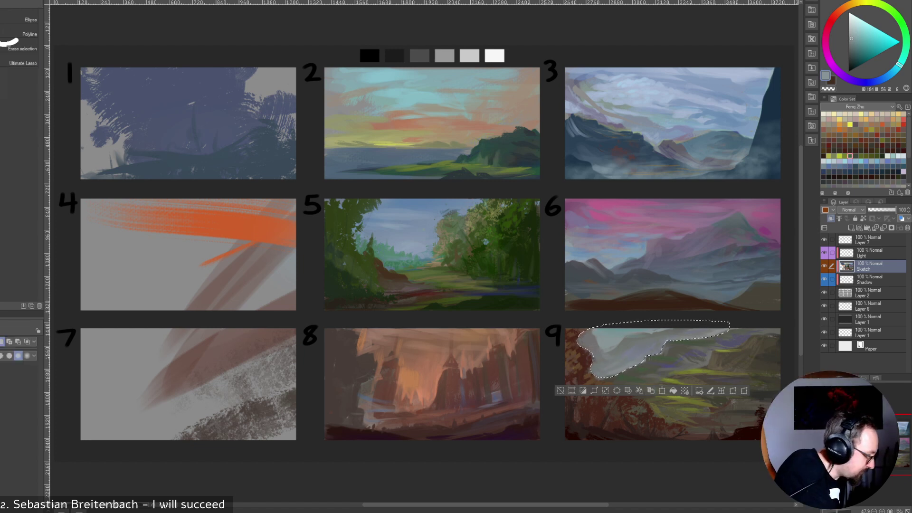
{"action": "key", "text": "ctrl+d"}
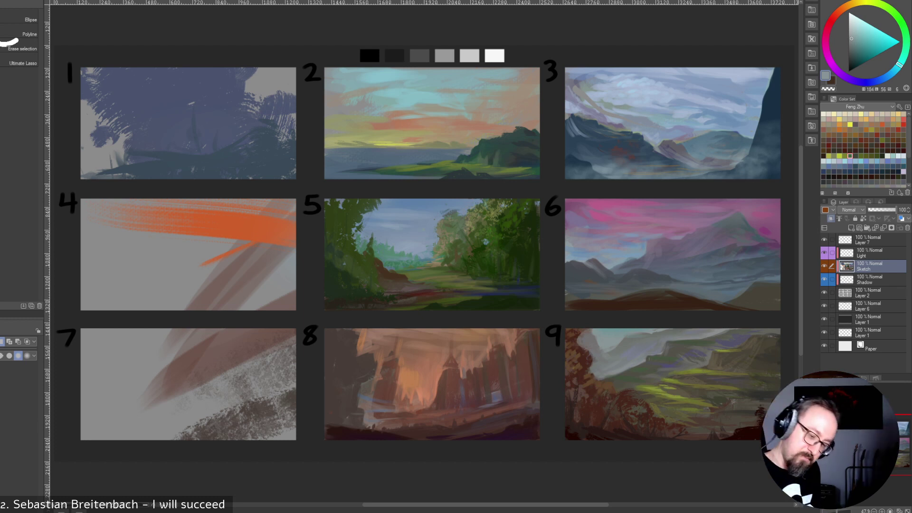
Lasso thin slanting streaks on thumbnail 9's distant mountain, lighten them with a sampled pale grey-green using Soft 2, and deselect.
{"action": "left_click_drag", "start_coordinate": [628, 337], "coordinate": [600, 365]}
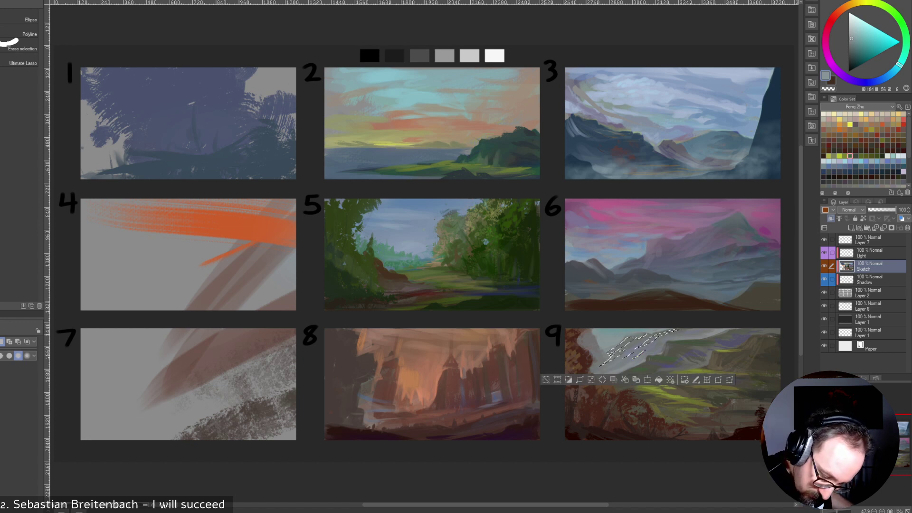
{"action": "key", "text": "b"}
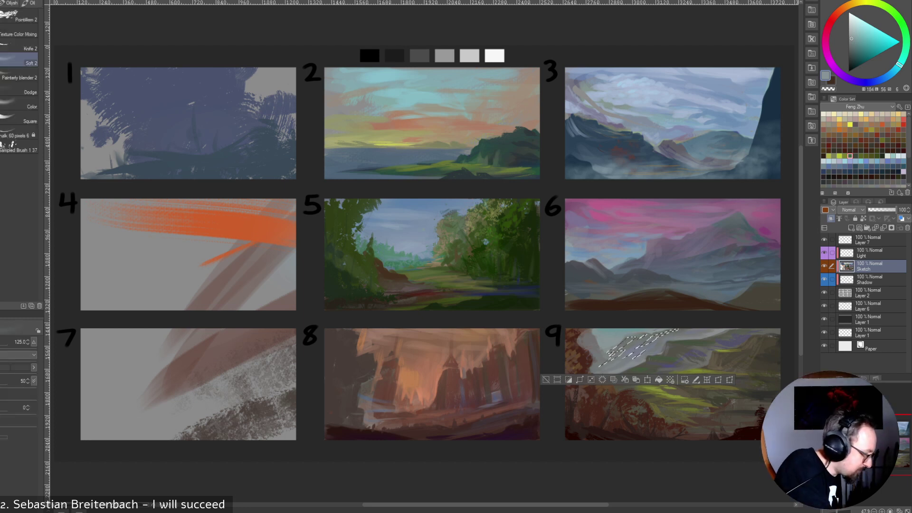
{"action": "left_click", "coordinate": [648, 346], "text": "alt"}
{"action": "left_click", "coordinate": [618, 336], "text": "alt"}
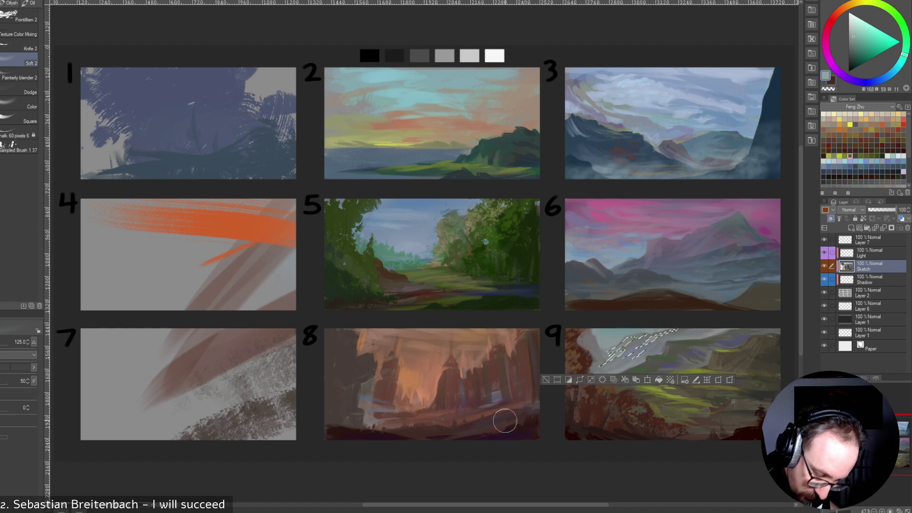
{"action": "key", "text": "m"}
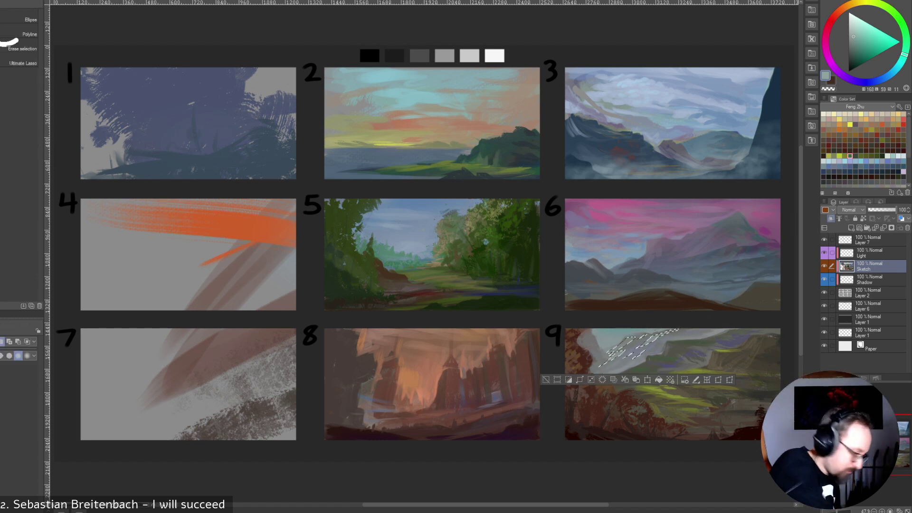
{"action": "key", "text": "ctrl+d"}
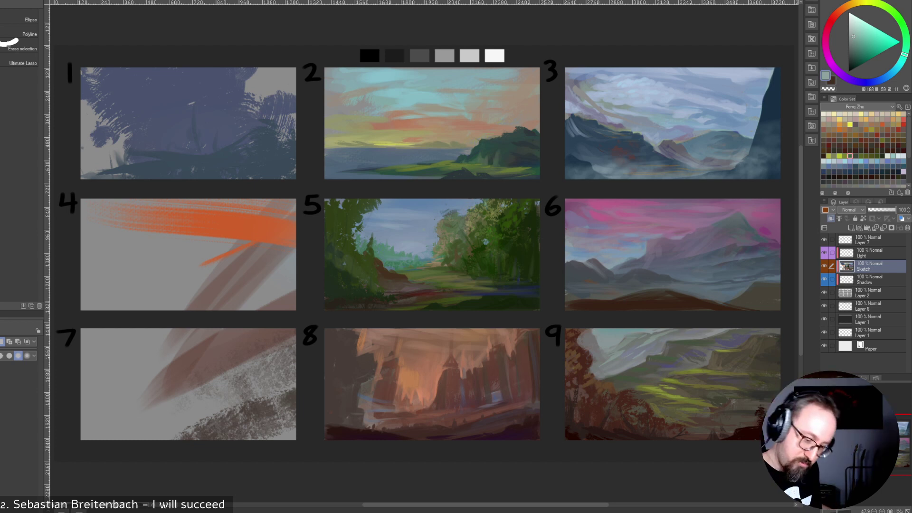
Lasso a long sliver across thumbnail 9's right terrace, brush it with a sampled olive green using Soft 2, and deselect.
{"action": "mouse_move", "coordinate": [749, 379]}
{"action": "left_mouse_down"}
{"action": "mouse_move", "coordinate": [678, 386]}
{"action": "mouse_move", "coordinate": [766, 378]}
{"action": "left_mouse_up"}
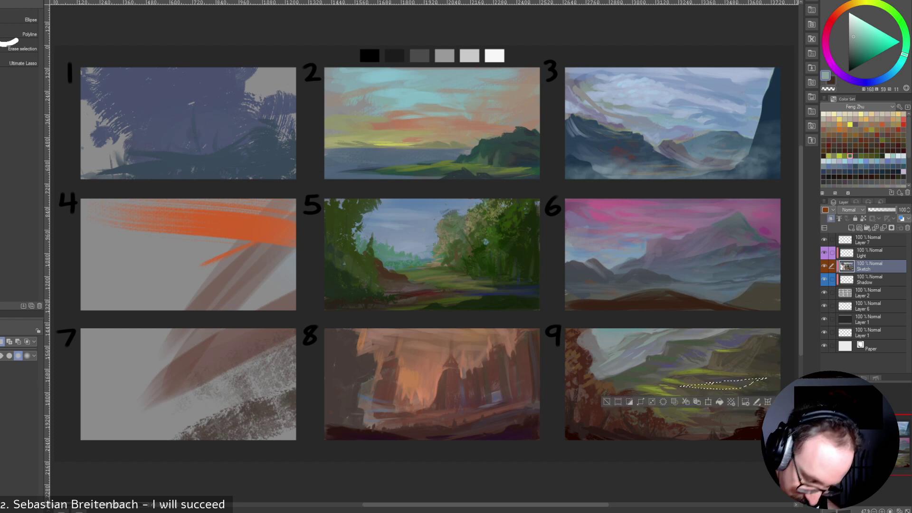
{"action": "key", "text": "b"}
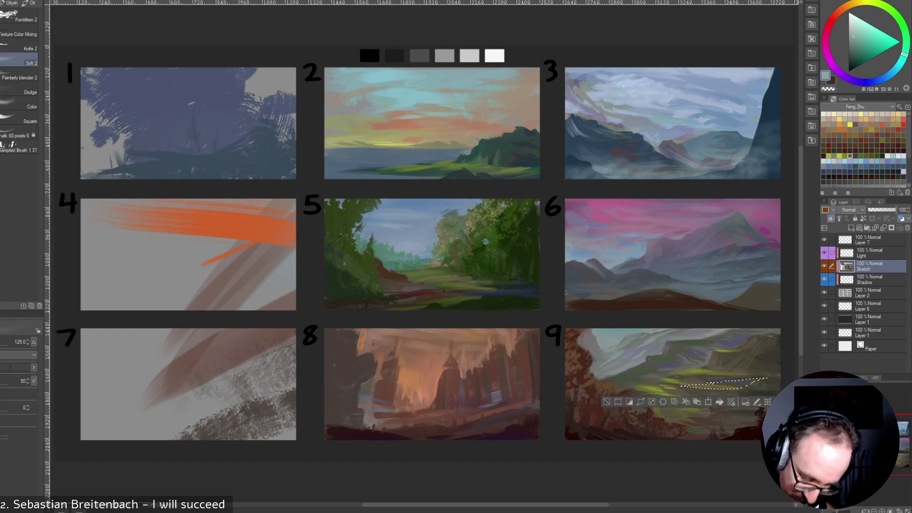
{"action": "left_click", "coordinate": [726, 383], "text": "alt"}
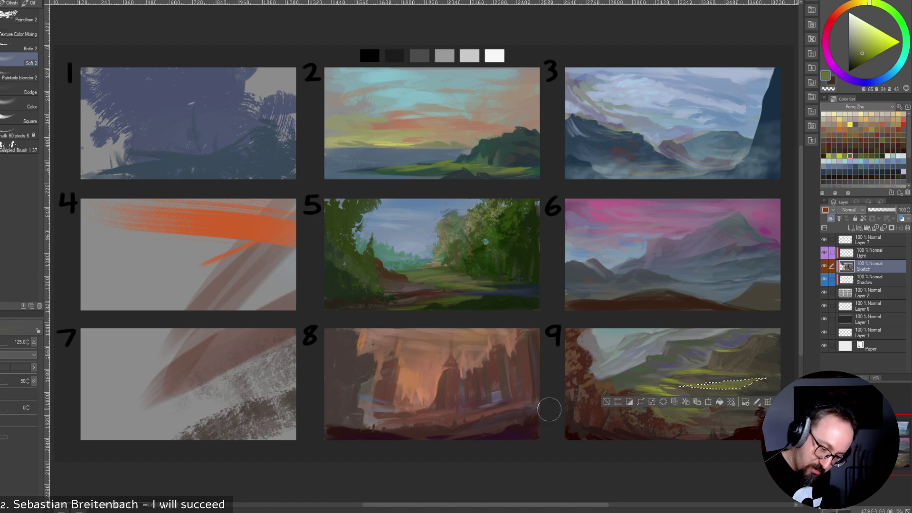
{"action": "key", "text": "m"}
{"action": "key", "text": "ctrl+d"}
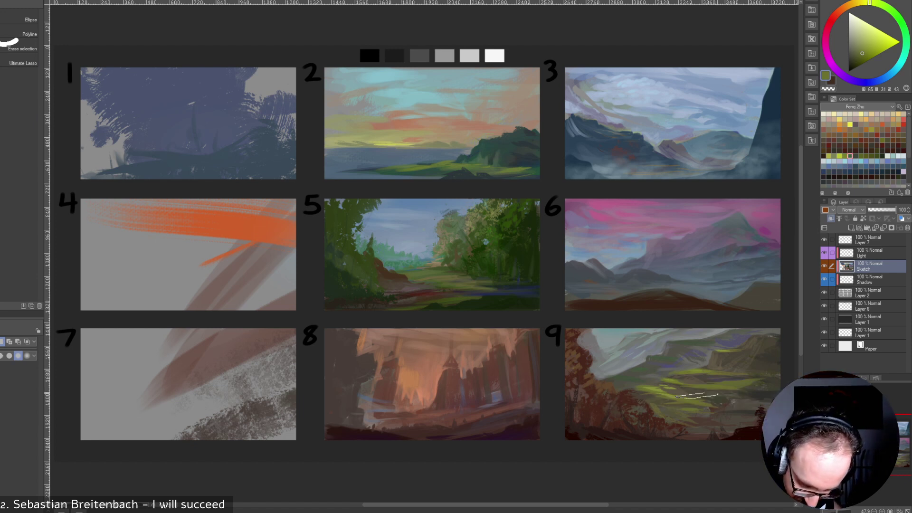
Lasso a thin sliver across thumbnail 9's lower terraces, shade it with a sampled dark olive-brown using the Soft 2 brush, and deselect.
{"action": "left_click_drag", "start_coordinate": [717, 394], "coordinate": [678, 397]}
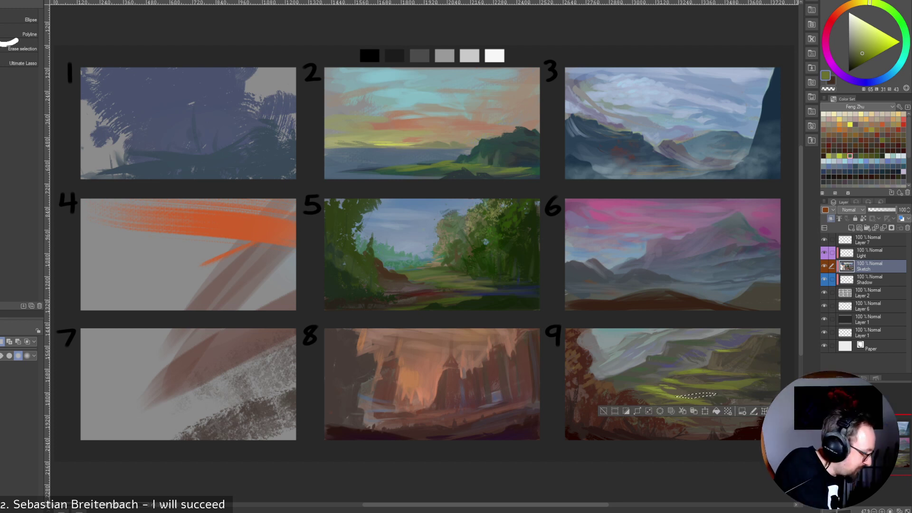
{"action": "key", "text": "b"}
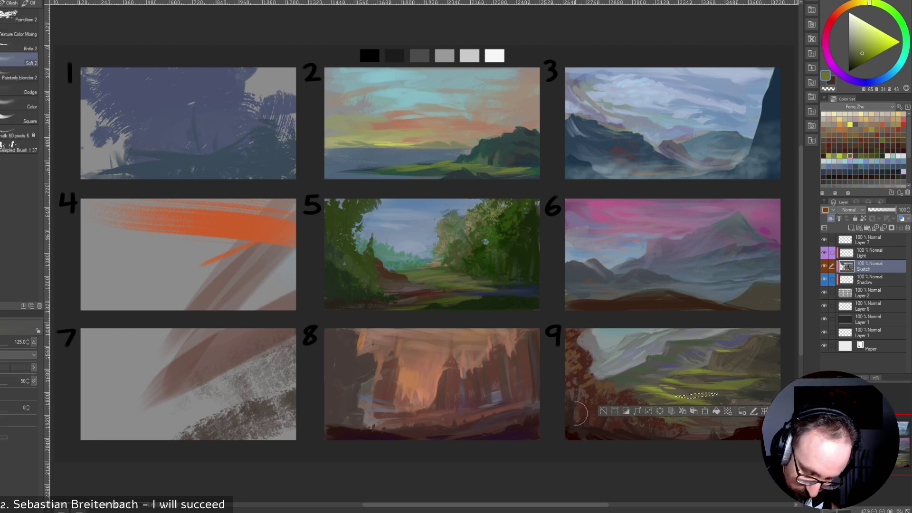
{"action": "left_click", "coordinate": [672, 397], "text": "alt"}
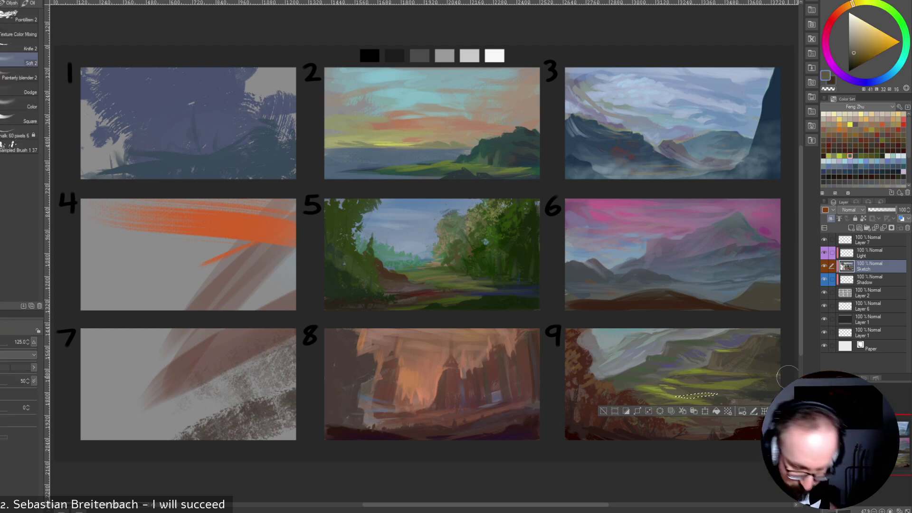
{"action": "key", "text": "m"}
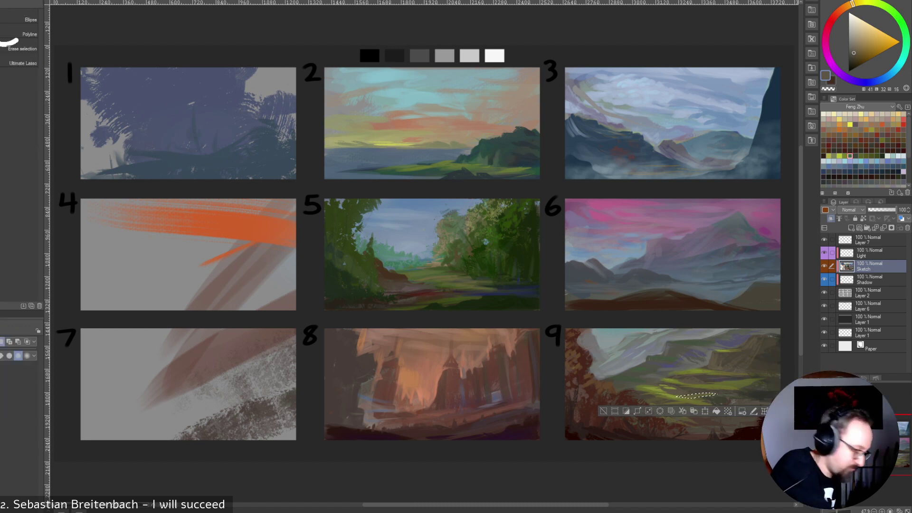
{"action": "key", "text": "ctrl+d"}
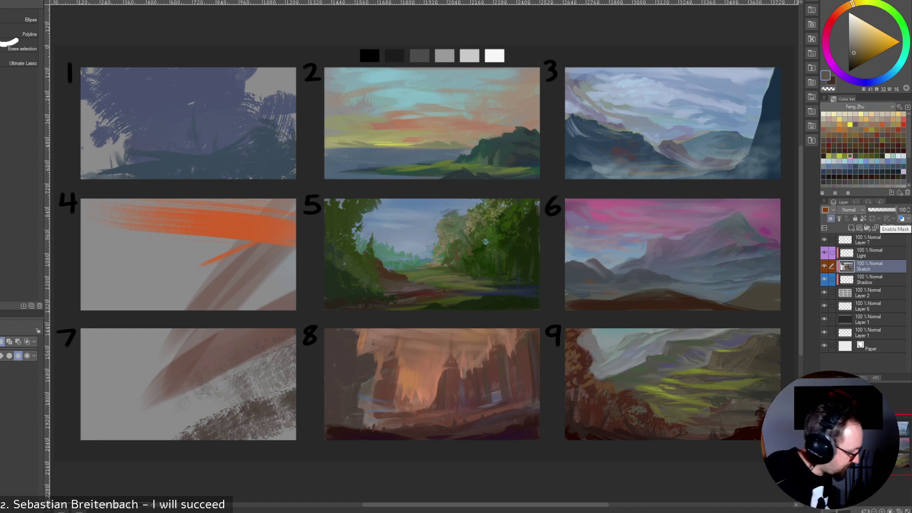
{"action": "key", "text": "b"}
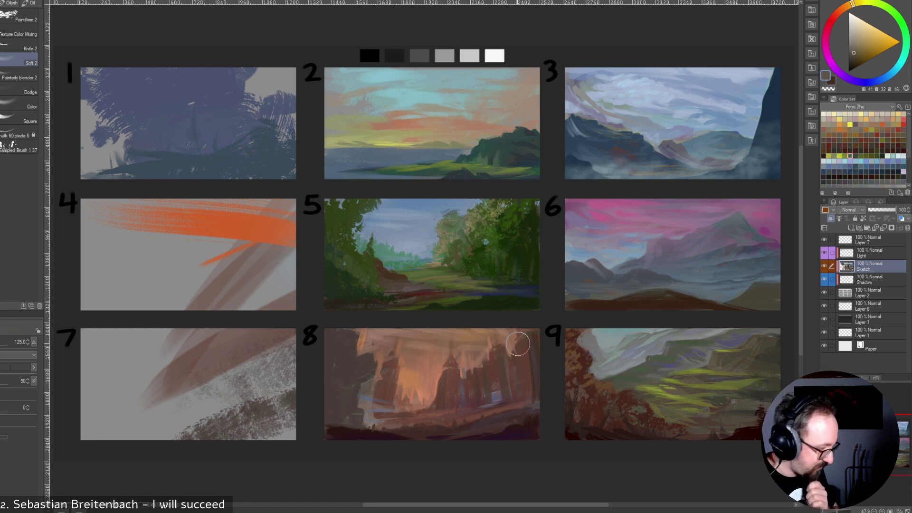
Save the thumbnail sheet and open the existing painting tree02.clip.
{"action": "left_click", "coordinate": [0, 0]}
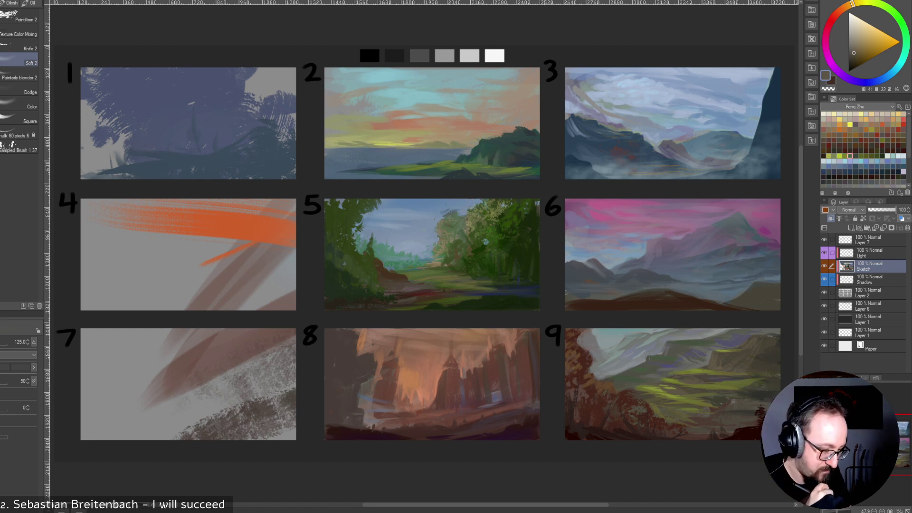
{"action": "key", "text": "ctrl+s"}
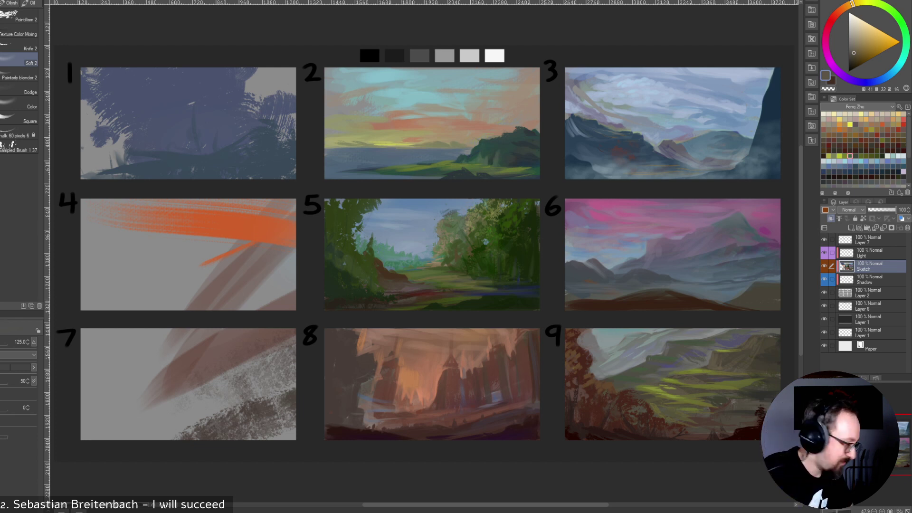
{"action": "key", "text": "alt+f"}
{"action": "mouse_move", "coordinate": [6, 15]}
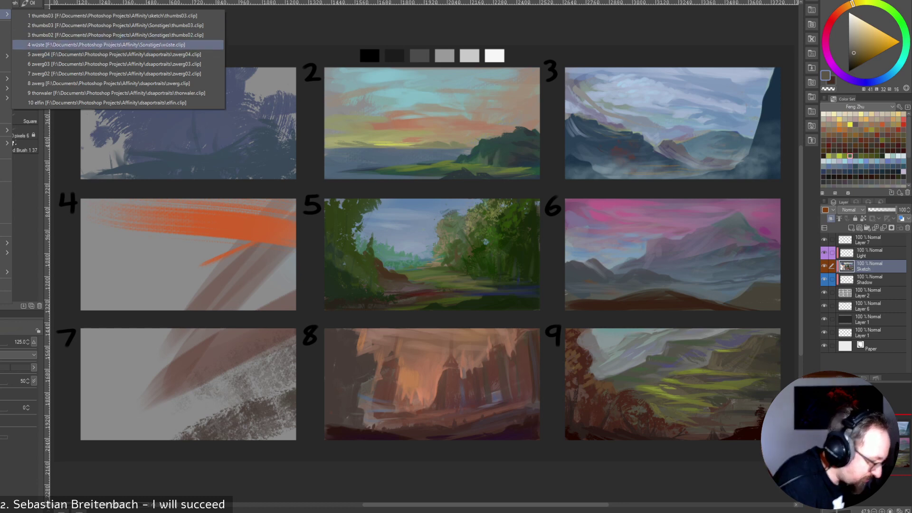
{"action": "left_click", "coordinate": [5, 4]}
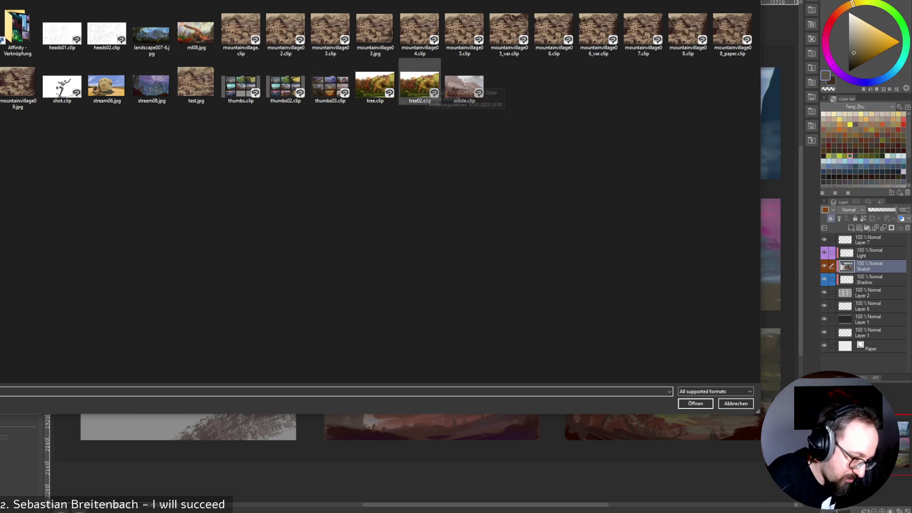
{"action": "double_click", "coordinate": [425, 80]}
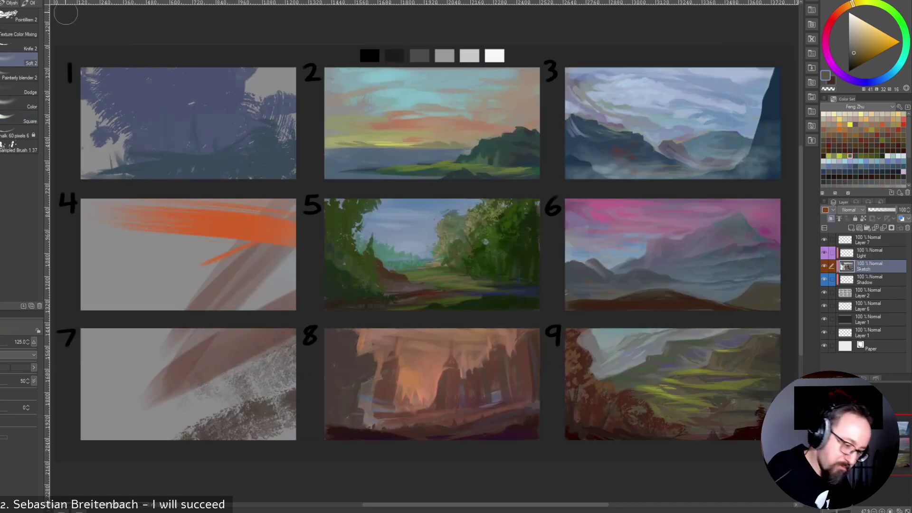
Refine the autumn tree at thumbnail 9's left edge with sampled dark and reddish browns, using a harder brush at sizes 45 to 30.
{"action": "left_click", "coordinate": [586, 375], "text": "alt"}
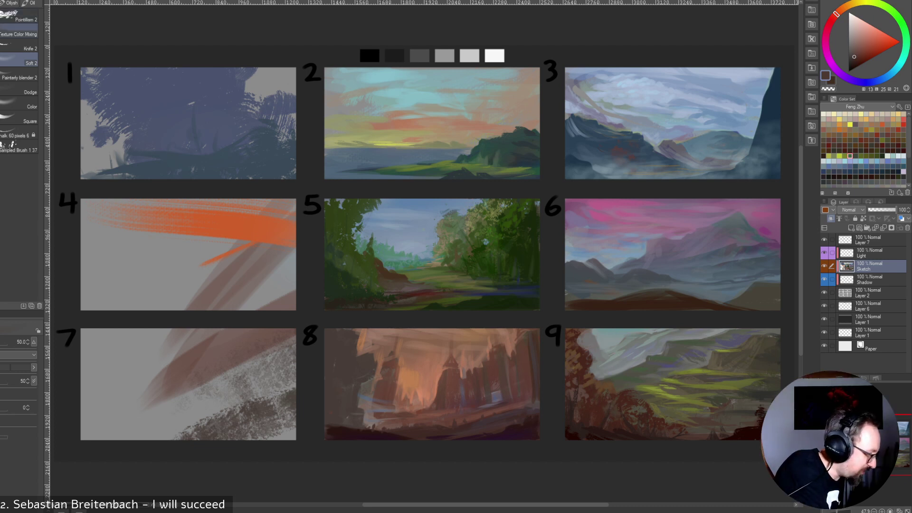
{"action": "left_click", "coordinate": [2, 32]}
{"action": "key", "text": "bracketleft"}
{"action": "key", "text": "bracketleft"}
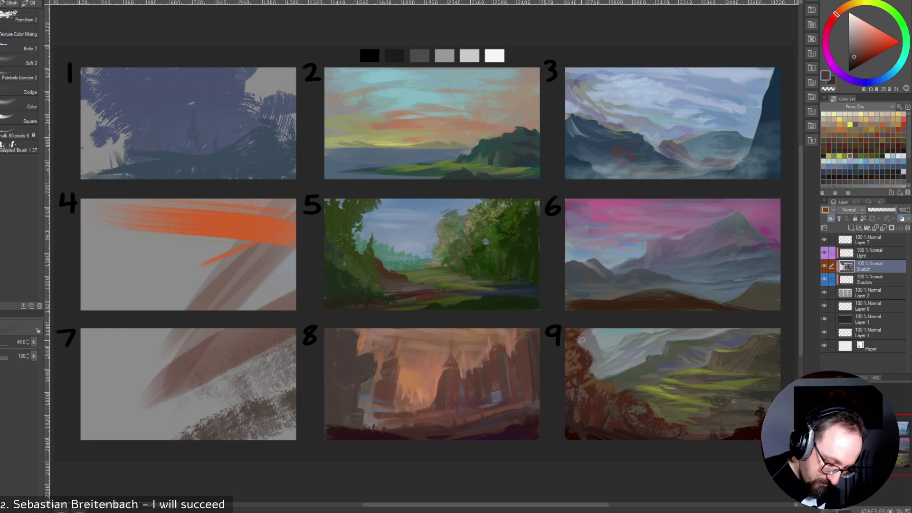
{"action": "left_click", "coordinate": [584, 351], "text": "alt"}
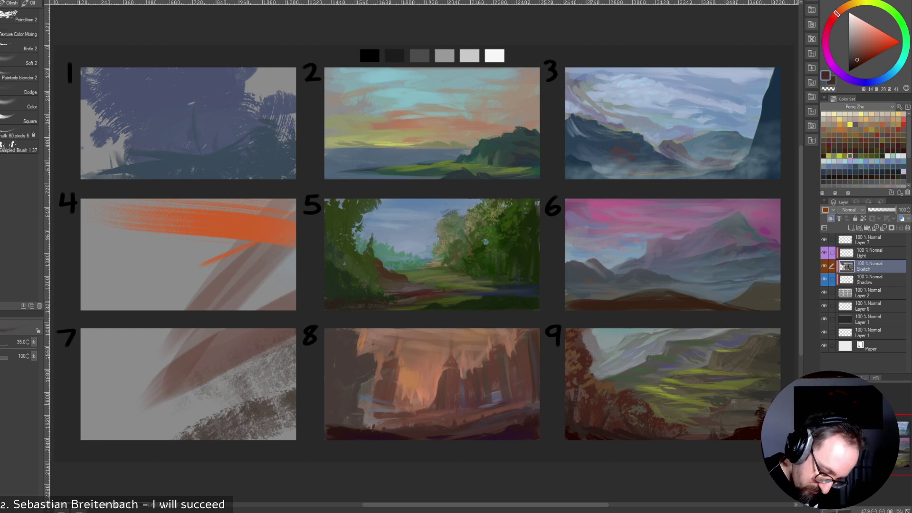
{"action": "left_click", "coordinate": [587, 372], "text": "alt"}
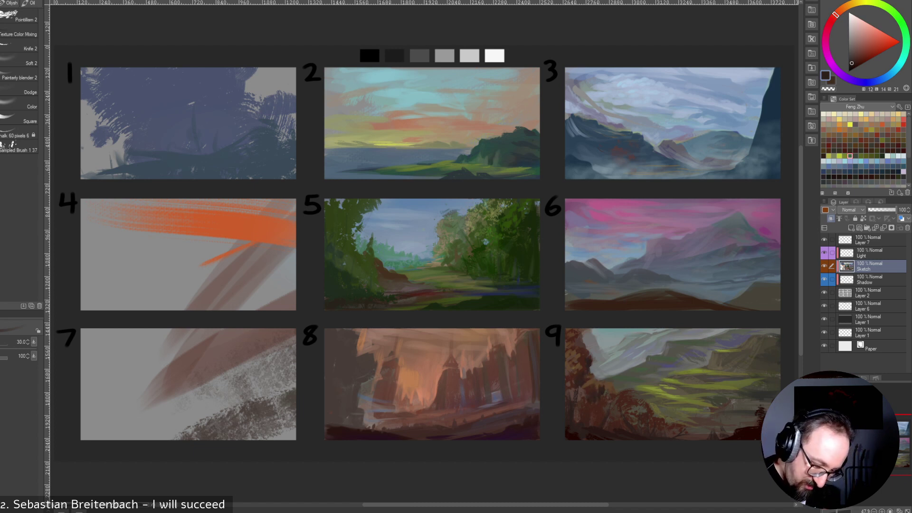
{"action": "key", "text": "bracketright"}
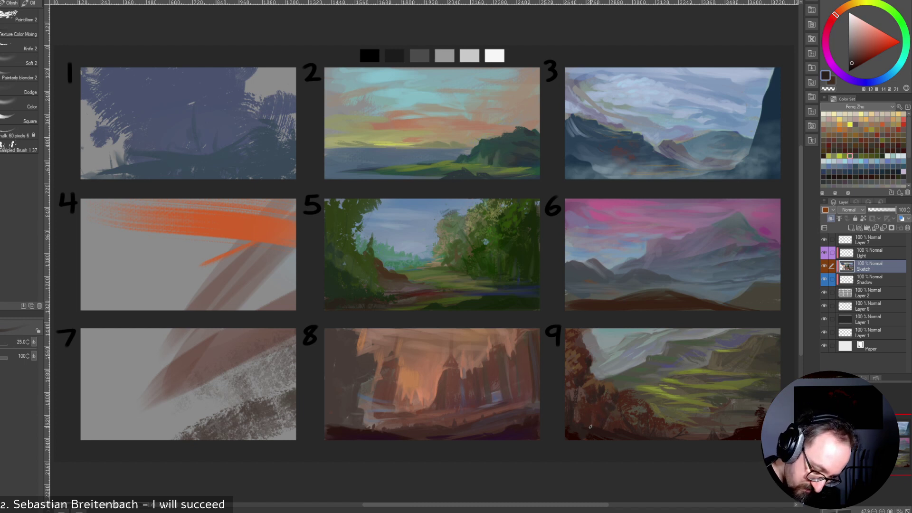
Define the shadows and edges of thumbnail 9's foreground bushes with sampled dark brown and olive at brush size 25.
{"action": "key", "text": "bracketleft"}
{"action": "key", "text": "bracketleft"}
{"action": "key", "text": "bracketleft"}
{"action": "key", "text": "bracketleft"}
{"action": "key", "text": "bracketright"}
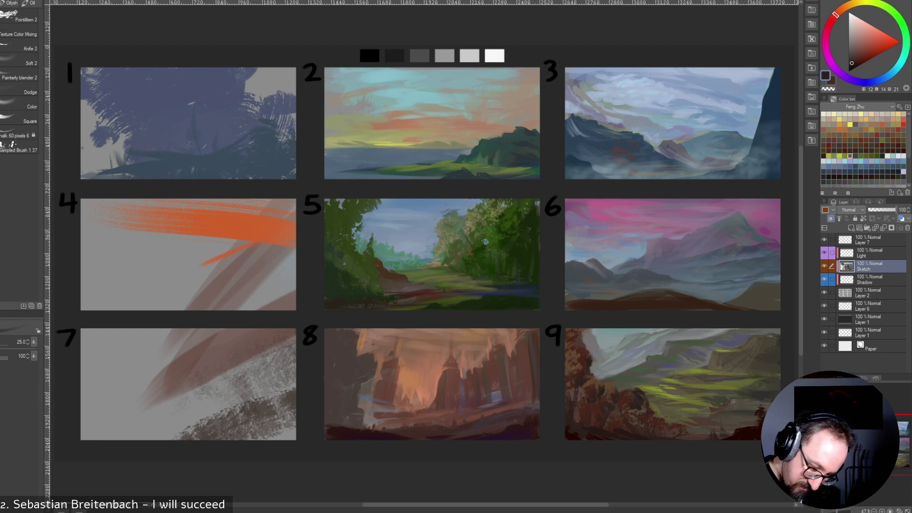
{"action": "key", "text": "bracketleft"}
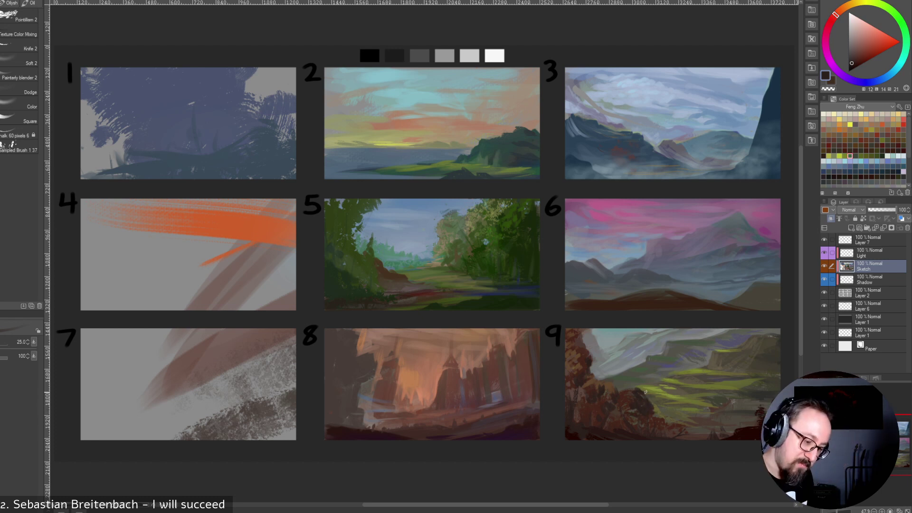
{"action": "left_click", "coordinate": [631, 388], "text": "alt"}
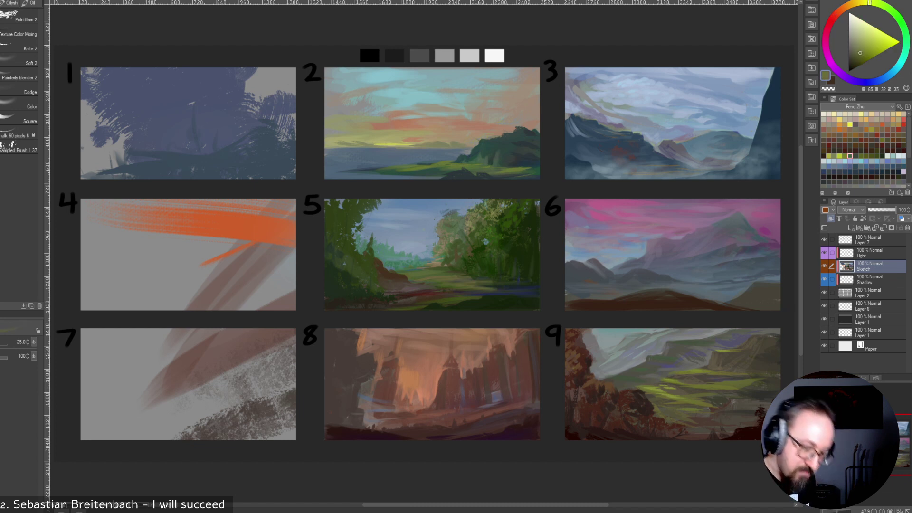
{"action": "left_click", "coordinate": [633, 424], "text": "alt"}
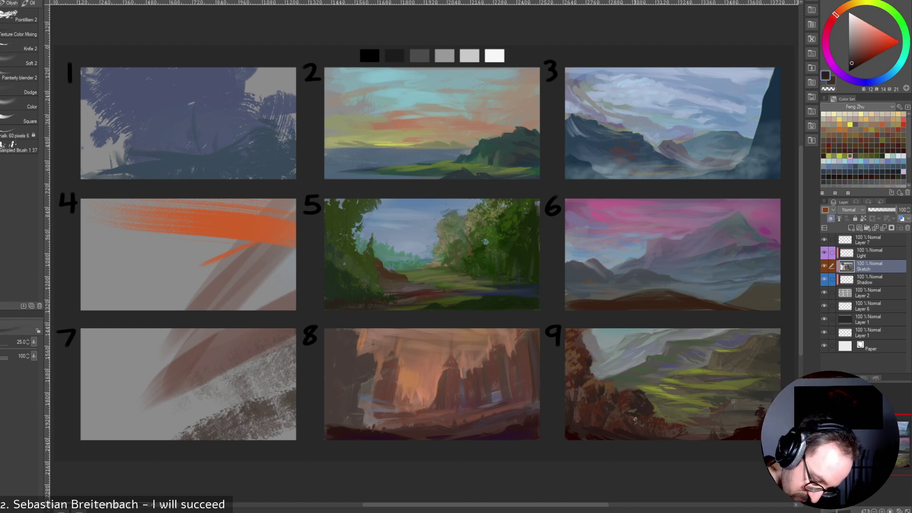
Model the foliage below thumbnail 9's left tree with sampled reddish and dark browns at brush size 35.
{"action": "left_click", "coordinate": [587, 363], "text": "alt"}
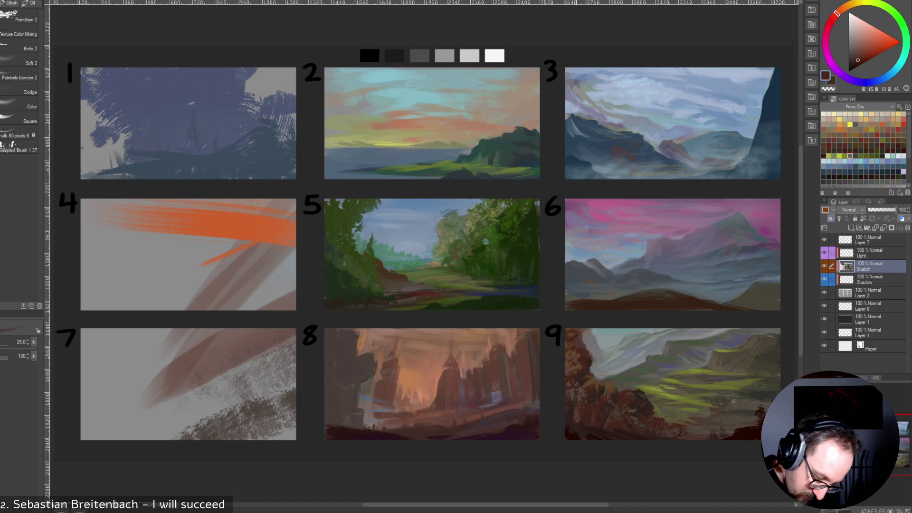
{"action": "left_click", "coordinate": [608, 404], "text": "alt"}
{"action": "left_click", "coordinate": [598, 422], "text": "alt"}
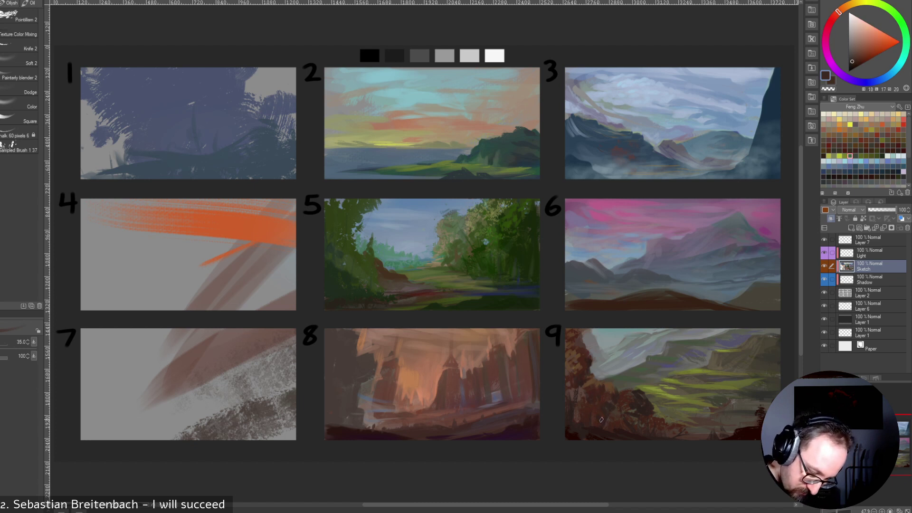
{"action": "left_click", "coordinate": [578, 413], "text": "alt"}
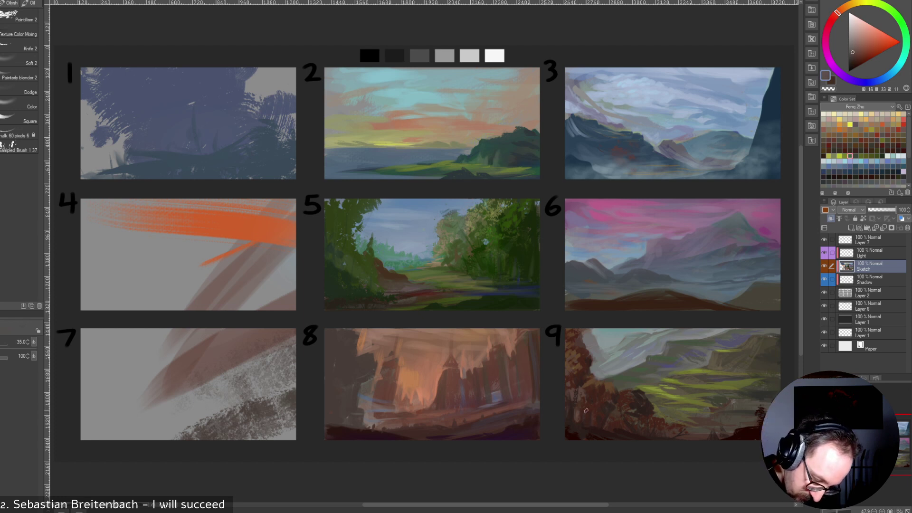
{"action": "left_click", "coordinate": [586, 412], "text": "alt"}
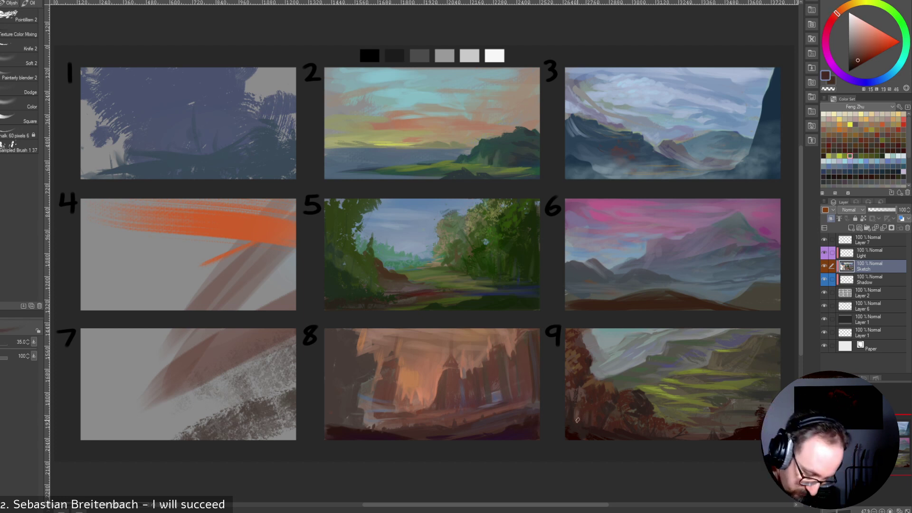
{"action": "left_click", "coordinate": [608, 386], "text": "alt"}
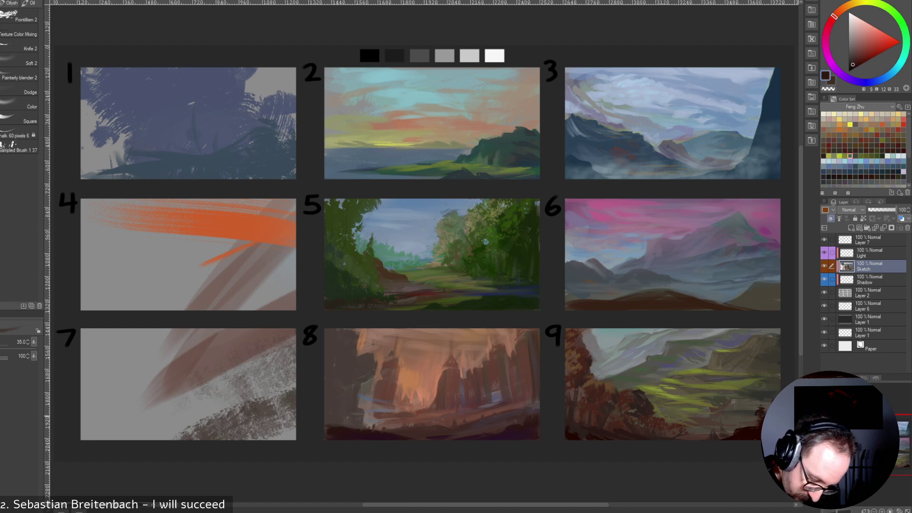
Add small dark red-brown branch and foliage details to thumbnail 9's foreground bushes at brush size 17.5.
{"action": "key", "text": "bracketleft"}
{"action": "left_click", "coordinate": [617, 418], "text": "alt"}
{"action": "left_click", "coordinate": [614, 412], "text": "alt"}
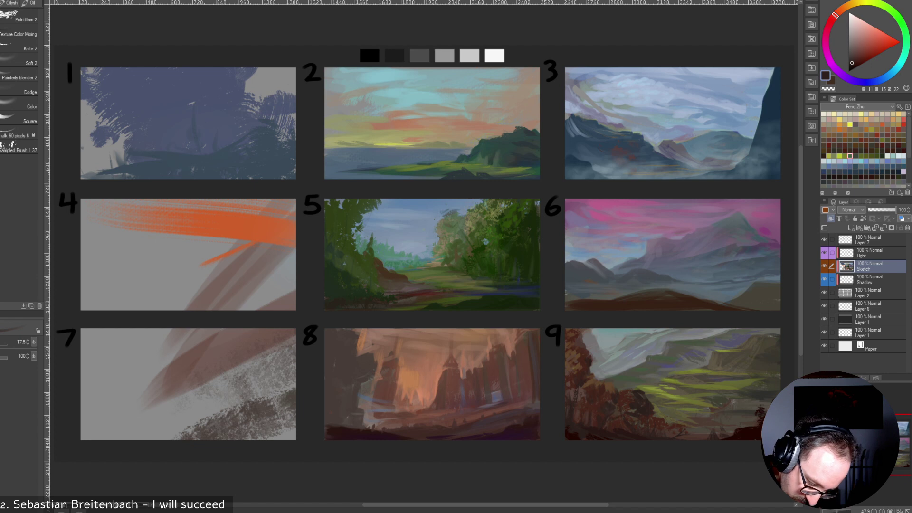
{"action": "left_click", "coordinate": [616, 392], "text": "alt"}
{"action": "left_click", "coordinate": [614, 409], "text": "alt"}
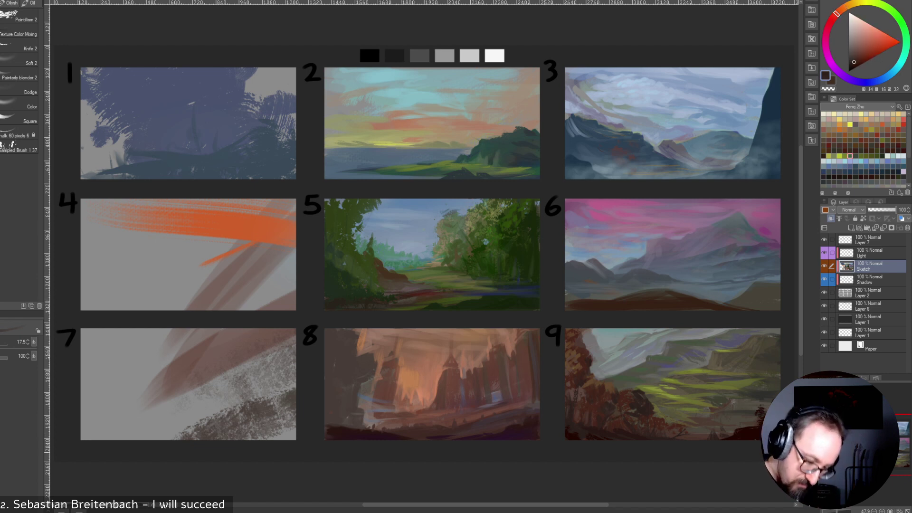
Carve the bush outlines against thumbnail 9's valley with sampled olive and dark olive tones at brush size 17.5.
{"action": "left_click", "coordinate": [651, 416], "text": "alt"}
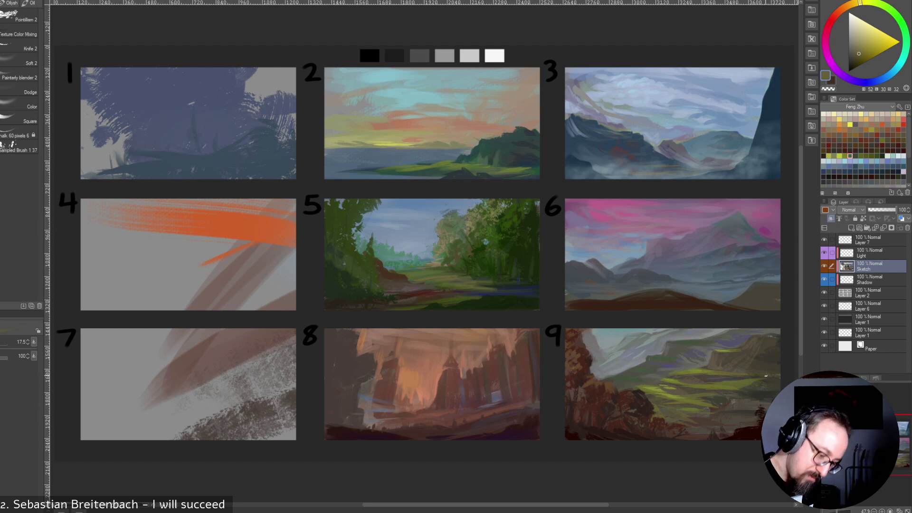
{"action": "left_click", "coordinate": [654, 407], "text": "alt"}
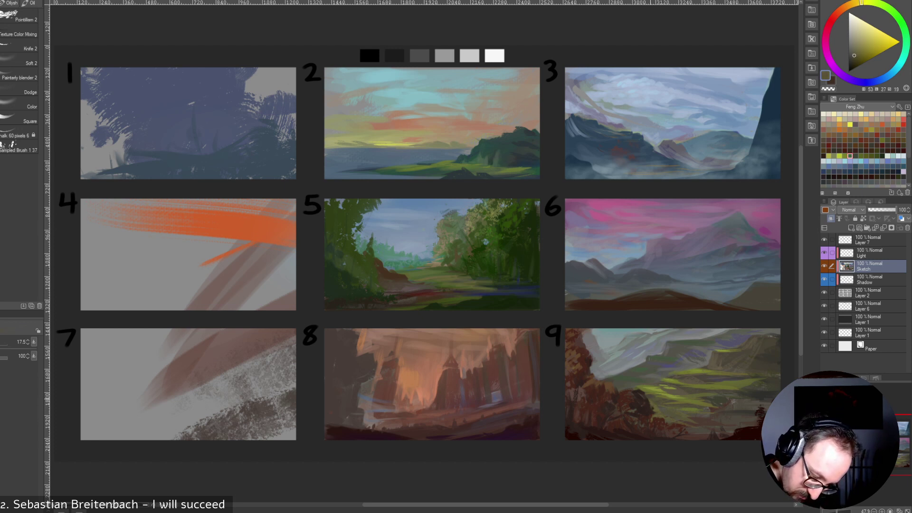
{"action": "left_click", "coordinate": [651, 406], "text": "alt"}
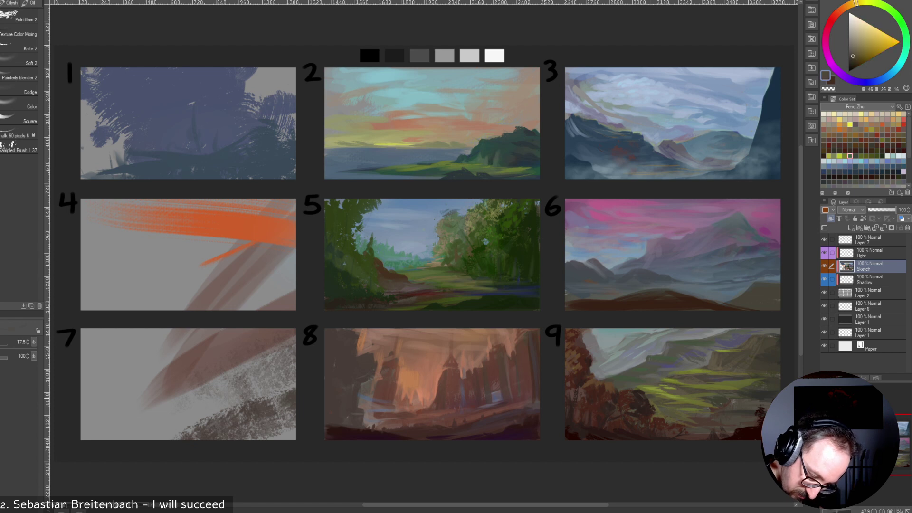
{"action": "left_click", "coordinate": [635, 395], "text": "alt"}
{"action": "left_click_drag", "start_coordinate": [630, 392], "coordinate": [627, 391]}
{"action": "left_click", "coordinate": [628, 388], "text": "alt"}
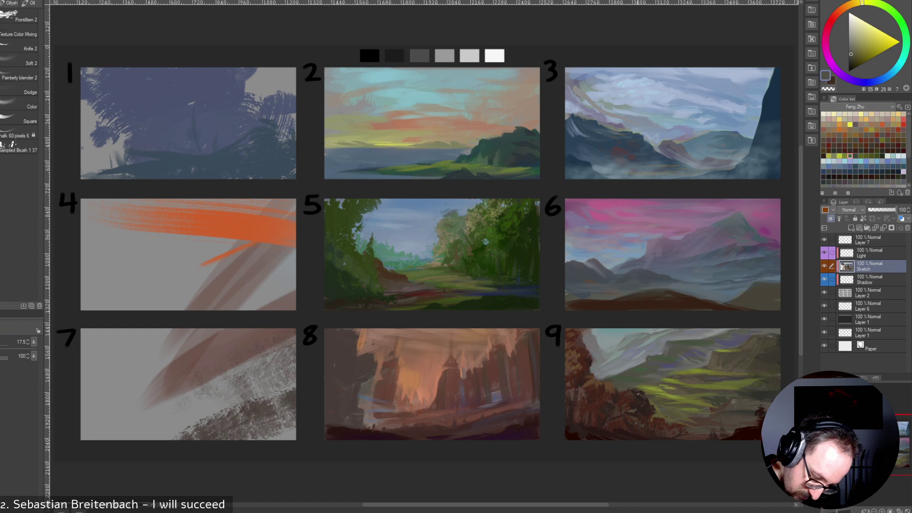
{"action": "left_click", "coordinate": [631, 399], "text": "alt"}
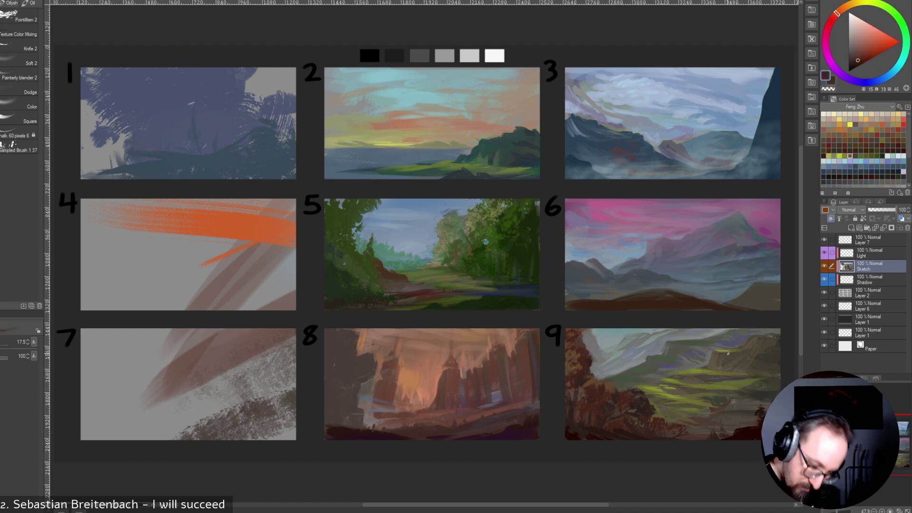
Dab orange-brown leaves on thumbnail 9's bushes and yellow-green foliage along the lower-left foreground with a leafy textured brush at size 80.
{"action": "left_click", "coordinate": [592, 388], "text": "alt"}
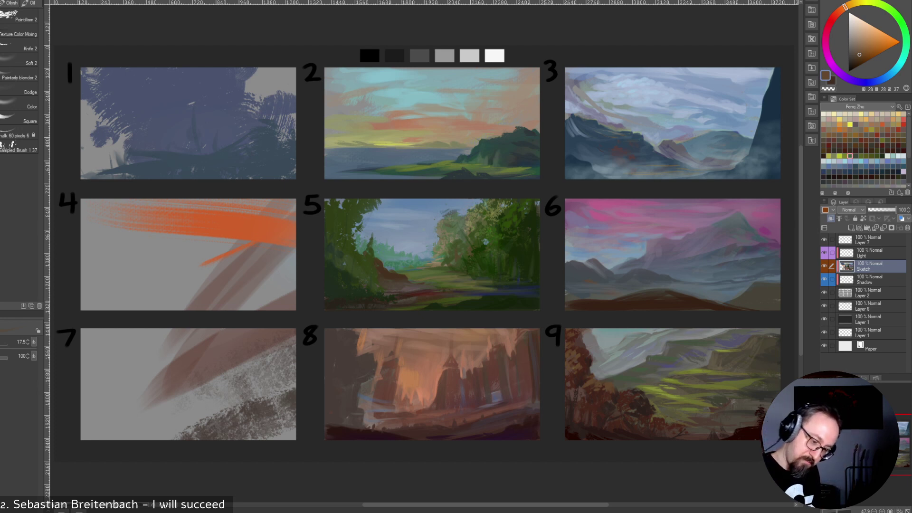
{"action": "key", "text": "b"}
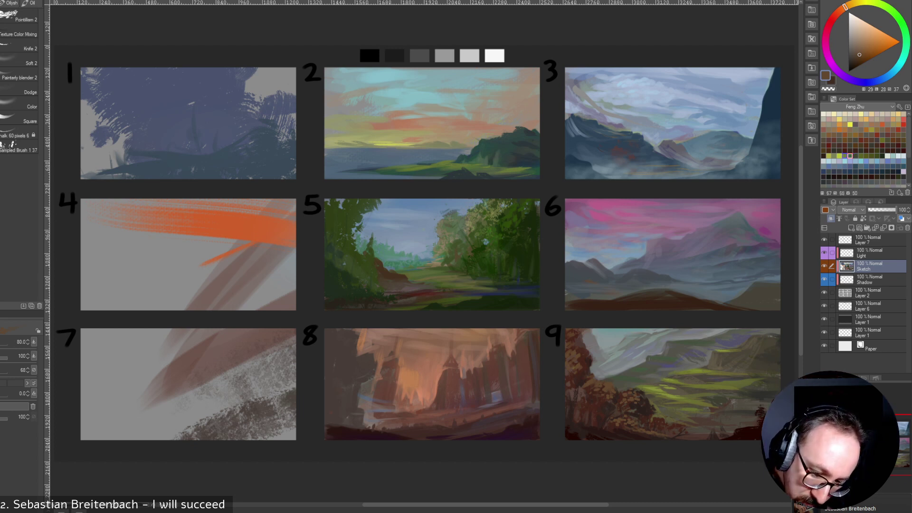
{"action": "left_click", "coordinate": [844, 155]}
{"action": "mouse_move", "coordinate": [637, 430]}
{"action": "left_mouse_down"}
{"action": "mouse_move", "coordinate": [585, 425]}
{"action": "mouse_move", "coordinate": [641, 432]}
{"action": "left_mouse_up"}
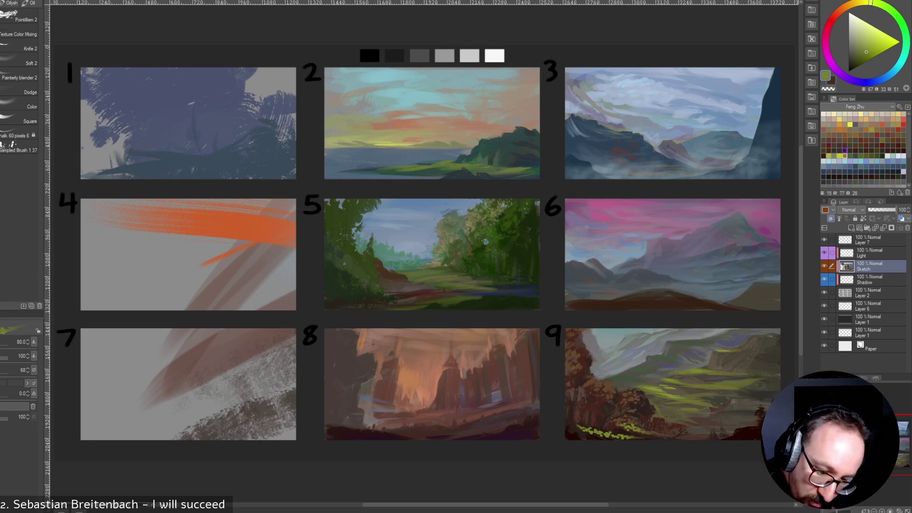
Brush sampled yellow-green along thumbnail 9's lower-left foreground to merge the leafy dabs into a grassy strip.
{"action": "left_click", "coordinate": [856, 155]}
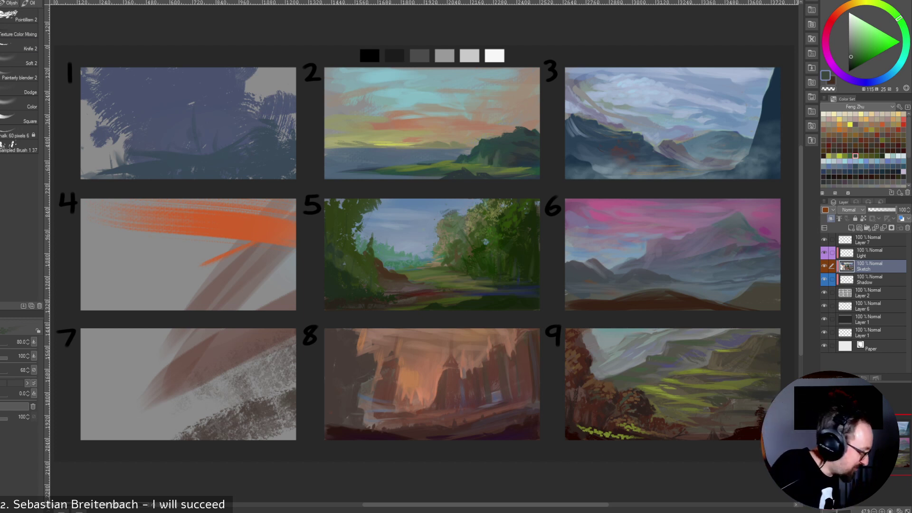
{"action": "key", "text": "b"}
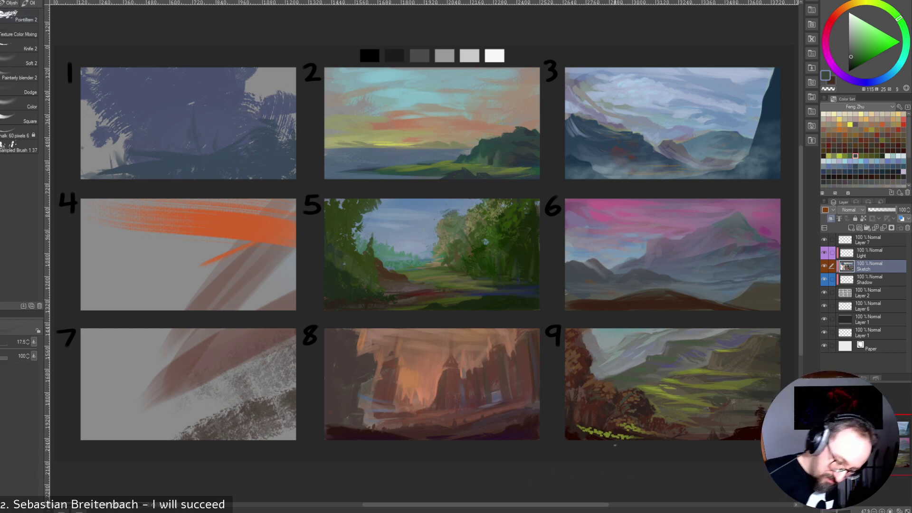
{"action": "left_click", "coordinate": [583, 431], "text": "alt"}
{"action": "key", "text": "b"}
{"action": "mouse_move", "coordinate": [576, 430]}
{"action": "left_mouse_down"}
{"action": "mouse_move", "coordinate": [622, 440]}
{"action": "mouse_move", "coordinate": [580, 432]}
{"action": "mouse_move", "coordinate": [630, 442]}
{"action": "mouse_move", "coordinate": [591, 433]}
{"action": "mouse_move", "coordinate": [634, 432]}
{"action": "left_mouse_up"}
Break up thumbnail 9's yellow-green foreground strip with sampled foliage and dark red-brown tones at brush size 45.
{"action": "key", "text": "bracketleft"}
{"action": "key", "text": "bracketleft"}
{"action": "key", "text": "bracketleft"}
{"action": "key", "text": "bracketleft"}
{"action": "key", "text": "bracketleft"}
{"action": "key", "text": "bracketleft"}
{"action": "key", "text": "bracketleft"}
{"action": "left_click", "coordinate": [632, 427], "text": "alt"}
{"action": "left_click", "coordinate": [617, 430], "text": "alt"}
{"action": "left_click", "coordinate": [620, 429]}
{"action": "left_click", "coordinate": [635, 431]}
{"action": "left_click", "coordinate": [654, 435], "text": "alt"}
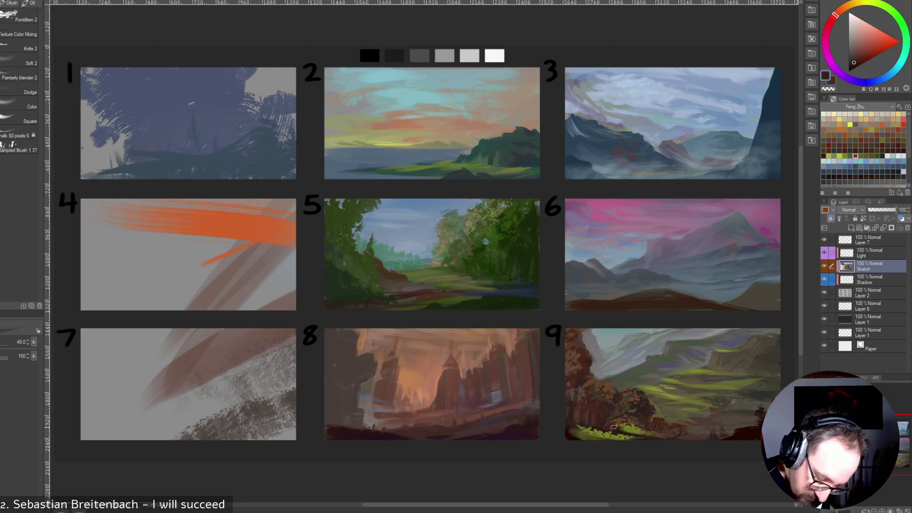
Tone down thumbnail 9's bright lower-left foreground with sampled dark red-brown and orange-brown strokes at brush size 45.
{"action": "left_click", "coordinate": [699, 443], "text": "alt"}
{"action": "left_click", "coordinate": [571, 426], "text": "alt"}
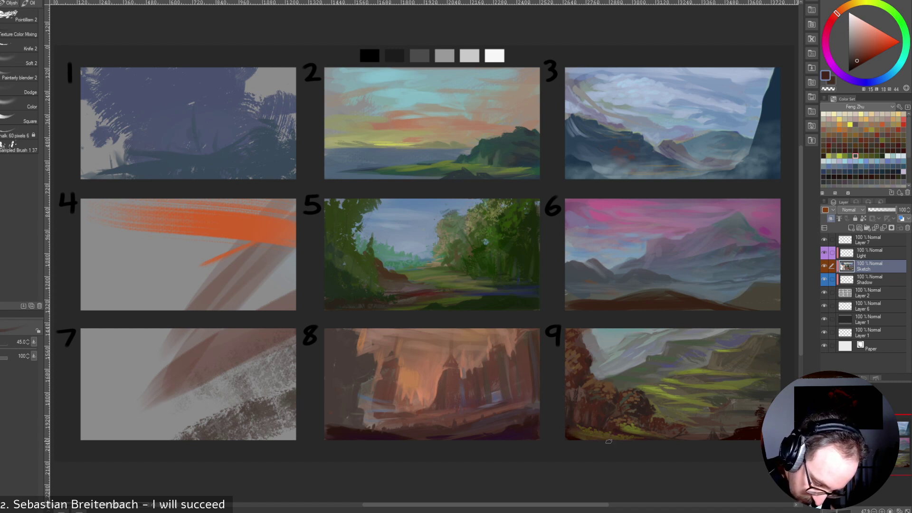
{"action": "left_click", "coordinate": [590, 432], "text": "alt"}
{"action": "mouse_move", "coordinate": [586, 432]}
{"action": "left_mouse_down"}
{"action": "mouse_move", "coordinate": [622, 440]}
{"action": "mouse_move", "coordinate": [611, 438]}
{"action": "left_mouse_up"}
{"action": "left_click", "coordinate": [599, 437], "text": "alt"}
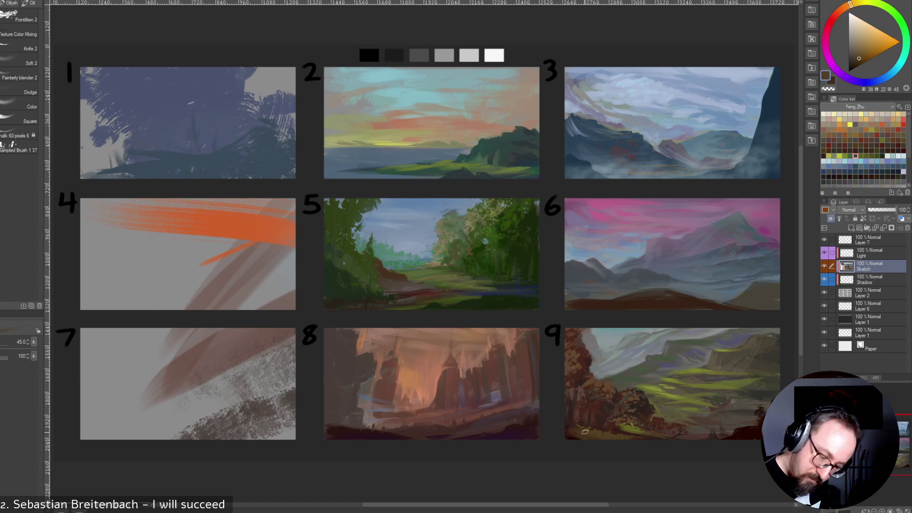
Shape the ground below thumbnail 9's bushes with sampled dark red and olive-brown tones at brush size 45.
{"action": "left_click", "coordinate": [616, 426], "text": "alt"}
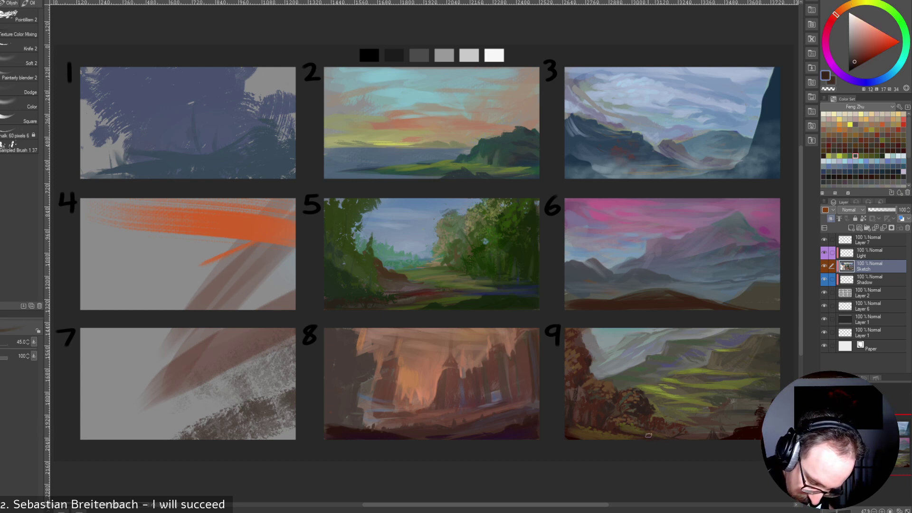
{"action": "left_click", "coordinate": [637, 432], "text": "alt"}
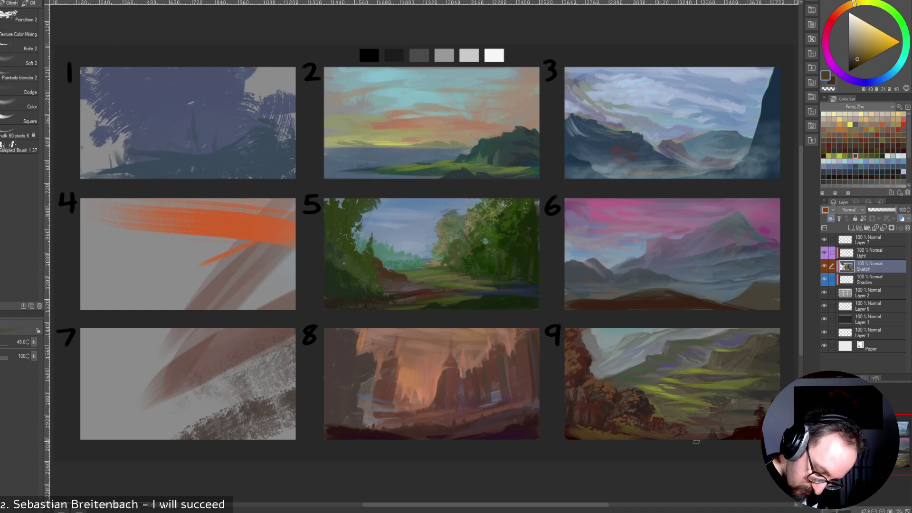
{"action": "left_click", "coordinate": [648, 433], "text": "alt"}
{"action": "left_click", "coordinate": [611, 418], "text": "alt"}
Refine the shadows and leaves of thumbnail 9's lower bushes with sampled dark red-brown and orange-brown at brush size 20.
{"action": "key", "text": "bracketleft"}
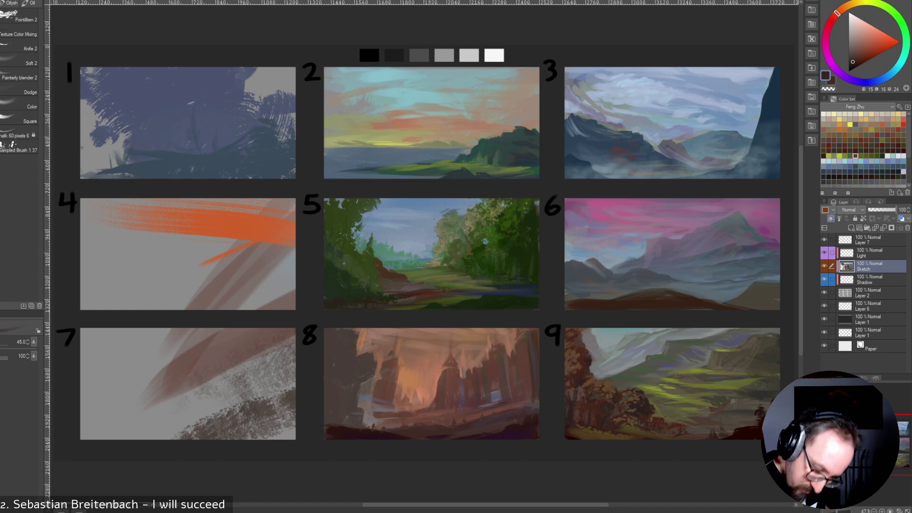
{"action": "left_click", "coordinate": [639, 418], "text": "alt"}
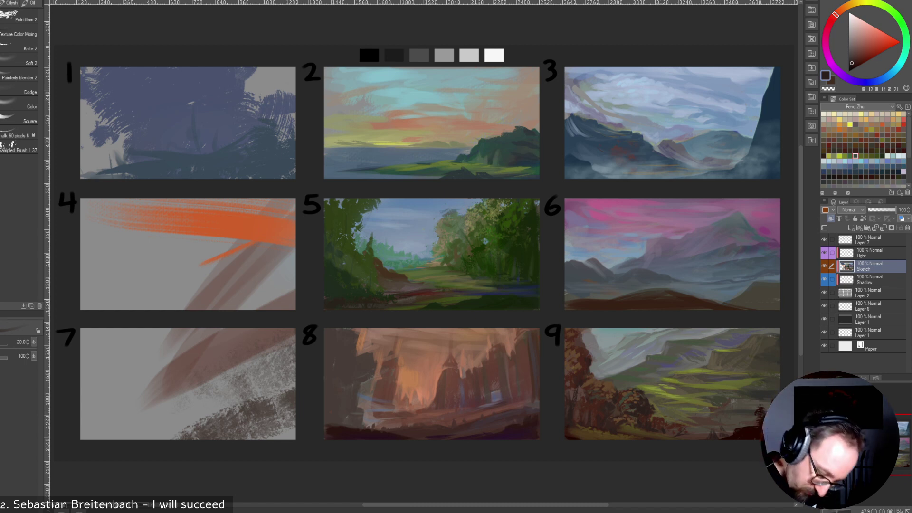
{"action": "left_click", "coordinate": [616, 413], "text": "alt"}
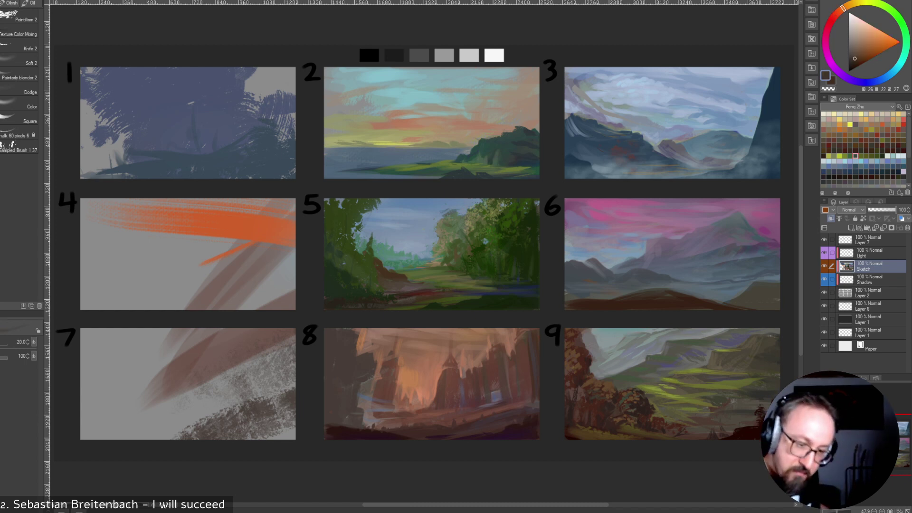
Dab olive-green leaves over thumbnail 9's autumn bushes with the leafy textured brush at size 80.
{"action": "left_click", "coordinate": [844, 156]}
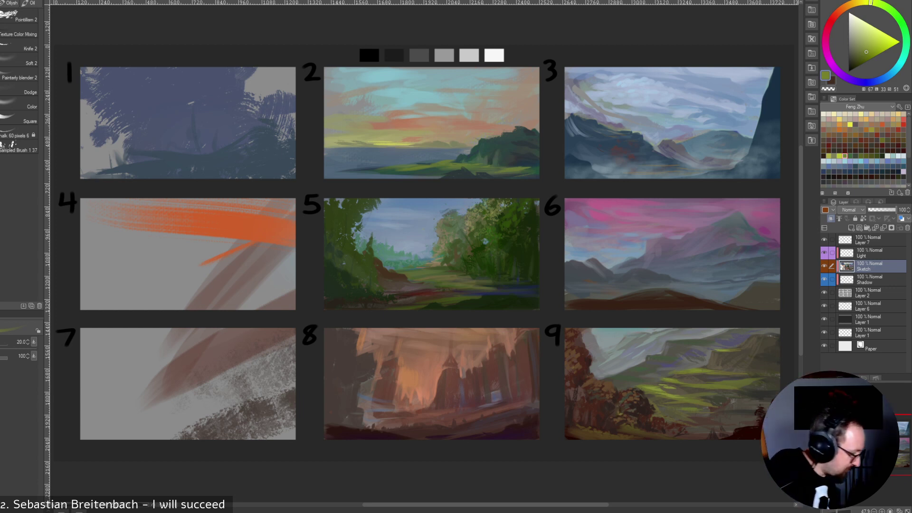
{"action": "key", "text": "b"}
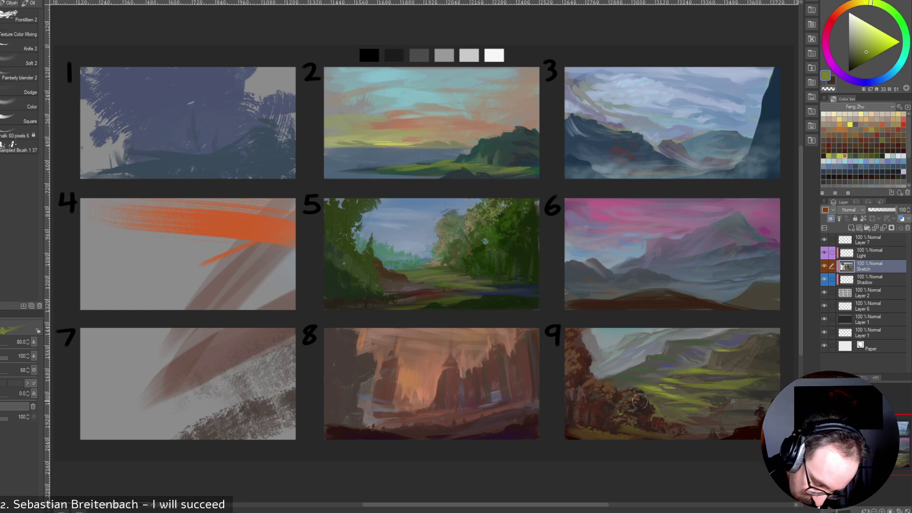
{"action": "left_click", "coordinate": [627, 421], "text": "alt"}
{"action": "left_click", "coordinate": [627, 412], "text": "alt"}
{"action": "left_click", "coordinate": [627, 394], "text": "alt"}
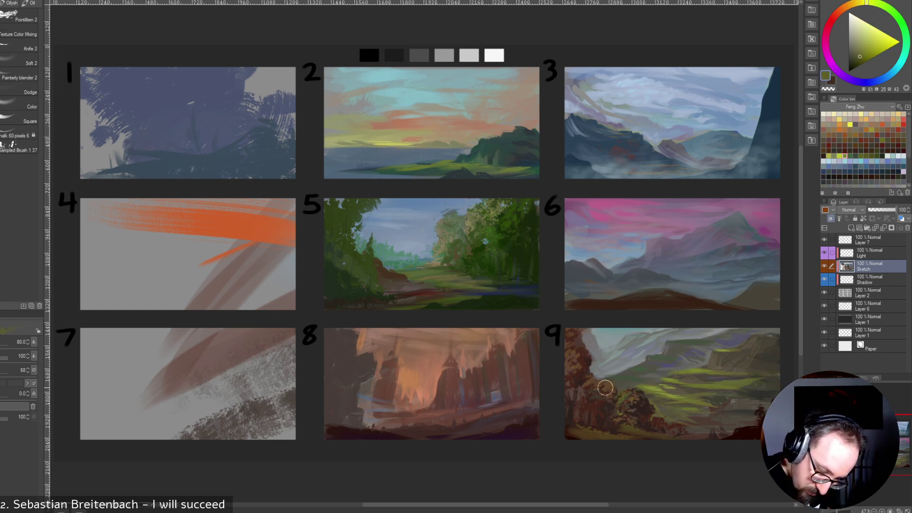
{"action": "left_click_drag", "start_coordinate": [610, 399], "coordinate": [604, 406]}
{"action": "left_click_drag", "start_coordinate": [591, 389], "coordinate": [583, 400]}
Dab larger olive-green leaves on thumbnail 9's left tree and bushes with the leafy brush at sizes 125 and 100.
{"action": "key", "text": "bracketright"}
{"action": "key", "text": "bracketright"}
{"action": "key", "text": "bracketright"}
{"action": "key", "text": "bracketright"}
{"action": "key", "text": "bracketright"}
{"action": "key", "text": "bracketleft"}
{"action": "key", "text": "bracketleft"}
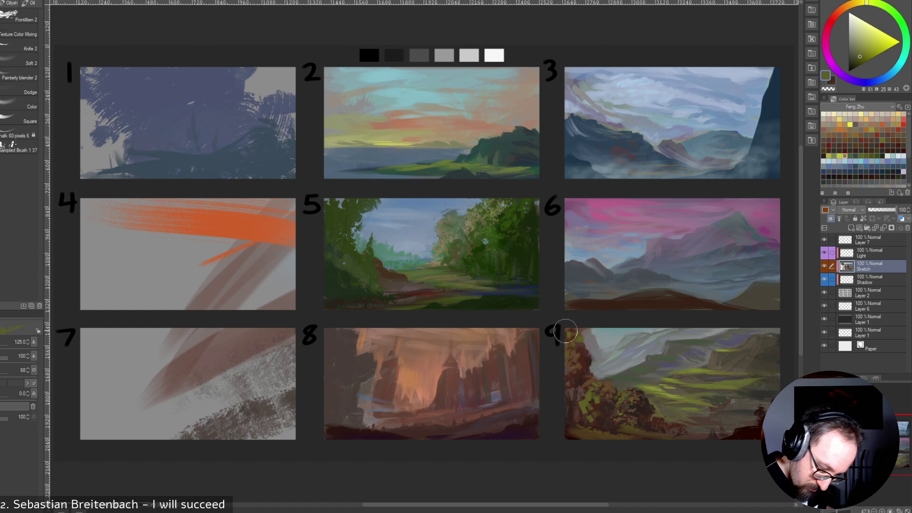
{"action": "key", "text": "bracketleft"}
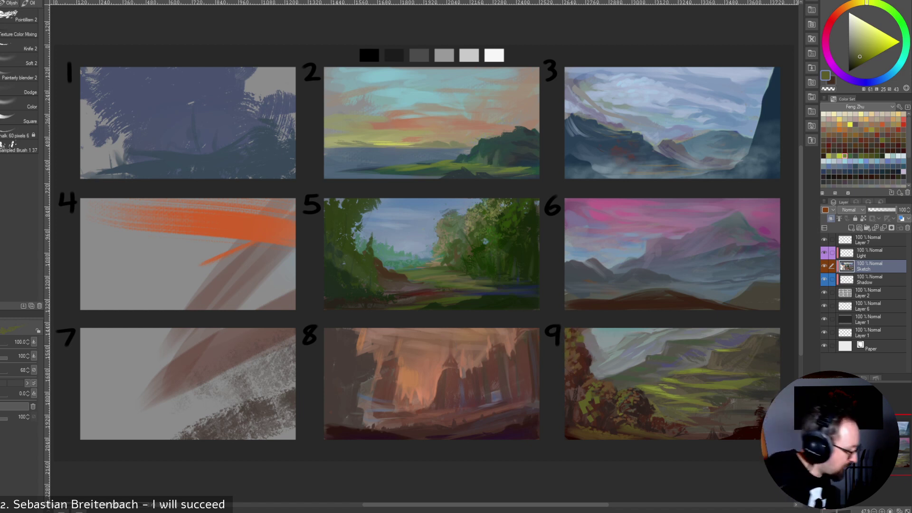
Paint sampled dark olive strokes on thumbnail 9's slope behind the bushes with the Knife 2 brush at size 100.
{"action": "key", "text": "p"}
{"action": "key", "text": "bracketleft"}
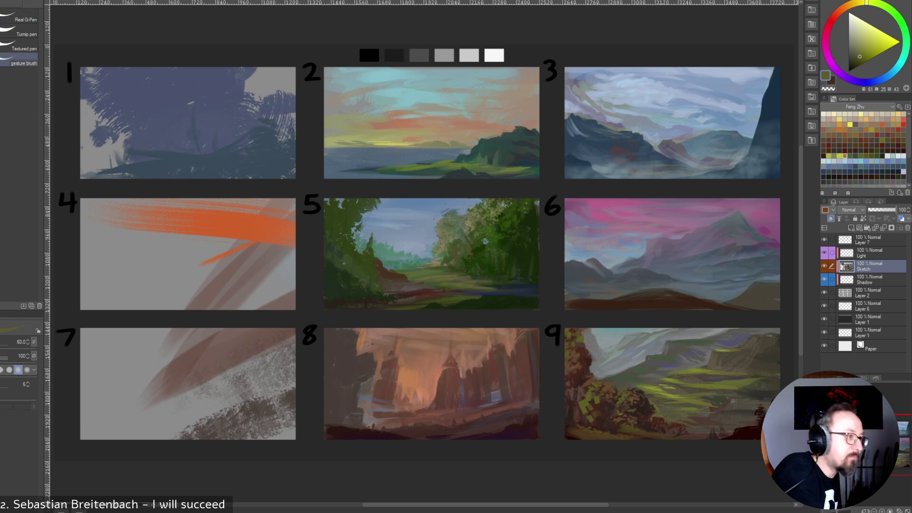
{"action": "key", "text": "b"}
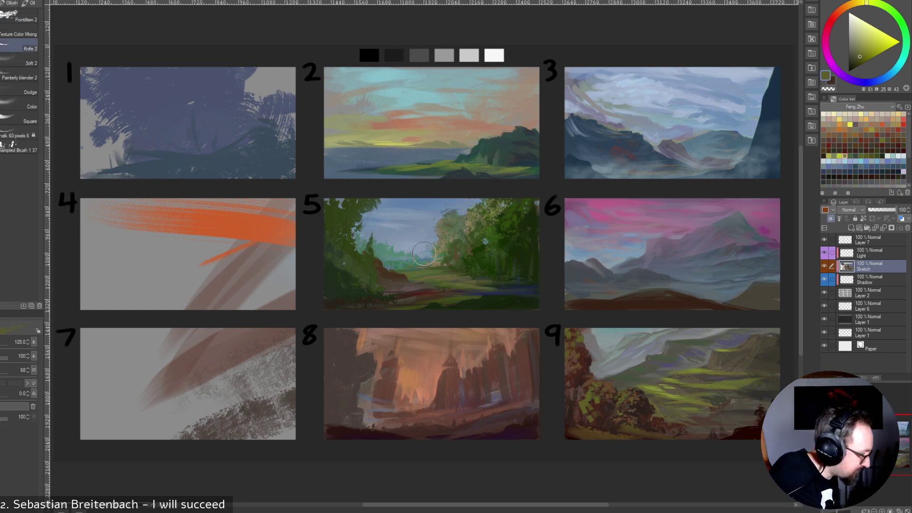
{"action": "key", "text": "b"}
{"action": "key", "text": "bracketright"}
{"action": "key", "text": "bracketright"}
{"action": "key", "text": "bracketright"}
{"action": "key", "text": "bracketright"}
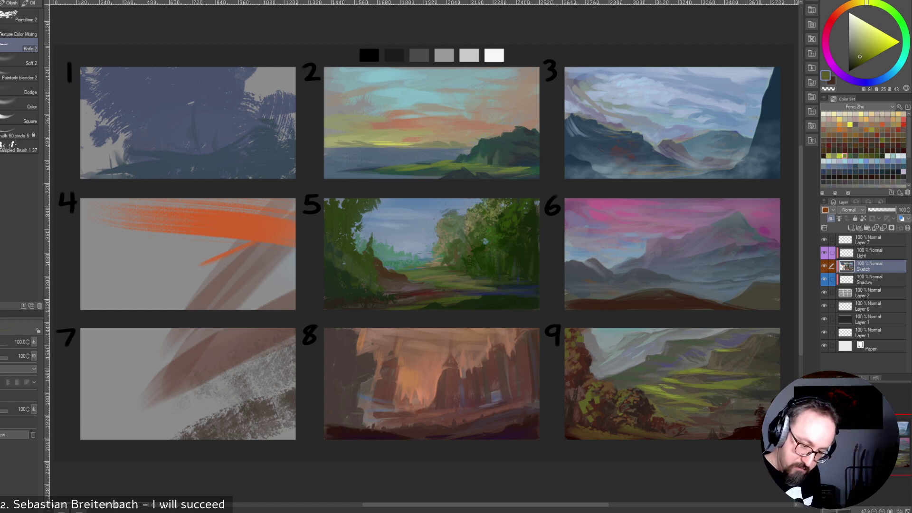
{"action": "left_click", "coordinate": [647, 383], "text": "alt"}
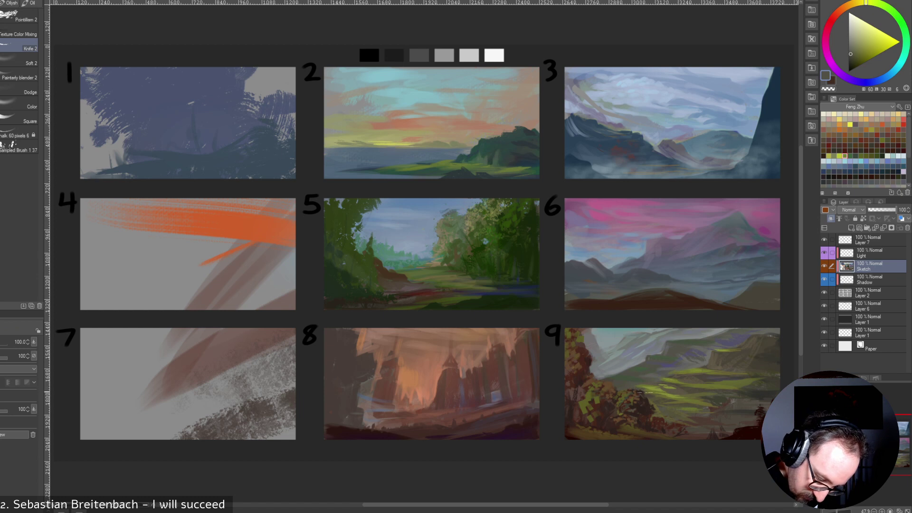
{"action": "left_click", "coordinate": [641, 386], "text": "alt"}
{"action": "left_click_drag", "start_coordinate": [635, 389], "coordinate": [665, 405]}
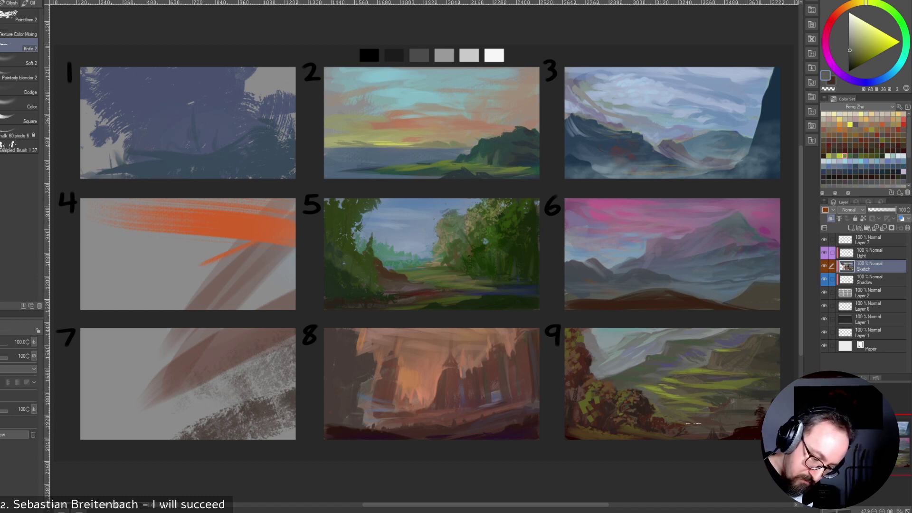
Lay sampled blue-grey and muted violet strokes along thumbnail 9's valley edge with the Knife 2 brush at size 100.
{"action": "left_click", "coordinate": [617, 376], "text": "alt"}
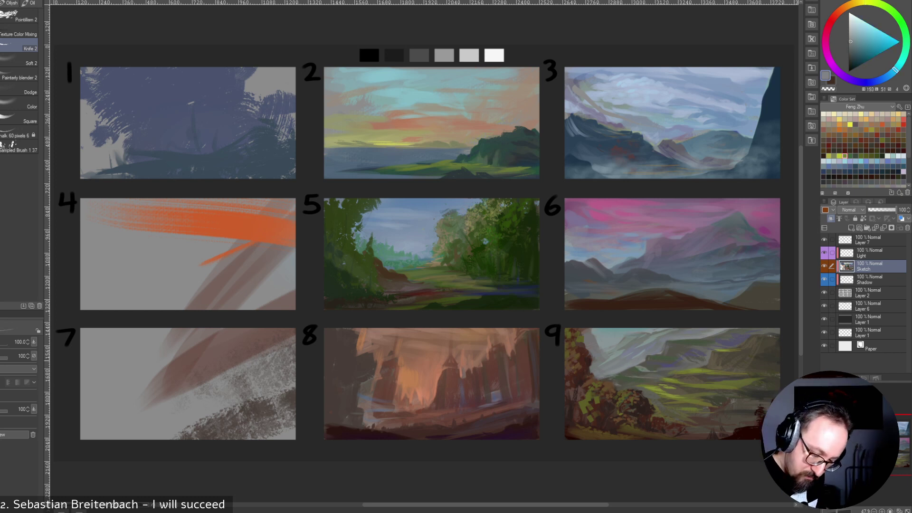
{"action": "left_click", "coordinate": [663, 369], "text": "alt"}
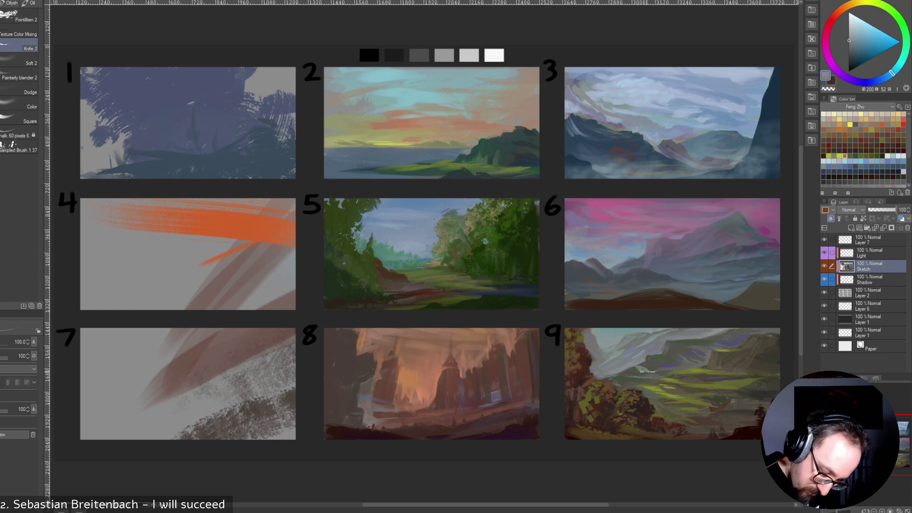
{"action": "left_click", "coordinate": [647, 372], "text": "alt"}
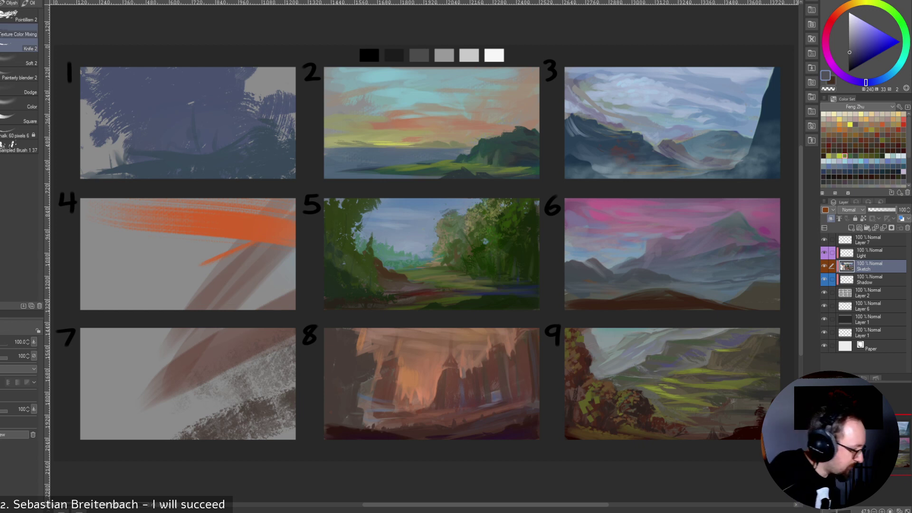
Refine thumbnail 9's valley edge below the mist with sampled dark olive and blue-grey using the chalk brush at size 60.
{"action": "left_click", "coordinate": [0, 103]}
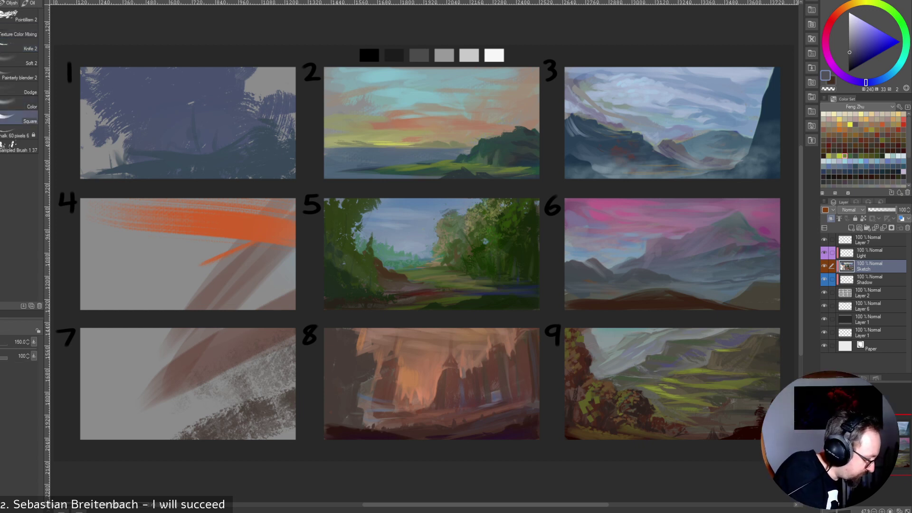
{"action": "left_click", "coordinate": [17, 132]}
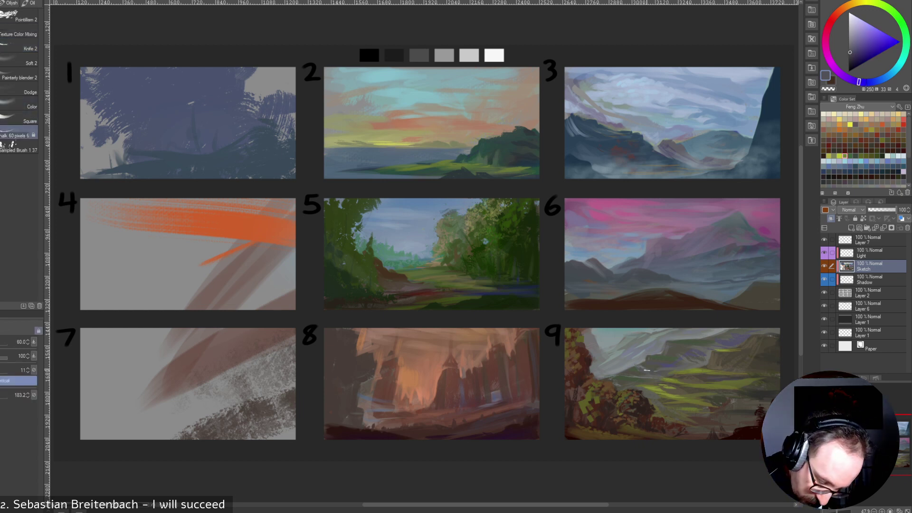
{"action": "left_click", "coordinate": [645, 369], "text": "alt"}
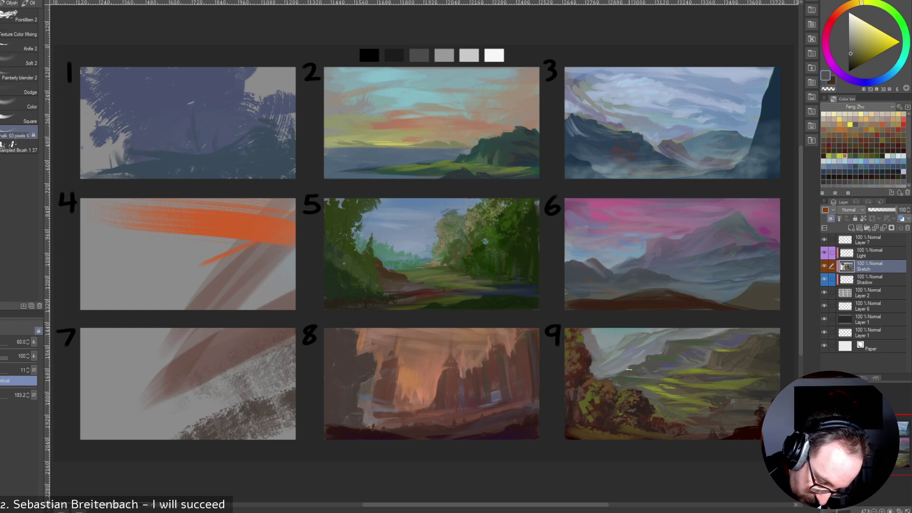
{"action": "left_click", "coordinate": [626, 366], "text": "alt"}
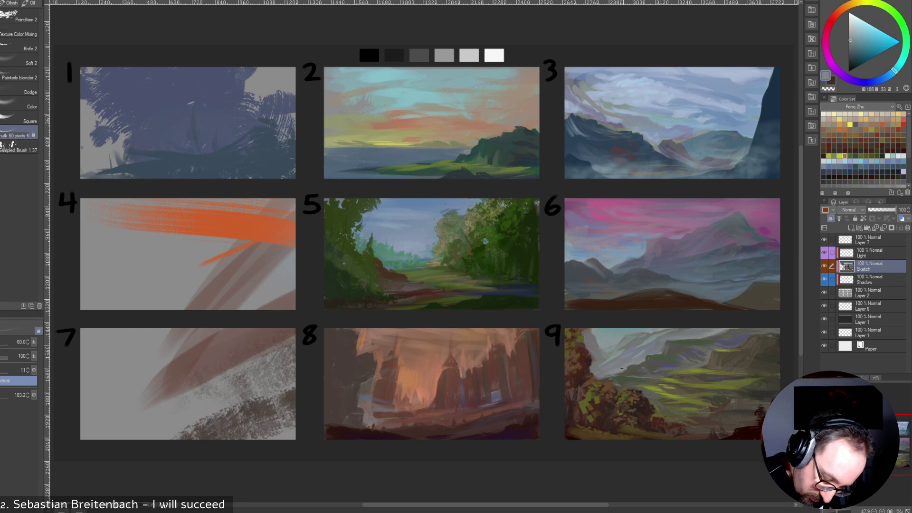
{"action": "left_click", "coordinate": [619, 374], "text": "alt"}
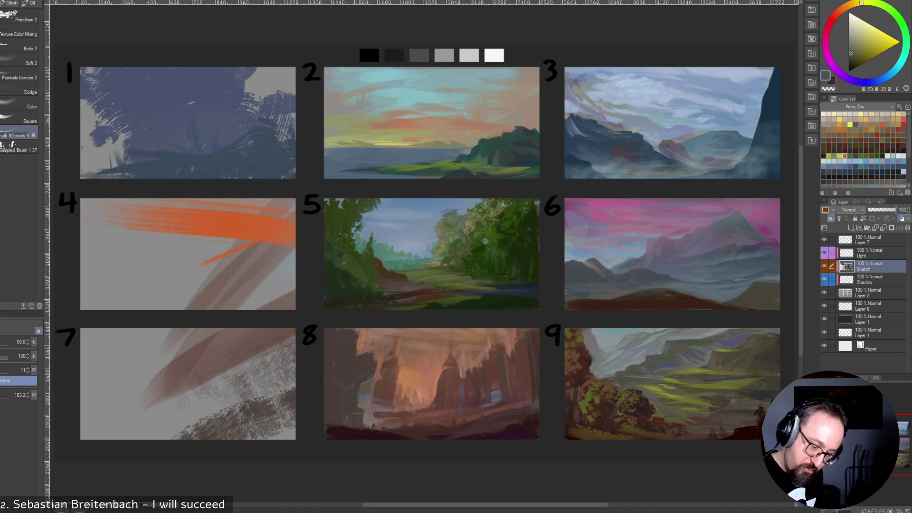
Add sampled olive, blue-grey and grey-green accents across thumbnail 9's terraced hillside and lower valley with the size 60 chalk brush.
{"action": "left_click", "coordinate": [708, 375], "text": "alt"}
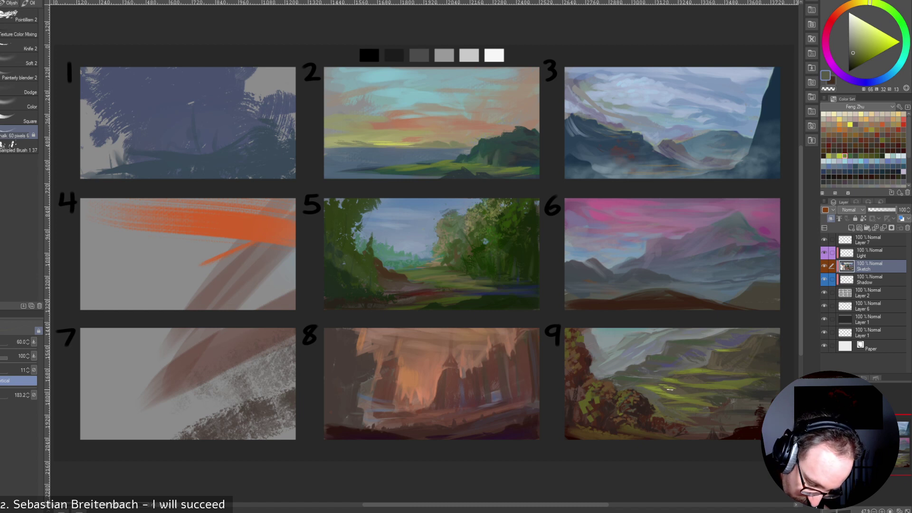
{"action": "left_click", "coordinate": [610, 378], "text": "alt"}
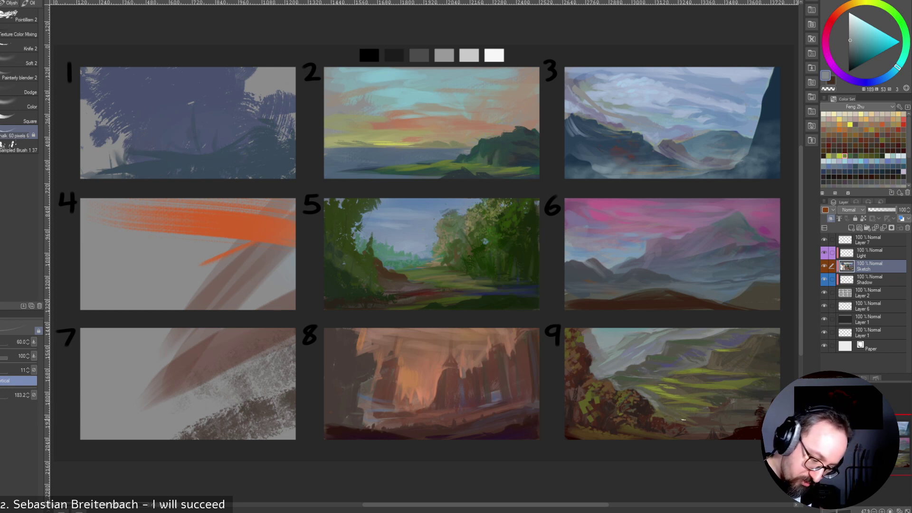
{"action": "left_click", "coordinate": [673, 417], "text": "alt"}
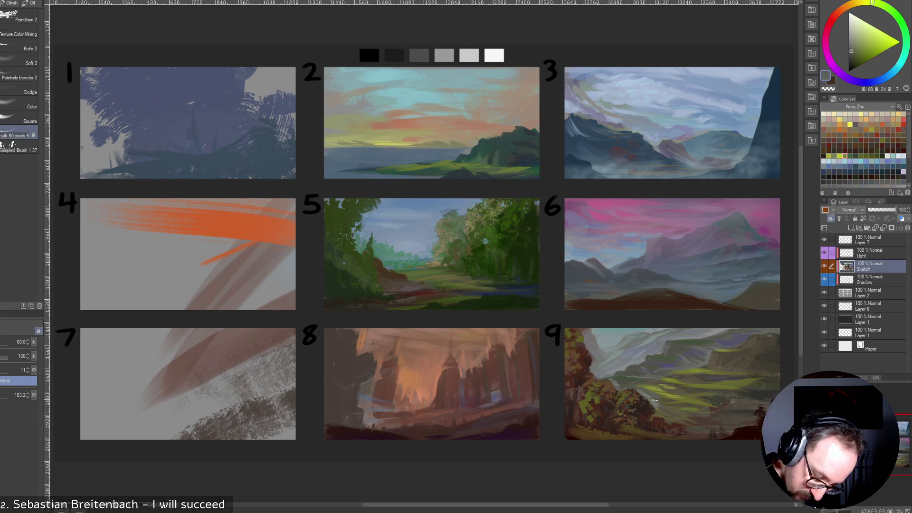
{"action": "left_click", "coordinate": [664, 403], "text": "alt"}
{"action": "left_click", "coordinate": [662, 398], "text": "alt"}
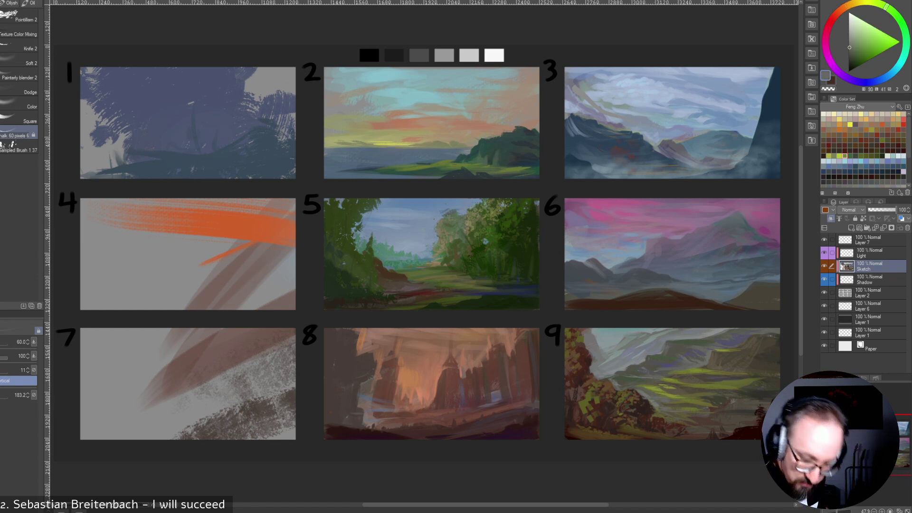
{"action": "left_click", "coordinate": [659, 408], "text": "alt"}
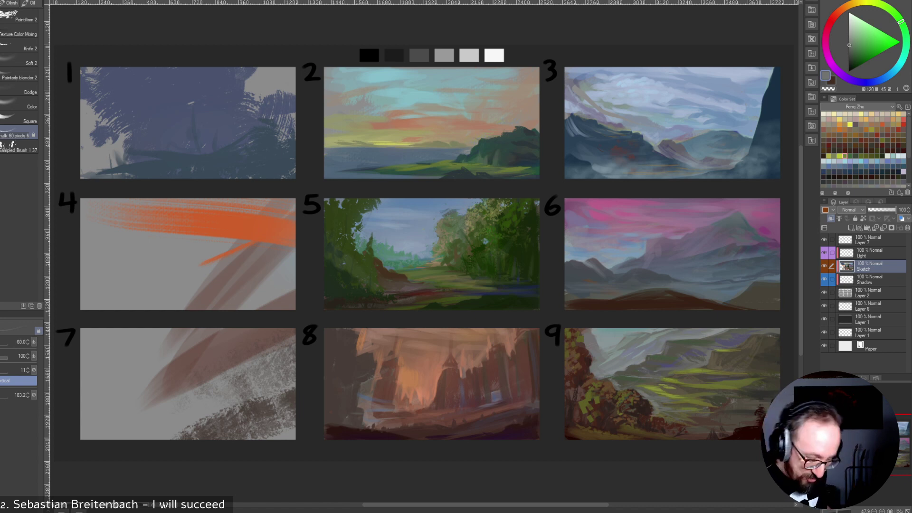
Touch up the slope edge above thumbnail 9's bushes with sampled grey-green, and add sampled olive strokes to the bushes using the size 60 chalk brush.
{"action": "left_click", "coordinate": [615, 382], "text": "alt"}
{"action": "left_click", "coordinate": [614, 381], "text": "alt"}
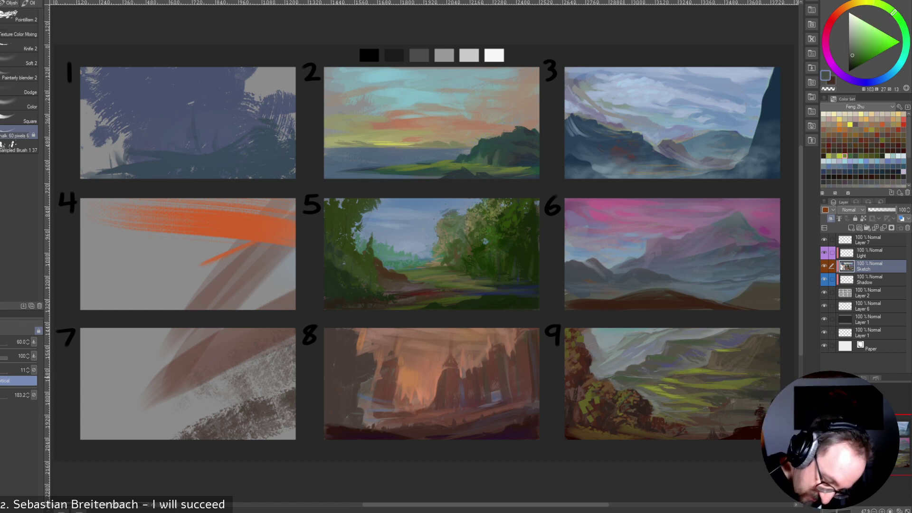
{"action": "left_click", "coordinate": [613, 380], "text": "alt"}
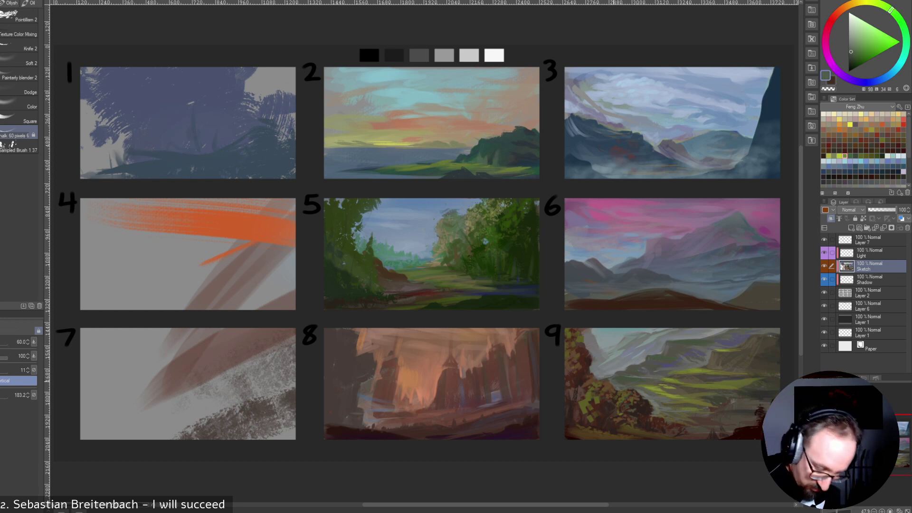
{"action": "left_click", "coordinate": [585, 397], "text": "alt"}
{"action": "left_click_drag", "start_coordinate": [583, 398], "coordinate": [588, 410]}
{"action": "left_click_drag", "start_coordinate": [587, 418], "coordinate": [594, 418]}
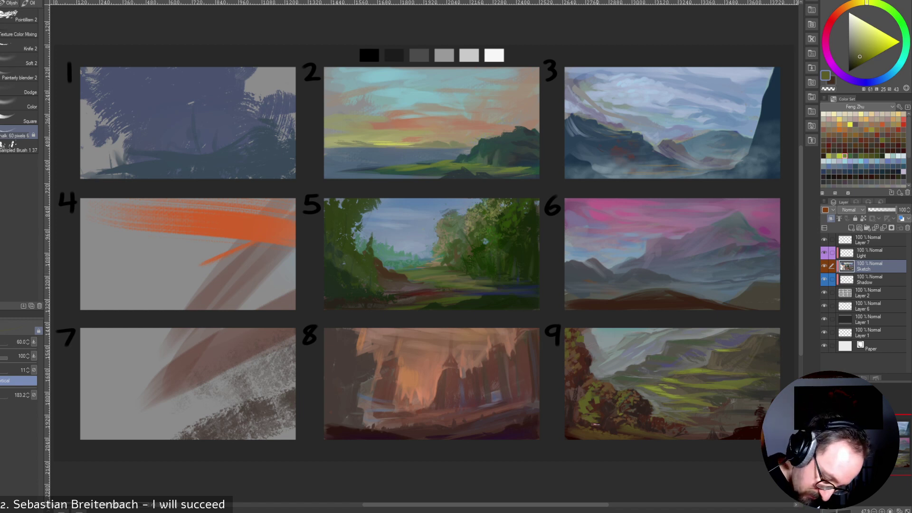
{"action": "left_click", "coordinate": [597, 422], "text": "alt"}
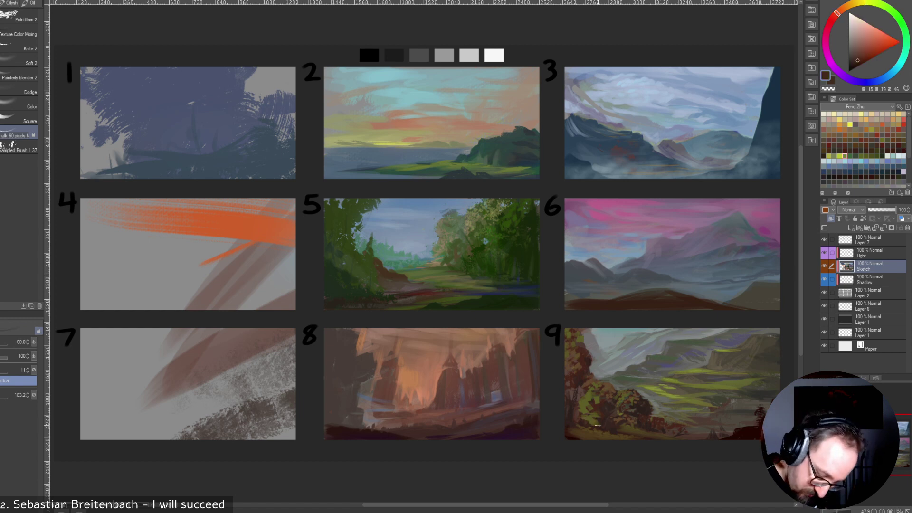
Add green leaf accents and sampled dark brown shadows across thumbnail 9's bushes and left tree with the chalk brush at sizes 25 to 50.
{"action": "left_click", "coordinate": [607, 425], "text": "alt"}
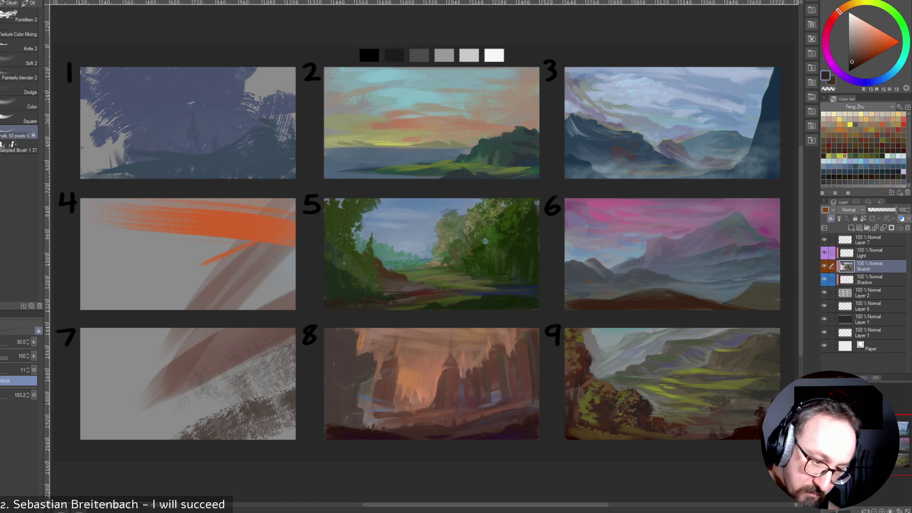
{"action": "left_click", "coordinate": [900, 21]}
{"action": "left_click", "coordinate": [859, 59]}
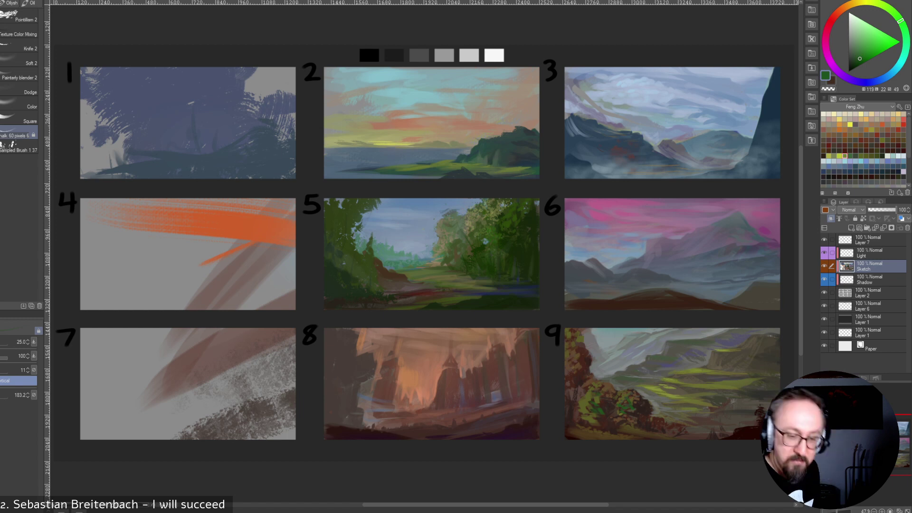
{"action": "left_click", "coordinate": [636, 405], "text": "alt"}
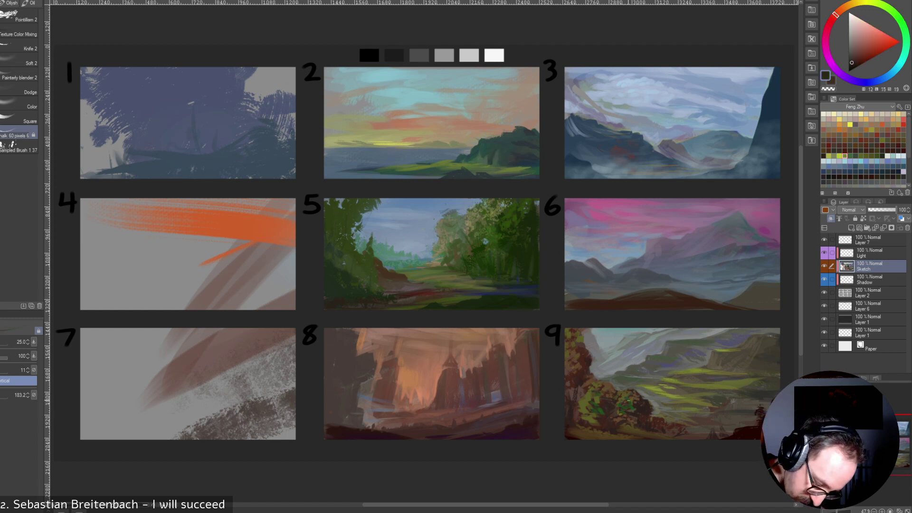
{"action": "left_click", "coordinate": [633, 405], "text": "alt"}
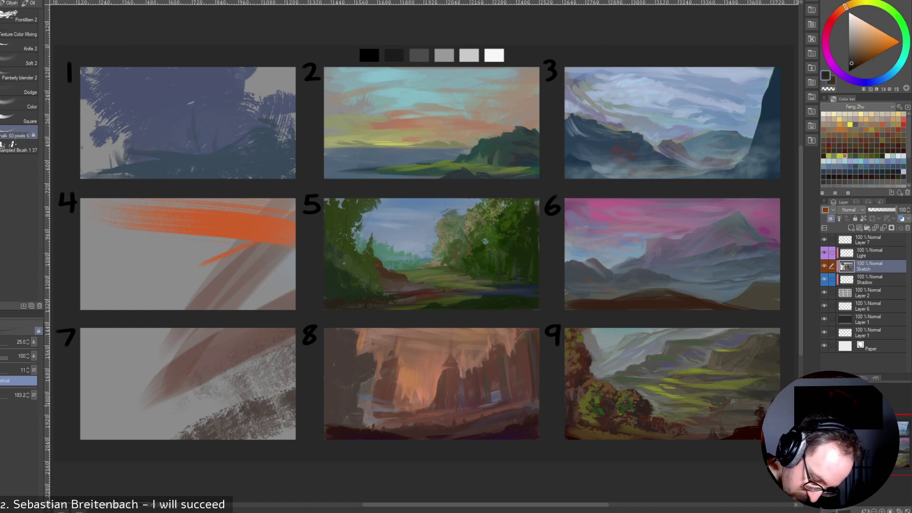
{"action": "left_click", "coordinate": [639, 409], "text": "alt"}
{"action": "left_click", "coordinate": [600, 416], "text": "alt"}
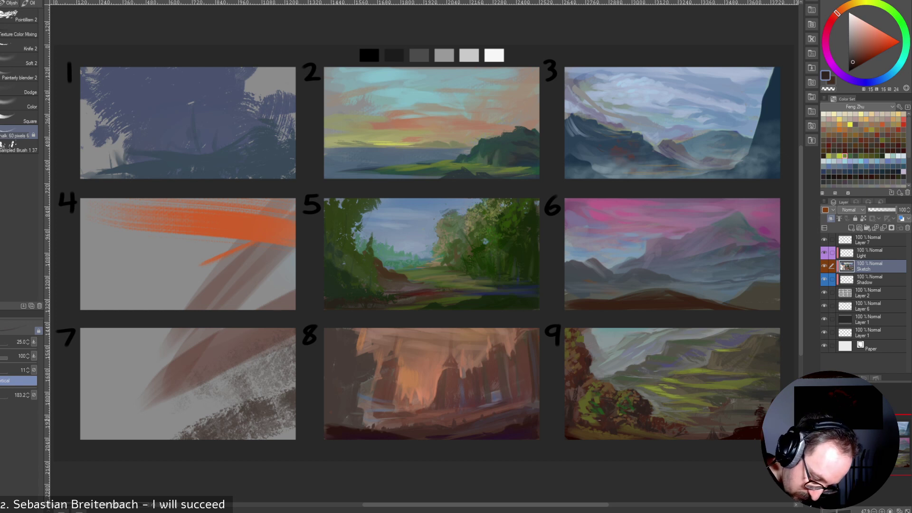
{"action": "left_click", "coordinate": [601, 410], "text": "alt"}
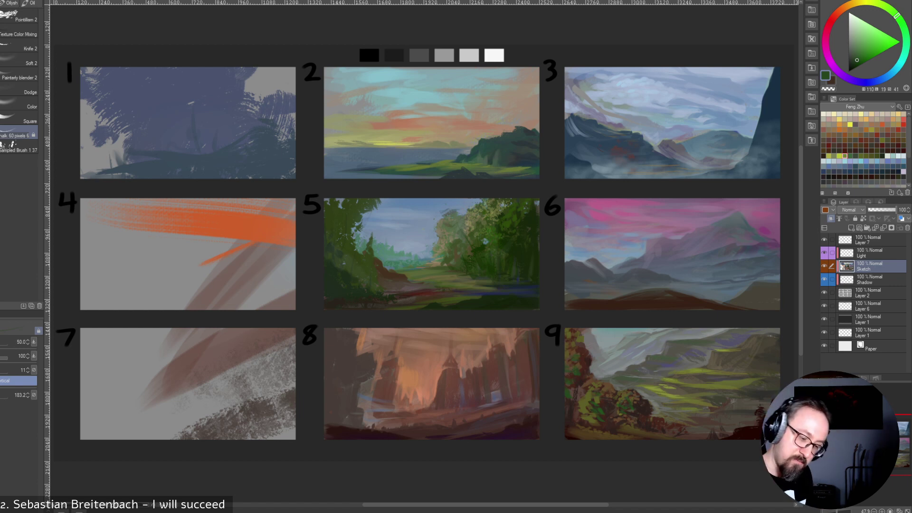
Refine the outline of thumbnail 9's left tree with sampled blue-grey and olive using the chalk brush at size 50.
{"action": "left_click", "coordinate": [590, 366], "text": "alt"}
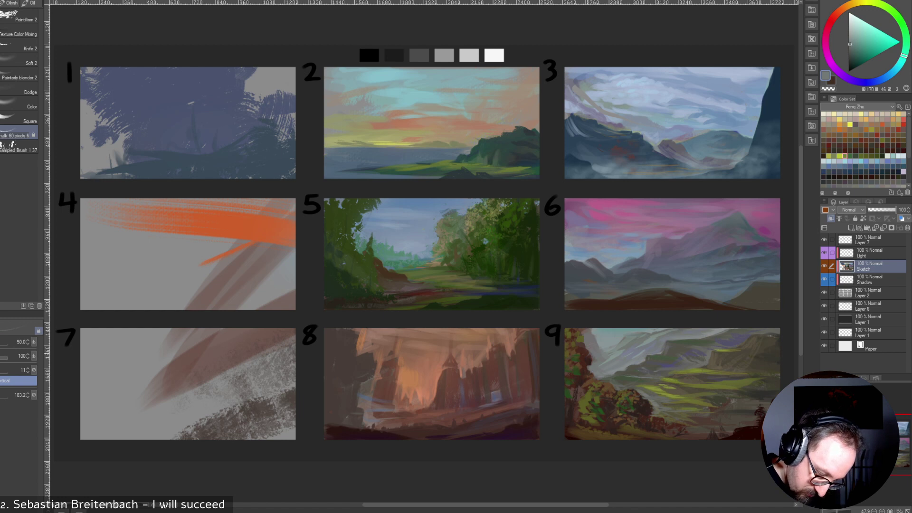
{"action": "left_click", "coordinate": [581, 352], "text": "alt"}
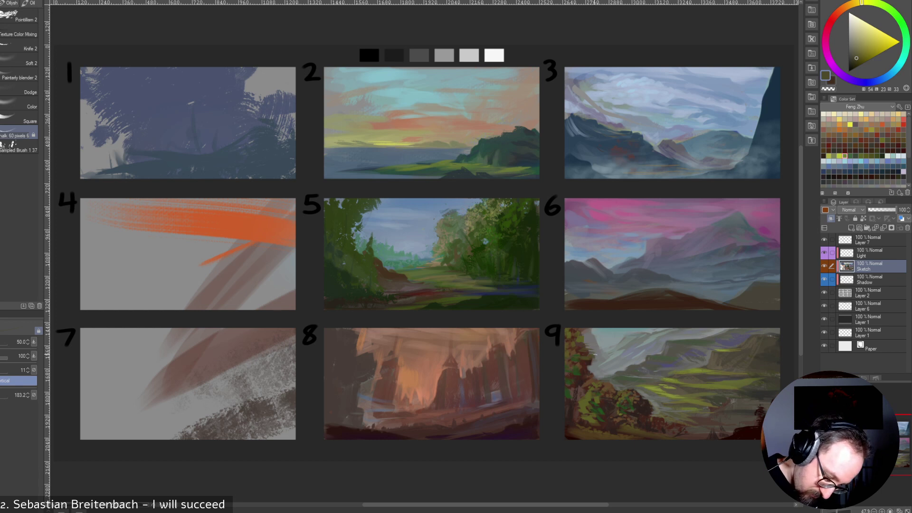
{"action": "left_click", "coordinate": [594, 354], "text": "alt"}
{"action": "left_click", "coordinate": [591, 363], "text": "alt"}
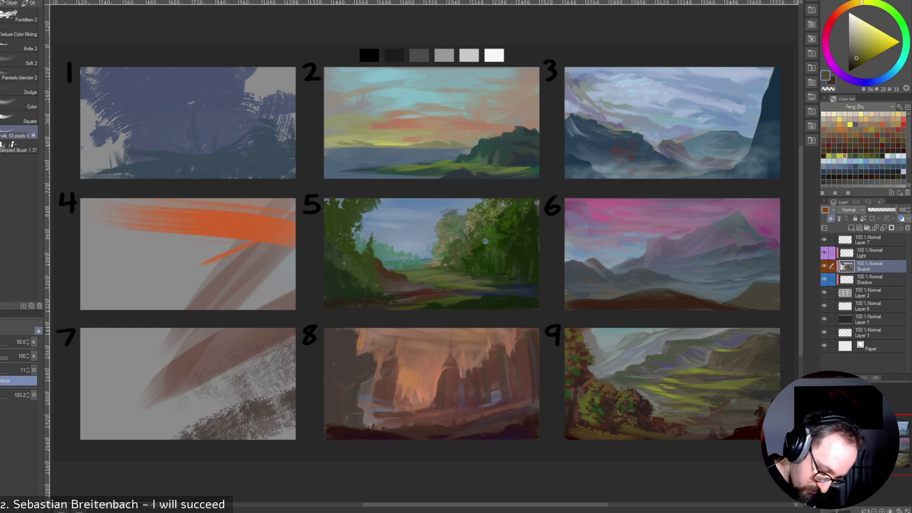
Blend the misty valley edge beside thumbnail 9's tree with sampled grey-green tones using the size 50 chalk brush.
{"action": "left_click", "coordinate": [603, 380], "text": "alt"}
{"action": "left_click", "coordinate": [604, 380], "text": "alt"}
{"action": "left_click", "coordinate": [606, 374], "text": "alt"}
{"action": "left_click", "coordinate": [616, 371], "text": "alt"}
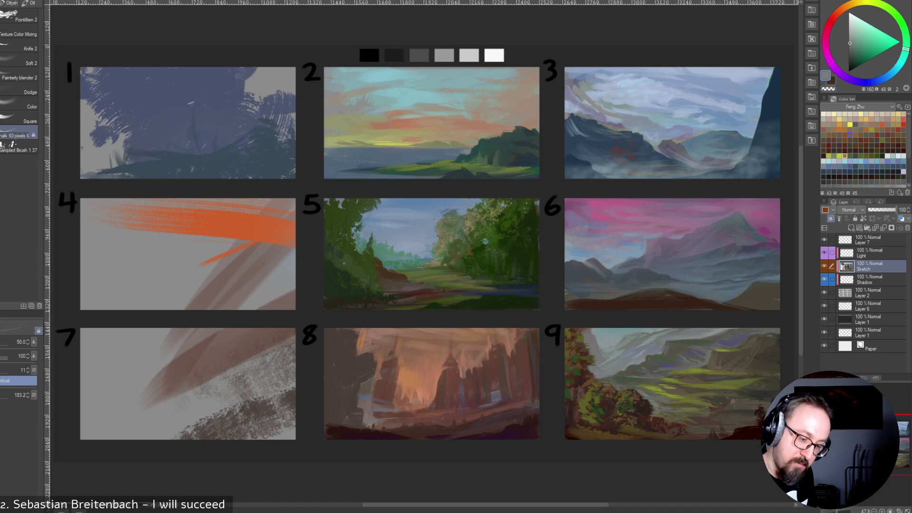
{"action": "left_click", "coordinate": [613, 373], "text": "alt"}
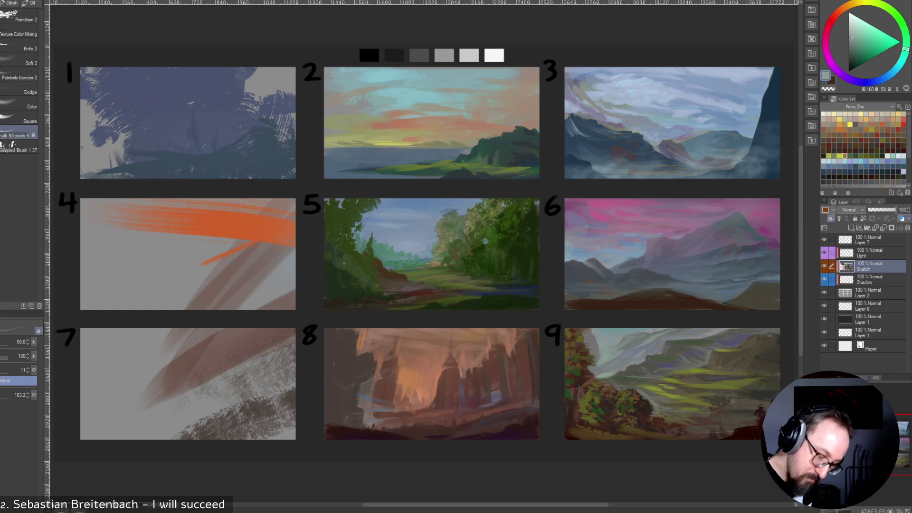
Touch up thumbnail 9's distant hills and terraced slopes with sampled olive-grey and grey-green using the size 50 chalk brush.
{"action": "left_click", "coordinate": [700, 362], "text": "alt"}
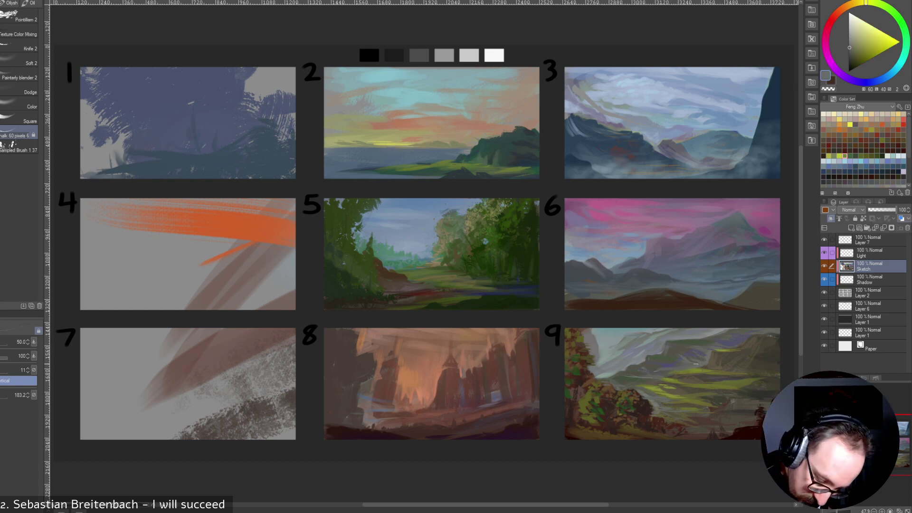
{"action": "left_click", "coordinate": [700, 355], "text": "alt"}
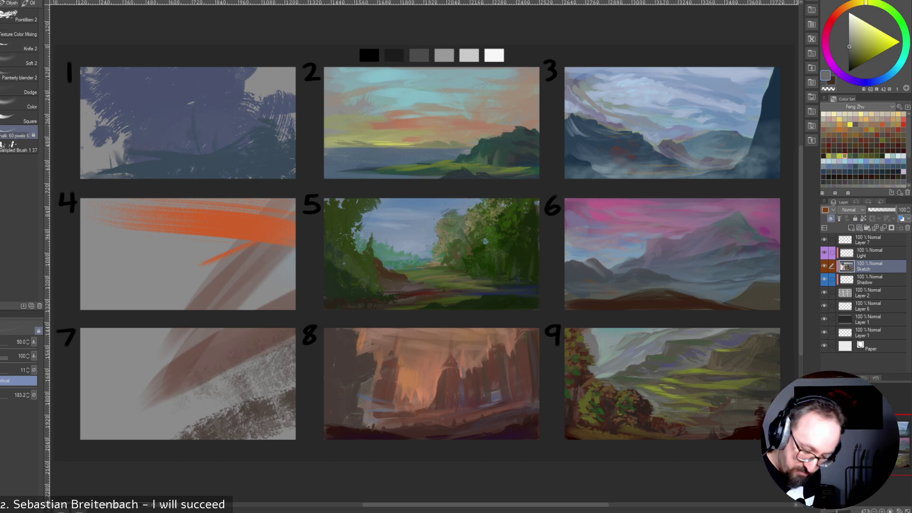
{"action": "left_click", "coordinate": [658, 354], "text": "alt"}
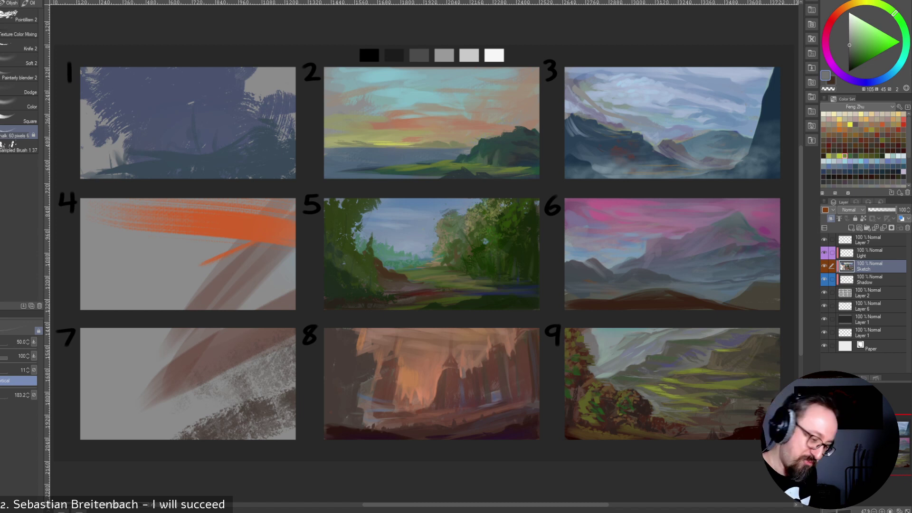
{"action": "left_click", "coordinate": [659, 397], "text": "alt"}
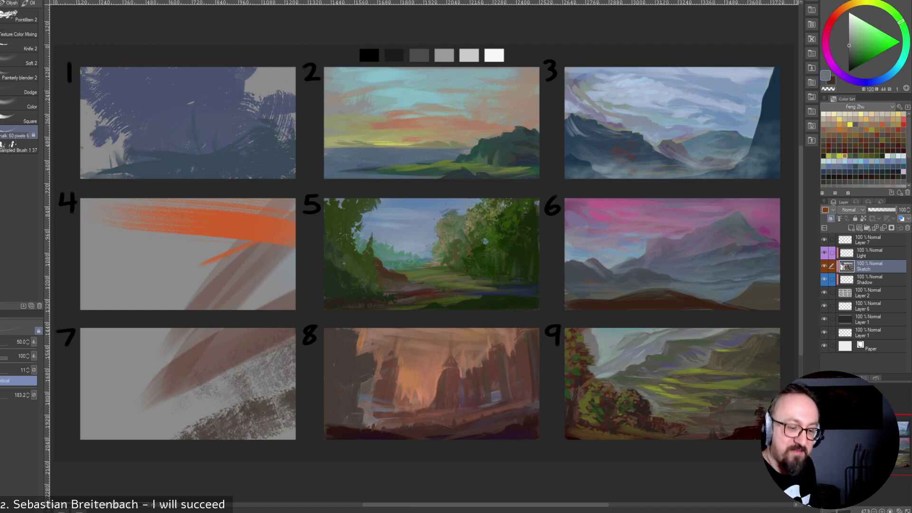
Dab sampled dark and reddish browns into thumbnail 9's bushes and tree base, reducing the chalk brush from size 50 to 10.
{"action": "left_click", "coordinate": [617, 397], "text": "alt"}
{"action": "left_click_drag", "start_coordinate": [615, 391], "coordinate": [626, 396]}
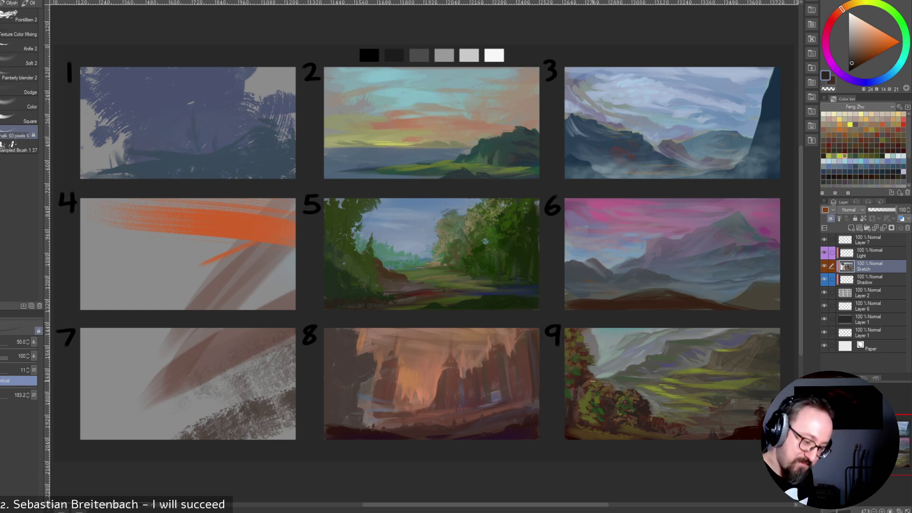
{"action": "key", "text": "bracketleft"}
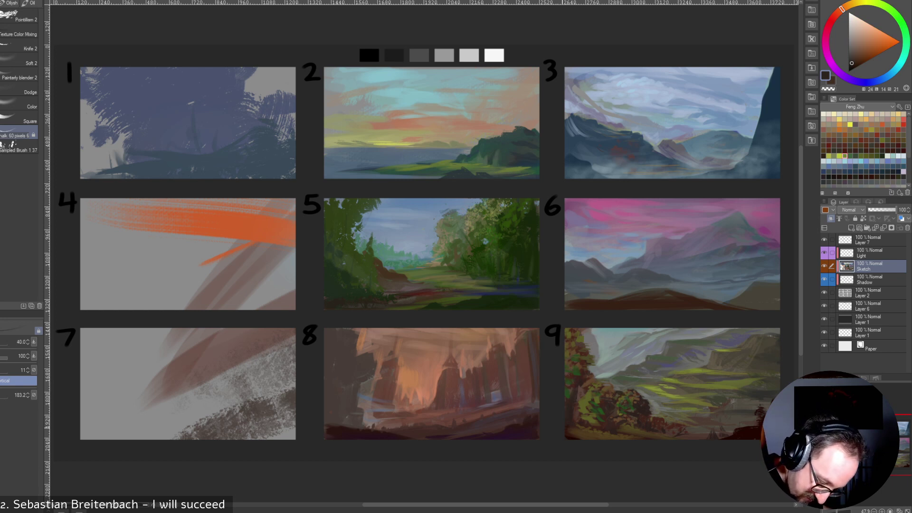
{"action": "left_click", "coordinate": [579, 393], "text": "alt"}
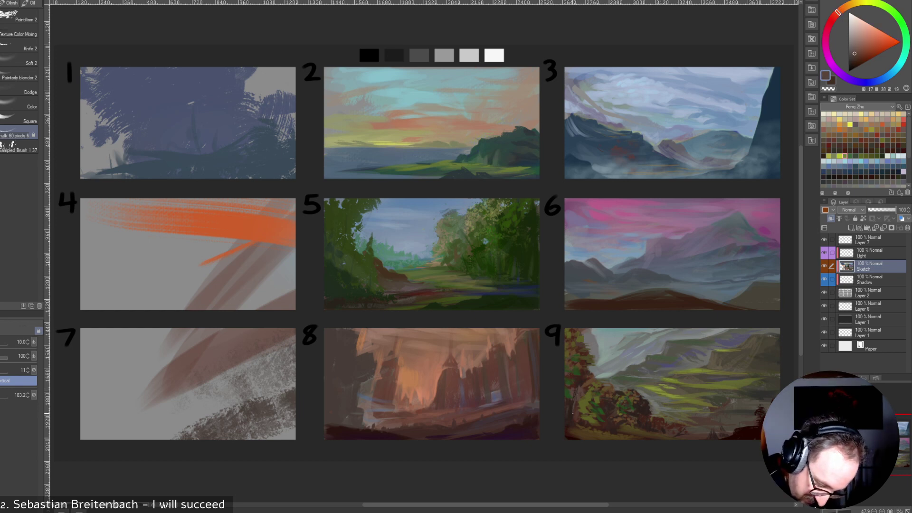
Paint over the small dark bush at thumbnail 9's right foreground with sampled dark red-brown and olive-brown, varying the chalk brush between sizes 50 and 80.
{"action": "left_click", "coordinate": [699, 431], "text": "alt"}
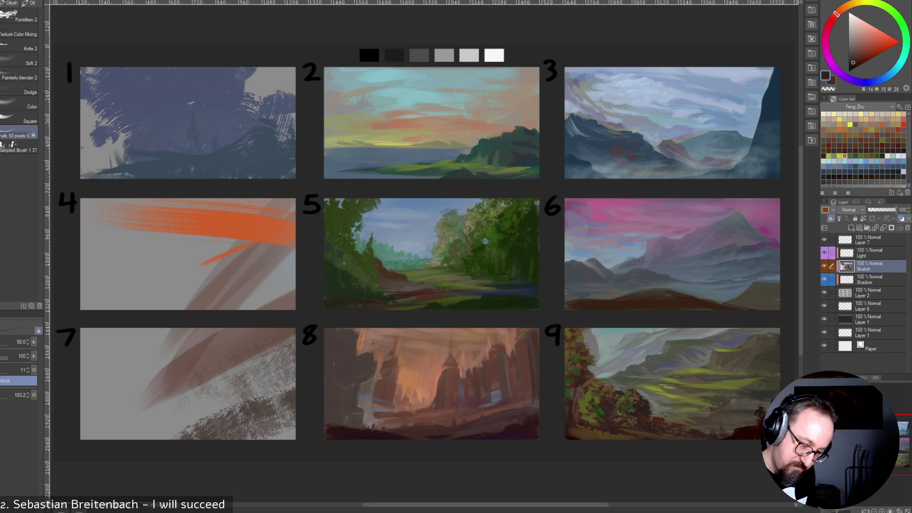
{"action": "left_click", "coordinate": [741, 424], "text": "alt"}
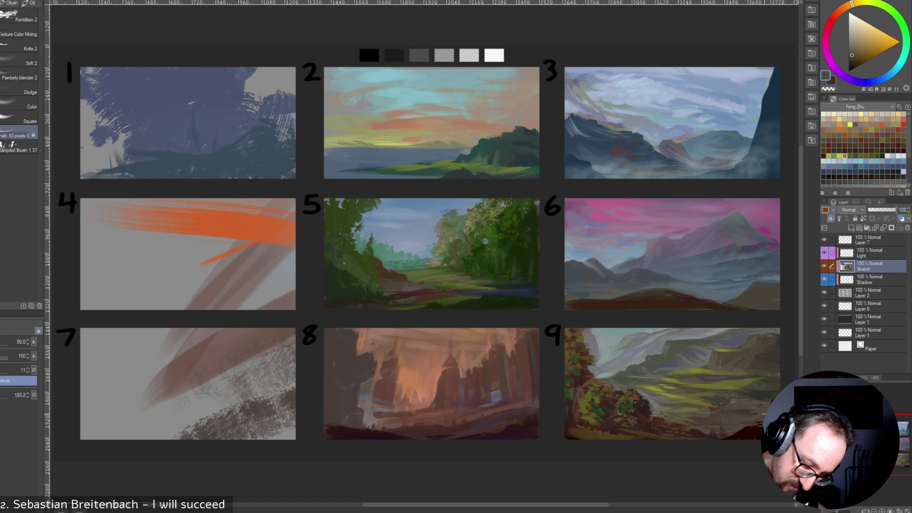
{"action": "left_click", "coordinate": [780, 402], "text": "alt"}
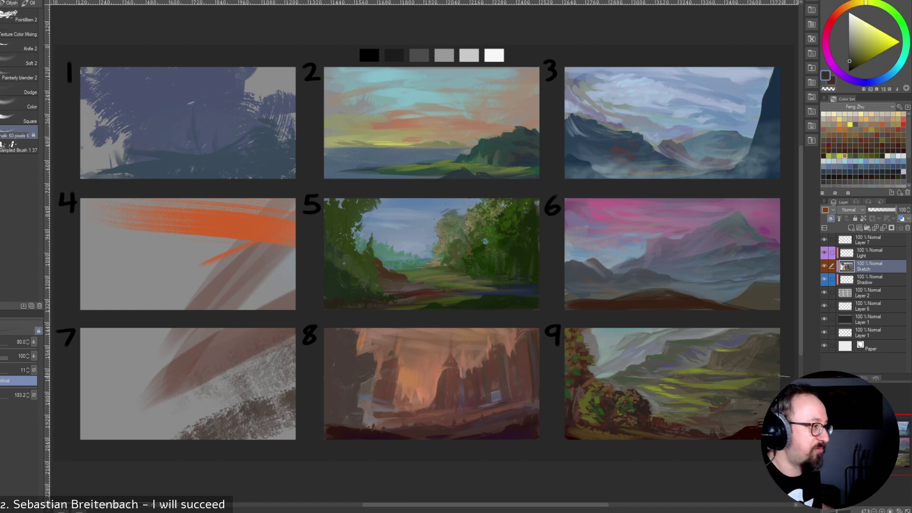
{"action": "key", "text": "]"}
{"action": "key", "text": "]"}
{"action": "left_click", "coordinate": [766, 412], "text": "alt"}
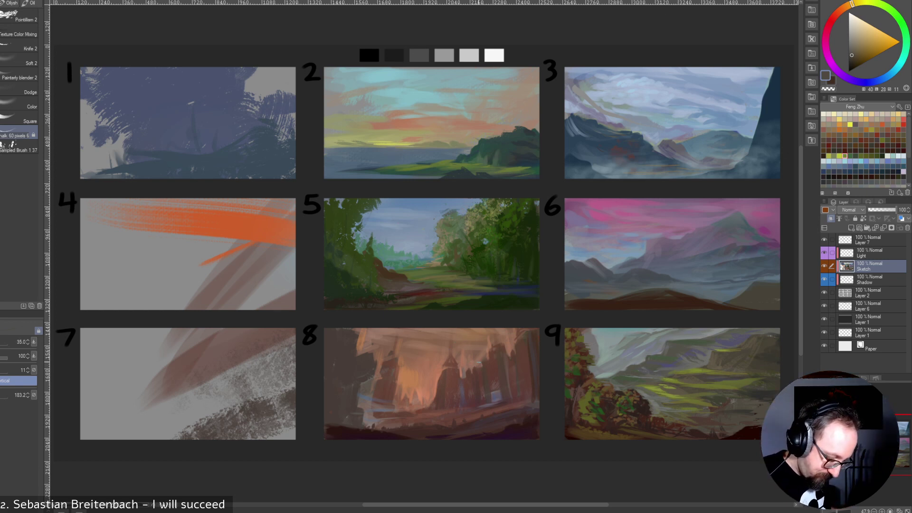
{"action": "key", "text": "bracketleft"}
{"action": "key", "text": "bracketleft"}
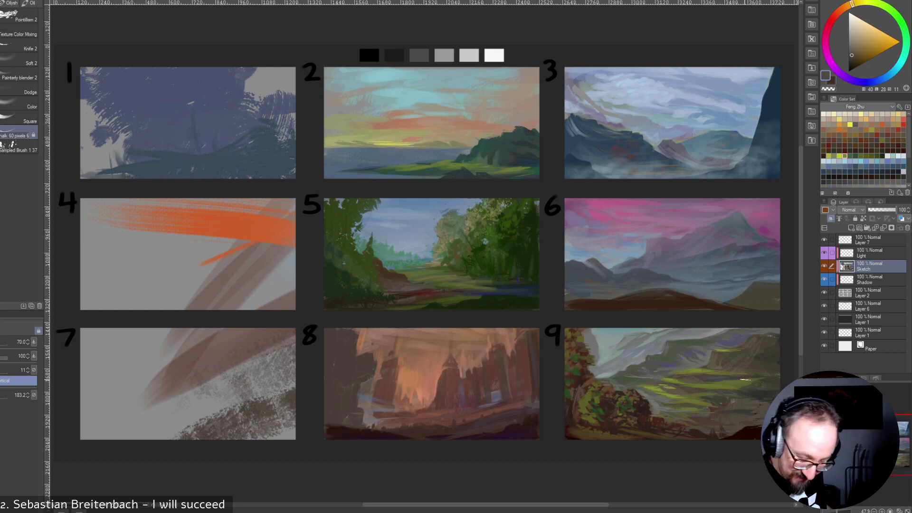
Block in thumbnail 7's lower slopes with dark brown diagonal strokes and a reddish-brown foreground, enlarging the chalk brush to size 250.
{"action": "left_click", "coordinate": [222, 356], "text": "alt"}
{"action": "key", "text": "]"}
{"action": "key", "text": "]"}
{"action": "key", "text": "]"}
{"action": "key", "text": "]"}
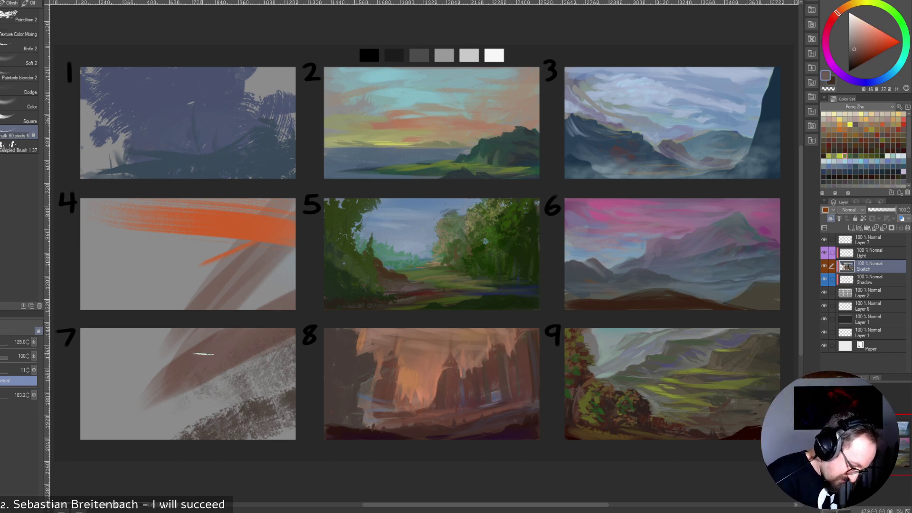
{"action": "left_click", "coordinate": [858, 57]}
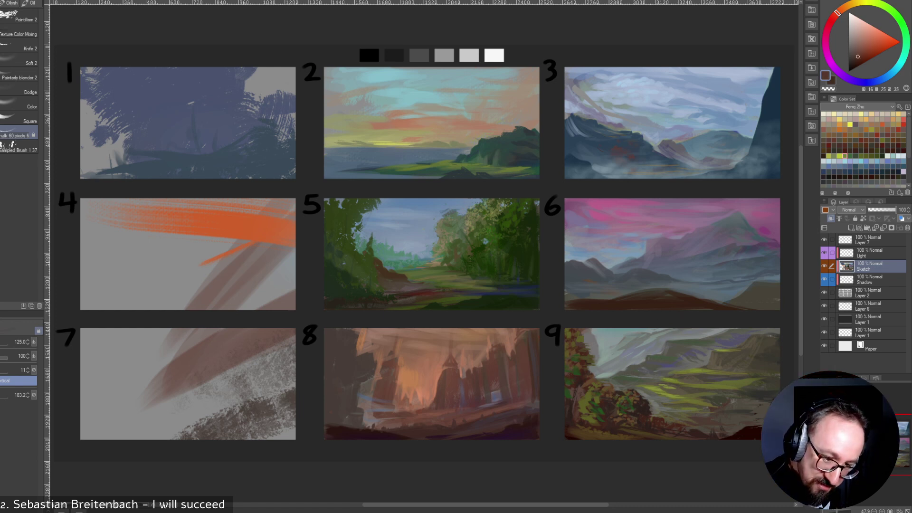
{"action": "mouse_move", "coordinate": [223, 392]}
{"action": "left_mouse_down"}
{"action": "mouse_move", "coordinate": [252, 359]}
{"action": "mouse_move", "coordinate": [237, 365]}
{"action": "mouse_move", "coordinate": [271, 358]}
{"action": "mouse_move", "coordinate": [226, 389]}
{"action": "mouse_move", "coordinate": [266, 380]}
{"action": "mouse_move", "coordinate": [152, 415]}
{"action": "mouse_move", "coordinate": [285, 383]}
{"action": "mouse_move", "coordinate": [181, 412]}
{"action": "left_mouse_up"}
{"action": "key", "text": "]"}
{"action": "left_click_drag", "start_coordinate": [259, 389], "coordinate": [162, 415]}
{"action": "left_click_drag", "start_coordinate": [238, 400], "coordinate": [160, 418]}
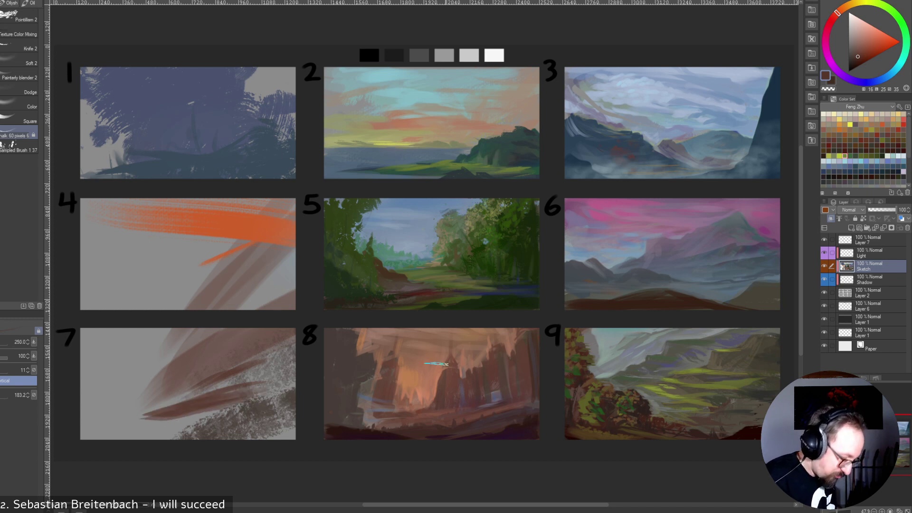
{"action": "left_click", "coordinate": [861, 59]}
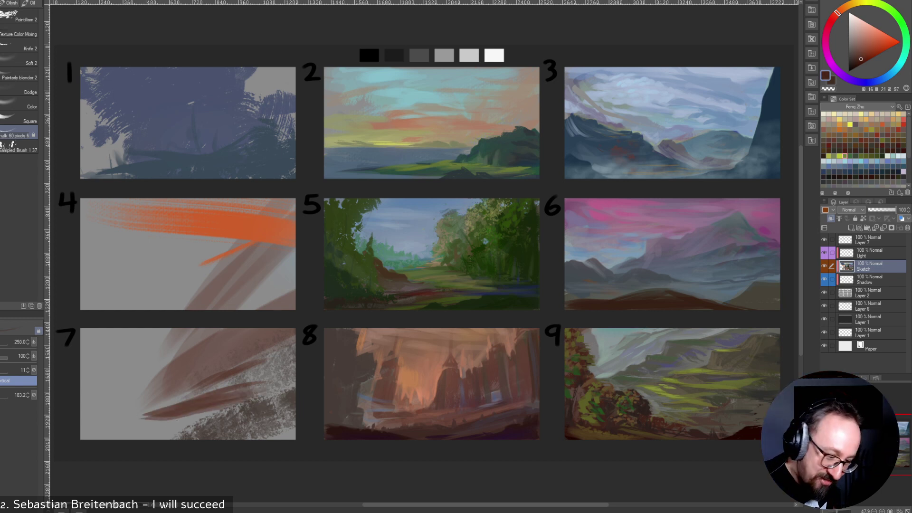
{"action": "mouse_move", "coordinate": [236, 408]}
{"action": "left_mouse_down"}
{"action": "mouse_move", "coordinate": [260, 410]}
{"action": "mouse_move", "coordinate": [136, 430]}
{"action": "mouse_move", "coordinate": [209, 436]}
{"action": "mouse_move", "coordinate": [199, 438]}
{"action": "mouse_move", "coordinate": [212, 425]}
{"action": "mouse_move", "coordinate": [276, 434]}
{"action": "mouse_move", "coordinate": [281, 419]}
{"action": "mouse_move", "coordinate": [261, 433]}
{"action": "mouse_move", "coordinate": [114, 437]}
{"action": "left_mouse_up"}
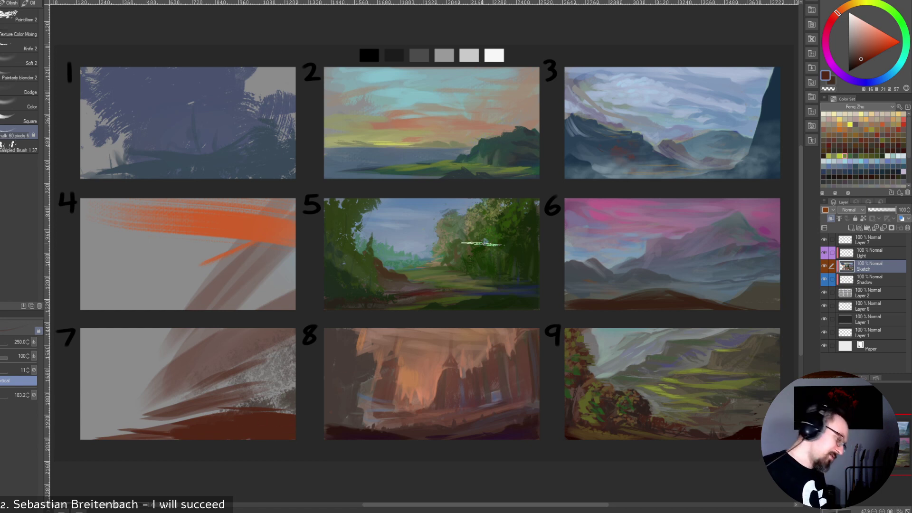
Brush a pale pinkish-grey glow over the left side of thumbnail 7, radiating upward from the valley with the size 250 chalk brush.
{"action": "left_click", "coordinate": [853, 32]}
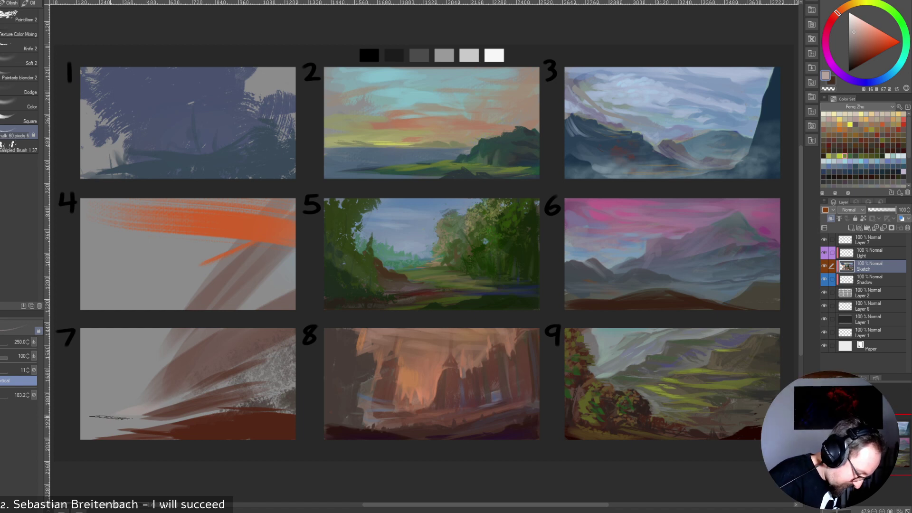
{"action": "left_click_drag", "start_coordinate": [109, 417], "coordinate": [145, 387]}
{"action": "left_click_drag", "start_coordinate": [116, 417], "coordinate": [135, 377]}
{"action": "left_click_drag", "start_coordinate": [108, 408], "coordinate": [153, 326]}
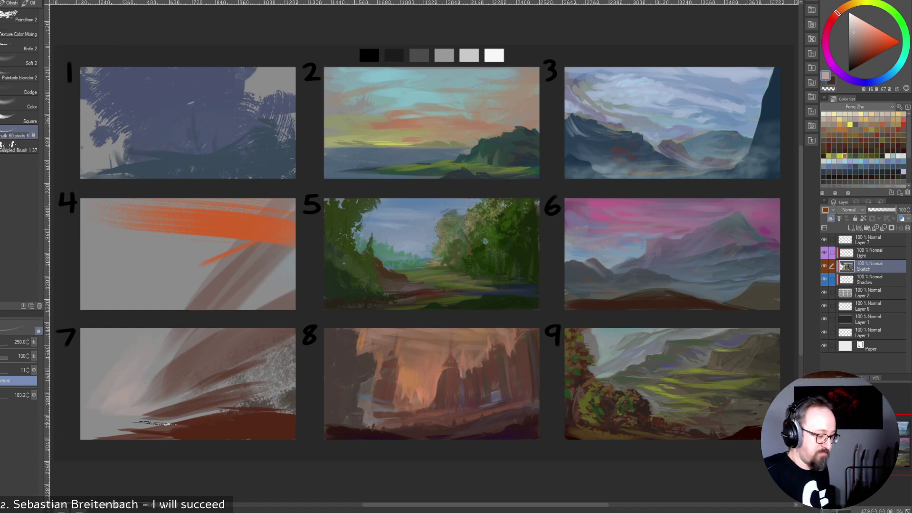
{"action": "left_click_drag", "start_coordinate": [114, 417], "coordinate": [204, 388]}
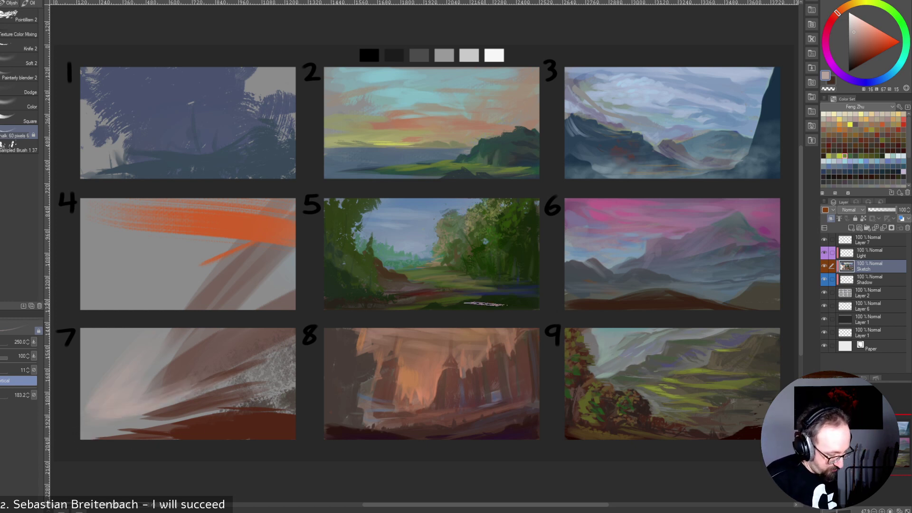
Brush sampled light and brown diagonal streaks across thumbnail 7's valley and lower slope, reducing the chalk brush to size 80.
{"action": "left_click", "coordinate": [180, 370], "text": "alt"}
{"action": "mouse_move", "coordinate": [171, 378]}
{"action": "left_mouse_down"}
{"action": "mouse_move", "coordinate": [159, 382]}
{"action": "mouse_move", "coordinate": [182, 391]}
{"action": "left_mouse_up"}
{"action": "key", "text": "bracketleft"}
{"action": "key", "text": "bracketleft"}
{"action": "key", "text": "bracketleft"}
{"action": "key", "text": "bracketleft"}
{"action": "key", "text": "bracketleft"}
{"action": "key", "text": "bracketleft"}
{"action": "left_click", "coordinate": [191, 403], "text": "alt"}
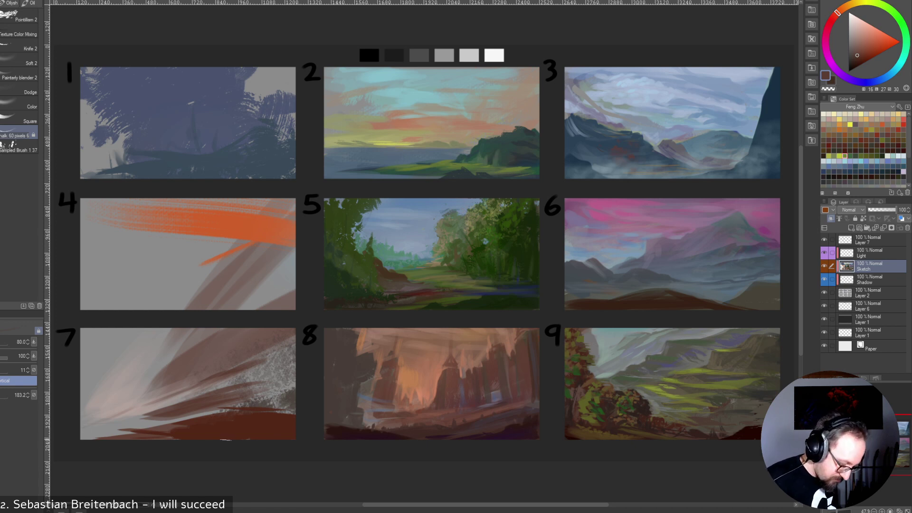
Paint two reddish-brown rounded masses and a row of small posts across thumbnail 7's foreground, reducing the chalk brush to size 45.
{"action": "left_click", "coordinate": [190, 431], "text": "alt"}
{"action": "mouse_move", "coordinate": [180, 424]}
{"action": "left_mouse_down"}
{"action": "mouse_move", "coordinate": [198, 402]}
{"action": "mouse_move", "coordinate": [214, 430]}
{"action": "mouse_move", "coordinate": [190, 429]}
{"action": "left_mouse_up"}
{"action": "mouse_move", "coordinate": [246, 416]}
{"action": "left_mouse_down"}
{"action": "mouse_move", "coordinate": [261, 379]}
{"action": "mouse_move", "coordinate": [293, 399]}
{"action": "mouse_move", "coordinate": [246, 401]}
{"action": "mouse_move", "coordinate": [257, 383]}
{"action": "mouse_move", "coordinate": [285, 411]}
{"action": "left_mouse_up"}
{"action": "mouse_move", "coordinate": [237, 395]}
{"action": "left_mouse_down"}
{"action": "mouse_move", "coordinate": [231, 416]}
{"action": "mouse_move", "coordinate": [199, 441]}
{"action": "mouse_move", "coordinate": [163, 419]}
{"action": "mouse_move", "coordinate": [163, 429]}
{"action": "mouse_move", "coordinate": [115, 437]}
{"action": "left_mouse_up"}
{"action": "key", "text": "["}
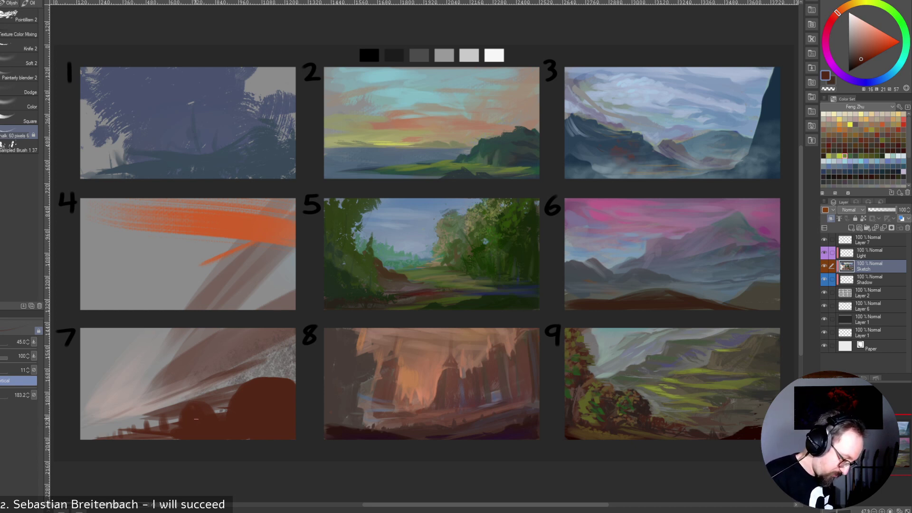
Shade thumbnail 7's two rounded foreground masses with a darker brown, varying the chalk brush between sizes 125 and 50.
{"action": "left_click", "coordinate": [858, 64]}
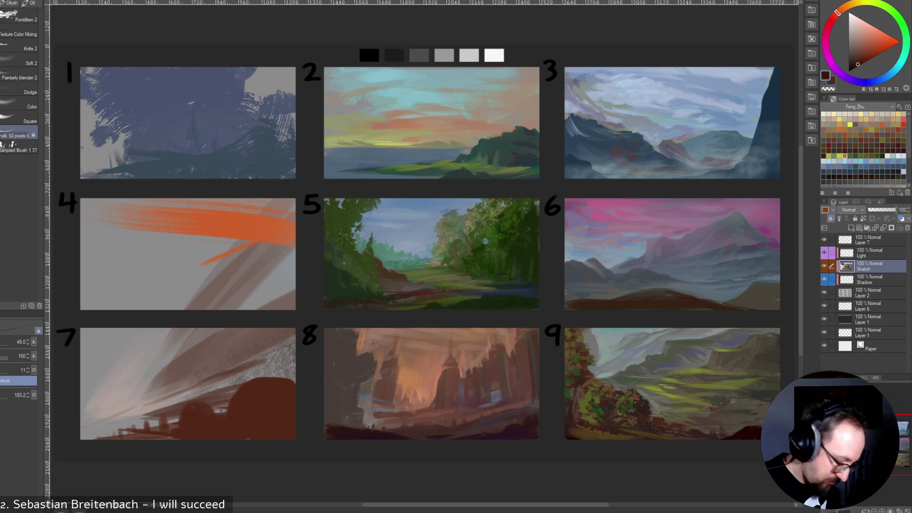
{"action": "key", "text": "bracketright"}
{"action": "key", "text": "bracketright"}
{"action": "key", "text": "bracketright"}
{"action": "key", "text": "bracketright"}
{"action": "mouse_move", "coordinate": [264, 382]}
{"action": "left_mouse_down"}
{"action": "mouse_move", "coordinate": [295, 415]}
{"action": "mouse_move", "coordinate": [283, 389]}
{"action": "mouse_move", "coordinate": [291, 431]}
{"action": "left_mouse_up"}
{"action": "key", "text": "bracketright"}
{"action": "key", "text": "bracketright"}
{"action": "left_click_drag", "start_coordinate": [276, 384], "coordinate": [293, 429]}
{"action": "left_click_drag", "start_coordinate": [201, 407], "coordinate": [209, 414]}
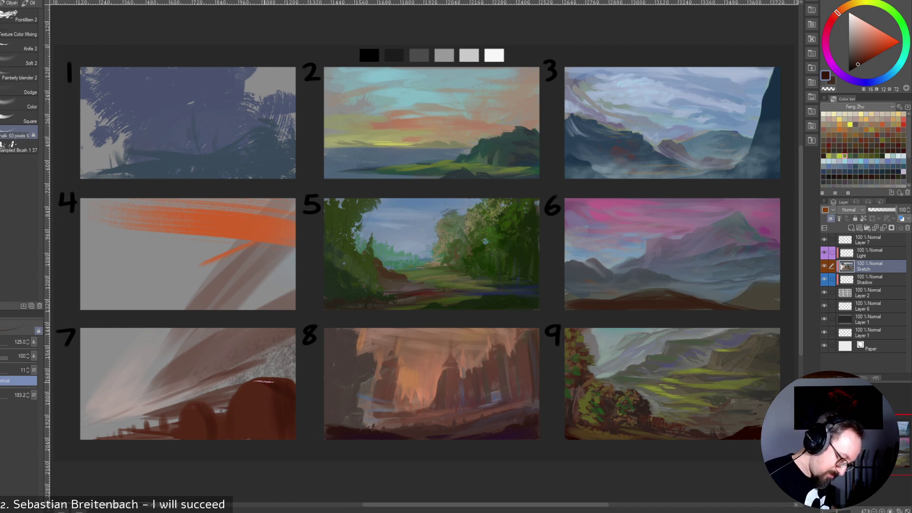
{"action": "key", "text": "bracketright"}
{"action": "key", "text": "bracketleft"}
{"action": "key", "text": "bracketleft"}
{"action": "key", "text": "bracketleft"}
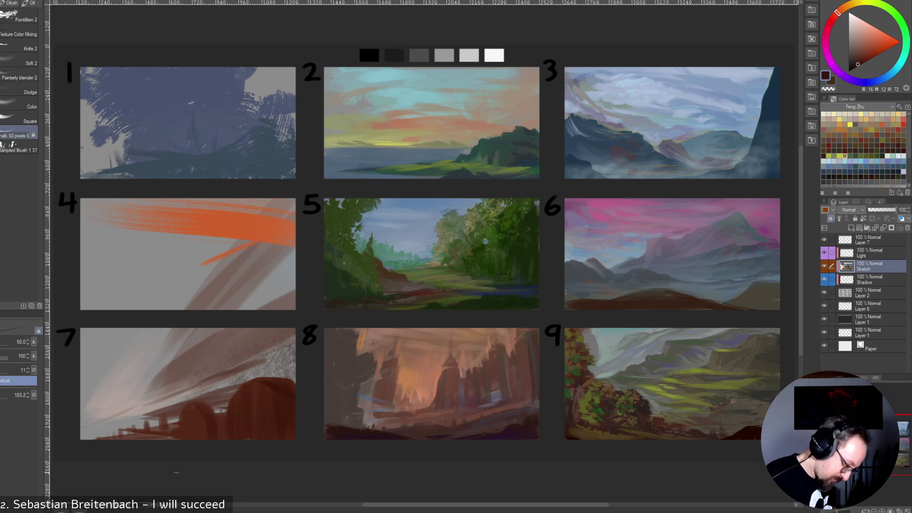
{"action": "left_click", "coordinate": [101, 380], "text": "alt"}
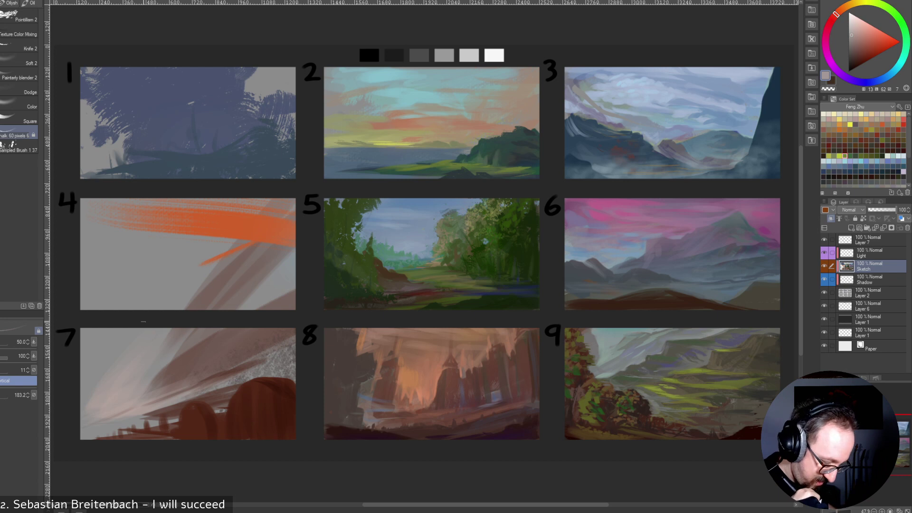
{"action": "left_click_drag", "start_coordinate": [456, 353], "coordinate": [432, 368]}
{"action": "left_click_drag", "start_coordinate": [697, 228], "coordinate": [668, 233]}
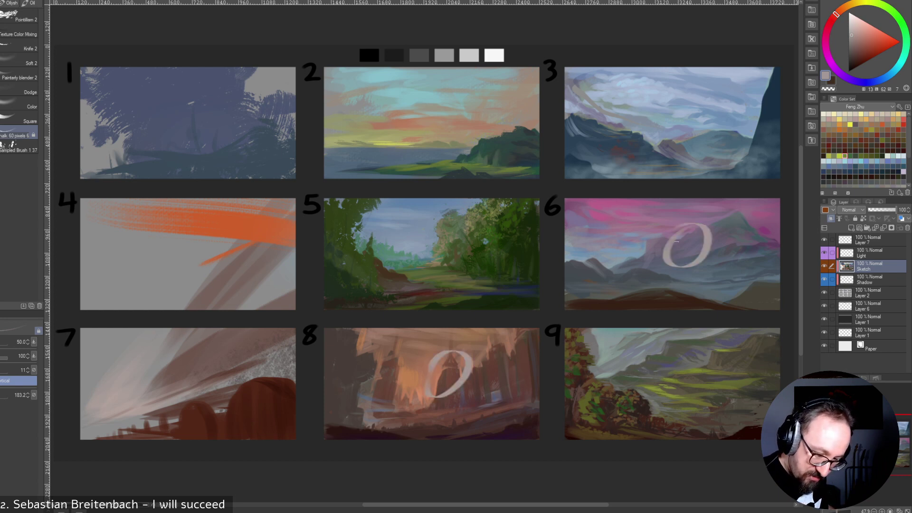
{"action": "key", "text": "ctrl+z"}
{"action": "key", "text": "ctrl+z"}
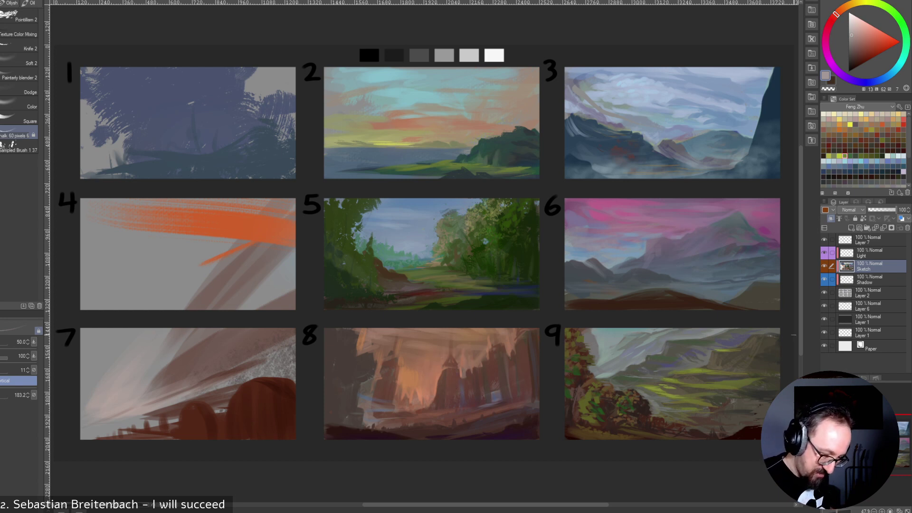
Brush sampled pale grey streaks radiating up through thumbnail 7's sky to the slope's edge with the chalk brush at size 80.
{"action": "left_click", "coordinate": [124, 392], "text": "alt"}
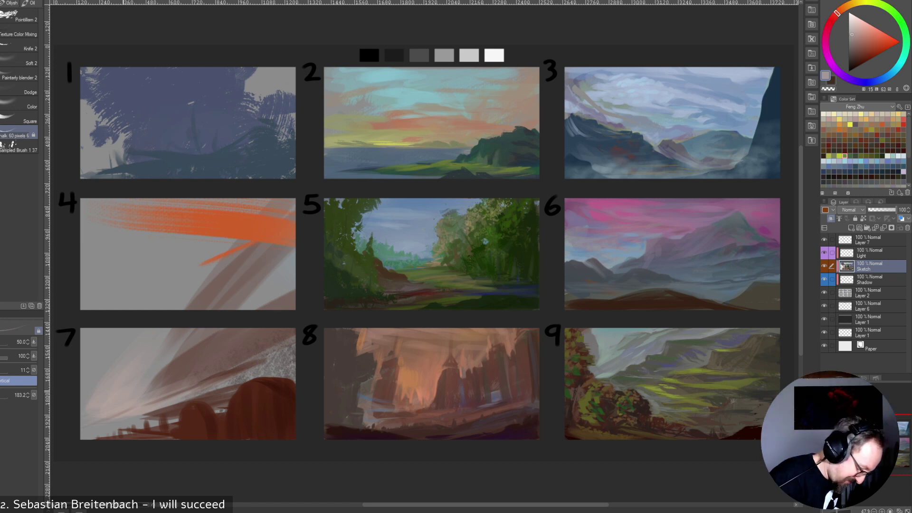
{"action": "key", "text": "bracketright"}
{"action": "key", "text": "bracketright"}
{"action": "key", "text": "bracketleft"}
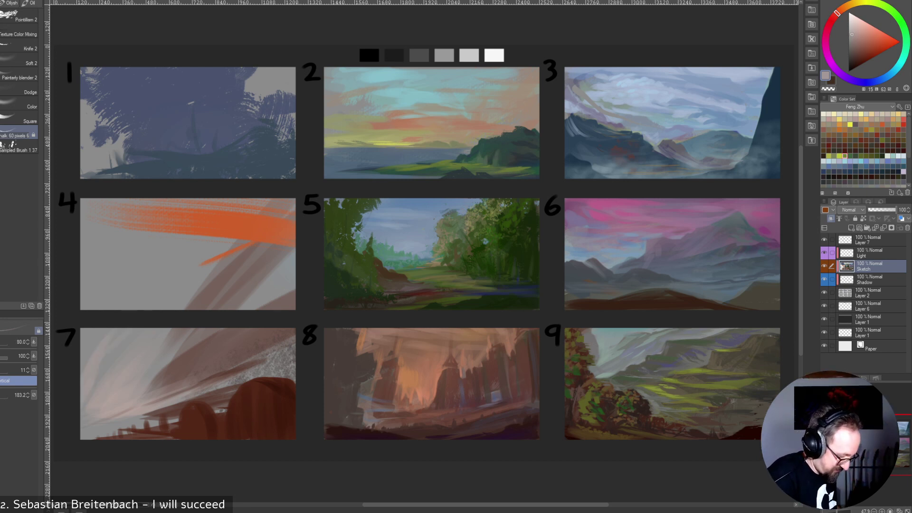
{"action": "left_click", "coordinate": [185, 355], "text": "alt"}
{"action": "left_click", "coordinate": [192, 343], "text": "alt"}
{"action": "left_click", "coordinate": [192, 342], "text": "alt"}
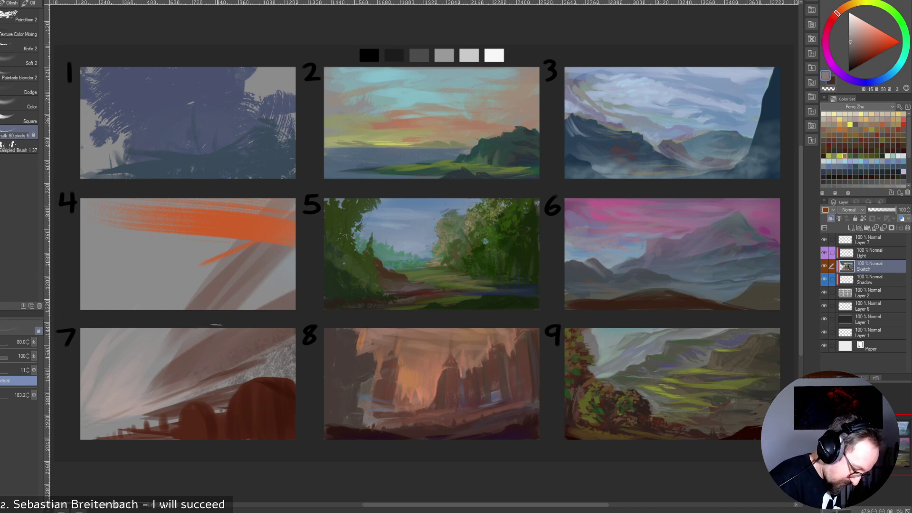
Add light salmon-pink streaks fanning upward from the valley on the left side of thumbnail 7.
{"action": "left_click", "coordinate": [157, 359], "text": "alt"}
{"action": "left_click", "coordinate": [858, 31]}
{"action": "mouse_move", "coordinate": [89, 407]}
{"action": "left_mouse_down"}
{"action": "mouse_move", "coordinate": [109, 373]}
{"action": "mouse_move", "coordinate": [124, 395]}
{"action": "mouse_move", "coordinate": [163, 343]}
{"action": "left_mouse_up"}
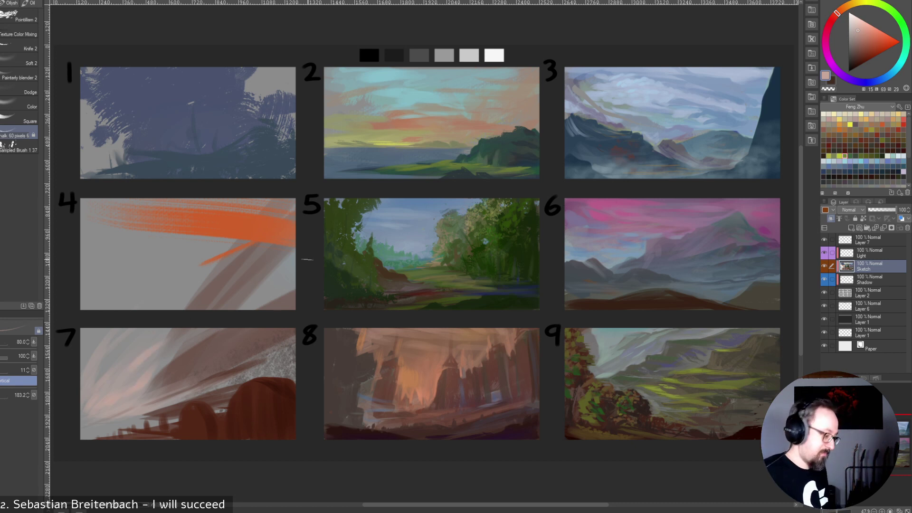
Cover the speckled texture on thumbnail 7's right slope with sampled browns and refine the lower slope, reducing the chalk brush to size 35.
{"action": "left_click", "coordinate": [191, 362], "text": "alt"}
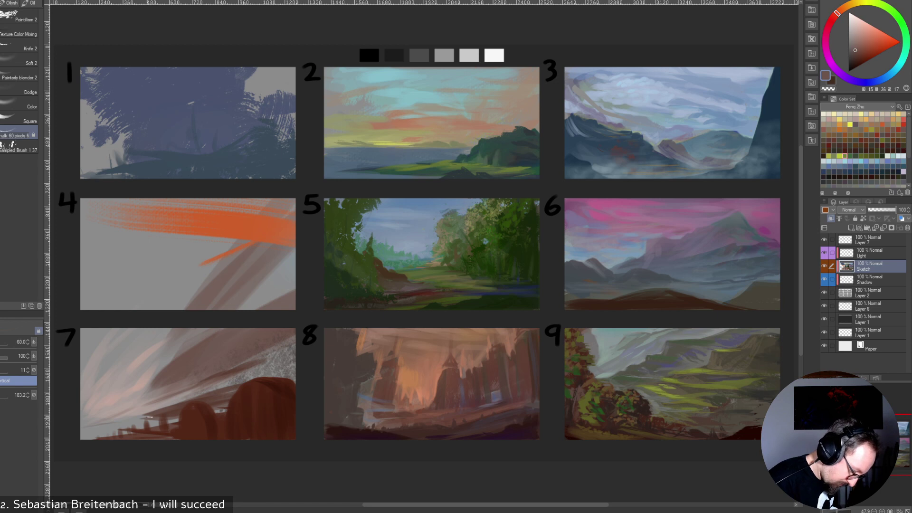
{"action": "left_click", "coordinate": [219, 387], "text": "alt"}
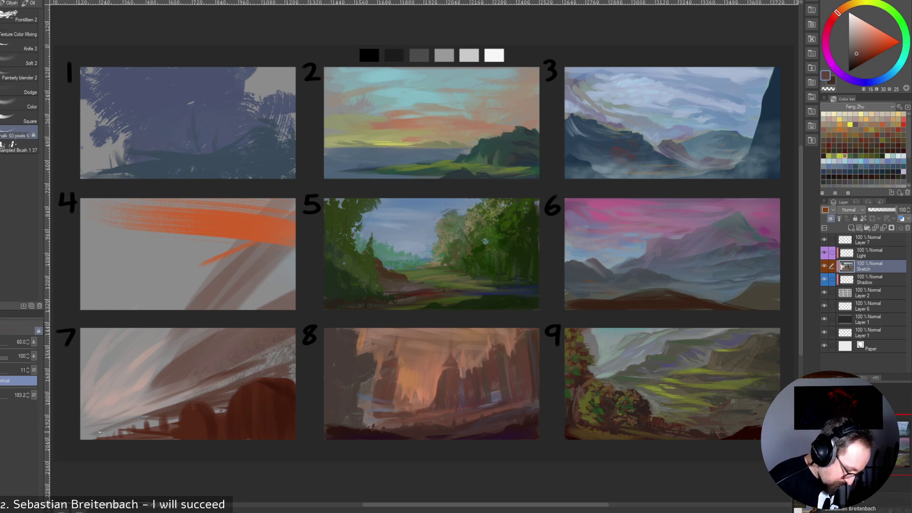
{"action": "key", "text": "bracketright"}
{"action": "key", "text": "bracketleft"}
{"action": "key", "text": "bracketleft"}
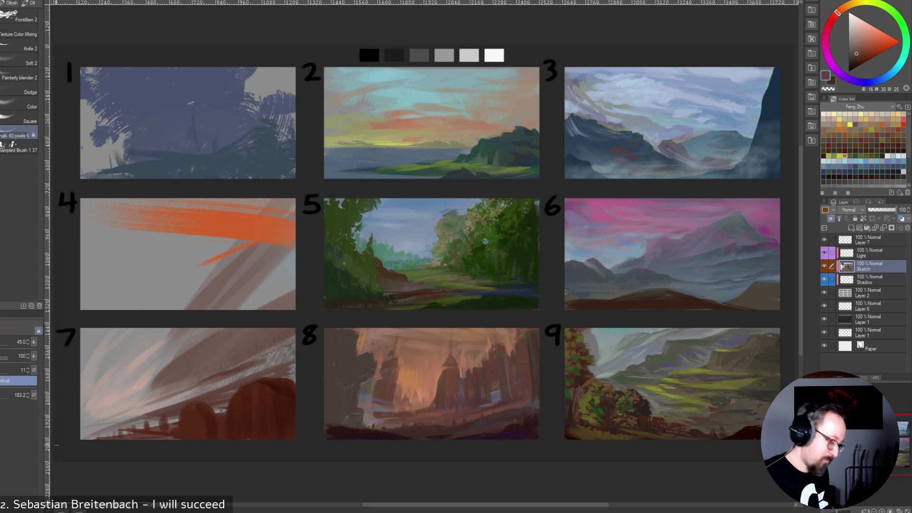
{"action": "left_click", "coordinate": [209, 366], "text": "alt"}
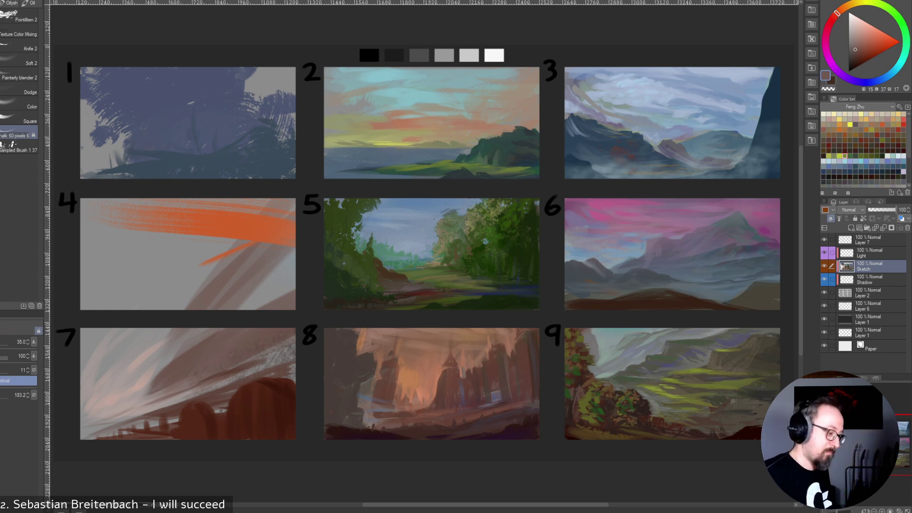
Repaint thumbnail 7's large rounded foreground mass with sampled dark reddish browns, using the chalk brush at sizes 35 to 50.
{"action": "left_click", "coordinate": [291, 414], "text": "alt"}
{"action": "left_click", "coordinate": [280, 409], "text": "alt"}
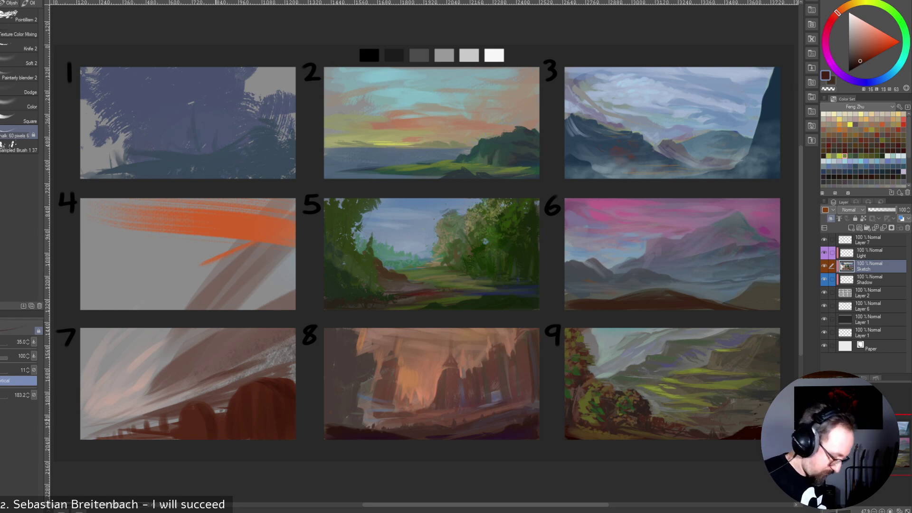
{"action": "left_click", "coordinate": [250, 424], "text": "alt"}
{"action": "left_click", "coordinate": [274, 420], "text": "alt"}
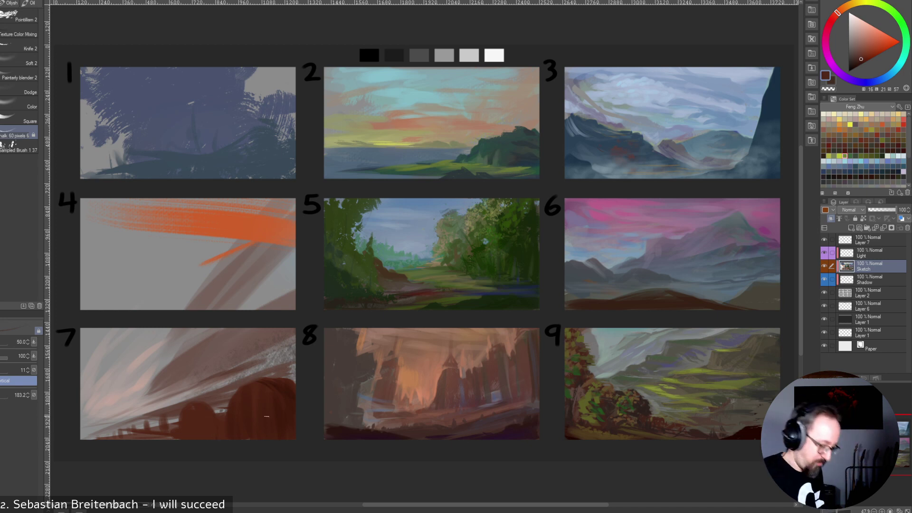
{"action": "left_click", "coordinate": [284, 408], "text": "alt"}
{"action": "left_click", "coordinate": [260, 402], "text": "alt"}
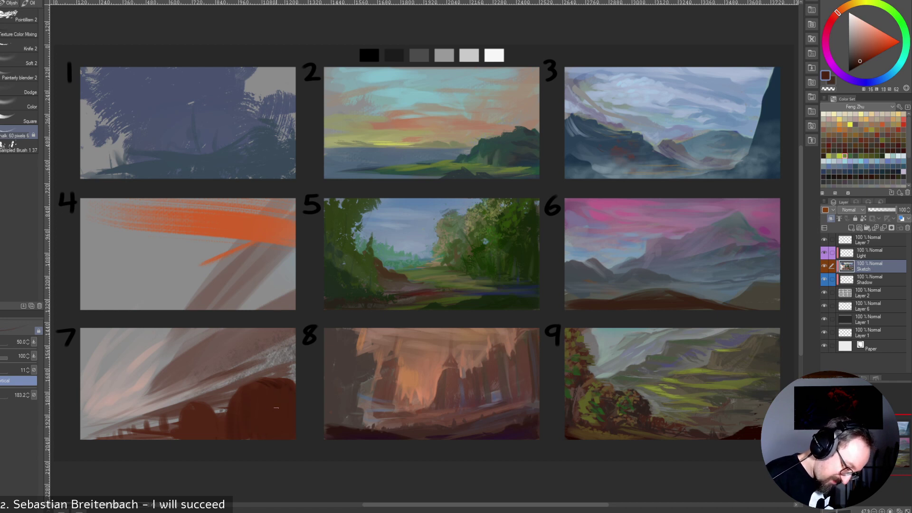
{"action": "left_click_drag", "start_coordinate": [248, 384], "coordinate": [280, 385]}
Rework the slope above thumbnail 7's rounded masses with sampled browns and greys, varying the chalk brush between sizes 150 and 40.
{"action": "left_click", "coordinate": [267, 372], "text": "alt"}
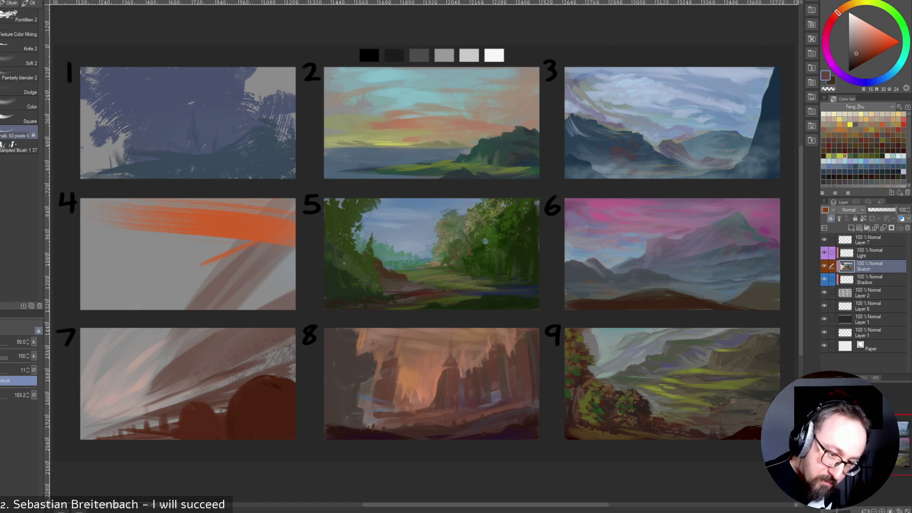
{"action": "left_click", "coordinate": [148, 411], "text": "alt"}
{"action": "key", "text": "]"}
{"action": "key", "text": "]"}
{"action": "key", "text": "]"}
{"action": "key", "text": "]"}
{"action": "key", "text": "]"}
{"action": "key", "text": "]"}
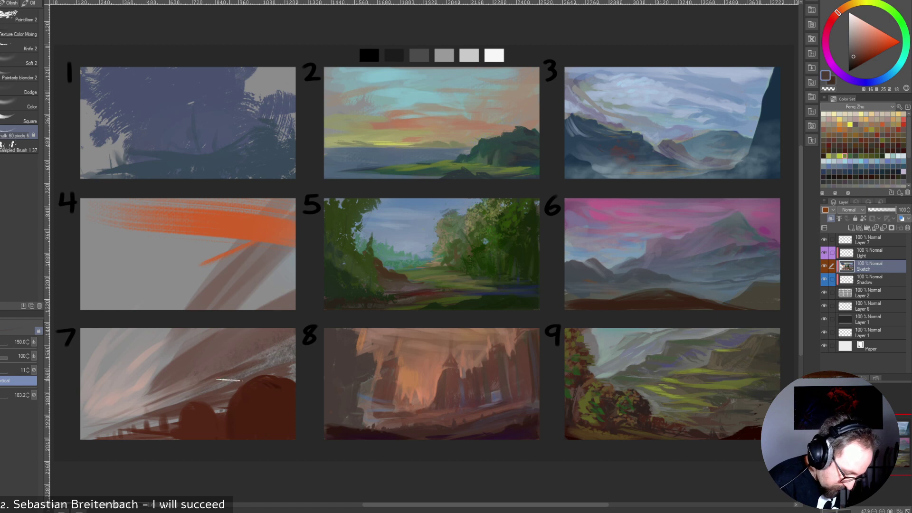
{"action": "key", "text": "["}
{"action": "key", "text": "["}
{"action": "key", "text": "["}
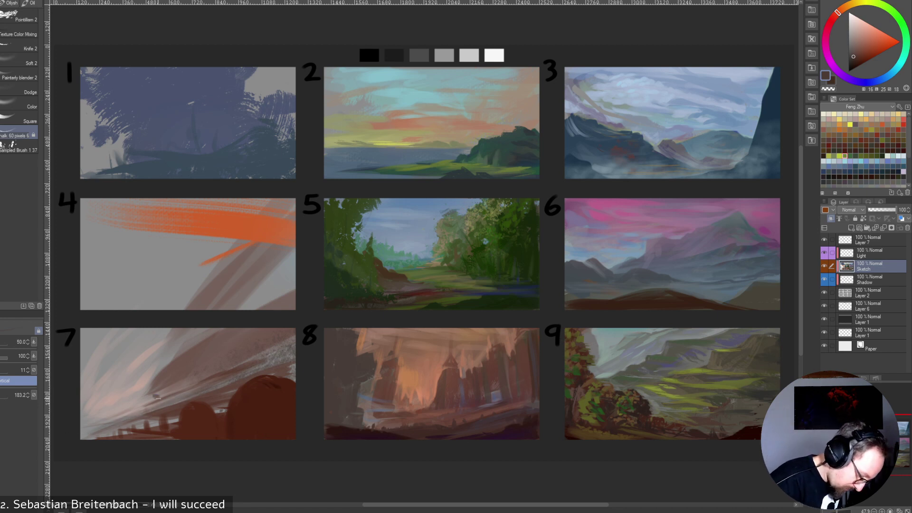
{"action": "key", "text": "ctrl+z"}
{"action": "key", "text": "["}
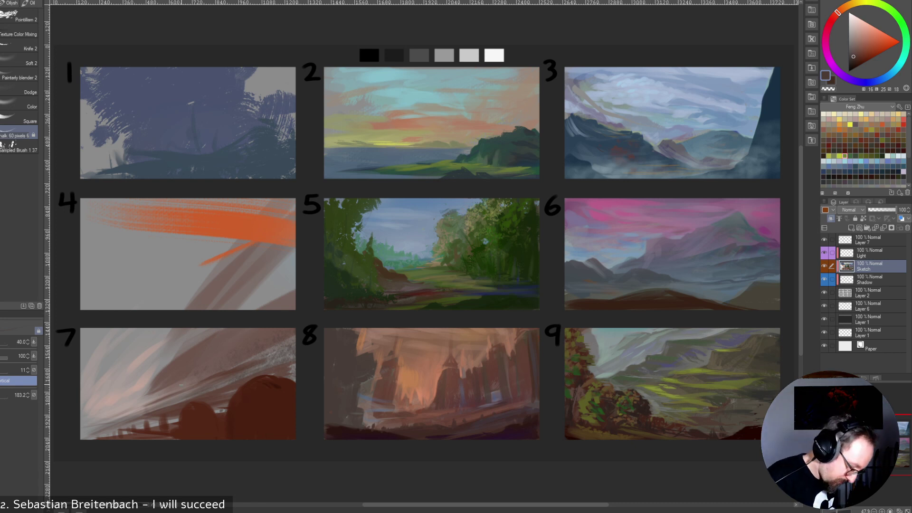
{"action": "left_click", "coordinate": [168, 389], "text": "alt"}
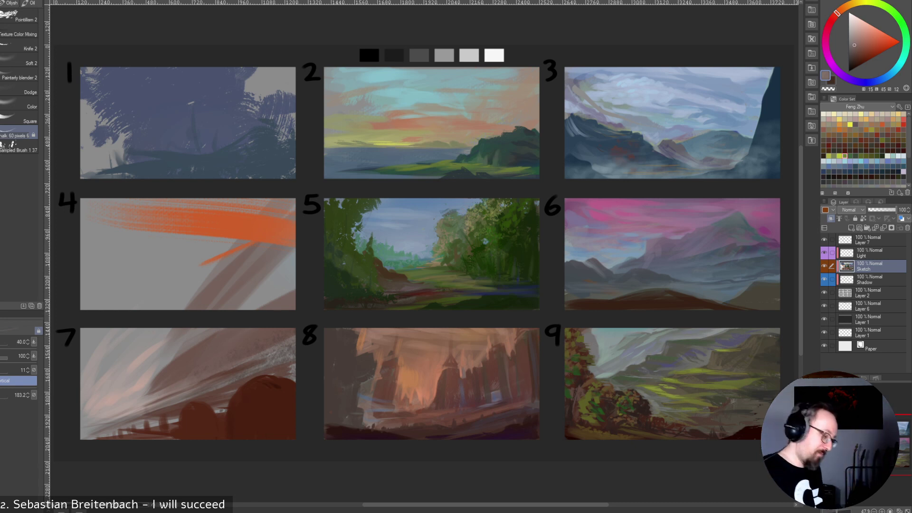
Define the small rounded mass and the slope line beside it in thumbnail 7 with sampled dark red-brown at size 40.
{"action": "left_click", "coordinate": [262, 398], "text": "alt"}
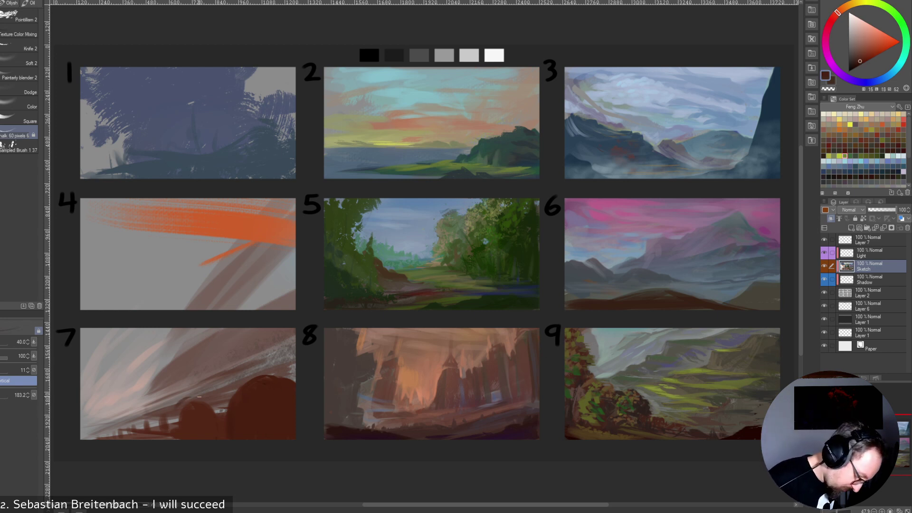
{"action": "left_click_drag", "start_coordinate": [197, 395], "coordinate": [216, 404]}
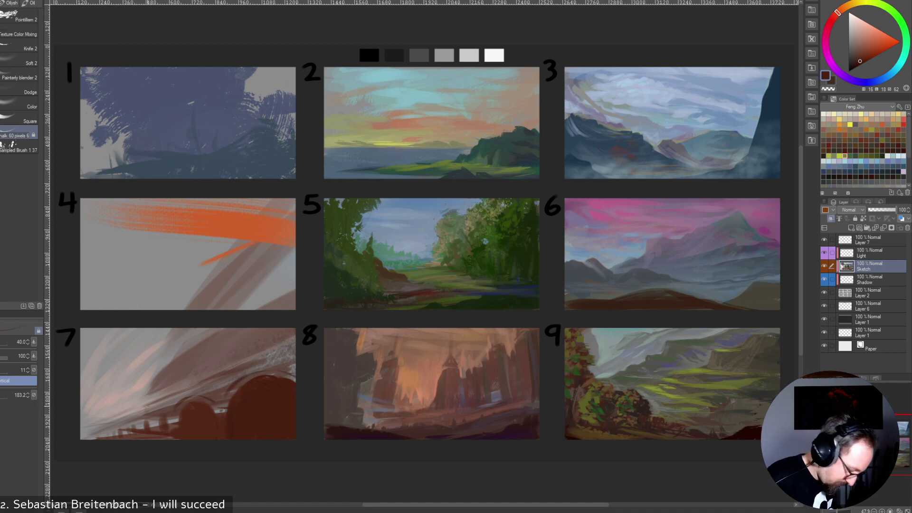
{"action": "left_click_drag", "start_coordinate": [149, 405], "coordinate": [184, 390]}
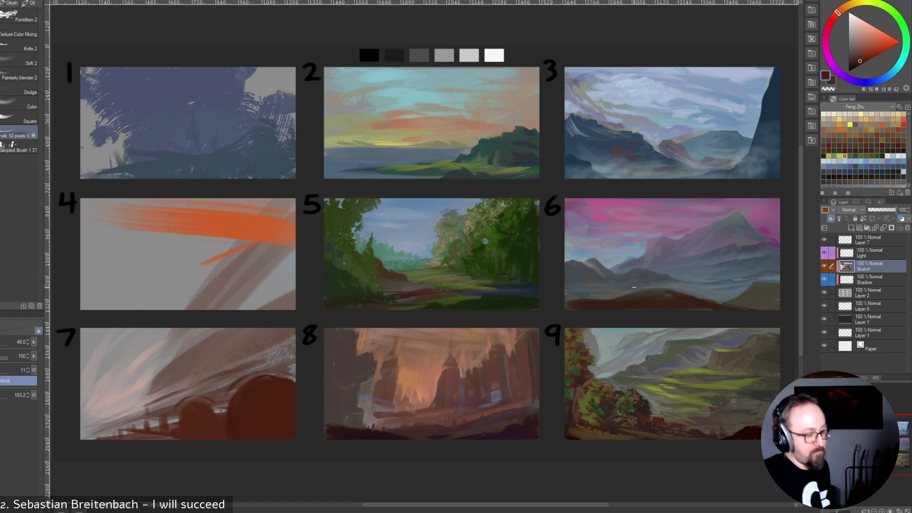
Sketch a dark red-brown bridge with railing and posts rising to the right over thumbnail 7's arches, enlarging the brush, then returning to size 40.
{"action": "key", "text": "bracketright"}
{"action": "key", "text": "bracketright"}
{"action": "key", "text": "bracketright"}
{"action": "key", "text": "bracketright"}
{"action": "key", "text": "bracketright"}
{"action": "key", "text": "bracketright"}
{"action": "key", "text": "bracketright"}
{"action": "left_click_drag", "start_coordinate": [156, 409], "coordinate": [280, 357]}
{"action": "mouse_move", "coordinate": [212, 405]}
{"action": "left_mouse_down"}
{"action": "mouse_move", "coordinate": [234, 402]}
{"action": "mouse_move", "coordinate": [291, 354]}
{"action": "mouse_move", "coordinate": [288, 365]}
{"action": "left_mouse_up"}
{"action": "left_click_drag", "start_coordinate": [160, 408], "coordinate": [107, 428]}
{"action": "mouse_move", "coordinate": [153, 405]}
{"action": "left_mouse_down"}
{"action": "mouse_move", "coordinate": [82, 441]}
{"action": "mouse_move", "coordinate": [153, 421]}
{"action": "left_mouse_up"}
{"action": "key", "text": "bracketleft"}
{"action": "key", "text": "bracketleft"}
{"action": "key", "text": "bracketleft"}
{"action": "key", "text": "bracketleft"}
{"action": "key", "text": "bracketleft"}
{"action": "key", "text": "bracketleft"}
{"action": "key", "text": "bracketleft"}
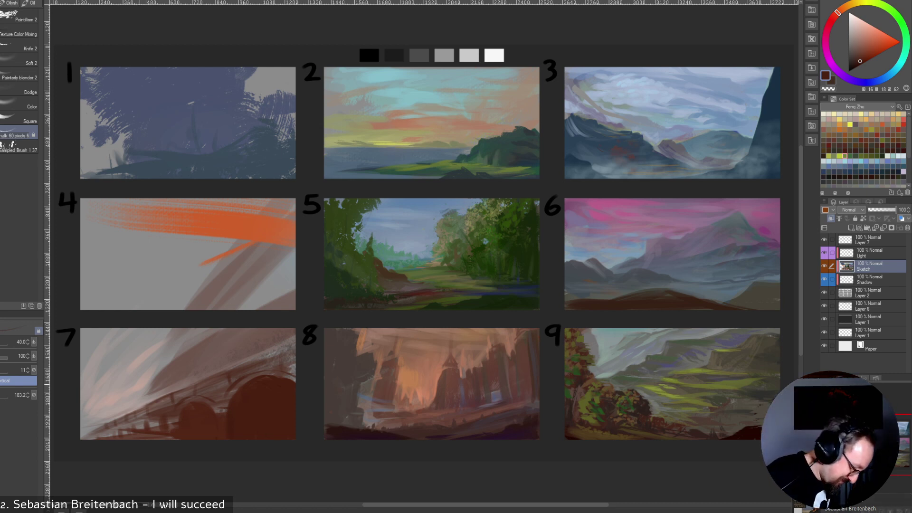
Add paler pink light streaks around the valley glow at the left of thumbnail 7, reducing the chalk brush to size 35.
{"action": "left_click", "coordinate": [856, 32]}
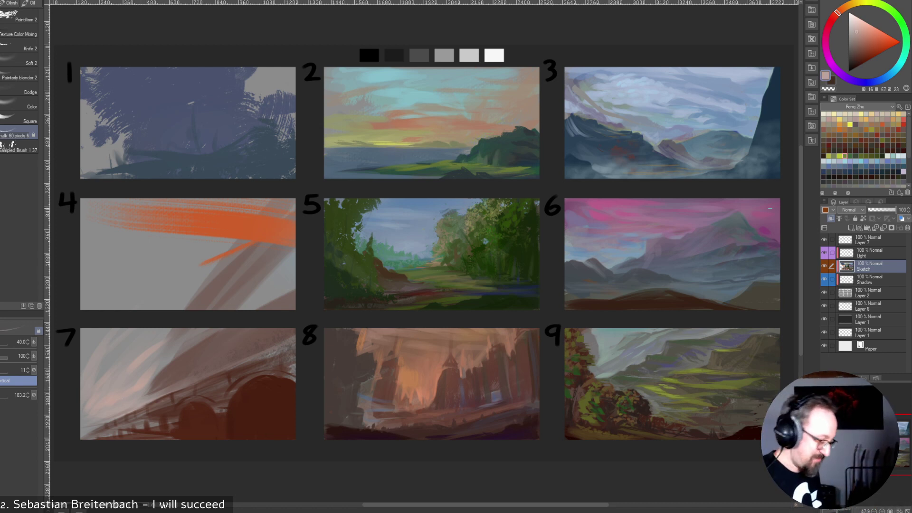
{"action": "left_click", "coordinate": [859, 28]}
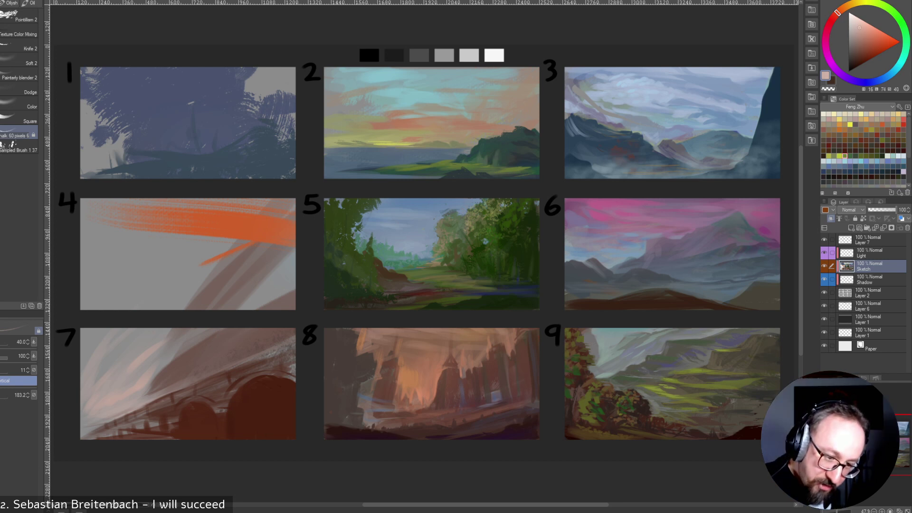
{"action": "key", "text": "bracketleft"}
{"action": "key", "text": "bracketleft"}
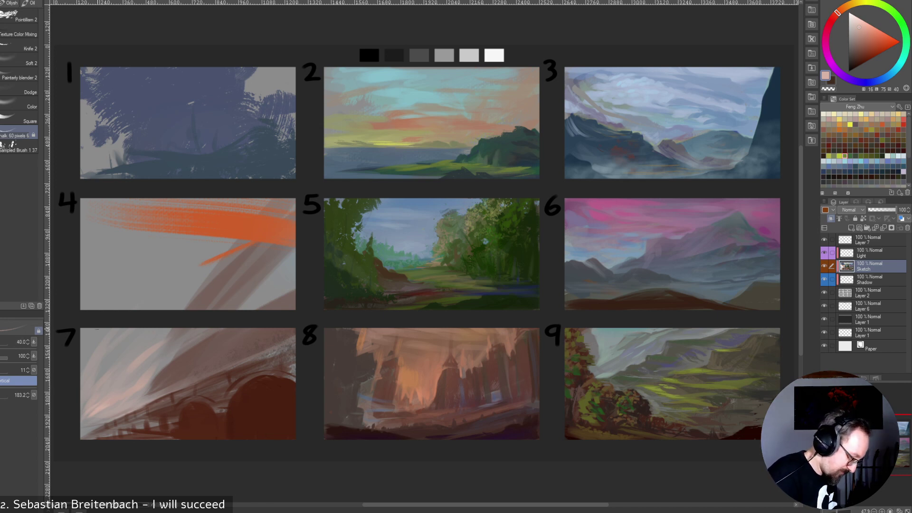
{"action": "key", "text": "bracketleft"}
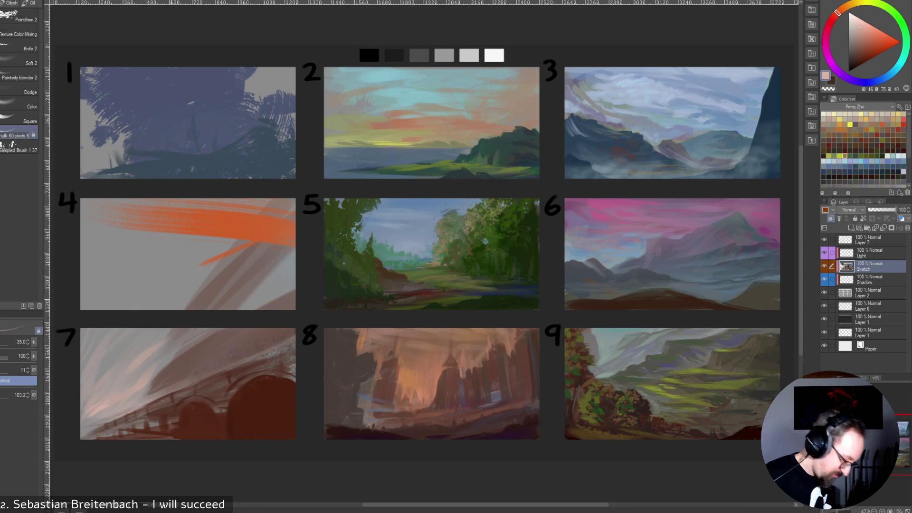
Touch up the transition between thumbnail 7's light streaks and brown slope with sampled browns and greys at size 35.
{"action": "left_click", "coordinate": [149, 403], "text": "alt"}
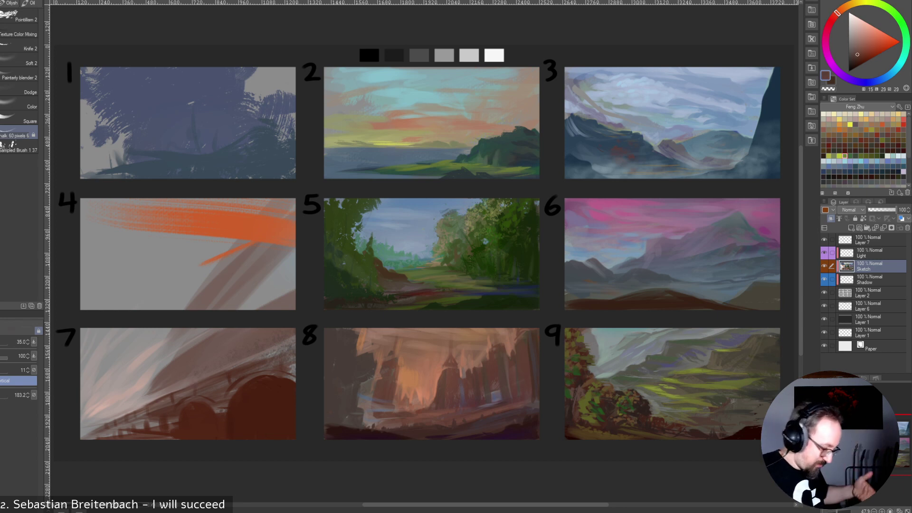
{"action": "left_click", "coordinate": [154, 380], "text": "alt"}
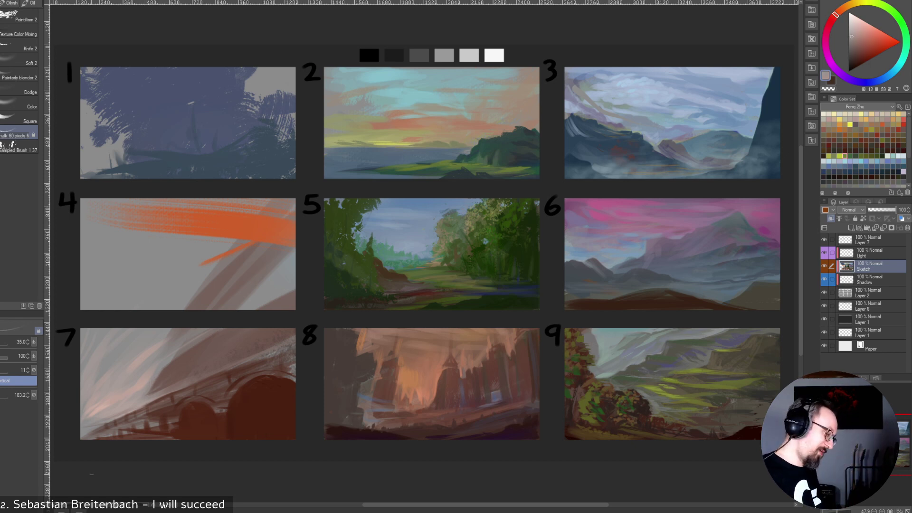
{"action": "left_click", "coordinate": [186, 349], "text": "alt"}
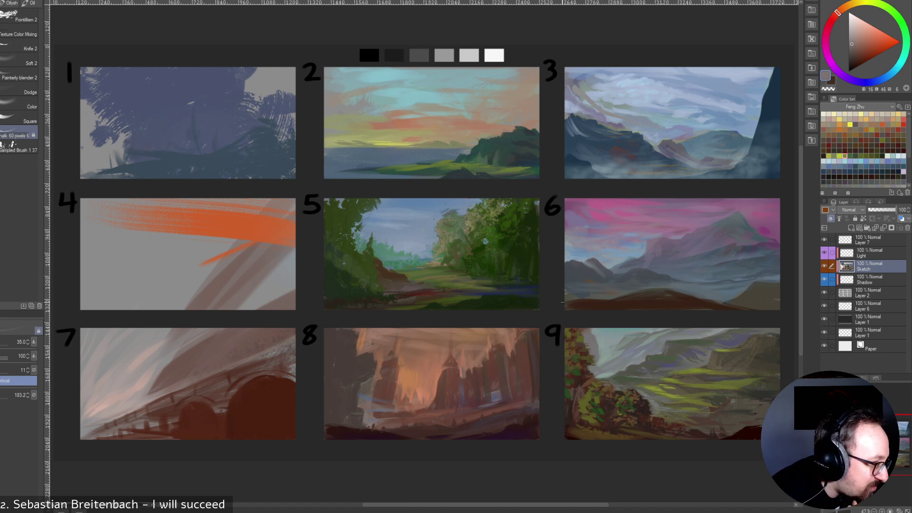
Refine the upper brown slope in thumbnail 7 with browns and greys sampled from the painting at size 35.
{"action": "mouse_move", "coordinate": [429, 143]}
{"action": "left_mouse_down"}
{"action": "mouse_move", "coordinate": [428, 113]}
{"action": "mouse_move", "coordinate": [463, 141]}
{"action": "left_mouse_up"}
{"action": "key", "text": "ctrl+z"}
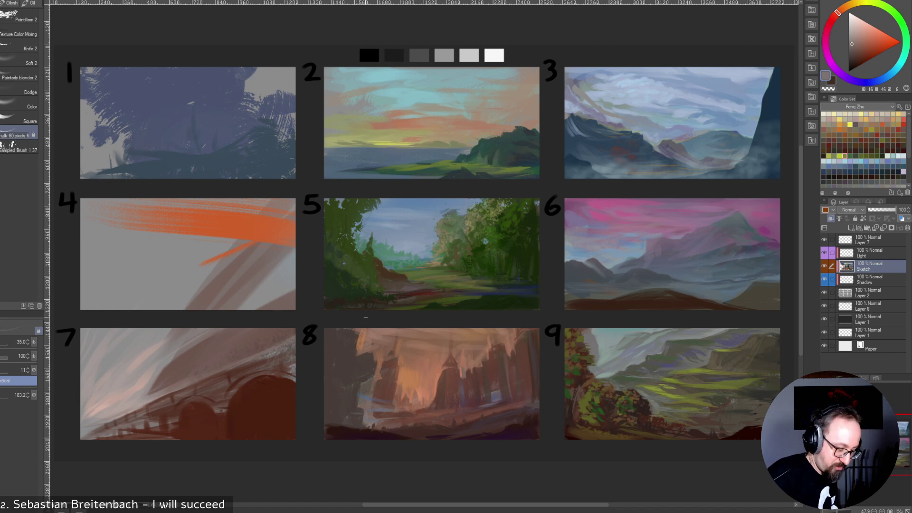
{"action": "left_click", "coordinate": [243, 355], "text": "alt"}
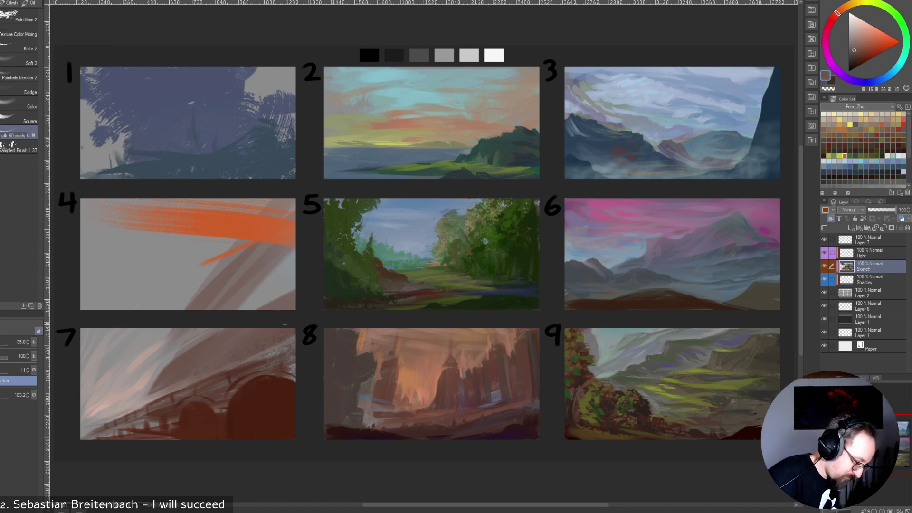
{"action": "left_click", "coordinate": [259, 351], "text": "alt"}
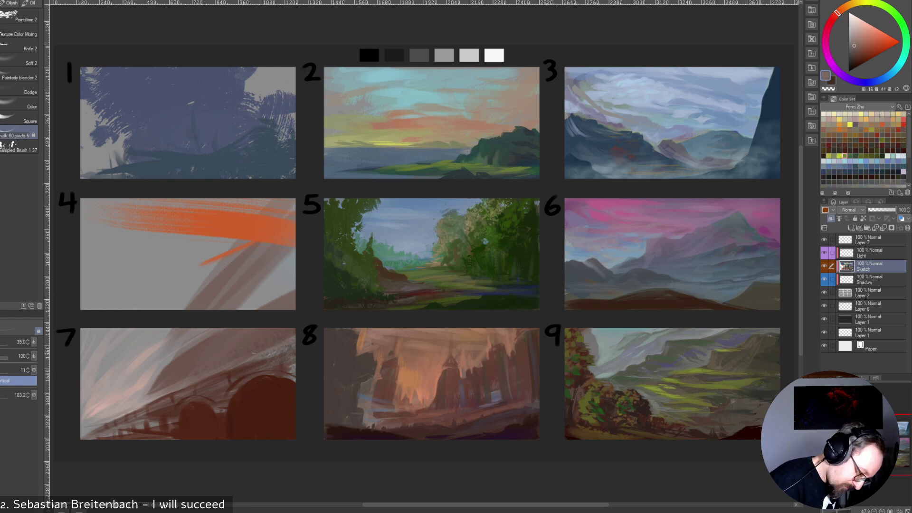
{"action": "left_click", "coordinate": [239, 364], "text": "alt"}
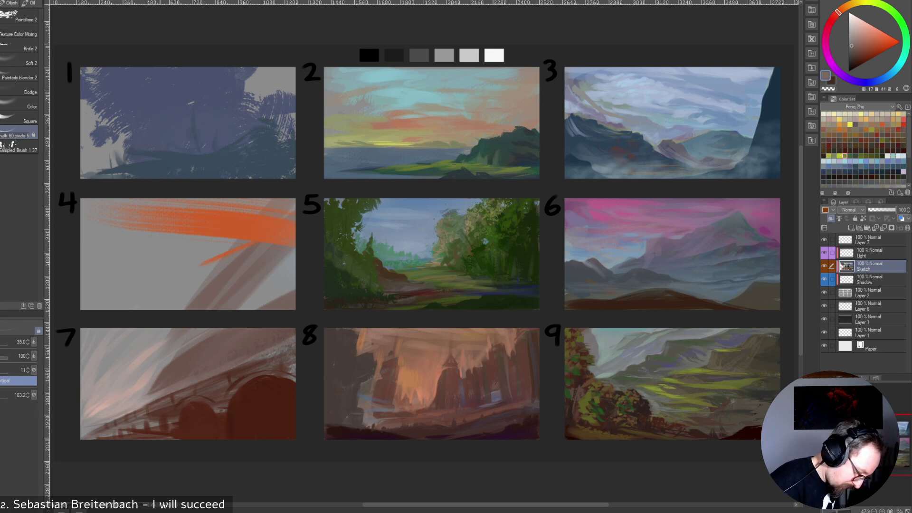
{"action": "left_click", "coordinate": [187, 352], "text": "alt"}
{"action": "left_click", "coordinate": [164, 360], "text": "alt"}
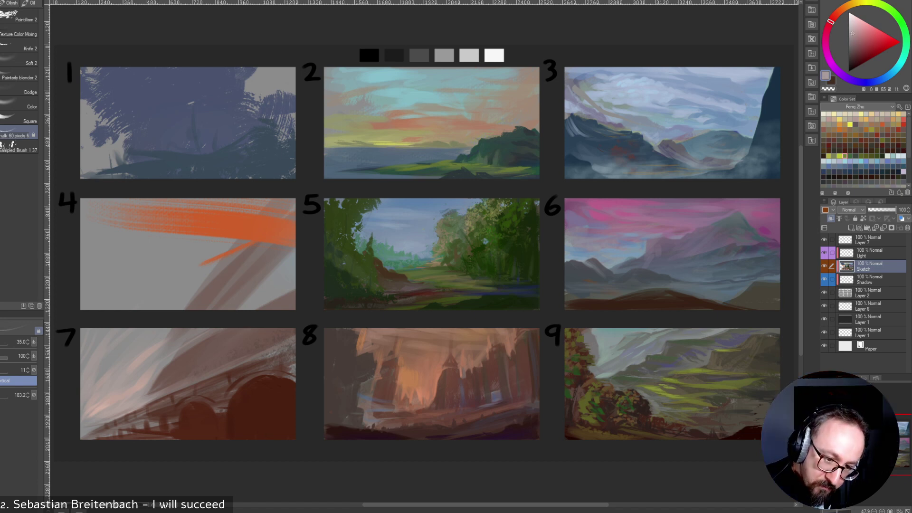
Add muted blue-grey touches to the light streaks at the left of thumbnail 7, enlarging the chalk brush to size 45.
{"action": "left_click", "coordinate": [883, 79]}
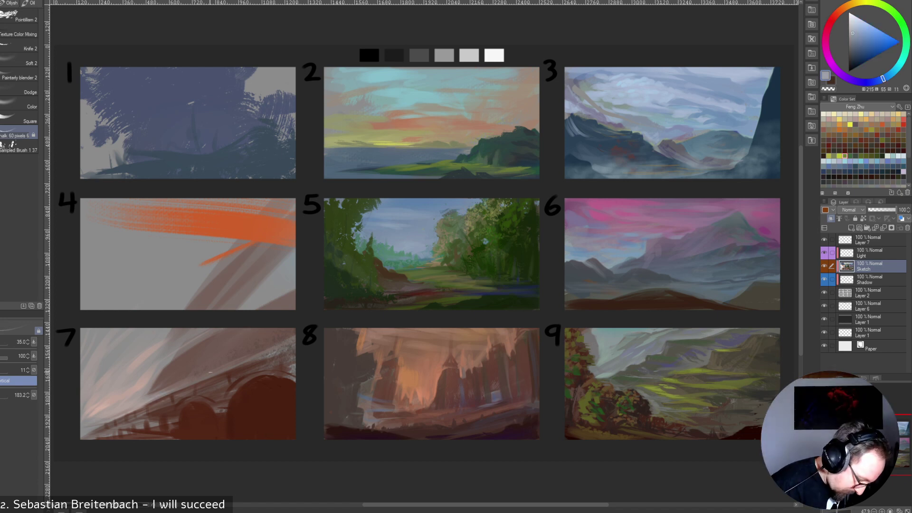
{"action": "key", "text": "bracketright"}
{"action": "key", "text": "bracketright"}
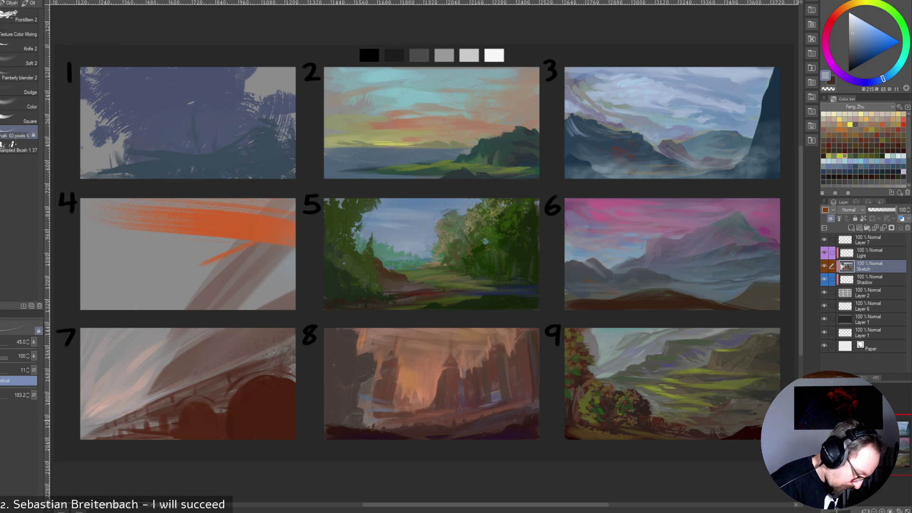
{"action": "key", "text": "bracketleft"}
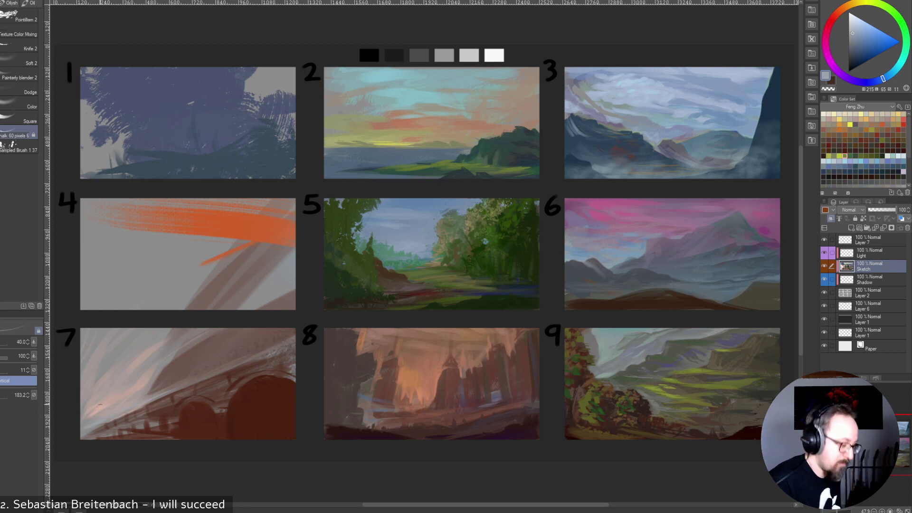
{"action": "key", "text": "bracketright"}
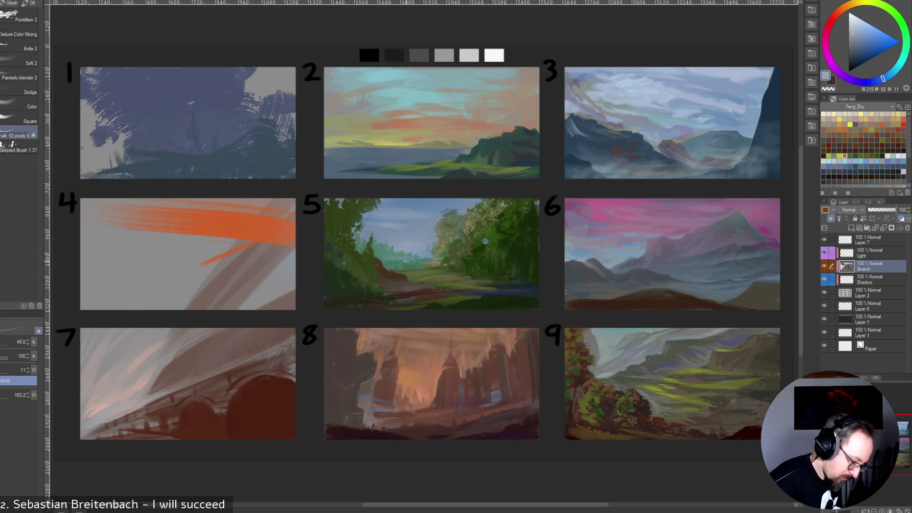
Paint a small tower on thumbnail 7's ridge and refine the slope below with sampled browns, reducing the brush from size 45 to 35.
{"action": "left_click", "coordinate": [185, 363], "text": "alt"}
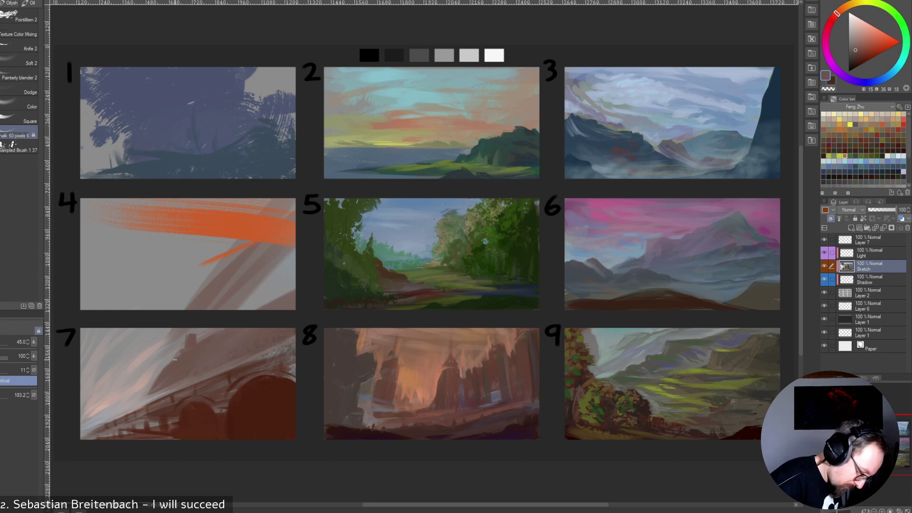
{"action": "left_click", "coordinate": [169, 390], "text": "alt"}
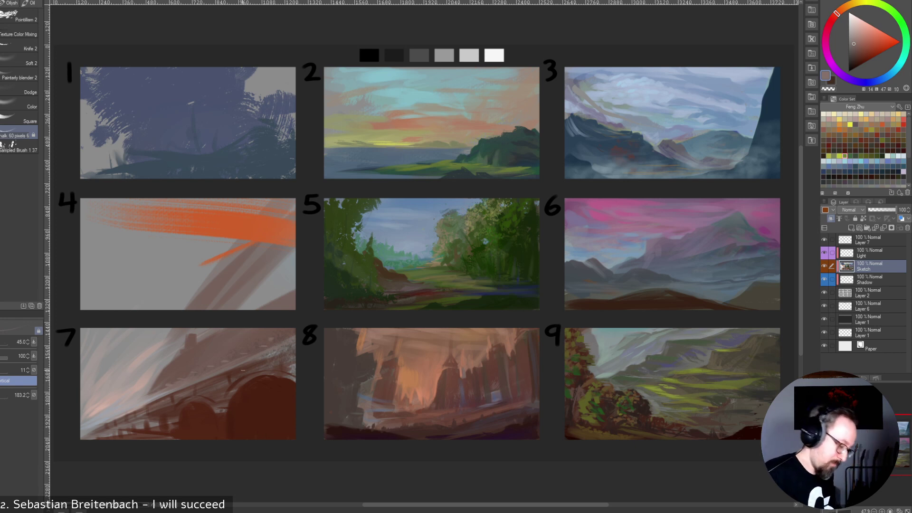
{"action": "left_click", "coordinate": [235, 357], "text": "alt"}
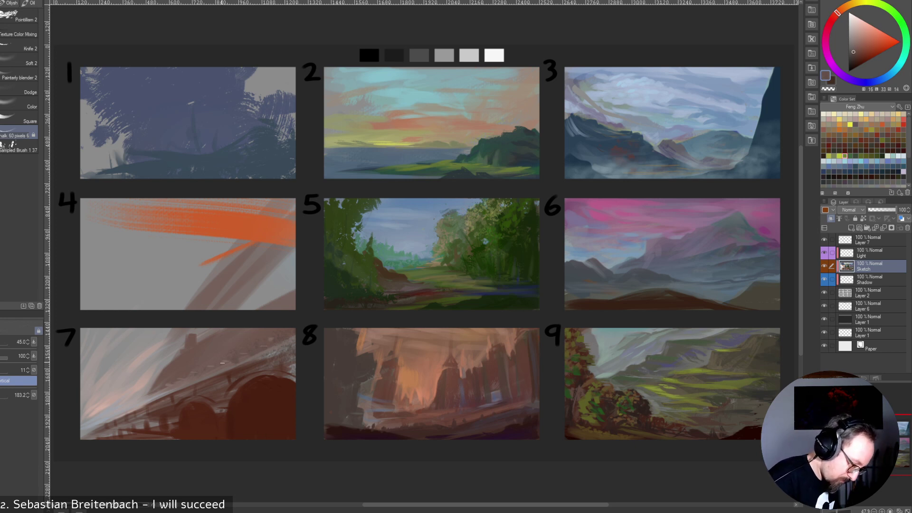
{"action": "left_click", "coordinate": [218, 362], "text": "alt"}
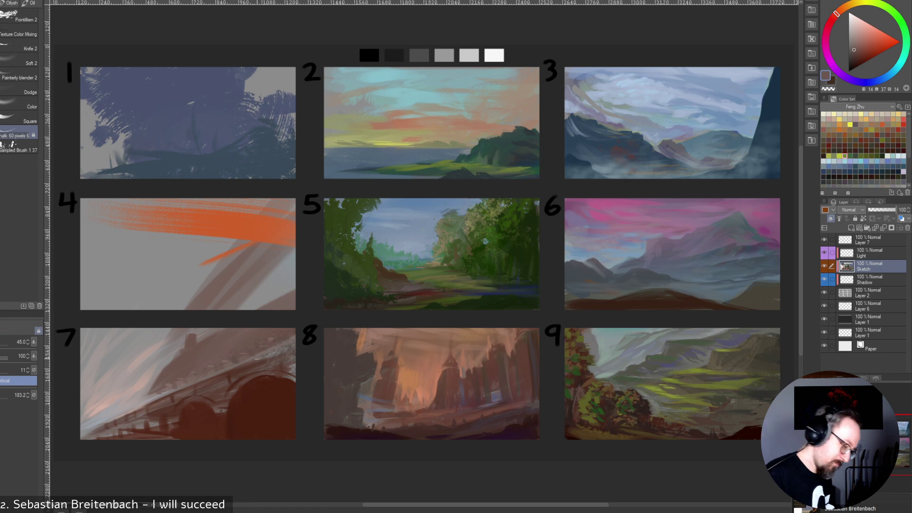
{"action": "left_click", "coordinate": [164, 387], "text": "alt"}
{"action": "left_click", "coordinate": [207, 358], "text": "alt"}
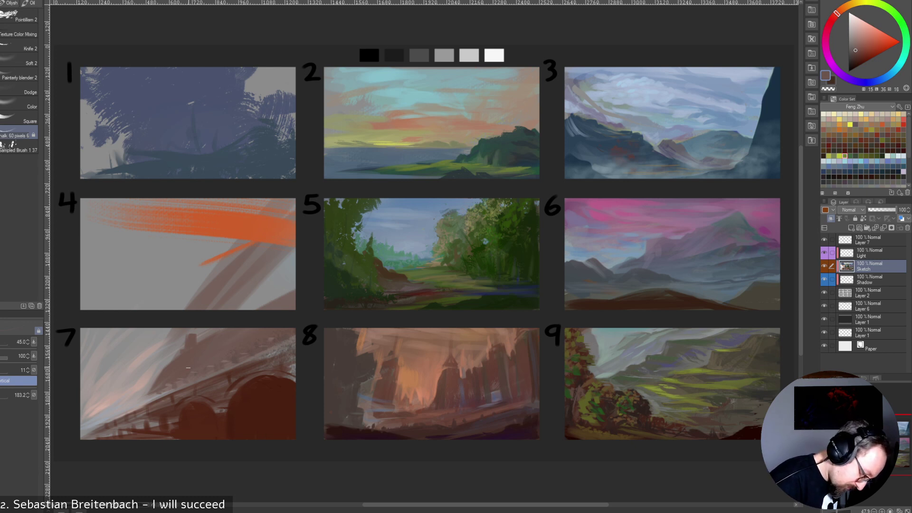
{"action": "left_click", "coordinate": [148, 389], "text": "alt"}
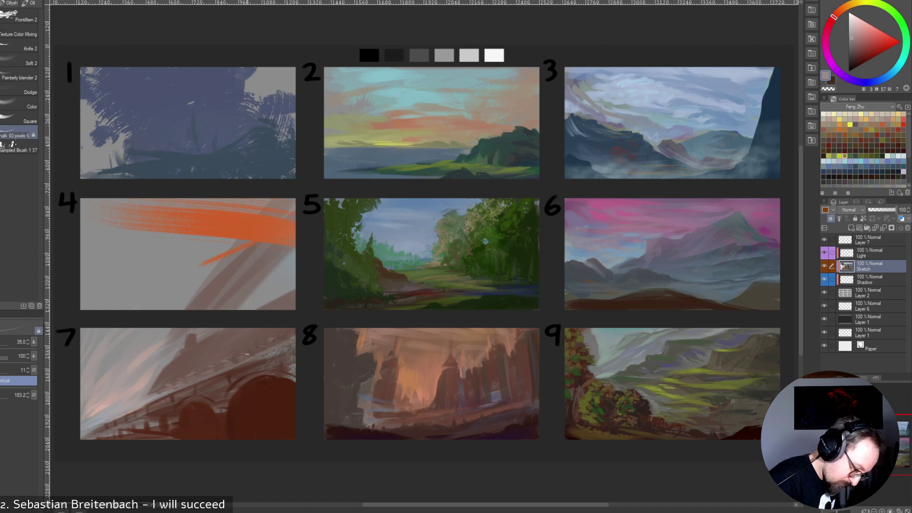
{"action": "left_click", "coordinate": [207, 342], "text": "alt"}
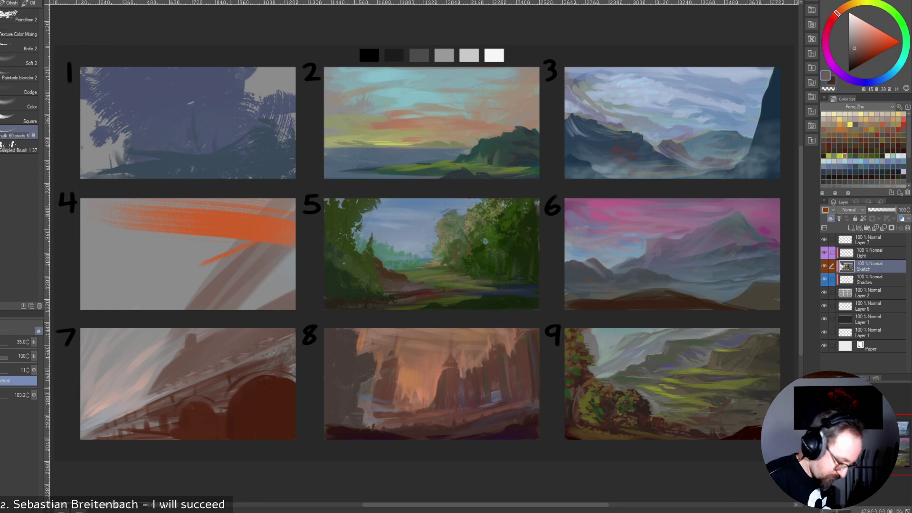
Define the rims and inner edges of thumbnail 7's bridge arches with sampled red-browns at size 35.
{"action": "left_click", "coordinate": [219, 407], "text": "alt"}
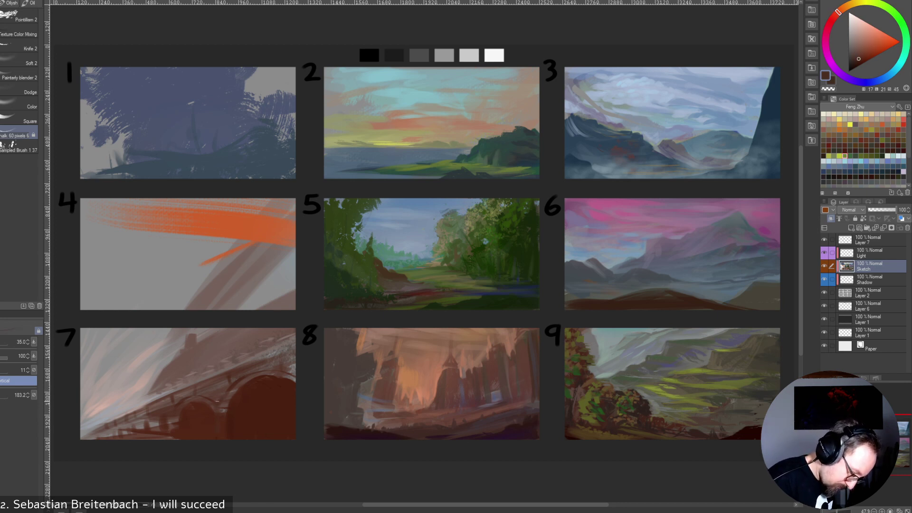
{"action": "left_click", "coordinate": [221, 405], "text": "alt"}
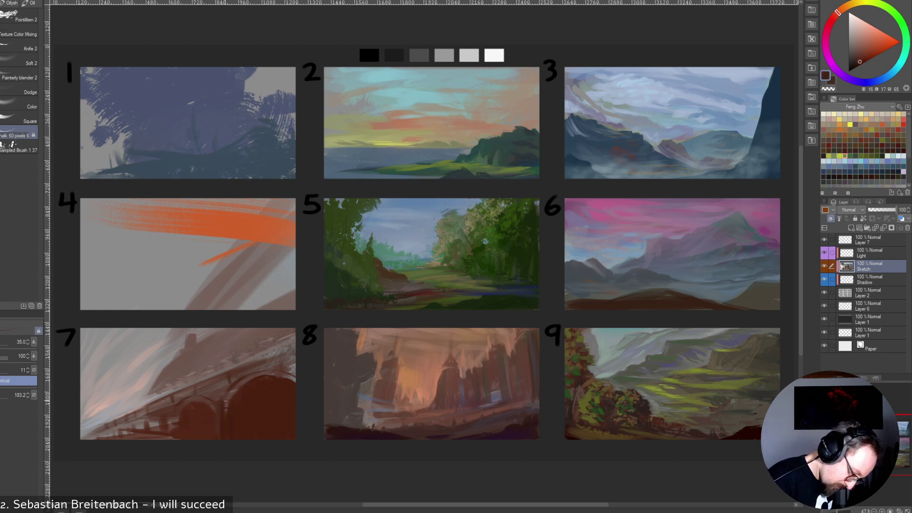
{"action": "left_click_drag", "start_coordinate": [179, 413], "coordinate": [181, 436]}
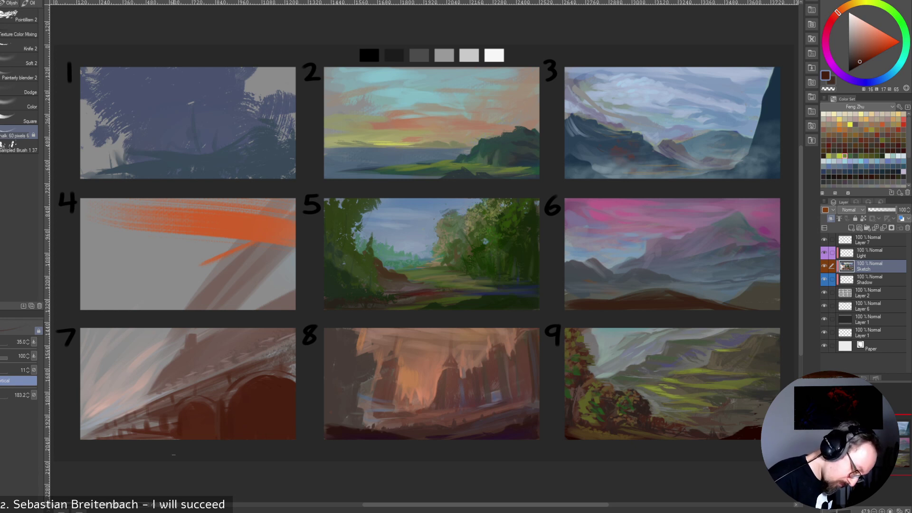
{"action": "left_click", "coordinate": [167, 416], "text": "alt"}
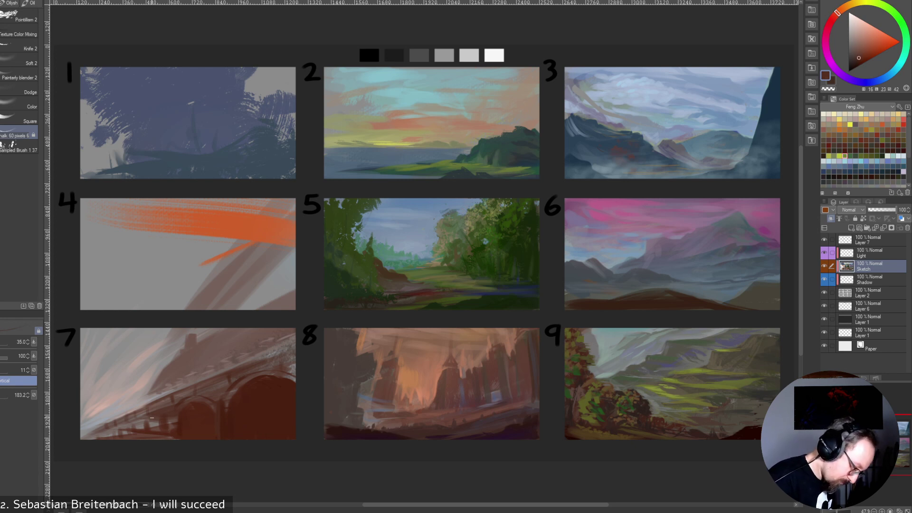
{"action": "left_click", "coordinate": [169, 421], "text": "alt"}
{"action": "left_click", "coordinate": [172, 412], "text": "alt"}
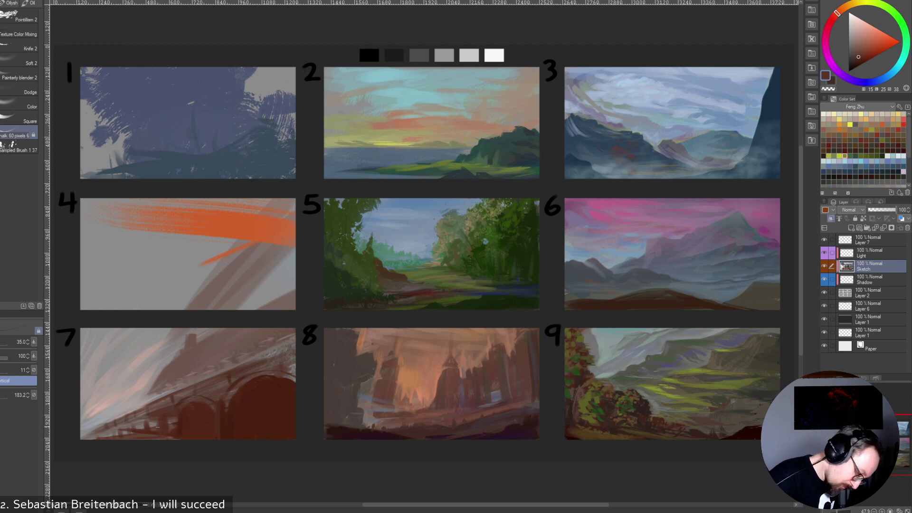
{"action": "left_click", "coordinate": [173, 432], "text": "alt"}
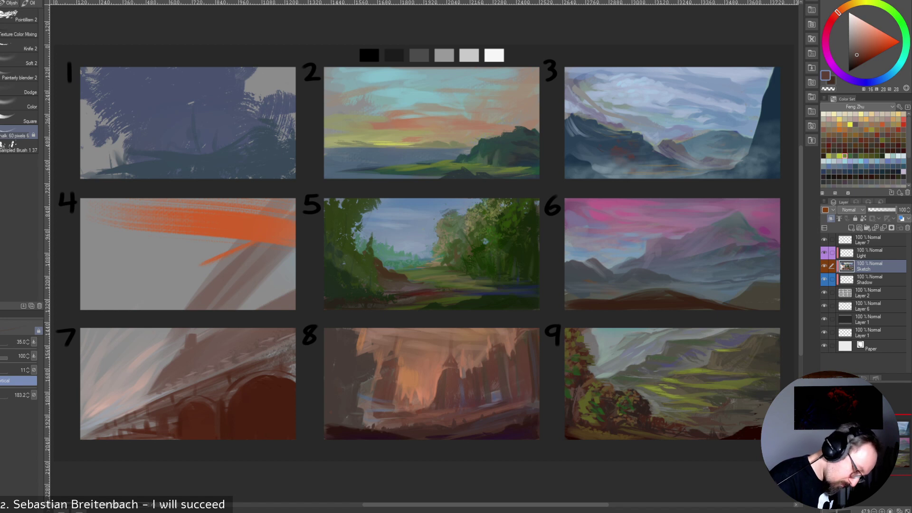
{"action": "left_click", "coordinate": [223, 415], "text": "alt"}
{"action": "left_click_drag", "start_coordinate": [175, 435], "coordinate": [171, 433]}
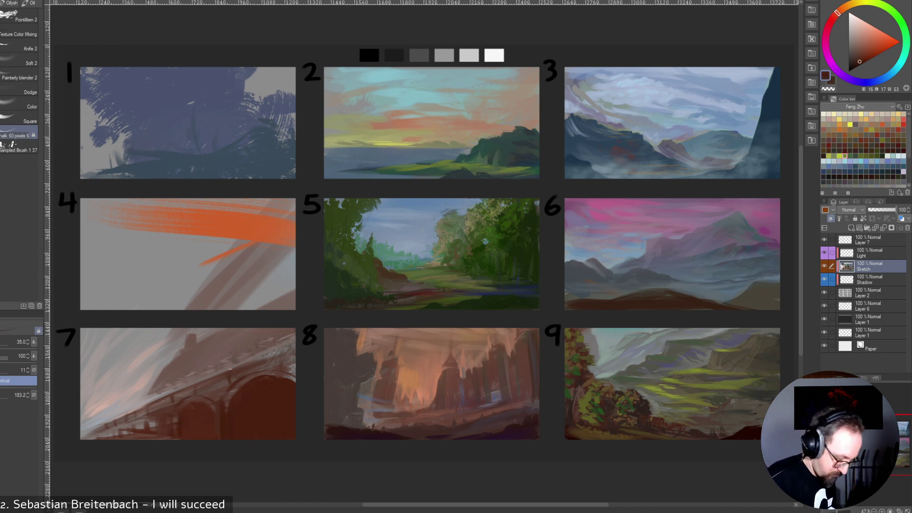
Strengthen the upper right end of thumbnail 7's bridge with dark red-brown strokes at size 35.
{"action": "mouse_move", "coordinate": [289, 352]}
{"action": "left_mouse_down"}
{"action": "mouse_move", "coordinate": [292, 371]}
{"action": "mouse_move", "coordinate": [293, 352]}
{"action": "mouse_move", "coordinate": [294, 369]}
{"action": "mouse_move", "coordinate": [253, 367]}
{"action": "mouse_move", "coordinate": [290, 370]}
{"action": "mouse_move", "coordinate": [293, 341]}
{"action": "left_mouse_up"}
{"action": "key", "text": "["}
{"action": "key", "text": "]"}
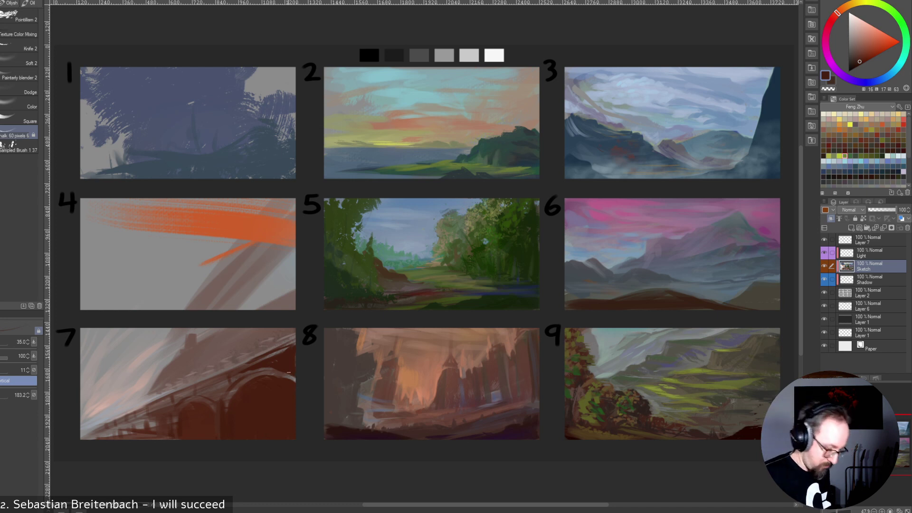
Create a new layer above Sketch, with a pale pinkish grey and a textured sampled brush ready for smoke.
{"action": "left_click", "coordinate": [153, 391], "text": "alt"}
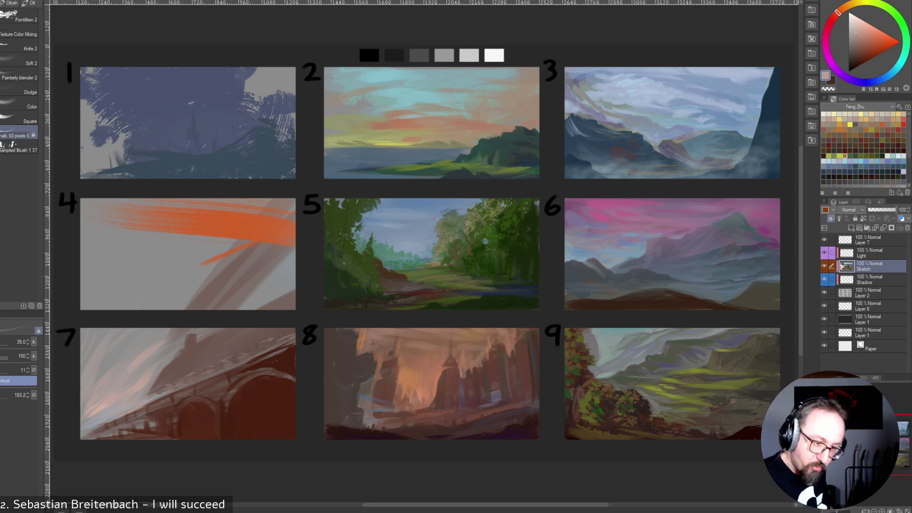
{"action": "left_click", "coordinate": [852, 28]}
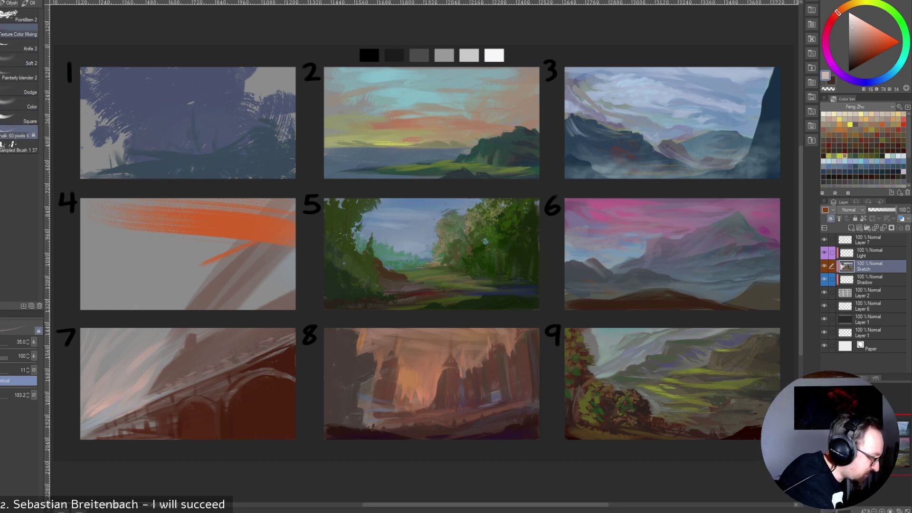
{"action": "left_click", "coordinate": [858, 229]}
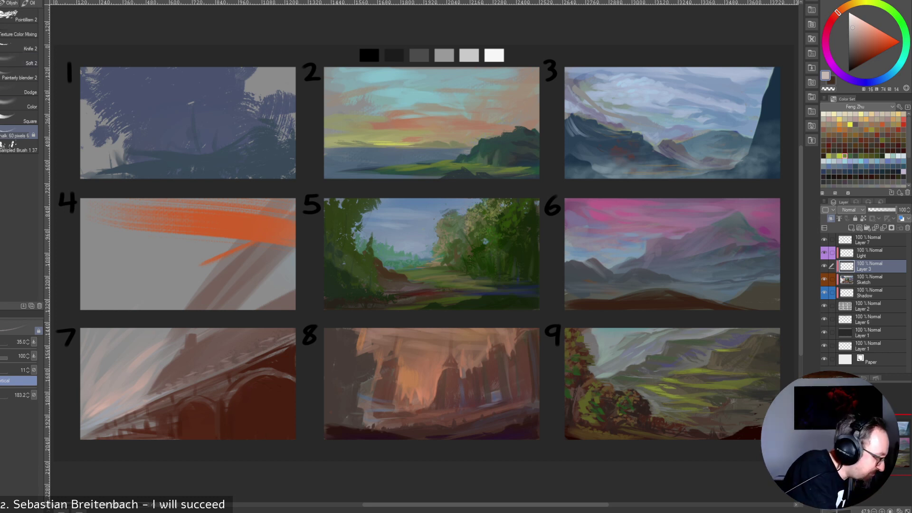
{"action": "key", "text": "b"}
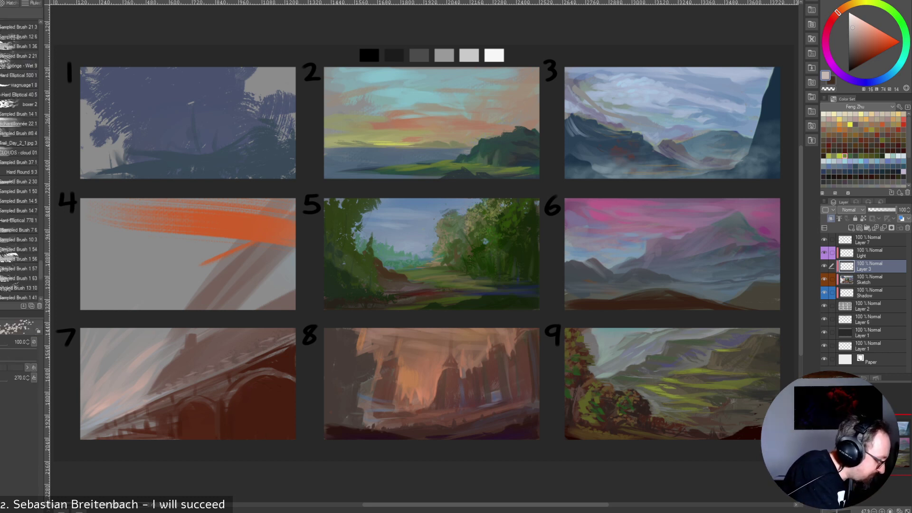
{"action": "scroll", "coordinate": [19, 160], "scroll_direction": "down", "scroll_amount": 2}
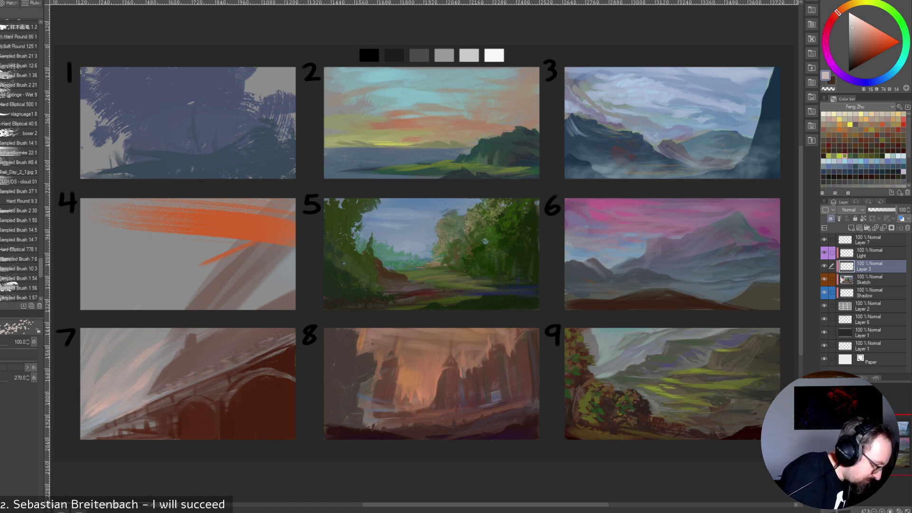
{"action": "left_click", "coordinate": [19, 108]}
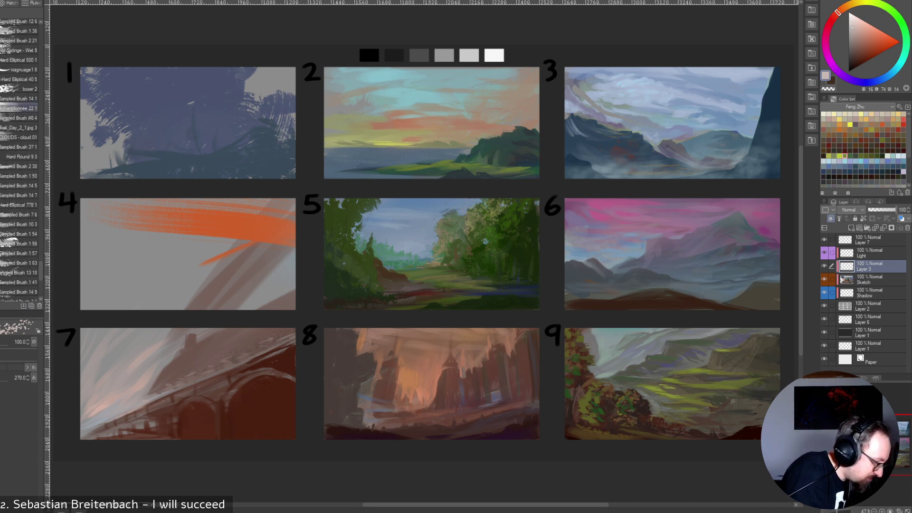
Paint pale smoke puffs rising along the top of thumbnail 7's bridge on the new layer, reducing the brush to size 12.5.
{"action": "key", "text": "bracketleft"}
{"action": "key", "text": "bracketleft"}
{"action": "left_click_drag", "start_coordinate": [148, 399], "coordinate": [205, 371]}
{"action": "key", "text": "bracketleft"}
{"action": "key", "text": "bracketleft"}
{"action": "key", "text": "bracketleft"}
{"action": "left_click_drag", "start_coordinate": [159, 397], "coordinate": [233, 353]}
{"action": "key", "text": "bracketright"}
{"action": "key", "text": "bracketright"}
{"action": "key", "text": "bracketright"}
{"action": "key", "text": "bracketleft"}
{"action": "key", "text": "bracketleft"}
{"action": "key", "text": "bracketleft"}
{"action": "key", "text": "bracketleft"}
{"action": "key", "text": "bracketleft"}
{"action": "key", "text": "bracketleft"}
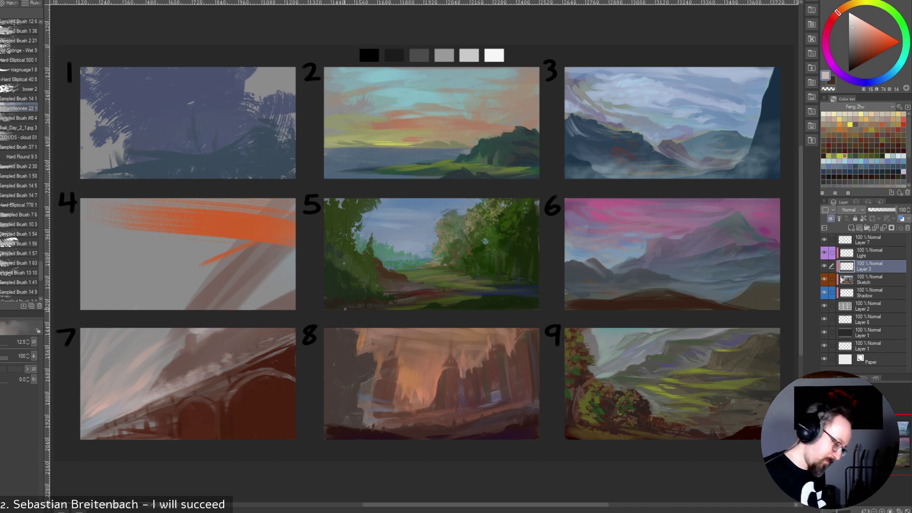
Extend the smoke trail along thumbnail 7's bridge at sizes 10 to 15, and lower the smoke layer's opacity to 74%.
{"action": "left_click_drag", "start_coordinate": [209, 373], "coordinate": [235, 359]}
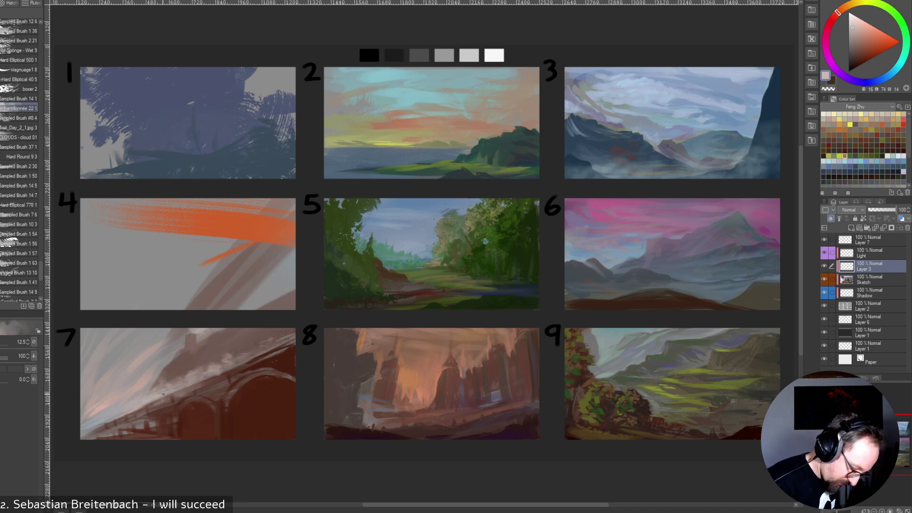
{"action": "key", "text": "bracketleft"}
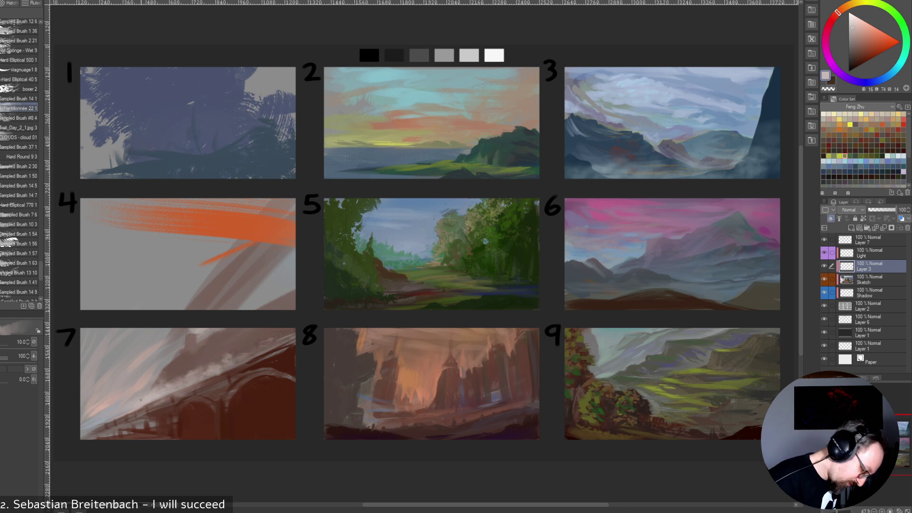
{"action": "key", "text": "bracketright"}
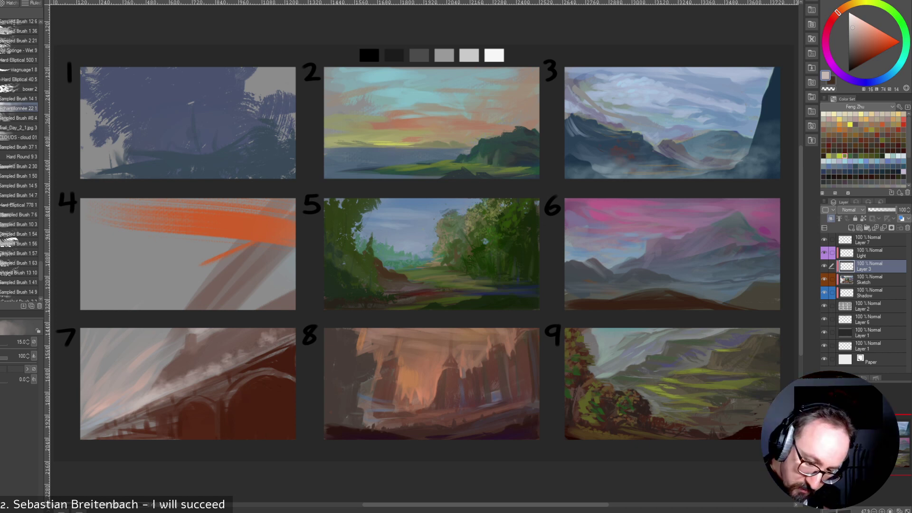
{"action": "left_click", "coordinate": [887, 210]}
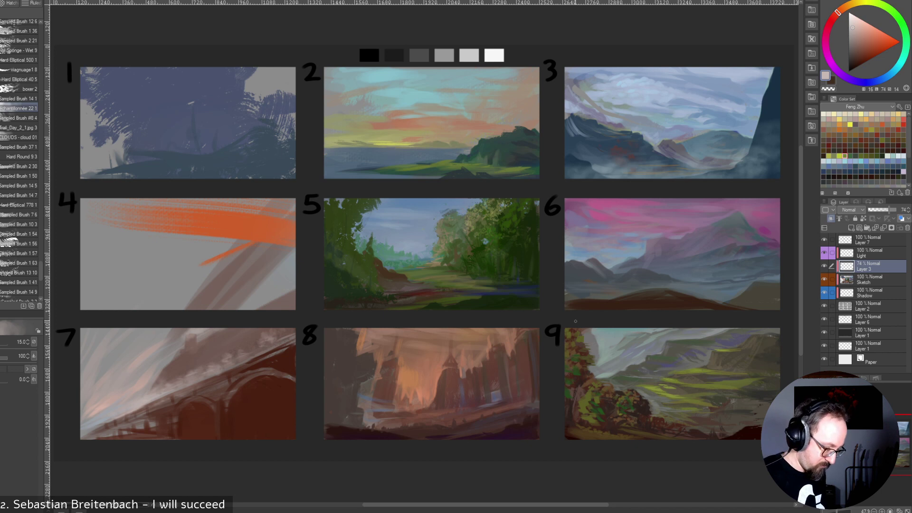
Compare thumbnail 7 with the smoke layer hidden and shown, and raise that layer's opacity to 100%.
{"action": "left_click", "coordinate": [824, 266]}
{"action": "left_click", "coordinate": [824, 266]}
{"action": "left_click", "coordinate": [824, 266]}
{"action": "left_click", "coordinate": [824, 266]}
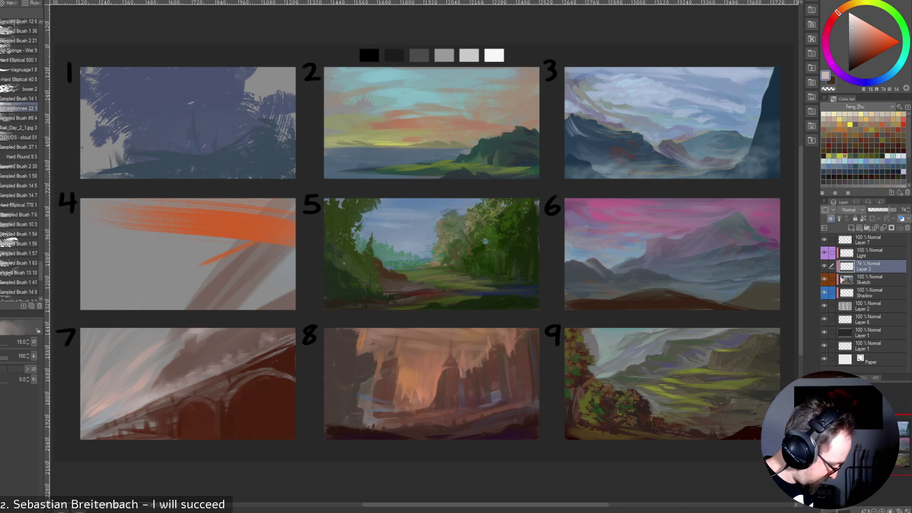
{"action": "left_click_drag", "start_coordinate": [889, 209], "coordinate": [896, 210]}
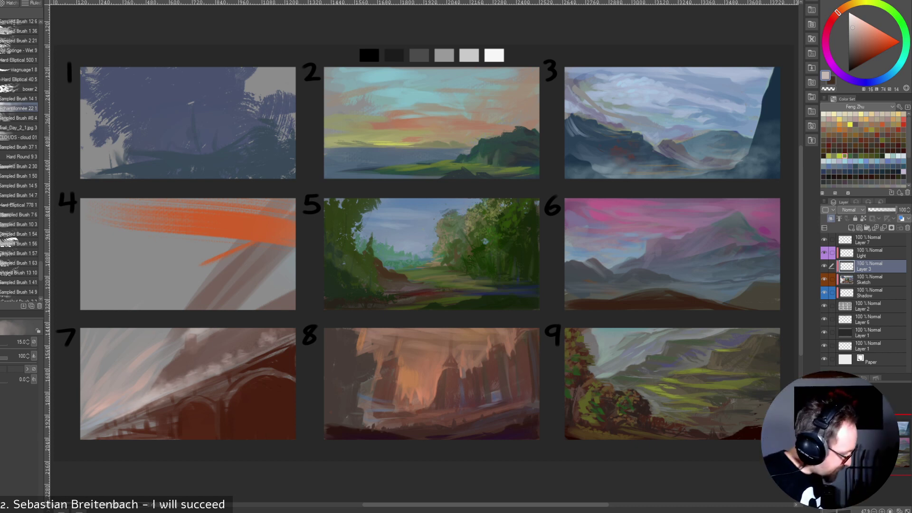
Erase excess smoke along the top edge of thumbnail 7's bridge and over the ridge tower, using an eraser at size 35.
{"action": "key", "text": "e"}
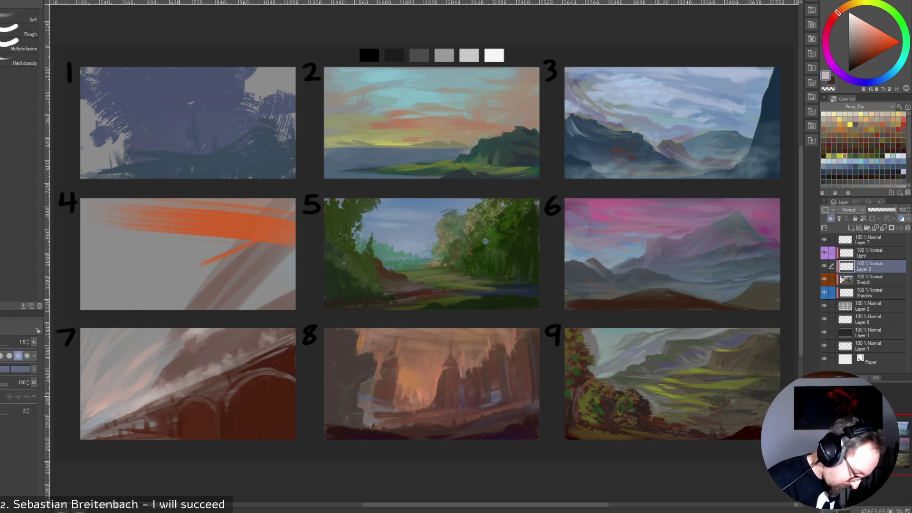
{"action": "key", "text": "bracketright"}
{"action": "left_click_drag", "start_coordinate": [215, 381], "coordinate": [126, 414]}
{"action": "mouse_move", "coordinate": [158, 402]}
{"action": "left_mouse_down"}
{"action": "mouse_move", "coordinate": [300, 345]}
{"action": "mouse_move", "coordinate": [179, 398]}
{"action": "left_mouse_up"}
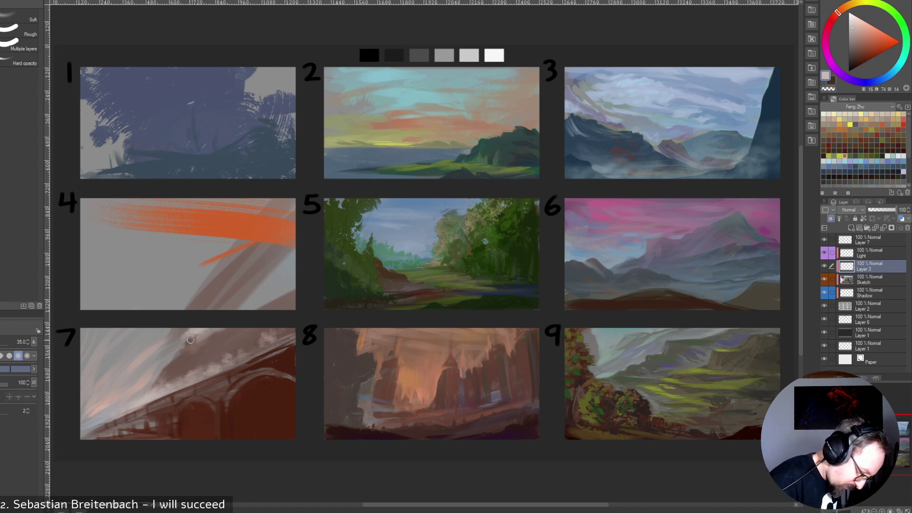
{"action": "left_click_drag", "start_coordinate": [191, 340], "coordinate": [191, 355]}
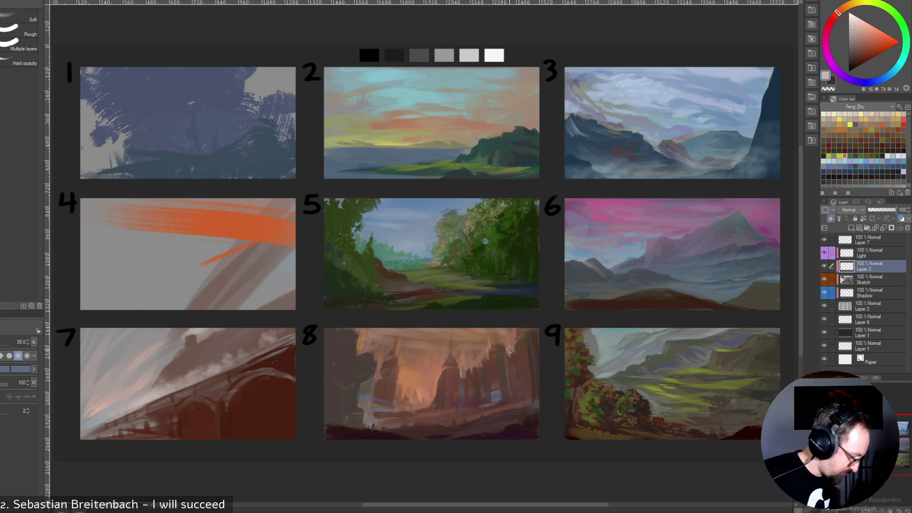
{"action": "key", "text": "b"}
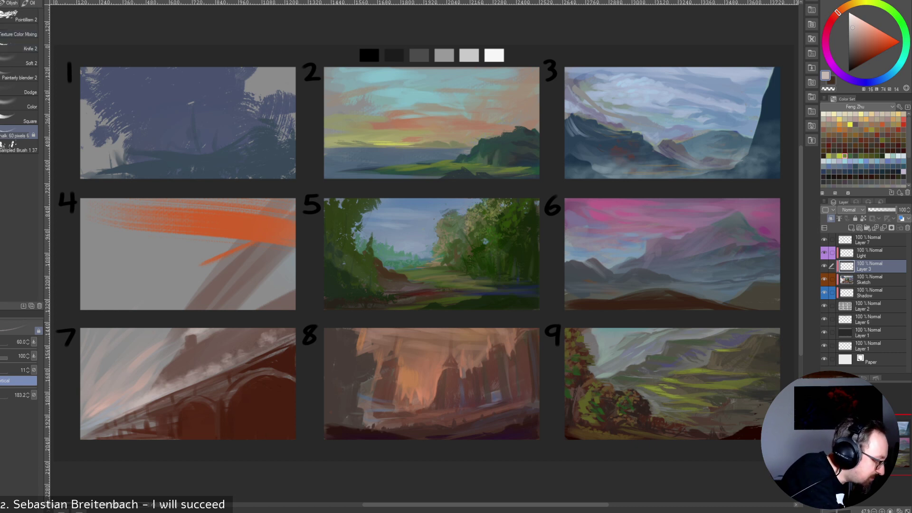
{"action": "key", "text": "m"}
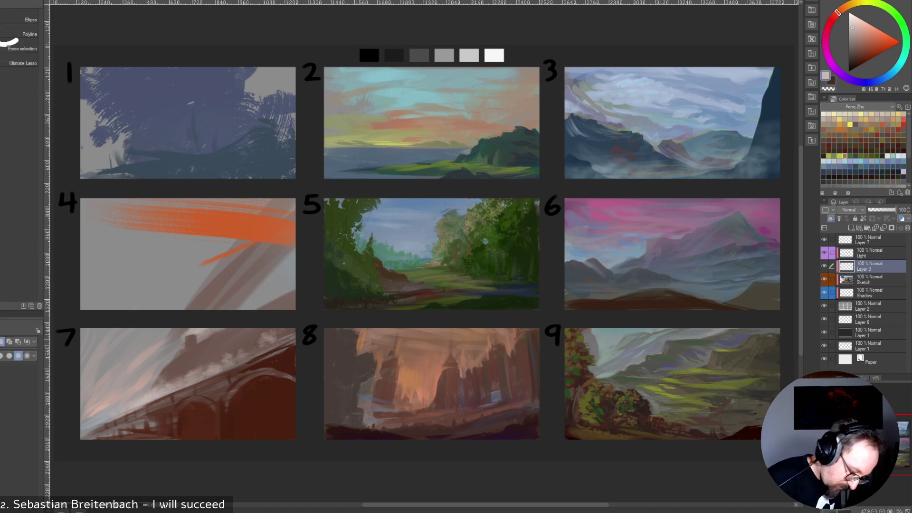
{"action": "left_click_drag", "start_coordinate": [252, 353], "coordinate": [302, 332]}
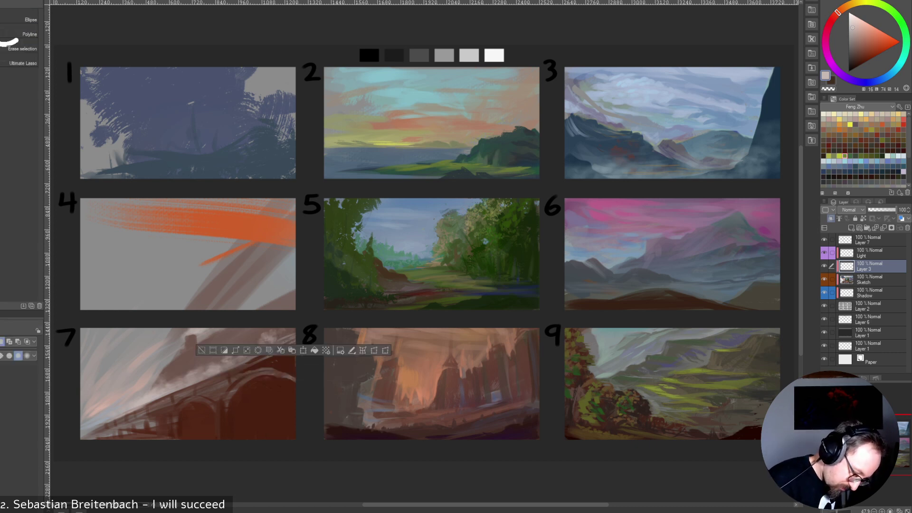
{"action": "key", "text": "ctrl+d"}
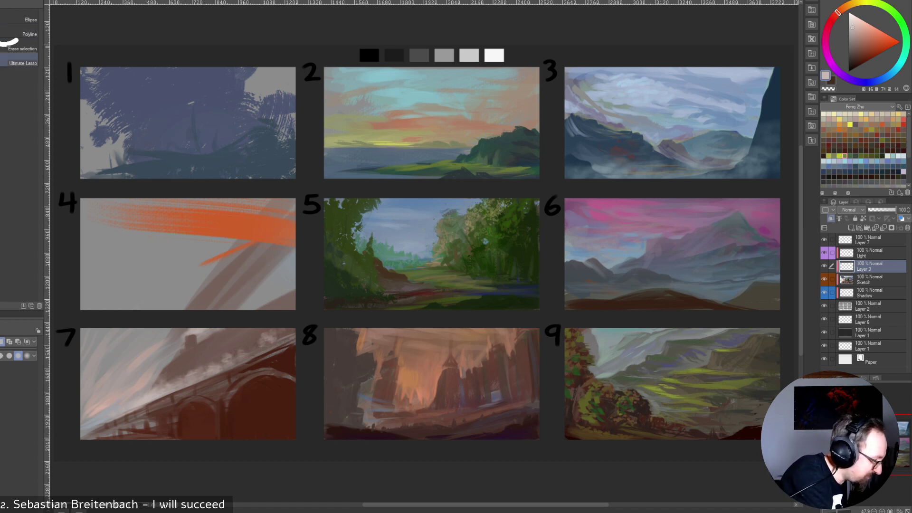
Select the area below the upper edge of thumbnail 7's bridge with the Ultimate Lasso, enclosing all the arches.
{"action": "left_click", "coordinate": [19, 60]}
{"action": "mouse_move", "coordinate": [78, 435]}
{"action": "left_mouse_down"}
{"action": "mouse_move", "coordinate": [311, 338]}
{"action": "mouse_move", "coordinate": [317, 360]}
{"action": "mouse_move", "coordinate": [307, 399]}
{"action": "left_mouse_up"}
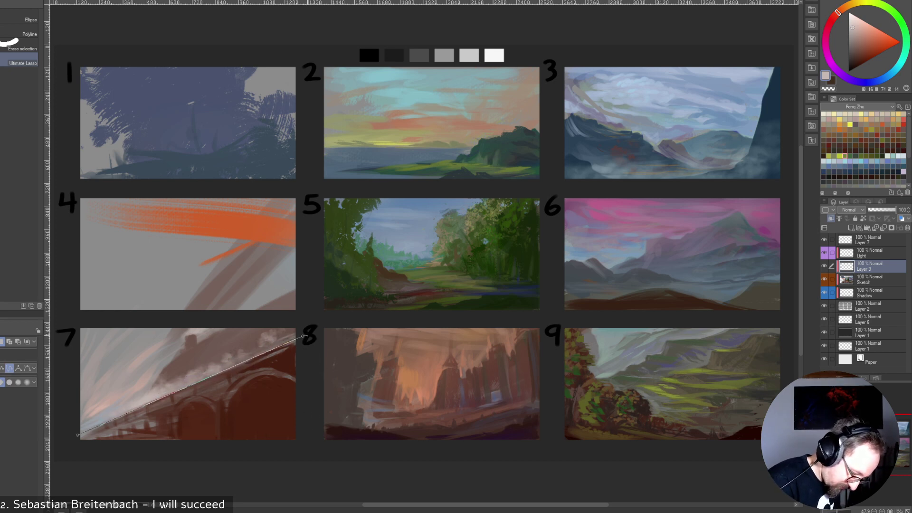
{"action": "mouse_move", "coordinate": [298, 447]}
{"action": "left_mouse_down"}
{"action": "mouse_move", "coordinate": [221, 463]}
{"action": "mouse_move", "coordinate": [93, 455]}
{"action": "mouse_move", "coordinate": [78, 434]}
{"action": "left_mouse_up"}
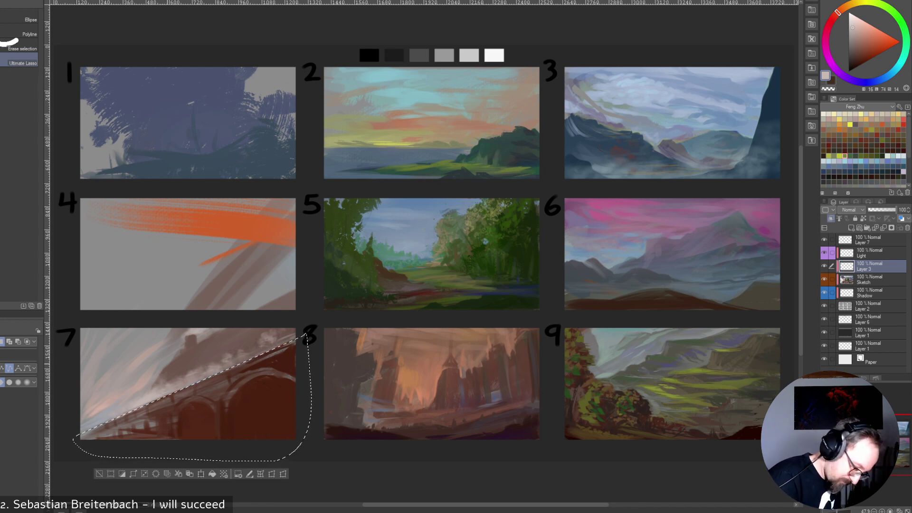
Haze thumbnail 7's arches inside the selection with the Soft 2 brush enlarged to size 125, and undo the last stroke.
{"action": "key", "text": "b"}
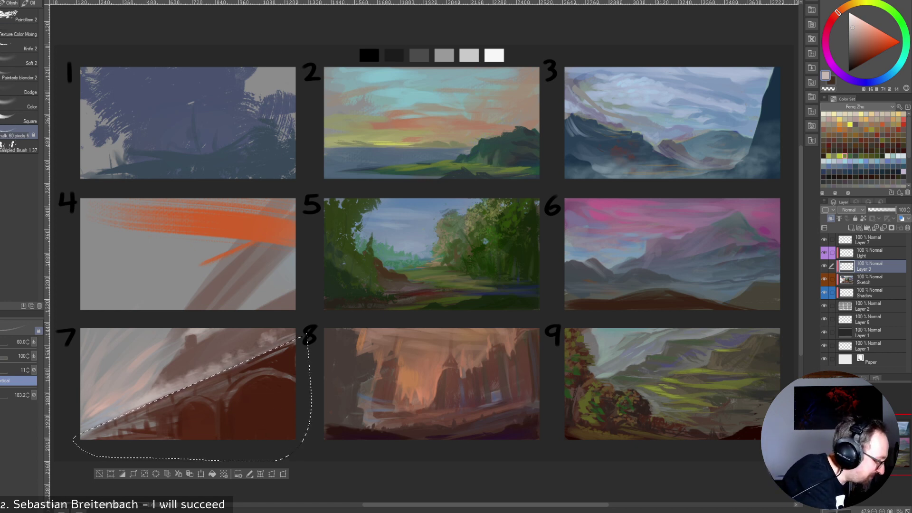
{"action": "left_click", "coordinate": [19, 60]}
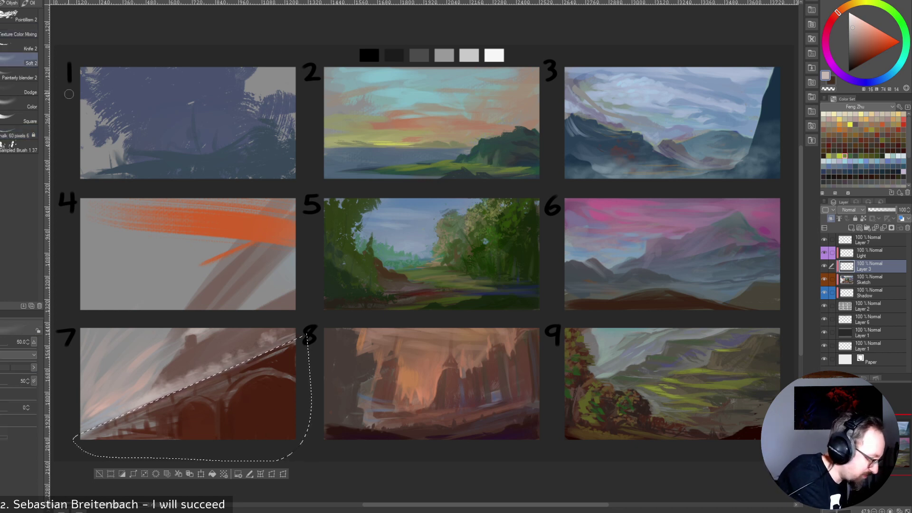
{"action": "key", "text": "bracketright"}
{"action": "key", "text": "bracketright"}
{"action": "key", "text": "bracketright"}
{"action": "key", "text": "bracketright"}
{"action": "key", "text": "bracketright"}
{"action": "key", "text": "bracketright"}
{"action": "key", "text": "bracketright"}
{"action": "key", "text": "bracketright"}
{"action": "key", "text": "bracketright"}
{"action": "key", "text": "ctrl+z"}
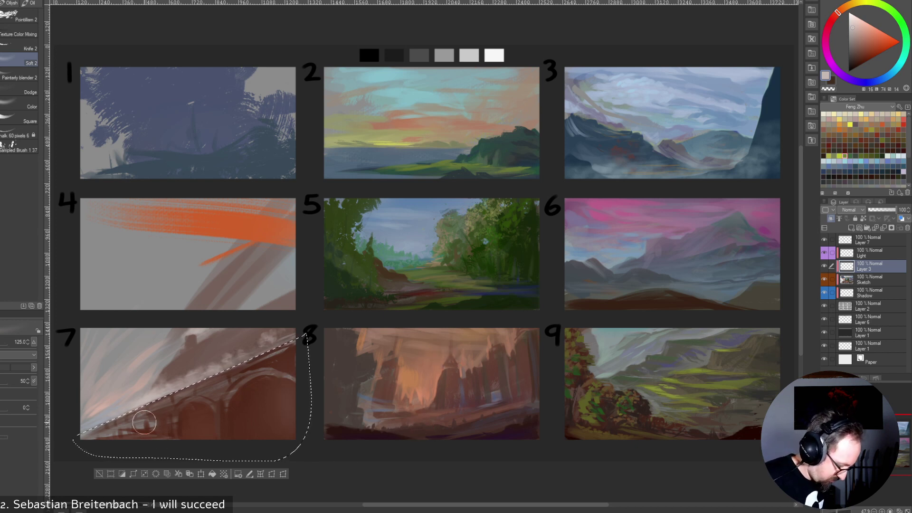
Sample a muted red-brown from the bridge's far end and softly glaze the selected arches at sizes 250 to 350.
{"action": "left_click", "coordinate": [100, 424], "text": "alt"}
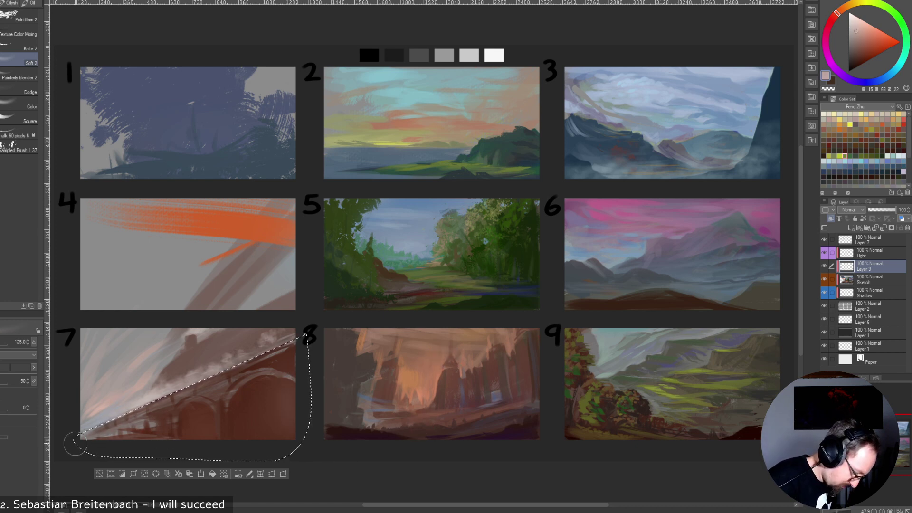
{"action": "key", "text": "]"}
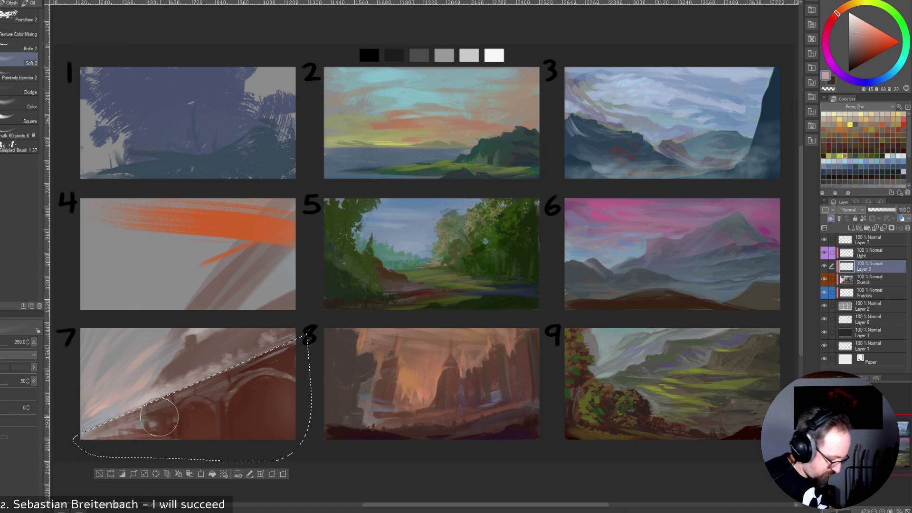
{"action": "left_click_drag", "start_coordinate": [133, 434], "coordinate": [96, 405]}
{"action": "key", "text": "["}
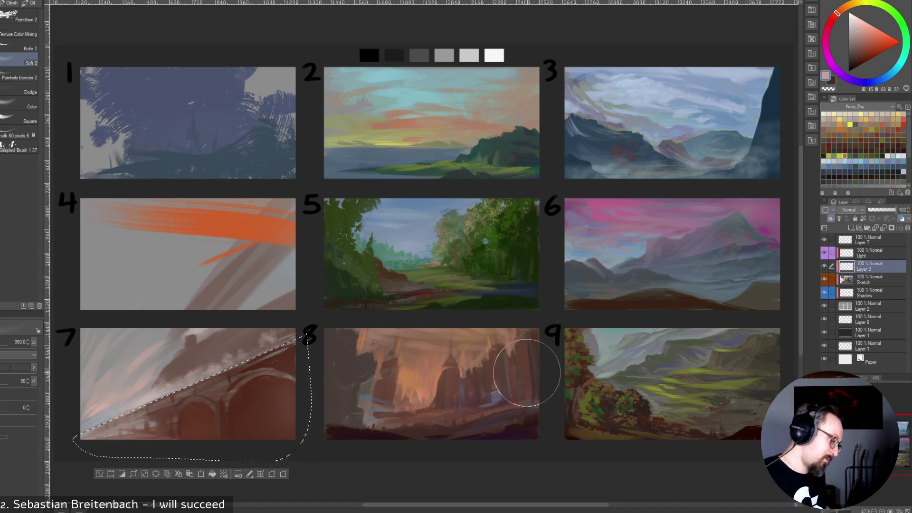
Replace the bridge selection with a thin straight-sided lasso sliver running from the number 8 into thumbnail 8.
{"action": "key", "text": "m"}
{"action": "left_click", "coordinate": [374, 366]}
{"action": "left_click", "coordinate": [306, 329]}
{"action": "left_click", "coordinate": [312, 328]}
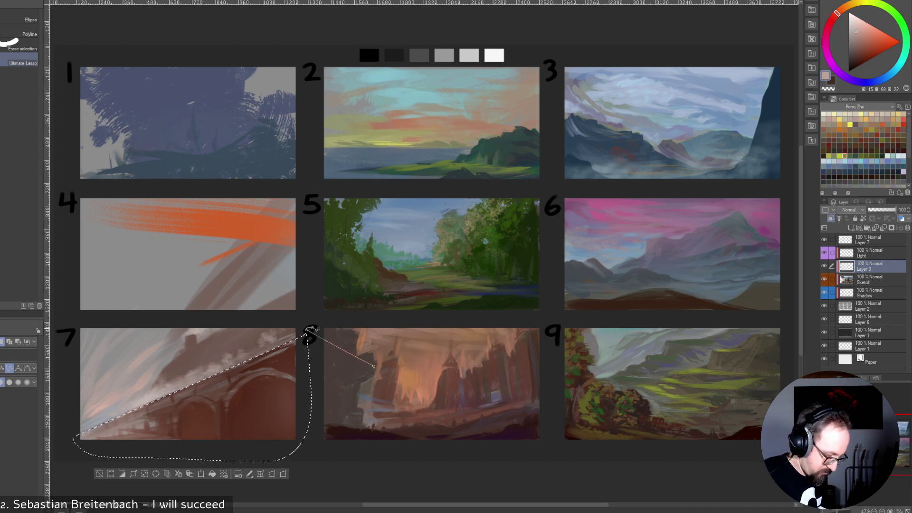
{"action": "left_click", "coordinate": [374, 366]}
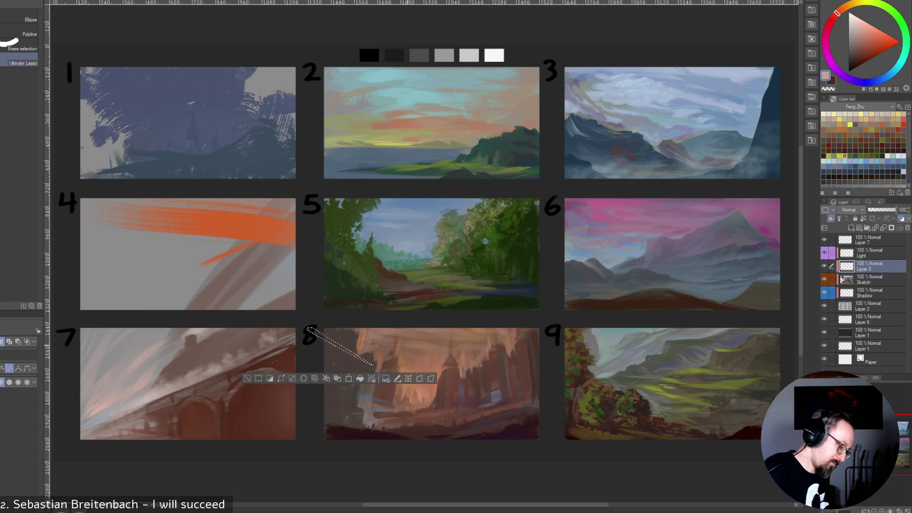
Clear the thin leftover selection beside thumbnail 8 and return to the brush.
{"action": "key", "text": "m"}
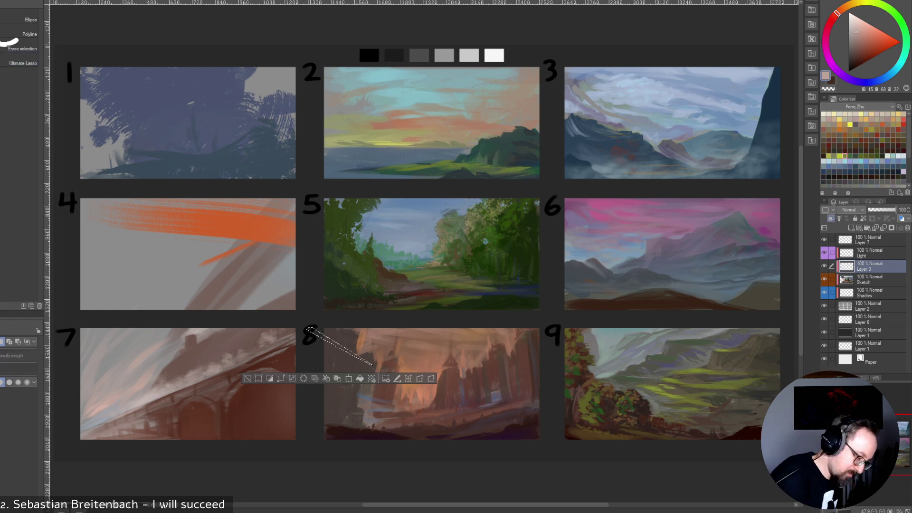
{"action": "key", "text": "ctrl+d"}
{"action": "key", "text": "b"}
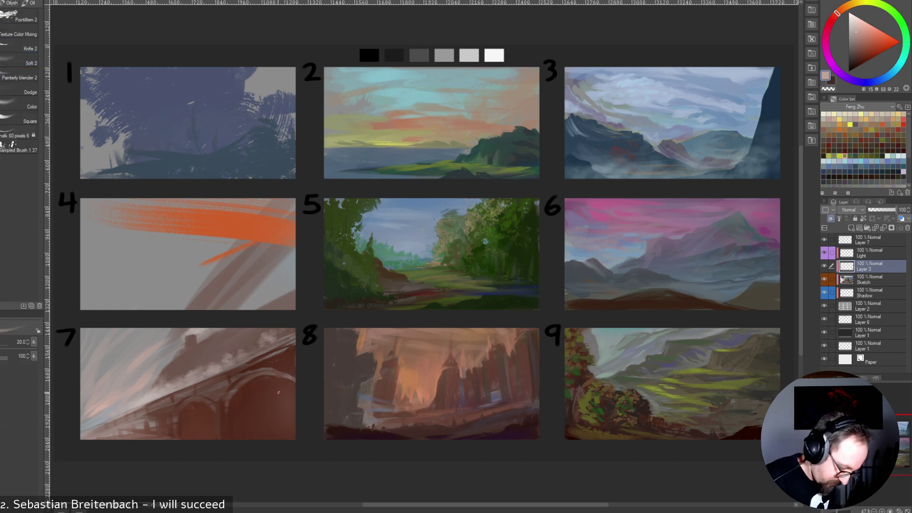
Refine the viaduct's upper edge and large arch in thumbnail 7 with dark red-brown tones sampled from the bridge, at brush size 20.
{"action": "left_click", "coordinate": [245, 389], "text": "alt"}
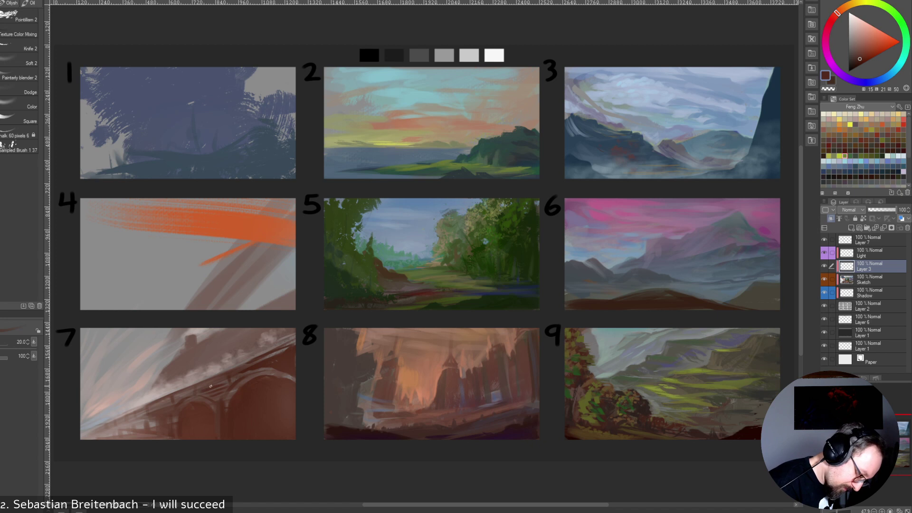
{"action": "left_click", "coordinate": [253, 395], "text": "alt"}
{"action": "left_click_drag", "start_coordinate": [254, 370], "coordinate": [264, 369]}
{"action": "left_click", "coordinate": [272, 367], "text": "alt"}
{"action": "left_click", "coordinate": [279, 366], "text": "alt"}
{"action": "left_click", "coordinate": [253, 362], "text": "alt"}
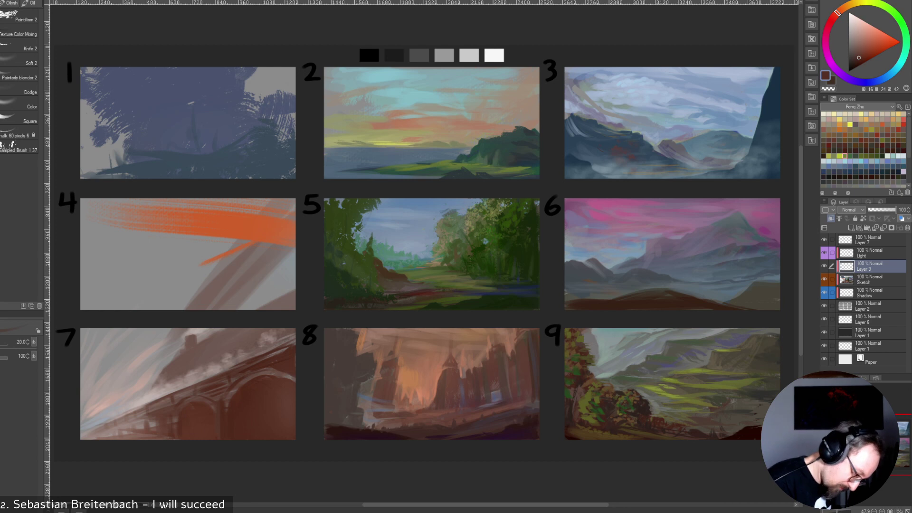
Define the smaller receding arches of the viaduct in thumbnail 7 with brown tones sampled around them.
{"action": "left_click", "coordinate": [214, 406], "text": "alt"}
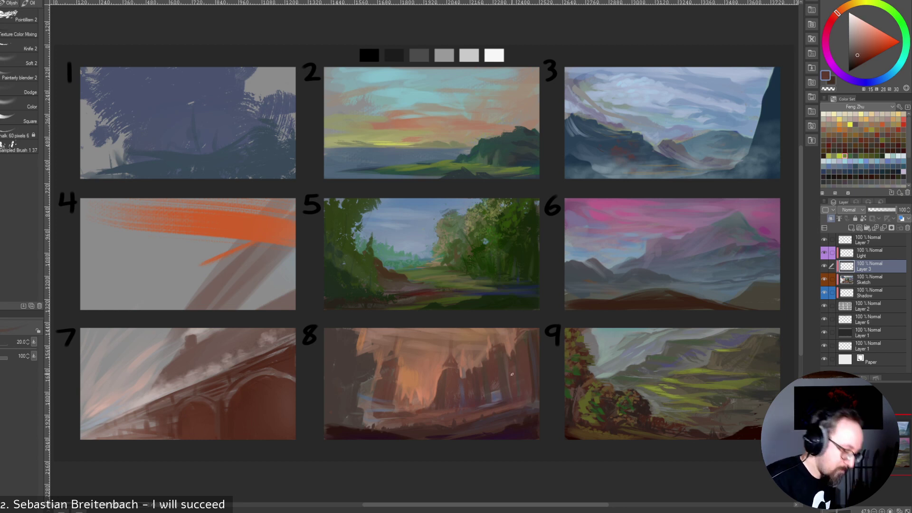
{"action": "left_click", "coordinate": [155, 415], "text": "alt"}
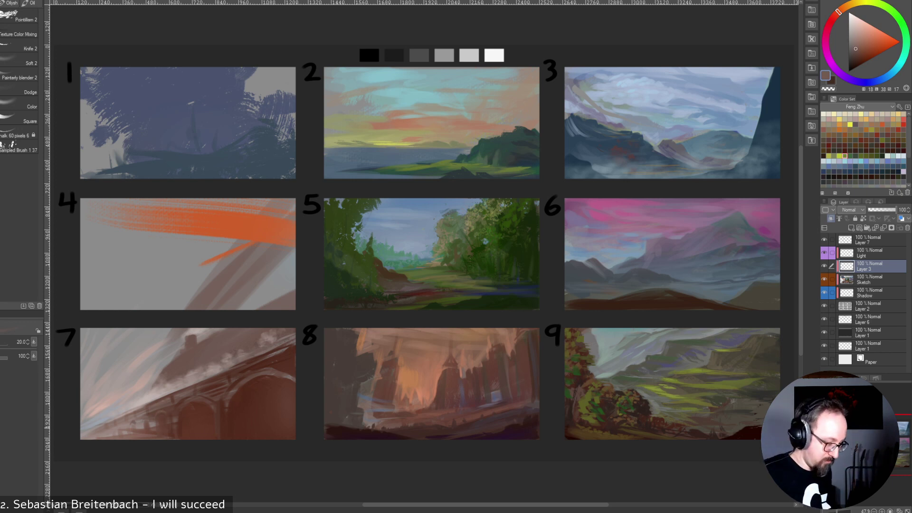
{"action": "left_click", "coordinate": [201, 417], "text": "alt"}
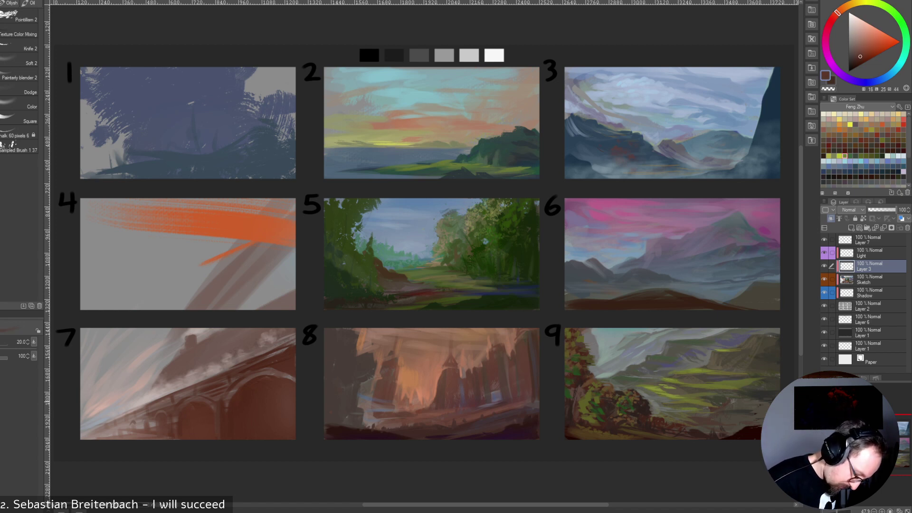
{"action": "left_click", "coordinate": [247, 421], "text": "alt"}
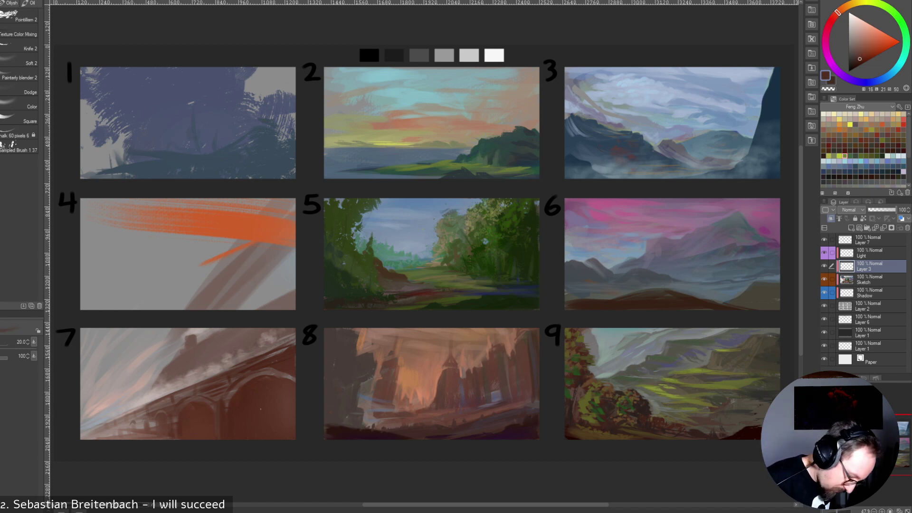
Shade the inside of the large viaduct arches in thumbnail 7 with a darker red-brown and a brush of about size 150.
{"action": "left_click", "coordinate": [858, 62]}
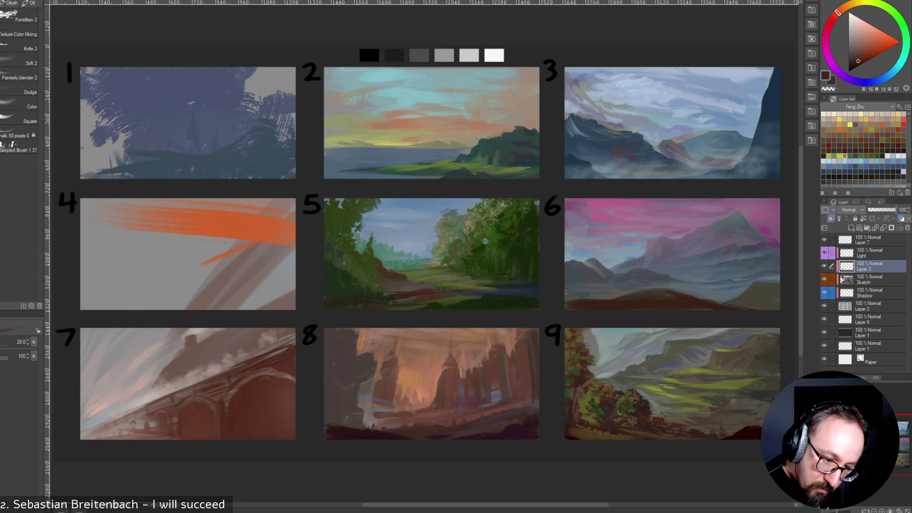
{"action": "key", "text": "bracketright"}
{"action": "key", "text": "bracketright"}
{"action": "key", "text": "bracketright"}
{"action": "key", "text": "bracketright"}
{"action": "key", "text": "bracketright"}
{"action": "key", "text": "bracketright"}
{"action": "key", "text": "bracketright"}
{"action": "key", "text": "bracketright"}
{"action": "key", "text": "bracketright"}
{"action": "key", "text": "bracketright"}
{"action": "key", "text": "bracketright"}
{"action": "key", "text": "bracketright"}
{"action": "key", "text": "bracketright"}
{"action": "key", "text": "bracketright"}
{"action": "key", "text": "bracketright"}
{"action": "key", "text": "bracketleft"}
{"action": "key", "text": "bracketleft"}
{"action": "key", "text": "bracketleft"}
{"action": "key", "text": "bracketleft"}
{"action": "key", "text": "bracketleft"}
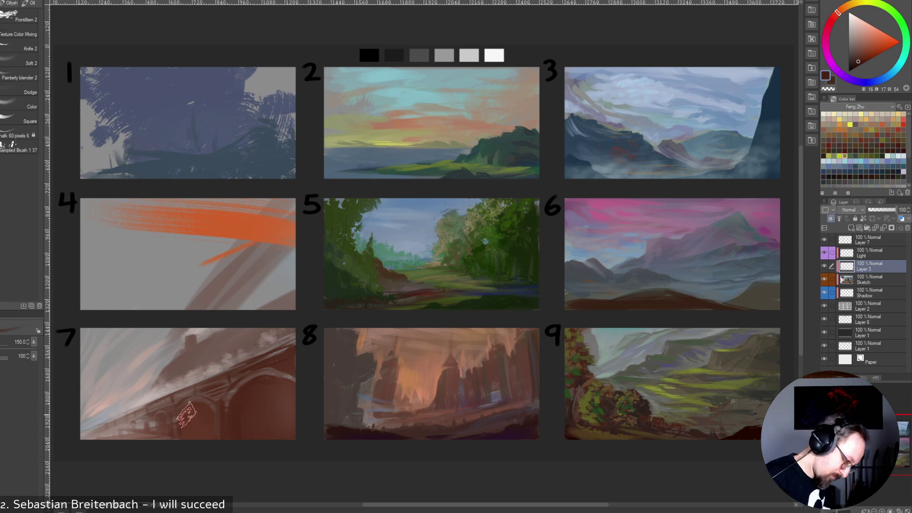
Refine the shading inside the viaduct arches in thumbnail 7, reducing the brush size to 45 and 15.
{"action": "key", "text": "bracketleft"}
{"action": "key", "text": "bracketleft"}
{"action": "key", "text": "bracketleft"}
{"action": "key", "text": "bracketleft"}
{"action": "key", "text": "bracketleft"}
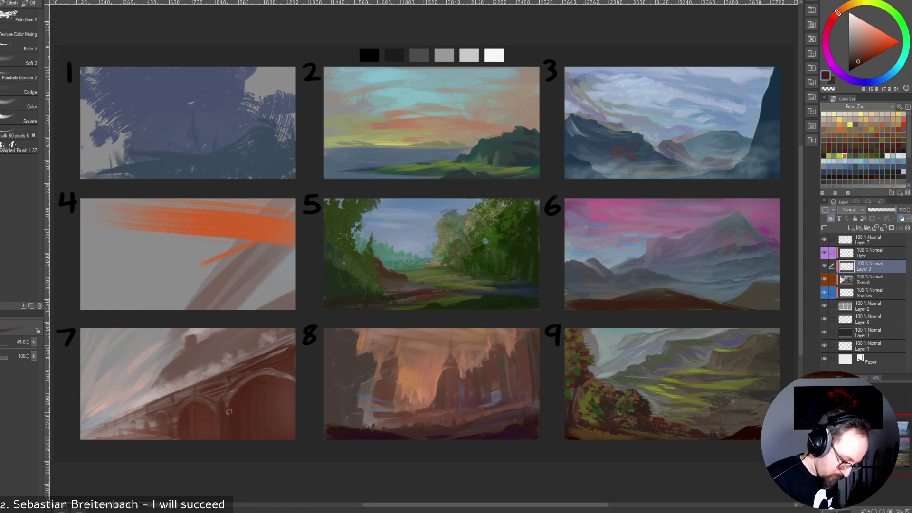
{"action": "key", "text": "bracketleft"}
{"action": "key", "text": "bracketleft"}
{"action": "key", "text": "bracketleft"}
{"action": "key", "text": "bracketleft"}
{"action": "key", "text": "bracketleft"}
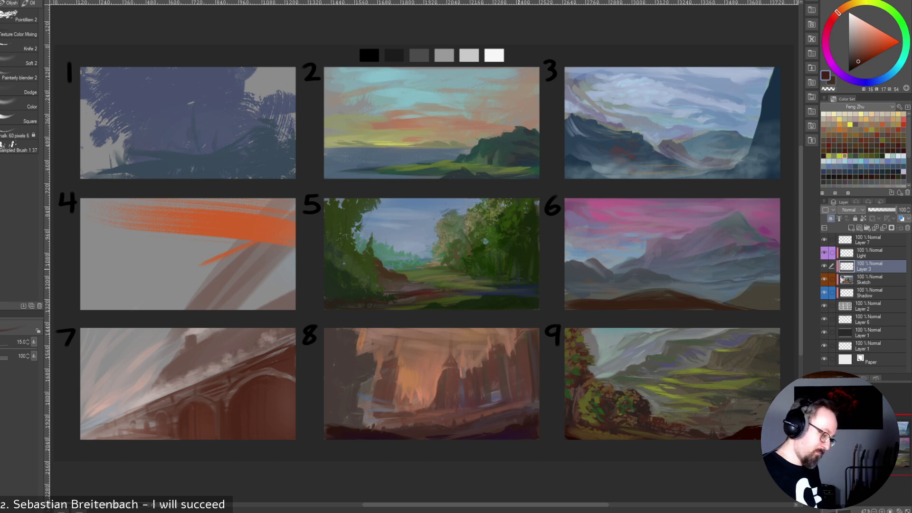
Build up the pale steam along the viaduct deck in thumbnail 7 with sampled and lightened pinkish greys at brush sizes 20 to 30.
{"action": "left_click", "coordinate": [218, 367], "text": "alt"}
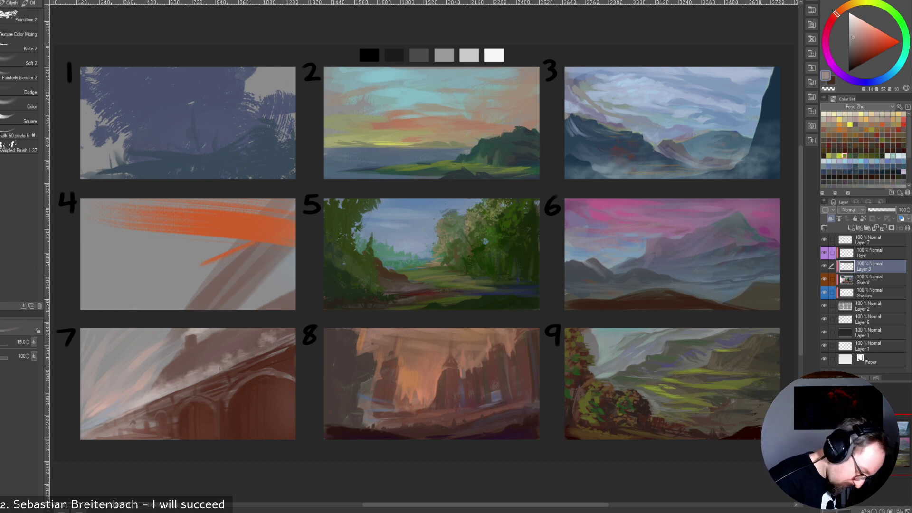
{"action": "key", "text": "bracketright"}
{"action": "left_click", "coordinate": [167, 387], "text": "alt"}
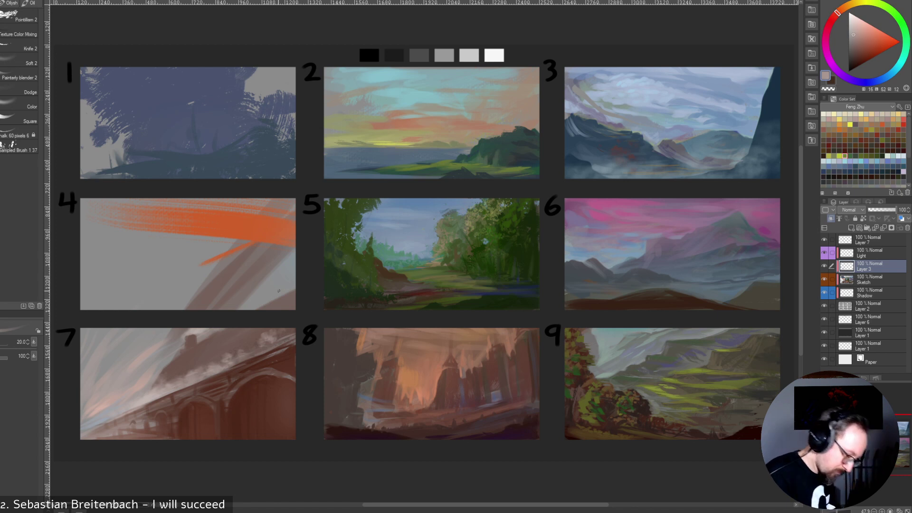
{"action": "left_click", "coordinate": [175, 379], "text": "alt"}
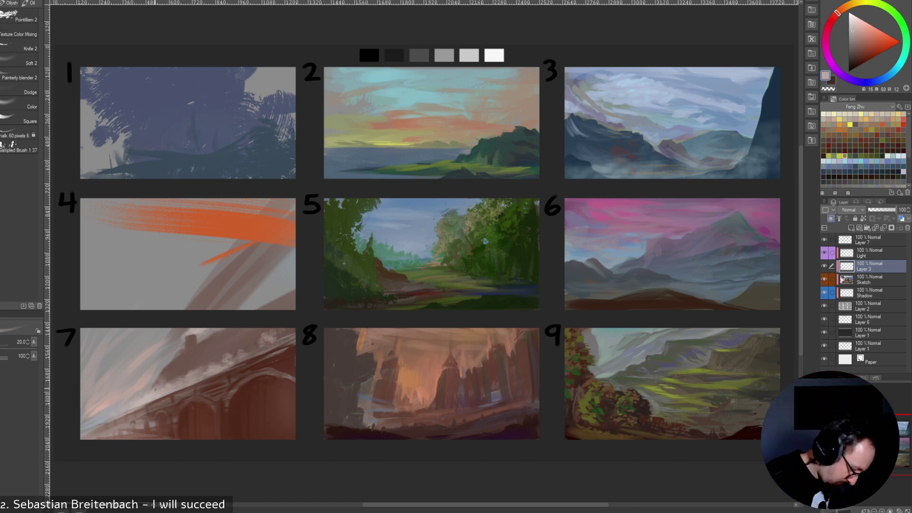
{"action": "key", "text": "bracketright"}
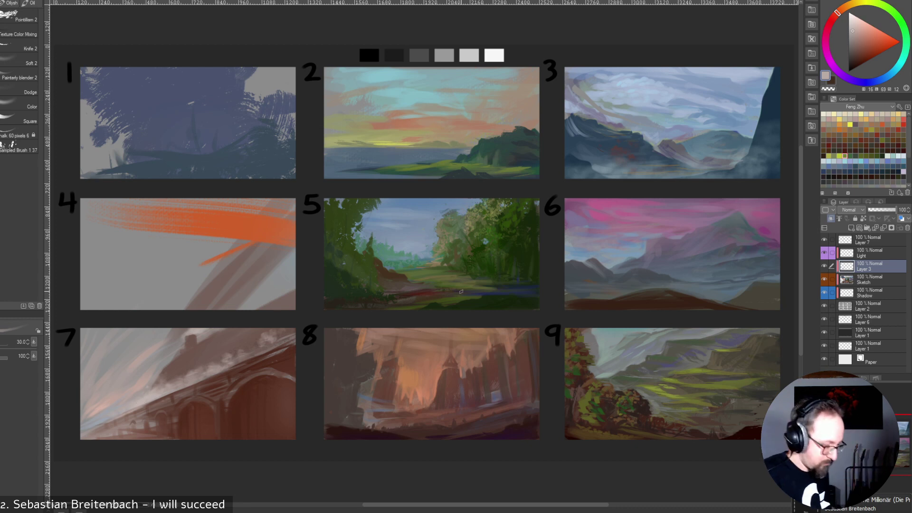
{"action": "left_click", "coordinate": [853, 26]}
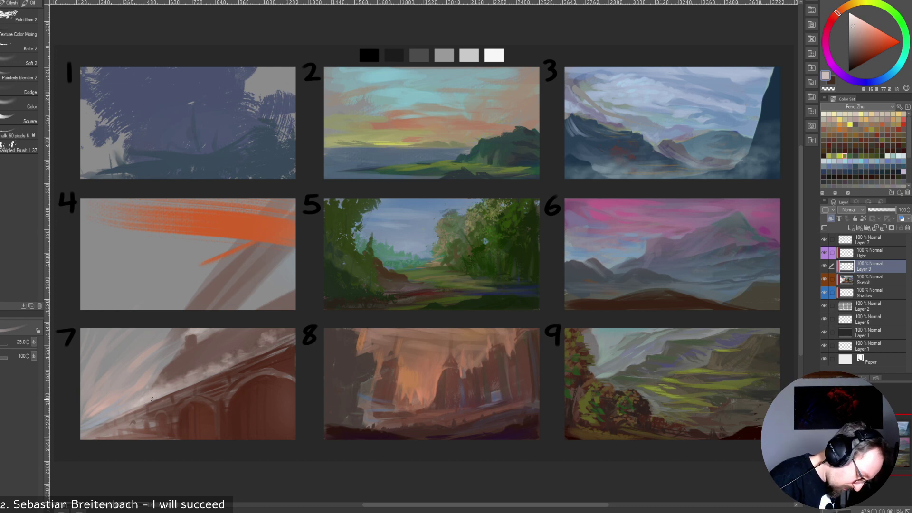
{"action": "key", "text": "bracketright"}
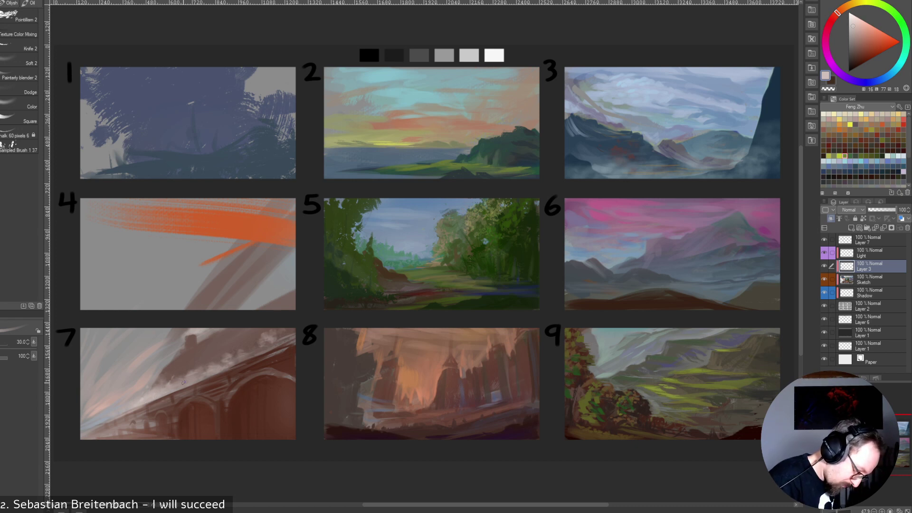
{"action": "key", "text": "bracketleft"}
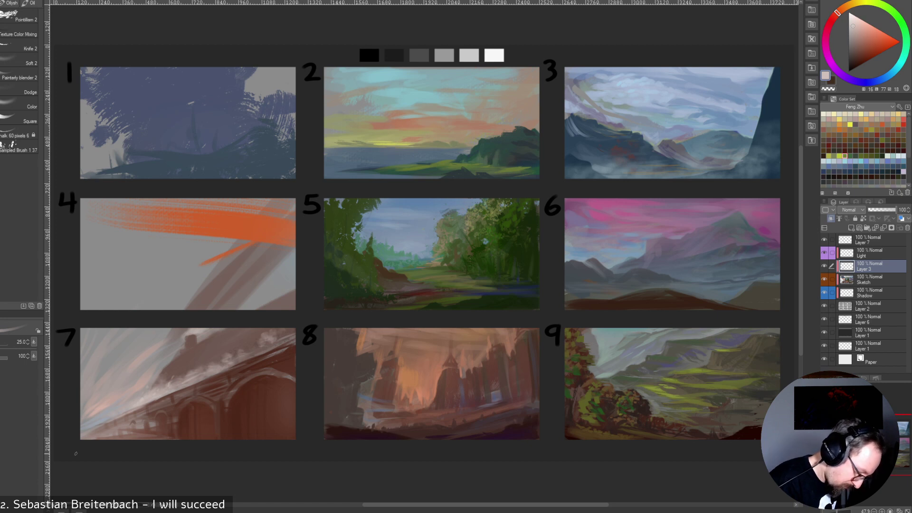
Toggle the visibility of Layer 3 to compare the paintings with and without it.
{"action": "left_click", "coordinate": [824, 266]}
{"action": "left_click", "coordinate": [824, 266]}
{"action": "left_click", "coordinate": [824, 266]}
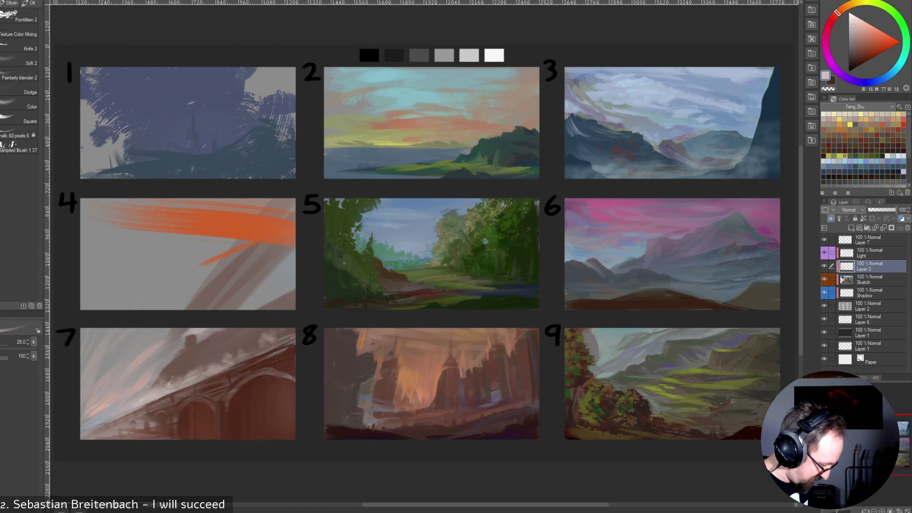
Rework the smoke and dark shapes above the viaduct deck in thumbnail 7 with sampled grey-browns, comparing against hidden Layer 3.
{"action": "left_click_drag", "start_coordinate": [129, 407], "coordinate": [257, 351]}
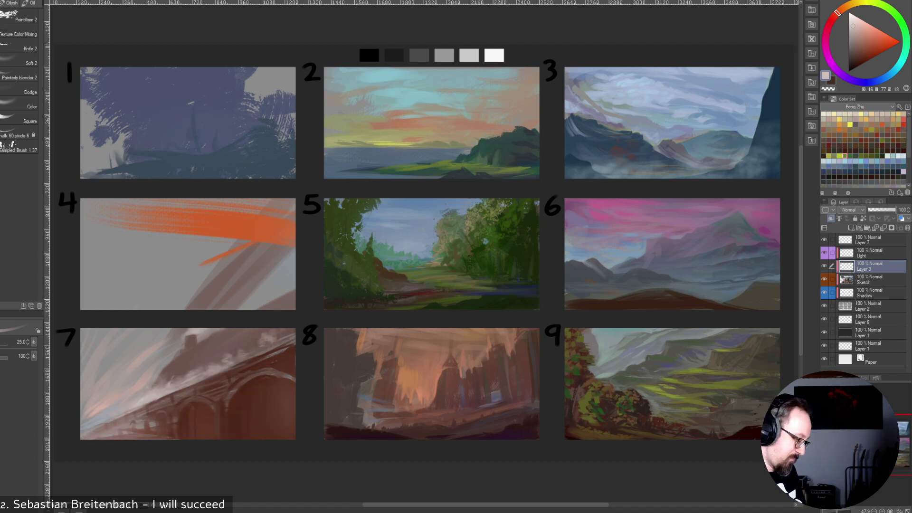
{"action": "left_click", "coordinate": [222, 387], "text": "alt"}
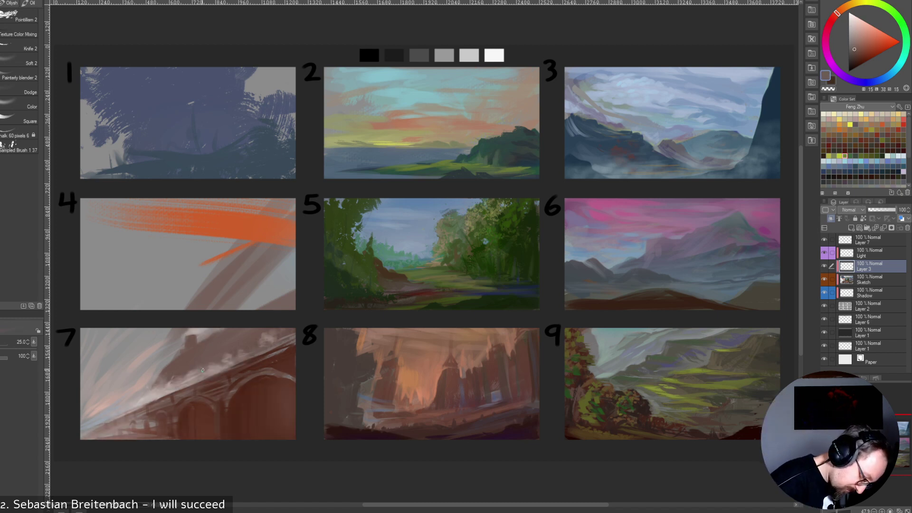
{"action": "left_click_drag", "start_coordinate": [203, 369], "coordinate": [205, 359]}
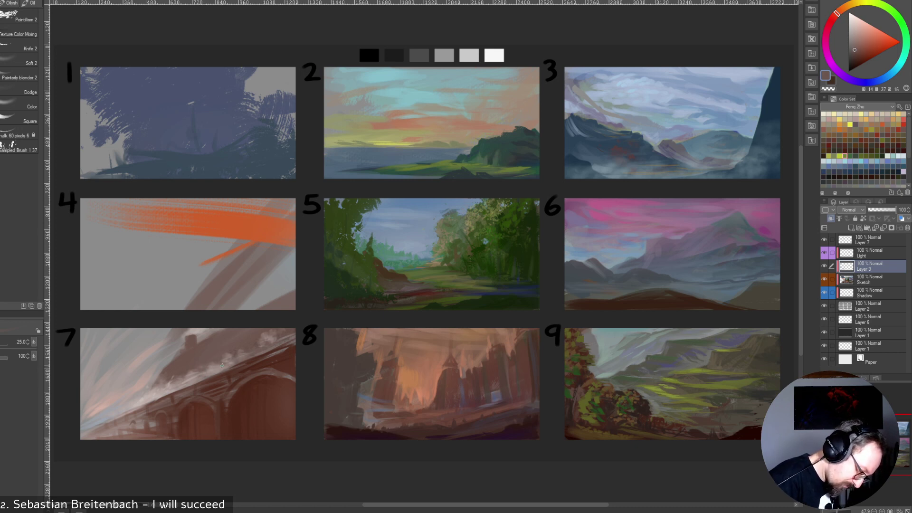
{"action": "left_click", "coordinate": [217, 365], "text": "alt"}
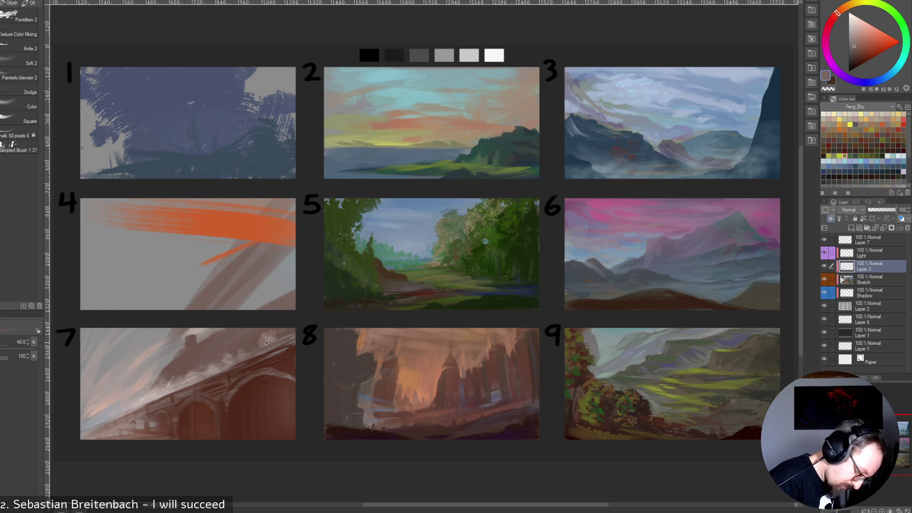
{"action": "left_click", "coordinate": [210, 362], "text": "alt"}
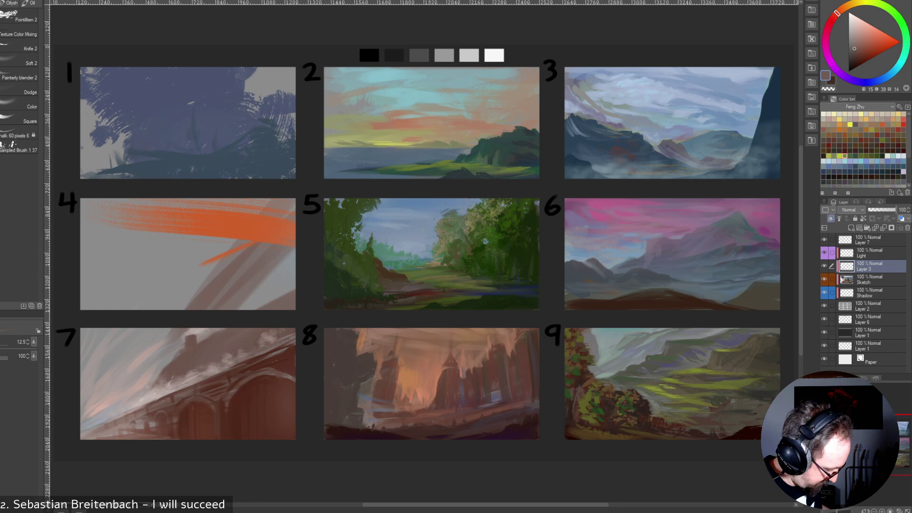
{"action": "left_click", "coordinate": [824, 266]}
{"action": "left_click", "coordinate": [824, 266]}
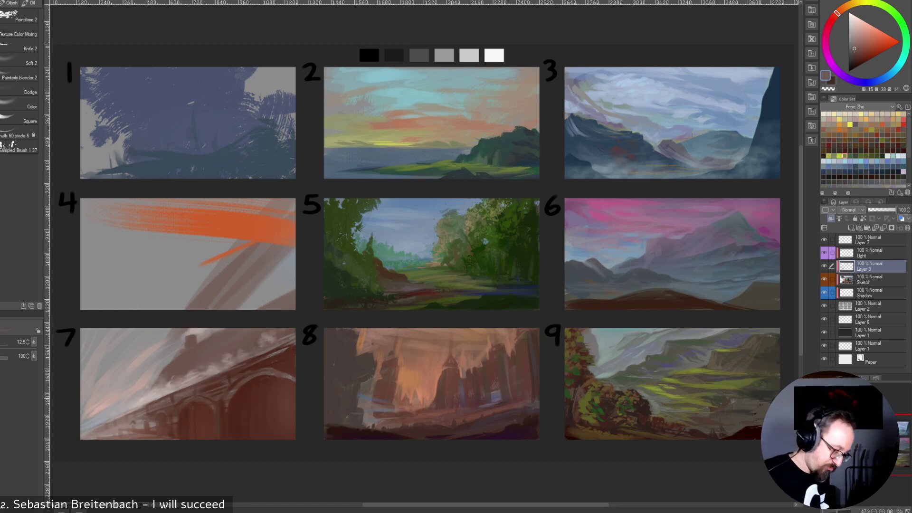
Touch up the steam above the viaduct in thumbnail 7 with a sampled light grey and a sampled brown, enlarging the brush.
{"action": "left_click", "coordinate": [149, 396], "text": "alt"}
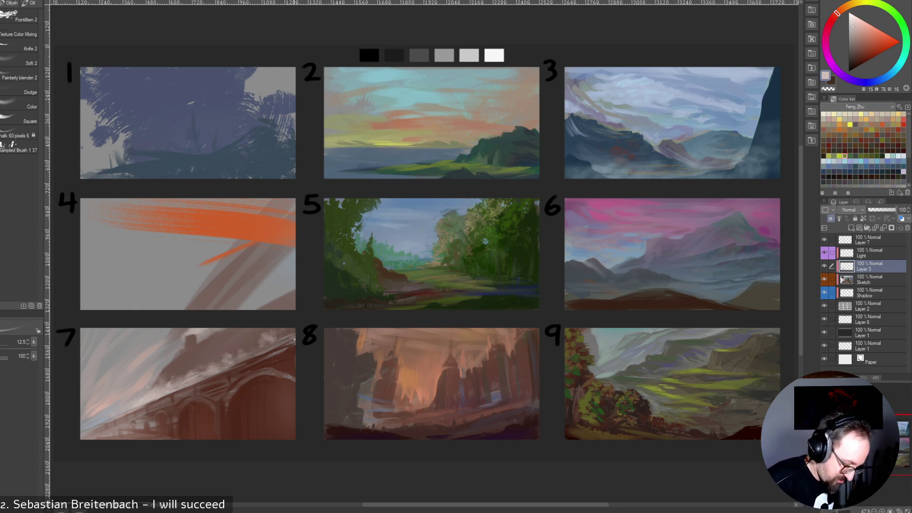
{"action": "key", "text": "]"}
{"action": "key", "text": "]"}
{"action": "left_click", "coordinate": [259, 339], "text": "alt"}
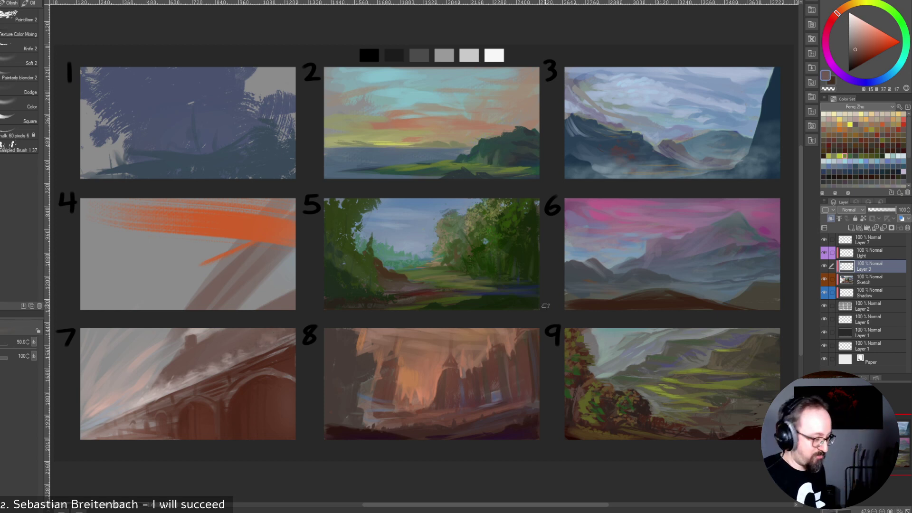
Refine the edges of the dark silhouette above the viaduct in thumbnail 7 with sampled grey and brown at brush size 9.
{"action": "key", "text": "["}
{"action": "key", "text": "["}
{"action": "key", "text": "["}
{"action": "key", "text": "["}
{"action": "key", "text": "["}
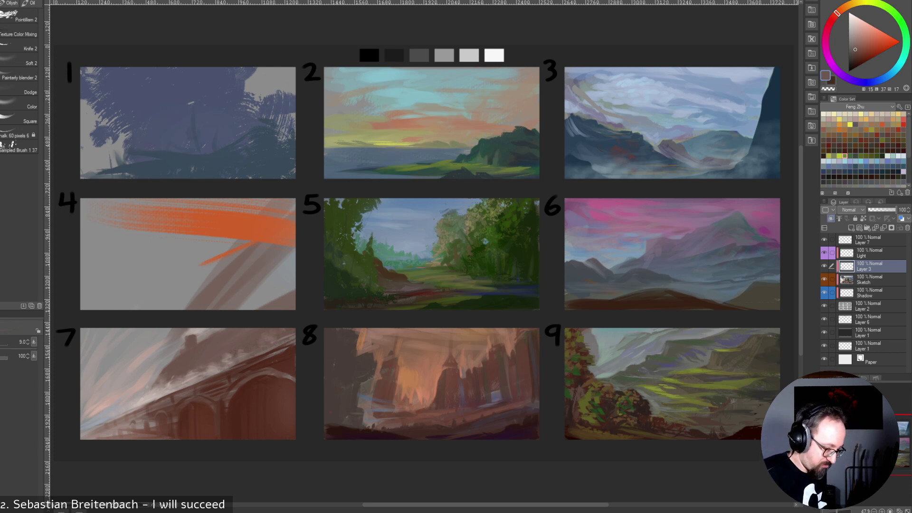
{"action": "left_click", "coordinate": [168, 360], "text": "alt"}
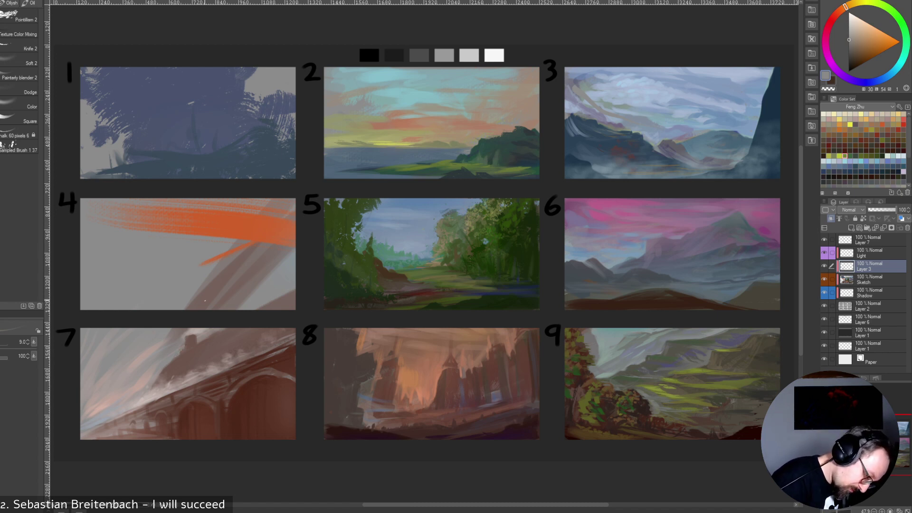
{"action": "left_click", "coordinate": [195, 341], "text": "alt"}
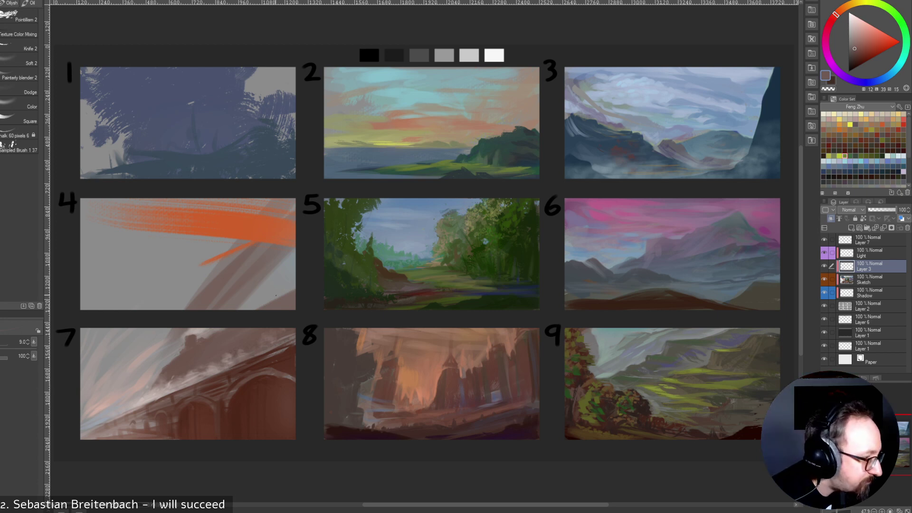
{"action": "key", "text": "bracketright"}
{"action": "key", "text": "bracketright"}
{"action": "key", "text": "bracketright"}
{"action": "key", "text": "bracketright"}
{"action": "key", "text": "bracketright"}
{"action": "key", "text": "bracketright"}
{"action": "key", "text": "bracketright"}
{"action": "key", "text": "bracketright"}
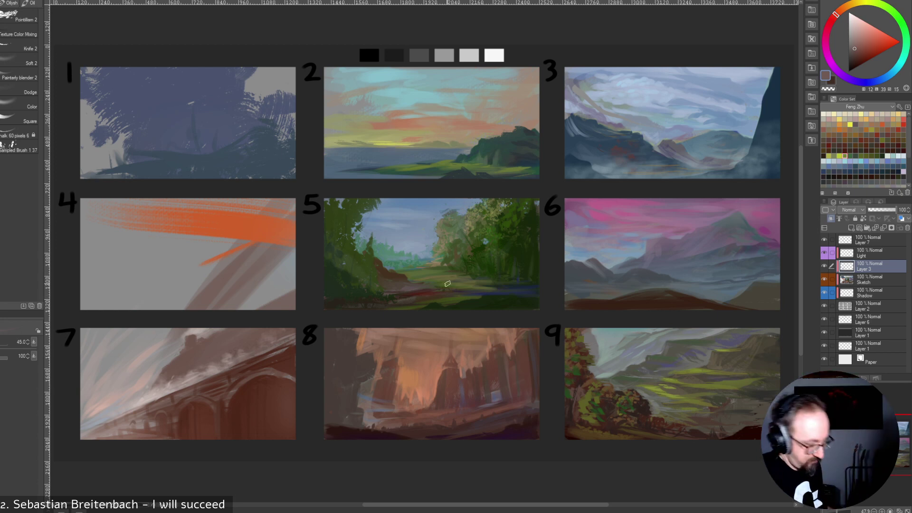
{"action": "left_click", "coordinate": [266, 229], "text": "alt"}
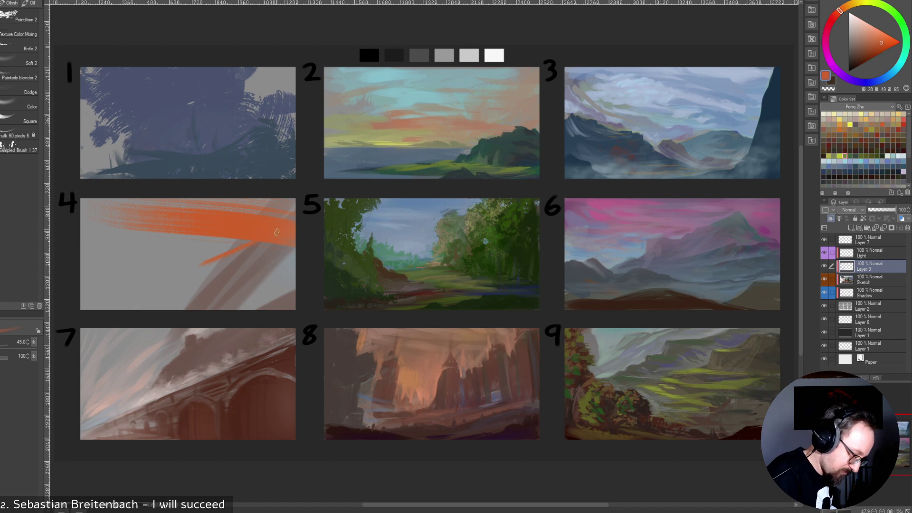
{"action": "key", "text": "bracketright"}
{"action": "key", "text": "bracketright"}
{"action": "key", "text": "bracketright"}
{"action": "key", "text": "bracketright"}
{"action": "key", "text": "bracketright"}
{"action": "key", "text": "bracketright"}
{"action": "key", "text": "bracketright"}
{"action": "key", "text": "bracketright"}
{"action": "key", "text": "bracketright"}
{"action": "key", "text": "bracketright"}
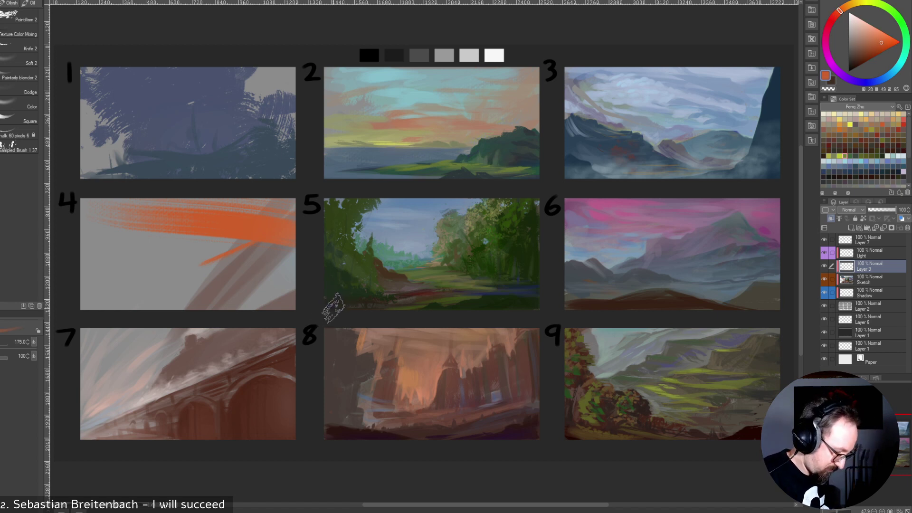
Darken the silhouette and smoke above the viaduct in thumbnail 7 with sampled browns, stepping the brush down to size 60.
{"action": "key", "text": "bracketleft"}
{"action": "key", "text": "bracketleft"}
{"action": "key", "text": "bracketleft"}
{"action": "key", "text": "bracketleft"}
{"action": "key", "text": "bracketleft"}
{"action": "key", "text": "bracketleft"}
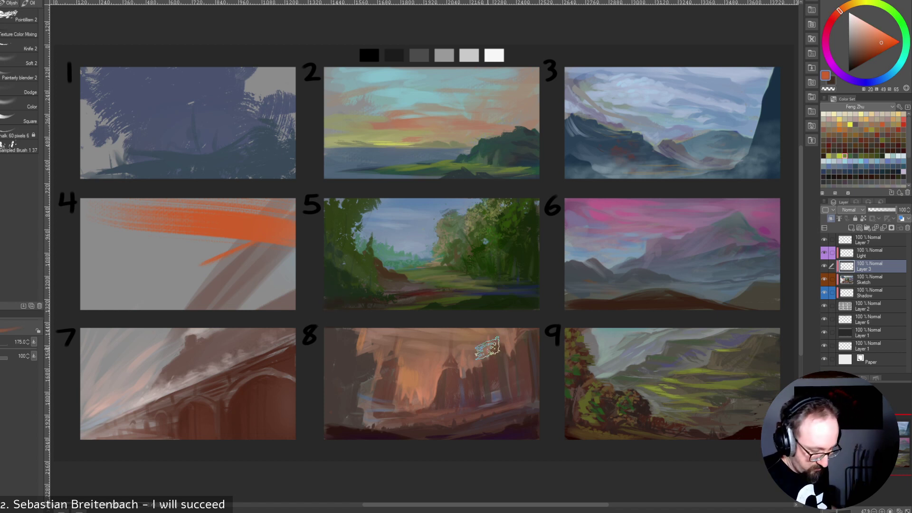
{"action": "left_click", "coordinate": [228, 358], "text": "alt"}
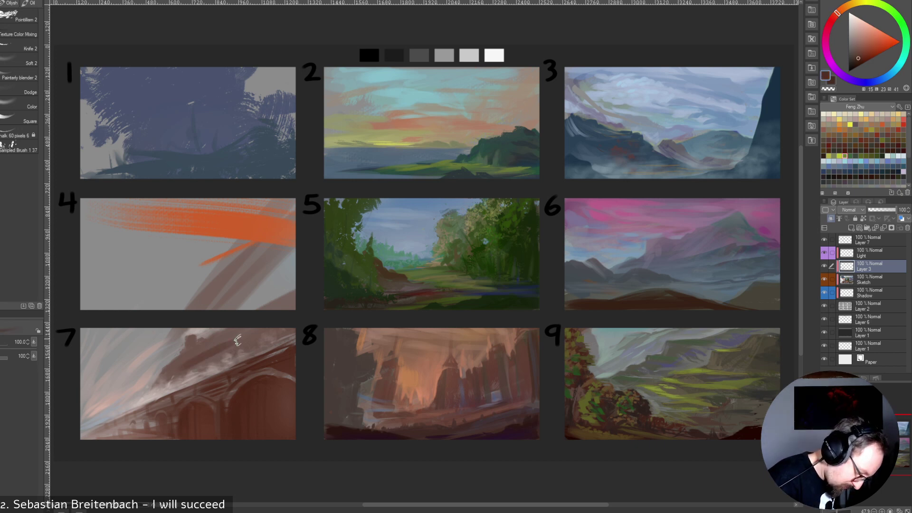
{"action": "key", "text": "bracketleft"}
{"action": "key", "text": "bracketleft"}
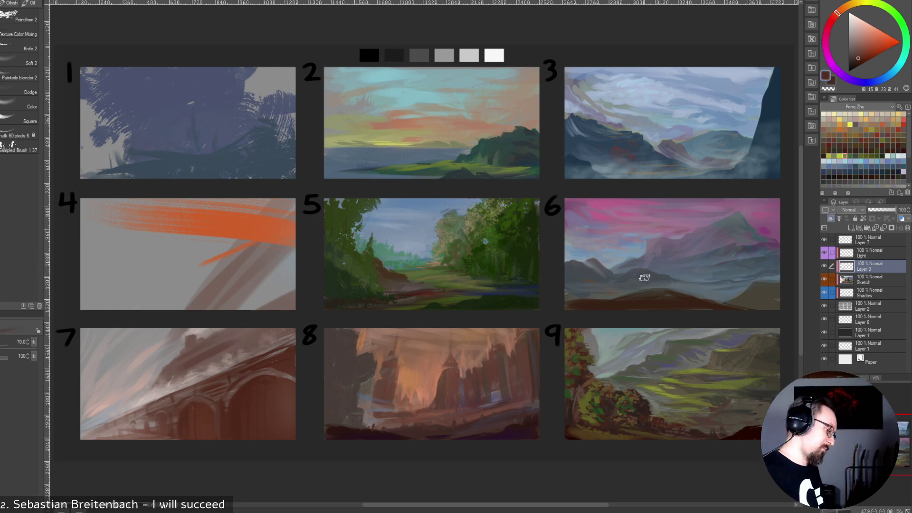
{"action": "left_click", "coordinate": [219, 350], "text": "alt"}
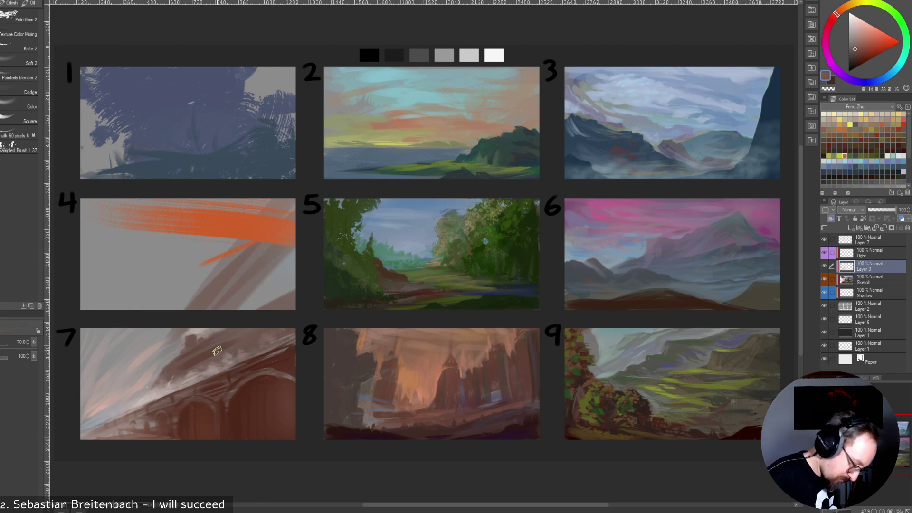
{"action": "left_click", "coordinate": [221, 349], "text": "alt"}
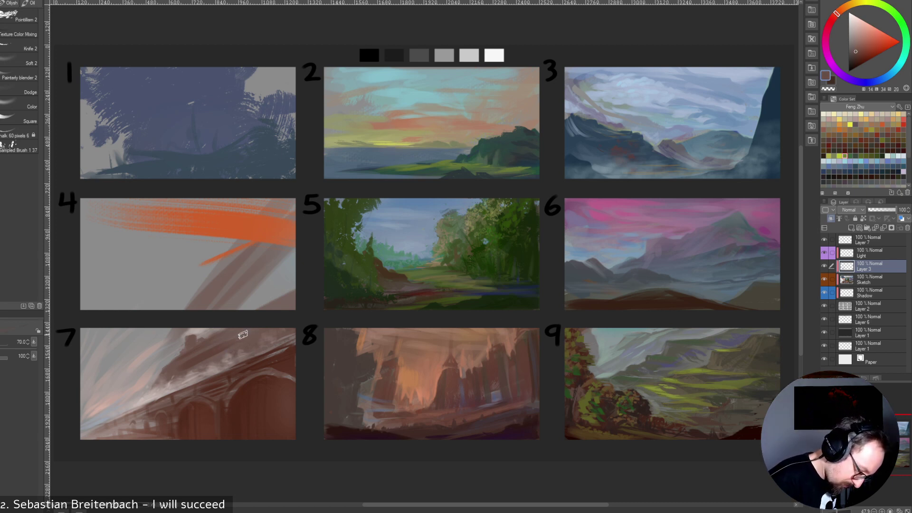
{"action": "key", "text": "["}
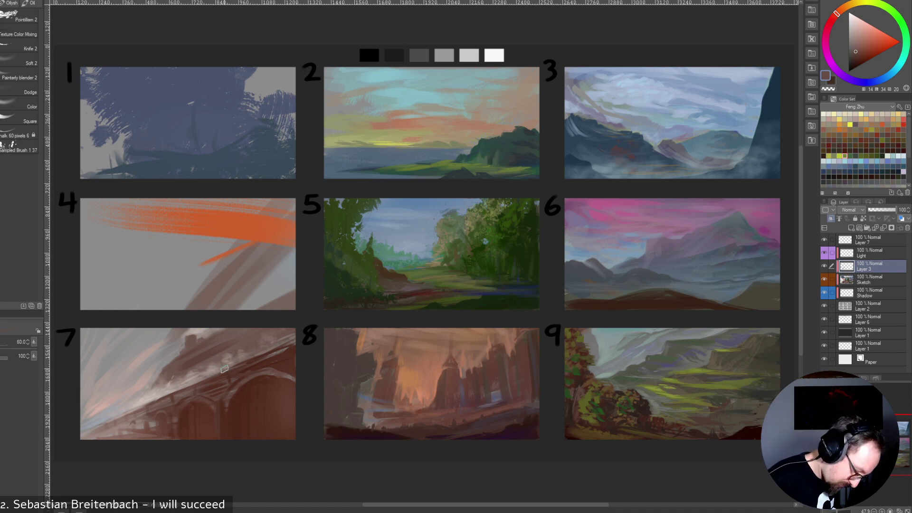
Touch up the steam and light along the viaduct in thumbnail 7 with sampled light grey, orange and pale pink.
{"action": "left_click", "coordinate": [176, 387], "text": "alt"}
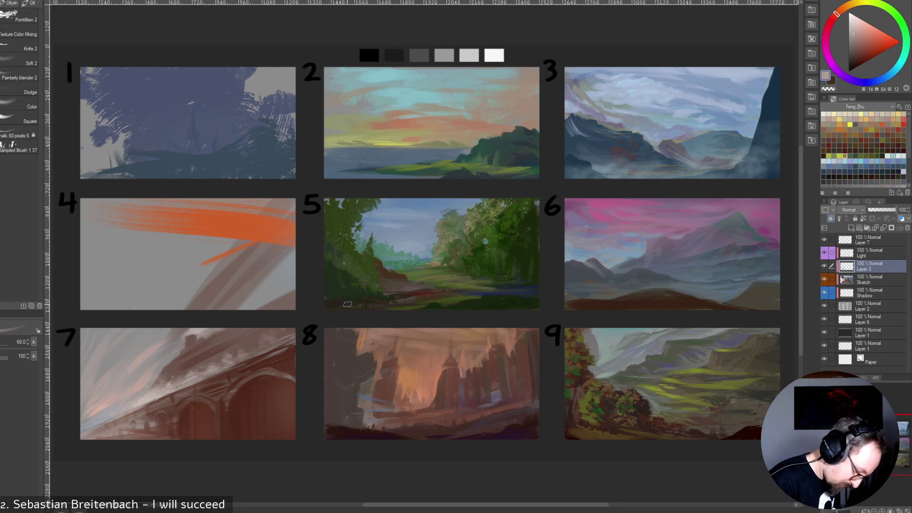
{"action": "key", "text": "bracketleft"}
{"action": "key", "text": "bracketleft"}
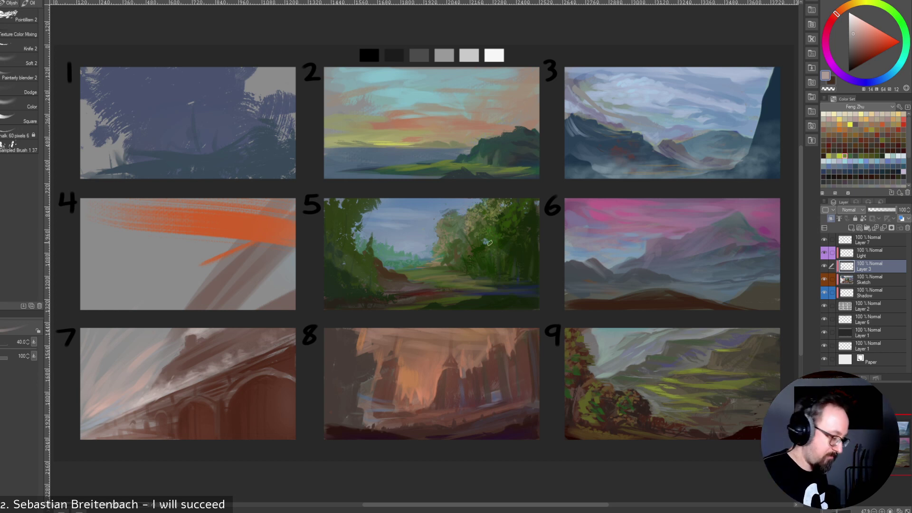
{"action": "left_click", "coordinate": [284, 234], "text": "alt"}
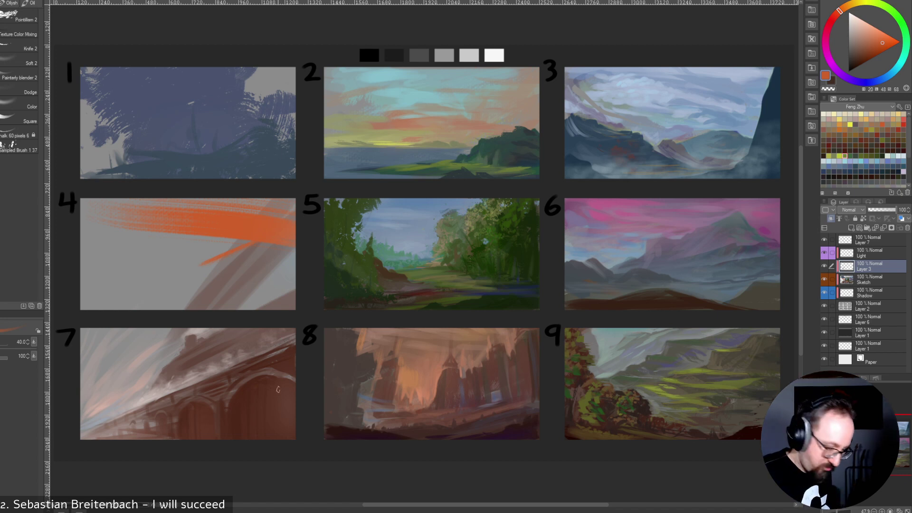
{"action": "key", "text": "]"}
{"action": "key", "text": "]"}
{"action": "key", "text": "]"}
{"action": "key", "text": "]"}
{"action": "key", "text": "bracketright"}
{"action": "key", "text": "bracketright"}
{"action": "left_click", "coordinate": [102, 409], "text": "alt"}
{"action": "key", "text": "bracketleft"}
{"action": "key", "text": "bracketleft"}
{"action": "key", "text": "bracketleft"}
{"action": "key", "text": "bracketleft"}
{"action": "key", "text": "bracketleft"}
{"action": "key", "text": "bracketleft"}
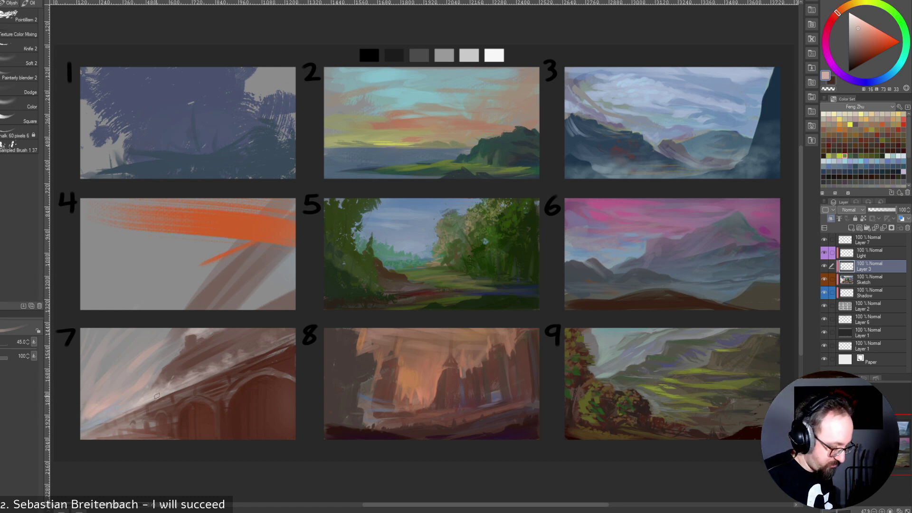
Try a broad darker orange stroke beneath the orange band in thumbnail 4 and undo it.
{"action": "left_click", "coordinate": [275, 230], "text": "alt"}
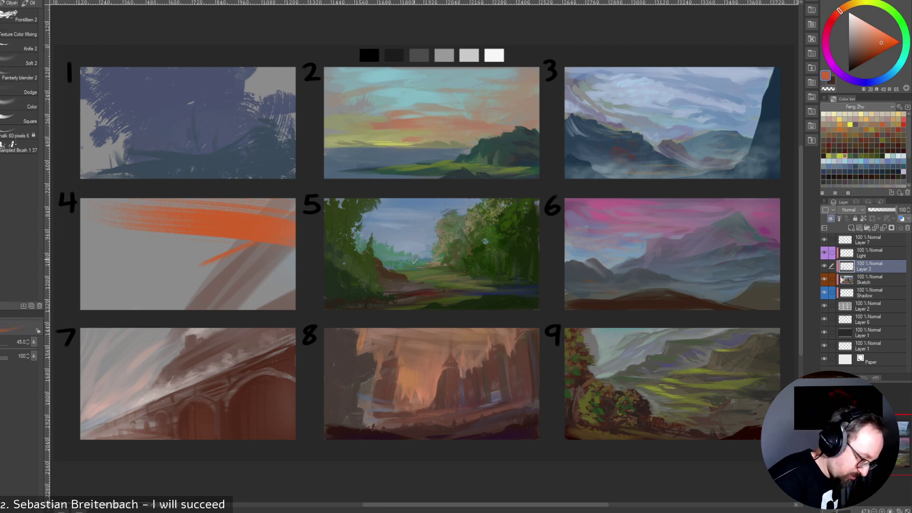
{"action": "left_click", "coordinate": [866, 52]}
{"action": "key", "text": "bracketright"}
{"action": "key", "text": "bracketright"}
{"action": "key", "text": "bracketright"}
{"action": "key", "text": "bracketright"}
{"action": "key", "text": "bracketright"}
{"action": "key", "text": "bracketright"}
{"action": "key", "text": "bracketright"}
{"action": "key", "text": "bracketright"}
{"action": "key", "text": "bracketright"}
{"action": "key", "text": "bracketright"}
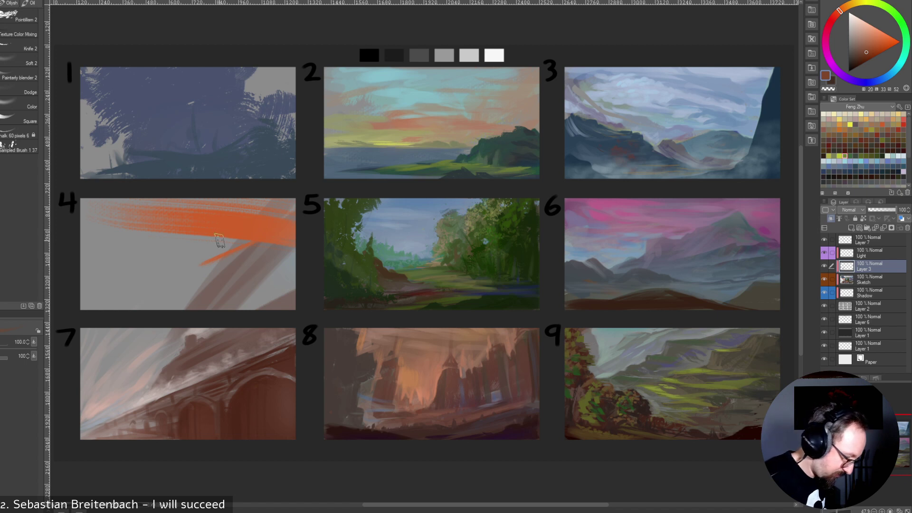
{"action": "mouse_move", "coordinate": [135, 237]}
{"action": "left_mouse_down"}
{"action": "mouse_move", "coordinate": [240, 251]}
{"action": "mouse_move", "coordinate": [240, 240]}
{"action": "left_mouse_up"}
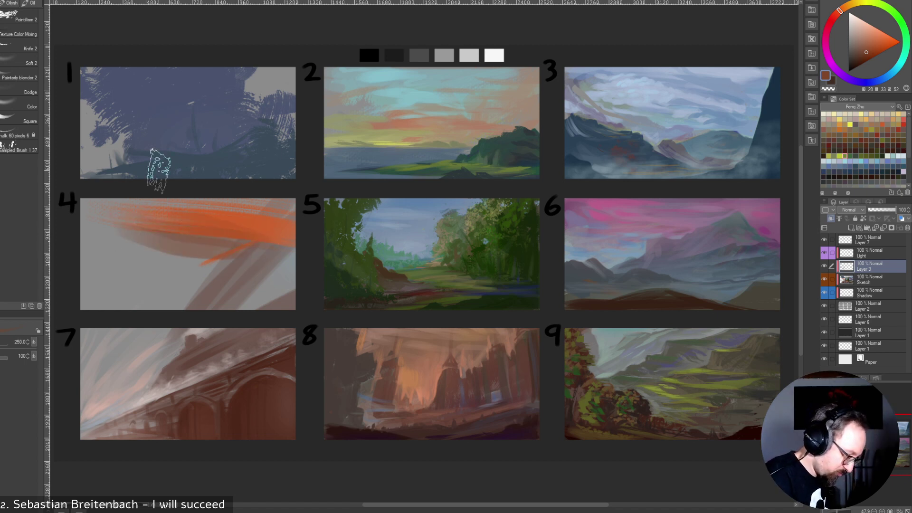
{"action": "key", "text": "ctrl+z"}
{"action": "key", "text": "ctrl+z"}
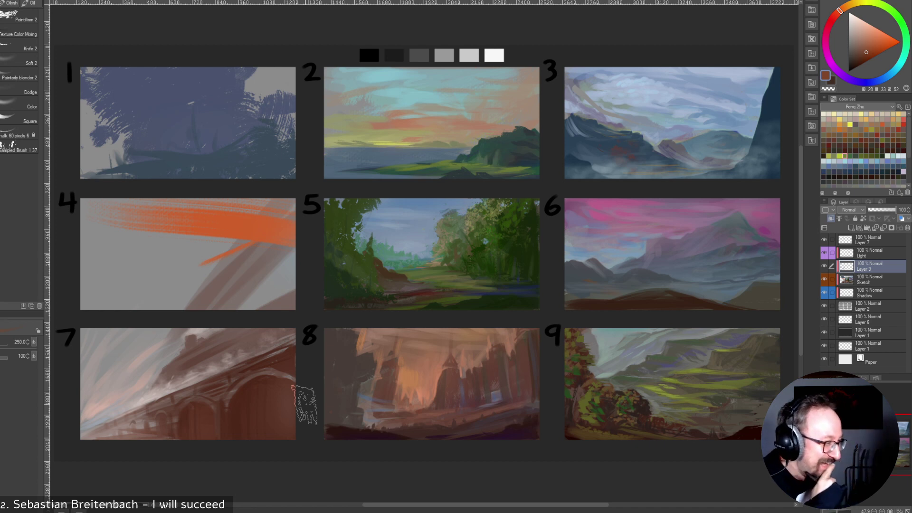
Rework the ragged sky edge around the grey gap in thumbnail 1 with sampled slate blue, reducing the brush to size 40.
{"action": "left_click", "coordinate": [252, 103], "text": "alt"}
{"action": "key", "text": "bracketleft"}
{"action": "key", "text": "bracketleft"}
{"action": "key", "text": "bracketleft"}
{"action": "key", "text": "bracketleft"}
{"action": "key", "text": "bracketleft"}
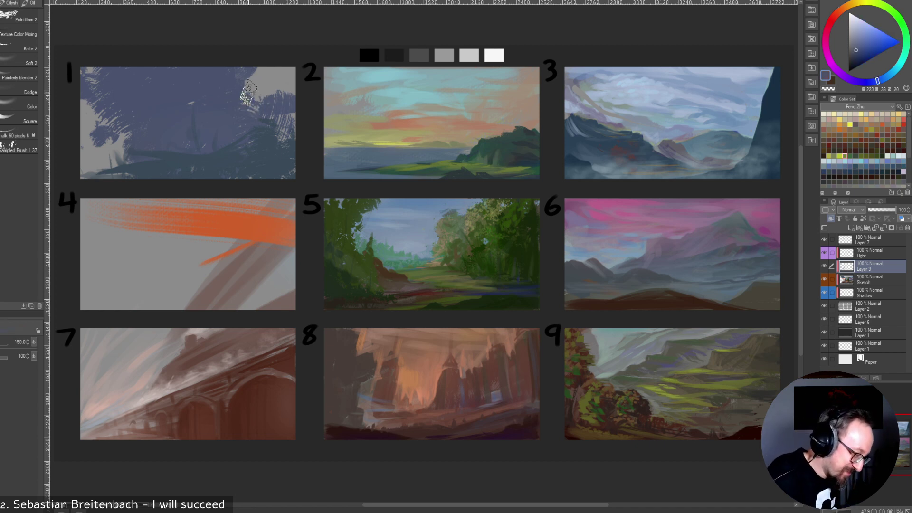
{"action": "key", "text": "bracketleft"}
{"action": "key", "text": "bracketleft"}
{"action": "key", "text": "bracketleft"}
{"action": "key", "text": "bracketleft"}
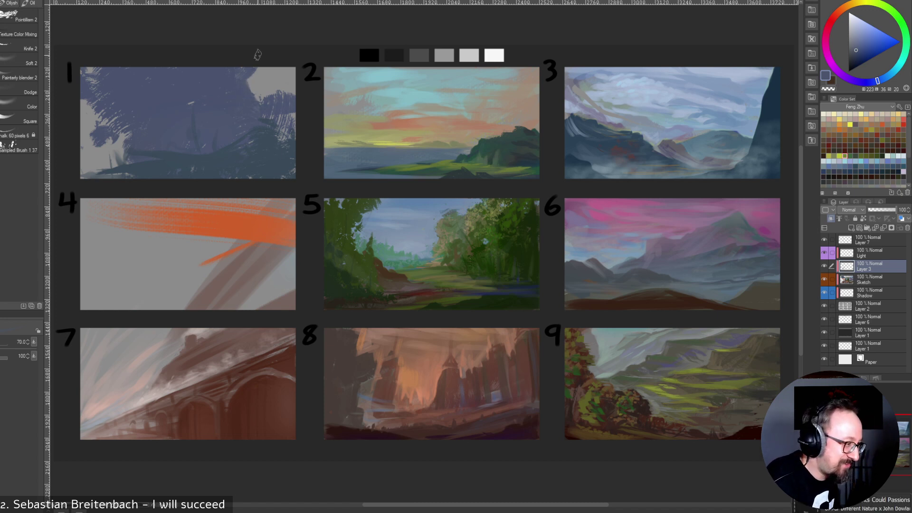
{"action": "key", "text": "bracketleft"}
{"action": "key", "text": "bracketleft"}
{"action": "key", "text": "bracketleft"}
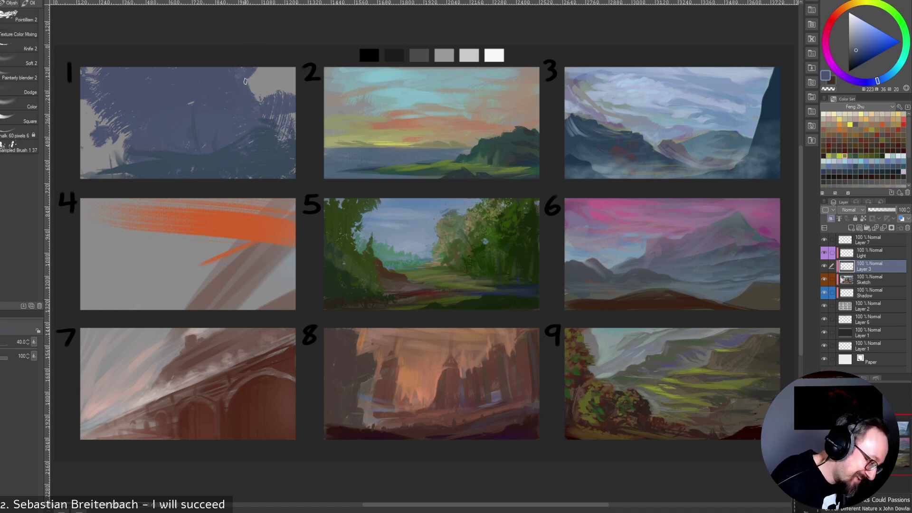
Refine the thin tower silhouette and its base in thumbnail 1 with blues sampled from the sky and ground.
{"action": "left_click", "coordinate": [198, 142], "text": "alt"}
{"action": "left_click", "coordinate": [196, 154], "text": "alt"}
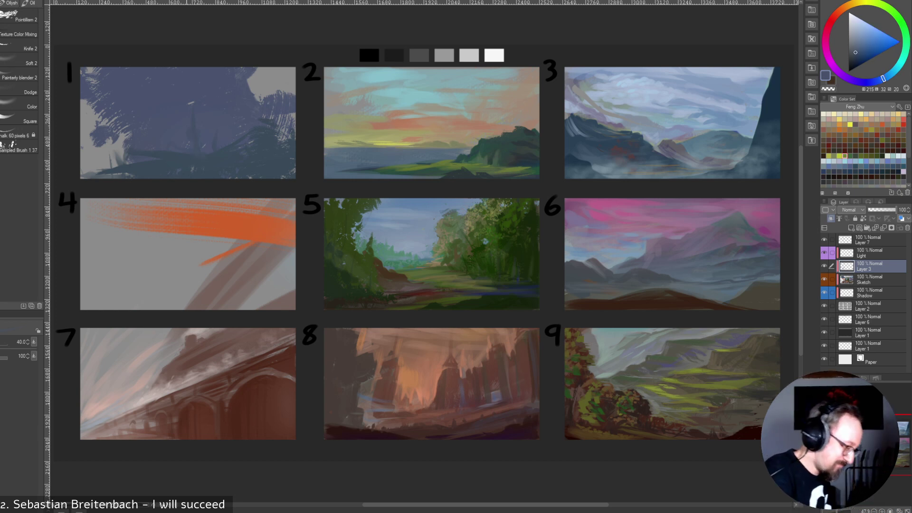
{"action": "left_click", "coordinate": [189, 137], "text": "alt"}
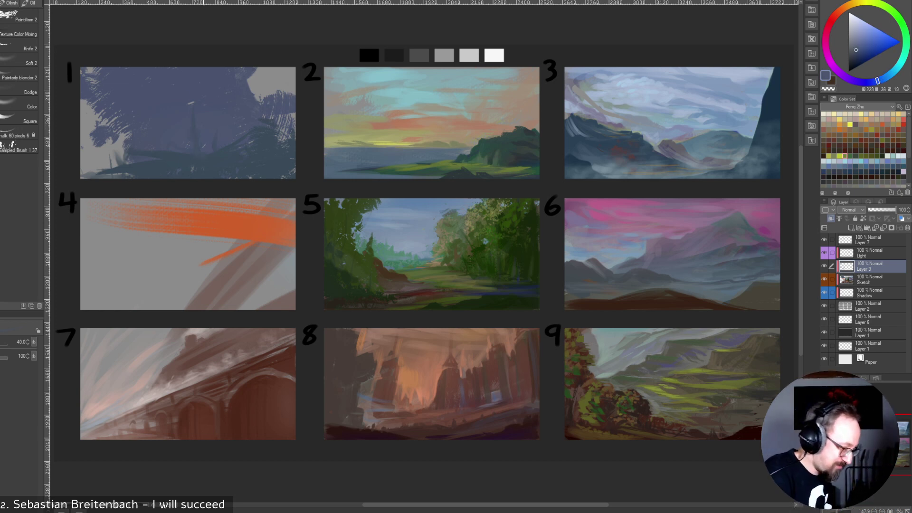
{"action": "left_click", "coordinate": [209, 157], "text": "alt"}
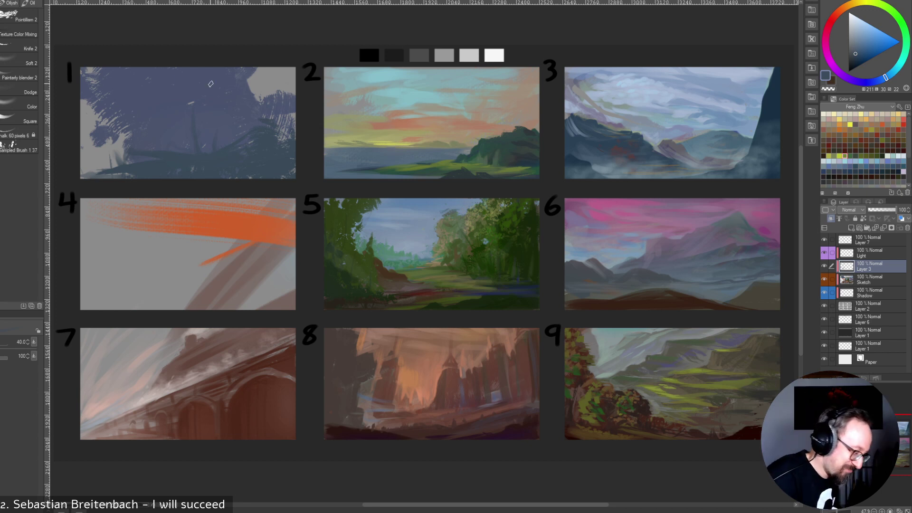
Cover the grey gaps on both sides of thumbnail 1's sky with sampled slate blue at brush size 175.
{"action": "key", "text": "bracketright"}
{"action": "mouse_move", "coordinate": [252, 99]}
{"action": "left_mouse_down"}
{"action": "mouse_move", "coordinate": [249, 65]}
{"action": "mouse_move", "coordinate": [260, 63]}
{"action": "mouse_move", "coordinate": [280, 83]}
{"action": "mouse_move", "coordinate": [269, 76]}
{"action": "mouse_move", "coordinate": [281, 70]}
{"action": "mouse_move", "coordinate": [289, 101]}
{"action": "left_mouse_up"}
{"action": "key", "text": "ctrl+z"}
{"action": "left_click", "coordinate": [245, 93], "text": "alt"}
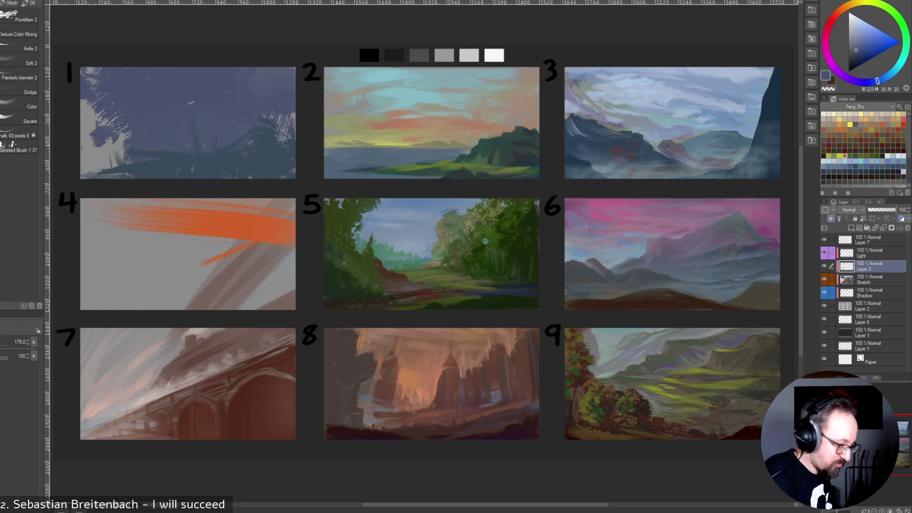
{"action": "mouse_move", "coordinate": [93, 96]}
{"action": "left_mouse_down"}
{"action": "mouse_move", "coordinate": [94, 129]}
{"action": "mouse_move", "coordinate": [104, 124]}
{"action": "mouse_move", "coordinate": [108, 105]}
{"action": "mouse_move", "coordinate": [74, 118]}
{"action": "mouse_move", "coordinate": [120, 121]}
{"action": "mouse_move", "coordinate": [94, 119]}
{"action": "left_mouse_up"}
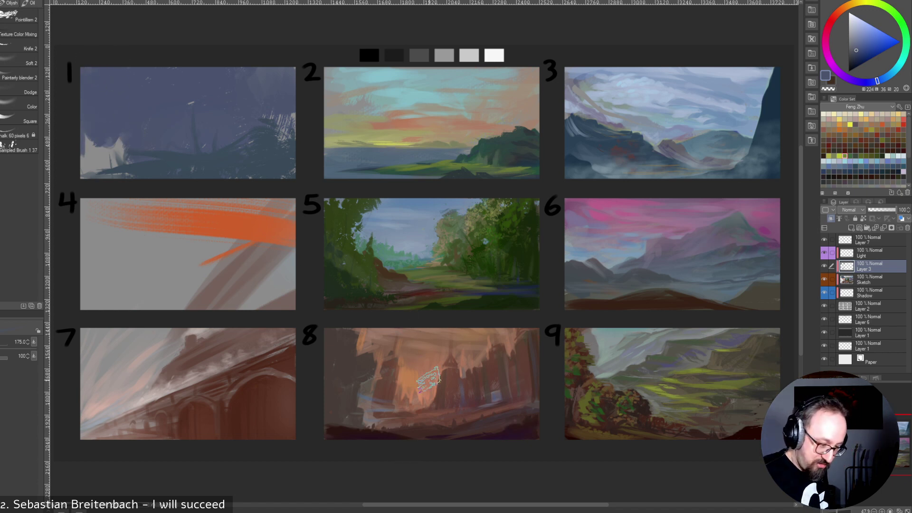
Paint over the streaky grey gaps on the dark hill in thumbnail 1 with its sampled blue-grey, starting at brush size 45.
{"action": "key", "text": "bracketleft"}
{"action": "key", "text": "bracketleft"}
{"action": "key", "text": "bracketleft"}
{"action": "key", "text": "bracketleft"}
{"action": "key", "text": "bracketleft"}
{"action": "key", "text": "bracketleft"}
{"action": "key", "text": "bracketleft"}
{"action": "key", "text": "bracketleft"}
{"action": "key", "text": "bracketleft"}
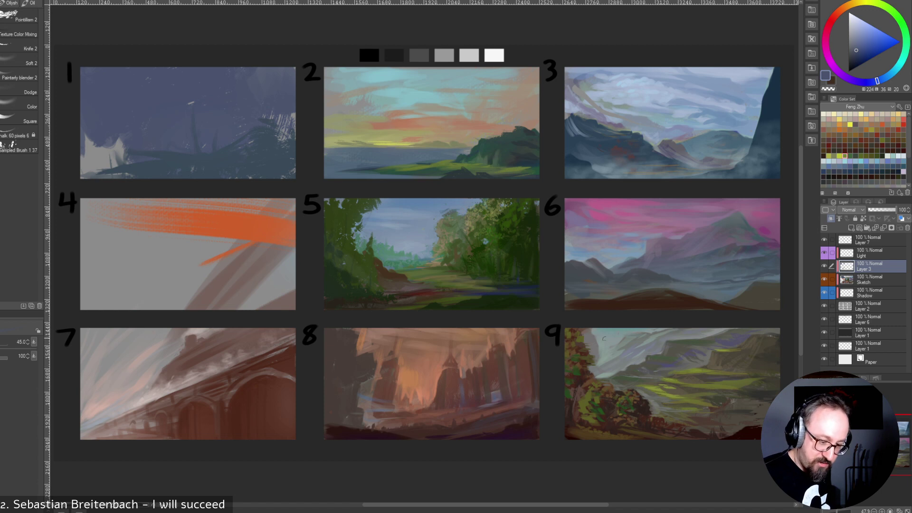
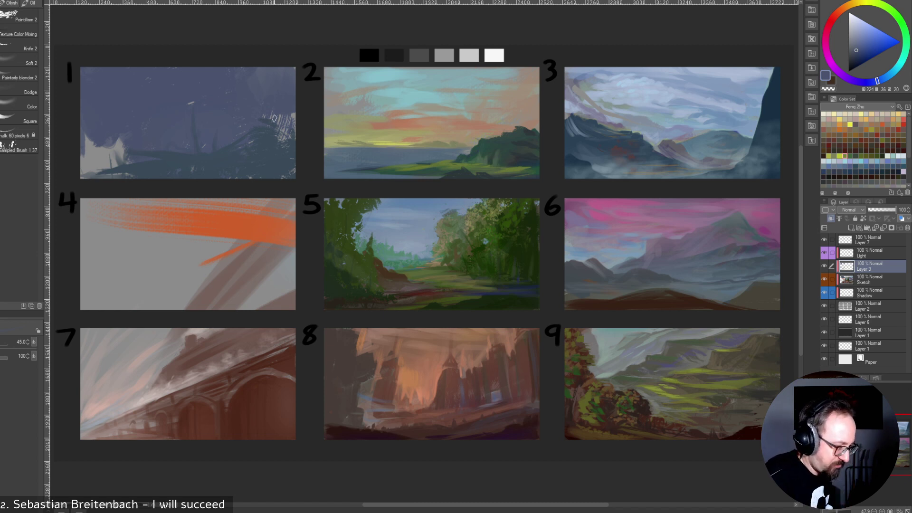
{"action": "left_click", "coordinate": [261, 129], "text": "alt"}
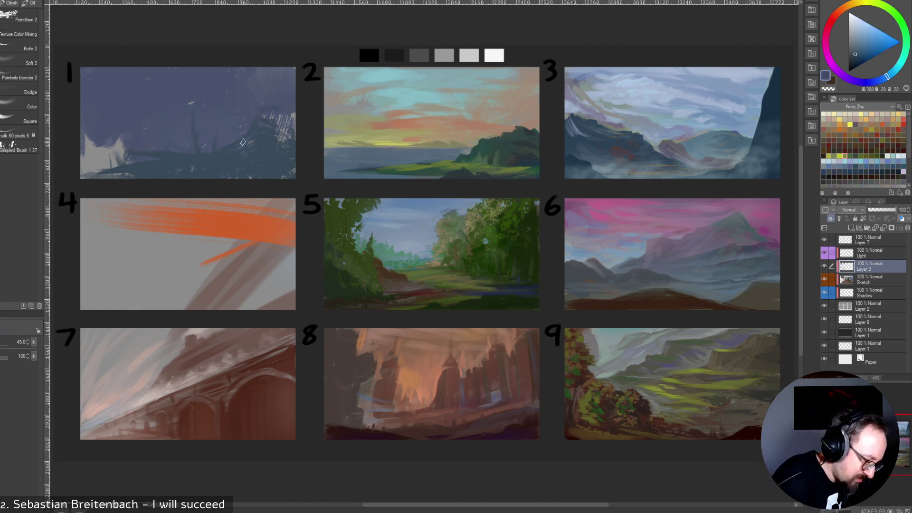
{"action": "left_click_drag", "start_coordinate": [273, 113], "coordinate": [274, 144]}
{"action": "mouse_move", "coordinate": [279, 119]}
{"action": "left_mouse_down"}
{"action": "mouse_move", "coordinate": [286, 141]}
{"action": "mouse_move", "coordinate": [267, 137]}
{"action": "left_mouse_up"}
{"action": "left_click_drag", "start_coordinate": [279, 112], "coordinate": [290, 142]}
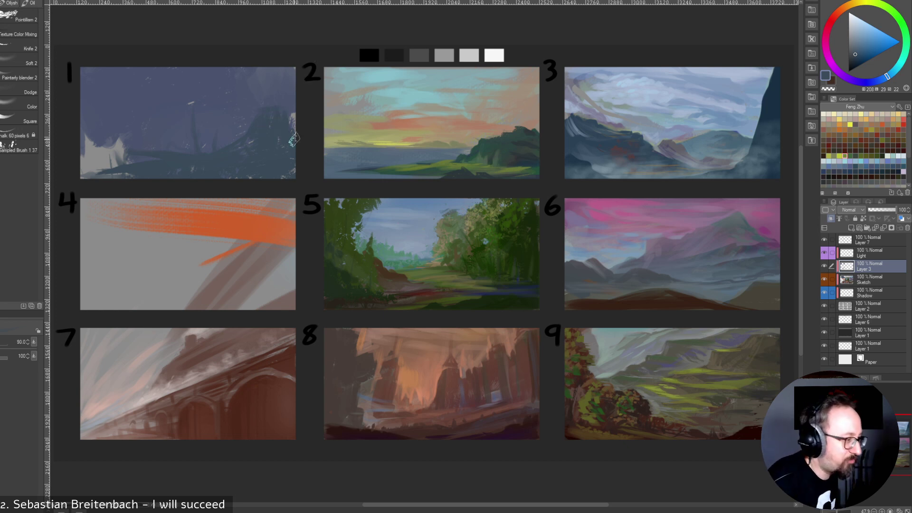
Reshape the dark hill's slope facing the tower in thumbnail 1 with sampled sky and hill blues, down to brush size 40.
{"action": "key", "text": "bracketright"}
{"action": "key", "text": "bracketright"}
{"action": "key", "text": "bracketright"}
{"action": "key", "text": "bracketright"}
{"action": "key", "text": "bracketright"}
{"action": "key", "text": "bracketright"}
{"action": "key", "text": "bracketright"}
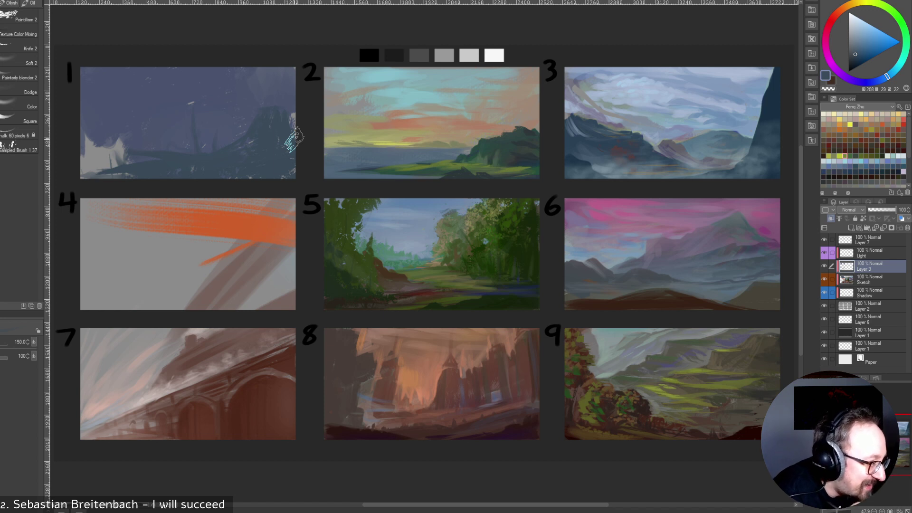
{"action": "key", "text": "bracketleft"}
{"action": "key", "text": "bracketleft"}
{"action": "key", "text": "bracketleft"}
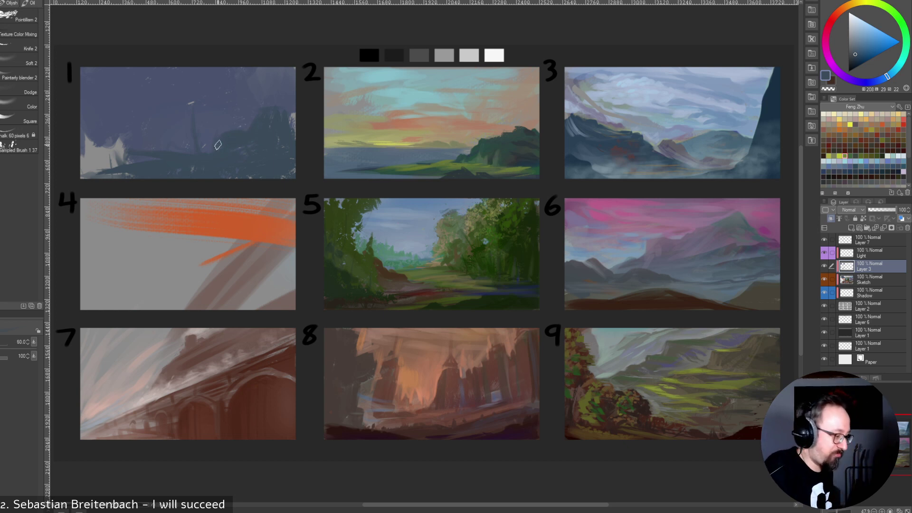
{"action": "key", "text": "bracketleft"}
{"action": "key", "text": "bracketleft"}
{"action": "left_click", "coordinate": [215, 136], "text": "alt"}
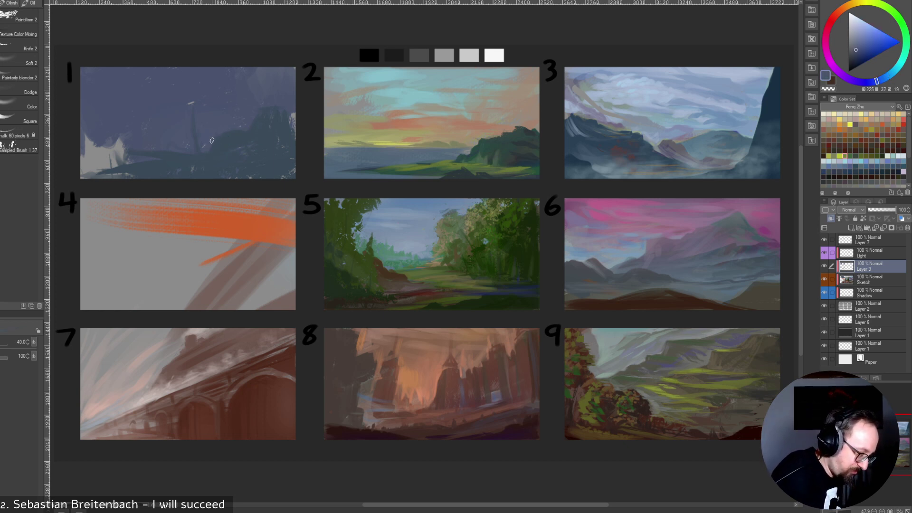
{"action": "left_click", "coordinate": [238, 133], "text": "alt"}
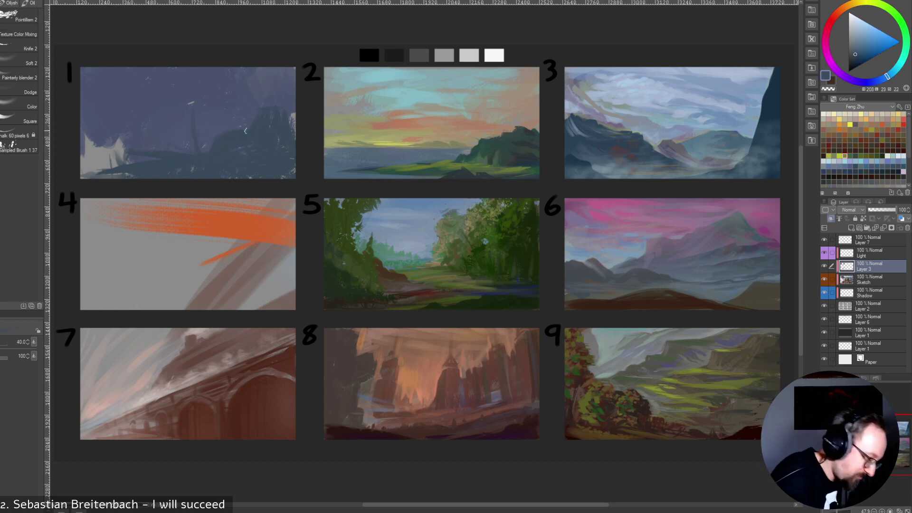
Fill the remaining grey sliver beside the dark hill at thumbnail 1's outer edge with sampled blues.
{"action": "mouse_move", "coordinate": [287, 122]}
{"action": "left_mouse_down"}
{"action": "mouse_move", "coordinate": [297, 136]}
{"action": "mouse_move", "coordinate": [296, 124]}
{"action": "left_mouse_up"}
{"action": "left_click", "coordinate": [289, 108], "text": "alt"}
{"action": "left_click", "coordinate": [287, 122], "text": "alt"}
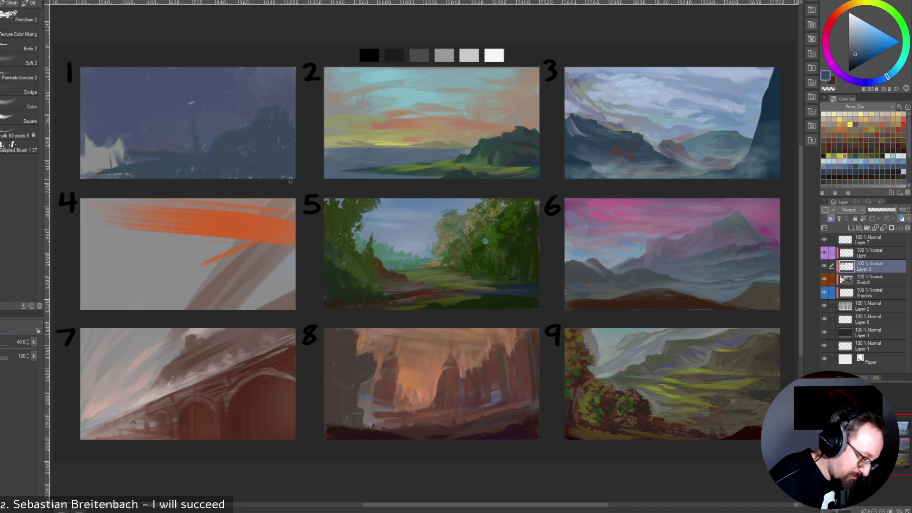
{"action": "left_click", "coordinate": [259, 163], "text": "alt"}
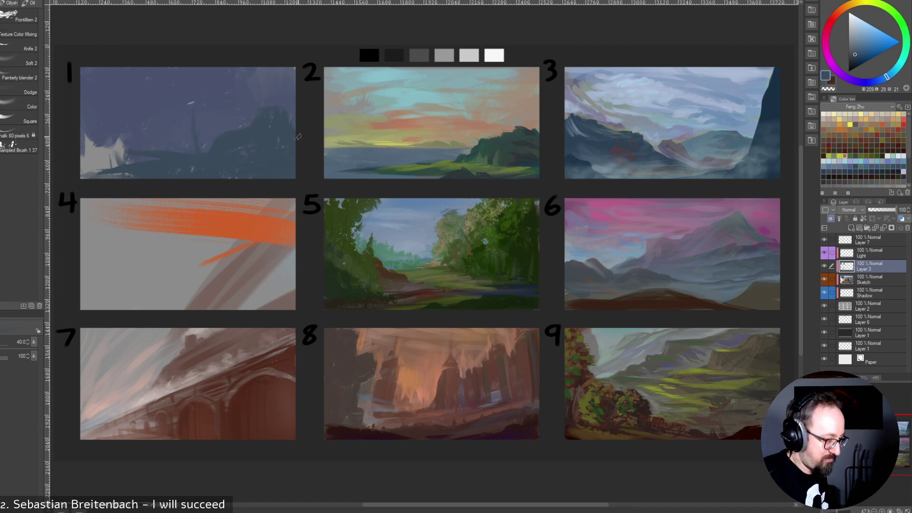
Shade the hill in thumbnail 1 with darker sampled blue strokes at about brush size 50.
{"action": "left_click", "coordinate": [289, 121], "text": "alt"}
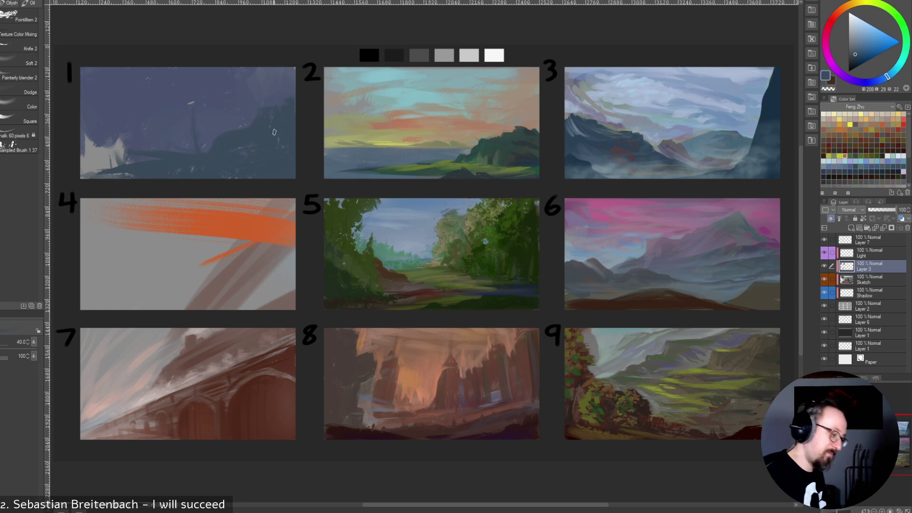
{"action": "left_click", "coordinate": [857, 60]}
{"action": "key", "text": "["}
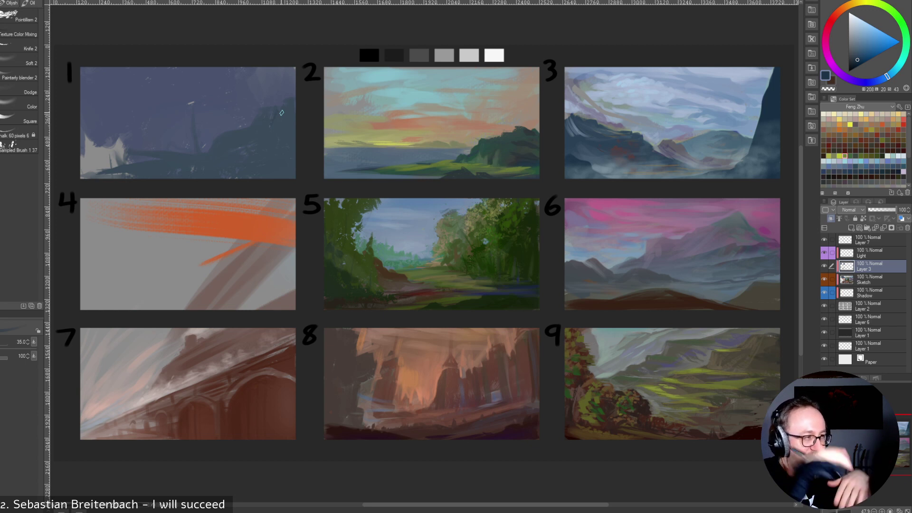
{"action": "key", "text": "bracketright"}
{"action": "key", "text": "bracketright"}
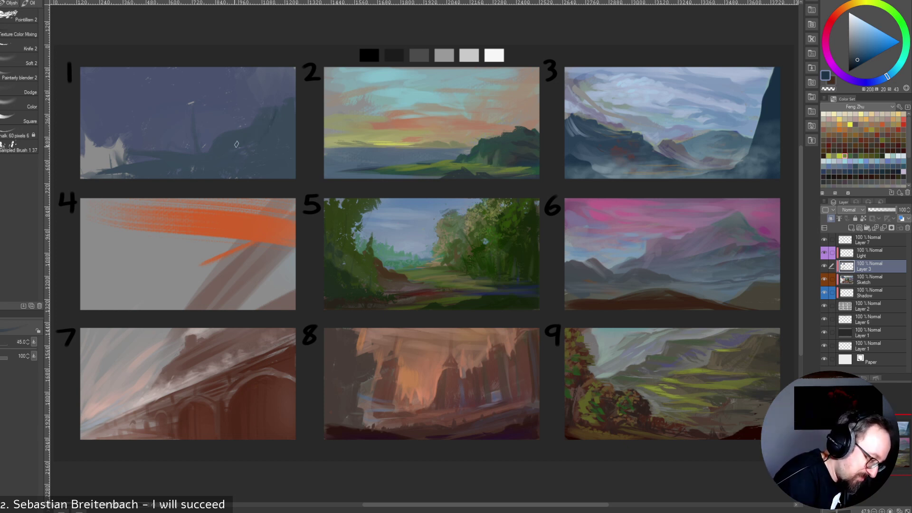
{"action": "key", "text": "bracketleft"}
{"action": "key", "text": "bracketleft"}
{"action": "key", "text": "bracketleft"}
{"action": "key", "text": "bracketleft"}
{"action": "key", "text": "bracketleft"}
{"action": "key", "text": "bracketleft"}
{"action": "key", "text": "bracketright"}
{"action": "key", "text": "bracketright"}
{"action": "key", "text": "bracketright"}
{"action": "key", "text": "bracketright"}
{"action": "mouse_move", "coordinate": [244, 134]}
{"action": "left_mouse_down"}
{"action": "mouse_move", "coordinate": [229, 161]}
{"action": "mouse_move", "coordinate": [247, 152]}
{"action": "left_mouse_up"}
{"action": "left_click", "coordinate": [254, 146], "text": "alt"}
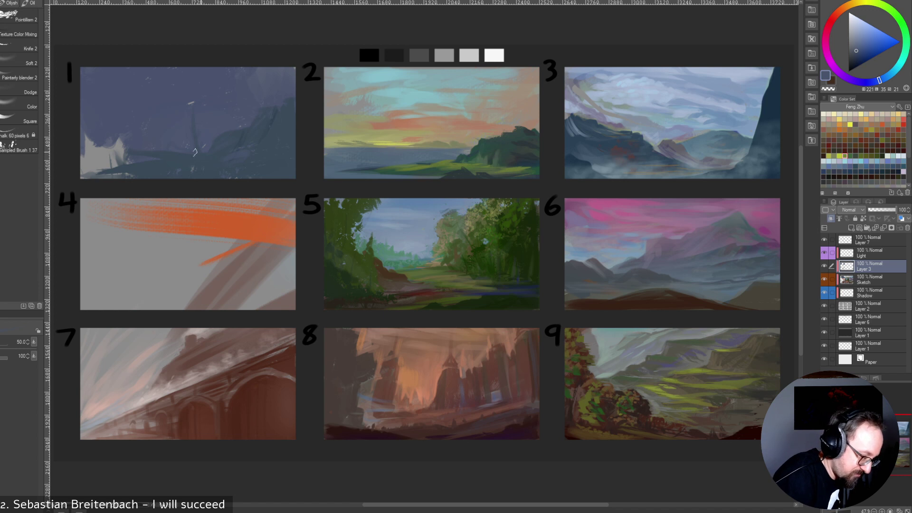
Paint faint blue-grey background trunks beside the tower in thumbnail 1, raising the brush from size 60 to 125.
{"action": "left_click", "coordinate": [231, 128], "text": "alt"}
{"action": "left_click", "coordinate": [185, 107], "text": "alt"}
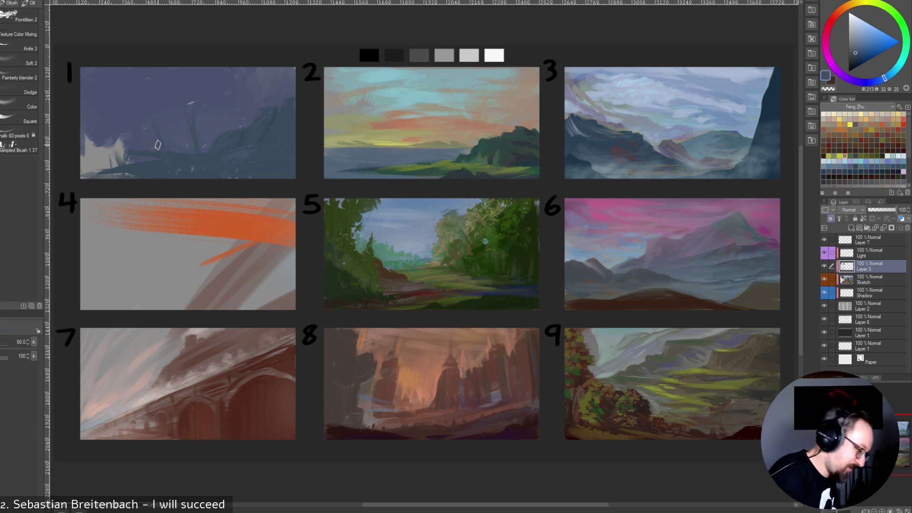
{"action": "key", "text": "bracketright"}
{"action": "key", "text": "bracketright"}
{"action": "key", "text": "bracketright"}
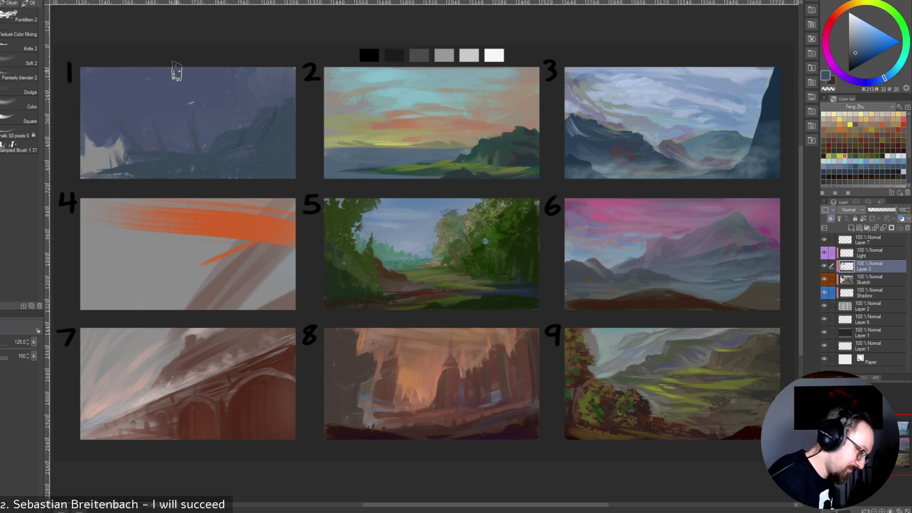
{"action": "left_click", "coordinate": [164, 154], "text": "alt"}
{"action": "left_click_drag", "start_coordinate": [120, 127], "coordinate": [151, 163]}
Cover most of the pale grey gap in thumbnail 1's lower corner with sampled slate blue at brush sizes 45 to 60.
{"action": "key", "text": "bracketleft"}
{"action": "key", "text": "bracketleft"}
{"action": "key", "text": "bracketleft"}
{"action": "key", "text": "bracketleft"}
{"action": "key", "text": "bracketleft"}
{"action": "key", "text": "bracketleft"}
{"action": "key", "text": "bracketleft"}
{"action": "key", "text": "bracketleft"}
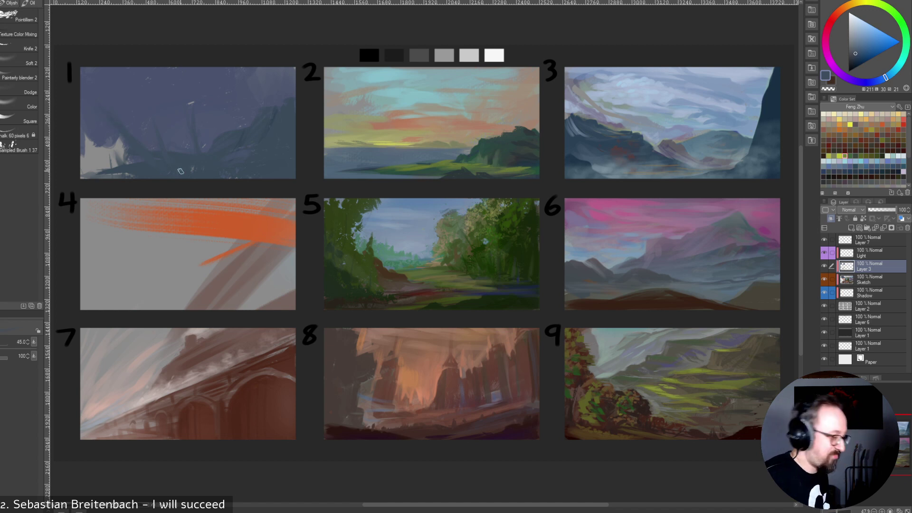
{"action": "left_click", "coordinate": [103, 124], "text": "alt"}
{"action": "mouse_move", "coordinate": [91, 141]}
{"action": "left_mouse_down"}
{"action": "mouse_move", "coordinate": [98, 154]}
{"action": "mouse_move", "coordinate": [121, 143]}
{"action": "mouse_move", "coordinate": [128, 151]}
{"action": "left_mouse_up"}
{"action": "left_click", "coordinate": [96, 129], "text": "alt"}
{"action": "key", "text": "]"}
{"action": "key", "text": "]"}
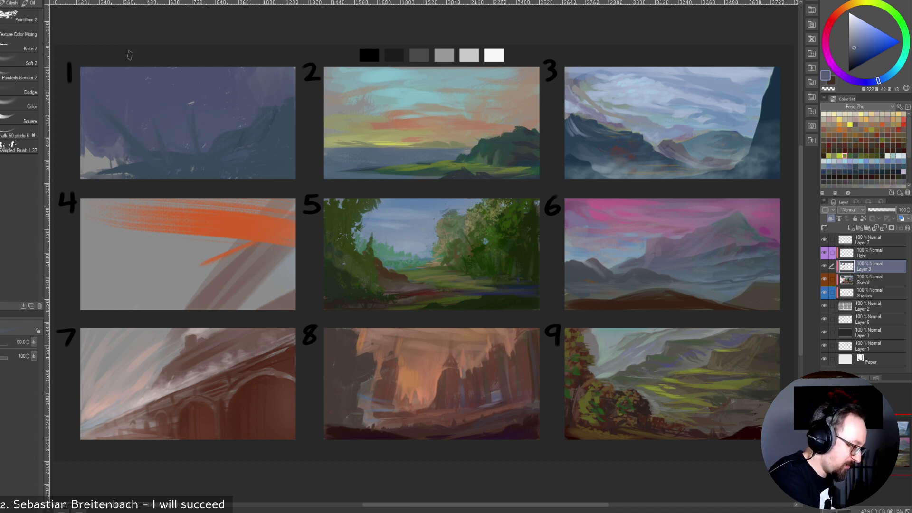
Streak lighter slate-blue strokes across the sky above the faint trunks in thumbnail 1, varying the brush between sizes 35 and 70.
{"action": "key", "text": "bracketleft"}
{"action": "key", "text": "bracketleft"}
{"action": "key", "text": "bracketleft"}
{"action": "key", "text": "bracketleft"}
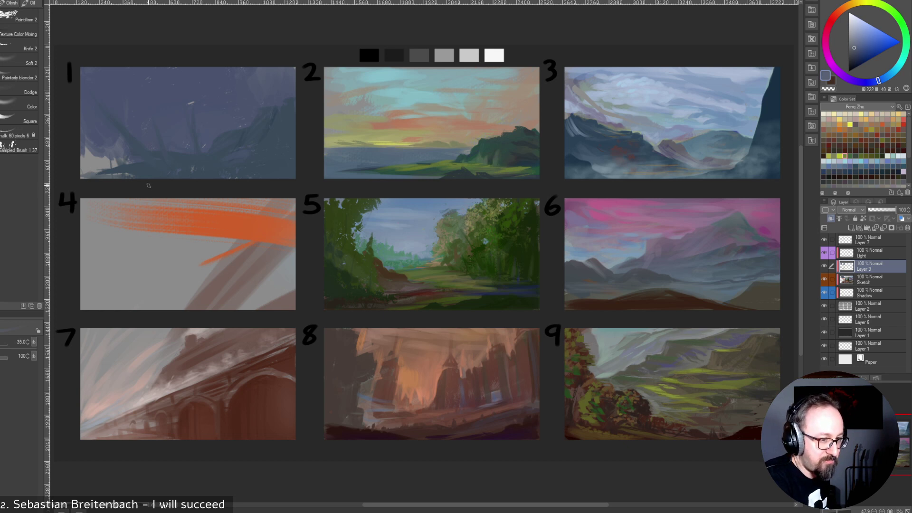
{"action": "key", "text": "bracketright"}
{"action": "key", "text": "bracketright"}
{"action": "key", "text": "bracketright"}
{"action": "key", "text": "bracketright"}
{"action": "key", "text": "bracketright"}
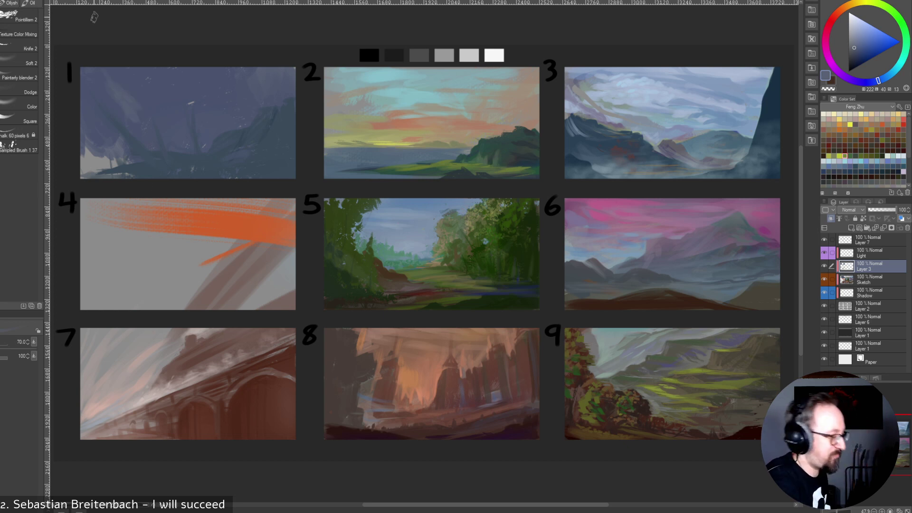
{"action": "key", "text": "bracketleft"}
{"action": "key", "text": "bracketleft"}
{"action": "key", "text": "bracketleft"}
{"action": "key", "text": "bracketleft"}
{"action": "key", "text": "bracketleft"}
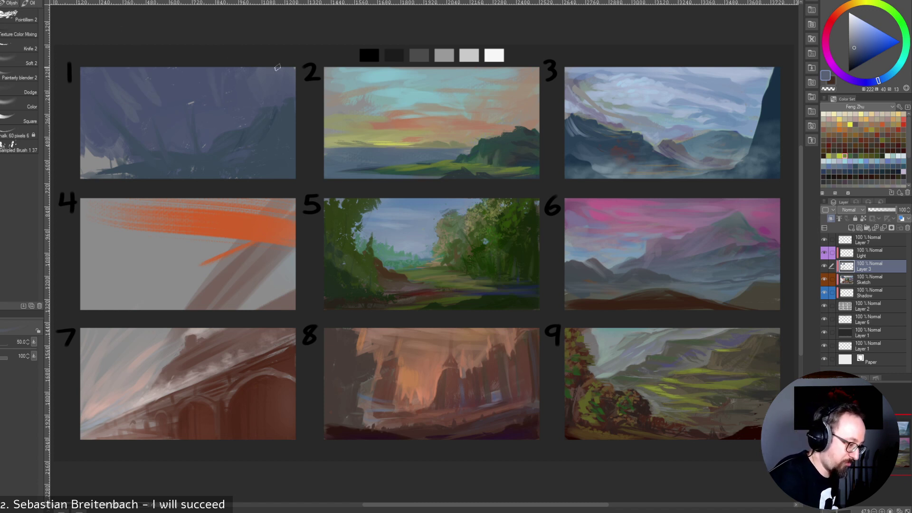
Brush lighter sampled slate-blue streaks into thumbnail 1's sky above the hill, working up to brush size 90.
{"action": "left_click", "coordinate": [265, 82], "text": "alt"}
{"action": "key", "text": "bracketright"}
{"action": "key", "text": "bracketright"}
{"action": "key", "text": "bracketright"}
{"action": "left_click", "coordinate": [265, 73], "text": "alt"}
{"action": "left_click_drag", "start_coordinate": [252, 103], "coordinate": [287, 53]}
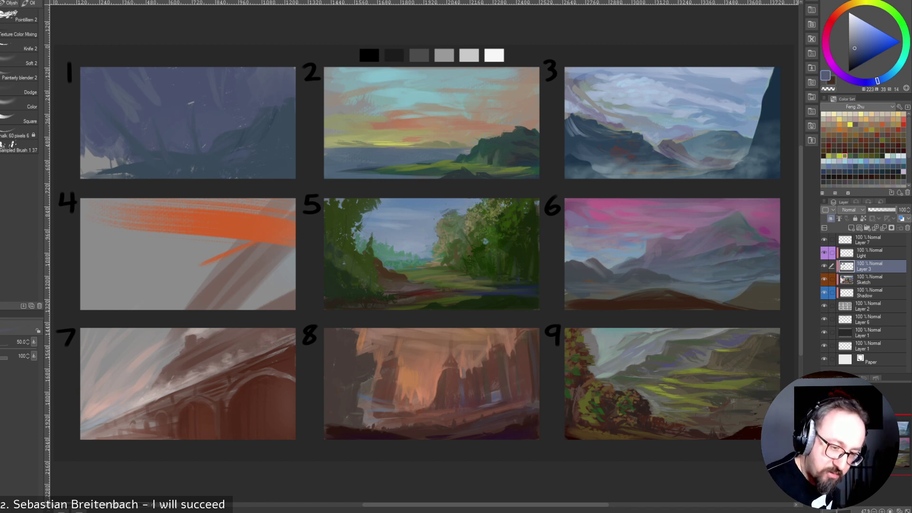
{"action": "left_click", "coordinate": [857, 43]}
{"action": "key", "text": "bracketright"}
{"action": "key", "text": "bracketright"}
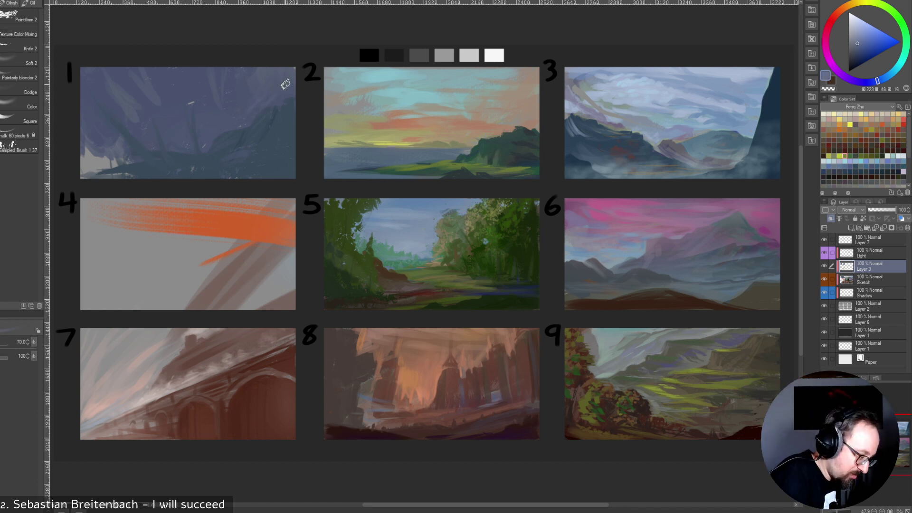
{"action": "left_click", "coordinate": [254, 101], "text": "alt"}
{"action": "key", "text": "bracketleft"}
{"action": "key", "text": "bracketleft"}
{"action": "key", "text": "bracketright"}
{"action": "key", "text": "bracketright"}
{"action": "key", "text": "bracketright"}
{"action": "key", "text": "bracketright"}
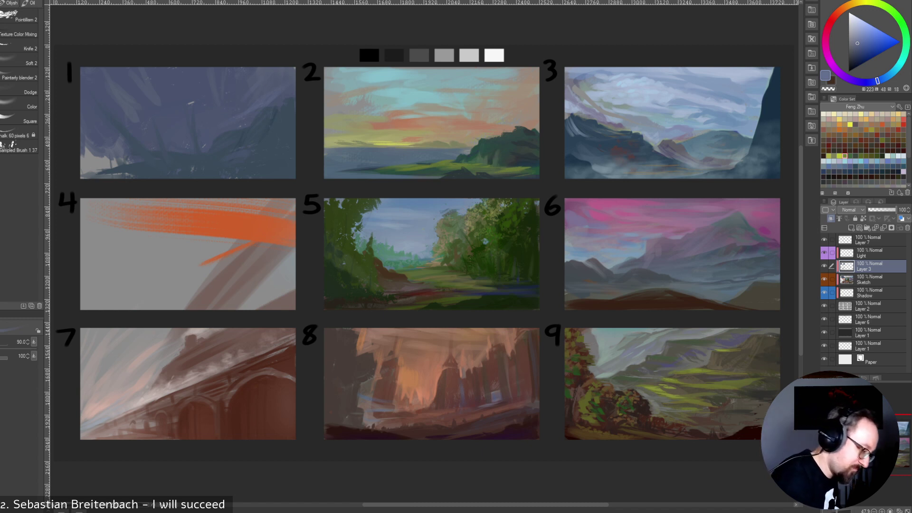
Paint out the pale mark above the tower in thumbnail 1 and refine the thin misty trunks with sampled blues from brush size 15.
{"action": "left_click", "coordinate": [194, 141], "text": "alt"}
{"action": "key", "text": "bracketleft"}
{"action": "key", "text": "bracketleft"}
{"action": "key", "text": "bracketleft"}
{"action": "key", "text": "bracketleft"}
{"action": "key", "text": "bracketleft"}
{"action": "key", "text": "bracketleft"}
{"action": "key", "text": "bracketleft"}
{"action": "key", "text": "bracketleft"}
{"action": "key", "text": "bracketleft"}
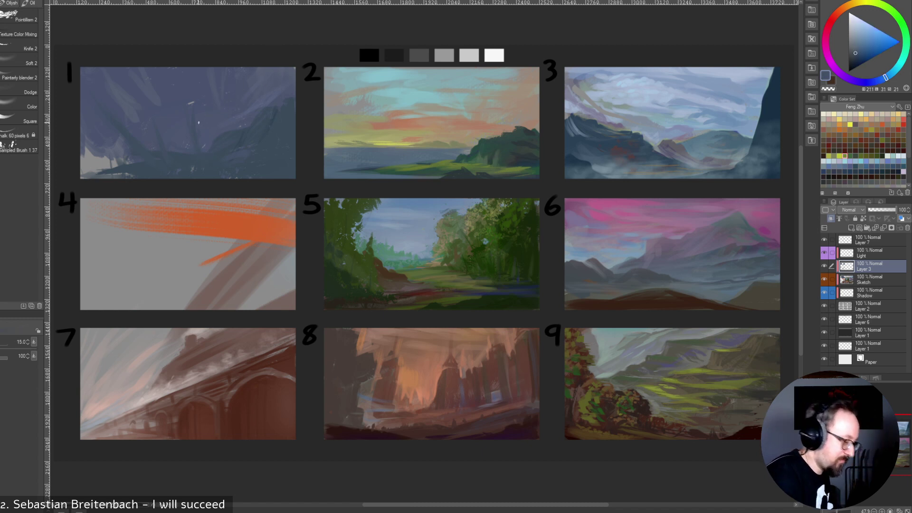
{"action": "left_click", "coordinate": [195, 114], "text": "alt"}
{"action": "left_click", "coordinate": [188, 116], "text": "alt"}
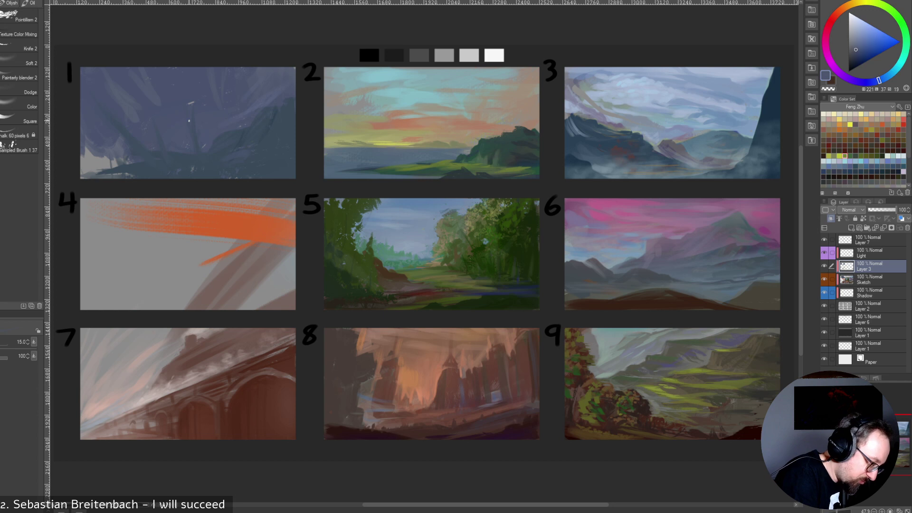
{"action": "left_click", "coordinate": [189, 103], "text": "alt"}
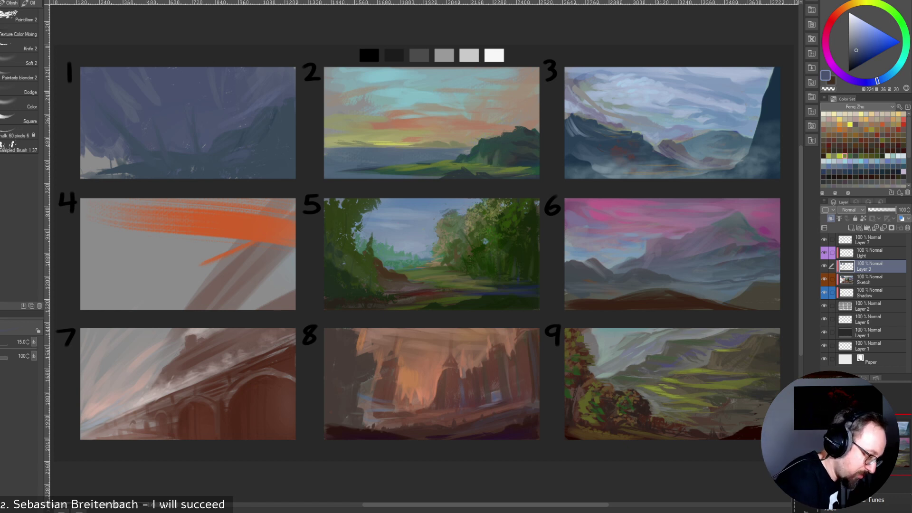
{"action": "left_click", "coordinate": [192, 145], "text": "alt"}
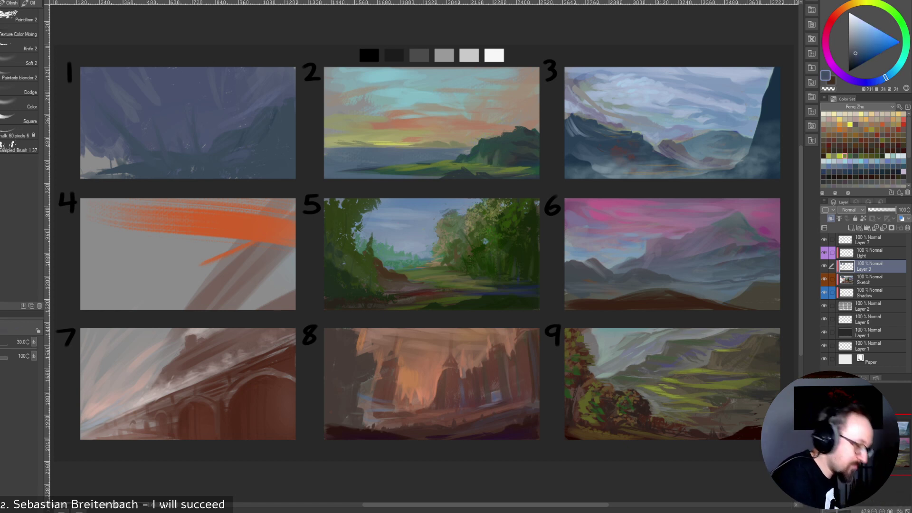
Paint darker blue foreground tree trunks and a dark ground strip in thumbnail 1 at about brush size 90.
{"action": "left_click", "coordinate": [205, 167], "text": "alt"}
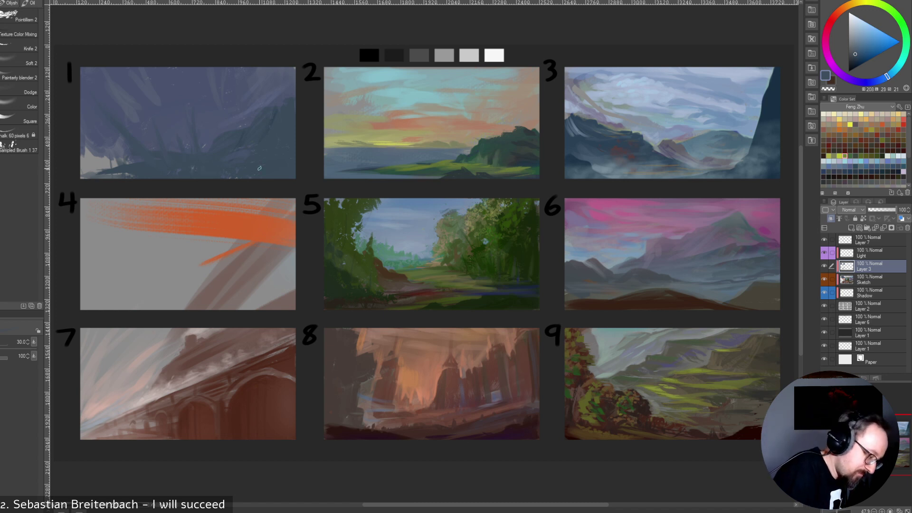
{"action": "left_click", "coordinate": [854, 61]}
{"action": "key", "text": "bracketright"}
{"action": "key", "text": "bracketright"}
{"action": "key", "text": "bracketright"}
{"action": "key", "text": "bracketright"}
{"action": "key", "text": "bracketright"}
{"action": "key", "text": "bracketright"}
{"action": "mouse_move", "coordinate": [112, 83]}
{"action": "left_mouse_down"}
{"action": "mouse_move", "coordinate": [108, 139]}
{"action": "mouse_move", "coordinate": [113, 95]}
{"action": "mouse_move", "coordinate": [94, 170]}
{"action": "left_mouse_up"}
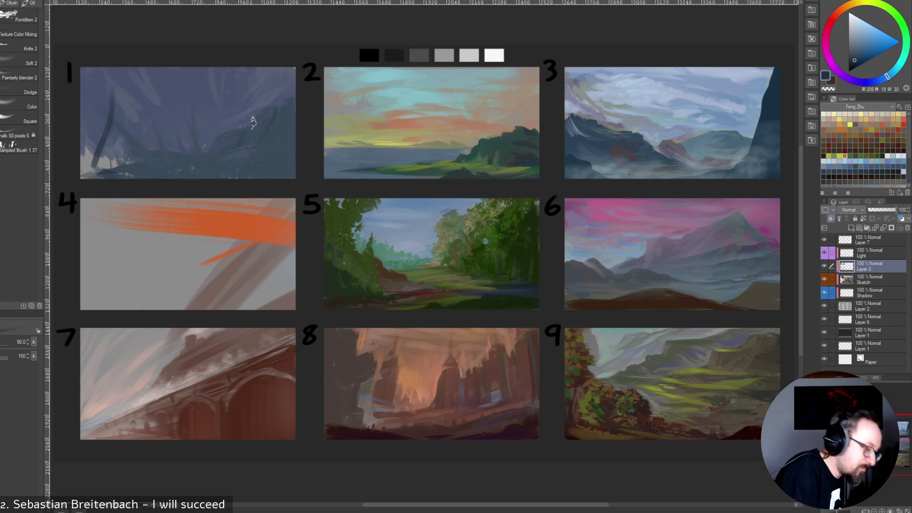
{"action": "left_click_drag", "start_coordinate": [255, 93], "coordinate": [277, 164]}
{"action": "mouse_move", "coordinate": [148, 93]}
{"action": "left_mouse_down"}
{"action": "mouse_move", "coordinate": [131, 171]}
{"action": "mouse_move", "coordinate": [96, 171]}
{"action": "mouse_move", "coordinate": [182, 176]}
{"action": "left_mouse_up"}
{"action": "left_click_drag", "start_coordinate": [87, 172], "coordinate": [197, 179]}
{"action": "key", "text": "]"}
{"action": "mouse_move", "coordinate": [293, 150]}
{"action": "left_mouse_down"}
{"action": "mouse_move", "coordinate": [249, 176]}
{"action": "mouse_move", "coordinate": [281, 169]}
{"action": "mouse_move", "coordinate": [295, 147]}
{"action": "left_mouse_up"}
Add bare branches and a second thin trunk to the foreground tree beside the hill in thumbnail 1, reducing the brush to size 30.
{"action": "key", "text": "["}
{"action": "key", "text": "["}
{"action": "key", "text": "bracketleft"}
{"action": "key", "text": "["}
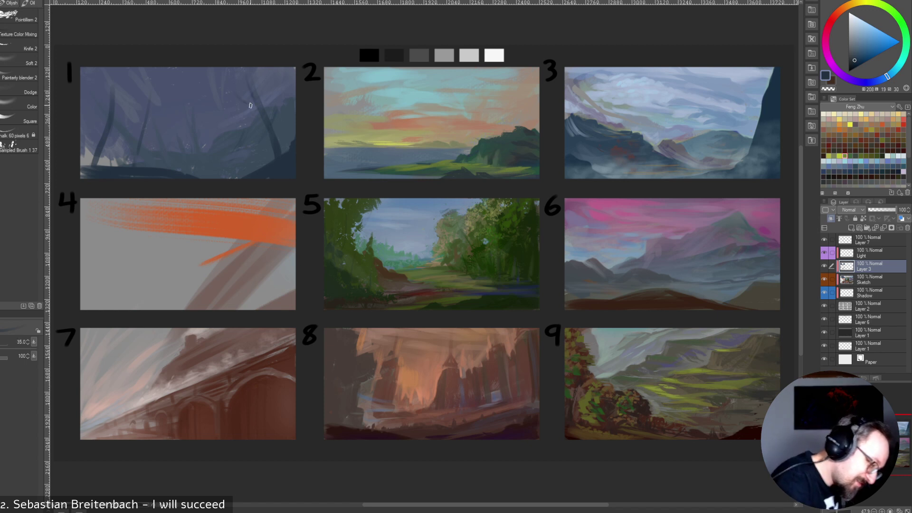
{"action": "left_click", "coordinate": [246, 92], "text": "alt"}
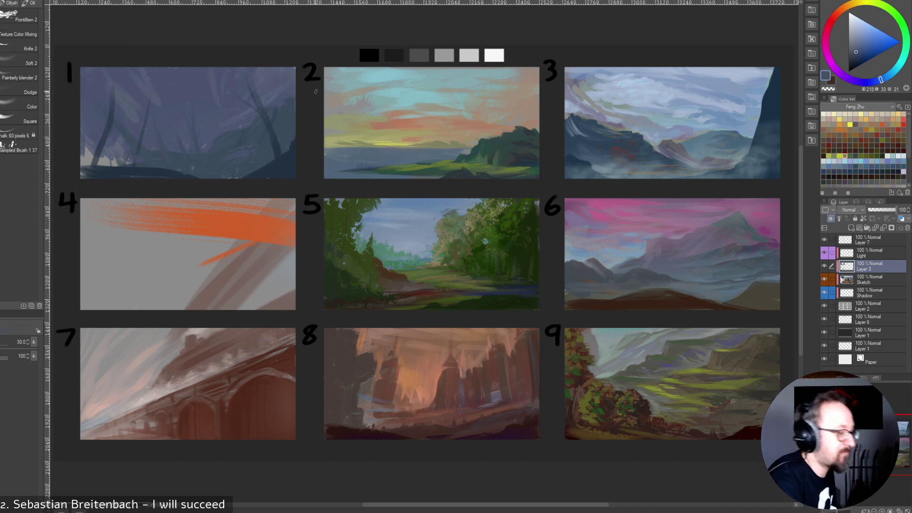
{"action": "left_click", "coordinate": [282, 142], "text": "alt"}
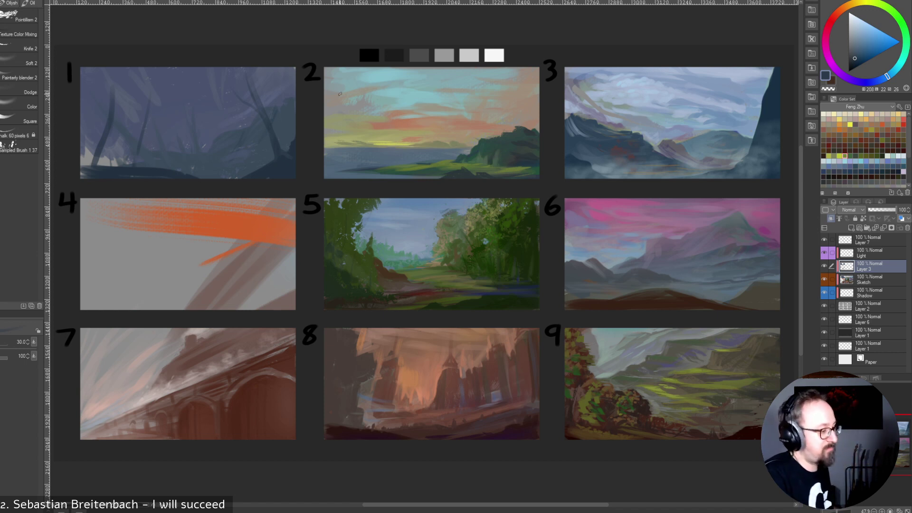
{"action": "key", "text": "bracketright"}
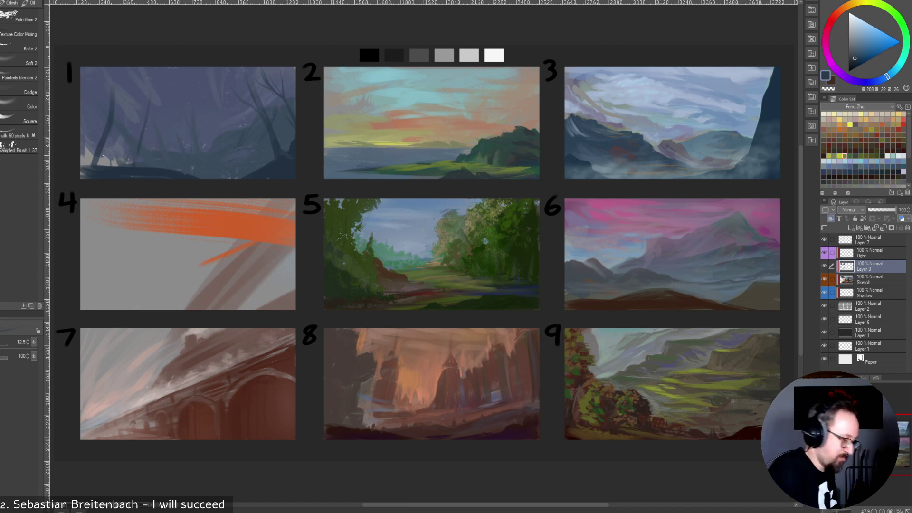
Add thin branches to the leaning tree opposite the hill in thumbnail 1 with its sampled blue at brush sizes 15 to 20.
{"action": "left_click", "coordinate": [100, 141], "text": "alt"}
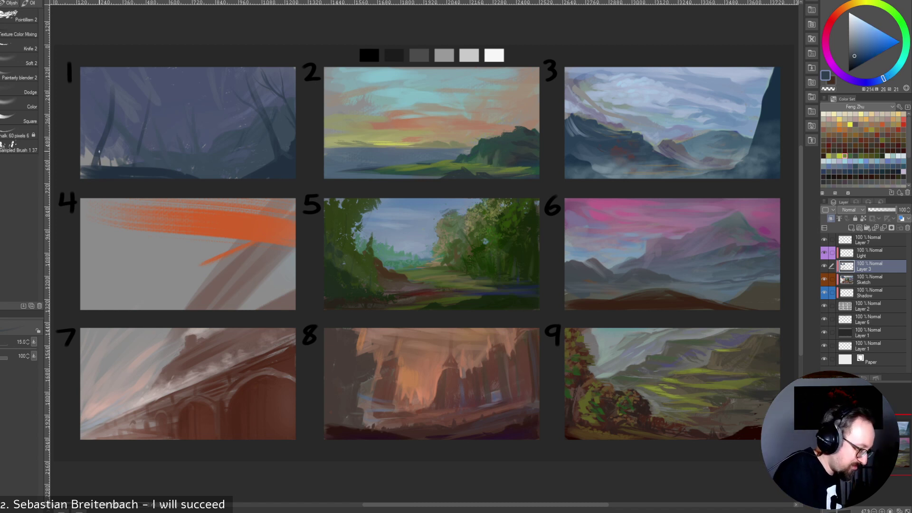
{"action": "key", "text": "bracketright"}
{"action": "key", "text": "bracketright"}
{"action": "key", "text": "bracketright"}
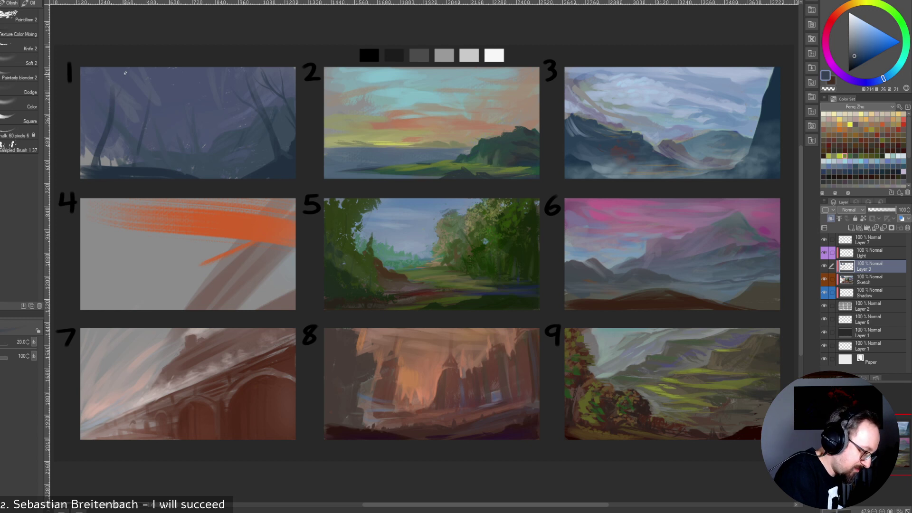
{"action": "key", "text": "bracketleft"}
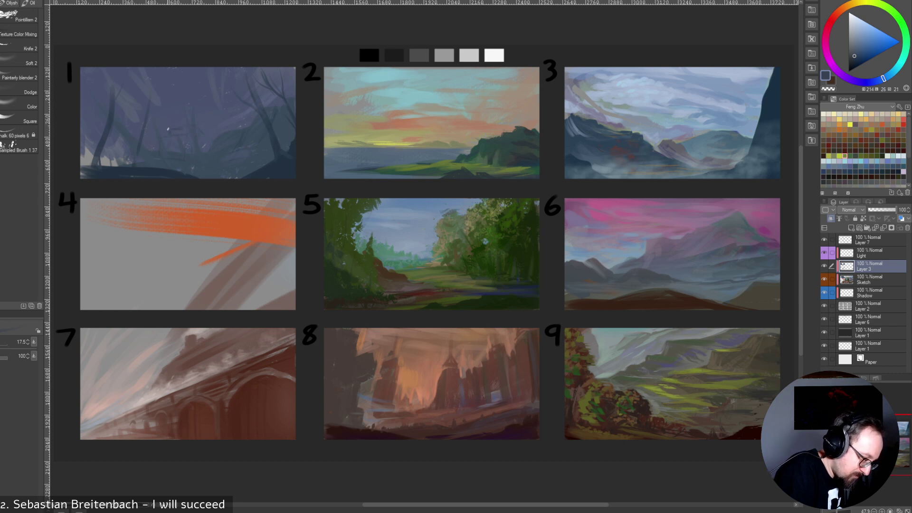
Block in a dark cabin silhouette with a pitched roof at the centre of thumbnail 1 at brush size 30.
{"action": "key", "text": "bracketright"}
{"action": "key", "text": "bracketright"}
{"action": "key", "text": "bracketright"}
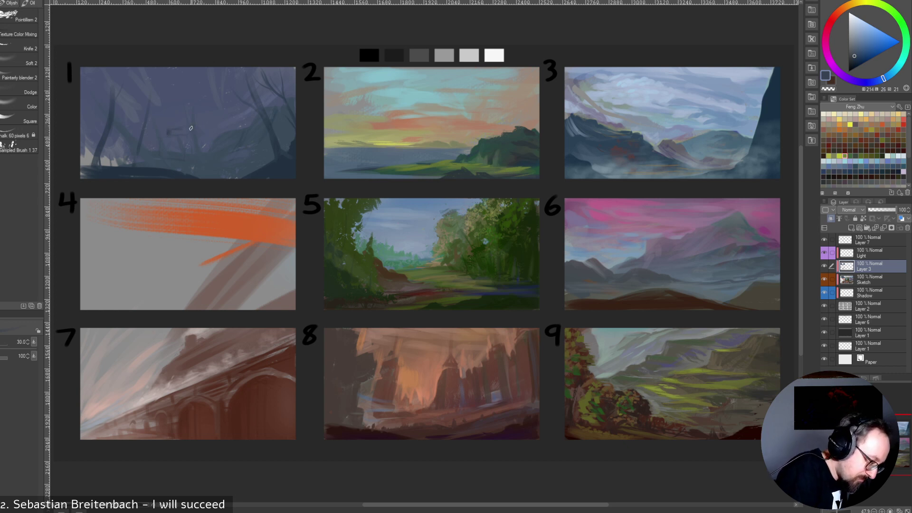
{"action": "mouse_move", "coordinate": [204, 138]}
{"action": "left_mouse_down"}
{"action": "mouse_move", "coordinate": [199, 159]}
{"action": "mouse_move", "coordinate": [189, 132]}
{"action": "mouse_move", "coordinate": [185, 145]}
{"action": "mouse_move", "coordinate": [199, 139]}
{"action": "left_mouse_up"}
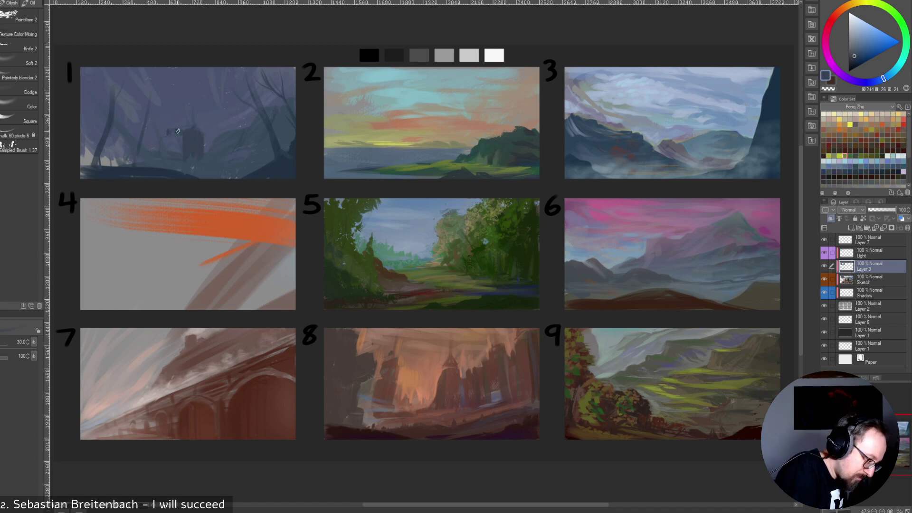
{"action": "left_click_drag", "start_coordinate": [167, 135], "coordinate": [201, 127]}
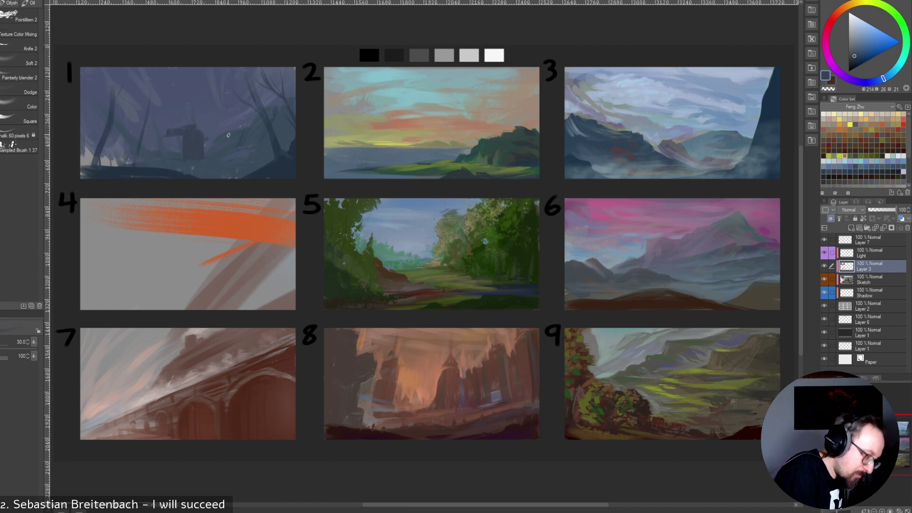
{"action": "mouse_move", "coordinate": [185, 136]}
{"action": "left_mouse_down"}
{"action": "mouse_move", "coordinate": [179, 159]}
{"action": "mouse_move", "coordinate": [163, 157]}
{"action": "left_mouse_up"}
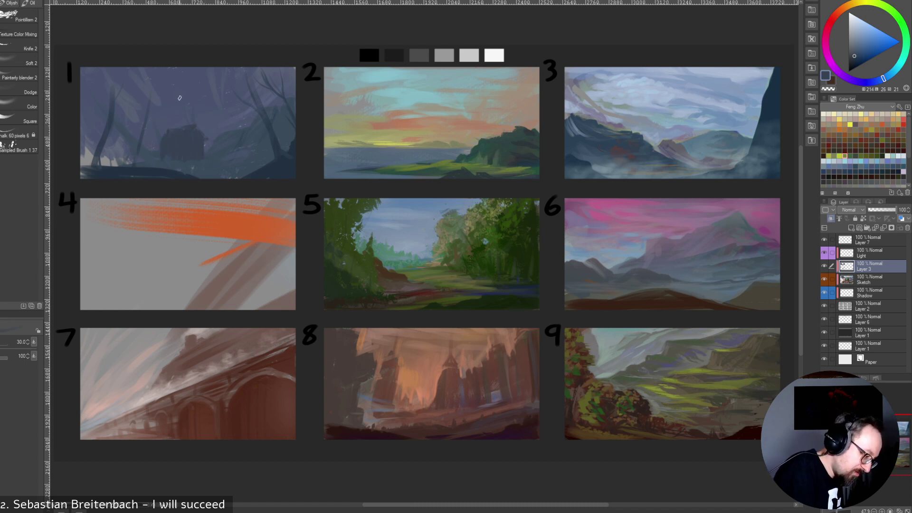
{"action": "left_click", "coordinate": [159, 156], "text": "alt"}
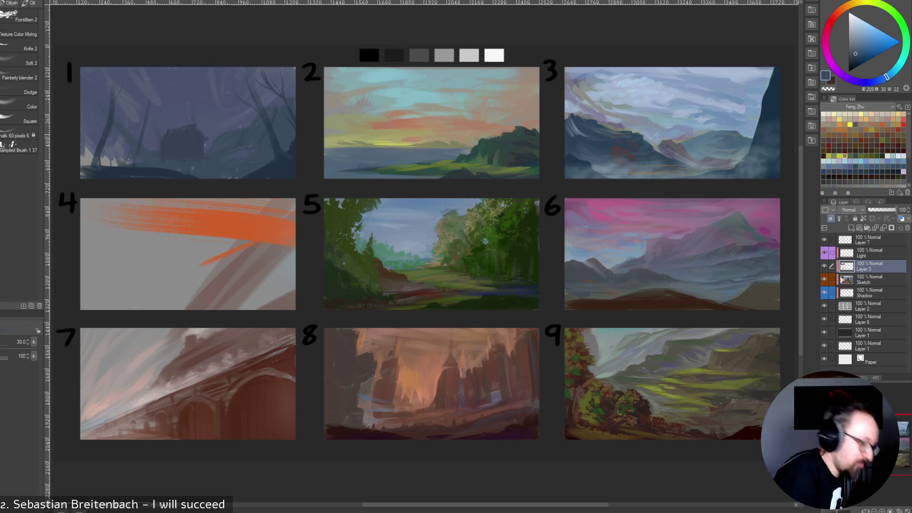
Paint glowing cabin windows and a ground accent in thumbnail 1 with orange sampled from thumbnail 4, down to brush size 15.
{"action": "left_click", "coordinate": [280, 224], "text": "alt"}
{"action": "key", "text": "["}
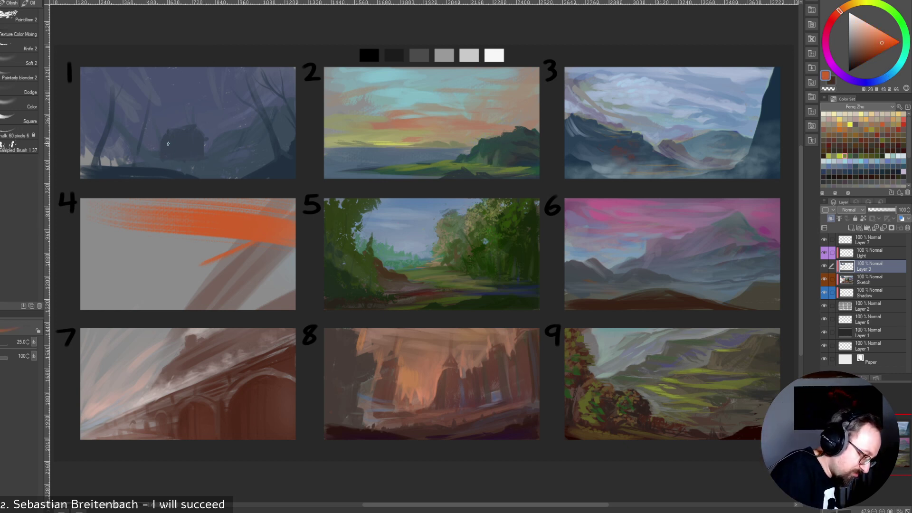
{"action": "left_click_drag", "start_coordinate": [168, 147], "coordinate": [167, 142]}
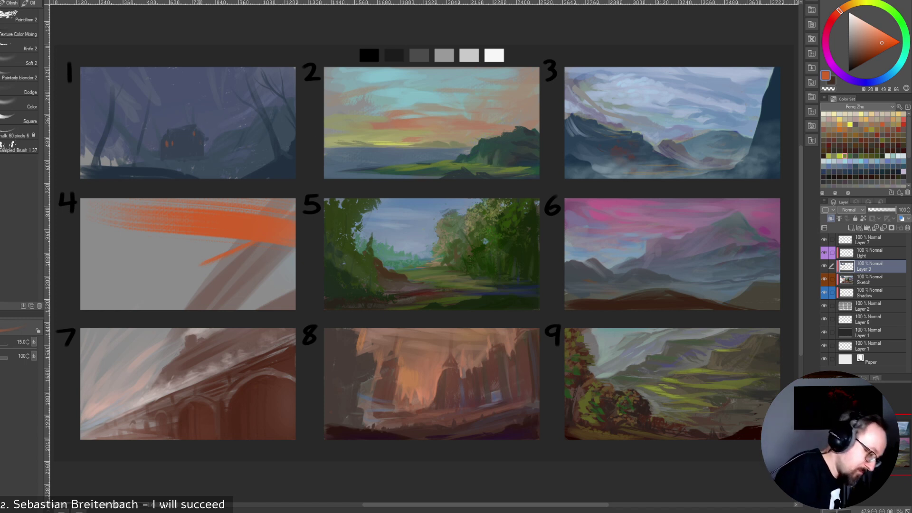
{"action": "left_click", "coordinate": [202, 147], "text": "alt"}
{"action": "left_click", "coordinate": [209, 221], "text": "alt"}
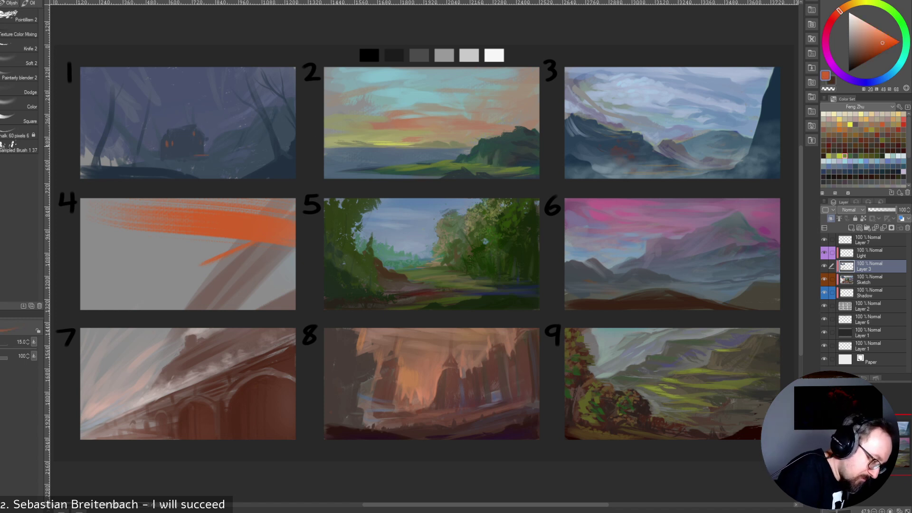
Extend the orange light on the ground in front of the cabin in thumbnail 1 at brush size 60.
{"action": "key", "text": "bracketright"}
{"action": "key", "text": "bracketright"}
{"action": "key", "text": "bracketright"}
{"action": "key", "text": "bracketright"}
{"action": "key", "text": "bracketright"}
{"action": "key", "text": "bracketright"}
{"action": "key", "text": "bracketright"}
{"action": "left_click_drag", "start_coordinate": [165, 159], "coordinate": [189, 157]}
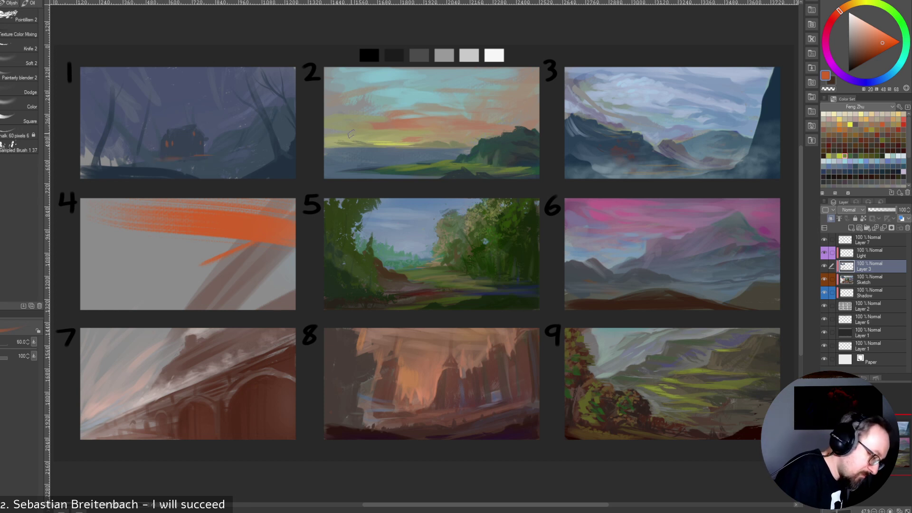
Paint faint vertical strokes beside the cabin in thumbnail 1 with its sampled dark blue, reducing the brush from size 35 to 12.5.
{"action": "left_click", "coordinate": [169, 147], "text": "alt"}
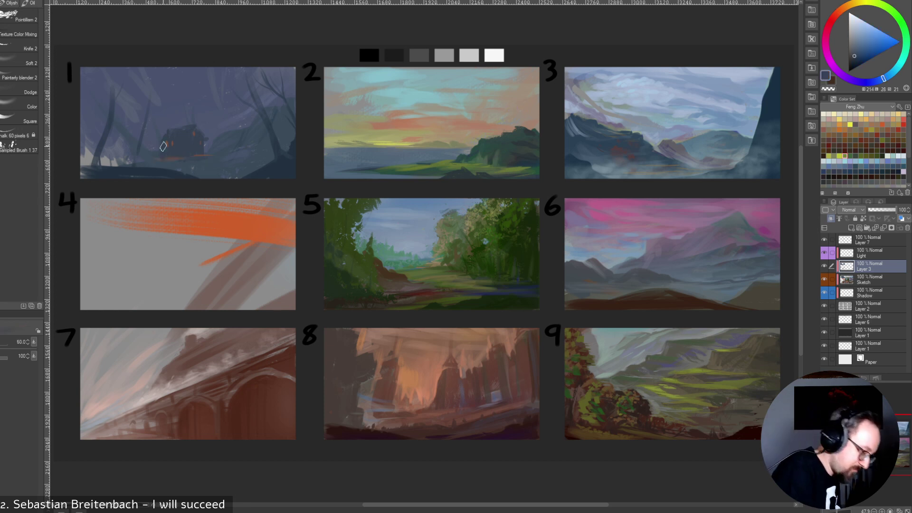
{"action": "key", "text": "bracketleft"}
{"action": "key", "text": "bracketleft"}
{"action": "key", "text": "bracketleft"}
{"action": "key", "text": "bracketleft"}
{"action": "left_click_drag", "start_coordinate": [151, 118], "coordinate": [150, 154]}
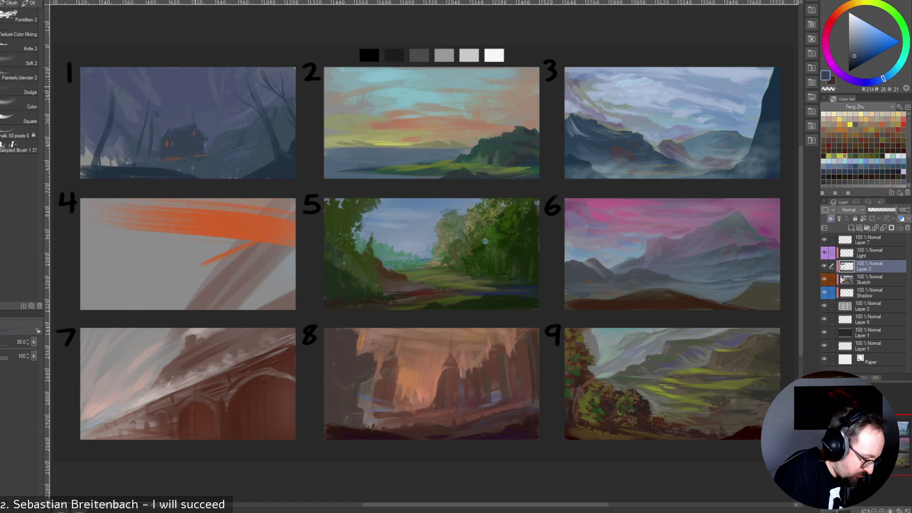
{"action": "key", "text": "["}
{"action": "key", "text": "["}
{"action": "key", "text": "["}
{"action": "key", "text": "["}
{"action": "key", "text": "["}
{"action": "key", "text": "["}
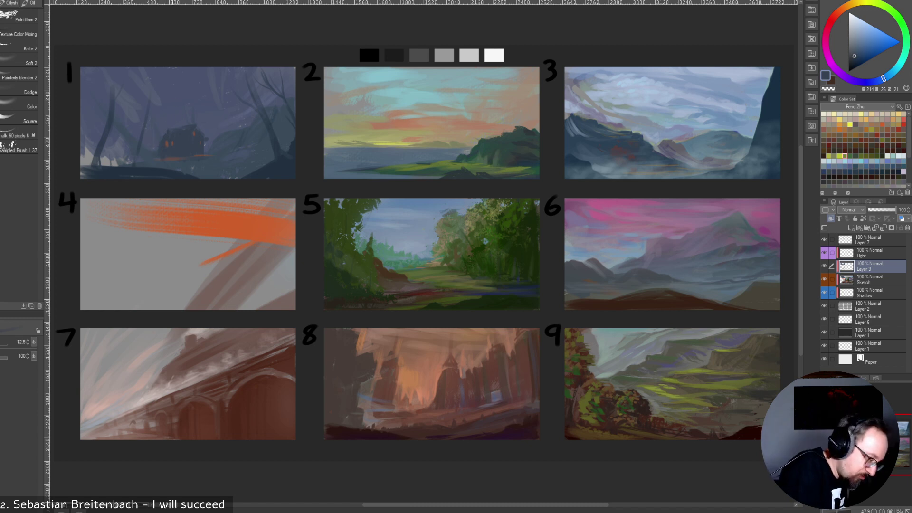
Paint a dark tower with a pointed roof behind the cabin in thumbnail 1, working from brush size 30 to 17.5.
{"action": "key", "text": "bracketright"}
{"action": "key", "text": "bracketright"}
{"action": "key", "text": "bracketright"}
{"action": "key", "text": "bracketright"}
{"action": "key", "text": "bracketright"}
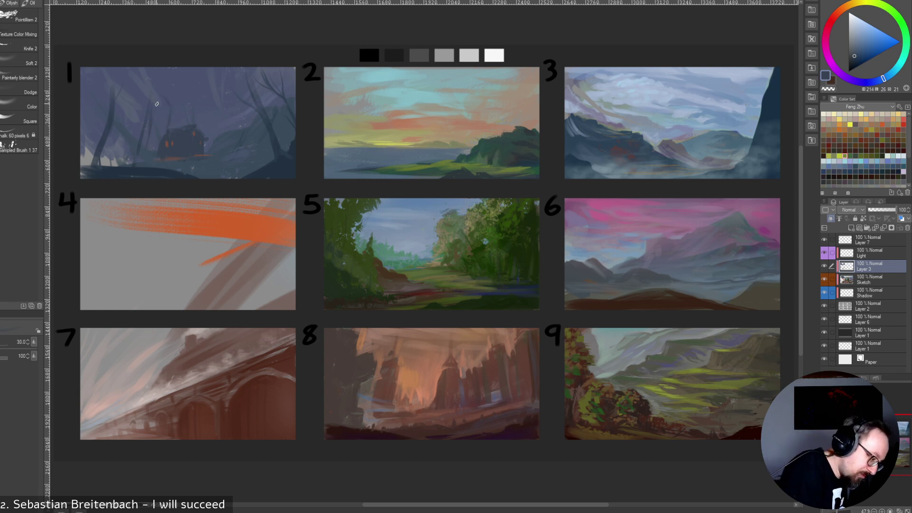
{"action": "key", "text": "bracketright"}
{"action": "mouse_move", "coordinate": [156, 123]}
{"action": "left_mouse_down"}
{"action": "mouse_move", "coordinate": [158, 151]}
{"action": "mouse_move", "coordinate": [166, 100]}
{"action": "mouse_move", "coordinate": [156, 116]}
{"action": "left_mouse_up"}
{"action": "key", "text": "bracketleft"}
{"action": "key", "text": "bracketleft"}
{"action": "key", "text": "bracketleft"}
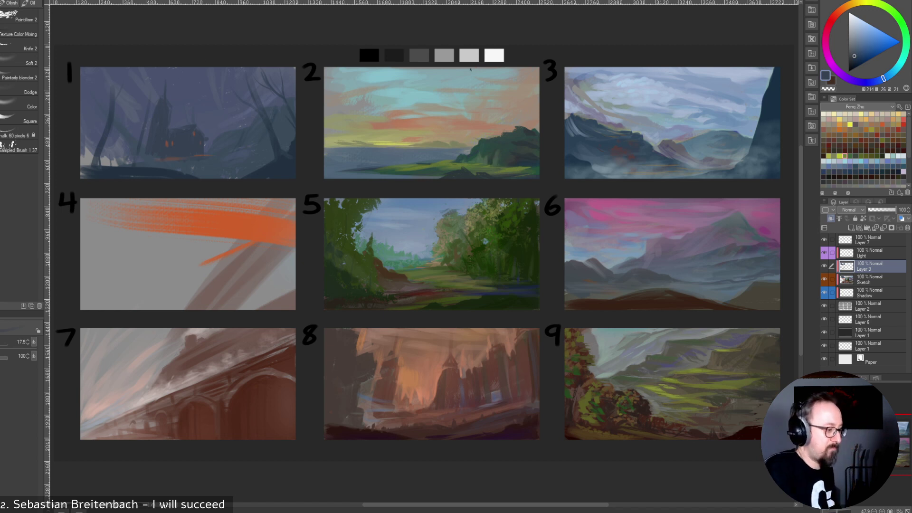
Refine the tower's thin spire and edges in thumbnail 1 with sampled blues at brush sizes 15 to 9.
{"action": "key", "text": "bracketleft"}
{"action": "key", "text": "bracketleft"}
{"action": "key", "text": "bracketleft"}
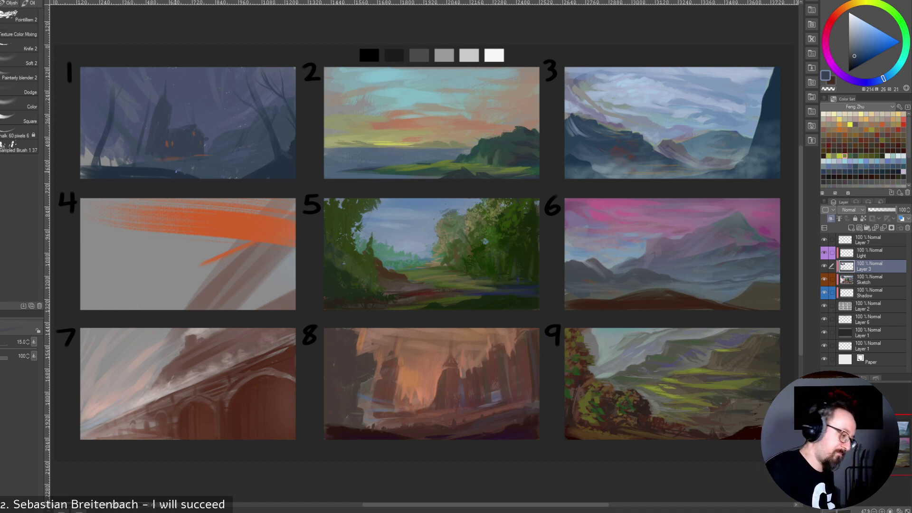
{"action": "left_click", "coordinate": [203, 133], "text": "alt"}
{"action": "left_click", "coordinate": [202, 154], "text": "alt"}
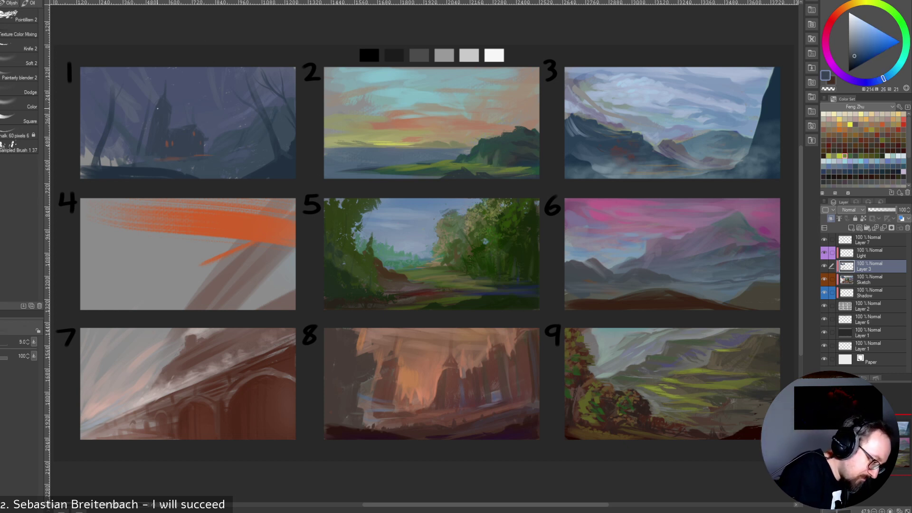
{"action": "left_click", "coordinate": [154, 134], "text": "alt"}
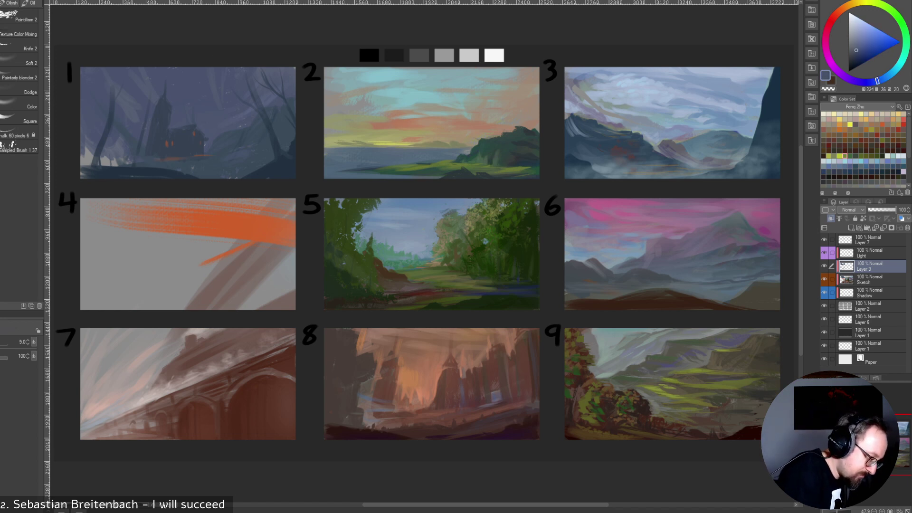
Paint a bare branching tree in front of the tower in thumbnail 1 with dark blue sampled from the ground at brush size 20.
{"action": "left_click", "coordinate": [148, 100], "text": "alt"}
{"action": "left_click", "coordinate": [135, 168], "text": "alt"}
{"action": "key", "text": "bracketright"}
{"action": "key", "text": "bracketright"}
{"action": "left_click_drag", "start_coordinate": [135, 164], "coordinate": [146, 116]}
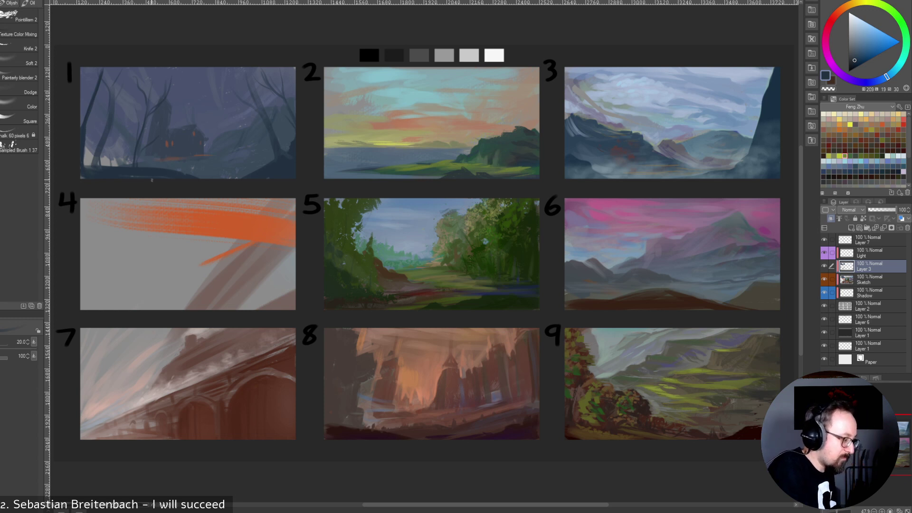
Brush misty blue around the trunks opposite the hill in thumbnail 1 with sampled blues at brush size 45.
{"action": "key", "text": "bracketright"}
{"action": "key", "text": "bracketright"}
{"action": "key", "text": "bracketright"}
{"action": "key", "text": "bracketright"}
{"action": "key", "text": "bracketright"}
{"action": "left_click", "coordinate": [102, 134], "text": "alt"}
{"action": "mouse_move", "coordinate": [92, 150]}
{"action": "left_mouse_down"}
{"action": "mouse_move", "coordinate": [89, 161]}
{"action": "mouse_move", "coordinate": [84, 150]}
{"action": "mouse_move", "coordinate": [113, 161]}
{"action": "left_mouse_up"}
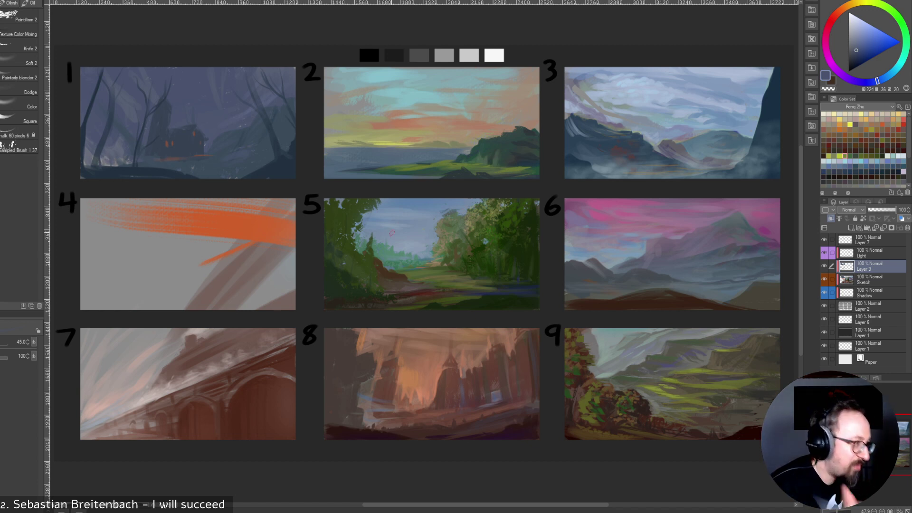
{"action": "left_click", "coordinate": [111, 157], "text": "alt"}
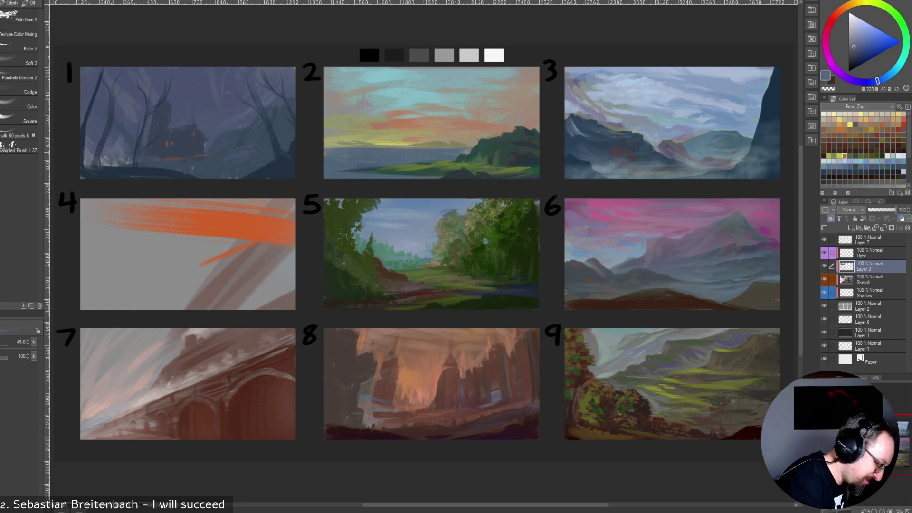
{"action": "left_click", "coordinate": [121, 136], "text": "alt"}
{"action": "left_click", "coordinate": [118, 142], "text": "alt"}
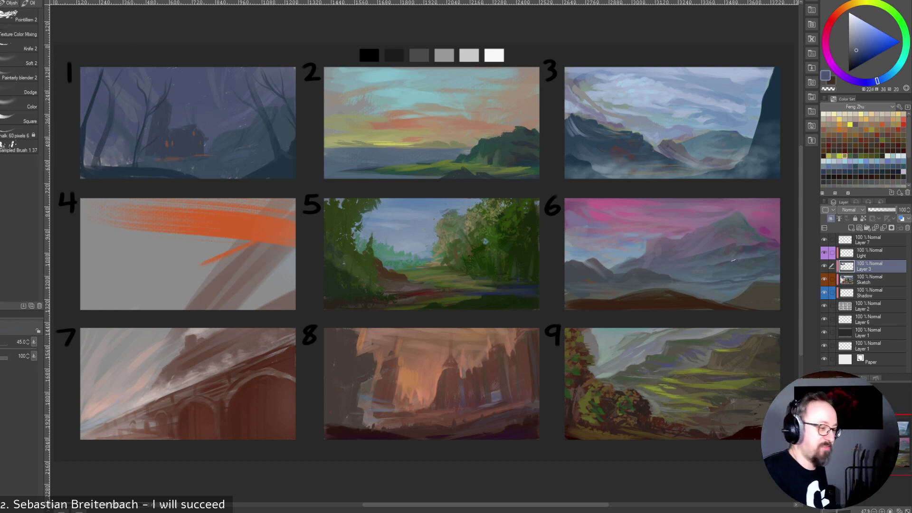
Trim the orange ground light in thumbnail 1 with sampled blue, and brighten the cabin's lights with orange from thumbnail 4 down to size 15.
{"action": "key", "text": "bracketleft"}
{"action": "key", "text": "bracketleft"}
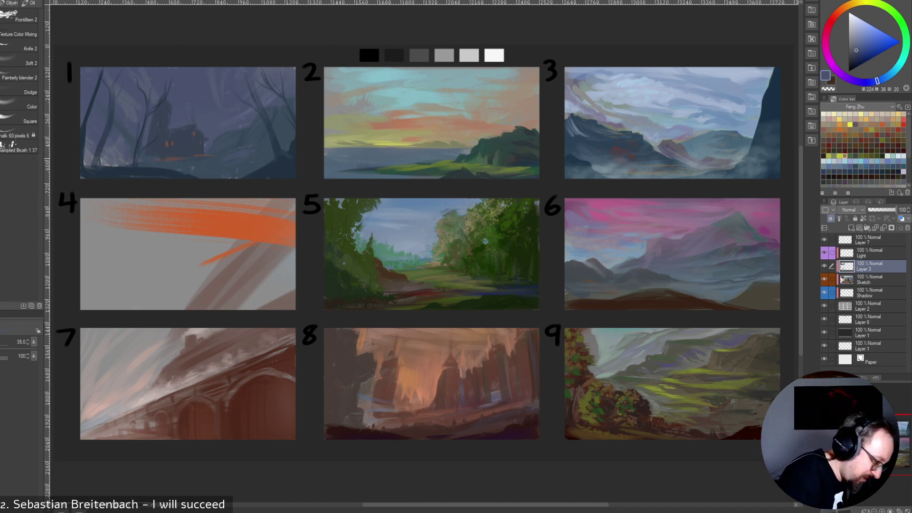
{"action": "left_click", "coordinate": [189, 159], "text": "alt"}
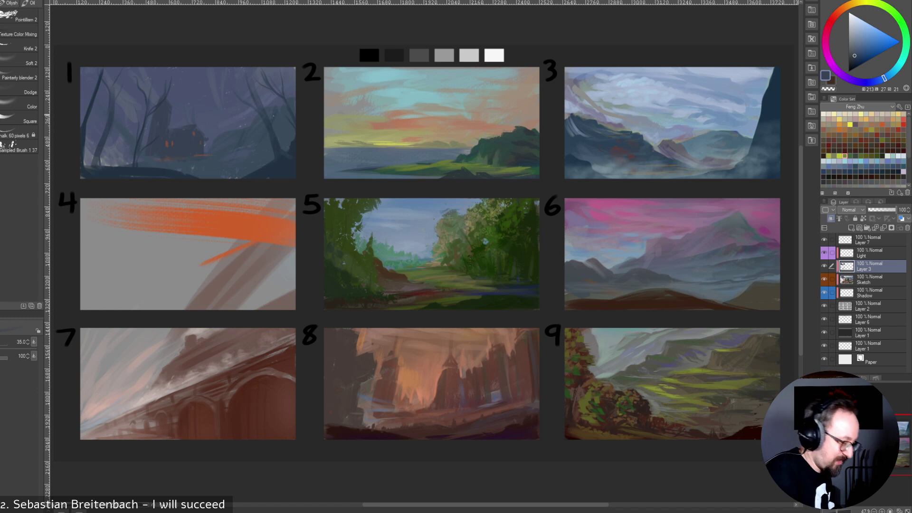
{"action": "left_click", "coordinate": [227, 221], "text": "alt"}
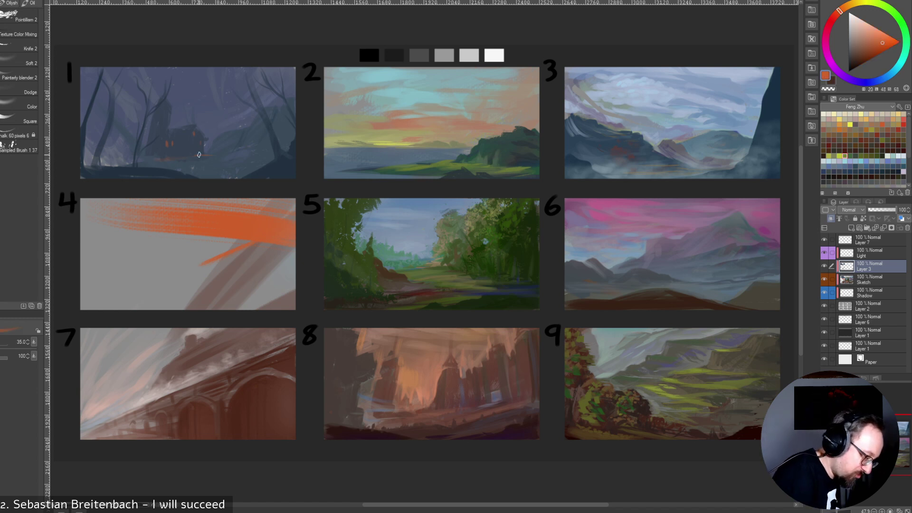
{"action": "key", "text": "bracketleft"}
{"action": "left_click_drag", "start_coordinate": [196, 155], "coordinate": [209, 155]}
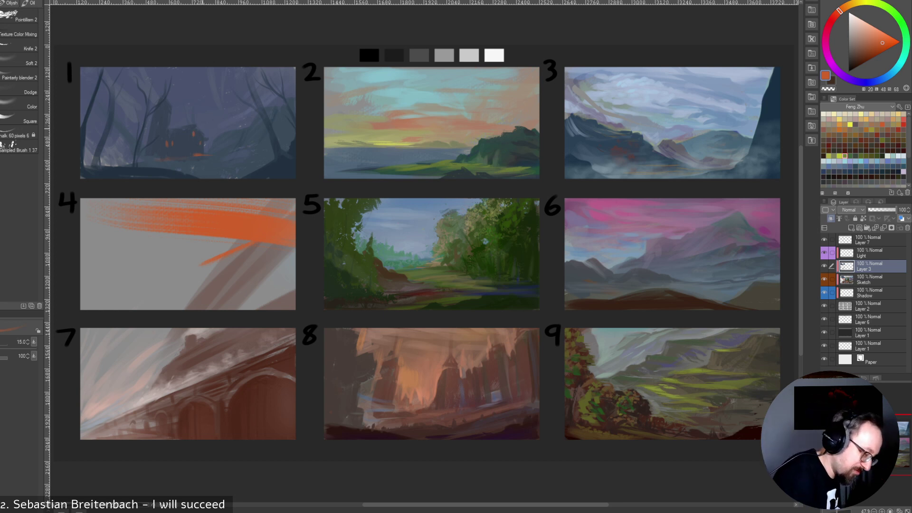
Define the cabin's roof and walls in thumbnail 1 with sampled dark blues at brush sizes 15 to 50.
{"action": "left_click", "coordinate": [200, 127], "text": "alt"}
{"action": "left_click", "coordinate": [209, 147], "text": "alt"}
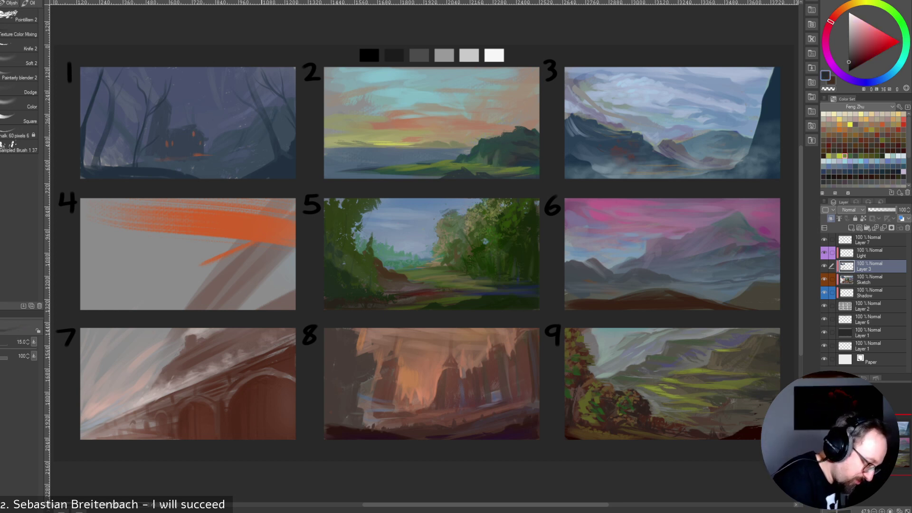
{"action": "left_click", "coordinate": [259, 164], "text": "alt"}
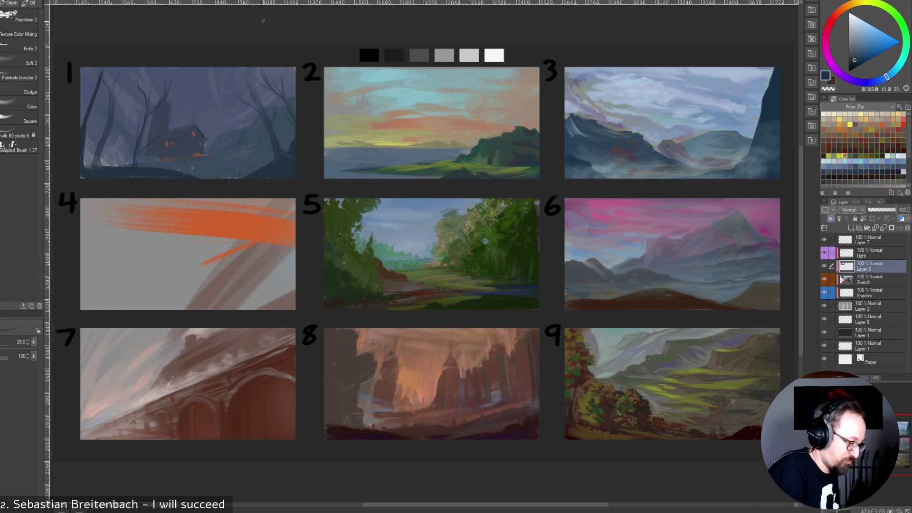
{"action": "key", "text": "bracketright"}
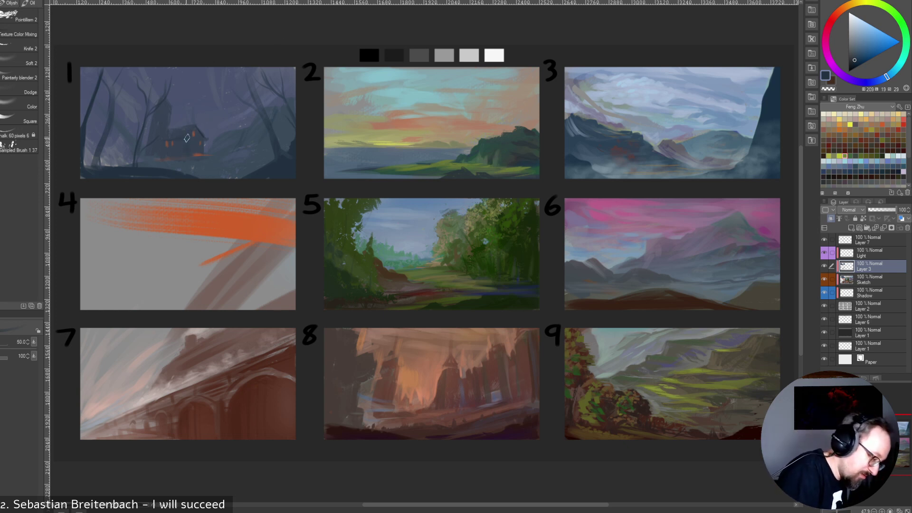
{"action": "key", "text": "bracketright"}
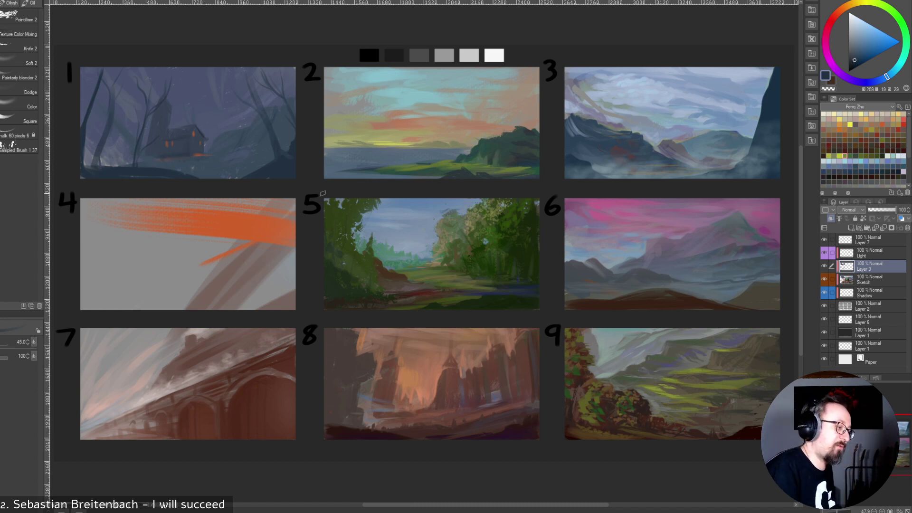
Soften the hill and the background around the tree on it in thumbnail 1 with sampled blues at brush sizes 125 and 45.
{"action": "key", "text": "bracketright"}
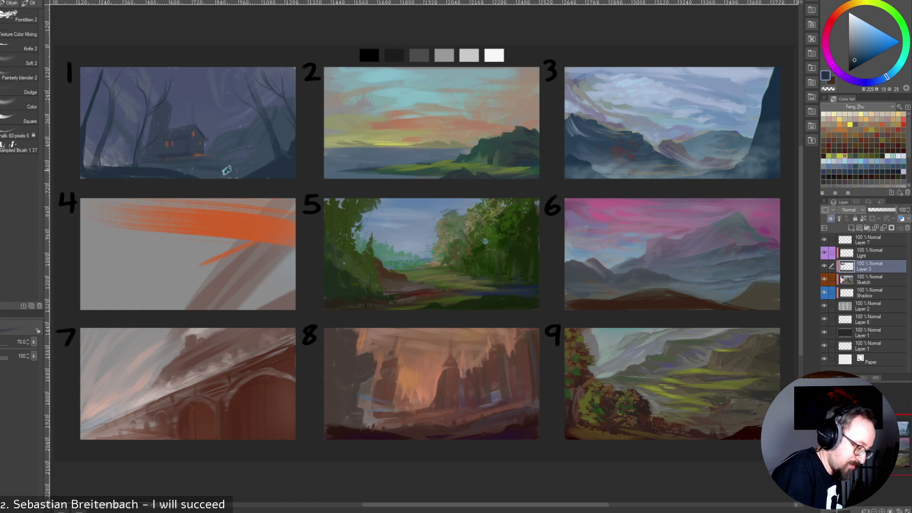
{"action": "key", "text": "bracketright"}
{"action": "key", "text": "bracketright"}
{"action": "key", "text": "bracketright"}
{"action": "key", "text": "bracketright"}
{"action": "left_click", "coordinate": [233, 156], "text": "alt"}
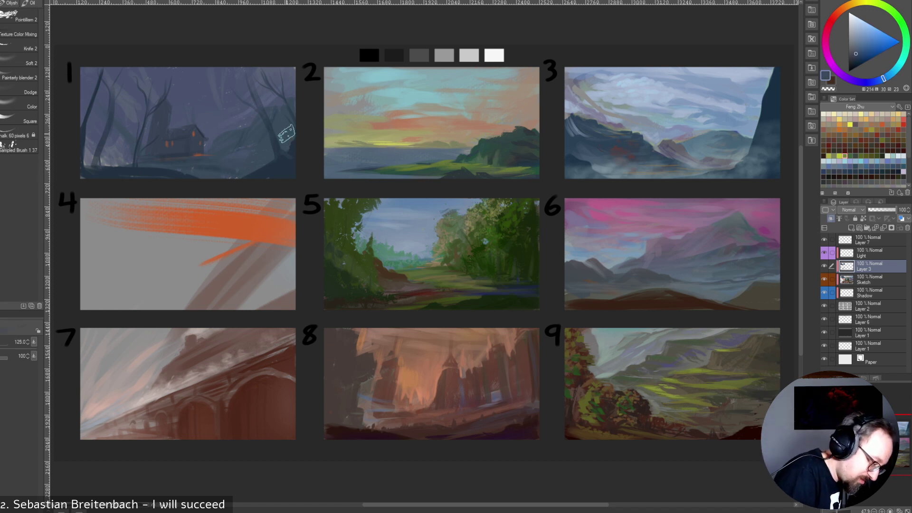
{"action": "key", "text": "bracketleft"}
{"action": "key", "text": "bracketleft"}
{"action": "key", "text": "bracketleft"}
{"action": "key", "text": "bracketleft"}
{"action": "key", "text": "bracketleft"}
{"action": "key", "text": "bracketleft"}
{"action": "key", "text": "bracketleft"}
{"action": "left_click", "coordinate": [213, 135], "text": "alt"}
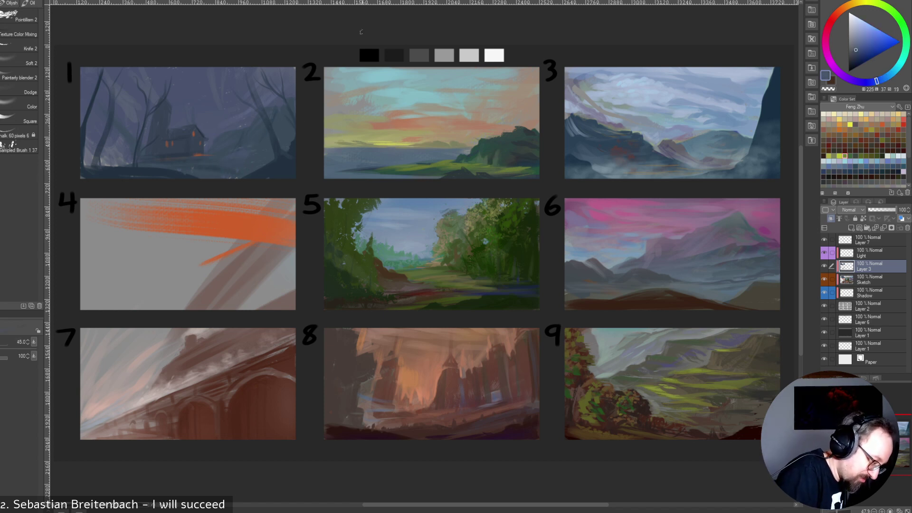
{"action": "left_click", "coordinate": [265, 98], "text": "alt"}
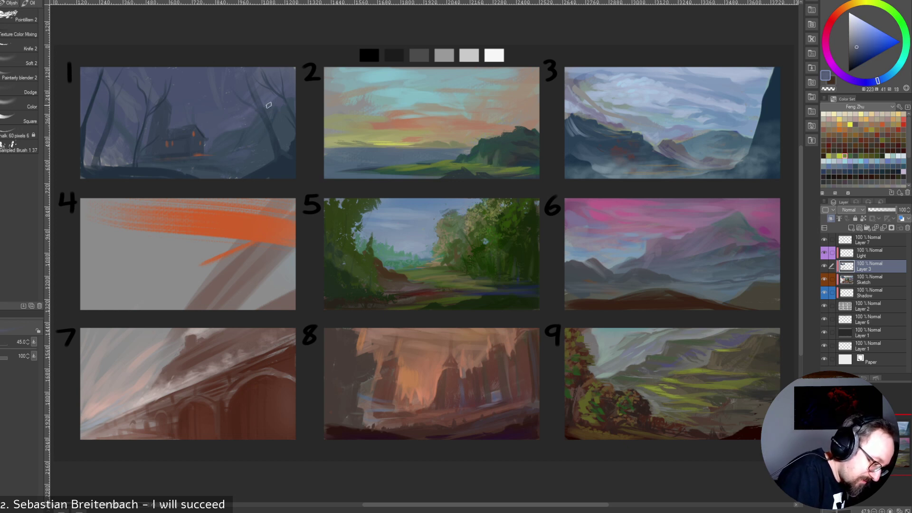
{"action": "left_click", "coordinate": [211, 141], "text": "alt"}
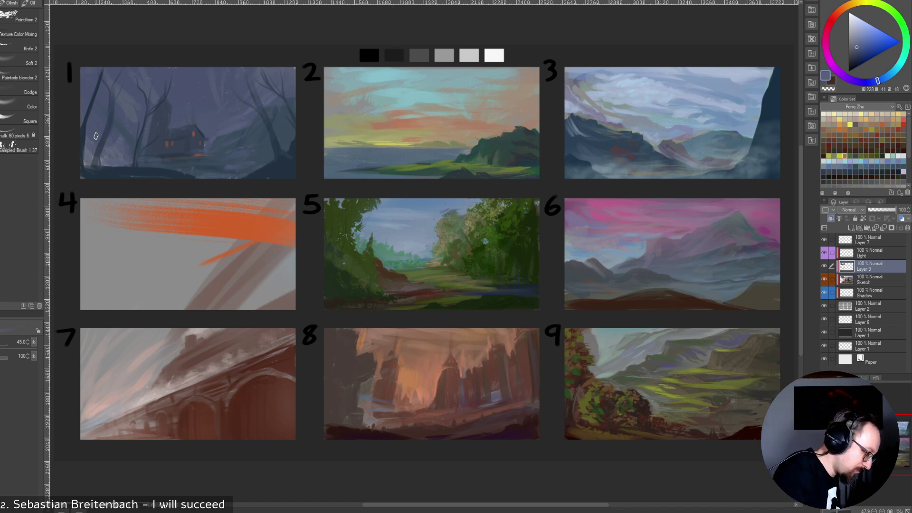
Rework the foreground ground and tree bases in thumbnail 1 with sampled dark blues at brush sizes 45 to 30.
{"action": "left_click", "coordinate": [101, 163], "text": "alt"}
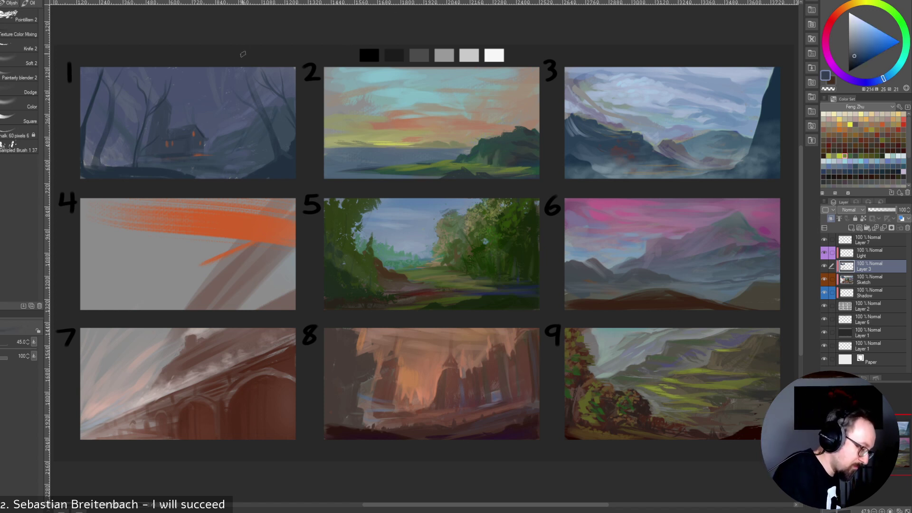
{"action": "left_click", "coordinate": [134, 174], "text": "alt"}
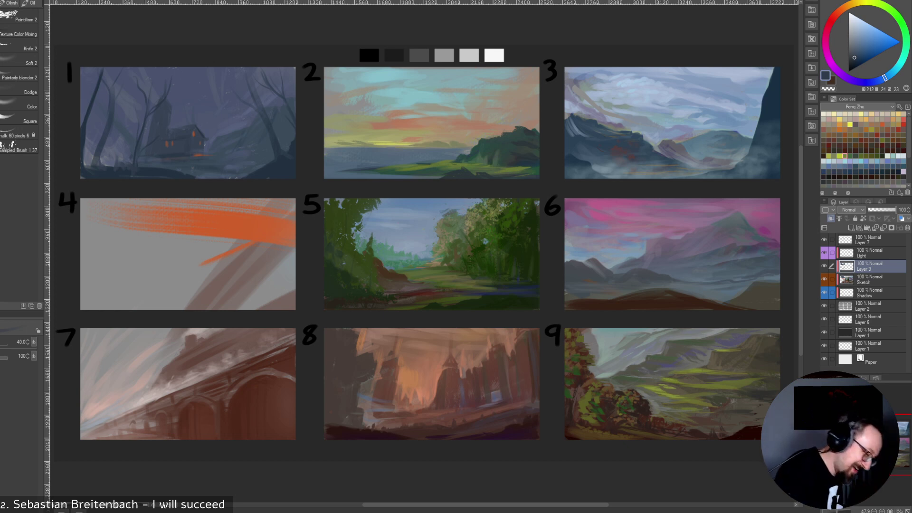
{"action": "left_click", "coordinate": [124, 167], "text": "alt"}
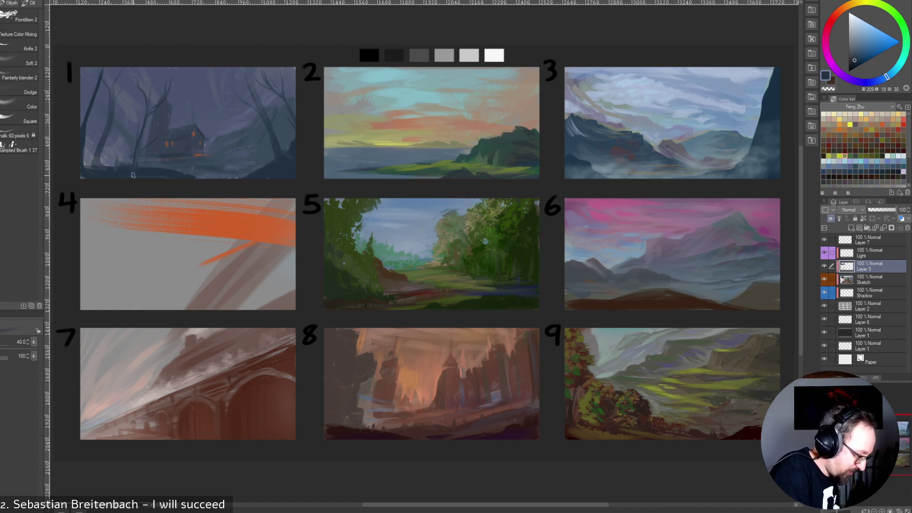
{"action": "left_click", "coordinate": [284, 166], "text": "alt"}
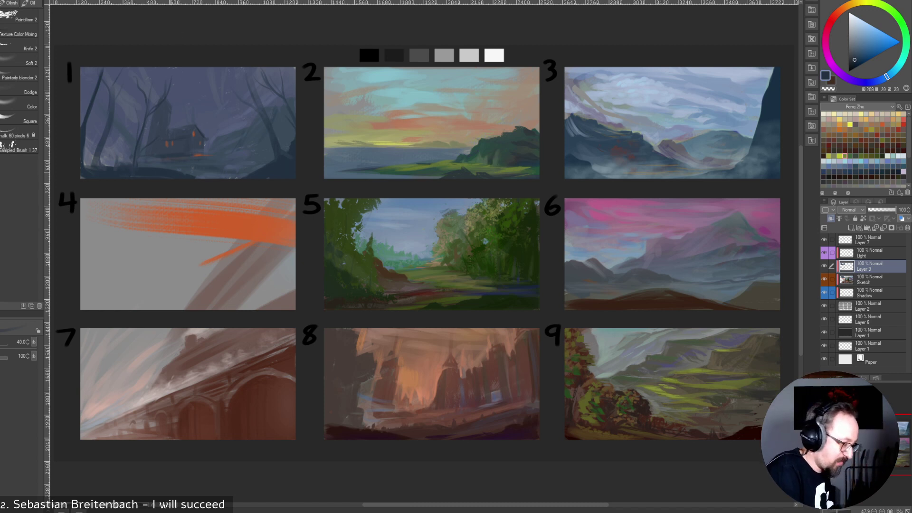
{"action": "left_click", "coordinate": [167, 167], "text": "alt"}
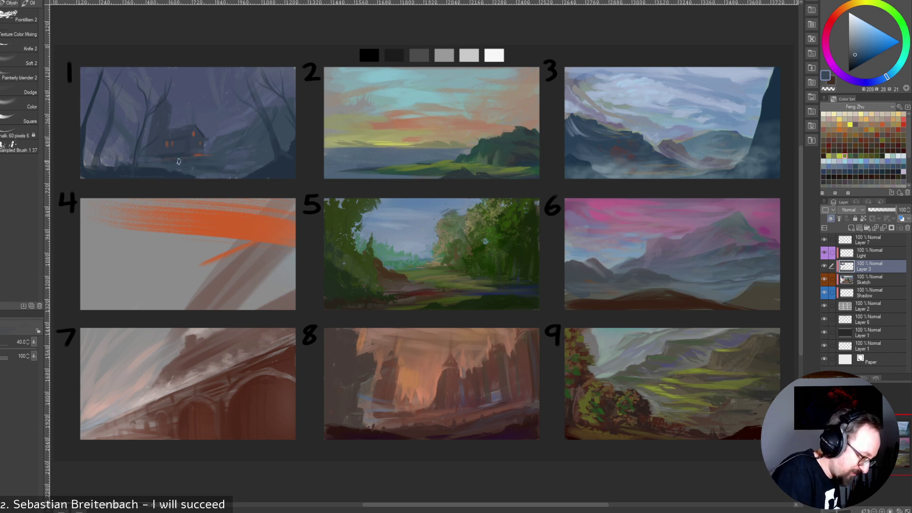
{"action": "left_click", "coordinate": [194, 174], "text": "alt"}
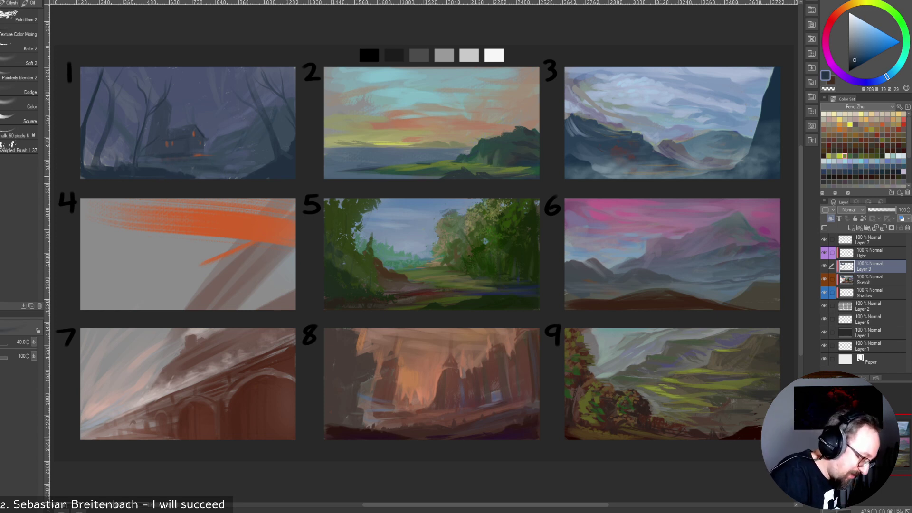
{"action": "left_click", "coordinate": [223, 156], "text": "alt"}
{"action": "key", "text": "bracketleft"}
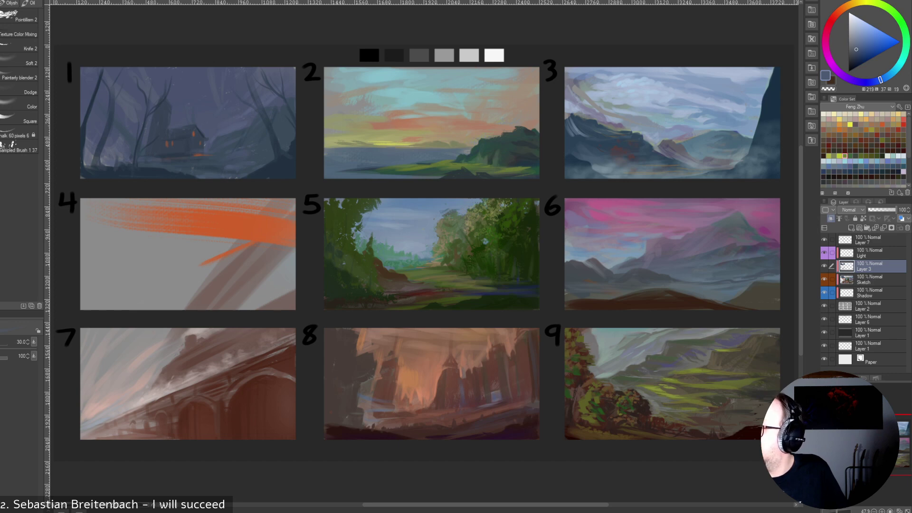
Look through the other open paintings, the mountain hiker scene and the autumn forest study.
{"action": "key", "text": "ctrl+Tab"}
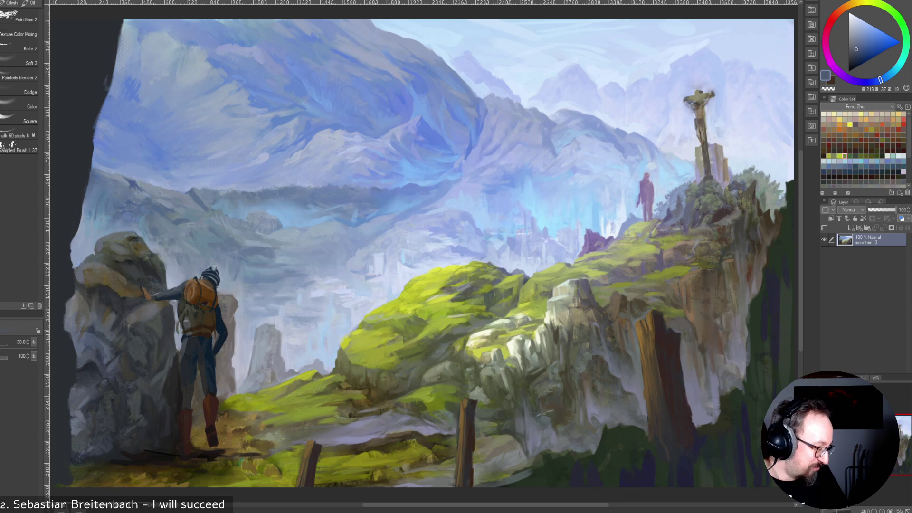
{"action": "key", "text": "ctrl+Tab"}
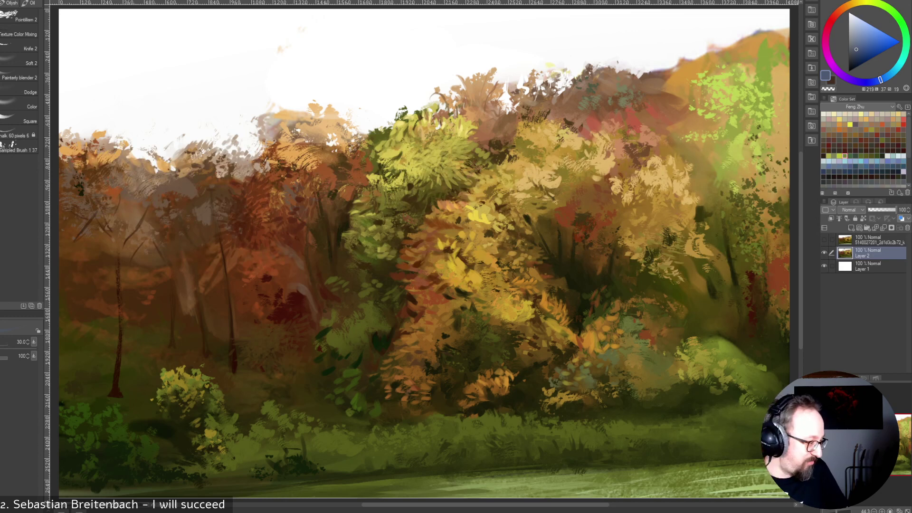
Look through the other open paintings, the night truck scene and the glowing cave, and return to the thumbnail sheet.
{"action": "key", "text": "ctrl+Tab"}
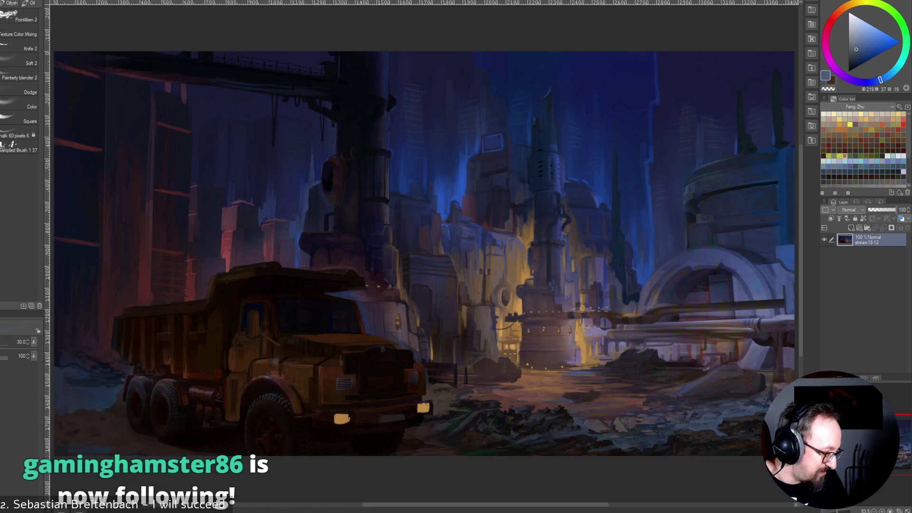
{"action": "left_click", "coordinate": [299, 2]}
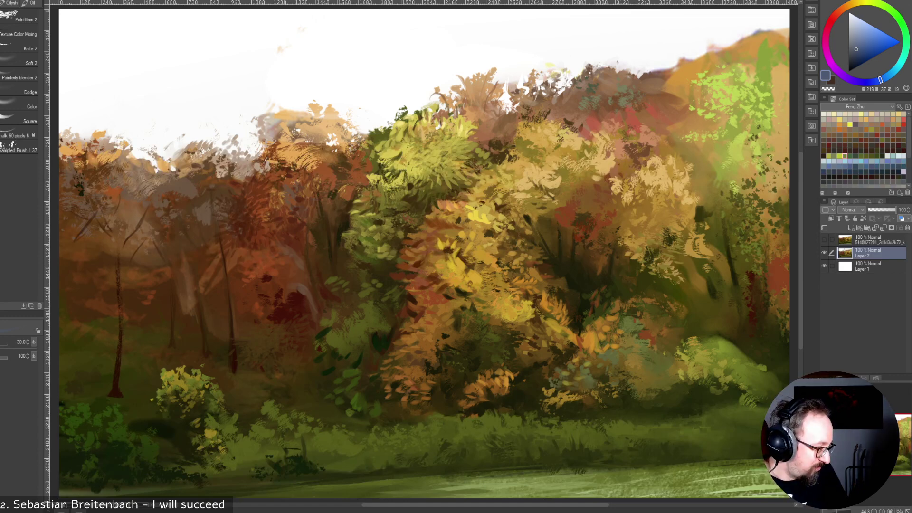
{"action": "key", "text": "ctrl+Tab"}
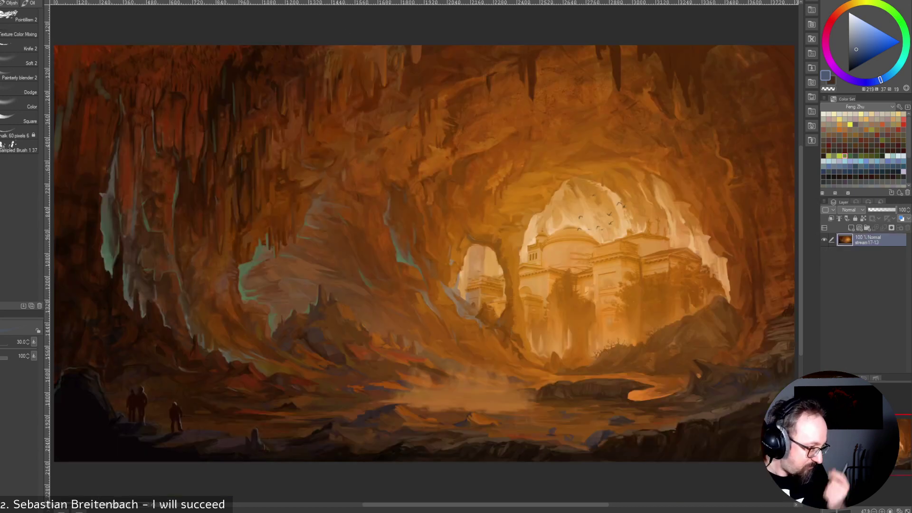
{"action": "key", "text": "ctrl+Tab"}
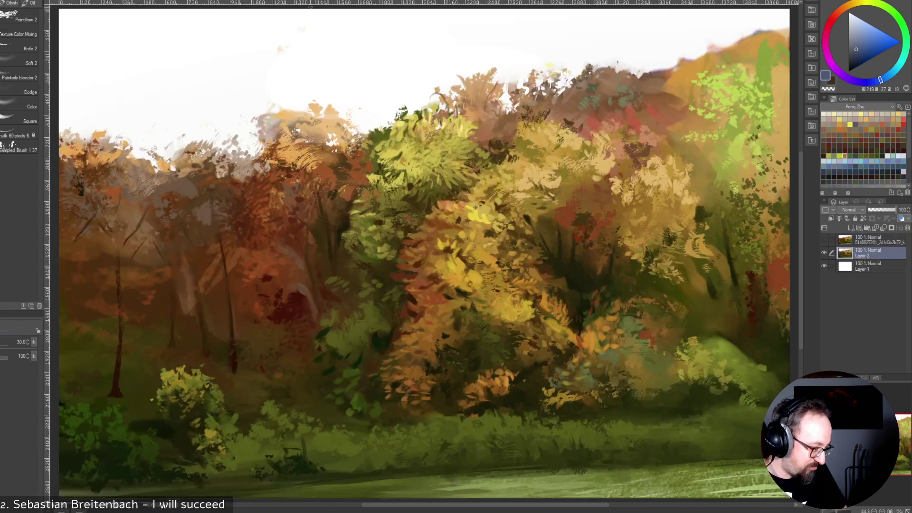
{"action": "key", "text": "ctrl+Tab"}
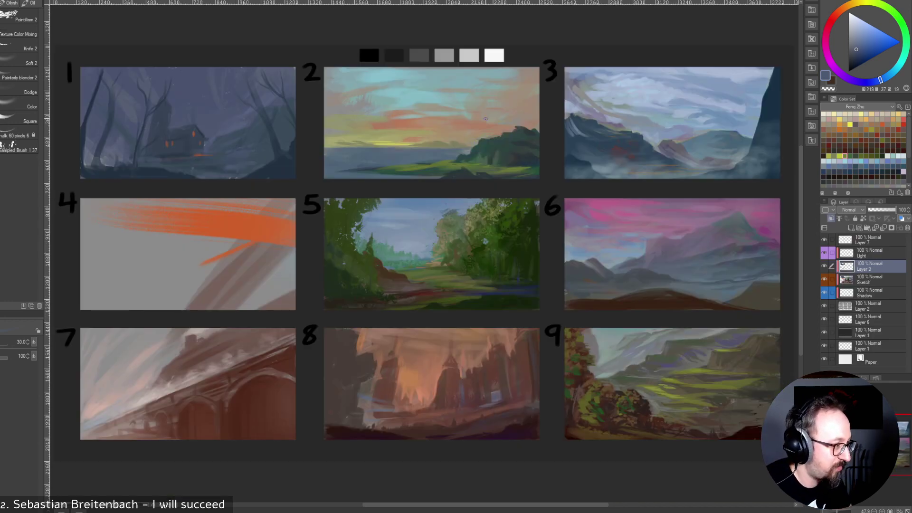
Touch up the glowing upper area of thumbnail 8 with sampled oranges and browns at brush size 30.
{"action": "left_click", "coordinate": [408, 375]}
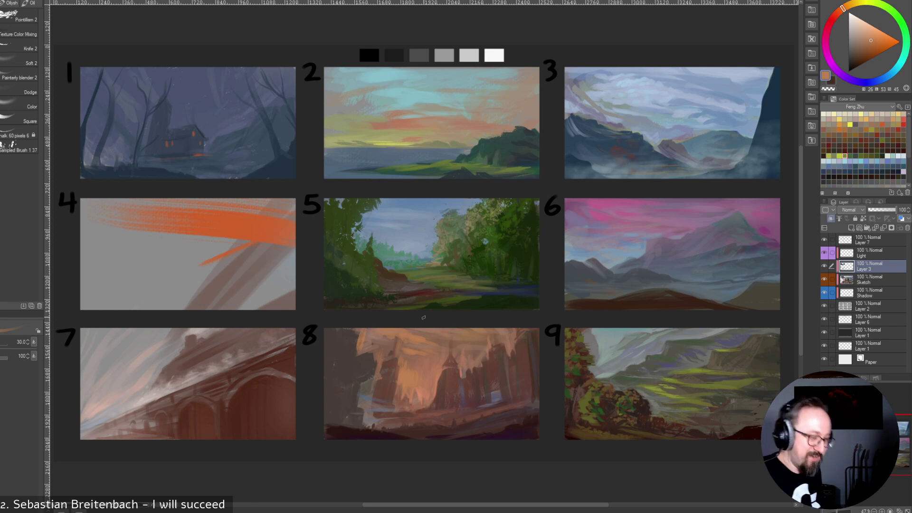
{"action": "left_click", "coordinate": [441, 354], "text": "alt"}
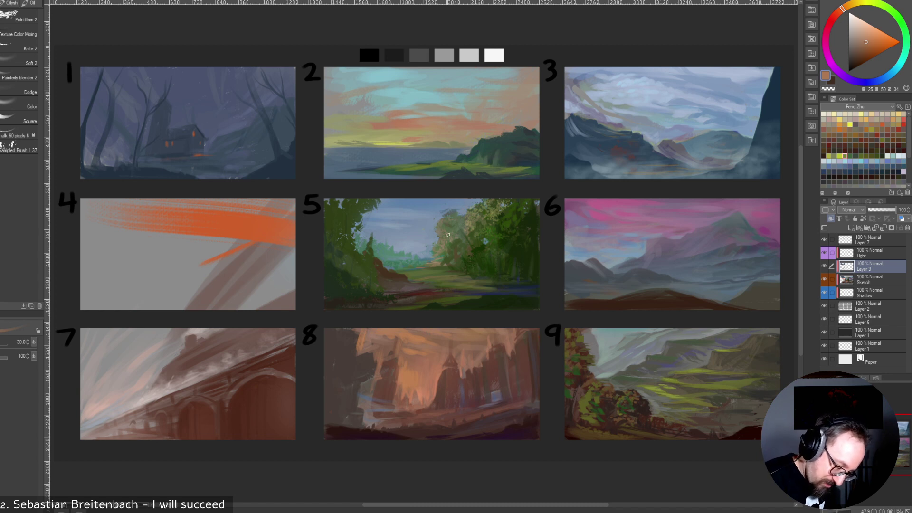
{"action": "left_click", "coordinate": [448, 337], "text": "alt"}
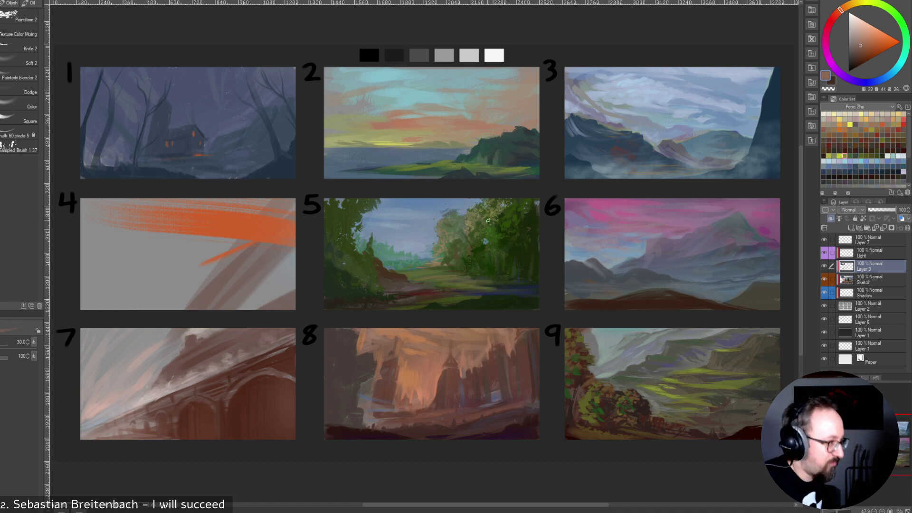
{"action": "left_click", "coordinate": [449, 334], "text": "alt"}
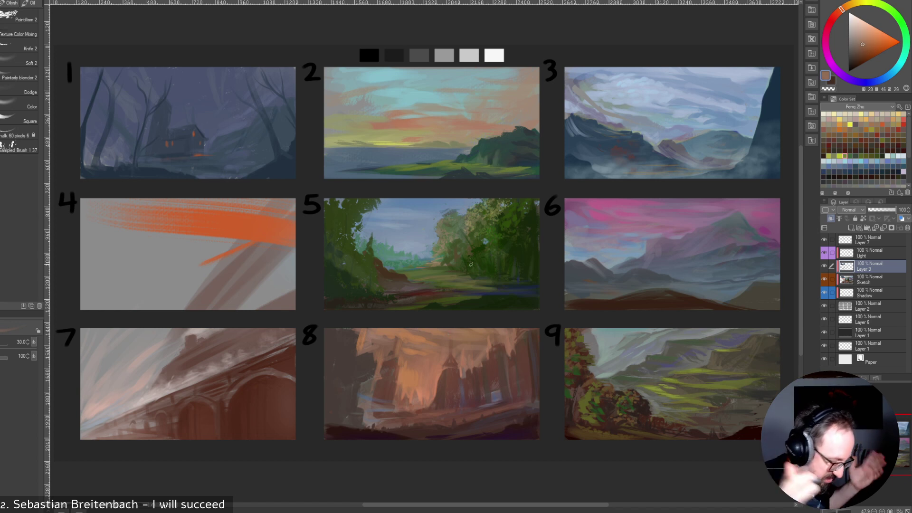
{"action": "left_click", "coordinate": [279, 267], "text": "alt"}
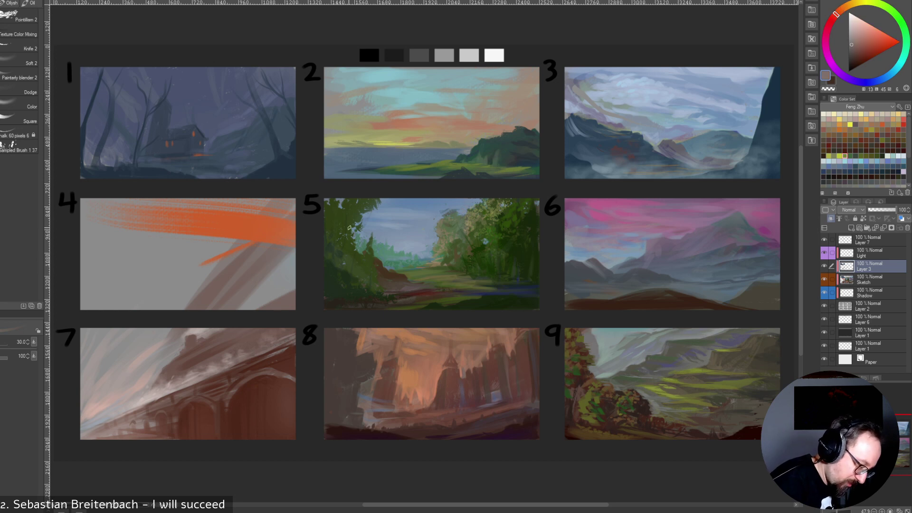
{"action": "key", "text": "bracketright"}
{"action": "key", "text": "bracketright"}
{"action": "key", "text": "bracketright"}
{"action": "key", "text": "bracketright"}
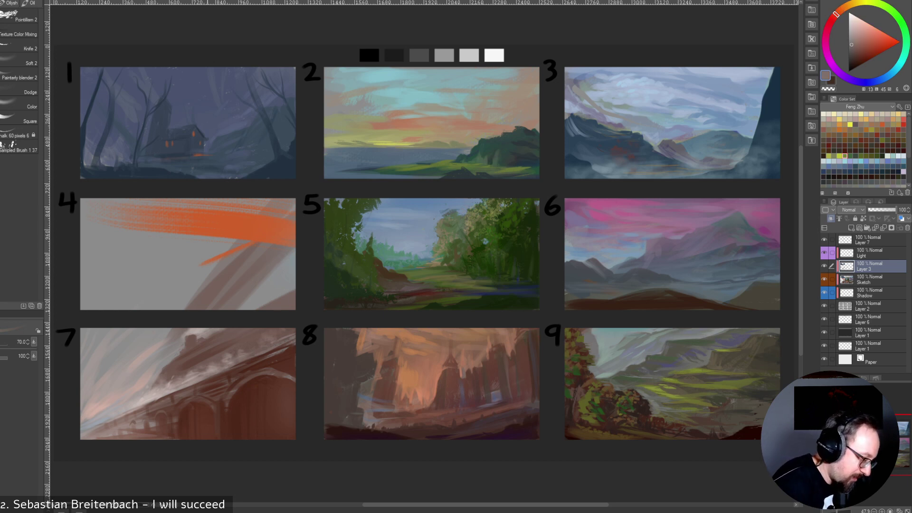
Refine the cabin's right wall and the ground beside it in thumbnail 1 with sampled blues at brush sizes 25 and 20.
{"action": "left_click", "coordinate": [203, 142], "text": "alt"}
{"action": "key", "text": "bracketleft"}
{"action": "key", "text": "bracketleft"}
{"action": "key", "text": "bracketleft"}
{"action": "key", "text": "bracketleft"}
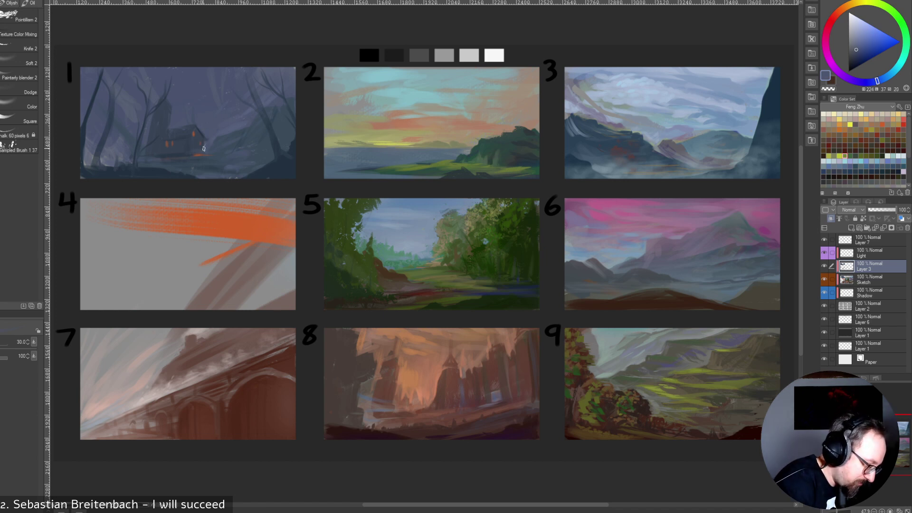
{"action": "key", "text": "bracketleft"}
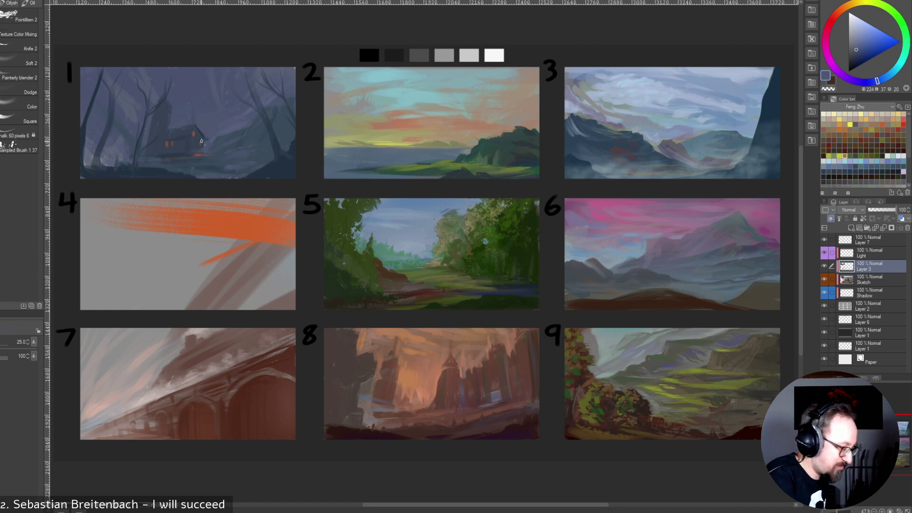
{"action": "left_click", "coordinate": [209, 144], "text": "alt"}
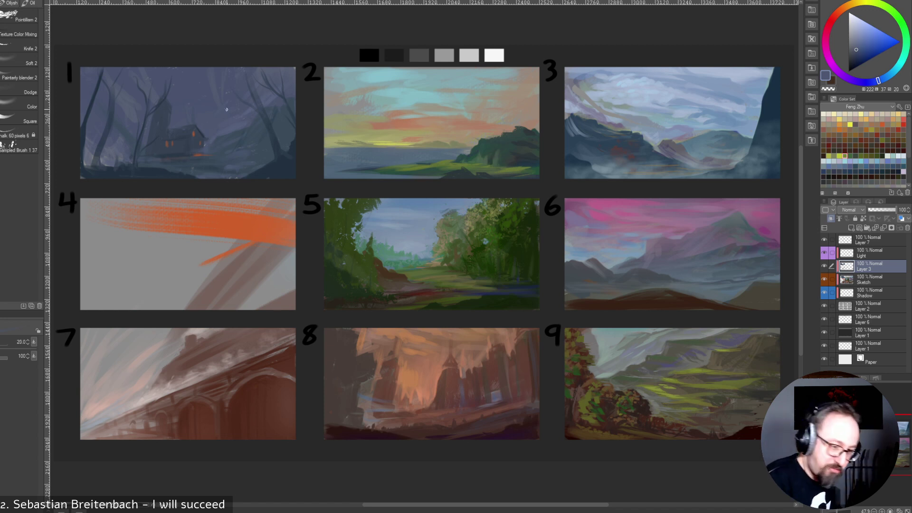
Paint mist into the background above the cabin in thumbnail 1 with a slightly lighter blue at brush sizes 25 to 45.
{"action": "left_click", "coordinate": [856, 44]}
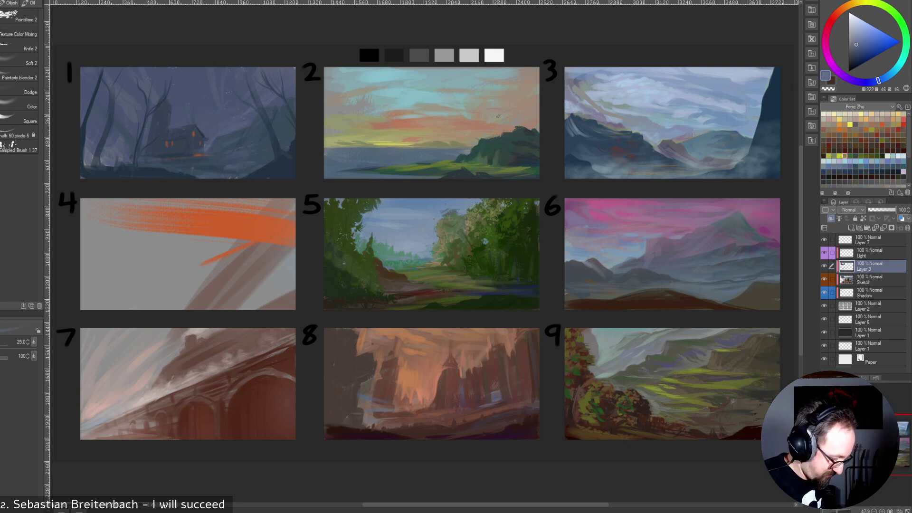
{"action": "key", "text": "bracketright"}
{"action": "key", "text": "bracketright"}
{"action": "key", "text": "bracketright"}
{"action": "key", "text": "bracketright"}
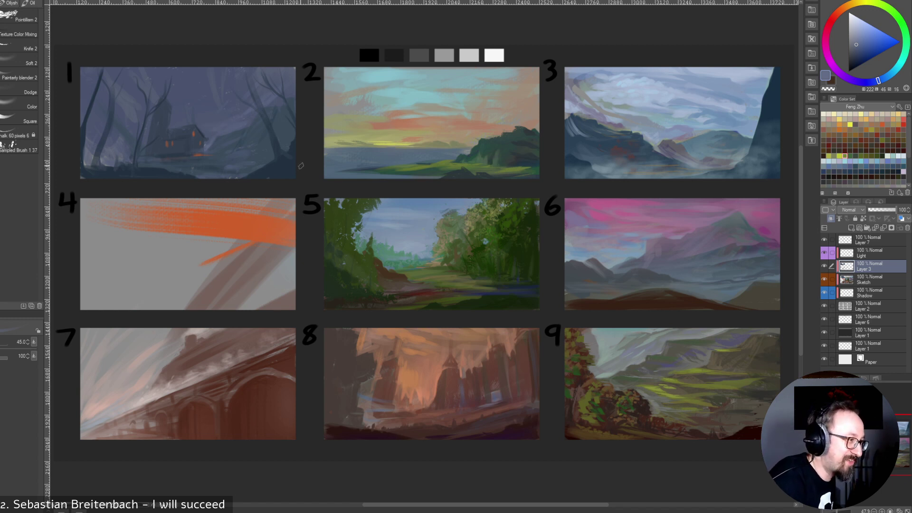
{"action": "key", "text": "bracketleft"}
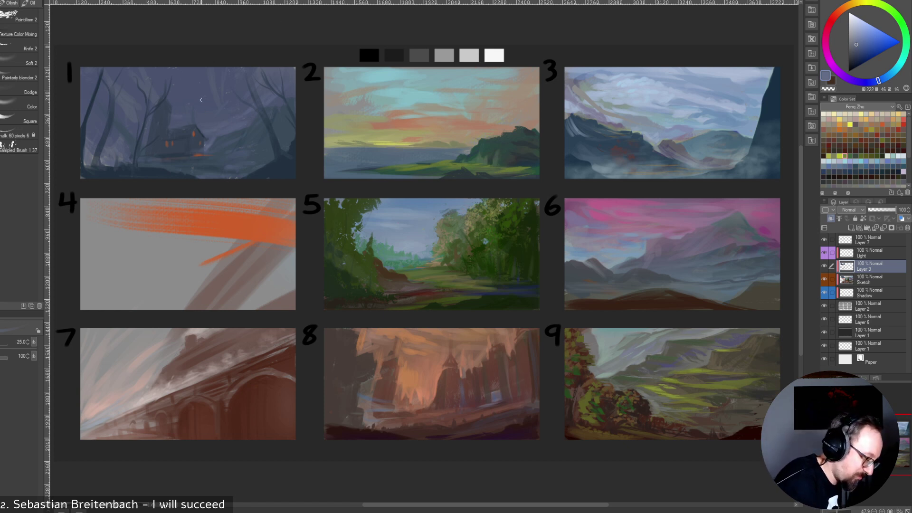
Soften the sky around the tower and the neighbouring tree in thumbnail 1 with sampled blues at brush size 50.
{"action": "left_click", "coordinate": [174, 117], "text": "alt"}
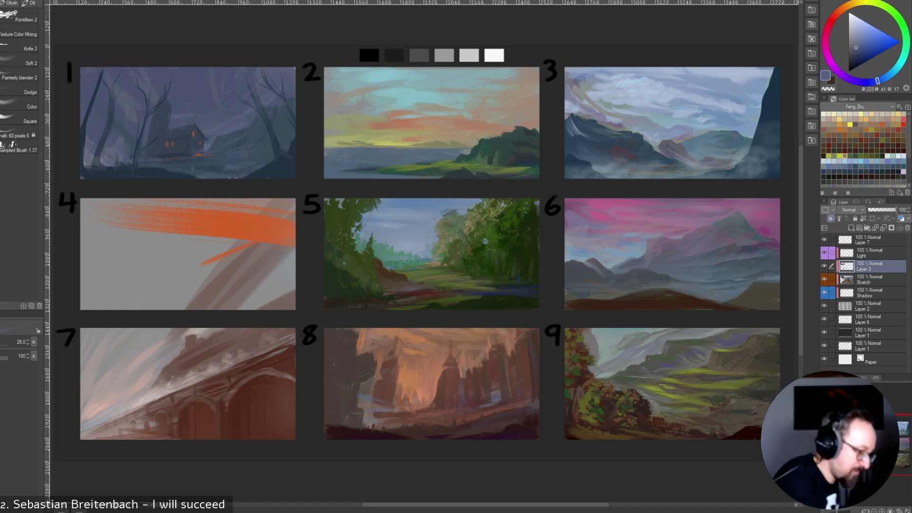
{"action": "key", "text": "bracketright"}
{"action": "key", "text": "bracketright"}
{"action": "key", "text": "bracketright"}
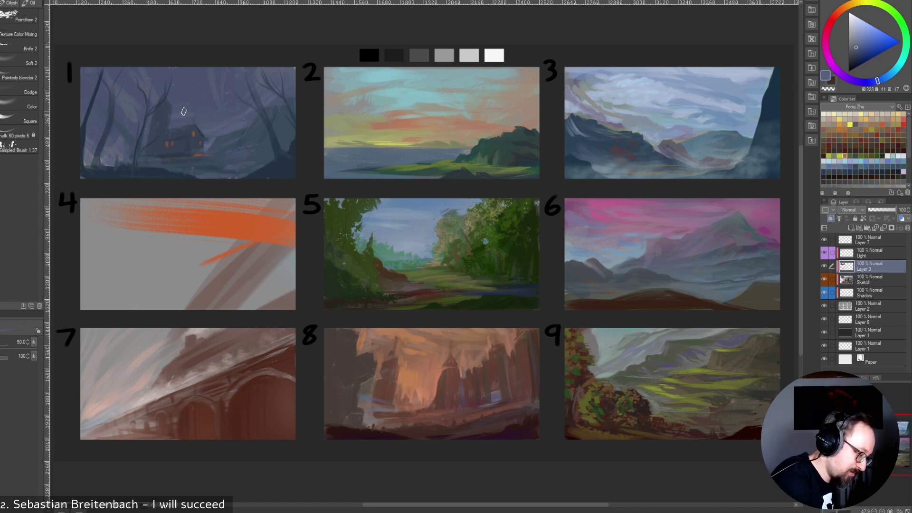
{"action": "left_click", "coordinate": [193, 104], "text": "alt"}
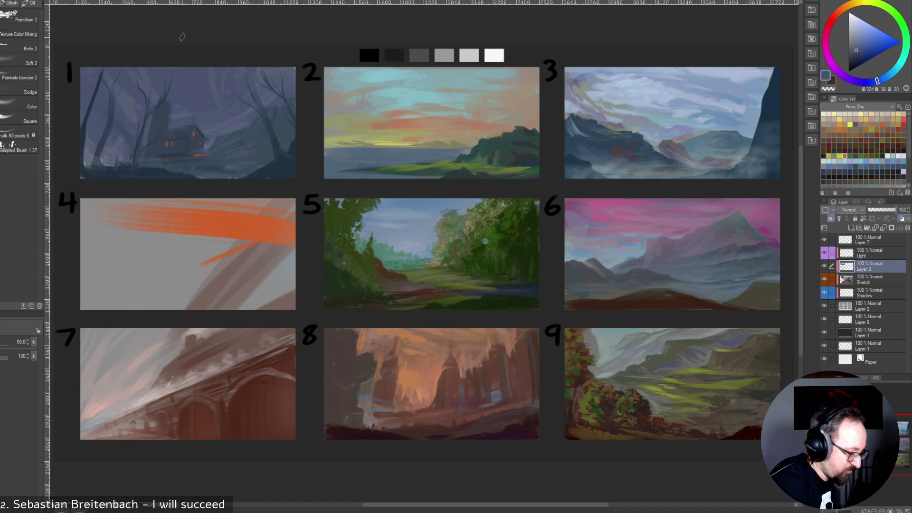
{"action": "left_click", "coordinate": [158, 116], "text": "alt"}
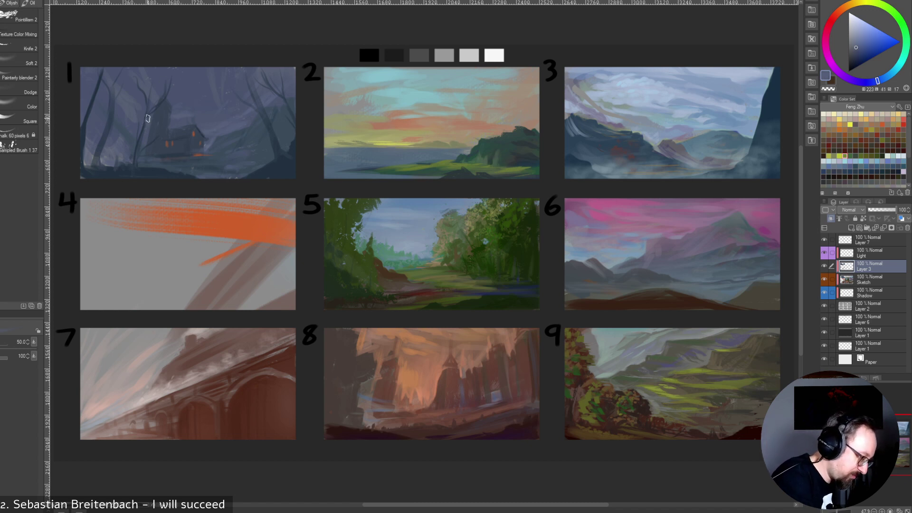
{"action": "left_click", "coordinate": [141, 110], "text": "alt"}
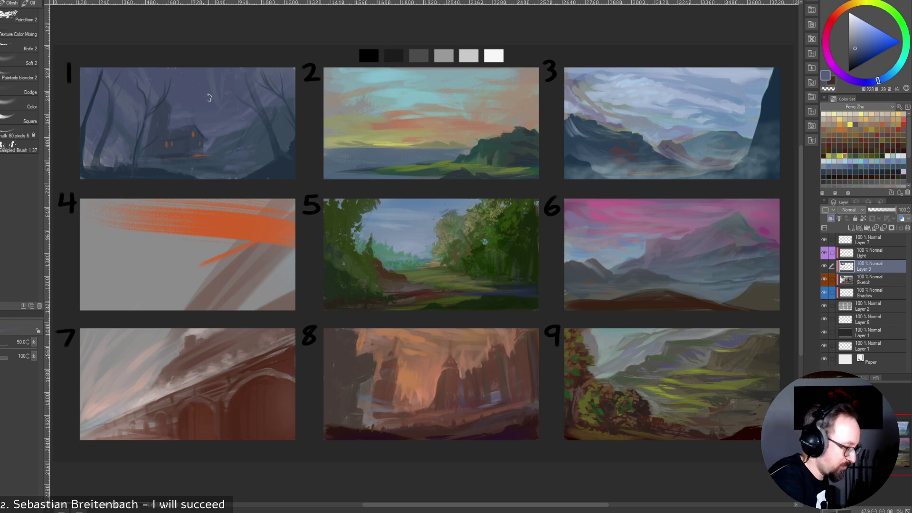
Blend the mist and ground between the left trees in thumbnail 1 with sampled darker blues at brush size 50.
{"action": "left_click", "coordinate": [132, 118], "text": "alt"}
{"action": "left_click", "coordinate": [129, 139], "text": "alt"}
{"action": "left_click", "coordinate": [131, 142], "text": "alt"}
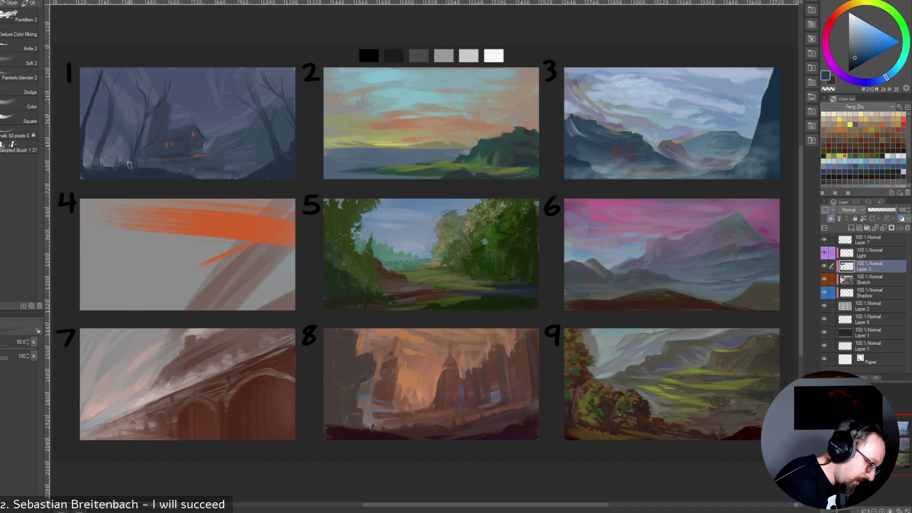
Rework the brown foreground hill in thumbnail 6 with sampled dark brown and blue-grey at brush sizes 40 and 35.
{"action": "key", "text": "bracketleft"}
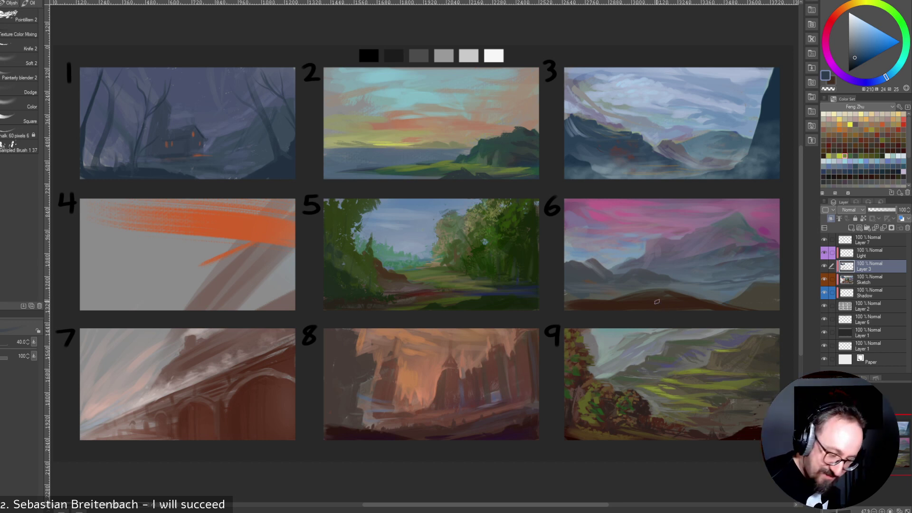
{"action": "left_click", "coordinate": [622, 291], "text": "alt"}
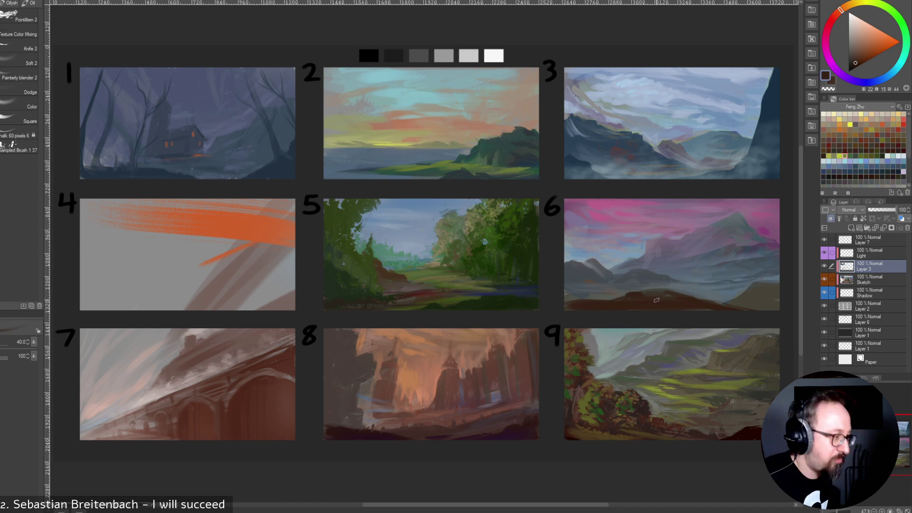
{"action": "key", "text": "bracketleft"}
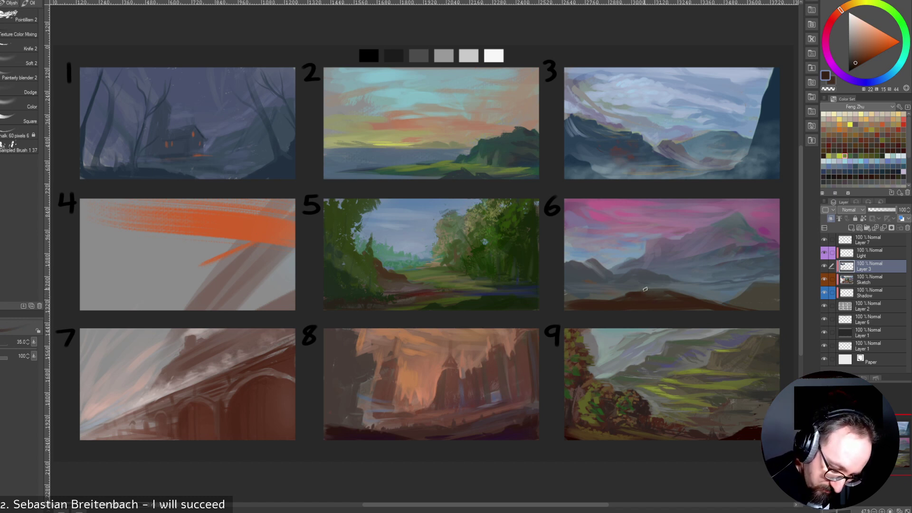
{"action": "left_click", "coordinate": [663, 287], "text": "alt"}
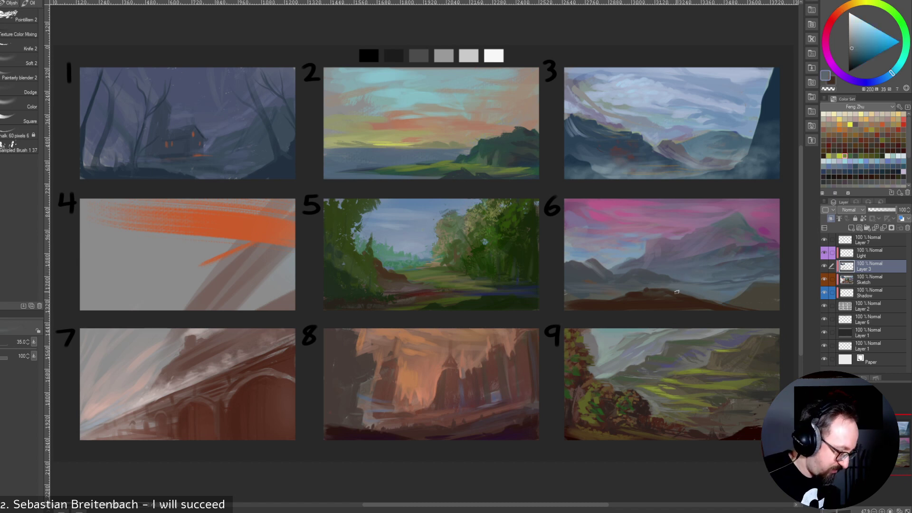
{"action": "left_click", "coordinate": [387, 143], "text": "alt"}
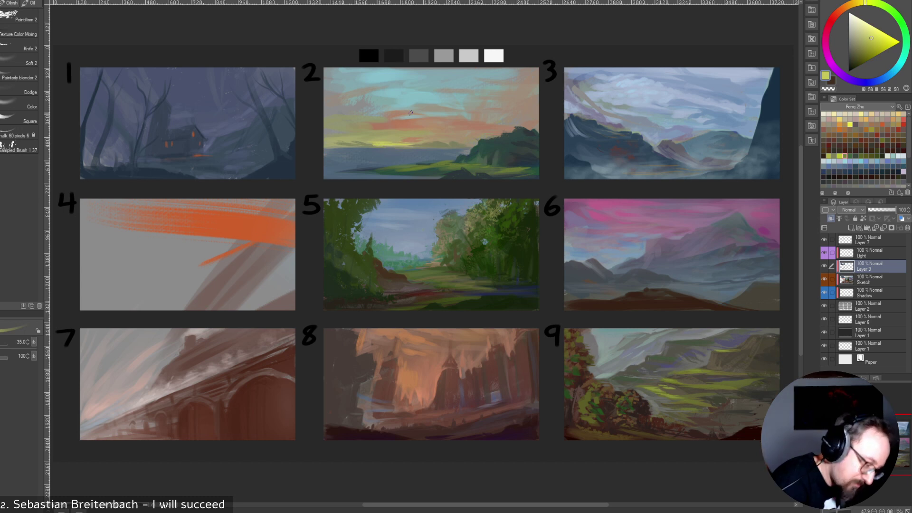
Clean up the cabin's right edge against the slope in thumbnail 1 with sampled blues at brush size 25.
{"action": "key", "text": "bracketleft"}
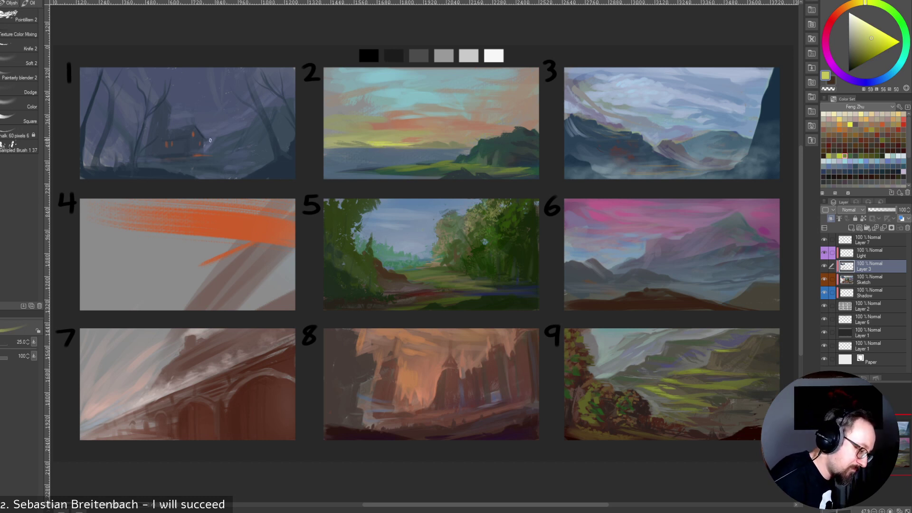
{"action": "left_click", "coordinate": [207, 139], "text": "alt"}
{"action": "left_click", "coordinate": [209, 144], "text": "alt"}
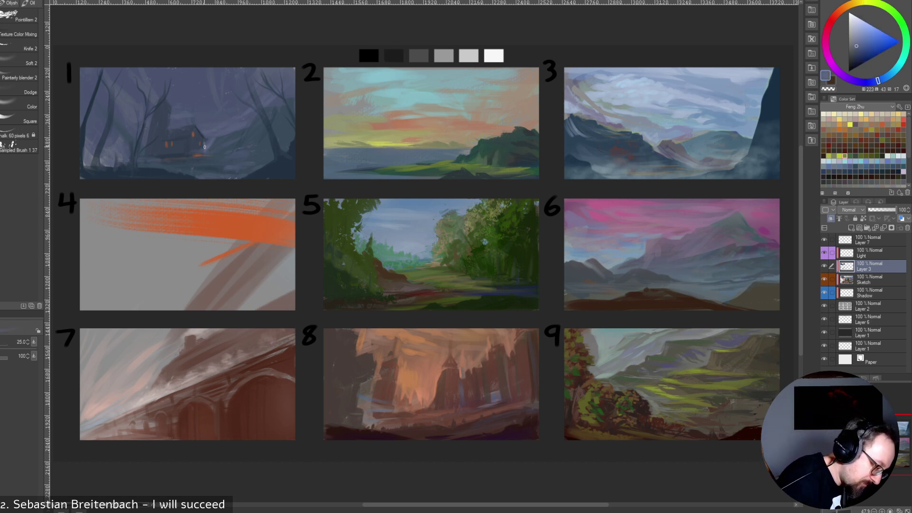
{"action": "left_click_drag", "start_coordinate": [205, 147], "coordinate": [209, 143]}
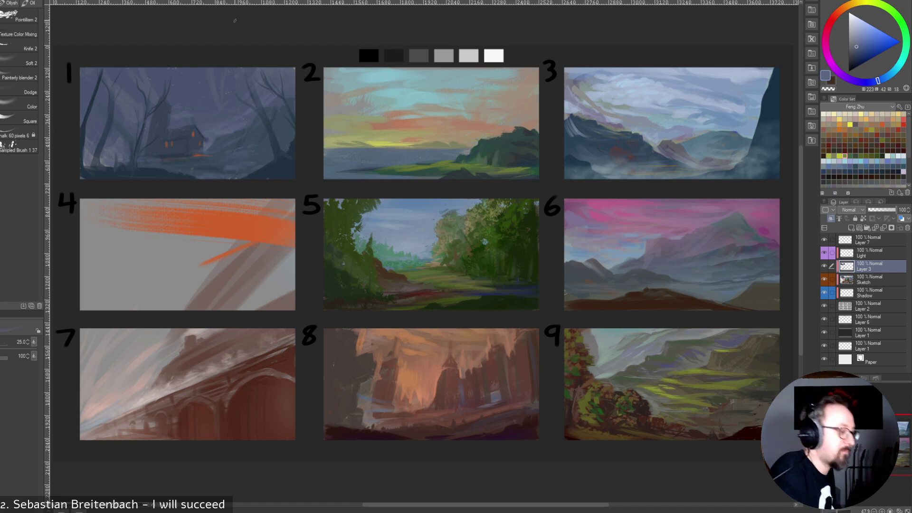
{"action": "left_click", "coordinate": [209, 142], "text": "alt"}
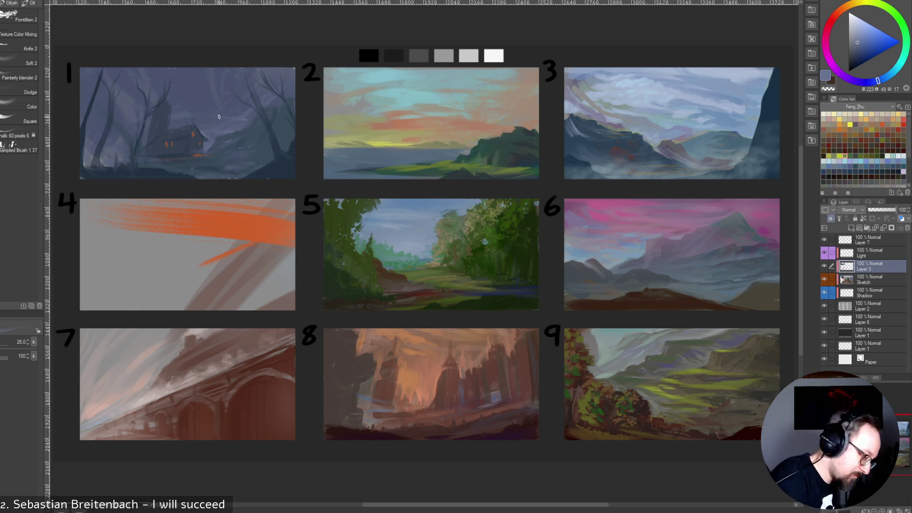
Smooth the upper sky of thumbnail 1 with sampled blues at brush sizes 30 and 35.
{"action": "key", "text": "bracketleft"}
{"action": "key", "text": "bracketright"}
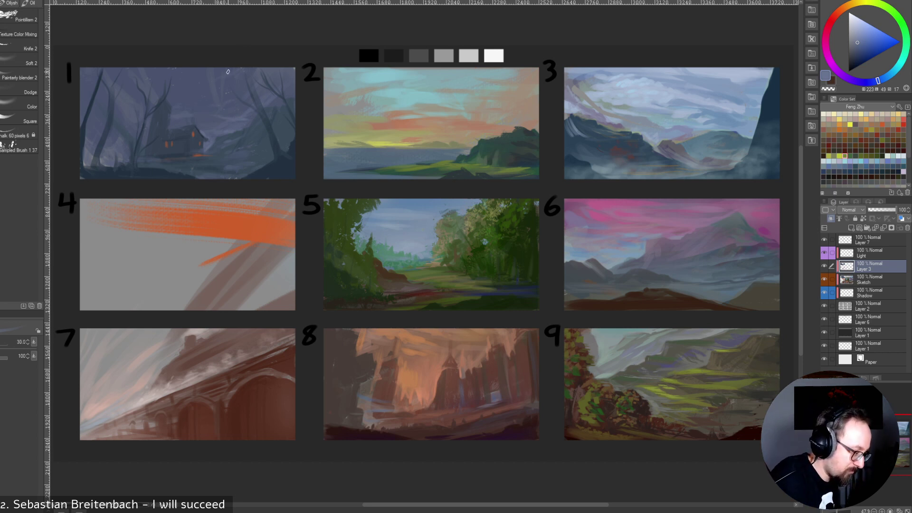
{"action": "left_click", "coordinate": [216, 71], "text": "alt"}
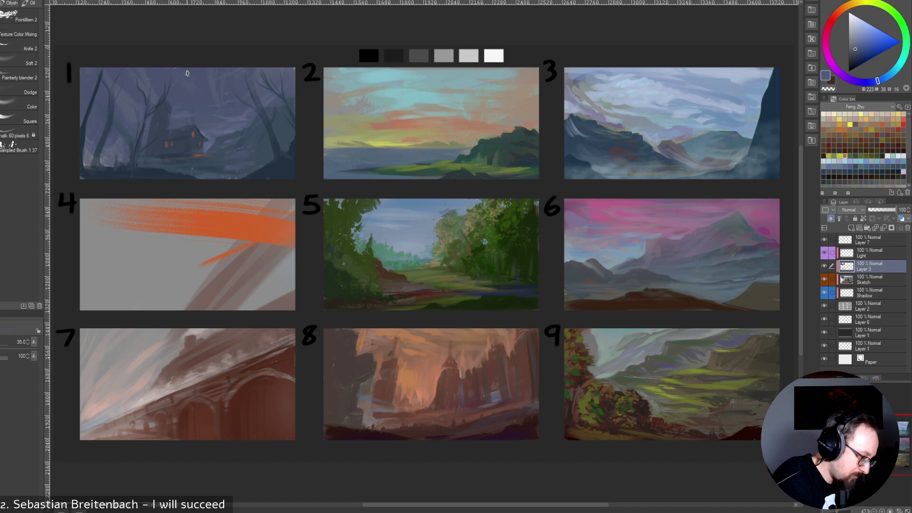
Touch up the area around the tower in thumbnail 1 with a sampled blue at brush size 20.
{"action": "left_click", "coordinate": [151, 111], "text": "alt"}
{"action": "key", "text": "["}
{"action": "key", "text": "["}
{"action": "key", "text": "["}
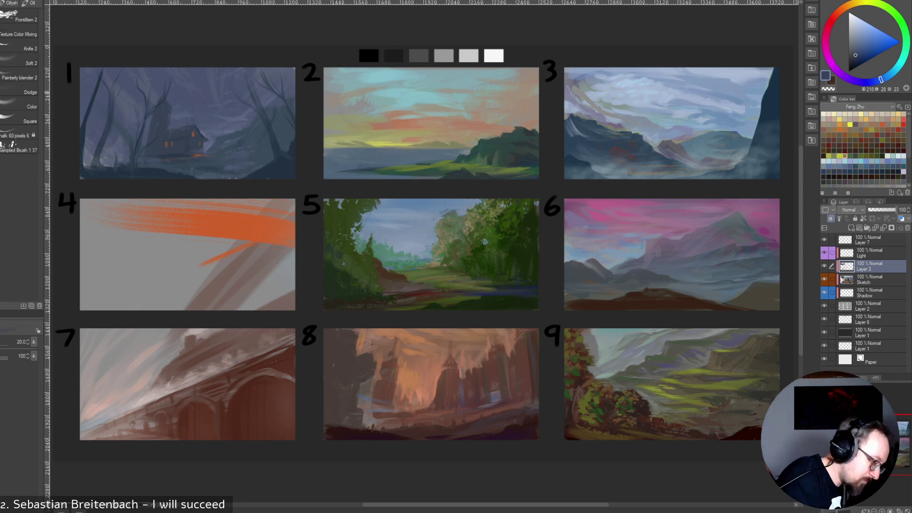
Deepen the right tree's trunk and the dark ground at its base in thumbnail 1 with sampled dark blues at brush sizes 40 and 20.
{"action": "left_click", "coordinate": [275, 153], "text": "alt"}
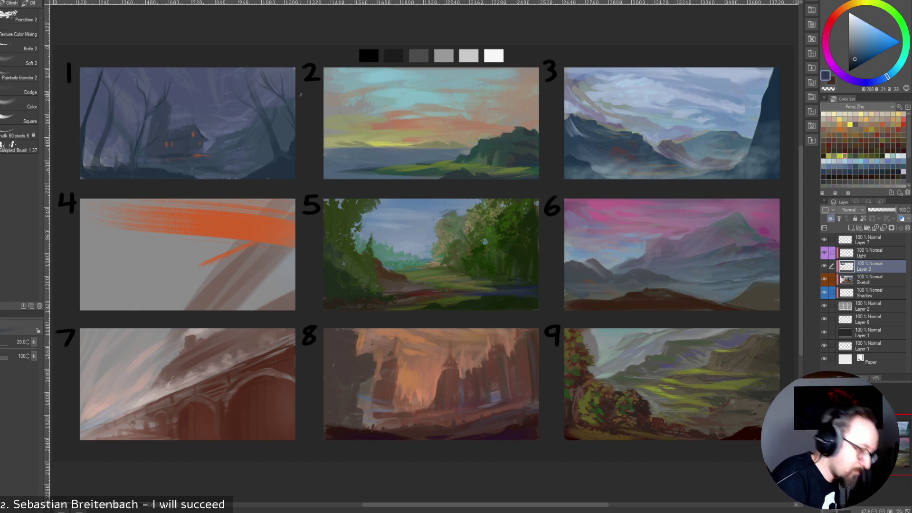
{"action": "left_click", "coordinate": [281, 164], "text": "alt"}
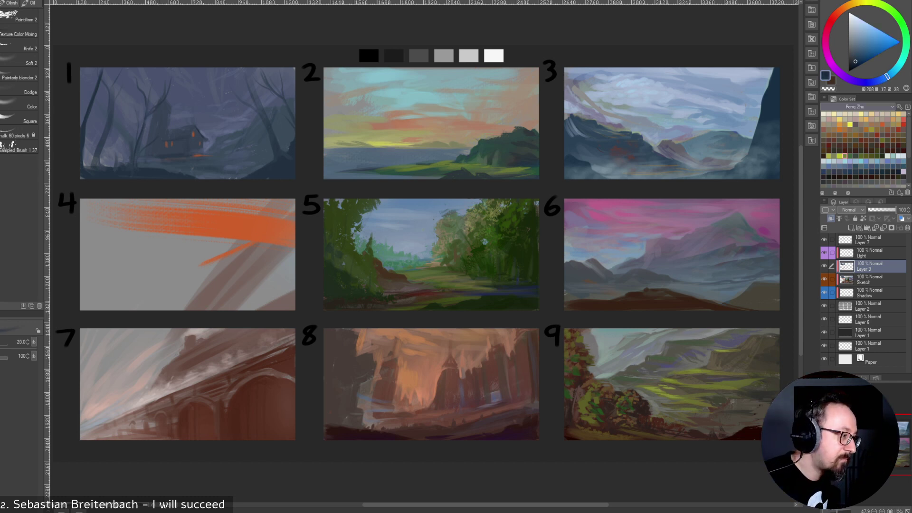
{"action": "key", "text": "]"}
{"action": "key", "text": "]"}
{"action": "key", "text": "]"}
{"action": "key", "text": "]"}
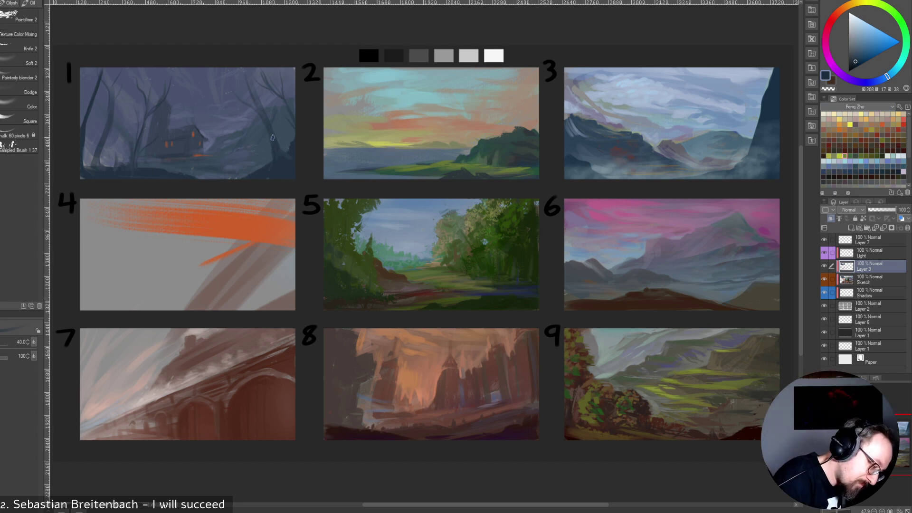
{"action": "key", "text": "bracketleft"}
{"action": "key", "text": "bracketleft"}
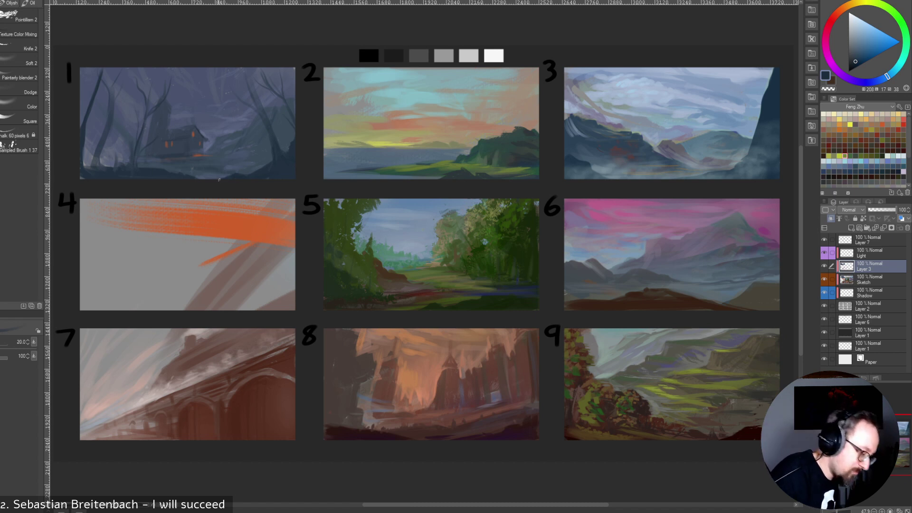
Blend mist over the slope and ground between the cabin and right tree in thumbnail 1 with sampled blues at brush sizes 45 and 70.
{"action": "left_click", "coordinate": [224, 148], "text": "alt"}
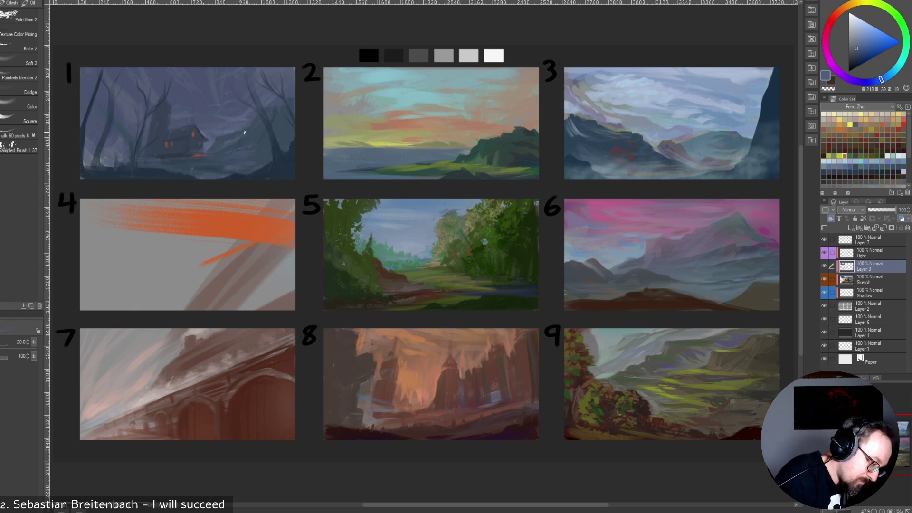
{"action": "left_click", "coordinate": [251, 150], "text": "alt"}
{"action": "left_click", "coordinate": [243, 151], "text": "alt"}
{"action": "left_click", "coordinate": [223, 169], "text": "alt"}
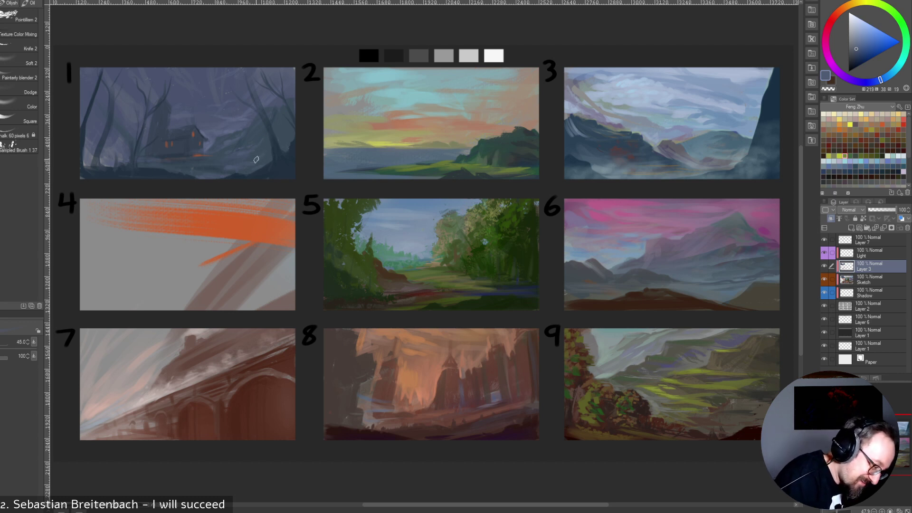
{"action": "key", "text": "bracketright"}
{"action": "key", "text": "bracketright"}
{"action": "key", "text": "bracketleft"}
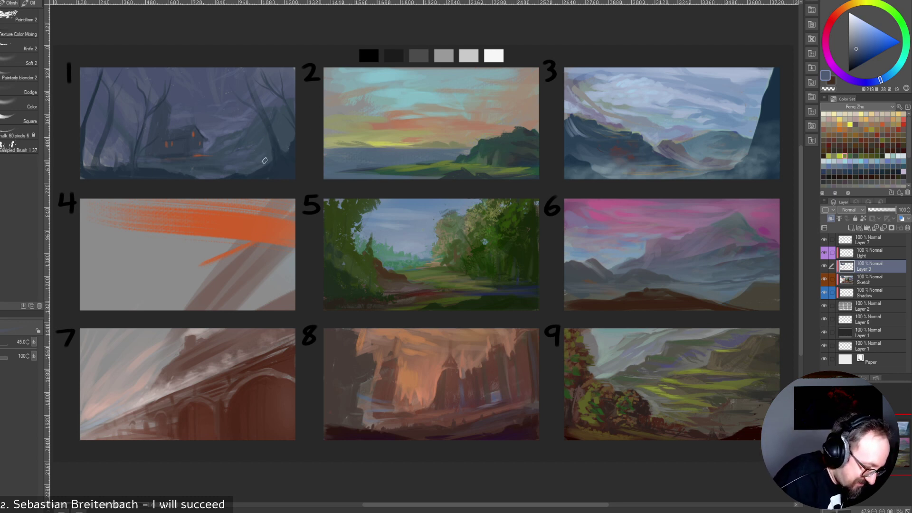
{"action": "key", "text": "bracketright"}
{"action": "key", "text": "bracketright"}
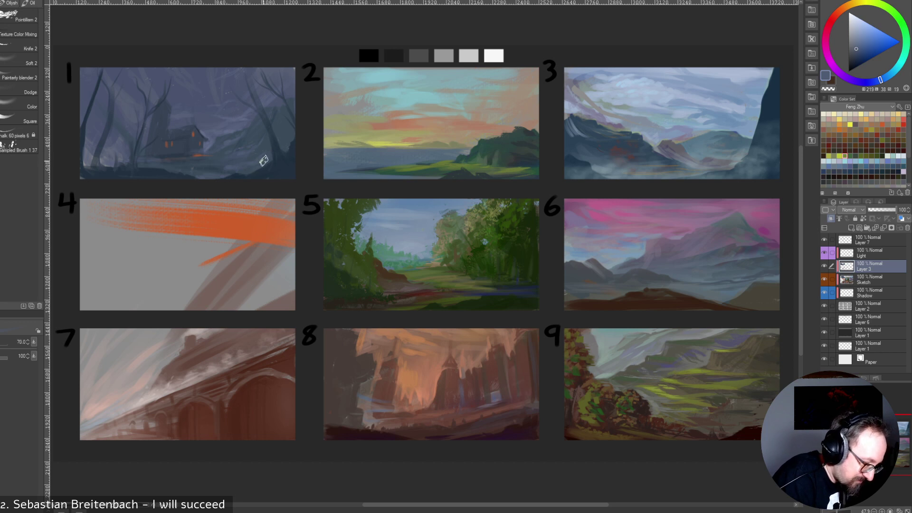
Refine the cabin's roof and walls in thumbnail 1 with sampled dark blues at brush size 15.
{"action": "key", "text": "bracketleft"}
{"action": "key", "text": "bracketleft"}
{"action": "key", "text": "bracketleft"}
{"action": "key", "text": "bracketleft"}
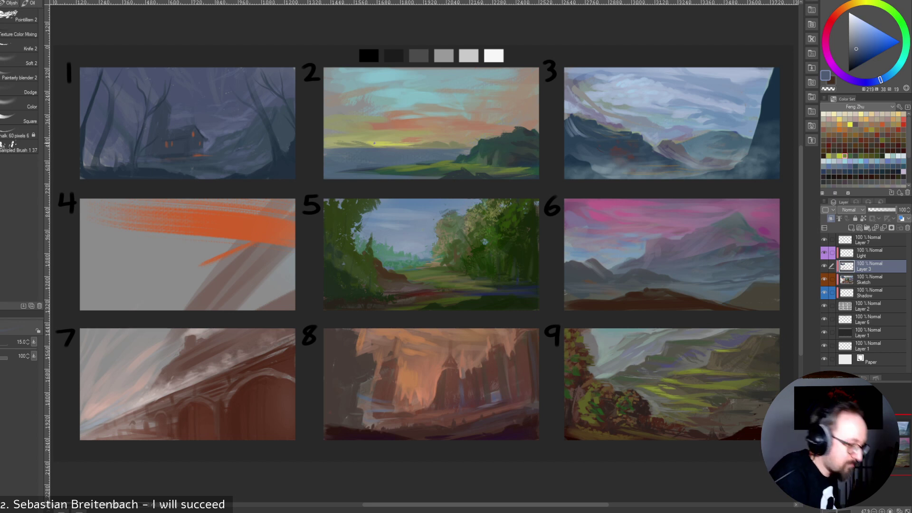
{"action": "left_click", "coordinate": [195, 159], "text": "alt"}
{"action": "left_click", "coordinate": [194, 134], "text": "alt"}
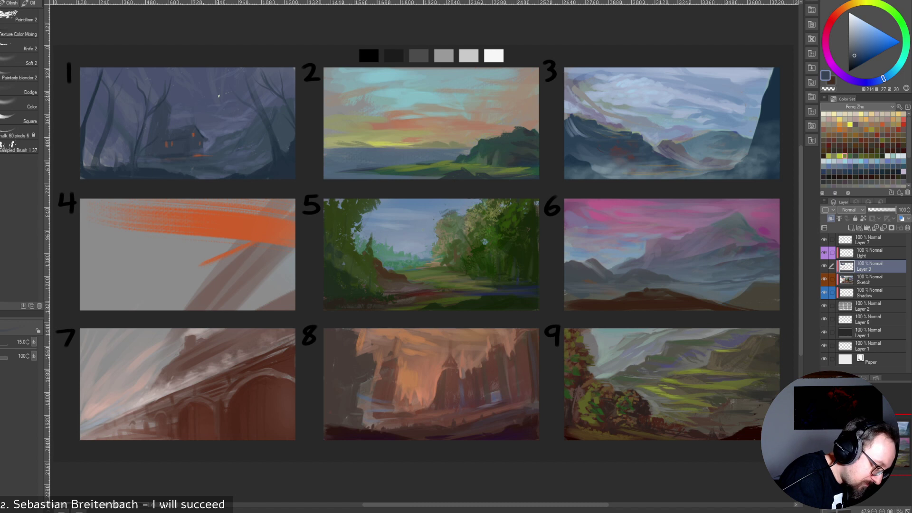
Add faint background trunks and branches among thumbnail 1's left trees with blue sampled beside the tower at brush sizes 30 and 50.
{"action": "left_click", "coordinate": [168, 126], "text": "alt"}
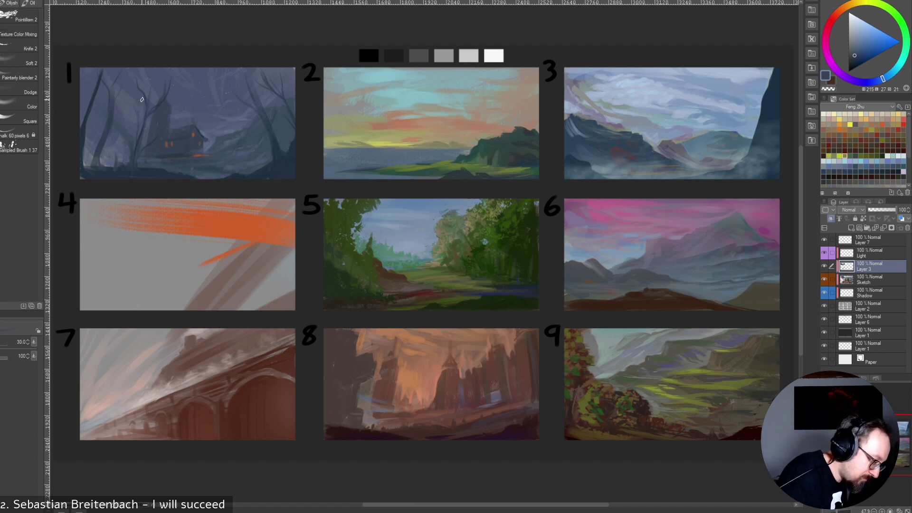
{"action": "key", "text": "bracketright"}
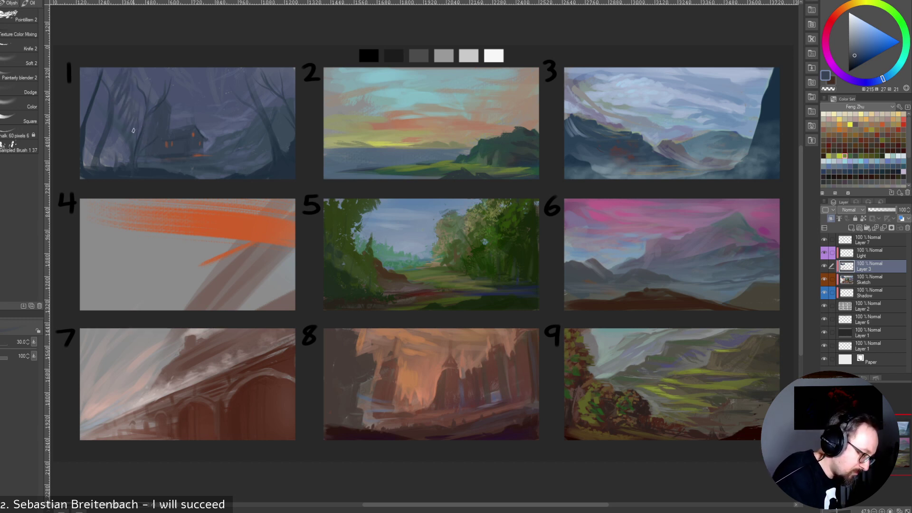
{"action": "key", "text": "bracketright"}
{"action": "key", "text": "bracketright"}
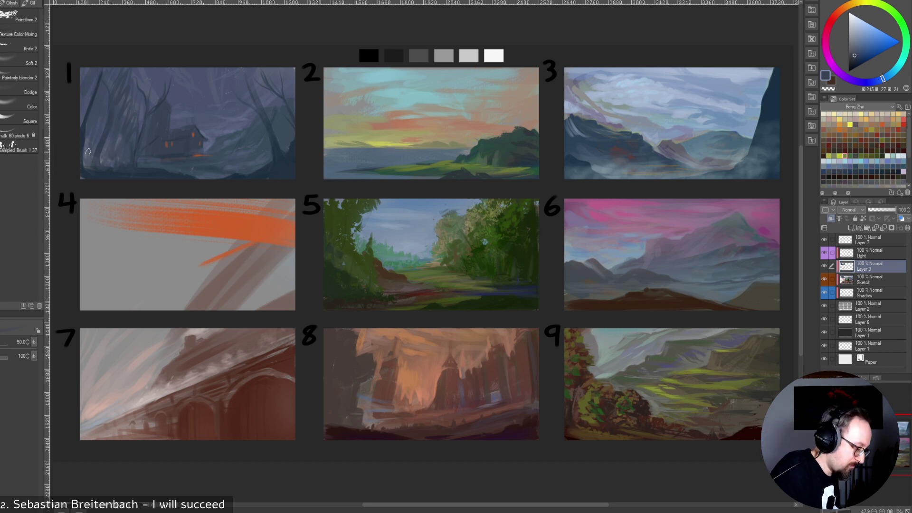
Darken the left tree trunks and the ground at their bases in thumbnail 1 with darker blues at brush sizes 50 and 25.
{"action": "left_click", "coordinate": [854, 63]}
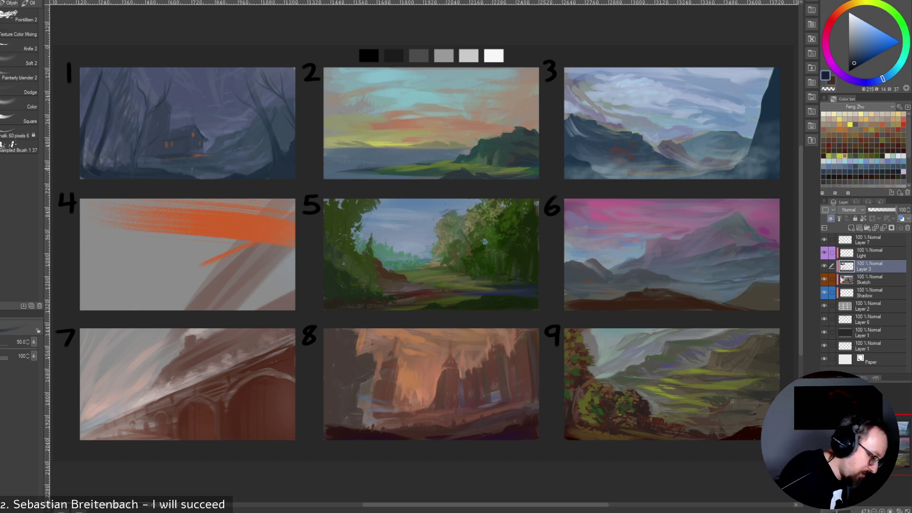
{"action": "left_click", "coordinate": [93, 171], "text": "alt"}
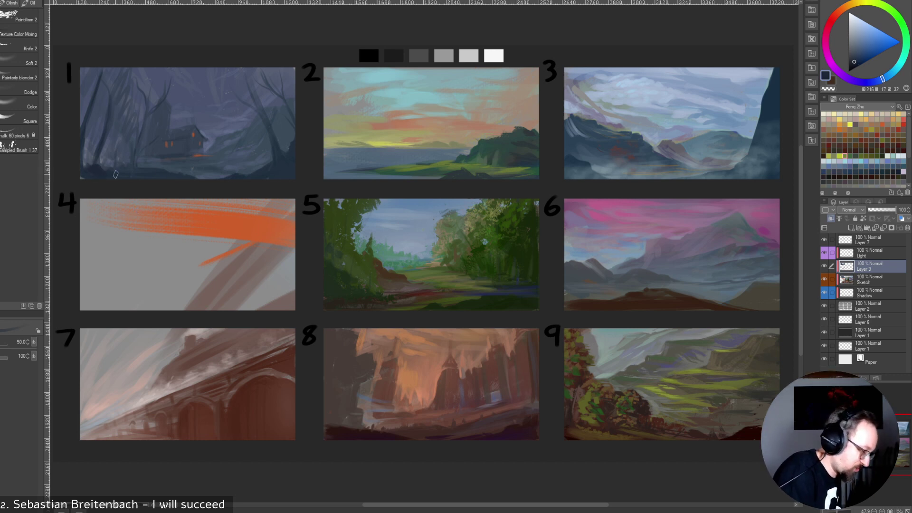
{"action": "key", "text": "bracketleft"}
{"action": "key", "text": "bracketleft"}
{"action": "key", "text": "bracketleft"}
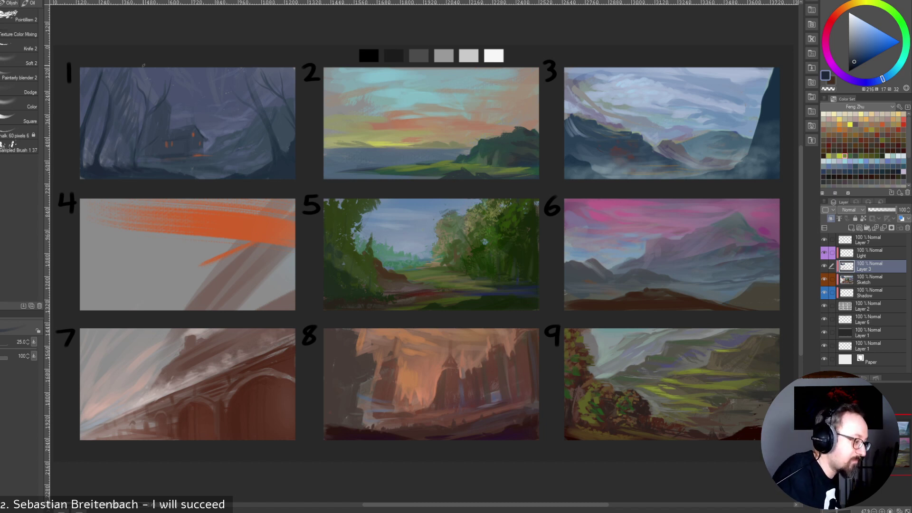
Rework the gaps between the left tree trunks in thumbnail 1 with sampled light and dark blues at brush size 25.
{"action": "left_click", "coordinate": [109, 136], "text": "alt"}
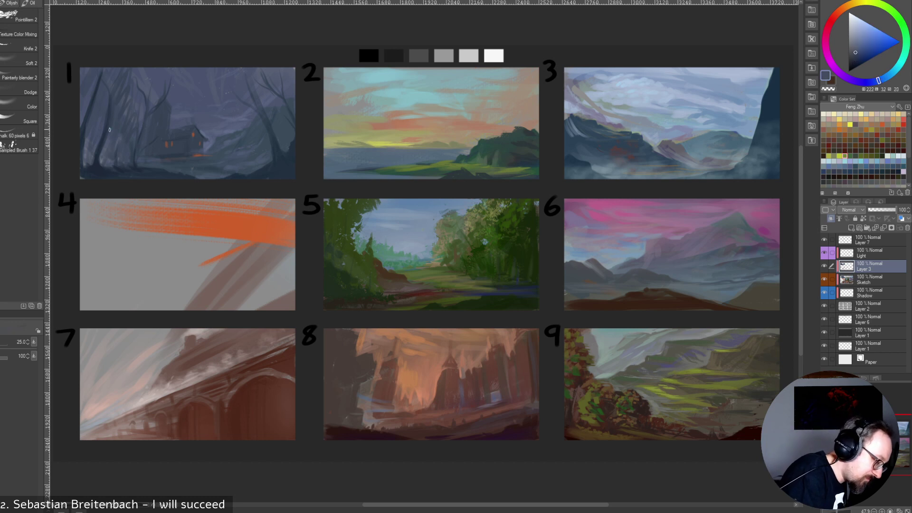
{"action": "left_click", "coordinate": [110, 121], "text": "alt"}
{"action": "left_click_drag", "start_coordinate": [110, 123], "coordinate": [109, 134]}
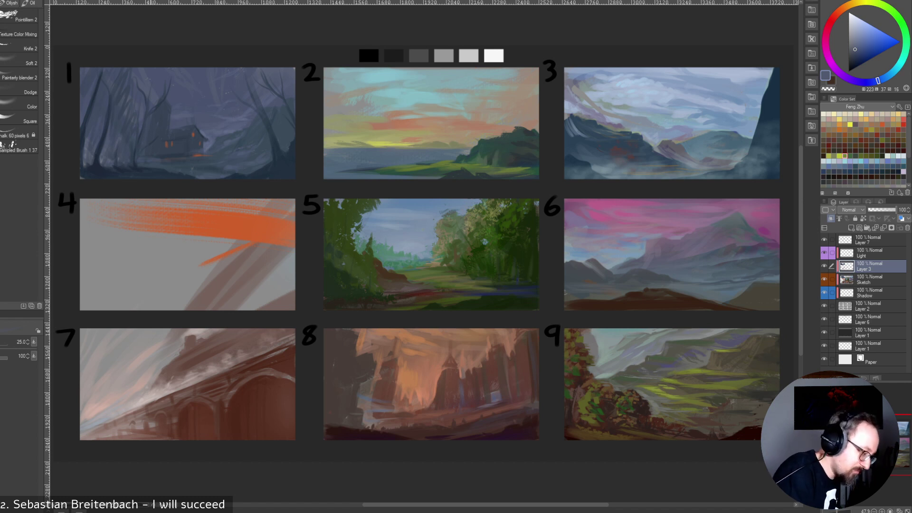
{"action": "left_click", "coordinate": [143, 137], "text": "alt"}
{"action": "left_click", "coordinate": [146, 127], "text": "alt"}
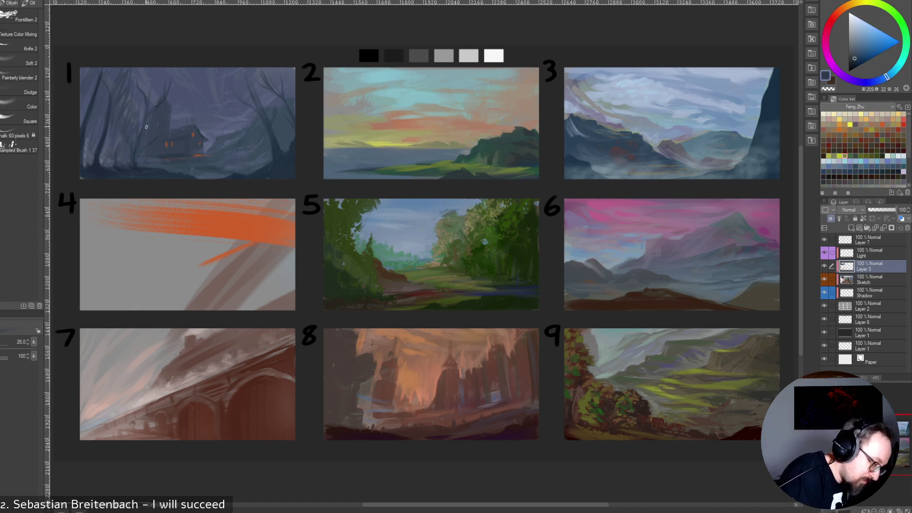
Soften the mist between the left trees and the cabin in thumbnail 1 with a sampled blue at brush size 50.
{"action": "left_click", "coordinate": [147, 143], "text": "alt"}
{"action": "key", "text": "bracketright"}
{"action": "key", "text": "bracketright"}
{"action": "key", "text": "bracketright"}
{"action": "key", "text": "bracketright"}
{"action": "key", "text": "bracketright"}
{"action": "key", "text": "bracketright"}
{"action": "key", "text": "bracketright"}
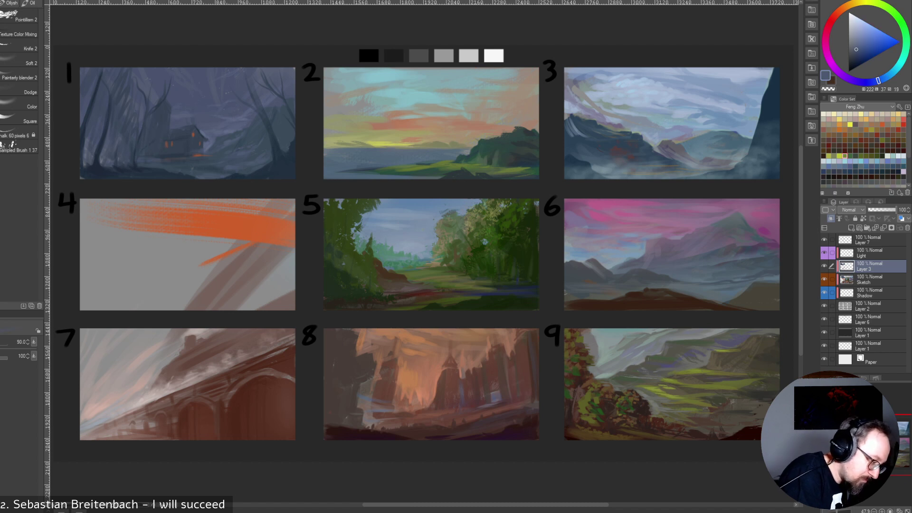
Smooth the ground beside the cabin and the mist between the left trunks in thumbnail 1 with sampled blues, reducing the brush to 35.
{"action": "left_click", "coordinate": [165, 159], "text": "alt"}
{"action": "key", "text": "bracketleft"}
{"action": "key", "text": "bracketleft"}
{"action": "key", "text": "bracketleft"}
{"action": "key", "text": "bracketleft"}
{"action": "key", "text": "bracketleft"}
{"action": "key", "text": "bracketleft"}
{"action": "key", "text": "bracketleft"}
{"action": "left_click_drag", "start_coordinate": [144, 156], "coordinate": [159, 156]}
{"action": "left_click", "coordinate": [239, 142], "text": "alt"}
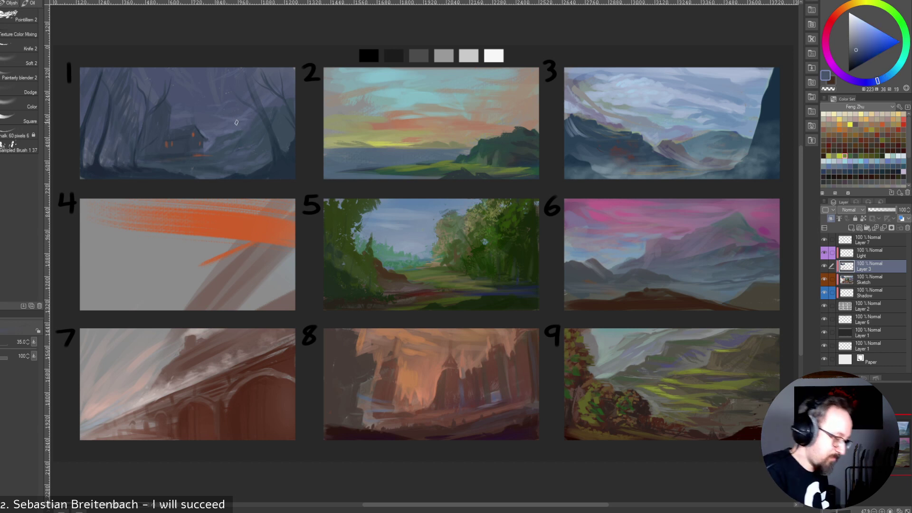
{"action": "left_click", "coordinate": [136, 125], "text": "alt"}
{"action": "left_click_drag", "start_coordinate": [135, 127], "coordinate": [137, 122]}
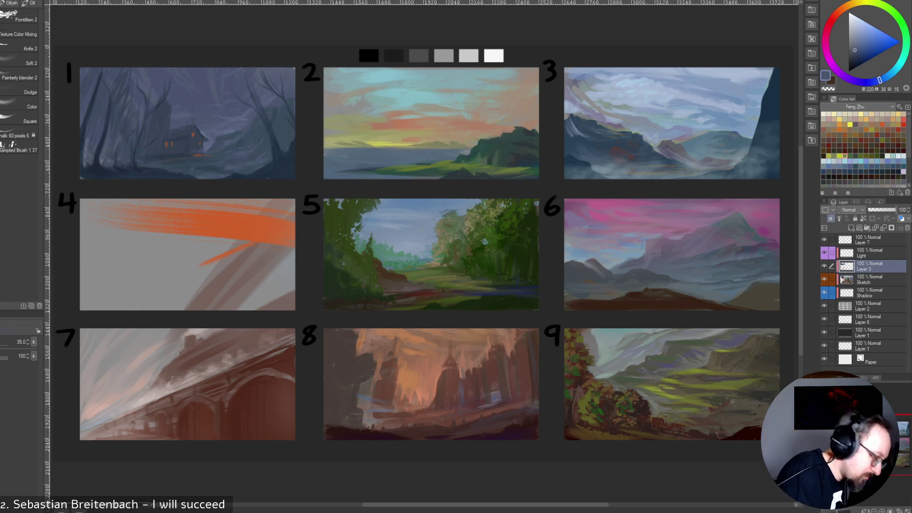
Paint a long branch reaching from the right tree toward the sky's centre in thumbnail 1 with sampled dark blue at brush sizes 35 and 20.
{"action": "left_click", "coordinate": [274, 152], "text": "alt"}
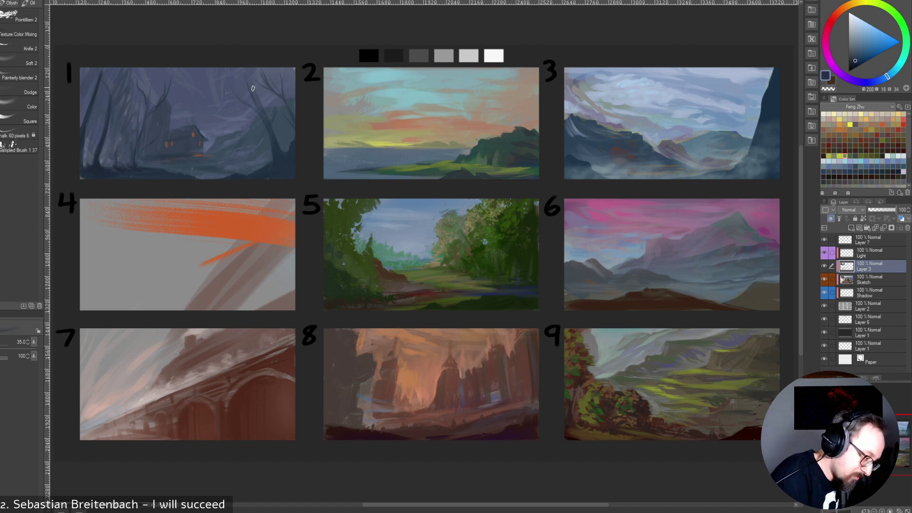
{"action": "left_click_drag", "start_coordinate": [254, 104], "coordinate": [222, 86]}
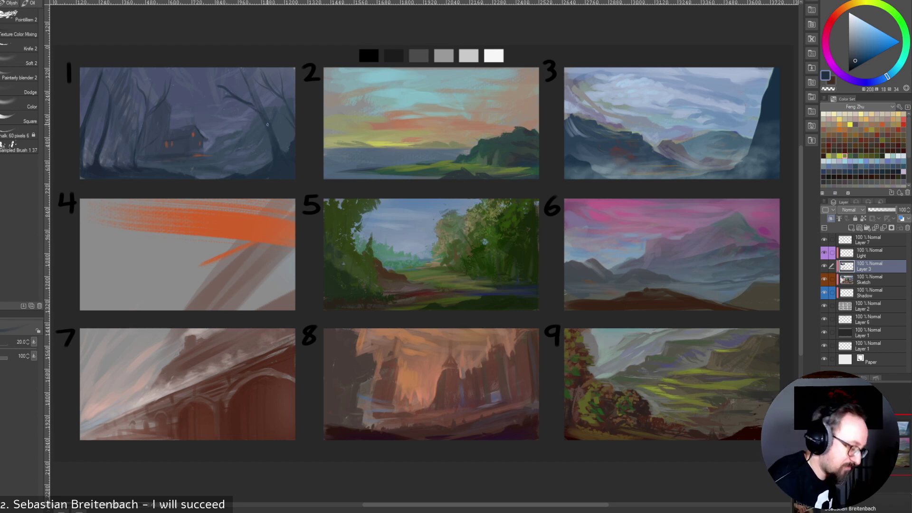
{"action": "key", "text": "]"}
{"action": "key", "text": "["}
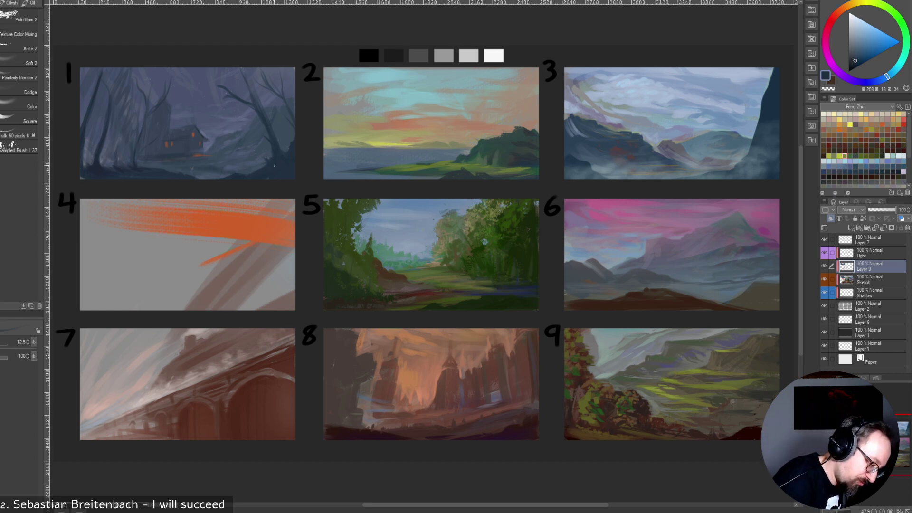
Shape the right tree's trunk, twigs and surrounding ground edge in thumbnail 1 with sampled dark and mist blues at brush sizes 12.5 and 17.5.
{"action": "left_click", "coordinate": [265, 158], "text": "alt"}
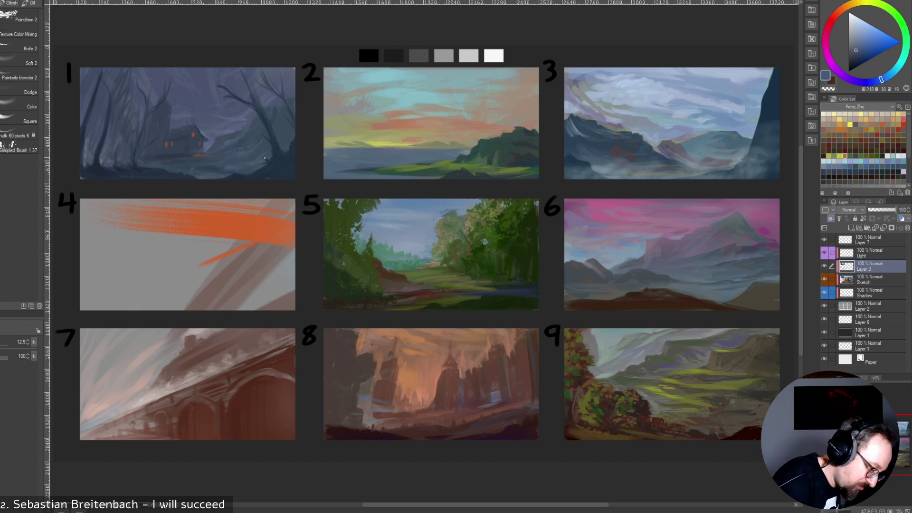
{"action": "left_click", "coordinate": [274, 156], "text": "alt"}
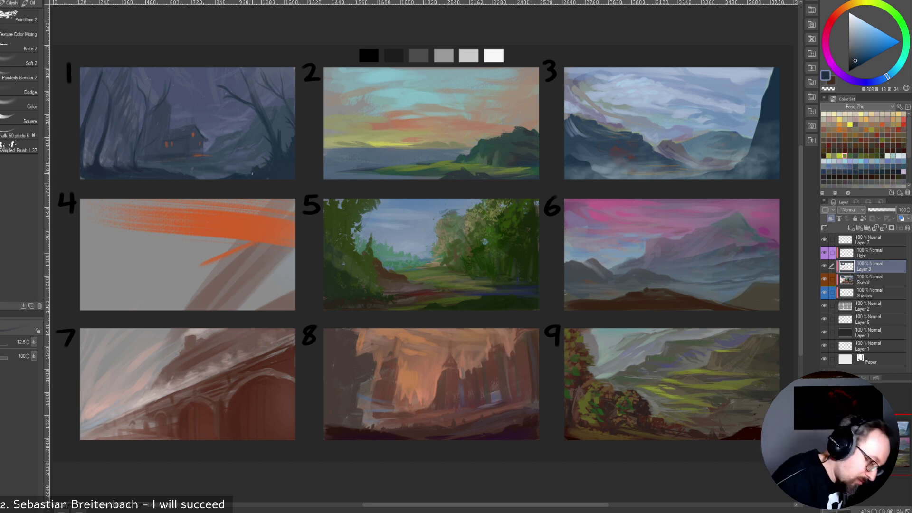
{"action": "left_click", "coordinate": [260, 166], "text": "alt"}
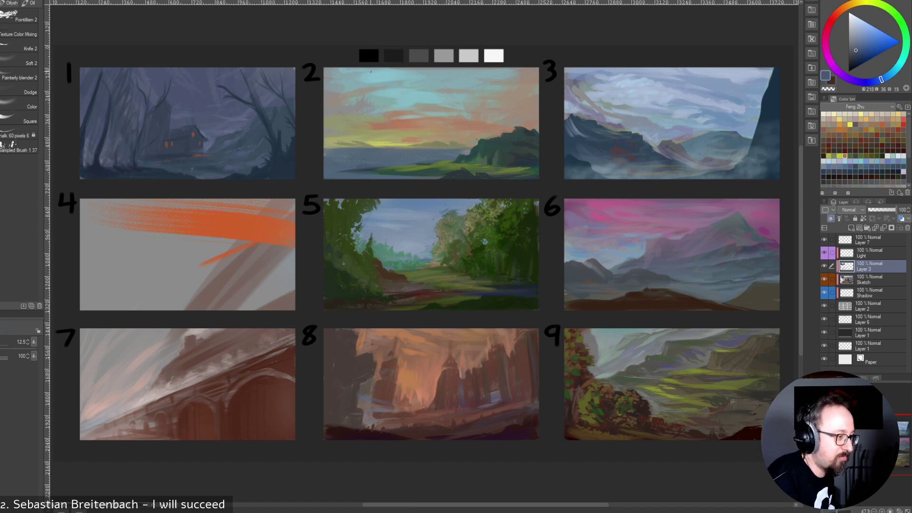
{"action": "left_click", "coordinate": [255, 159], "text": "alt"}
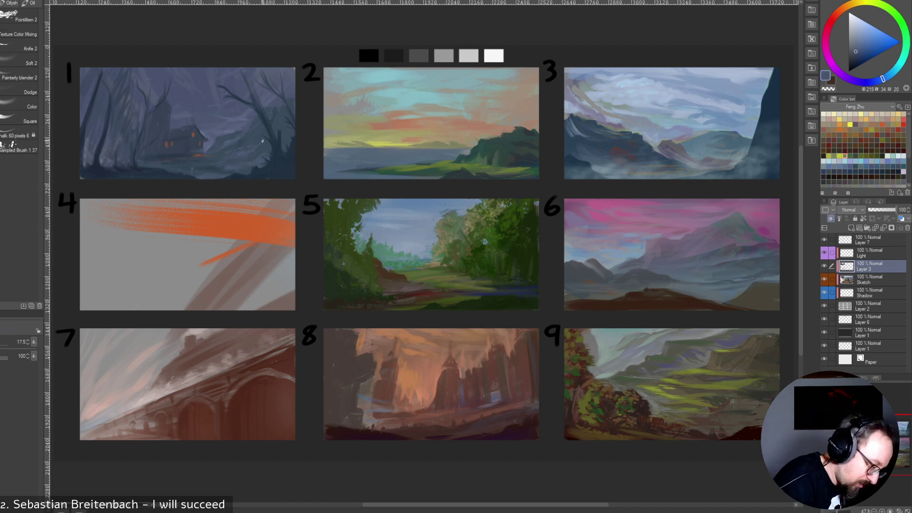
{"action": "left_click", "coordinate": [242, 158], "text": "alt"}
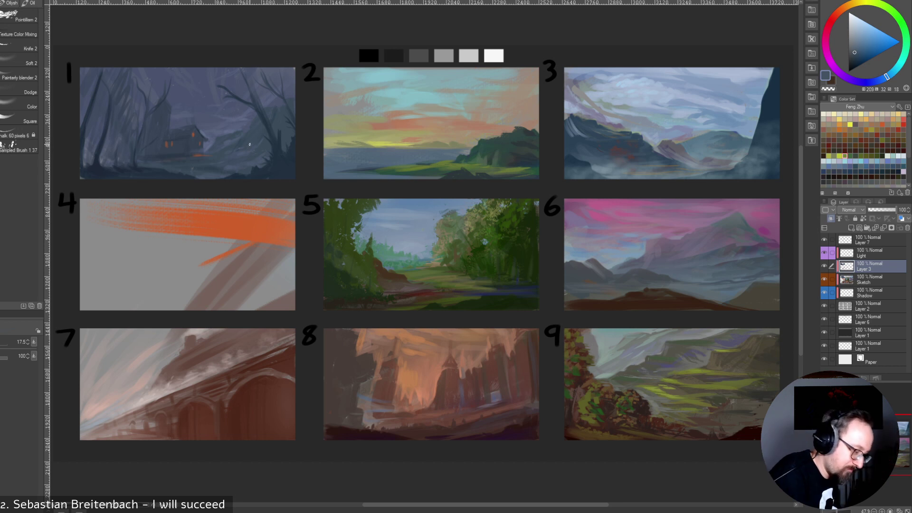
Clean up the sky around the right tree's branches in thumbnail 1 with sampled blues at brush sizes 17.5 and 40.
{"action": "left_click", "coordinate": [278, 109], "text": "alt"}
{"action": "left_click", "coordinate": [278, 103], "text": "alt"}
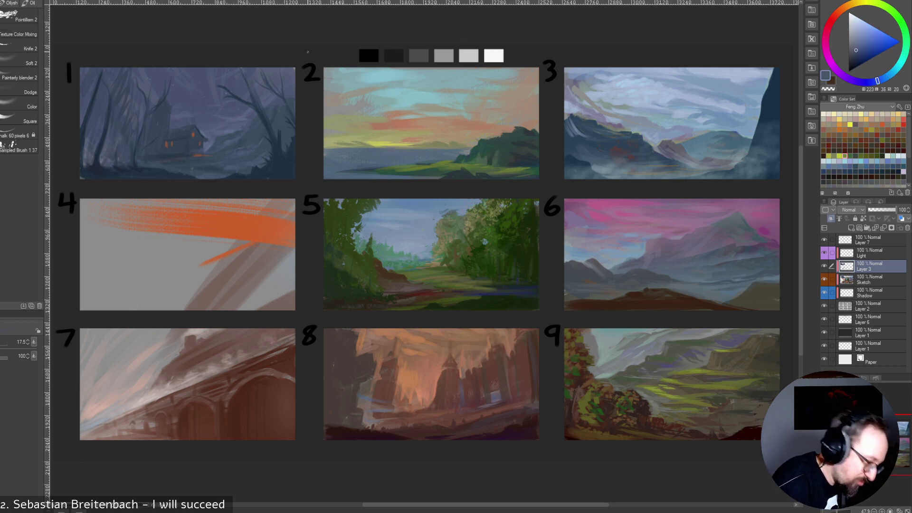
{"action": "left_click", "coordinate": [274, 100], "text": "alt"}
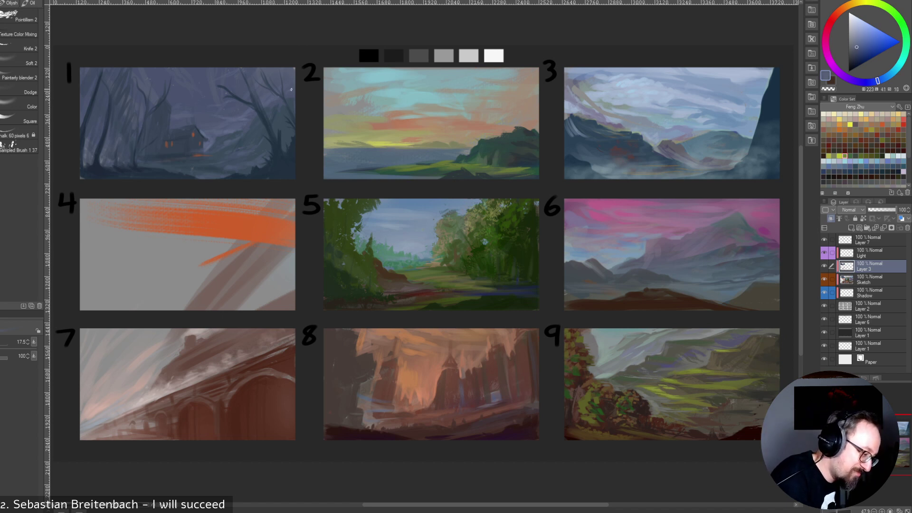
{"action": "key", "text": "]"}
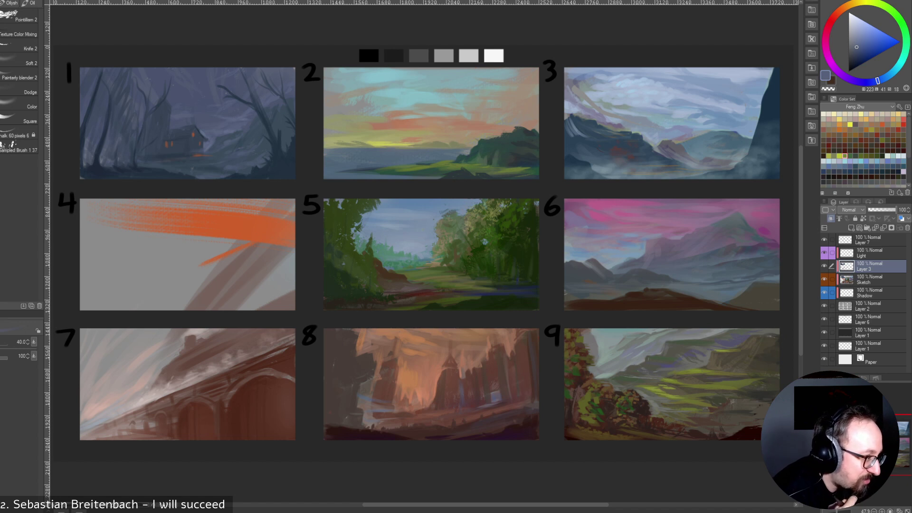
{"action": "left_click", "coordinate": [228, 123], "text": "alt"}
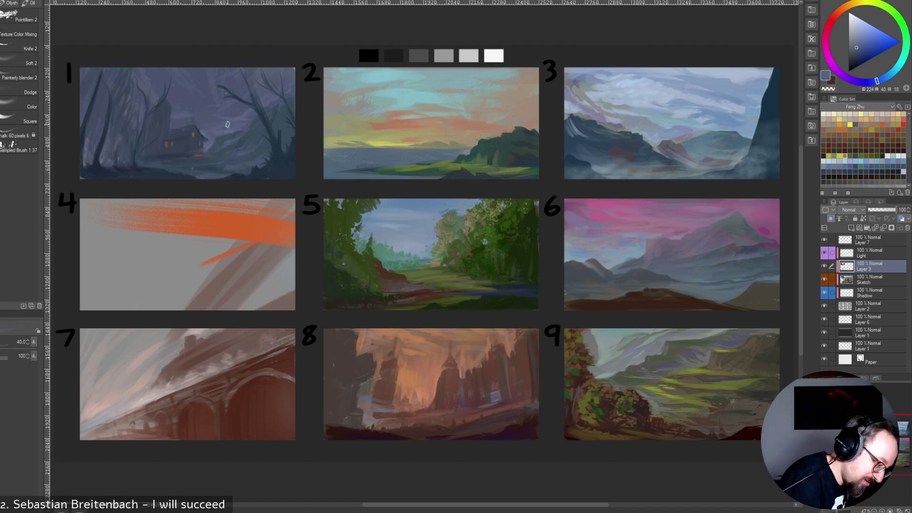
Soften the sky and mist around the cabin in thumbnail 1 with sampled and slightly lighter blues at brush sizes 40 and 35.
{"action": "left_click", "coordinate": [242, 120], "text": "alt"}
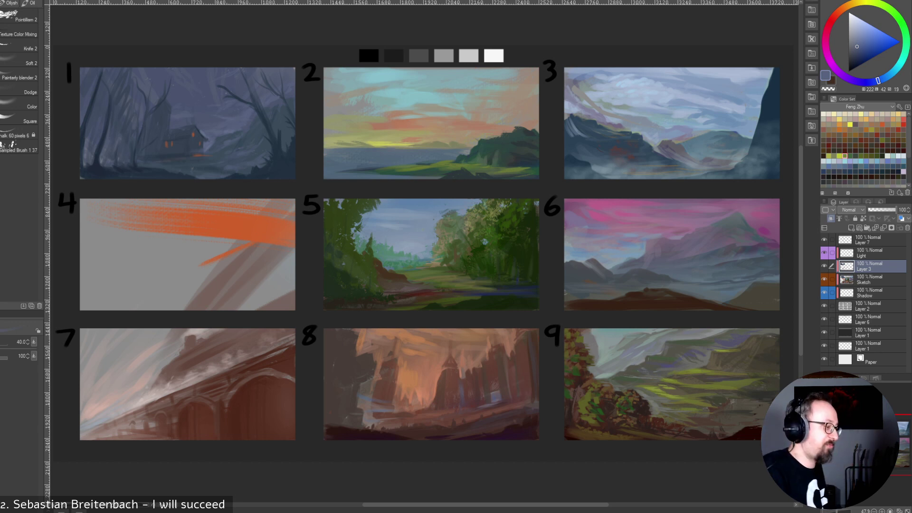
{"action": "left_click", "coordinate": [209, 134], "text": "alt"}
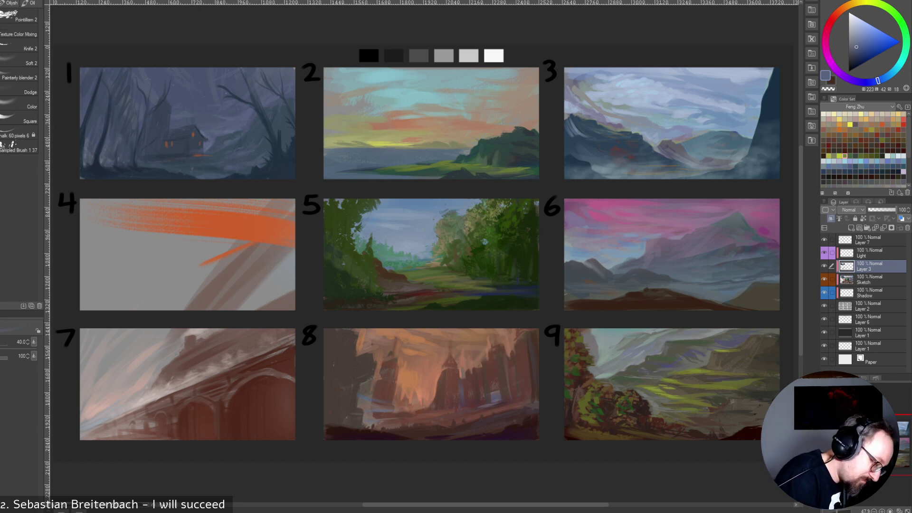
{"action": "left_click", "coordinate": [201, 128], "text": "alt"}
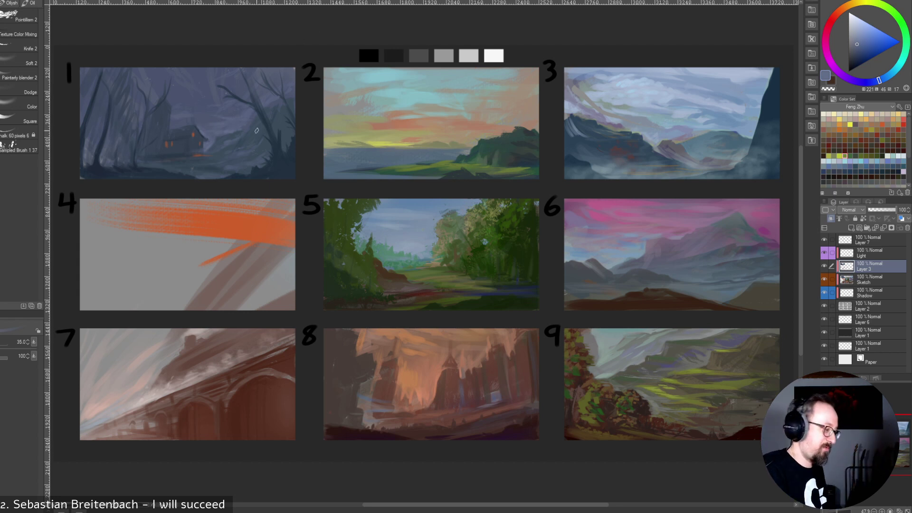
{"action": "left_click", "coordinate": [238, 124], "text": "alt"}
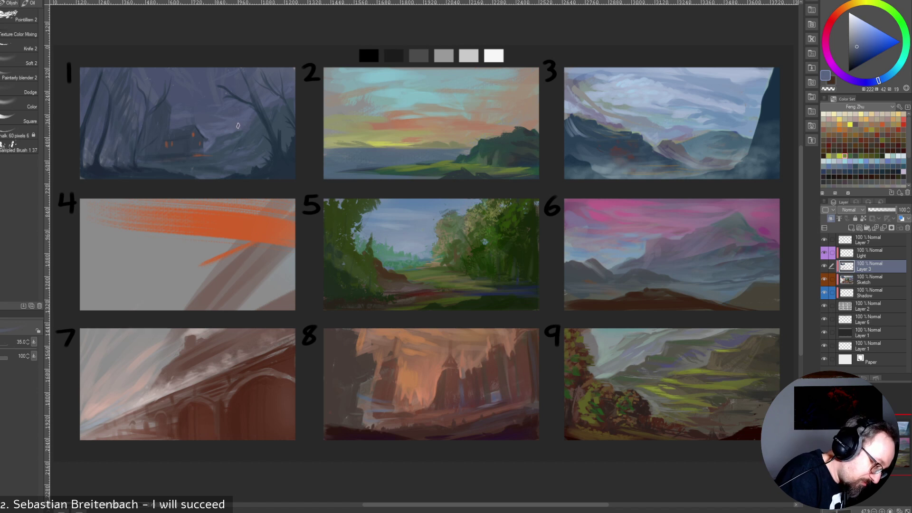
{"action": "left_click", "coordinate": [858, 42]}
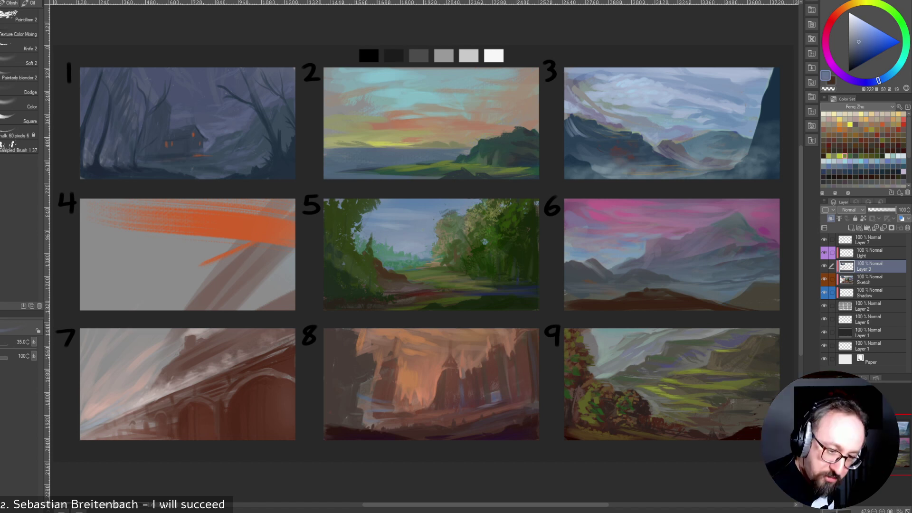
Refine the misty hill between the cabin and the right tree in thumbnail 1 with sampled blues at brush sizes 25, 20 and 15.
{"action": "key", "text": "bracketleft"}
{"action": "key", "text": "bracketleft"}
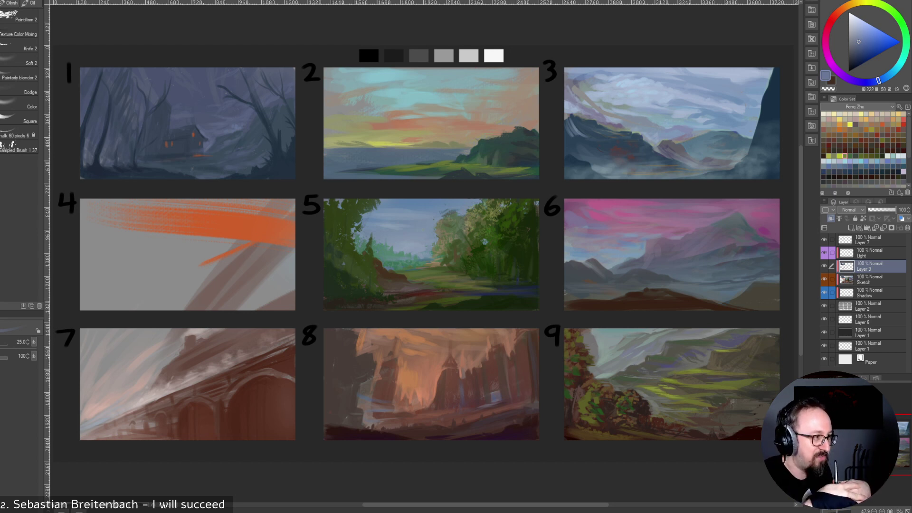
{"action": "left_click", "coordinate": [234, 123], "text": "alt"}
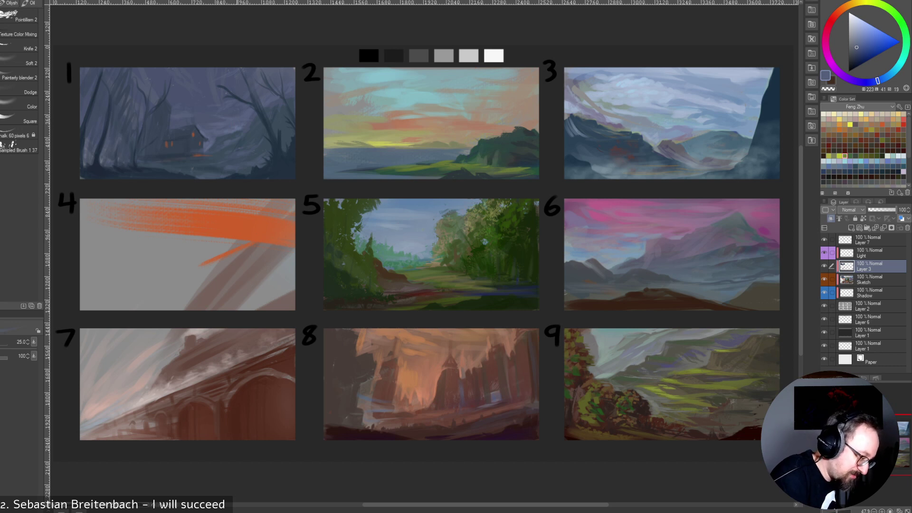
{"action": "left_click", "coordinate": [237, 127], "text": "alt"}
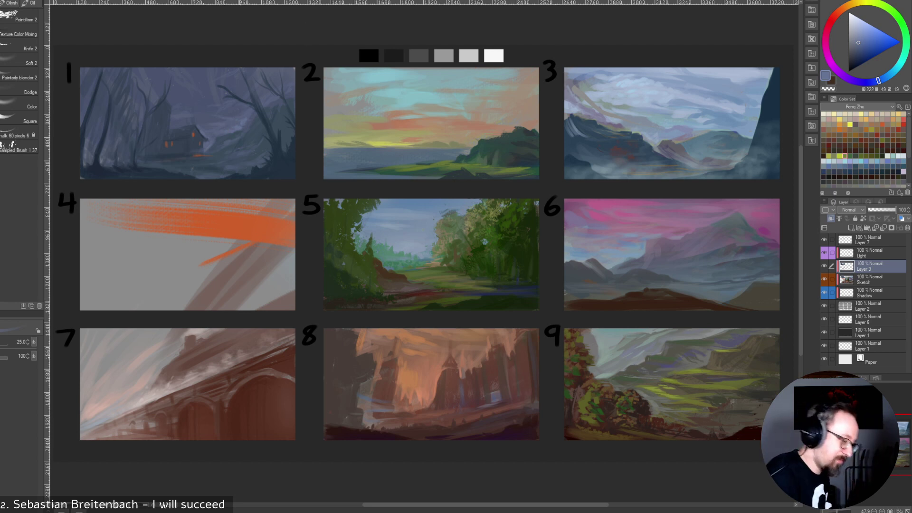
{"action": "left_click", "coordinate": [240, 128], "text": "alt"}
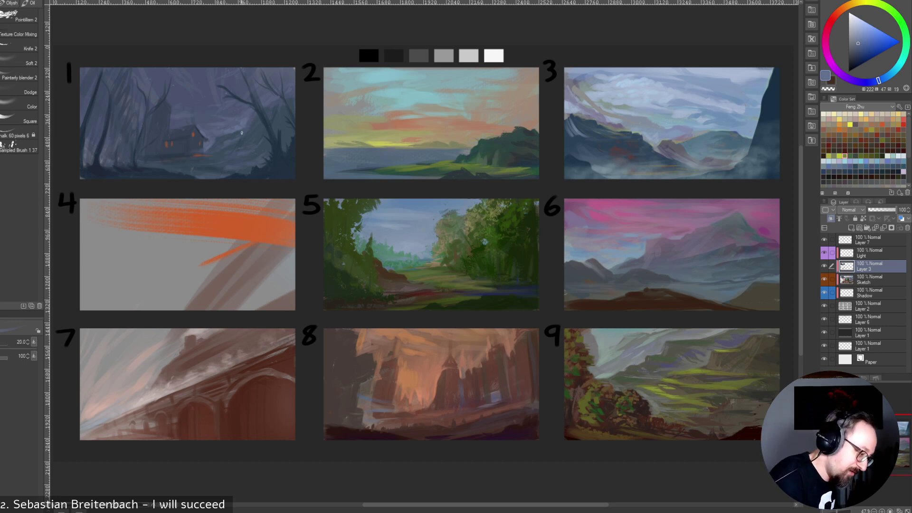
{"action": "left_click", "coordinate": [256, 129], "text": "alt"}
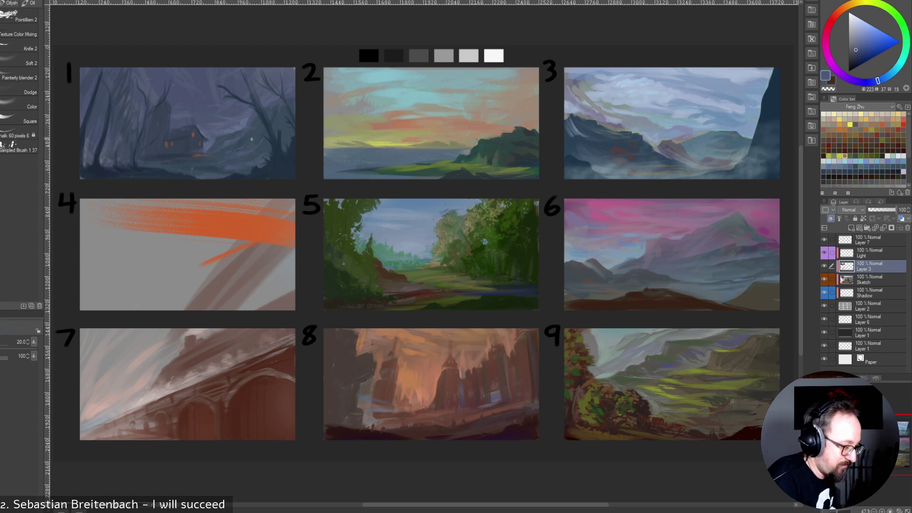
{"action": "left_click", "coordinate": [257, 127], "text": "alt"}
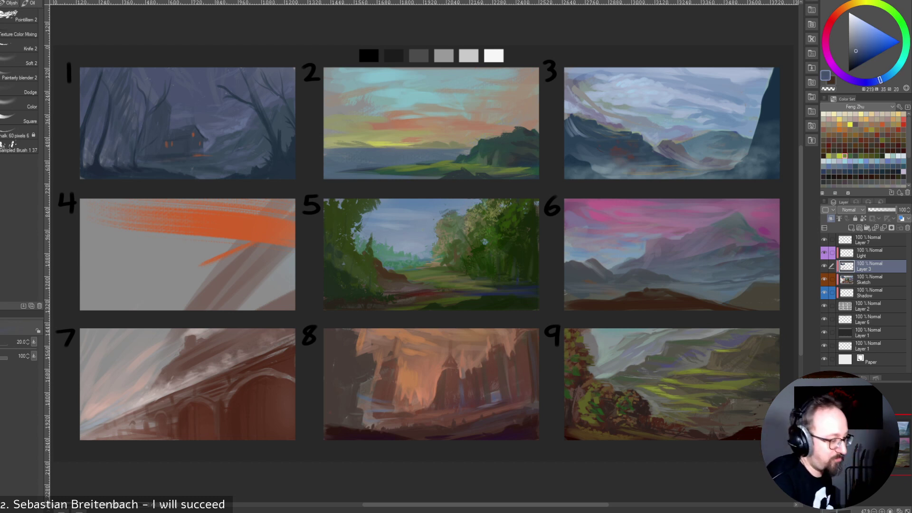
{"action": "left_click", "coordinate": [244, 134], "text": "alt"}
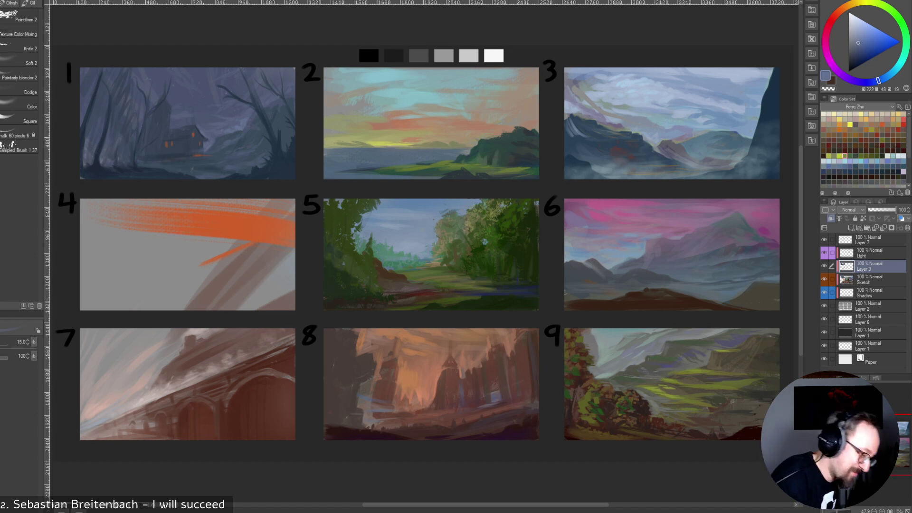
Clean up the sky beside the cabin's roof in thumbnail 1 with sampled blues at brush size 30.
{"action": "key", "text": "bracketright"}
{"action": "left_click", "coordinate": [222, 117], "text": "alt"}
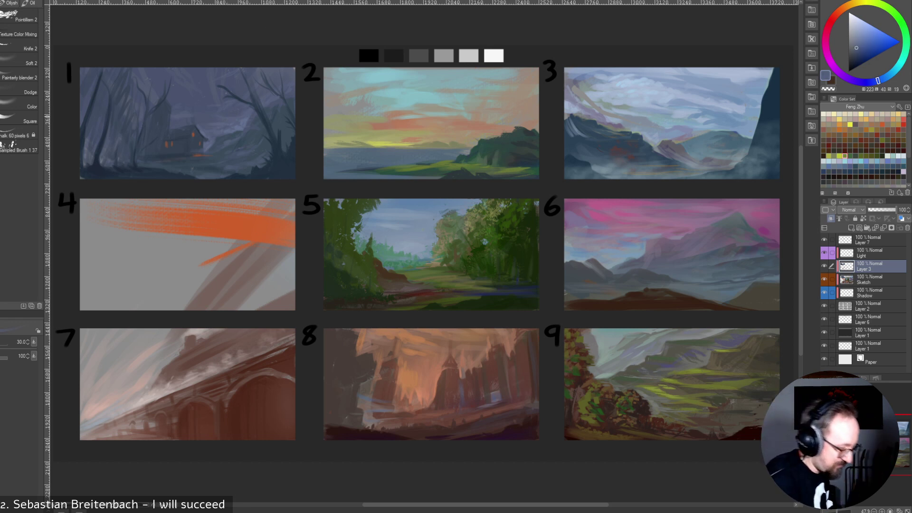
{"action": "left_click", "coordinate": [212, 116], "text": "alt"}
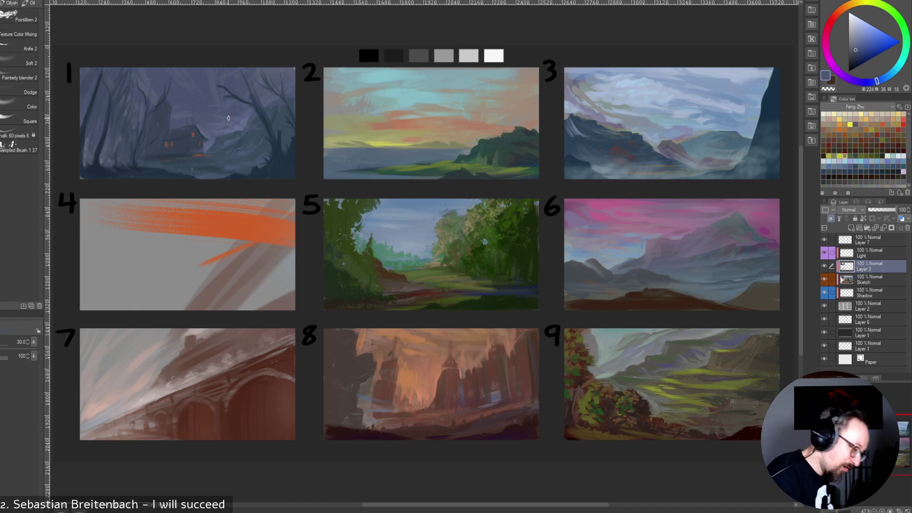
{"action": "left_click_drag", "start_coordinate": [222, 119], "coordinate": [220, 119]}
{"action": "left_click", "coordinate": [221, 121], "text": "alt"}
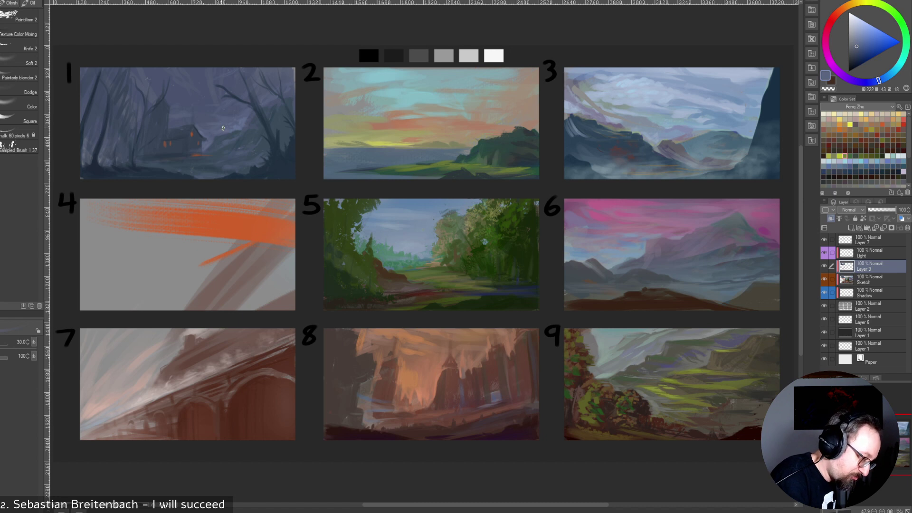
Blend the sky and mist around the right tree's branches in thumbnail 1 with sampled blues at brush size 35.
{"action": "key", "text": "bracketright"}
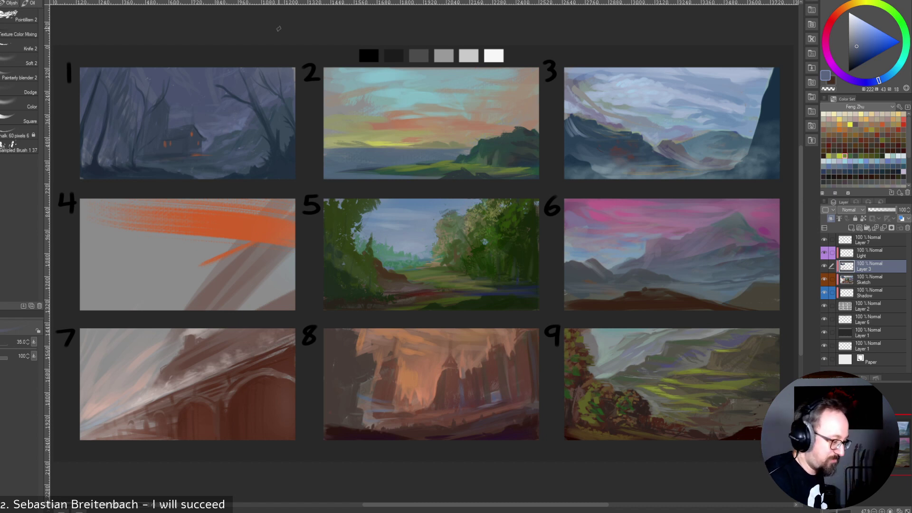
{"action": "left_click", "coordinate": [237, 117], "text": "alt"}
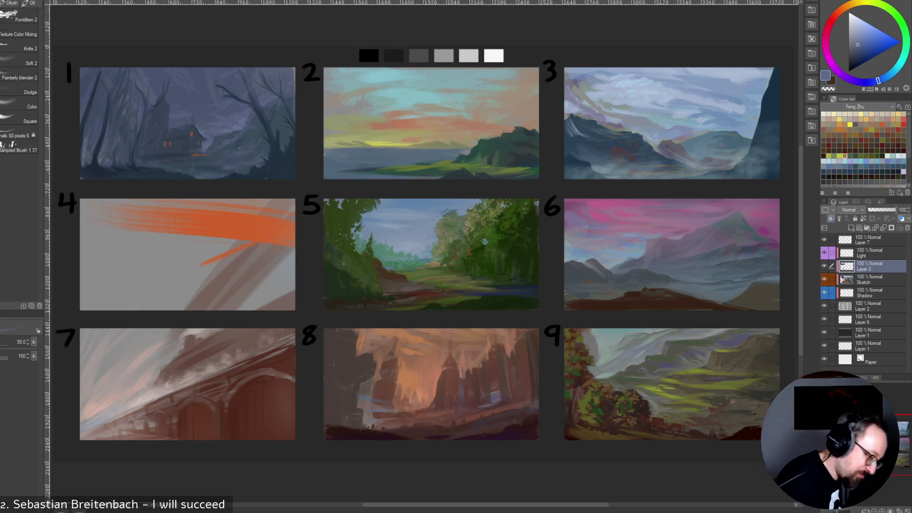
{"action": "left_click", "coordinate": [242, 120], "text": "alt"}
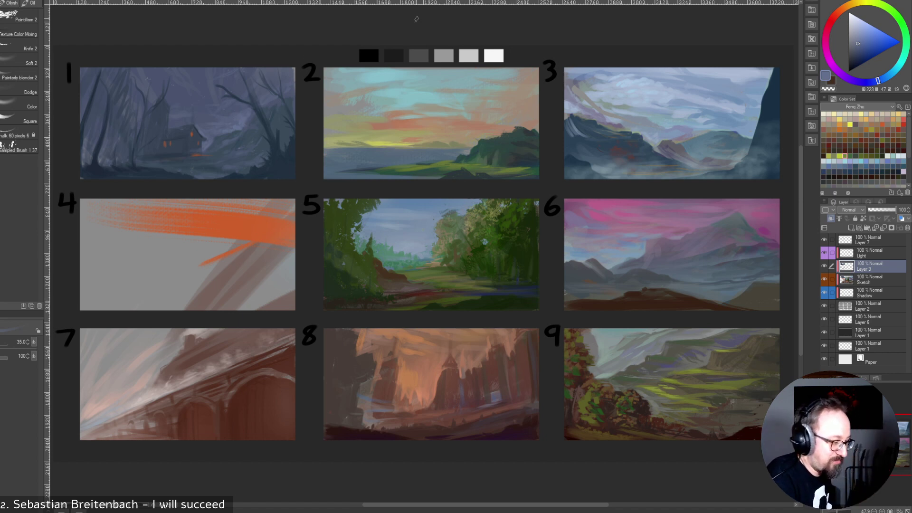
{"action": "left_click", "coordinate": [267, 97], "text": "alt"}
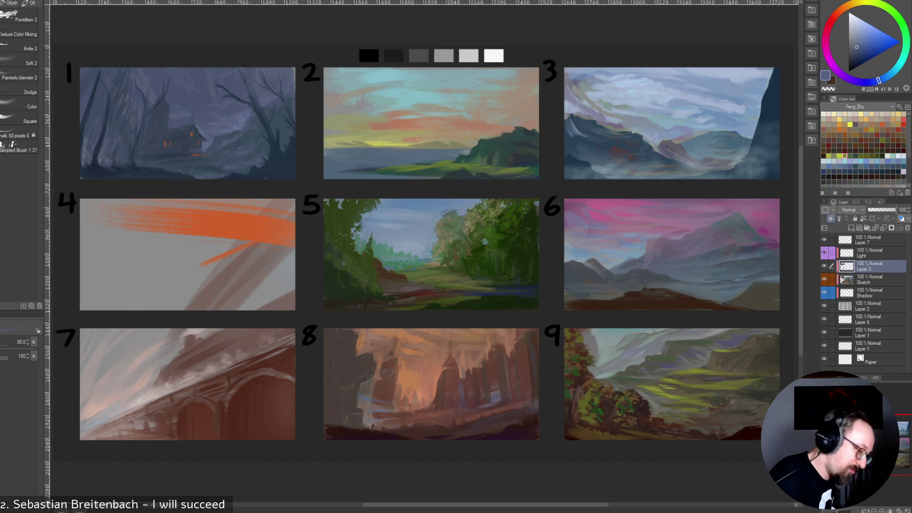
{"action": "left_click", "coordinate": [258, 118], "text": "alt"}
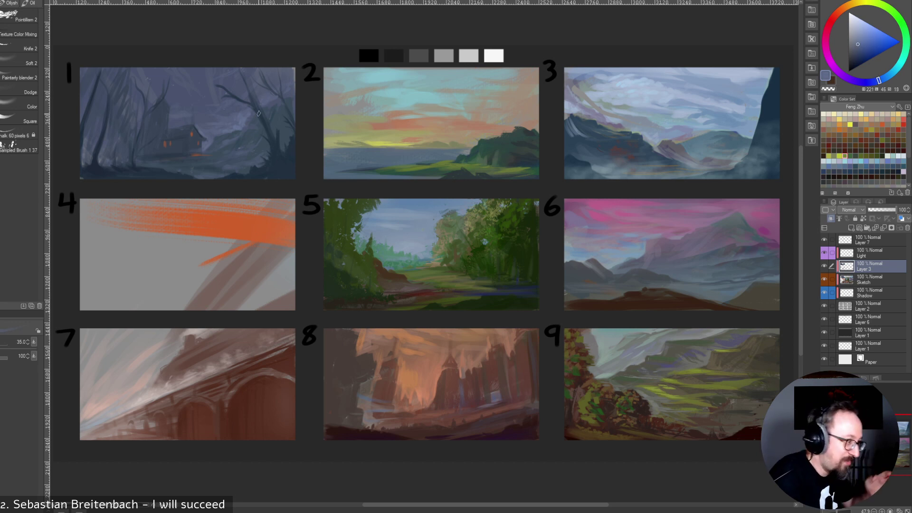
{"action": "left_click", "coordinate": [236, 129], "text": "alt"}
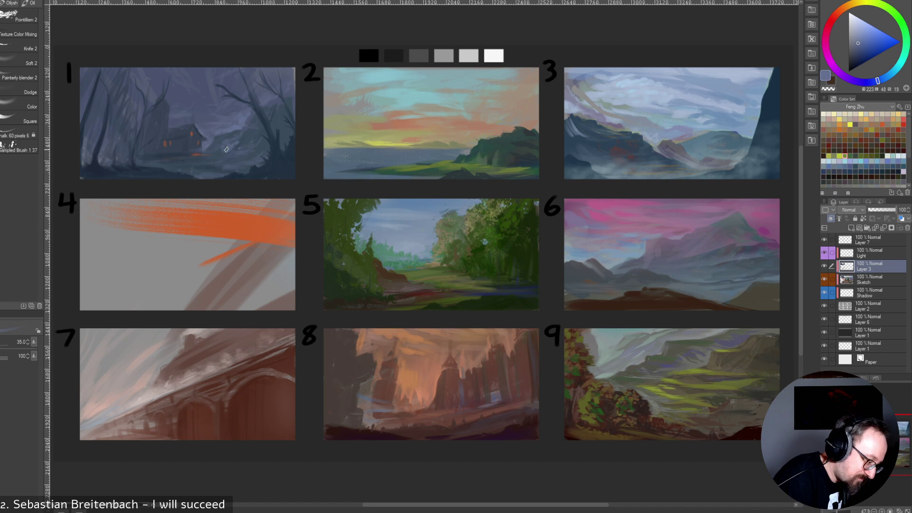
Paint the foreground ground below the cabin and right hill in thumbnail 1 with sampled dark and mist blues at brush sizes 45 and 15.
{"action": "key", "text": "bracketright"}
{"action": "key", "text": "bracketright"}
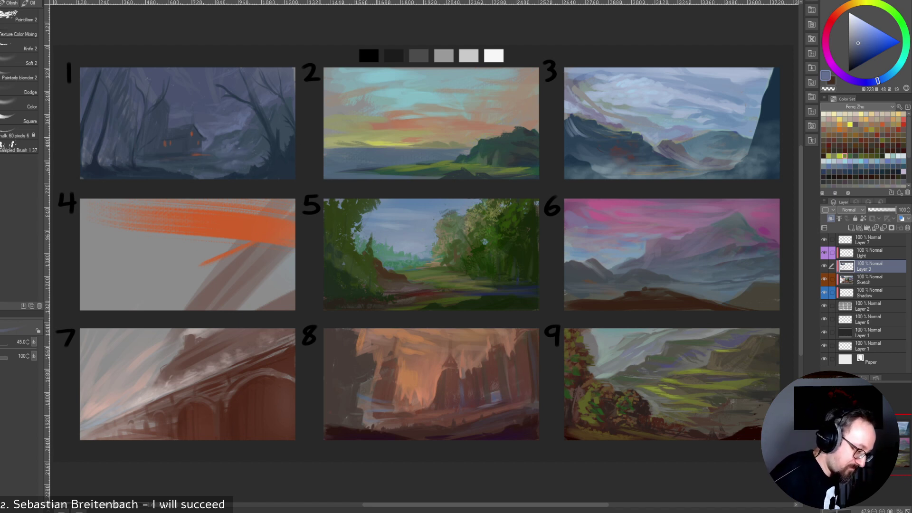
{"action": "left_click", "coordinate": [250, 175], "text": "alt"}
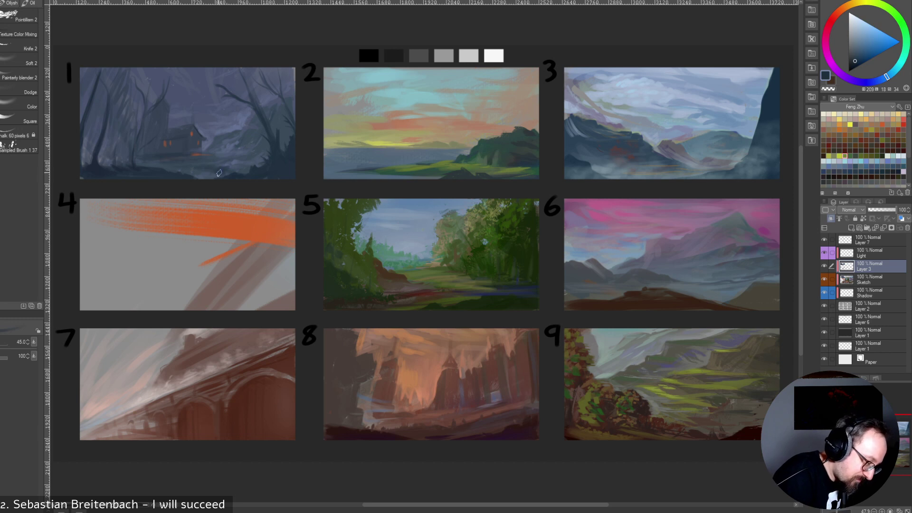
{"action": "left_click", "coordinate": [237, 172], "text": "alt"}
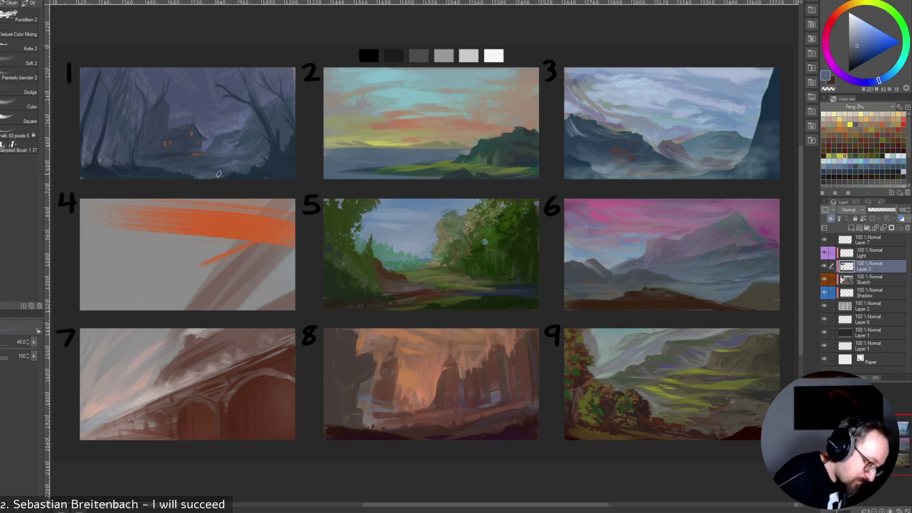
{"action": "left_click", "coordinate": [238, 155], "text": "alt"}
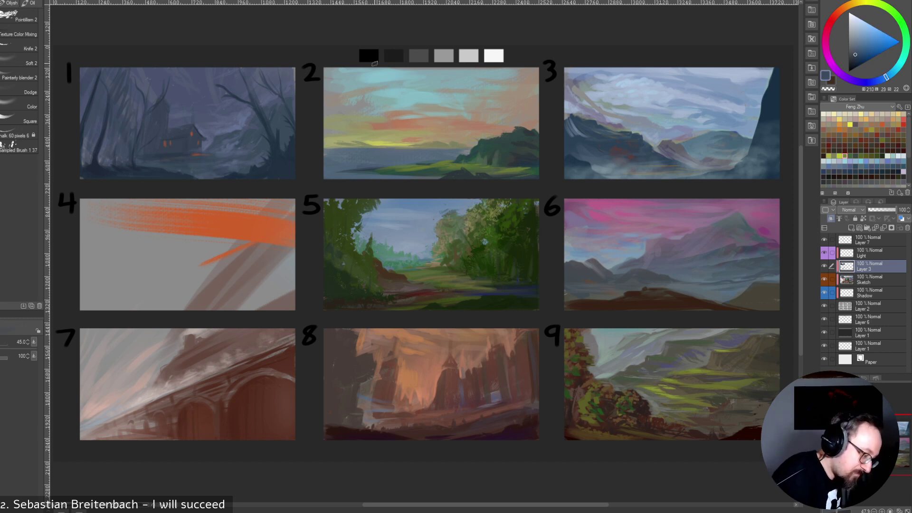
{"action": "left_click", "coordinate": [221, 175], "text": "alt"}
{"action": "key", "text": "["}
{"action": "key", "text": "["}
{"action": "key", "text": "["}
{"action": "key", "text": "["}
{"action": "key", "text": "["}
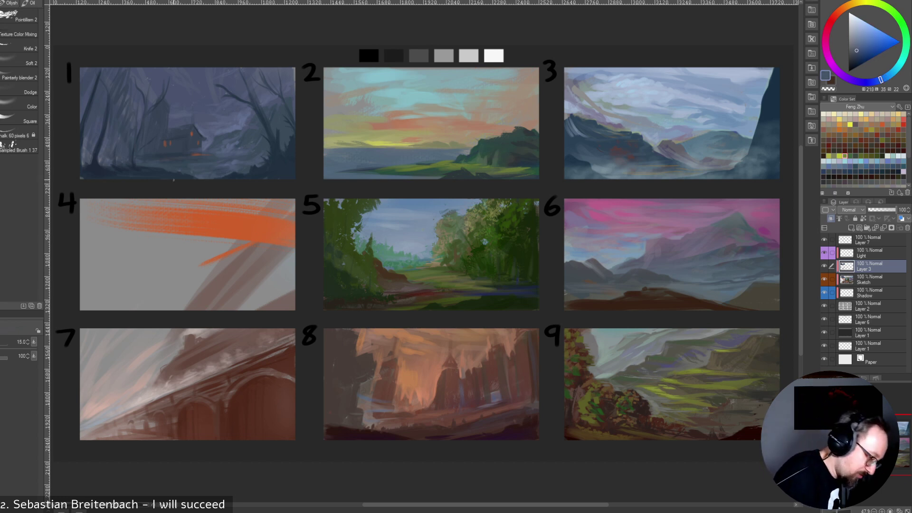
Darken the ground along the lower edge of thumbnail 1 with sampled dark blue at brush sizes 70 and 80.
{"action": "key", "text": "bracketright"}
{"action": "key", "text": "bracketright"}
{"action": "key", "text": "bracketright"}
{"action": "key", "text": "bracketright"}
{"action": "key", "text": "bracketright"}
{"action": "key", "text": "bracketright"}
{"action": "key", "text": "bracketright"}
{"action": "key", "text": "bracketright"}
{"action": "left_click", "coordinate": [157, 178], "text": "alt"}
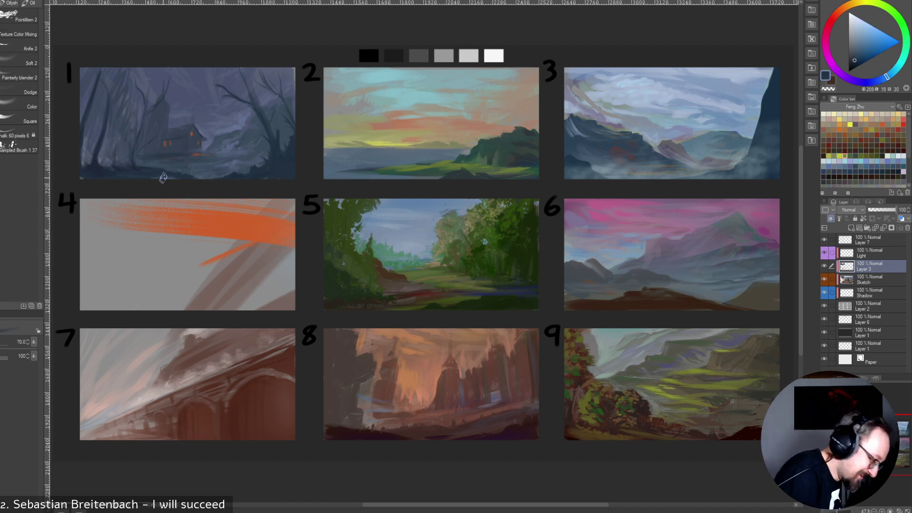
{"action": "key", "text": "bracketright"}
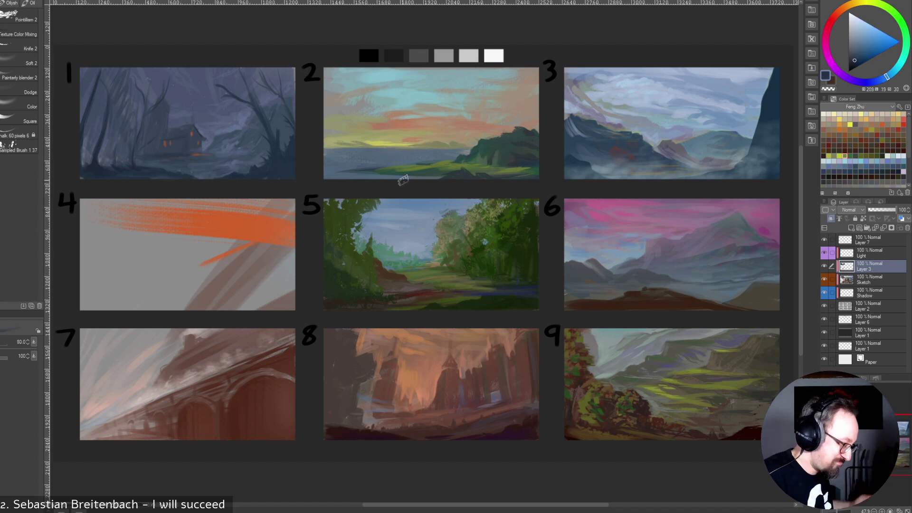
Shape the dark ground from the left trunks to below the cabin in thumbnail 1 with sampled blues at brush sizes 25 and 35.
{"action": "key", "text": "bracketleft"}
{"action": "key", "text": "bracketleft"}
{"action": "key", "text": "bracketleft"}
{"action": "key", "text": "bracketleft"}
{"action": "key", "text": "bracketleft"}
{"action": "left_click", "coordinate": [144, 166], "text": "alt"}
{"action": "key", "text": "bracketleft"}
{"action": "key", "text": "bracketleft"}
{"action": "key", "text": "bracketright"}
{"action": "key", "text": "bracketright"}
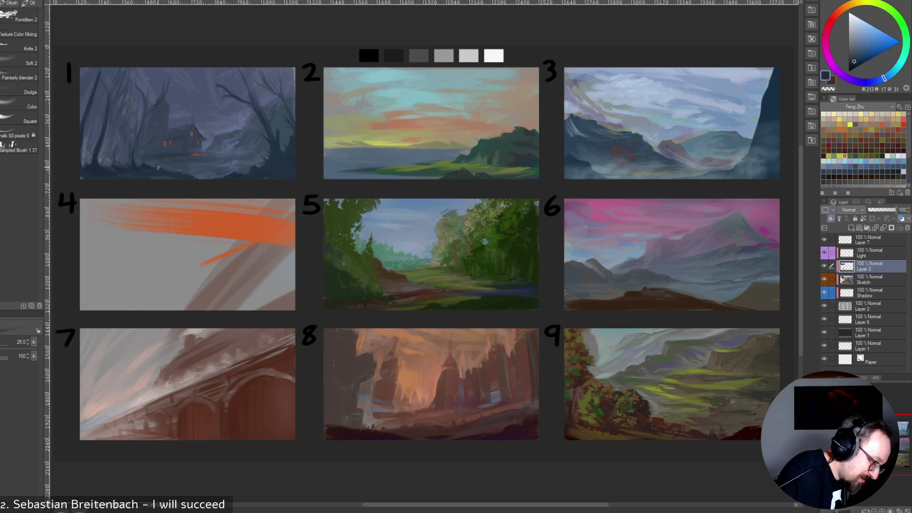
{"action": "key", "text": "bracketleft"}
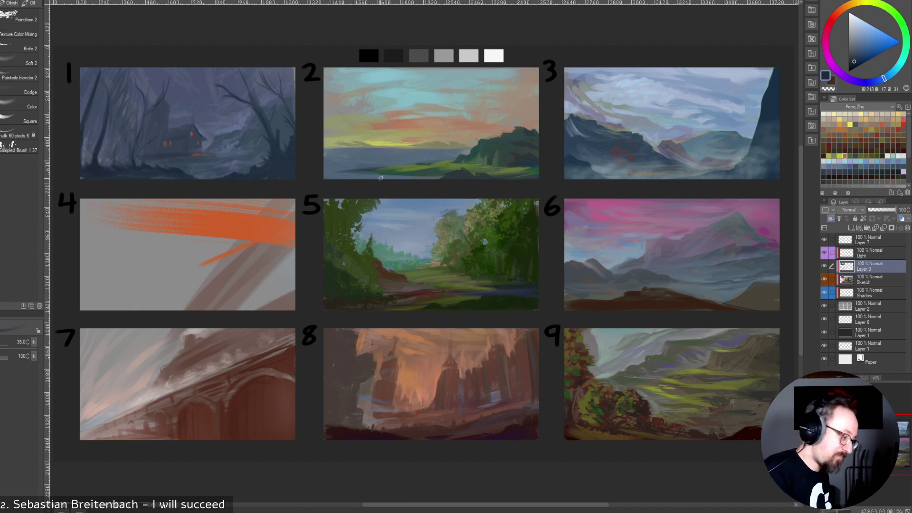
{"action": "left_click", "coordinate": [203, 168], "text": "alt"}
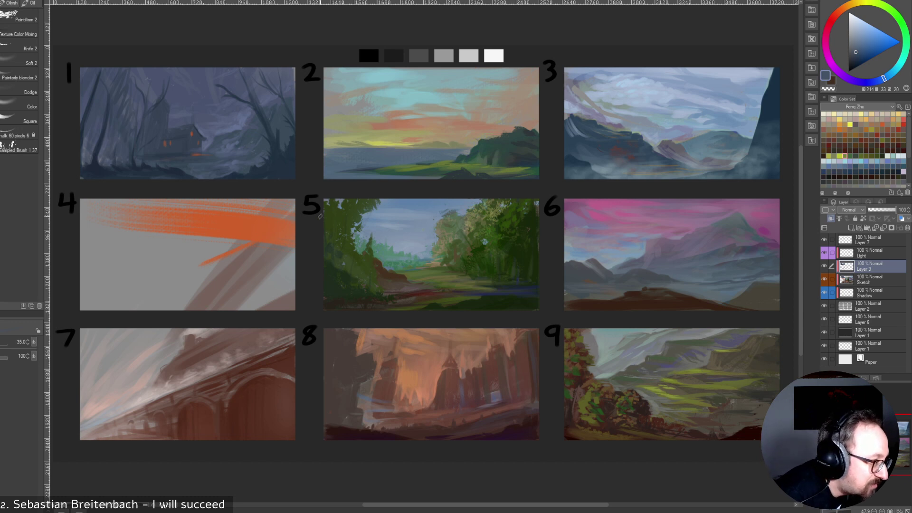
Block in broad diagonal strokes over the left half of thumbnail 4 with the sampled muted brown at brush size 175.
{"action": "left_click", "coordinate": [261, 259], "text": "alt"}
{"action": "key", "text": "]"}
{"action": "key", "text": "]"}
{"action": "key", "text": "]"}
{"action": "key", "text": "]"}
{"action": "key", "text": "]"}
{"action": "key", "text": "]"}
{"action": "key", "text": "]"}
{"action": "key", "text": "]"}
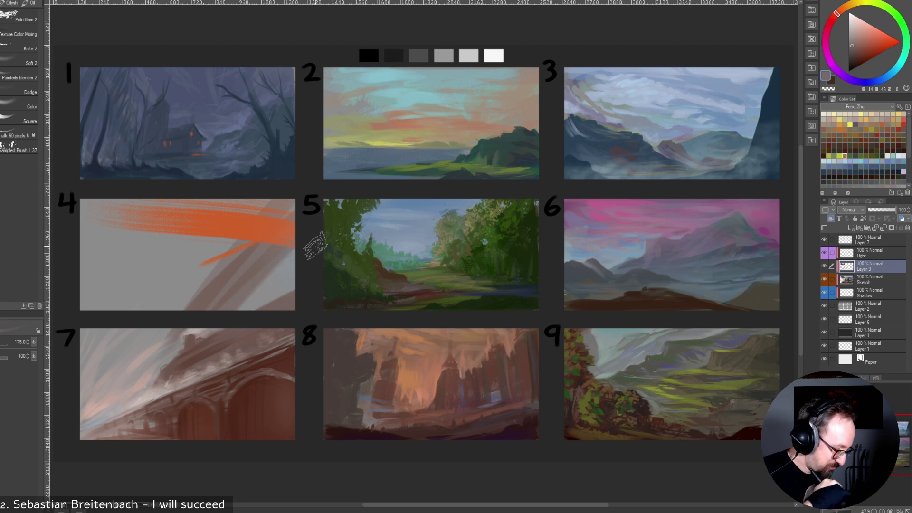
{"action": "mouse_move", "coordinate": [114, 222]}
{"action": "left_mouse_down"}
{"action": "mouse_move", "coordinate": [158, 276]}
{"action": "mouse_move", "coordinate": [136, 243]}
{"action": "mouse_move", "coordinate": [164, 256]}
{"action": "left_mouse_up"}
{"action": "left_click_drag", "start_coordinate": [99, 219], "coordinate": [172, 277]}
{"action": "left_click_drag", "start_coordinate": [107, 270], "coordinate": [137, 283]}
Cover the lower and right parts of thumbnail 4 with large sweeping muted-brown strokes, finishing at brush size 150.
{"action": "key", "text": "bracketright"}
{"action": "key", "text": "bracketright"}
{"action": "left_click_drag", "start_coordinate": [78, 275], "coordinate": [187, 293]}
{"action": "left_click_drag", "start_coordinate": [168, 249], "coordinate": [221, 250]}
{"action": "left_click_drag", "start_coordinate": [180, 298], "coordinate": [263, 246]}
{"action": "key", "text": "bracketleft"}
{"action": "key", "text": "bracketleft"}
{"action": "key", "text": "bracketleft"}
{"action": "left_click_drag", "start_coordinate": [277, 279], "coordinate": [268, 288]}
Sweep a lighter, paler orange across the upper sky of thumbnail 4 with a large brush.
{"action": "left_click", "coordinate": [238, 228], "text": "alt"}
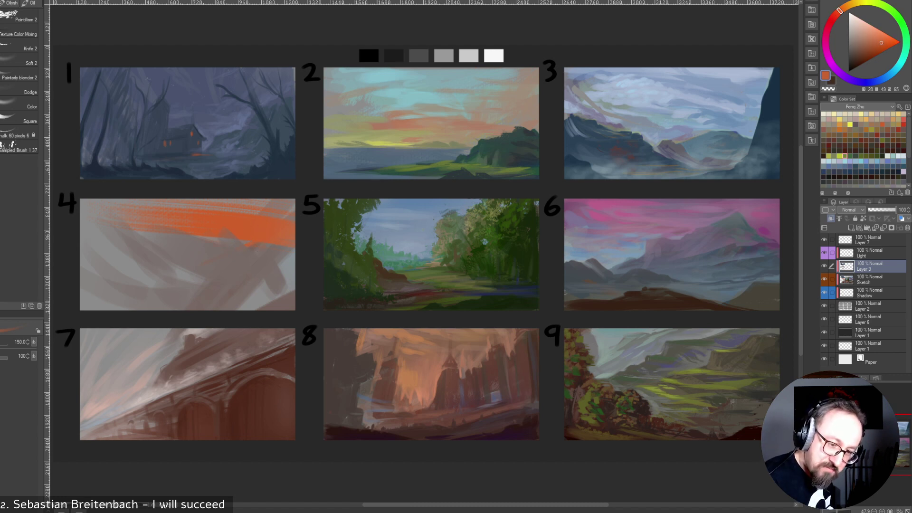
{"action": "left_click", "coordinate": [866, 33]}
{"action": "key", "text": "bracketright"}
{"action": "key", "text": "bracketright"}
{"action": "mouse_move", "coordinate": [190, 225]}
{"action": "left_mouse_down"}
{"action": "mouse_move", "coordinate": [283, 222]}
{"action": "mouse_move", "coordinate": [101, 207]}
{"action": "mouse_move", "coordinate": [161, 207]}
{"action": "left_mouse_up"}
{"action": "left_click_drag", "start_coordinate": [165, 209], "coordinate": [111, 212]}
Add horizontal streaks along the lower edge of thumbnail 4's orange sky with sampled orange at brush size 80.
{"action": "key", "text": "bracketleft"}
{"action": "key", "text": "bracketleft"}
{"action": "key", "text": "bracketleft"}
{"action": "key", "text": "bracketleft"}
{"action": "key", "text": "bracketleft"}
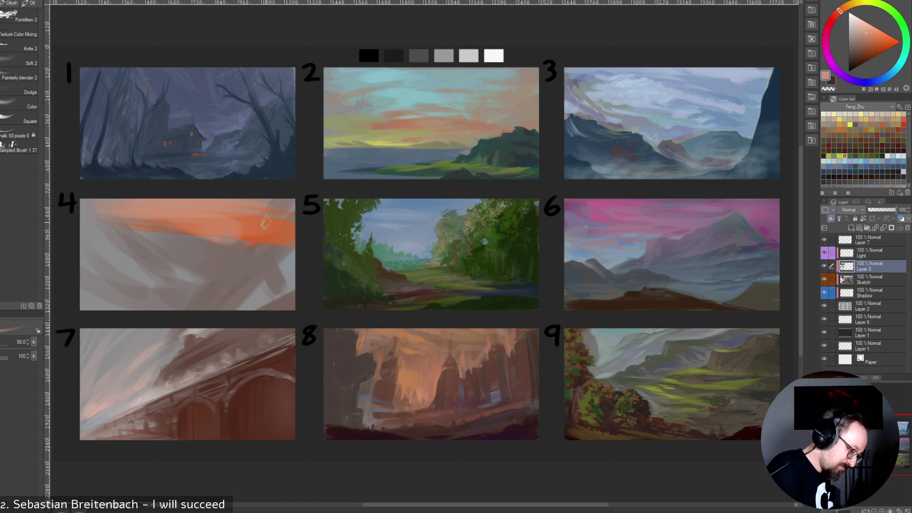
{"action": "left_click", "coordinate": [237, 227], "text": "alt"}
{"action": "mouse_move", "coordinate": [240, 232]}
{"action": "left_mouse_down"}
{"action": "mouse_move", "coordinate": [274, 217]}
{"action": "mouse_move", "coordinate": [204, 206]}
{"action": "mouse_move", "coordinate": [274, 205]}
{"action": "mouse_move", "coordinate": [272, 222]}
{"action": "mouse_move", "coordinate": [259, 209]}
{"action": "mouse_move", "coordinate": [285, 210]}
{"action": "mouse_move", "coordinate": [151, 202]}
{"action": "mouse_move", "coordinate": [162, 200]}
{"action": "mouse_move", "coordinate": [260, 212]}
{"action": "mouse_move", "coordinate": [108, 207]}
{"action": "mouse_move", "coordinate": [114, 225]}
{"action": "left_mouse_up"}
{"action": "left_click", "coordinate": [271, 232], "text": "alt"}
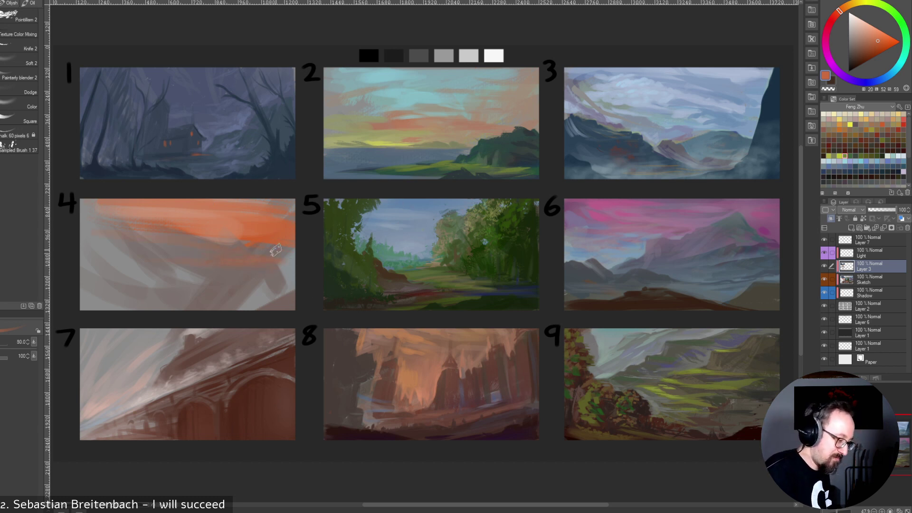
Widen the saturated orange at the right end of thumbnail 4's sky with sampled orange at brush size 150.
{"action": "key", "text": "bracketright"}
{"action": "key", "text": "bracketright"}
{"action": "key", "text": "bracketright"}
{"action": "key", "text": "bracketright"}
{"action": "left_click", "coordinate": [279, 214], "text": "alt"}
{"action": "key", "text": "bracketleft"}
{"action": "mouse_move", "coordinate": [281, 210]}
{"action": "left_mouse_down"}
{"action": "mouse_move", "coordinate": [286, 222]}
{"action": "mouse_move", "coordinate": [267, 210]}
{"action": "left_mouse_up"}
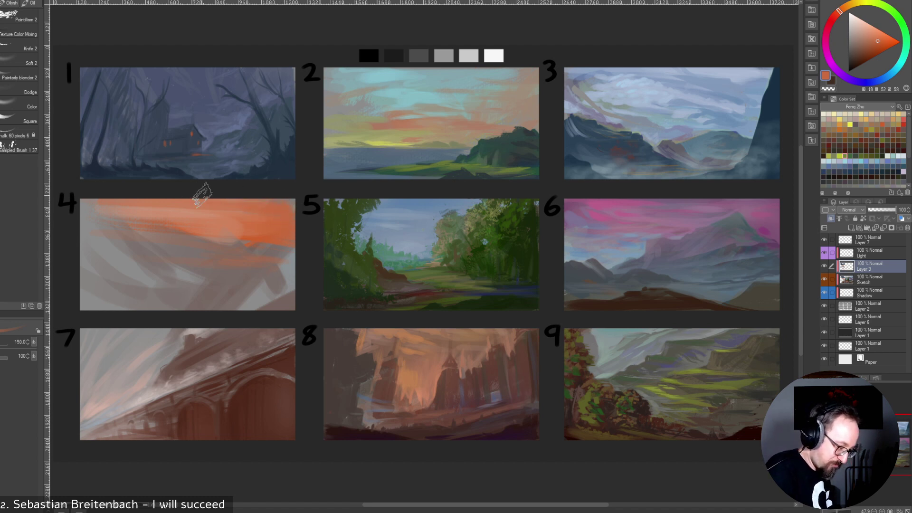
Soften the middle ground of thumbnail 4 with sampled muted grey-brown tones at brush size 100.
{"action": "key", "text": "bracketleft"}
{"action": "key", "text": "bracketleft"}
{"action": "left_click", "coordinate": [184, 277], "text": "alt"}
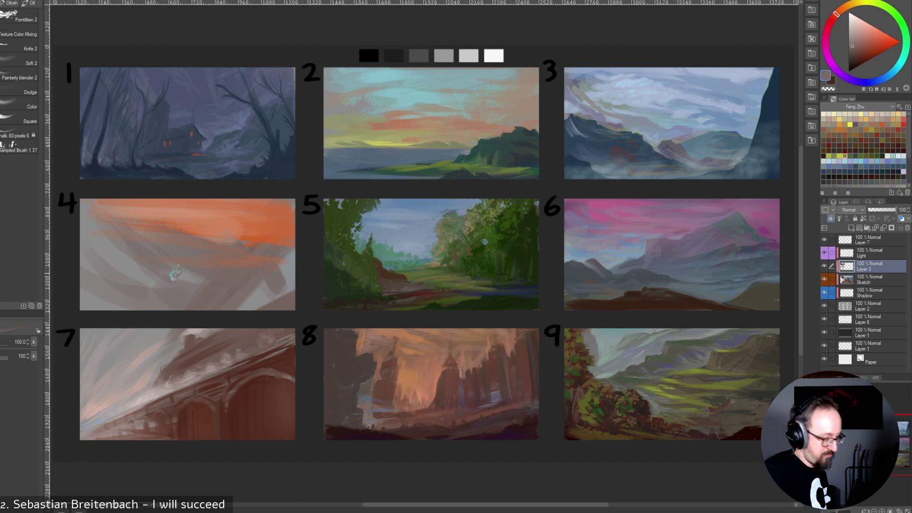
{"action": "left_click", "coordinate": [241, 274], "text": "alt"}
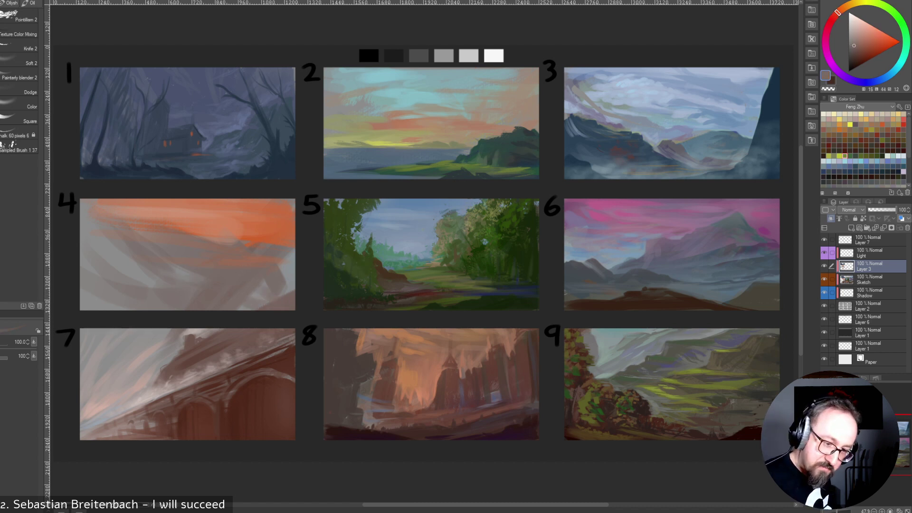
Sweep a dark brown foreground curve down the right side and along the lower edge of thumbnail 4 at brush size 175.
{"action": "left_click", "coordinate": [629, 296], "text": "alt"}
{"action": "key", "text": "bracketright"}
{"action": "key", "text": "bracketright"}
{"action": "mouse_move", "coordinate": [283, 232]}
{"action": "left_mouse_down"}
{"action": "mouse_move", "coordinate": [249, 280]}
{"action": "mouse_move", "coordinate": [166, 299]}
{"action": "mouse_move", "coordinate": [253, 296]}
{"action": "left_mouse_up"}
{"action": "key", "text": "bracketleft"}
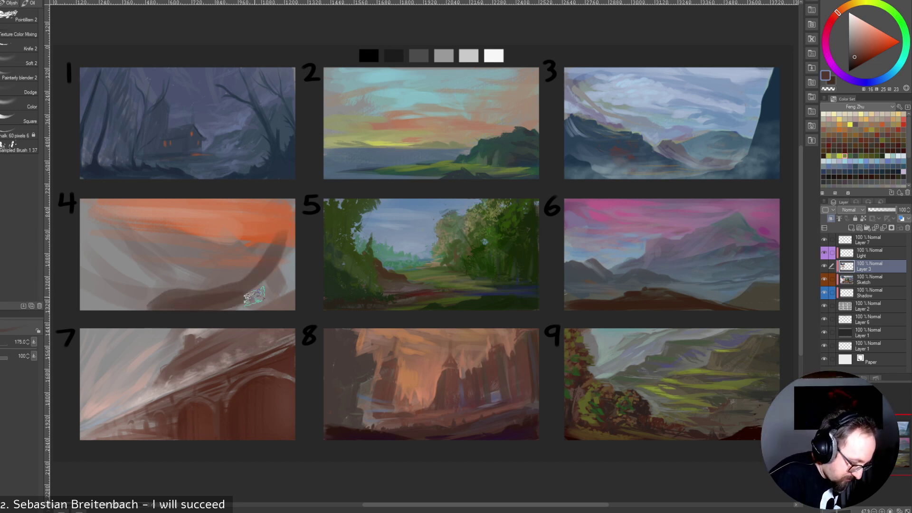
Fill in the rising cliff at the right edge of thumbnail 4 with a sampled dark brown at brush size 150.
{"action": "left_click", "coordinate": [424, 252], "text": "alt"}
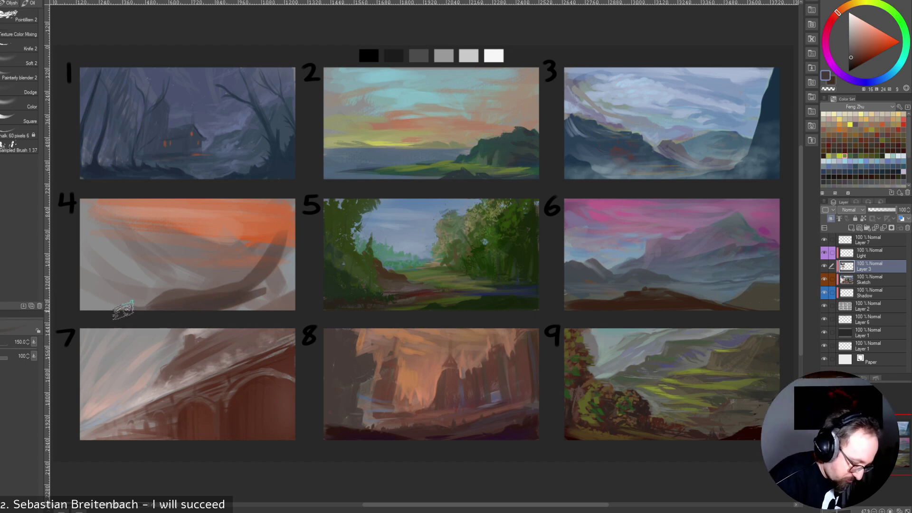
{"action": "mouse_move", "coordinate": [261, 299]}
{"action": "left_mouse_down"}
{"action": "mouse_move", "coordinate": [247, 292]}
{"action": "mouse_move", "coordinate": [287, 247]}
{"action": "mouse_move", "coordinate": [284, 296]}
{"action": "left_mouse_up"}
{"action": "key", "text": "bracketright"}
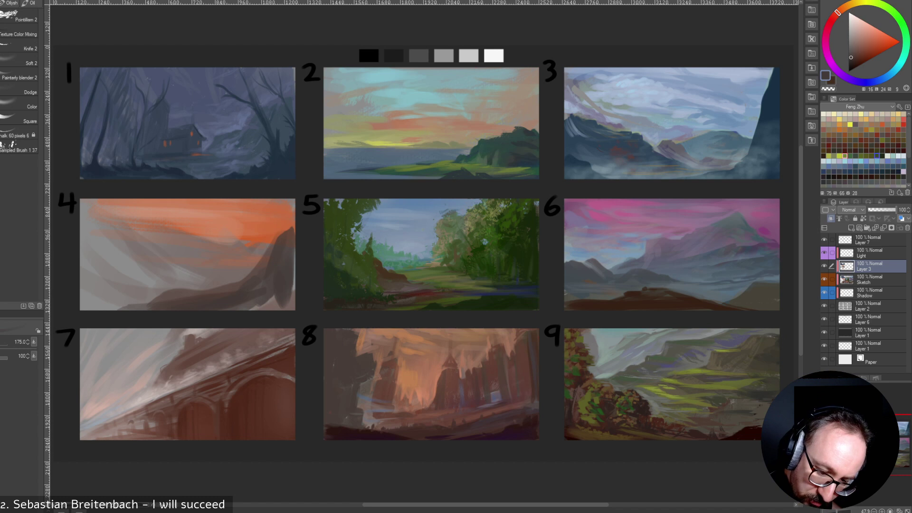
Cool the right cliff and foreground hill of thumbnail 4 with broad strokes of a dark blue colour-set swatch, finishing at brush size 70.
{"action": "left_click", "coordinate": [866, 182]}
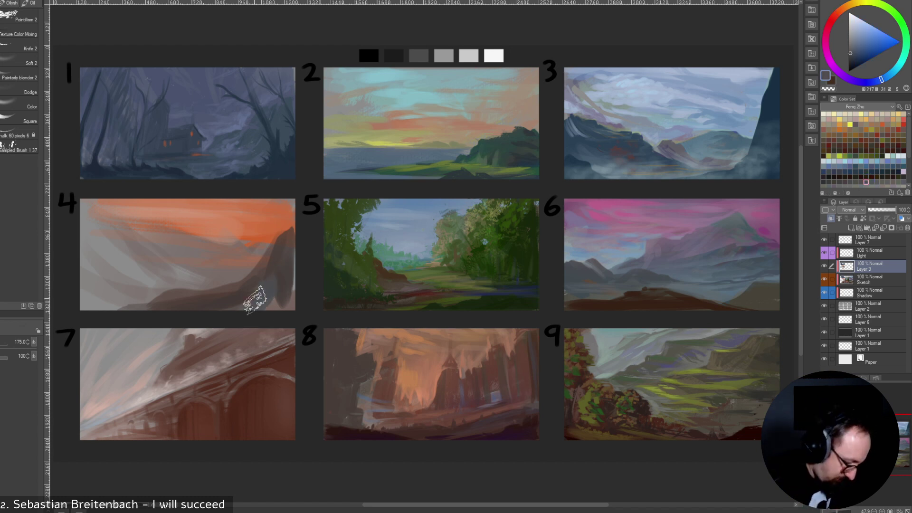
{"action": "key", "text": "bracketright"}
{"action": "left_click_drag", "start_coordinate": [227, 304], "coordinate": [292, 288]}
{"action": "key", "text": "bracketleft"}
{"action": "key", "text": "bracketleft"}
{"action": "key", "text": "bracketleft"}
{"action": "key", "text": "bracketleft"}
{"action": "key", "text": "bracketleft"}
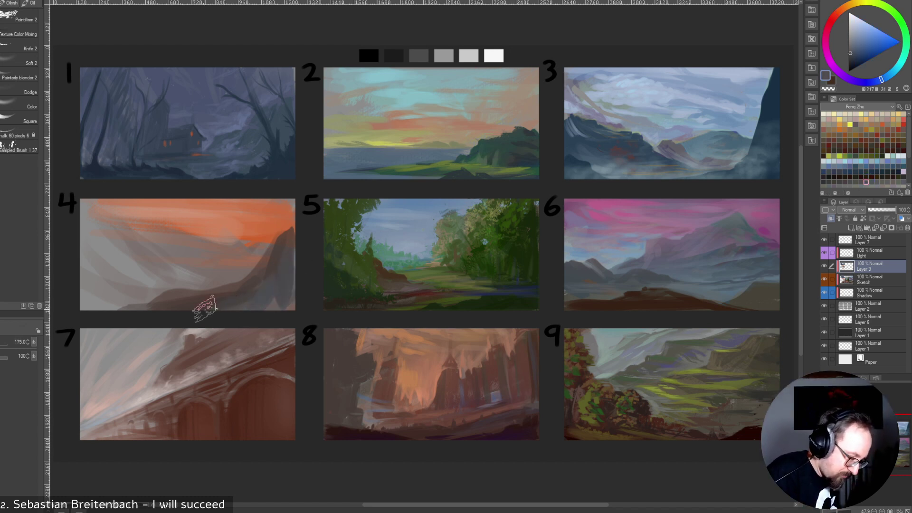
{"action": "key", "text": "bracketleft"}
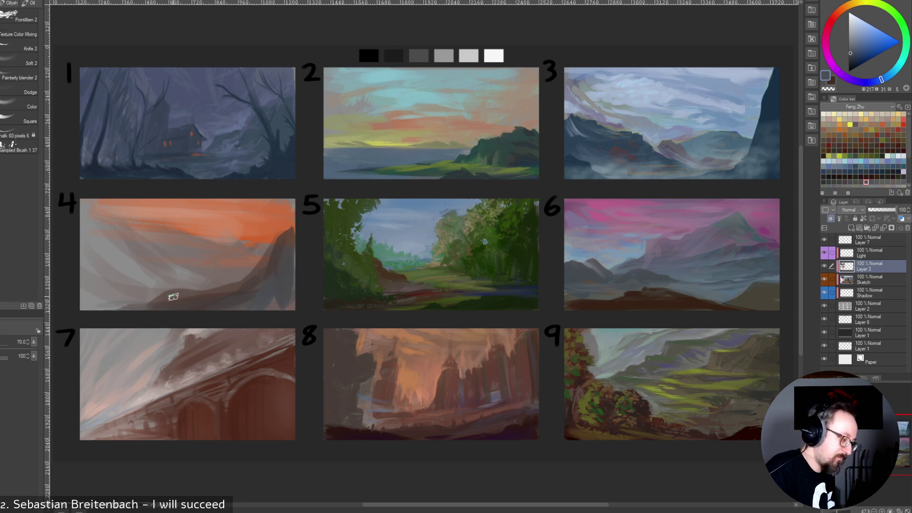
Paint orange streaks of reflected light across the valley floor of thumbnail 4 with sampled tones at brush size 60.
{"action": "left_click", "coordinate": [211, 282], "text": "alt"}
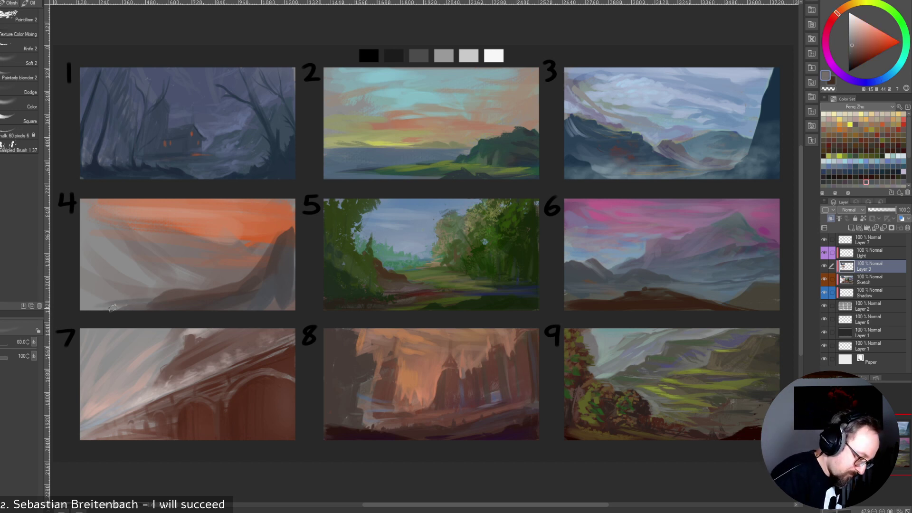
{"action": "left_click", "coordinate": [184, 254], "text": "alt"}
{"action": "left_click", "coordinate": [235, 253], "text": "alt"}
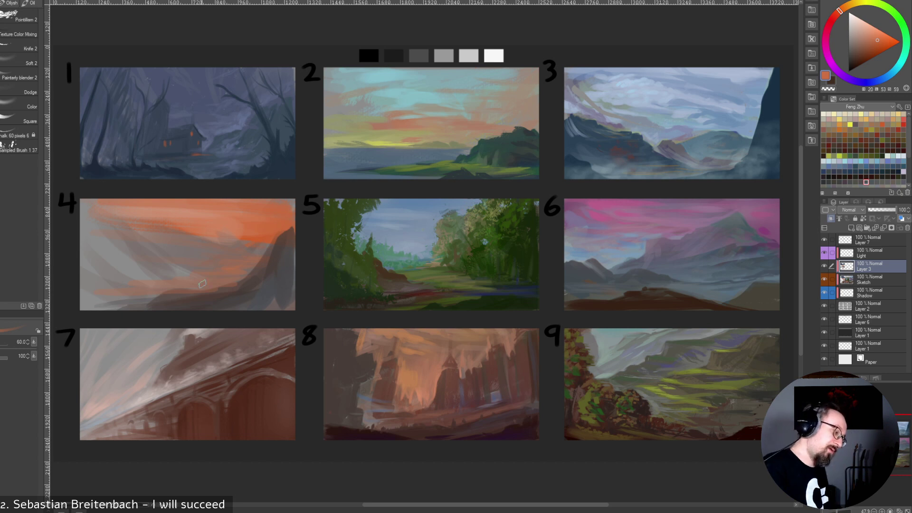
{"action": "left_click", "coordinate": [239, 252], "text": "alt"}
{"action": "left_click", "coordinate": [256, 236], "text": "alt"}
{"action": "left_click_drag", "start_coordinate": [256, 236], "coordinate": [251, 242]}
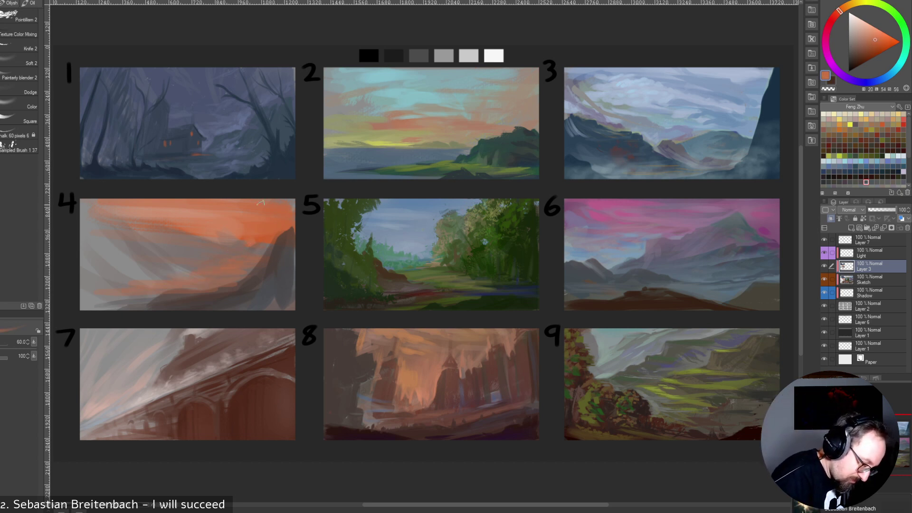
Refine the lower orange sky above thumbnail 4's distant ridge with sampled oranges and brown at brush sizes 45 and 40.
{"action": "key", "text": "bracketleft"}
{"action": "key", "text": "bracketleft"}
{"action": "left_click", "coordinate": [224, 224], "text": "alt"}
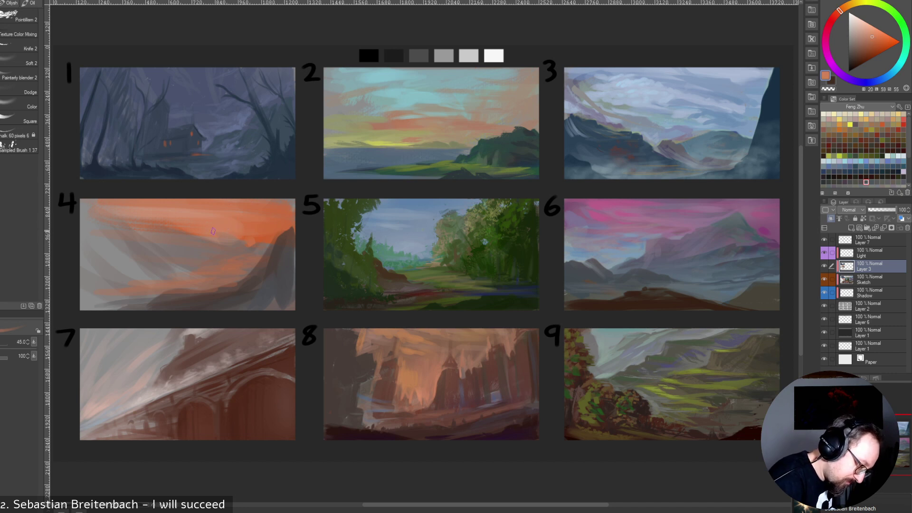
{"action": "left_click", "coordinate": [197, 216], "text": "alt"}
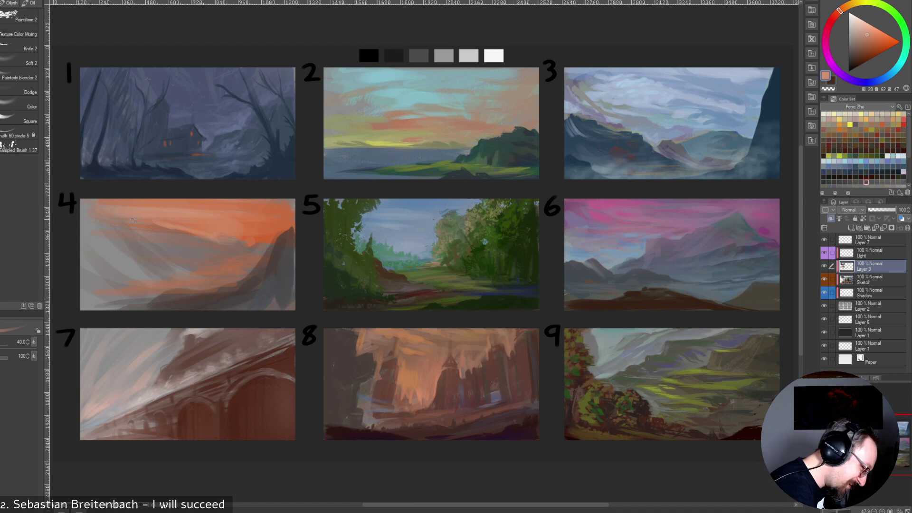
{"action": "left_click", "coordinate": [168, 232], "text": "alt"}
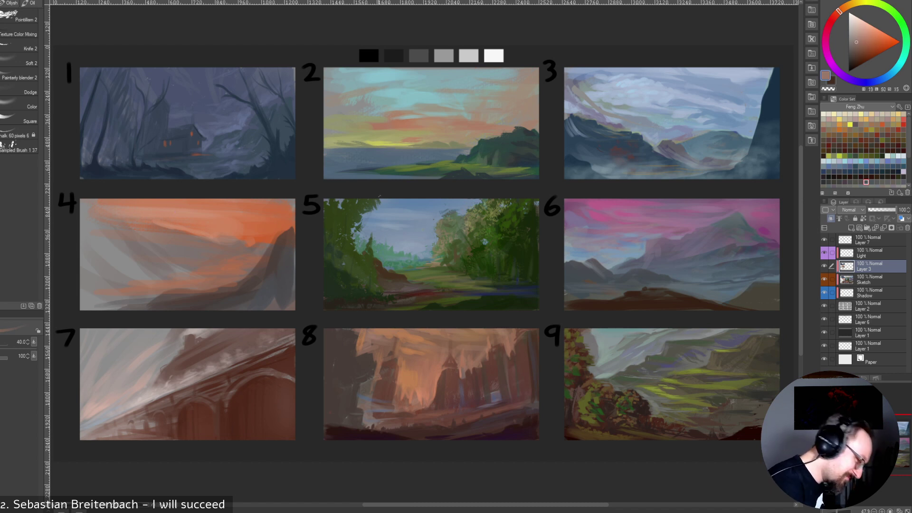
Stroke dark diagonal bands down the left mountainside of thumbnail 4 with sampled dark brown at brush size 125.
{"action": "left_click", "coordinate": [188, 274], "text": "alt"}
{"action": "left_click", "coordinate": [226, 284], "text": "alt"}
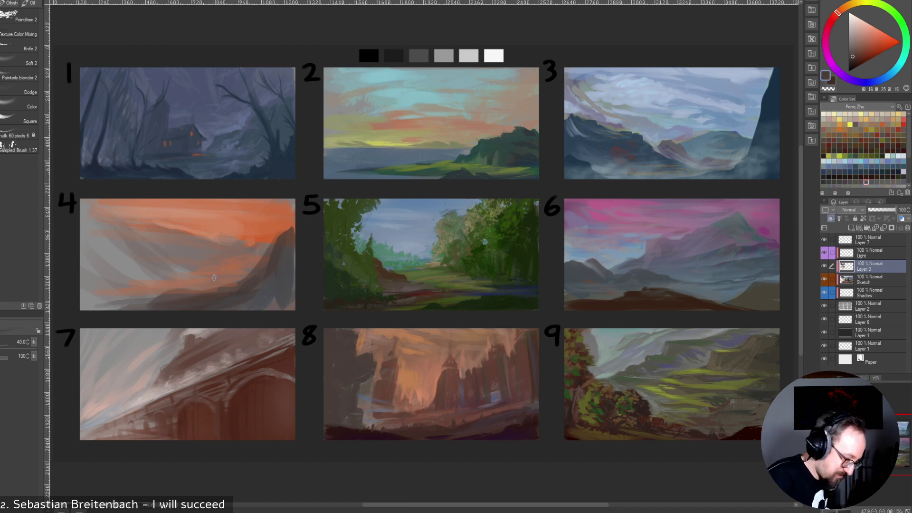
{"action": "key", "text": "bracketright"}
{"action": "key", "text": "bracketright"}
{"action": "key", "text": "bracketright"}
{"action": "key", "text": "bracketright"}
{"action": "key", "text": "bracketright"}
{"action": "key", "text": "bracketright"}
{"action": "key", "text": "bracketright"}
{"action": "left_click_drag", "start_coordinate": [125, 229], "coordinate": [199, 280]}
{"action": "left_click_drag", "start_coordinate": [126, 244], "coordinate": [183, 282]}
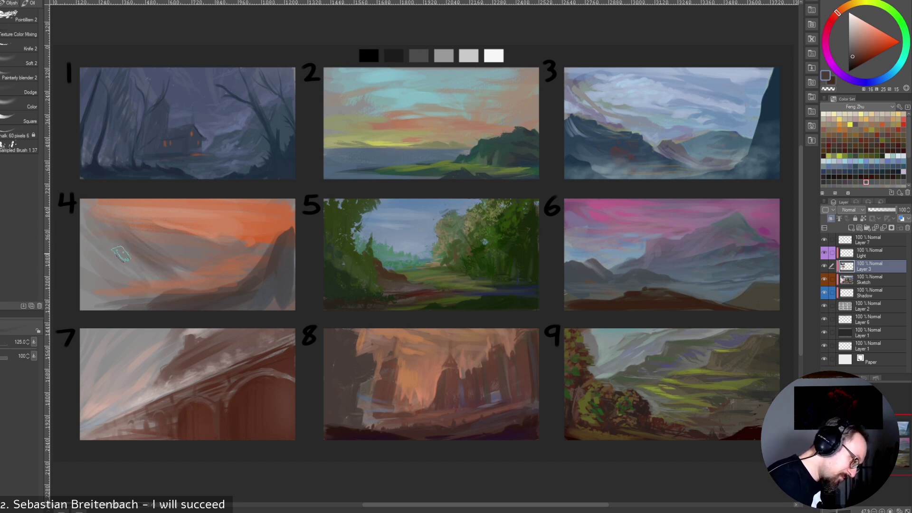
Blend the left mountainside of thumbnail 4 into the valley with long strokes of sampled grey-brown, finishing at brush size 90.
{"action": "left_click", "coordinate": [124, 255], "text": "alt"}
{"action": "left_click_drag", "start_coordinate": [124, 255], "coordinate": [200, 276]}
{"action": "key", "text": "bracketleft"}
{"action": "key", "text": "bracketleft"}
{"action": "key", "text": "bracketleft"}
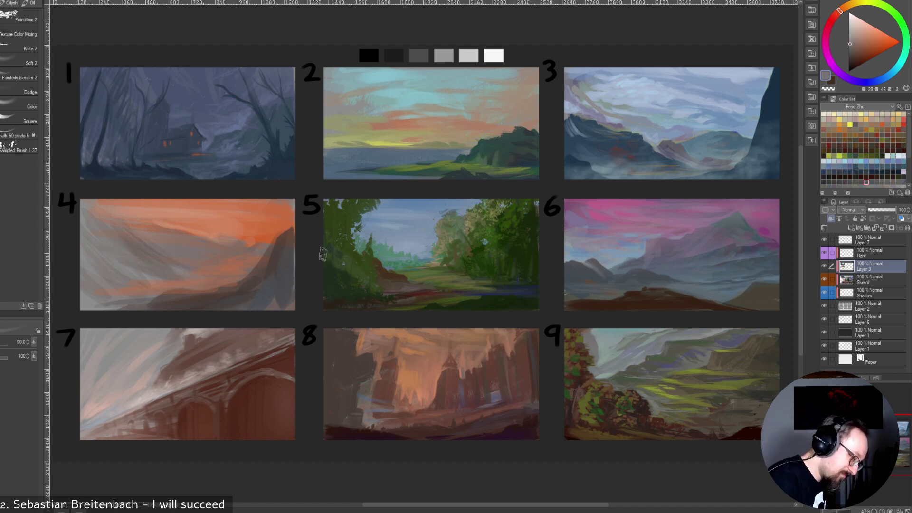
Touch up the valley floor and the dark foreground hill of thumbnail 4 with sampled browns, reducing the brush to size 30.
{"action": "key", "text": "bracketleft"}
{"action": "key", "text": "bracketleft"}
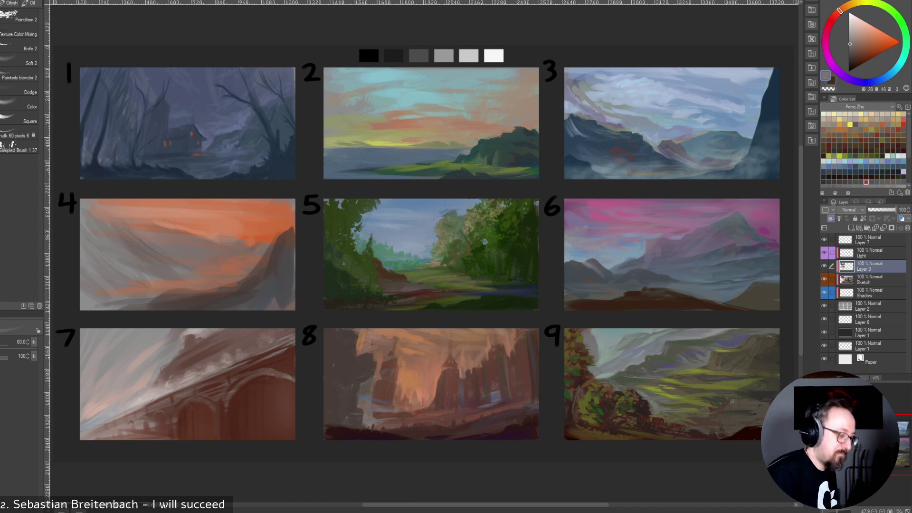
{"action": "left_click", "coordinate": [217, 267], "text": "alt"}
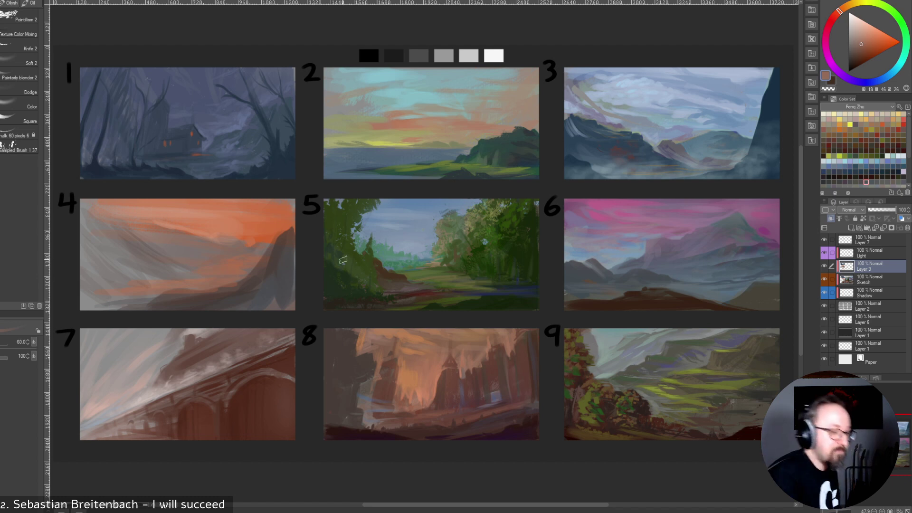
{"action": "left_click", "coordinate": [252, 308], "text": "alt"}
{"action": "left_click", "coordinate": [220, 291], "text": "alt"}
{"action": "key", "text": "bracketleft"}
{"action": "key", "text": "bracketleft"}
{"action": "key", "text": "bracketleft"}
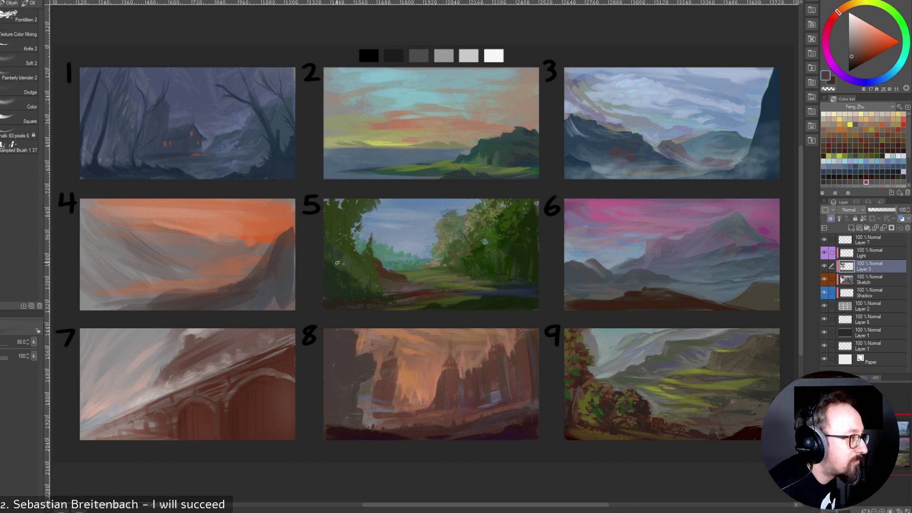
Shape the right cliff's jagged outline against the orange sky in thumbnail 4 with sampled browns and oranges at brush size 30.
{"action": "left_click", "coordinate": [245, 272], "text": "alt"}
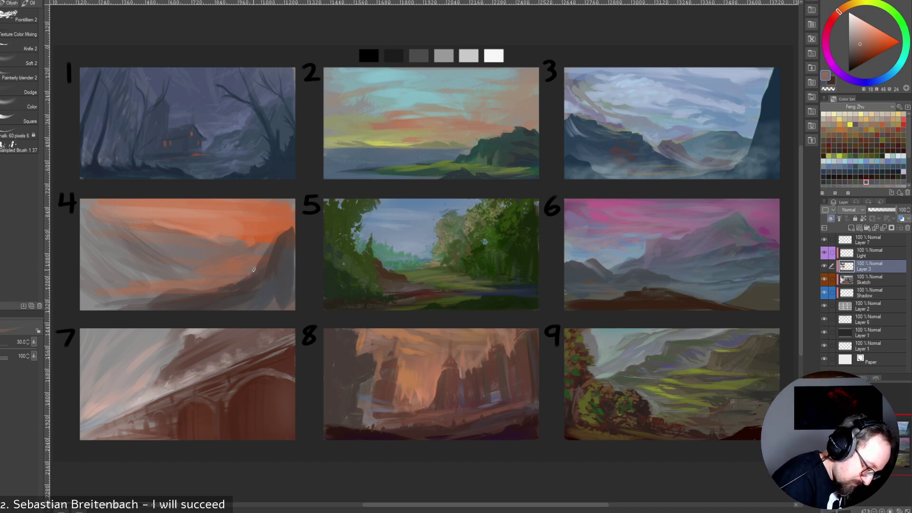
{"action": "left_click", "coordinate": [268, 247], "text": "alt"}
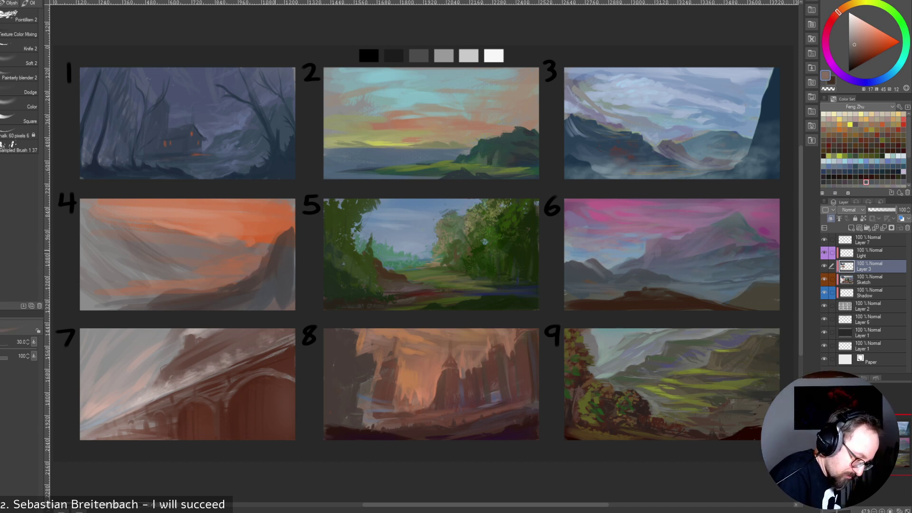
{"action": "left_click_drag", "start_coordinate": [272, 246], "coordinate": [287, 230]}
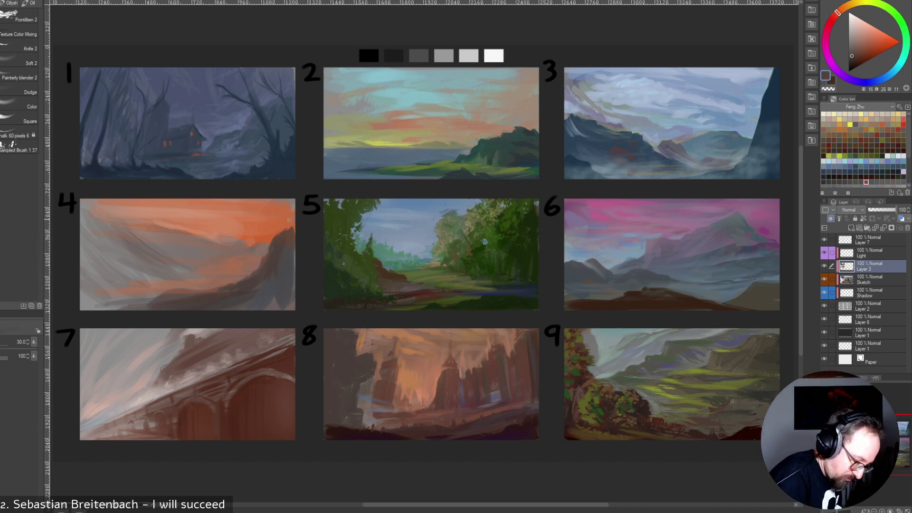
{"action": "left_click", "coordinate": [280, 231], "text": "alt"}
{"action": "left_click", "coordinate": [264, 234], "text": "alt"}
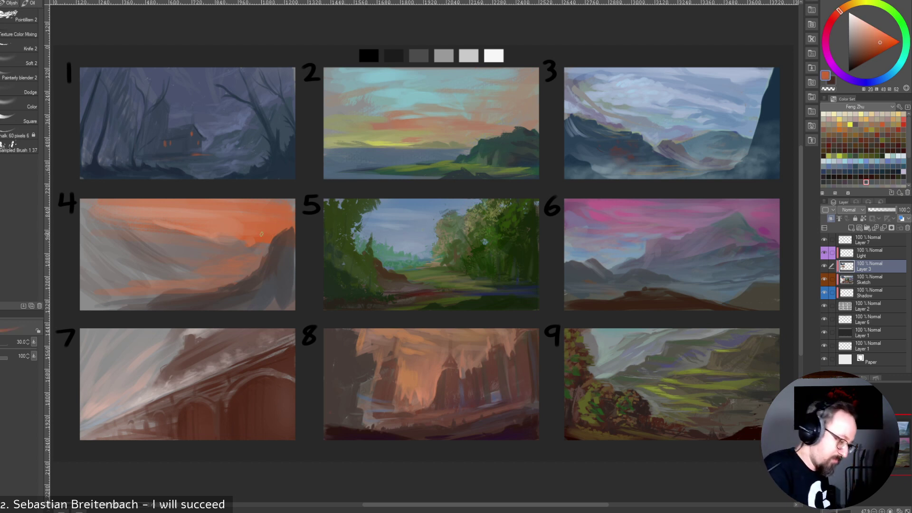
{"action": "left_click", "coordinate": [257, 239], "text": "alt"}
{"action": "left_click", "coordinate": [236, 236], "text": "alt"}
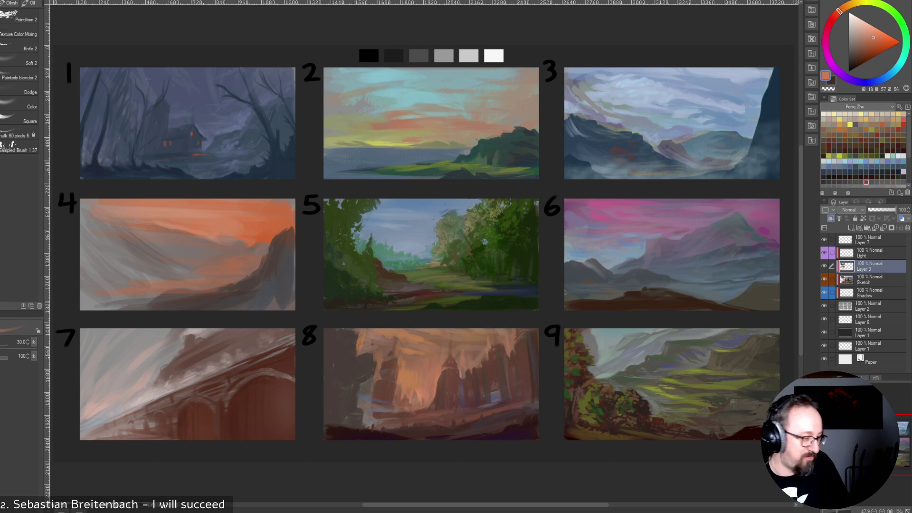
Work sampled dark brown into the right cliff of thumbnail 4, reducing the brush to size 10.
{"action": "key", "text": "ctrl+Tab"}
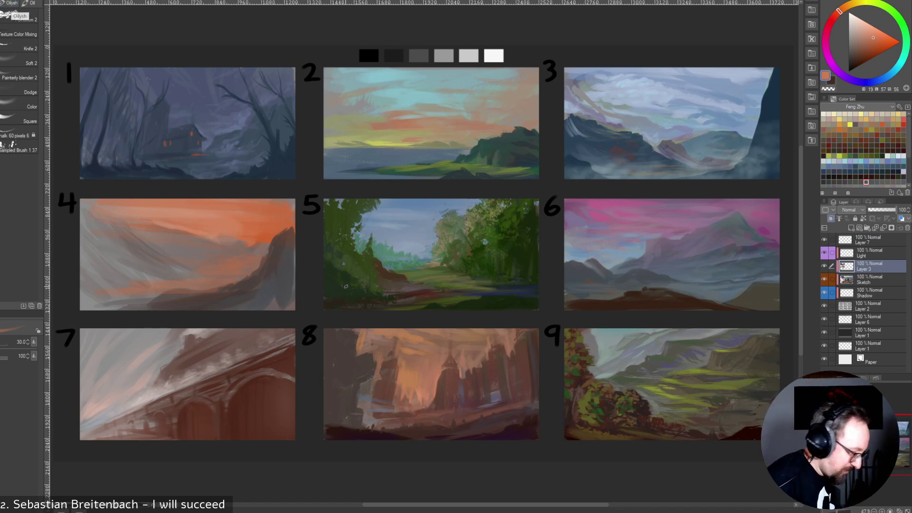
{"action": "left_click", "coordinate": [295, 294], "text": "alt"}
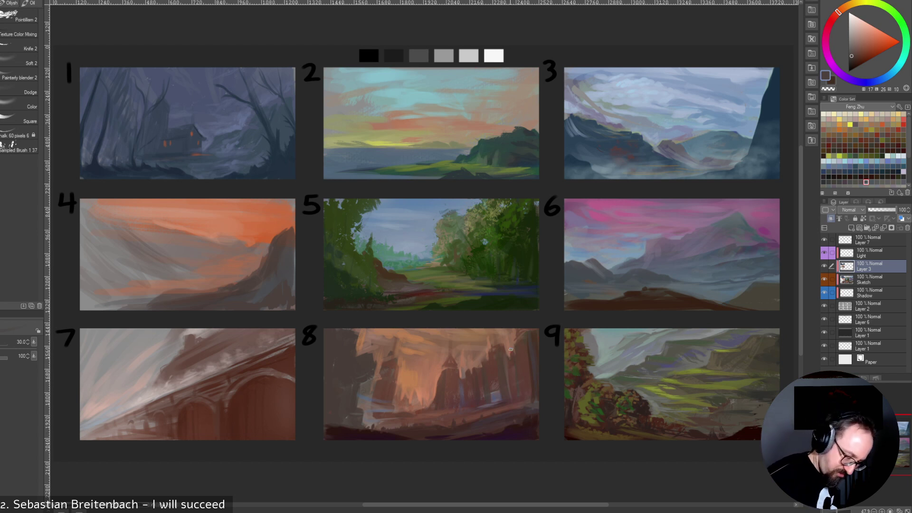
{"action": "key", "text": "bracketleft"}
{"action": "key", "text": "bracketleft"}
{"action": "key", "text": "bracketleft"}
{"action": "key", "text": "bracketleft"}
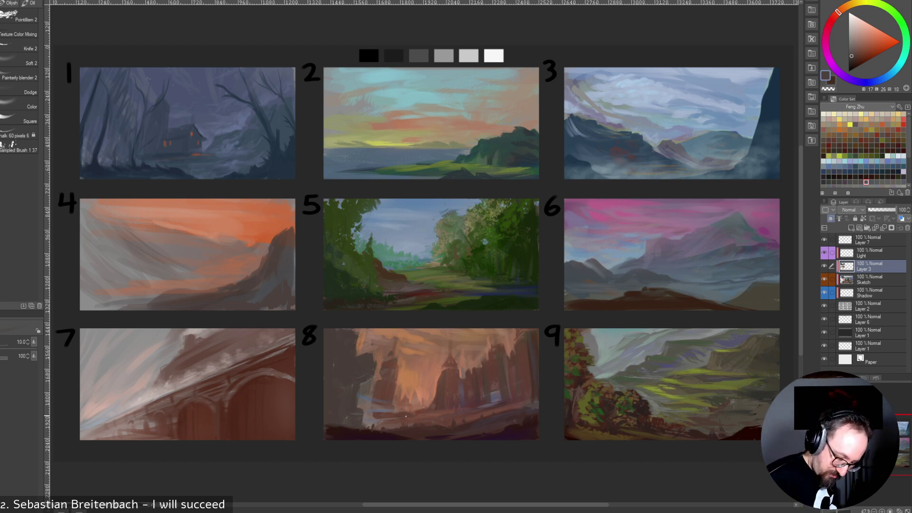
Shade the foreground hill and the base of the right cliff in thumbnail 4 with sampled dark blue at brush size 40.
{"action": "left_click", "coordinate": [266, 289], "text": "alt"}
{"action": "key", "text": "bracketright"}
{"action": "key", "text": "bracketright"}
{"action": "key", "text": "bracketright"}
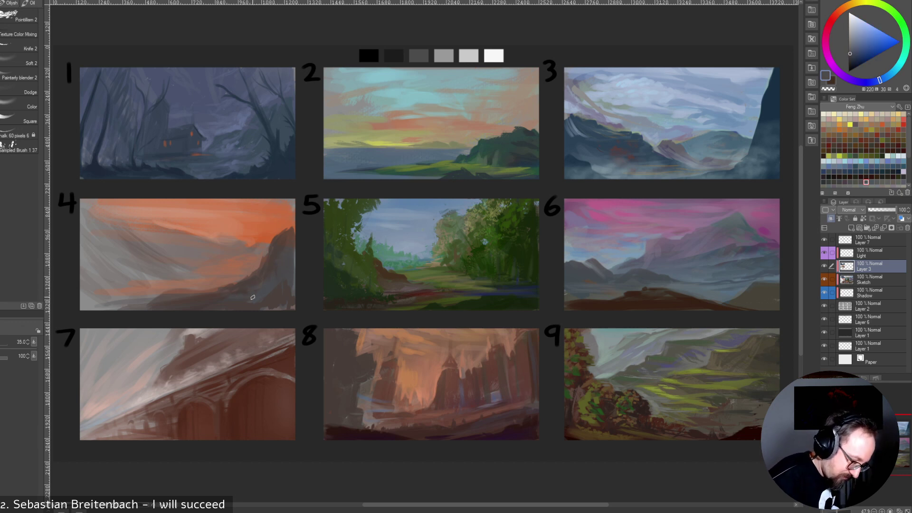
{"action": "key", "text": "bracketright"}
Brighten the horizon glow and valley streaks of thumbnail 4 with a vivid orange colour-set swatch at brush size 40.
{"action": "left_click", "coordinate": [193, 298], "text": "alt"}
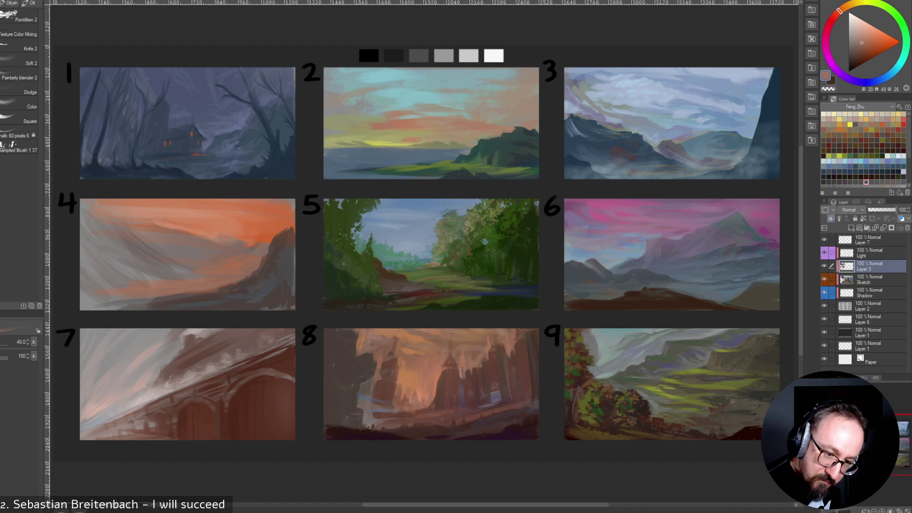
{"action": "left_click", "coordinate": [839, 124]}
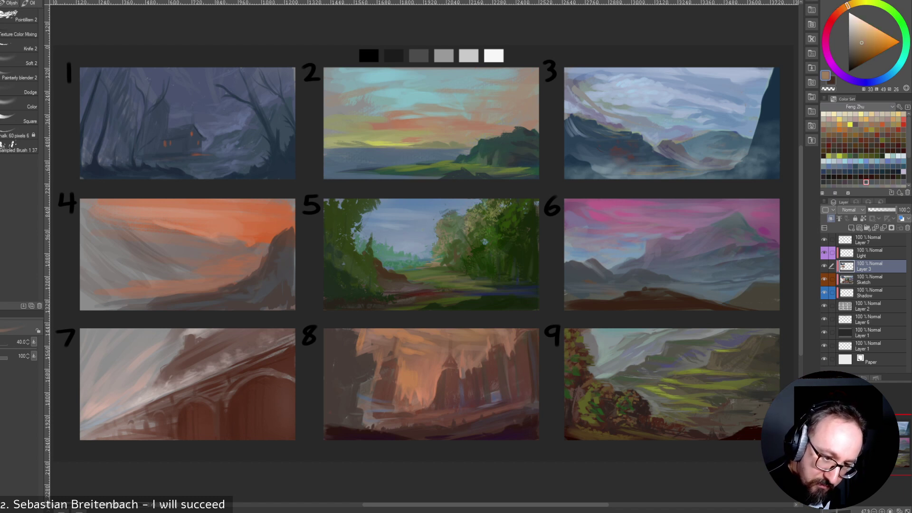
{"action": "left_click", "coordinate": [839, 130]}
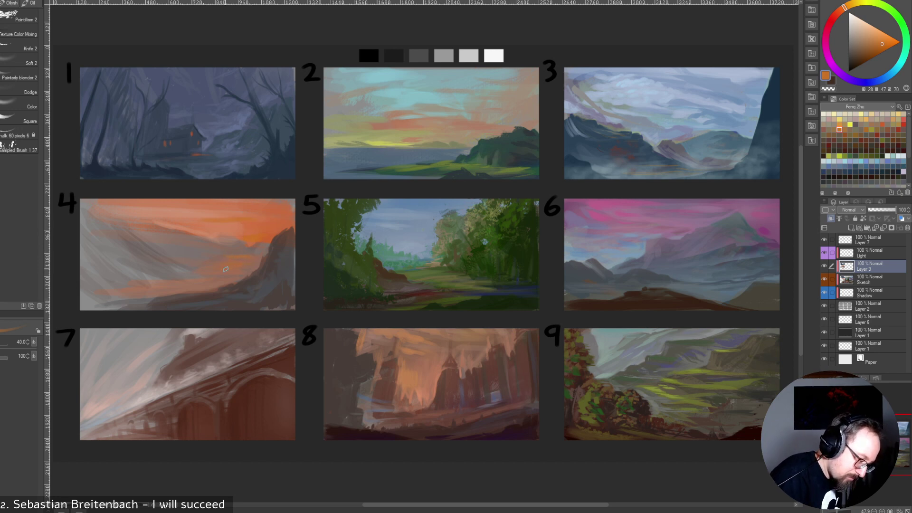
Add thin bright orange highlights in thumbnail 4's valley at brush size 15 and sample grey-brown from its lower right corner.
{"action": "key", "text": "bracketleft"}
{"action": "key", "text": "bracketleft"}
{"action": "key", "text": "bracketleft"}
{"action": "key", "text": "bracketleft"}
{"action": "key", "text": "bracketleft"}
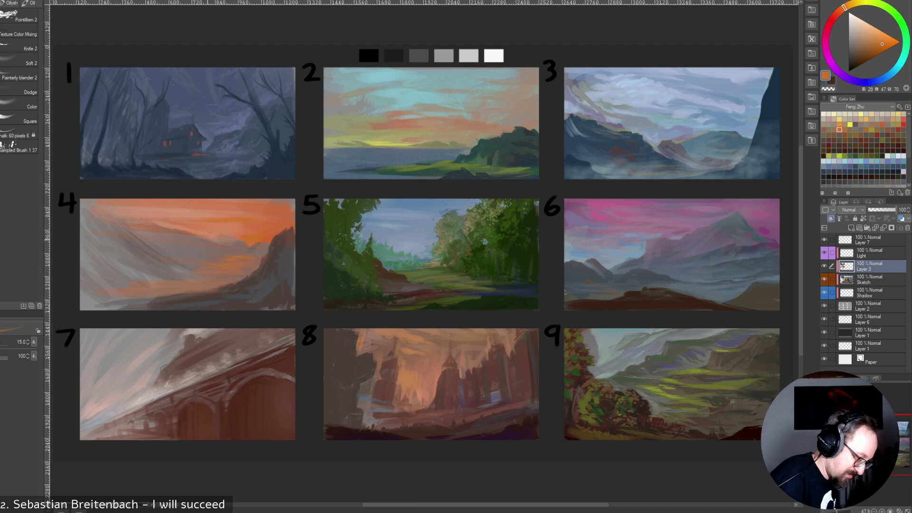
{"action": "left_click", "coordinate": [291, 307], "text": "alt"}
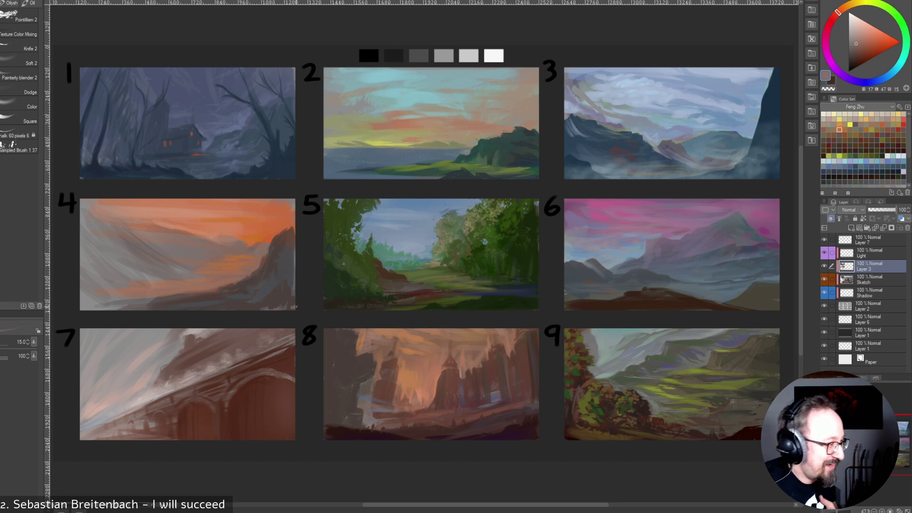
Refine the left slope's foot and the valley streaks of thumbnail 4 with sampled grey-browns and muted orange at brush size 15.
{"action": "left_click", "coordinate": [176, 268], "text": "alt"}
{"action": "left_click", "coordinate": [188, 266], "text": "alt"}
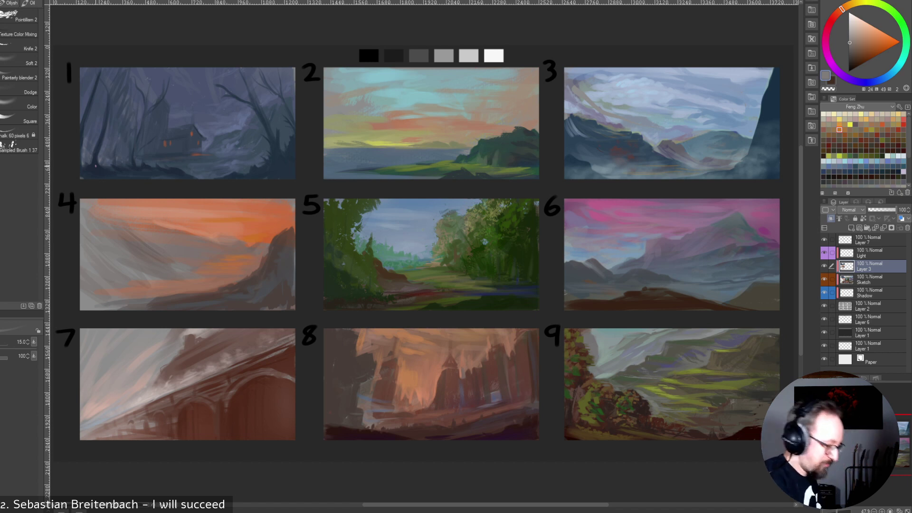
{"action": "left_click", "coordinate": [165, 234], "text": "alt"}
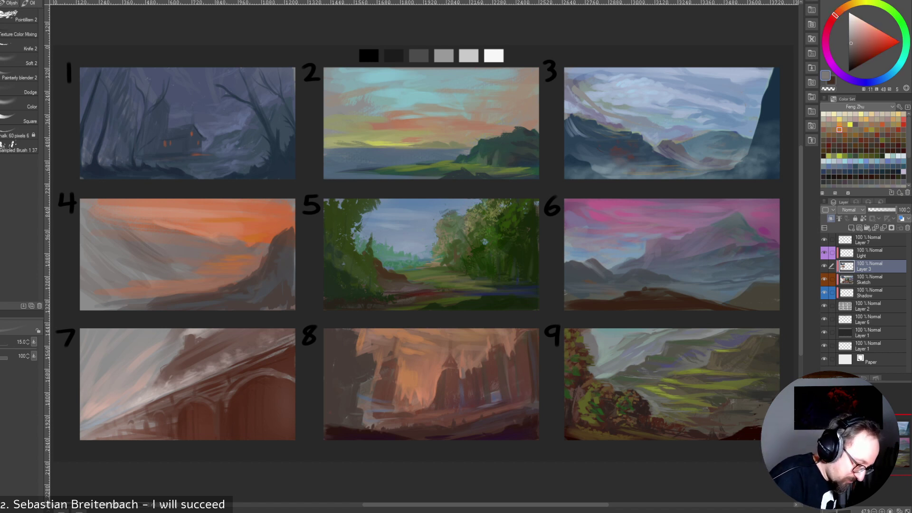
{"action": "left_click", "coordinate": [214, 267], "text": "alt"}
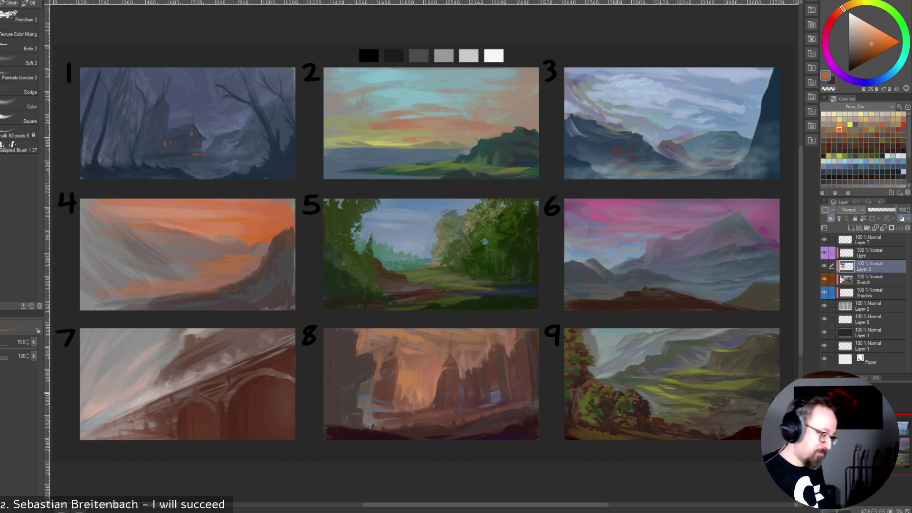
{"action": "left_click", "coordinate": [159, 285], "text": "alt"}
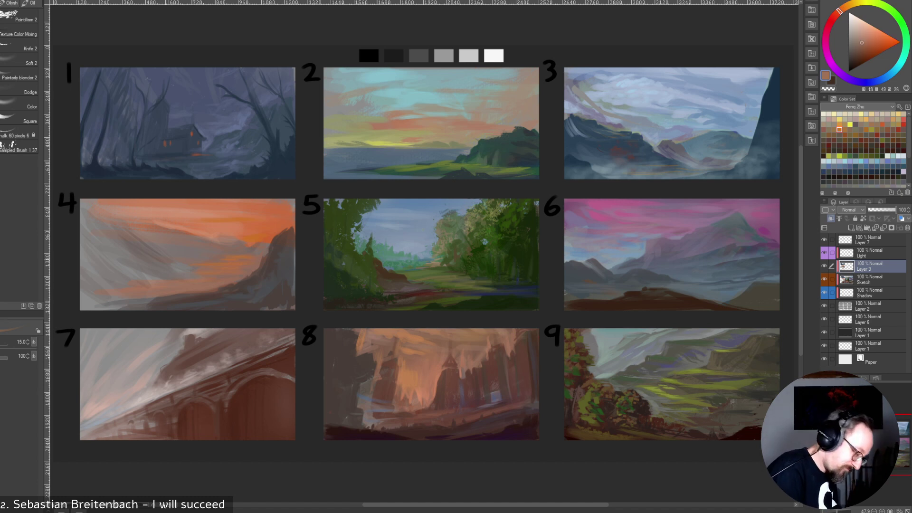
{"action": "left_click", "coordinate": [158, 275], "text": "alt"}
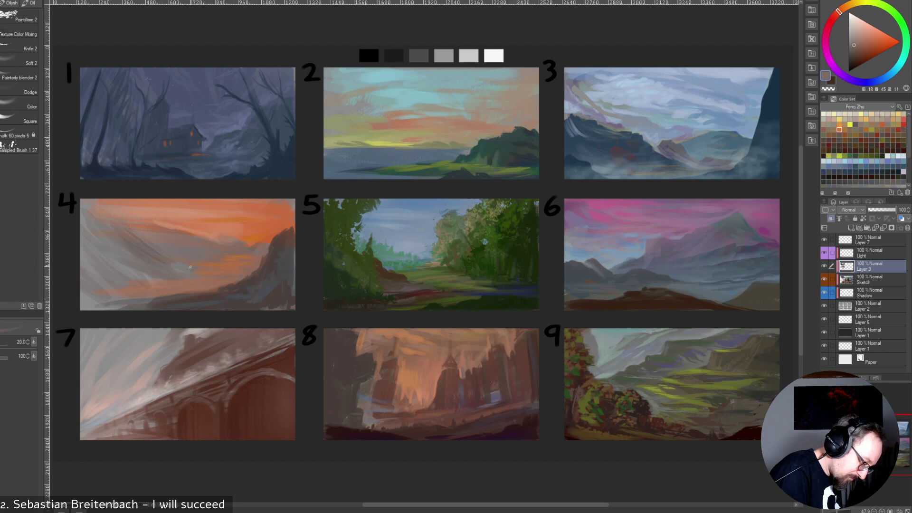
Darken the lower left slope of thumbnail 4 with dark brown sampled from thumbnail 8, using brush sizes 30 to 70.
{"action": "left_click", "coordinate": [378, 375], "text": "alt"}
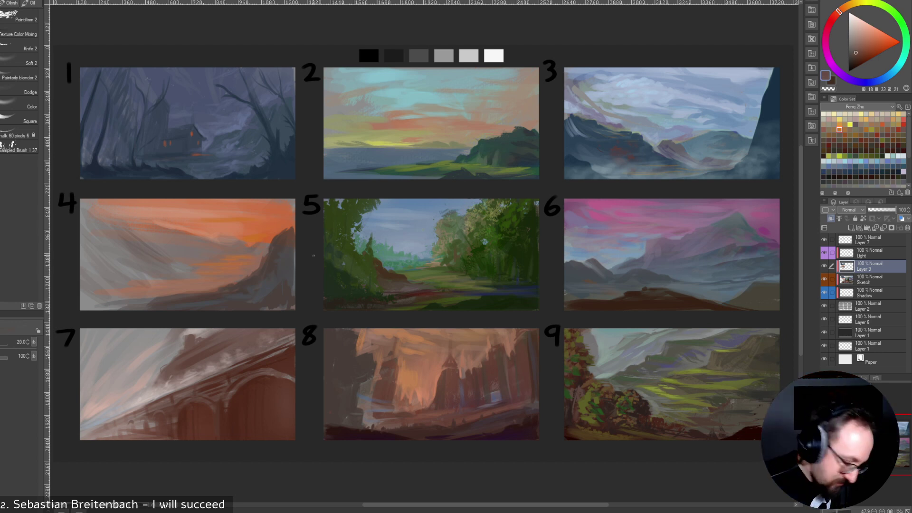
{"action": "key", "text": "bracketright"}
{"action": "left_click_drag", "start_coordinate": [145, 272], "coordinate": [185, 279]}
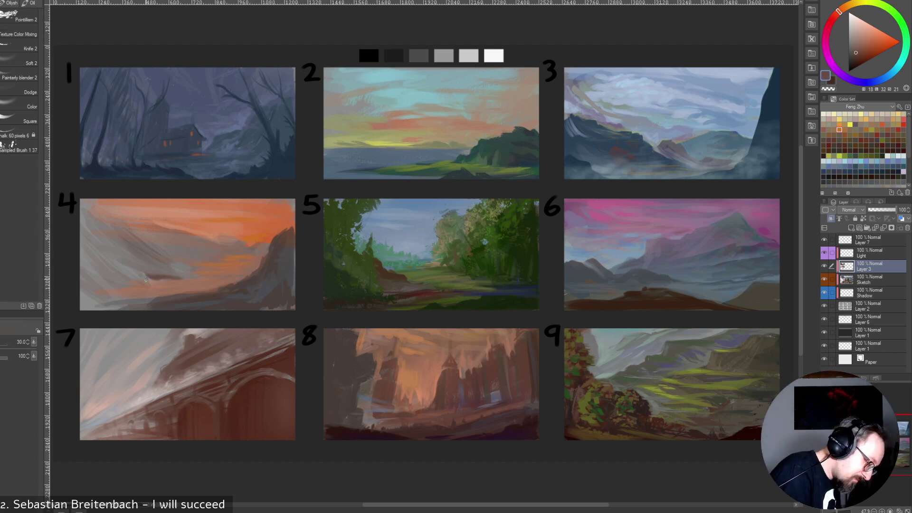
{"action": "key", "text": "bracketright"}
{"action": "key", "text": "bracketright"}
{"action": "key", "text": "bracketright"}
{"action": "left_click_drag", "start_coordinate": [103, 256], "coordinate": [138, 285]}
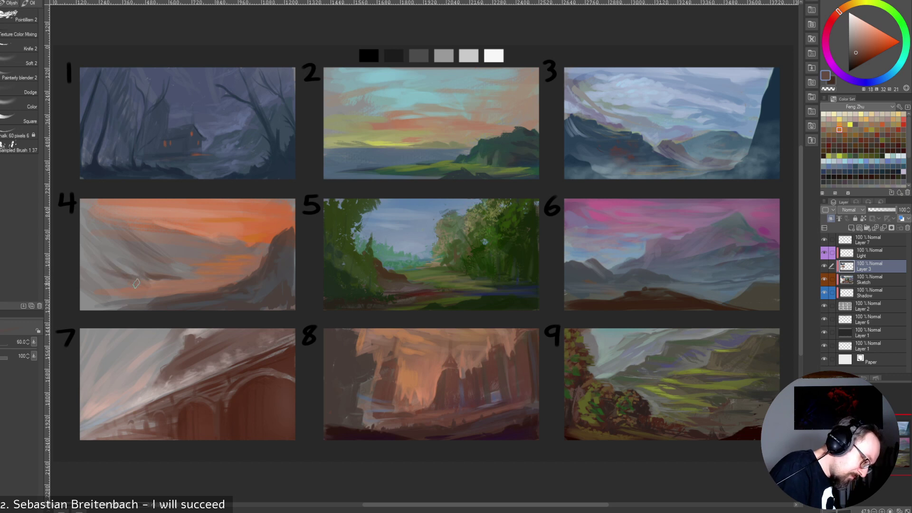
{"action": "left_click_drag", "start_coordinate": [81, 268], "coordinate": [110, 287]}
{"action": "key", "text": "bracketright"}
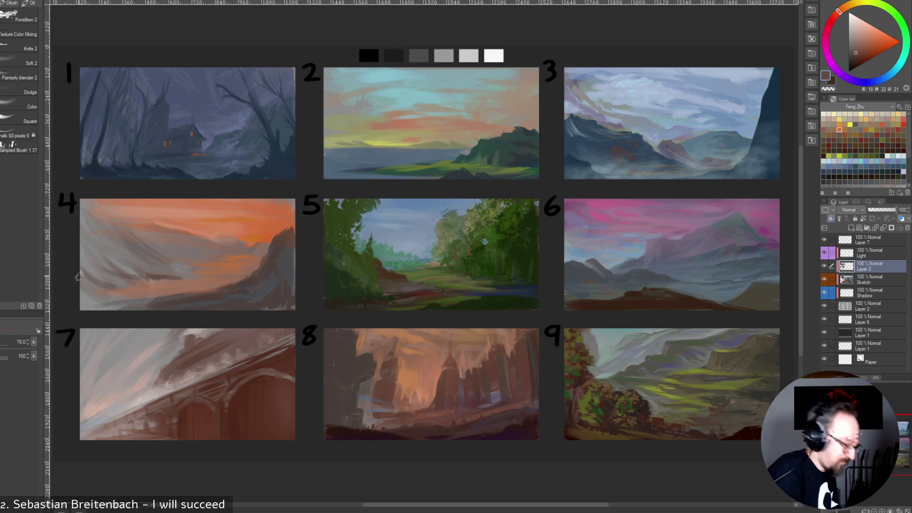
{"action": "key", "text": "bracketleft"}
{"action": "key", "text": "bracketleft"}
{"action": "key", "text": "bracketleft"}
{"action": "key", "text": "bracketleft"}
{"action": "key", "text": "bracketleft"}
{"action": "key", "text": "bracketleft"}
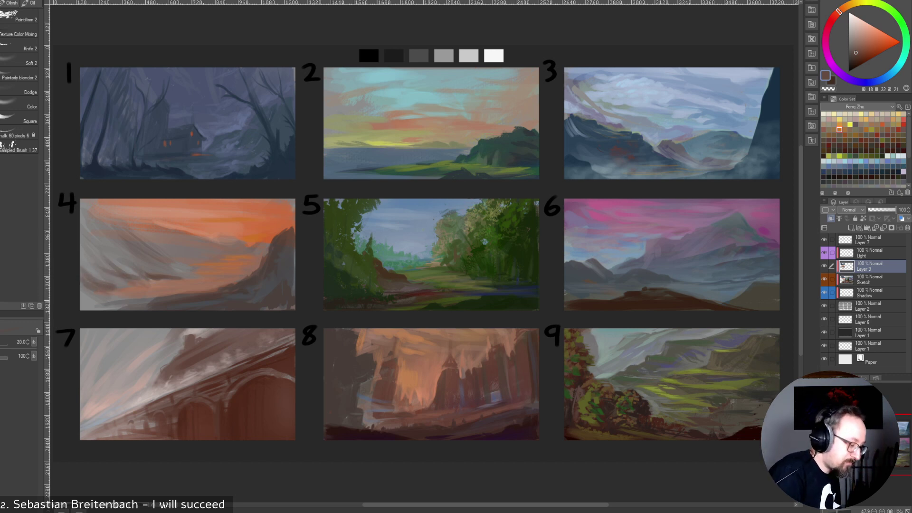
Tint the foreground of thumbnail 4 with an olive green colour-set swatch at brush size 200.
{"action": "key", "text": "bracketright"}
{"action": "key", "text": "bracketright"}
{"action": "key", "text": "bracketright"}
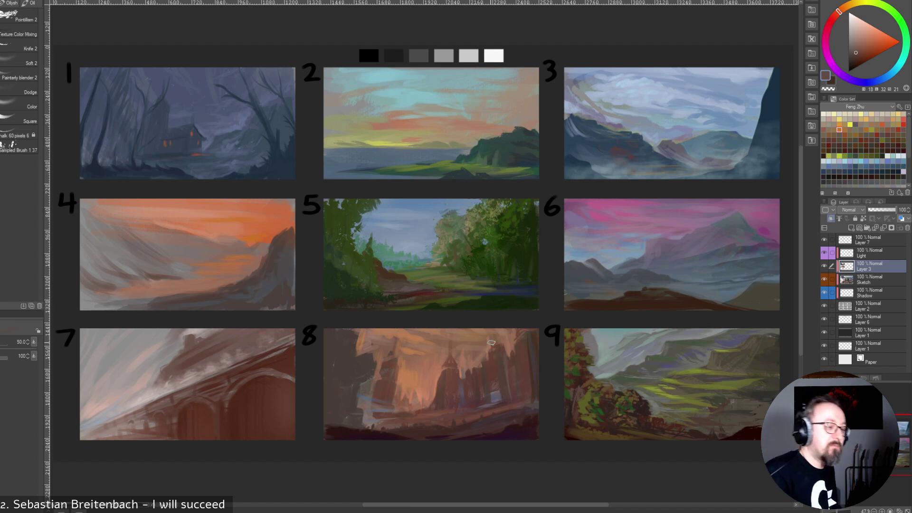
{"action": "left_click", "coordinate": [861, 151]}
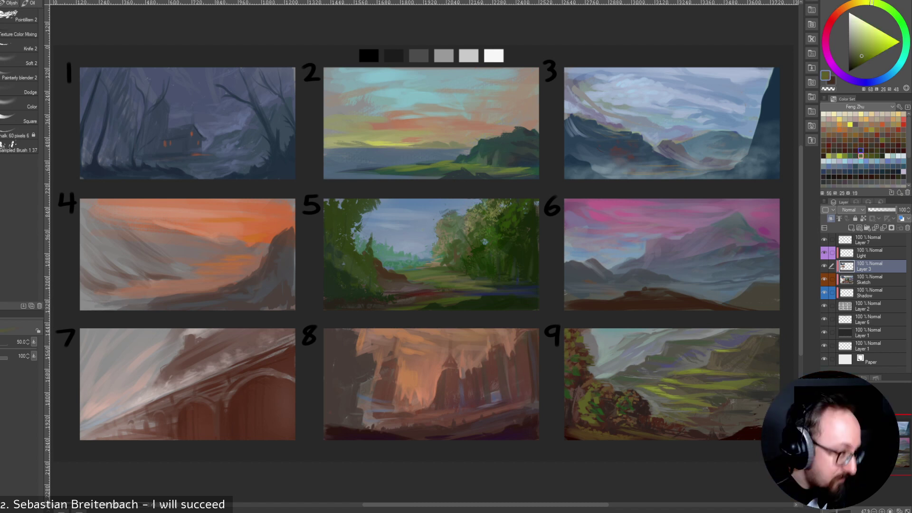
{"action": "key", "text": "bracketright"}
{"action": "key", "text": "bracketright"}
{"action": "key", "text": "bracketright"}
{"action": "key", "text": "bracketright"}
{"action": "key", "text": "bracketright"}
{"action": "key", "text": "bracketright"}
{"action": "key", "text": "bracketright"}
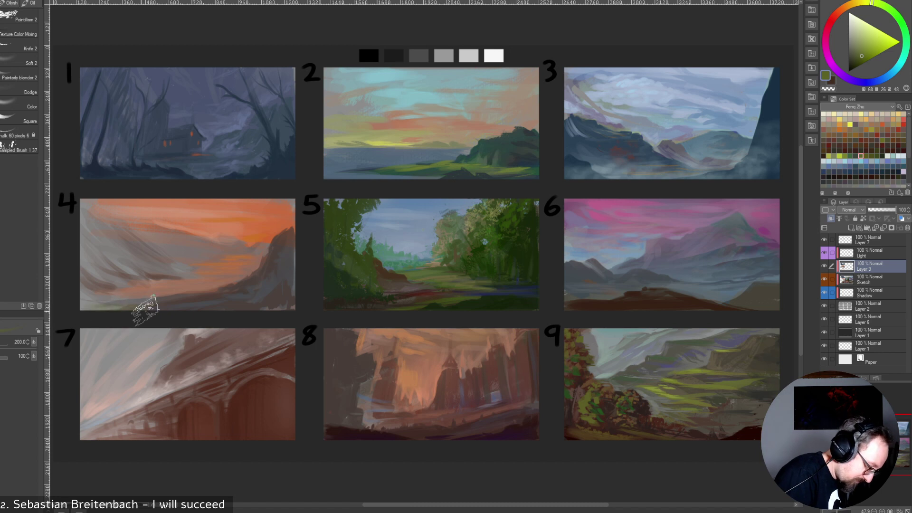
Brush olive green over the left mountain slope of thumbnail 4, varying the brush size between 80 and 200.
{"action": "key", "text": "bracketleft"}
{"action": "key", "text": "bracketleft"}
{"action": "key", "text": "bracketleft"}
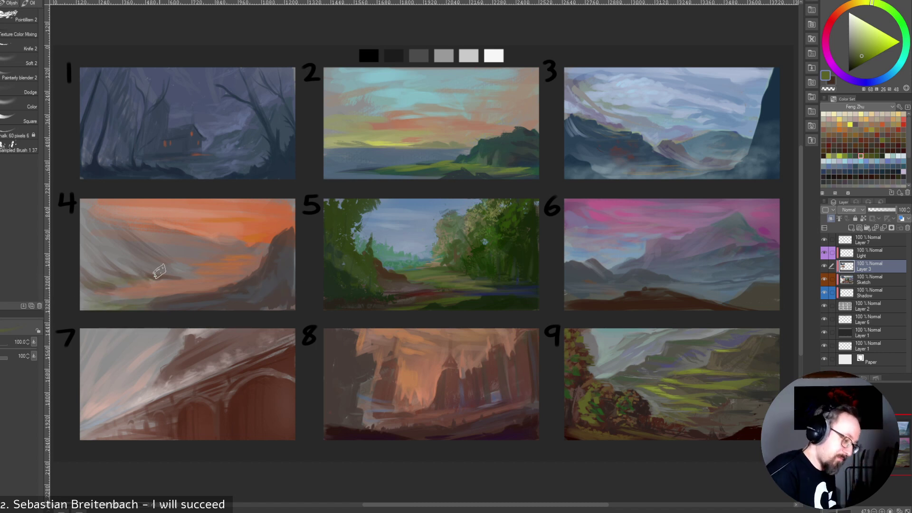
{"action": "key", "text": "bracketleft"}
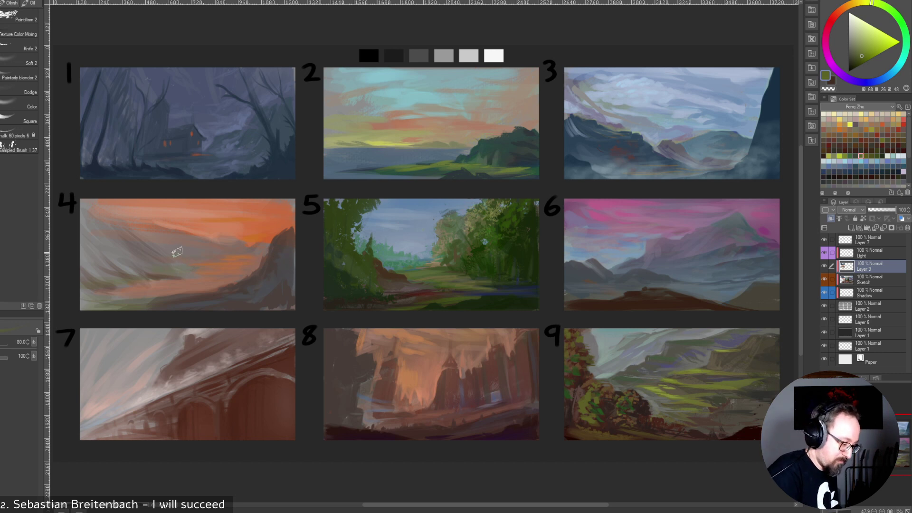
{"action": "key", "text": "bracketright"}
{"action": "key", "text": "bracketright"}
{"action": "key", "text": "bracketright"}
{"action": "key", "text": "bracketright"}
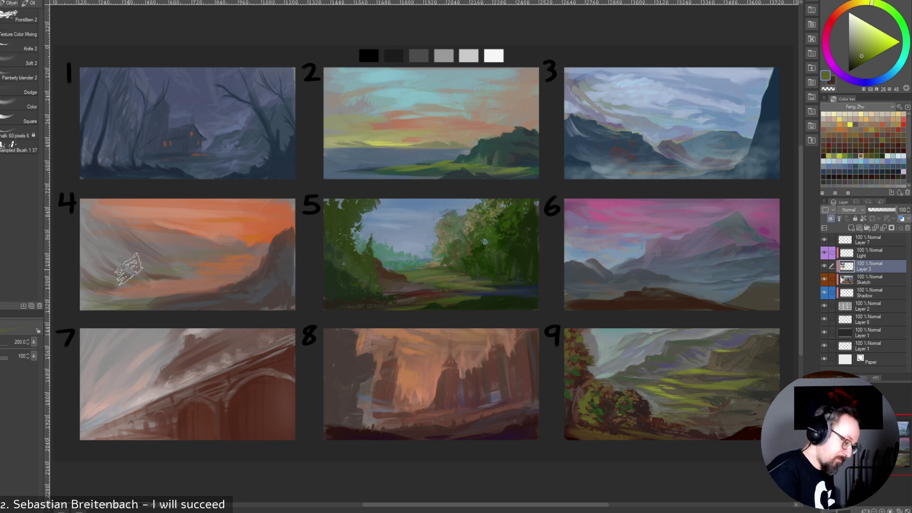
{"action": "key", "text": "bracketleft"}
{"action": "key", "text": "bracketleft"}
{"action": "key", "text": "bracketleft"}
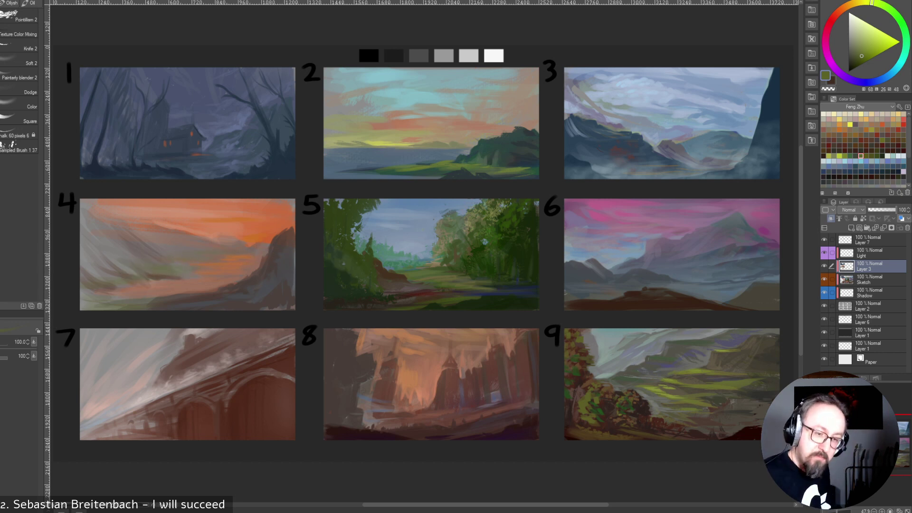
Glaze thumbnail 4's left slope and shaded areas with light blue and darker blue colour-set swatches at brush sizes 100 to 200.
{"action": "left_click", "coordinate": [903, 161]}
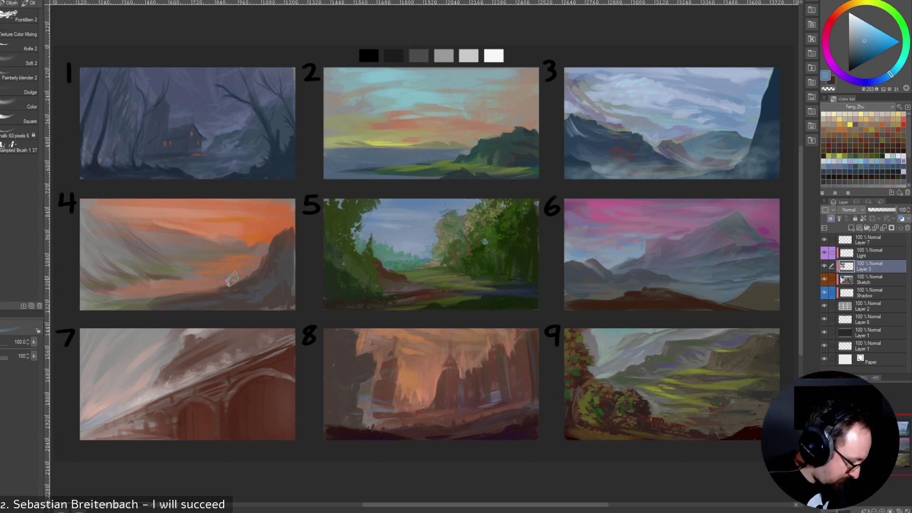
{"action": "key", "text": "bracketright"}
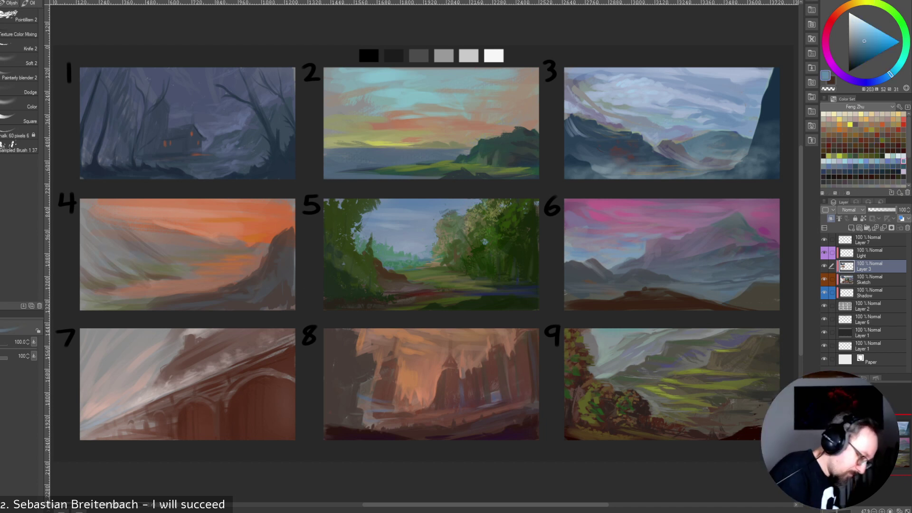
{"action": "left_click", "coordinate": [876, 166]}
{"action": "key", "text": "bracketright"}
{"action": "key", "text": "bracketright"}
{"action": "key", "text": "bracketright"}
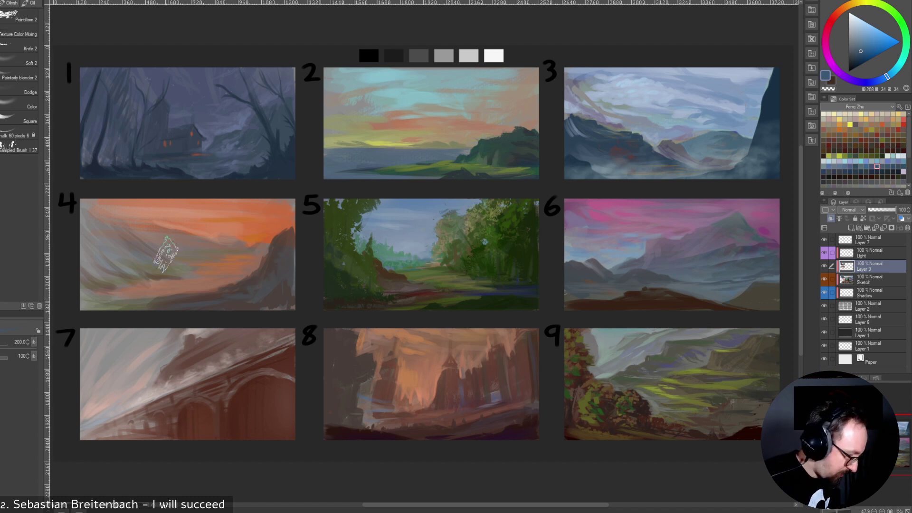
{"action": "key", "text": "bracketleft"}
{"action": "key", "text": "bracketleft"}
{"action": "key", "text": "bracketleft"}
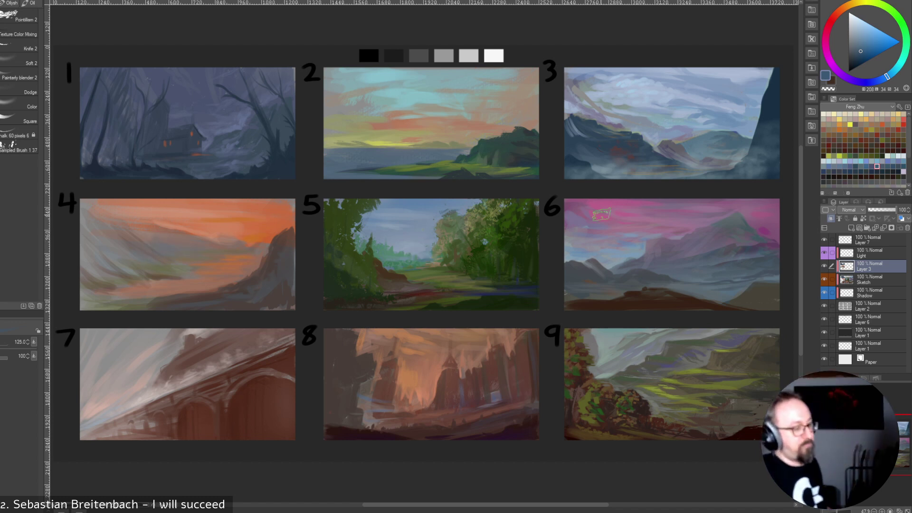
Refine the left mountain of thumbnail 4 with grey-purple sampled from its slope, using brush sizes 15 and 25.
{"action": "left_click", "coordinate": [168, 242], "text": "alt"}
{"action": "key", "text": "bracketleft"}
{"action": "key", "text": "bracketleft"}
{"action": "key", "text": "bracketleft"}
{"action": "key", "text": "bracketleft"}
{"action": "key", "text": "bracketleft"}
{"action": "key", "text": "bracketleft"}
{"action": "key", "text": "bracketleft"}
{"action": "key", "text": "bracketleft"}
{"action": "key", "text": "bracketleft"}
{"action": "key", "text": "bracketleft"}
{"action": "key", "text": "bracketleft"}
{"action": "key", "text": "bracketleft"}
{"action": "key", "text": "bracketleft"}
{"action": "key", "text": "bracketleft"}
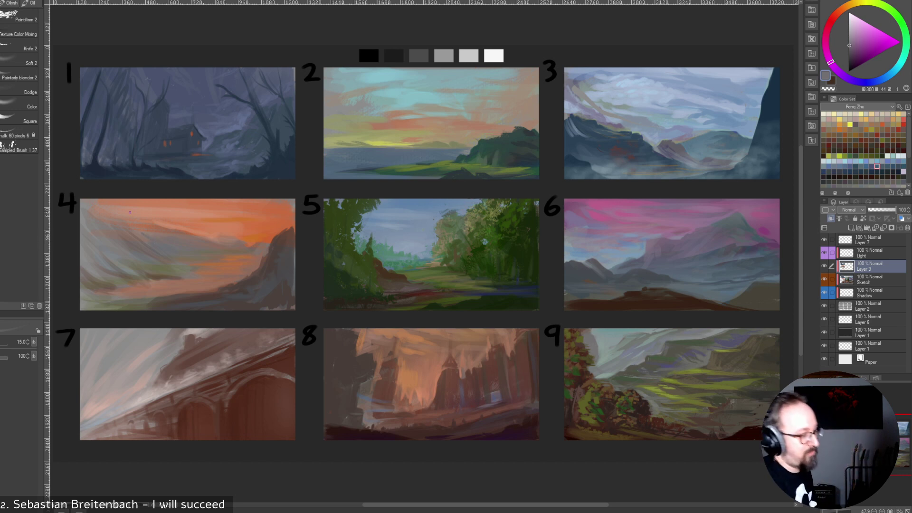
{"action": "key", "text": "bracketright"}
{"action": "key", "text": "bracketright"}
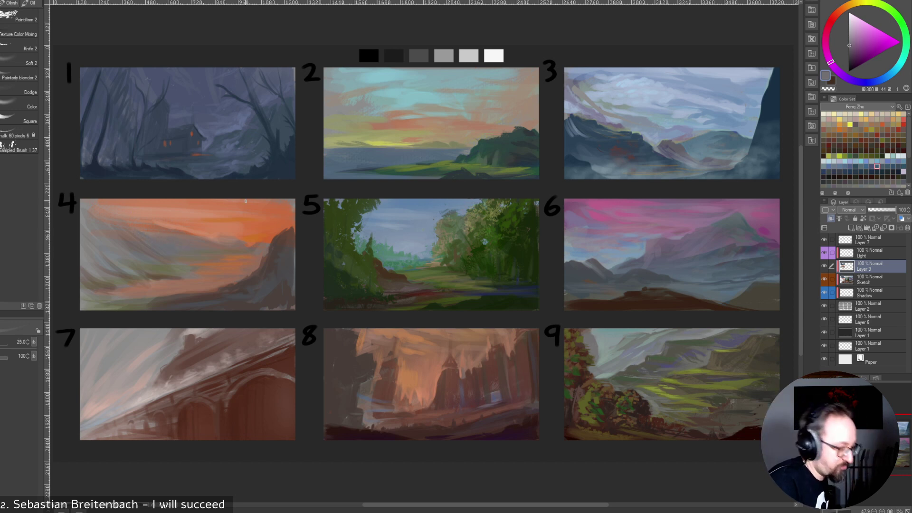
Define the left mountain's ridges in thumbnail 4 with sampled and slightly darkened grey-browns at brush size 25.
{"action": "left_click", "coordinate": [148, 233], "text": "alt"}
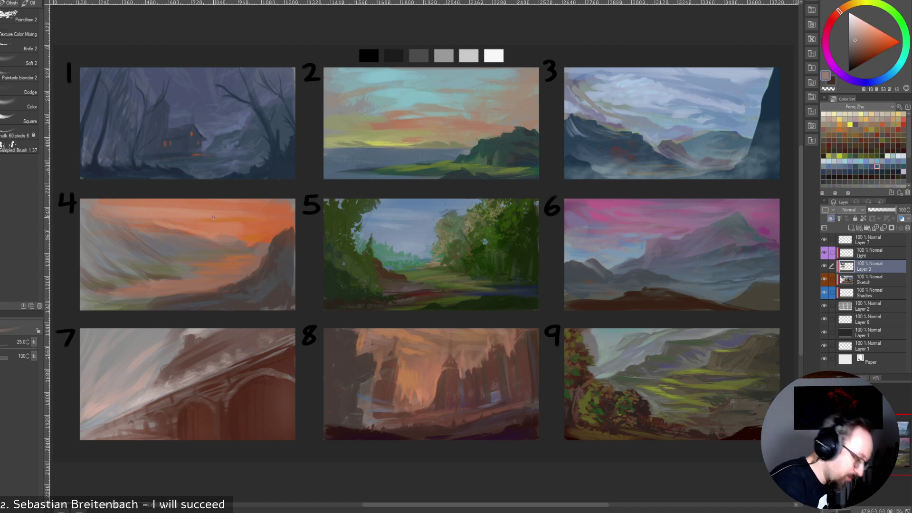
{"action": "left_click", "coordinate": [148, 244], "text": "alt"}
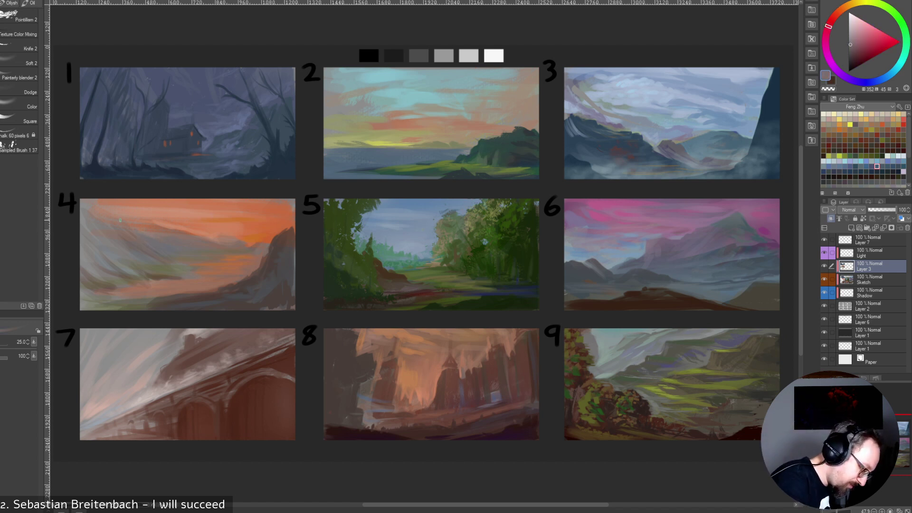
{"action": "left_click", "coordinate": [854, 48]}
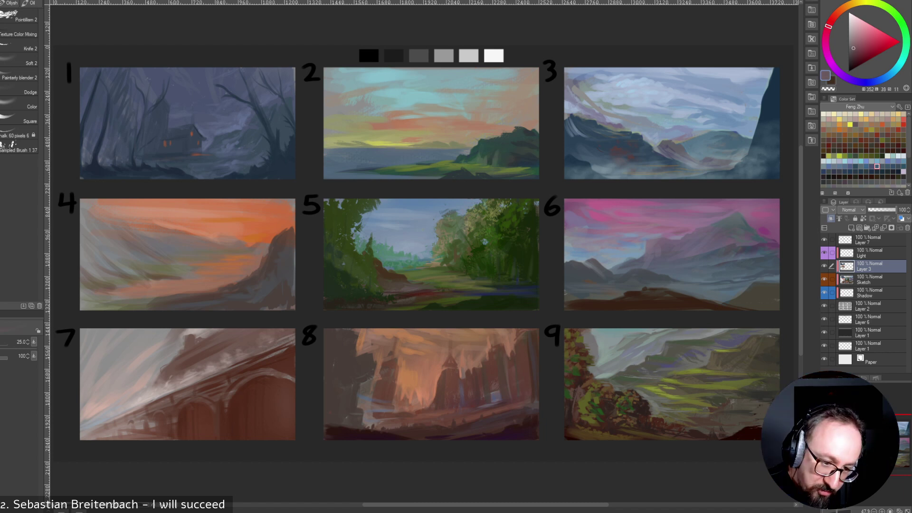
{"action": "left_click", "coordinate": [161, 255], "text": "alt"}
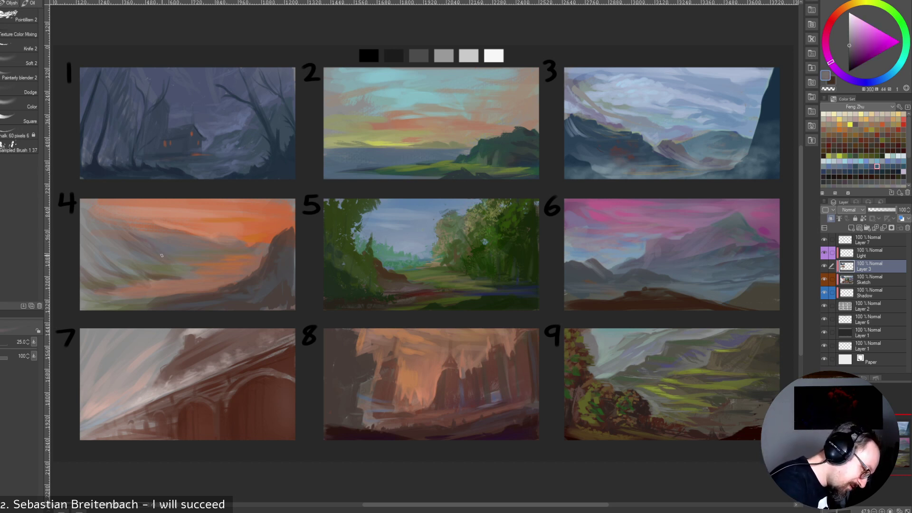
{"action": "left_click", "coordinate": [148, 249], "text": "alt"}
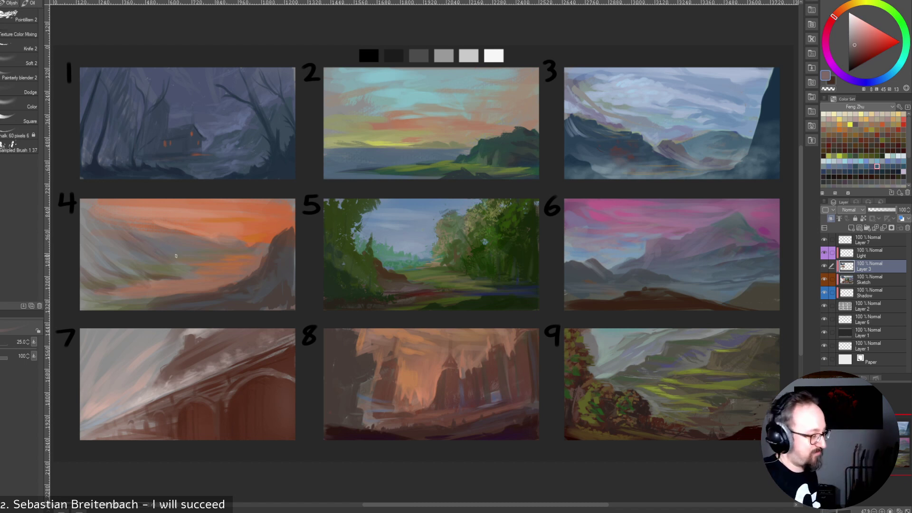
Blend the upper left slope of thumbnail 4 with sampled ridge greys and browns, enlarging the brush to size 60.
{"action": "left_click", "coordinate": [110, 223], "text": "alt"}
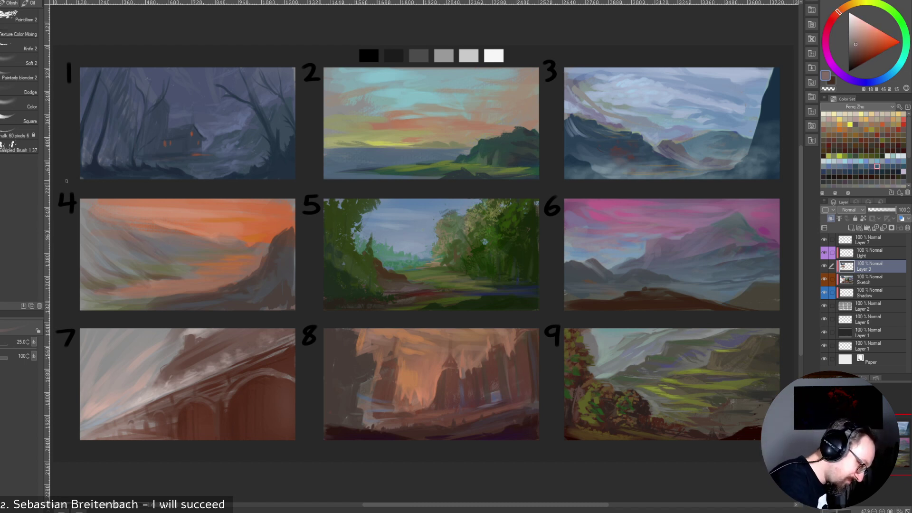
{"action": "left_click", "coordinate": [110, 222], "text": "alt"}
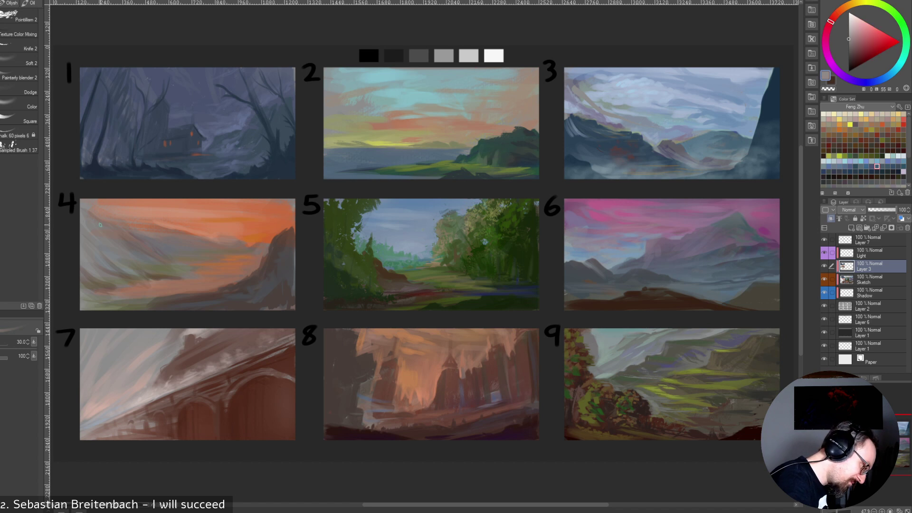
{"action": "key", "text": "bracketright"}
{"action": "key", "text": "bracketright"}
{"action": "left_click", "coordinate": [124, 233], "text": "alt"}
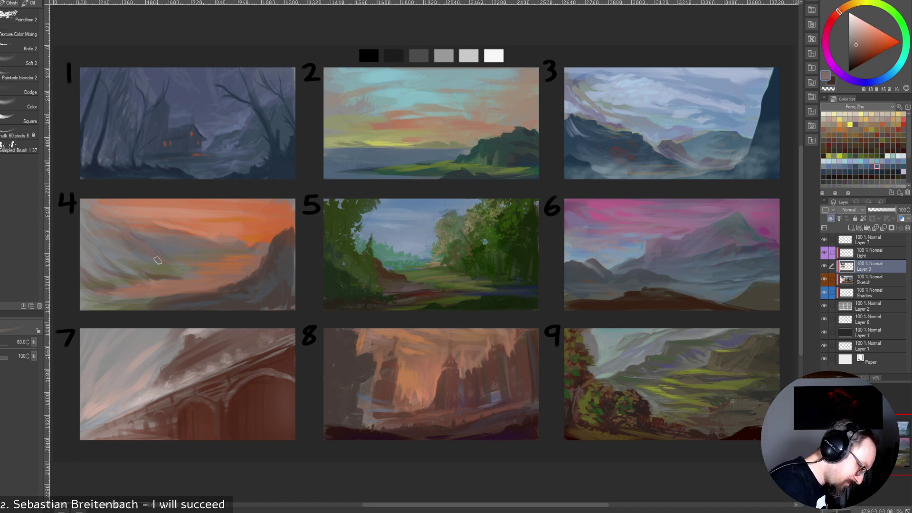
{"action": "left_click", "coordinate": [127, 228], "text": "alt"}
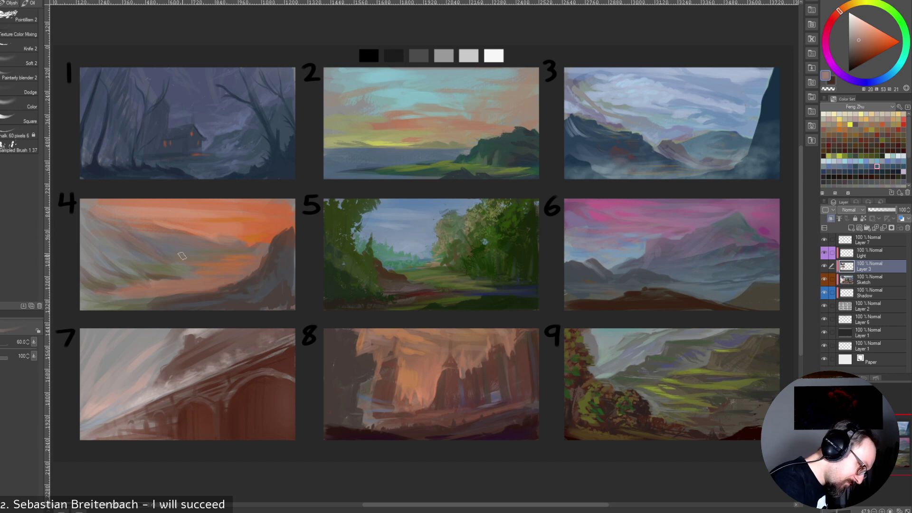
Soften the distant ridge of thumbnail 4 with sampled grey-brown at brush size 60, and sample orange from the sky above the right cliff.
{"action": "left_click", "coordinate": [222, 260], "text": "alt"}
{"action": "left_click", "coordinate": [183, 240], "text": "alt"}
{"action": "left_click", "coordinate": [179, 237], "text": "alt"}
{"action": "left_click_drag", "start_coordinate": [160, 227], "coordinate": [207, 236]}
{"action": "key", "text": "["}
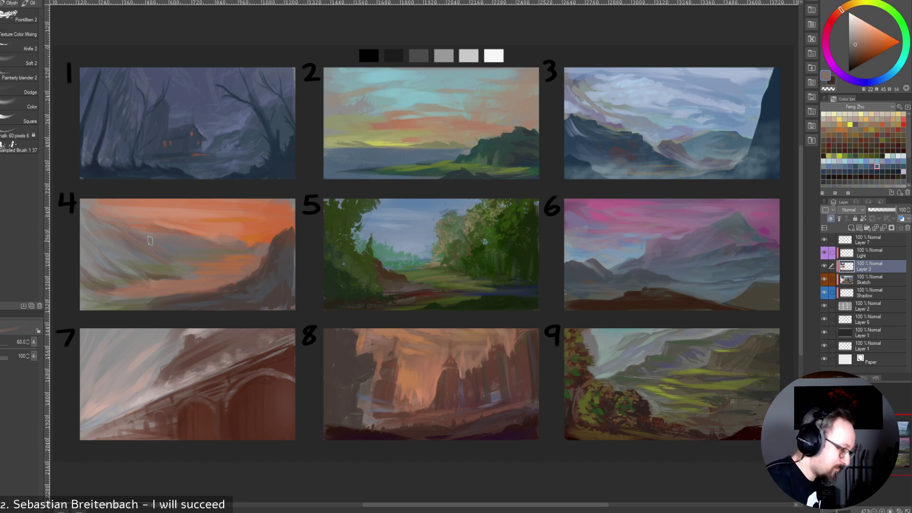
{"action": "key", "text": "bracketleft"}
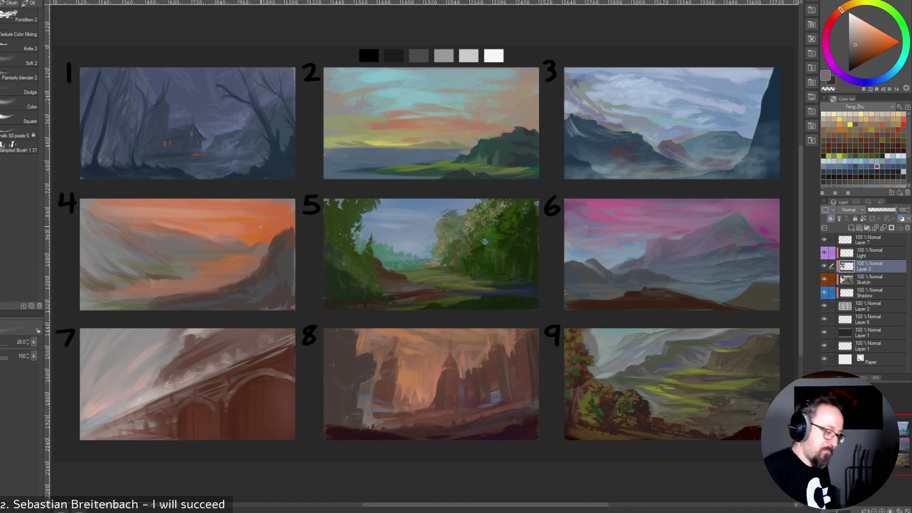
{"action": "left_click", "coordinate": [264, 226], "text": "alt"}
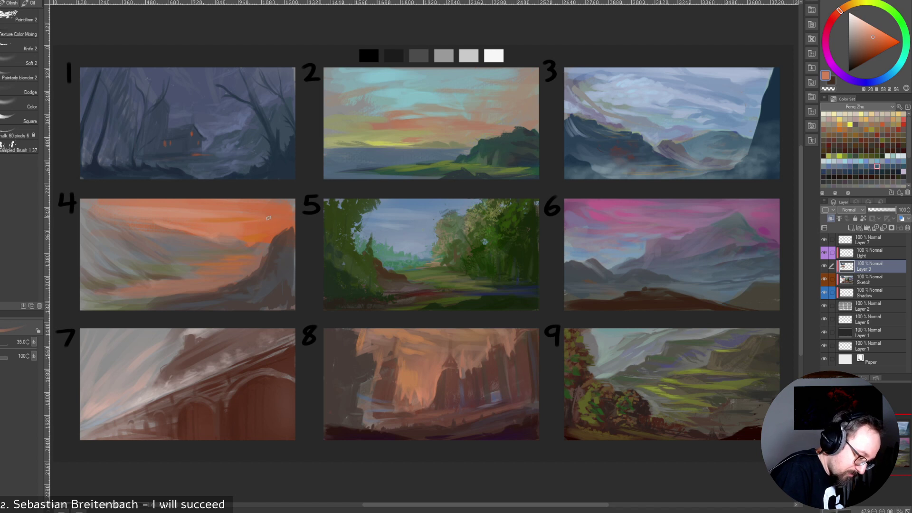
Brush soft orange across the sky of thumbnail 4 at size 50, and paint a lighter orange glow beside the right cliff.
{"action": "key", "text": "bracketright"}
{"action": "left_click_drag", "start_coordinate": [281, 204], "coordinate": [209, 216]}
{"action": "key", "text": "bracketright"}
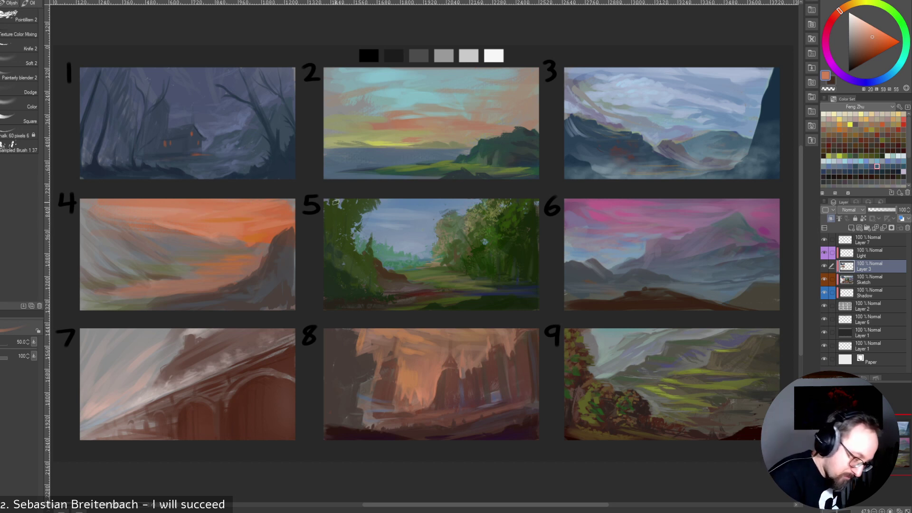
{"action": "left_click", "coordinate": [871, 34]}
{"action": "mouse_move", "coordinate": [242, 235]}
{"action": "left_mouse_down"}
{"action": "mouse_move", "coordinate": [249, 243]}
{"action": "mouse_move", "coordinate": [258, 233]}
{"action": "mouse_move", "coordinate": [249, 236]}
{"action": "left_mouse_up"}
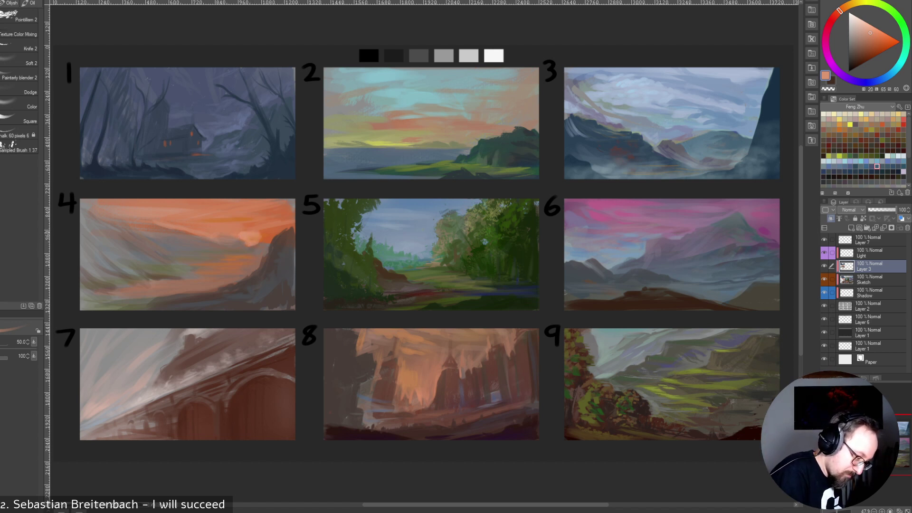
{"action": "key", "text": "bracketleft"}
{"action": "key", "text": "bracketleft"}
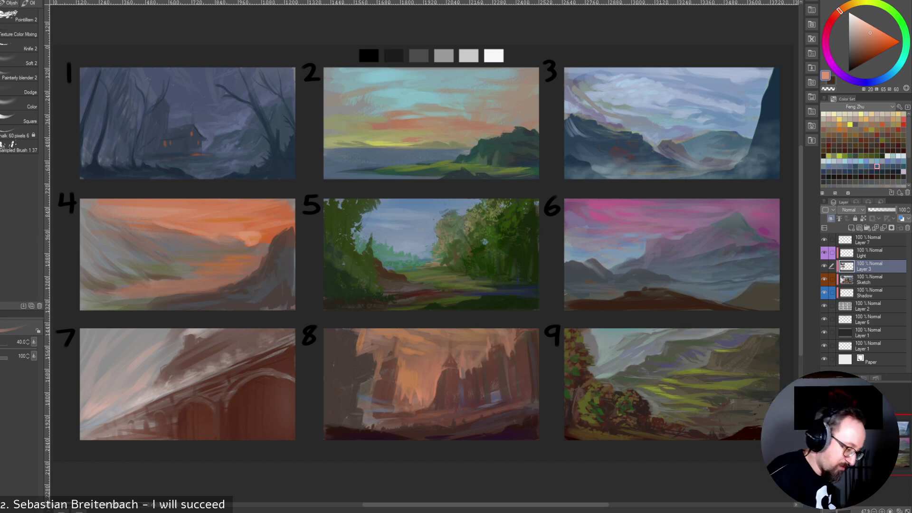
Blend the glow beside thumbnail 4's right cliff into the surrounding sky with sampled light and deeper oranges at brush size 40.
{"action": "left_click", "coordinate": [248, 236], "text": "alt"}
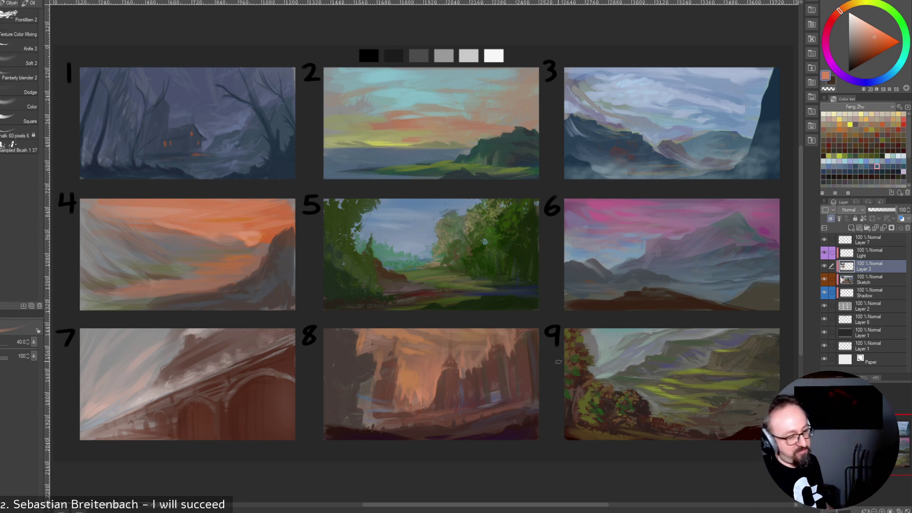
{"action": "left_click", "coordinate": [245, 236], "text": "alt"}
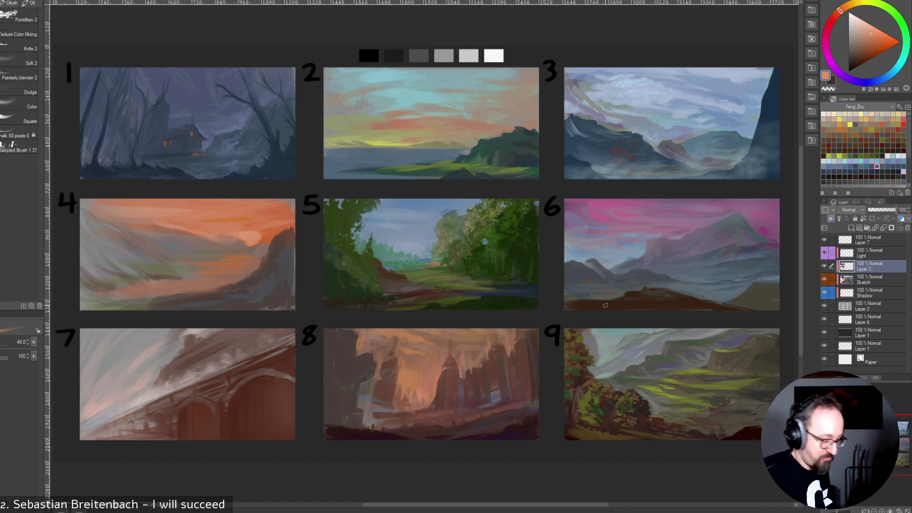
{"action": "left_click", "coordinate": [264, 235], "text": "alt"}
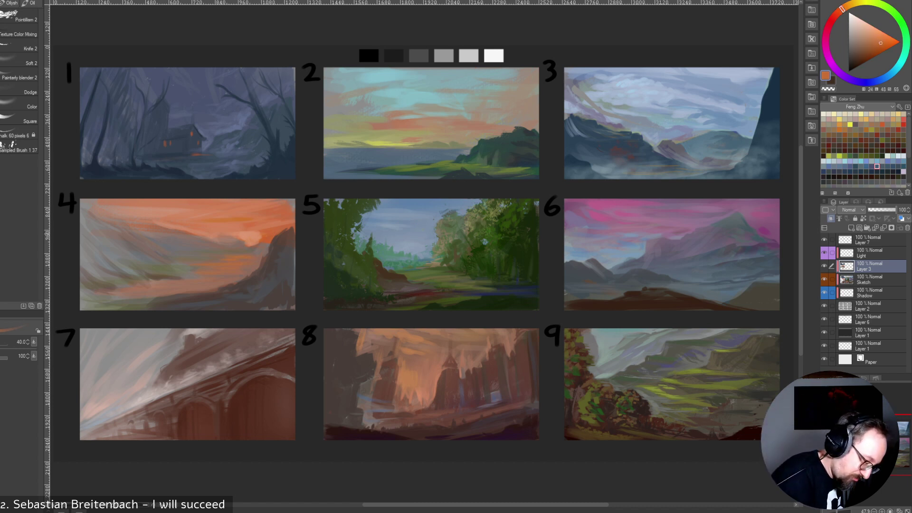
{"action": "left_click", "coordinate": [257, 234], "text": "alt"}
{"action": "left_click", "coordinate": [247, 237], "text": "alt"}
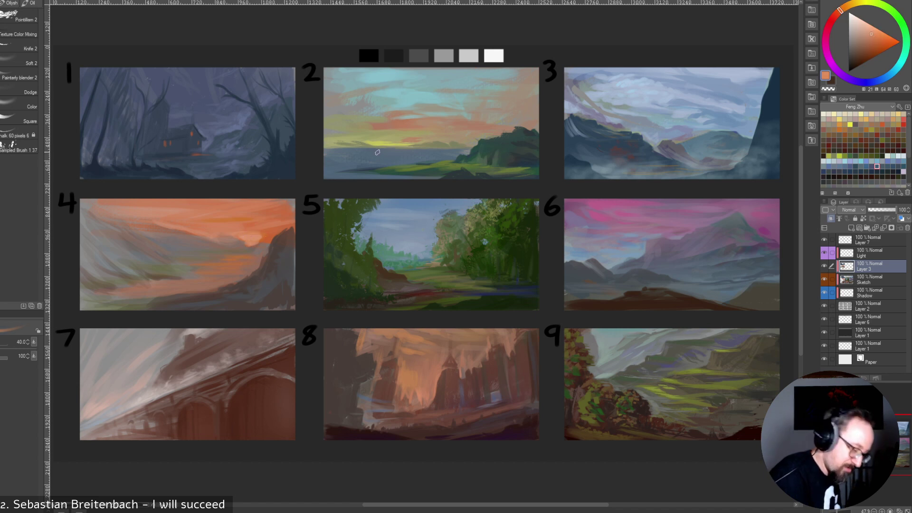
{"action": "left_click", "coordinate": [262, 236], "text": "alt"}
{"action": "left_click", "coordinate": [261, 236], "text": "alt"}
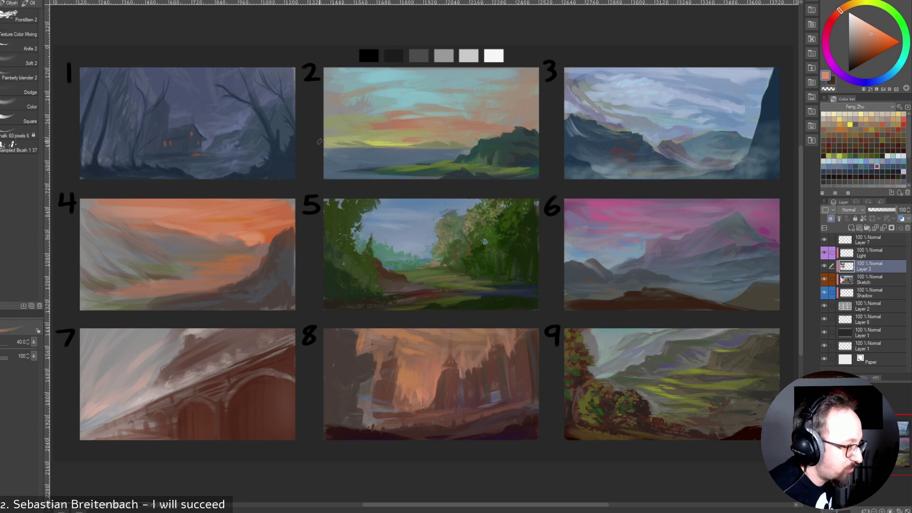
{"action": "left_click", "coordinate": [257, 231], "text": "alt"}
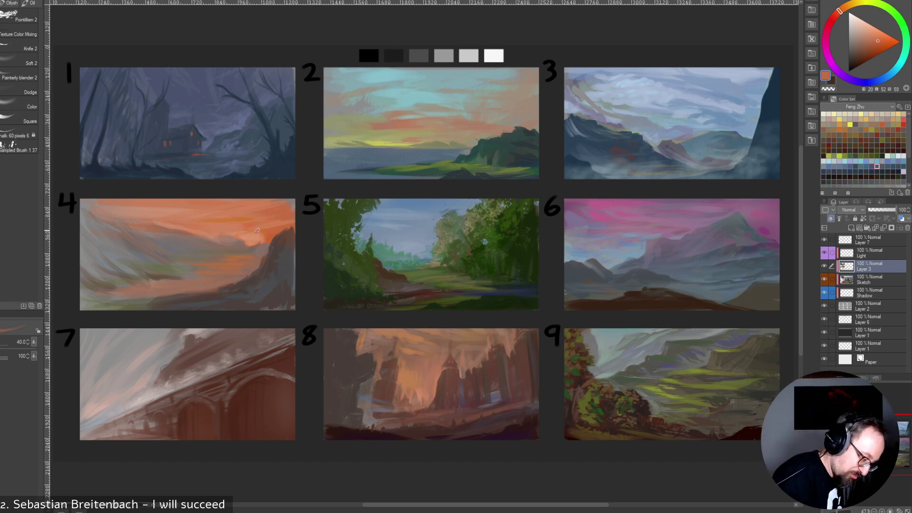
Streak the upper left sky of thumbnail 4 with muted oranges sampled from its clouds at brush size 40.
{"action": "left_click", "coordinate": [170, 225], "text": "alt"}
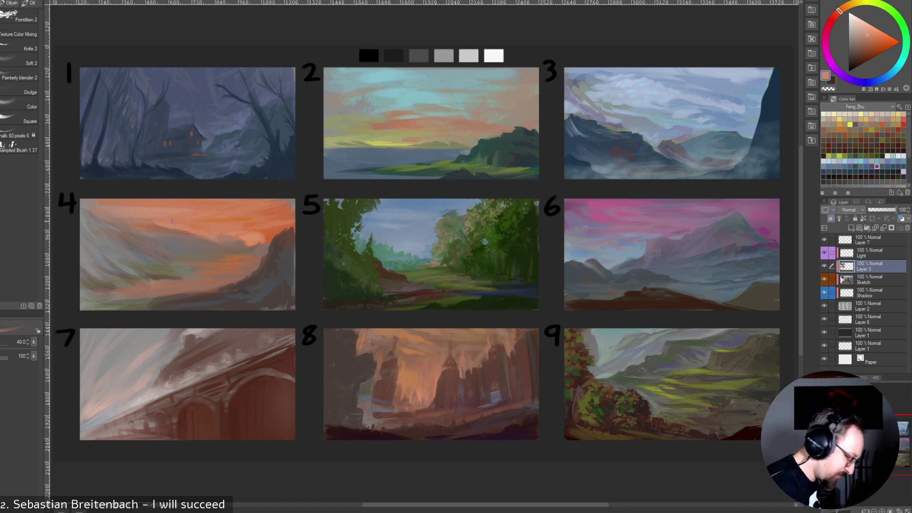
{"action": "left_click", "coordinate": [139, 211], "text": "alt"}
{"action": "left_click_drag", "start_coordinate": [103, 204], "coordinate": [126, 207]}
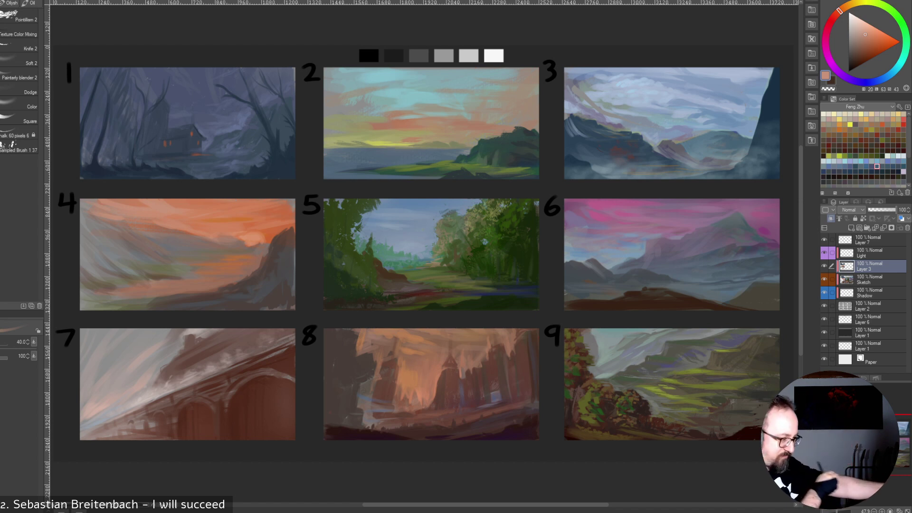
Brighten the glow above thumbnail 4's right cliff with pale orange and soften its edges using sampled sky oranges at brush size 35.
{"action": "left_click", "coordinate": [256, 236], "text": "alt"}
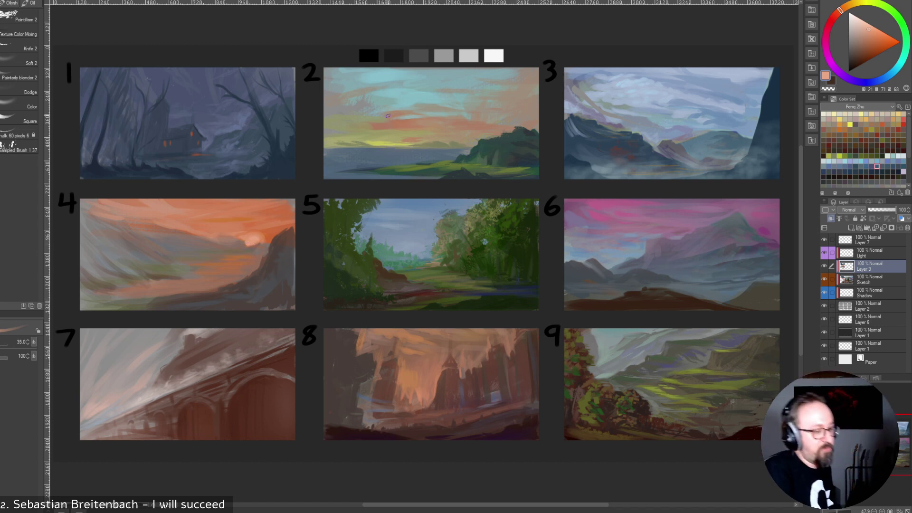
{"action": "left_click", "coordinate": [245, 236], "text": "alt"}
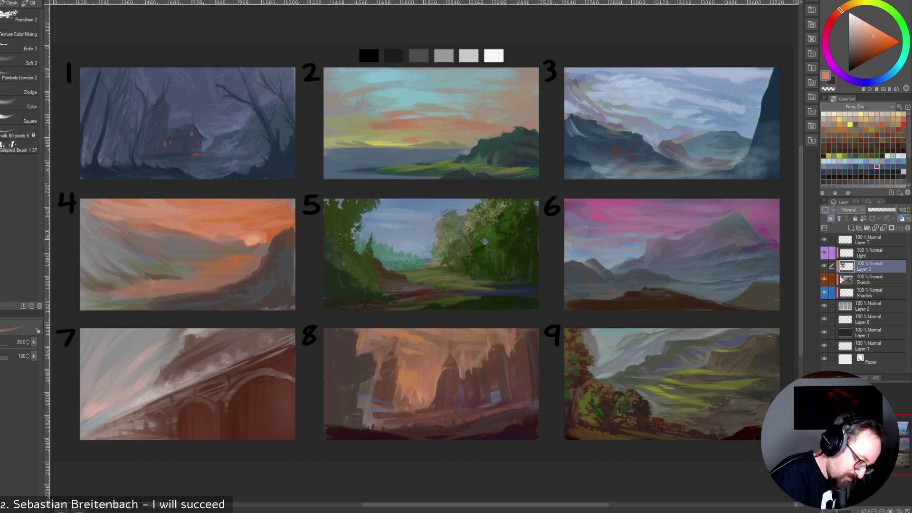
{"action": "left_click", "coordinate": [249, 237], "text": "alt"}
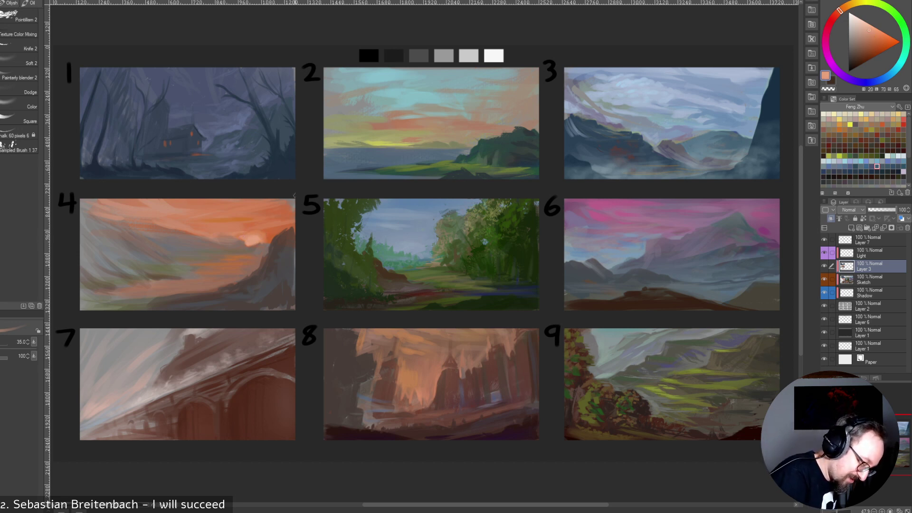
{"action": "left_click", "coordinate": [275, 224], "text": "alt"}
{"action": "left_click", "coordinate": [265, 232], "text": "alt"}
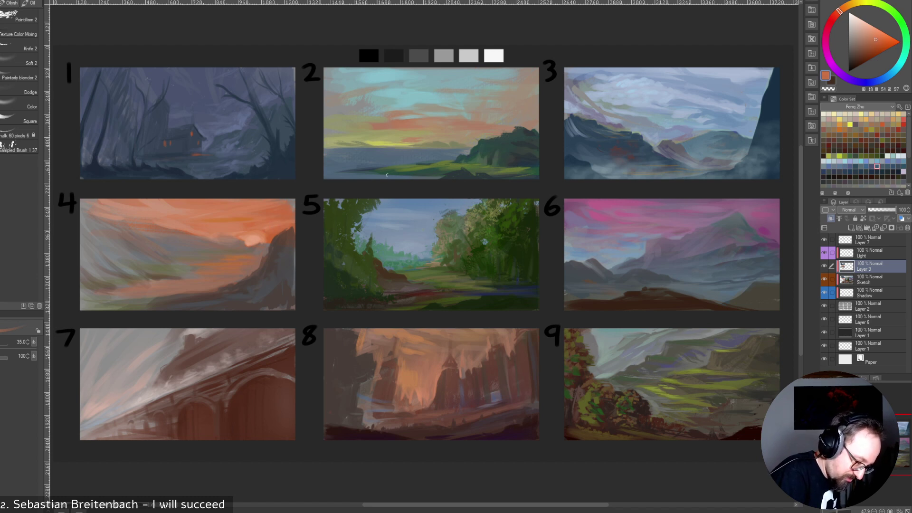
{"action": "left_click", "coordinate": [270, 225], "text": "alt"}
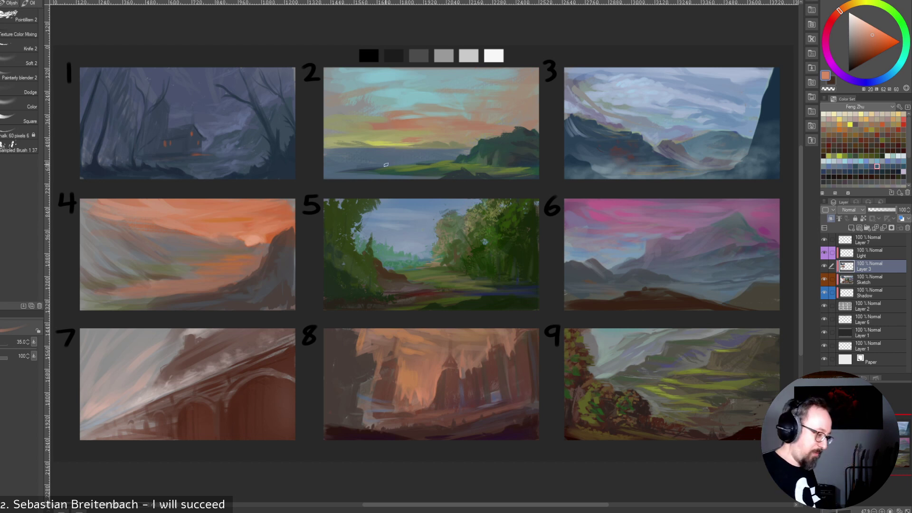
Refine the foreground of thumbnail 4 with grey-browns sampled from the cliff and ground at brush size 25, and save the file.
{"action": "left_click", "coordinate": [278, 240], "text": "alt"}
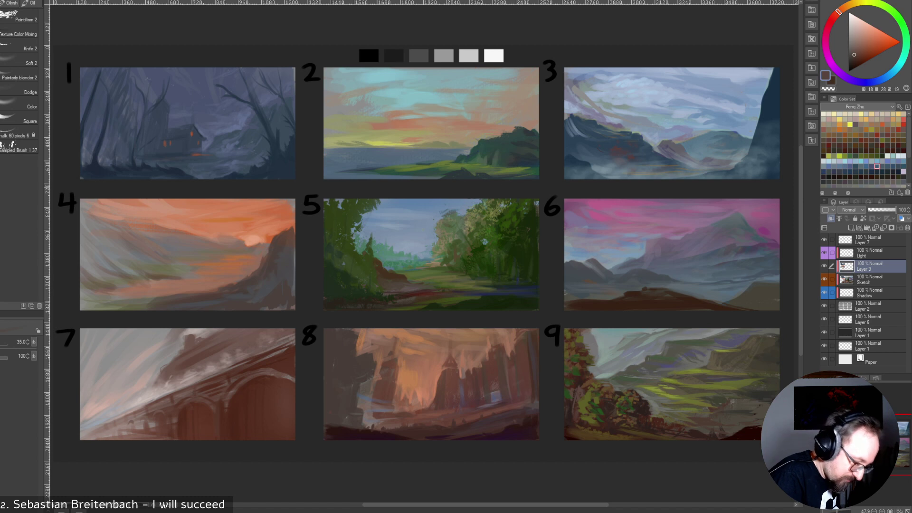
{"action": "left_click", "coordinate": [225, 292], "text": "alt"}
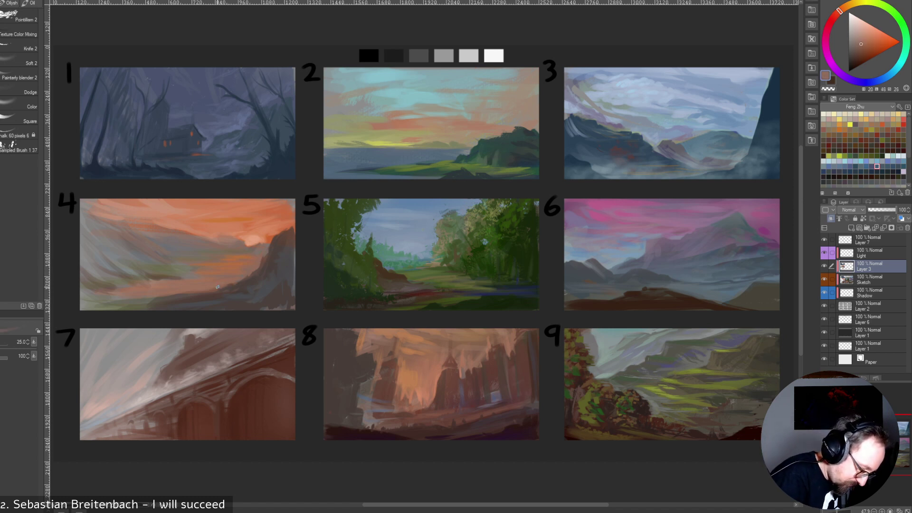
{"action": "left_click", "coordinate": [177, 304], "text": "alt"}
{"action": "left_click_drag", "start_coordinate": [151, 305], "coordinate": [130, 304]}
{"action": "left_click", "coordinate": [143, 299], "text": "alt"}
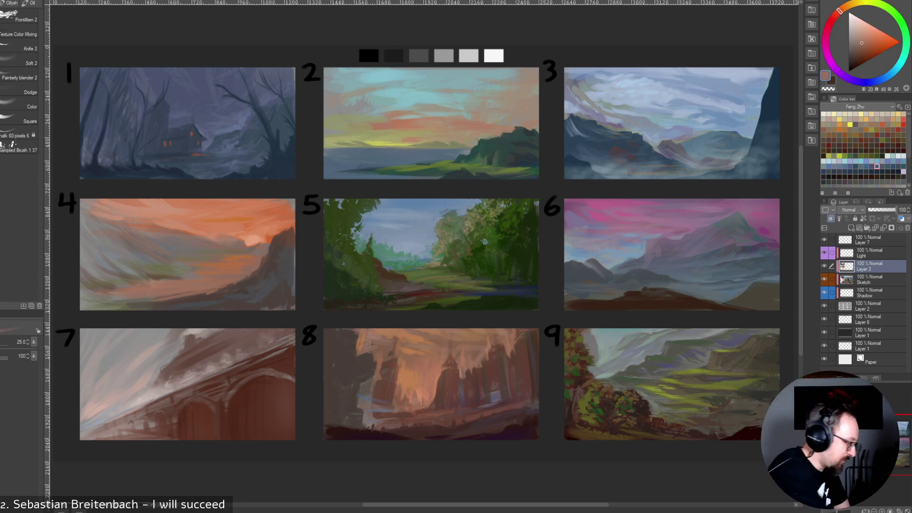
{"action": "left_click", "coordinate": [0, 0]}
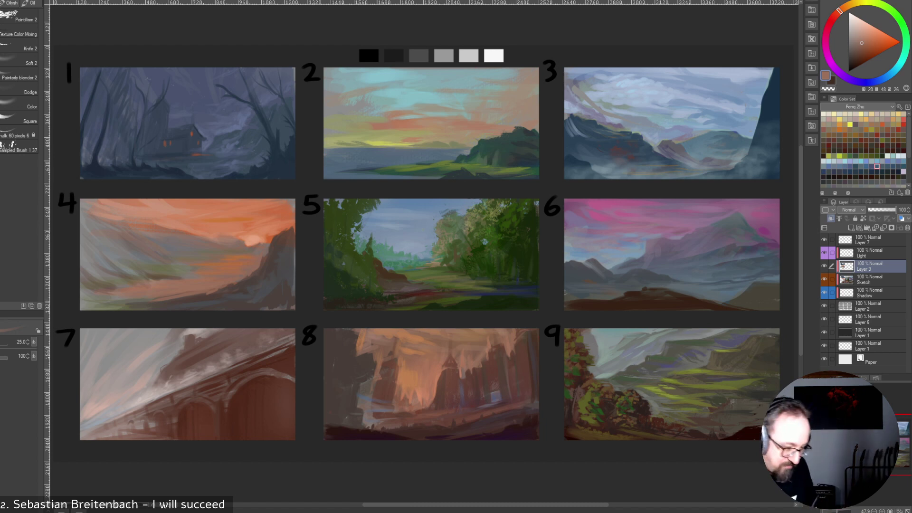
{"action": "key", "text": "ctrl+s"}
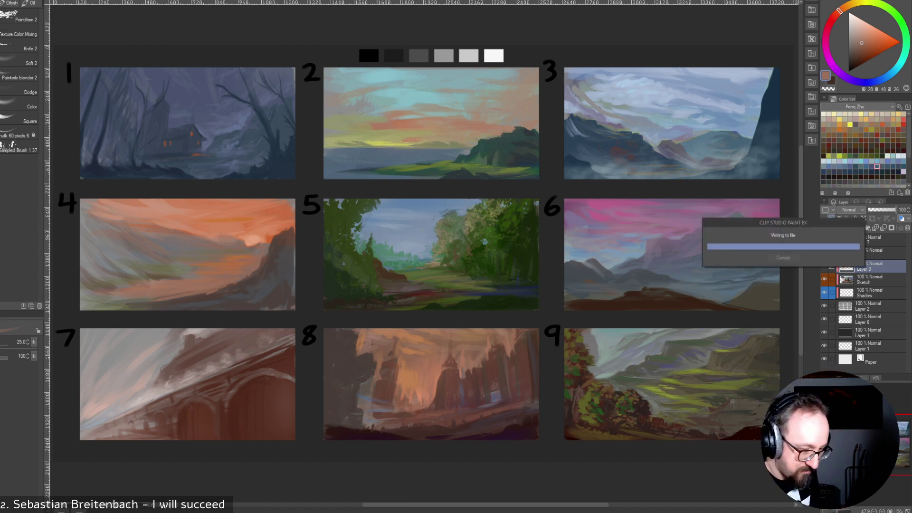